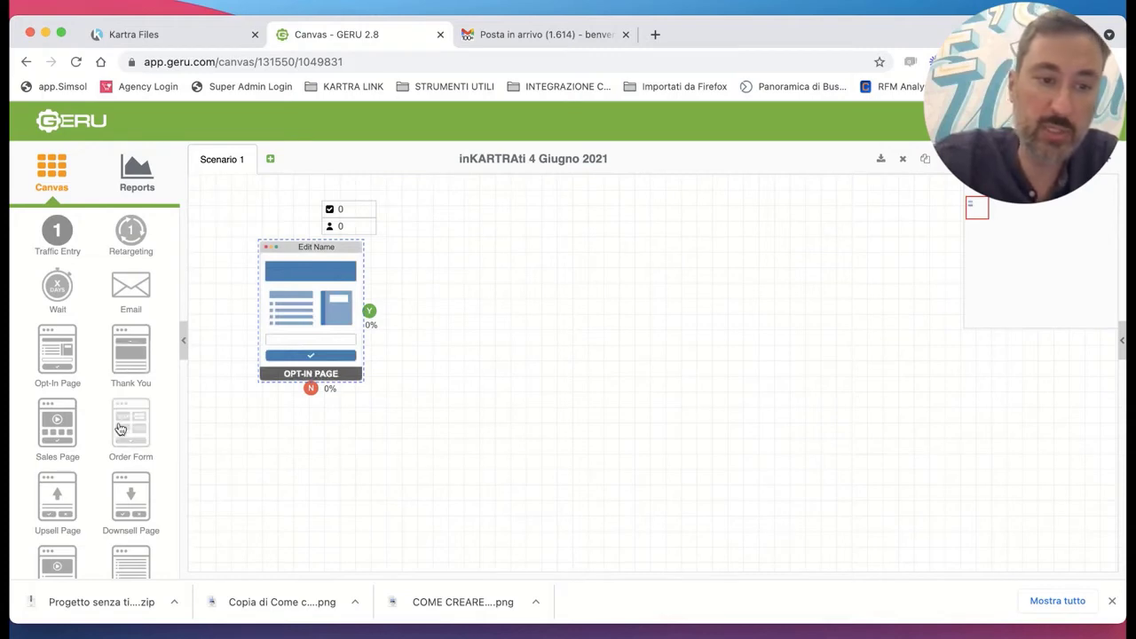
{"action": "scroll", "coordinate": [120, 434], "scroll_direction": "down", "scroll_amount": 5}
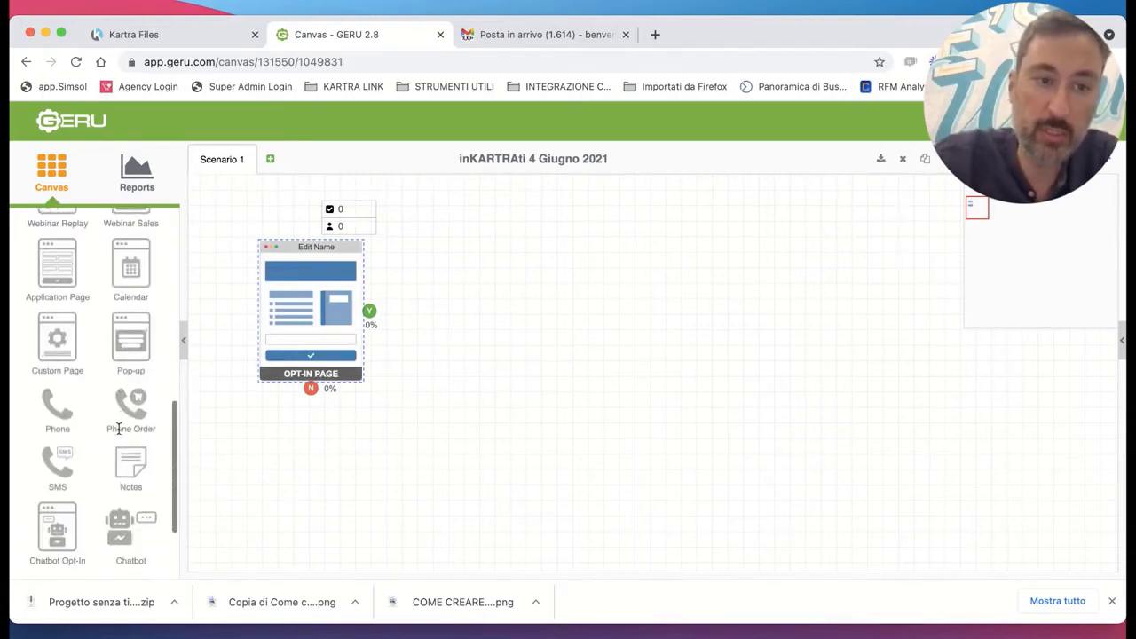
Add a Thank You page to the canvas after the opt-in page.
{"action": "scroll", "coordinate": [120, 434], "scroll_direction": "up", "scroll_amount": 8}
{"action": "scroll", "coordinate": [120, 434], "scroll_direction": "up", "scroll_amount": 3}
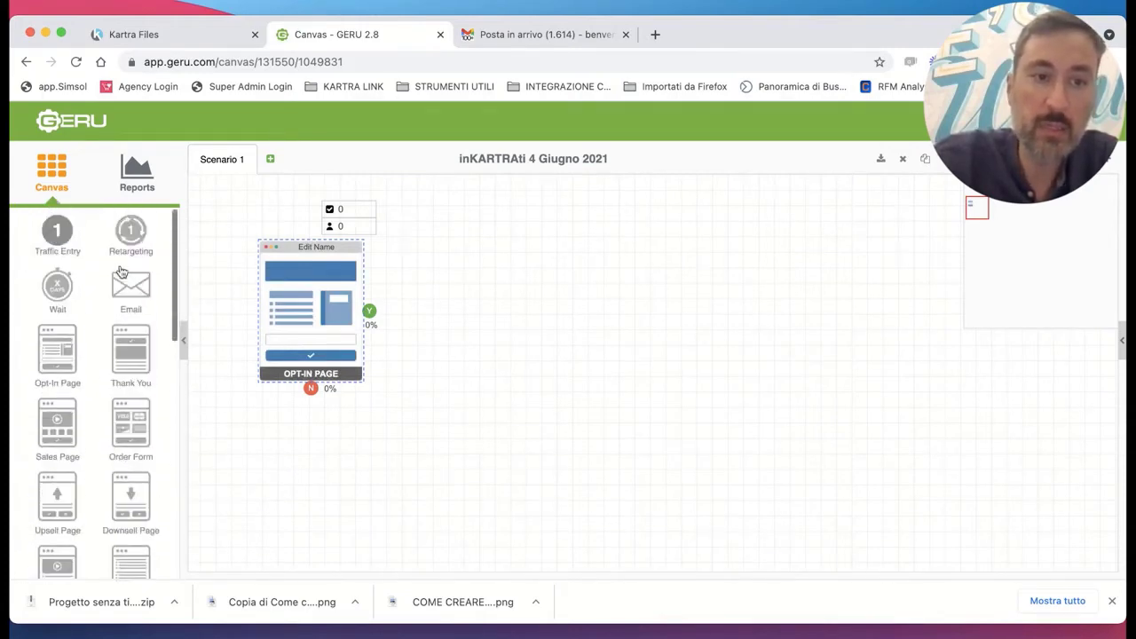
{"action": "left_click_drag", "start_coordinate": [130, 359], "coordinate": [477, 309]}
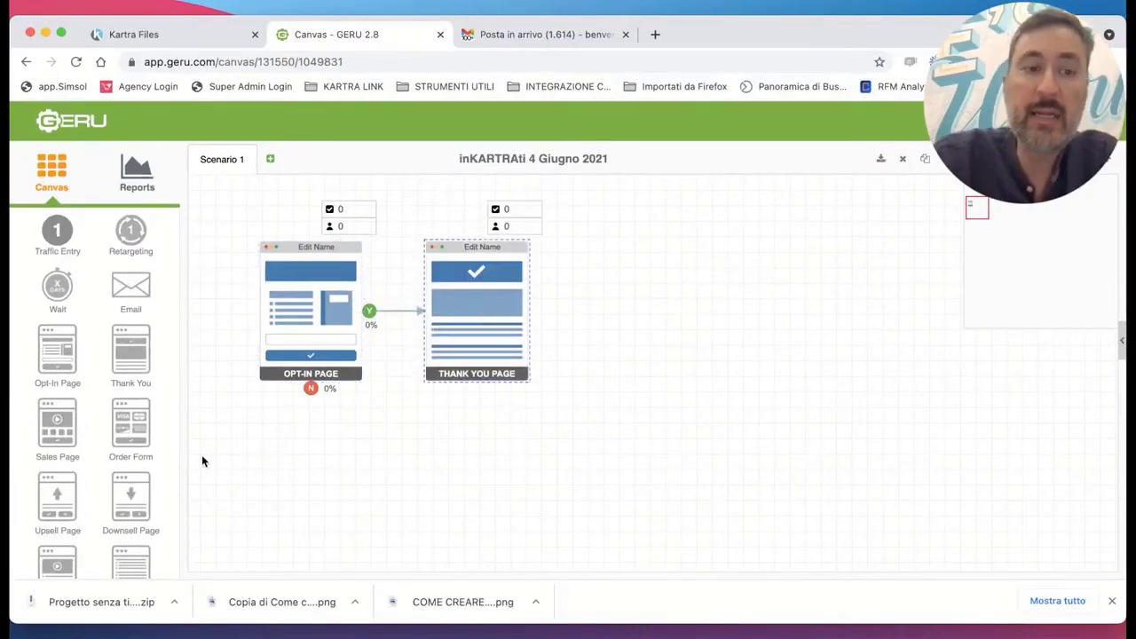
Place an email step right of the Thank You page and a TAG step below it.
{"action": "scroll", "coordinate": [147, 479], "scroll_direction": "down", "scroll_amount": 1}
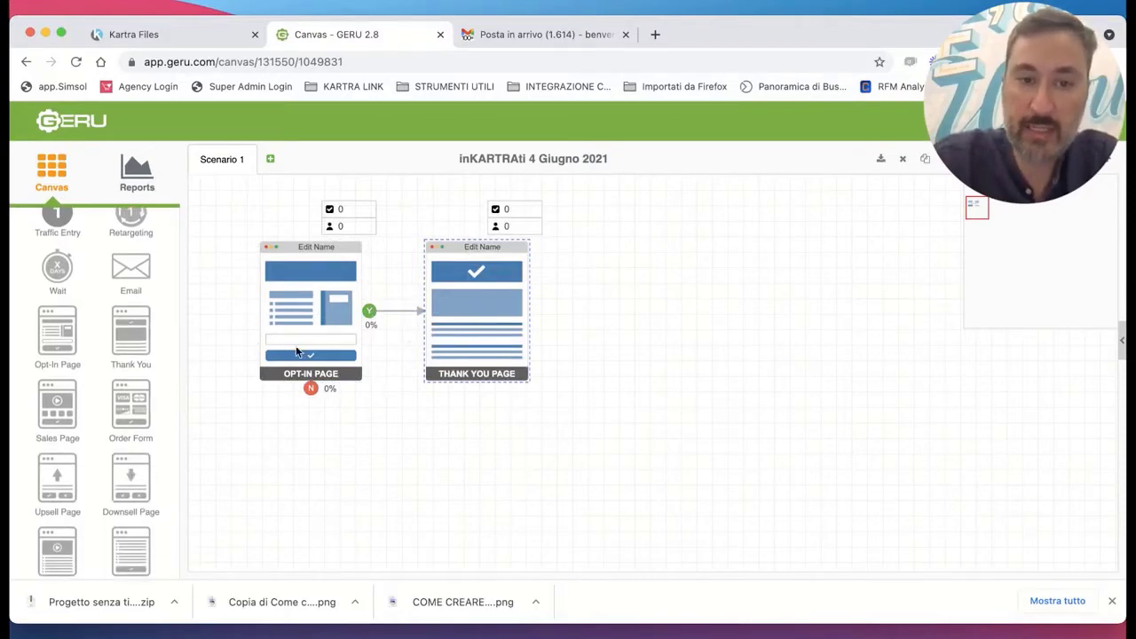
{"action": "left_click_drag", "start_coordinate": [129, 268], "coordinate": [610, 298]}
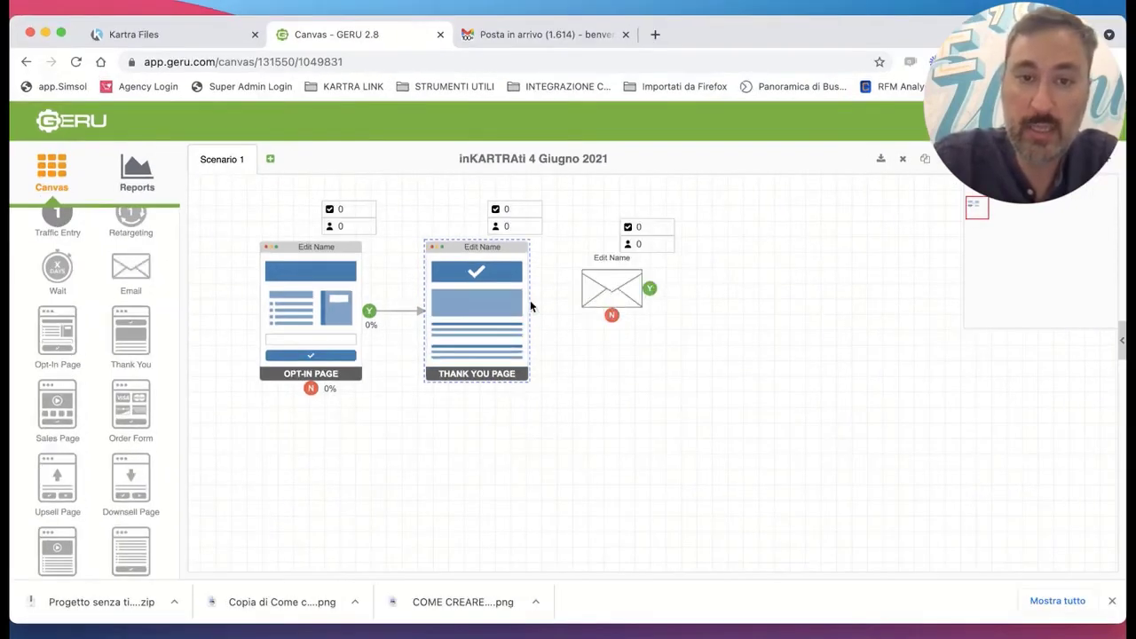
{"action": "left_click", "coordinate": [607, 310]}
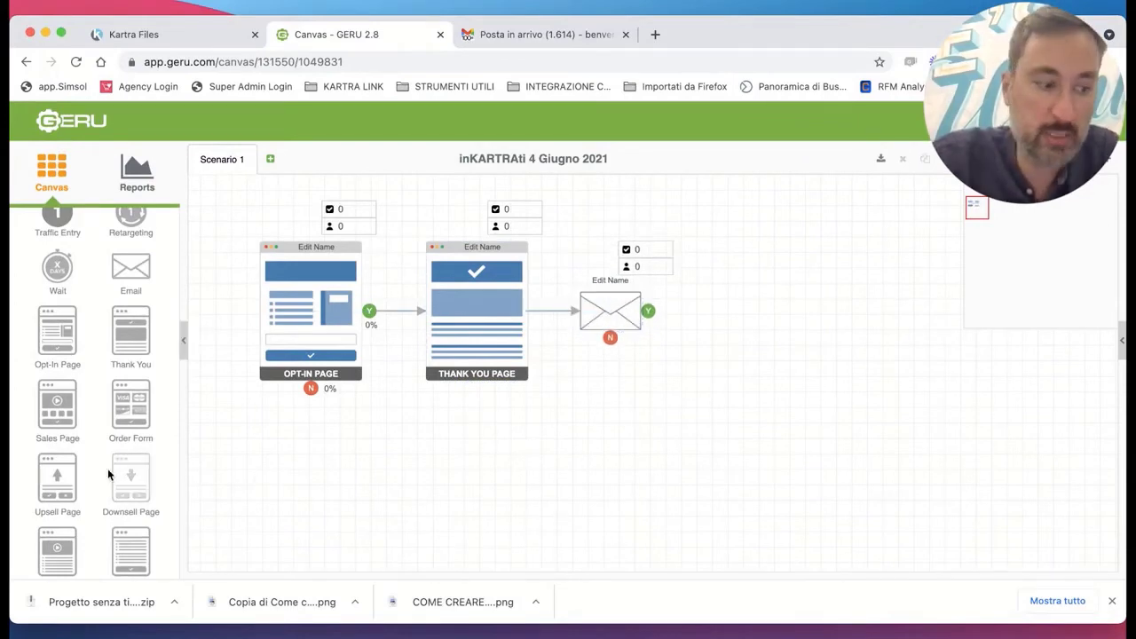
{"action": "scroll", "coordinate": [43, 479], "scroll_direction": "down", "scroll_amount": 10}
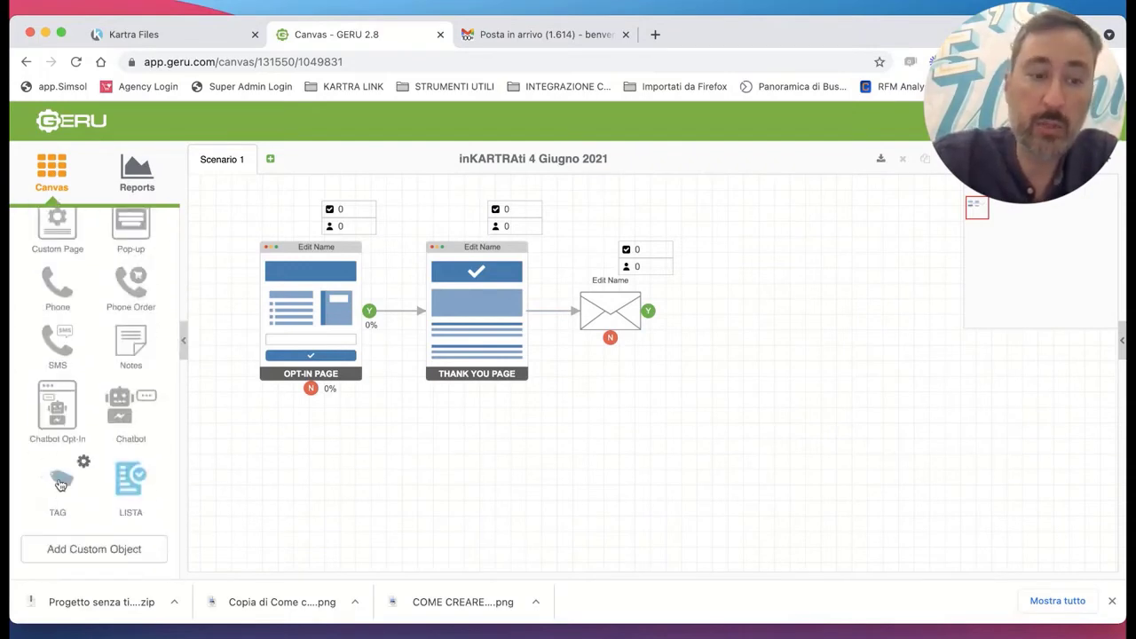
{"action": "left_click_drag", "start_coordinate": [60, 482], "coordinate": [483, 437]}
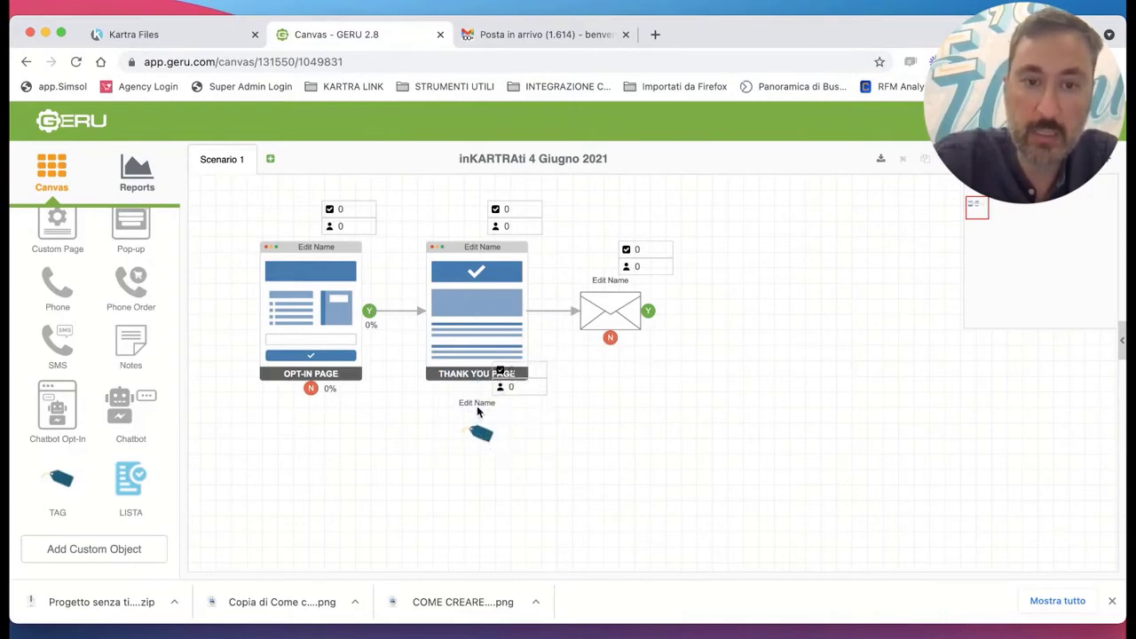
Move the tag under the Thank You page and link the opt-in page's yes output to it.
{"action": "double_click", "coordinate": [505, 325]}
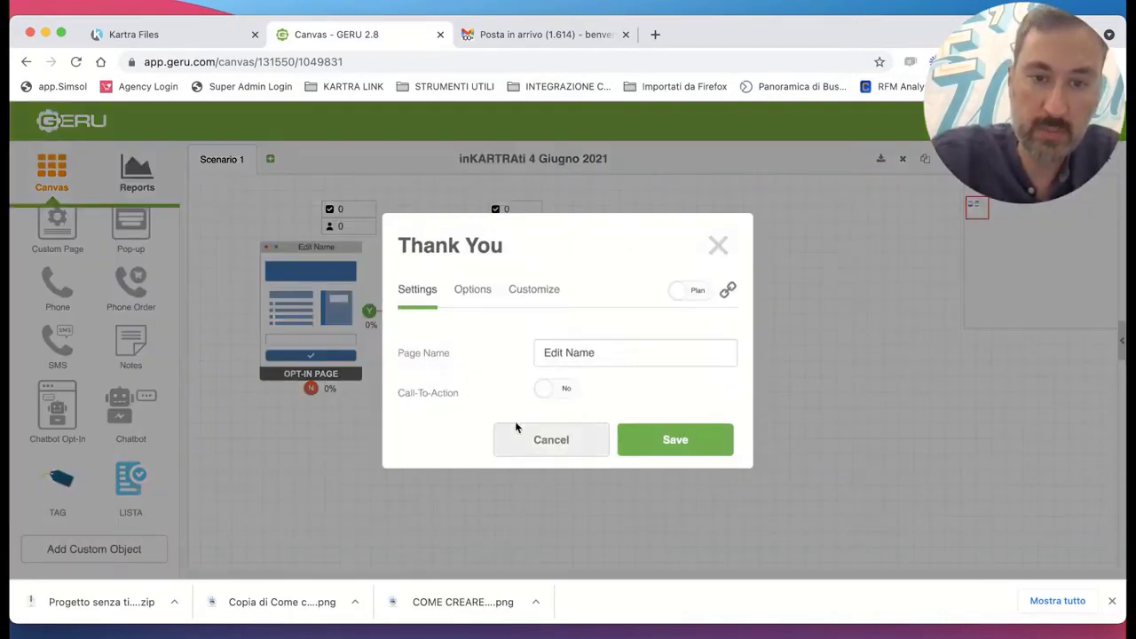
{"action": "left_click", "coordinate": [552, 439]}
{"action": "mouse_move", "coordinate": [493, 431]}
{"action": "left_mouse_down"}
{"action": "mouse_move", "coordinate": [484, 409]}
{"action": "mouse_move", "coordinate": [486, 420]}
{"action": "left_mouse_up"}
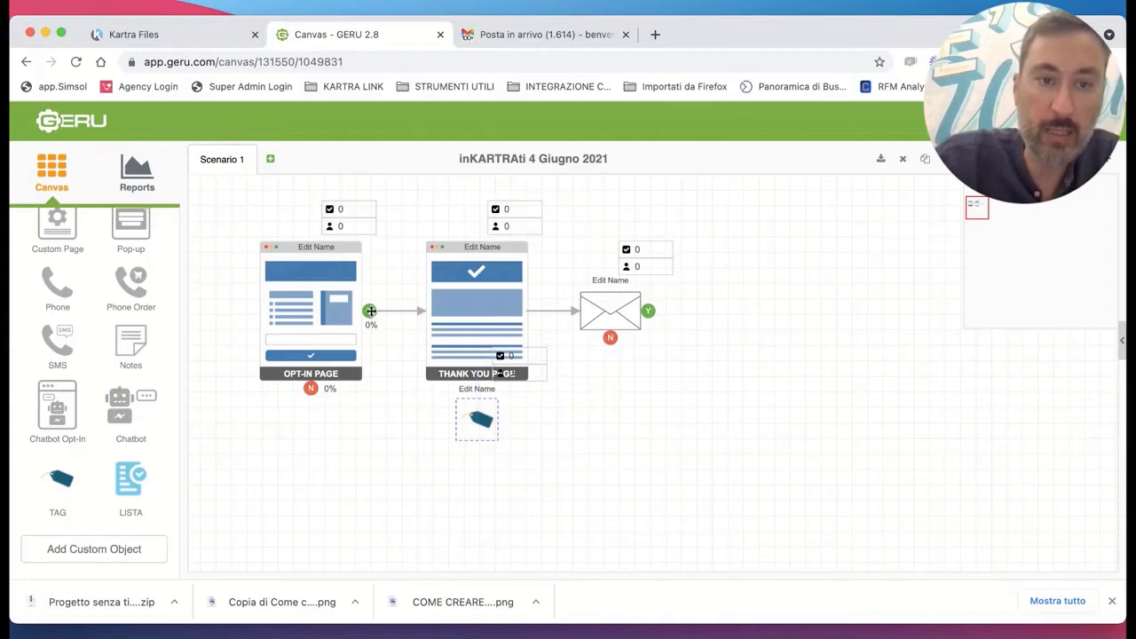
{"action": "left_click_drag", "start_coordinate": [377, 317], "coordinate": [472, 456]}
Add a LISTA step below the tag, connected from it.
{"action": "left_click_drag", "start_coordinate": [129, 477], "coordinate": [410, 512]}
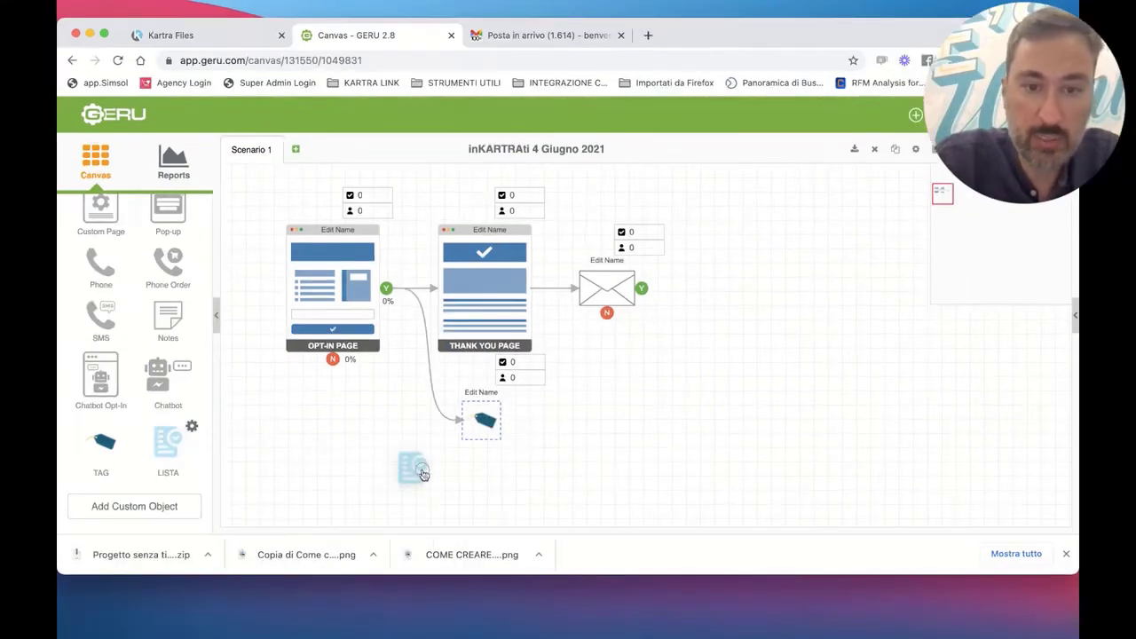
{"action": "left_click_drag", "start_coordinate": [424, 474], "coordinate": [484, 473]}
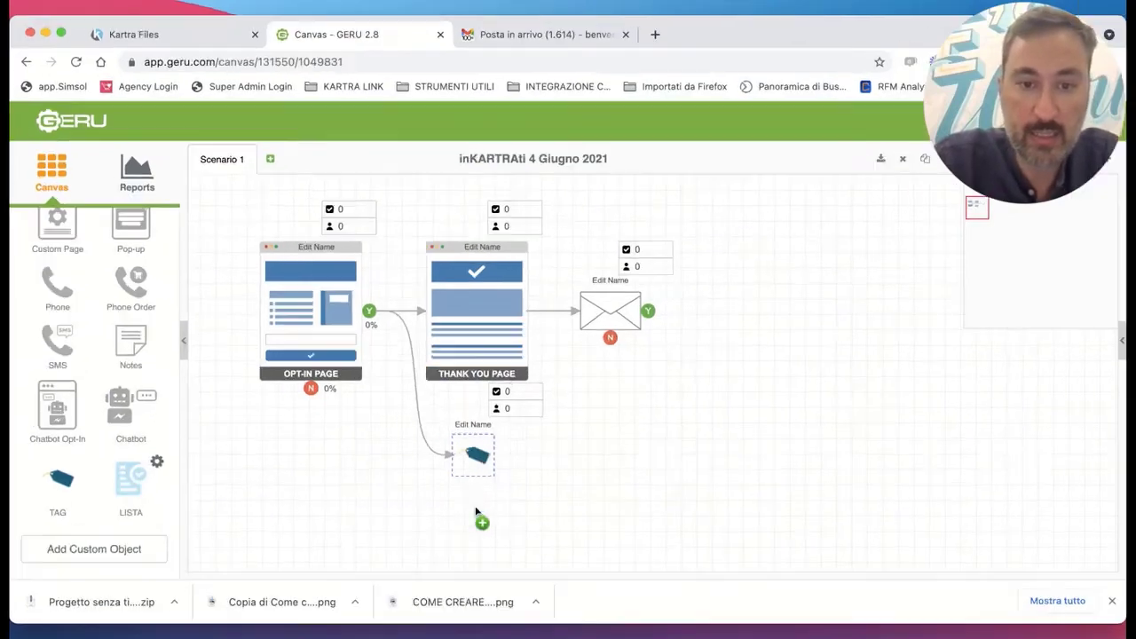
{"action": "left_click_drag", "start_coordinate": [476, 513], "coordinate": [484, 511]}
{"action": "left_click_drag", "start_coordinate": [446, 459], "coordinate": [476, 518]}
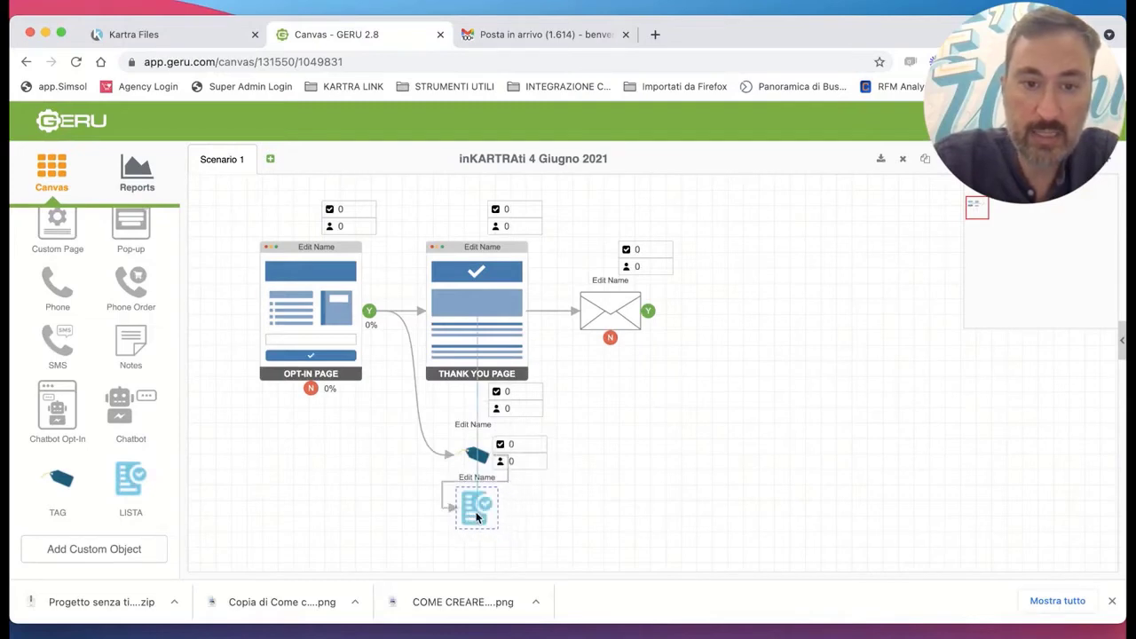
{"action": "left_click", "coordinate": [553, 504]}
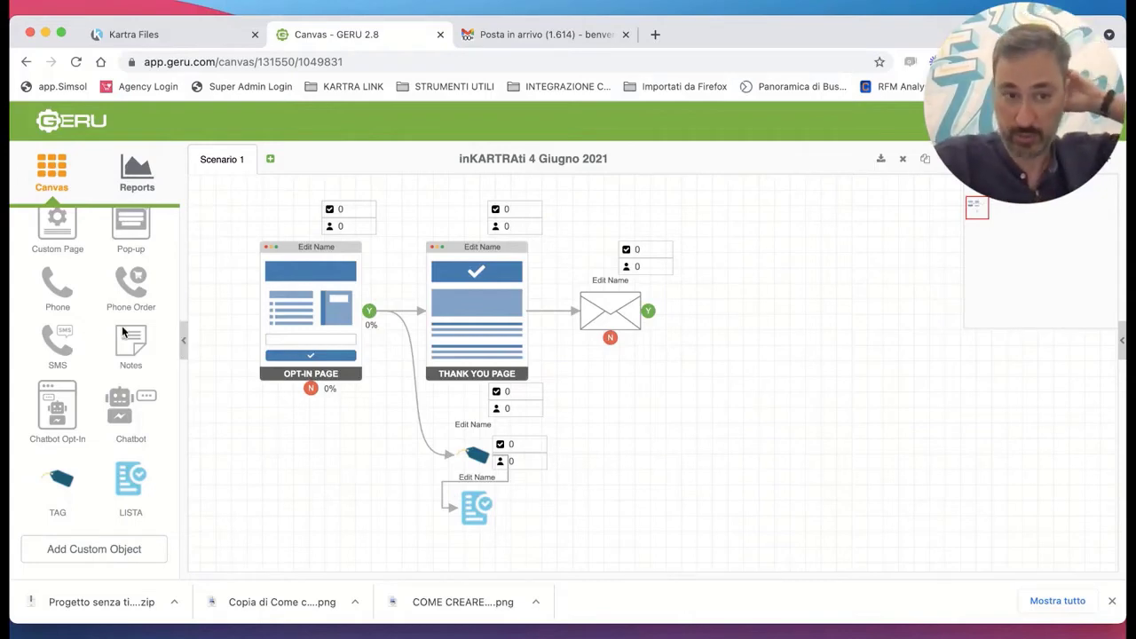
{"action": "scroll", "coordinate": [89, 395], "scroll_direction": "up", "scroll_amount": 10}
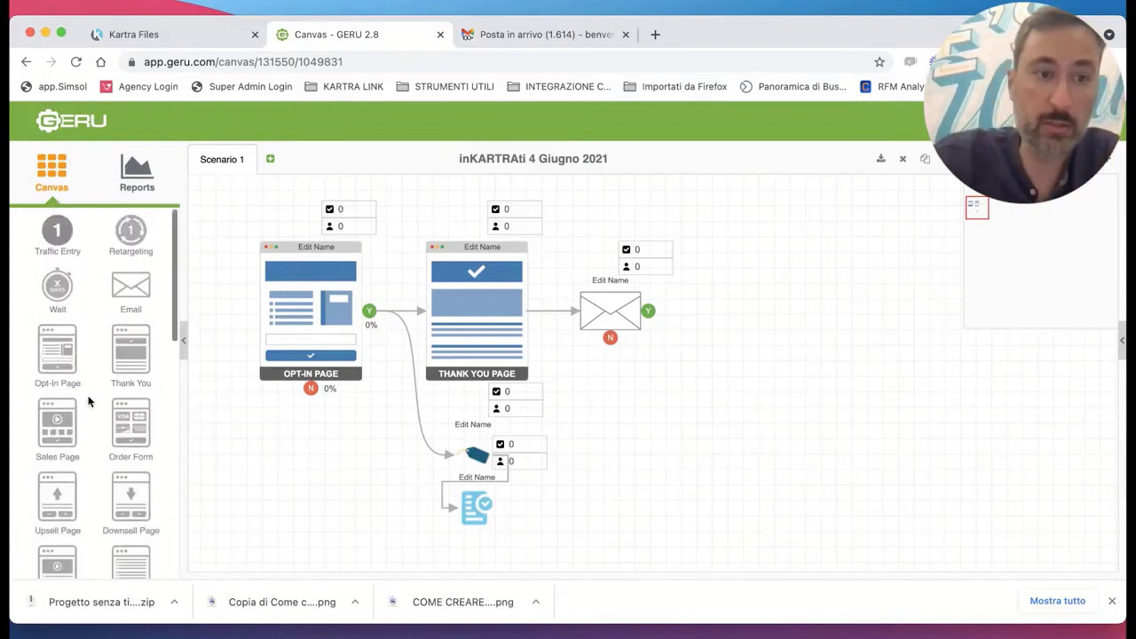
Add two one-day waits with a second and third email right of the first email.
{"action": "left_click_drag", "start_coordinate": [57, 286], "coordinate": [659, 203]}
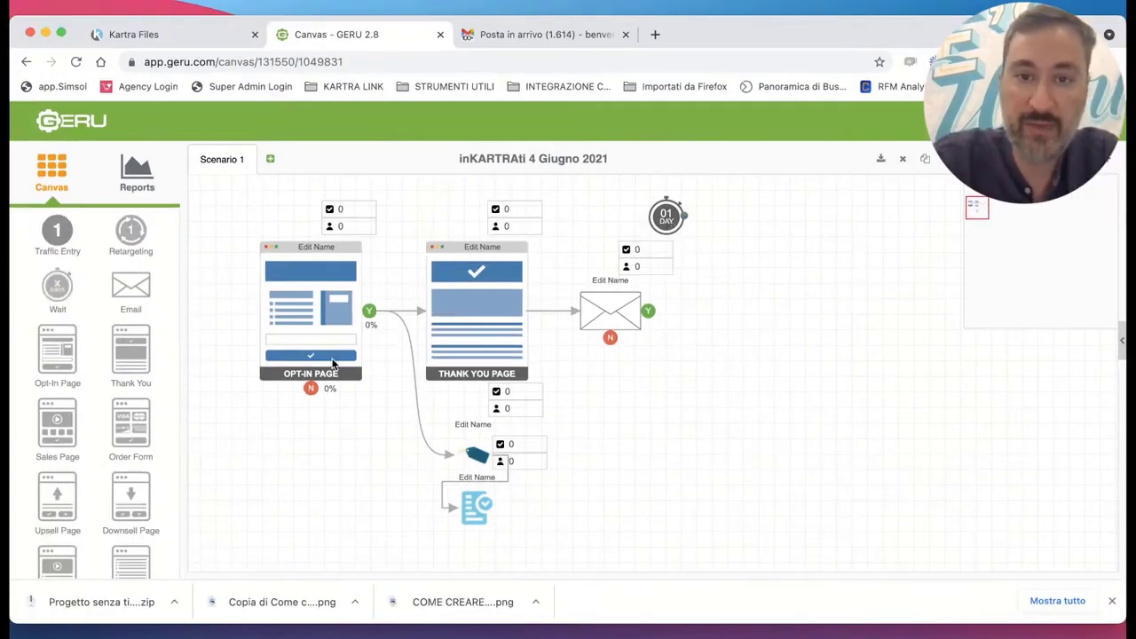
{"action": "left_click_drag", "start_coordinate": [130, 286], "coordinate": [715, 284]}
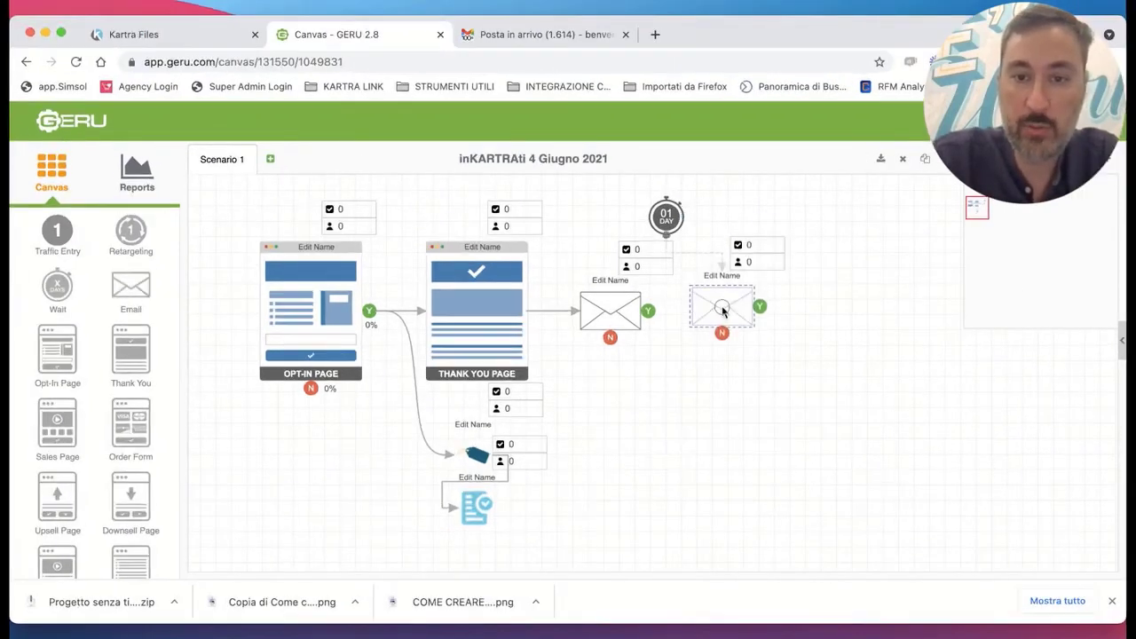
{"action": "left_click_drag", "start_coordinate": [54, 291], "coordinate": [788, 204]}
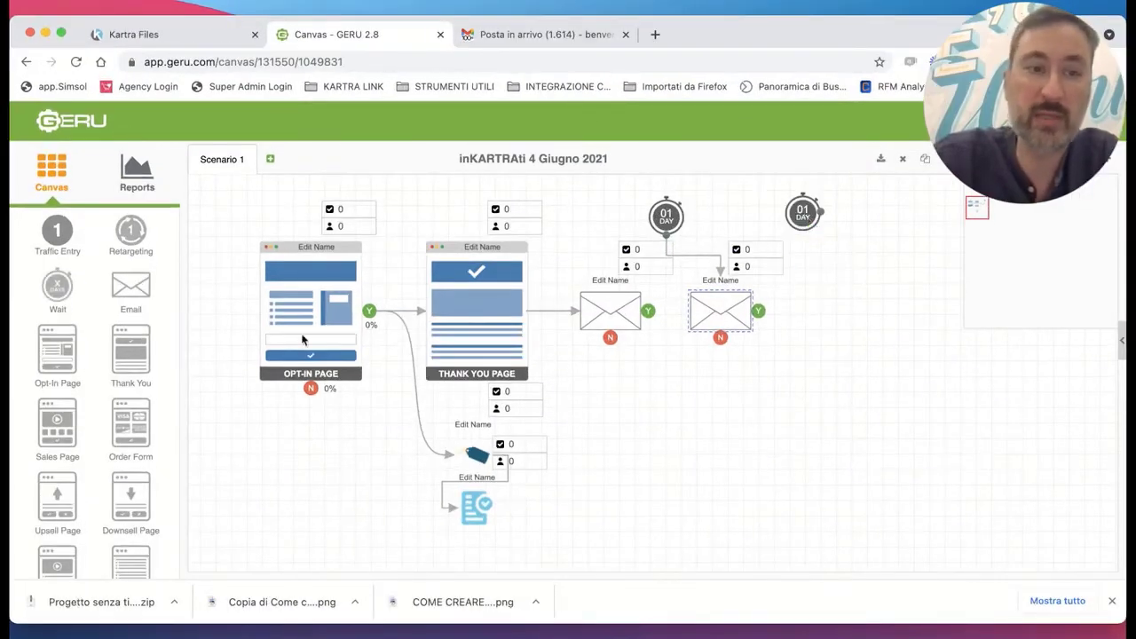
{"action": "left_click_drag", "start_coordinate": [147, 298], "coordinate": [815, 292]}
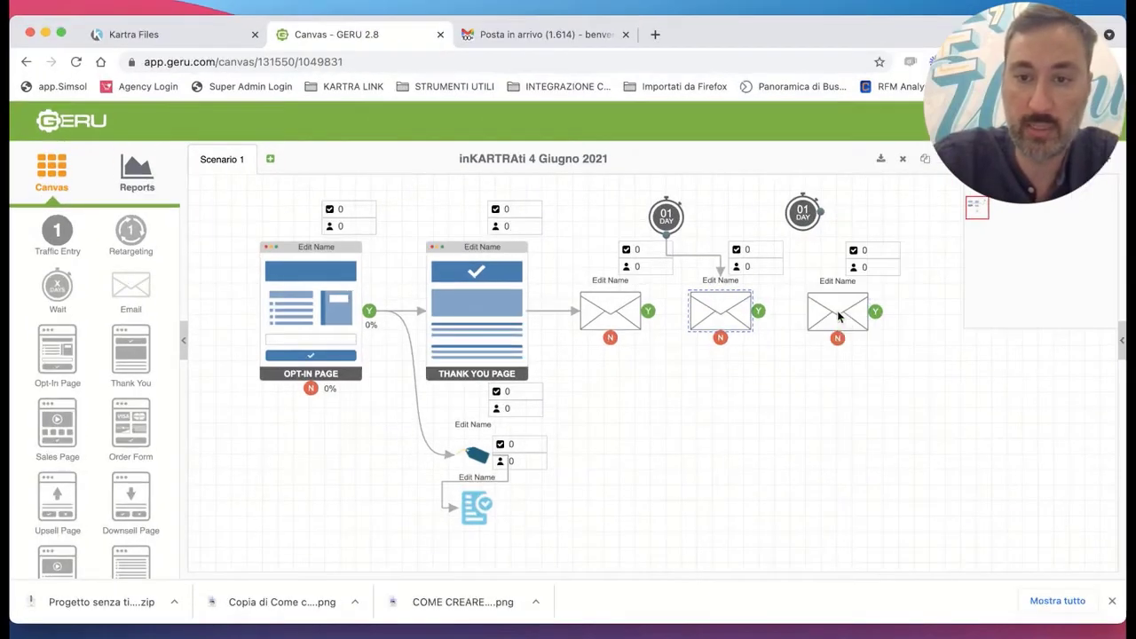
{"action": "left_click", "coordinate": [837, 315]}
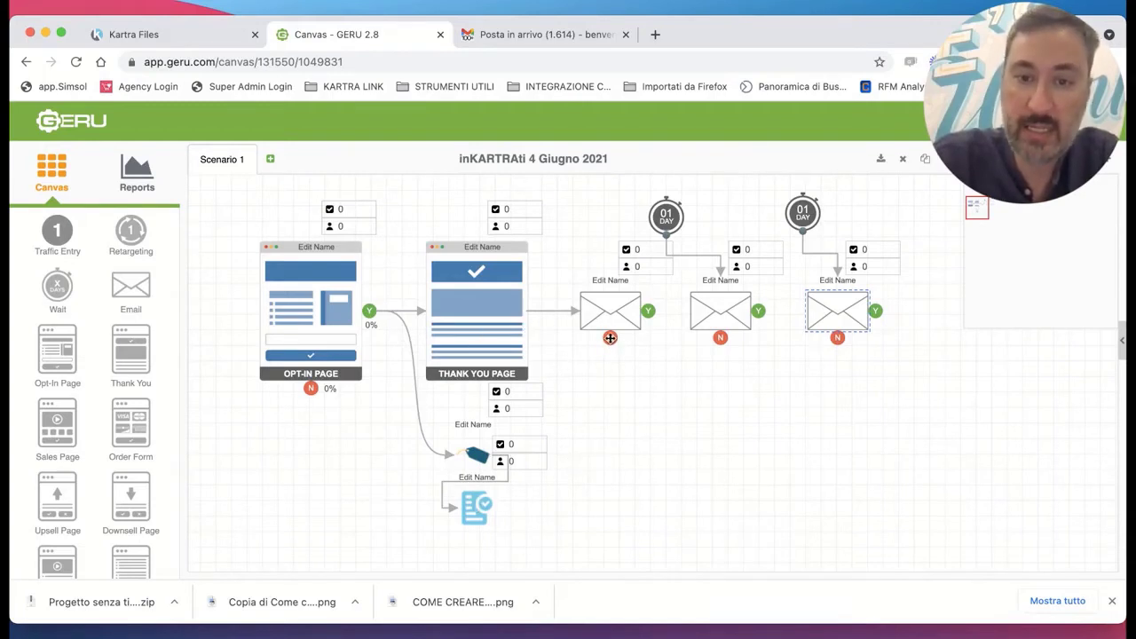
Delete the extra wait-to-email connectors and nudge the first email left.
{"action": "left_click_drag", "start_coordinate": [687, 259], "coordinate": [714, 253]}
{"action": "left_click", "coordinate": [805, 256]}
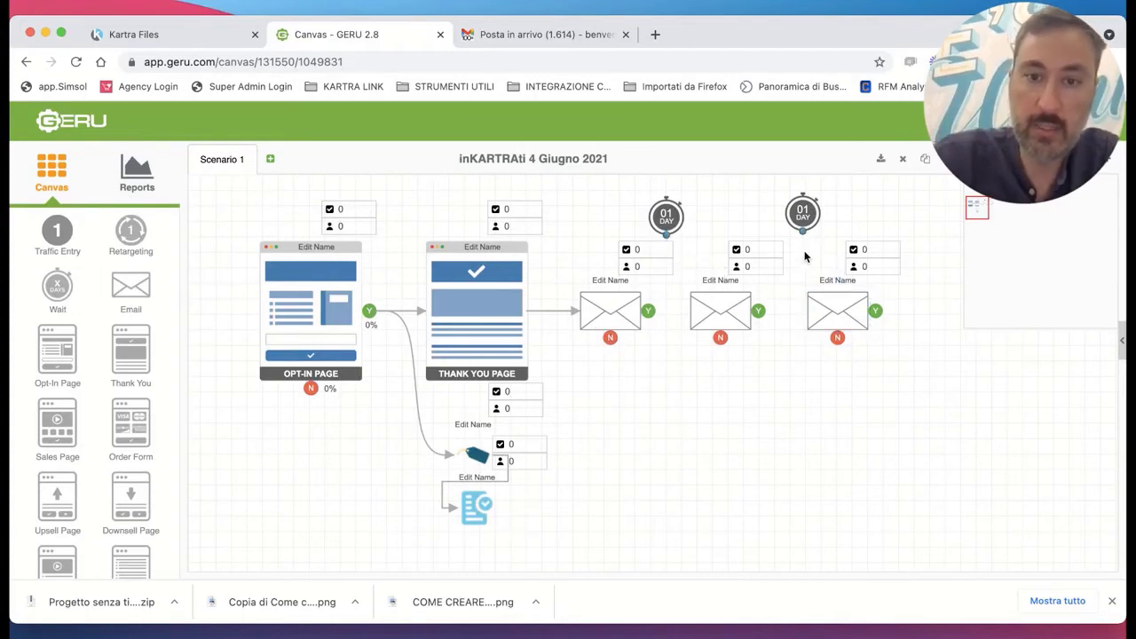
{"action": "left_click_drag", "start_coordinate": [611, 338], "coordinate": [831, 312]}
Add a content page to the funnel, placed below the emails.
{"action": "left_click", "coordinate": [1029, 368]}
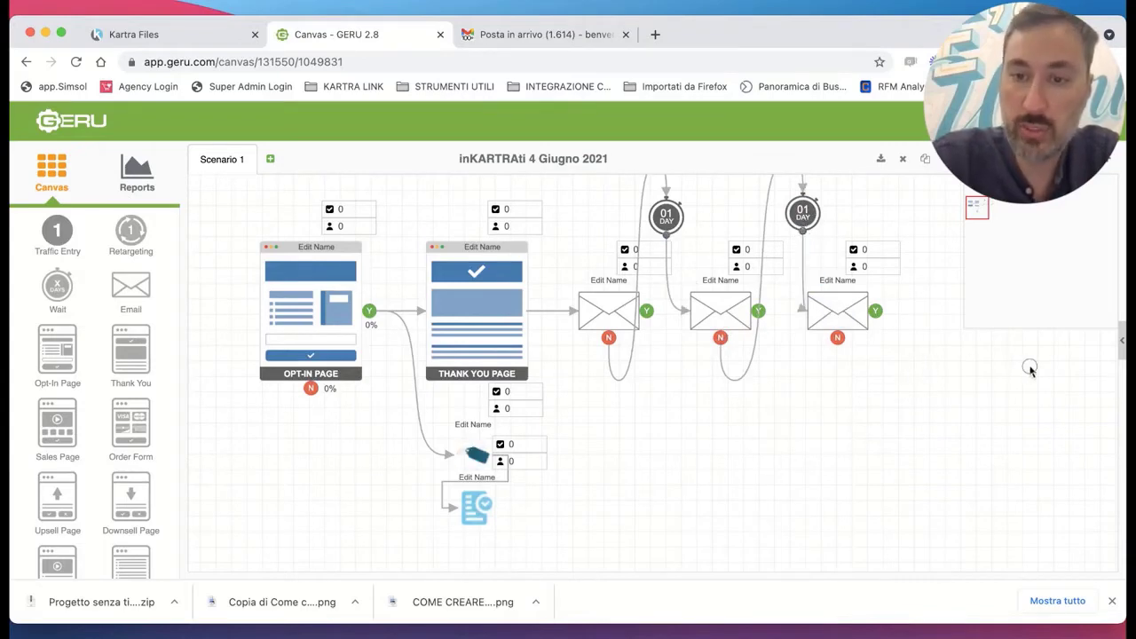
{"action": "scroll", "coordinate": [948, 404], "scroll_direction": "down", "scroll_amount": 2}
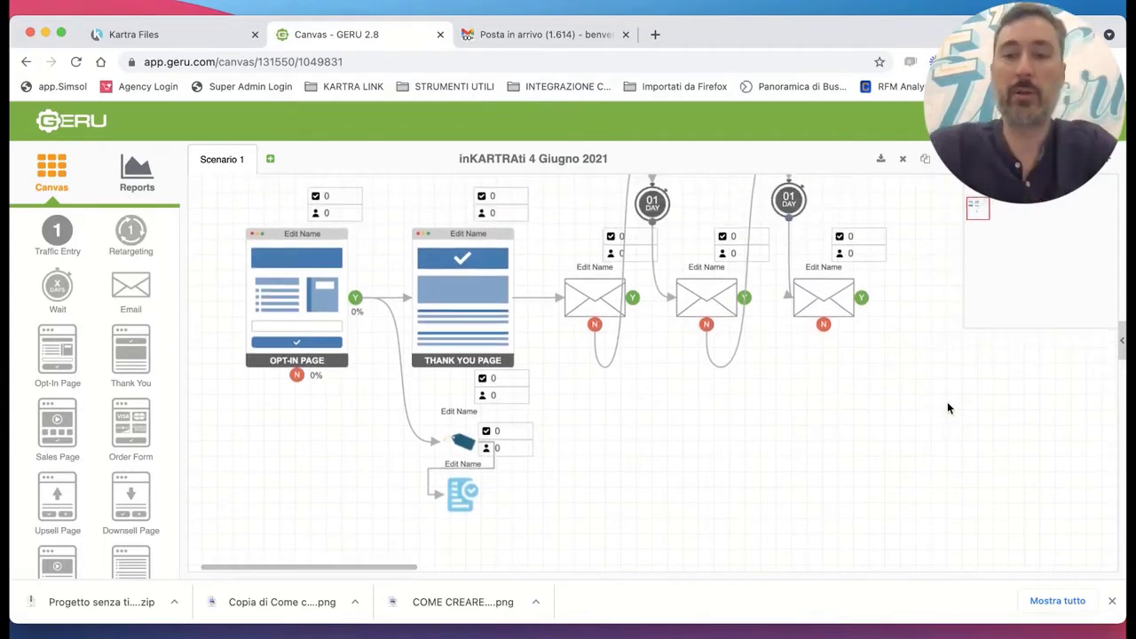
{"action": "scroll", "coordinate": [947, 407], "scroll_direction": "right", "scroll_amount": 5}
{"action": "scroll", "coordinate": [947, 407], "scroll_direction": "down", "scroll_amount": 2}
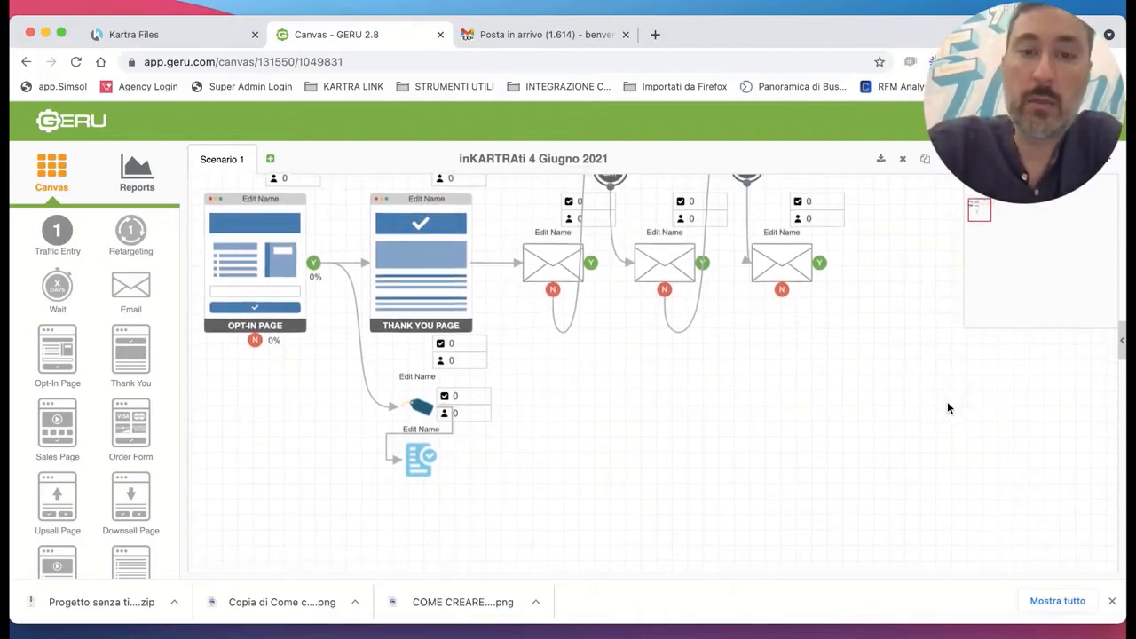
{"action": "scroll", "coordinate": [111, 426], "scroll_direction": "down", "scroll_amount": 4}
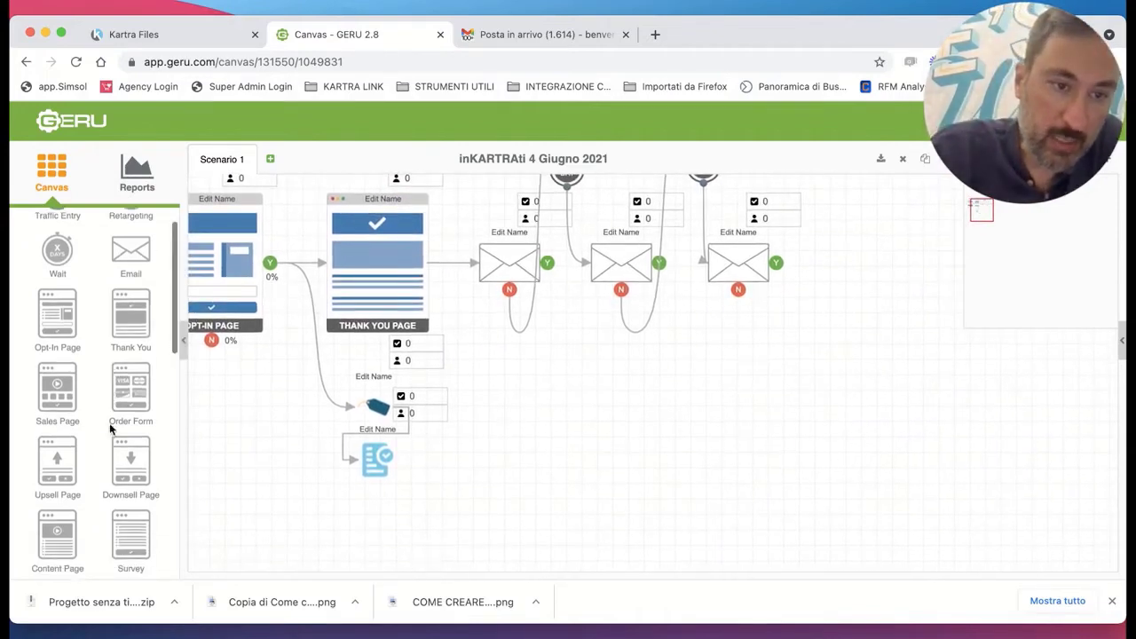
{"action": "scroll", "coordinate": [109, 423], "scroll_direction": "down", "scroll_amount": 2}
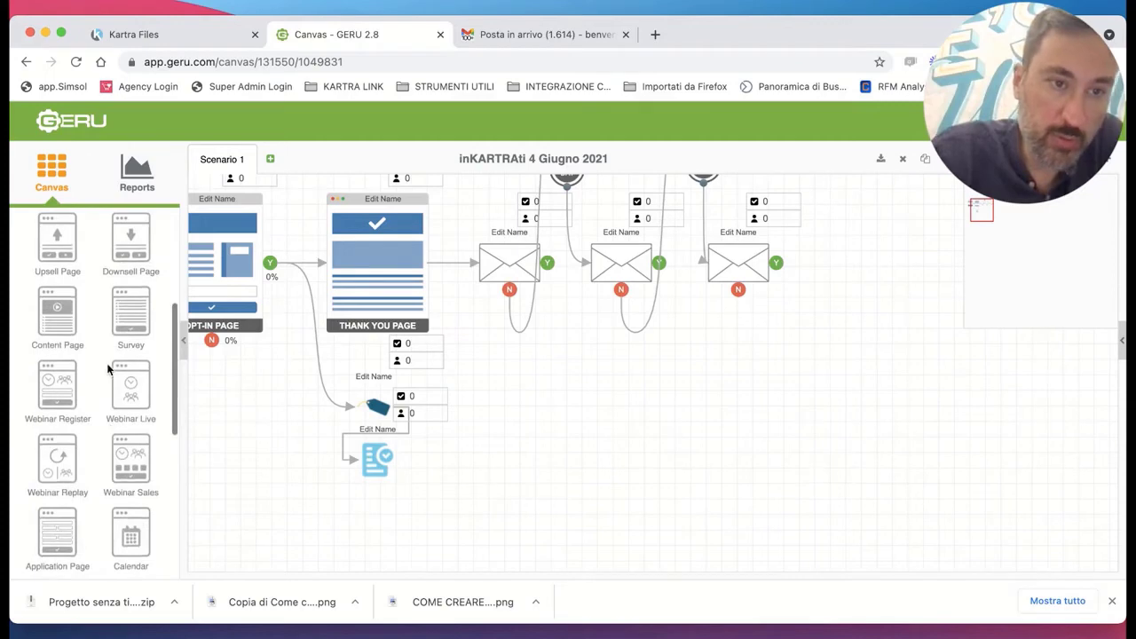
{"action": "left_click_drag", "start_coordinate": [60, 313], "coordinate": [890, 226]}
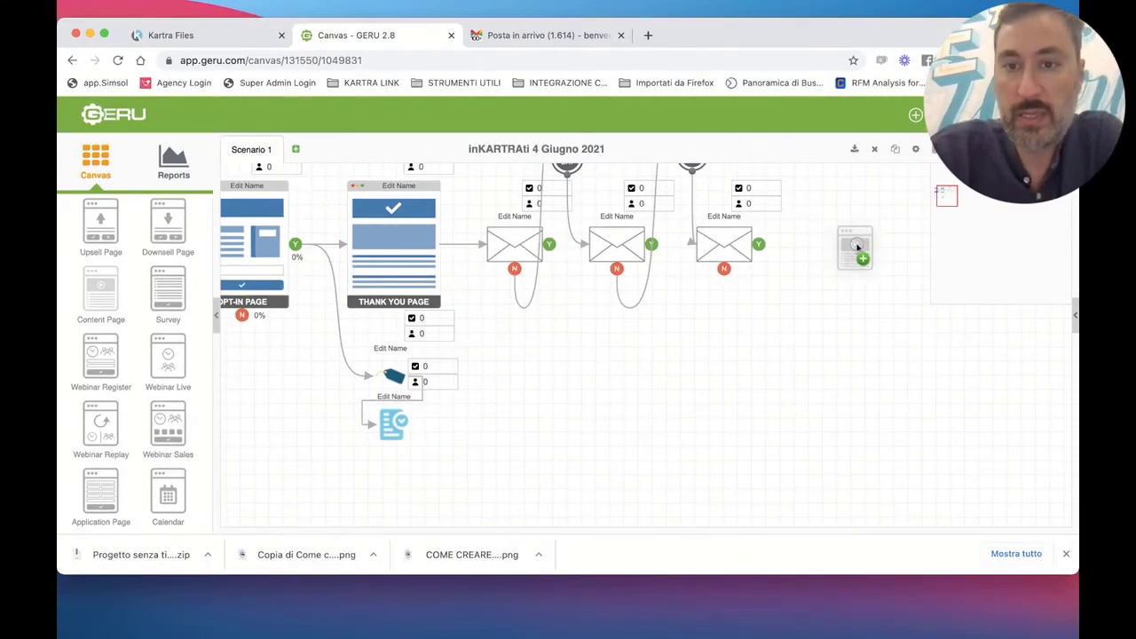
{"action": "scroll", "coordinate": [888, 295], "scroll_direction": "up", "scroll_amount": 1}
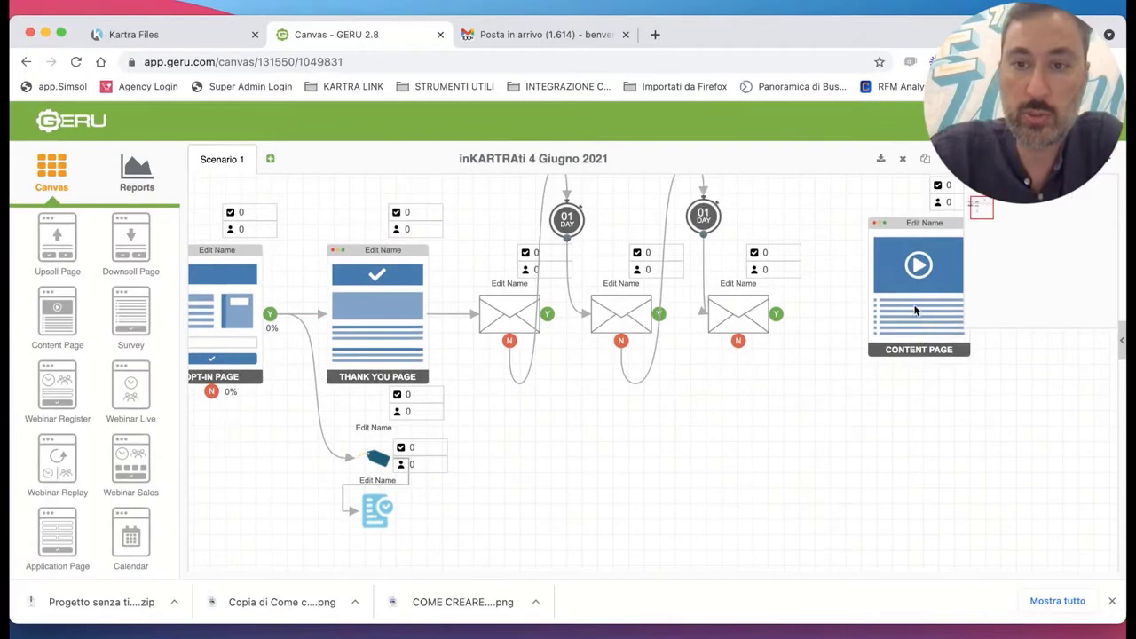
{"action": "left_click_drag", "start_coordinate": [916, 309], "coordinate": [913, 413]}
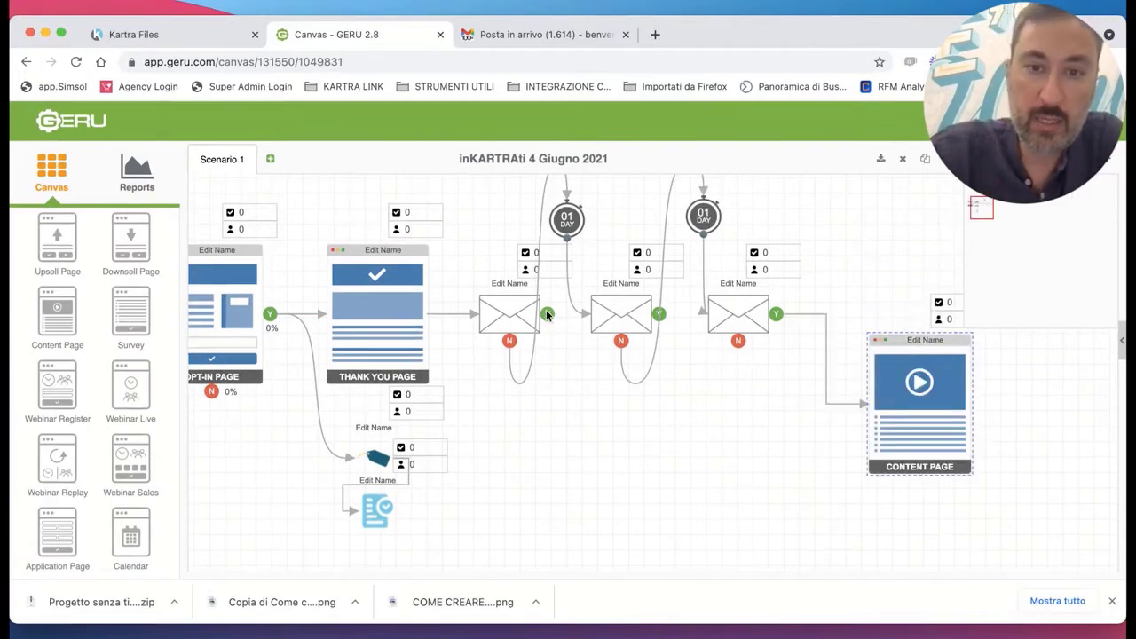
Link the yes outputs of all three emails to the content page.
{"action": "left_click_drag", "start_coordinate": [549, 317], "coordinate": [913, 409]}
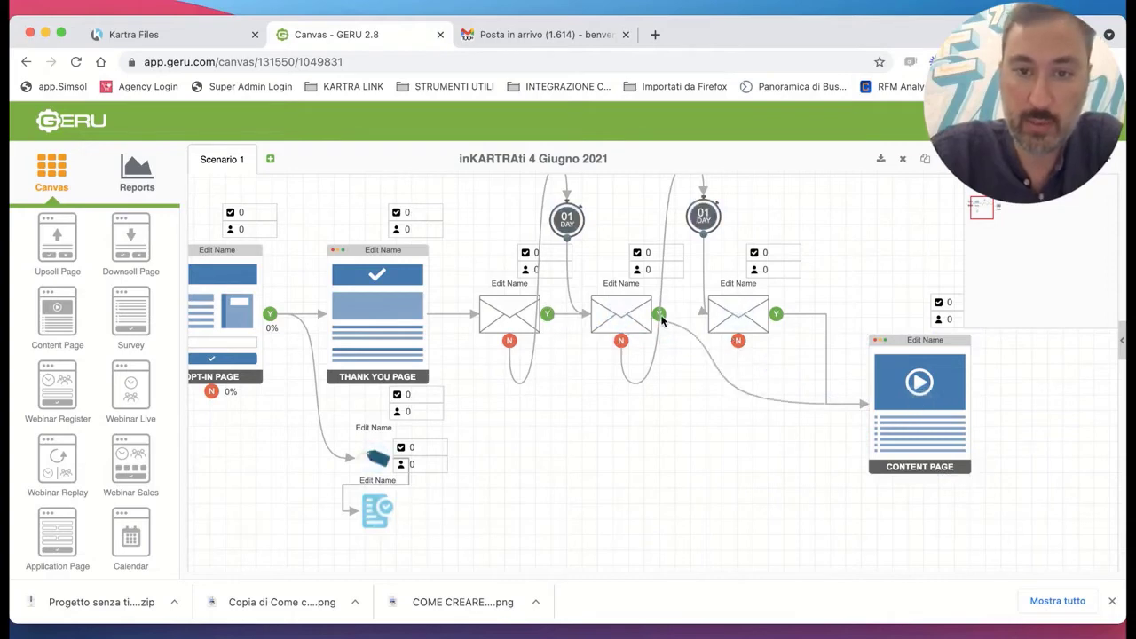
{"action": "left_click_drag", "start_coordinate": [659, 313], "coordinate": [910, 404]}
{"action": "left_click_drag", "start_coordinate": [776, 313], "coordinate": [917, 404]}
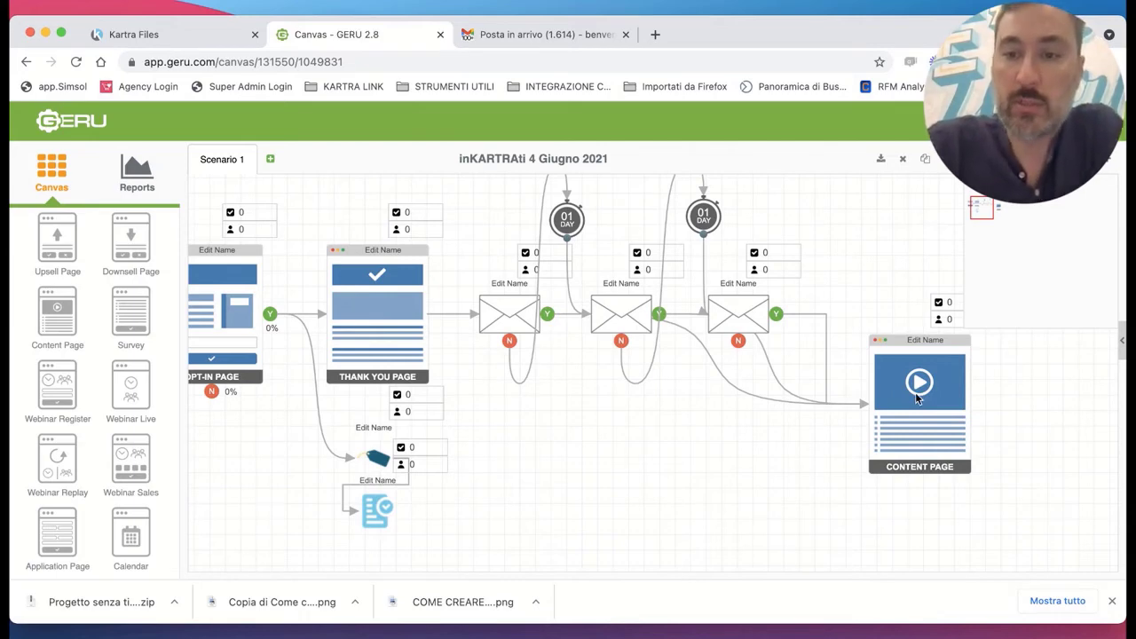
{"action": "scroll", "coordinate": [680, 405], "scroll_direction": "down", "scroll_amount": 3}
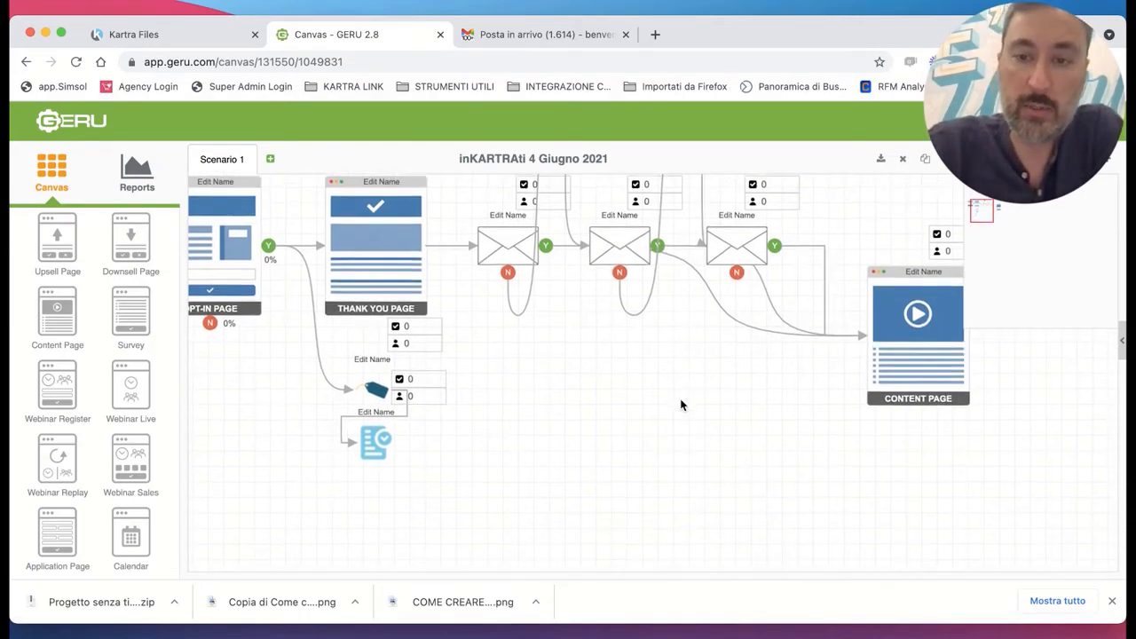
{"action": "scroll", "coordinate": [681, 405], "scroll_direction": "right", "scroll_amount": 3}
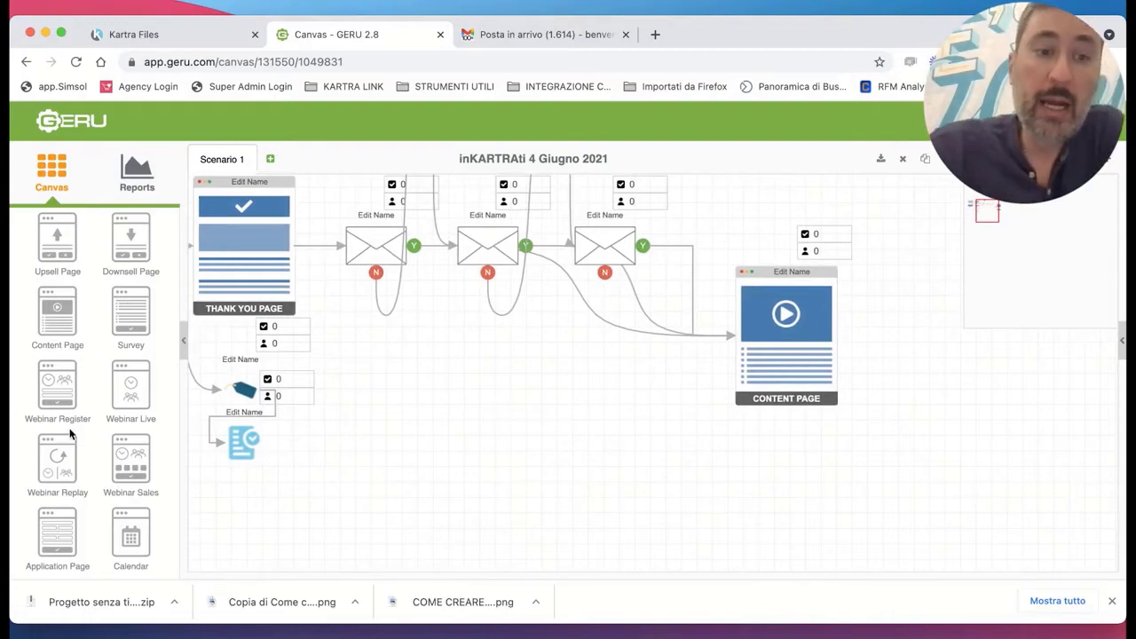
{"action": "scroll", "coordinate": [95, 471], "scroll_direction": "down", "scroll_amount": 5}
Place a TAG step under the Content Page with a LISTA step beneath it.
{"action": "left_click_drag", "start_coordinate": [64, 481], "coordinate": [793, 466]}
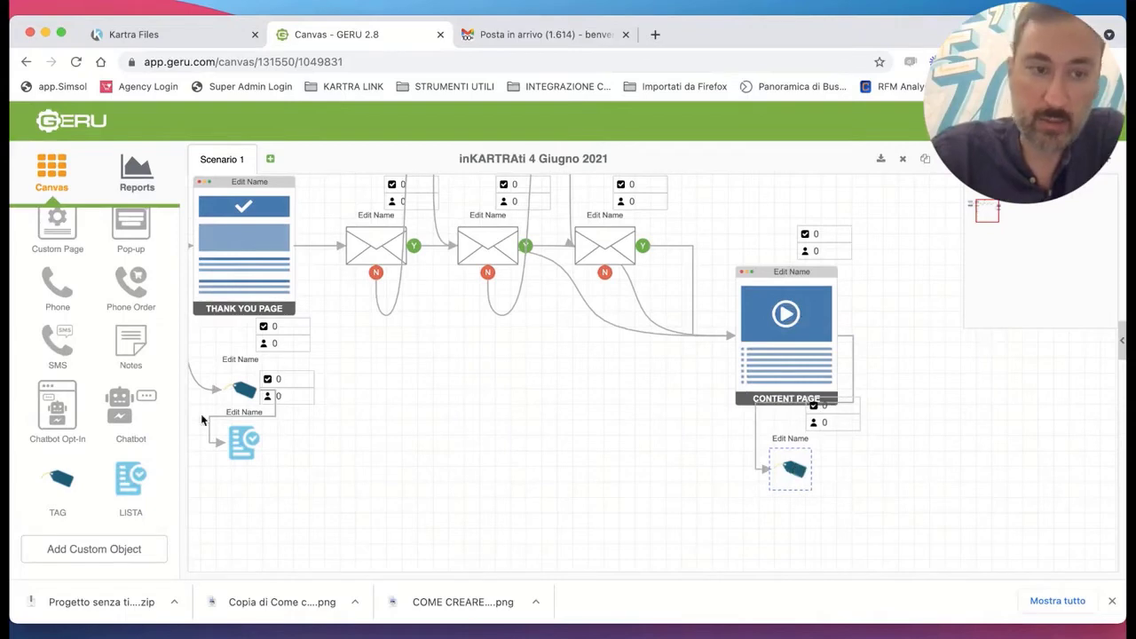
{"action": "left_click_drag", "start_coordinate": [128, 477], "coordinate": [743, 486]}
{"action": "left_click_drag", "start_coordinate": [727, 448], "coordinate": [761, 489]}
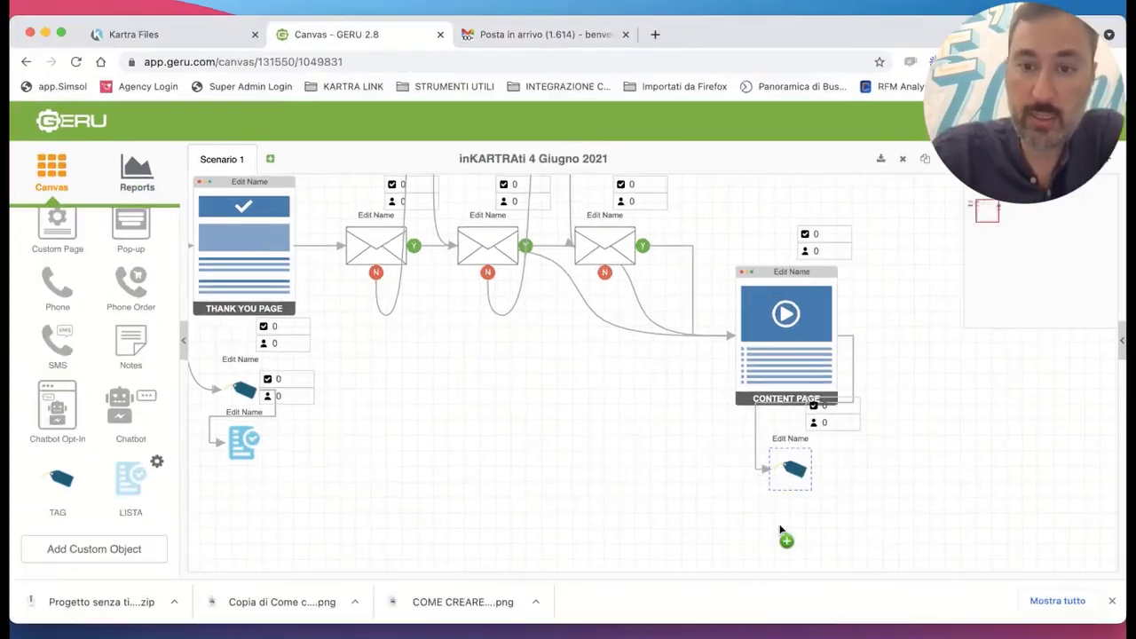
{"action": "left_click_drag", "start_coordinate": [780, 531], "coordinate": [786, 531]}
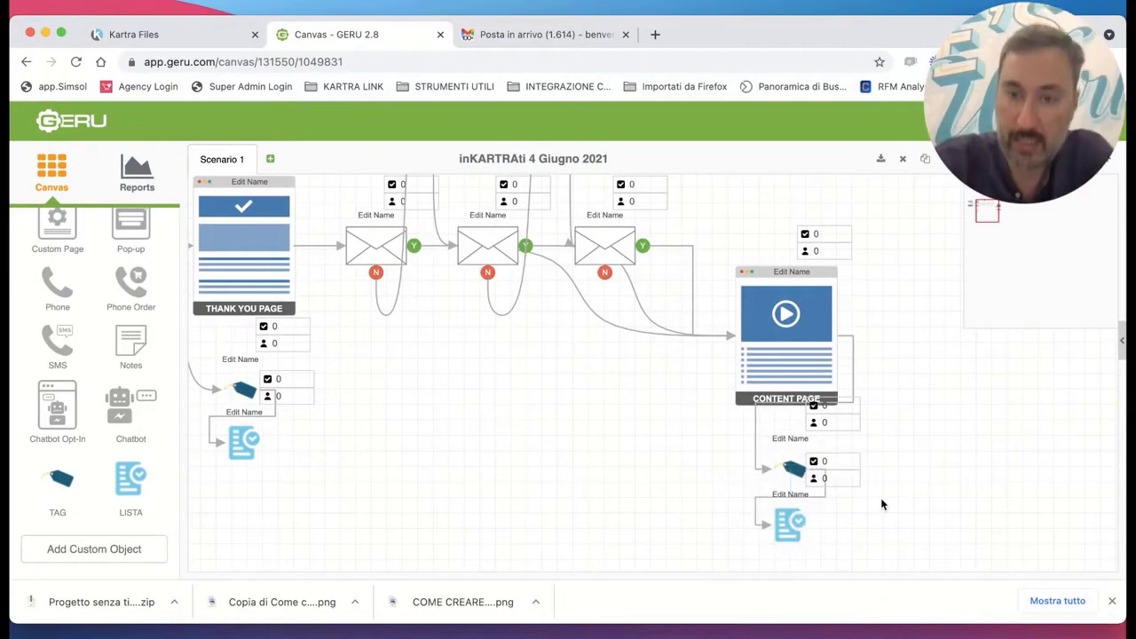
{"action": "scroll", "coordinate": [881, 505], "scroll_direction": "down", "scroll_amount": 3}
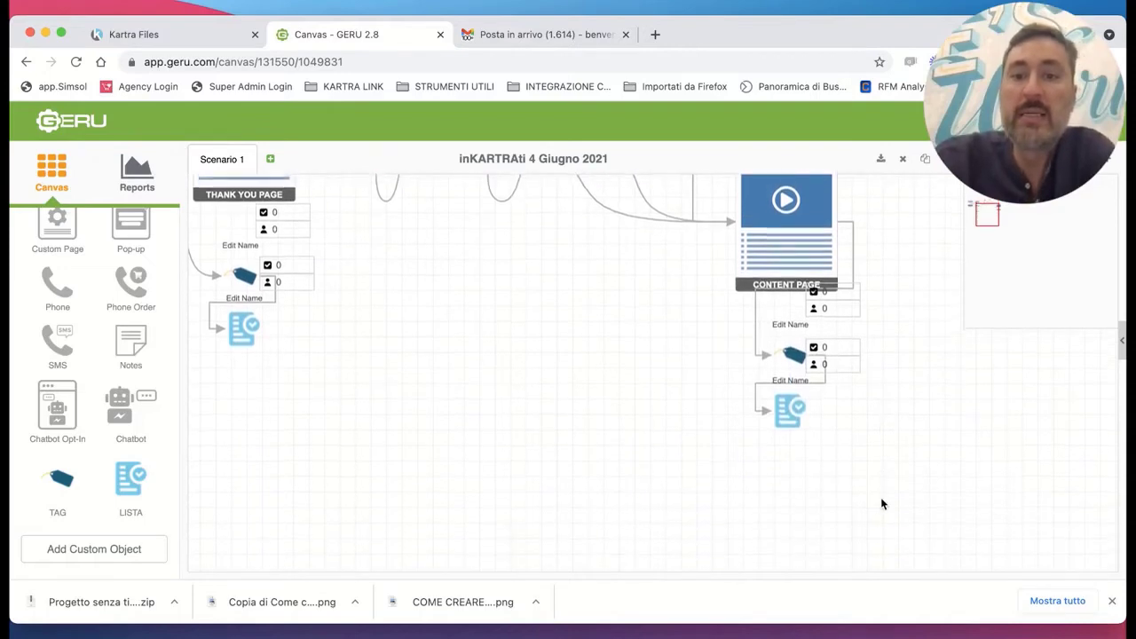
{"action": "scroll", "coordinate": [881, 505], "scroll_direction": "down", "scroll_amount": 1}
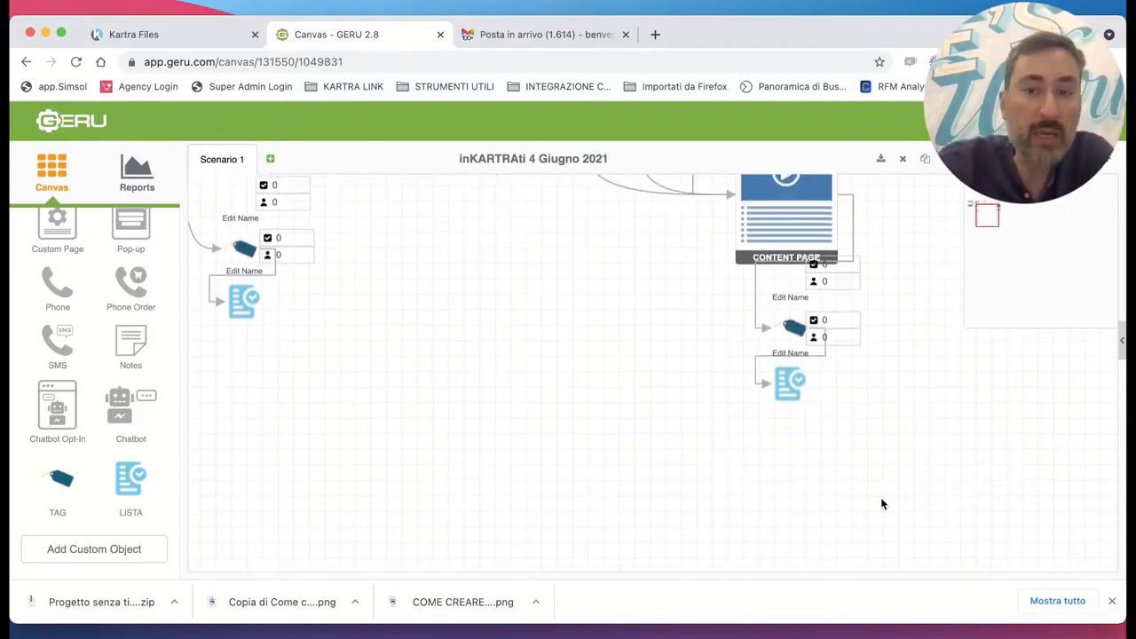
{"action": "scroll", "coordinate": [526, 455], "scroll_direction": "down", "scroll_amount": 1}
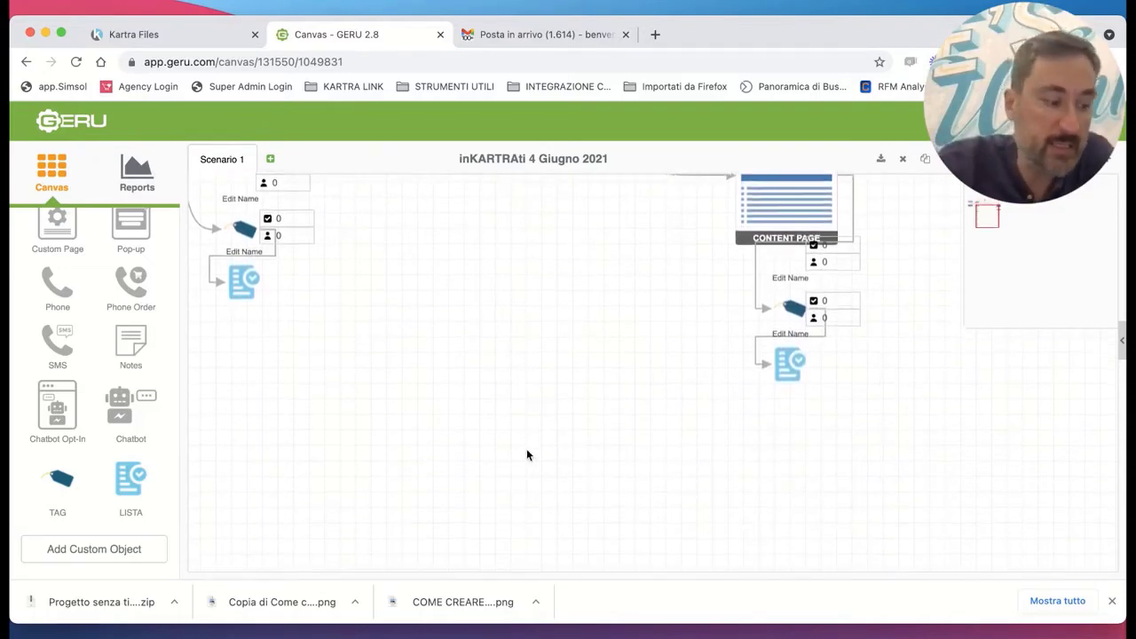
{"action": "scroll", "coordinate": [527, 455], "scroll_direction": "right", "scroll_amount": 5}
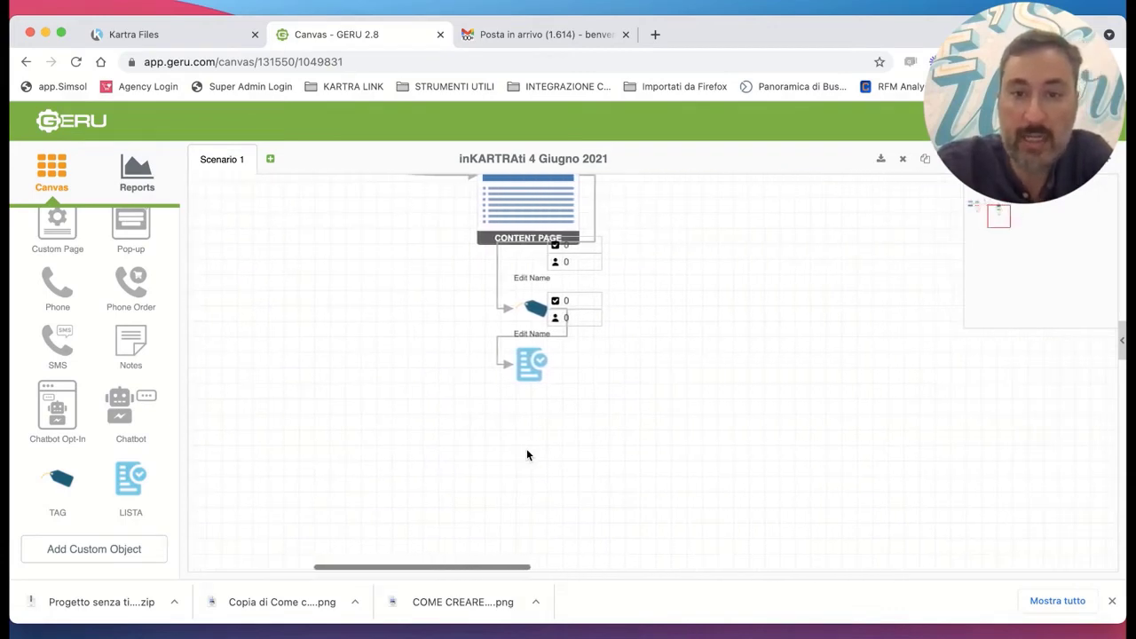
{"action": "scroll", "coordinate": [364, 417], "scroll_direction": "up", "scroll_amount": 2}
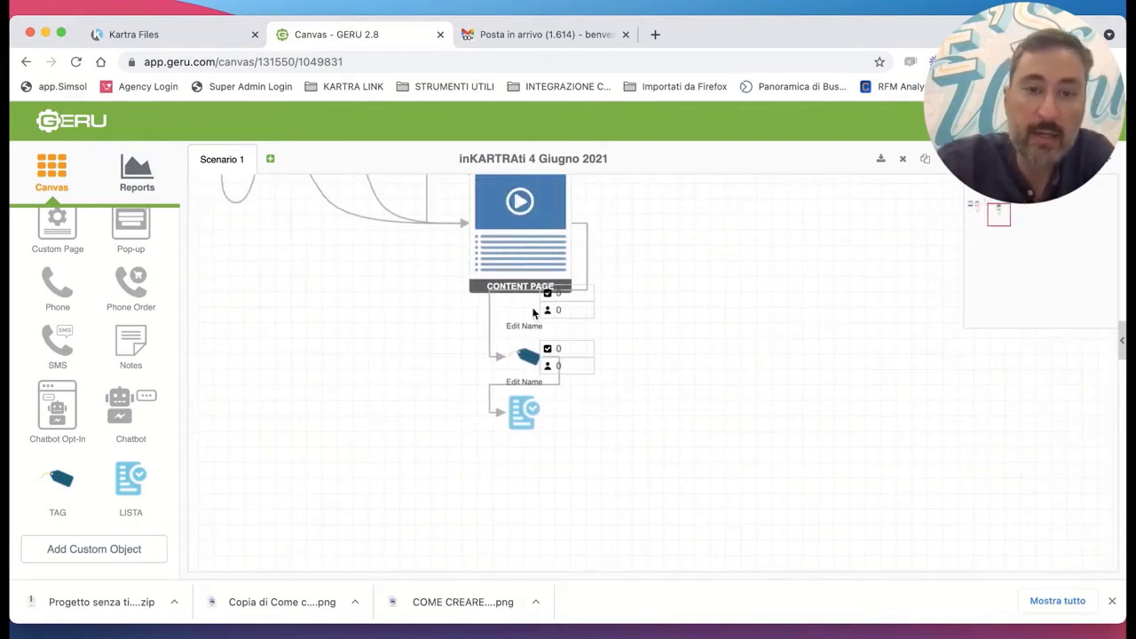
{"action": "scroll", "coordinate": [118, 308], "scroll_direction": "up", "scroll_amount": 10}
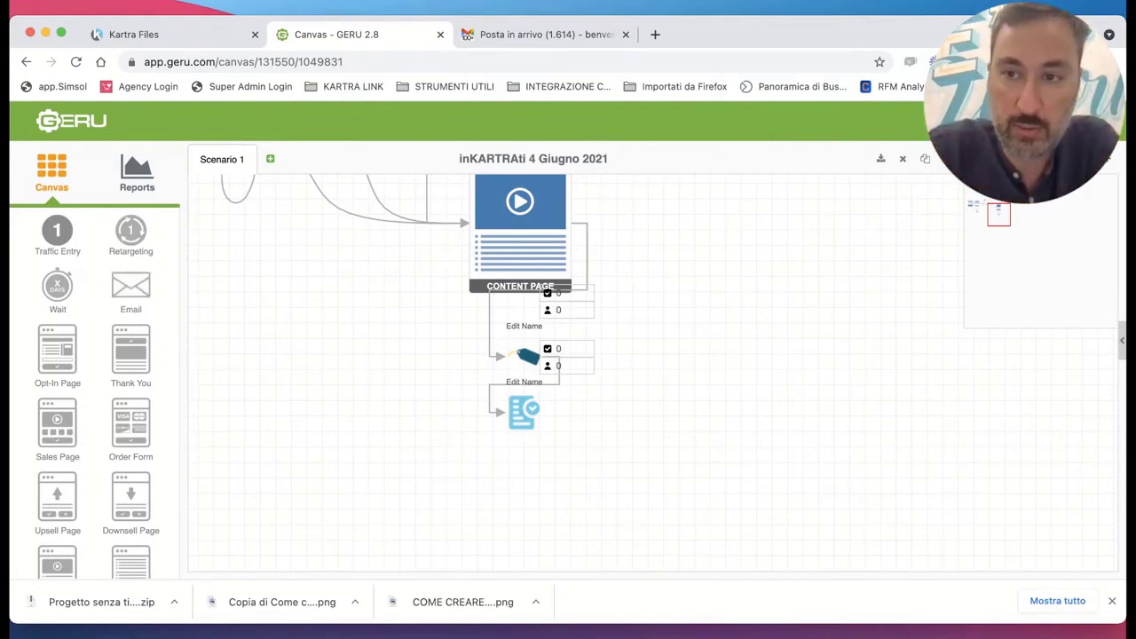
{"action": "scroll", "coordinate": [550, 409], "scroll_direction": "down", "scroll_amount": 3}
Add the first email, a one-day wait, and a second email right of the content page.
{"action": "scroll", "coordinate": [719, 297], "scroll_direction": "left", "scroll_amount": 3}
{"action": "scroll", "coordinate": [719, 298], "scroll_direction": "up", "scroll_amount": 3}
{"action": "scroll", "coordinate": [719, 297], "scroll_direction": "right", "scroll_amount": 3}
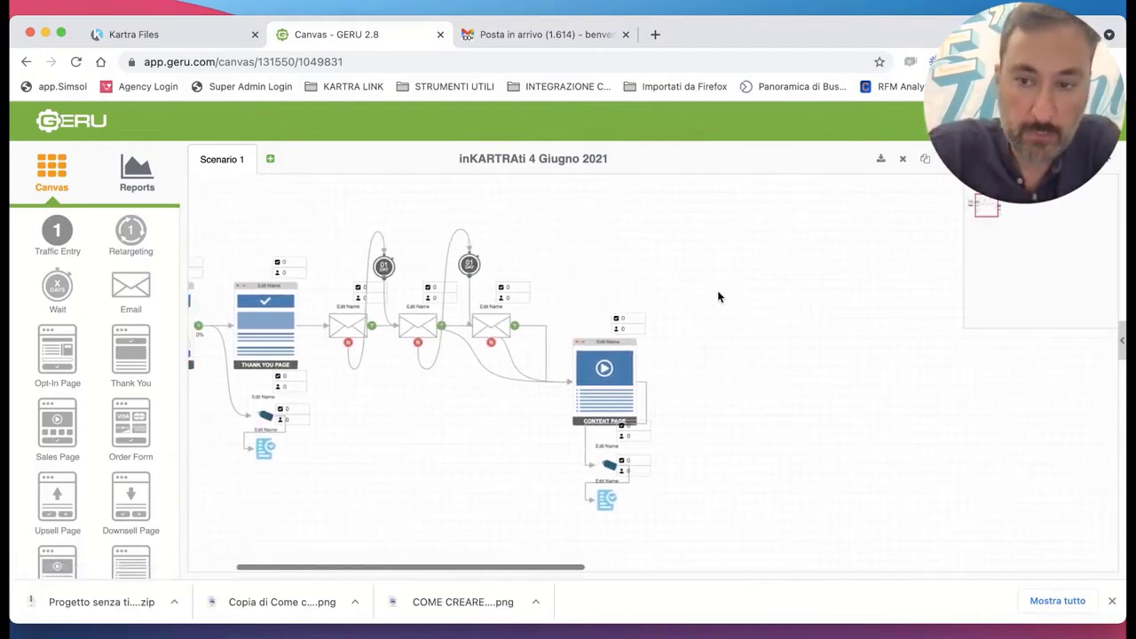
{"action": "scroll", "coordinate": [690, 352], "scroll_direction": "down", "scroll_amount": 2}
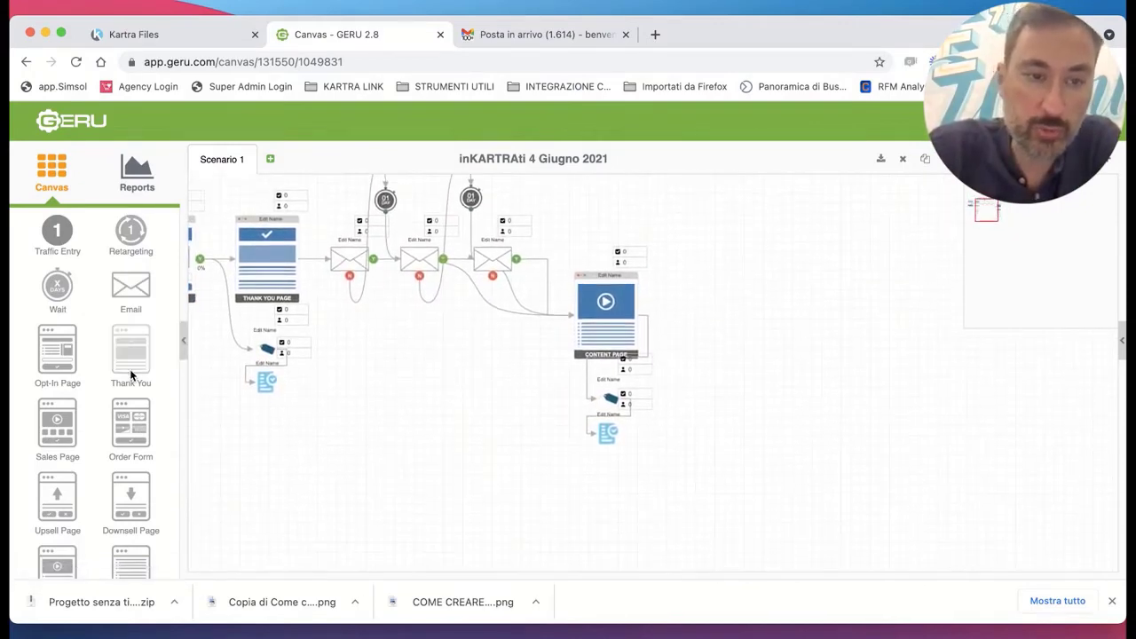
{"action": "scroll", "coordinate": [130, 377], "scroll_direction": "down", "scroll_amount": 3}
{"action": "scroll", "coordinate": [131, 355], "scroll_direction": "up", "scroll_amount": 3}
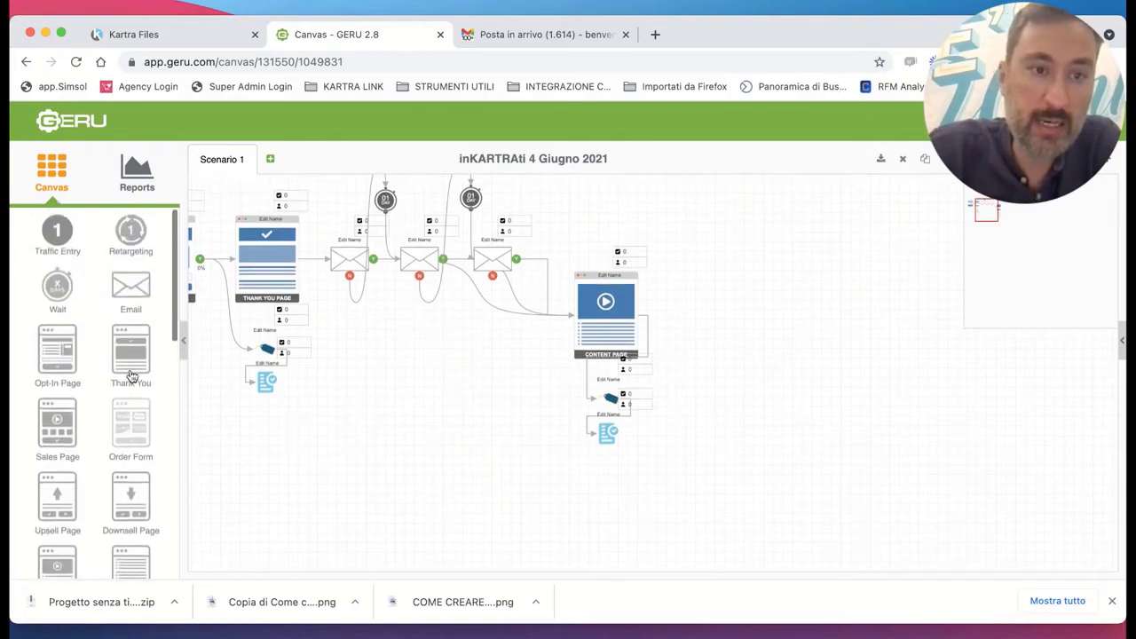
{"action": "left_click_drag", "start_coordinate": [131, 298], "coordinate": [749, 292]}
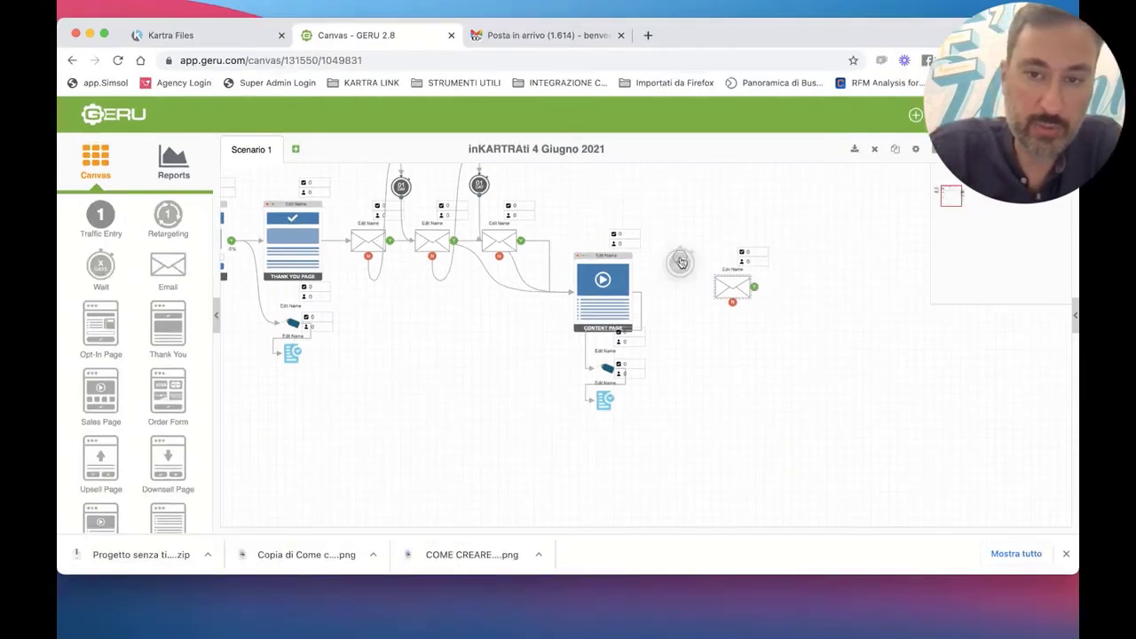
{"action": "left_click_drag", "start_coordinate": [681, 262], "coordinate": [809, 237]}
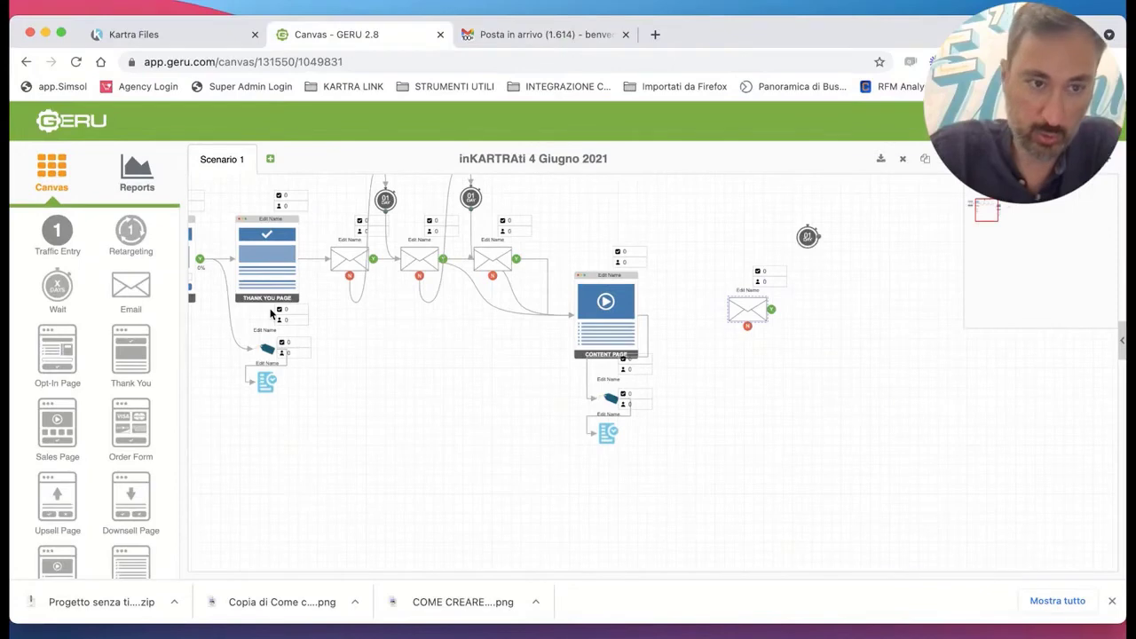
{"action": "left_click_drag", "start_coordinate": [130, 289], "coordinate": [802, 298]}
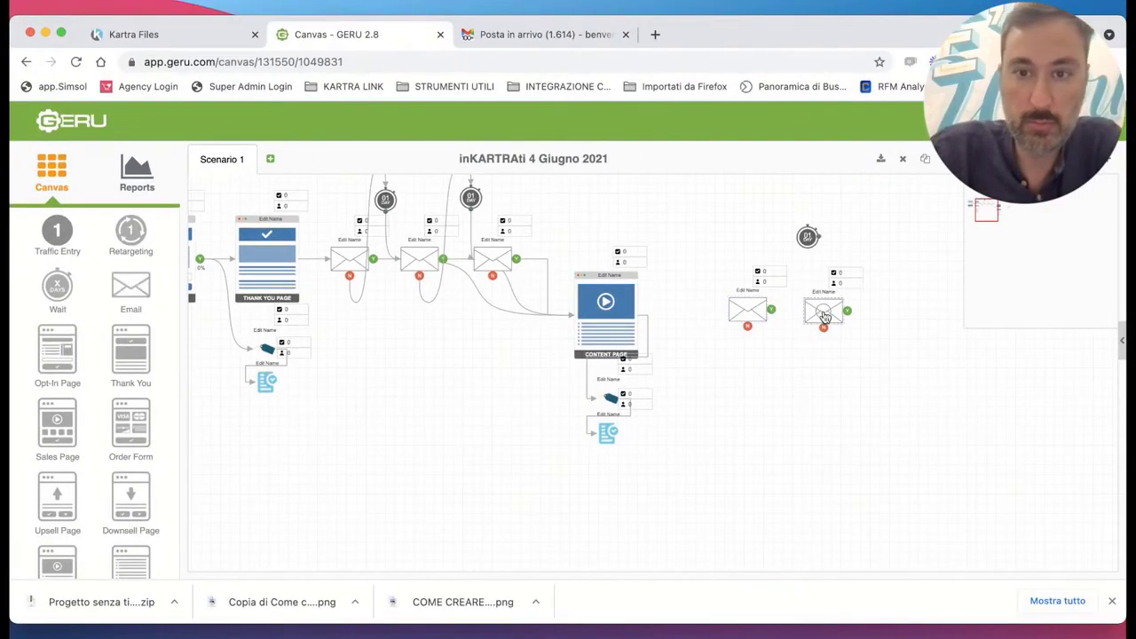
{"action": "double_click", "coordinate": [823, 309]}
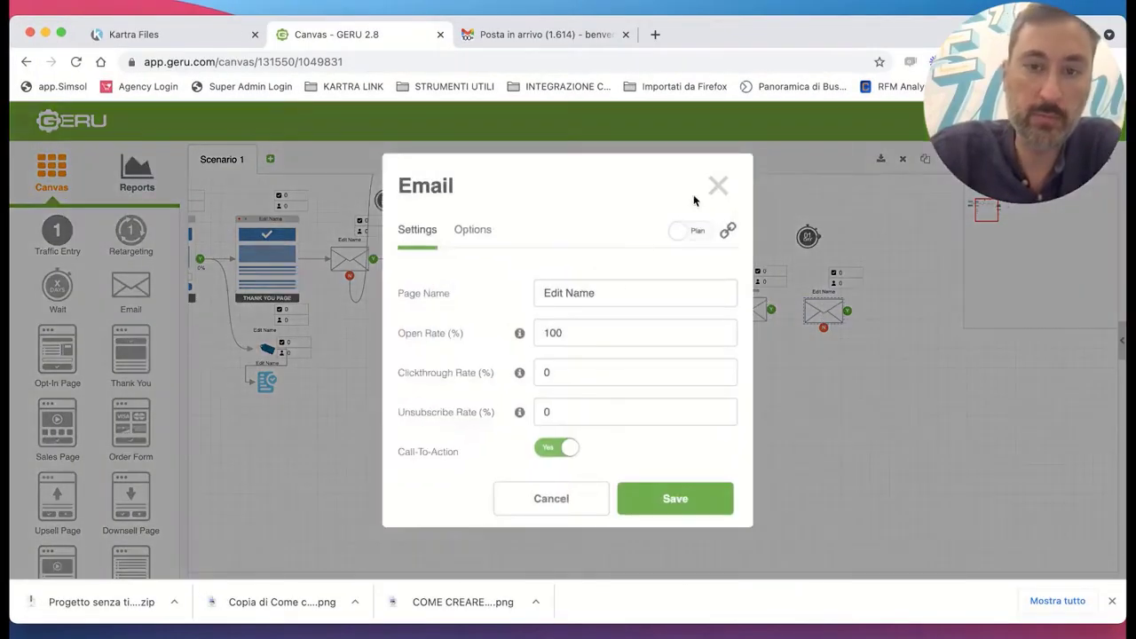
{"action": "left_click", "coordinate": [718, 185]}
Add two more one-day waits with a third and fourth email, aligning the third.
{"action": "left_click_drag", "start_coordinate": [57, 288], "coordinate": [713, 236]}
{"action": "left_click_drag", "start_coordinate": [126, 291], "coordinate": [729, 310]}
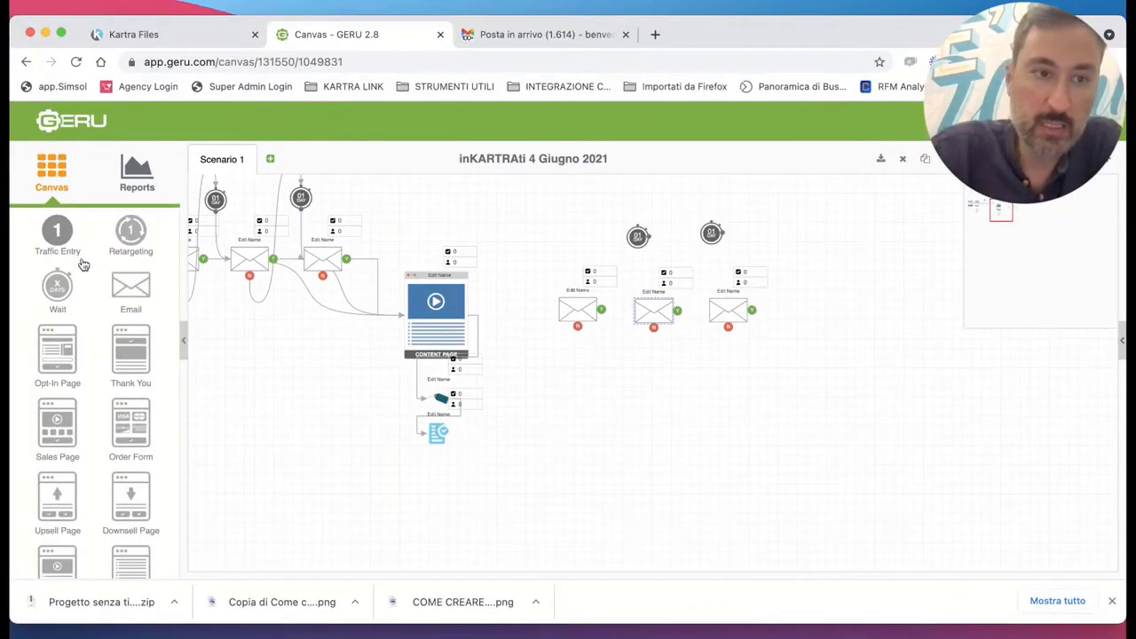
{"action": "left_click_drag", "start_coordinate": [56, 288], "coordinate": [787, 220]}
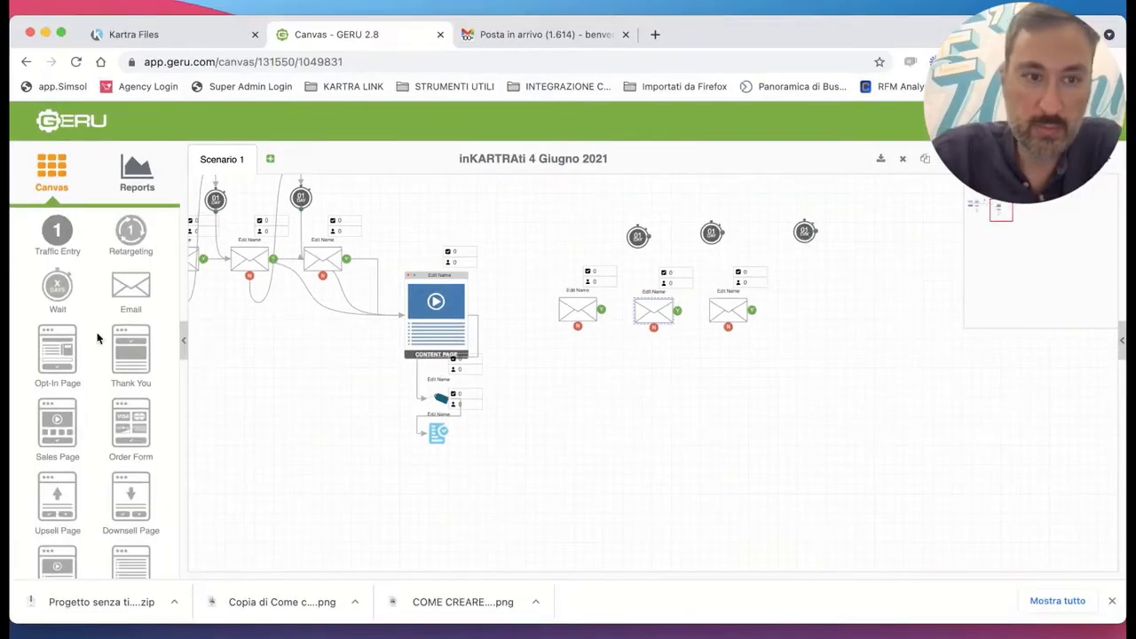
{"action": "left_click_drag", "start_coordinate": [139, 287], "coordinate": [808, 295]}
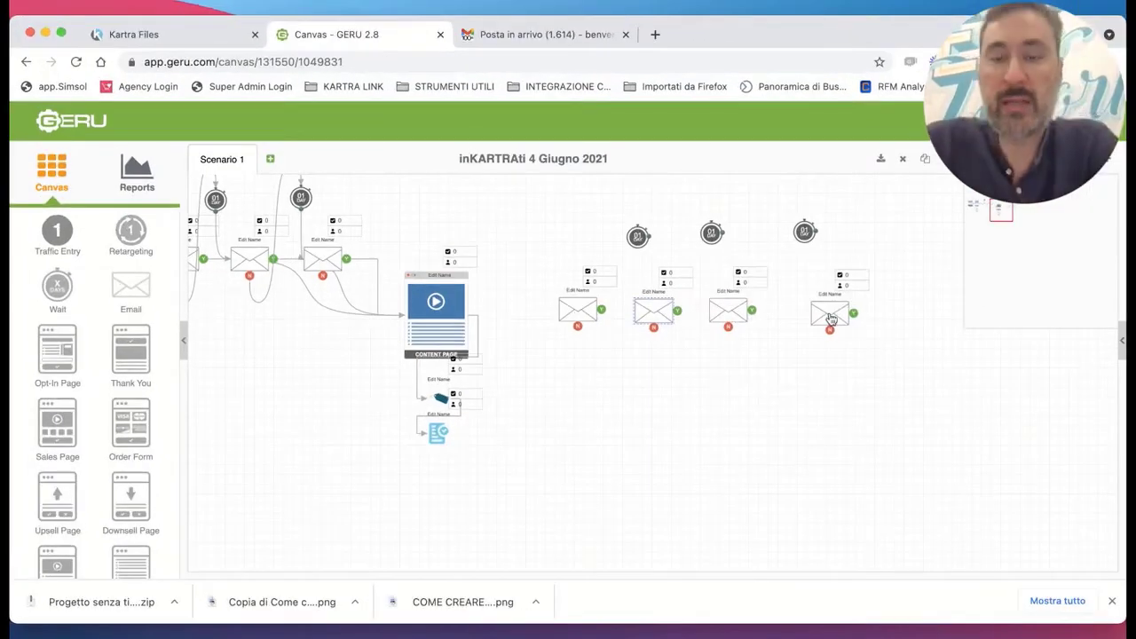
{"action": "left_click", "coordinate": [831, 316]}
{"action": "left_click_drag", "start_coordinate": [728, 319], "coordinate": [745, 318]}
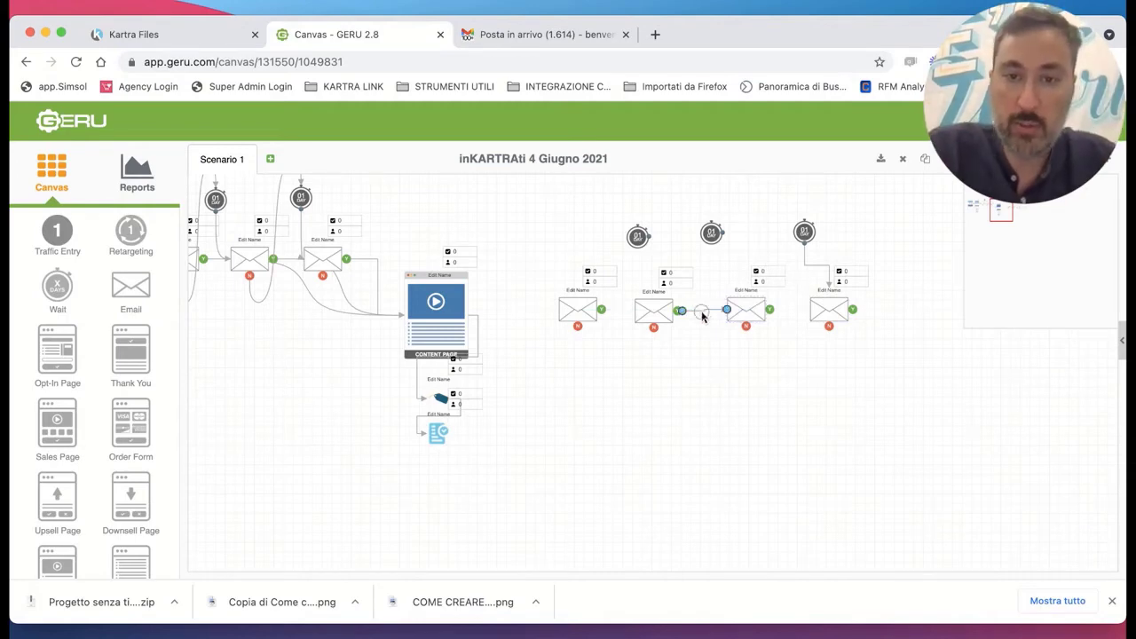
Shift the first wait left and delete the unwanted wait connectors.
{"action": "left_click", "coordinate": [1085, 198]}
{"action": "scroll", "coordinate": [898, 339], "scroll_direction": "right", "scroll_amount": 5}
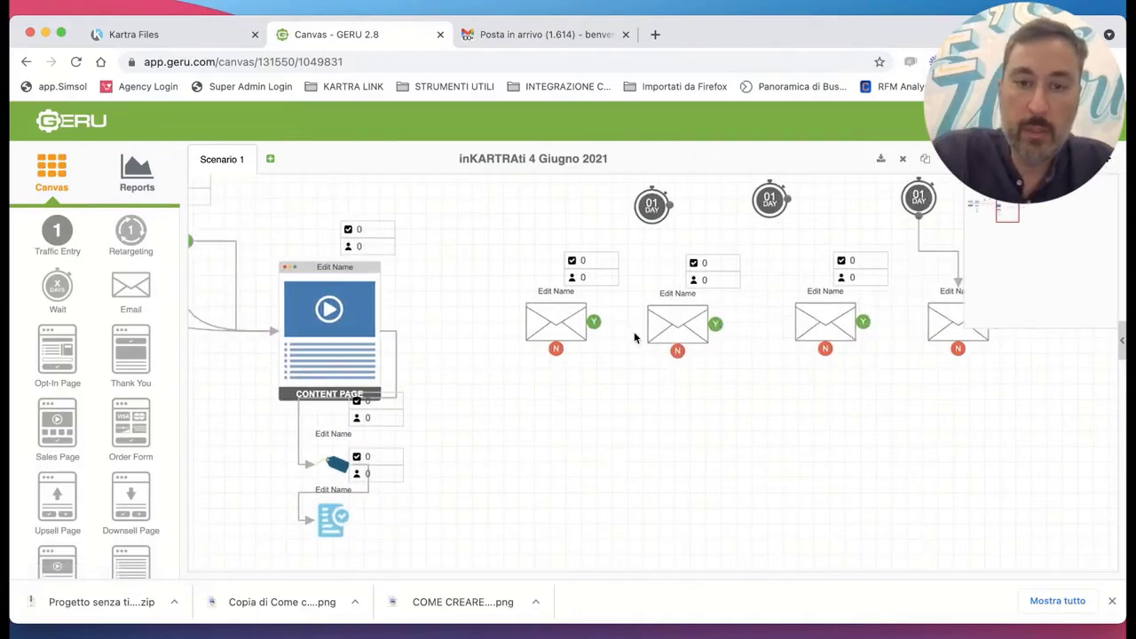
{"action": "left_click_drag", "start_coordinate": [656, 226], "coordinate": [634, 224]}
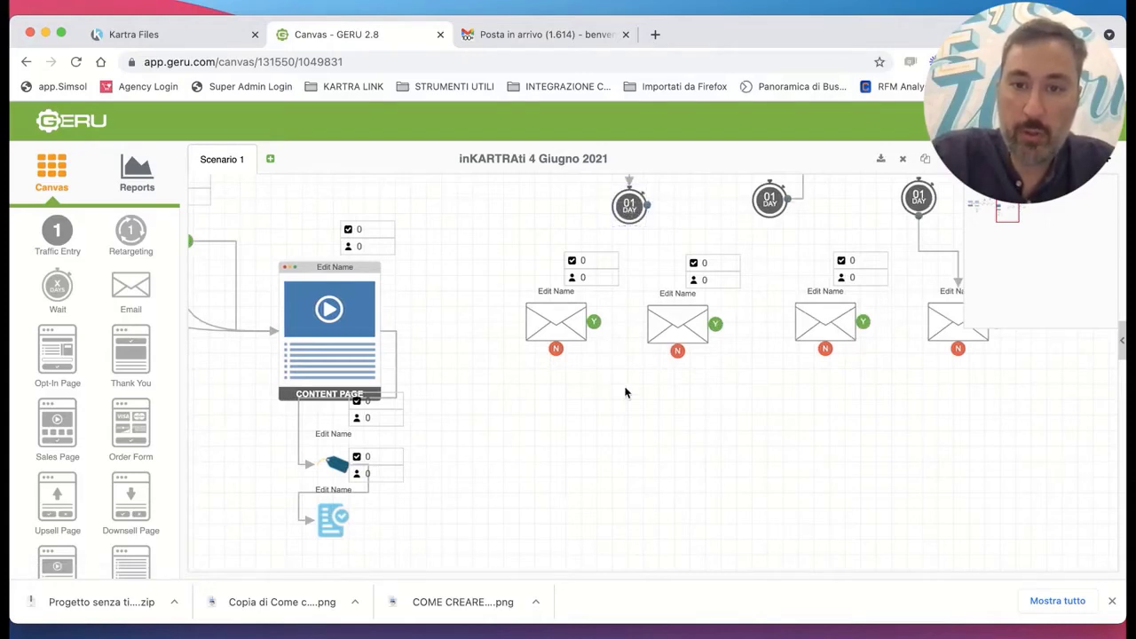
{"action": "scroll", "coordinate": [656, 382], "scroll_direction": "up", "scroll_amount": 2}
{"action": "left_click", "coordinate": [748, 242]}
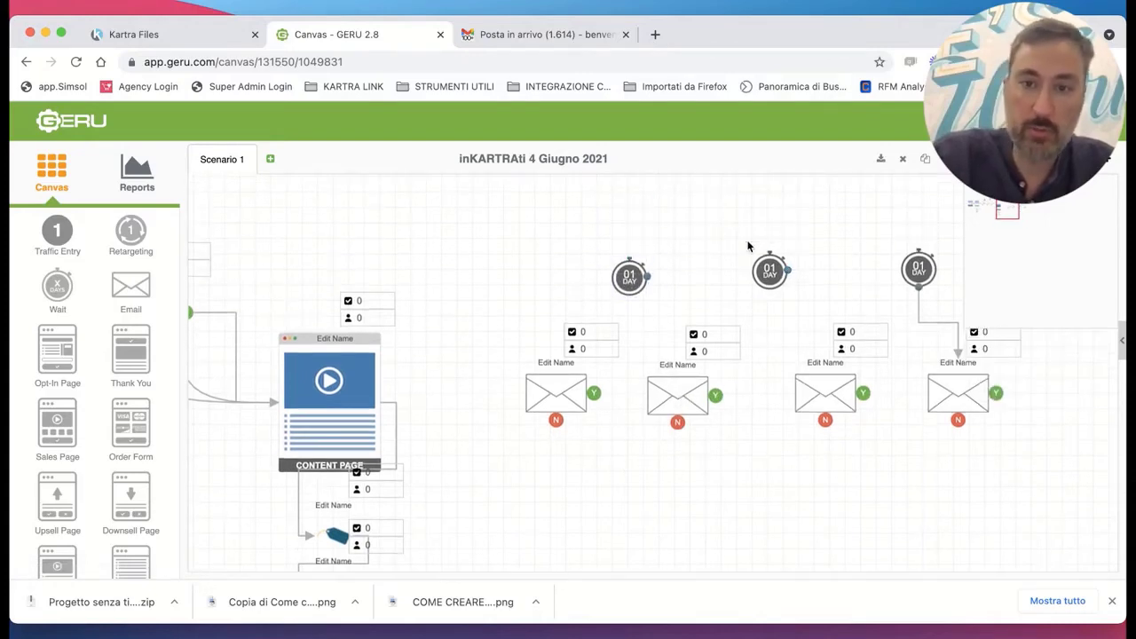
{"action": "left_click", "coordinate": [937, 324]}
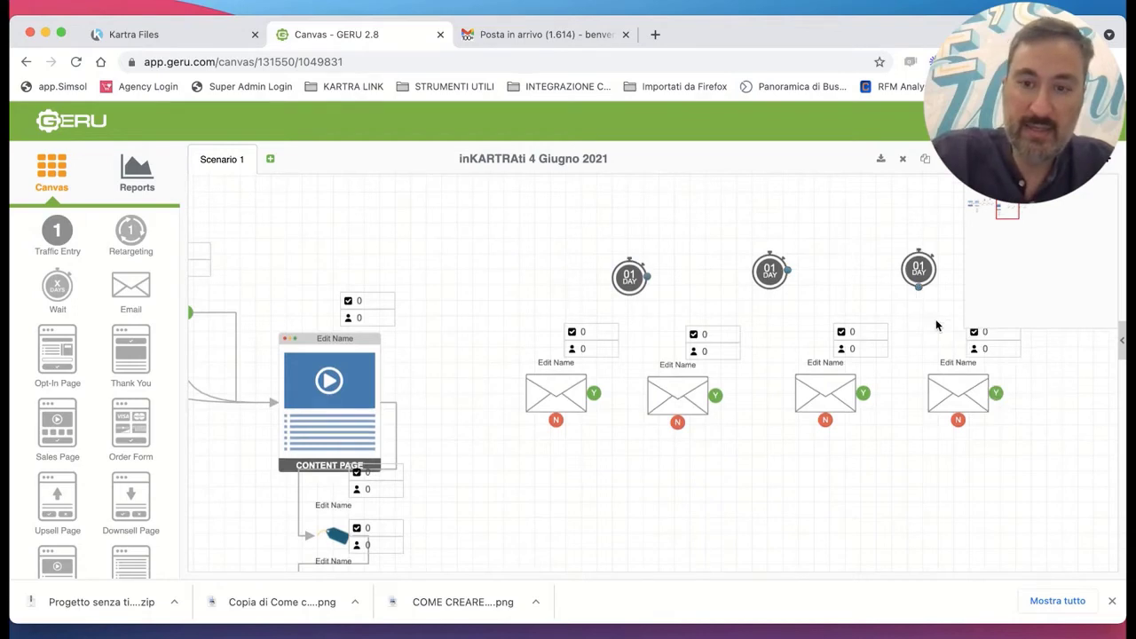
{"action": "scroll", "coordinate": [426, 484], "scroll_direction": "down", "scroll_amount": 3}
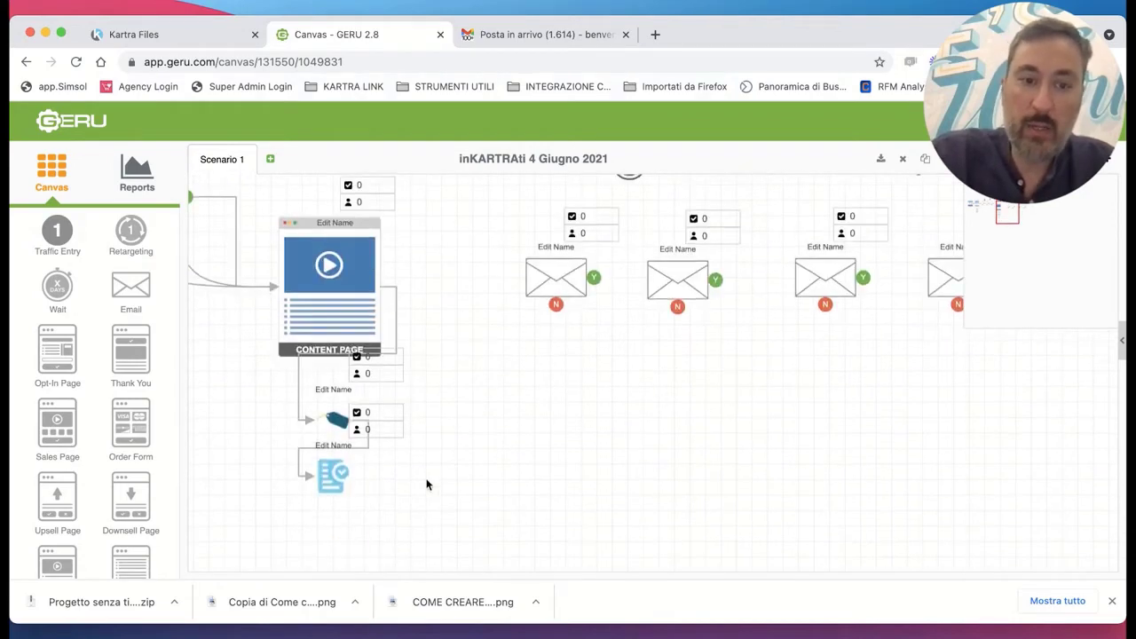
Set the tag's Call-To-Action to Yes with a 100% conversion rate and save.
{"action": "double_click", "coordinate": [340, 421]}
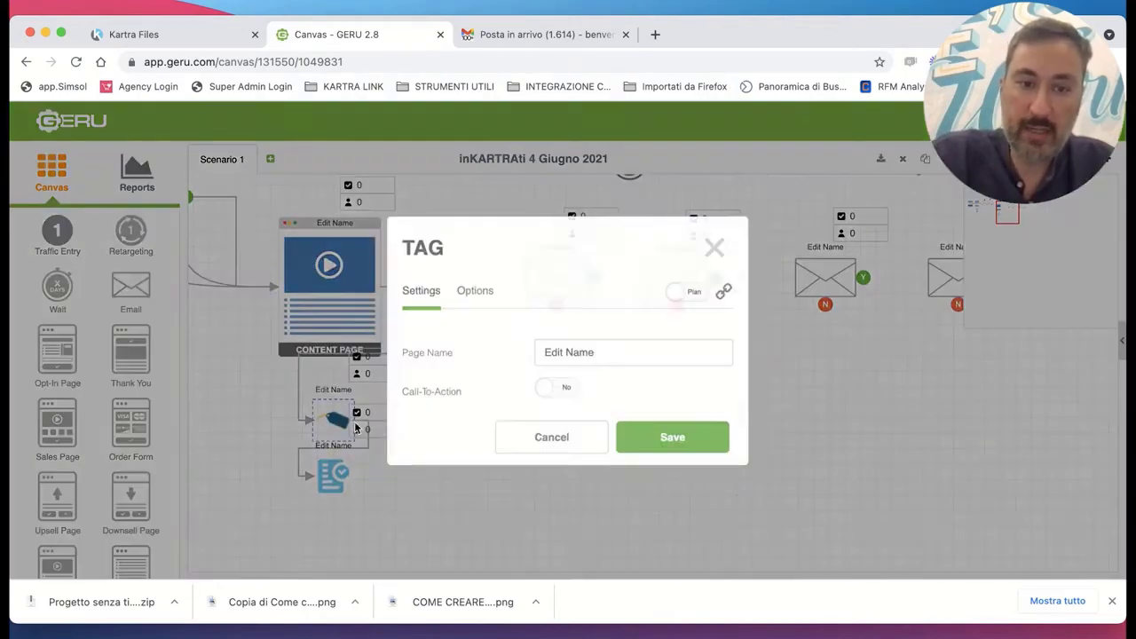
{"action": "left_click", "coordinate": [546, 442]}
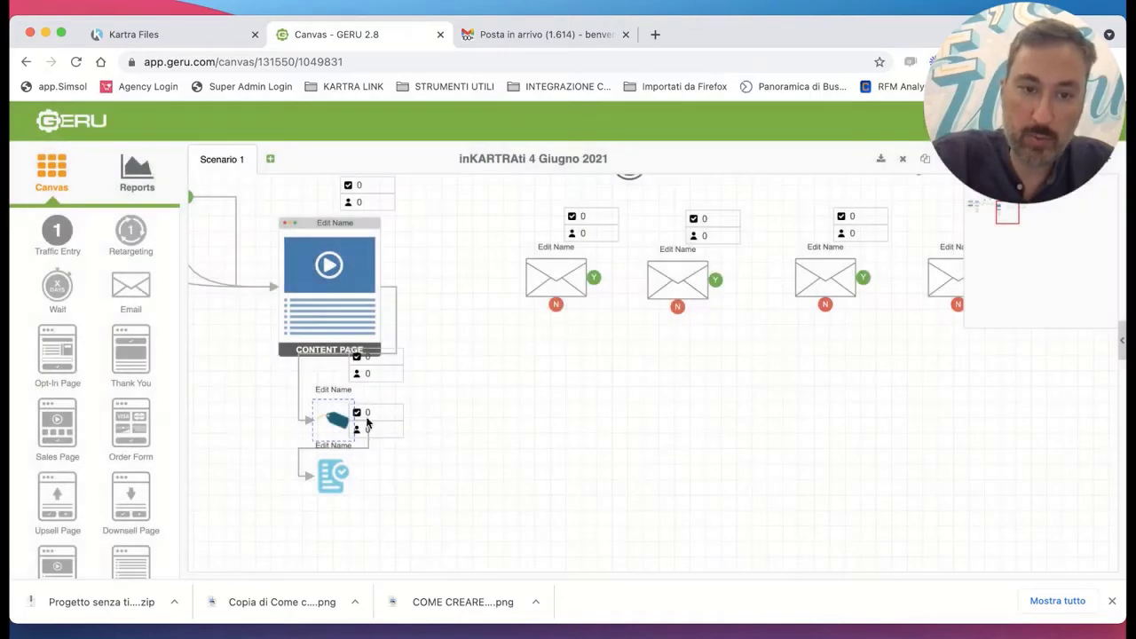
{"action": "left_click_drag", "start_coordinate": [340, 426], "coordinate": [363, 387]}
{"action": "double_click", "coordinate": [340, 417]}
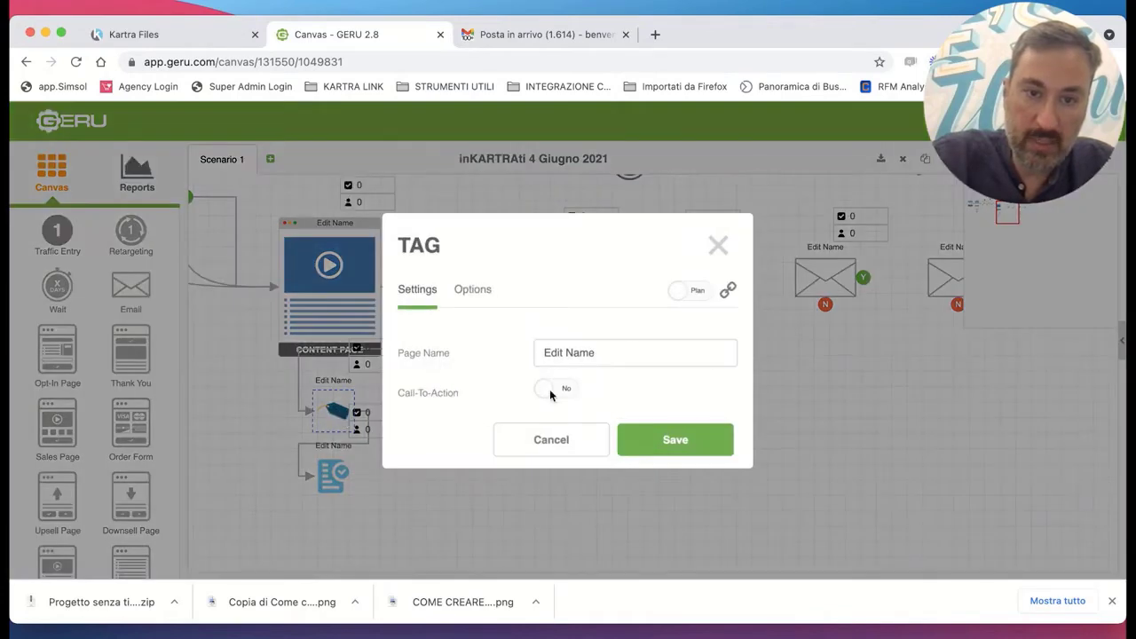
{"action": "left_click", "coordinate": [549, 389]}
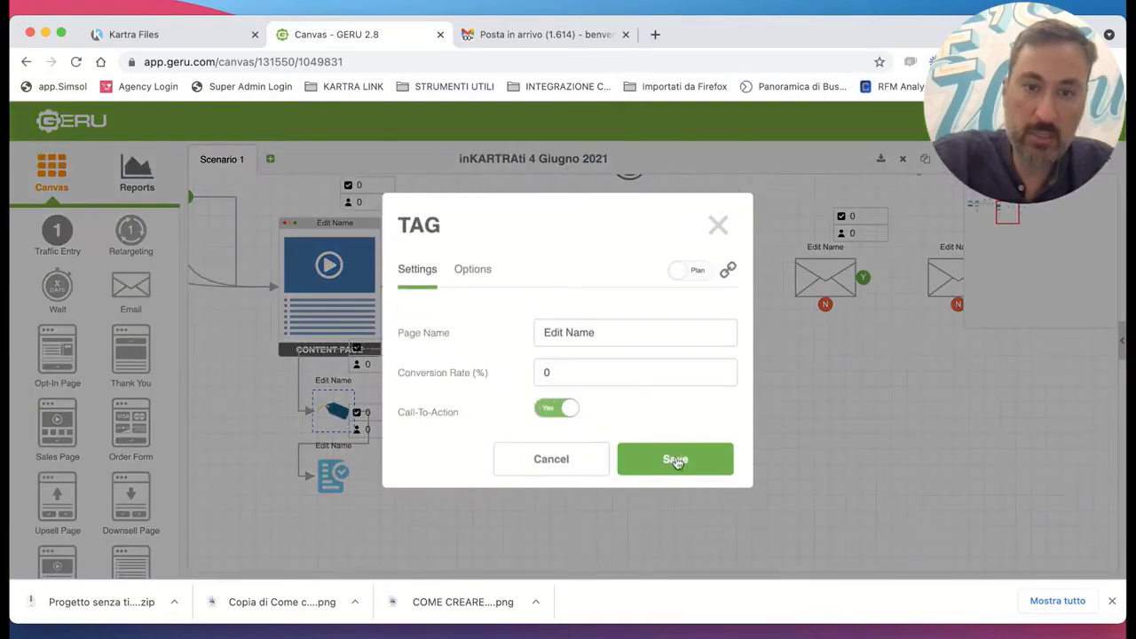
{"action": "left_click", "coordinate": [626, 381]}
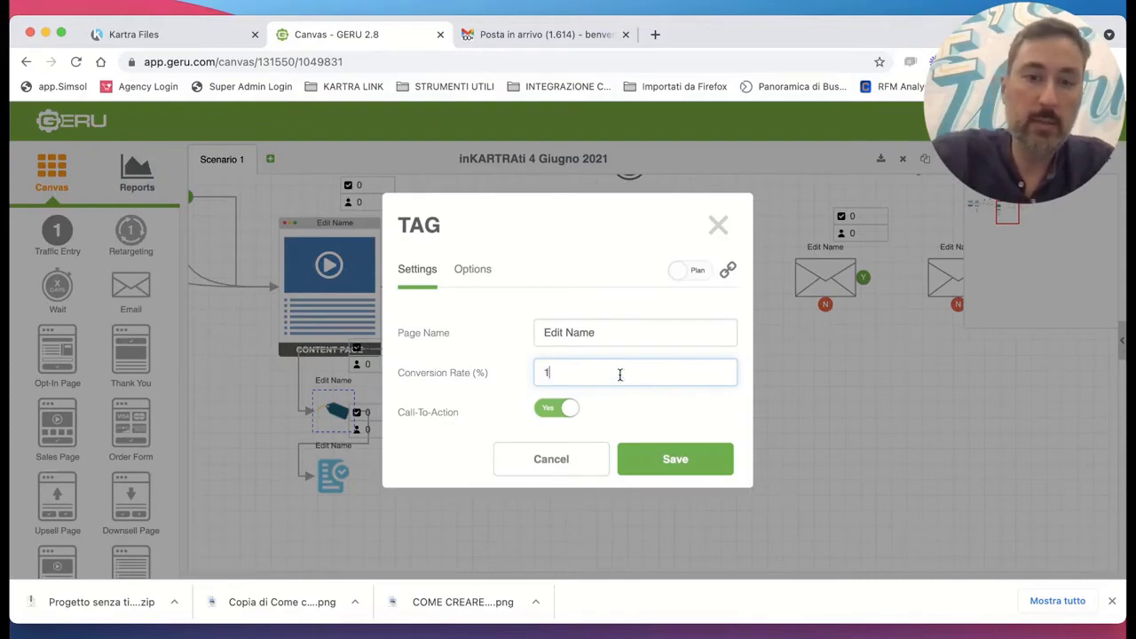
{"action": "left_click", "coordinate": [673, 455]}
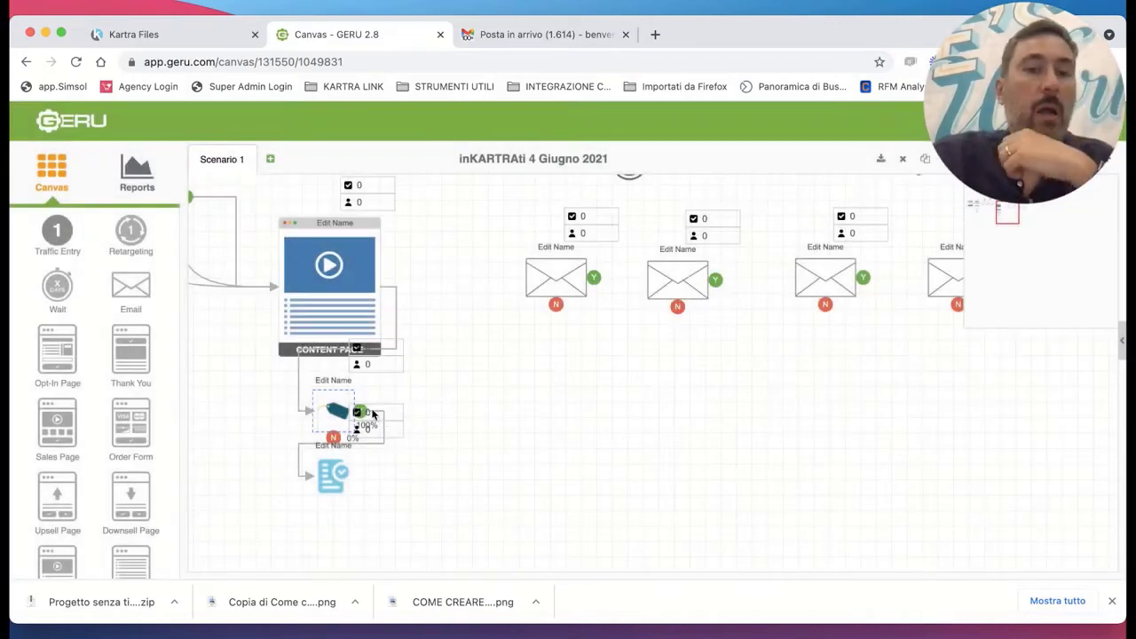
Connect the tag's yes path to the first email and each email's yes path to the next one-day wait.
{"action": "left_click_drag", "start_coordinate": [362, 414], "coordinate": [551, 280]}
{"action": "scroll", "coordinate": [557, 453], "scroll_direction": "up", "scroll_amount": 1}
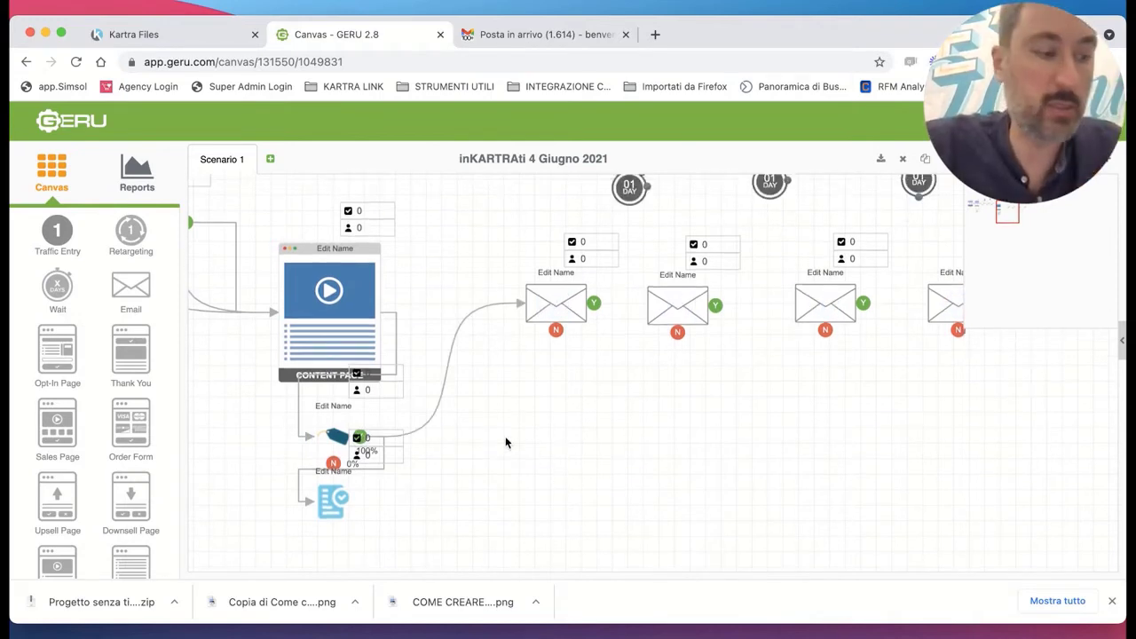
{"action": "scroll", "coordinate": [506, 437], "scroll_direction": "up", "scroll_amount": 1}
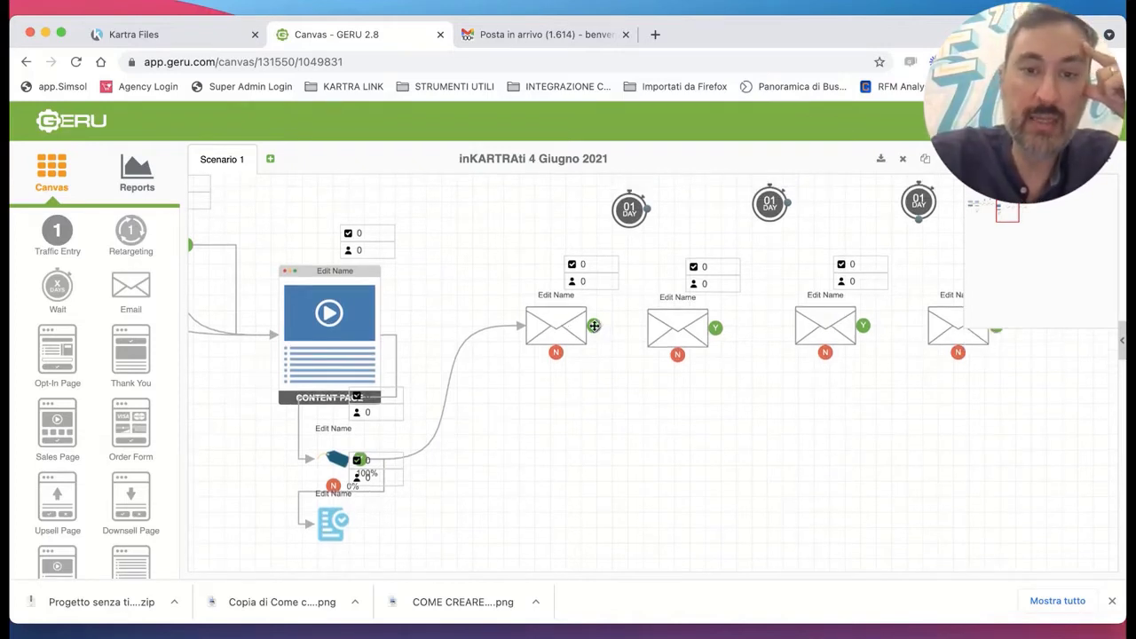
{"action": "left_click_drag", "start_coordinate": [594, 325], "coordinate": [681, 335]}
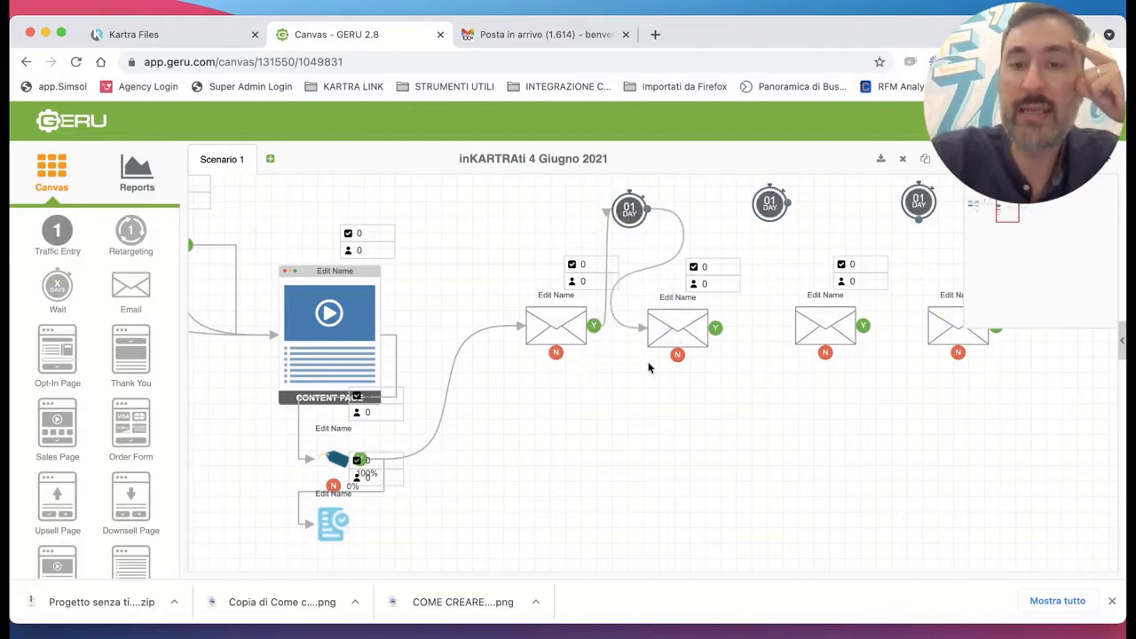
{"action": "left_click_drag", "start_coordinate": [717, 327], "coordinate": [824, 325]}
{"action": "scroll", "coordinate": [824, 399], "scroll_direction": "right", "scroll_amount": 3}
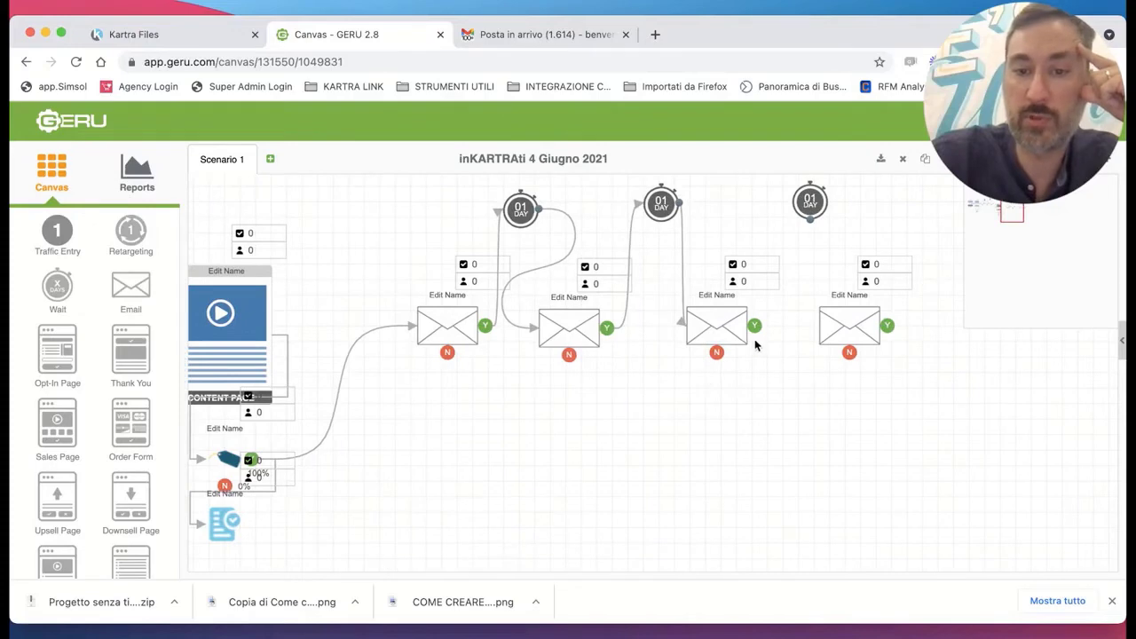
{"action": "left_click_drag", "start_coordinate": [754, 325], "coordinate": [852, 328]}
{"action": "scroll", "coordinate": [858, 411], "scroll_direction": "right", "scroll_amount": 5}
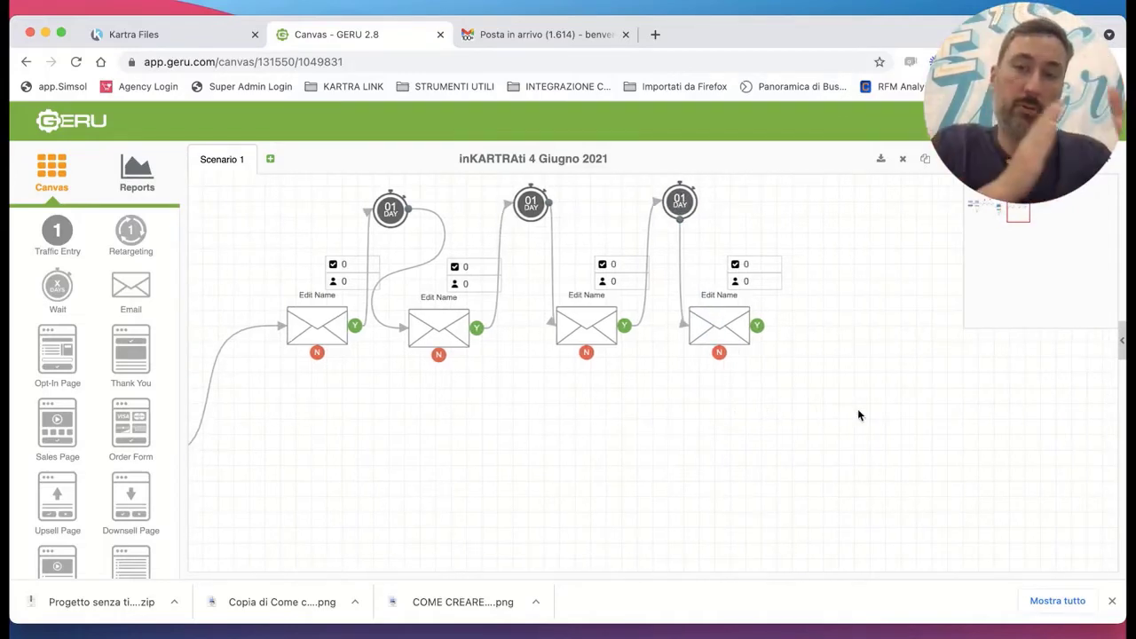
{"action": "scroll", "coordinate": [857, 415], "scroll_direction": "left", "scroll_amount": 15}
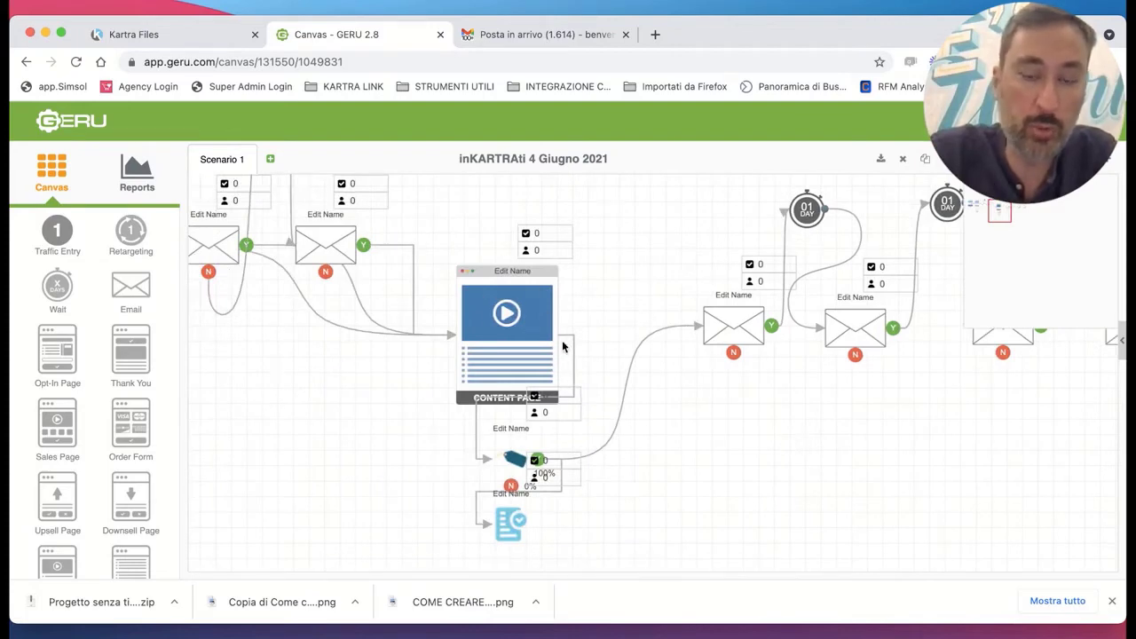
{"action": "scroll", "coordinate": [565, 336], "scroll_direction": "left", "scroll_amount": 16}
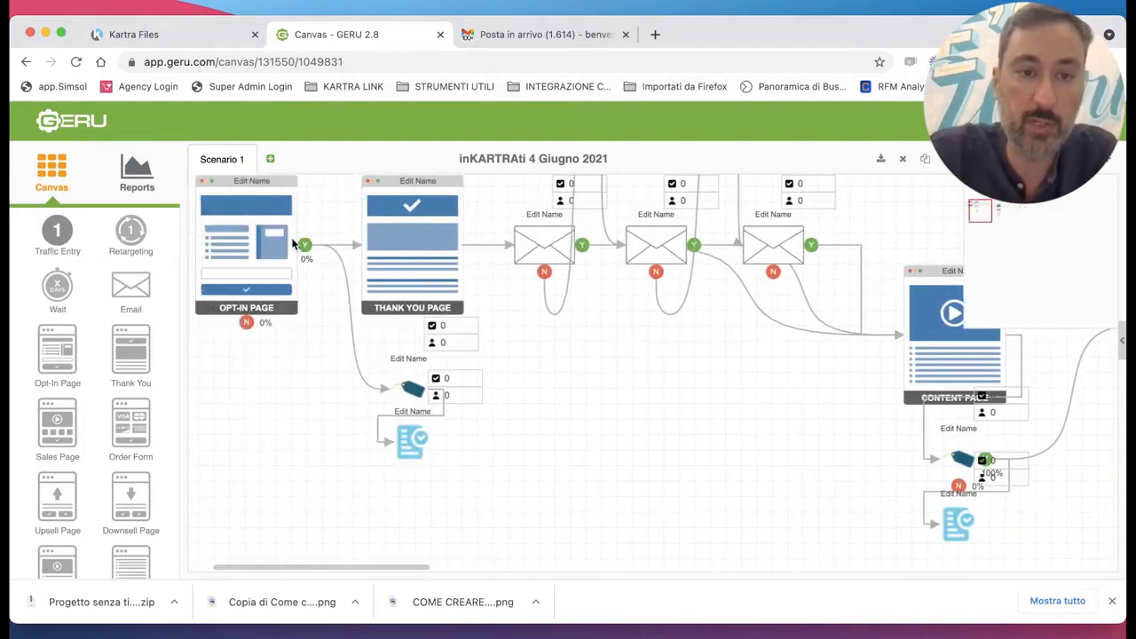
{"action": "scroll", "coordinate": [432, 279], "scroll_direction": "right", "scroll_amount": 18}
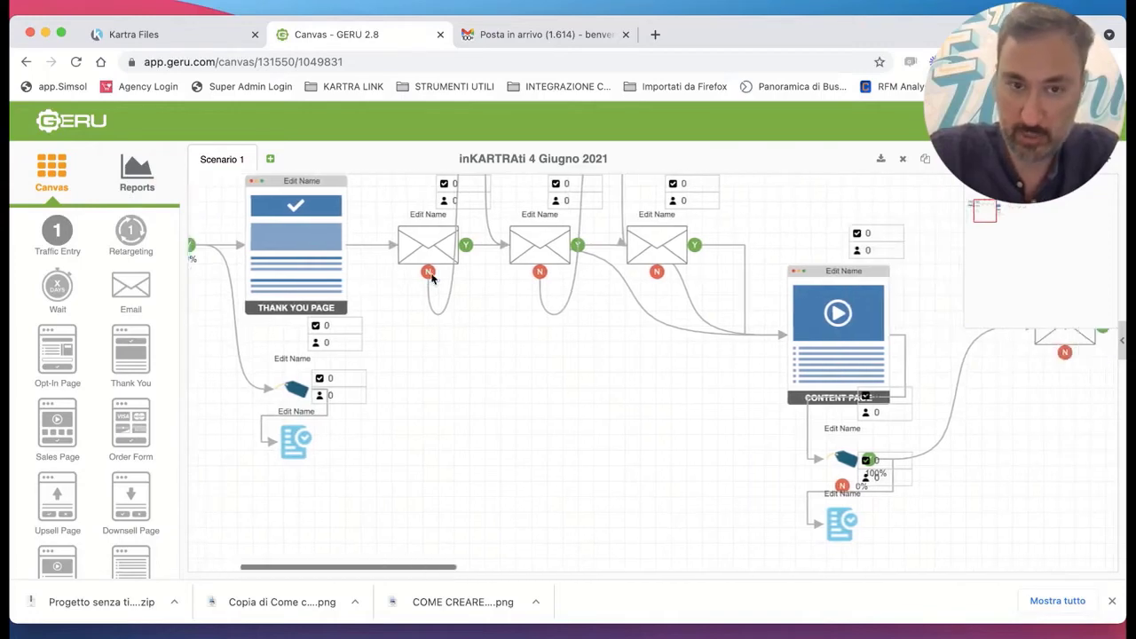
{"action": "scroll", "coordinate": [432, 279], "scroll_direction": "right", "scroll_amount": 16}
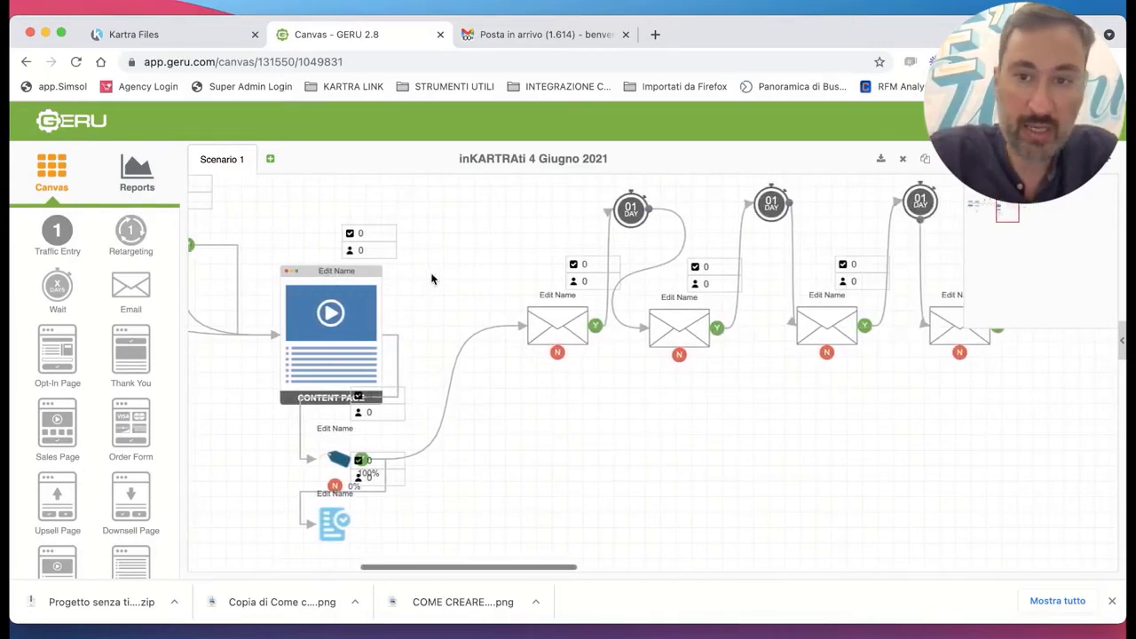
{"action": "scroll", "coordinate": [607, 299], "scroll_direction": "right", "scroll_amount": 3}
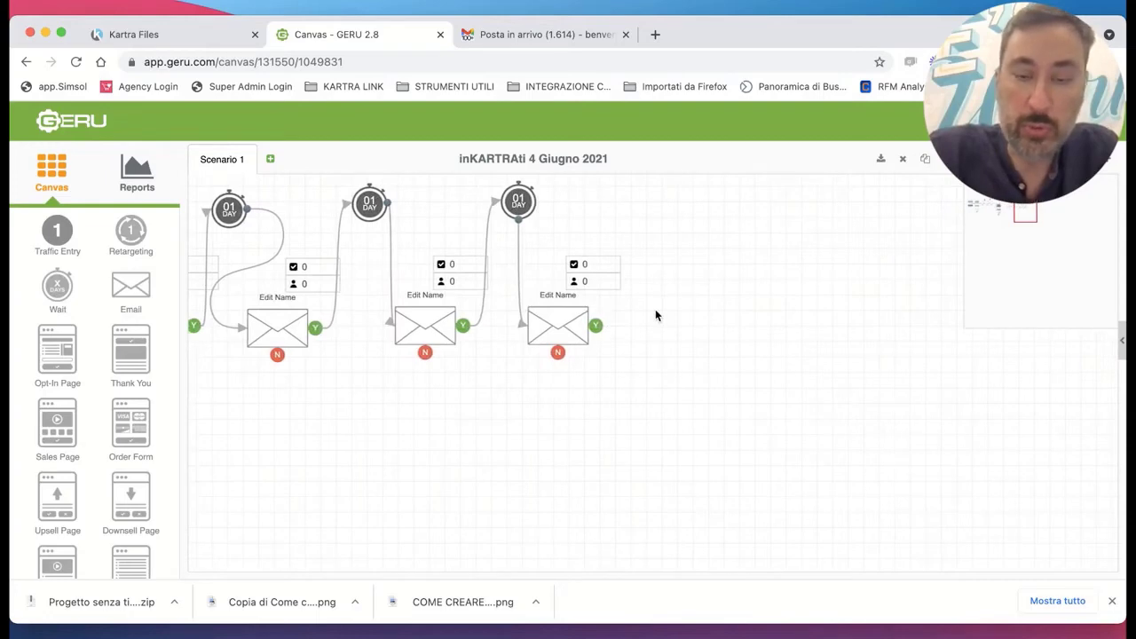
{"action": "scroll", "coordinate": [122, 475], "scroll_direction": "down", "scroll_amount": 8}
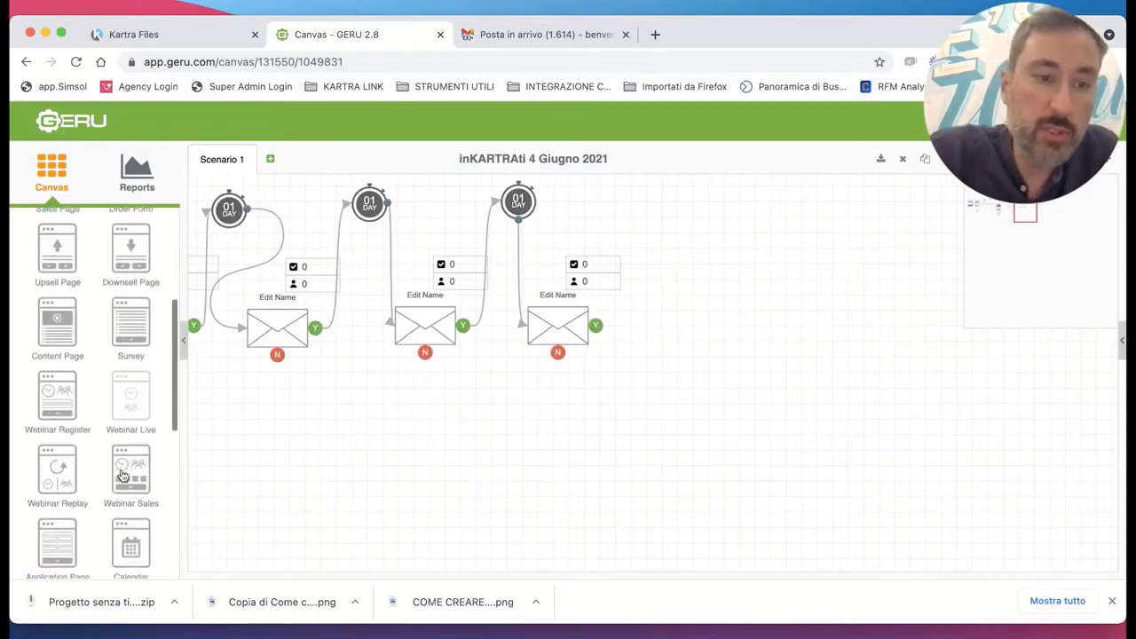
{"action": "scroll", "coordinate": [122, 476], "scroll_direction": "down", "scroll_amount": 4}
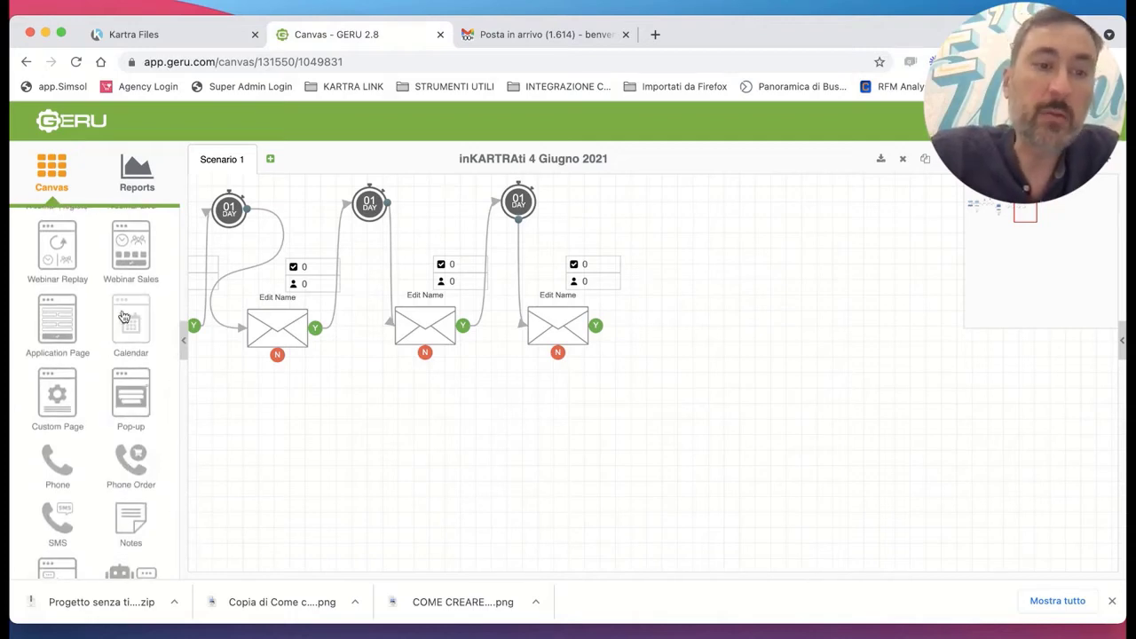
Place a Calendar step to the right of the follow-up emails.
{"action": "left_click", "coordinate": [124, 319]}
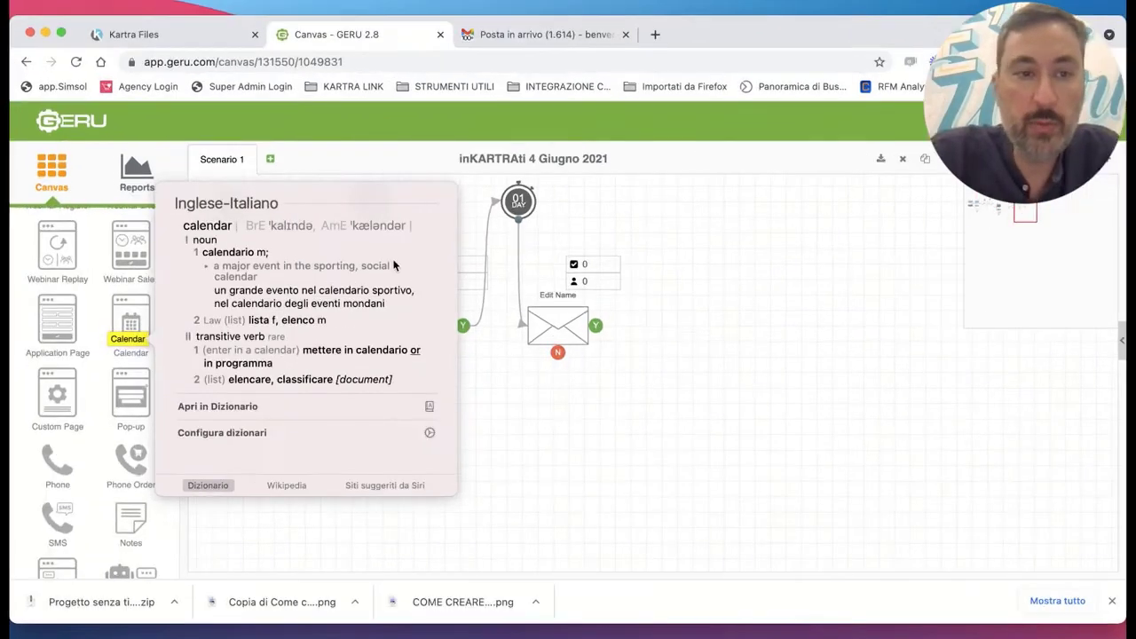
{"action": "left_click", "coordinate": [254, 530]}
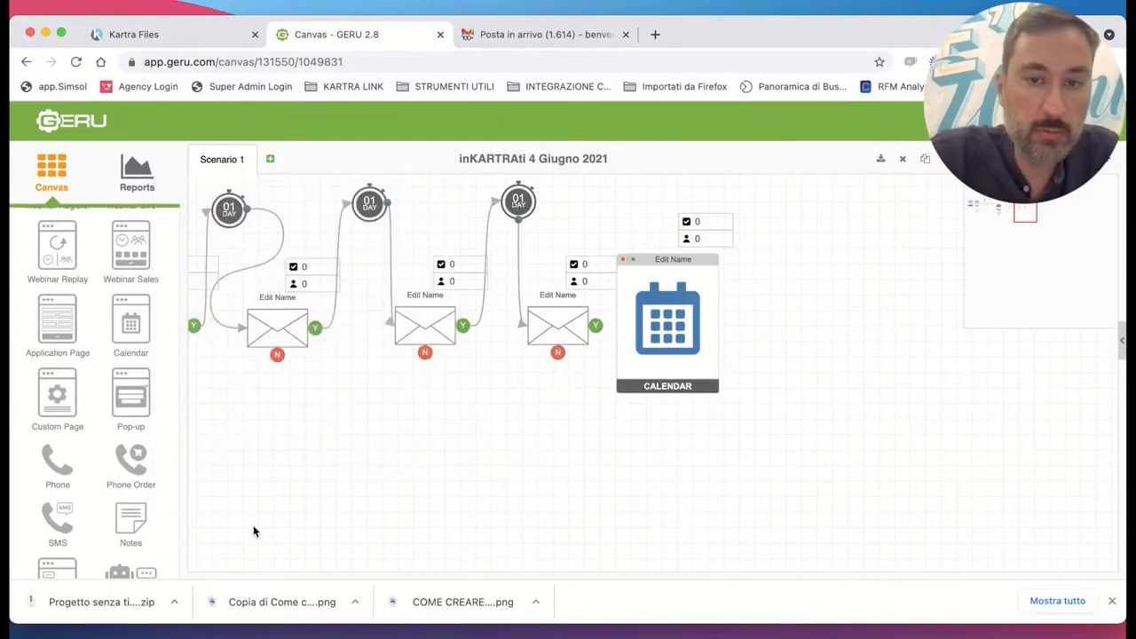
{"action": "left_click_drag", "start_coordinate": [719, 326], "coordinate": [775, 282]}
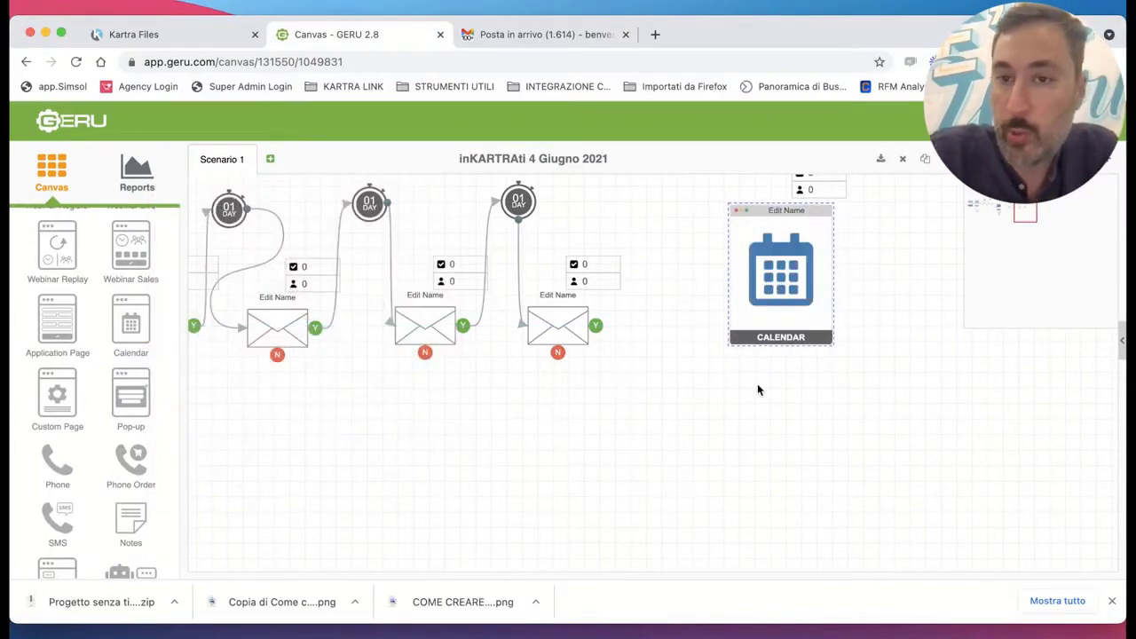
{"action": "scroll", "coordinate": [757, 388], "scroll_direction": "up", "scroll_amount": 2}
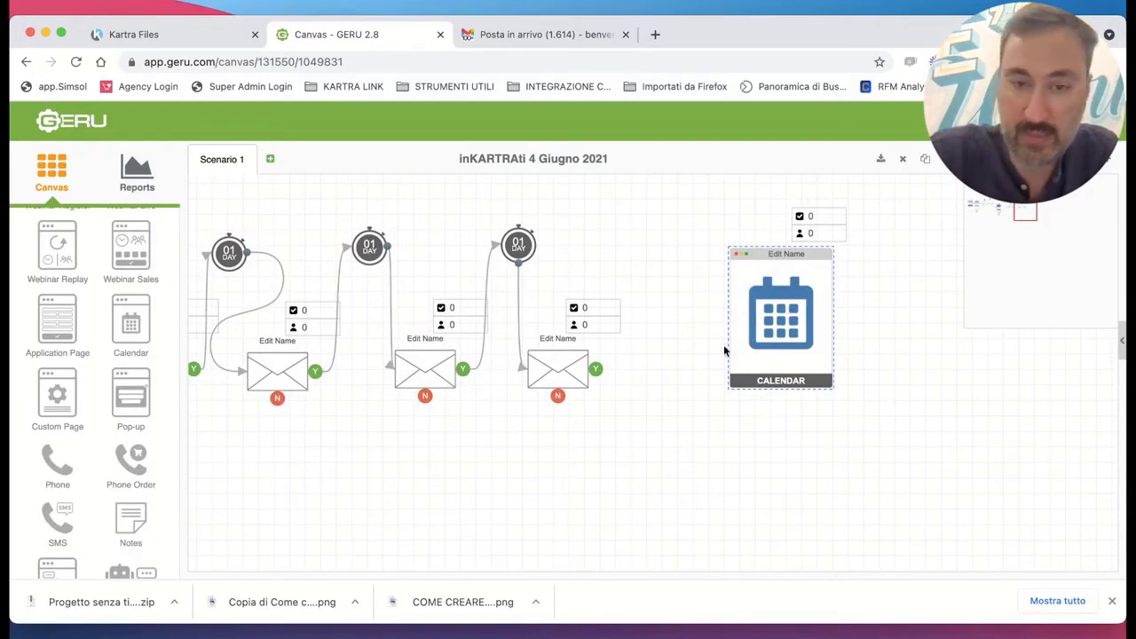
{"action": "mouse_move", "coordinate": [767, 331]}
{"action": "left_mouse_down"}
{"action": "mouse_move", "coordinate": [768, 351]}
{"action": "mouse_move", "coordinate": [753, 343]}
{"action": "mouse_move", "coordinate": [763, 343]}
{"action": "left_mouse_up"}
Route the emails' yes and no paths into the Calendar and move it lower.
{"action": "left_click_drag", "start_coordinate": [594, 371], "coordinate": [779, 464]}
{"action": "scroll", "coordinate": [761, 452], "scroll_direction": "down", "scroll_amount": 3}
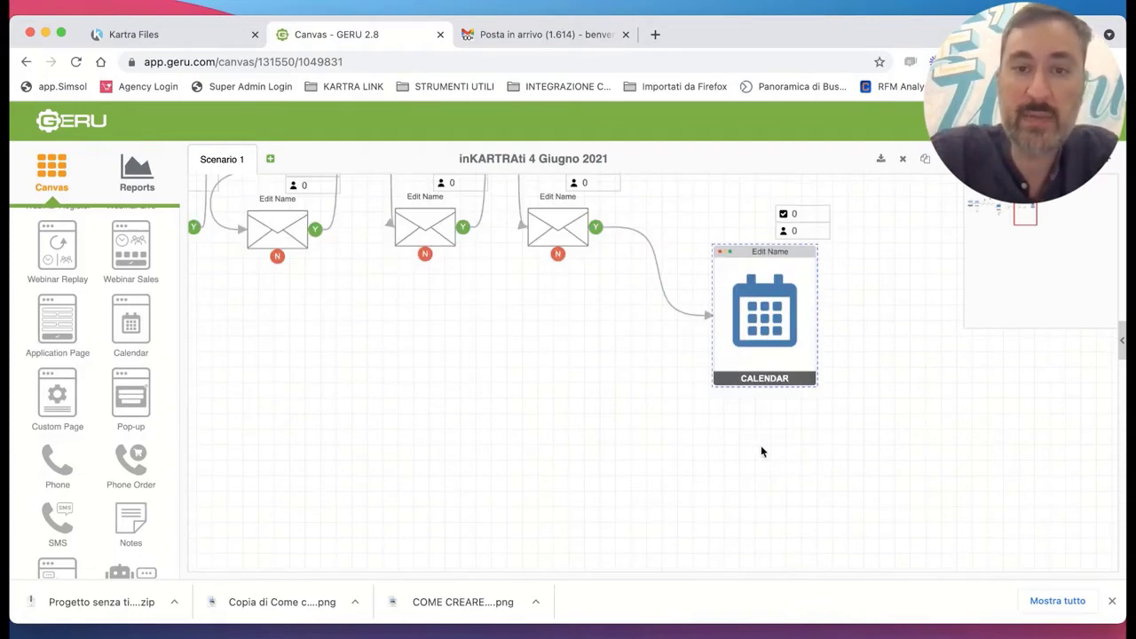
{"action": "left_click_drag", "start_coordinate": [557, 254], "coordinate": [748, 324]}
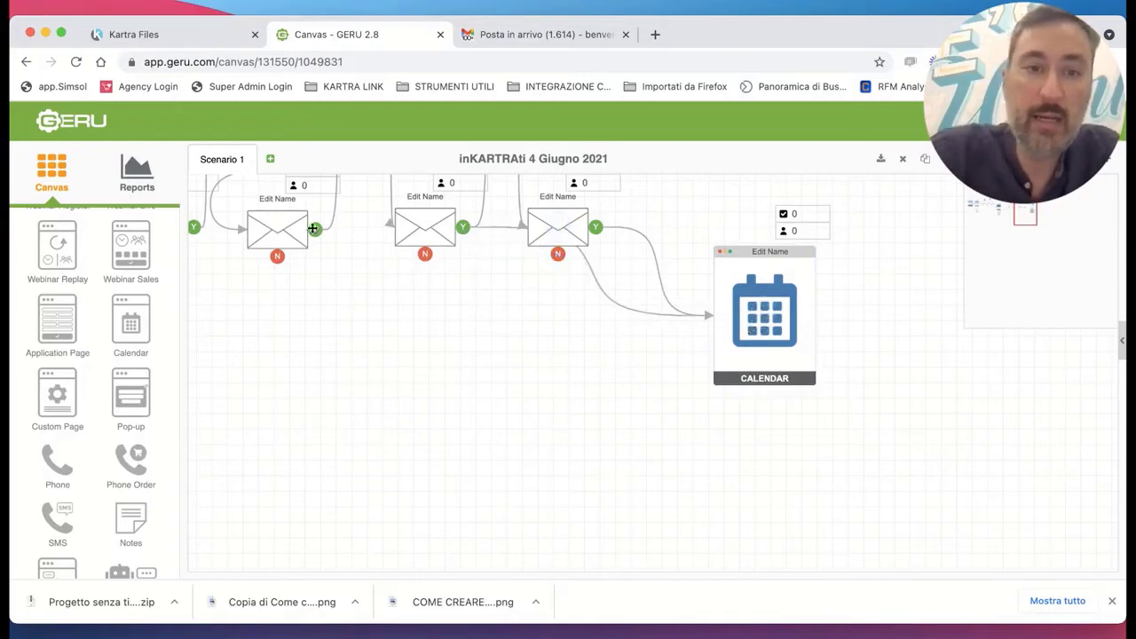
{"action": "left_click_drag", "start_coordinate": [313, 231], "coordinate": [760, 316]}
{"action": "scroll", "coordinate": [471, 373], "scroll_direction": "left", "scroll_amount": 3}
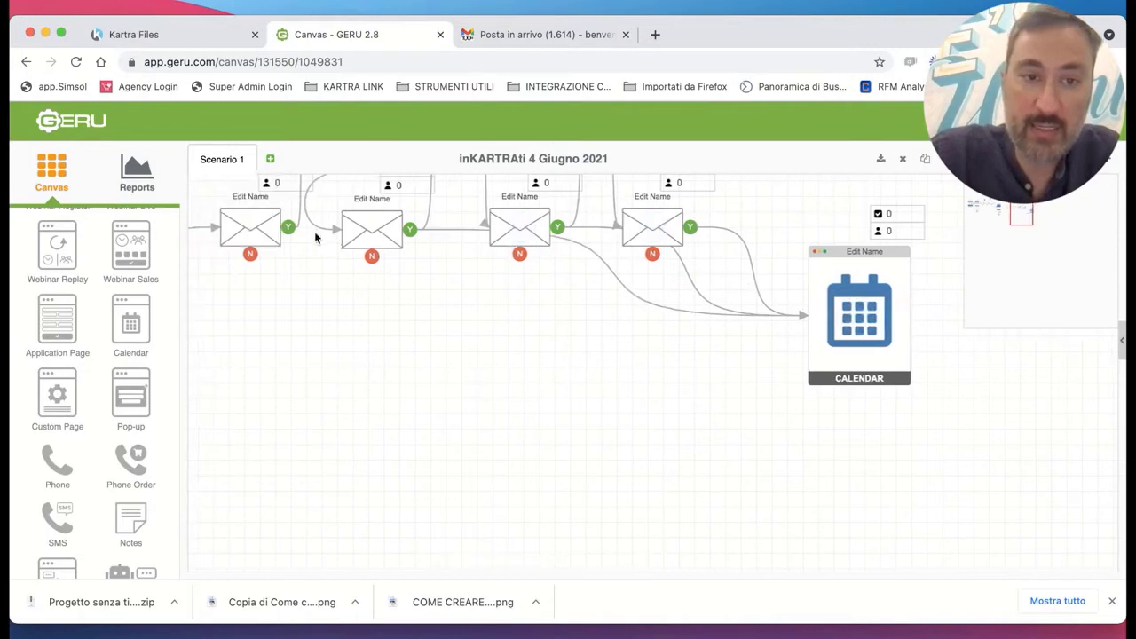
{"action": "left_click_drag", "start_coordinate": [291, 233], "coordinate": [863, 326]}
{"action": "scroll", "coordinate": [788, 373], "scroll_direction": "up", "scroll_amount": 3}
{"action": "left_click_drag", "start_coordinate": [877, 375], "coordinate": [845, 455]}
{"action": "scroll", "coordinate": [844, 453], "scroll_direction": "down", "scroll_amount": 5}
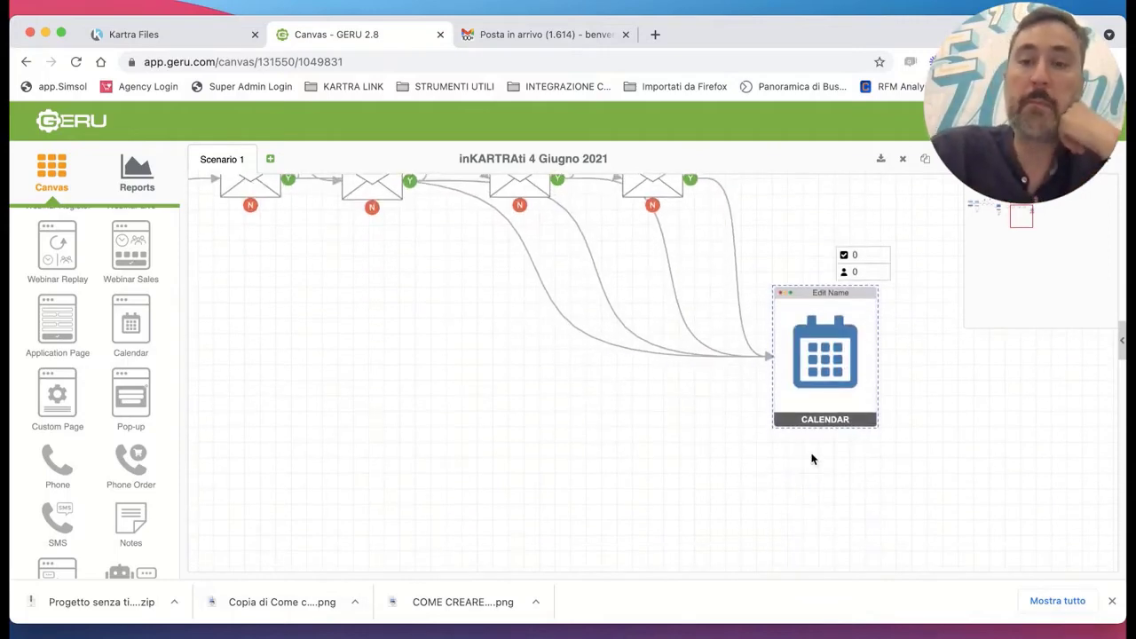
{"action": "scroll", "coordinate": [746, 470], "scroll_direction": "right", "scroll_amount": 5}
{"action": "scroll", "coordinate": [135, 314], "scroll_direction": "up", "scroll_amount": 1}
{"action": "scroll", "coordinate": [135, 314], "scroll_direction": "up", "scroll_amount": 5}
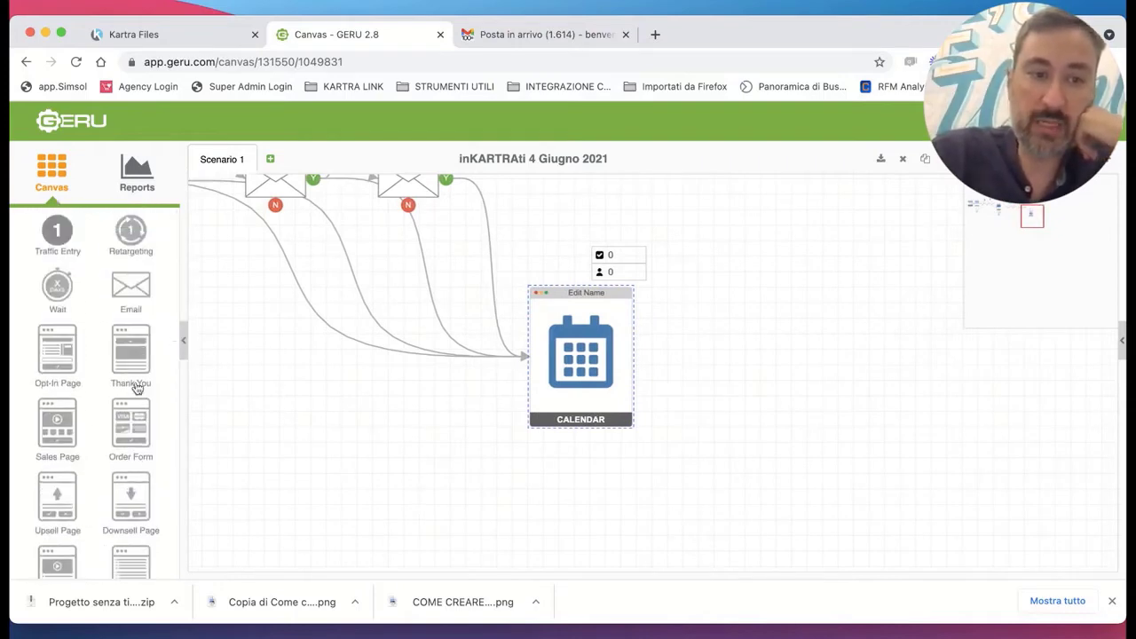
Add a Thank You Page after the Calendar and a TAG step below it.
{"action": "left_click_drag", "start_coordinate": [131, 351], "coordinate": [750, 348]}
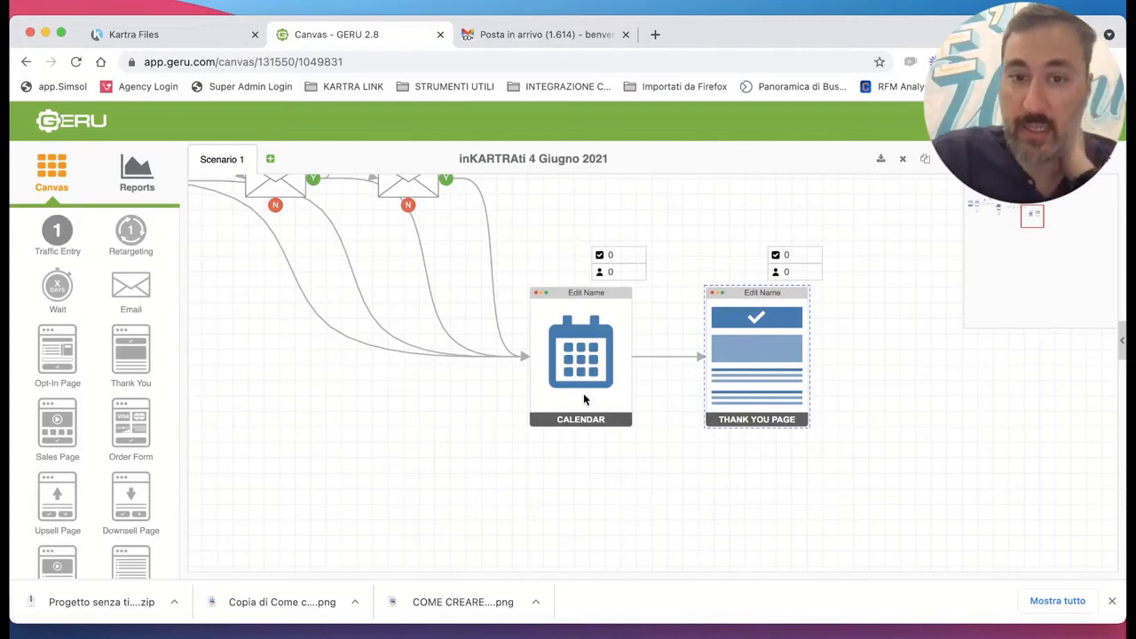
{"action": "scroll", "coordinate": [104, 376], "scroll_direction": "down", "scroll_amount": 5}
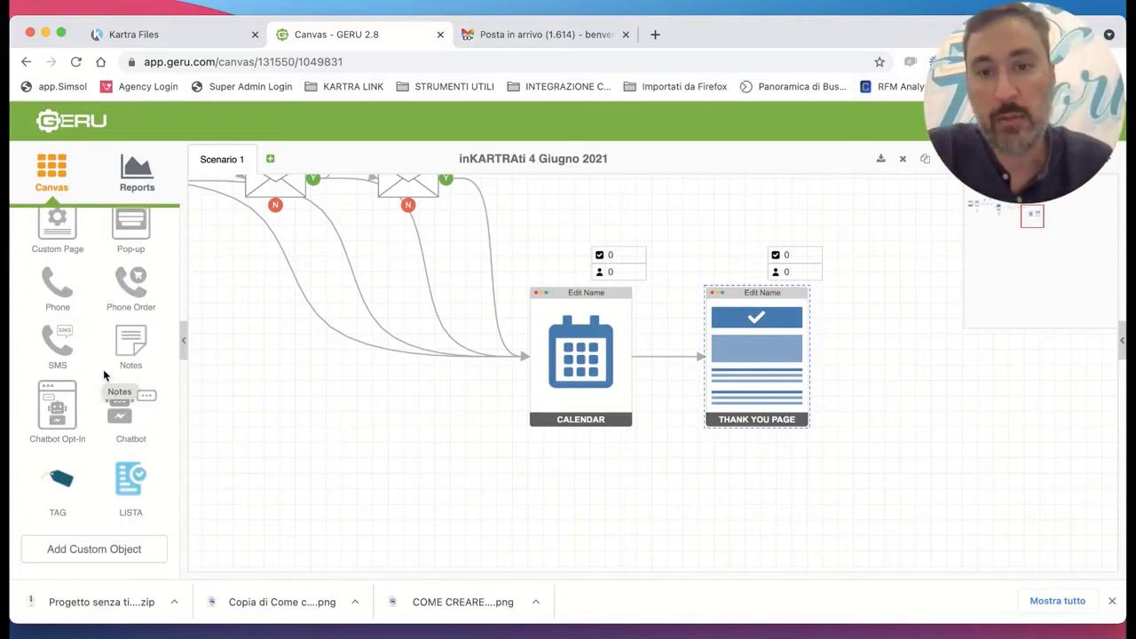
{"action": "left_click_drag", "start_coordinate": [53, 479], "coordinate": [758, 497]}
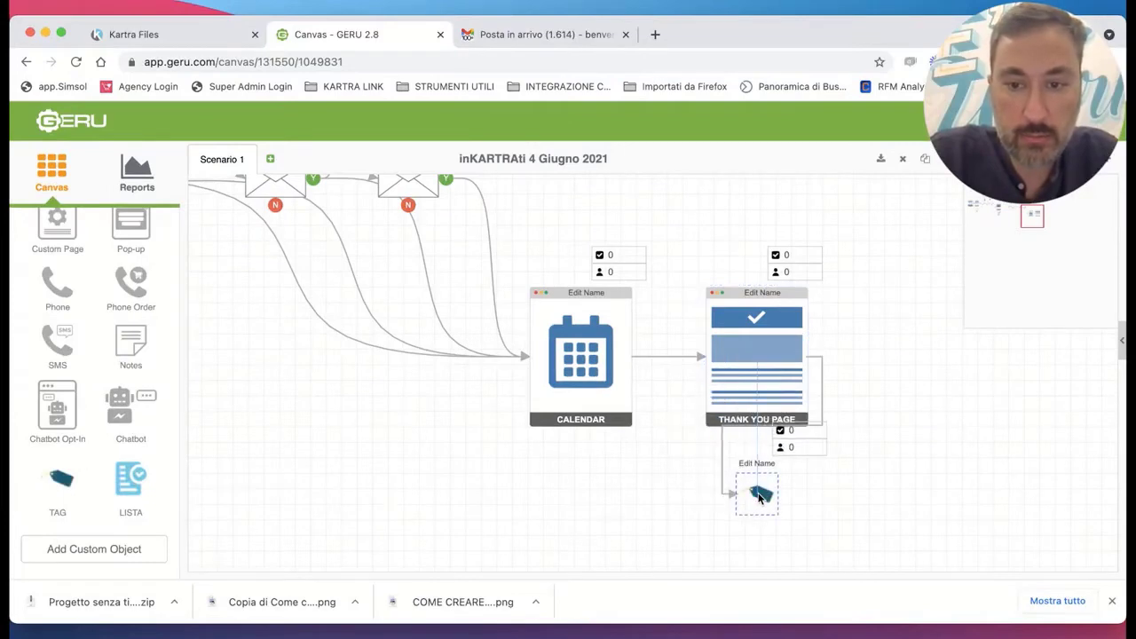
{"action": "left_click", "coordinate": [871, 367]}
Remove the link into the TAG, reposition it, and review the Calendar settings without changes.
{"action": "left_click", "coordinate": [823, 370]}
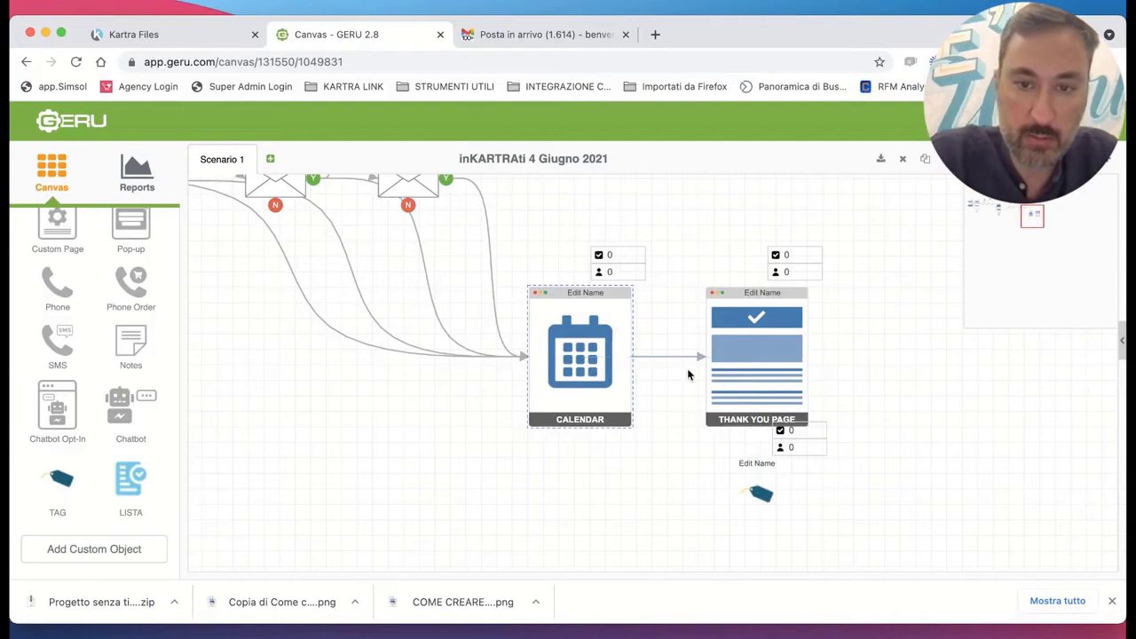
{"action": "mouse_move", "coordinate": [760, 492]}
{"action": "left_mouse_down"}
{"action": "mouse_move", "coordinate": [726, 468]}
{"action": "mouse_move", "coordinate": [755, 492]}
{"action": "left_mouse_up"}
{"action": "double_click", "coordinate": [627, 355]}
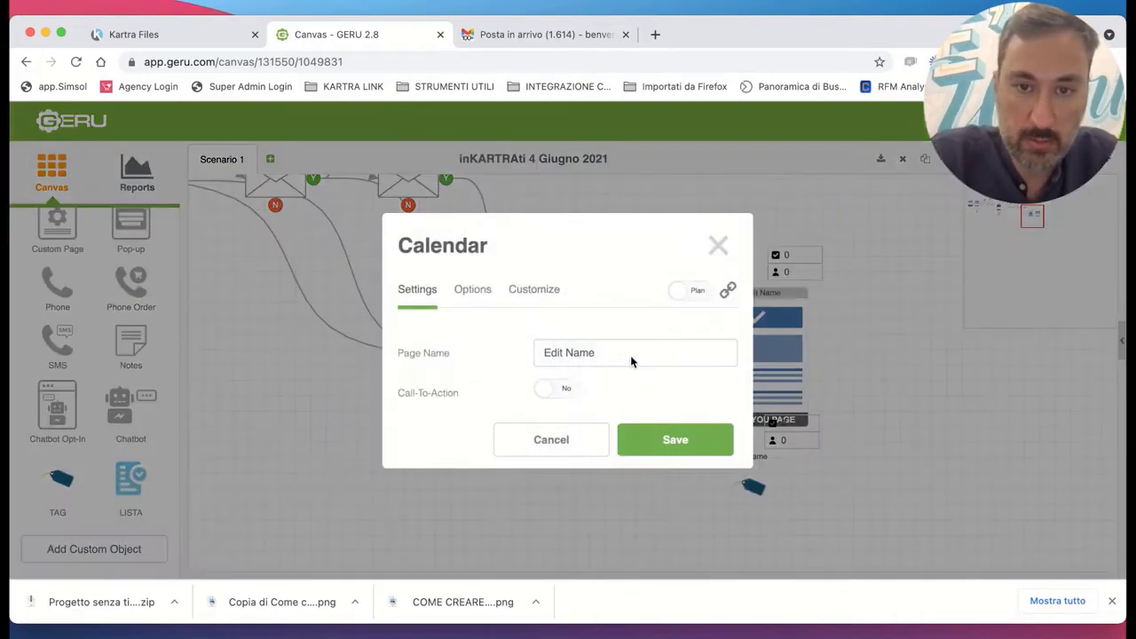
{"action": "left_click", "coordinate": [557, 436]}
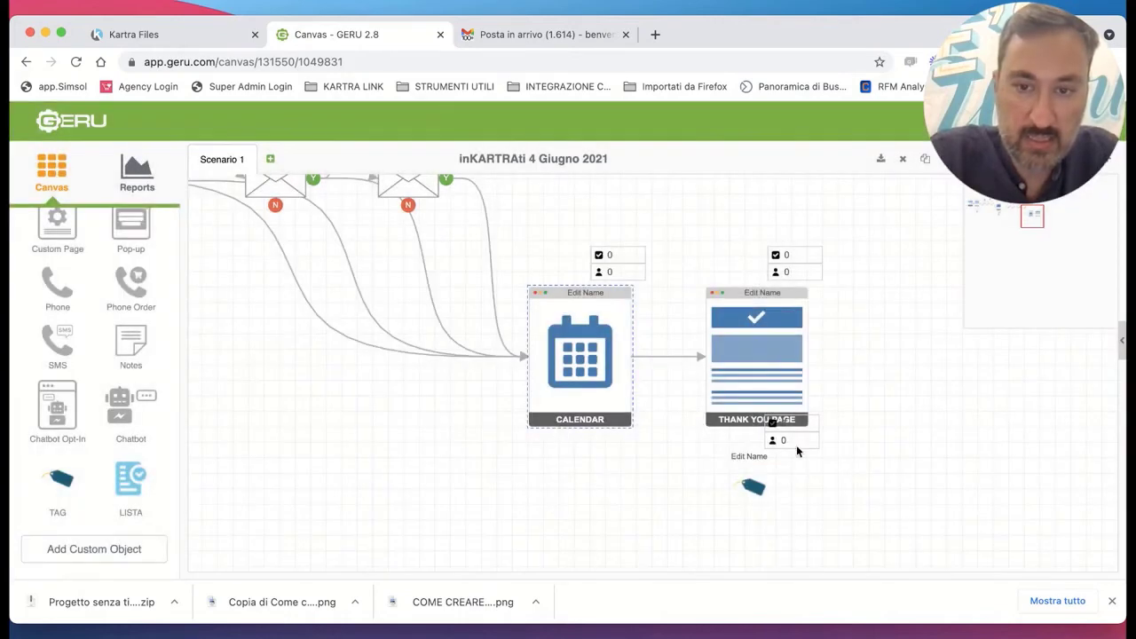
{"action": "key", "text": "Delete"}
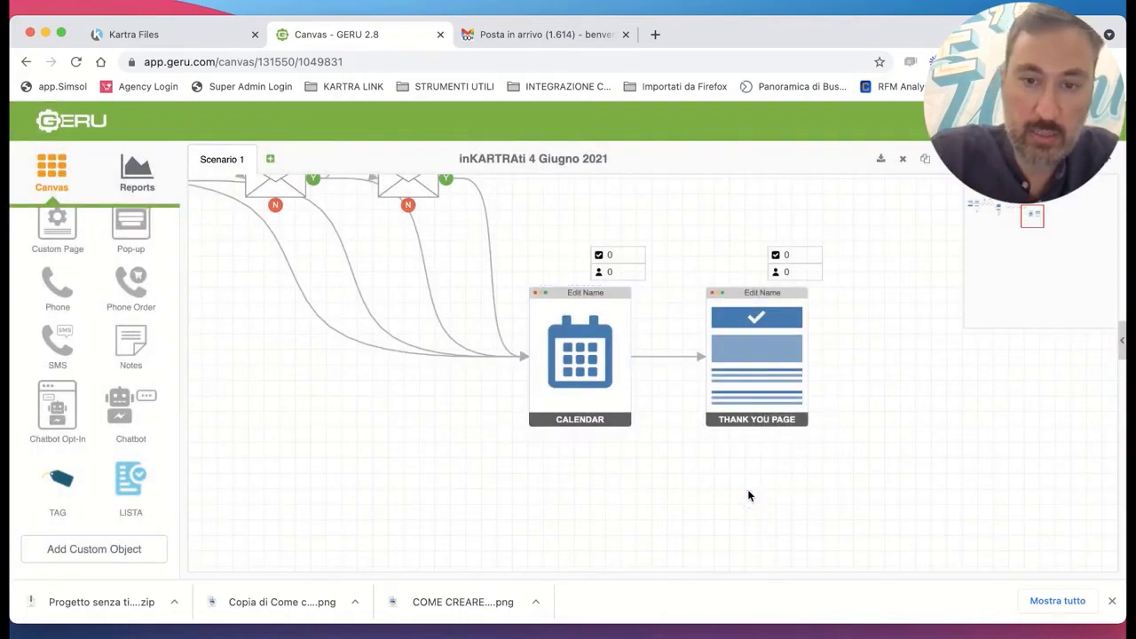
{"action": "left_click_drag", "start_coordinate": [52, 479], "coordinate": [769, 487]}
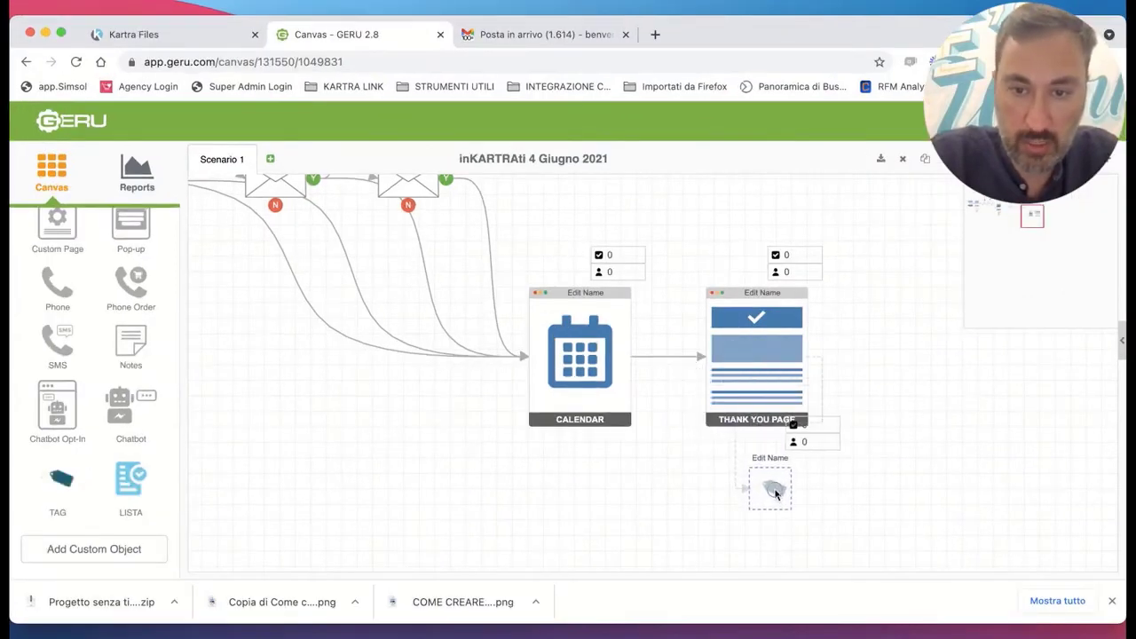
{"action": "left_click_drag", "start_coordinate": [131, 479], "coordinate": [732, 573]}
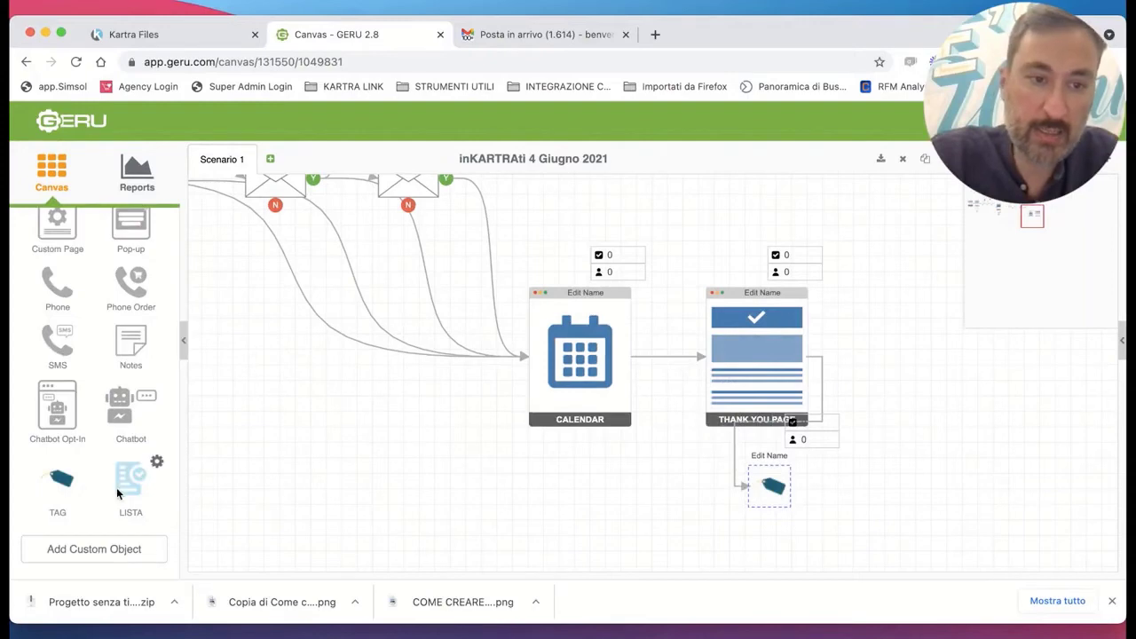
{"action": "left_click_drag", "start_coordinate": [719, 528], "coordinate": [766, 435]}
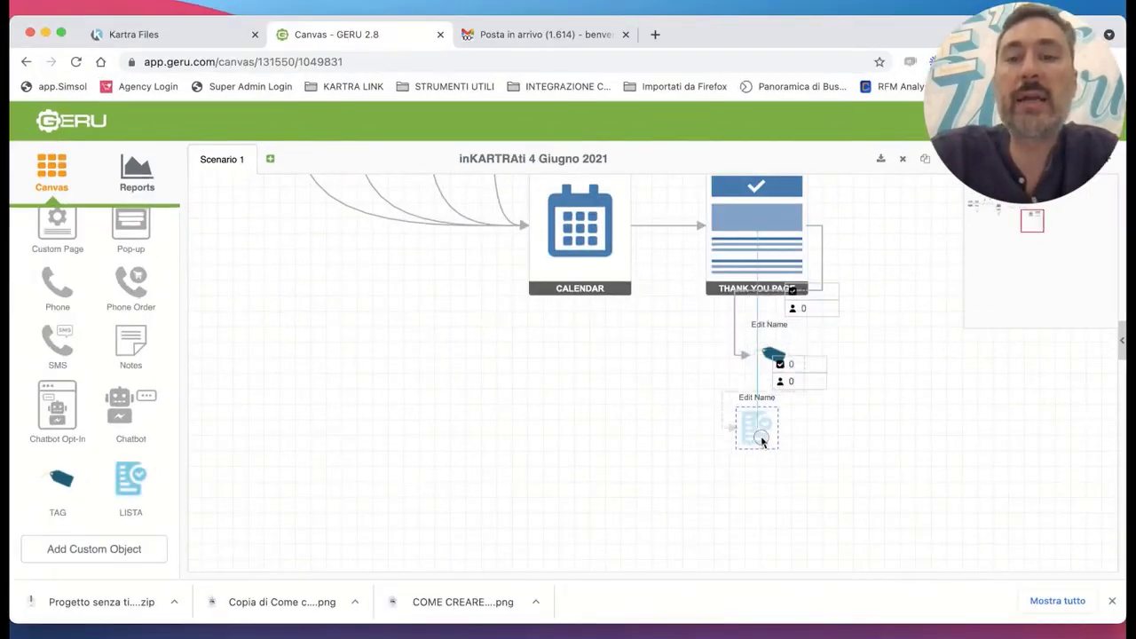
{"action": "left_click", "coordinate": [848, 403]}
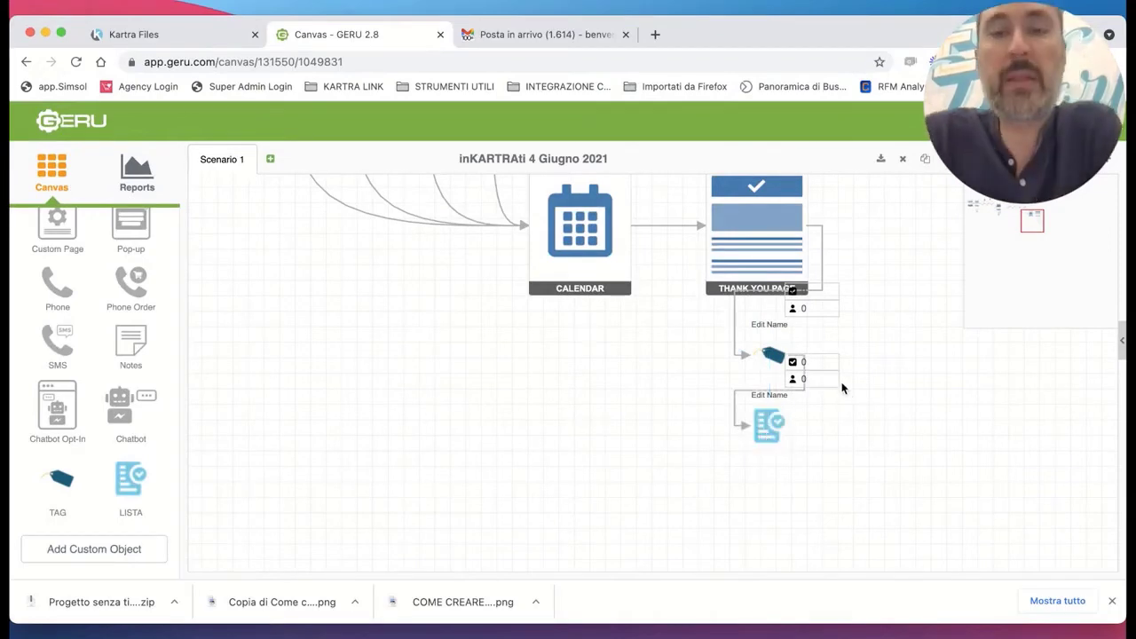
{"action": "scroll", "coordinate": [843, 388], "scroll_direction": "up", "scroll_amount": 4}
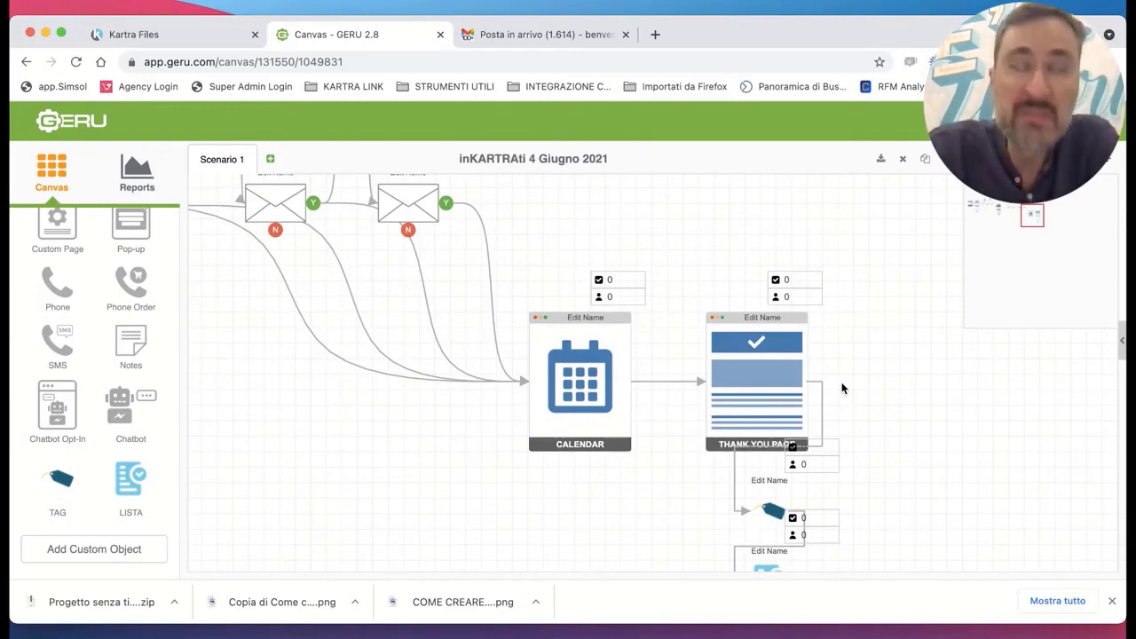
{"action": "scroll", "coordinate": [843, 388], "scroll_direction": "down", "scroll_amount": 2}
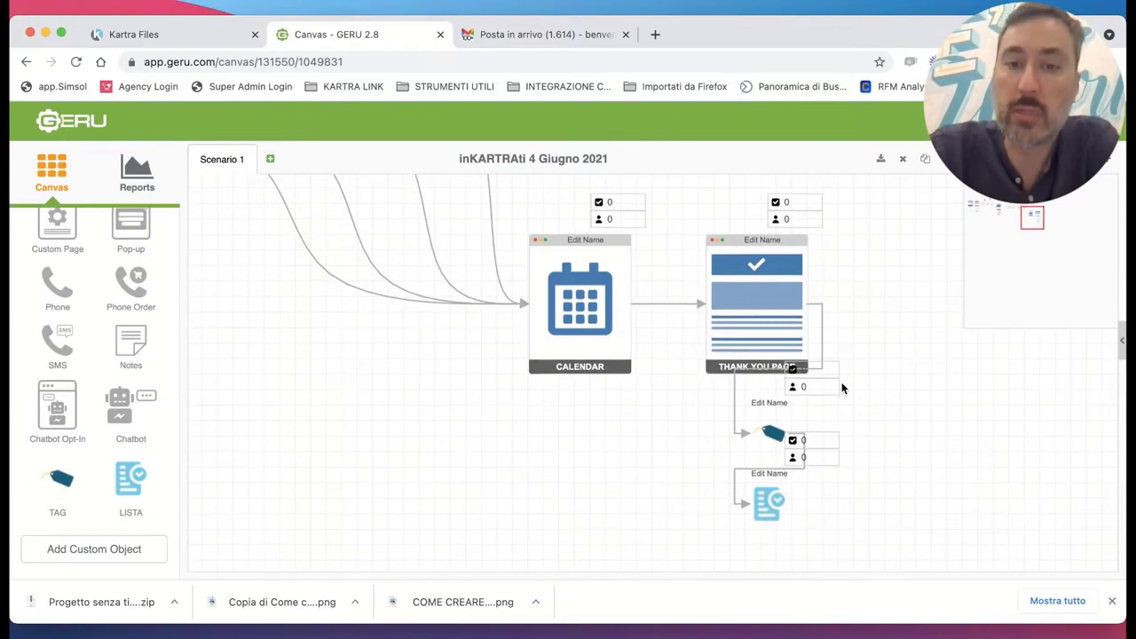
{"action": "scroll", "coordinate": [844, 388], "scroll_direction": "up", "scroll_amount": 2}
{"action": "scroll", "coordinate": [843, 387], "scroll_direction": "down", "scroll_amount": 2}
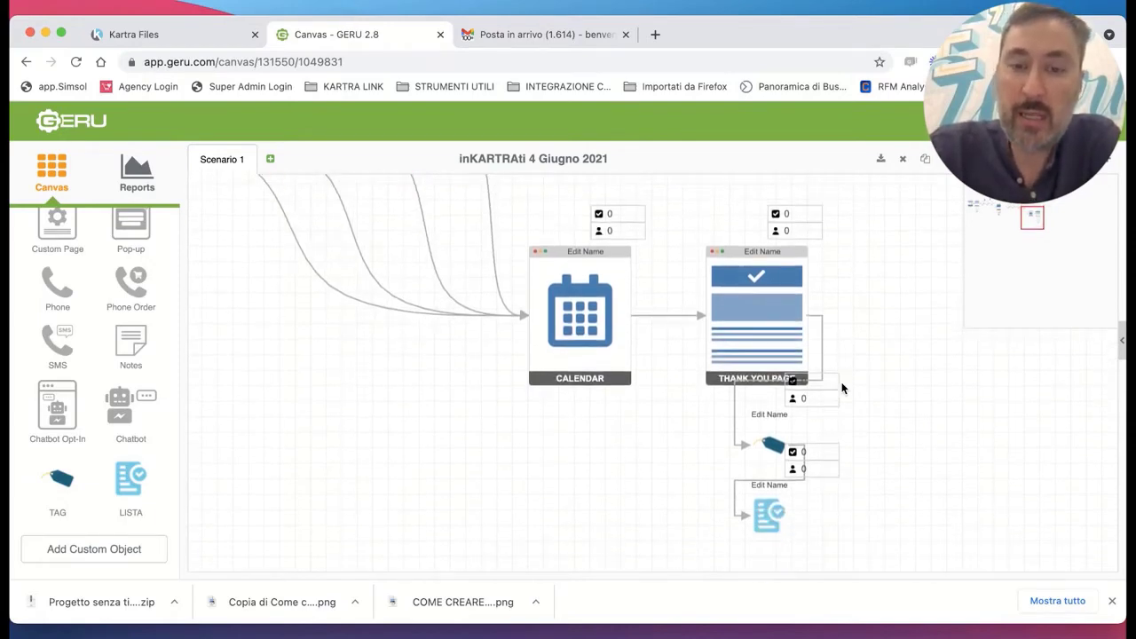
{"action": "scroll", "coordinate": [547, 393], "scroll_direction": "up", "scroll_amount": 4}
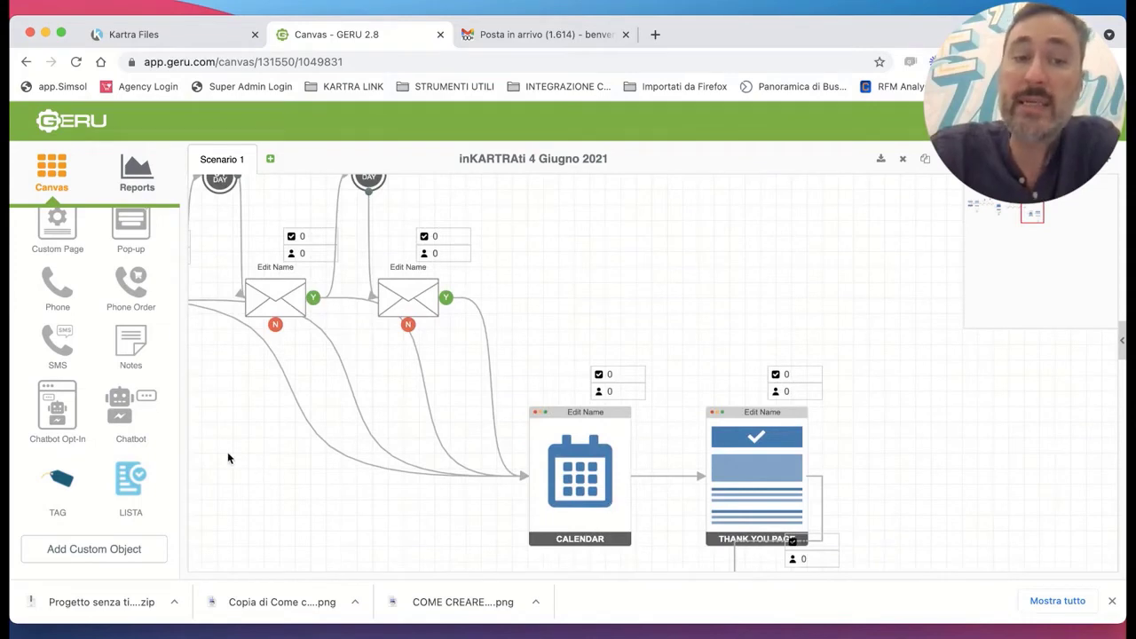
{"action": "scroll", "coordinate": [139, 402], "scroll_direction": "up", "scroll_amount": 10}
{"action": "scroll", "coordinate": [139, 401], "scroll_direction": "up", "scroll_amount": 2}
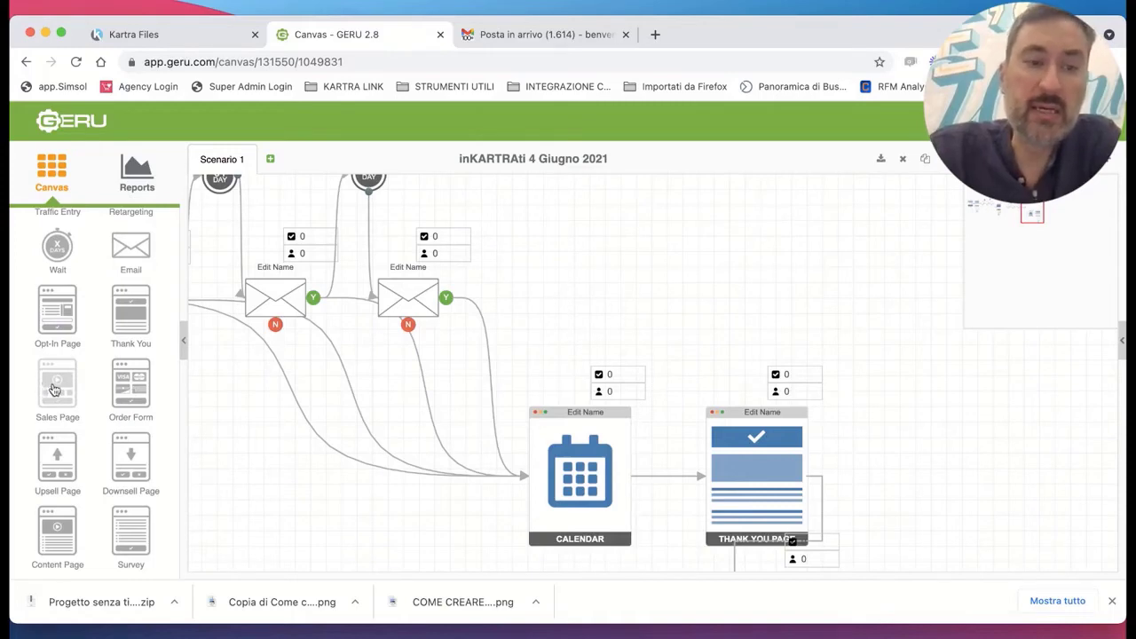
Drop a Sales Page on the canvas and, at the prompt, begin adding a new product.
{"action": "left_click_drag", "start_coordinate": [54, 389], "coordinate": [595, 224]}
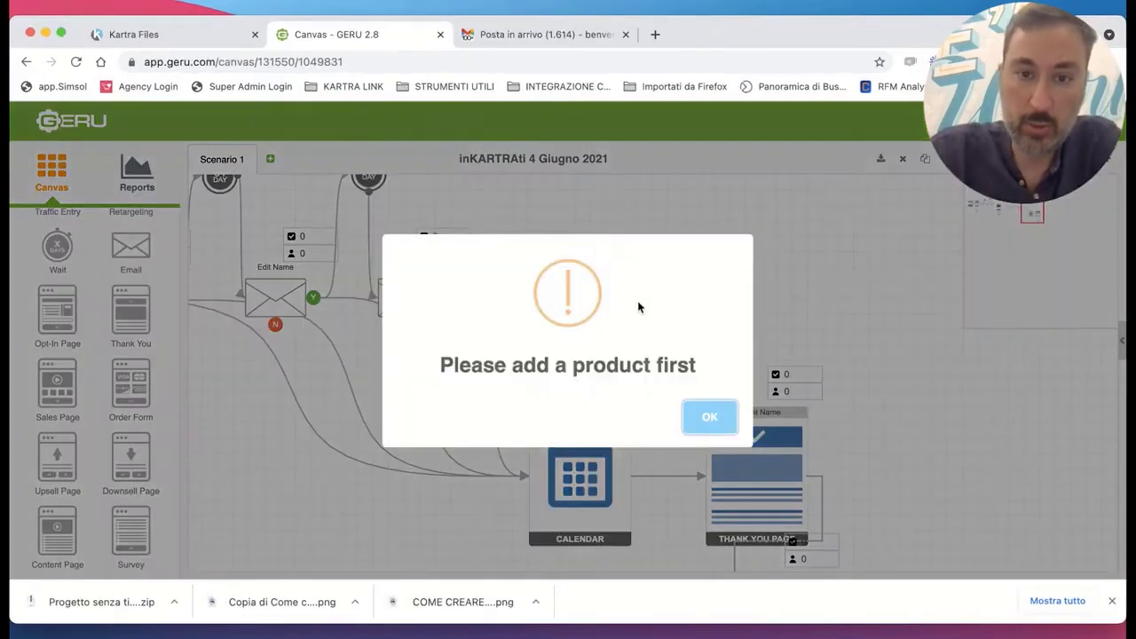
{"action": "left_click", "coordinate": [694, 384]}
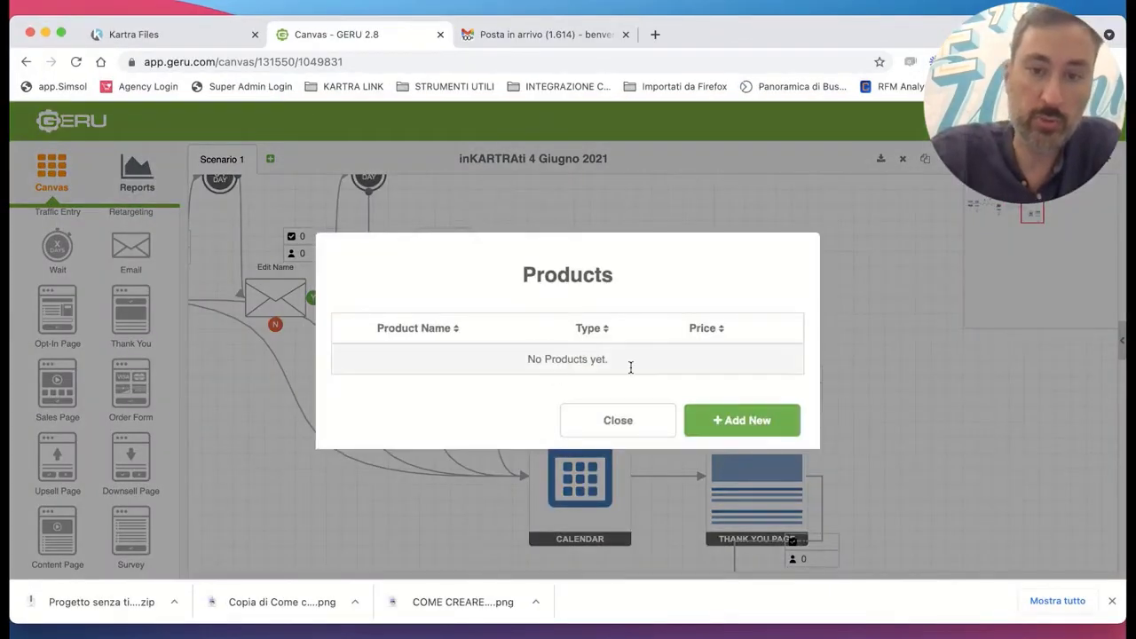
{"action": "left_click", "coordinate": [718, 414]}
Save product 'Consulenza a pagamento' as type Consulting, price 100, cost 50, and close the form.
{"action": "left_click", "coordinate": [566, 262]}
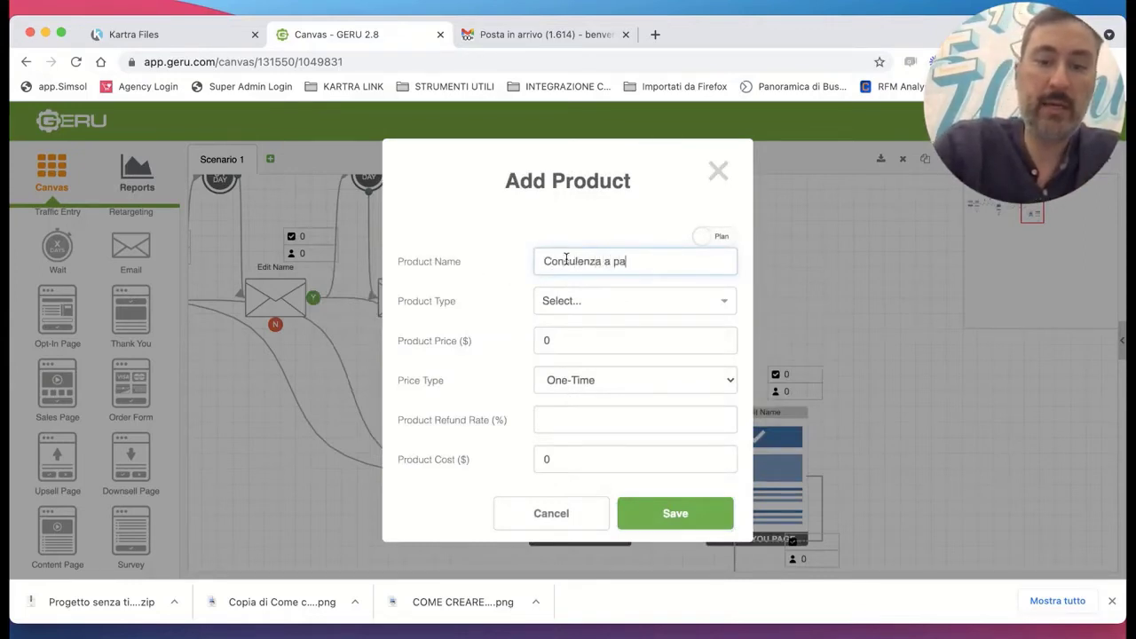
{"action": "left_click", "coordinate": [575, 300]}
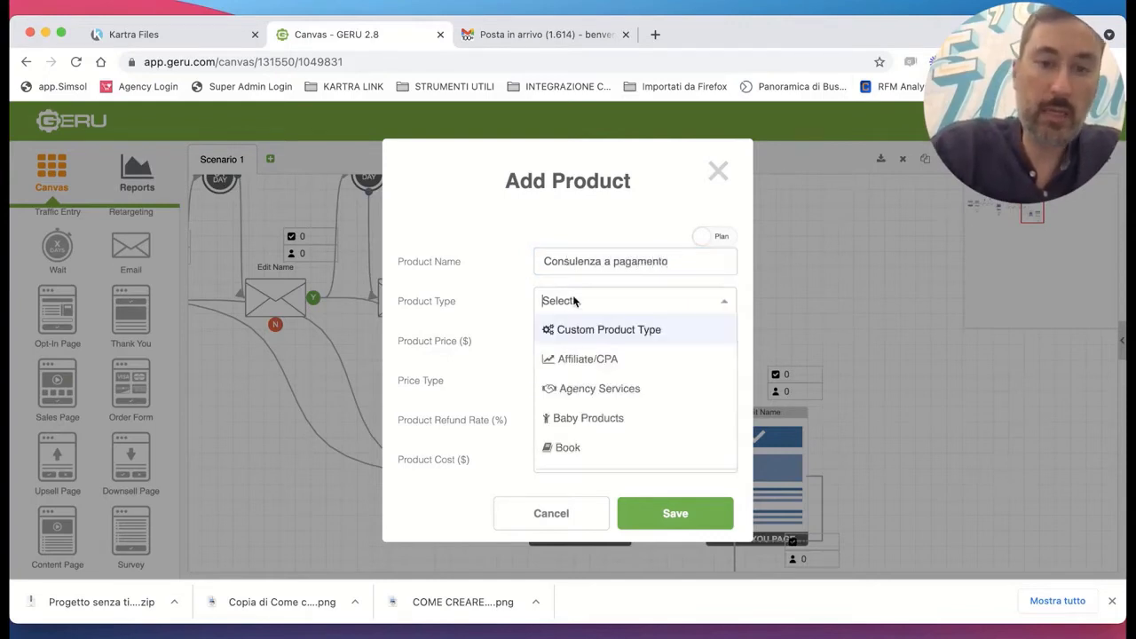
{"action": "scroll", "coordinate": [621, 408], "scroll_direction": "down", "scroll_amount": 3}
{"action": "left_click", "coordinate": [620, 409]}
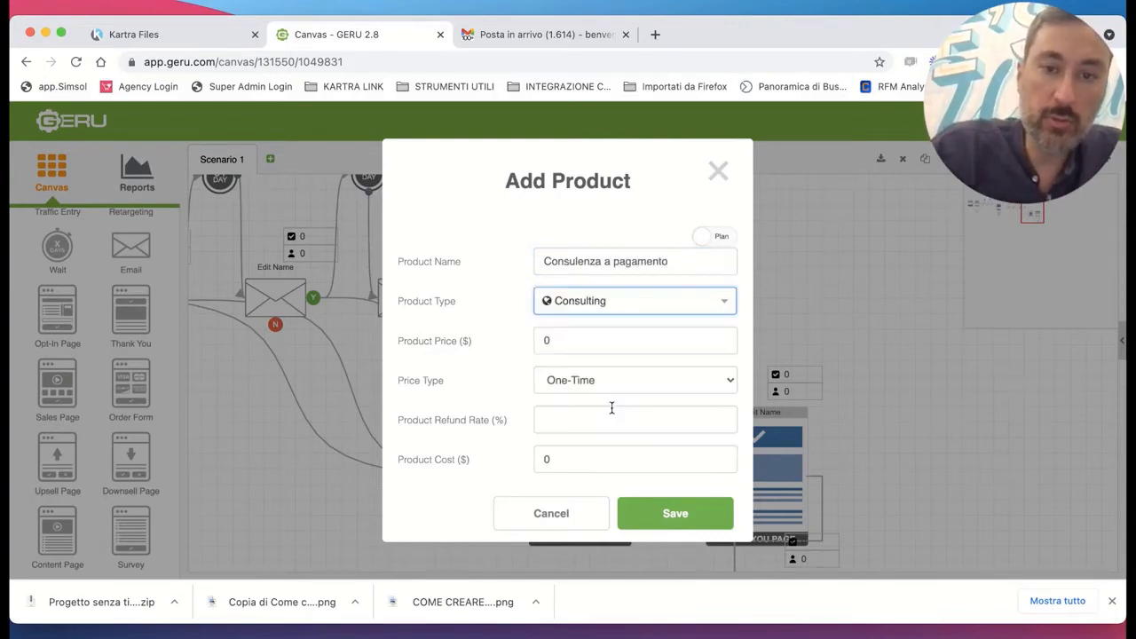
{"action": "left_click", "coordinate": [578, 339]}
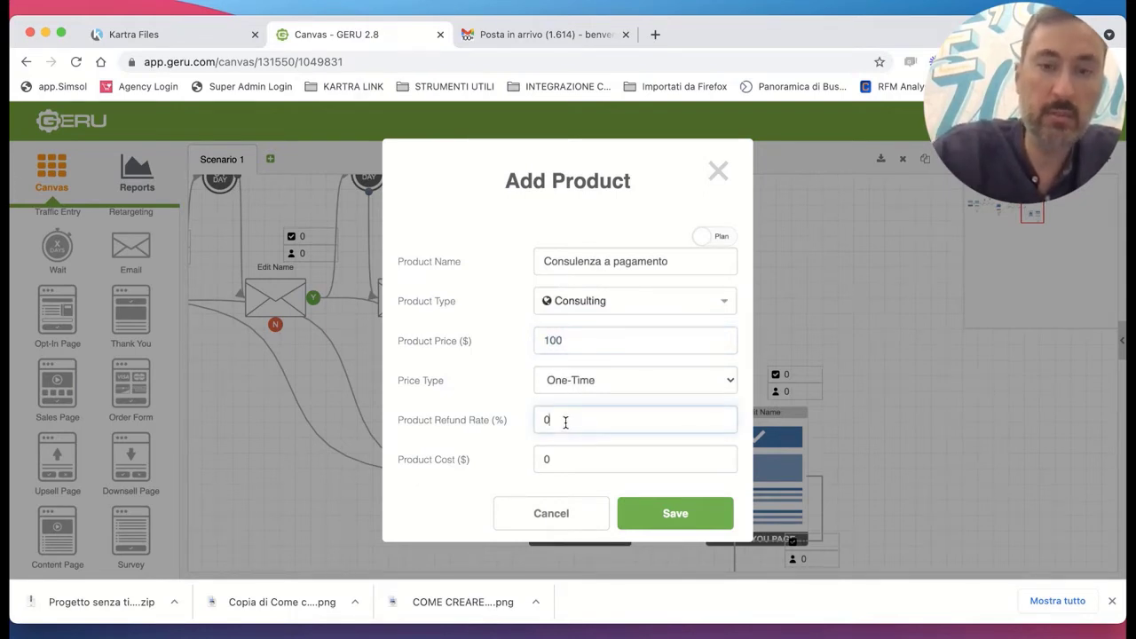
{"action": "left_click", "coordinate": [577, 470]}
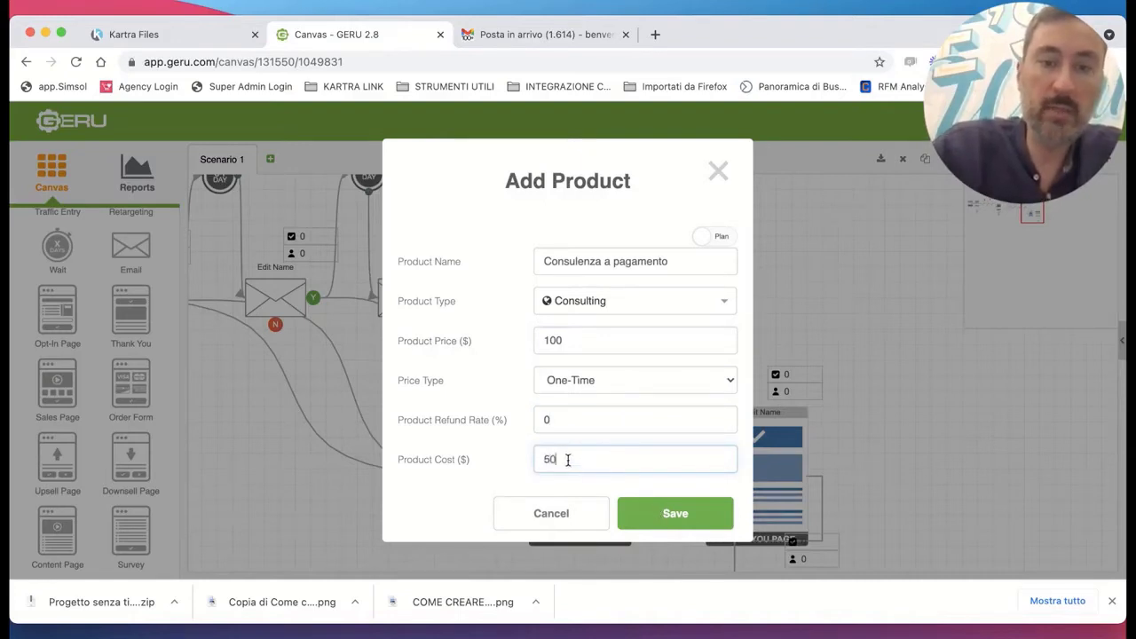
{"action": "left_click", "coordinate": [675, 515]}
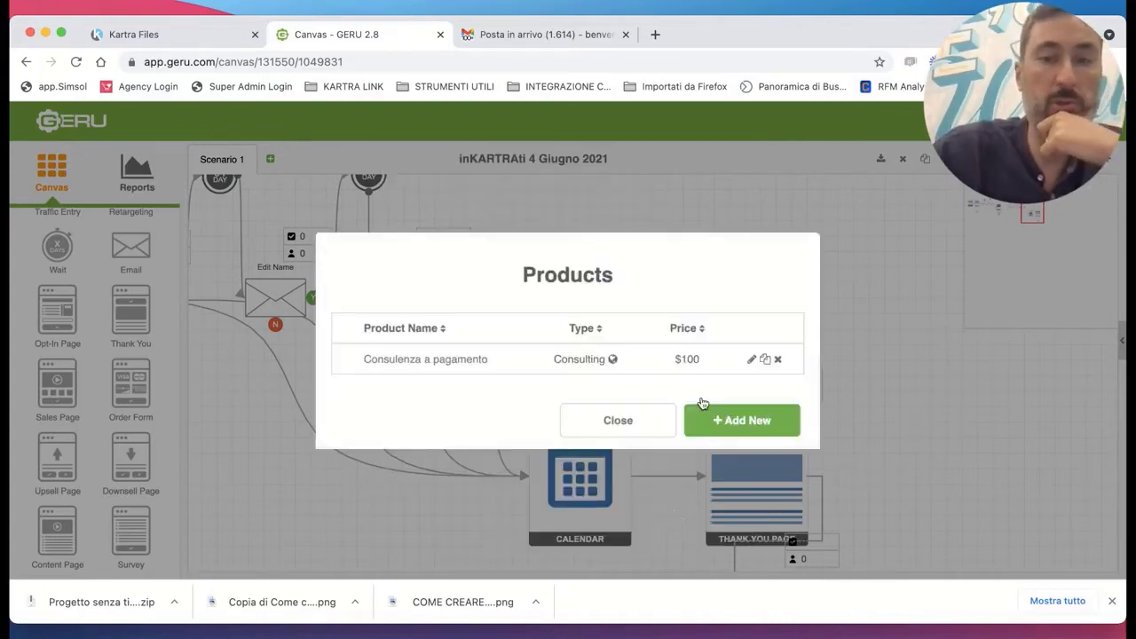
{"action": "left_click", "coordinate": [724, 426]}
{"action": "left_click", "coordinate": [759, 410]}
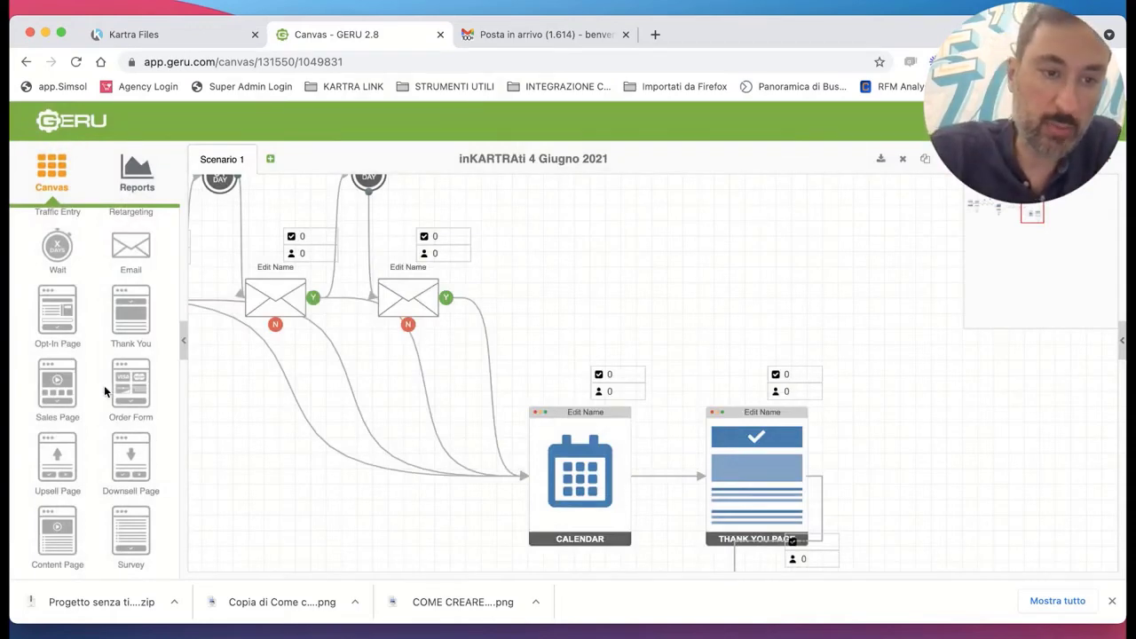
Add a Sales Page with Order Form to the funnel canvas.
{"action": "left_click_drag", "start_coordinate": [64, 390], "coordinate": [579, 252]}
{"action": "scroll", "coordinate": [815, 307], "scroll_direction": "down", "scroll_amount": 4}
{"action": "scroll", "coordinate": [815, 307], "scroll_direction": "up", "scroll_amount": 4}
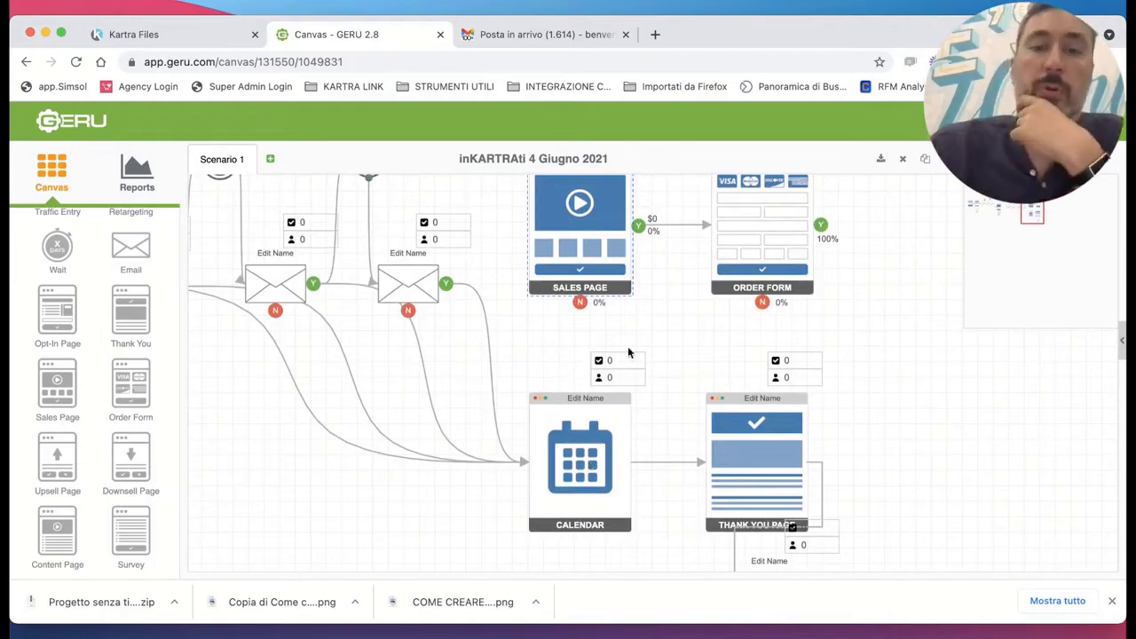
Turn on the Calendar's call-to-action at 50% conversion and link its no-branch to the Sales Page.
{"action": "double_click", "coordinate": [607, 496]}
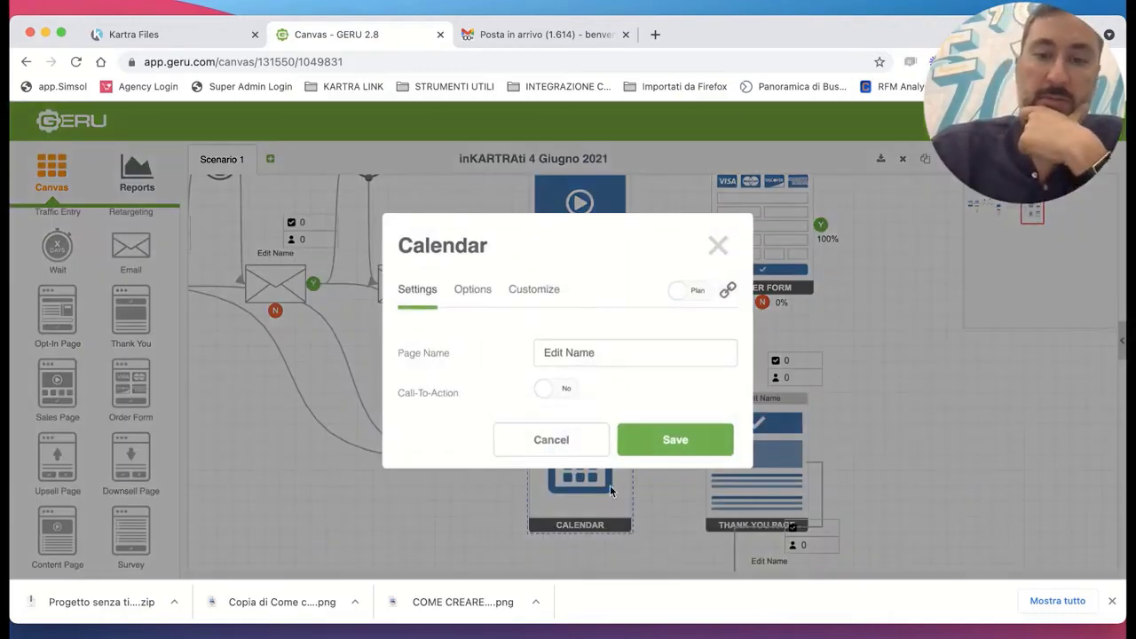
{"action": "left_click", "coordinate": [548, 390]}
{"action": "double_click", "coordinate": [566, 367]}
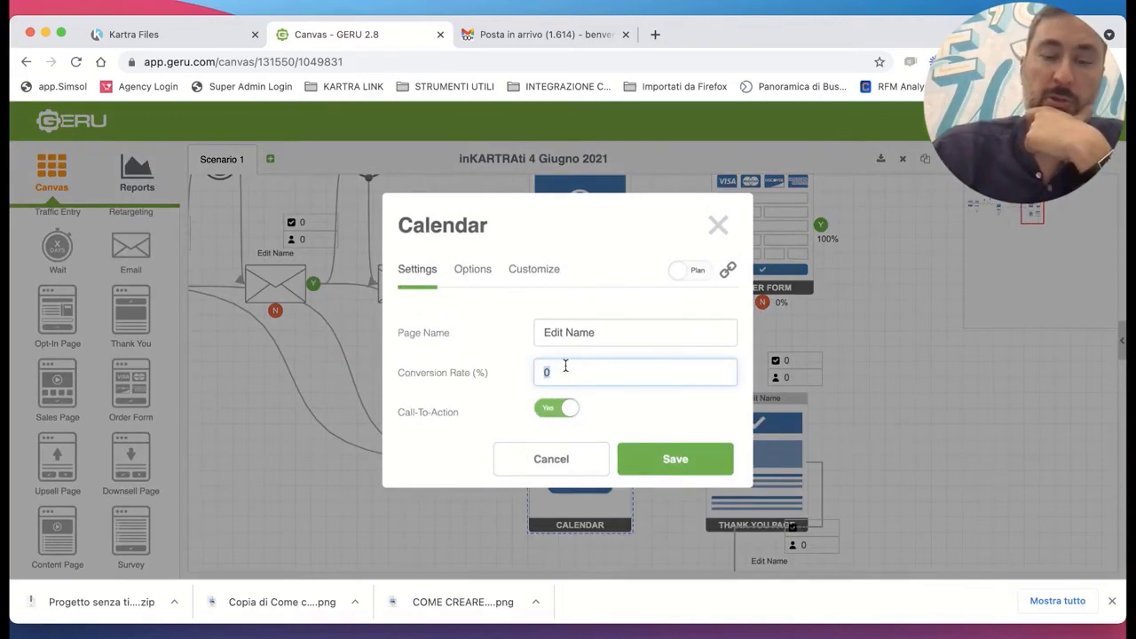
{"action": "type", "text": "5"}
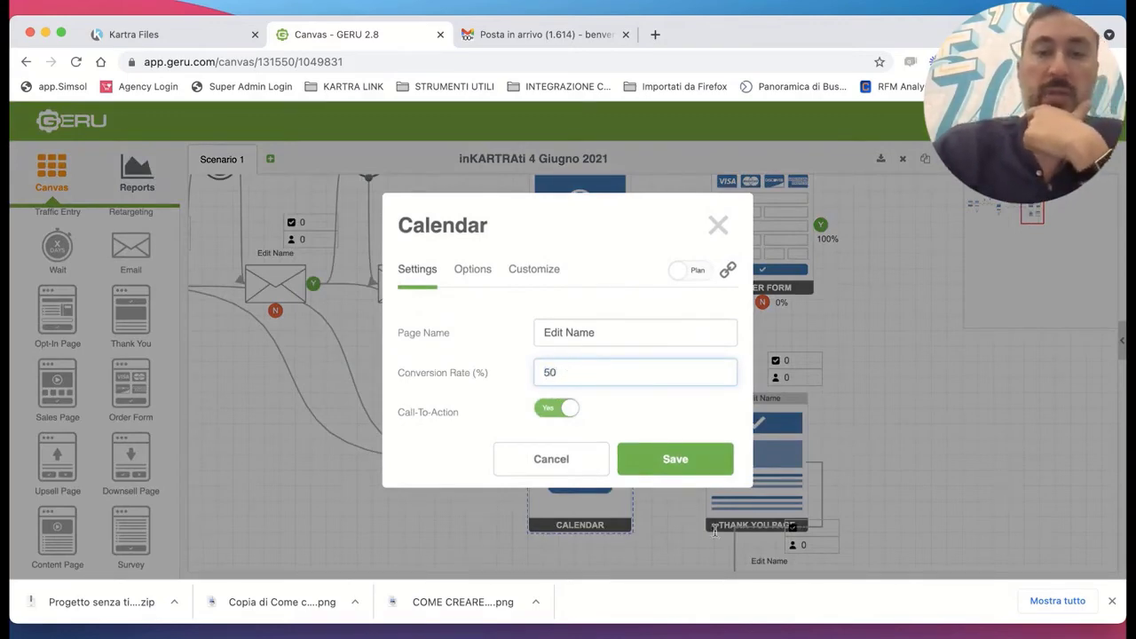
{"action": "left_click", "coordinate": [686, 465]}
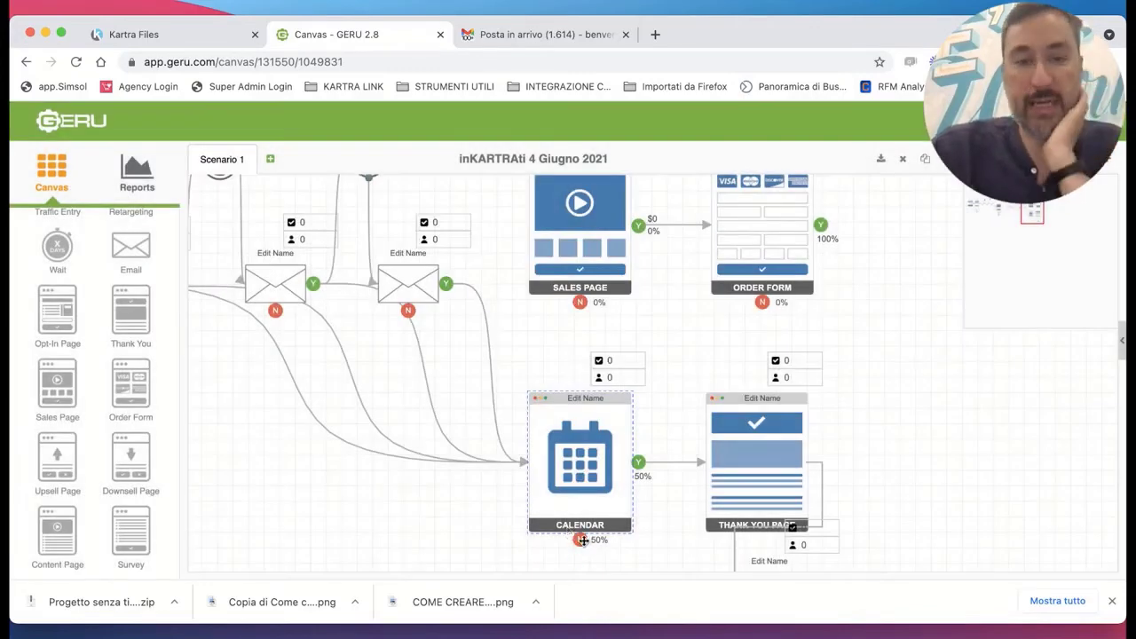
{"action": "left_click_drag", "start_coordinate": [582, 540], "coordinate": [578, 231]}
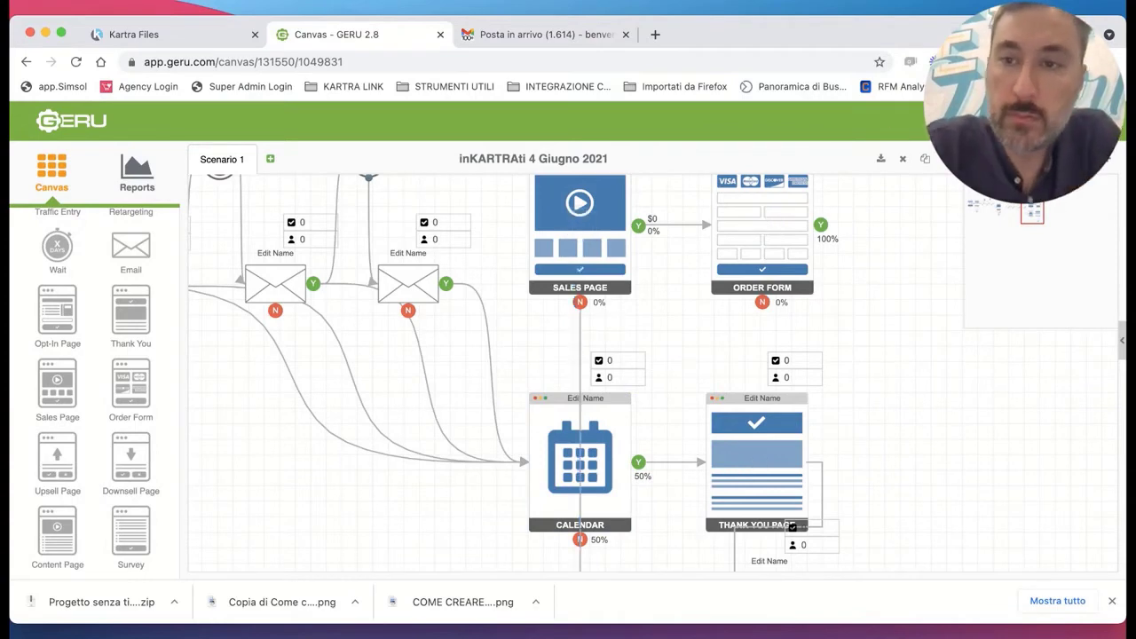
{"action": "scroll", "coordinate": [514, 373], "scroll_direction": "down", "scroll_amount": 3}
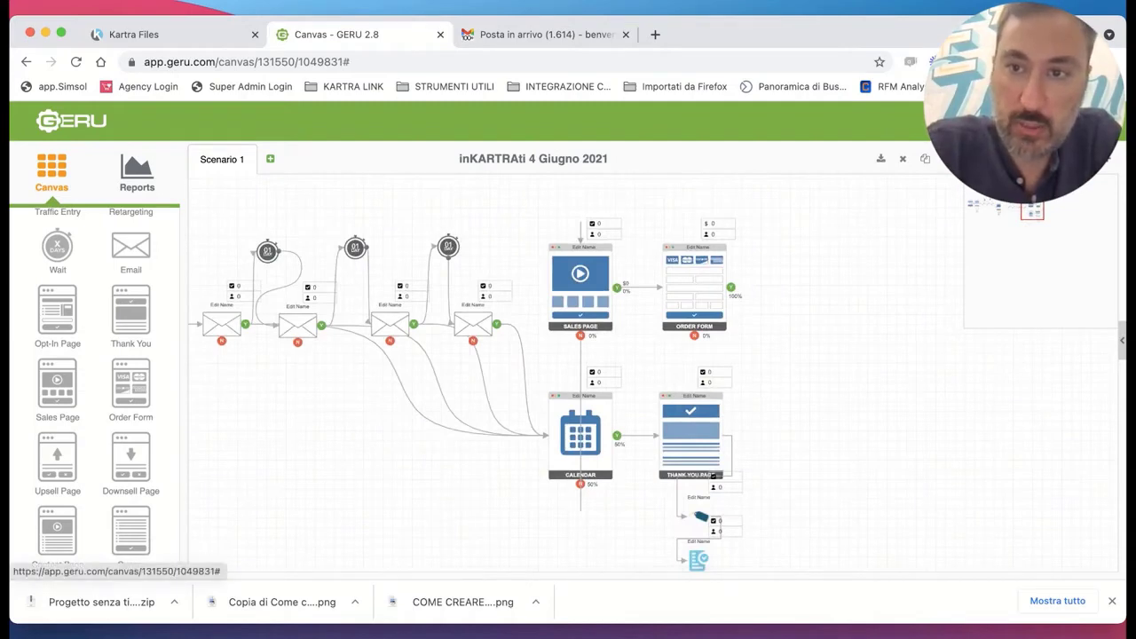
{"action": "scroll", "coordinate": [387, 286], "scroll_direction": "up", "scroll_amount": 3}
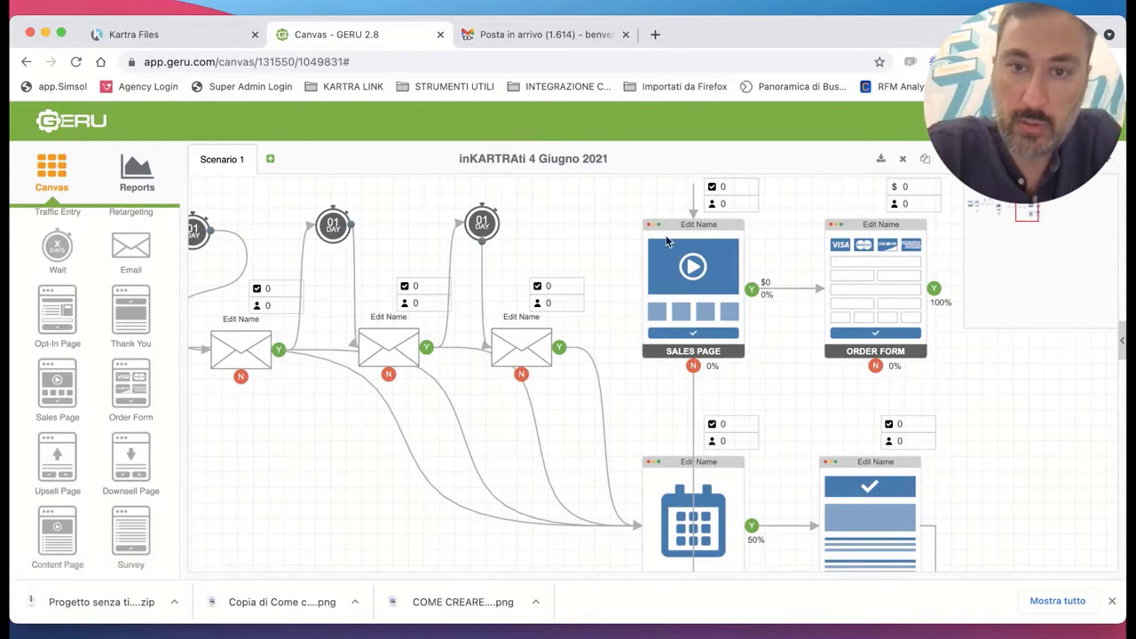
{"action": "scroll", "coordinate": [677, 239], "scroll_direction": "up", "scroll_amount": 3}
{"action": "scroll", "coordinate": [711, 254], "scroll_direction": "down", "scroll_amount": 3}
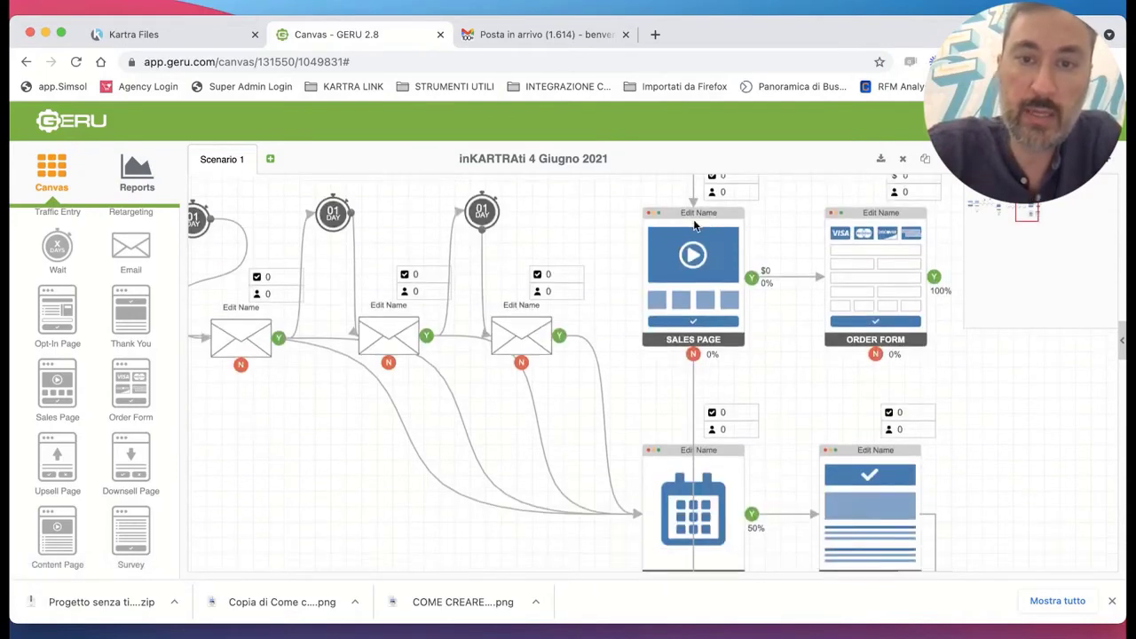
{"action": "left_click_drag", "start_coordinate": [698, 220], "coordinate": [410, 561]}
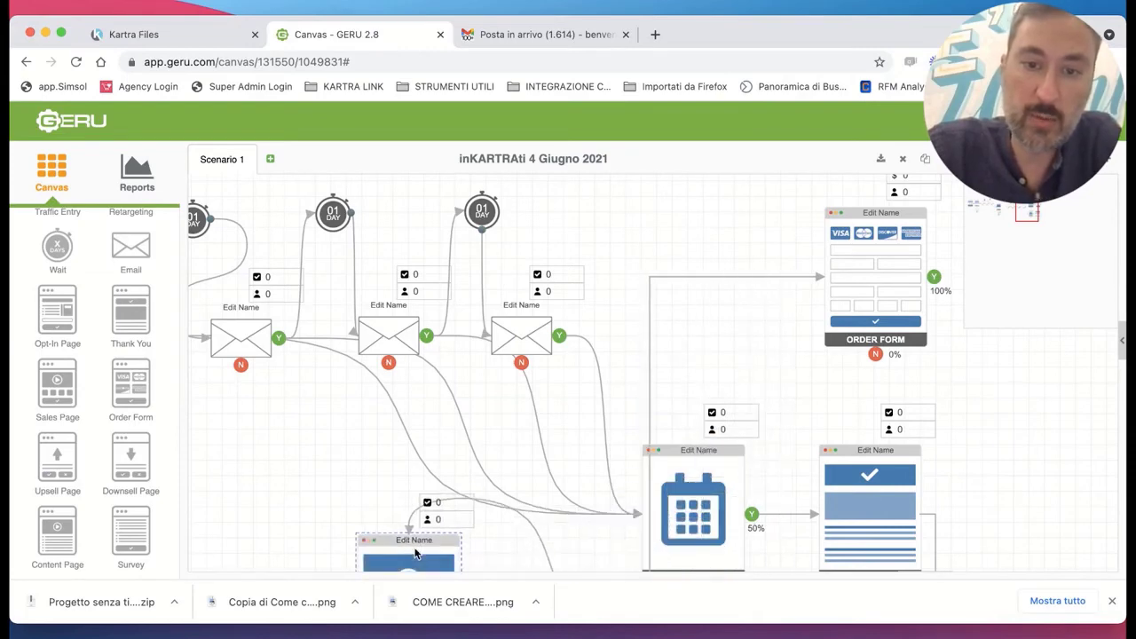
{"action": "left_click_drag", "start_coordinate": [890, 275], "coordinate": [553, 570]}
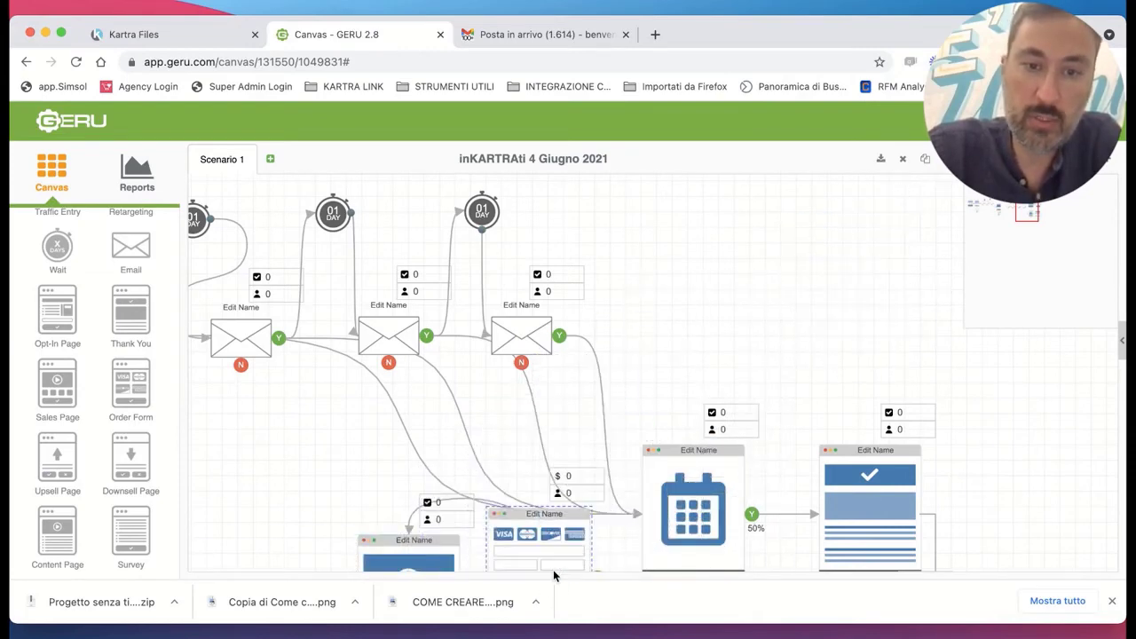
{"action": "scroll", "coordinate": [553, 569], "scroll_direction": "down", "scroll_amount": 6}
{"action": "scroll", "coordinate": [603, 480], "scroll_direction": "down", "scroll_amount": 3}
{"action": "left_click_drag", "start_coordinate": [547, 268], "coordinate": [710, 493]}
{"action": "left_click_drag", "start_coordinate": [422, 237], "coordinate": [418, 450]}
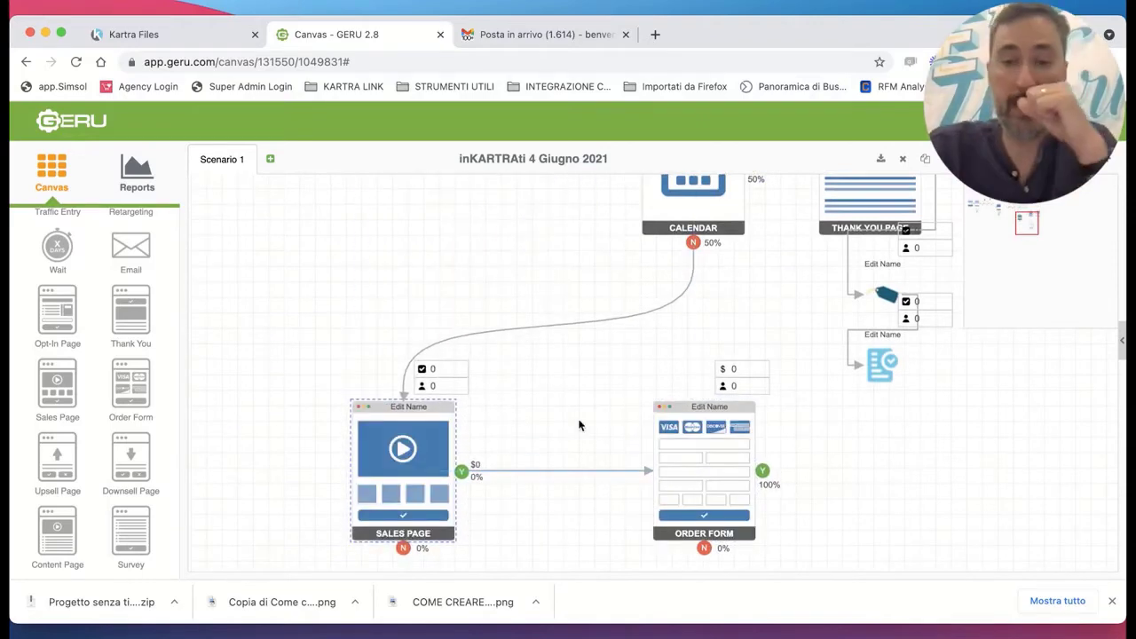
{"action": "scroll", "coordinate": [680, 424], "scroll_direction": "up", "scroll_amount": 3}
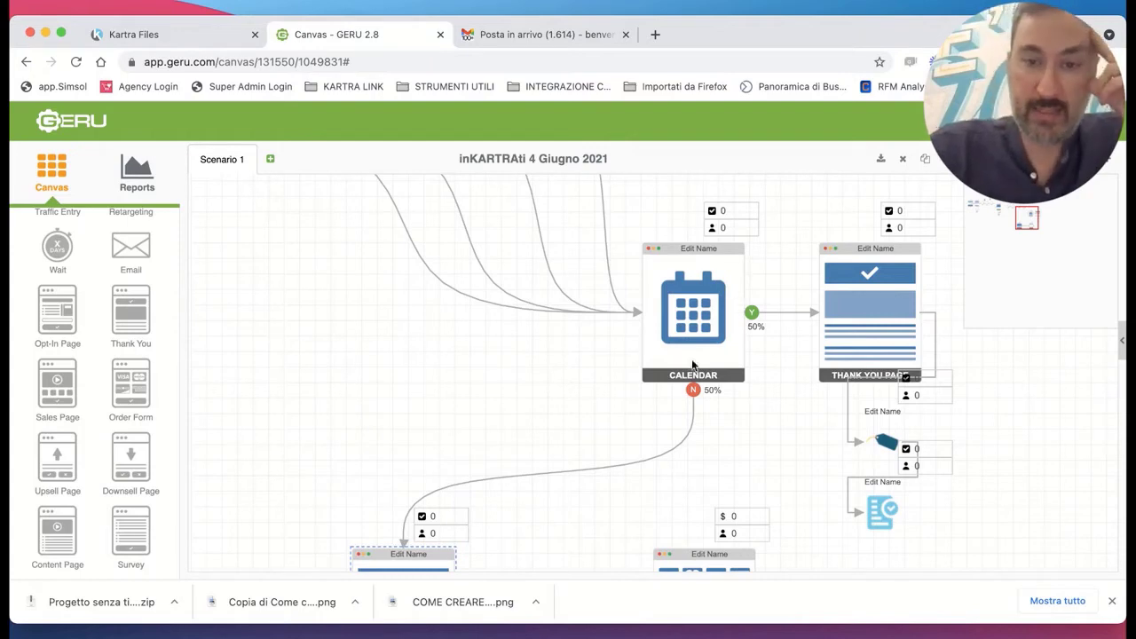
{"action": "scroll", "coordinate": [524, 487], "scroll_direction": "down", "scroll_amount": 3}
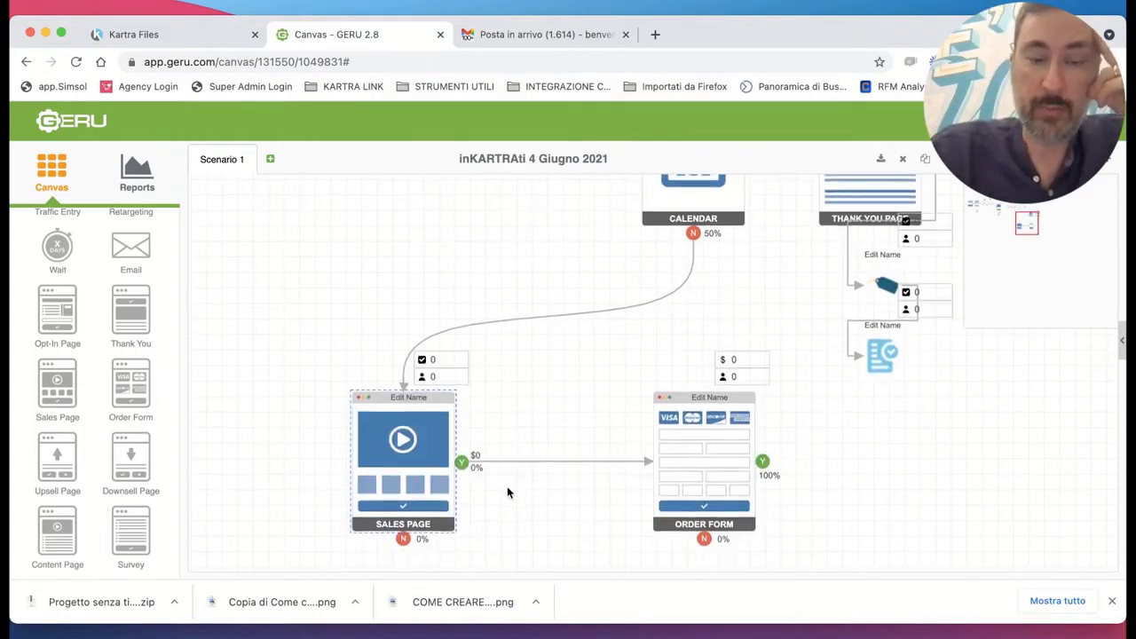
{"action": "left_click_drag", "start_coordinate": [423, 480], "coordinate": [521, 481]}
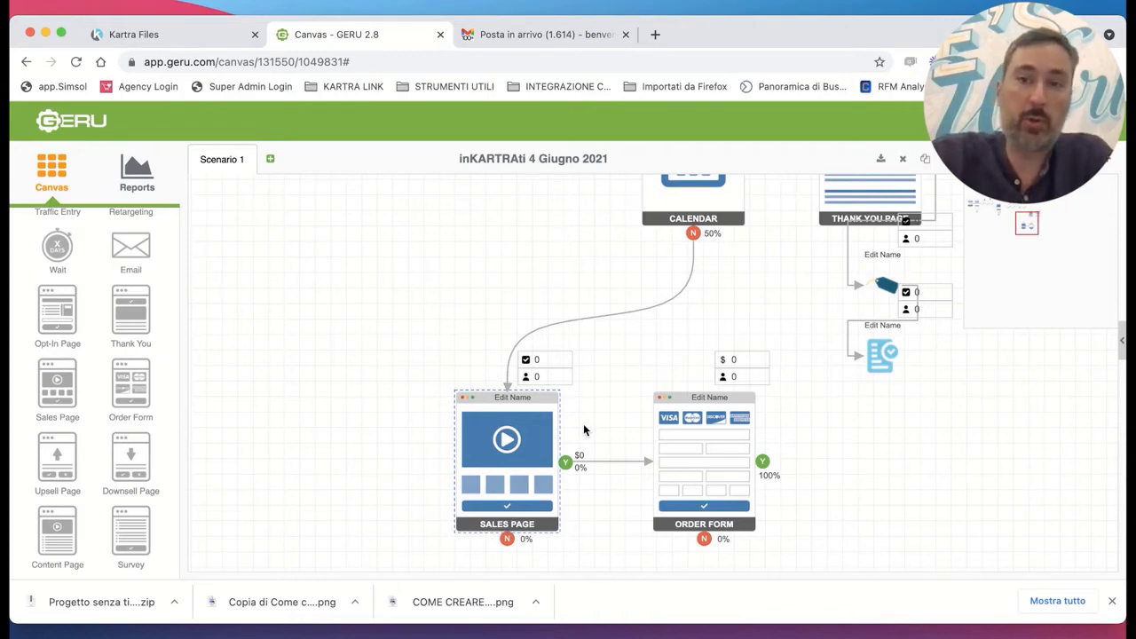
{"action": "scroll", "coordinate": [584, 431], "scroll_direction": "right", "scroll_amount": 3}
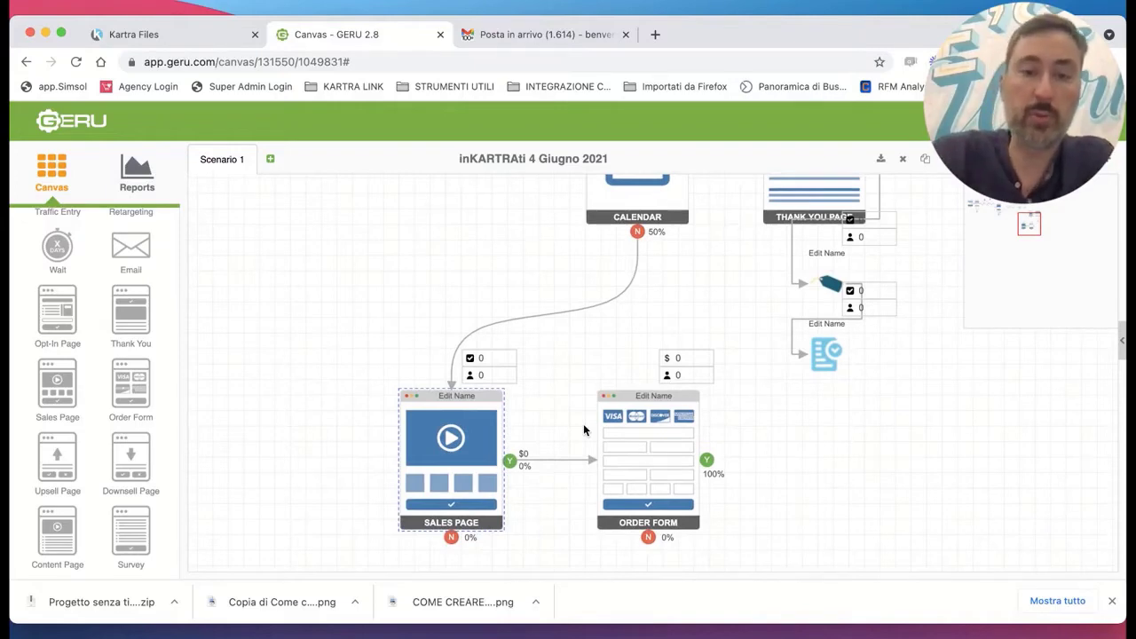
{"action": "scroll", "coordinate": [702, 460], "scroll_direction": "up", "scroll_amount": 5}
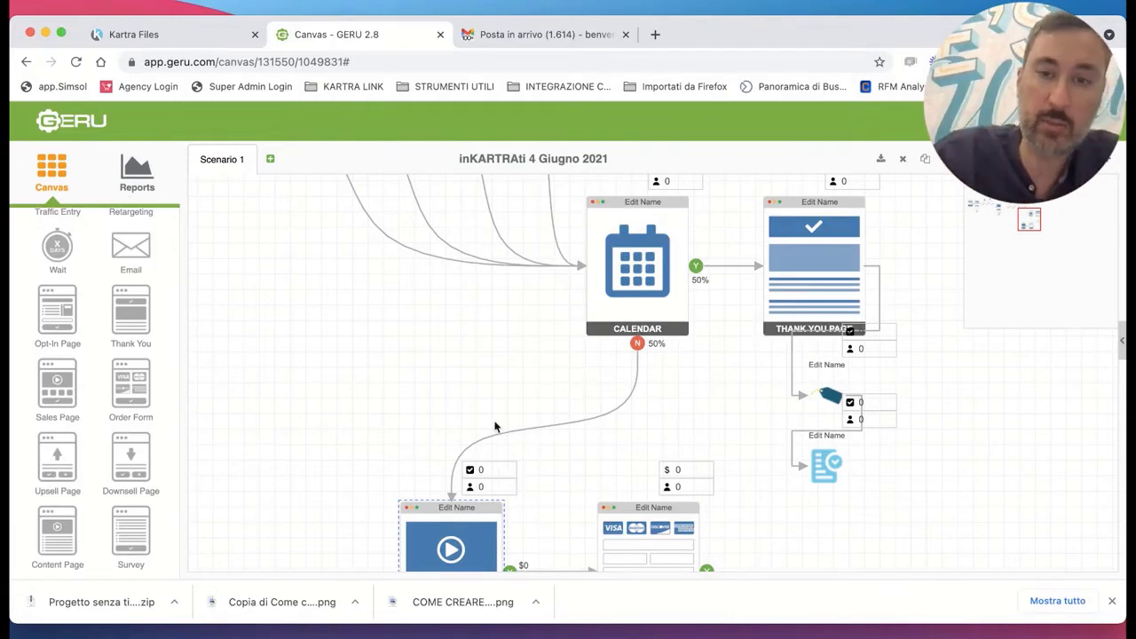
{"action": "scroll", "coordinate": [1024, 230], "scroll_direction": "down", "scroll_amount": 2}
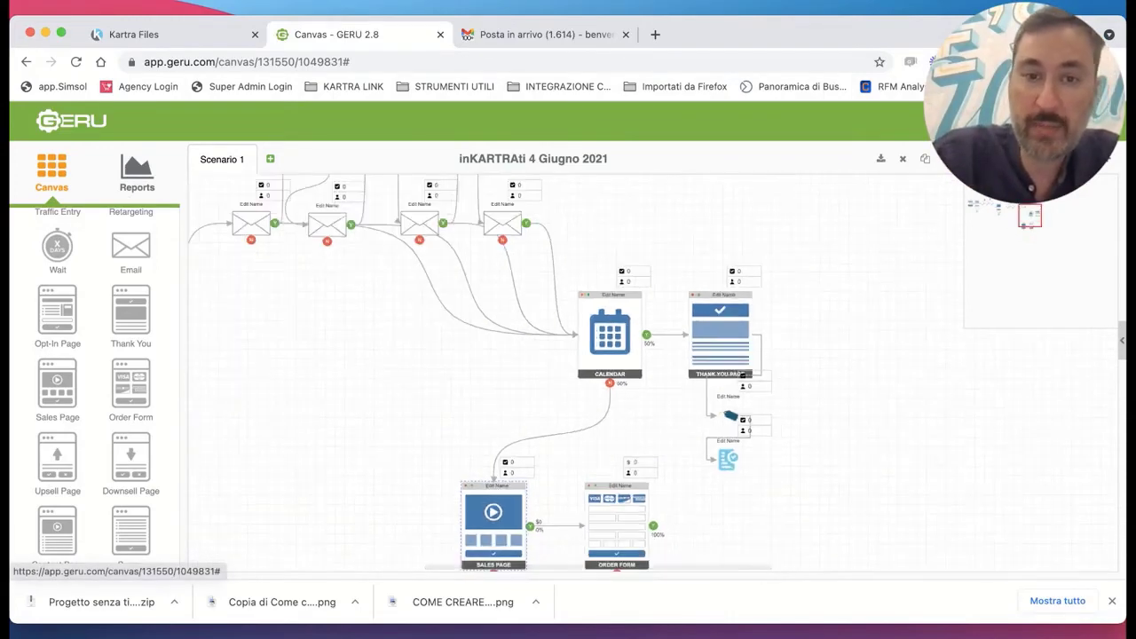
{"action": "scroll", "coordinate": [773, 355], "scroll_direction": "left", "scroll_amount": 3}
{"action": "scroll", "coordinate": [823, 340], "scroll_direction": "up", "scroll_amount": 2}
{"action": "scroll", "coordinate": [637, 335], "scroll_direction": "left", "scroll_amount": 10}
{"action": "scroll", "coordinate": [637, 334], "scroll_direction": "up", "scroll_amount": 4}
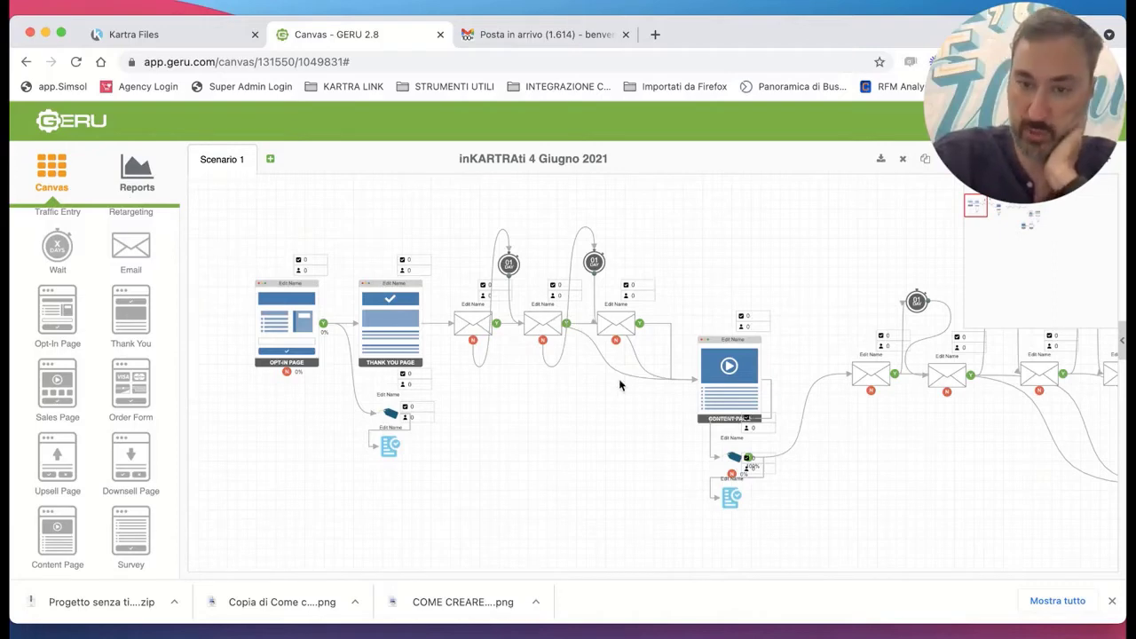
{"action": "scroll", "coordinate": [620, 385], "scroll_direction": "right", "scroll_amount": 5}
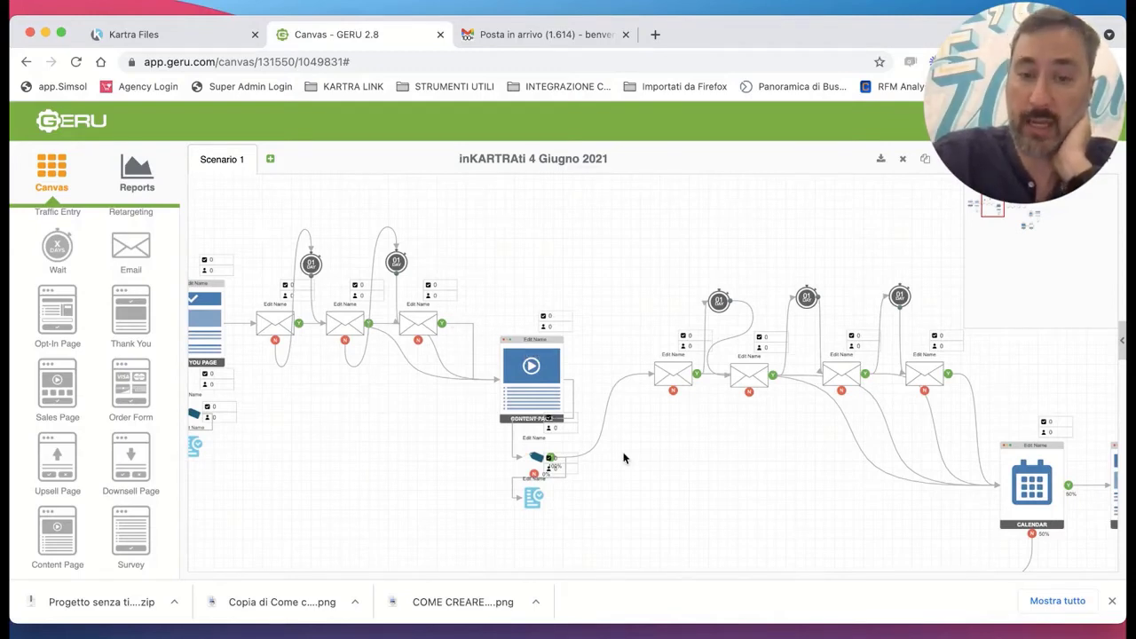
{"action": "scroll", "coordinate": [668, 399], "scroll_direction": "right", "scroll_amount": 3}
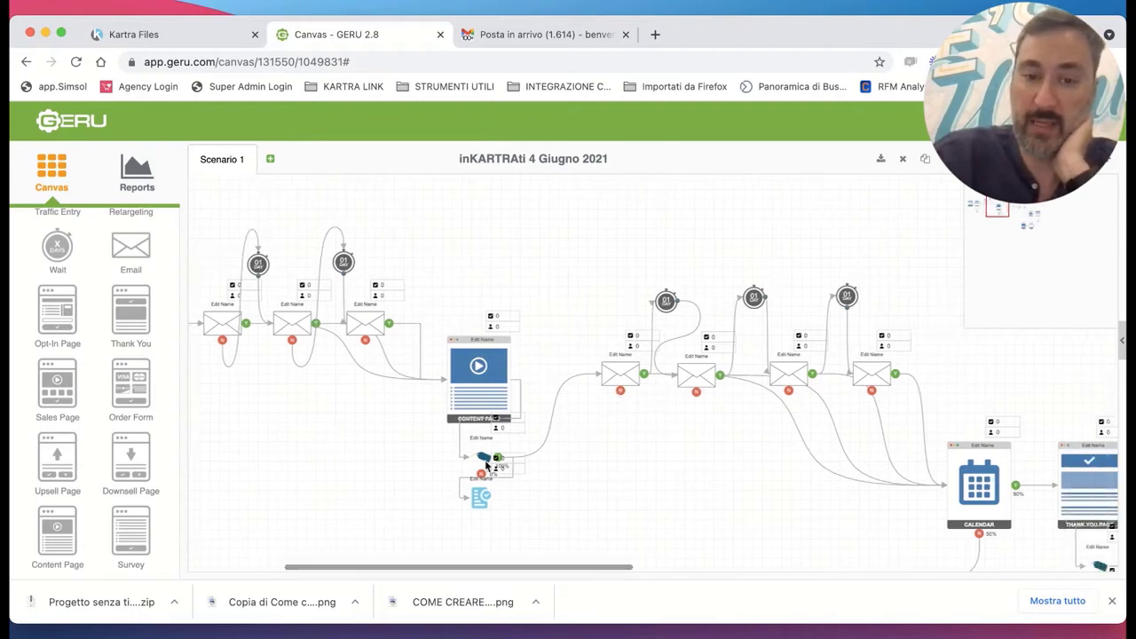
{"action": "scroll", "coordinate": [626, 369], "scroll_direction": "right", "scroll_amount": 5}
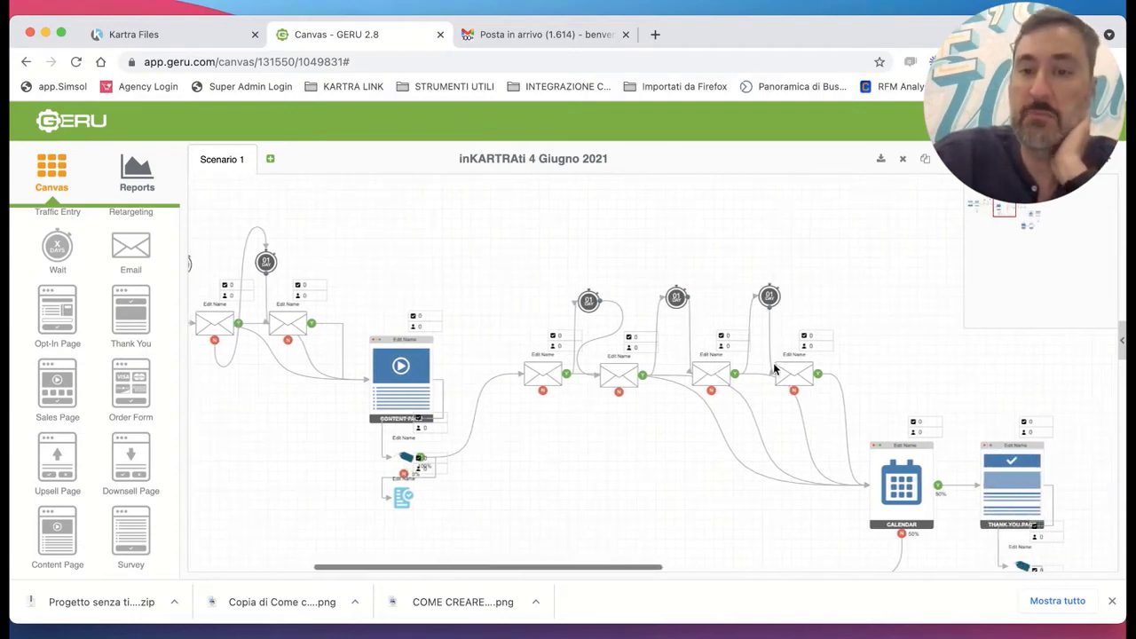
{"action": "scroll", "coordinate": [839, 333], "scroll_direction": "right", "scroll_amount": 7}
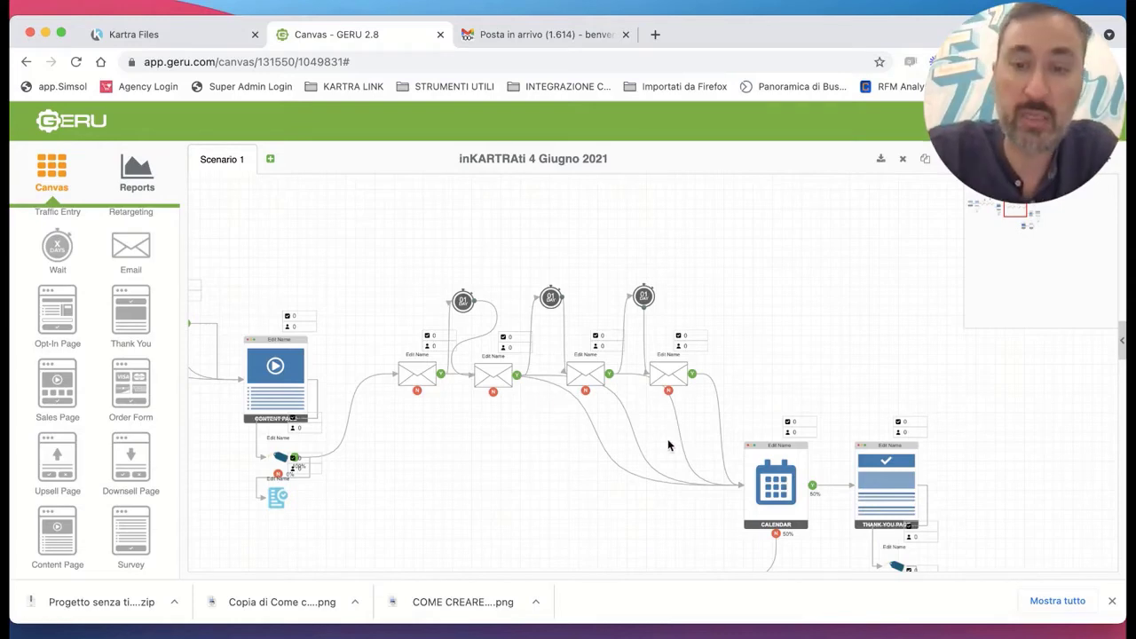
{"action": "scroll", "coordinate": [777, 477], "scroll_direction": "right", "scroll_amount": 2}
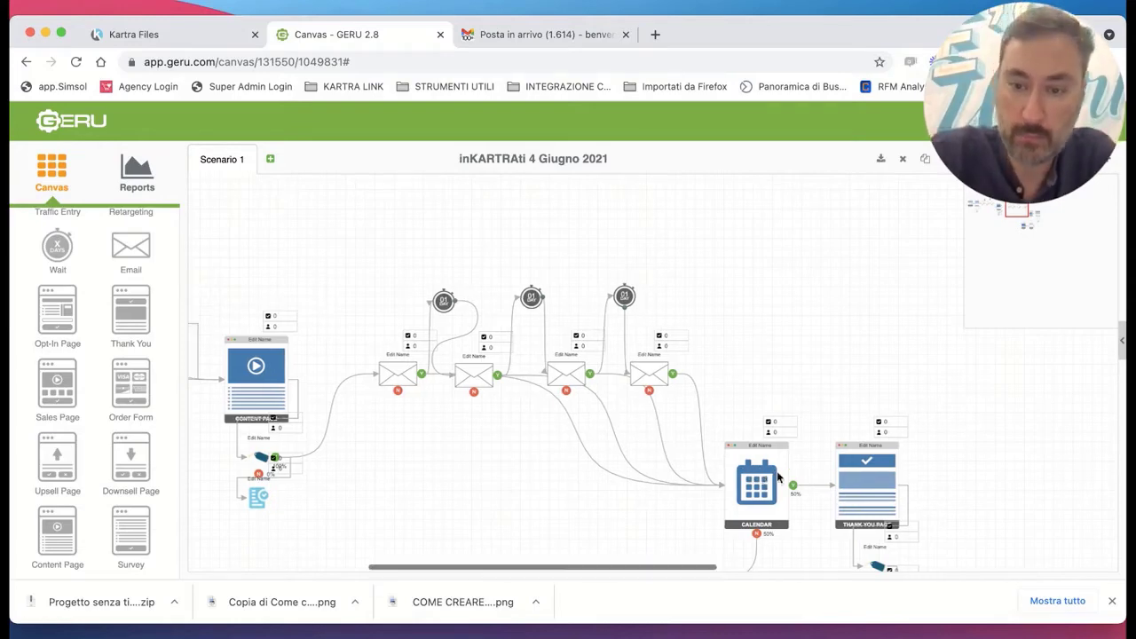
{"action": "scroll", "coordinate": [777, 477], "scroll_direction": "down", "scroll_amount": 2}
{"action": "scroll", "coordinate": [777, 476], "scroll_direction": "down", "scroll_amount": 2}
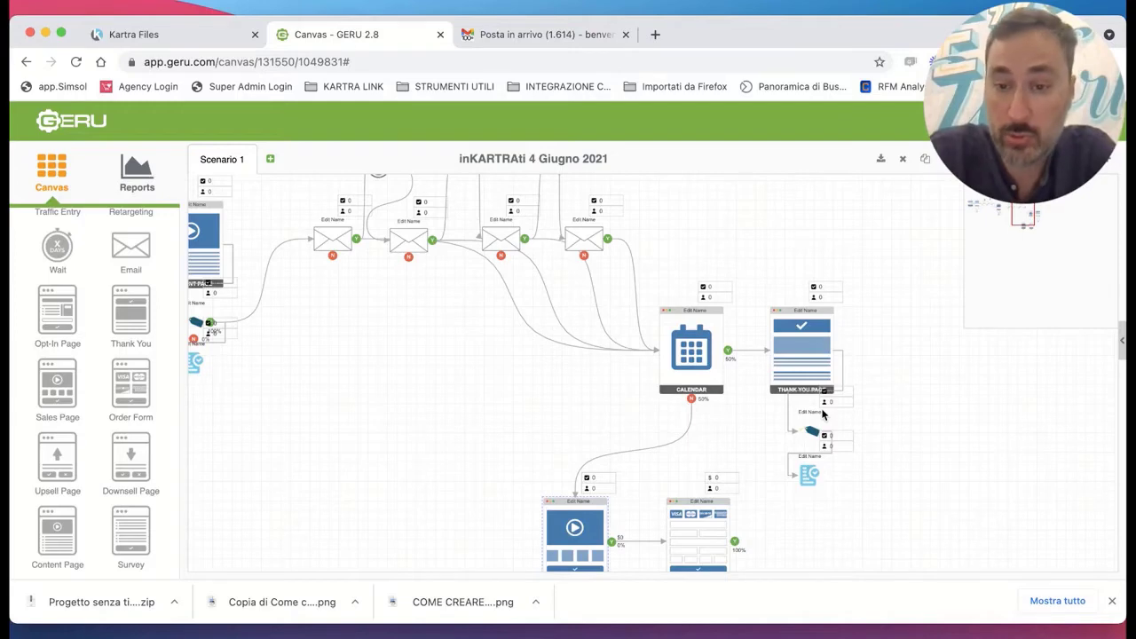
{"action": "scroll", "coordinate": [824, 415], "scroll_direction": "down", "scroll_amount": 2}
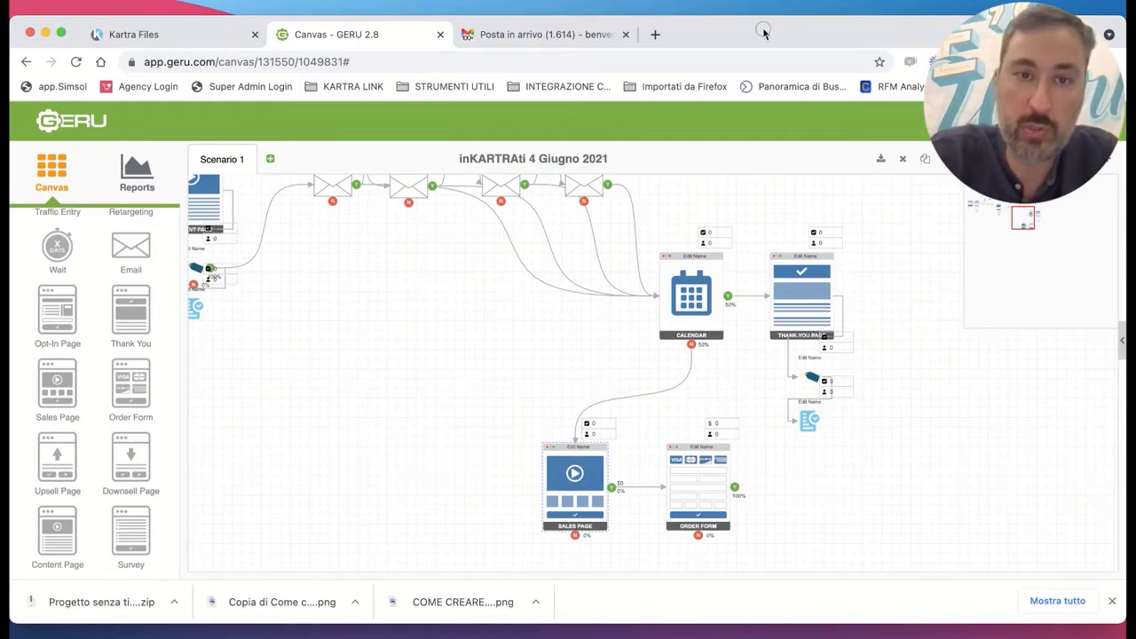
{"action": "scroll", "coordinate": [494, 268], "scroll_direction": "left", "scroll_amount": 10}
{"action": "scroll", "coordinate": [494, 269], "scroll_direction": "up", "scroll_amount": 3}
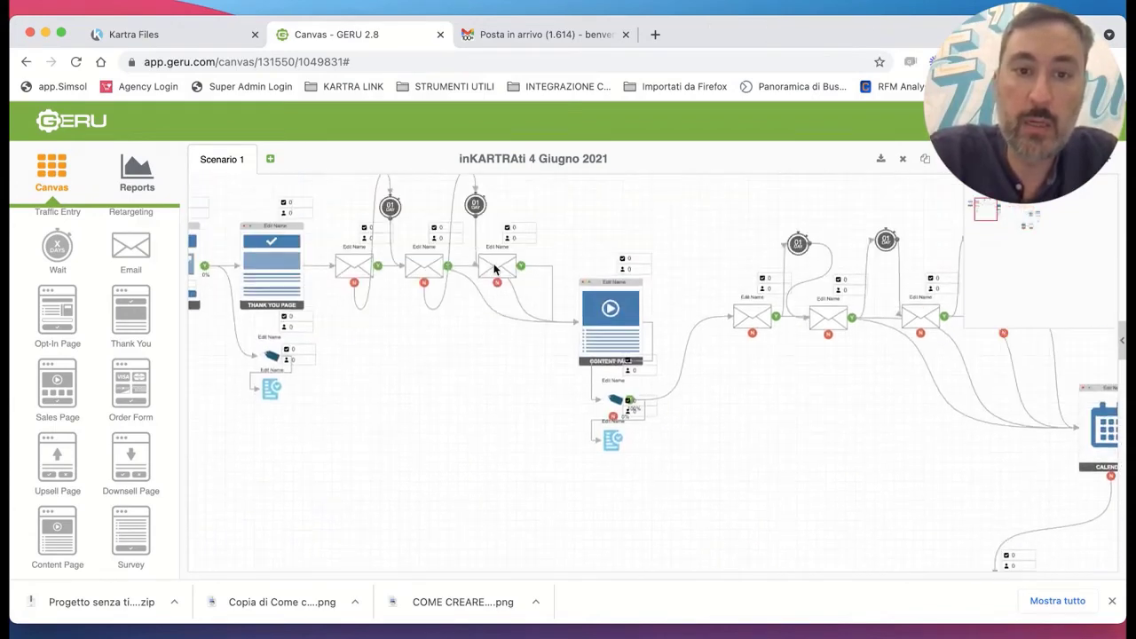
{"action": "scroll", "coordinate": [494, 269], "scroll_direction": "left", "scroll_amount": 3}
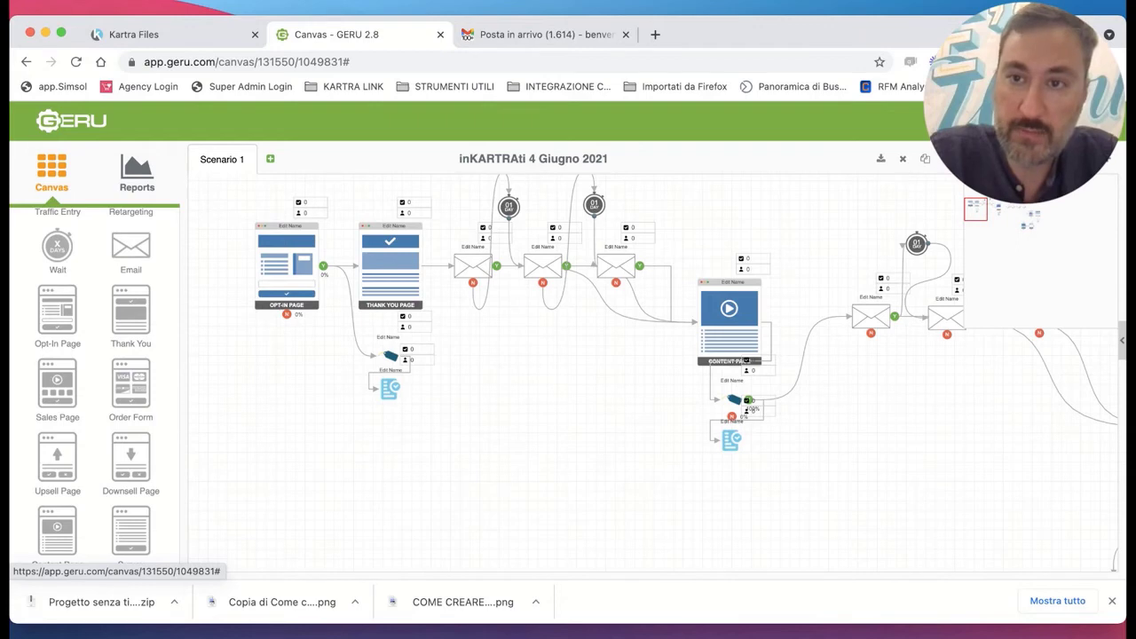
{"action": "left_click", "coordinate": [1107, 158]}
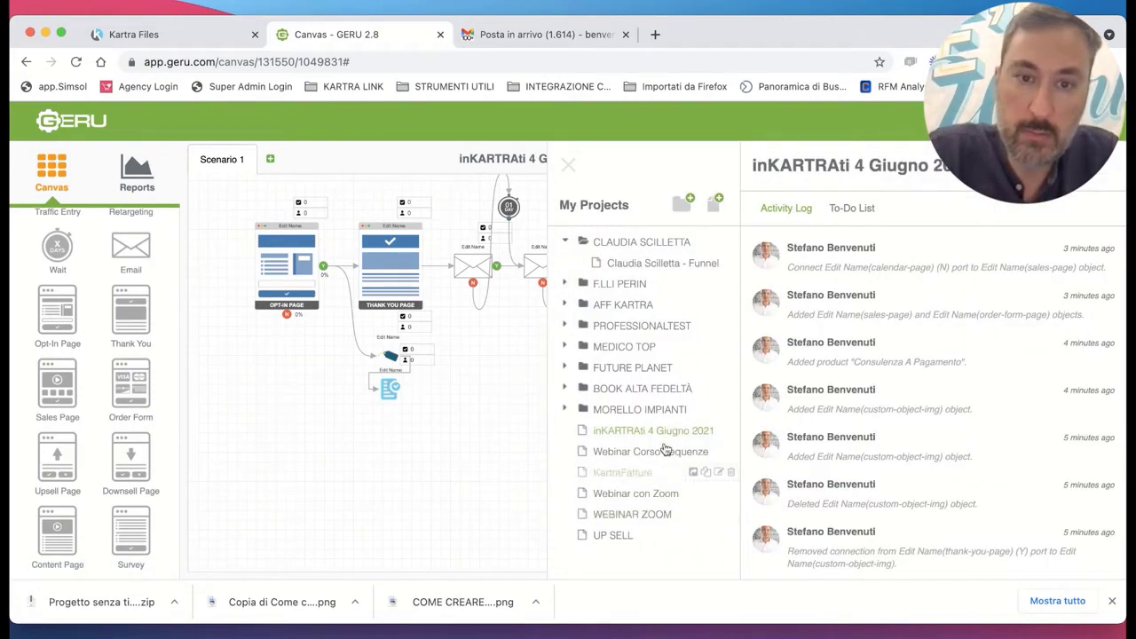
{"action": "left_click", "coordinate": [841, 213]}
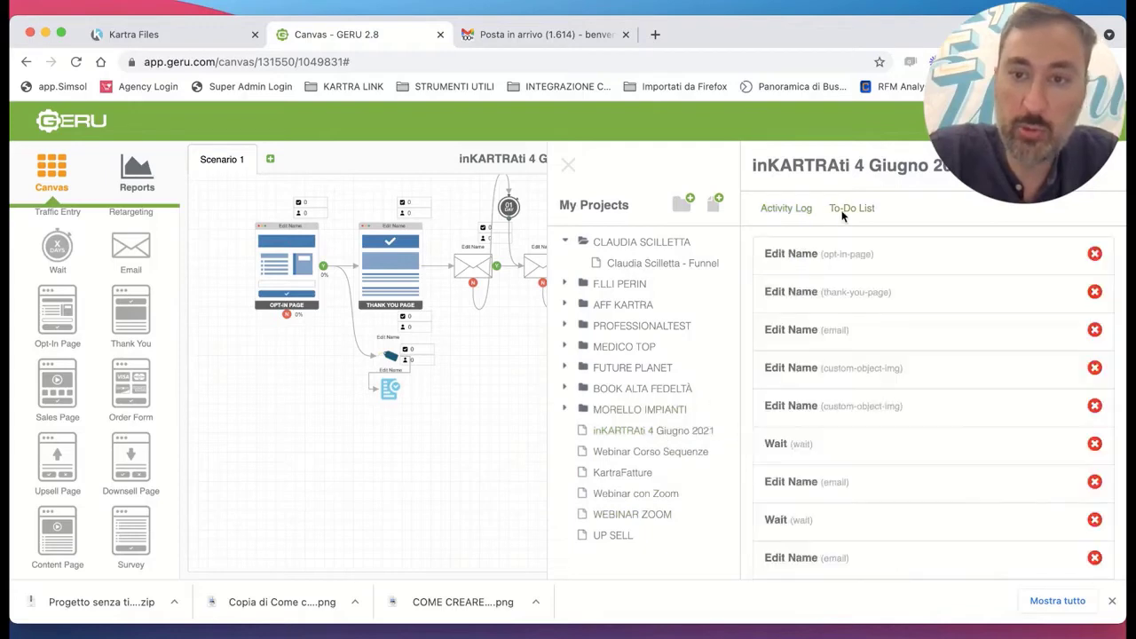
{"action": "triple_click", "coordinate": [810, 255]}
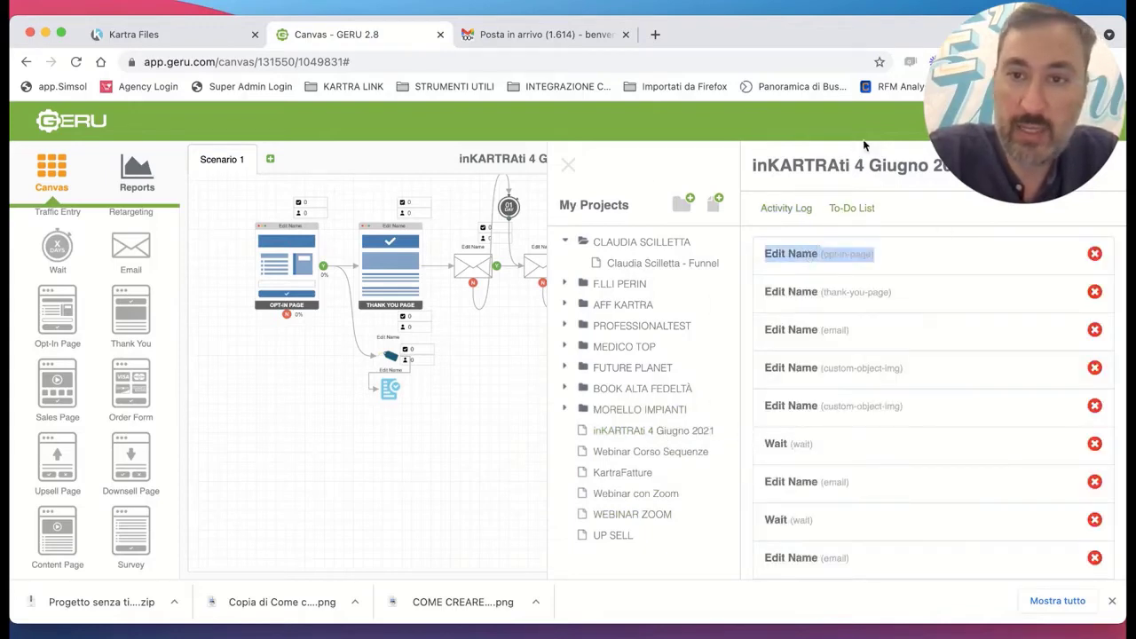
{"action": "left_click", "coordinate": [569, 165]}
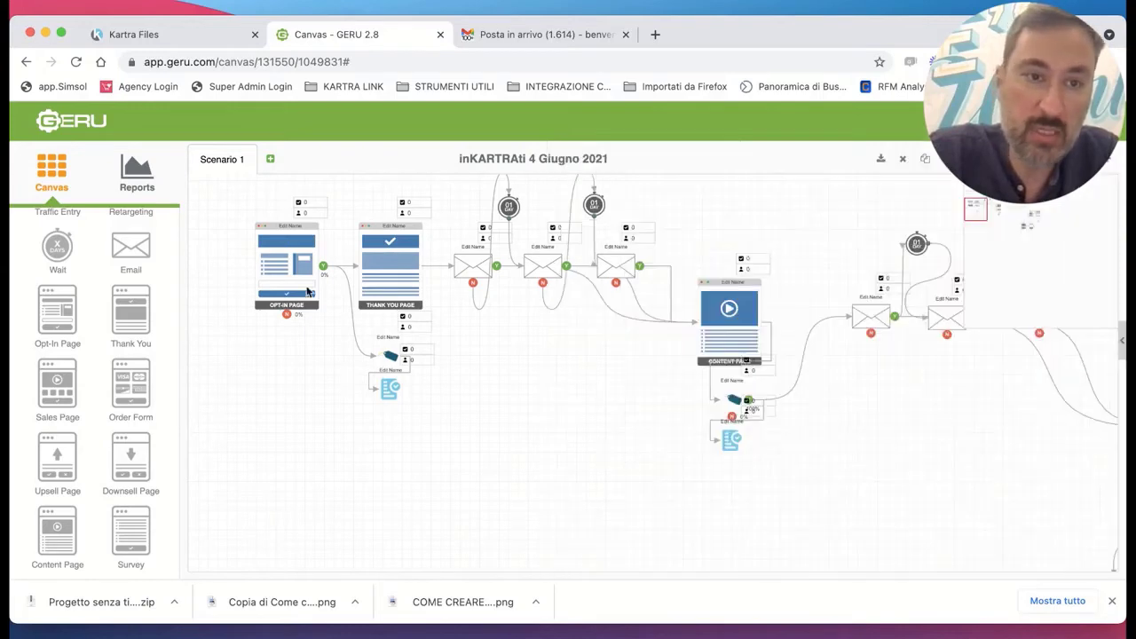
Rename the opt-in page to 'Pagina Optin' and give the thank-you page a new name.
{"action": "double_click", "coordinate": [302, 247]}
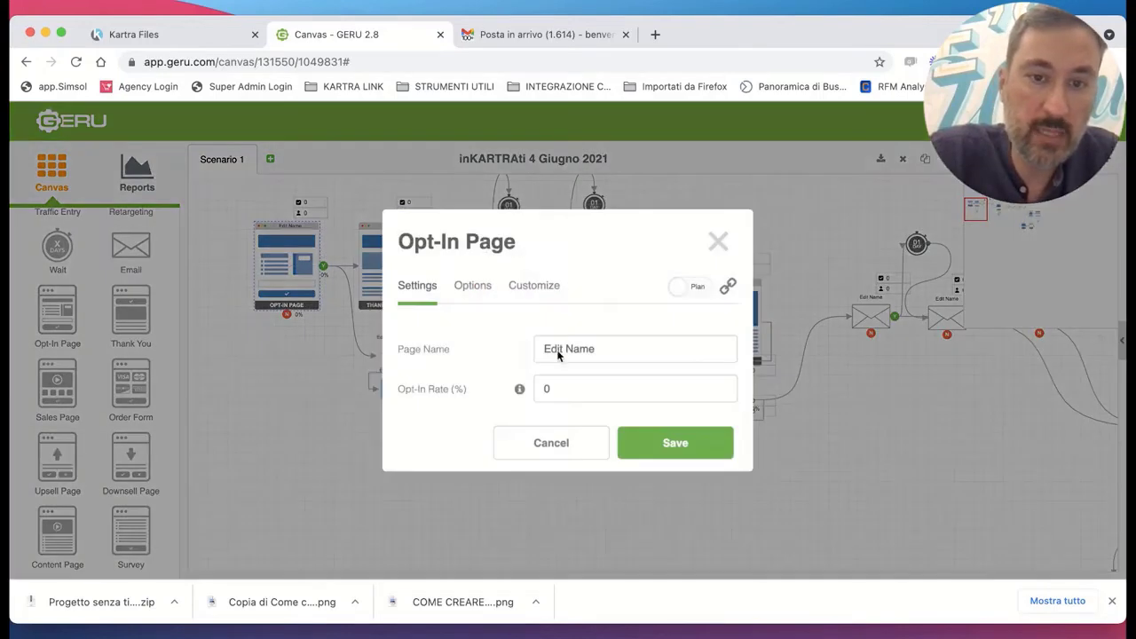
{"action": "triple_click", "coordinate": [549, 348]}
{"action": "type", "text": "Pagina Optin"}
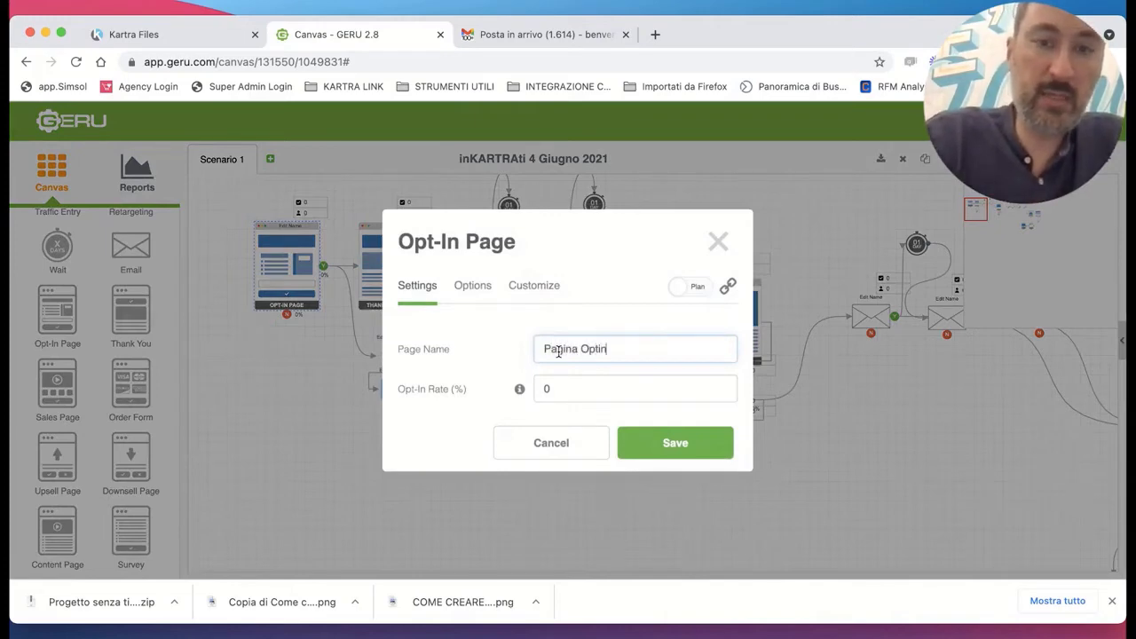
{"action": "left_click", "coordinate": [686, 442]}
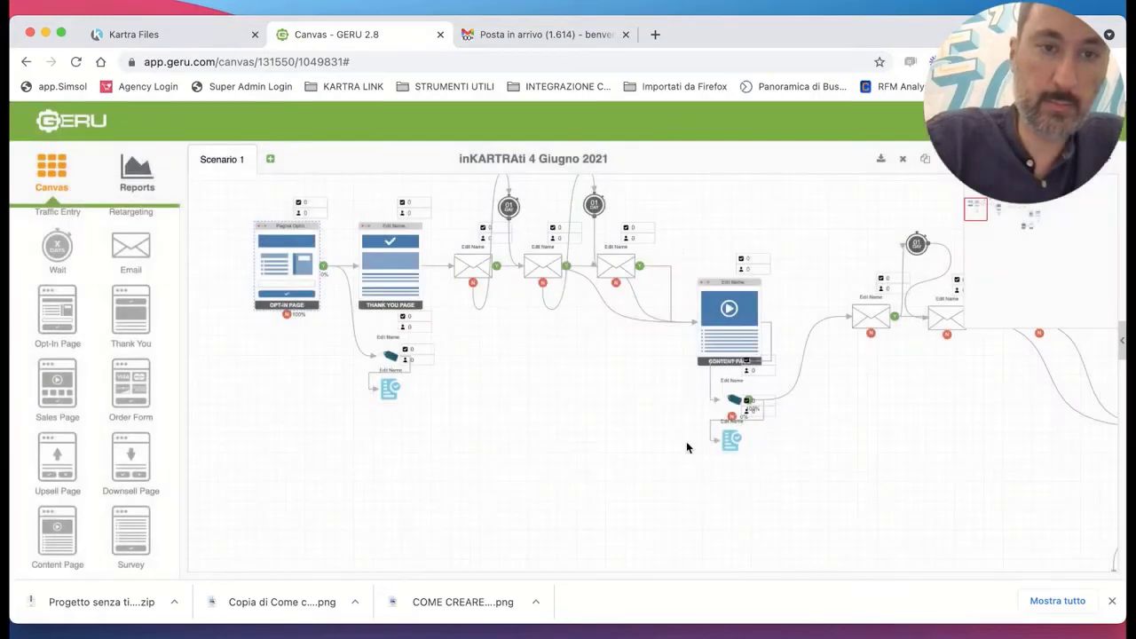
{"action": "left_click", "coordinate": [391, 242]}
{"action": "left_click", "coordinate": [573, 355]}
{"action": "type", "text": "Grazie Optin"}
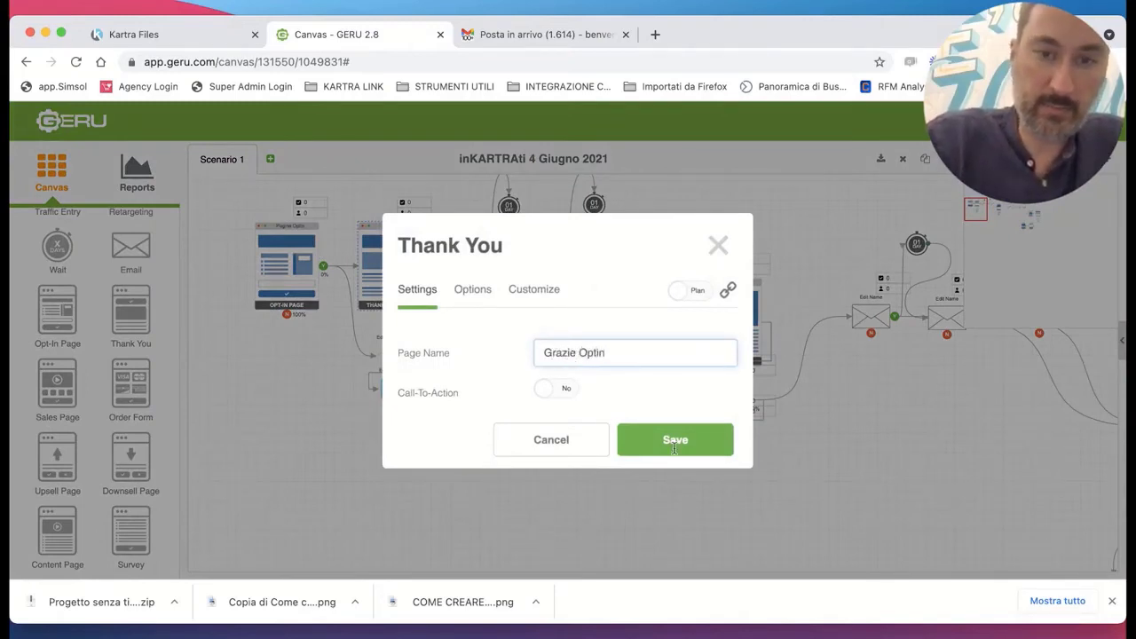
{"action": "left_click", "coordinate": [678, 444]}
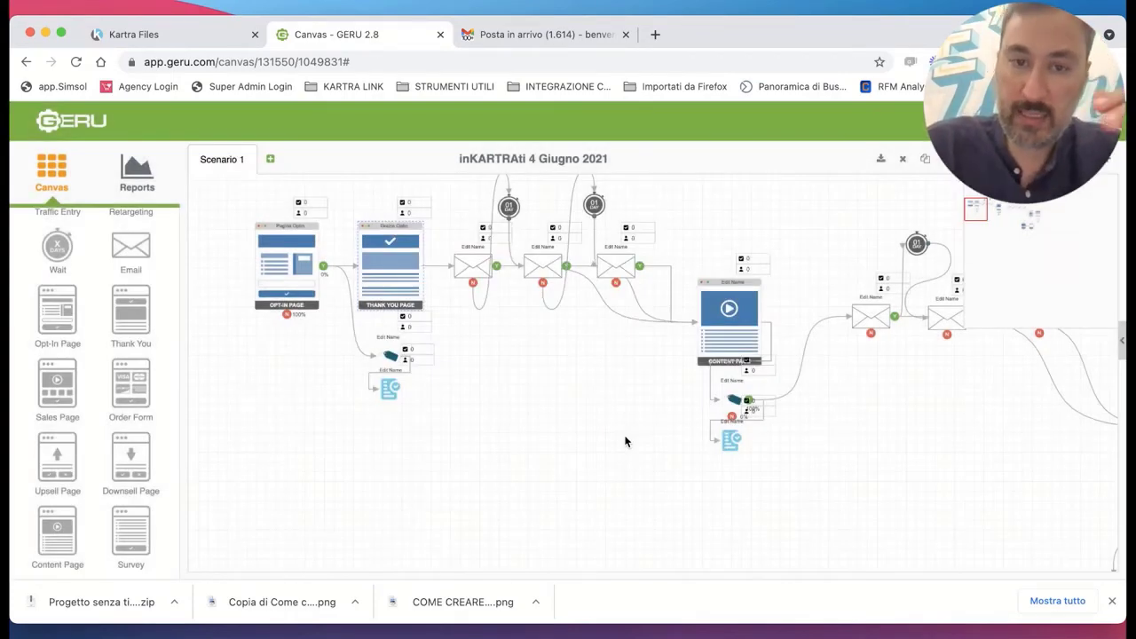
Name the tag node 'Ok Optin' and the list node 'OK Optin'.
{"action": "double_click", "coordinate": [389, 356]}
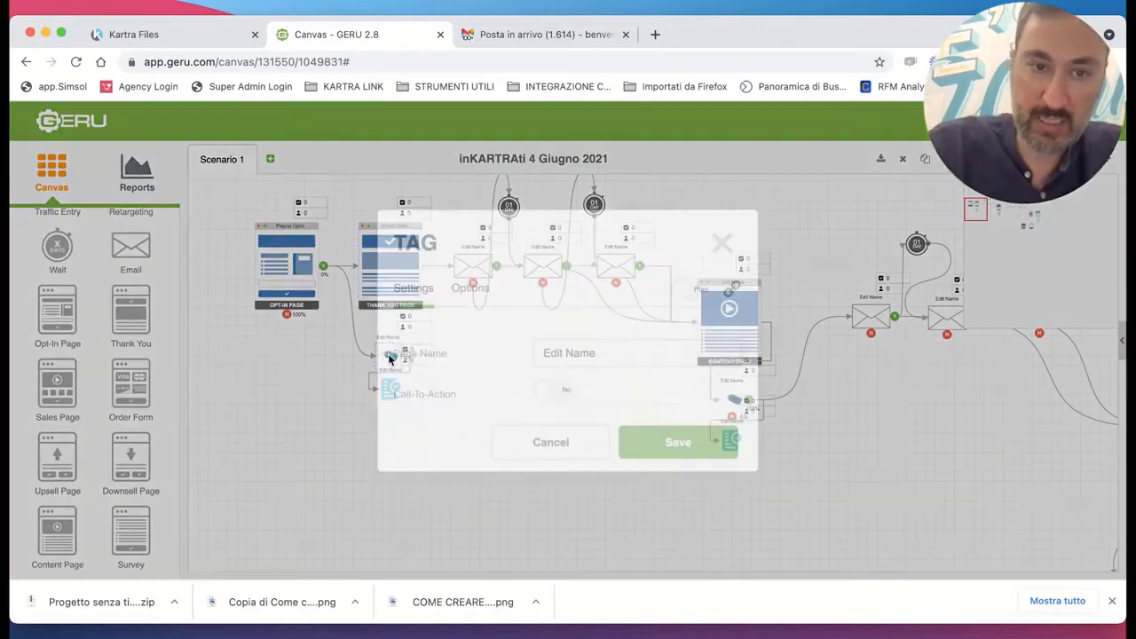
{"action": "left_click", "coordinate": [604, 352]}
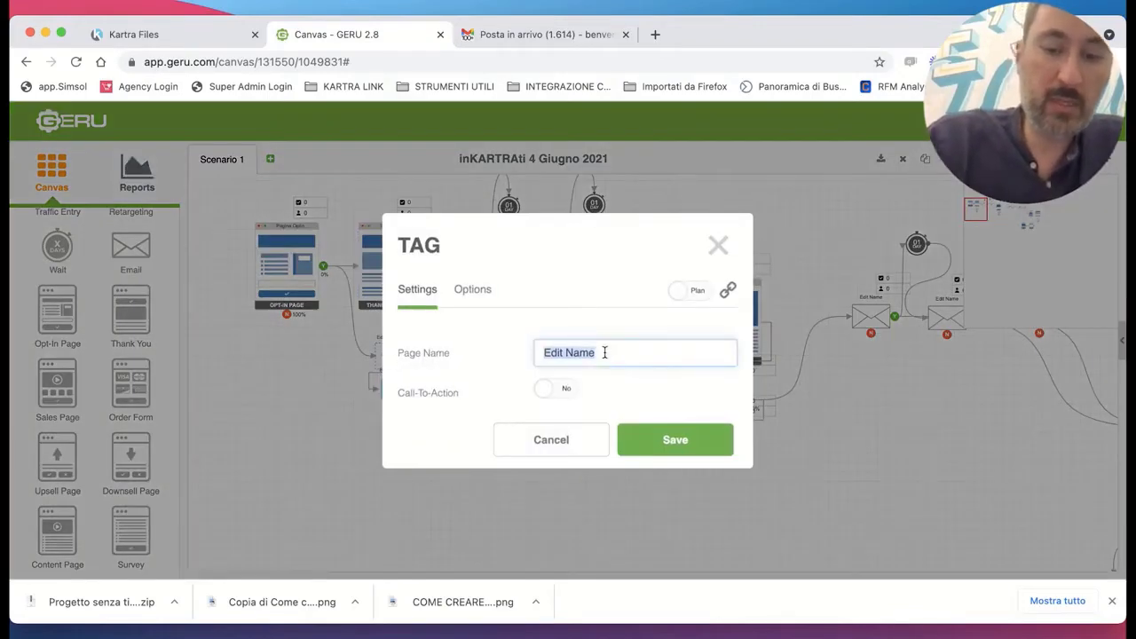
{"action": "type", "text": "Ok Optin"}
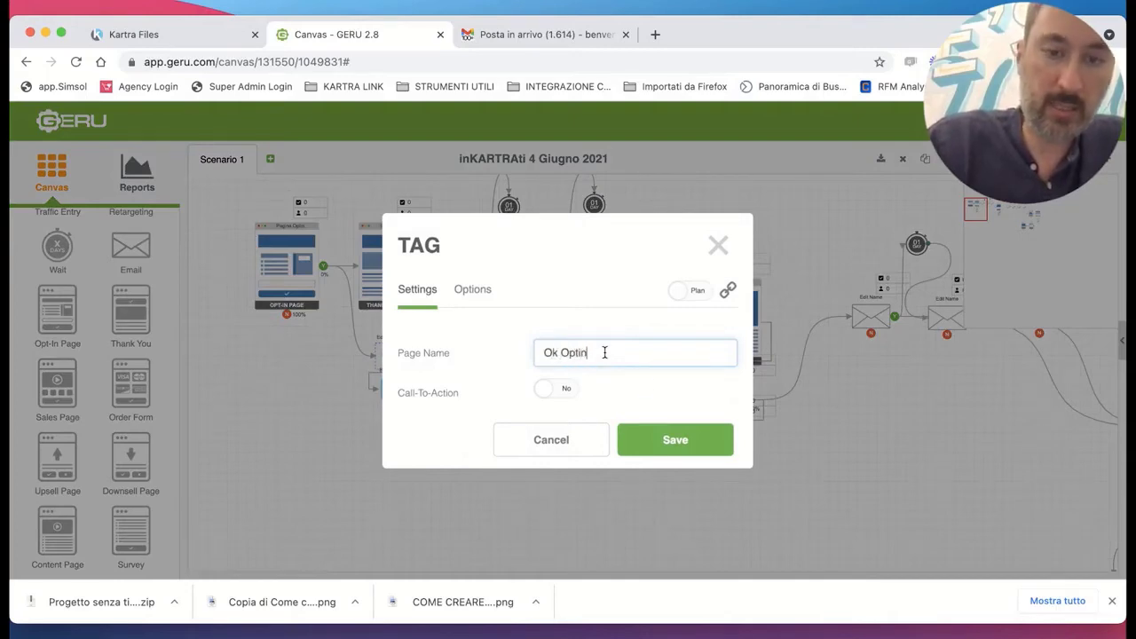
{"action": "left_click", "coordinate": [645, 445]}
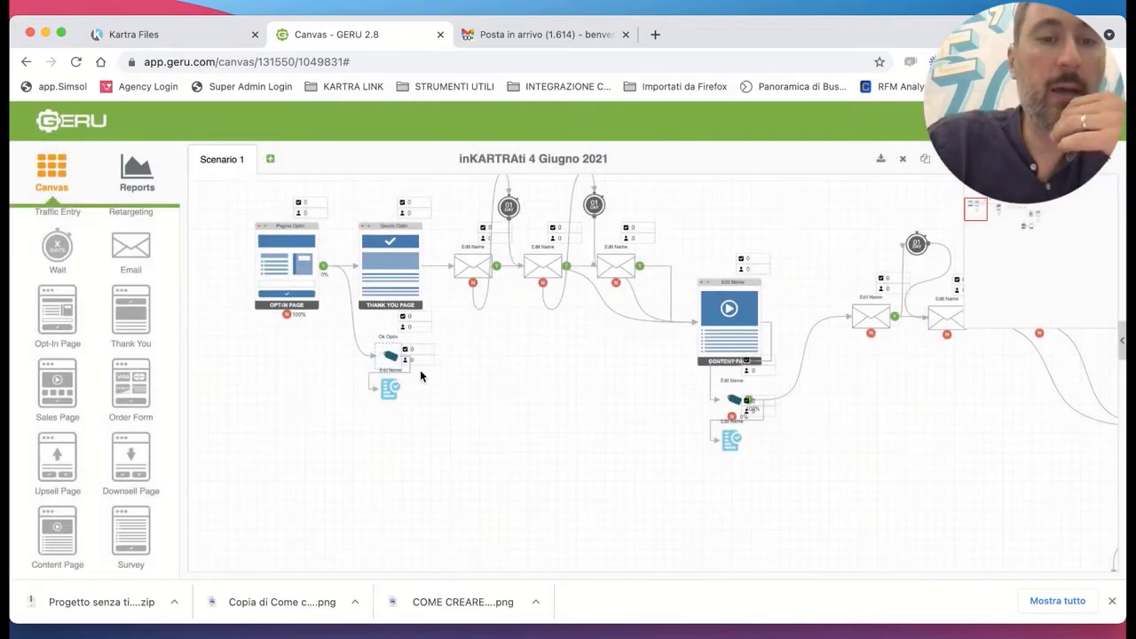
{"action": "double_click", "coordinate": [390, 356]}
{"action": "triple_click", "coordinate": [602, 356]}
{"action": "type", "text": "OK Optin"}
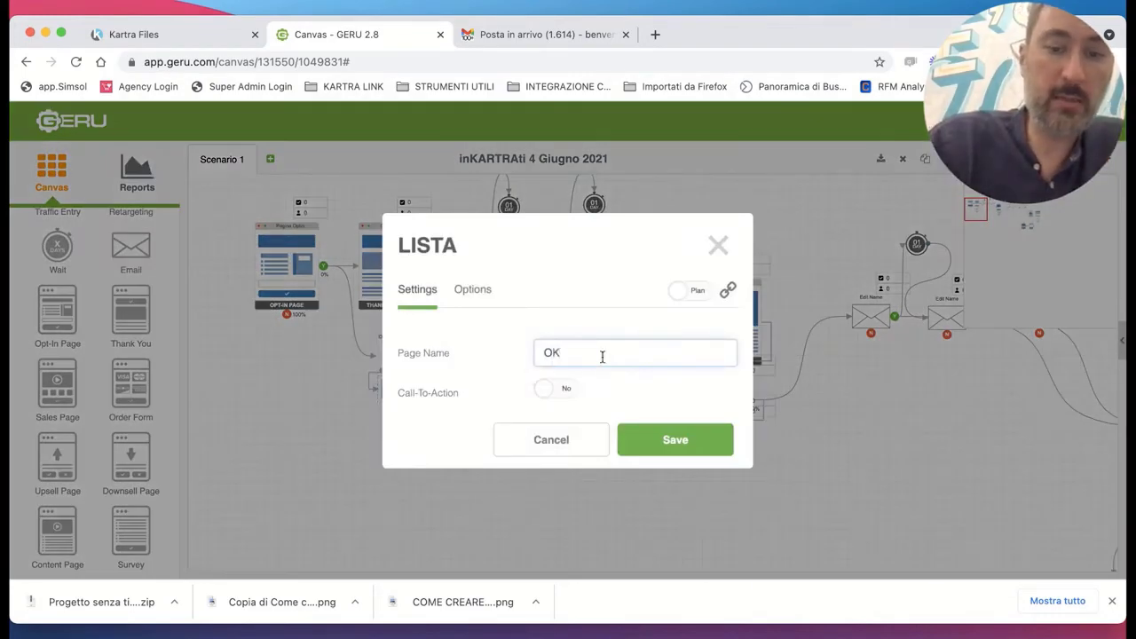
{"action": "left_click", "coordinate": [684, 435]}
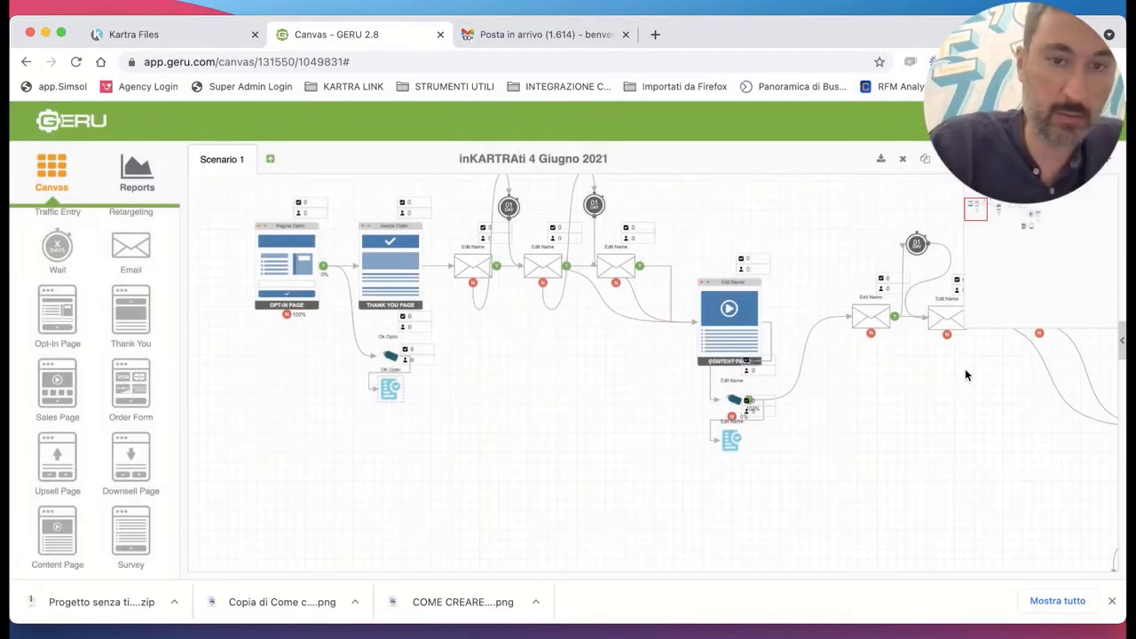
Rename the first email after the opt-in to 'Optin Prima Mail'.
{"action": "double_click", "coordinate": [474, 282]}
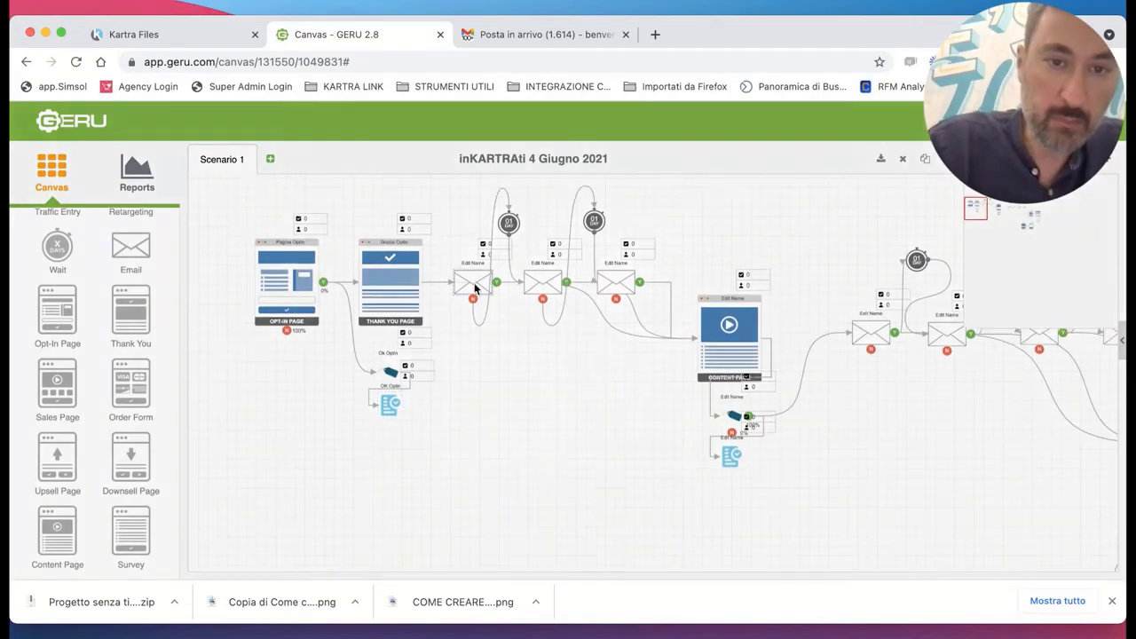
{"action": "left_click", "coordinate": [624, 303]}
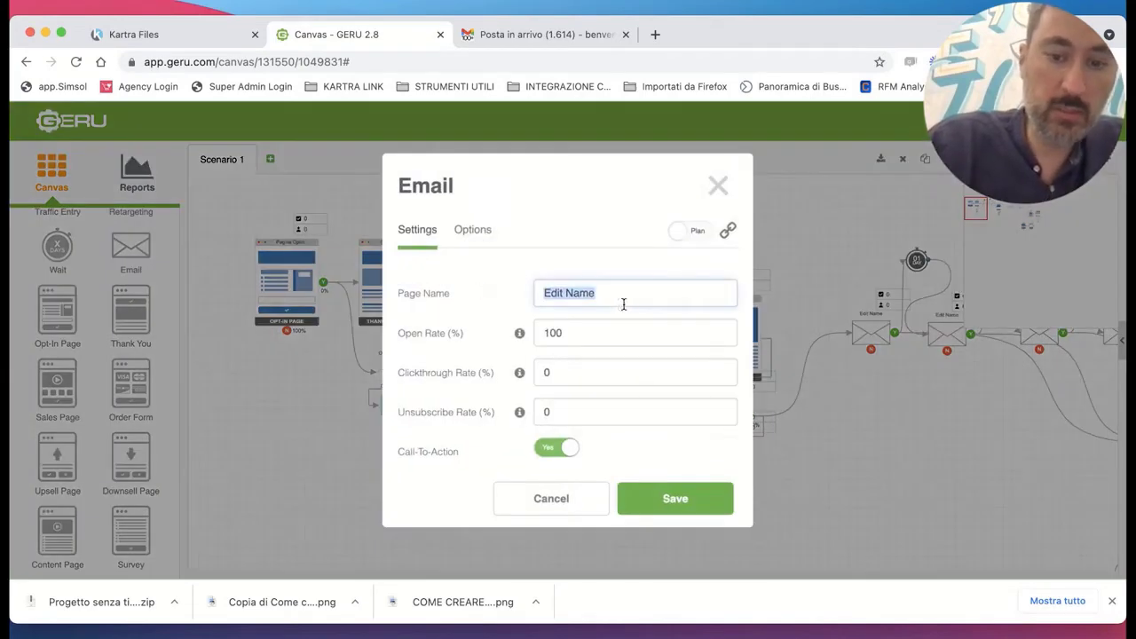
{"action": "type", "text": "Optin"}
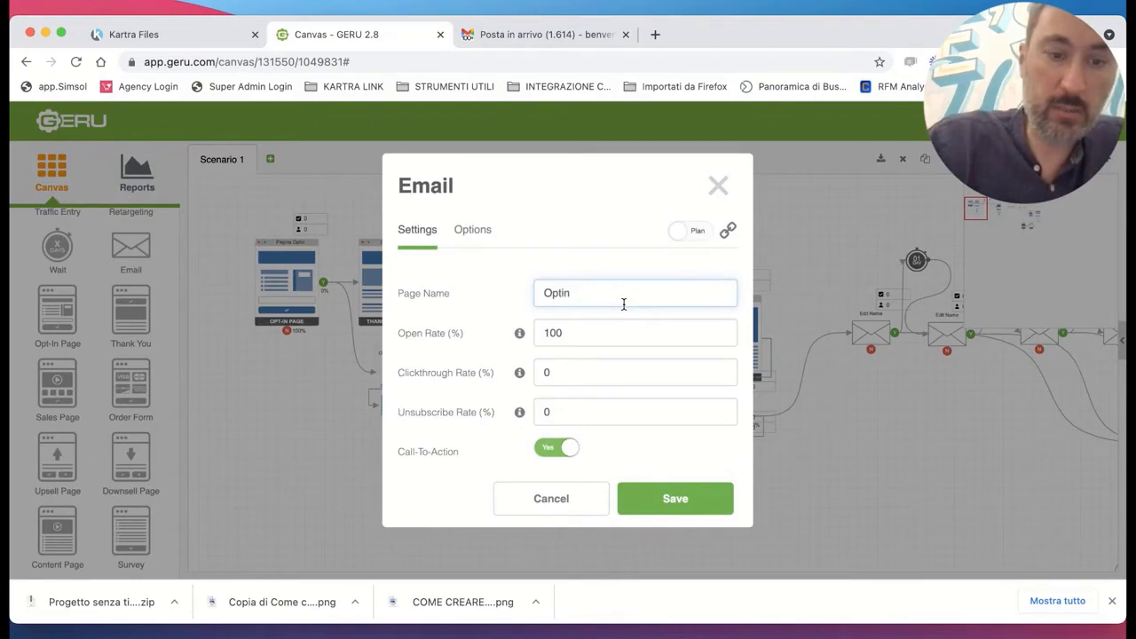
{"action": "type", "text": " 1 mail"}
{"action": "key", "text": "BackSpace"}
{"action": "key", "text": "BackSpace"}
{"action": "key", "text": "BackSpace"}
{"action": "type", "text": "Prima Mail"}
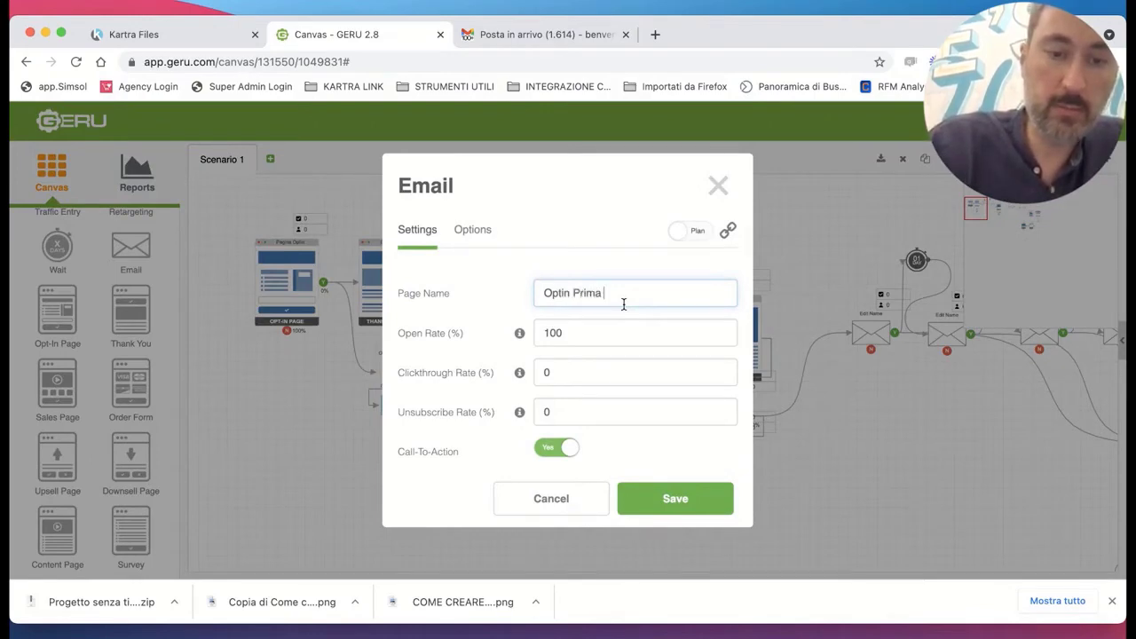
{"action": "left_click", "coordinate": [671, 498]}
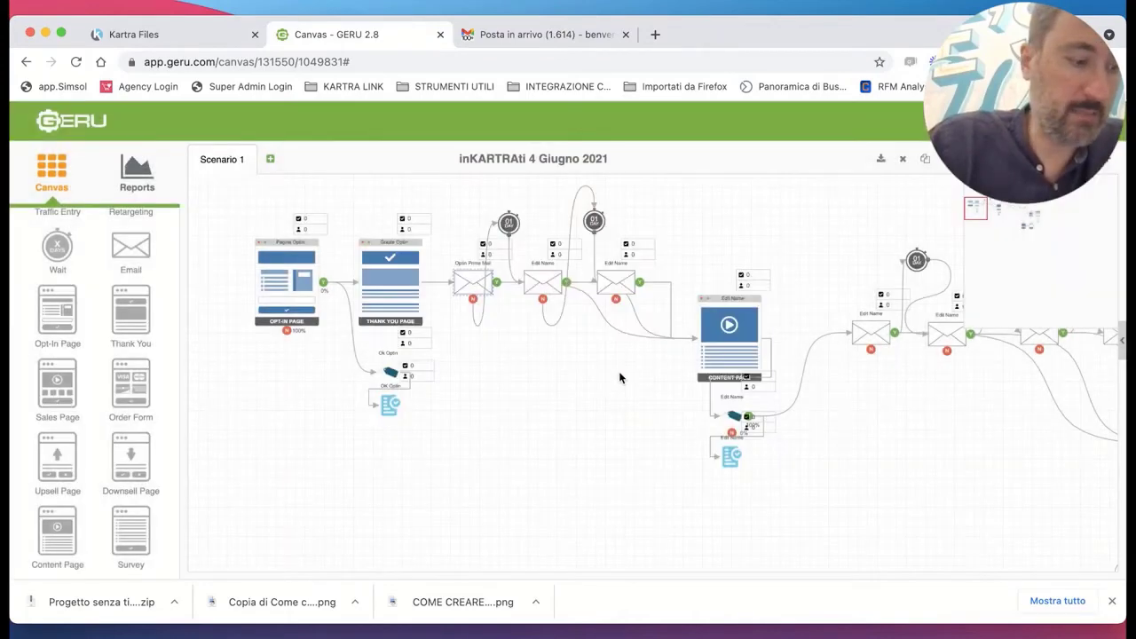
Rename the second email to 'optin seconda mail'.
{"action": "left_click", "coordinate": [549, 281]}
{"action": "left_click_drag", "start_coordinate": [547, 285], "coordinate": [574, 289]}
{"action": "triple_click", "coordinate": [574, 289]}
{"action": "type", "text": "optin s"}
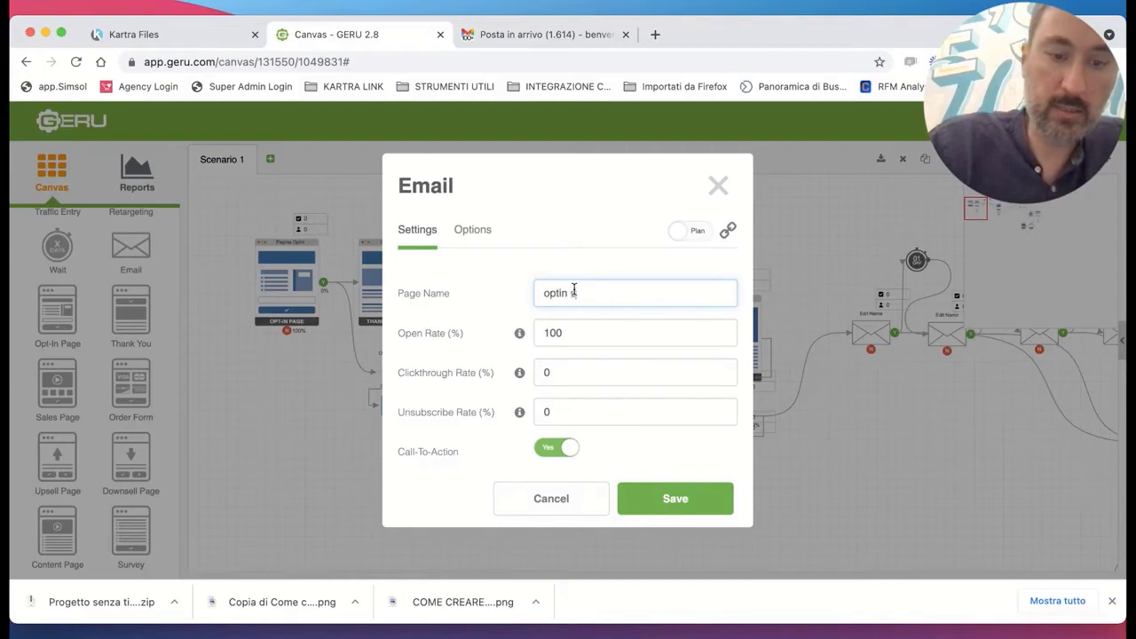
{"action": "type", "text": "econda mail"}
{"action": "left_click", "coordinate": [690, 484]}
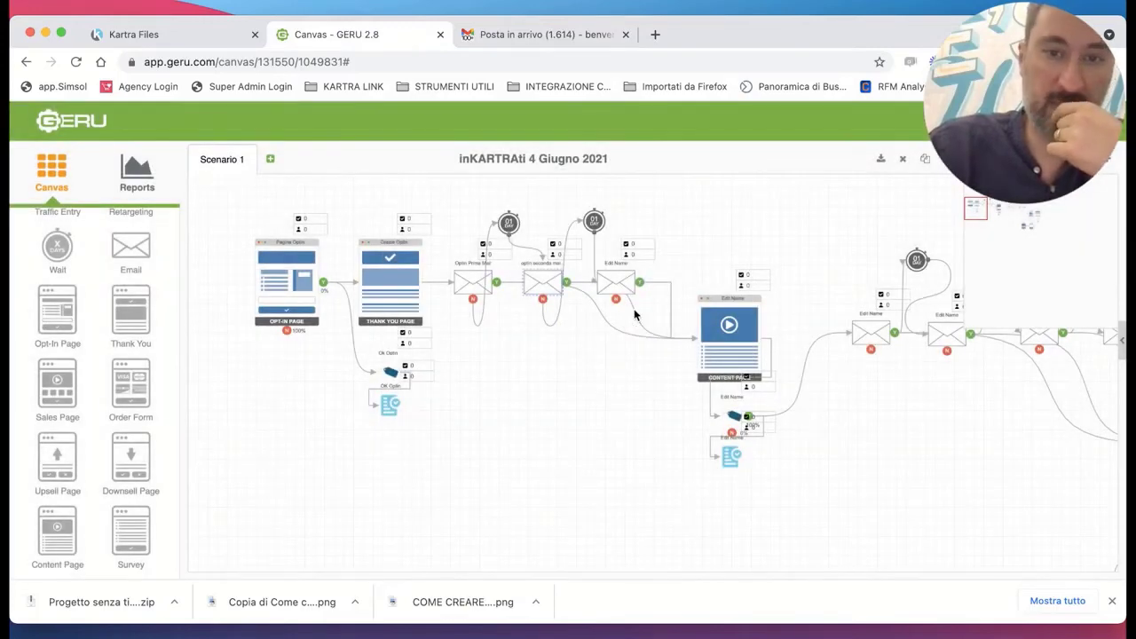
{"action": "scroll", "coordinate": [746, 344], "scroll_direction": "right", "scroll_amount": 3}
{"action": "scroll", "coordinate": [746, 343], "scroll_direction": "left", "scroll_amount": 3}
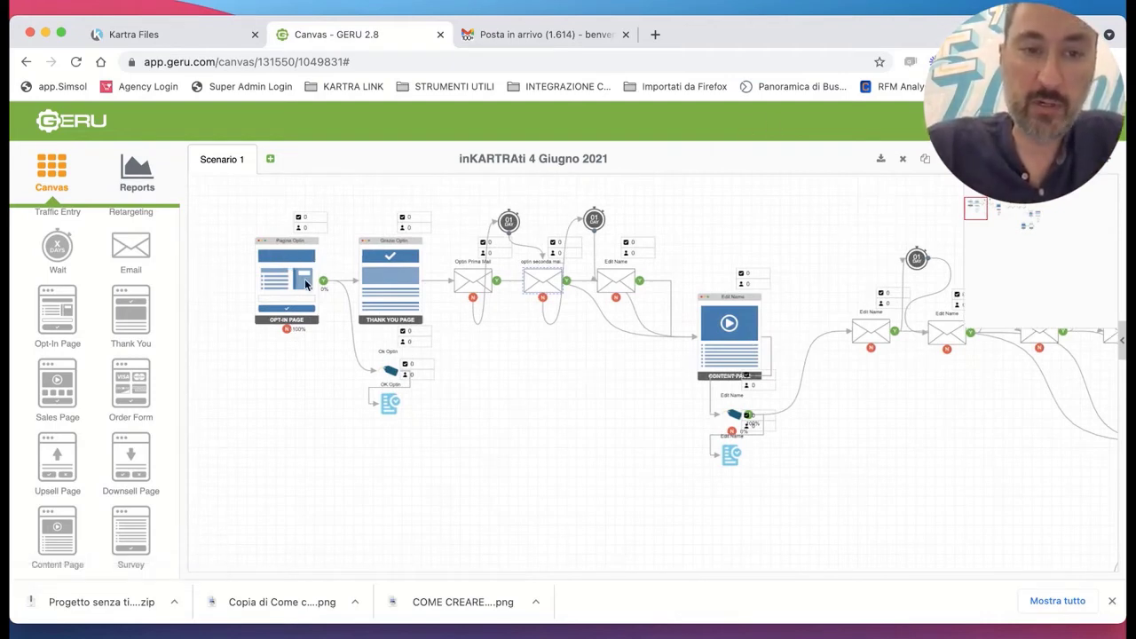
Drop a Notes element reading 'ogni Landing Page contiene un FOMR' and move it above the opt-in page.
{"action": "scroll", "coordinate": [157, 381], "scroll_direction": "down", "scroll_amount": 7}
{"action": "scroll", "coordinate": [156, 380], "scroll_direction": "down", "scroll_amount": 6}
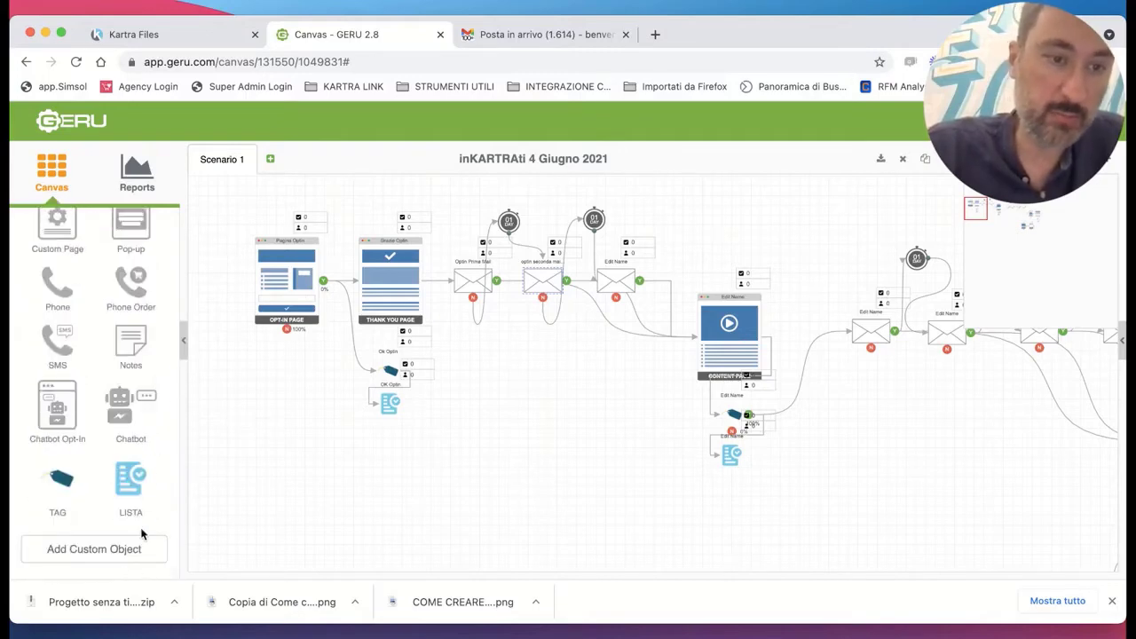
{"action": "left_click_drag", "start_coordinate": [134, 347], "coordinate": [301, 401]}
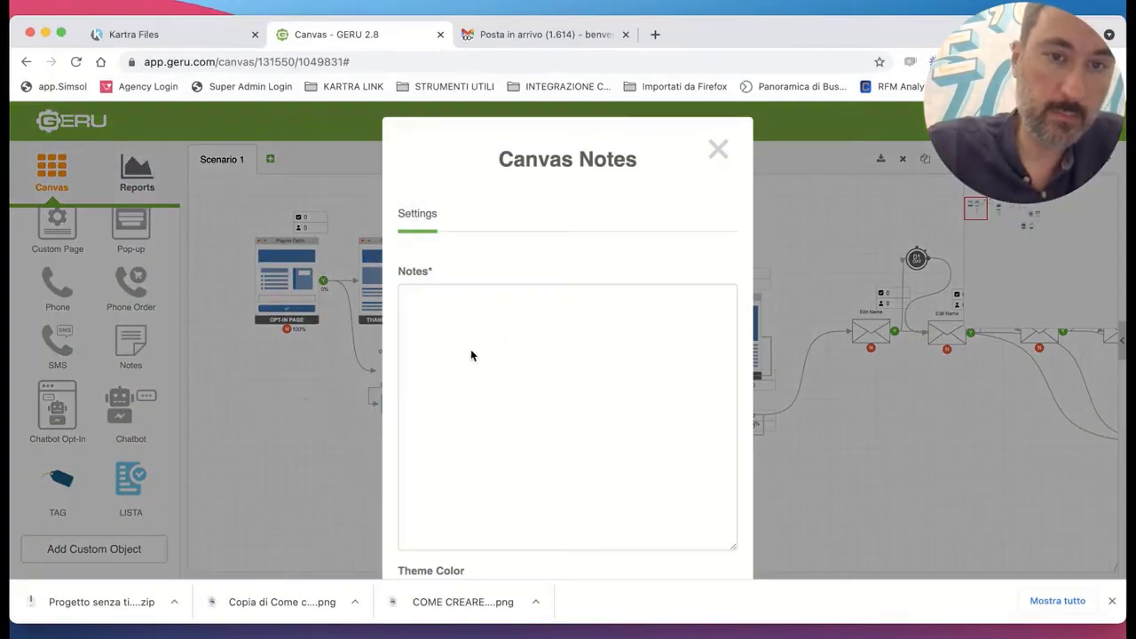
{"action": "left_click", "coordinate": [507, 346]}
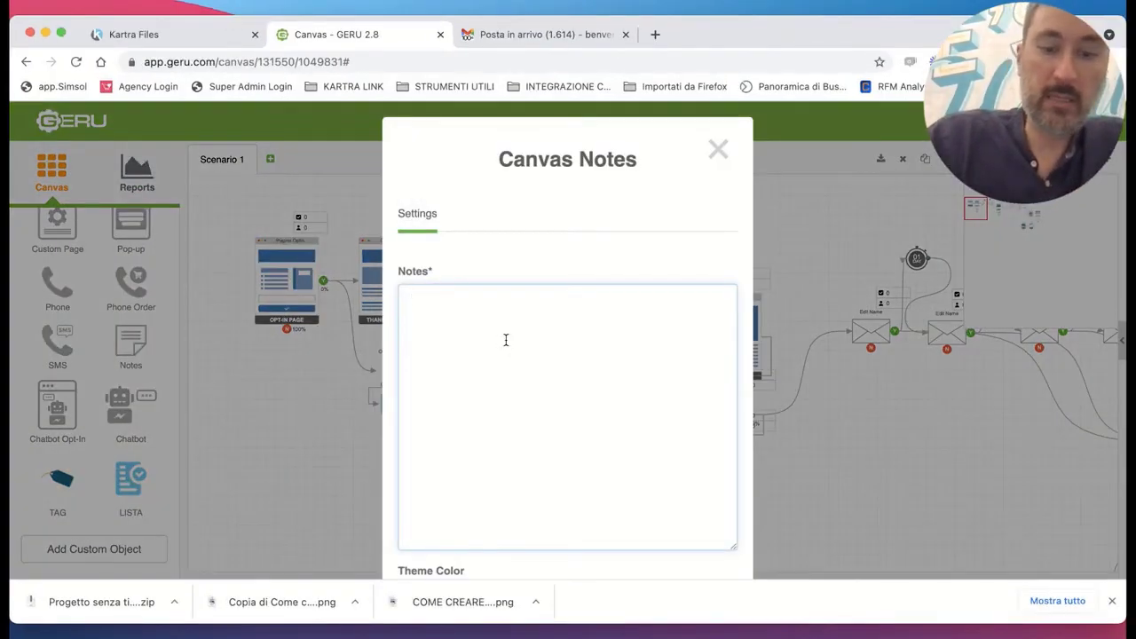
{"action": "type", "text": "ogni Landing"}
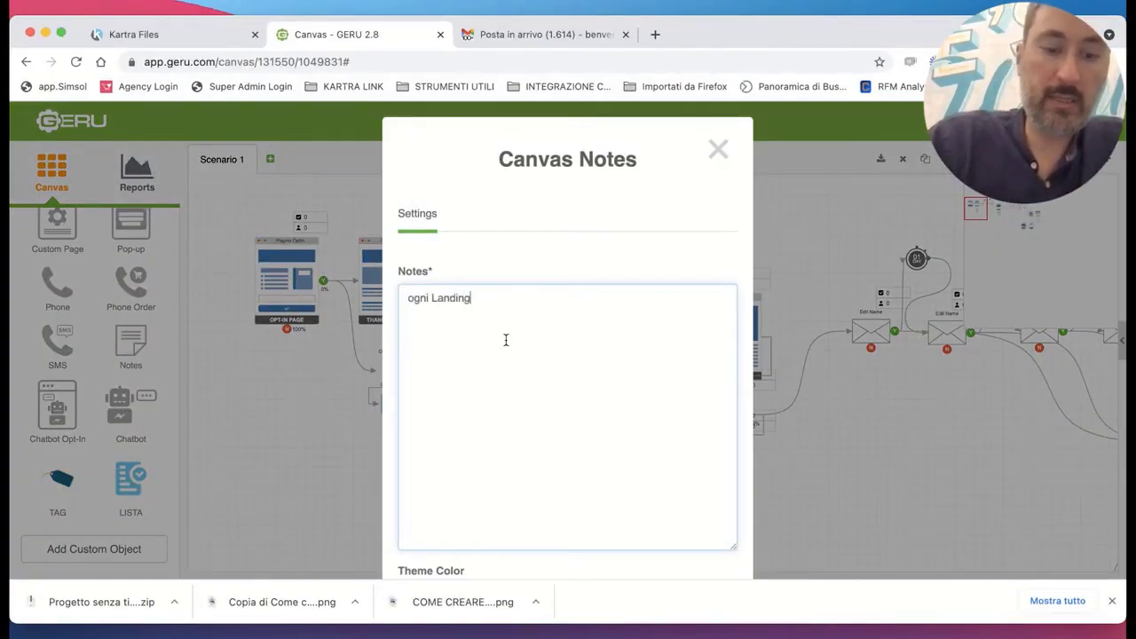
{"action": "type", "text": " Page contiene"}
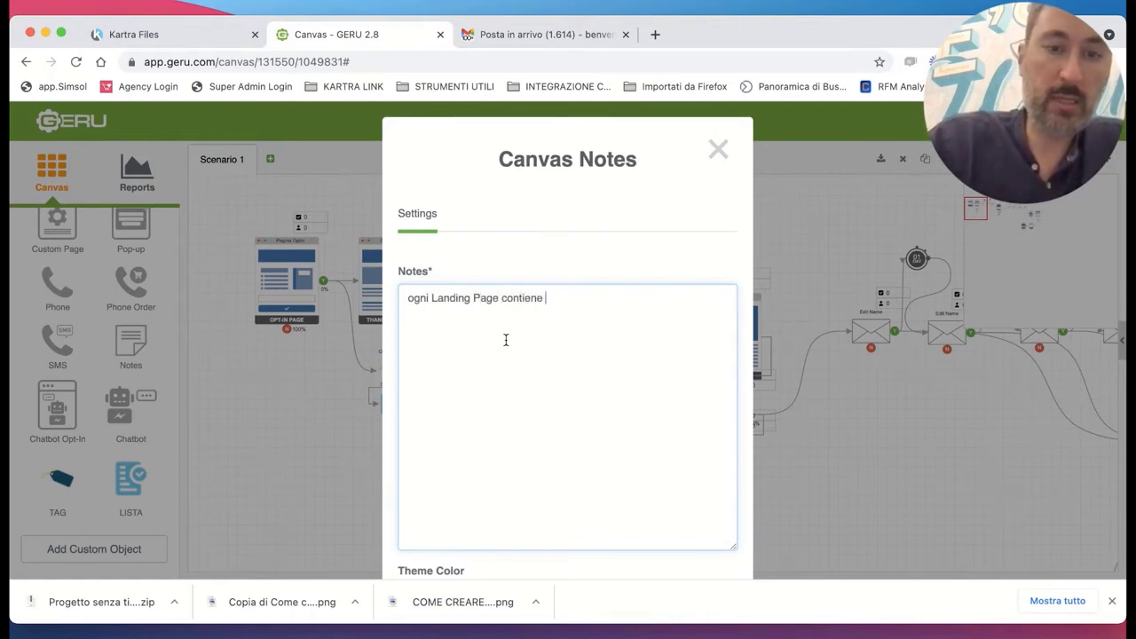
{"action": "type", "text": " un FOMR"}
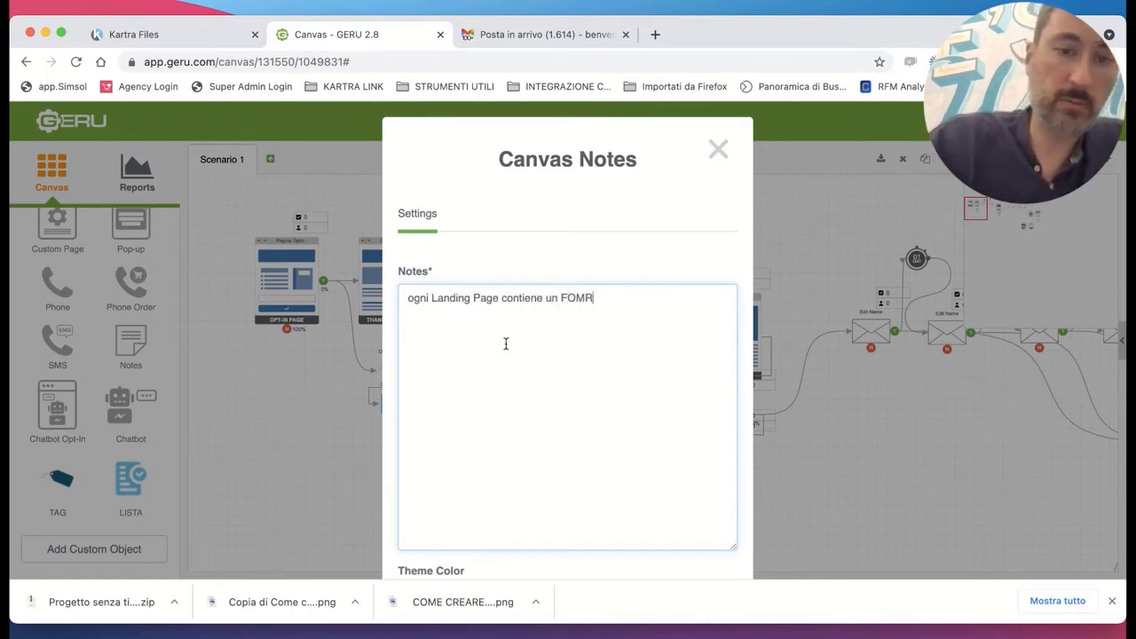
{"action": "scroll", "coordinate": [506, 341], "scroll_direction": "down", "scroll_amount": 3}
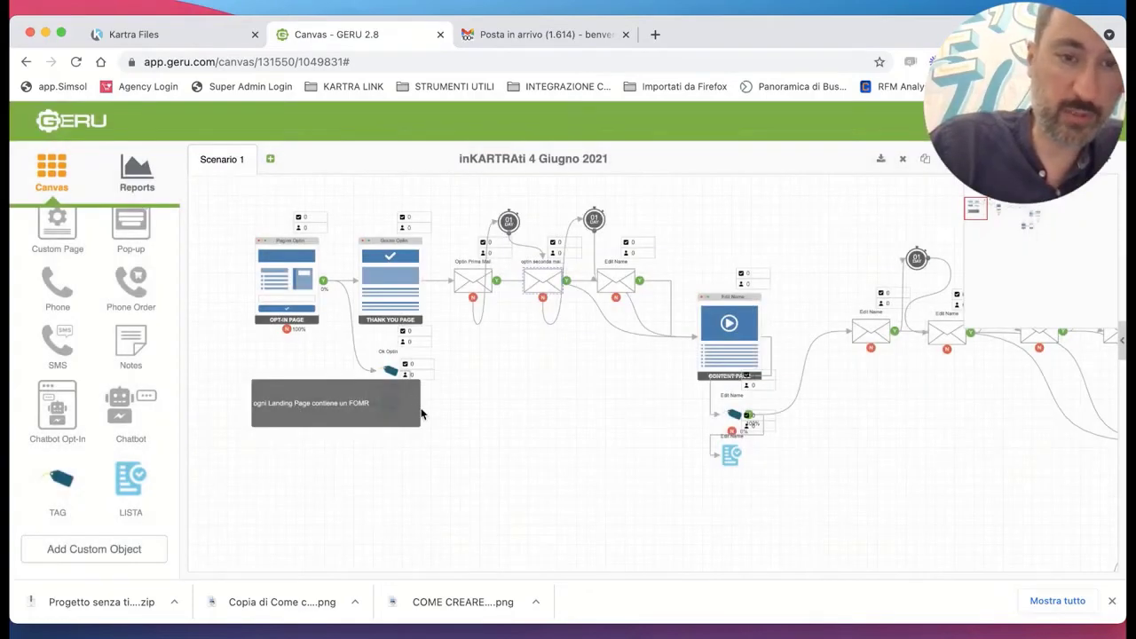
{"action": "left_click_drag", "start_coordinate": [425, 409], "coordinate": [304, 204]}
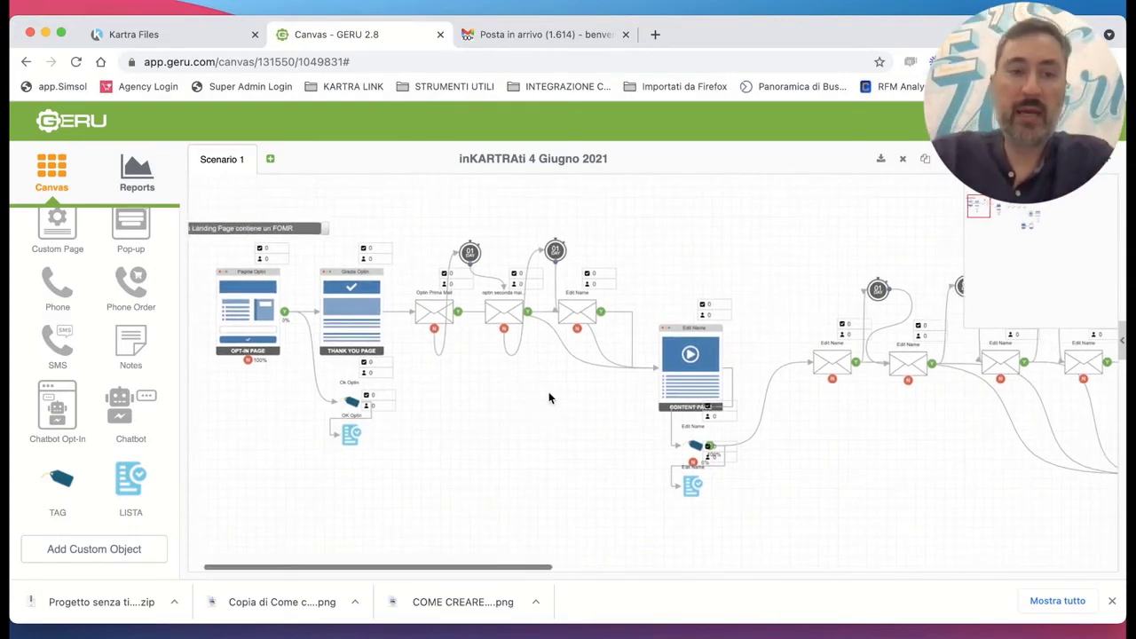
{"action": "double_click", "coordinate": [256, 304]}
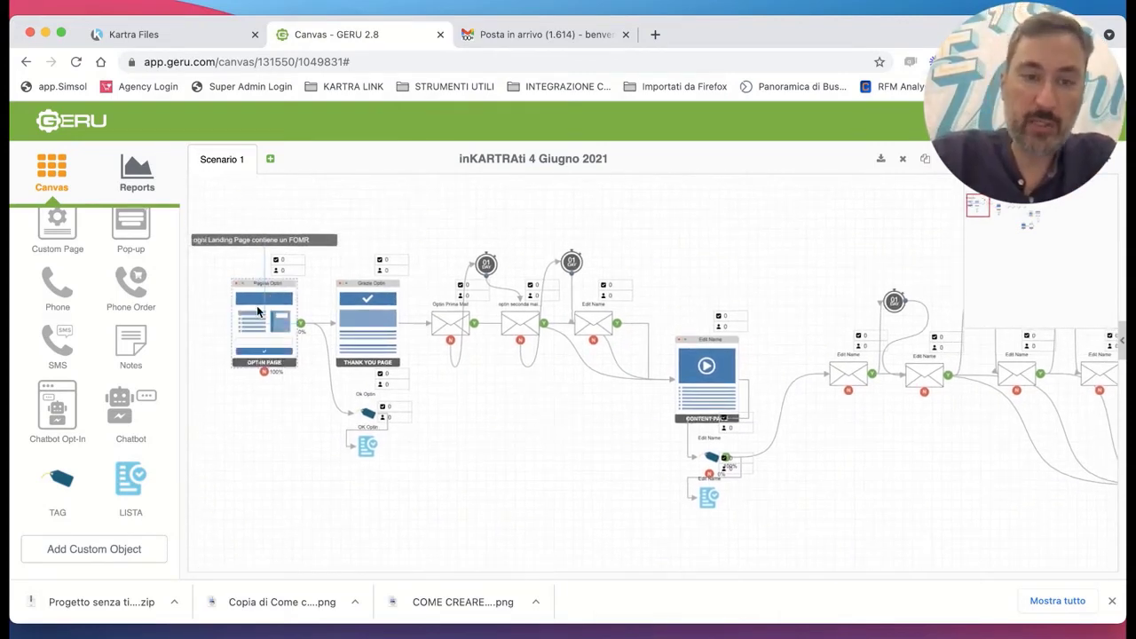
{"action": "left_click", "coordinate": [571, 445]}
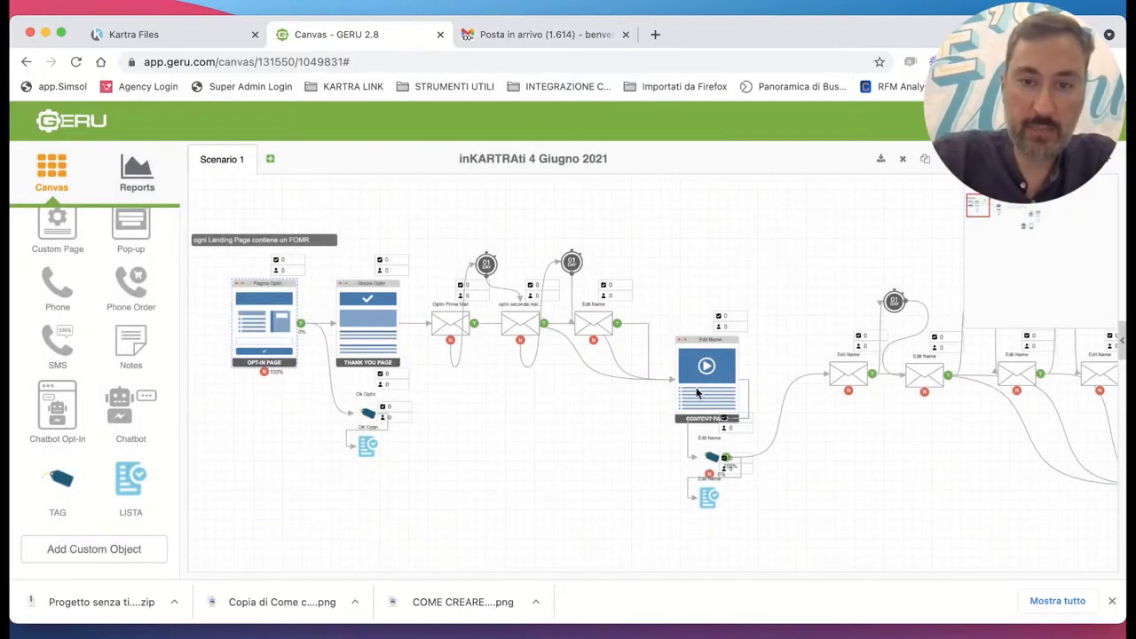
{"action": "scroll", "coordinate": [697, 395], "scroll_direction": "right", "scroll_amount": 8}
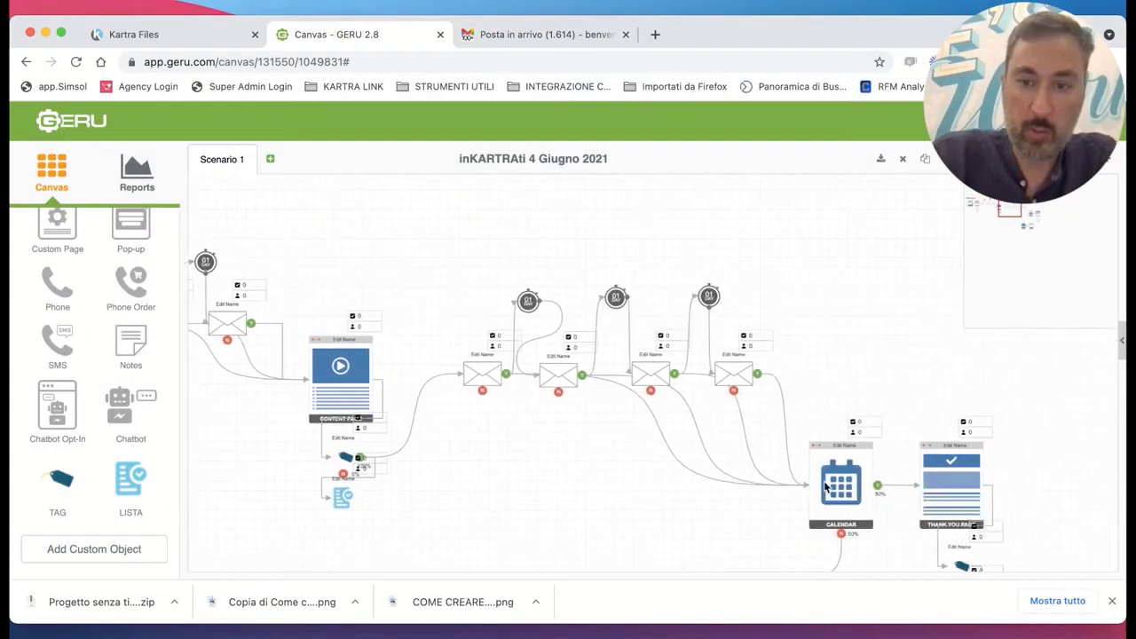
{"action": "scroll", "coordinate": [821, 484], "scroll_direction": "down", "scroll_amount": 5}
{"action": "scroll", "coordinate": [920, 417], "scroll_direction": "down", "scroll_amount": 5}
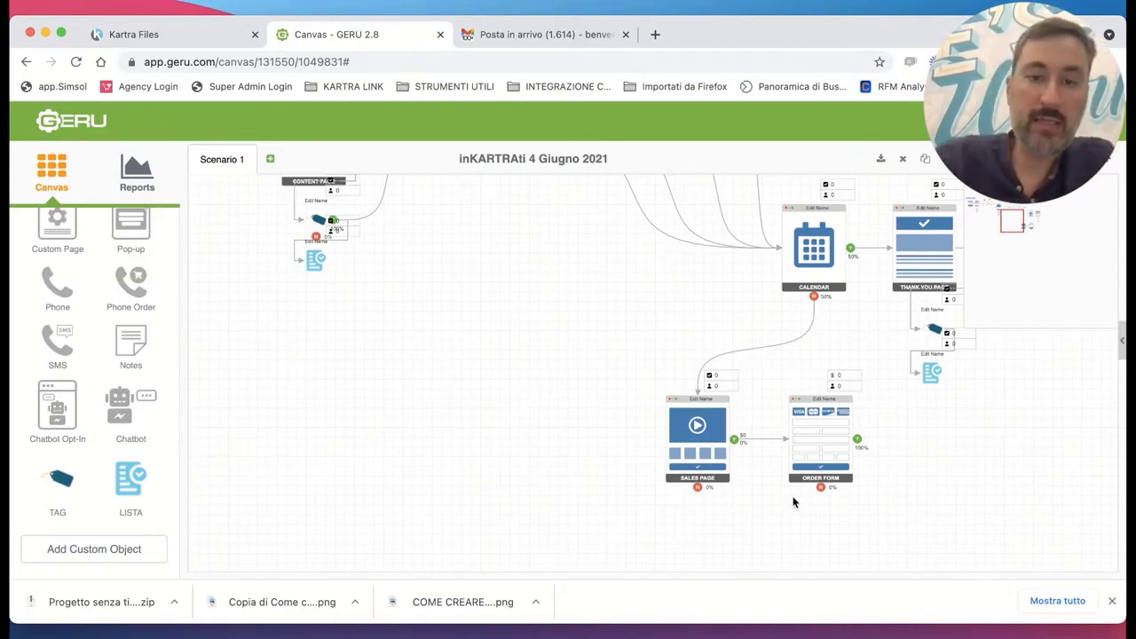
{"action": "scroll", "coordinate": [508, 457], "scroll_direction": "left", "scroll_amount": 5}
{"action": "scroll", "coordinate": [508, 457], "scroll_direction": "up", "scroll_amount": 6}
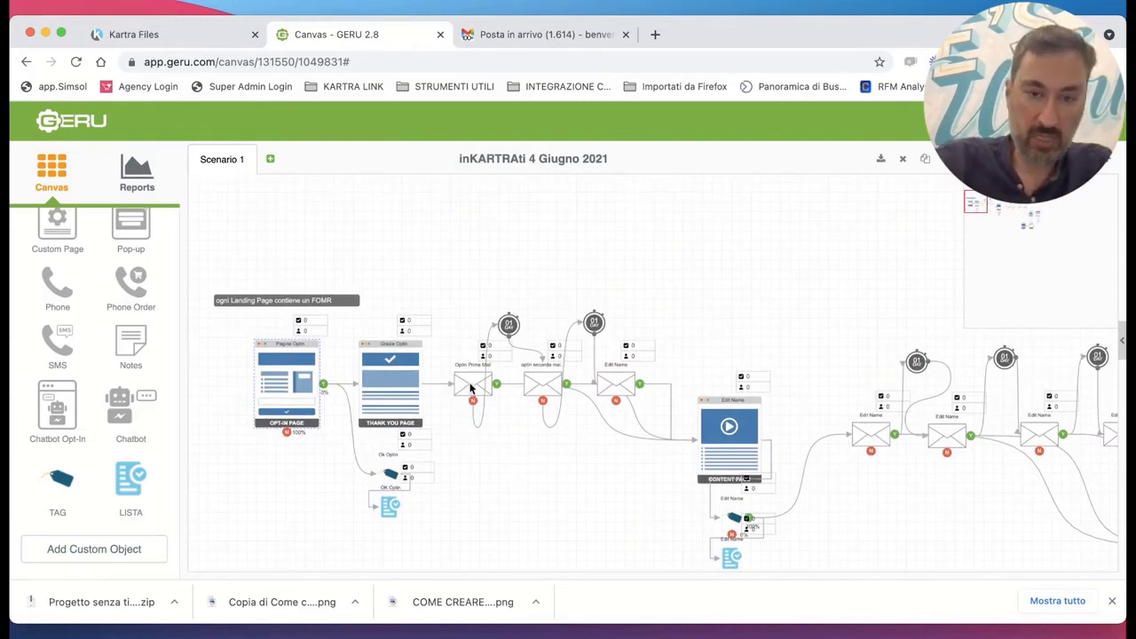
{"action": "scroll", "coordinate": [611, 385], "scroll_direction": "right", "scroll_amount": 3}
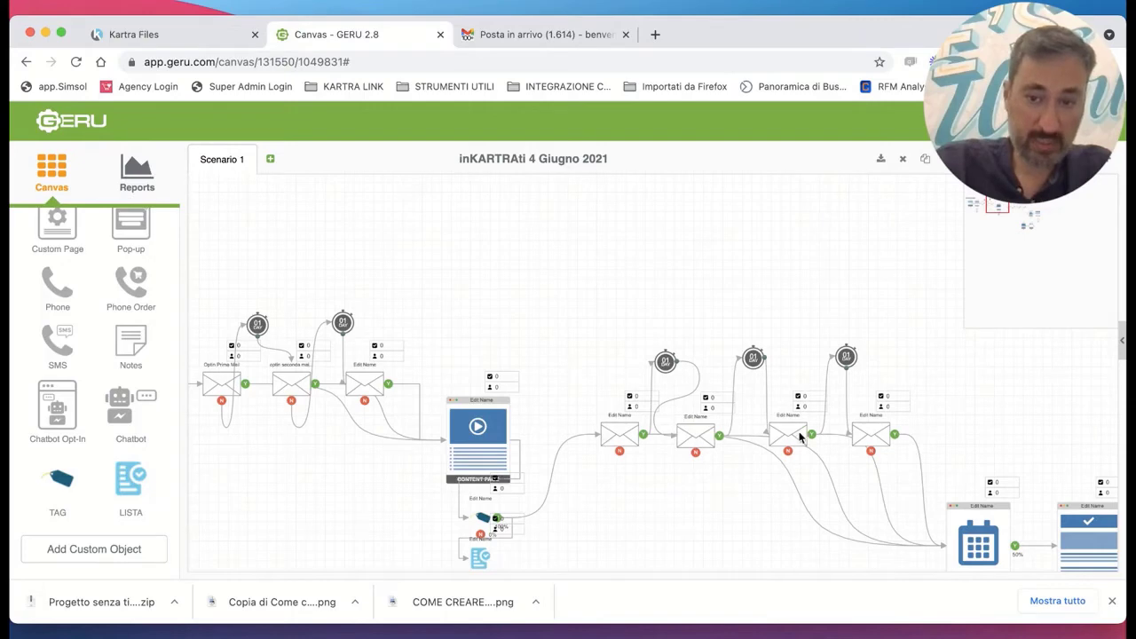
{"action": "scroll", "coordinate": [859, 436], "scroll_direction": "down", "scroll_amount": 3}
{"action": "scroll", "coordinate": [859, 436], "scroll_direction": "right", "scroll_amount": 4}
{"action": "scroll", "coordinate": [858, 437], "scroll_direction": "down", "scroll_amount": 3}
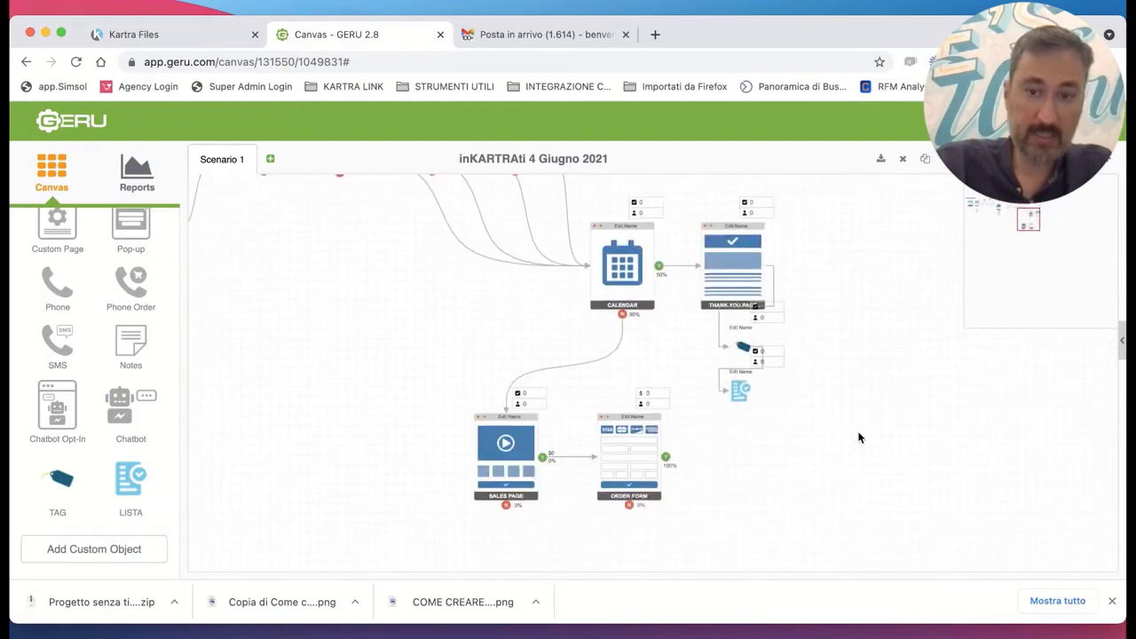
{"action": "scroll", "coordinate": [858, 437], "scroll_direction": "up", "scroll_amount": 2}
{"action": "scroll", "coordinate": [859, 437], "scroll_direction": "up", "scroll_amount": 1}
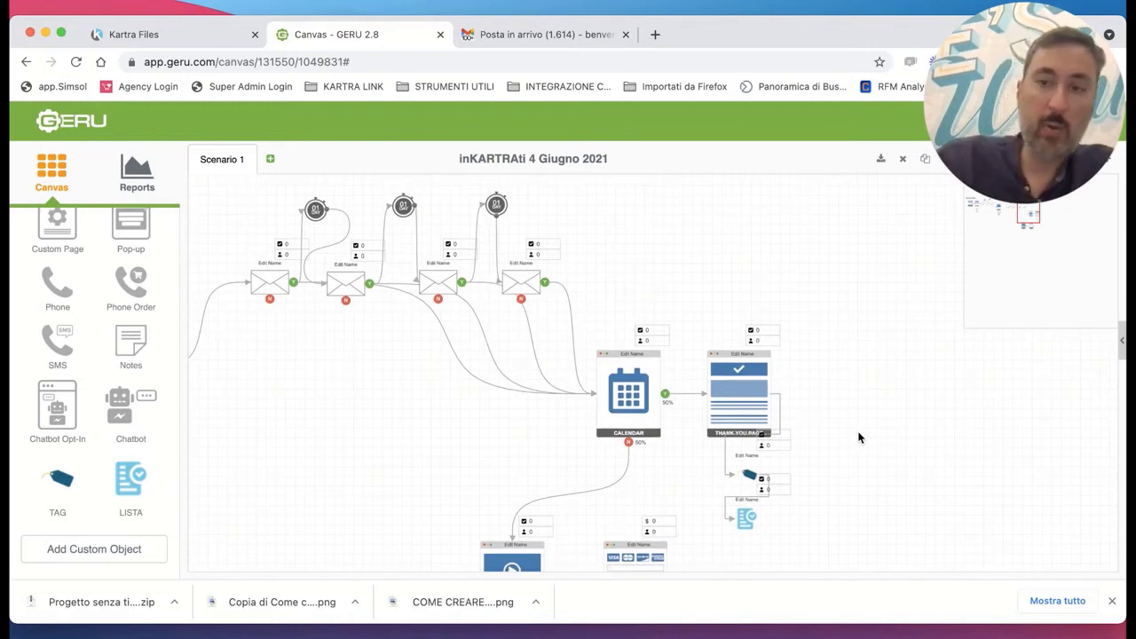
{"action": "scroll", "coordinate": [920, 477], "scroll_direction": "left", "scroll_amount": 4}
{"action": "scroll", "coordinate": [648, 439], "scroll_direction": "left", "scroll_amount": 1}
{"action": "scroll", "coordinate": [603, 373], "scroll_direction": "right", "scroll_amount": 1}
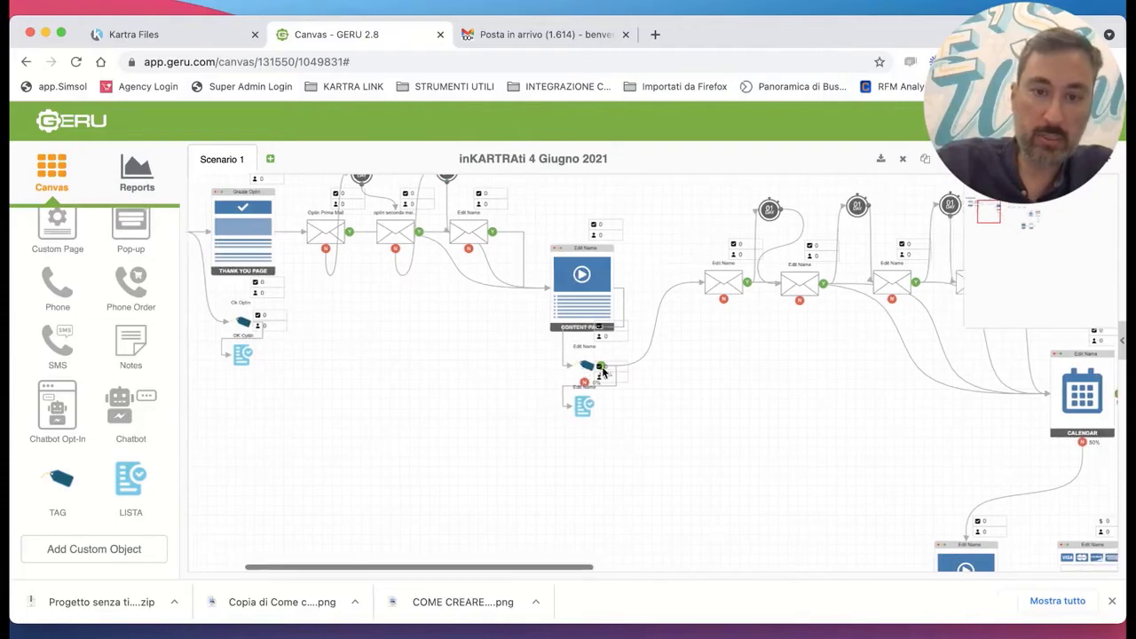
{"action": "scroll", "coordinate": [603, 371], "scroll_direction": "right", "scroll_amount": 3}
{"action": "scroll", "coordinate": [604, 373], "scroll_direction": "down", "scroll_amount": 1}
{"action": "scroll", "coordinate": [801, 421], "scroll_direction": "right", "scroll_amount": 1}
{"action": "scroll", "coordinate": [833, 411], "scroll_direction": "down", "scroll_amount": 2}
{"action": "scroll", "coordinate": [834, 410], "scroll_direction": "up", "scroll_amount": 5}
{"action": "scroll", "coordinate": [834, 411], "scroll_direction": "left", "scroll_amount": 3}
{"action": "scroll", "coordinate": [838, 412], "scroll_direction": "left", "scroll_amount": 2}
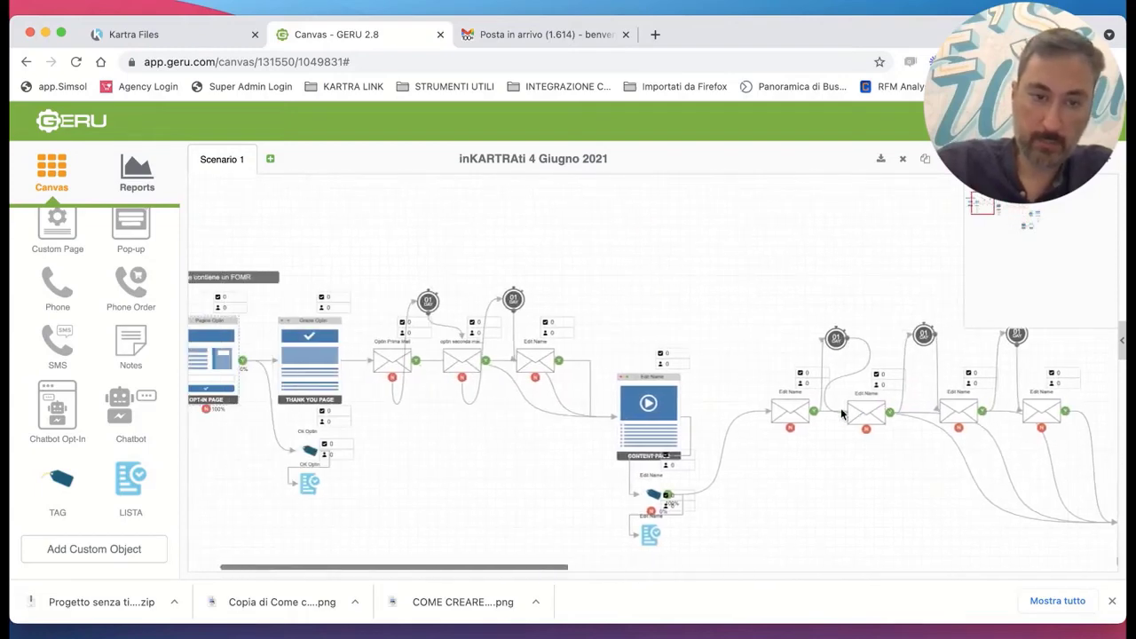
{"action": "scroll", "coordinate": [842, 413], "scroll_direction": "left", "scroll_amount": 1}
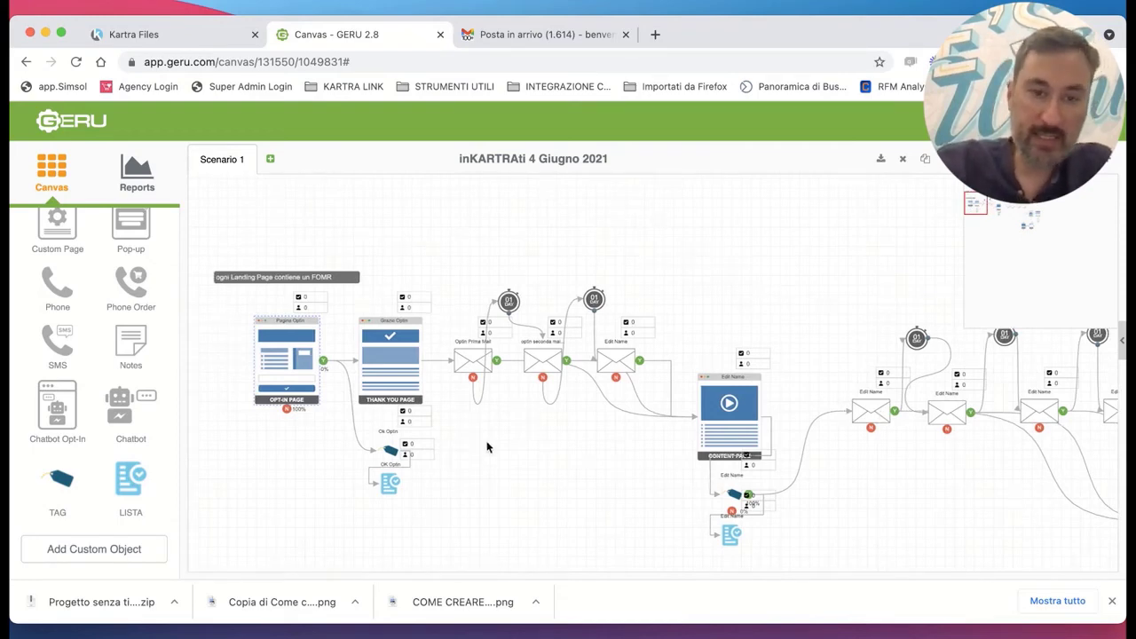
{"action": "scroll", "coordinate": [661, 502], "scroll_direction": "down", "scroll_amount": 1}
{"action": "scroll", "coordinate": [739, 486], "scroll_direction": "right", "scroll_amount": 6}
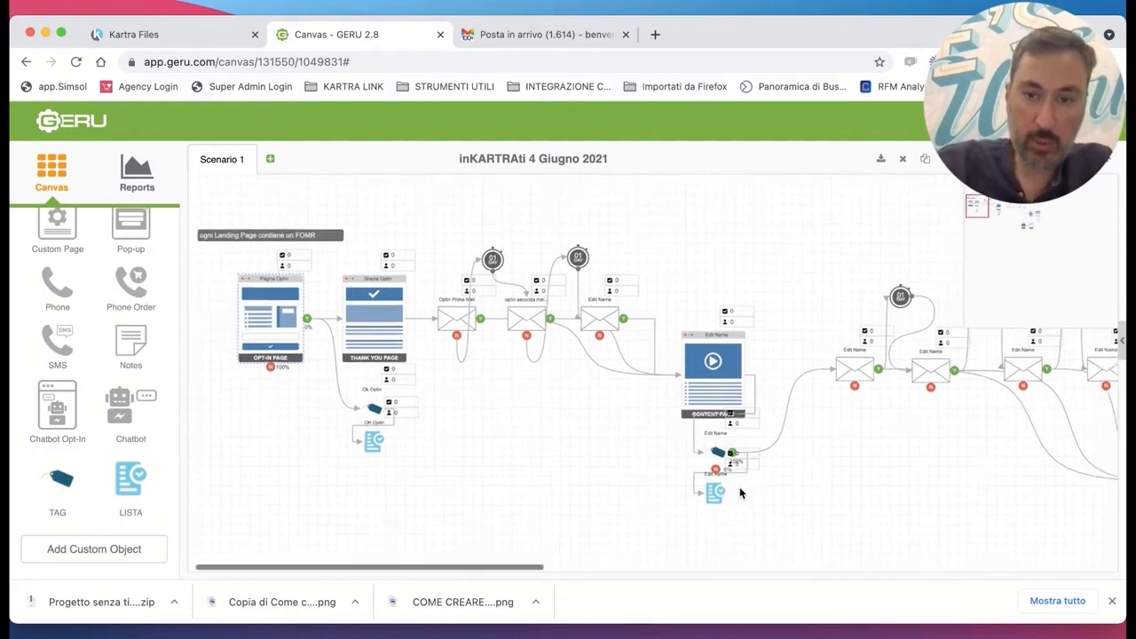
{"action": "scroll", "coordinate": [740, 486], "scroll_direction": "down", "scroll_amount": 3}
{"action": "scroll", "coordinate": [823, 480], "scroll_direction": "down", "scroll_amount": 2}
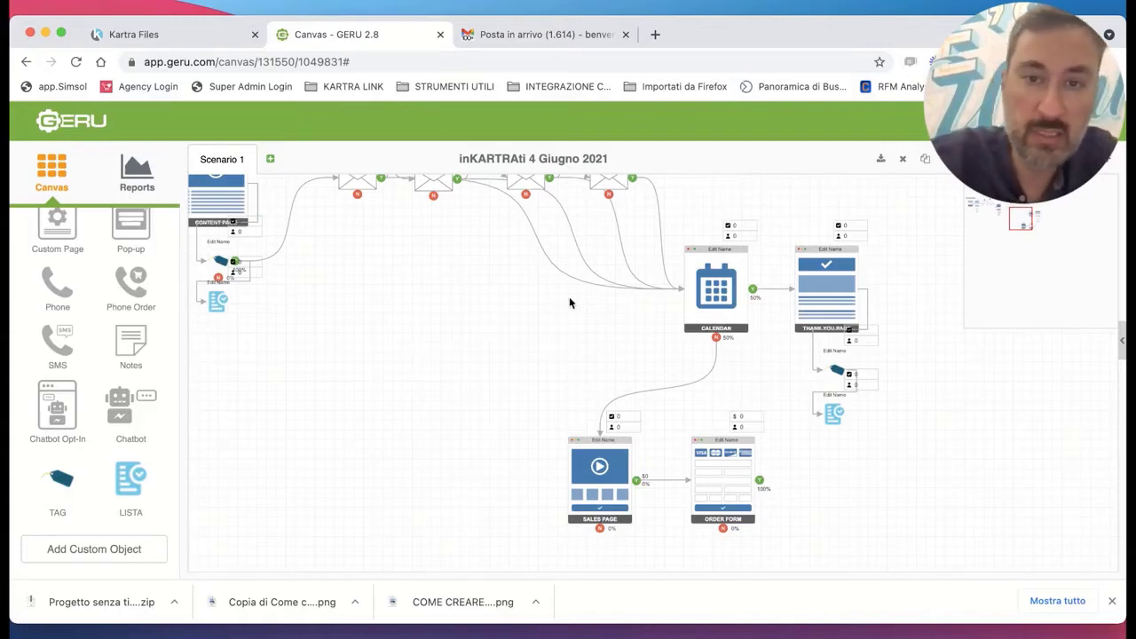
{"action": "scroll", "coordinate": [428, 362], "scroll_direction": "up", "scroll_amount": 5}
{"action": "scroll", "coordinate": [428, 362], "scroll_direction": "left", "scroll_amount": 10}
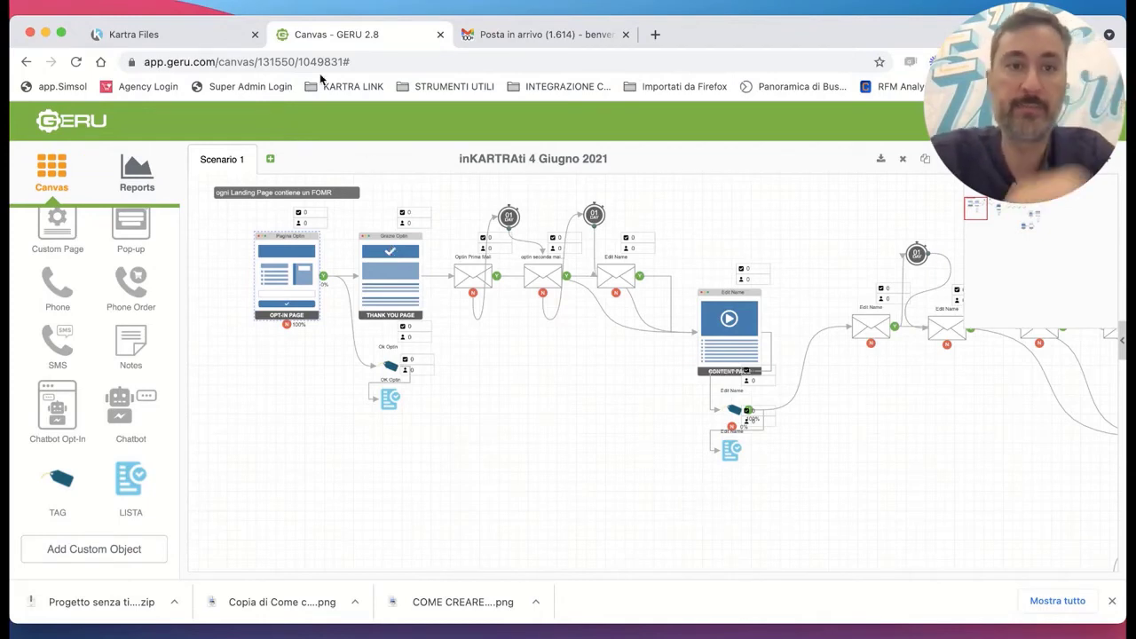
Go to Kartra's products and select the Assistenza Oraria Kartra product.
{"action": "left_click", "coordinate": [160, 39]}
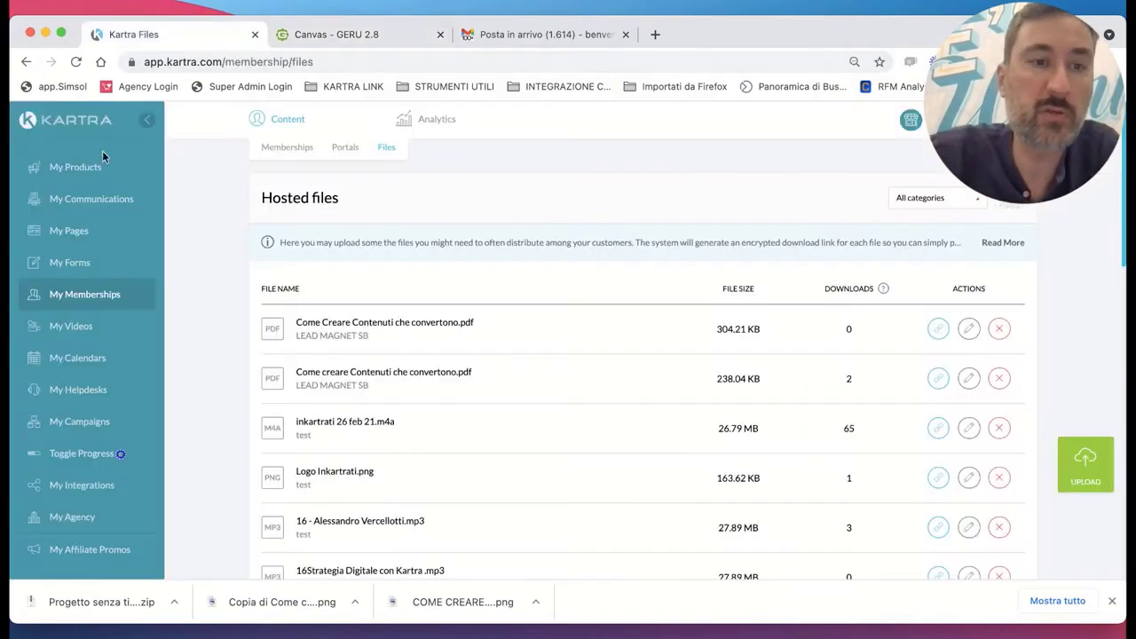
{"action": "left_click", "coordinate": [75, 129]}
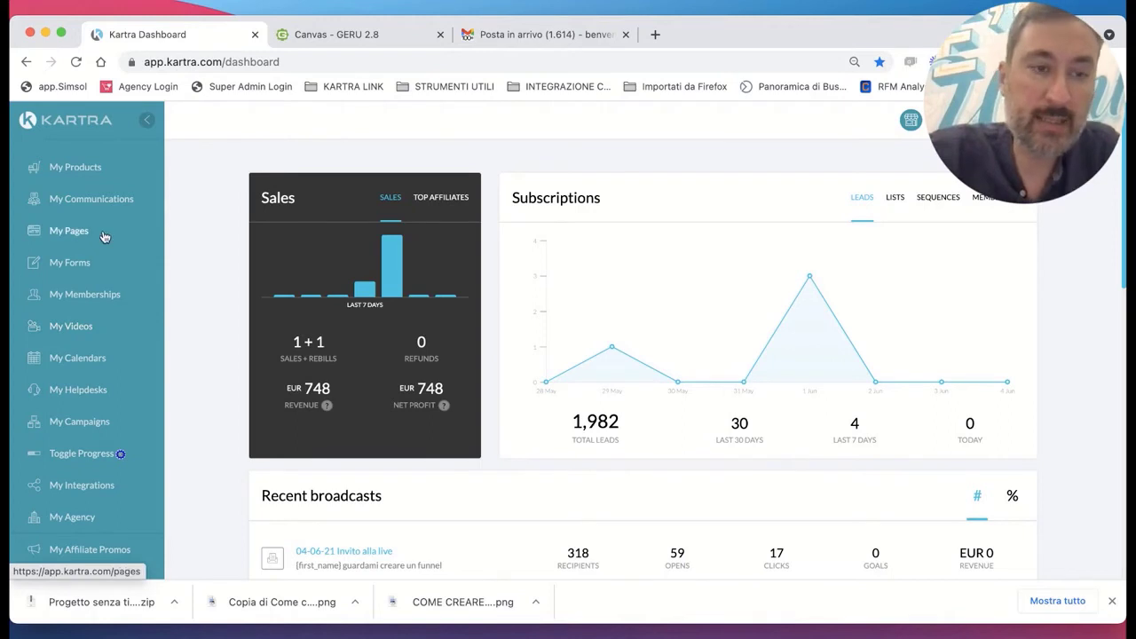
{"action": "left_click", "coordinate": [85, 176]}
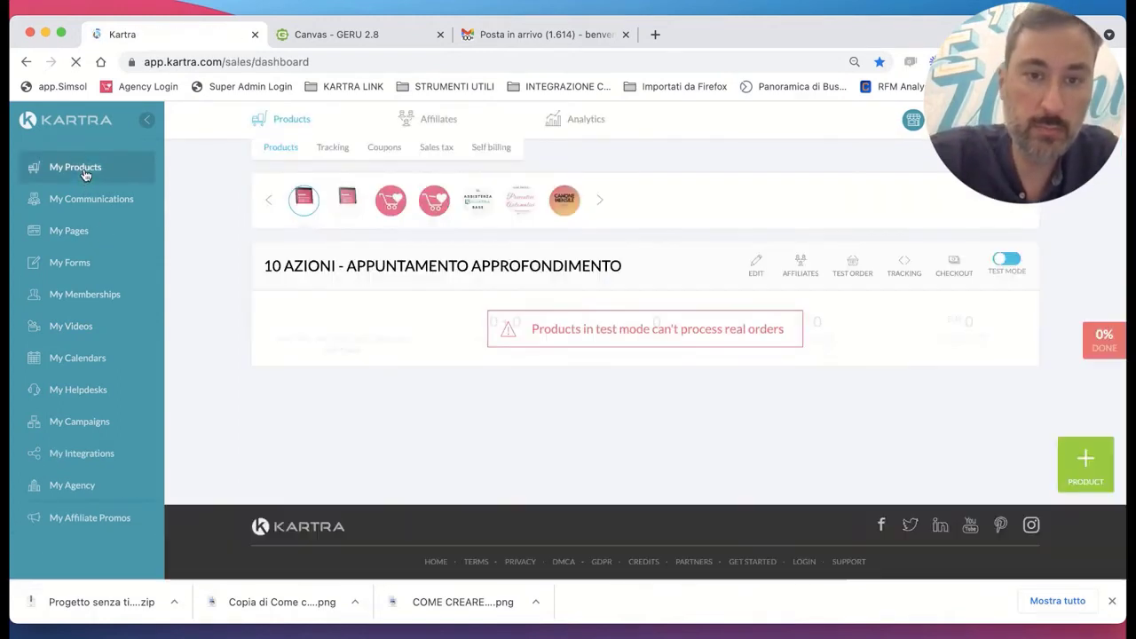
{"action": "left_click", "coordinate": [907, 201]}
{"action": "scroll", "coordinate": [838, 312], "scroll_direction": "down", "scroll_amount": 3}
{"action": "left_click", "coordinate": [843, 280]}
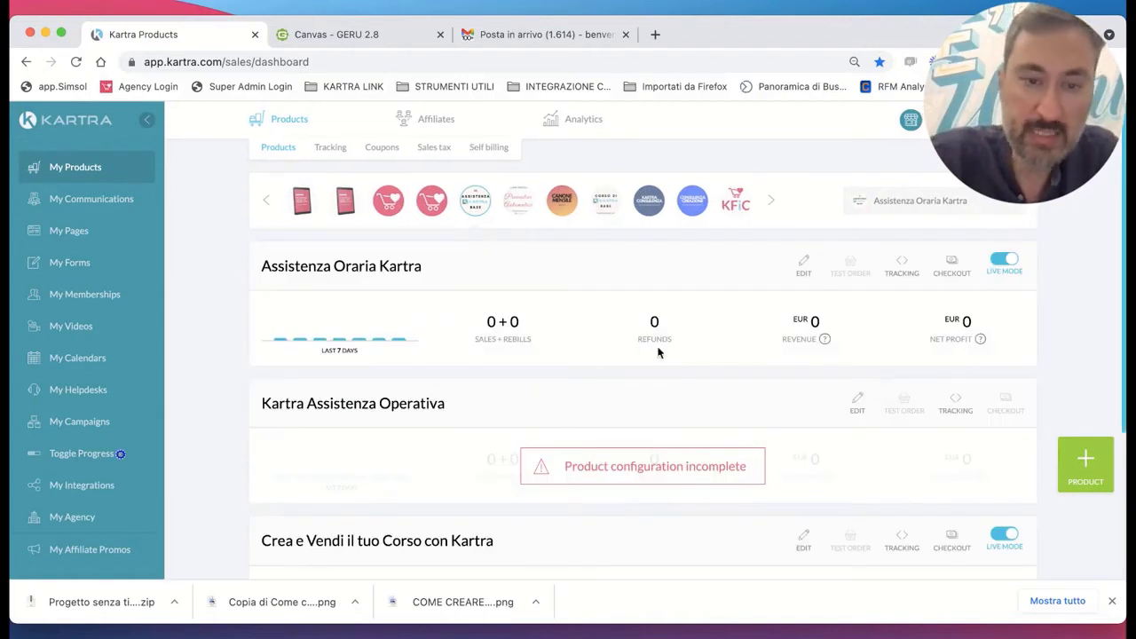
{"action": "scroll", "coordinate": [256, 360], "scroll_direction": "down", "scroll_amount": 3}
{"action": "scroll", "coordinate": [256, 361], "scroll_direction": "up", "scroll_amount": 3}
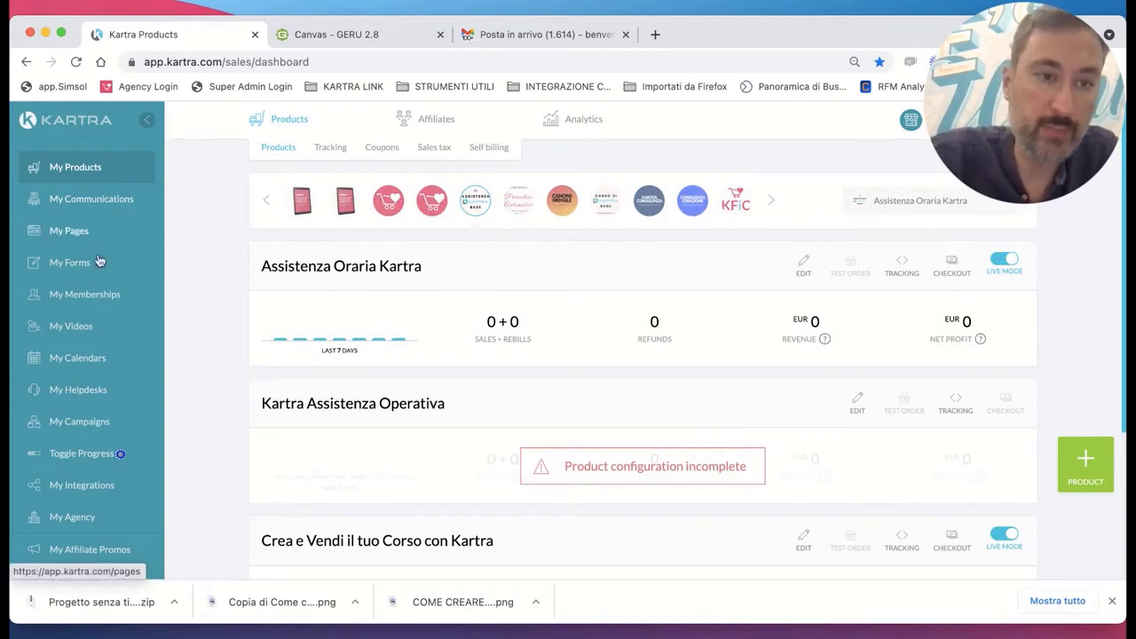
Copy the direct link of the 'Come creare Contenuti che convertono' PDF from Memberships hosted files.
{"action": "left_click", "coordinate": [111, 300]}
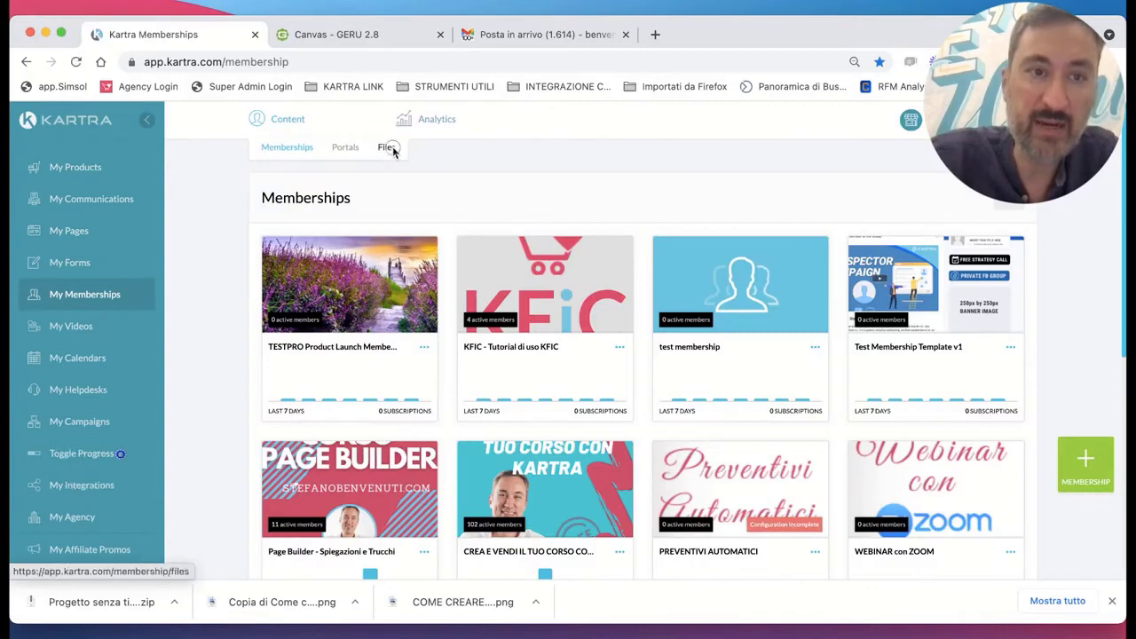
{"action": "left_click", "coordinate": [390, 148]}
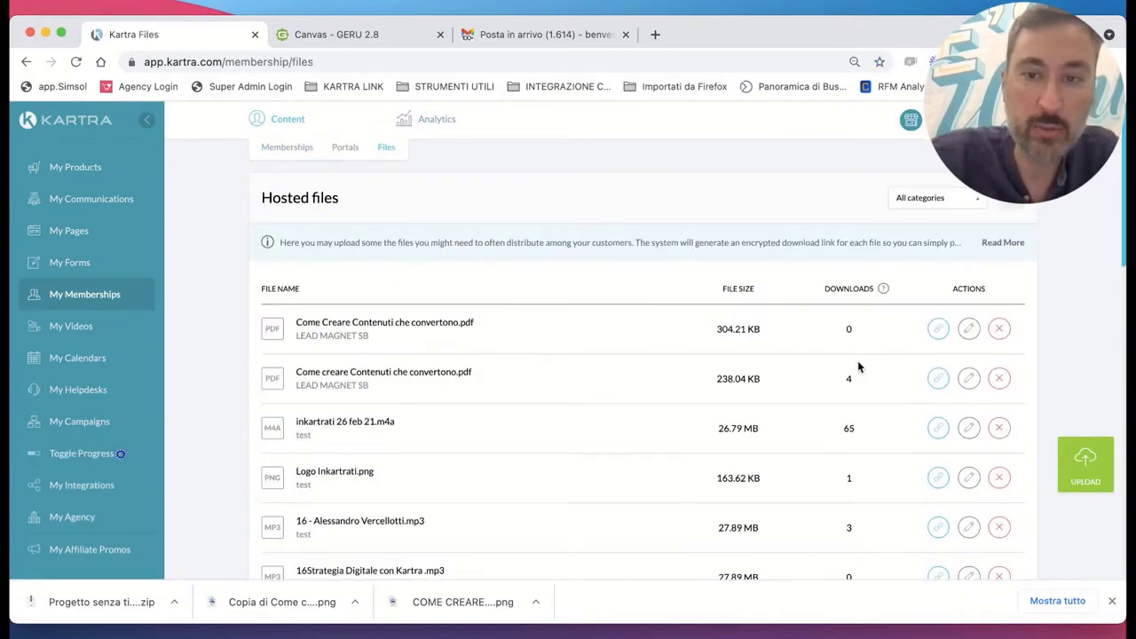
{"action": "left_click", "coordinate": [936, 330]}
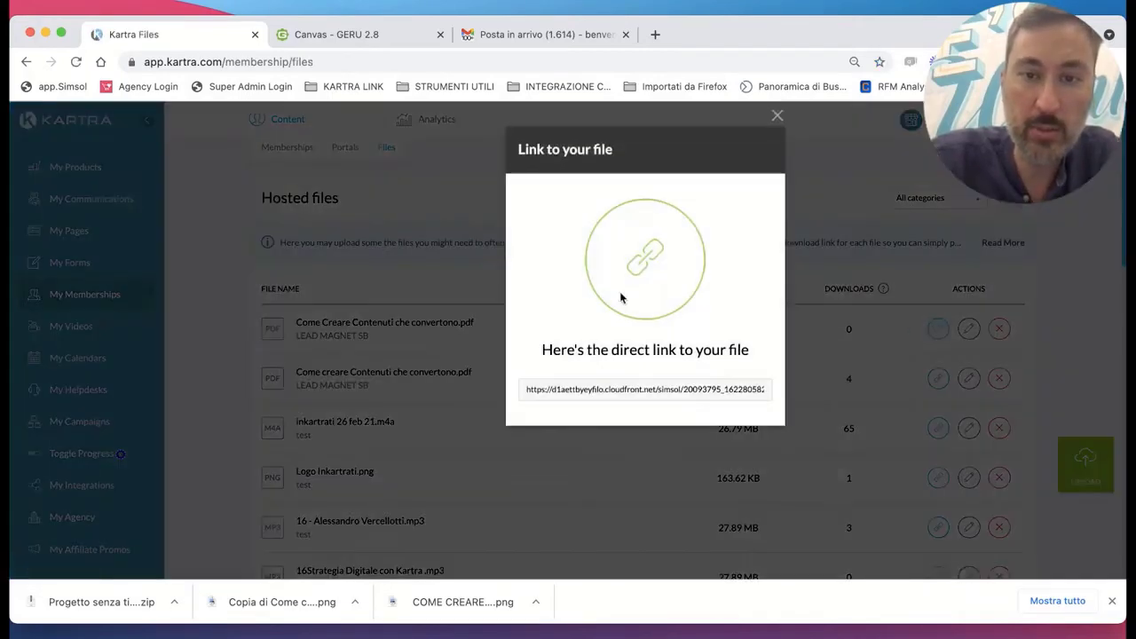
{"action": "left_click", "coordinate": [600, 390]}
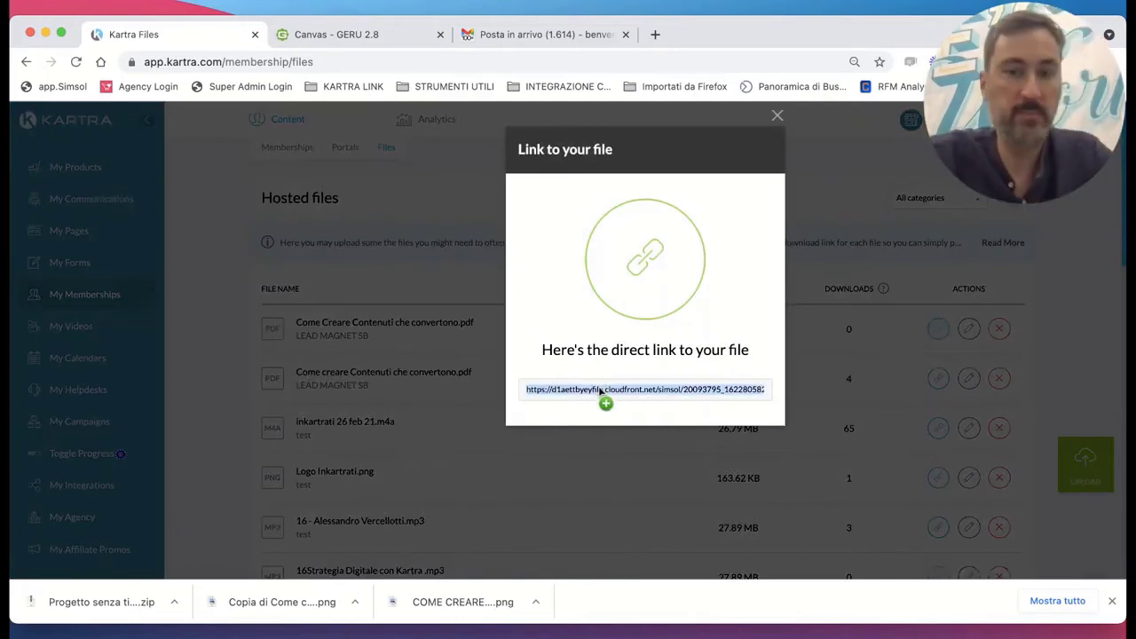
{"action": "left_click_drag", "start_coordinate": [600, 390], "coordinate": [768, 45]}
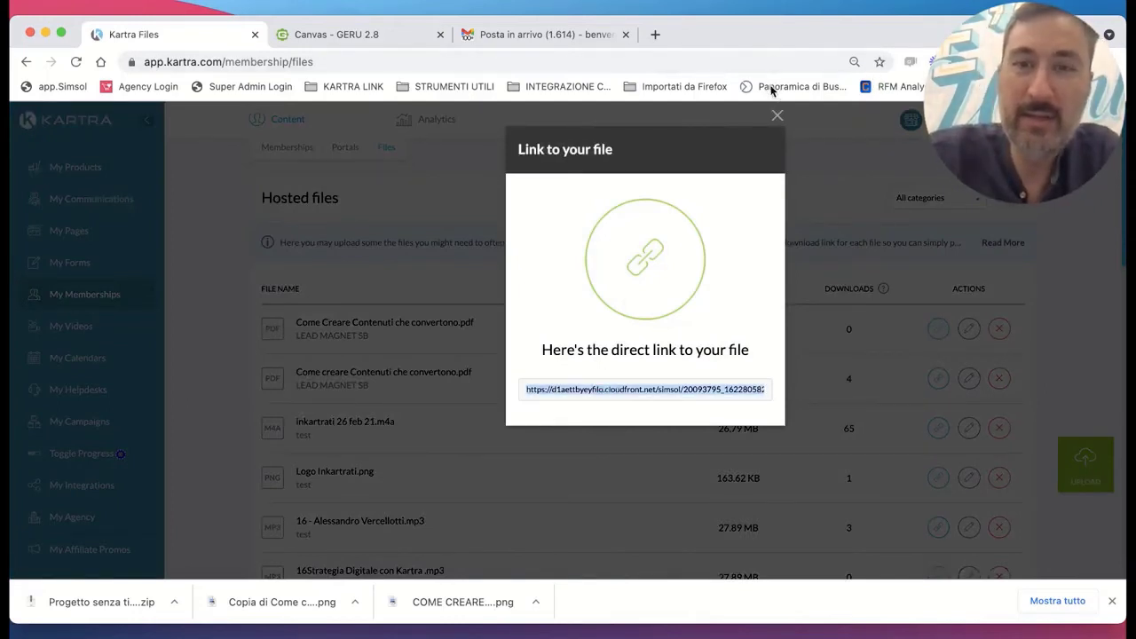
{"action": "left_click", "coordinate": [655, 34]}
Load the PDF from its pasted link, scroll through all 8 pages, then close it.
{"action": "key", "text": "super+v"}
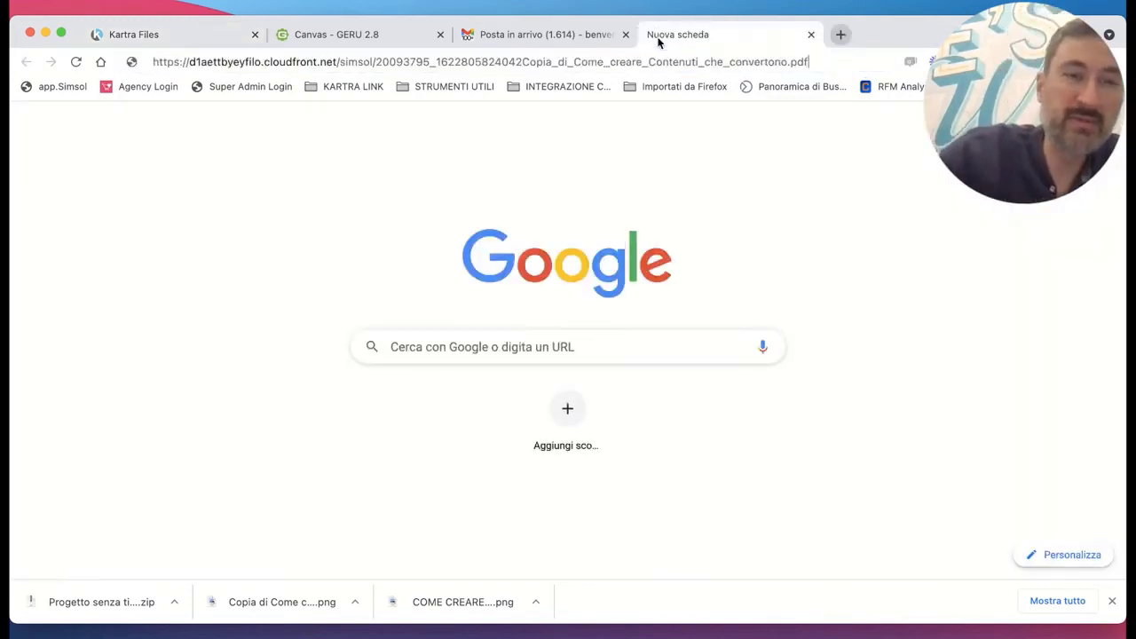
{"action": "key", "text": "Return"}
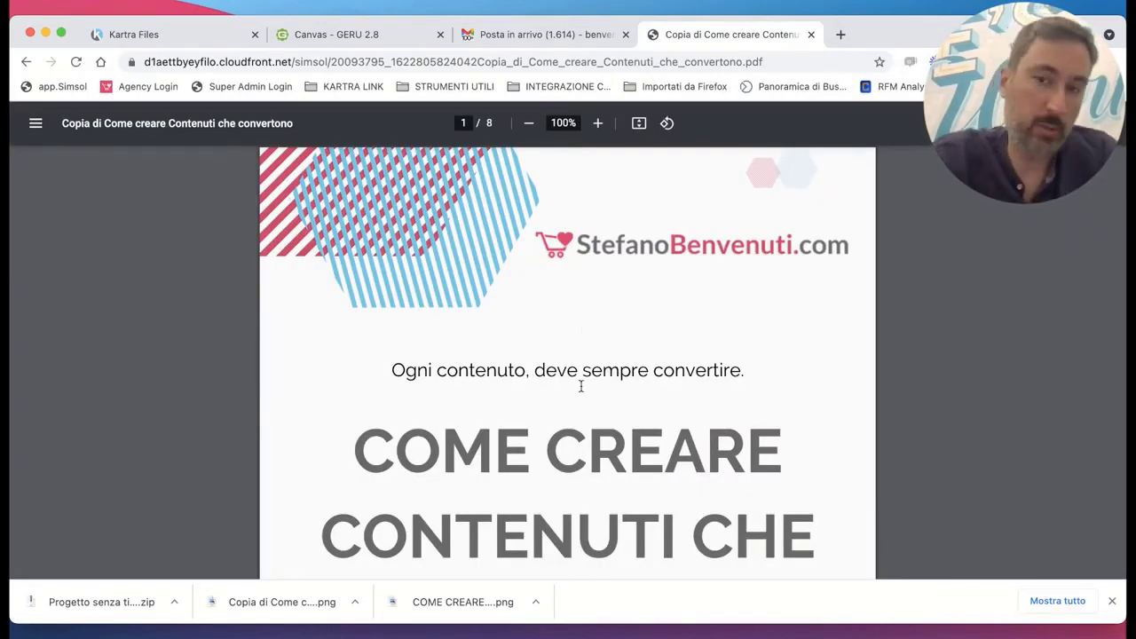
{"action": "scroll", "coordinate": [581, 386], "scroll_direction": "down", "scroll_amount": 7}
{"action": "scroll", "coordinate": [581, 386], "scroll_direction": "down", "scroll_amount": 8}
{"action": "scroll", "coordinate": [582, 386], "scroll_direction": "up", "scroll_amount": 14}
{"action": "scroll", "coordinate": [581, 386], "scroll_direction": "down", "scroll_amount": 4}
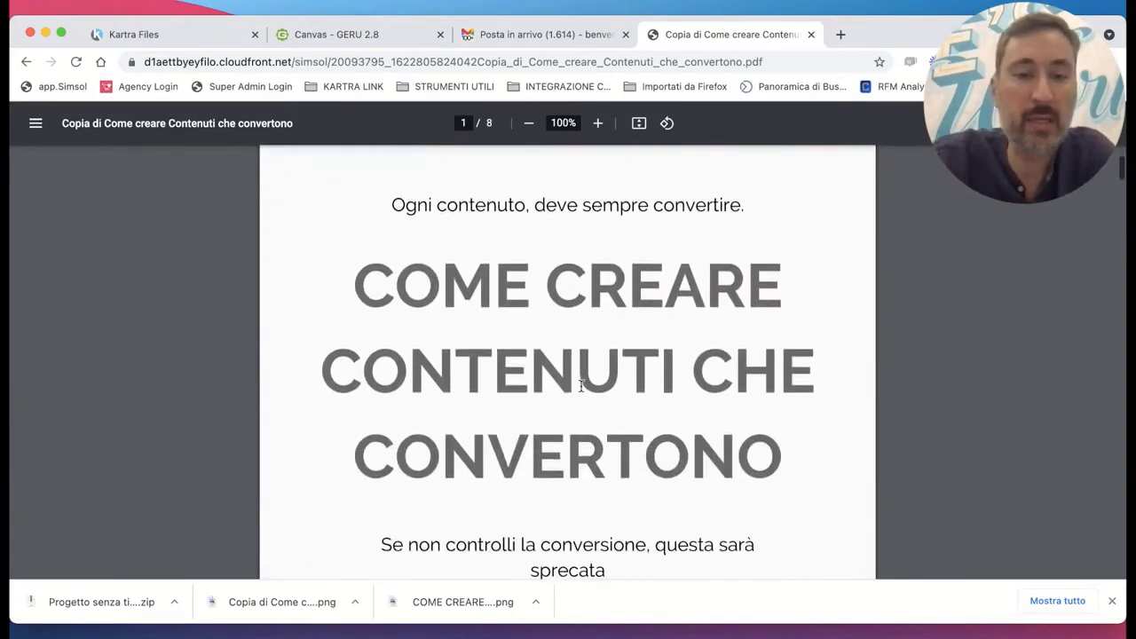
{"action": "scroll", "coordinate": [581, 386], "scroll_direction": "down", "scroll_amount": 3}
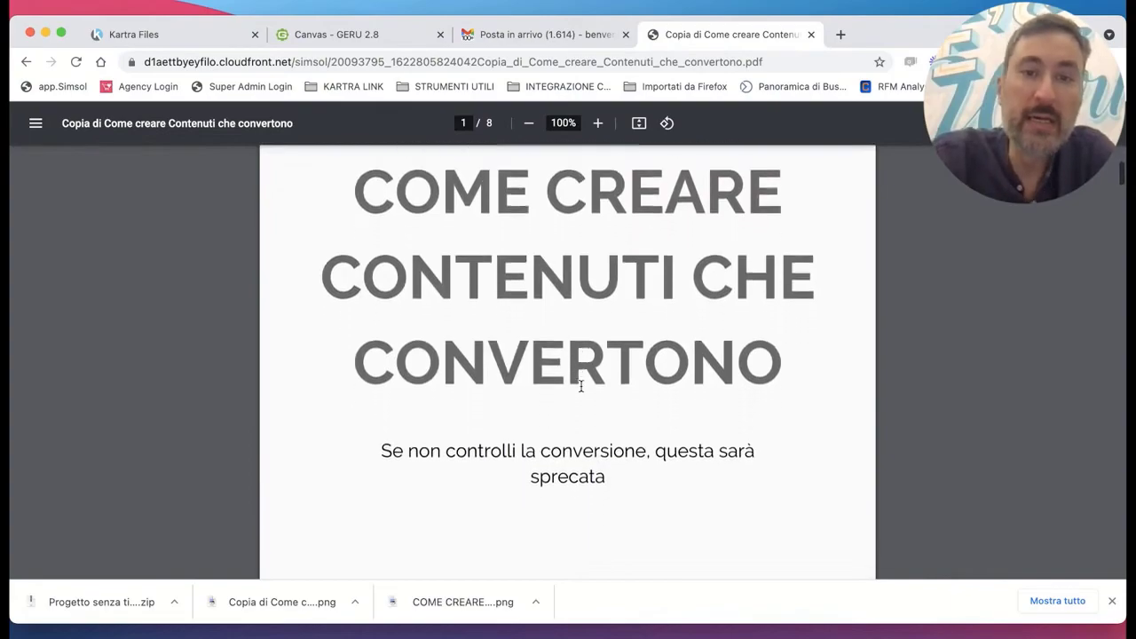
{"action": "scroll", "coordinate": [581, 386], "scroll_direction": "down", "scroll_amount": 11}
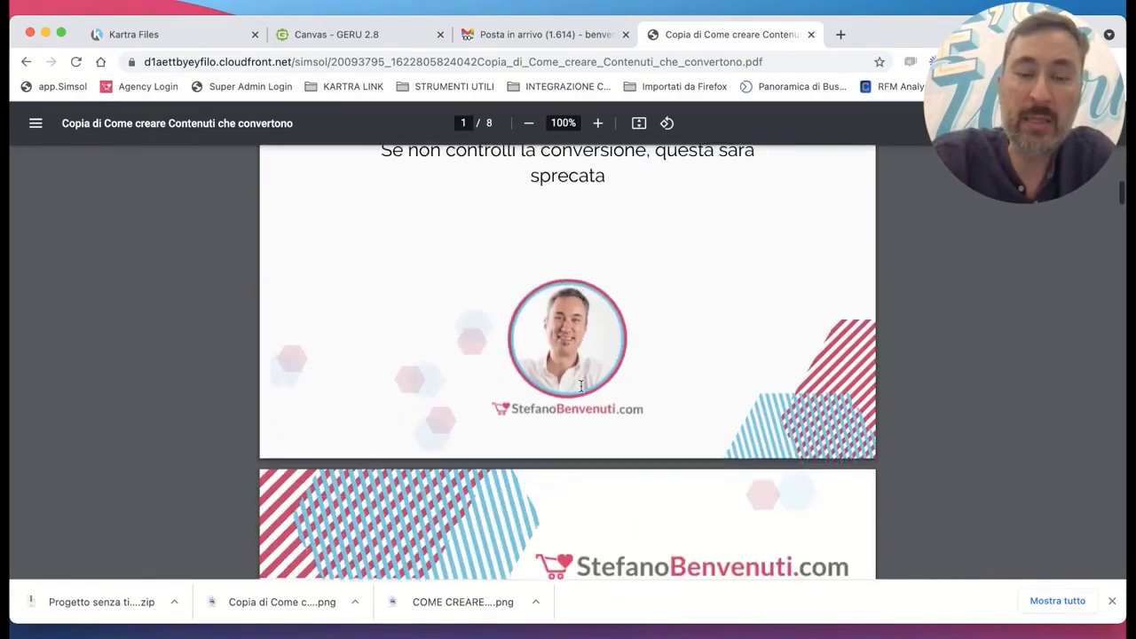
{"action": "scroll", "coordinate": [582, 386], "scroll_direction": "down", "scroll_amount": 20}
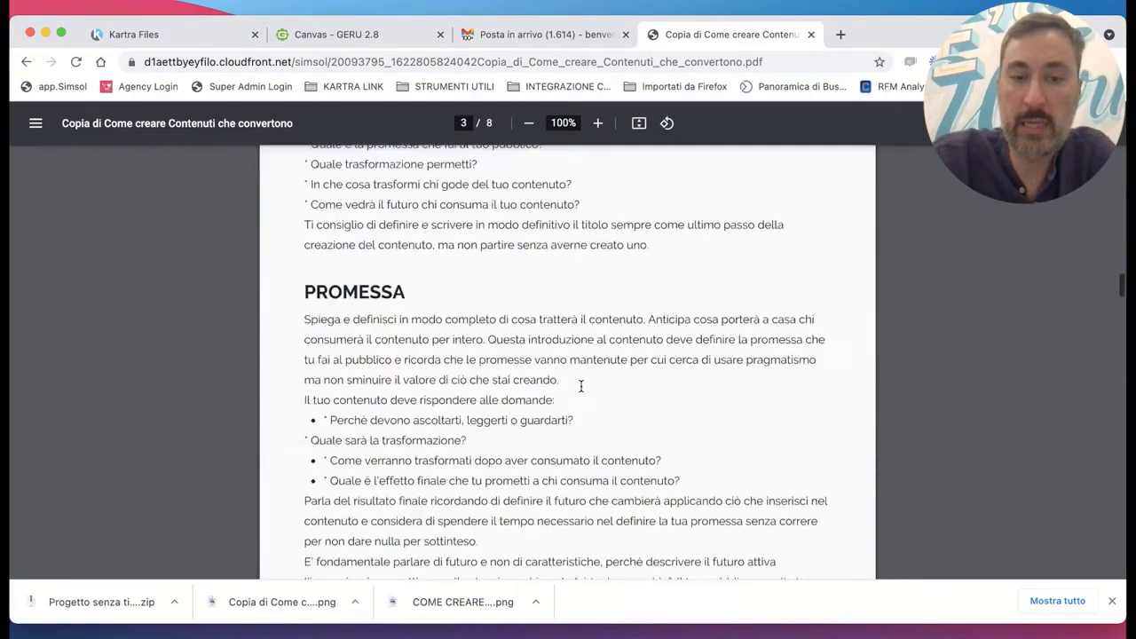
{"action": "scroll", "coordinate": [582, 386], "scroll_direction": "down", "scroll_amount": 20}
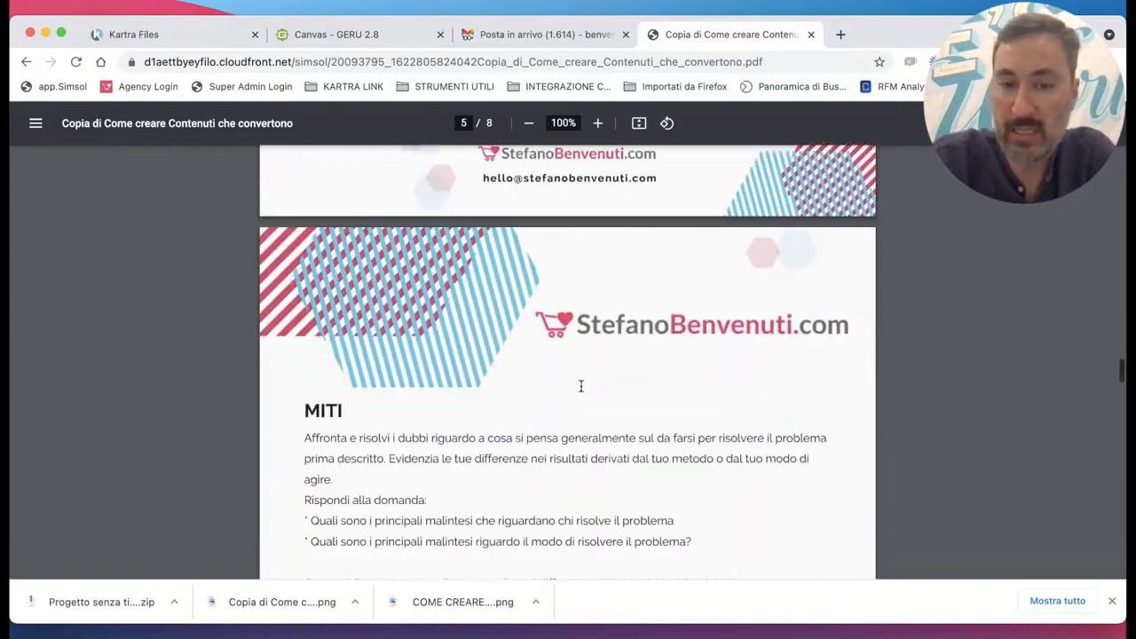
{"action": "scroll", "coordinate": [581, 386], "scroll_direction": "up", "scroll_amount": 20}
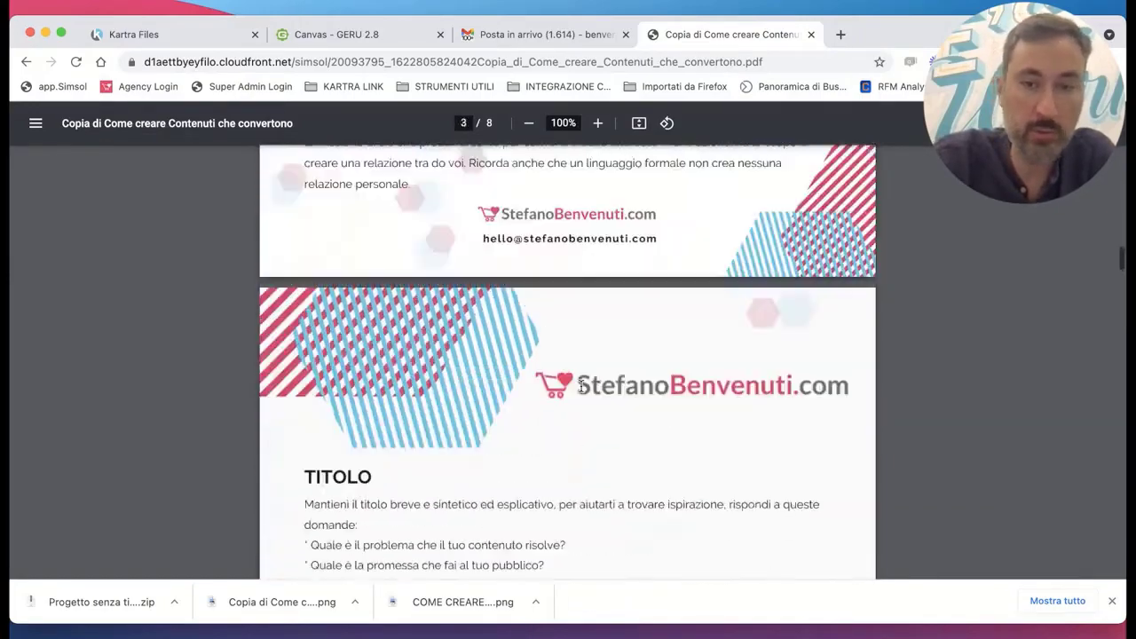
{"action": "scroll", "coordinate": [582, 386], "scroll_direction": "up", "scroll_amount": 10}
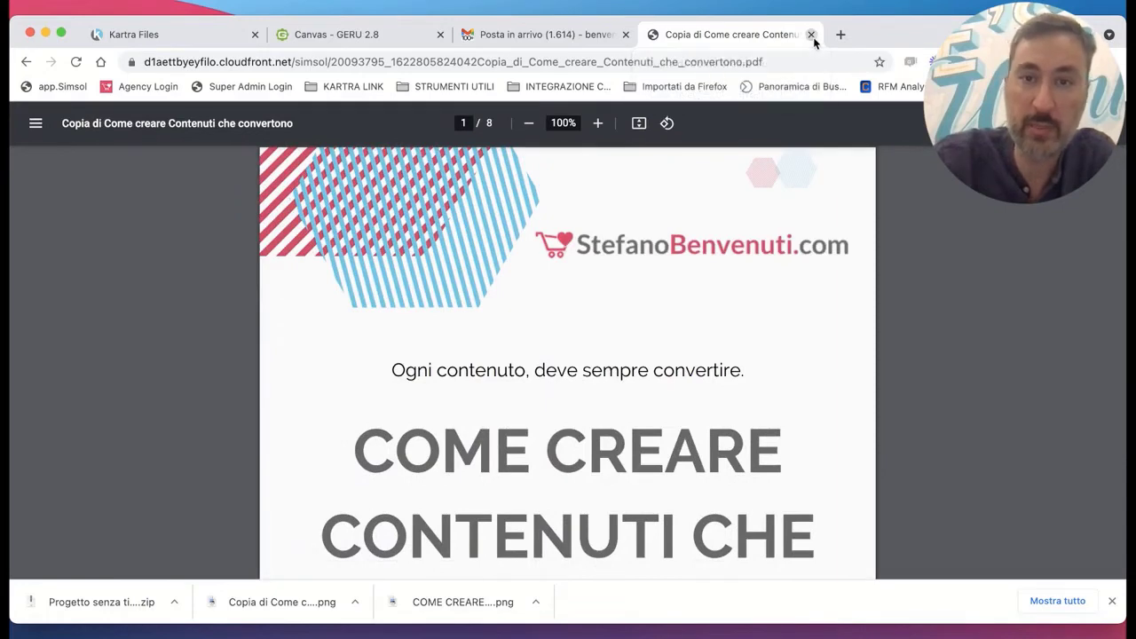
{"action": "left_click", "coordinate": [811, 35]}
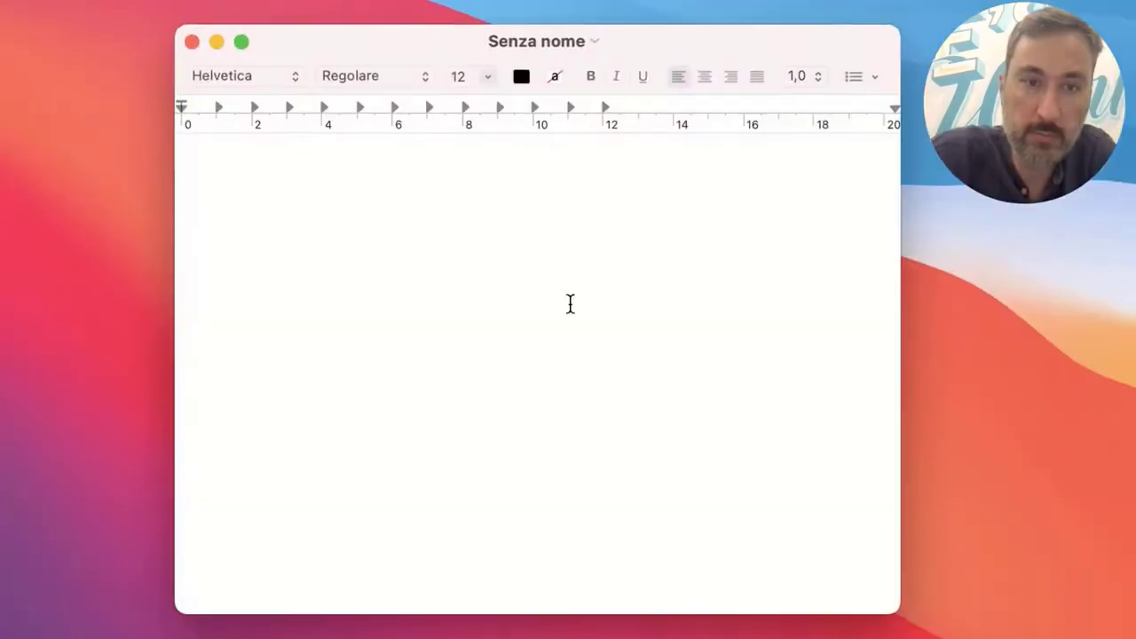
Write 'Pdf' in the TextEdit note, paste the PDF link, and return to Kartra.
{"action": "type", "text": "Pdf"}
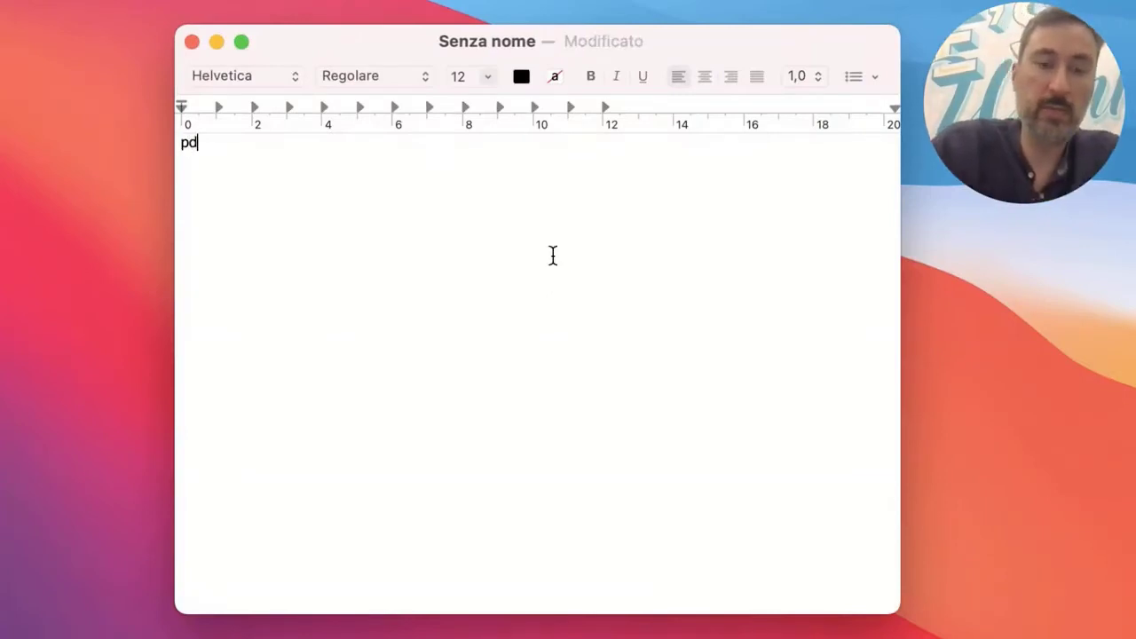
{"action": "key", "text": "super+v"}
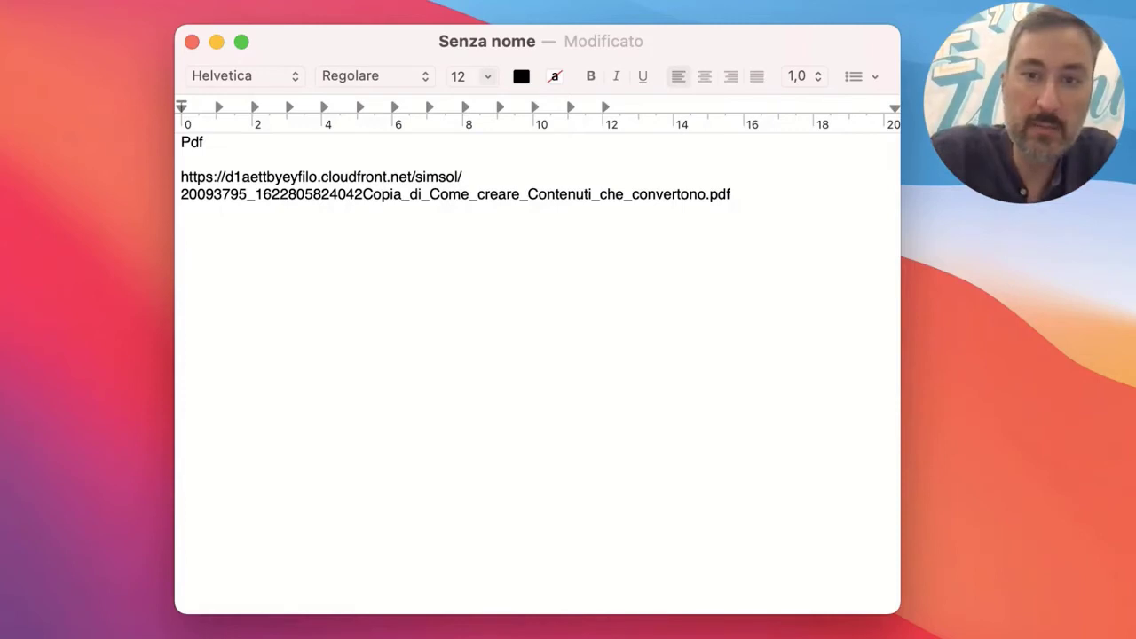
{"action": "key", "text": "super+Tab"}
{"action": "left_click", "coordinate": [393, 251]}
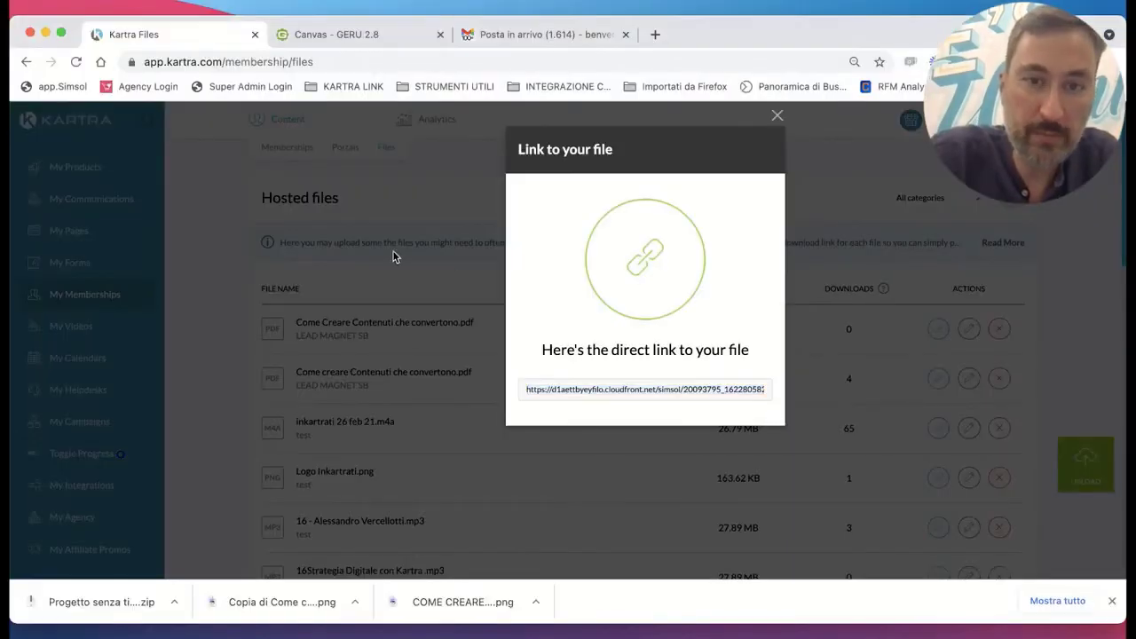
Close the file link dialog, review the hosted files list, and go to My Pages.
{"action": "left_click", "coordinate": [777, 115]}
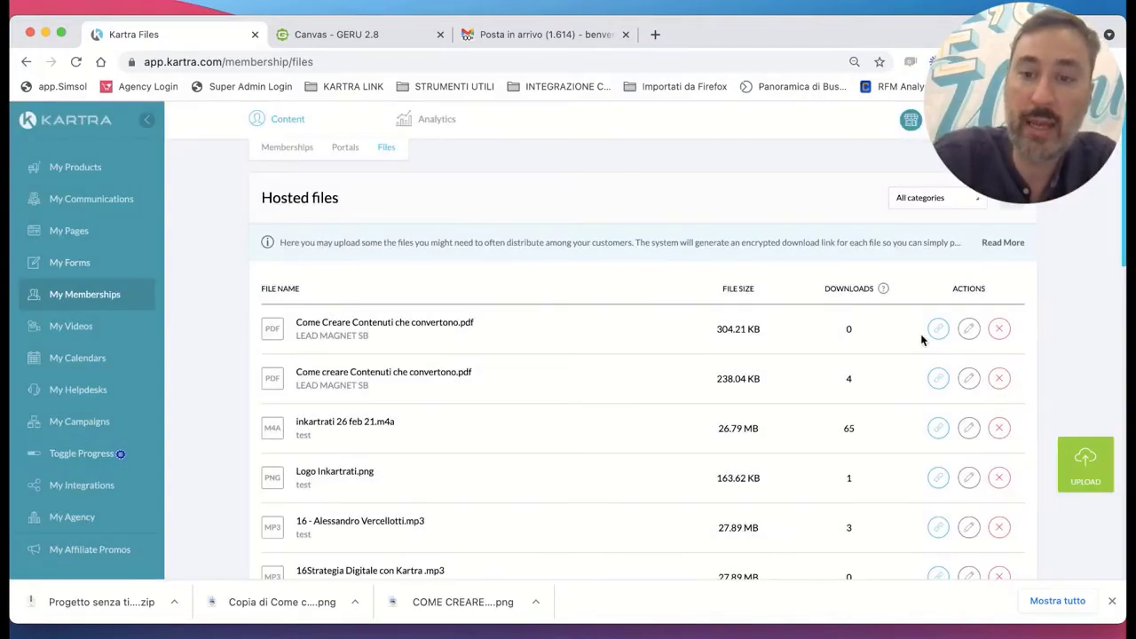
{"action": "scroll", "coordinate": [892, 377], "scroll_direction": "down", "scroll_amount": 1}
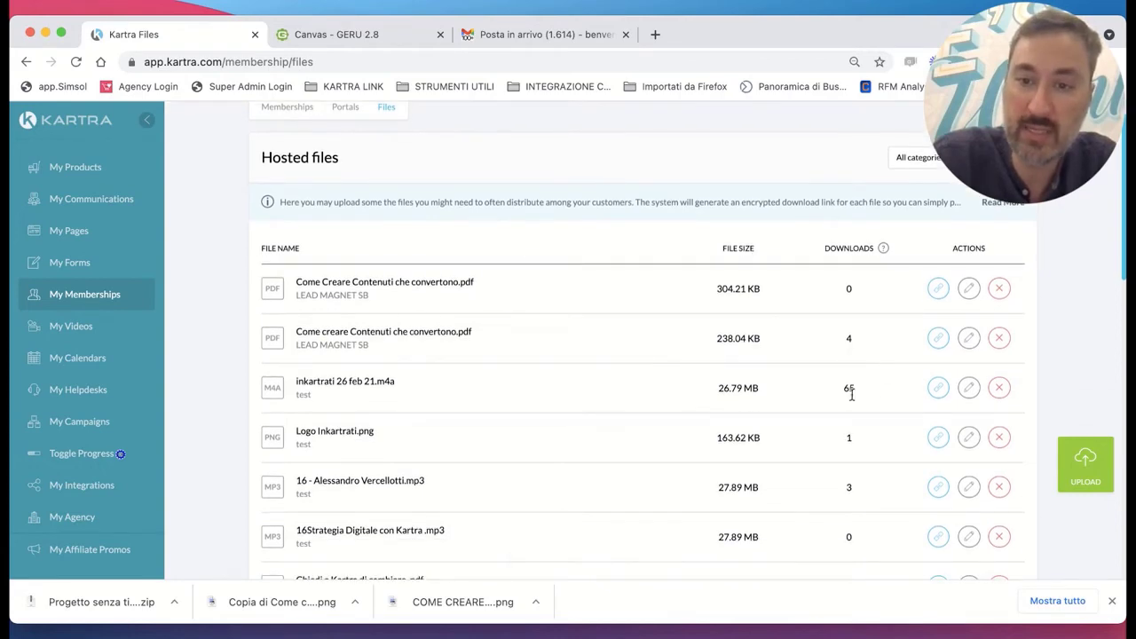
{"action": "scroll", "coordinate": [851, 470], "scroll_direction": "down", "scroll_amount": 10}
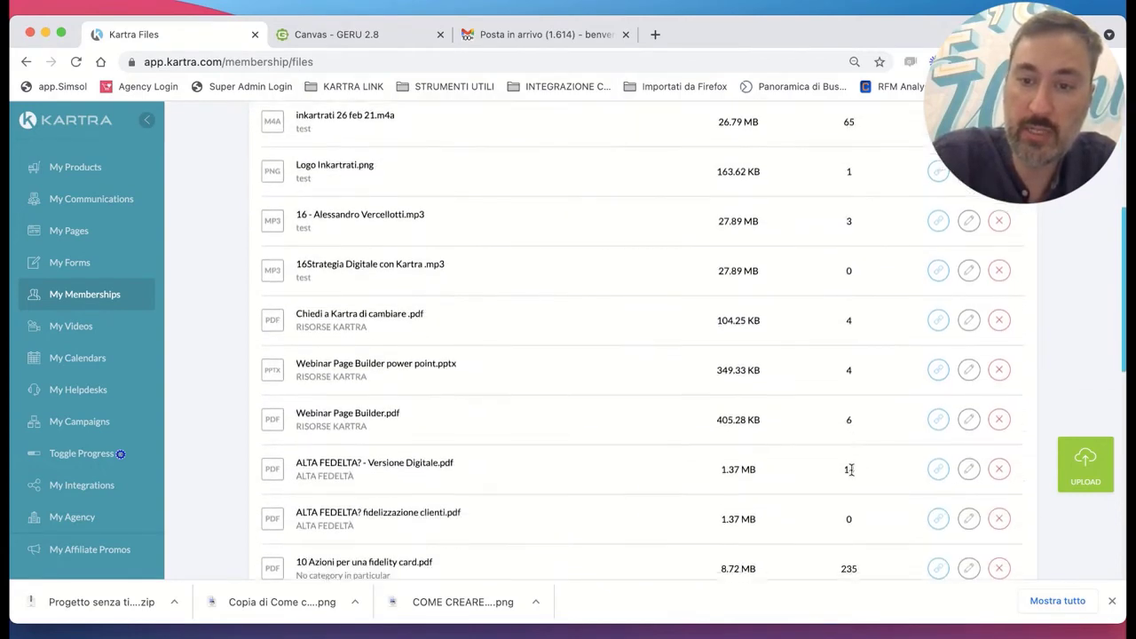
{"action": "scroll", "coordinate": [851, 471], "scroll_direction": "down", "scroll_amount": 10}
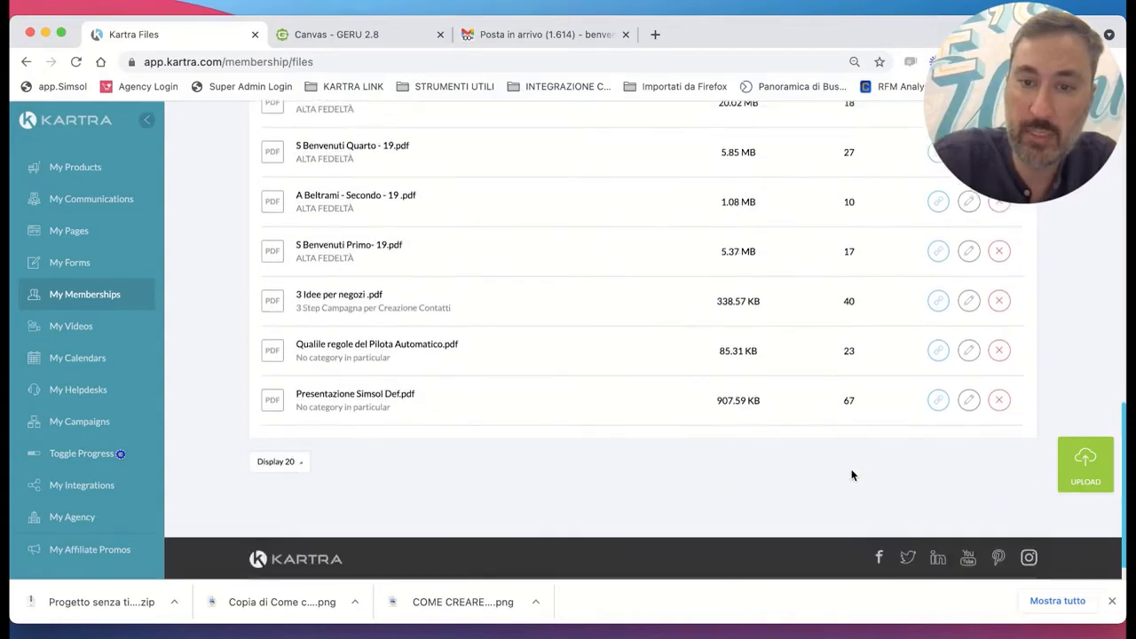
{"action": "scroll", "coordinate": [851, 474], "scroll_direction": "up", "scroll_amount": 6}
{"action": "scroll", "coordinate": [851, 475], "scroll_direction": "up", "scroll_amount": 10}
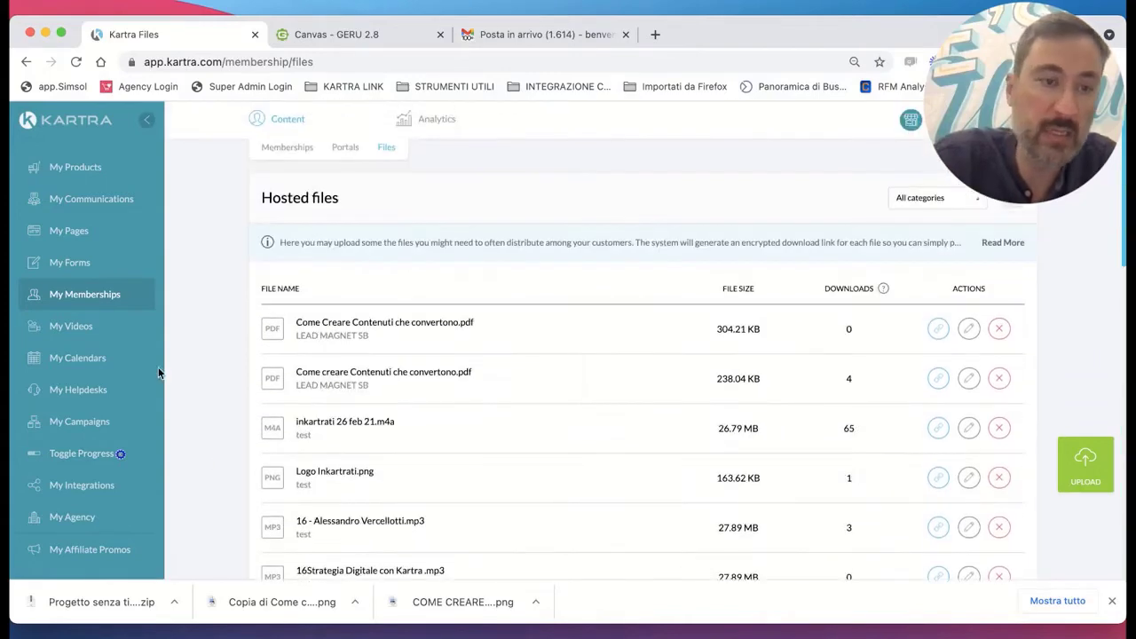
{"action": "left_click", "coordinate": [80, 234]}
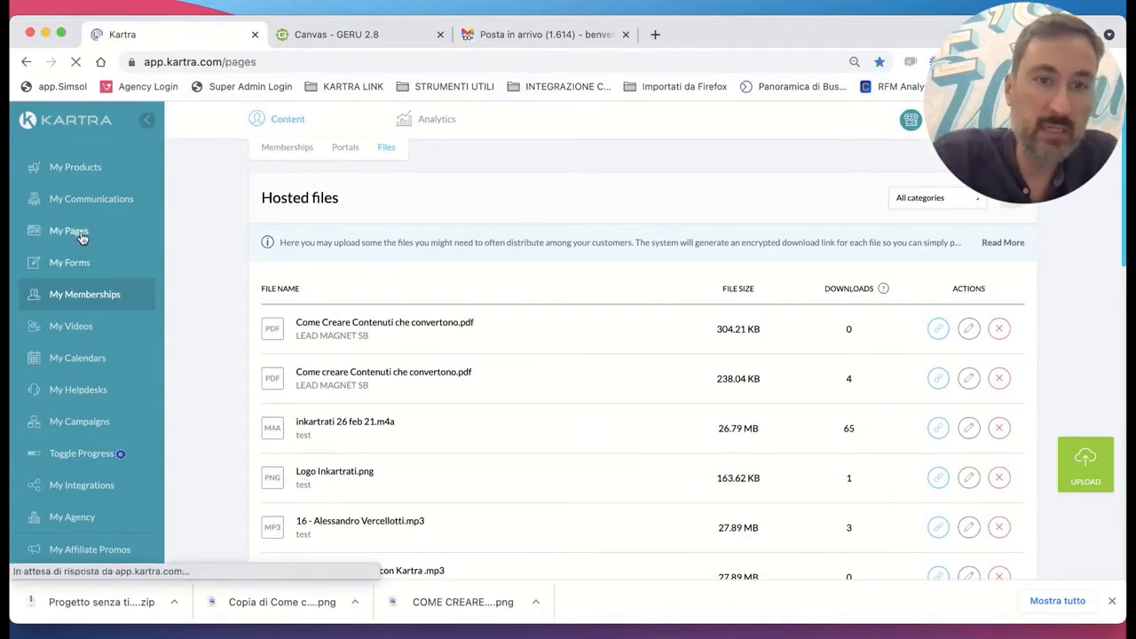
Filter My Pages to the personal site and start a new page.
{"action": "scroll", "coordinate": [215, 470], "scroll_direction": "down", "scroll_amount": 1}
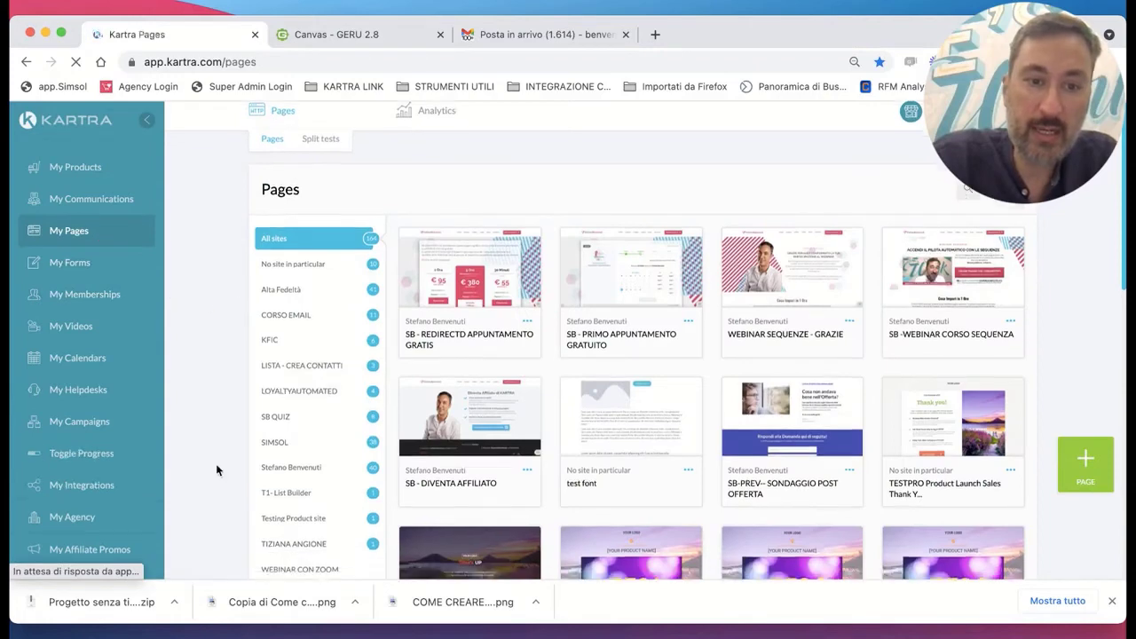
{"action": "scroll", "coordinate": [216, 461], "scroll_direction": "down", "scroll_amount": 3}
{"action": "left_click", "coordinate": [279, 389]}
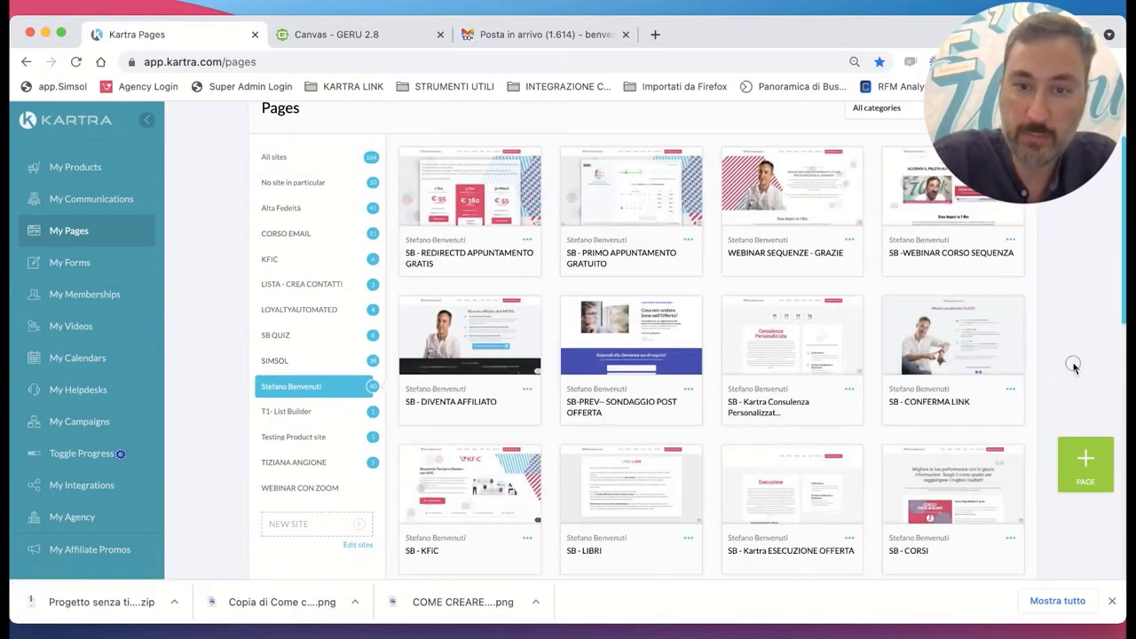
{"action": "left_click", "coordinate": [1079, 460]}
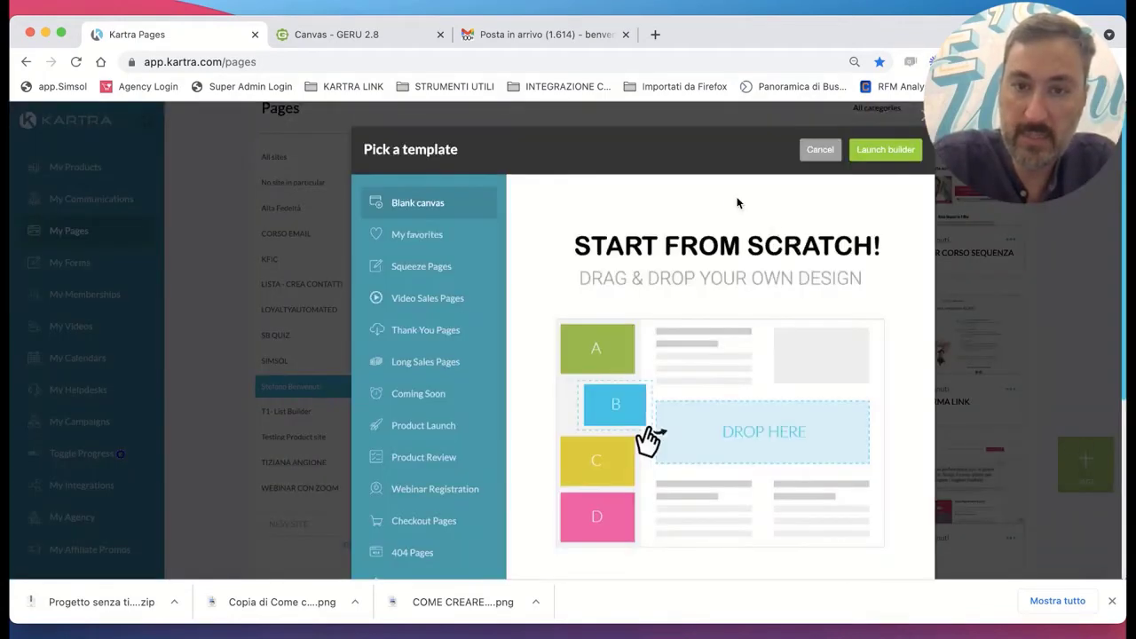
Look through the favourite templates, then pick the Blank canvas template.
{"action": "left_click", "coordinate": [411, 237]}
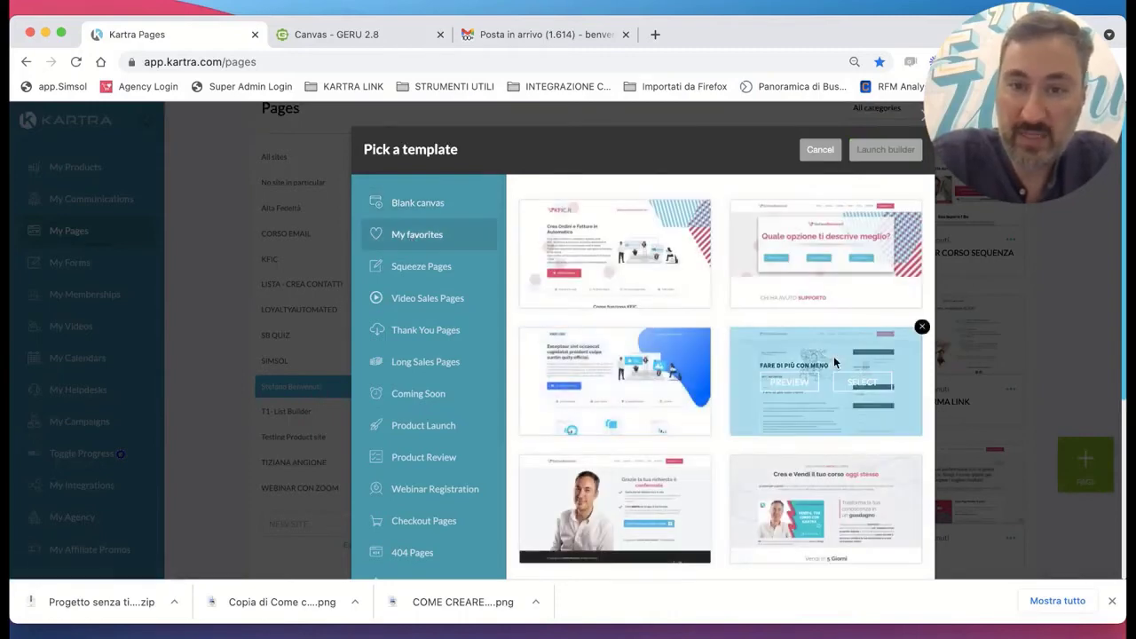
{"action": "scroll", "coordinate": [742, 386], "scroll_direction": "down", "scroll_amount": 5}
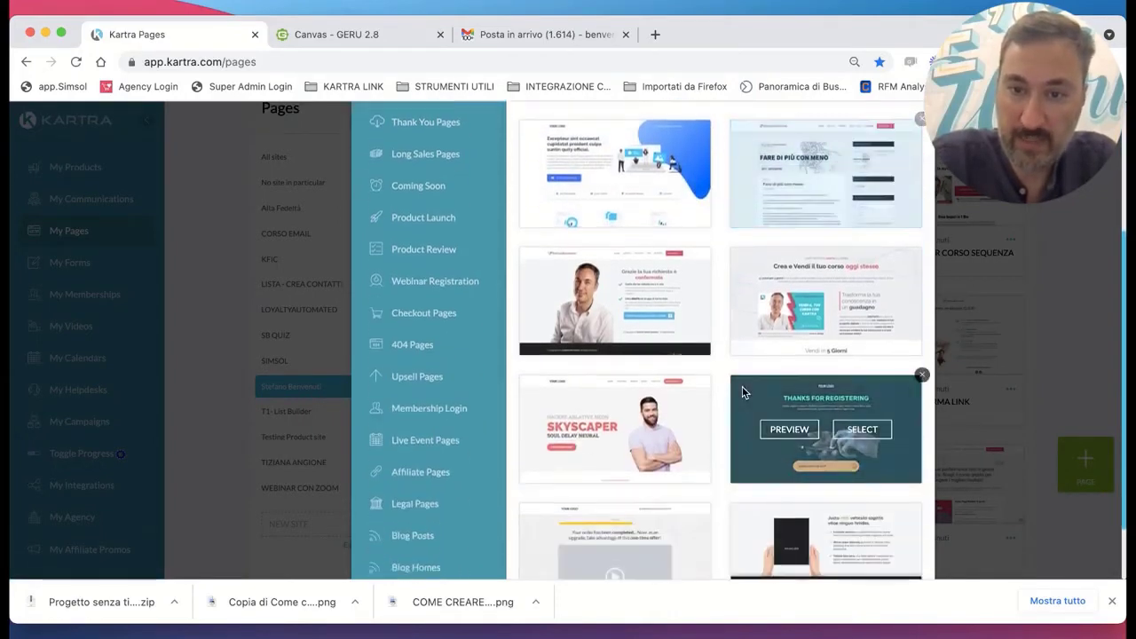
{"action": "scroll", "coordinate": [742, 388], "scroll_direction": "down", "scroll_amount": 2}
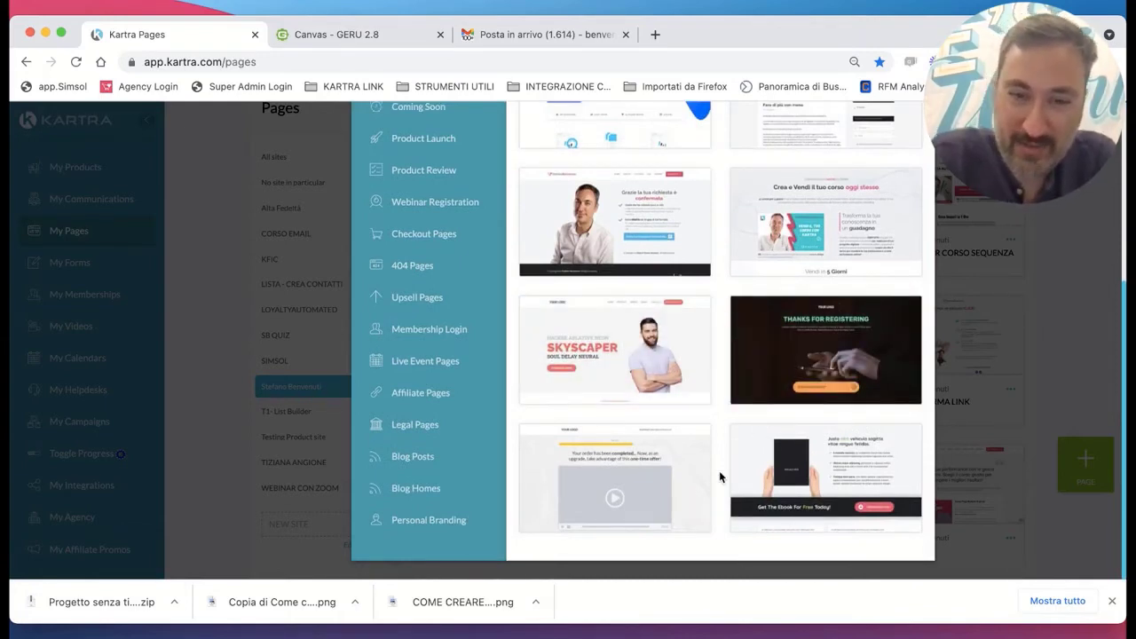
{"action": "scroll", "coordinate": [728, 415], "scroll_direction": "up", "scroll_amount": 3}
{"action": "scroll", "coordinate": [727, 414], "scroll_direction": "up", "scroll_amount": 2}
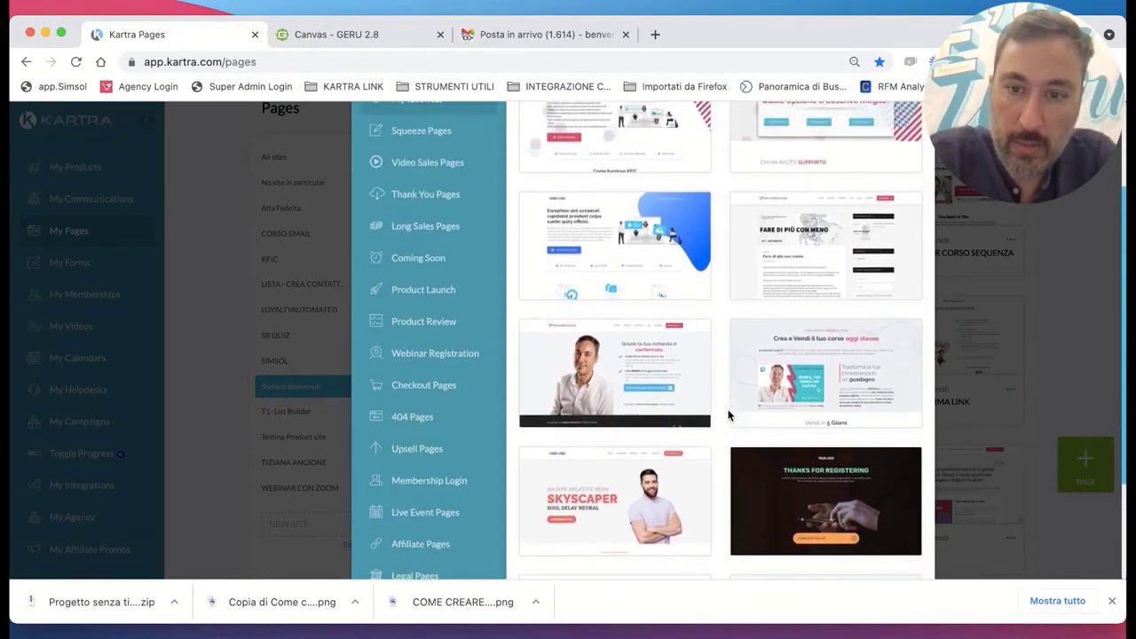
{"action": "scroll", "coordinate": [727, 415], "scroll_direction": "up", "scroll_amount": 1}
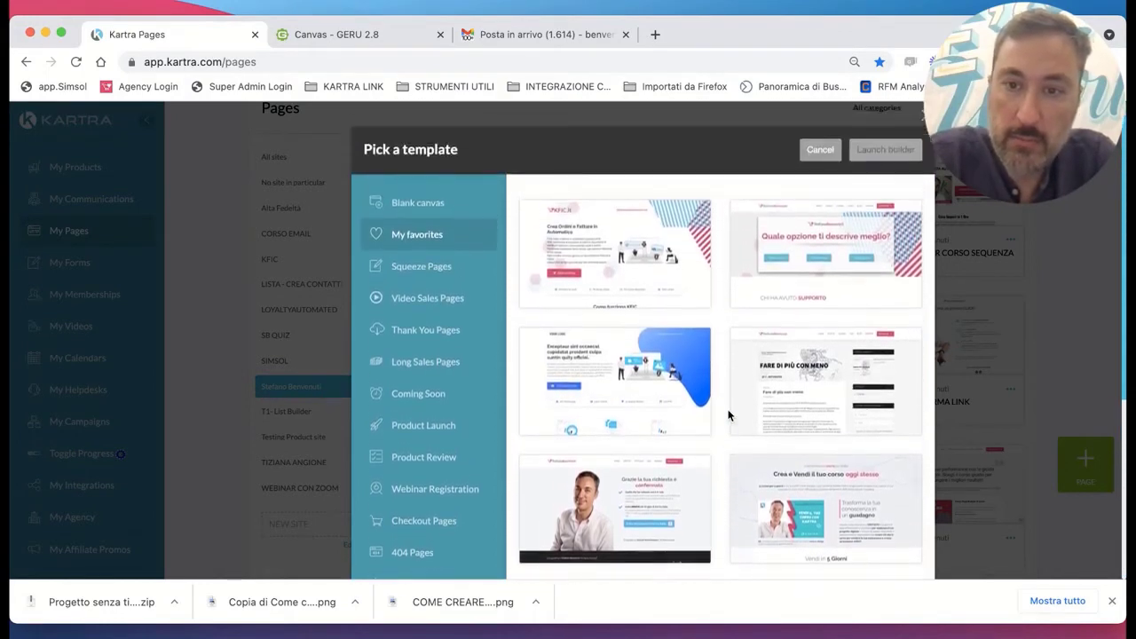
{"action": "left_click", "coordinate": [413, 206]}
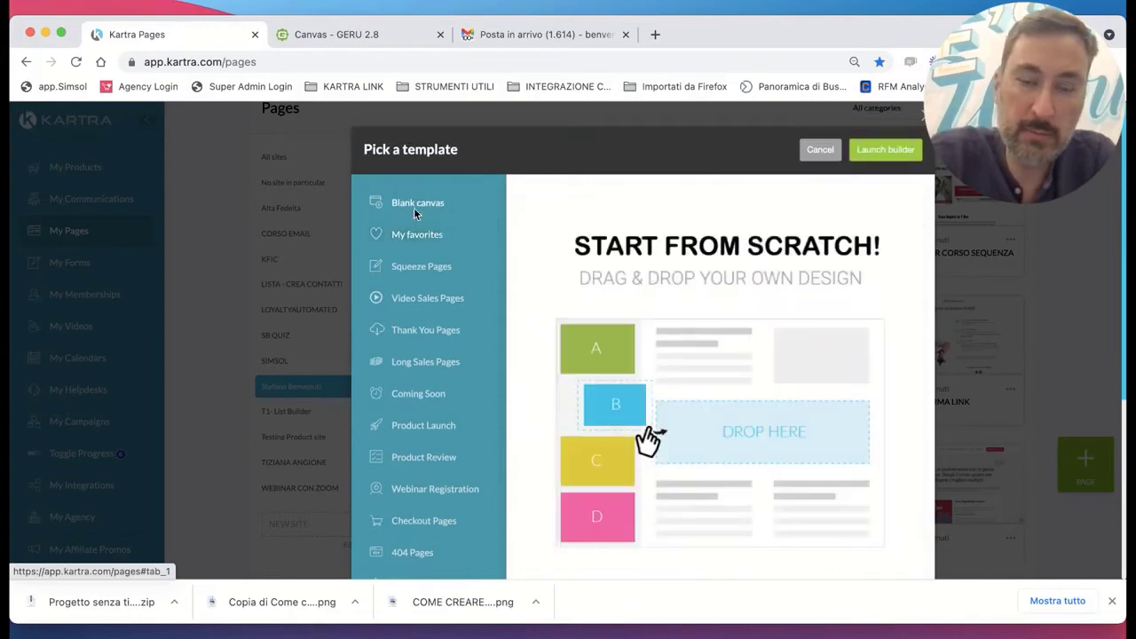
Use the blank canvas template and name the new page 'CCCCC-Optin'.
{"action": "left_click", "coordinate": [882, 151]}
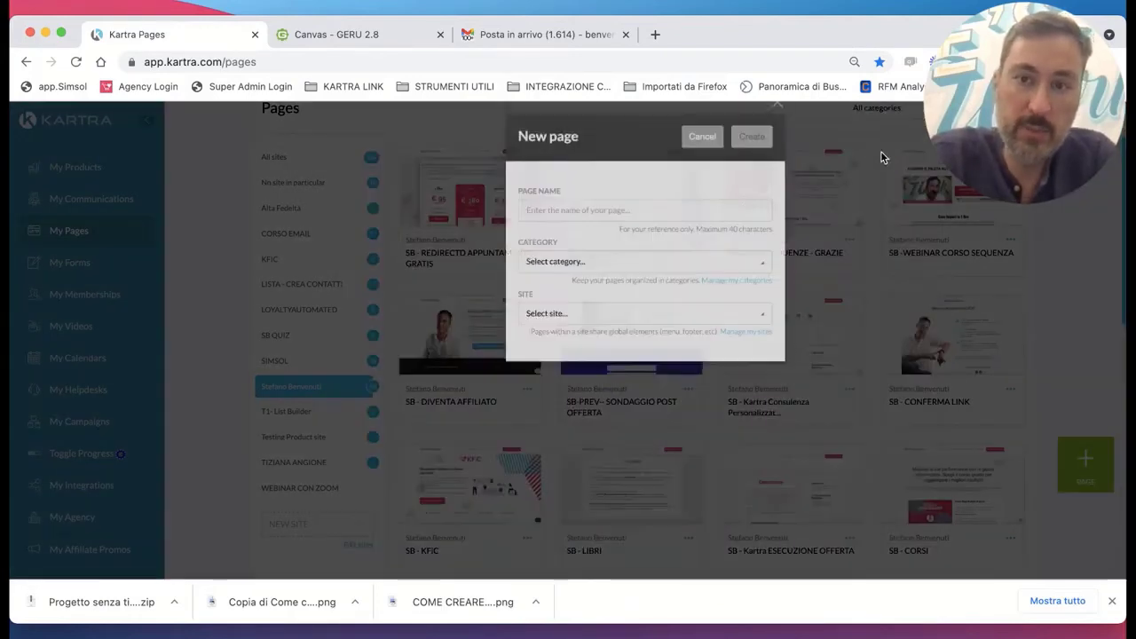
{"action": "left_click", "coordinate": [708, 227]}
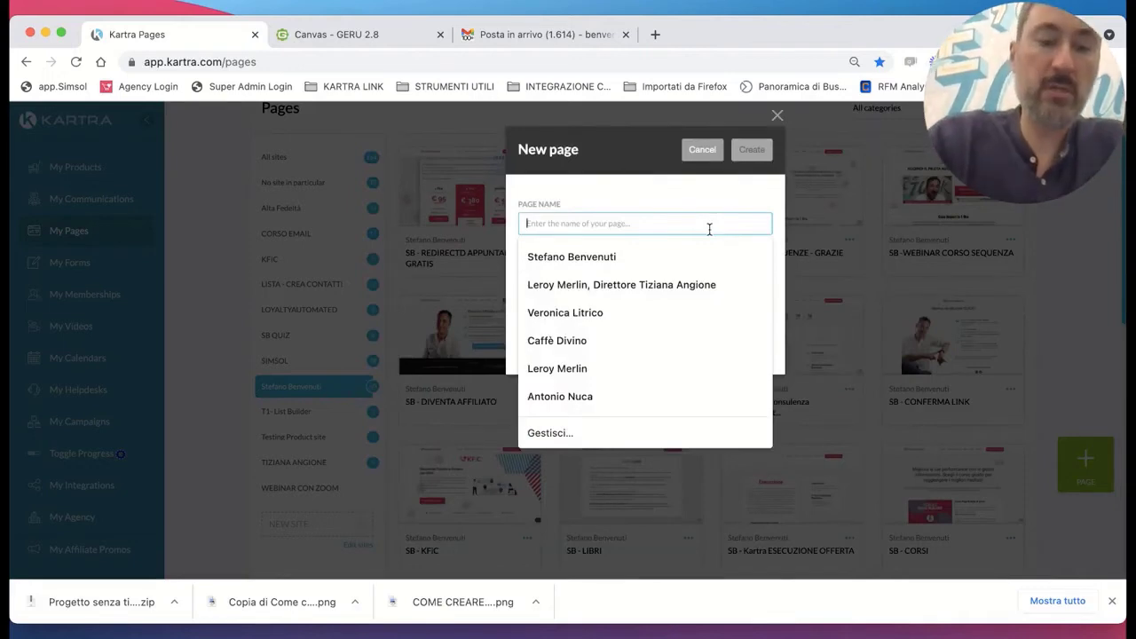
{"action": "type", "text": "cc"}
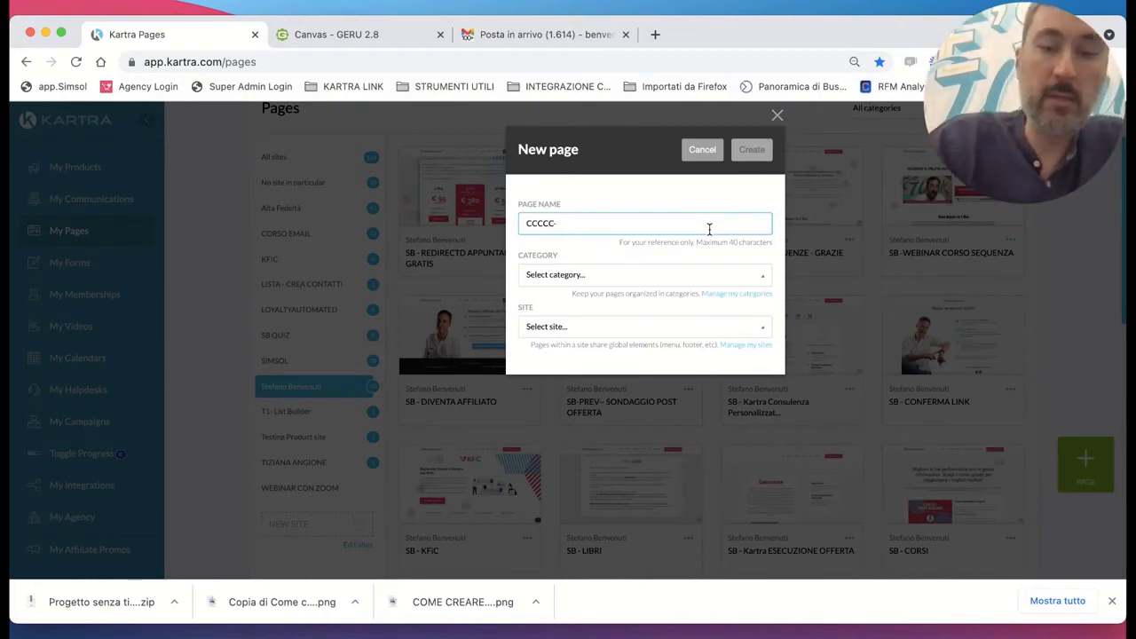
{"action": "type", "text": "o"}
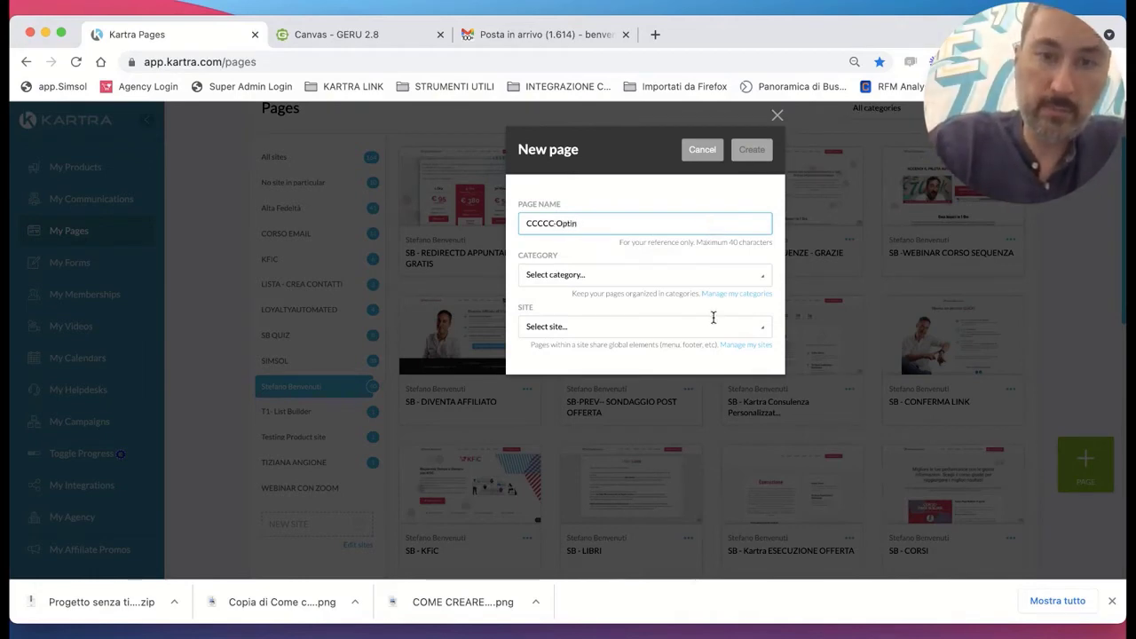
Check the existing page categories, then open the category manager.
{"action": "left_click", "coordinate": [688, 277]}
{"action": "scroll", "coordinate": [652, 328], "scroll_direction": "down", "scroll_amount": 5}
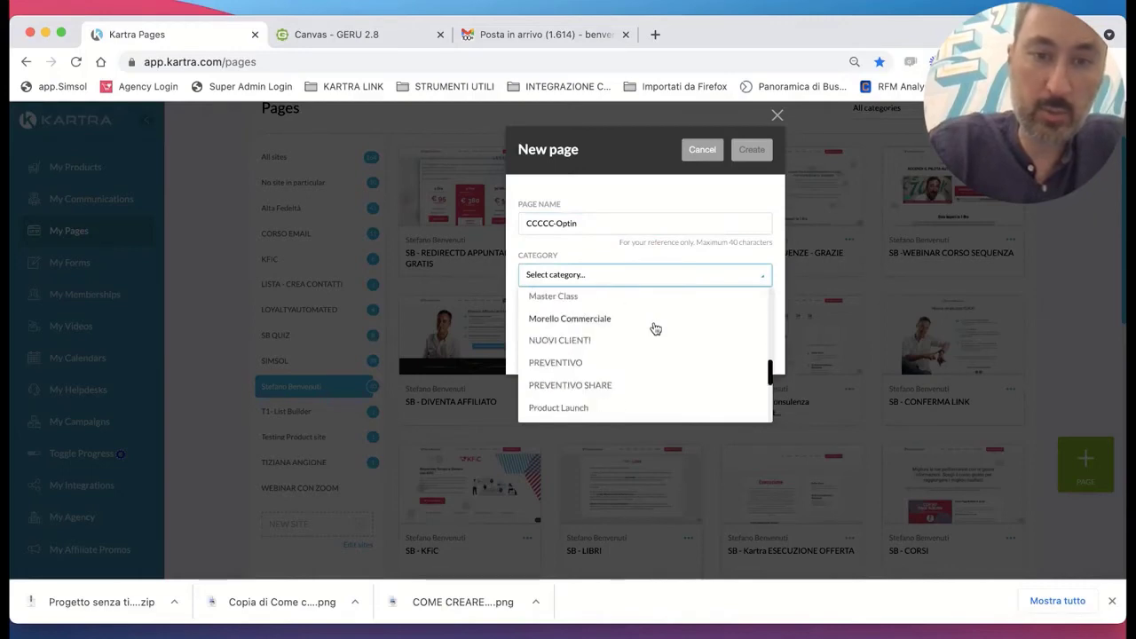
{"action": "left_click", "coordinate": [525, 255]}
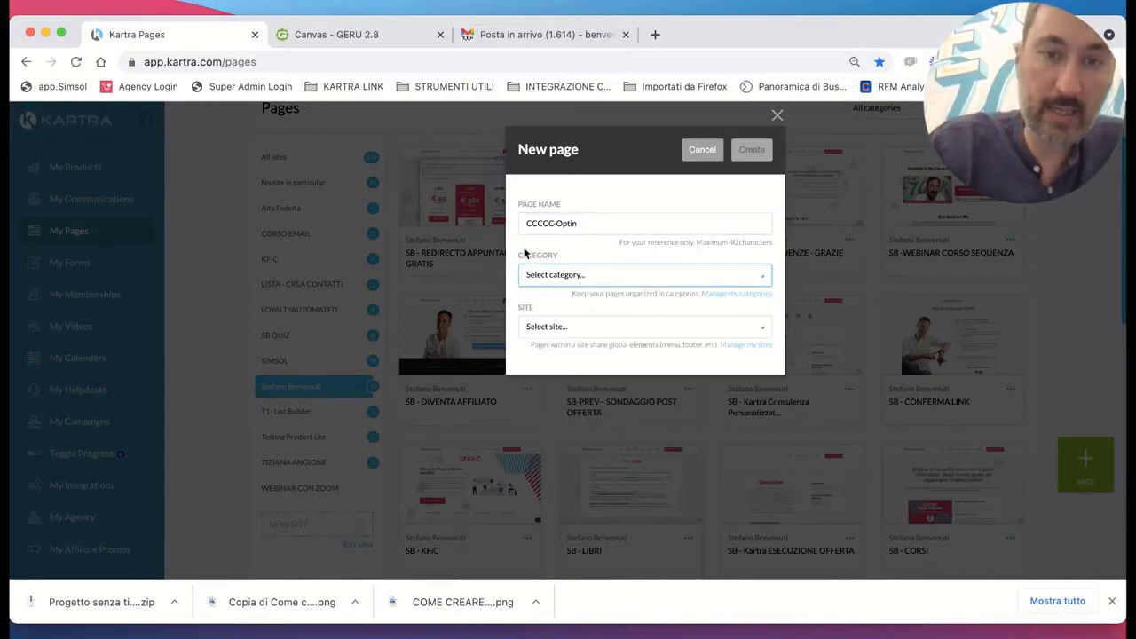
{"action": "left_click", "coordinate": [737, 296]}
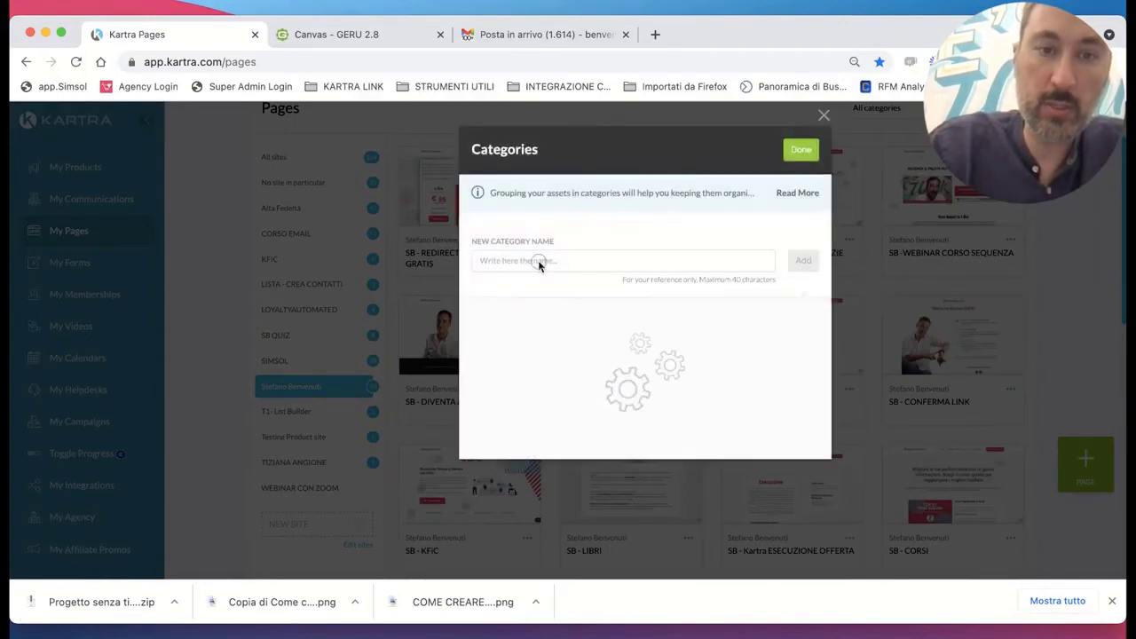
Add a new category named 'CCCCC' and return to the new page details.
{"action": "left_click", "coordinate": [538, 260]}
{"action": "type", "text": "ccccc"}
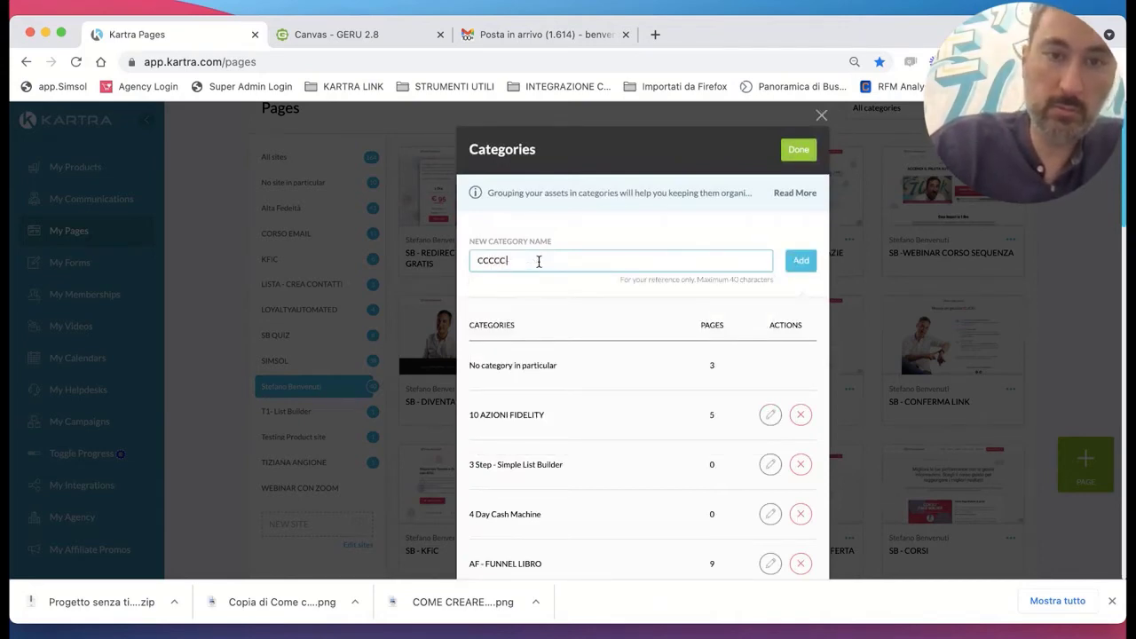
{"action": "left_click", "coordinate": [800, 260]}
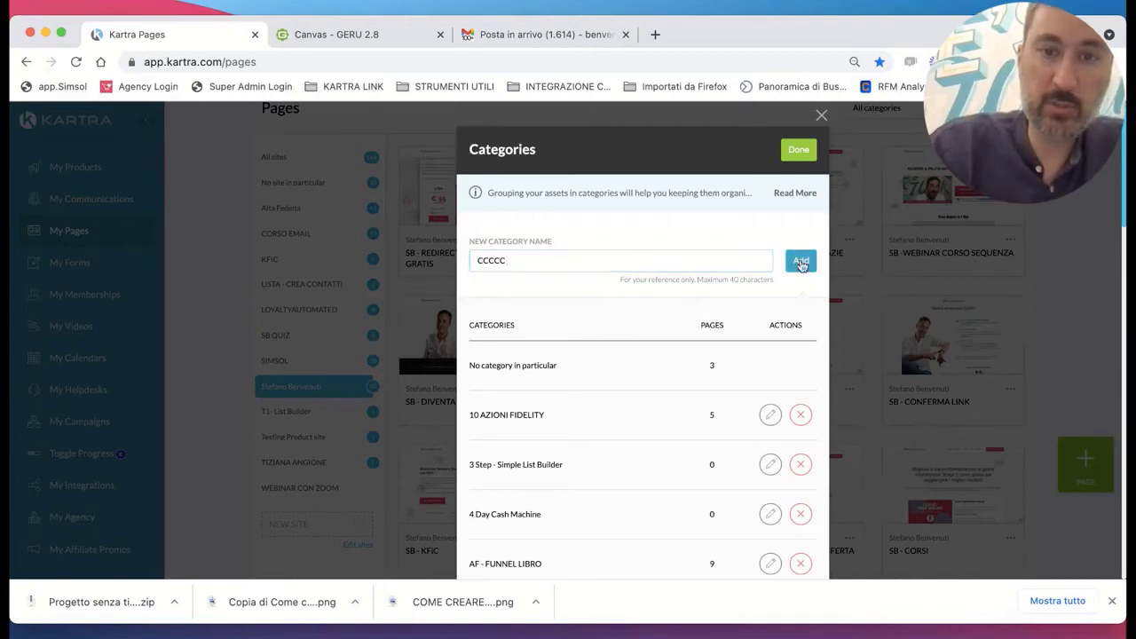
{"action": "left_click", "coordinate": [803, 153]}
Assign the CCCCC-Optin page to the CCCCC category.
{"action": "left_click", "coordinate": [563, 277]}
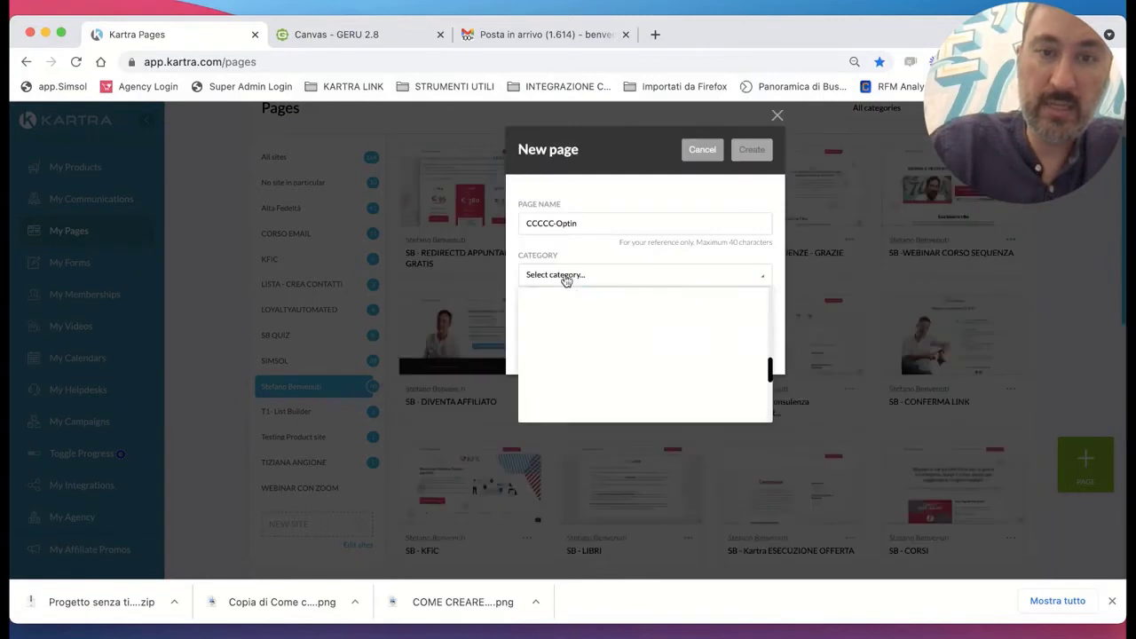
{"action": "scroll", "coordinate": [571, 377], "scroll_direction": "down", "scroll_amount": 3}
{"action": "scroll", "coordinate": [570, 377], "scroll_direction": "up", "scroll_amount": 10}
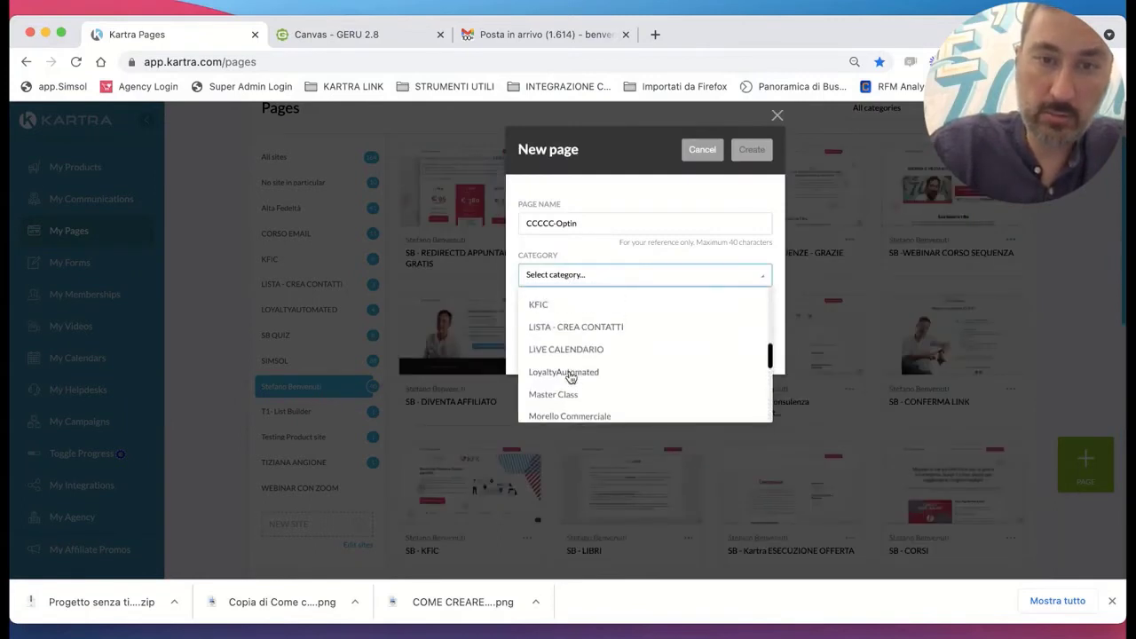
{"action": "scroll", "coordinate": [571, 377], "scroll_direction": "up", "scroll_amount": 2}
{"action": "scroll", "coordinate": [571, 375], "scroll_direction": "down", "scroll_amount": 3}
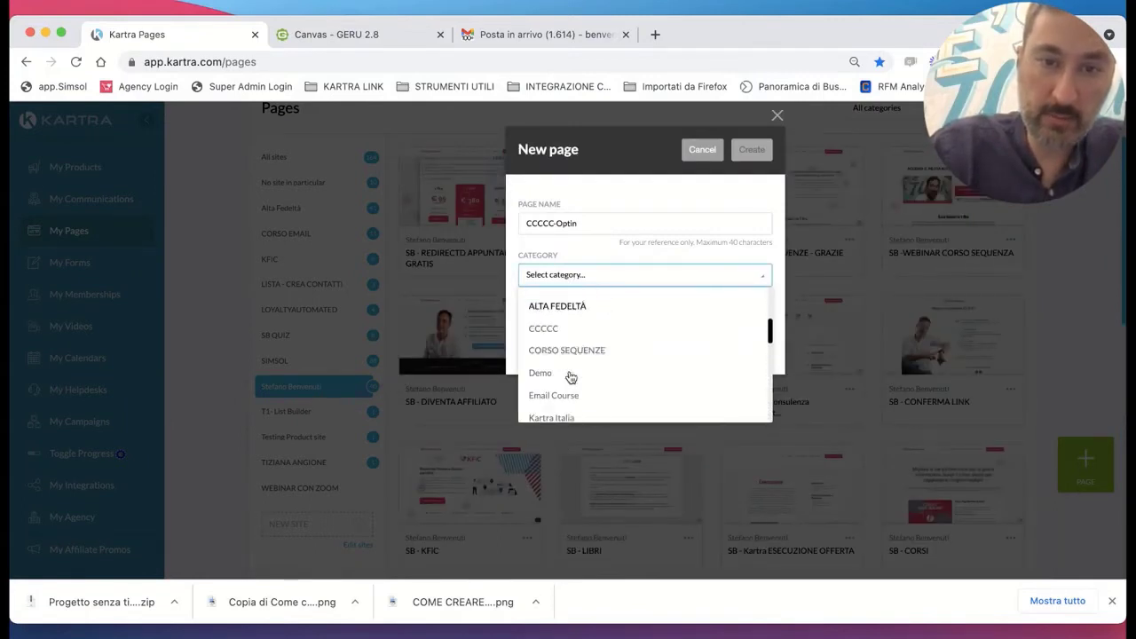
{"action": "left_click", "coordinate": [557, 329]}
Place the page on the personal site and confirm its creation.
{"action": "left_click", "coordinate": [585, 336]}
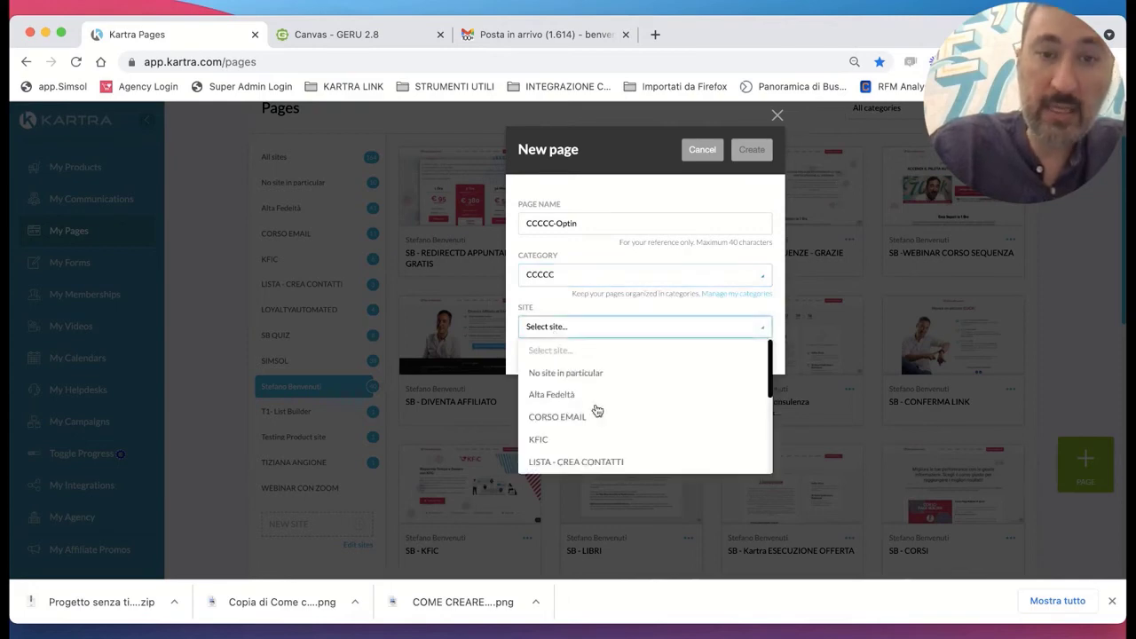
{"action": "scroll", "coordinate": [585, 461], "scroll_direction": "down", "scroll_amount": 3}
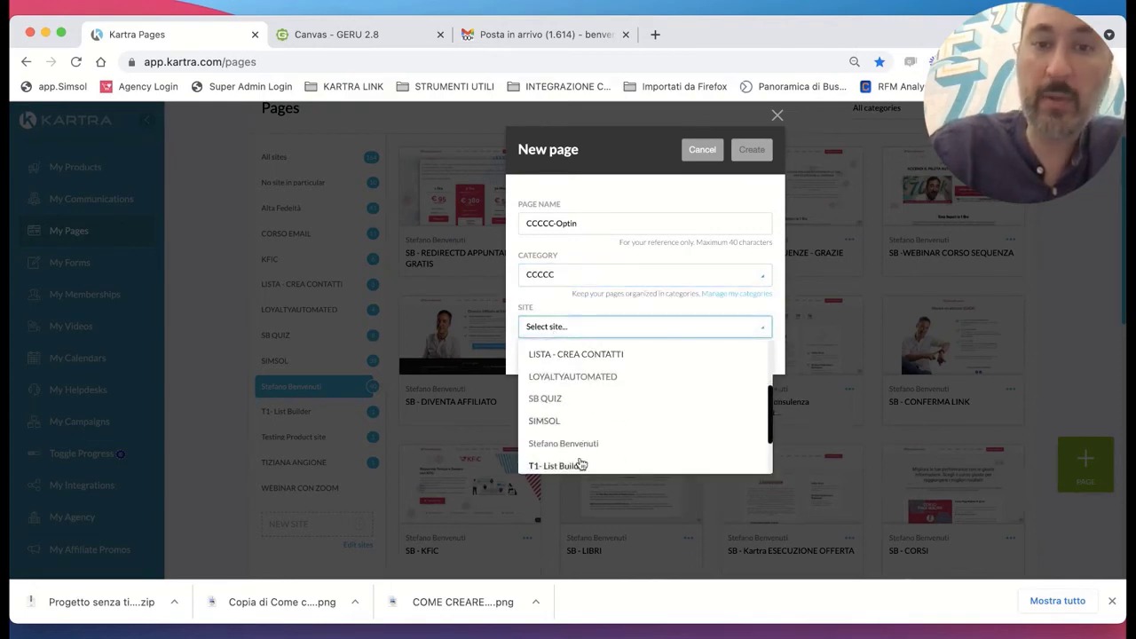
{"action": "scroll", "coordinate": [582, 462], "scroll_direction": "down", "scroll_amount": 2}
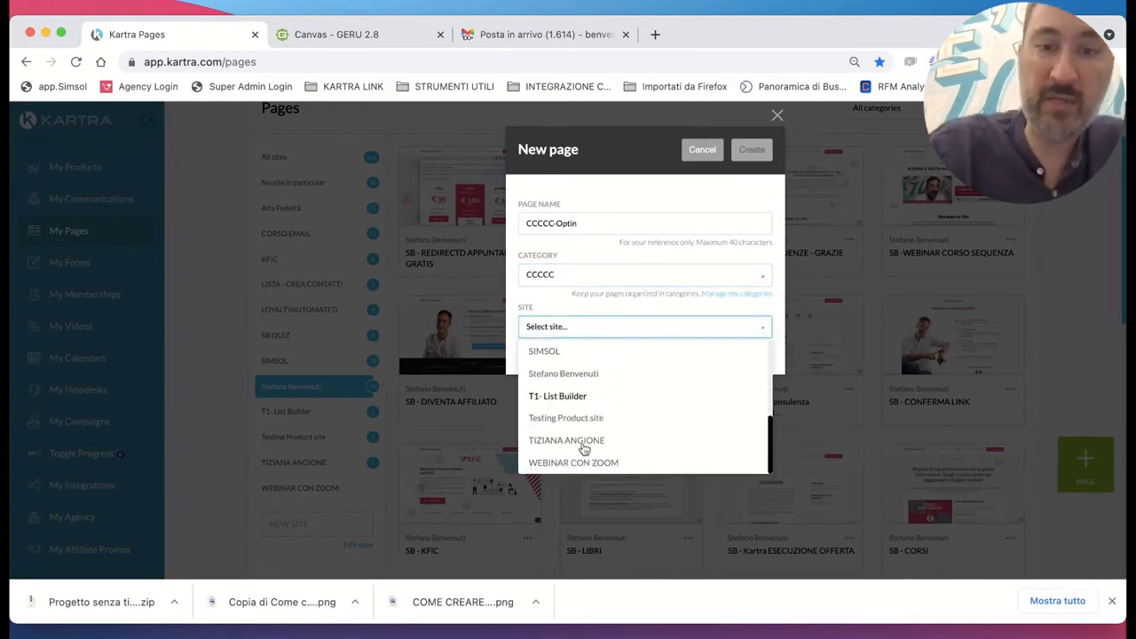
{"action": "left_click", "coordinate": [577, 375]}
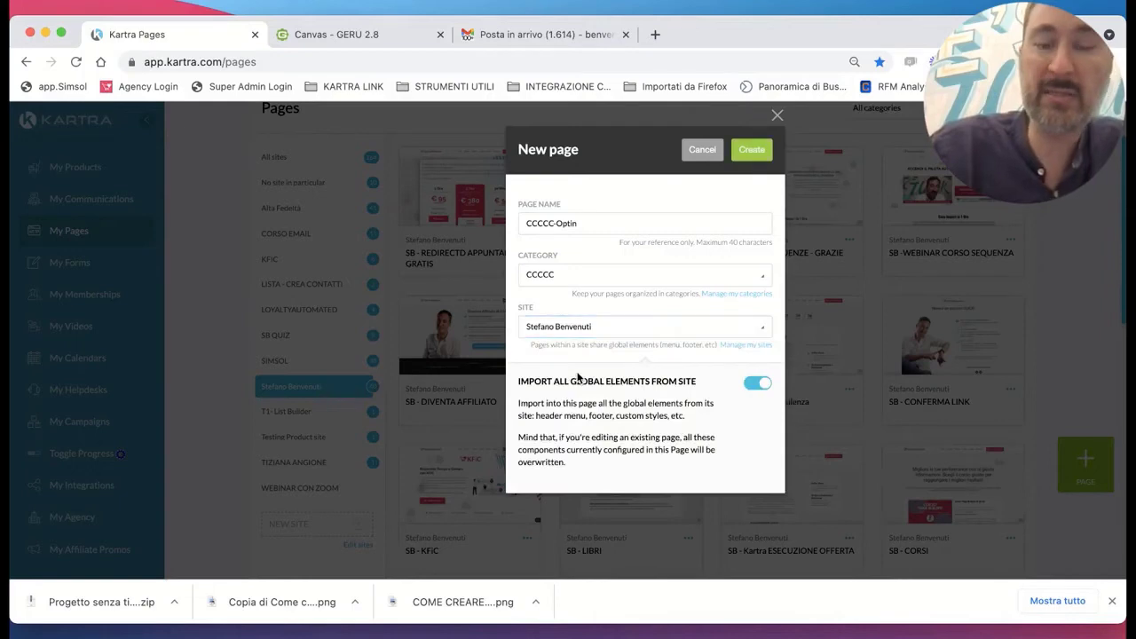
{"action": "left_click", "coordinate": [751, 151]}
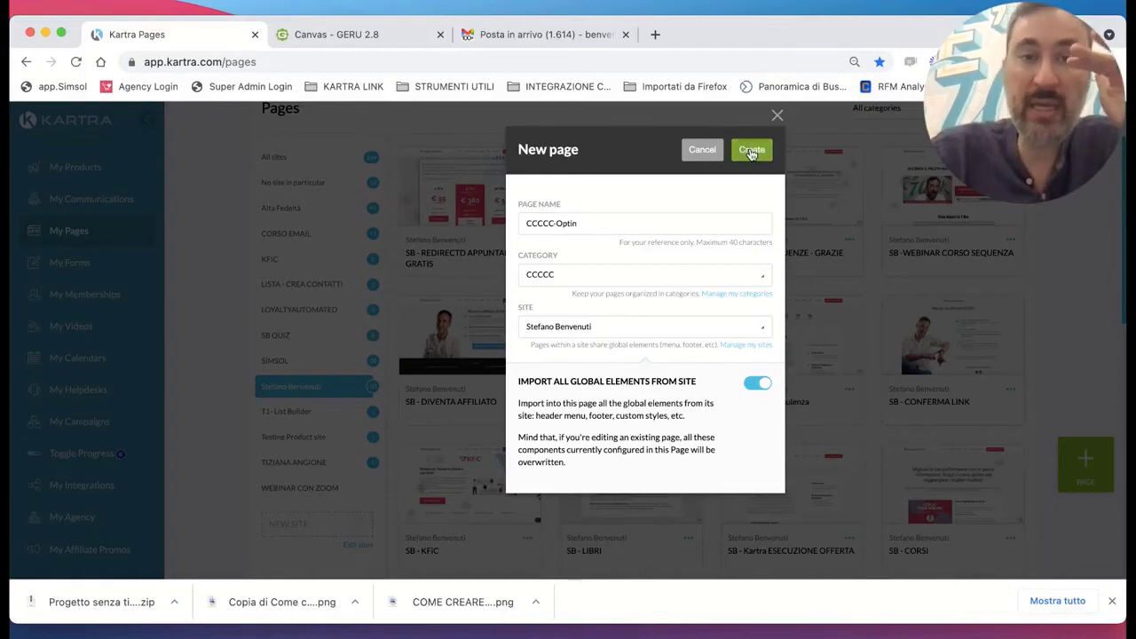
{"action": "left_click", "coordinate": [752, 153]}
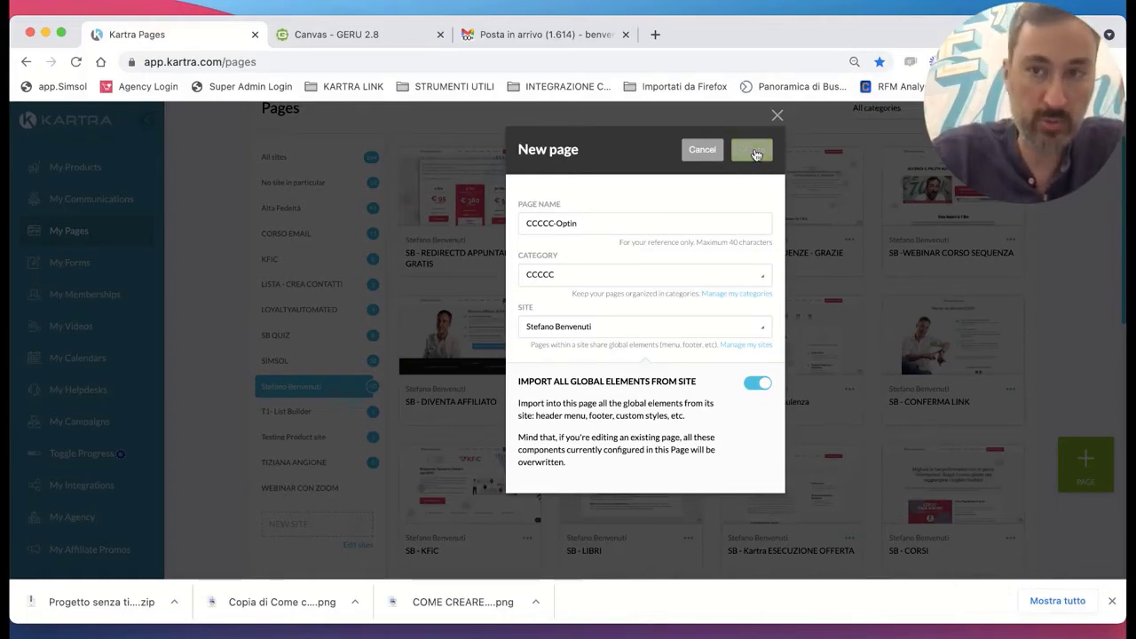
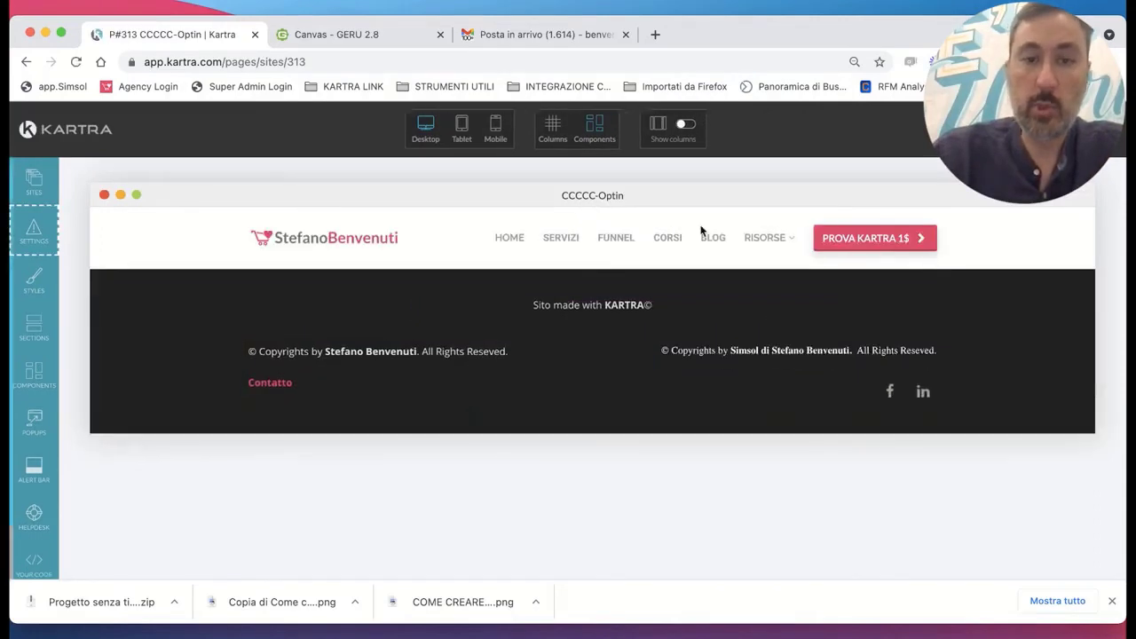
Review the page's tracking codes in the page settings, then close that panel.
{"action": "mouse_move", "coordinate": [710, 230]}
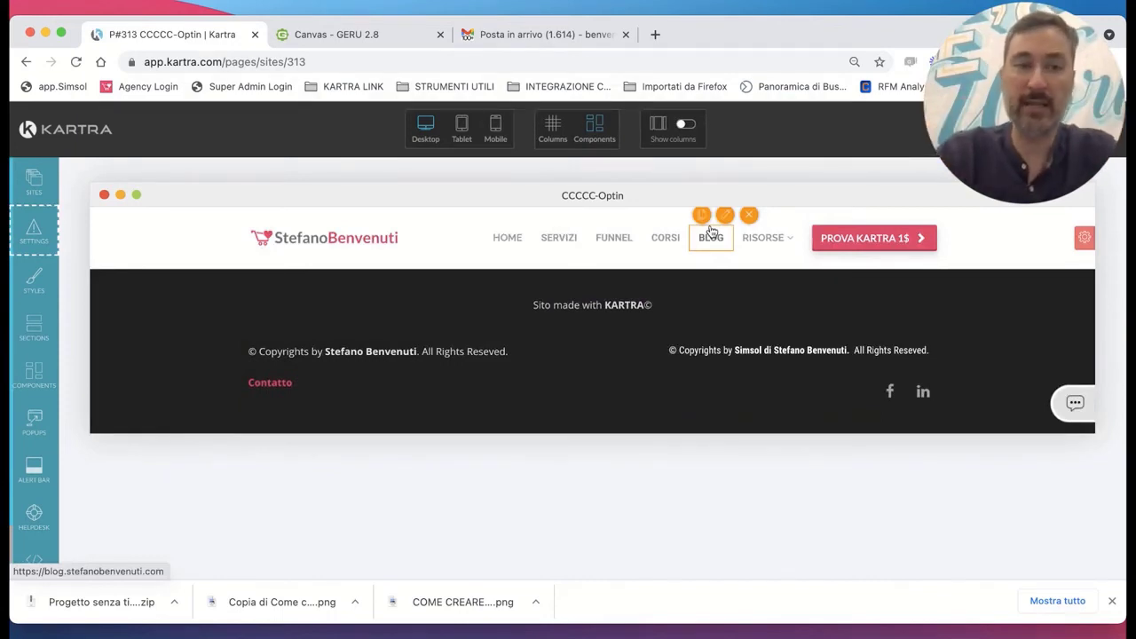
{"action": "left_click", "coordinate": [35, 236]}
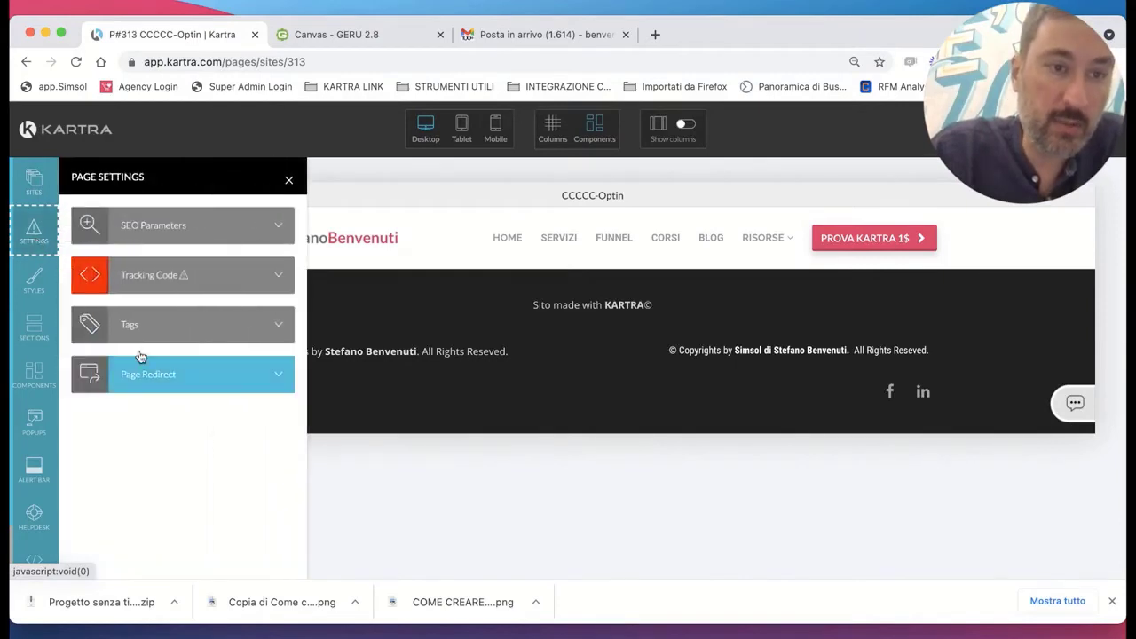
{"action": "left_click", "coordinate": [250, 275]}
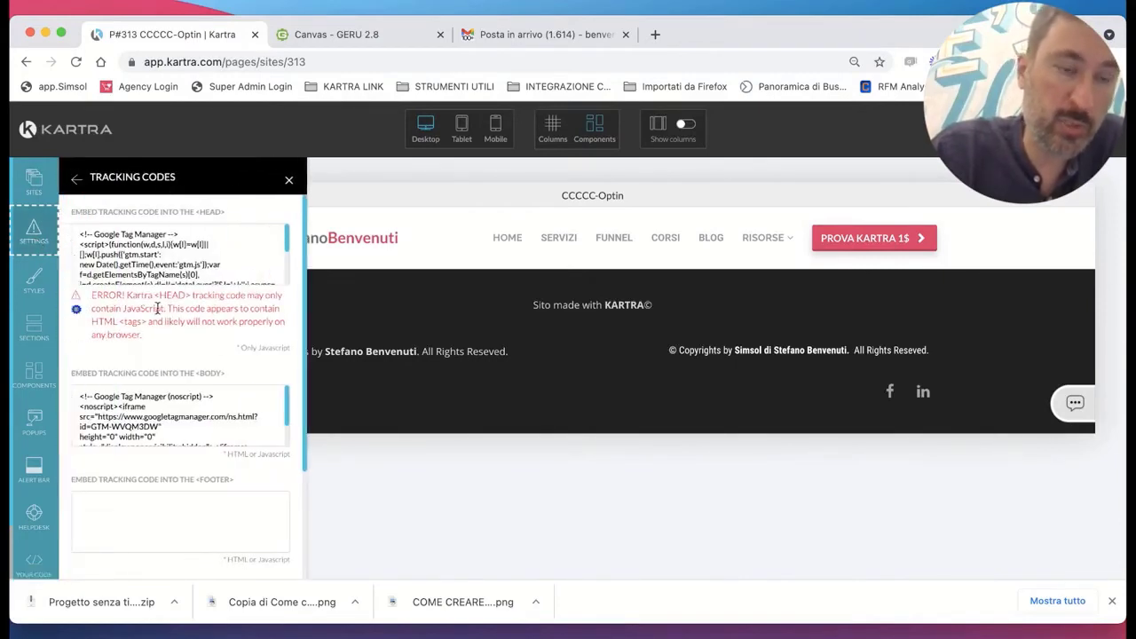
{"action": "scroll", "coordinate": [164, 339], "scroll_direction": "down", "scroll_amount": 3}
{"action": "scroll", "coordinate": [169, 483], "scroll_direction": "down", "scroll_amount": 8}
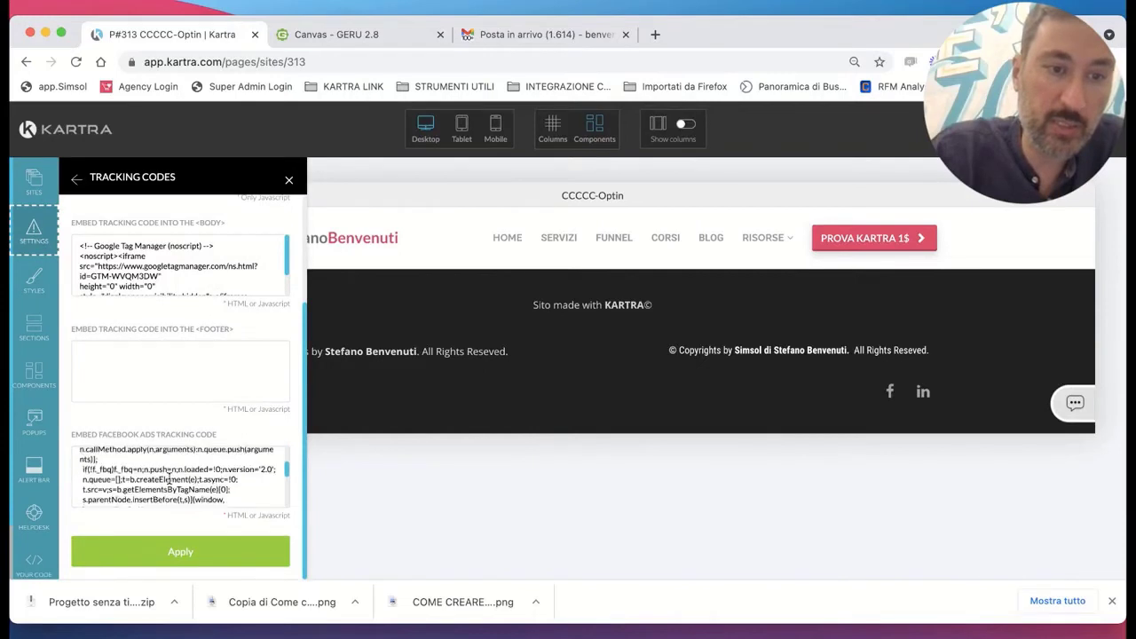
{"action": "scroll", "coordinate": [170, 479], "scroll_direction": "up", "scroll_amount": 8}
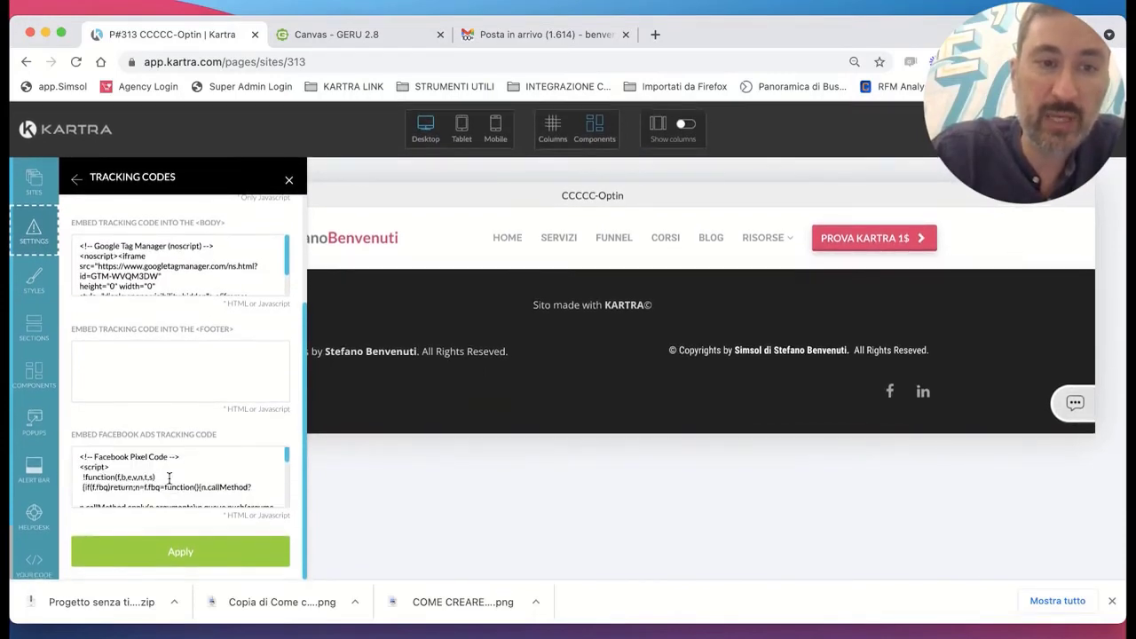
{"action": "left_click", "coordinate": [292, 177]}
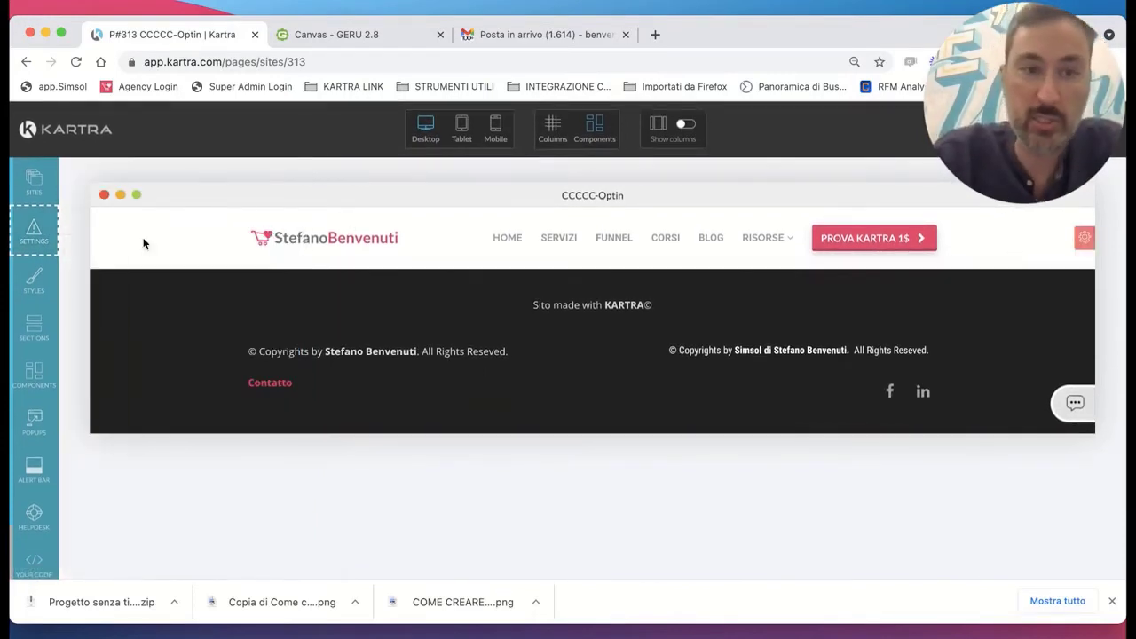
Drag the saved Black Friday webinar block from Favorite Blocks onto the page below the header.
{"action": "left_click", "coordinate": [26, 316]}
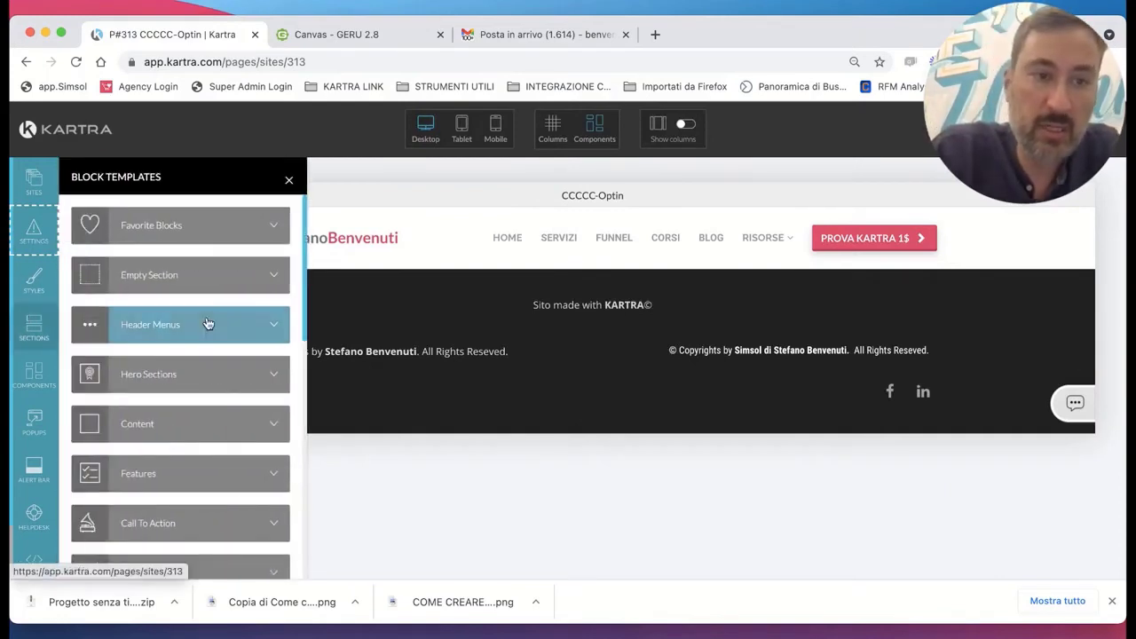
{"action": "left_click", "coordinate": [249, 228]}
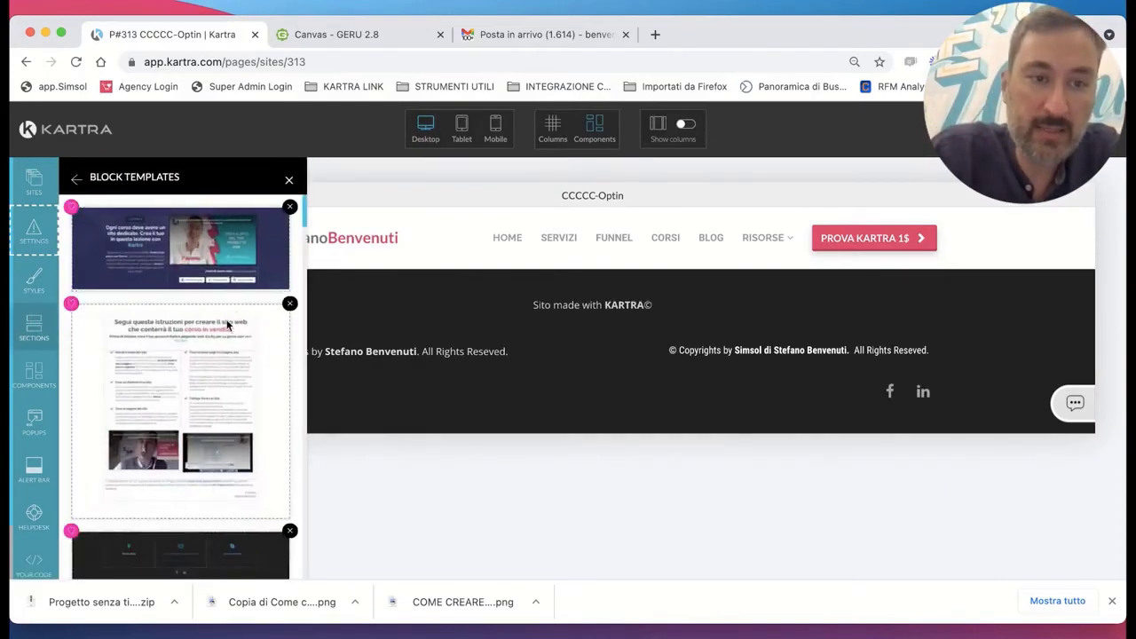
{"action": "scroll", "coordinate": [216, 396], "scroll_direction": "down", "scroll_amount": 8}
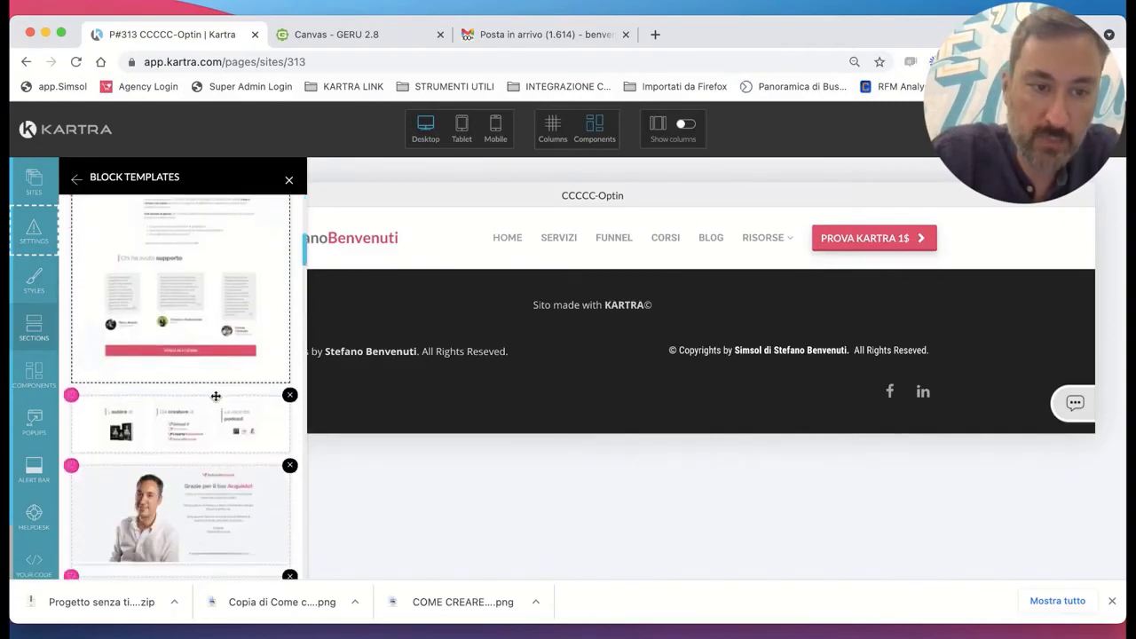
{"action": "scroll", "coordinate": [216, 396], "scroll_direction": "down", "scroll_amount": 10}
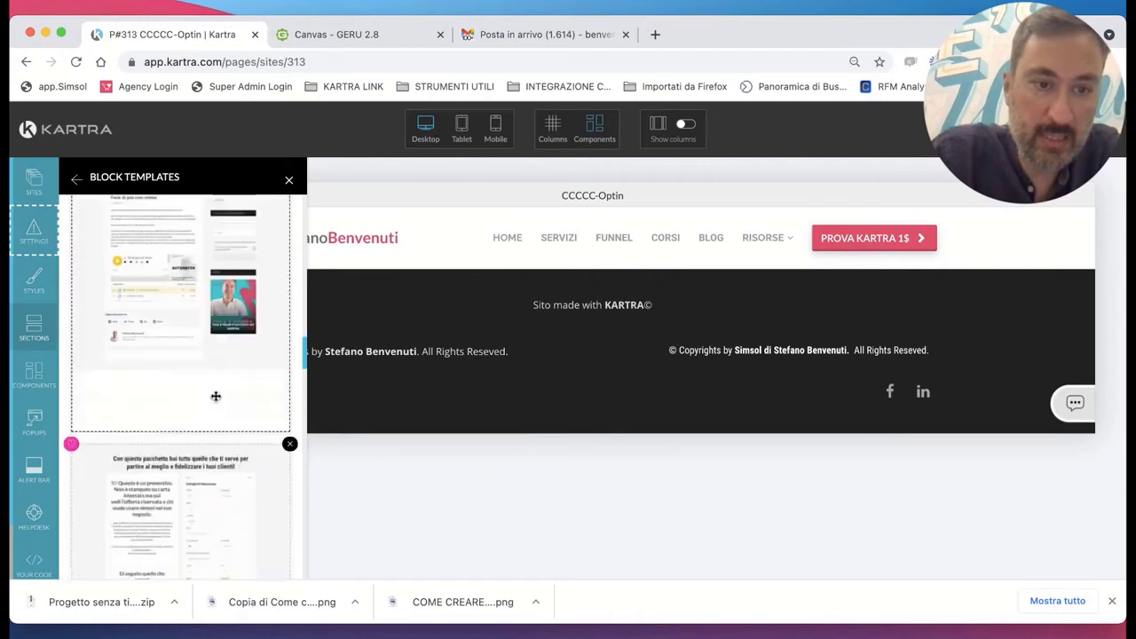
{"action": "scroll", "coordinate": [216, 396], "scroll_direction": "down", "scroll_amount": 10}
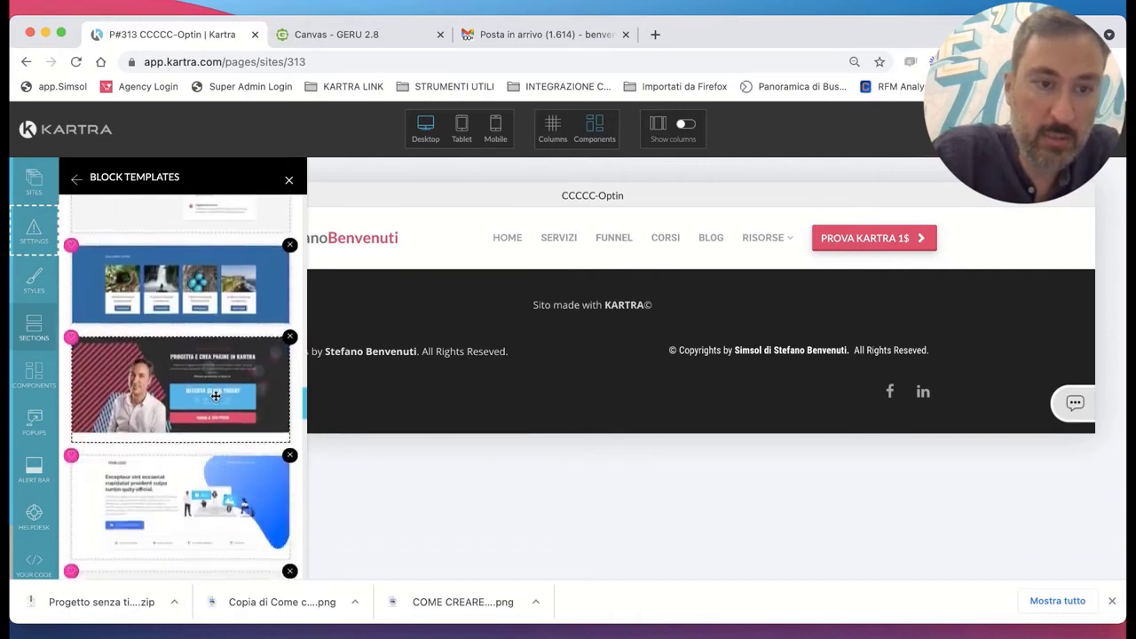
{"action": "scroll", "coordinate": [215, 396], "scroll_direction": "down", "scroll_amount": 1}
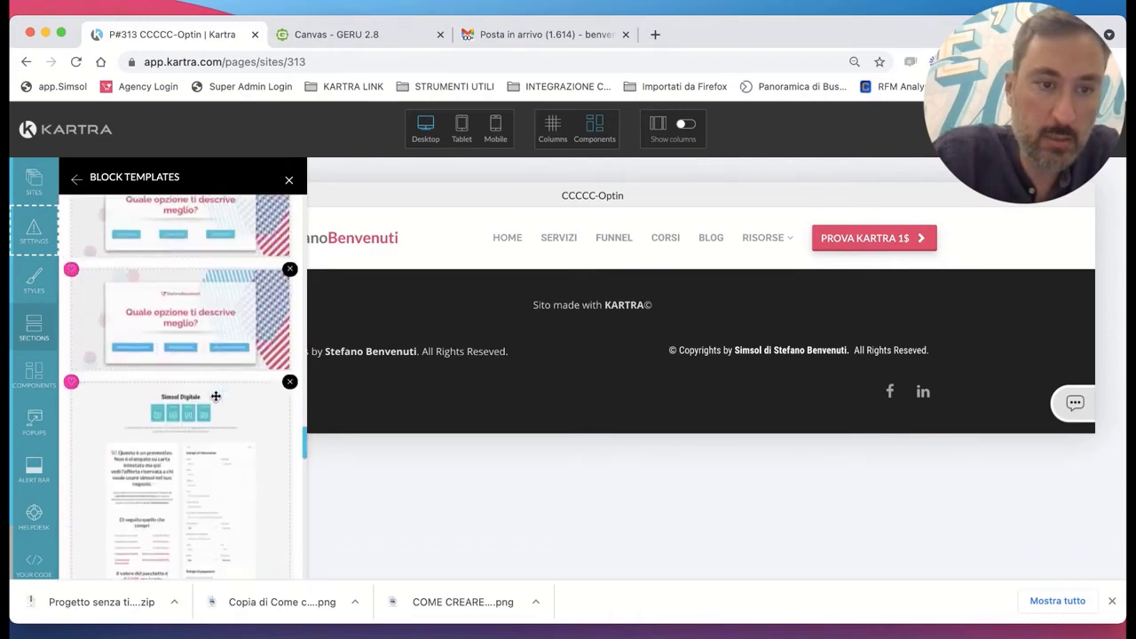
{"action": "scroll", "coordinate": [216, 396], "scroll_direction": "up", "scroll_amount": 5}
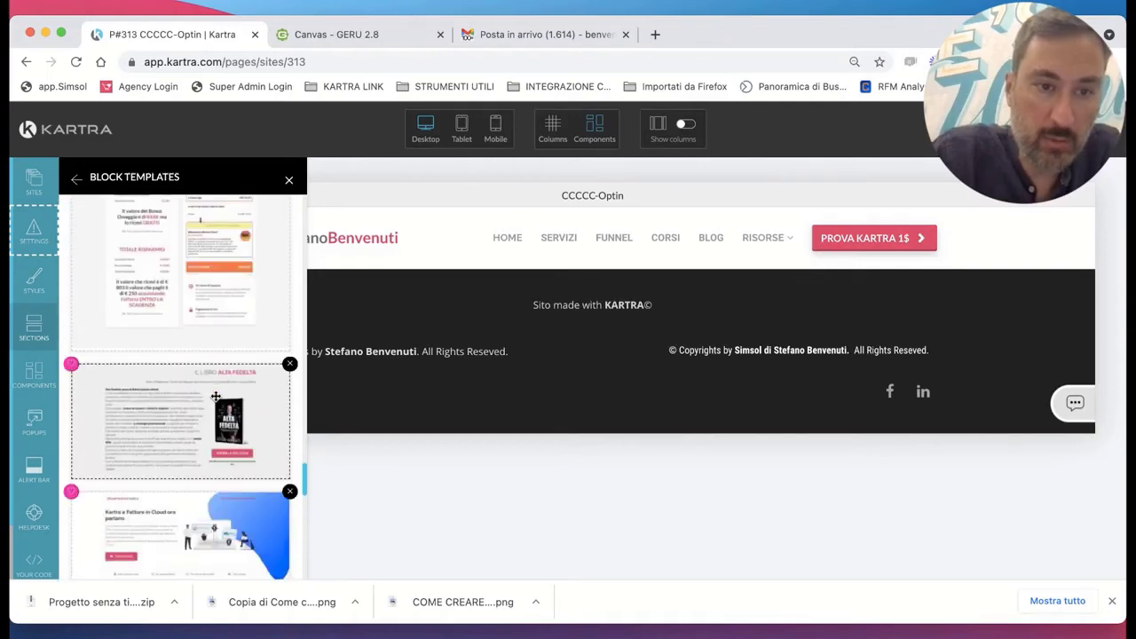
{"action": "scroll", "coordinate": [215, 396], "scroll_direction": "down", "scroll_amount": 8}
{"action": "scroll", "coordinate": [216, 396], "scroll_direction": "down", "scroll_amount": 10}
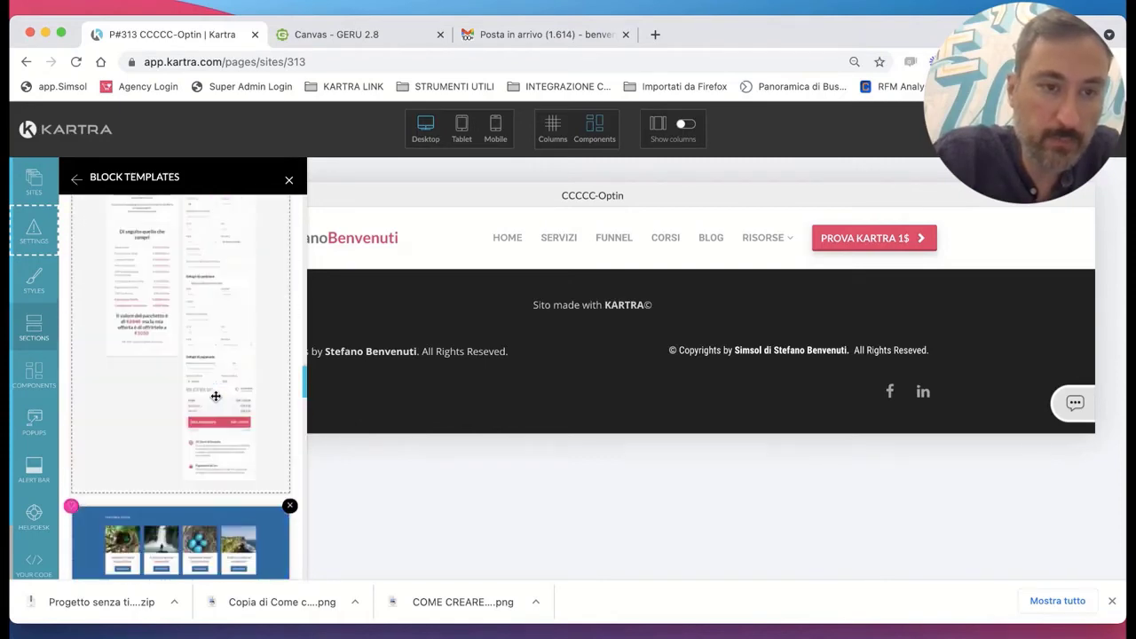
{"action": "scroll", "coordinate": [215, 395], "scroll_direction": "down", "scroll_amount": 4}
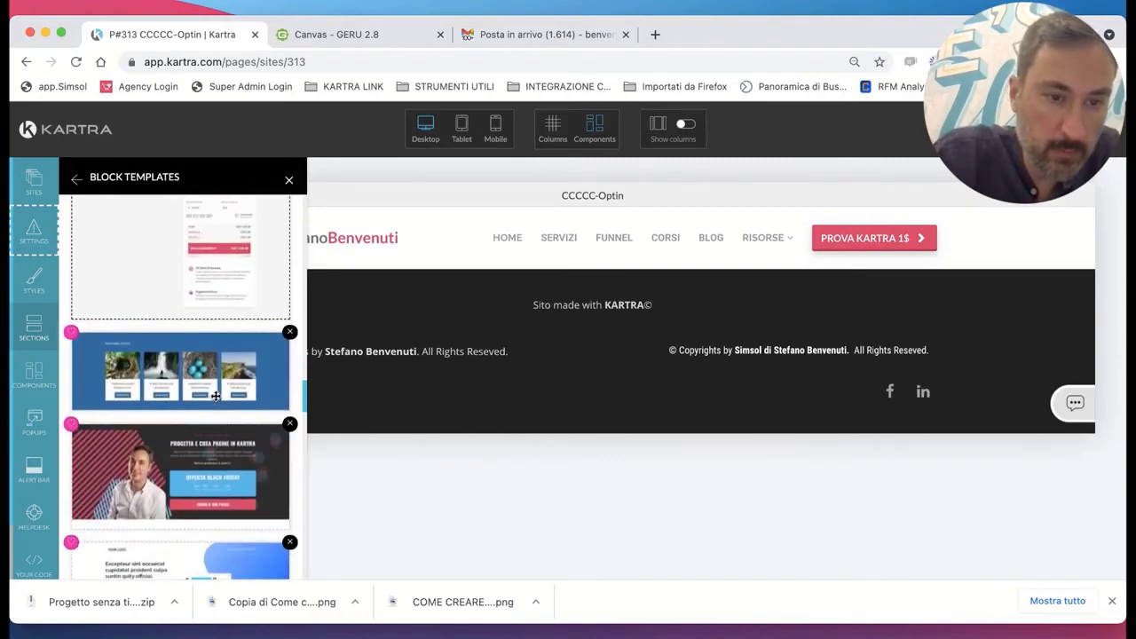
{"action": "left_click_drag", "start_coordinate": [220, 457], "coordinate": [538, 306]}
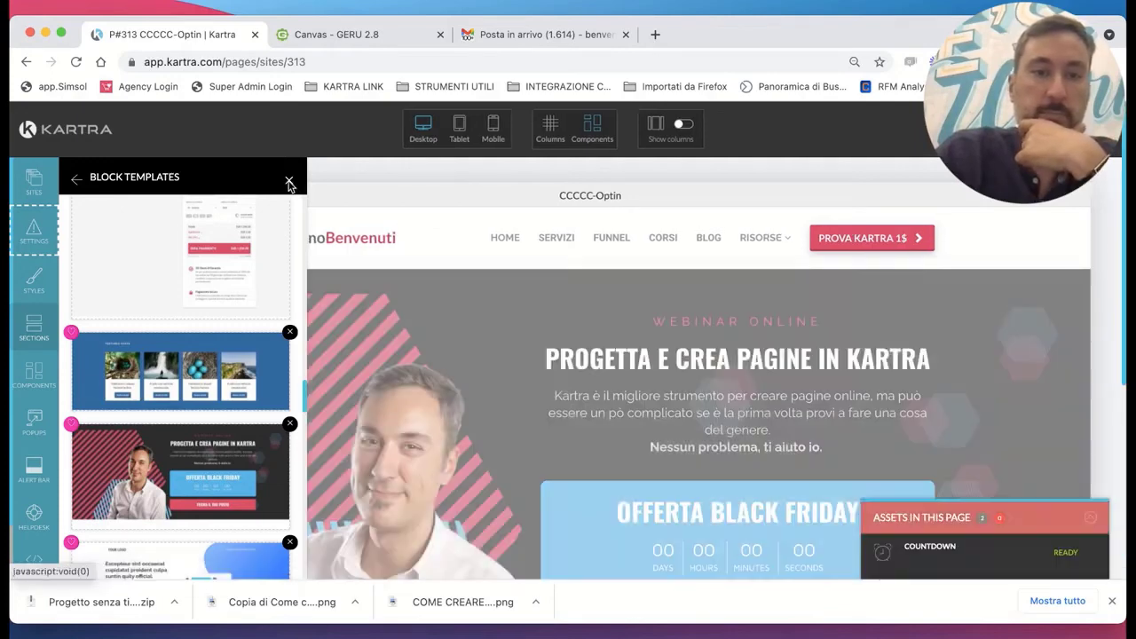
Close Block Templates and review the loaded webinar section with its countdown and 'Ferma il tuo posto' button.
{"action": "left_click", "coordinate": [289, 180]}
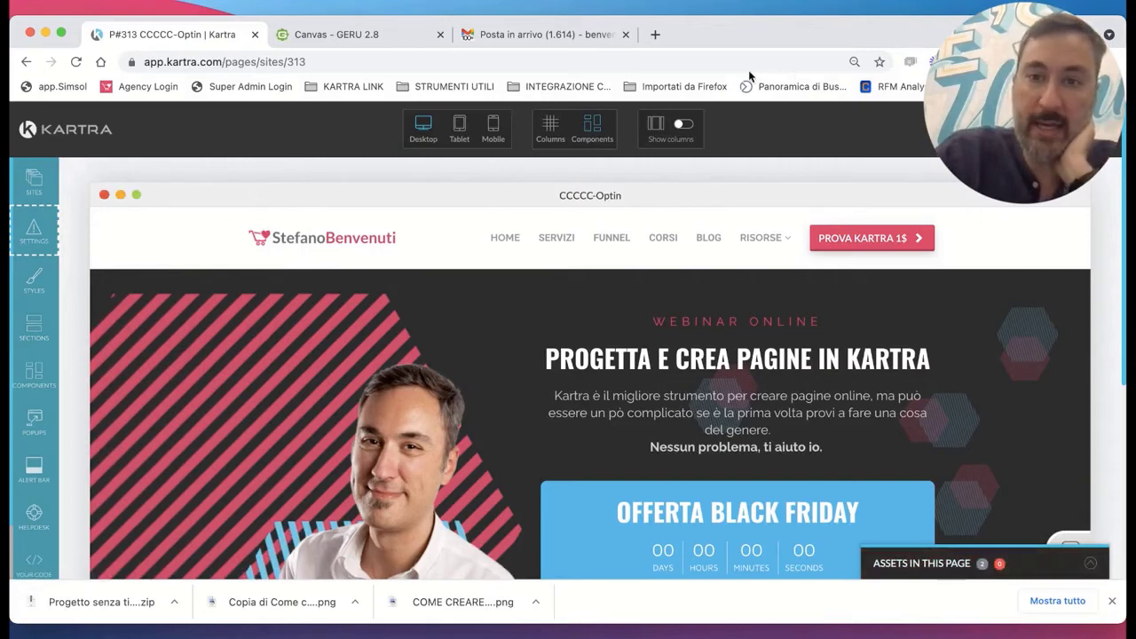
{"action": "scroll", "coordinate": [1008, 358], "scroll_direction": "down", "scroll_amount": 3}
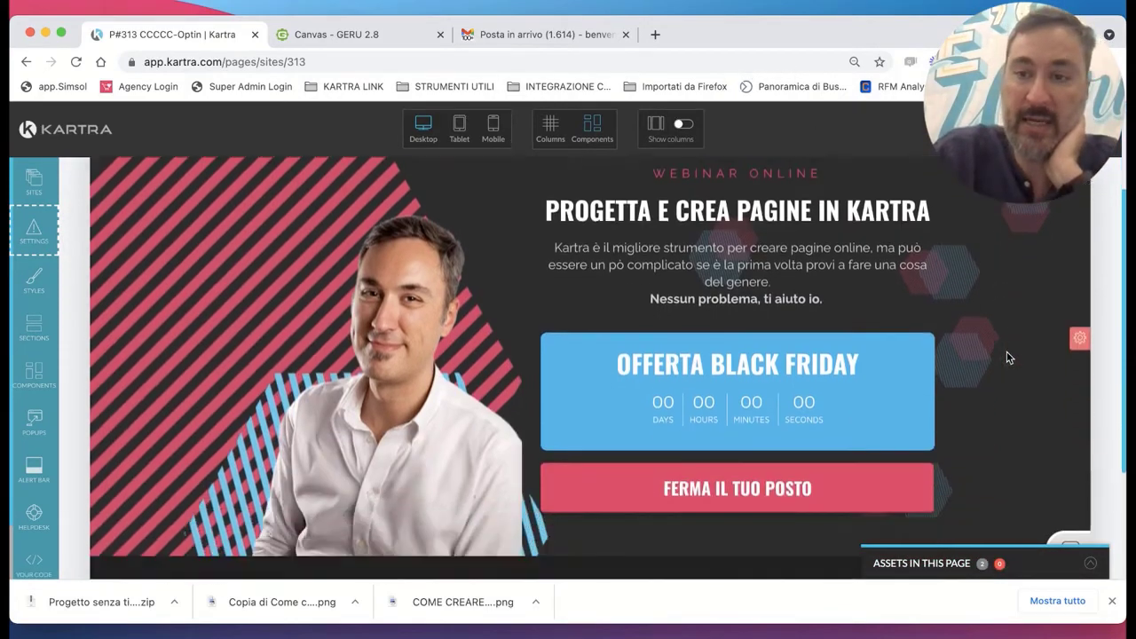
{"action": "scroll", "coordinate": [1008, 358], "scroll_direction": "up", "scroll_amount": 1}
{"action": "scroll", "coordinate": [1008, 358], "scroll_direction": "up", "scroll_amount": 1}
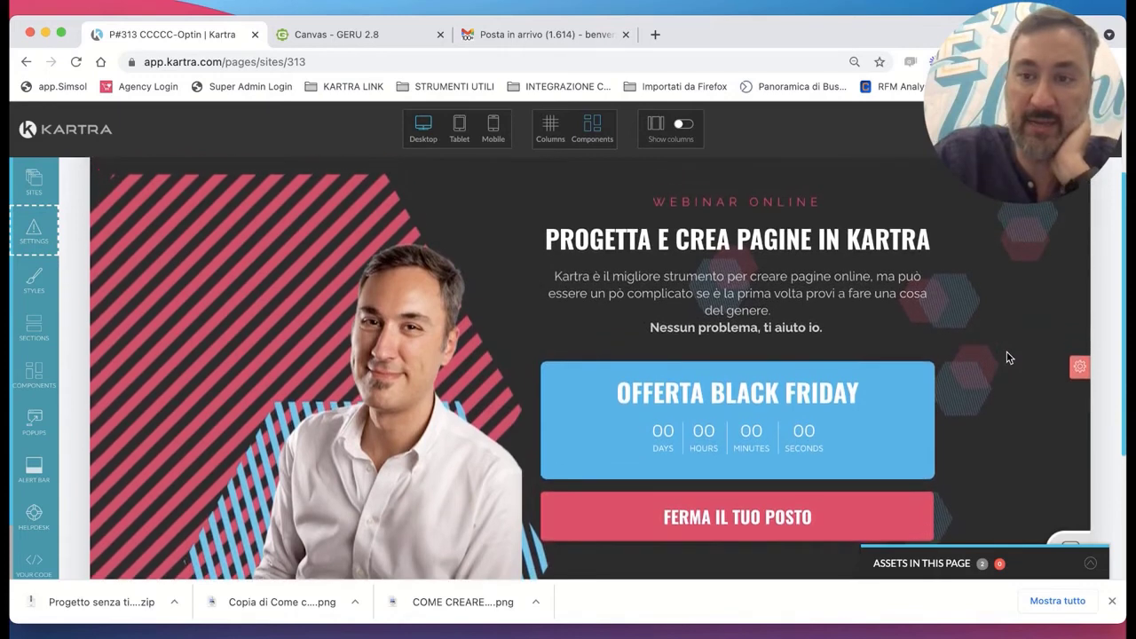
{"action": "mouse_move", "coordinate": [1076, 371]}
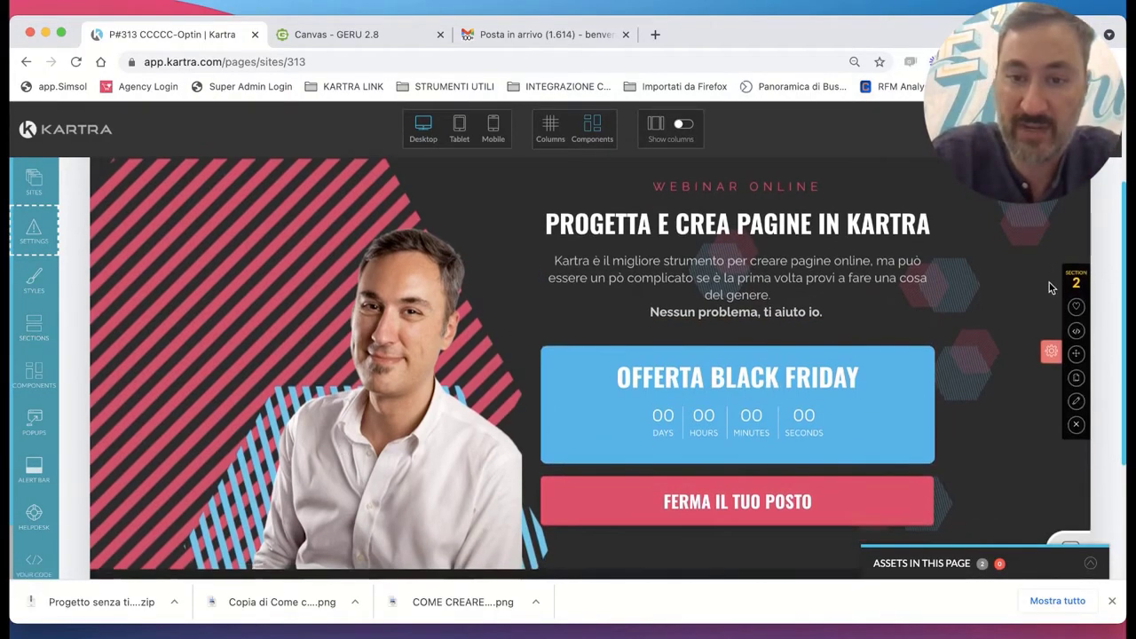
{"action": "scroll", "coordinate": [1049, 287], "scroll_direction": "up", "scroll_amount": 1}
{"action": "mouse_move", "coordinate": [408, 307]}
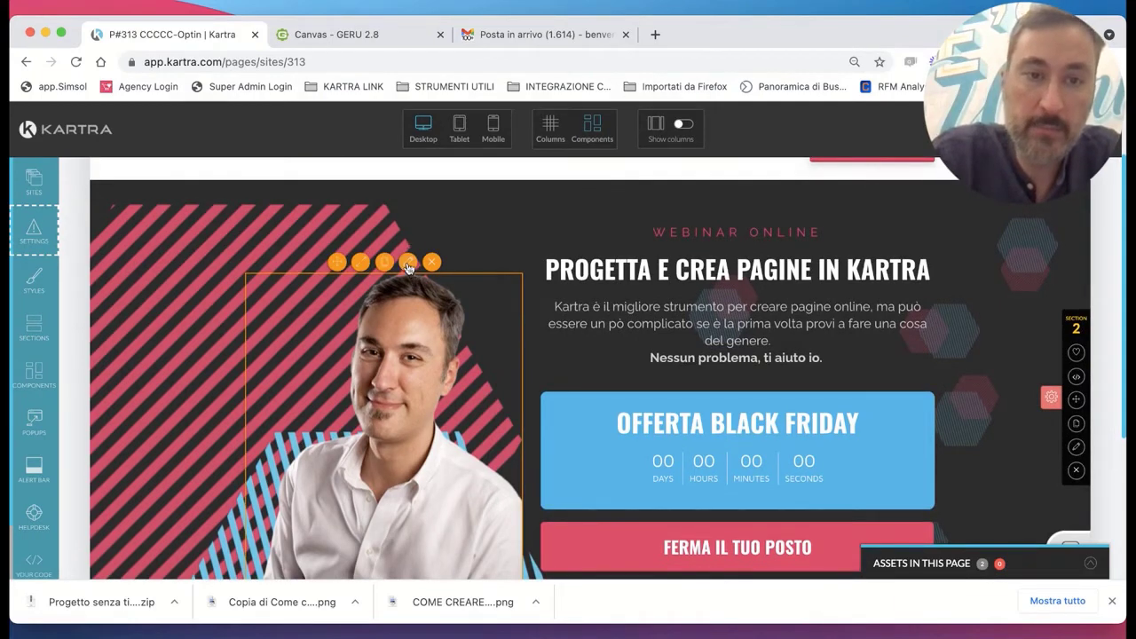
Open the portrait's Image Library, then extract the downloaded Progetto senza titolo.zip archive.
{"action": "left_click", "coordinate": [407, 263]}
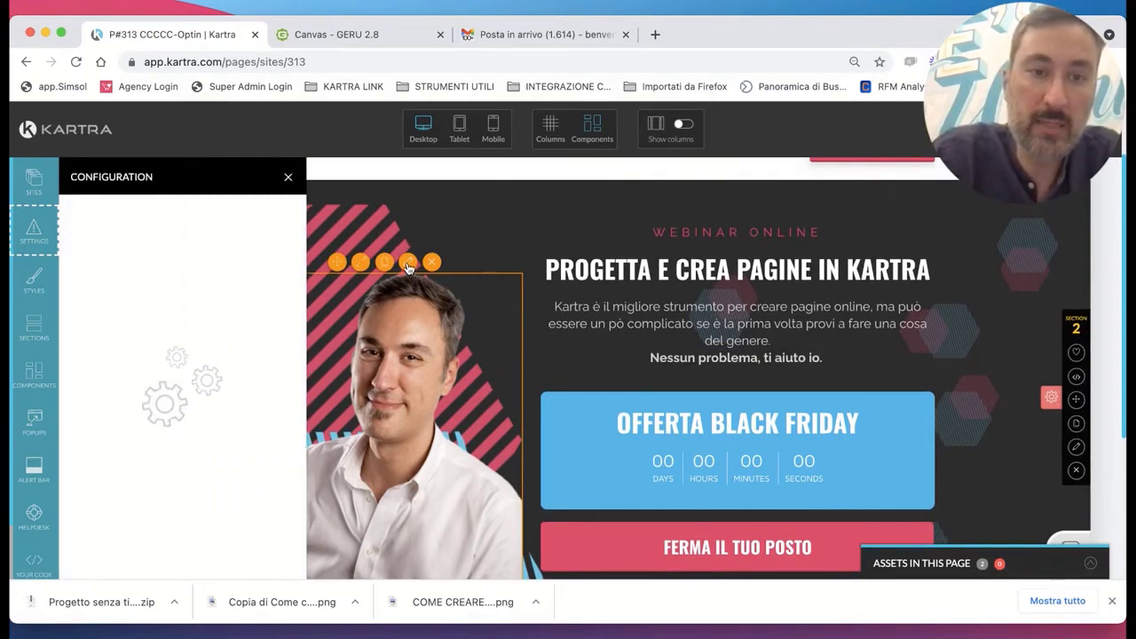
{"action": "left_click", "coordinate": [181, 269]}
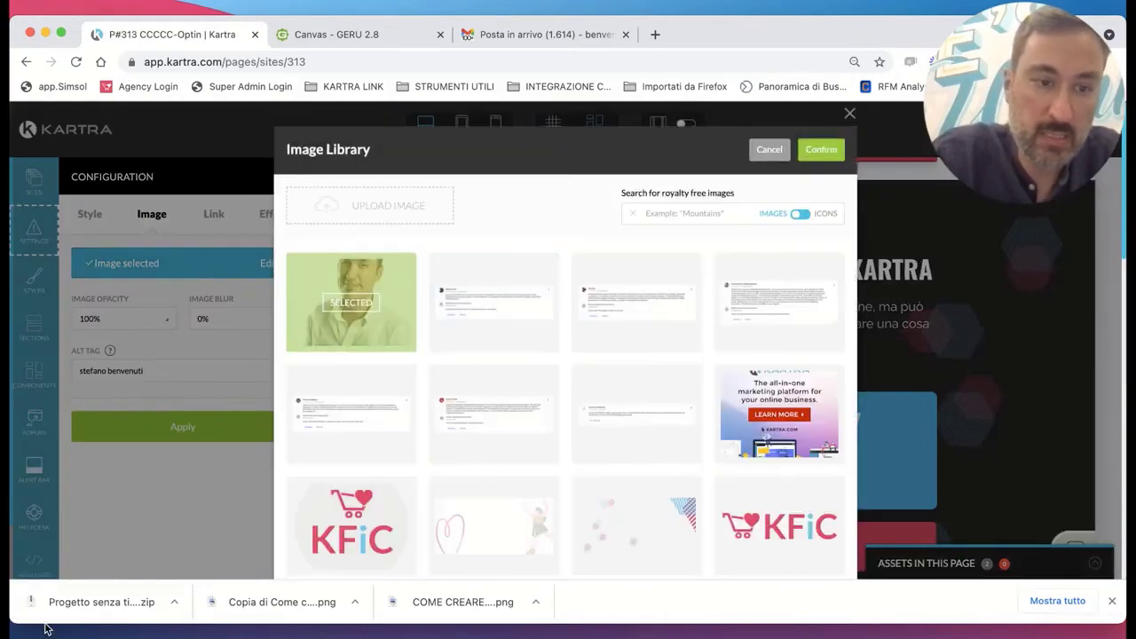
{"action": "left_click", "coordinate": [176, 603]}
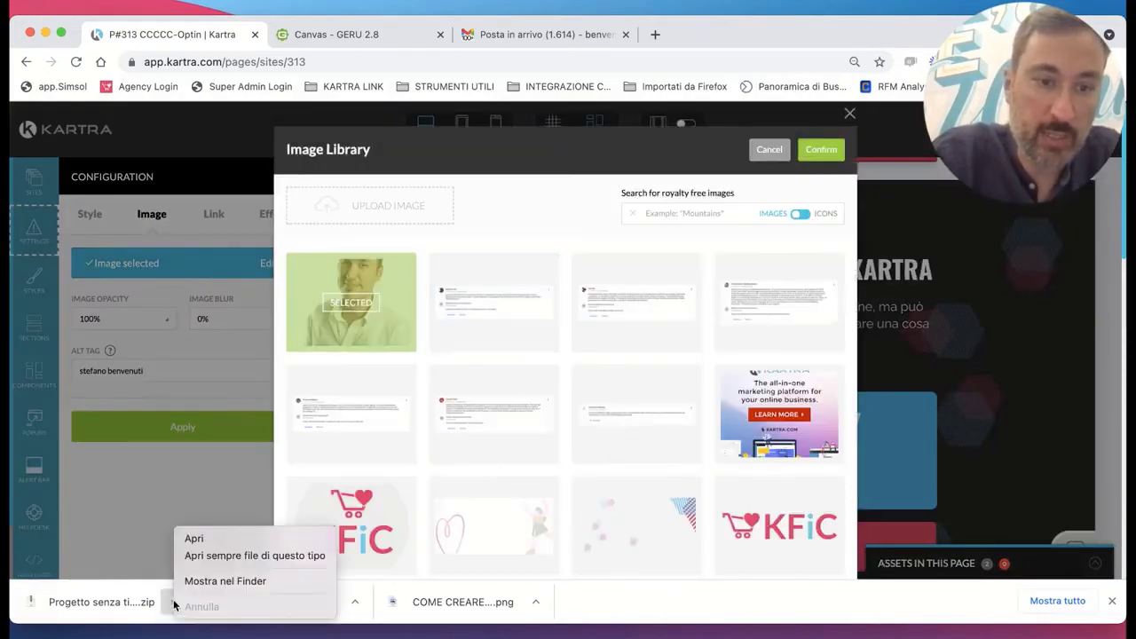
{"action": "left_click", "coordinate": [213, 540]}
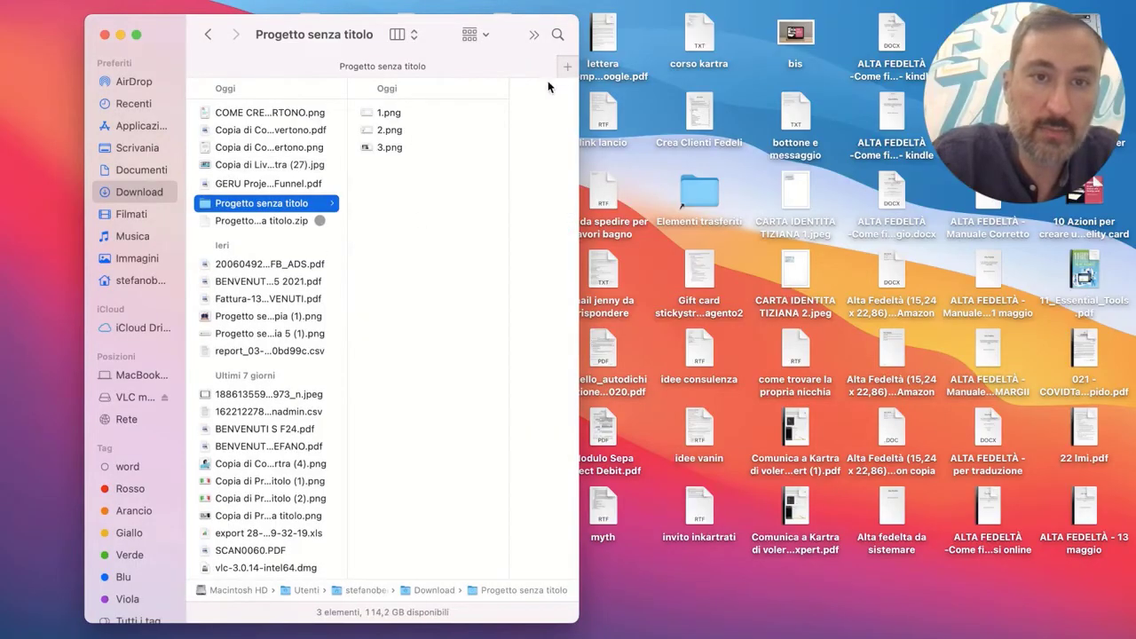
Browse the extracted 1.png, 2.png and 3.png, then open the 1.png book cover in Preview.
{"action": "left_click_drag", "start_coordinate": [578, 101], "coordinate": [926, 101]}
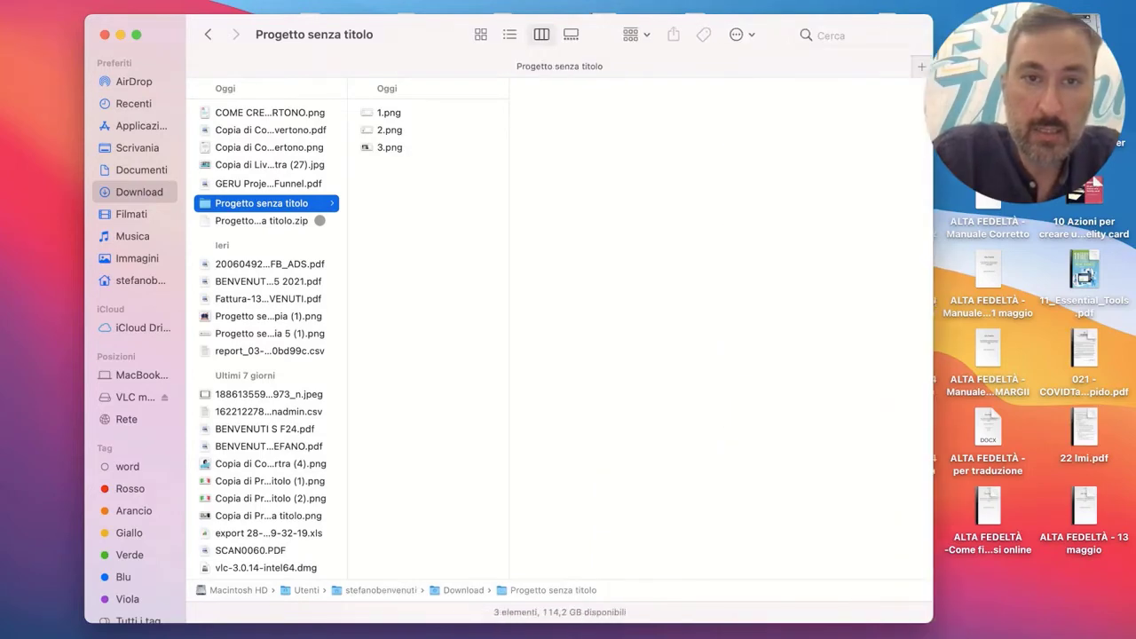
{"action": "left_click", "coordinate": [391, 113]}
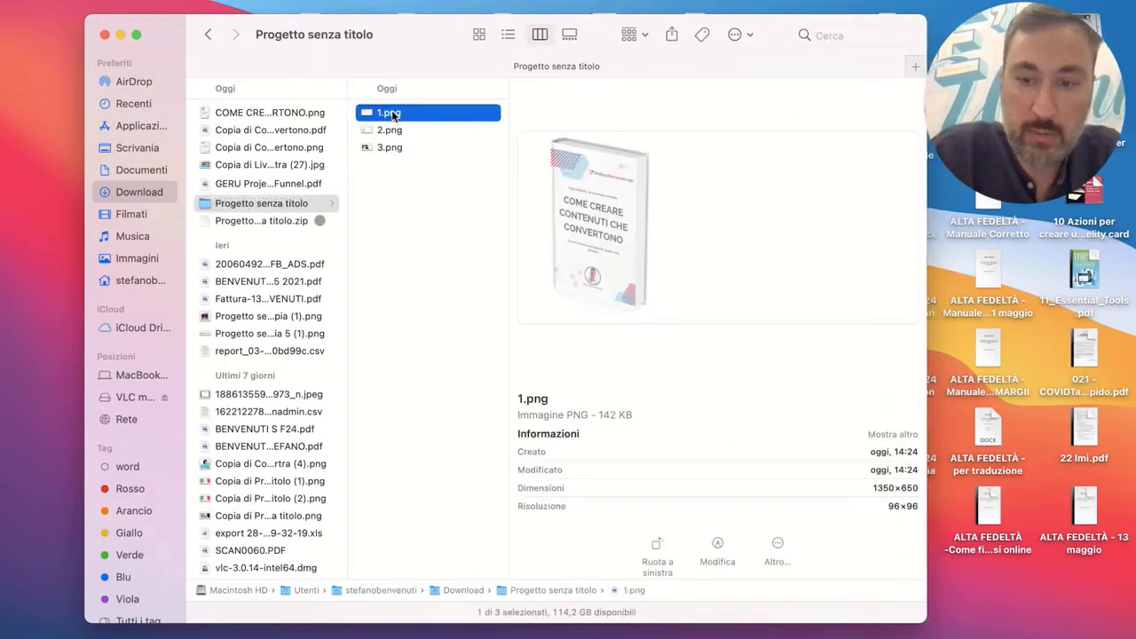
{"action": "key", "text": "Down"}
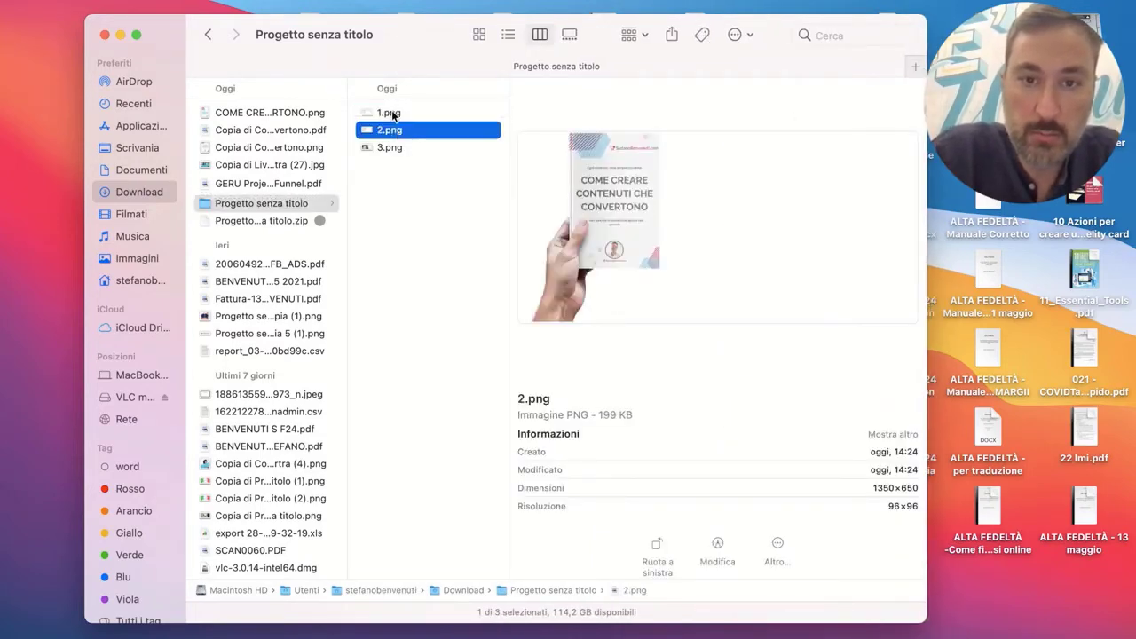
{"action": "key", "text": "Down"}
{"action": "key", "text": "Up"}
{"action": "key", "text": "Up"}
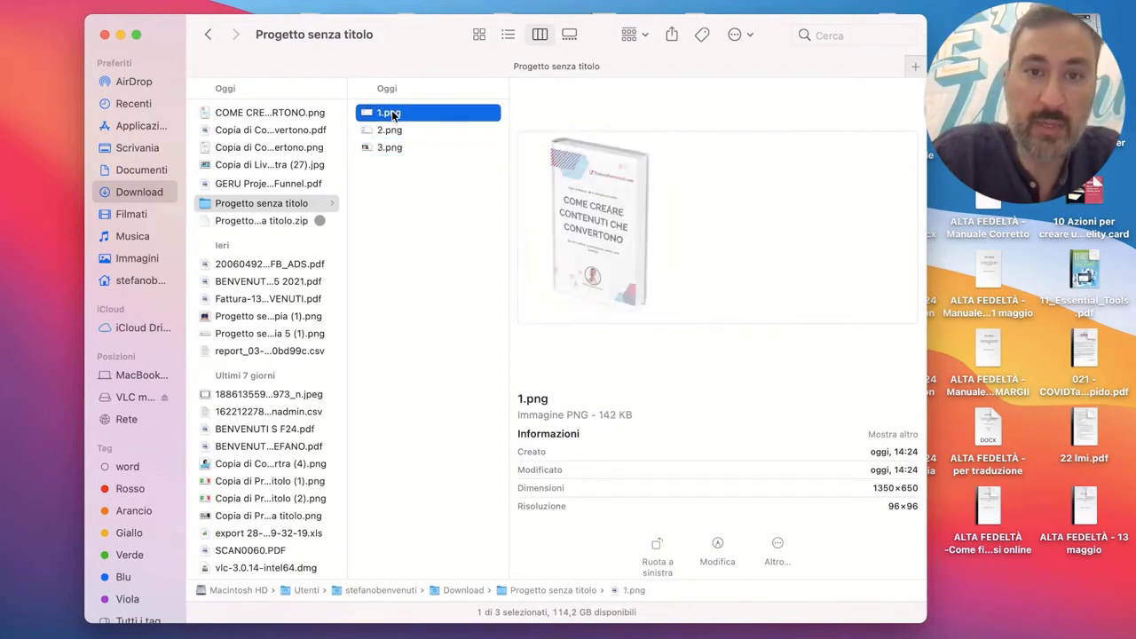
{"action": "left_click", "coordinate": [401, 148]}
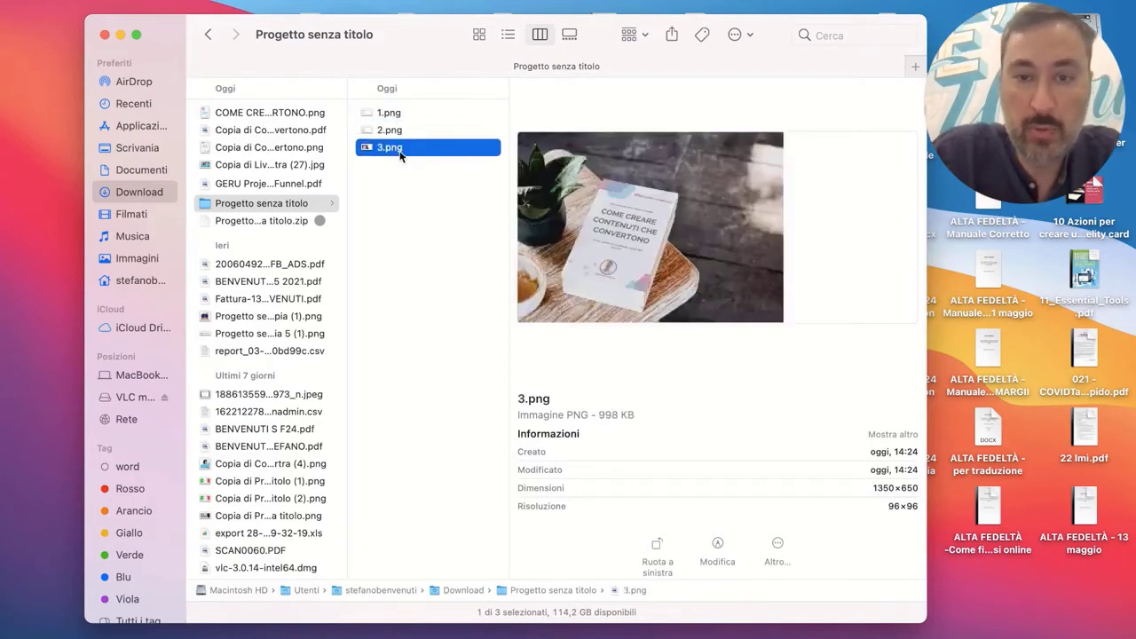
{"action": "left_click", "coordinate": [387, 116]}
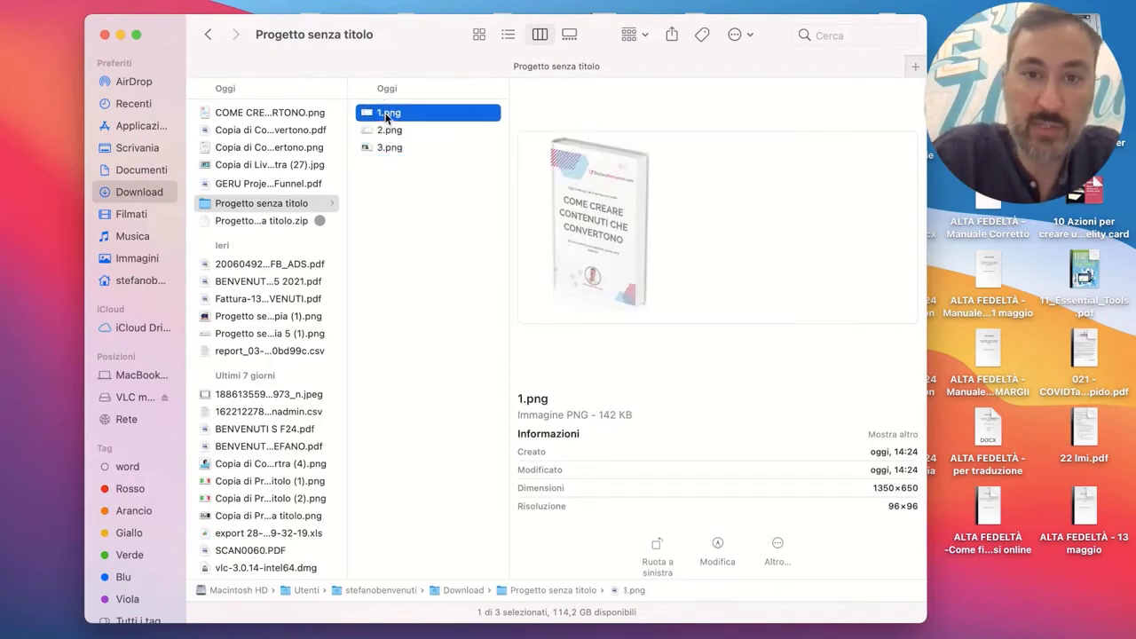
{"action": "right_click", "coordinate": [410, 112]}
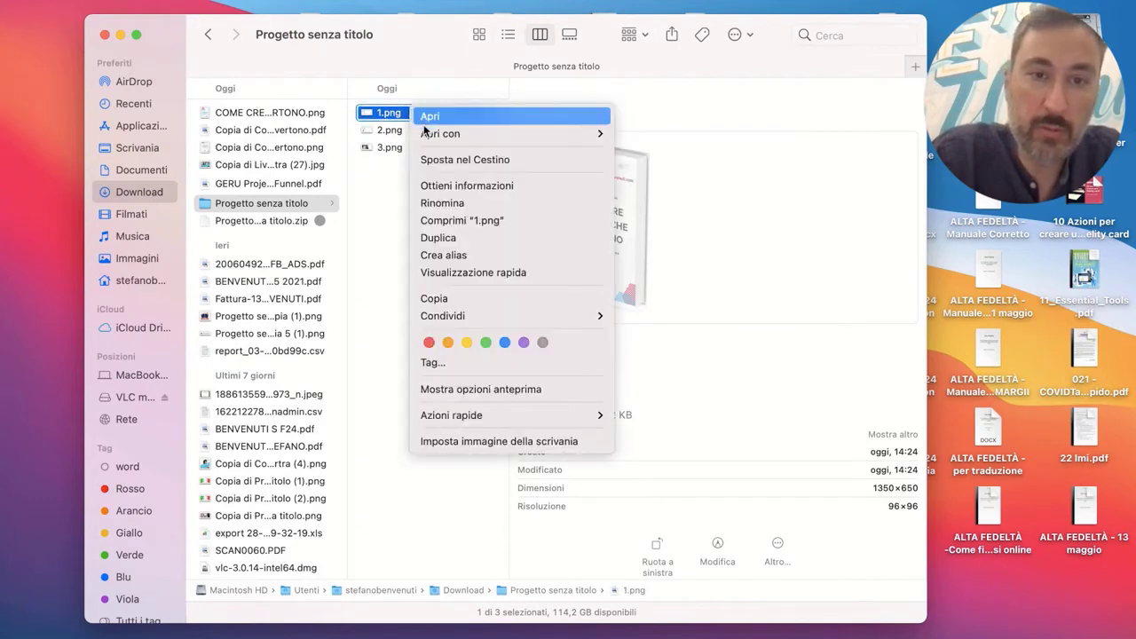
{"action": "mouse_move", "coordinate": [480, 133]}
{"action": "left_click", "coordinate": [701, 135]}
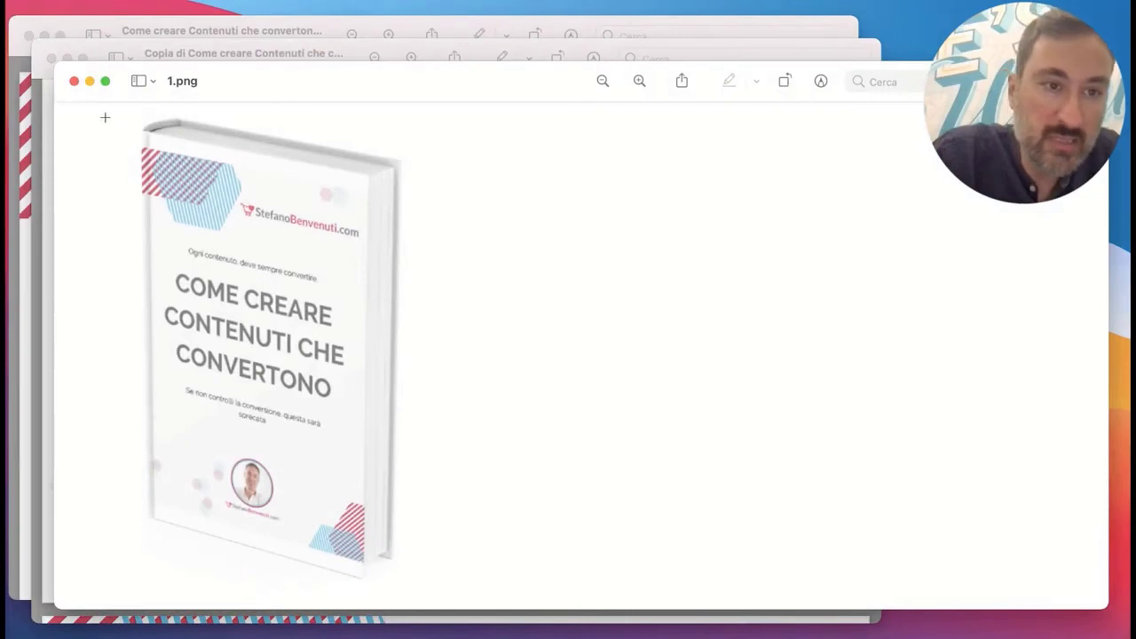
Crop 1.png to a tight selection around the book mockup, save it, and close the window.
{"action": "left_click_drag", "start_coordinate": [106, 112], "coordinate": [430, 587]}
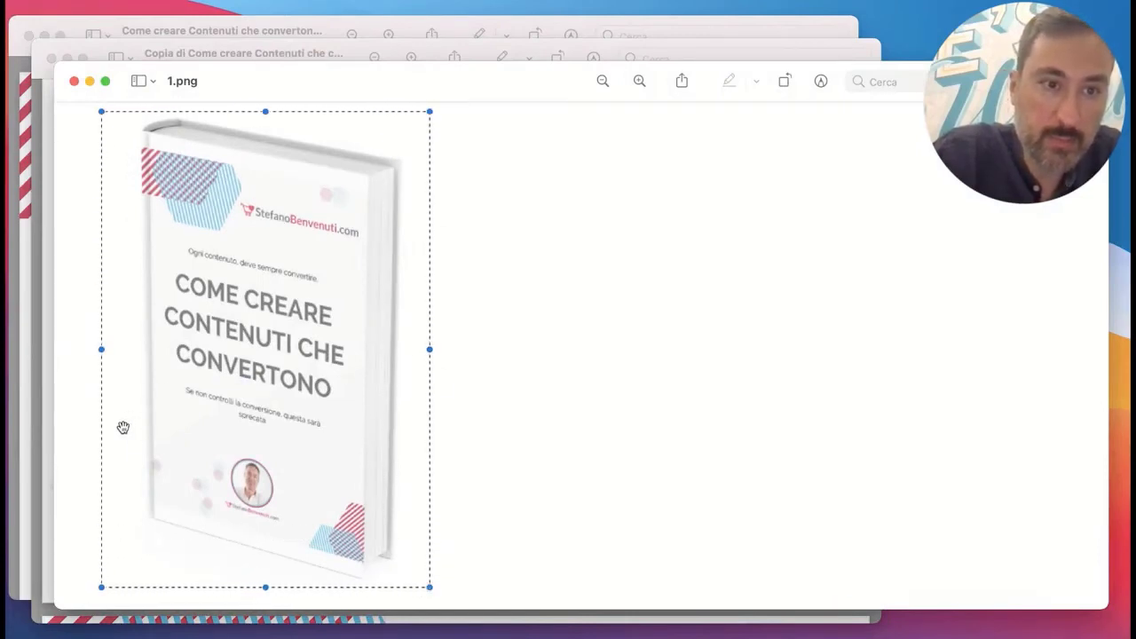
{"action": "left_click_drag", "start_coordinate": [102, 355], "coordinate": [127, 350]}
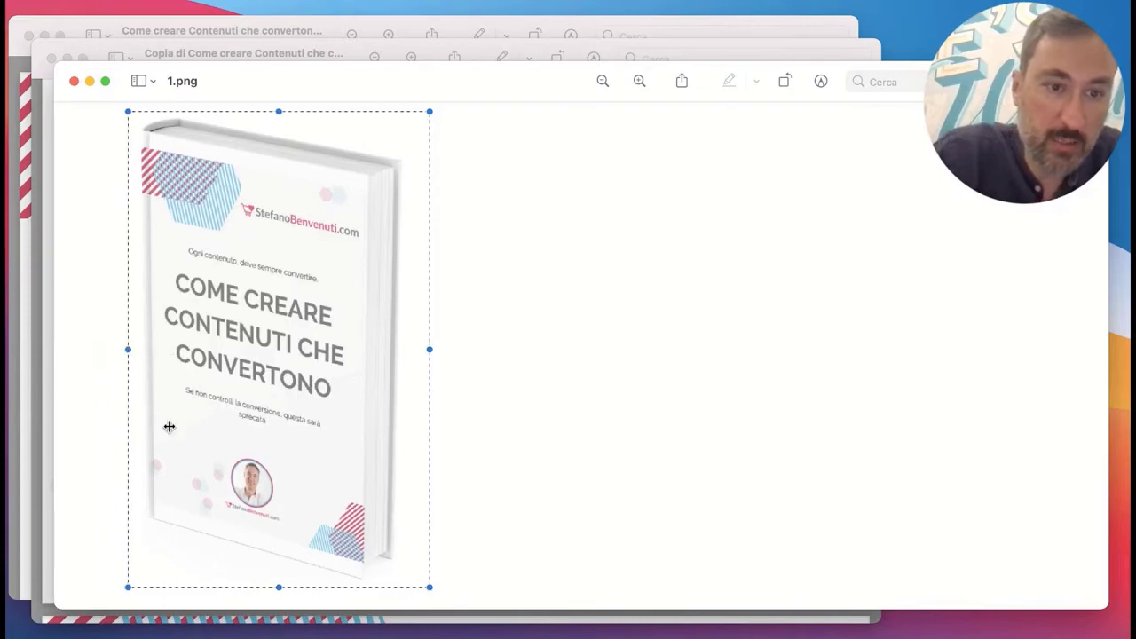
{"action": "left_click_drag", "start_coordinate": [277, 586], "coordinate": [280, 586]}
{"action": "left_click_drag", "start_coordinate": [431, 347], "coordinate": [414, 349]}
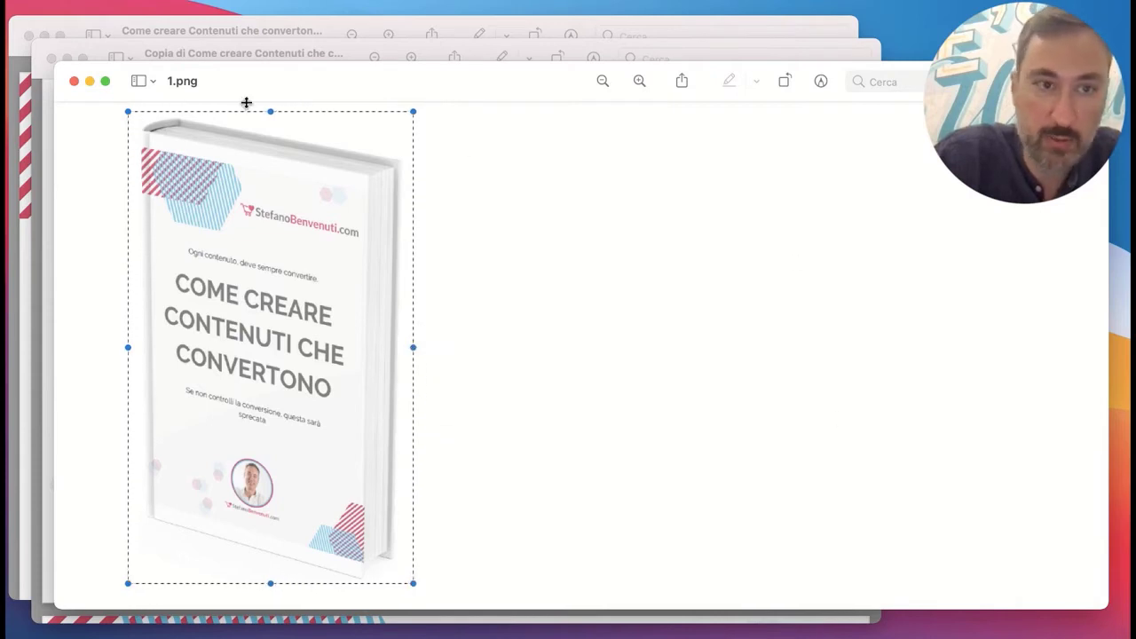
{"action": "left_click_drag", "start_coordinate": [272, 112], "coordinate": [272, 115]}
{"action": "left_click", "coordinate": [820, 81]}
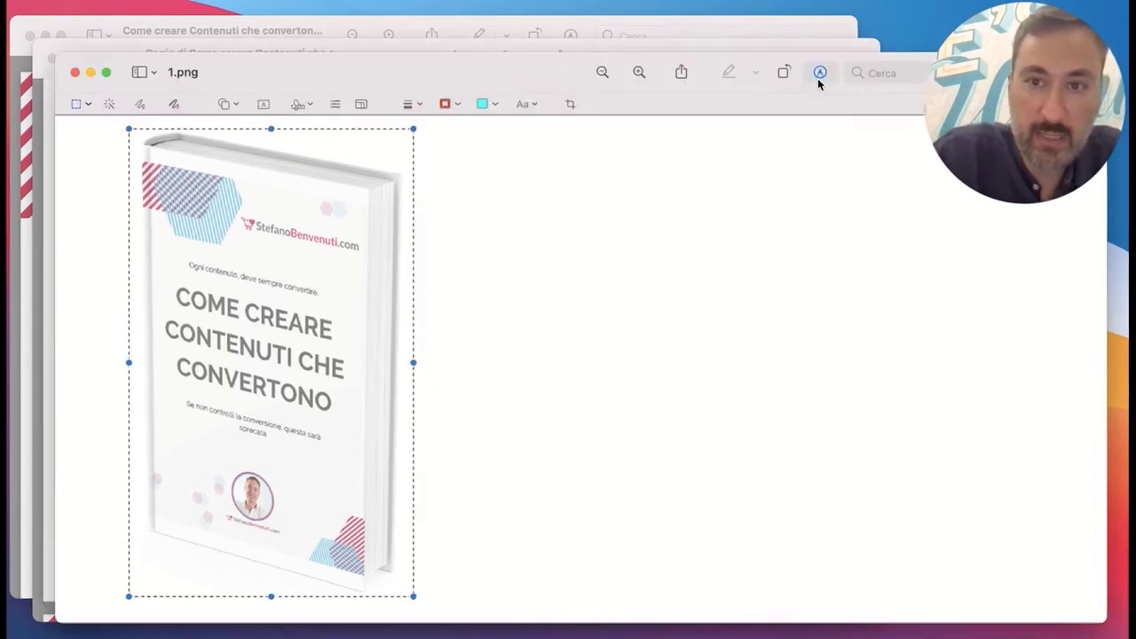
{"action": "left_click", "coordinate": [571, 104]}
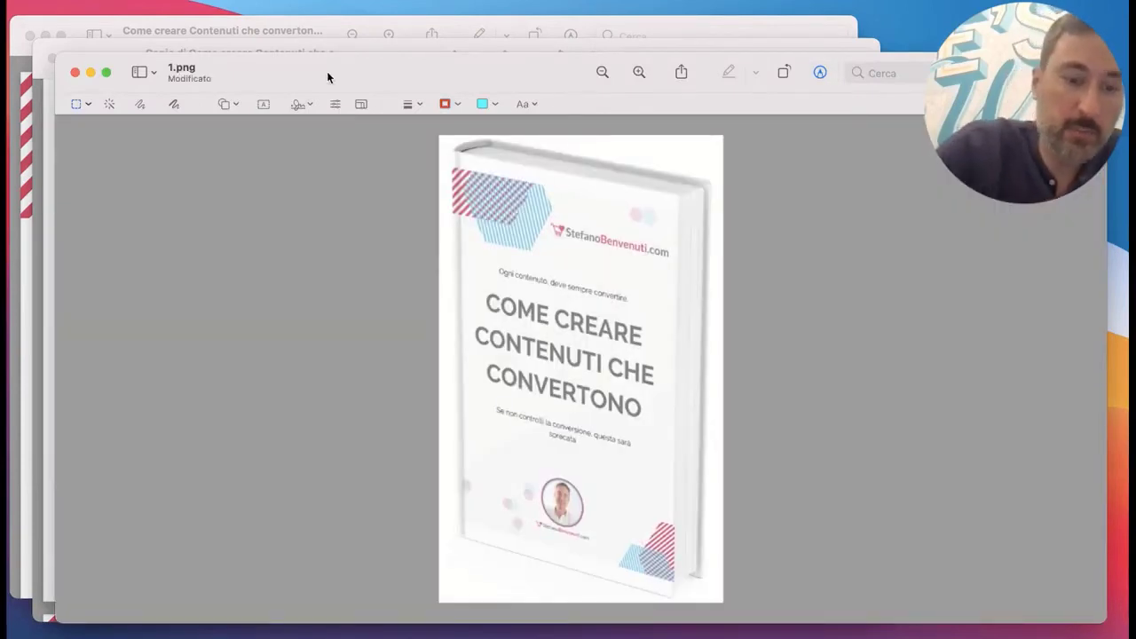
{"action": "key", "text": "super+s"}
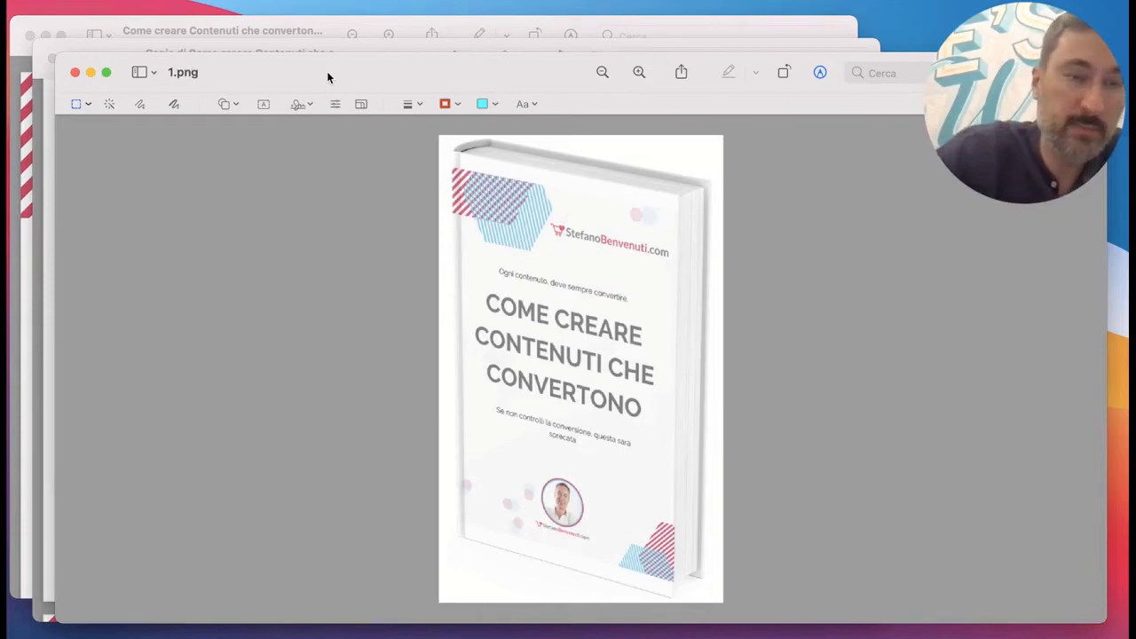
{"action": "left_click", "coordinate": [76, 73]}
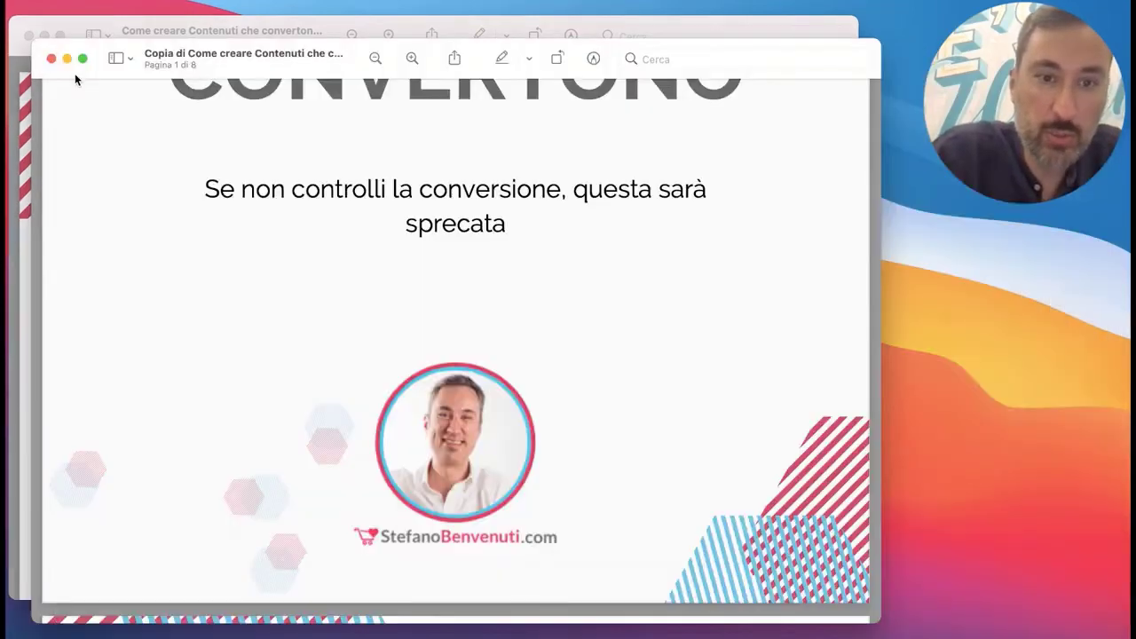
Upload the cropped Progetto senza titolo/1.png into Kartra's Image Library.
{"action": "key", "text": "super+Tab"}
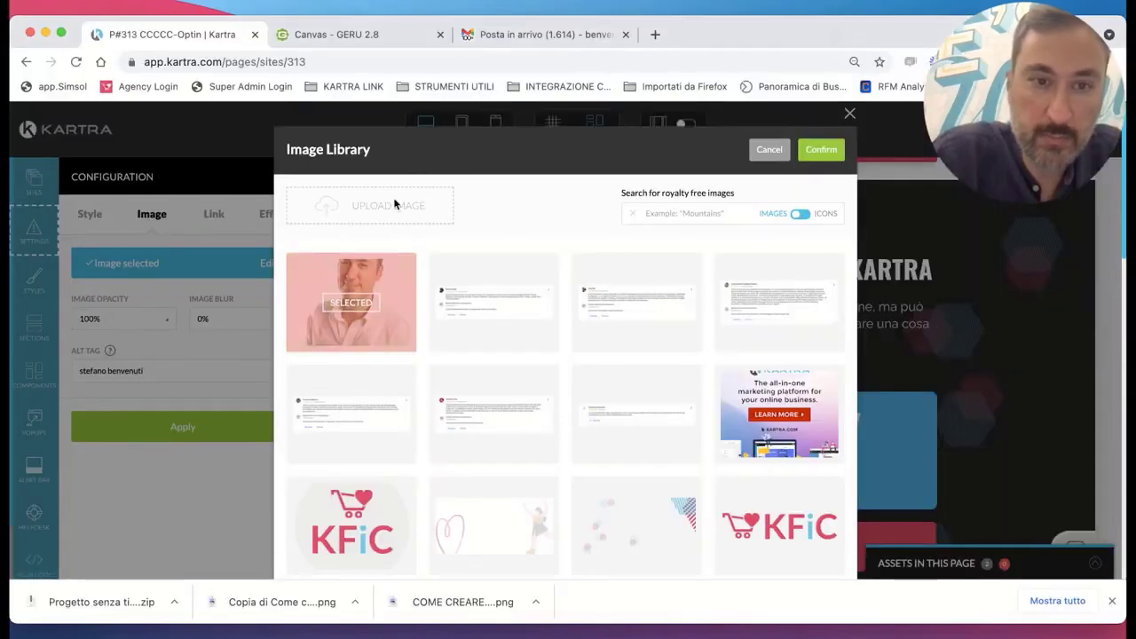
{"action": "key", "text": "super+Tab"}
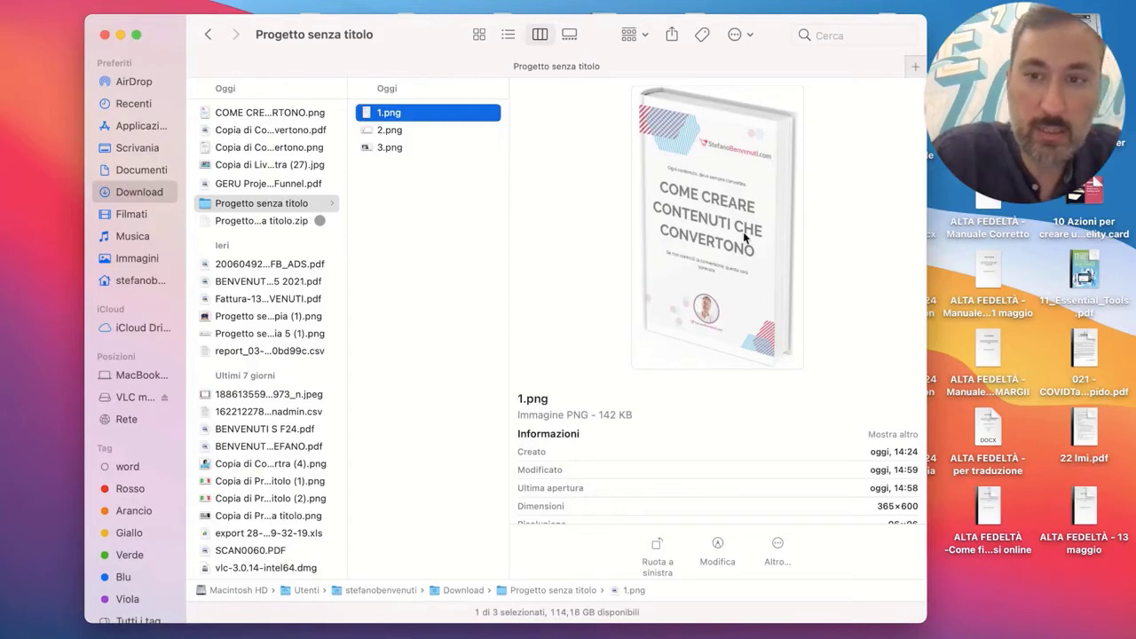
{"action": "left_click", "coordinate": [120, 35]}
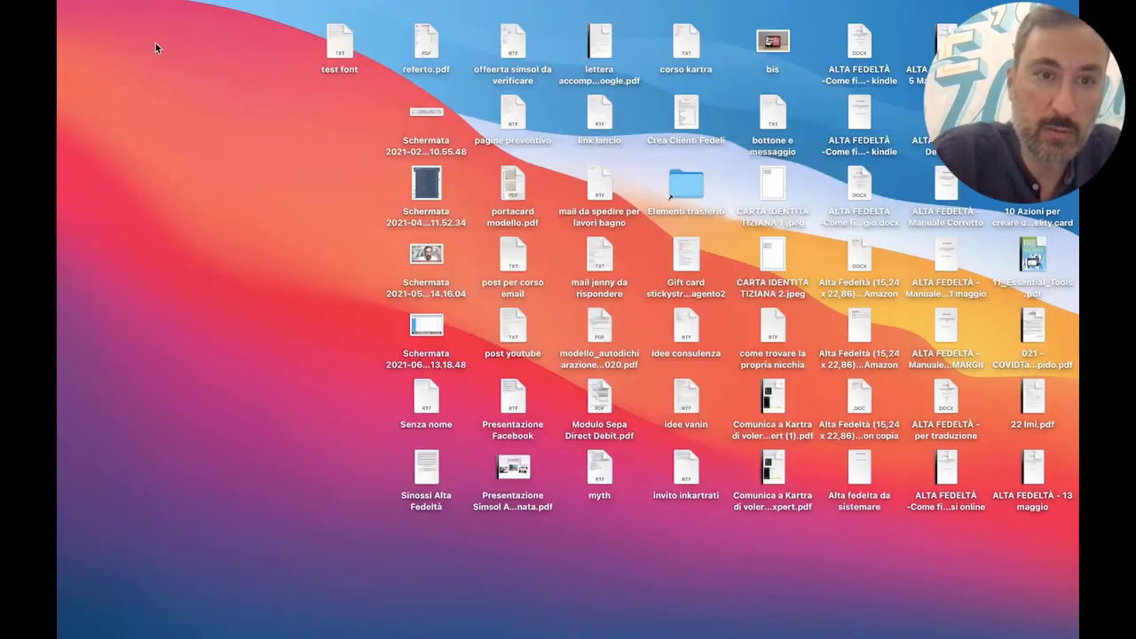
{"action": "key", "text": "super+Tab"}
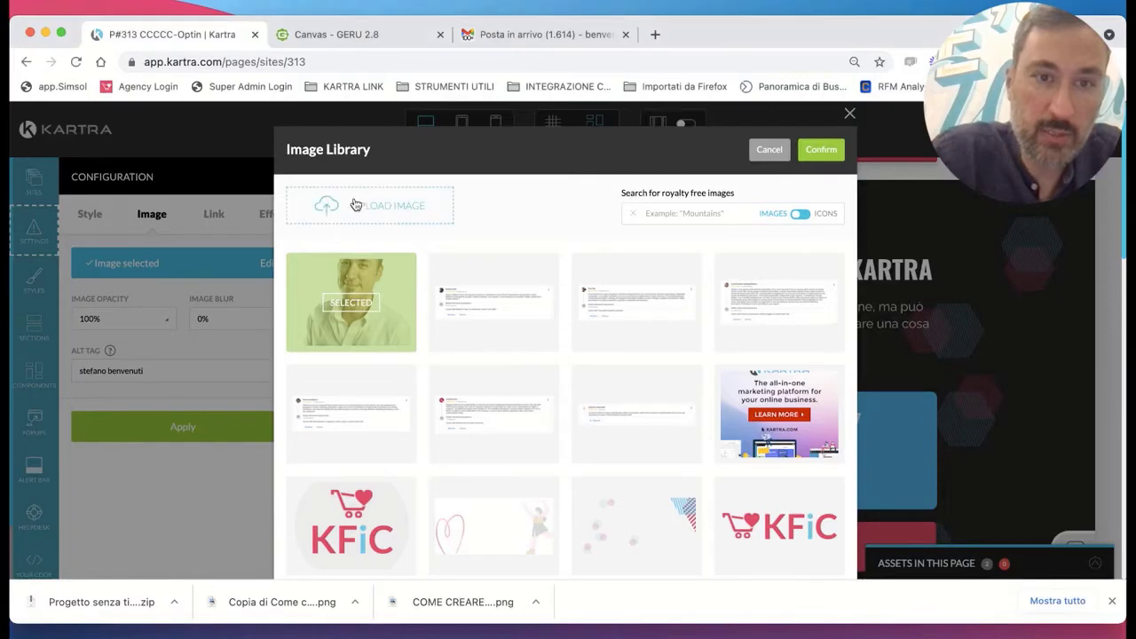
{"action": "left_click", "coordinate": [354, 205]}
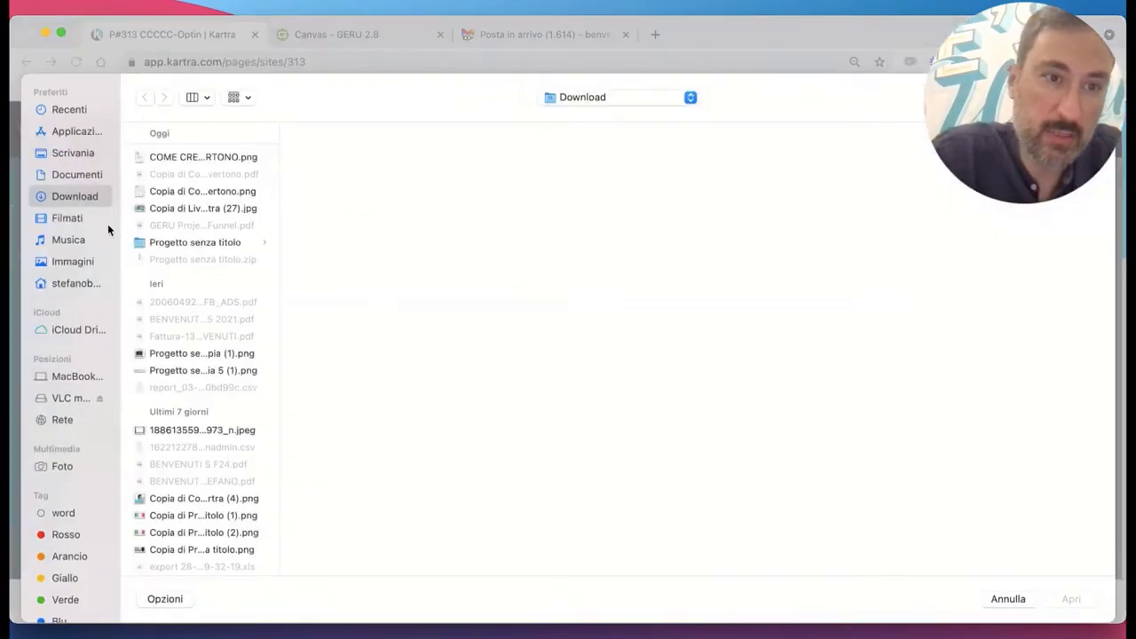
{"action": "left_click", "coordinate": [195, 243]}
{"action": "left_click", "coordinate": [319, 157]}
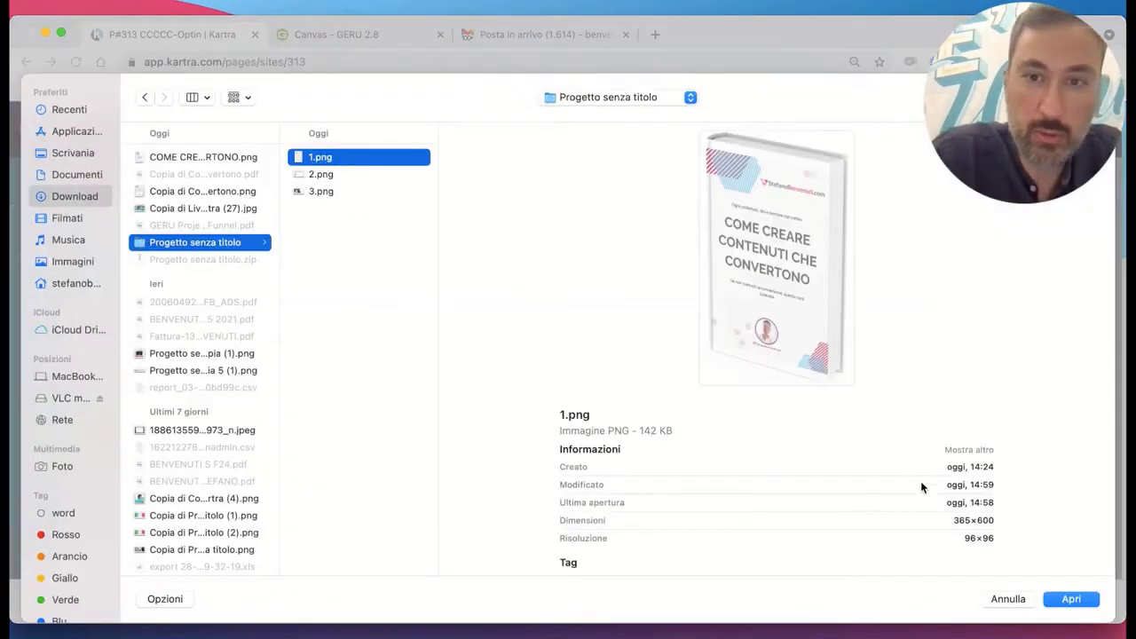
{"action": "left_click", "coordinate": [1071, 599]}
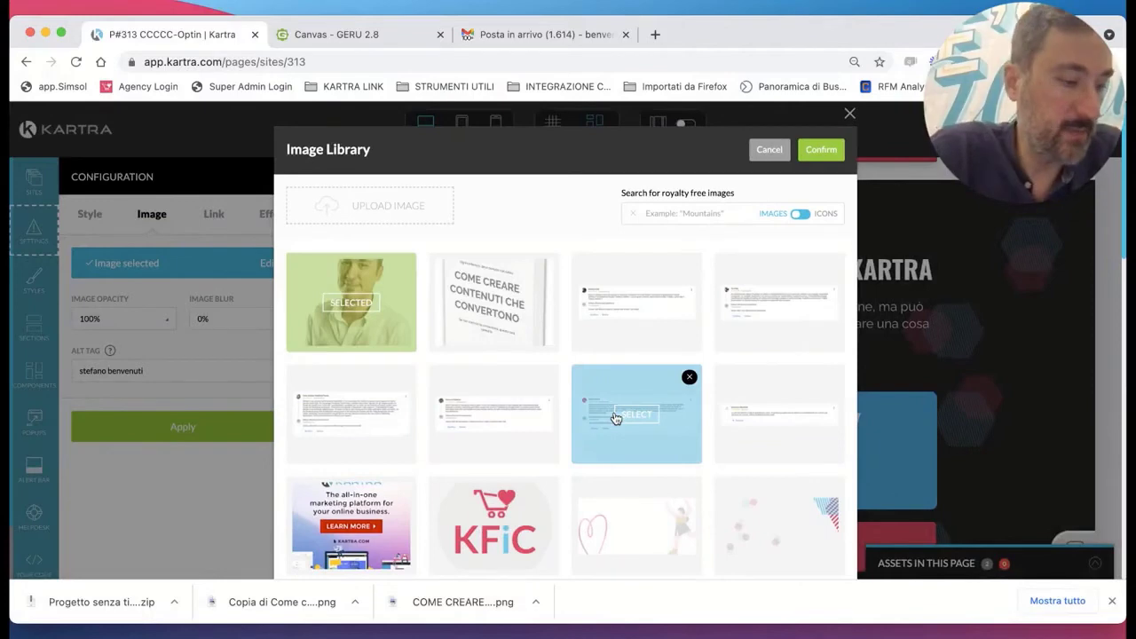
Select the uploaded book cover, confirm it, and apply it in place of the portrait.
{"action": "left_click", "coordinate": [493, 303]}
{"action": "left_click", "coordinate": [820, 150]}
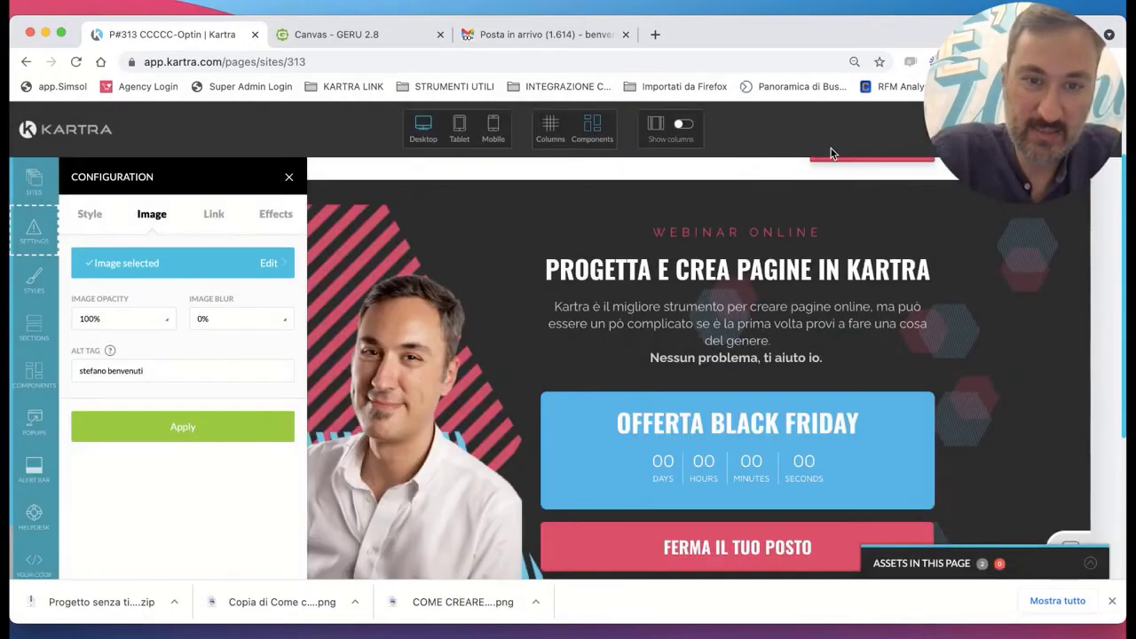
{"action": "left_click", "coordinate": [193, 426]}
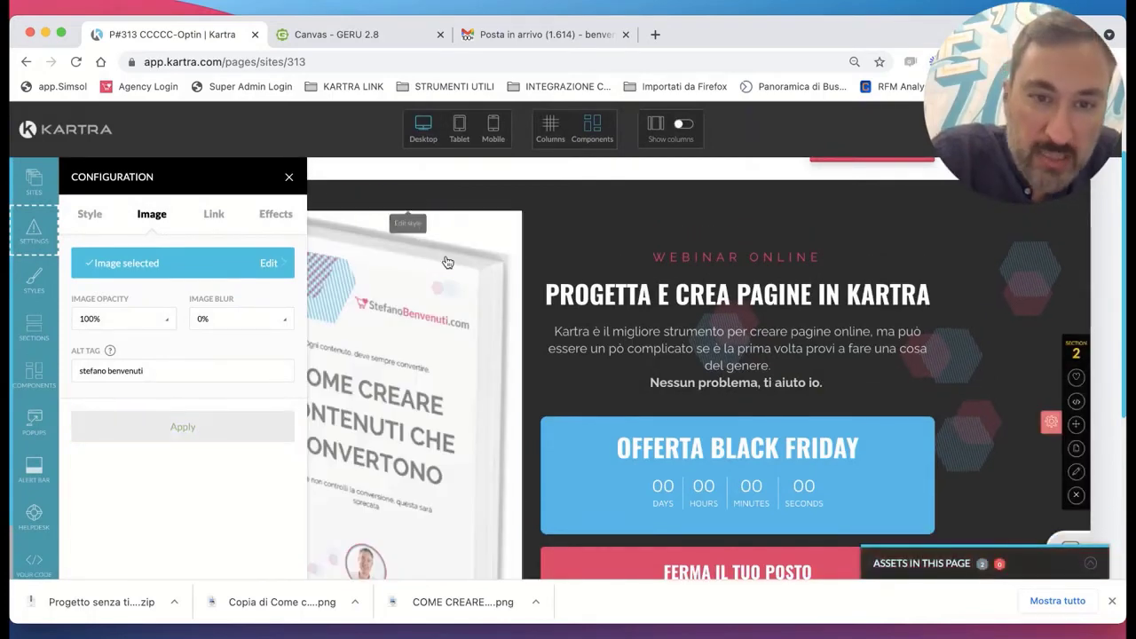
{"action": "mouse_move", "coordinate": [484, 246]}
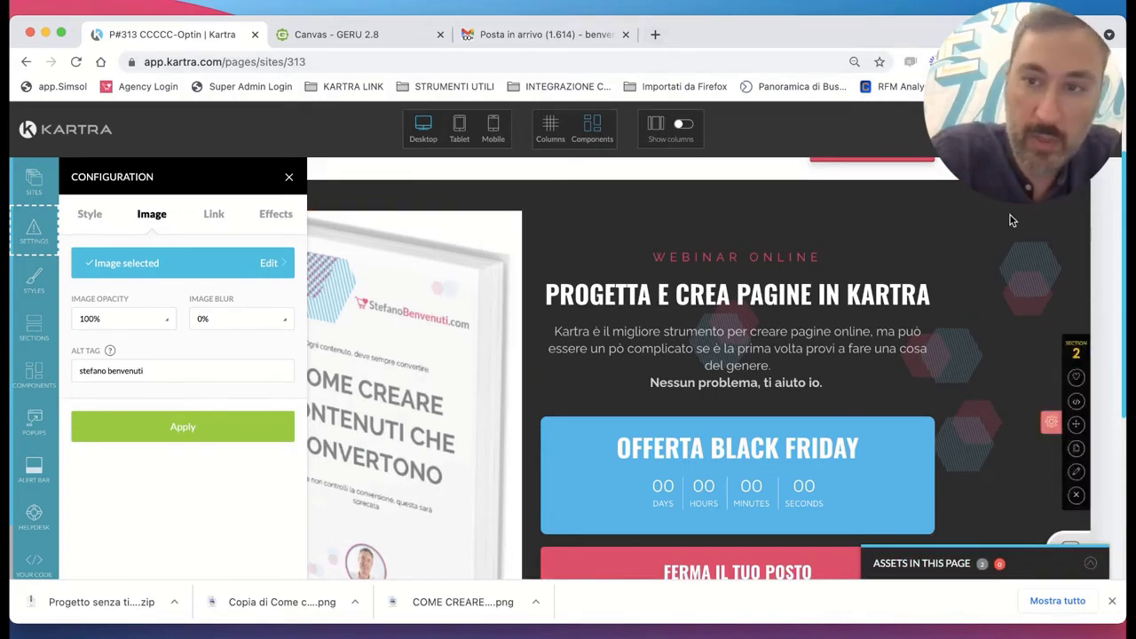
Set the webinar section's background colour to white rgb(255, 255, 255) and apply it.
{"action": "mouse_move", "coordinate": [1081, 386]}
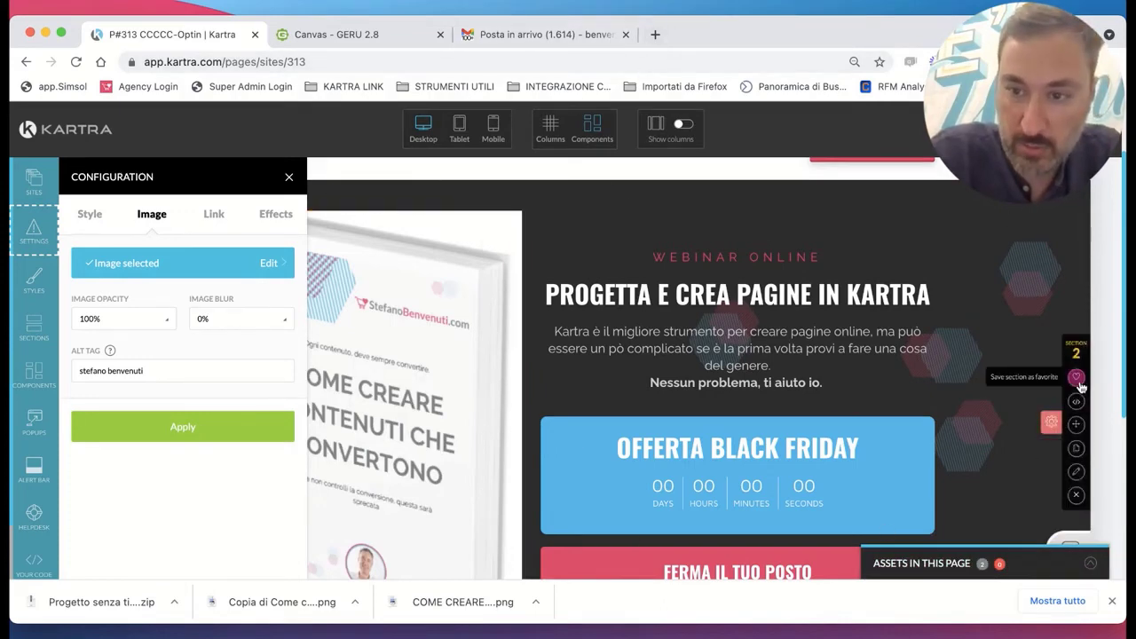
{"action": "left_click", "coordinate": [1076, 473]}
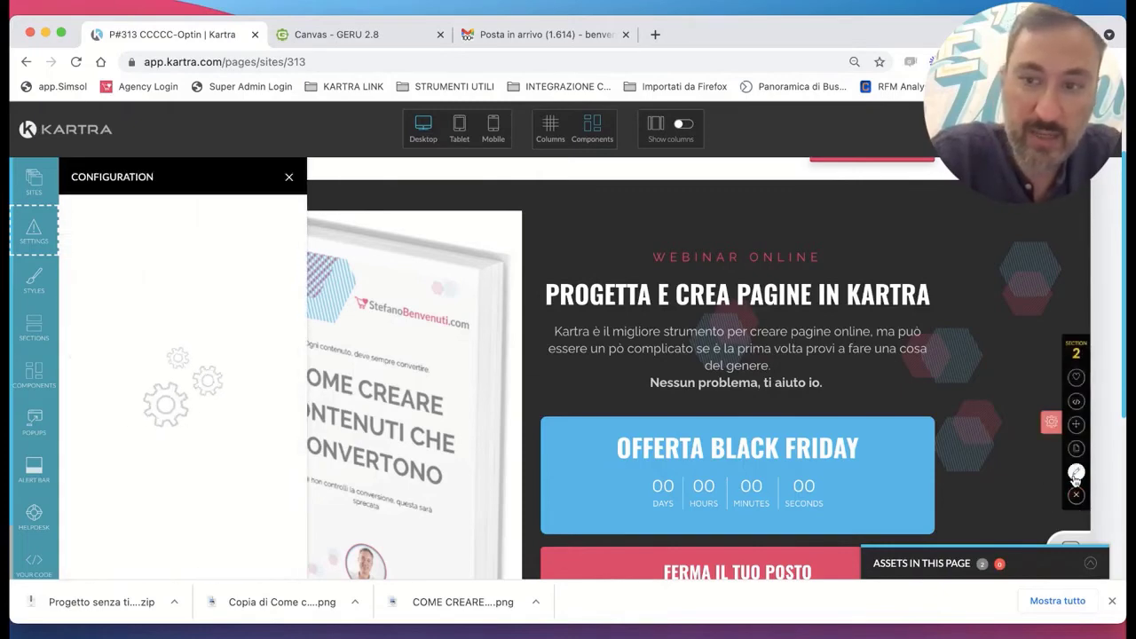
{"action": "left_click", "coordinate": [115, 354]}
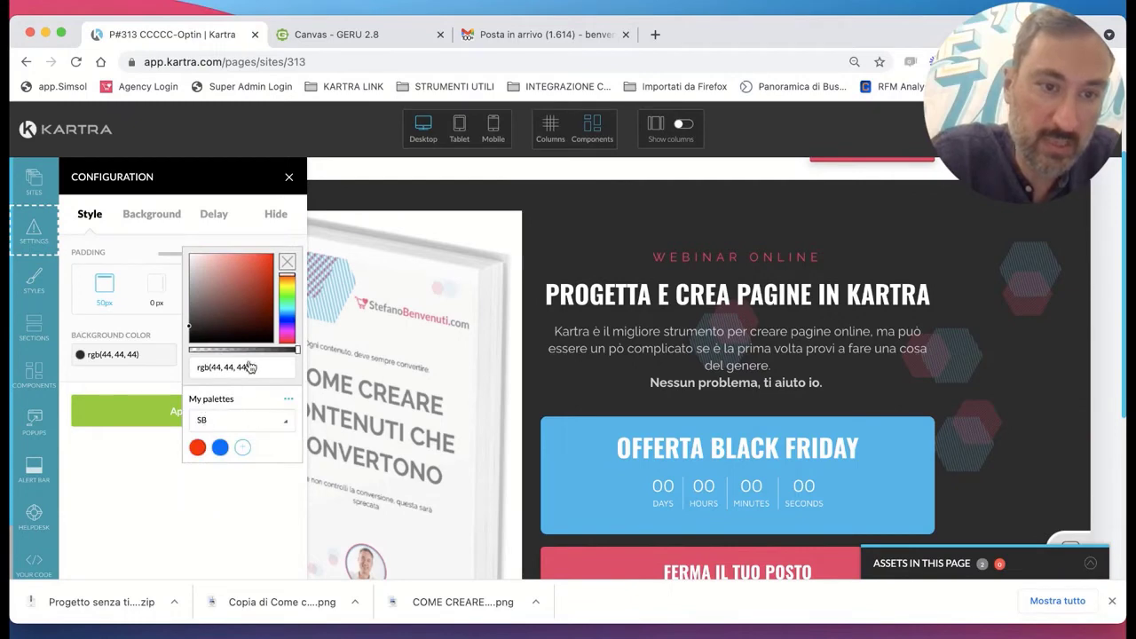
{"action": "left_click_drag", "start_coordinate": [199, 284], "coordinate": [187, 255]}
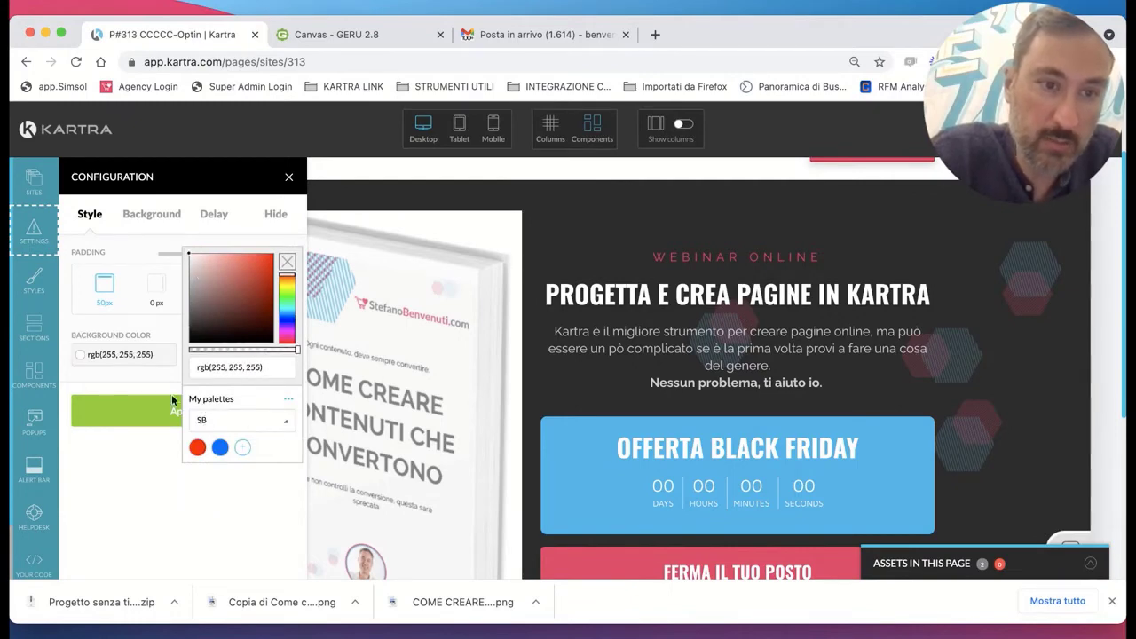
{"action": "left_click", "coordinate": [142, 413]}
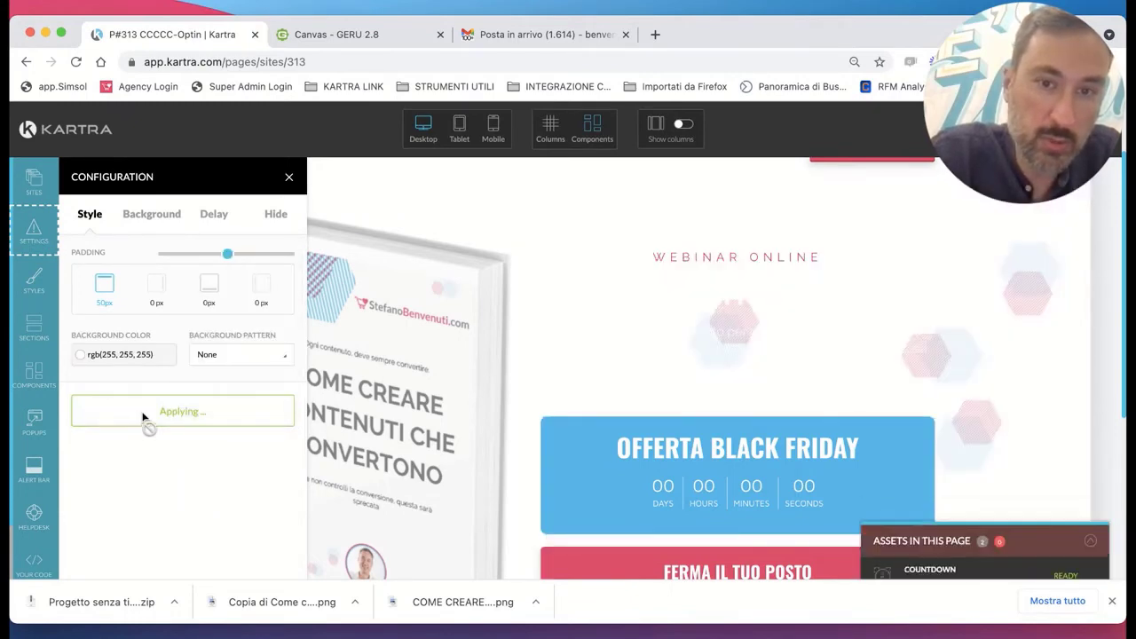
{"action": "left_click", "coordinate": [289, 177]}
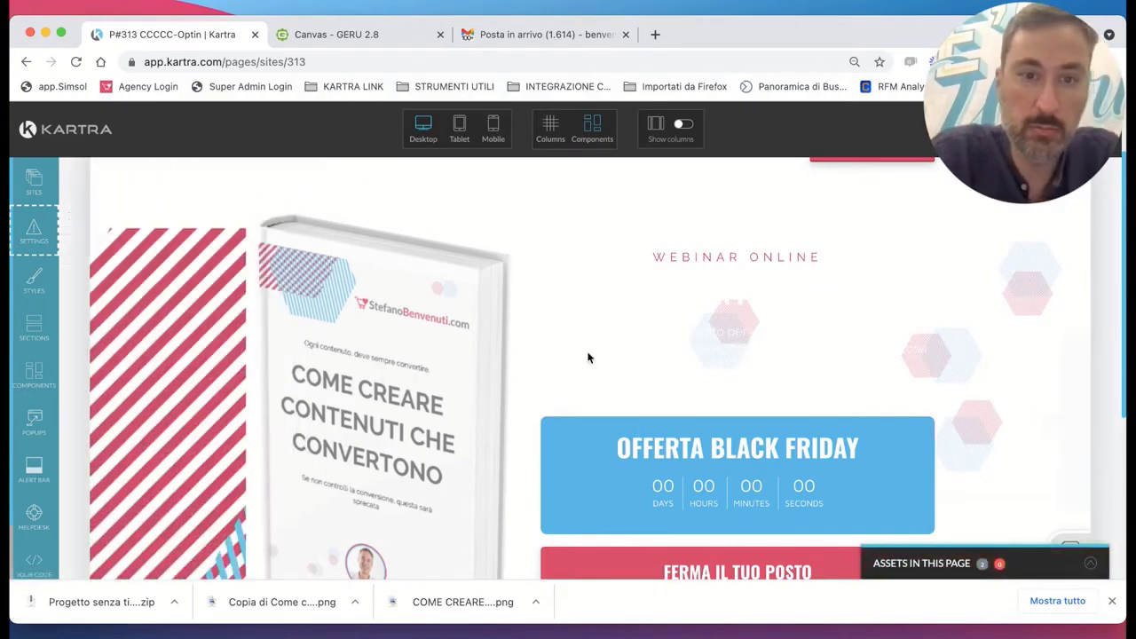
{"action": "mouse_move", "coordinate": [588, 357]}
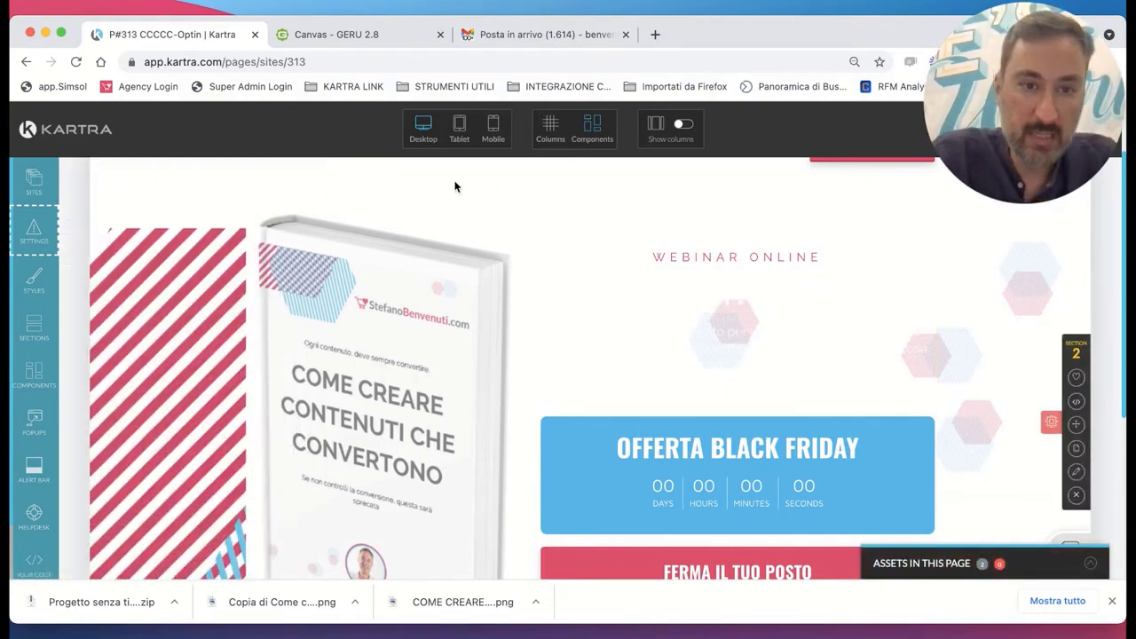
{"action": "scroll", "coordinate": [422, 278], "scroll_direction": "down", "scroll_amount": 5}
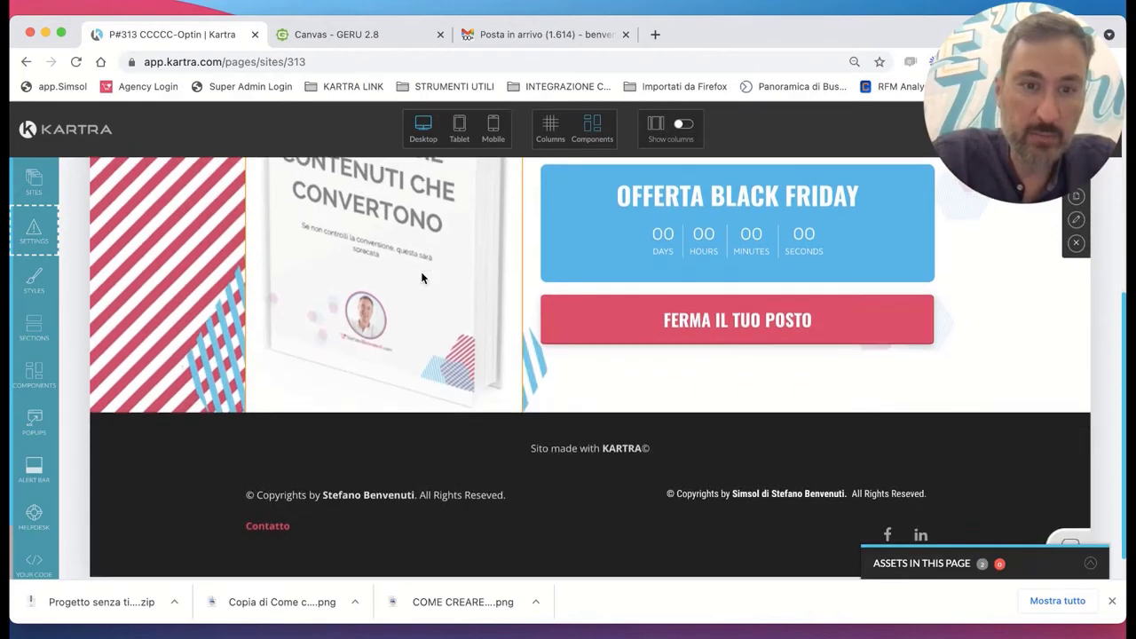
Go to canva.com in a new tab and open the book mockup project.
{"action": "left_click", "coordinate": [654, 35]}
{"action": "type", "text": "canva.com"}
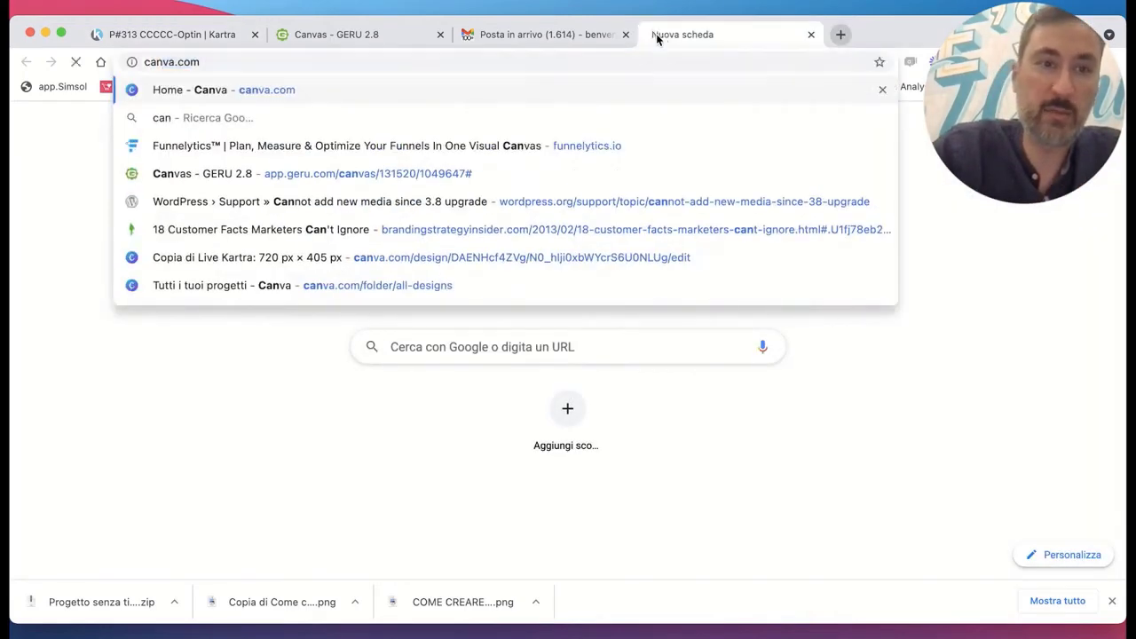
{"action": "key", "text": "Return"}
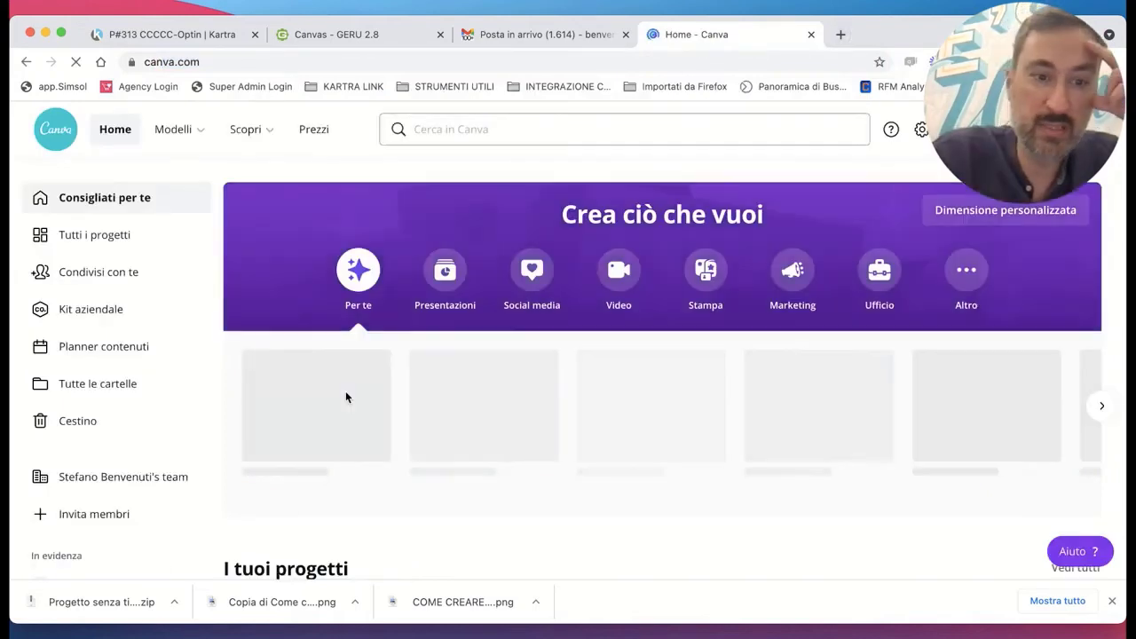
{"action": "scroll", "coordinate": [346, 390], "scroll_direction": "down", "scroll_amount": 2}
{"action": "scroll", "coordinate": [347, 399], "scroll_direction": "down", "scroll_amount": 2}
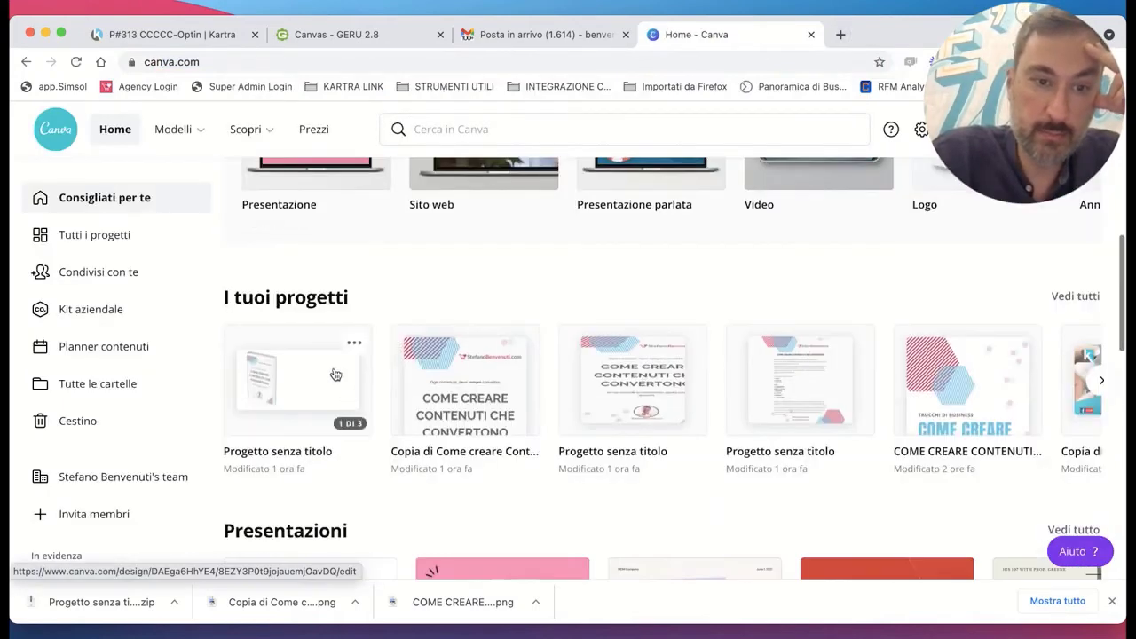
{"action": "left_click", "coordinate": [323, 368]}
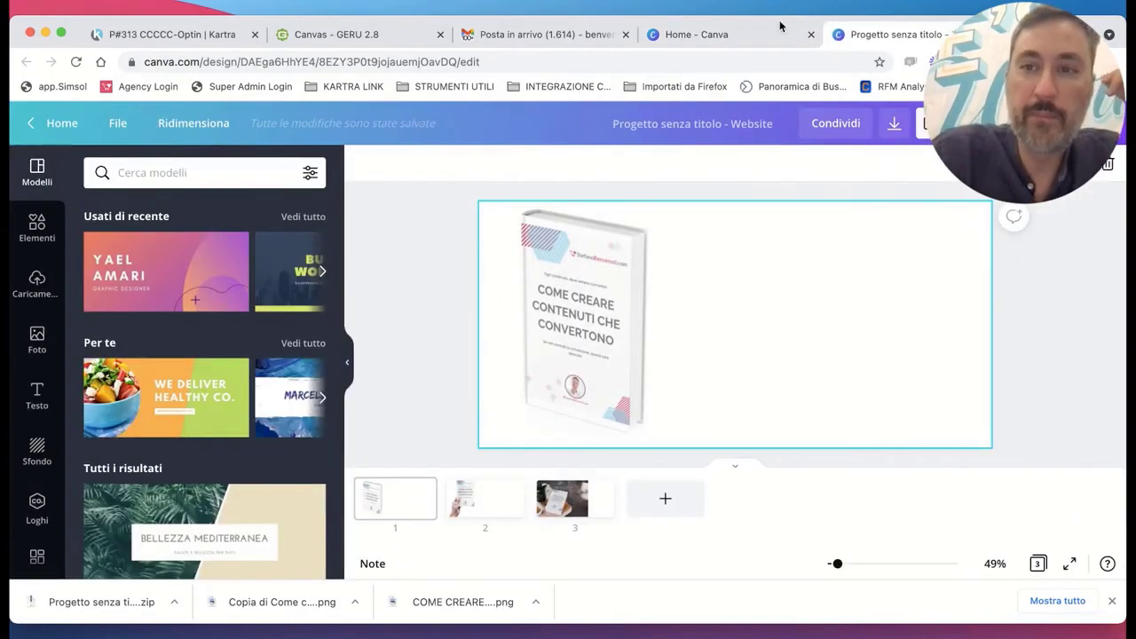
{"action": "left_click", "coordinate": [794, 262]}
Download only Pagina 1 as a PNG with transparent background.
{"action": "left_click", "coordinate": [896, 123]}
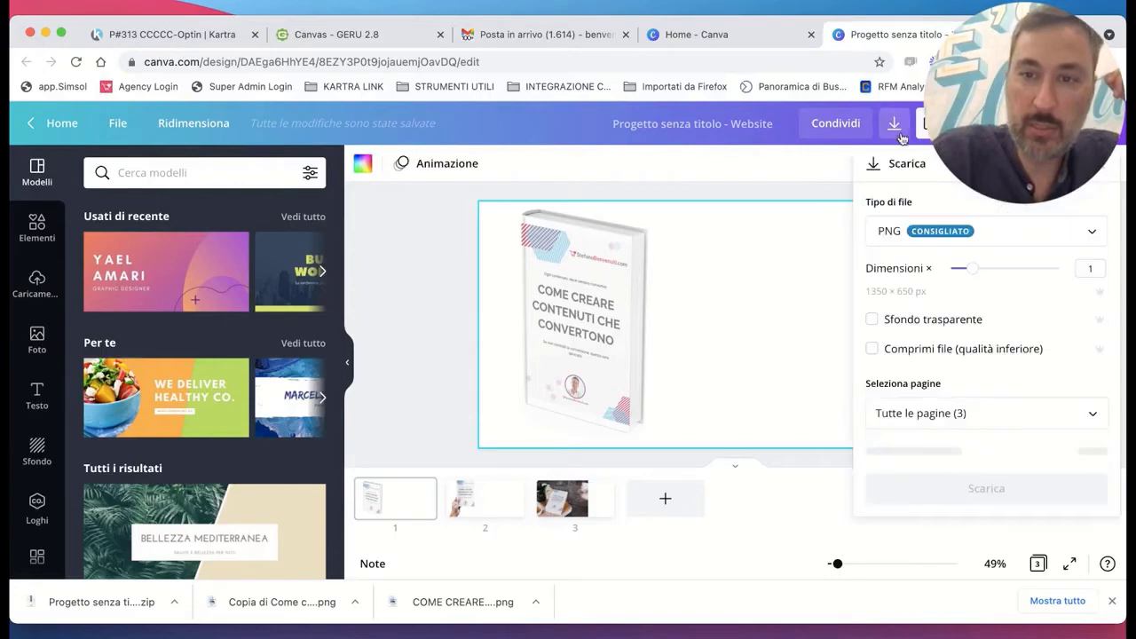
{"action": "left_click", "coordinate": [912, 240]}
{"action": "left_click", "coordinate": [911, 242]}
{"action": "left_click", "coordinate": [904, 321]}
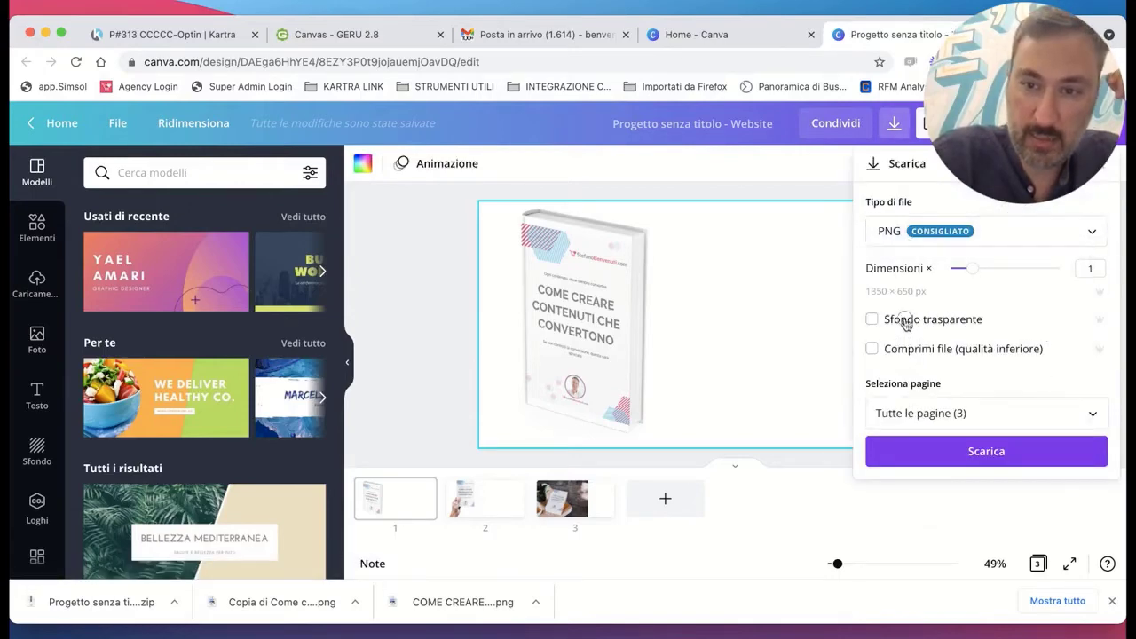
{"action": "left_click", "coordinate": [978, 424]}
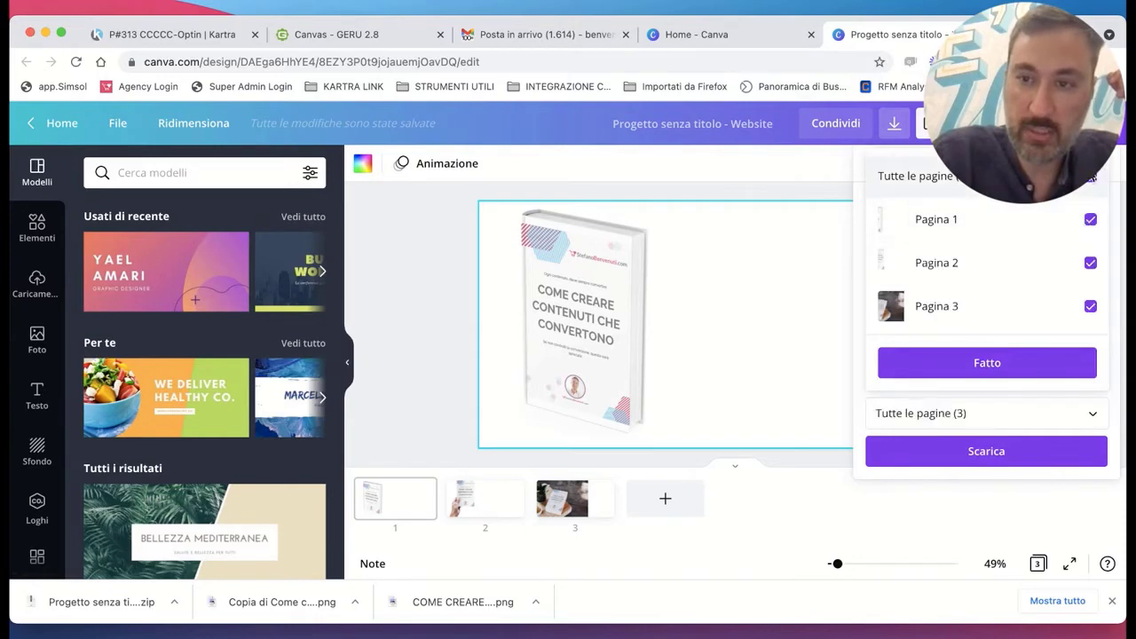
{"action": "left_click", "coordinate": [1090, 176]}
{"action": "left_click", "coordinate": [1090, 219]}
{"action": "left_click", "coordinate": [986, 364]}
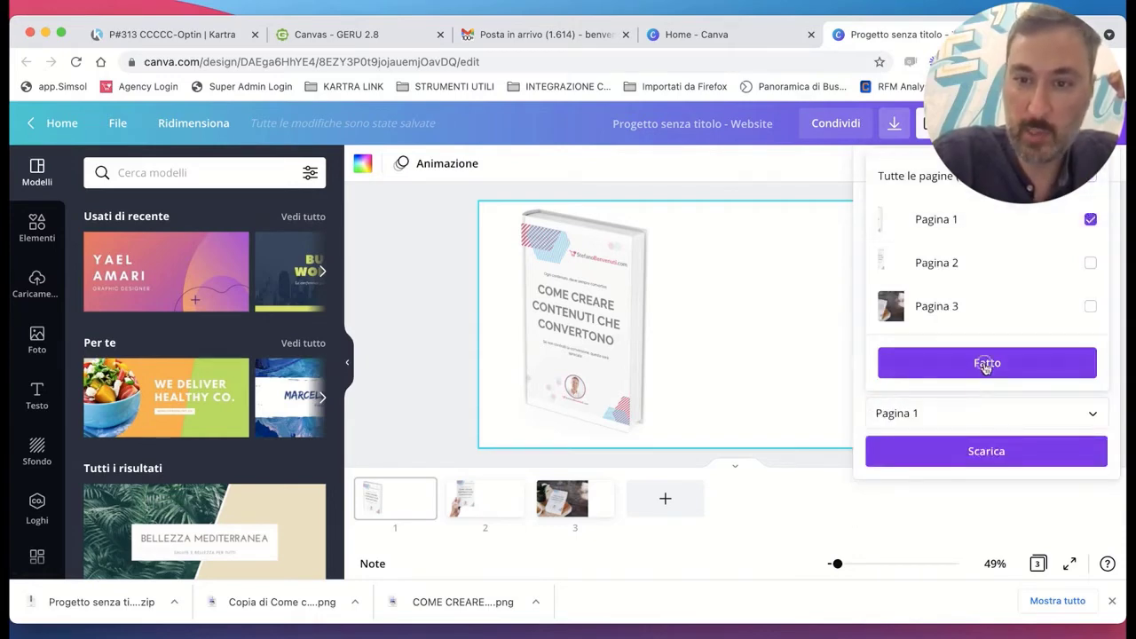
{"action": "left_click", "coordinate": [976, 454]}
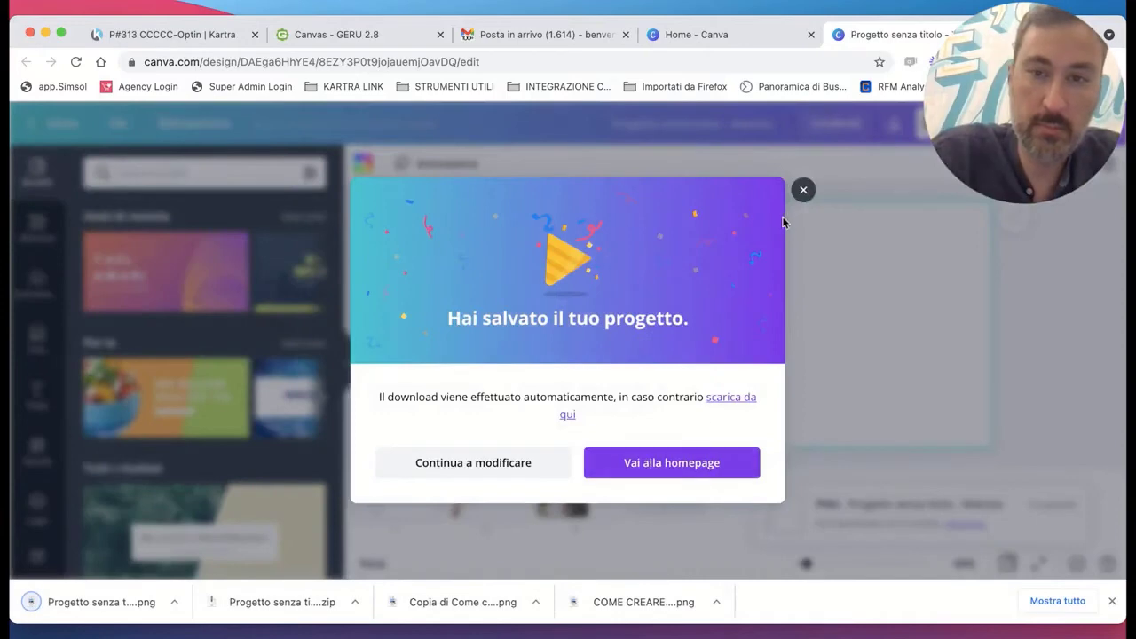
Close the Canva tabs and return to the Kartra page editor.
{"action": "left_click", "coordinate": [803, 191]}
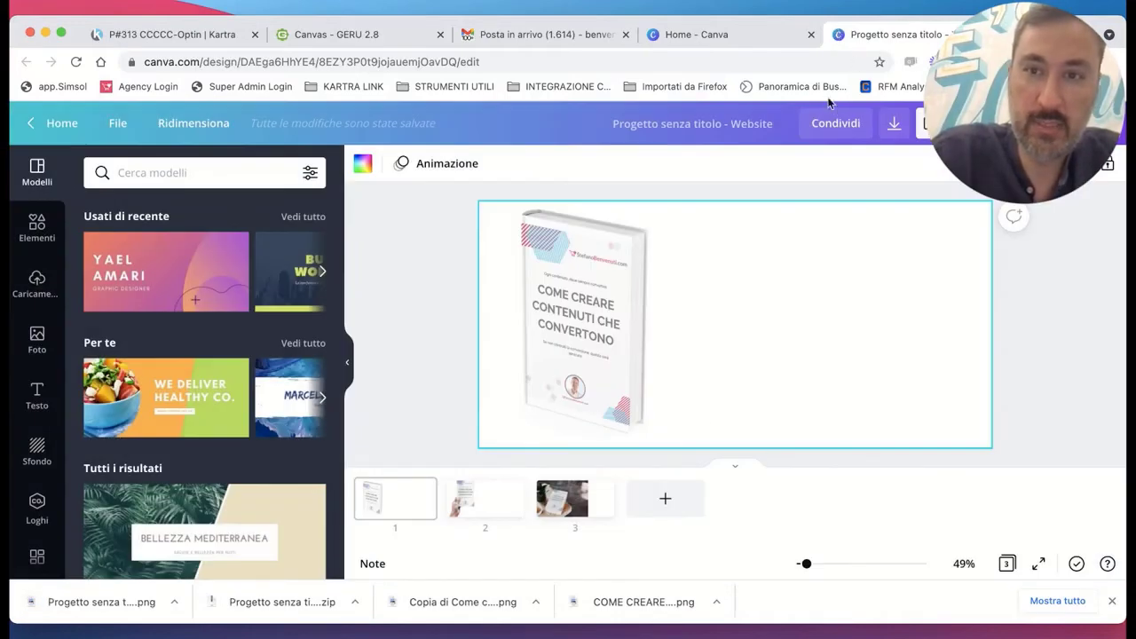
{"action": "key", "text": "super+w"}
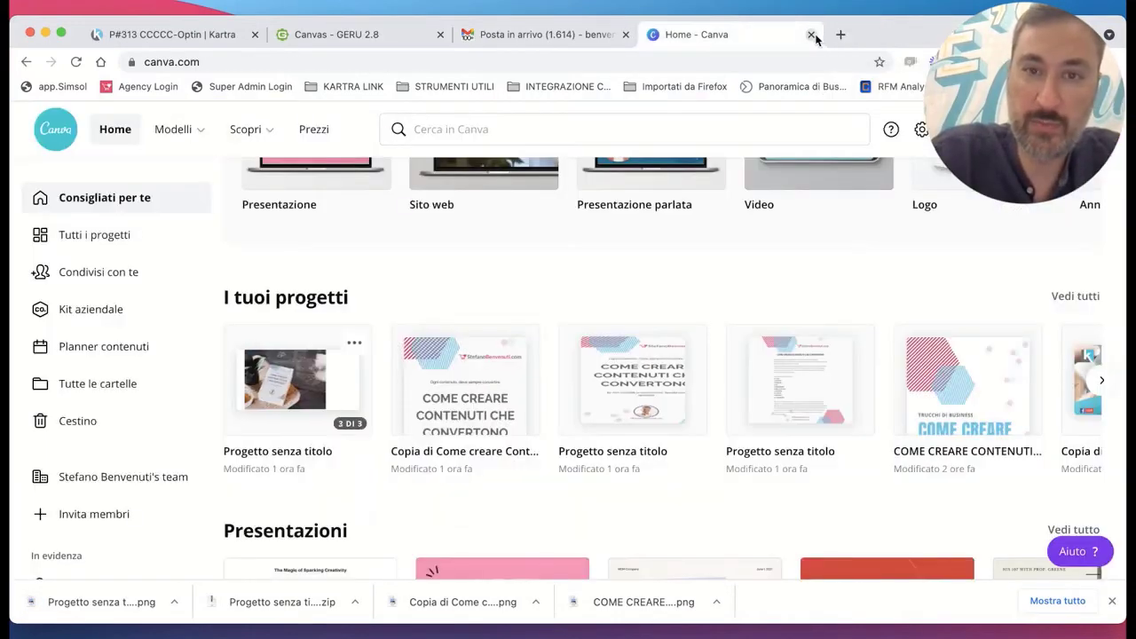
{"action": "left_click", "coordinate": [811, 36]}
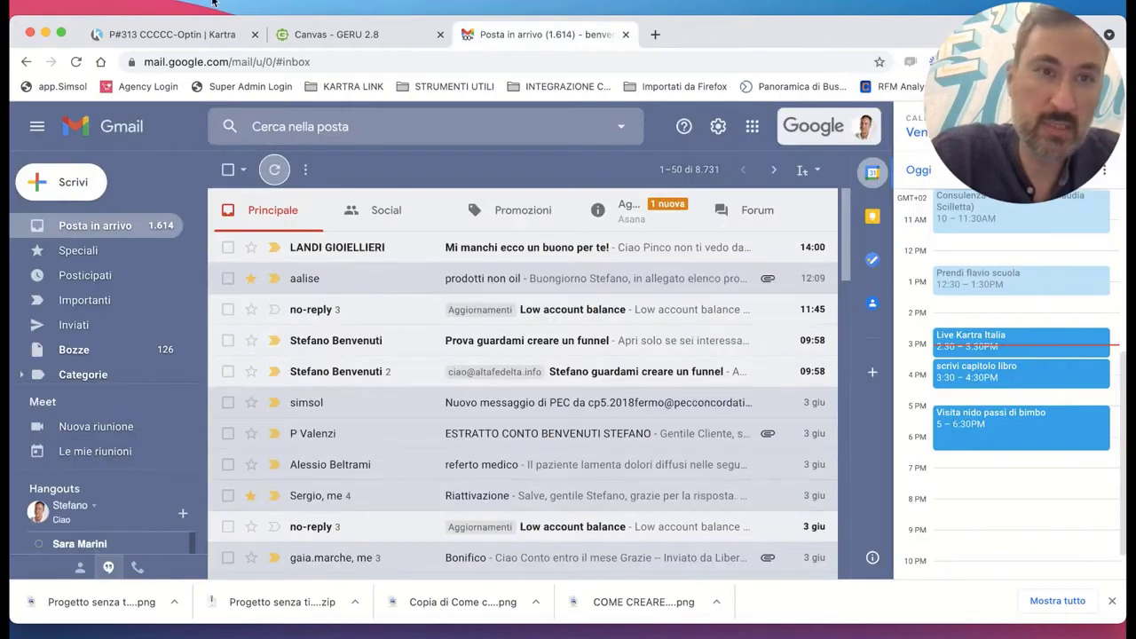
{"action": "left_click", "coordinate": [281, 35]}
{"action": "left_click", "coordinate": [198, 36]}
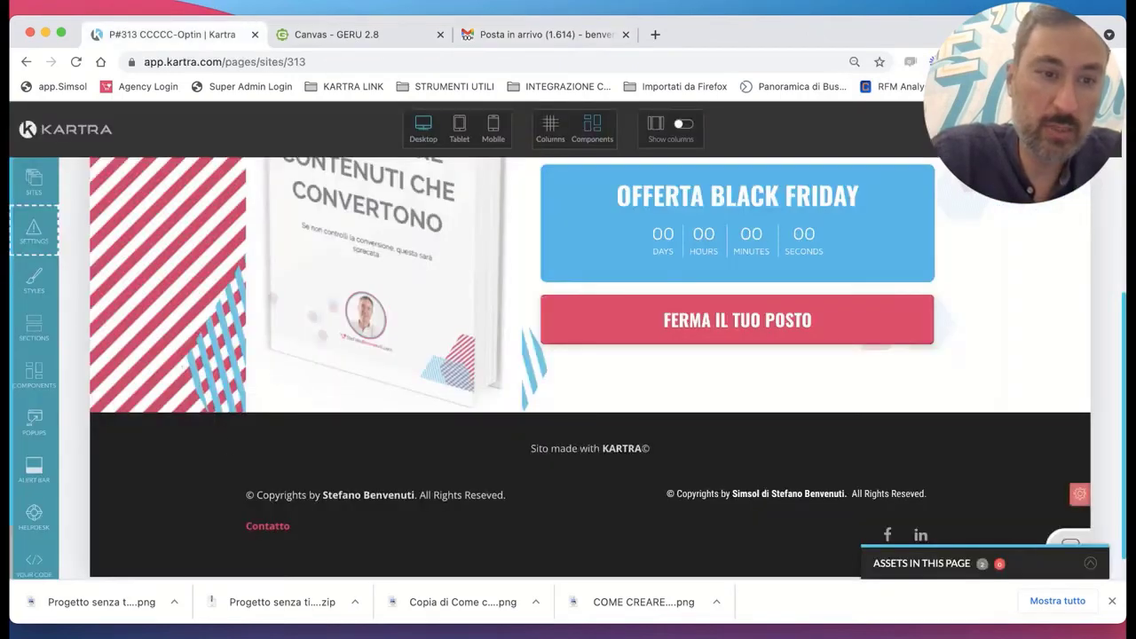
Crop 'Progetto senza titolo (29).png' tightly around the book, save it, and close the image and PDF windows.
{"action": "left_click", "coordinate": [127, 614]}
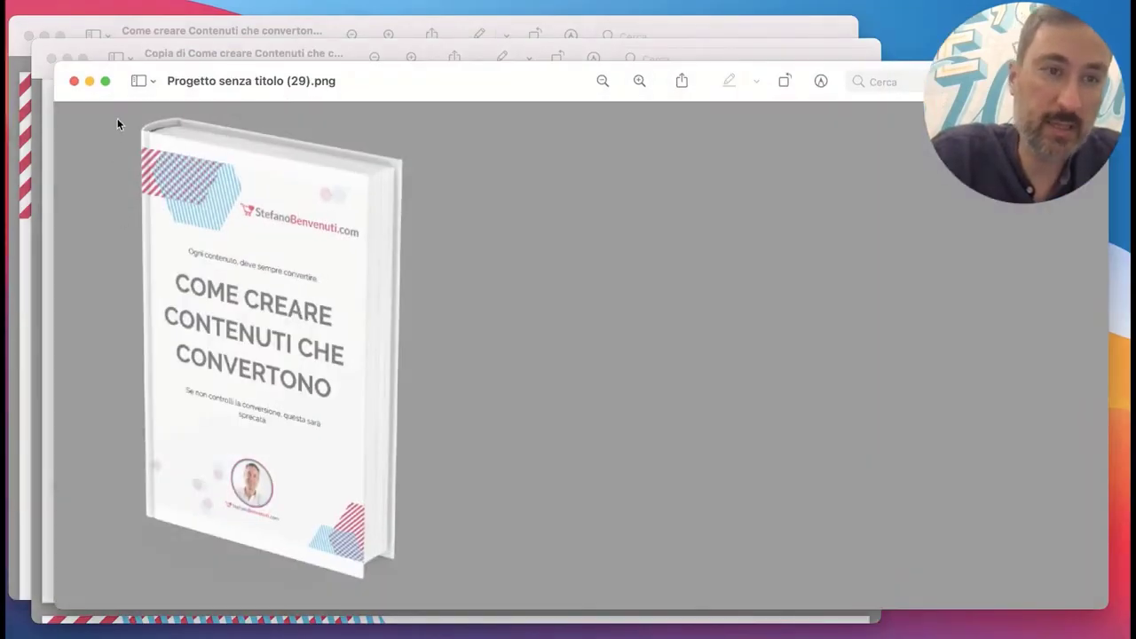
{"action": "left_click_drag", "start_coordinate": [149, 124], "coordinate": [424, 546]}
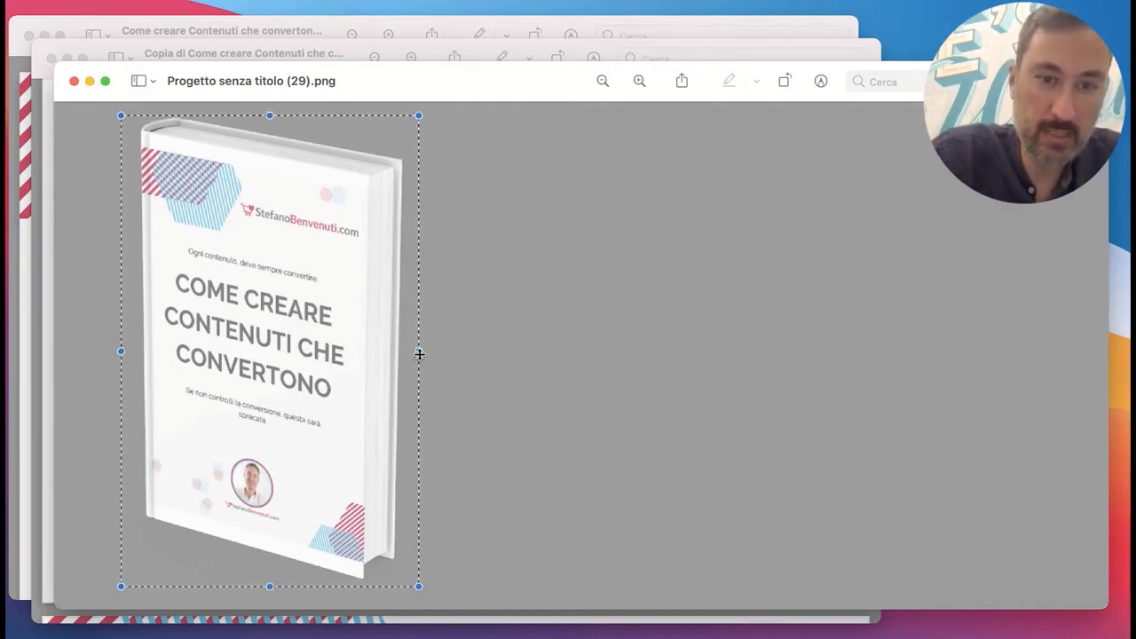
{"action": "left_click_drag", "start_coordinate": [419, 353], "coordinate": [411, 355]}
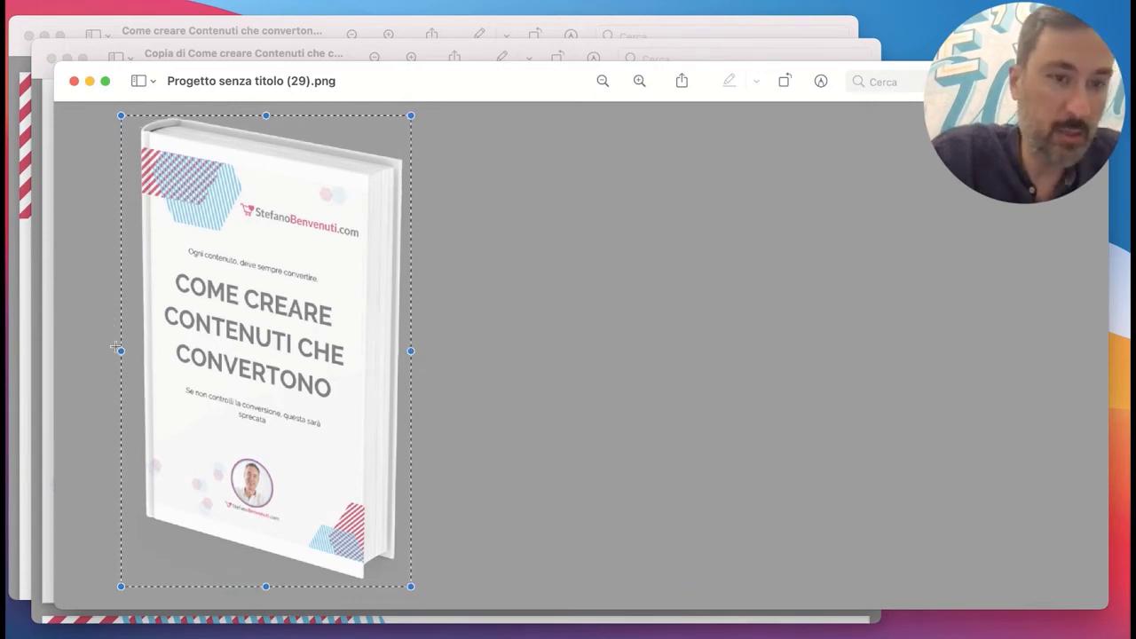
{"action": "left_click_drag", "start_coordinate": [119, 353], "coordinate": [129, 353]}
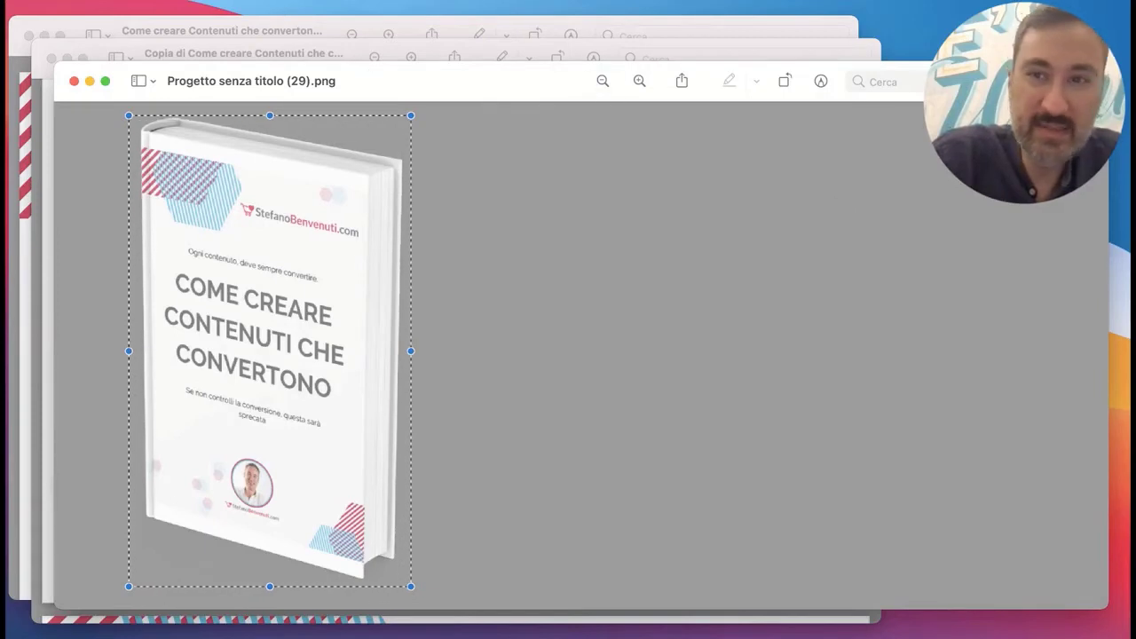
{"action": "left_click", "coordinate": [820, 81]}
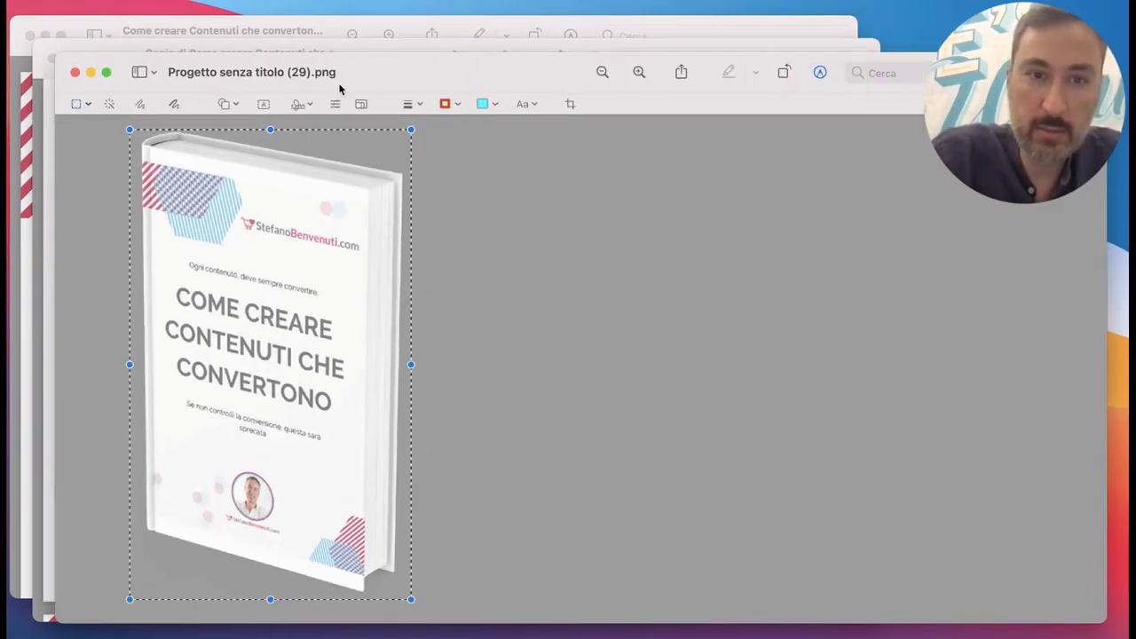
{"action": "left_click", "coordinate": [569, 104]}
{"action": "key", "text": "super+s"}
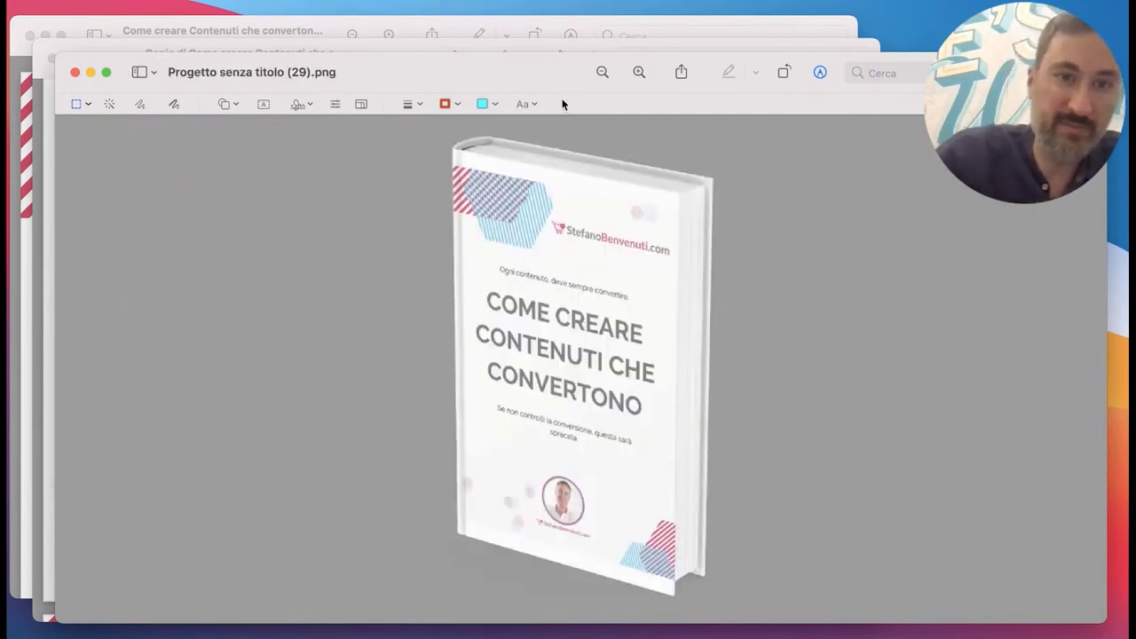
{"action": "left_click", "coordinate": [75, 72]}
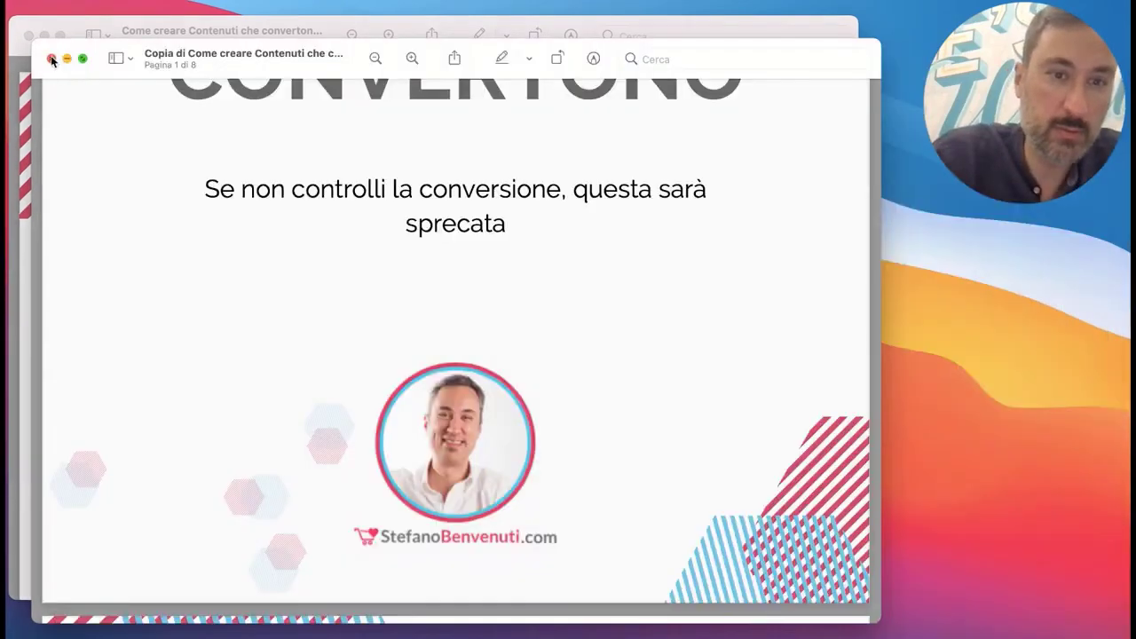
{"action": "left_click", "coordinate": [51, 59]}
Open the book image's Image Library and delete the old book image.
{"action": "left_click", "coordinate": [21, 38]}
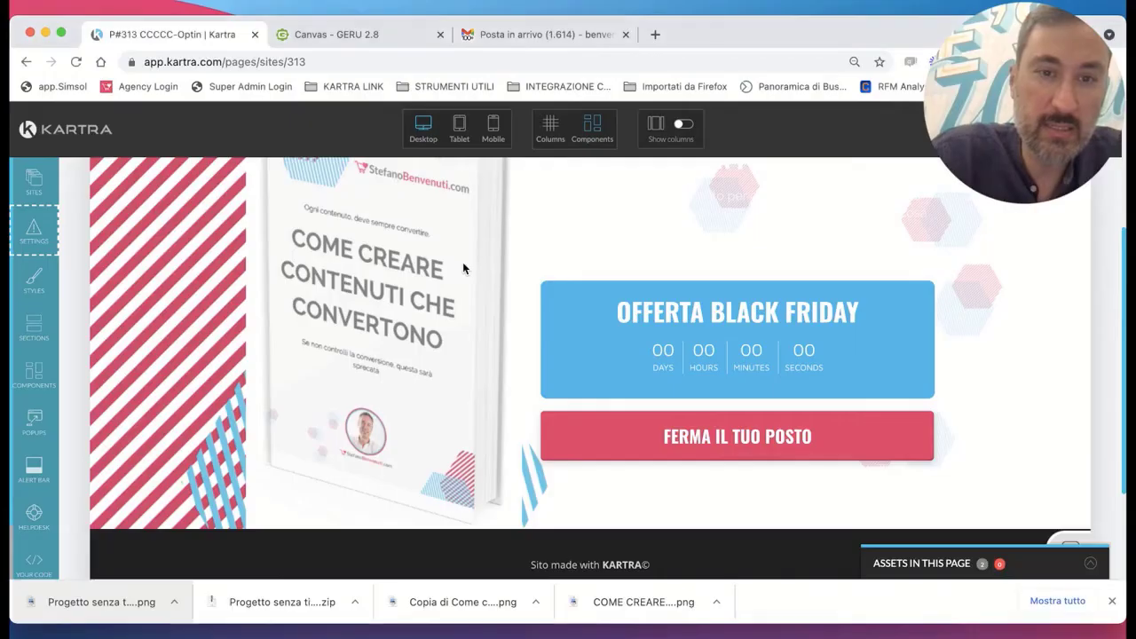
{"action": "scroll", "coordinate": [431, 267], "scroll_direction": "up", "scroll_amount": 3}
{"action": "scroll", "coordinate": [417, 194], "scroll_direction": "up", "scroll_amount": 1}
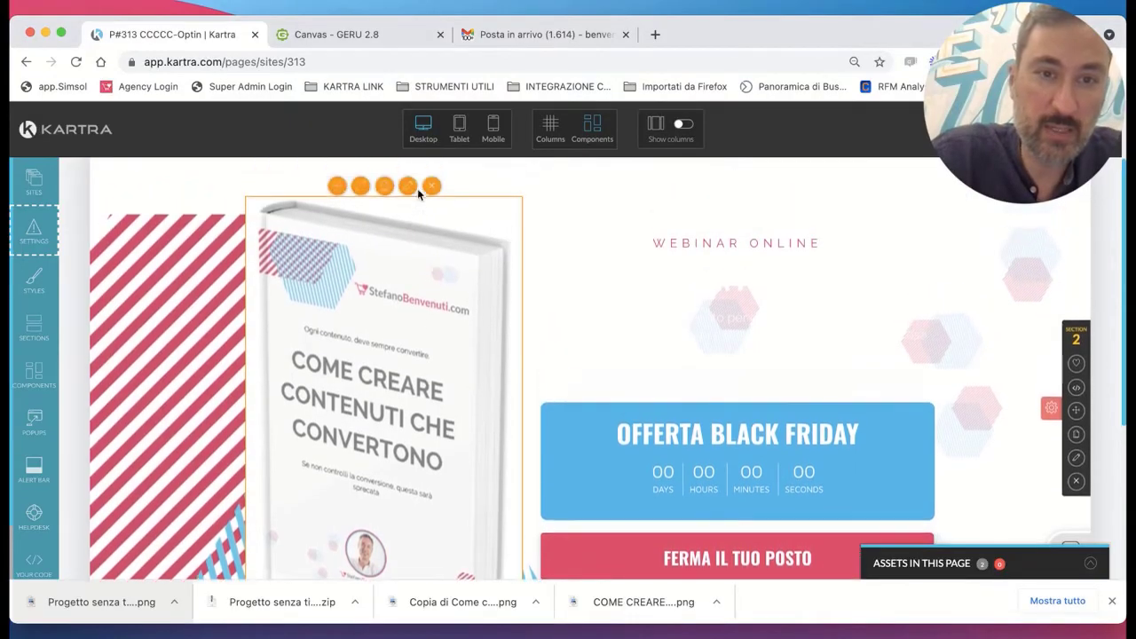
{"action": "left_click", "coordinate": [408, 186]}
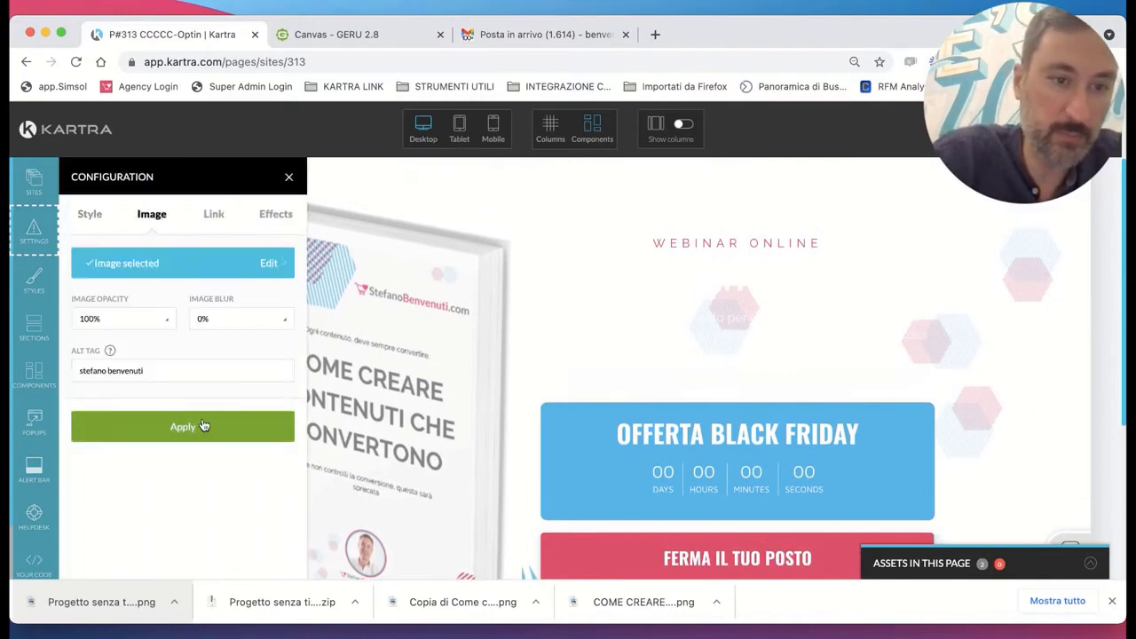
{"action": "left_click", "coordinate": [161, 266]}
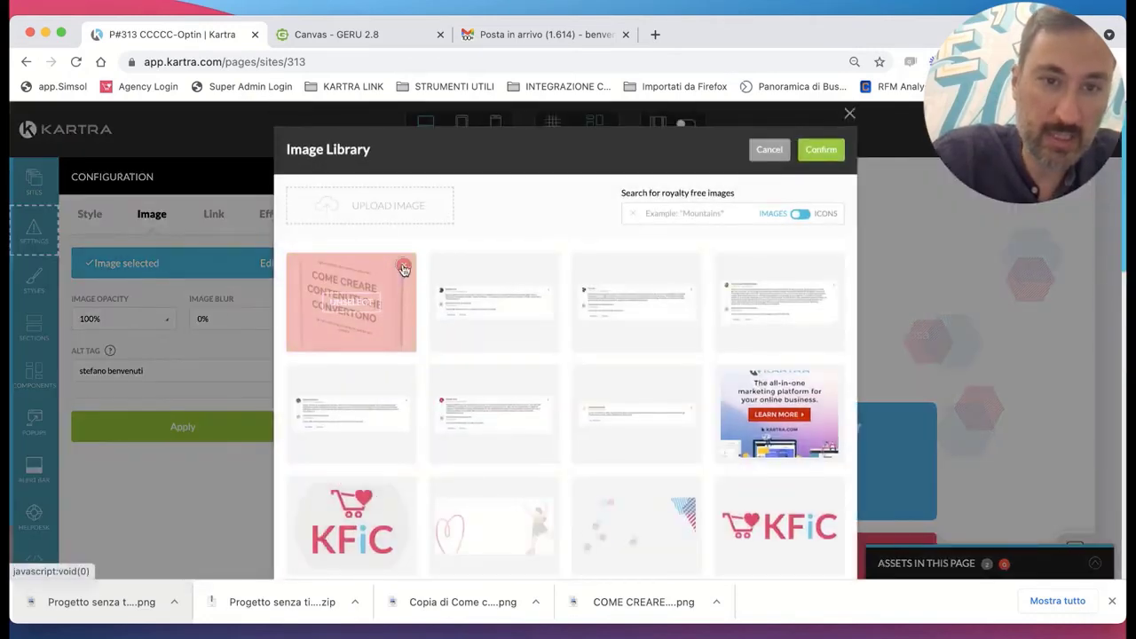
{"action": "left_click", "coordinate": [404, 269]}
{"action": "left_click", "coordinate": [350, 291]}
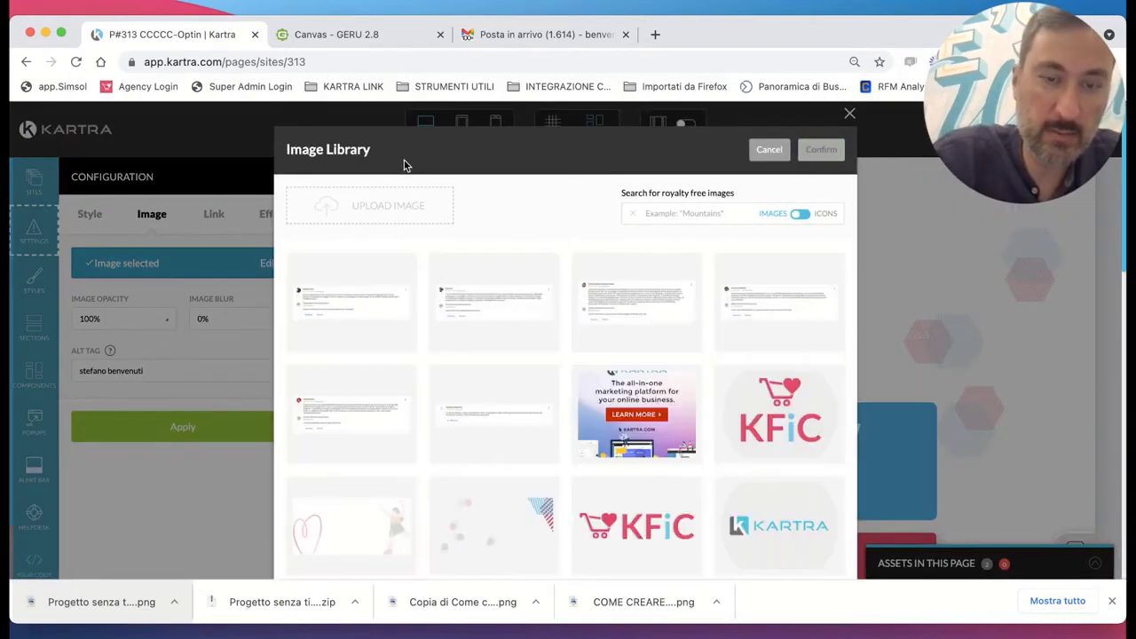
Upload the cropped 'Progetto senza titolo (29).png' from Downloads and select it.
{"action": "left_click", "coordinate": [390, 211]}
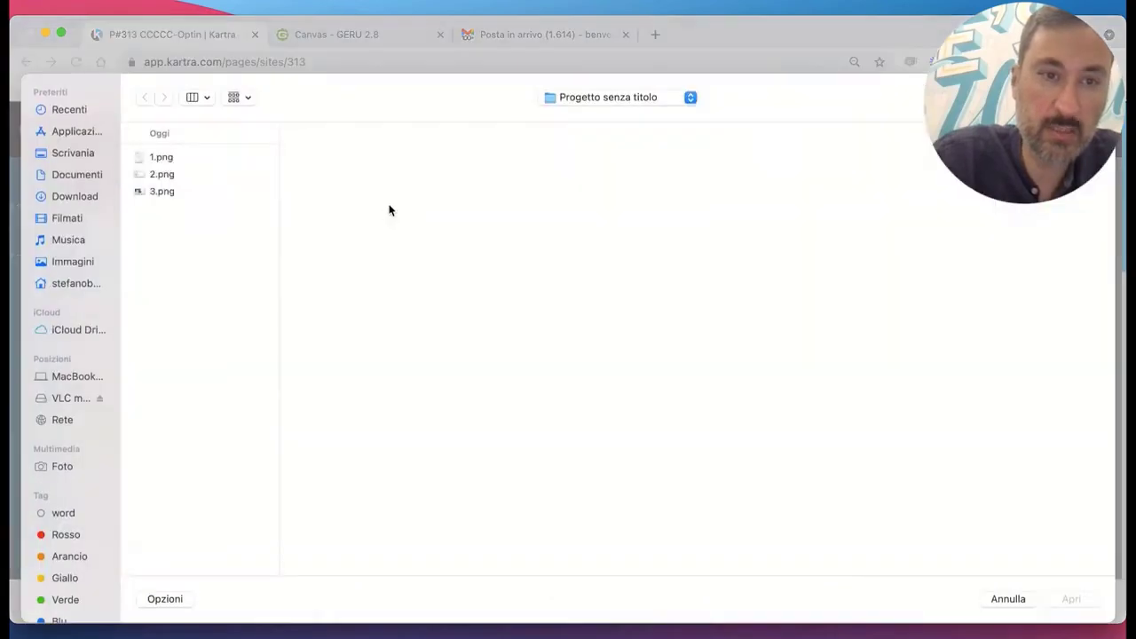
{"action": "left_click", "coordinate": [155, 161]}
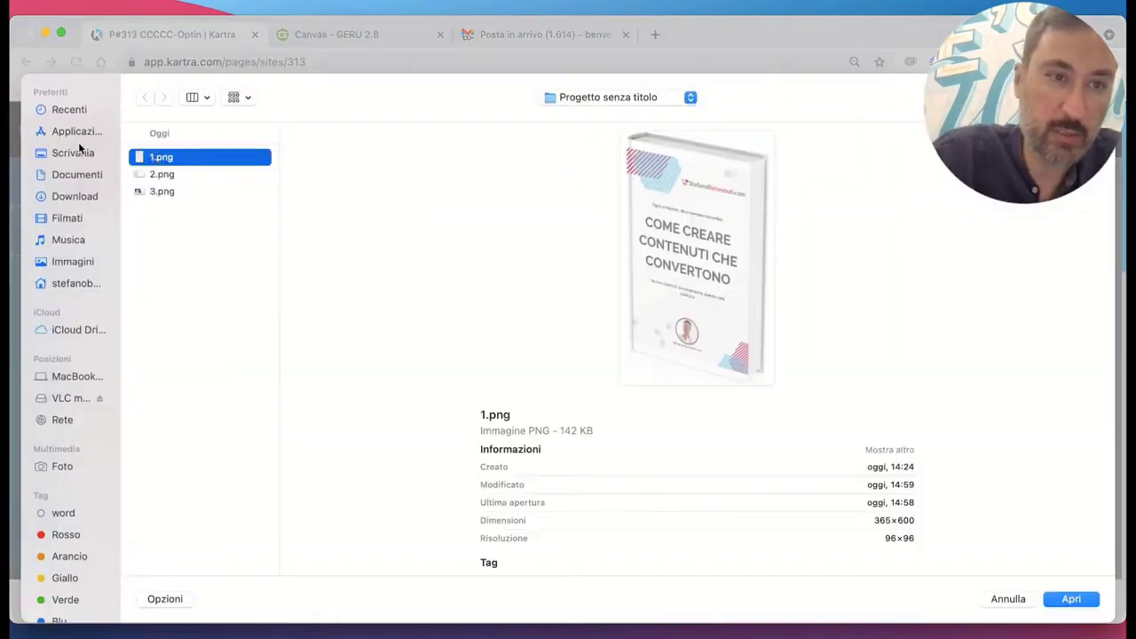
{"action": "left_click", "coordinate": [76, 197]}
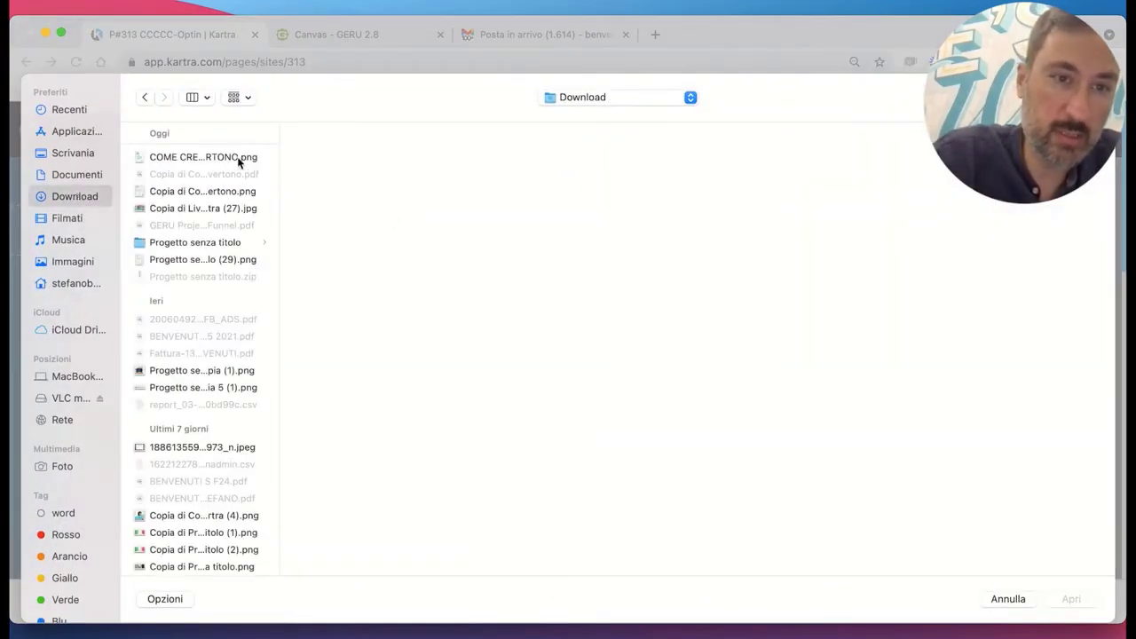
{"action": "left_click", "coordinate": [238, 158]}
{"action": "left_click", "coordinate": [219, 201]}
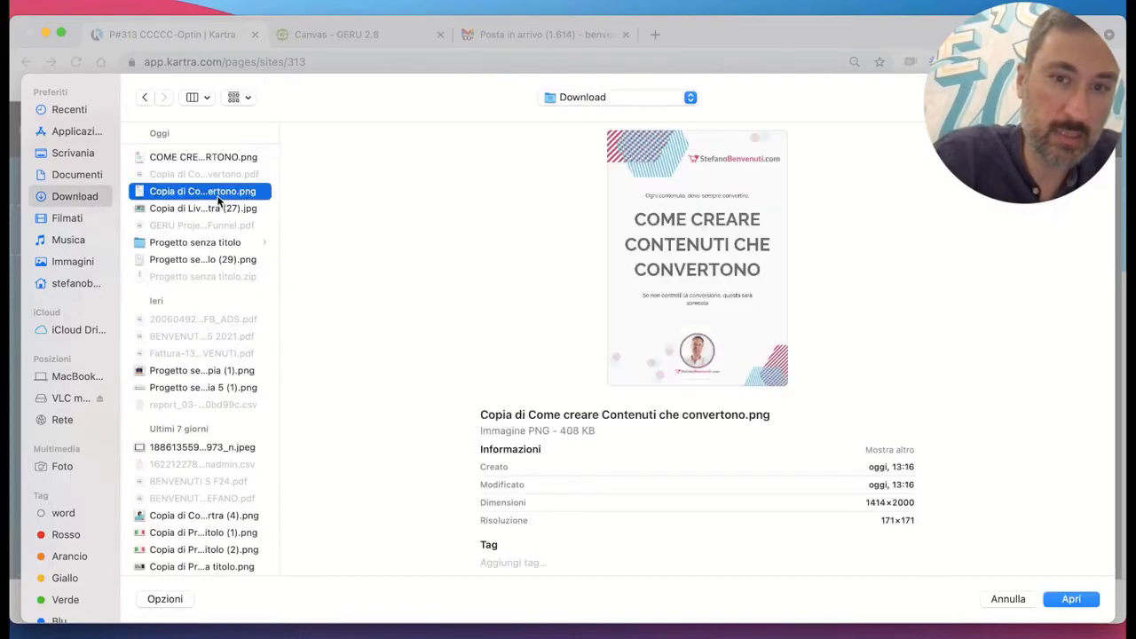
{"action": "left_click", "coordinate": [220, 208]}
{"action": "left_click", "coordinate": [206, 260]}
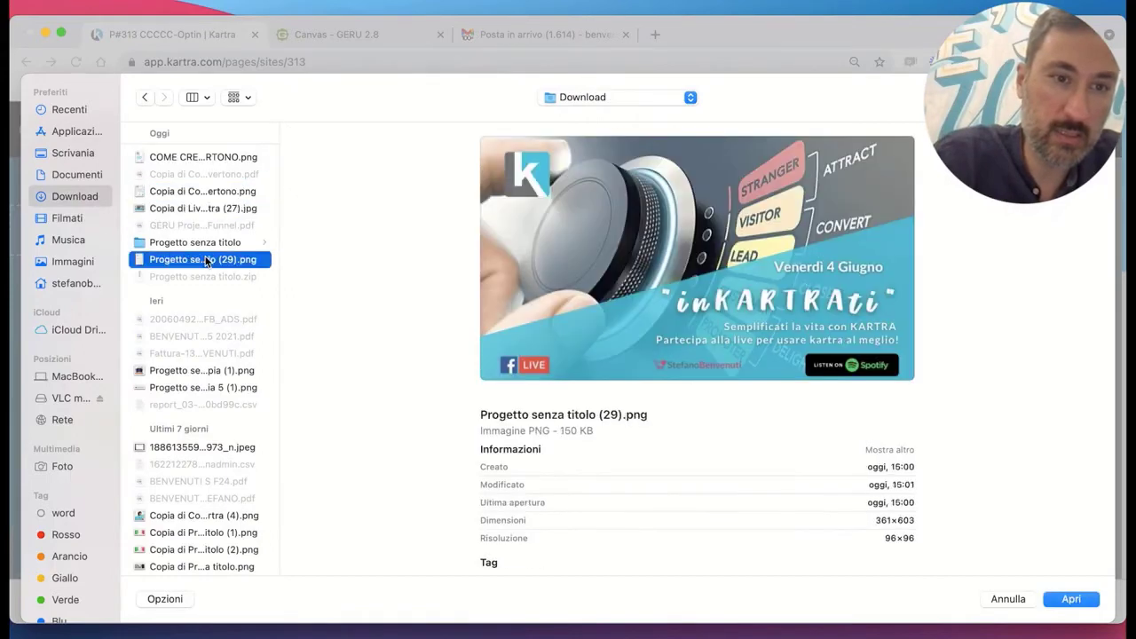
{"action": "left_click", "coordinate": [1071, 600]}
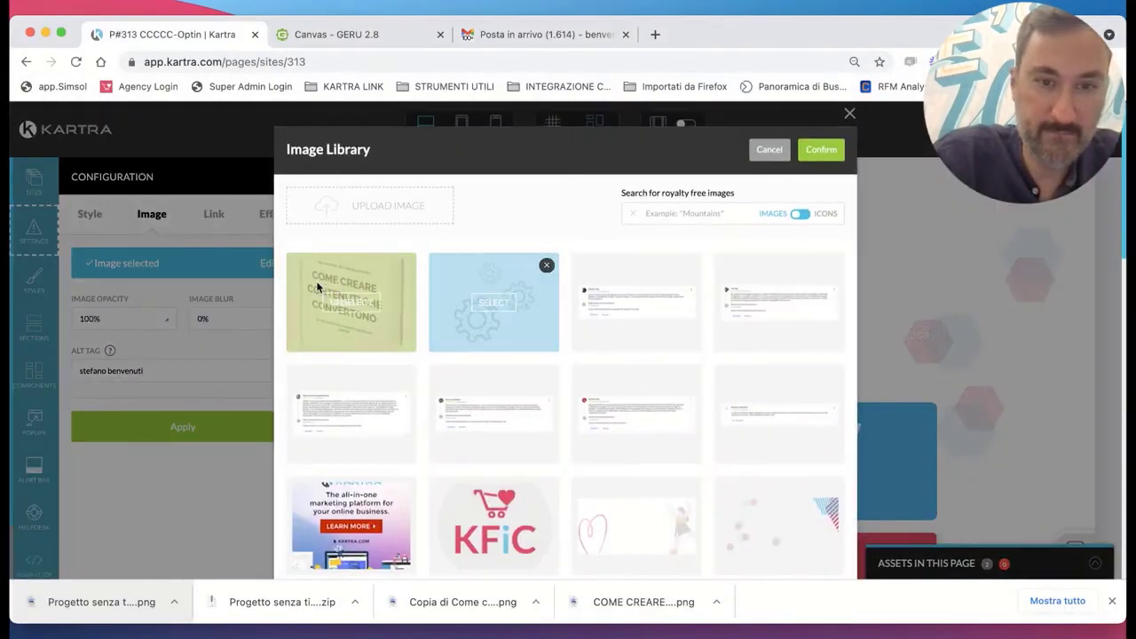
{"action": "left_click", "coordinate": [488, 307]}
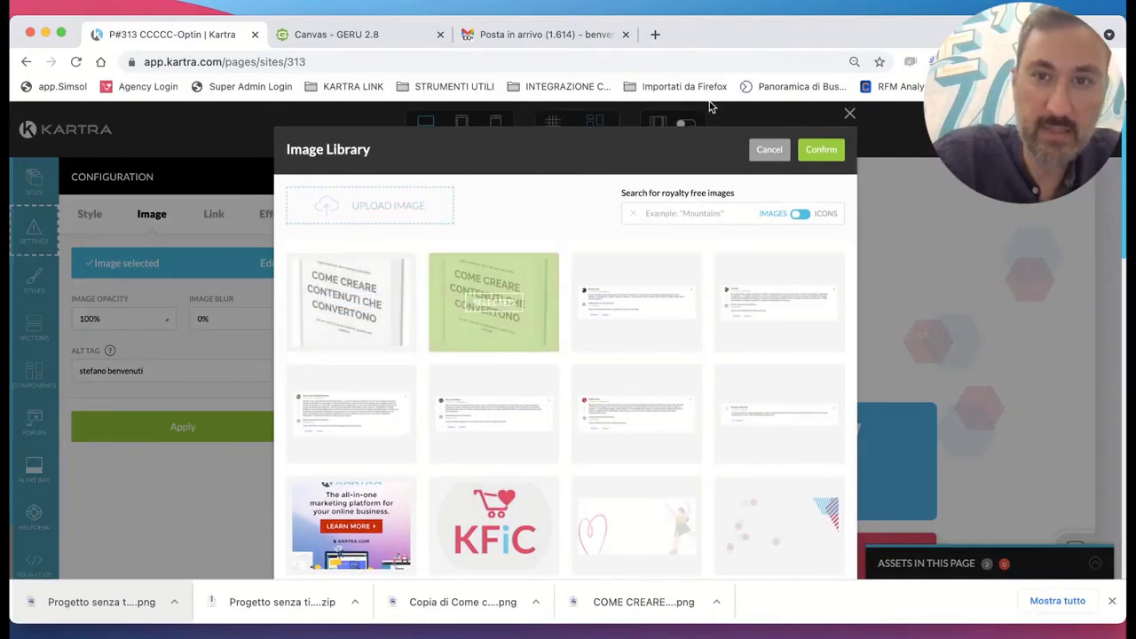
Confirm the book cover image and apply the alt text 'come creare contenuti che convertono'.
{"action": "left_click", "coordinate": [826, 156]}
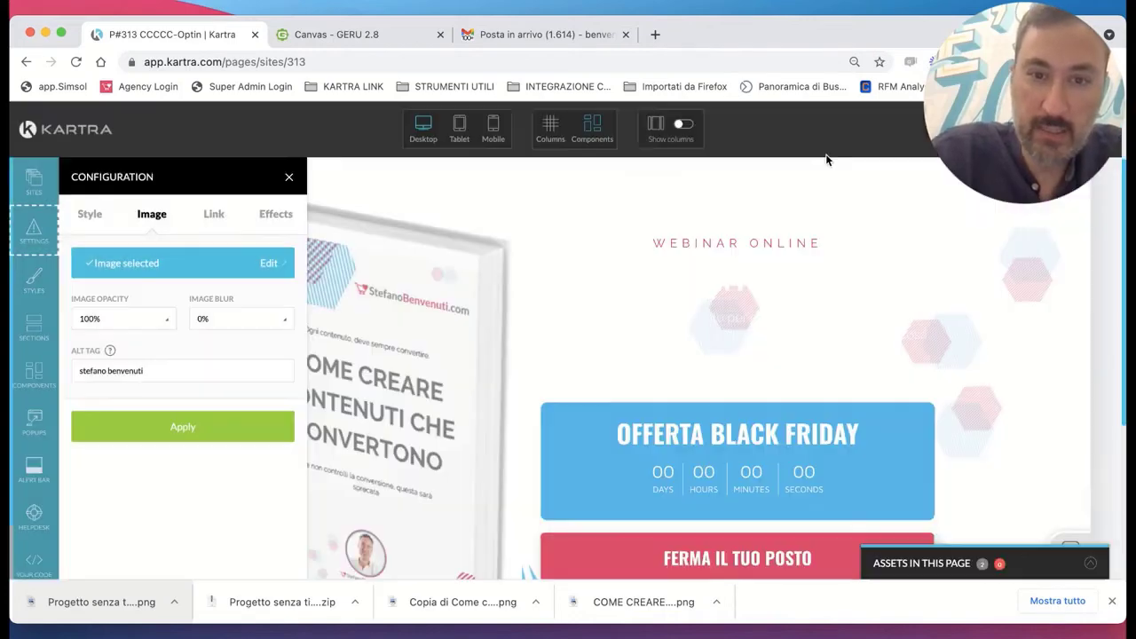
{"action": "triple_click", "coordinate": [154, 371]}
{"action": "type", "text": "d"}
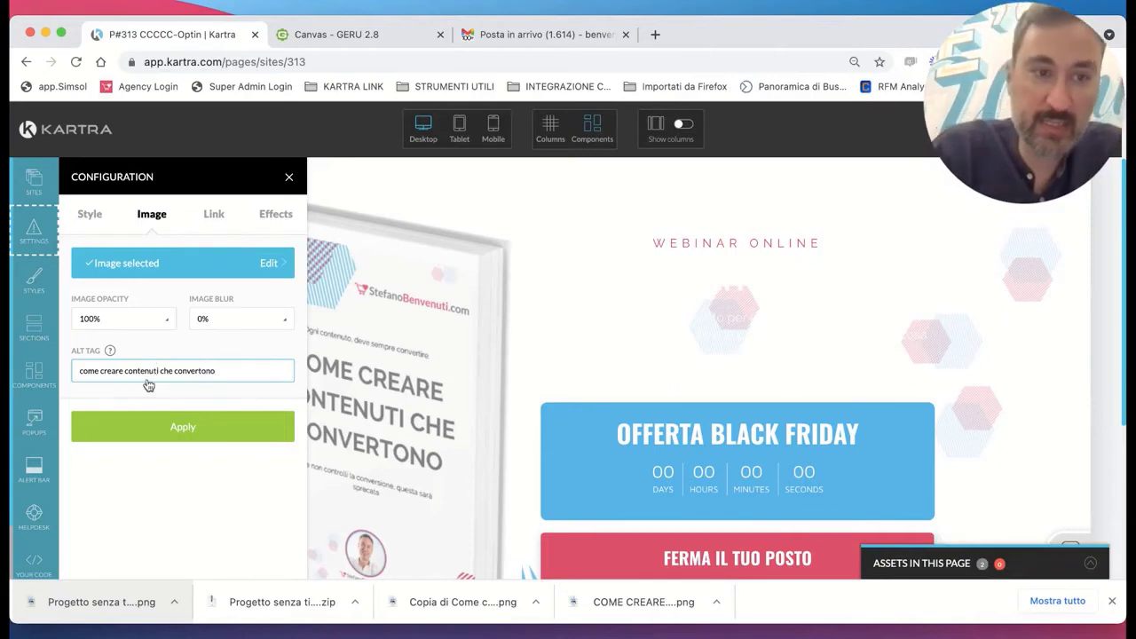
{"action": "left_click", "coordinate": [136, 425]}
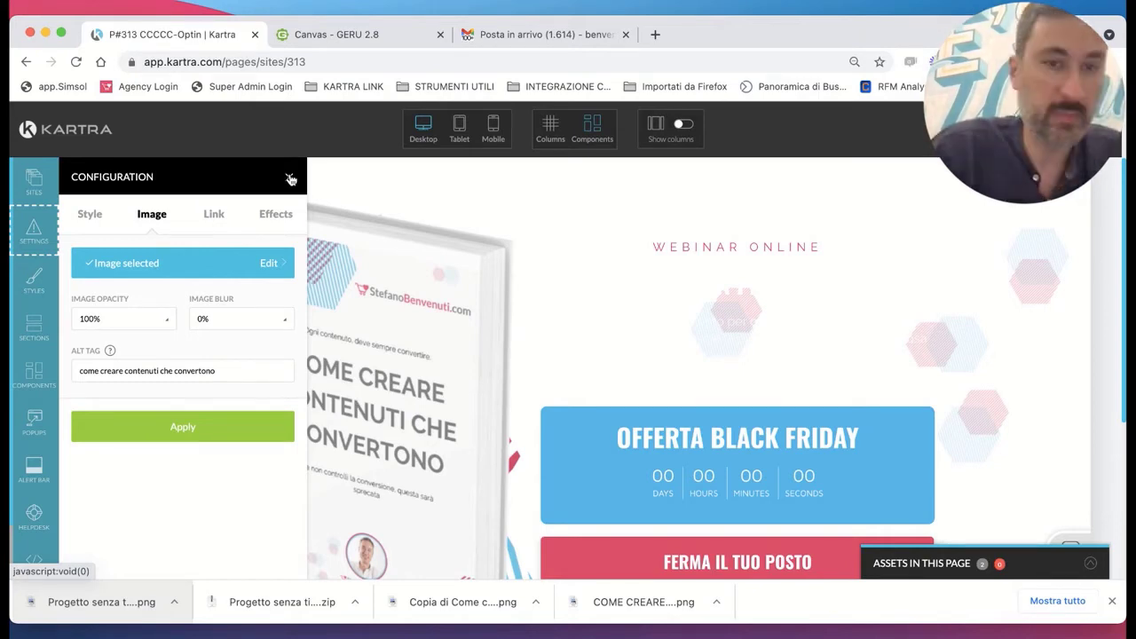
{"action": "left_click", "coordinate": [290, 180]}
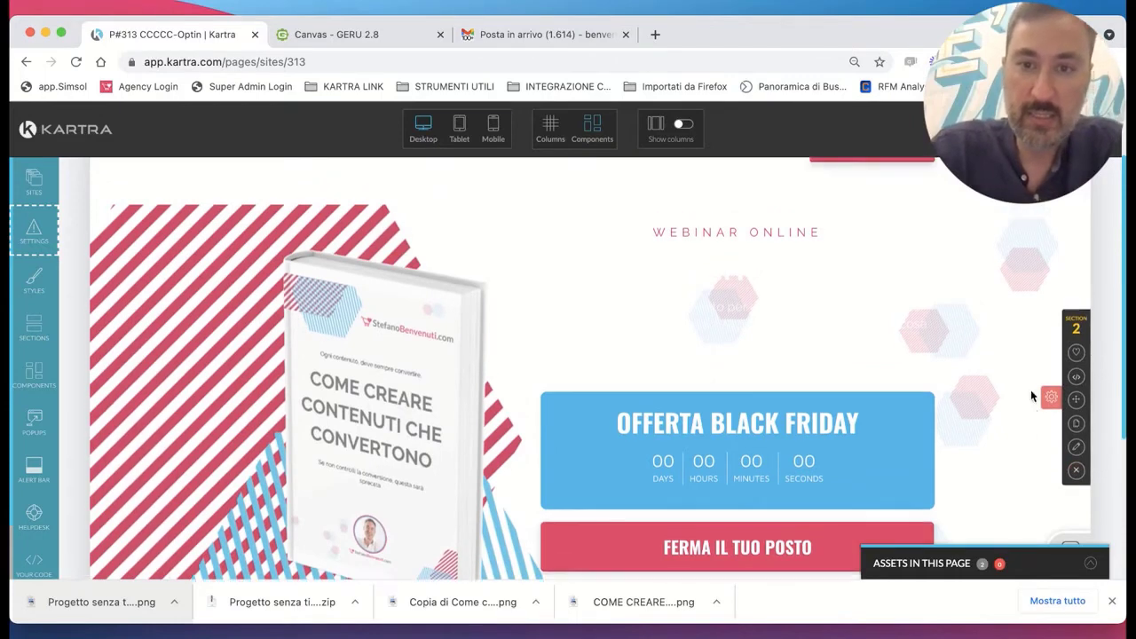
{"action": "scroll", "coordinate": [1030, 390], "scroll_direction": "up", "scroll_amount": 1}
{"action": "left_click", "coordinate": [679, 328]}
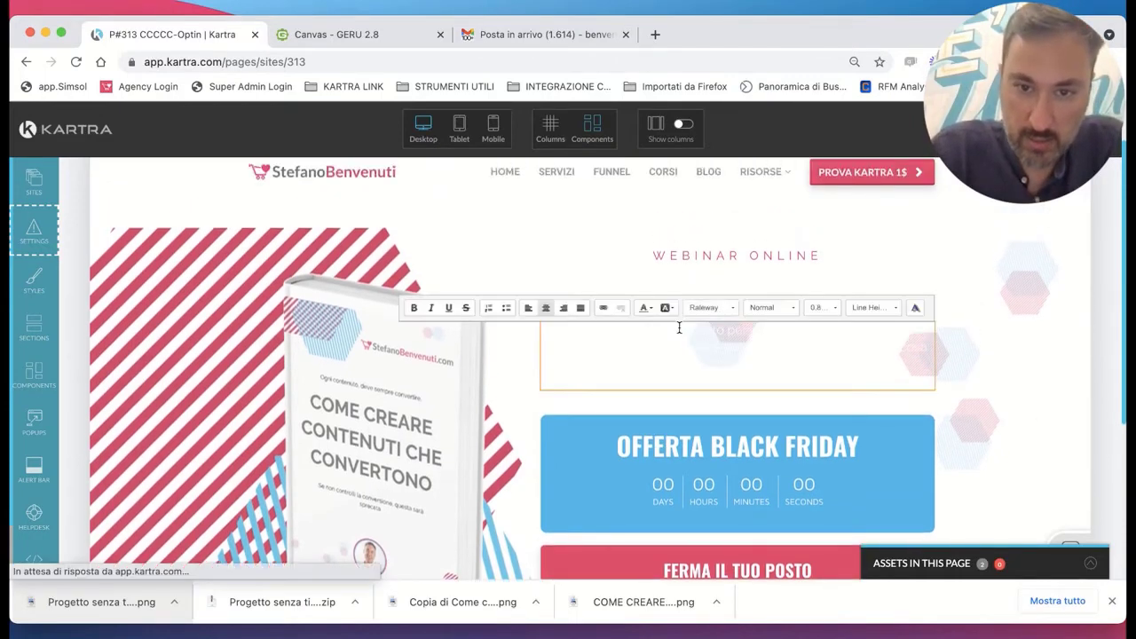
Make the description paragraph and the 'PROGETTA E CREA PAGINE IN KARTRA' heading black.
{"action": "key", "text": "ctrl+a"}
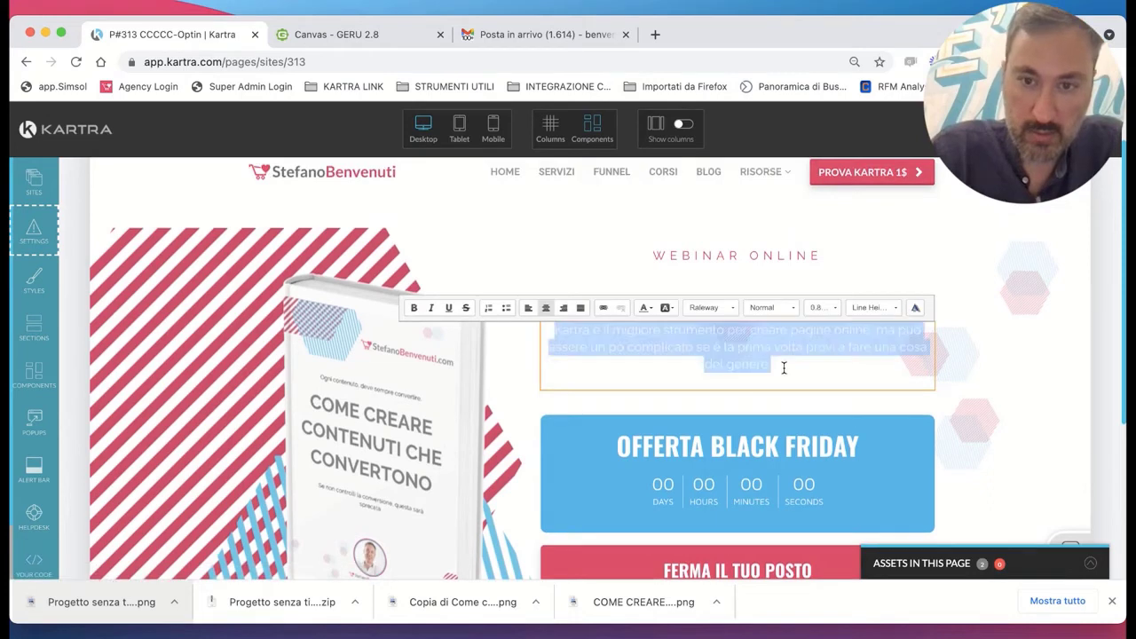
{"action": "left_click", "coordinate": [644, 308]}
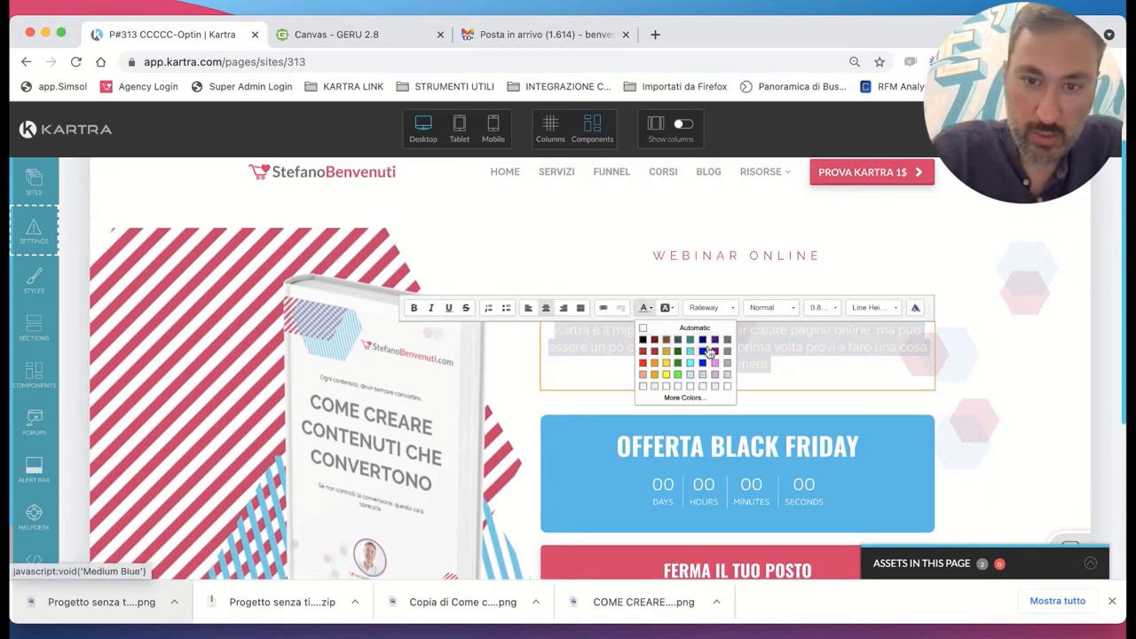
{"action": "left_click", "coordinate": [643, 342]}
{"action": "left_click", "coordinate": [712, 273]}
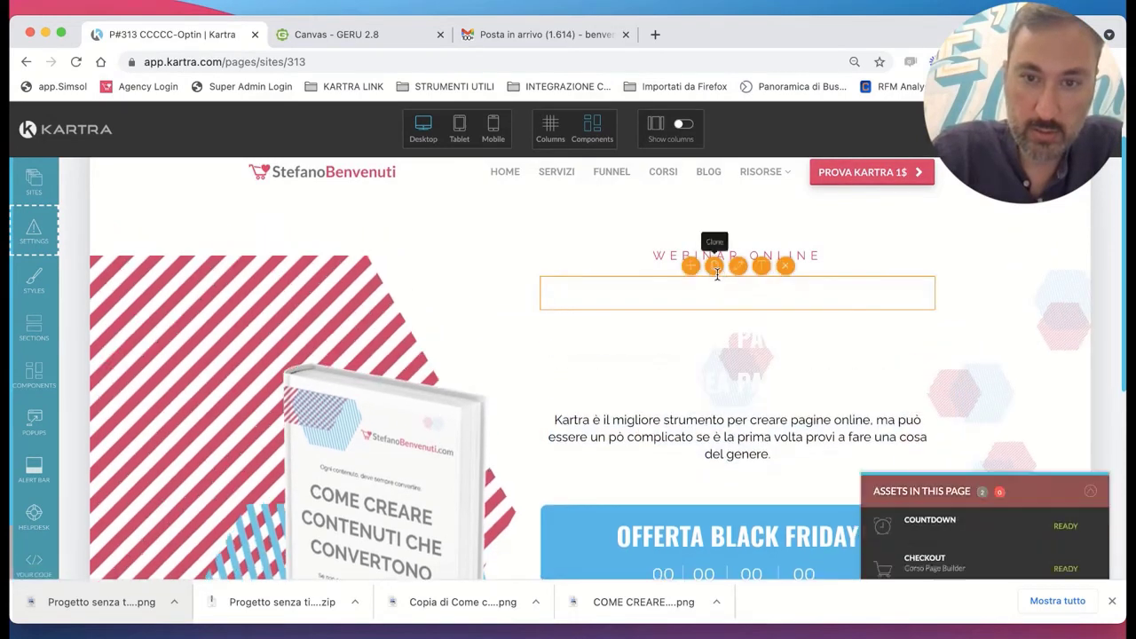
{"action": "key", "text": "ctrl+a"}
{"action": "left_click", "coordinate": [645, 263]}
{"action": "left_click", "coordinate": [642, 290]}
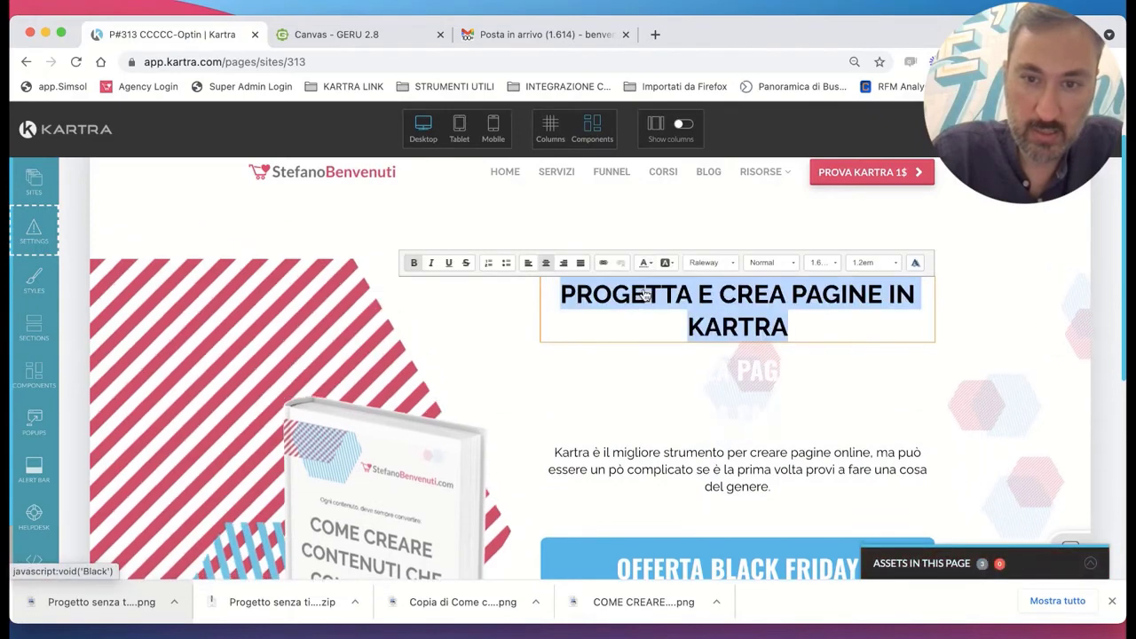
Clear and delete the duplicate heading text box below.
{"action": "left_click", "coordinate": [711, 367]}
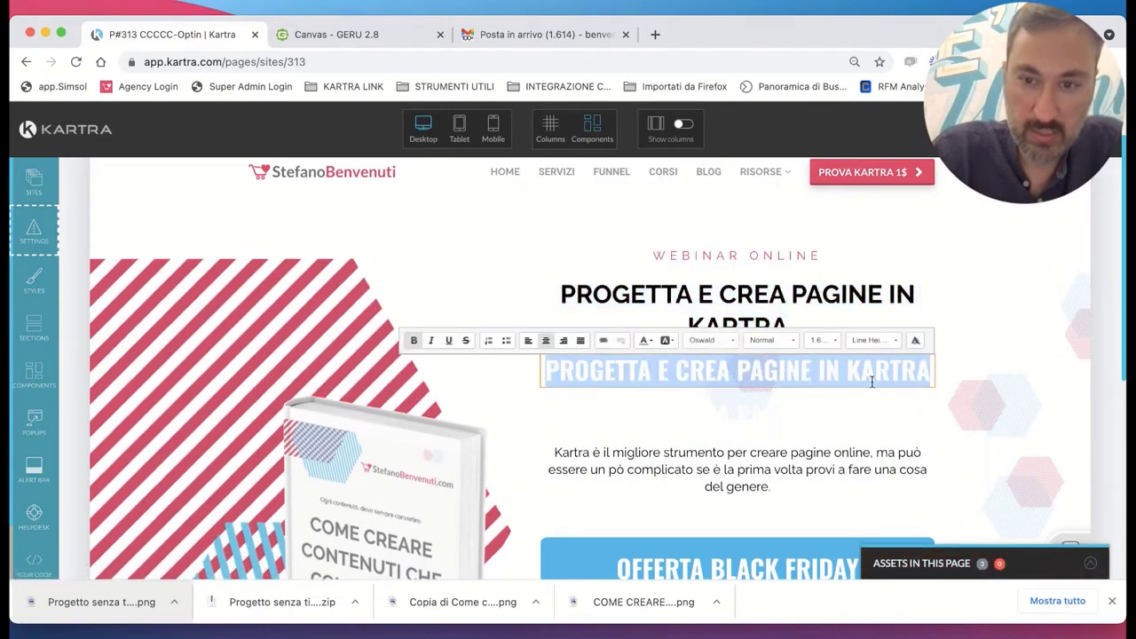
{"action": "key", "text": "BackSpace"}
{"action": "left_click", "coordinate": [786, 389]}
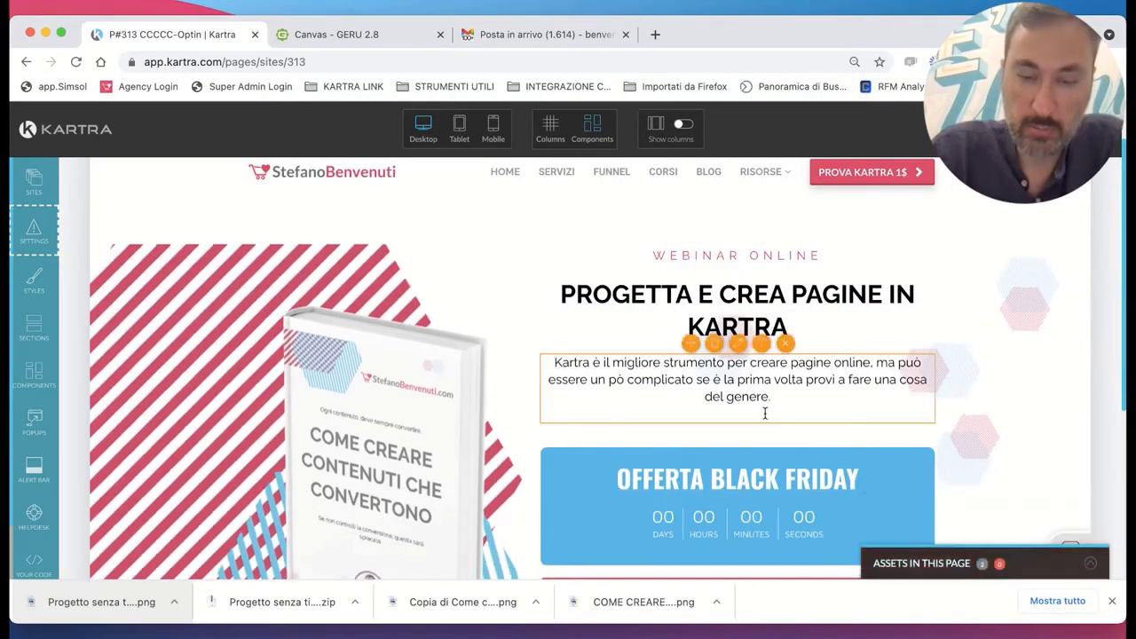
{"action": "scroll", "coordinate": [741, 457], "scroll_direction": "down", "scroll_amount": 5}
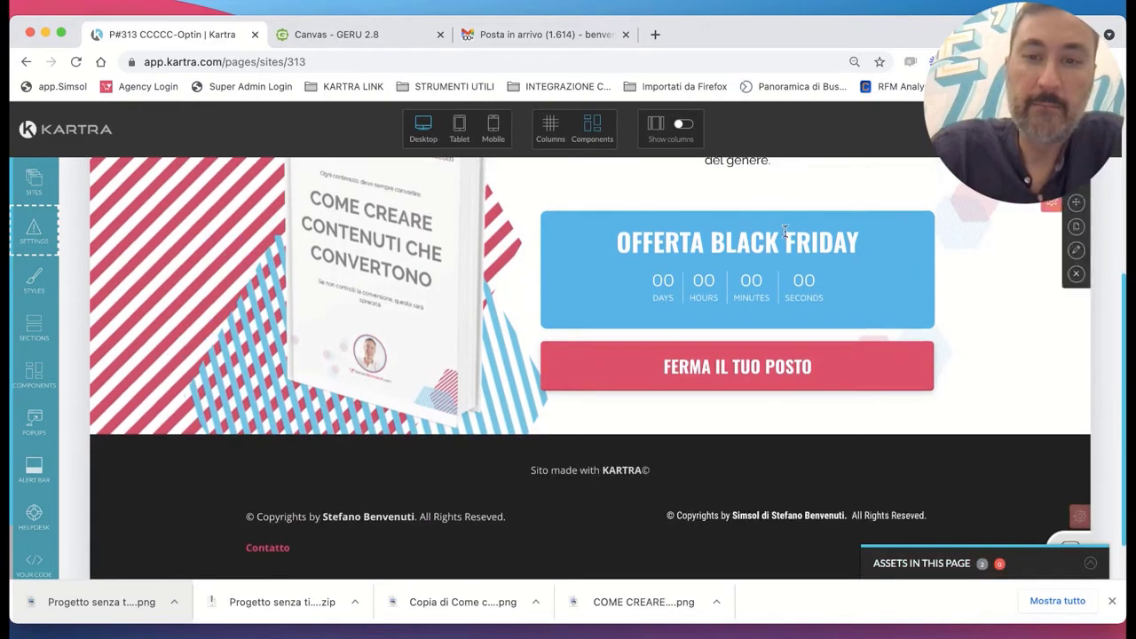
Delete the 'OFFERTA BLACK FRIDAY' countdown block so the button follows the paragraph.
{"action": "scroll", "coordinate": [787, 266], "scroll_direction": "up", "scroll_amount": 1}
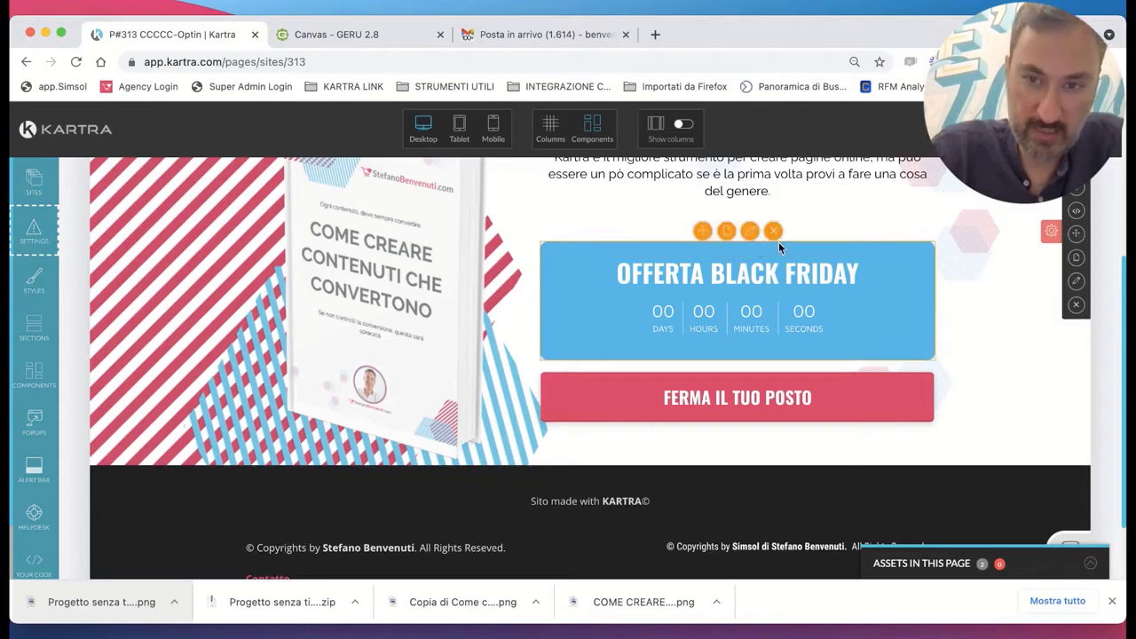
{"action": "left_click", "coordinate": [781, 232]}
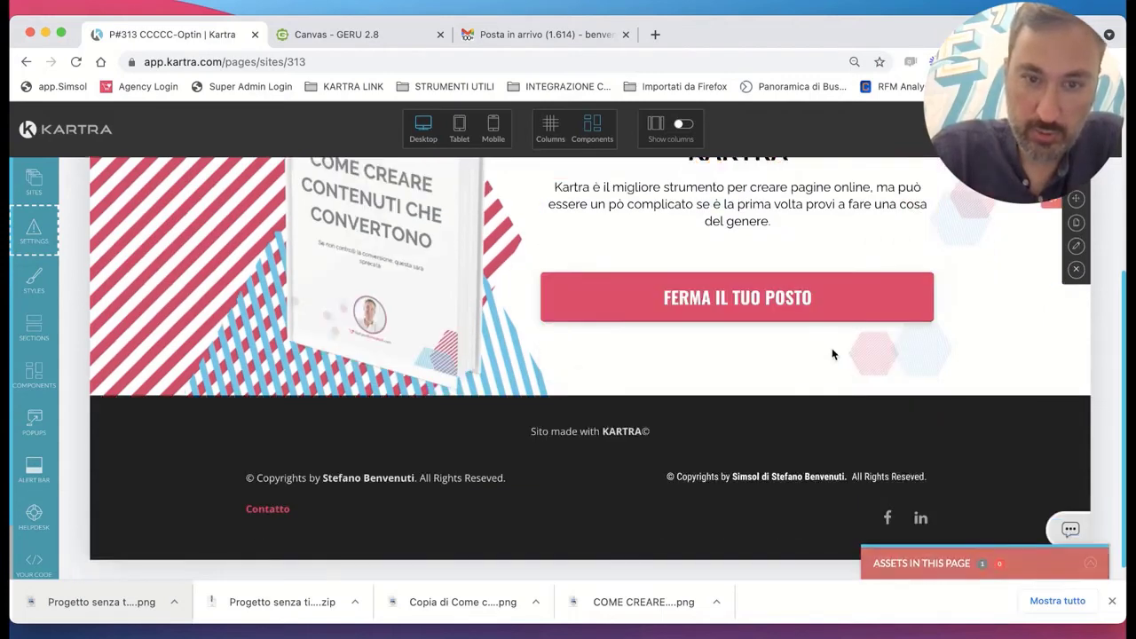
{"action": "scroll", "coordinate": [831, 348], "scroll_direction": "up", "scroll_amount": 3}
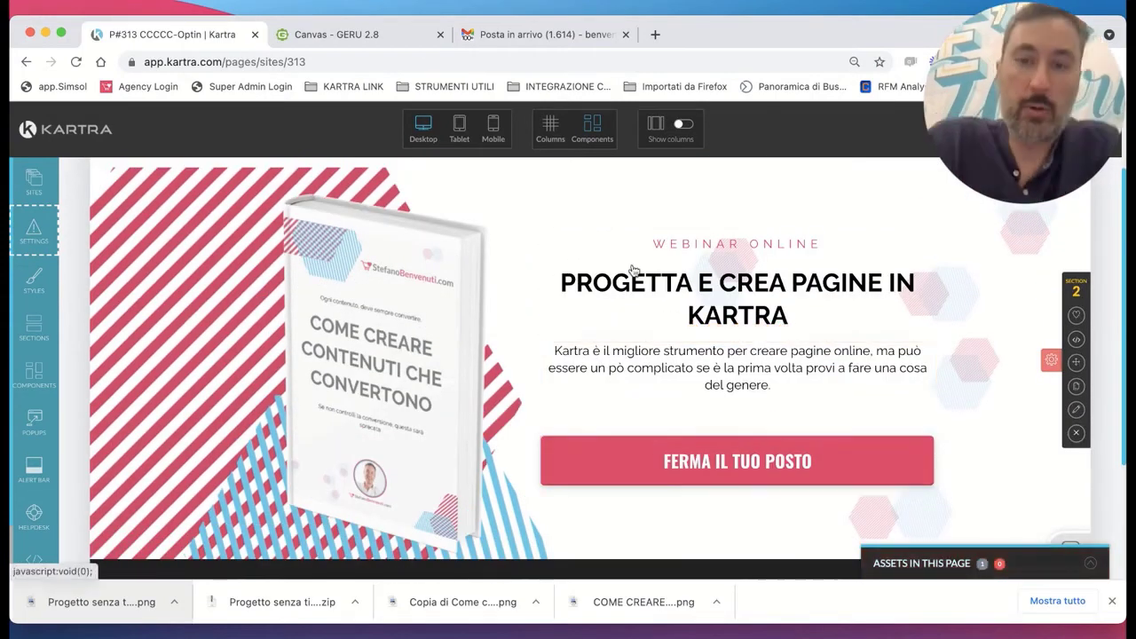
{"action": "left_click", "coordinate": [761, 287]}
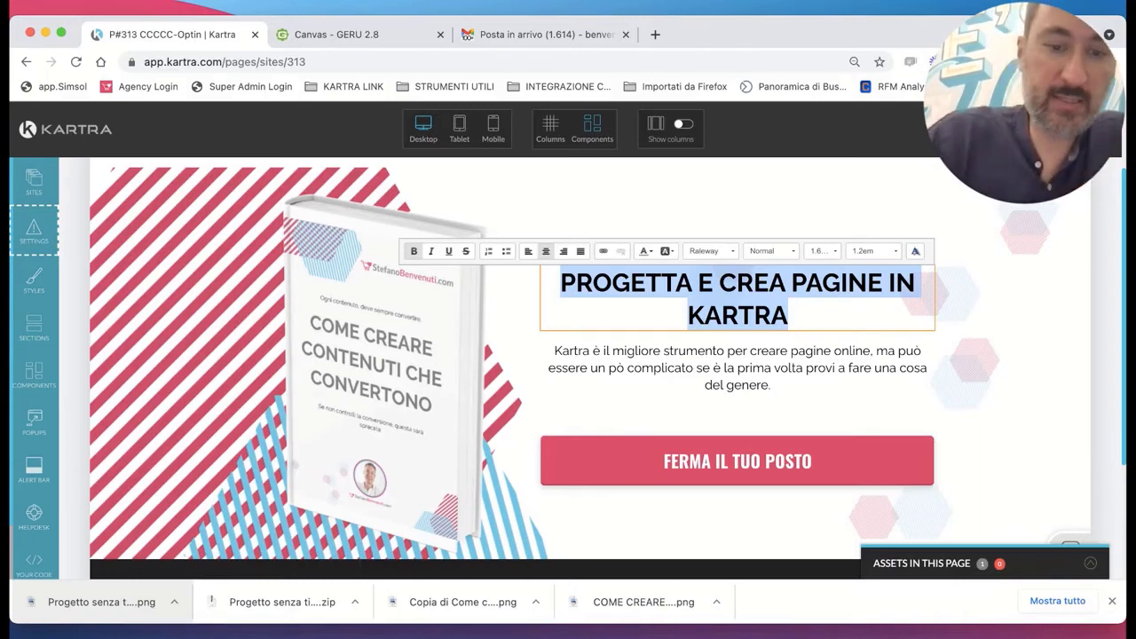
Replace the webinar headline text with 'Crea contenuti che convertono'.
{"action": "type", "text": "C"}
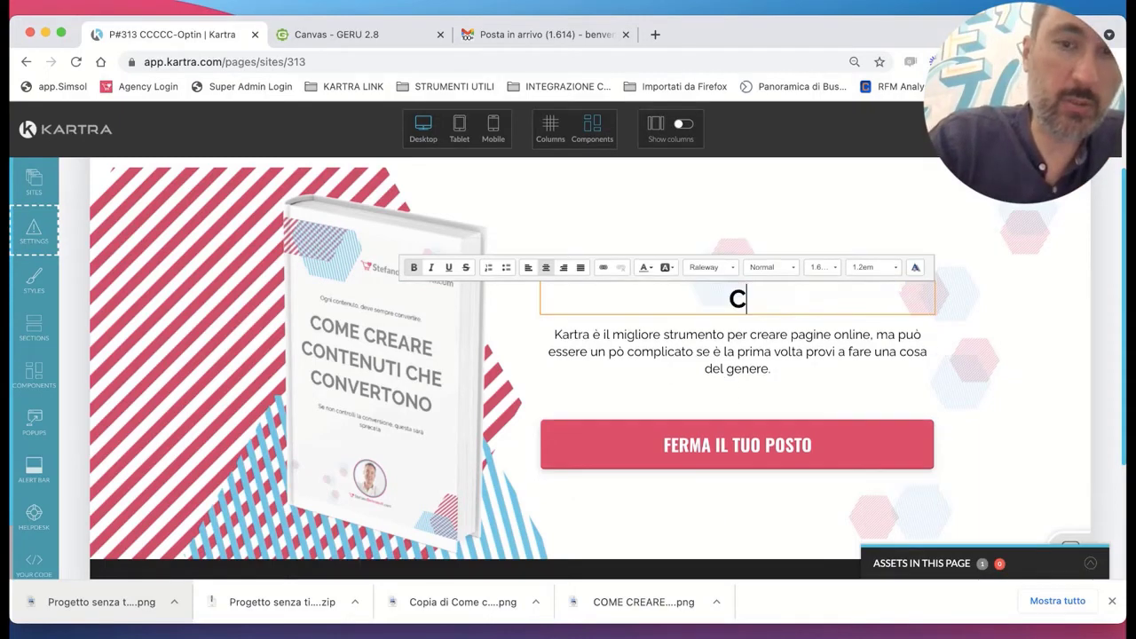
{"action": "type", "text": "rea"}
{"action": "key", "text": "BackSpace"}
{"action": "key", "text": "BackSpace"}
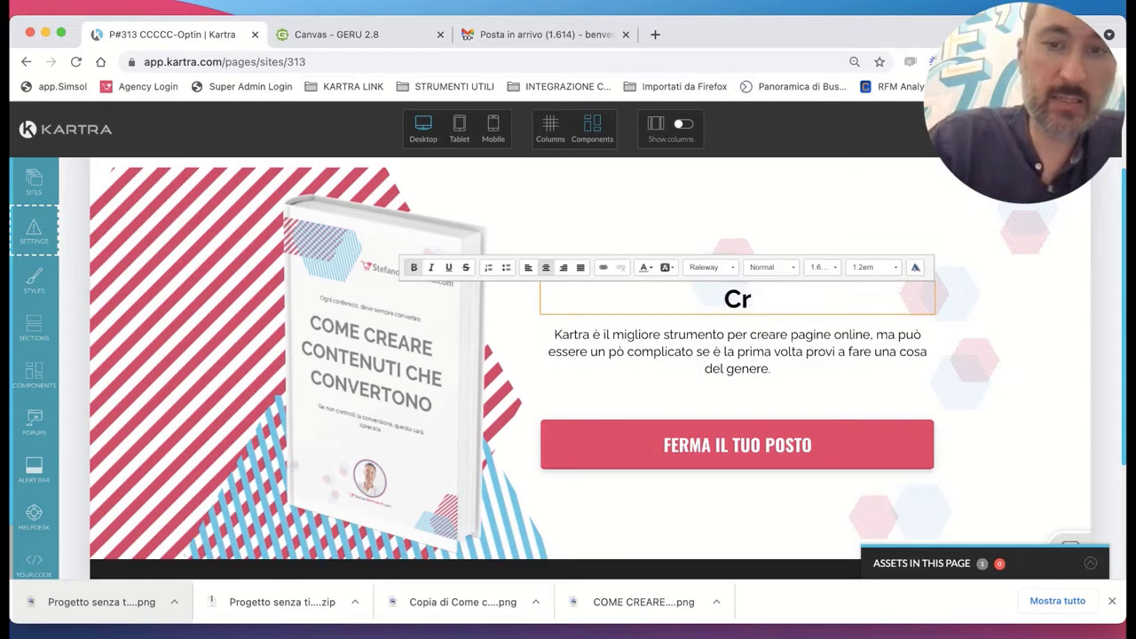
{"action": "type", "text": "ea contenuti che convert"}
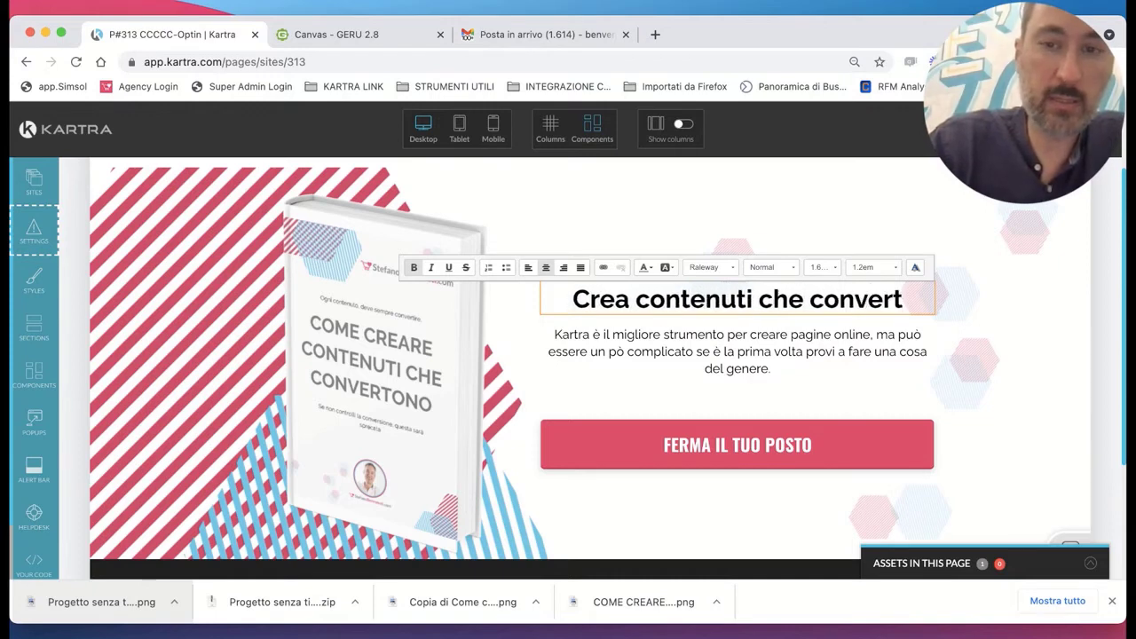
{"action": "type", "text": "ono"}
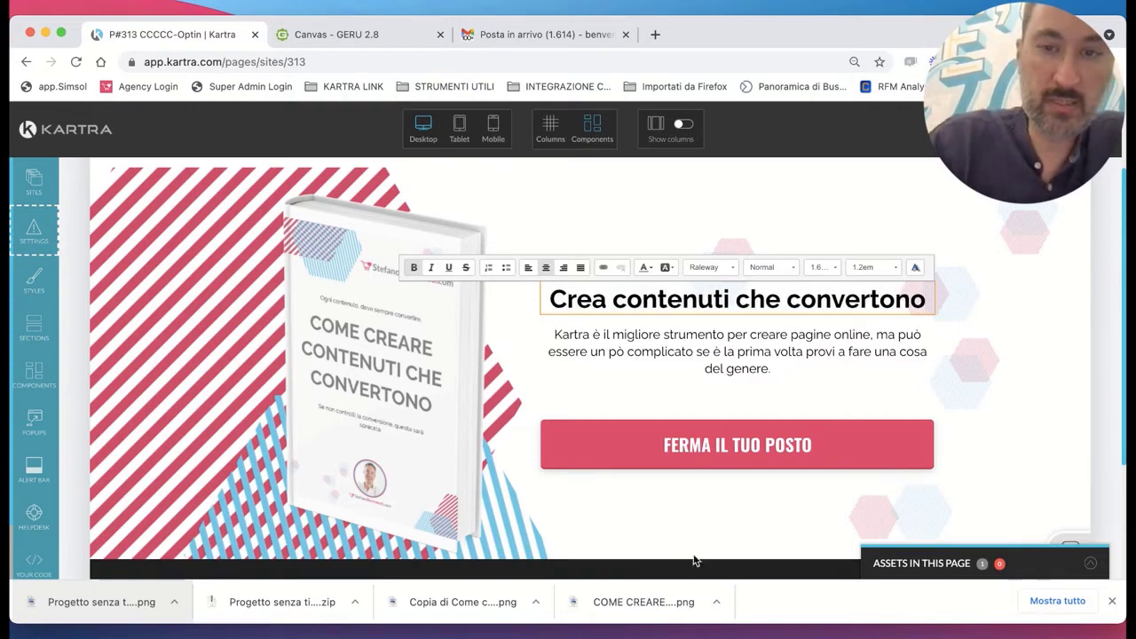
{"action": "left_click", "coordinate": [768, 366]}
{"action": "triple_click", "coordinate": [768, 365]}
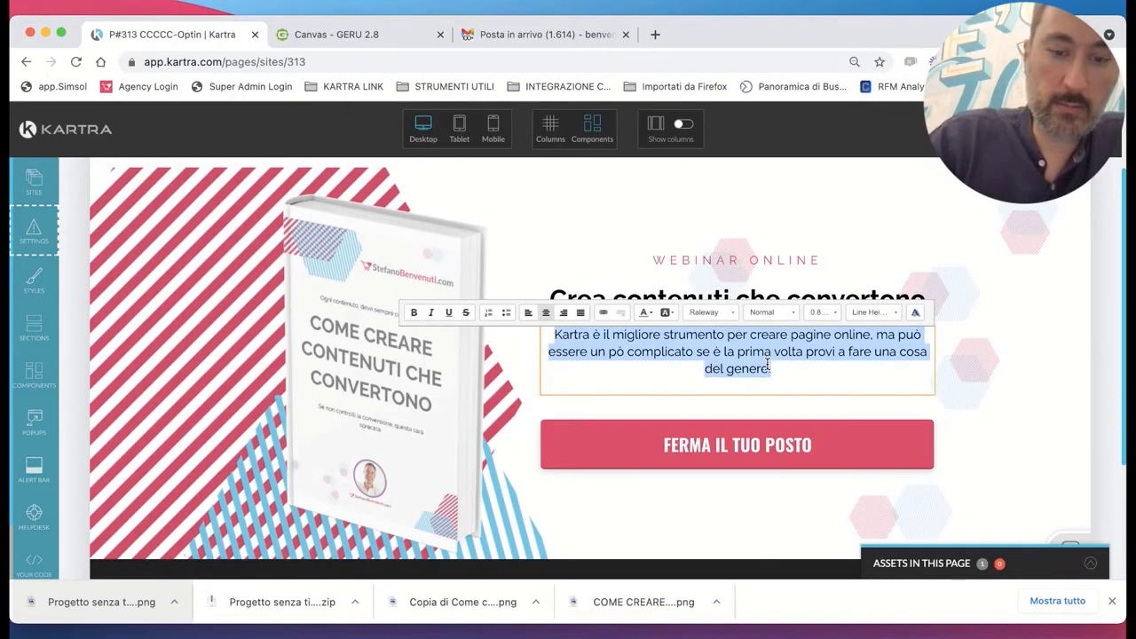
Rewrite the description starting 'Se scrivi o registri contenuti…' ending '…che tu vuoi che faccia!'.
{"action": "type", "text": "Se"}
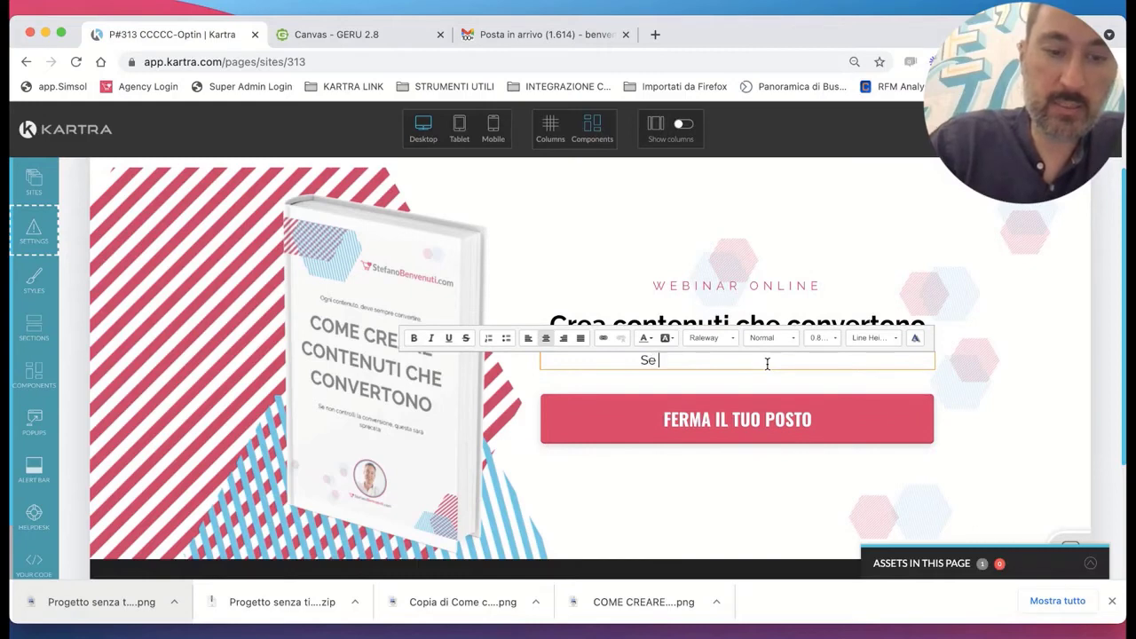
{"action": "type", "text": " scr"}
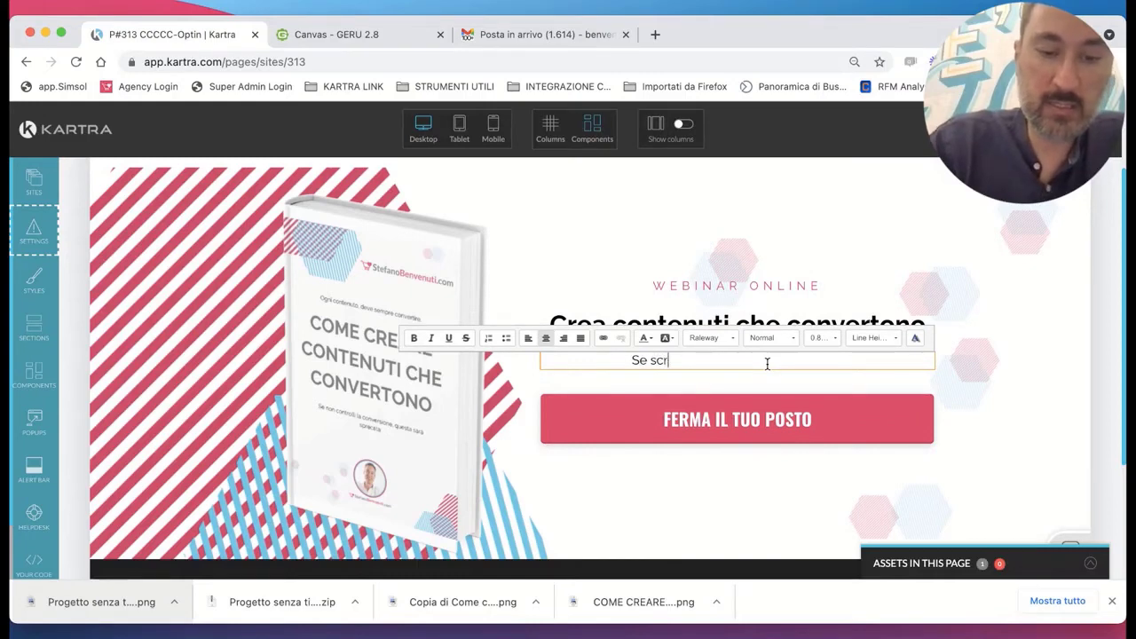
{"action": "type", "text": "ivi, regist"}
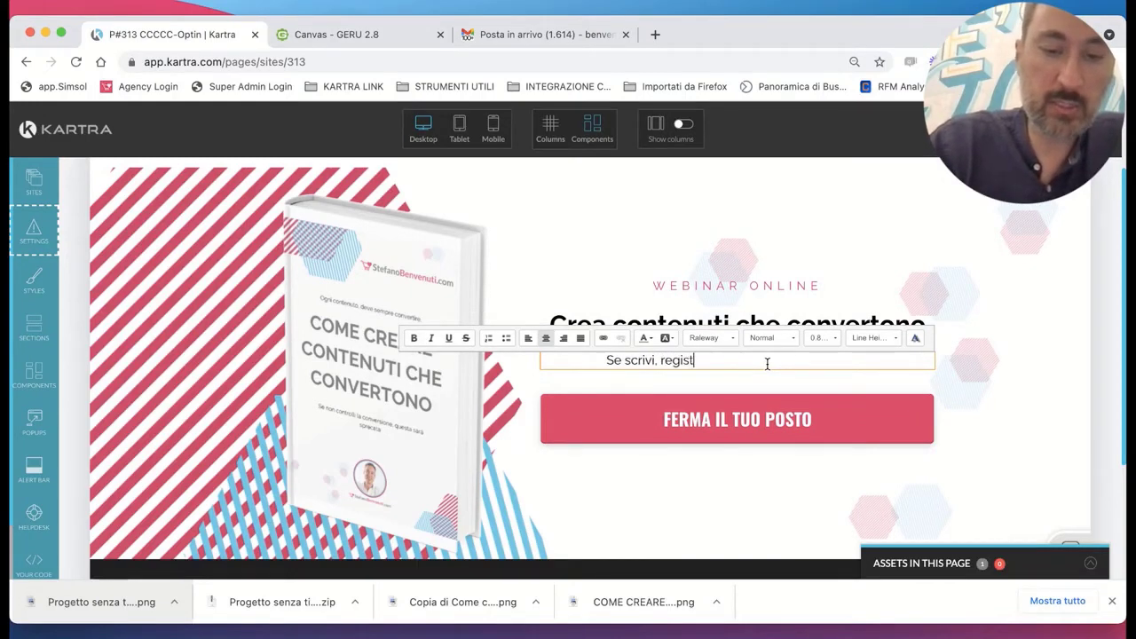
{"action": "type", "text": "ri"}
{"action": "key", "text": "BackSpace"}
{"action": "key", "text": "BackSpace"}
{"action": "key", "text": "BackSpace"}
{"action": "key", "text": "BackSpace"}
{"action": "key", "text": "BackSpace"}
{"action": "key", "text": "BackSpace"}
{"action": "key", "text": "BackSpace"}
{"action": "key", "text": "BackSpace"}
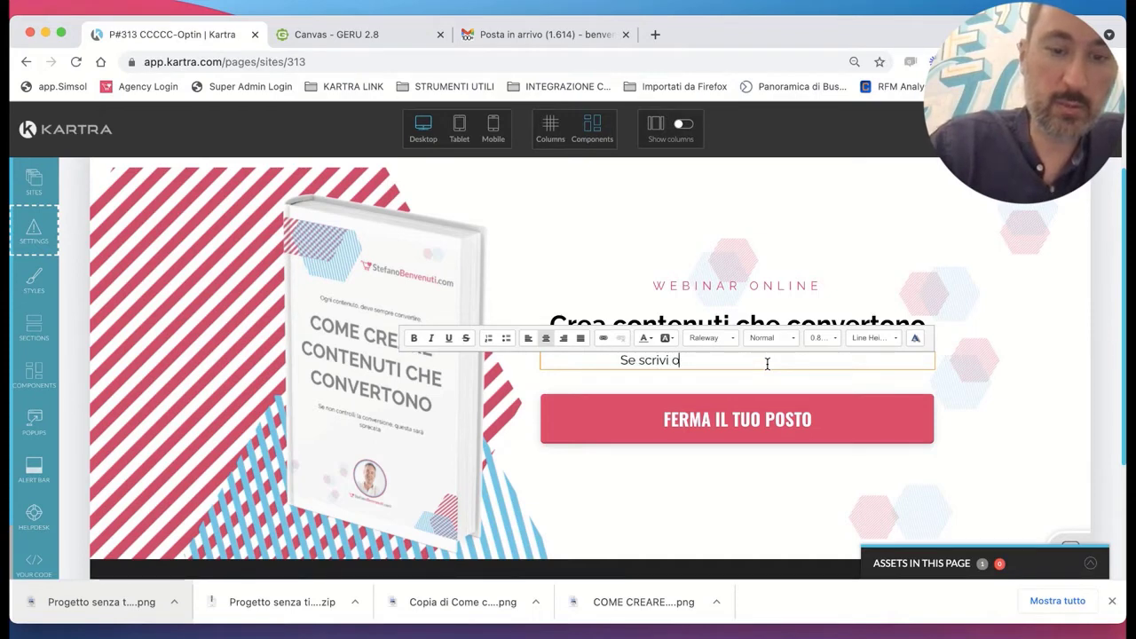
{"action": "type", "text": "enuti per i tuoi "}
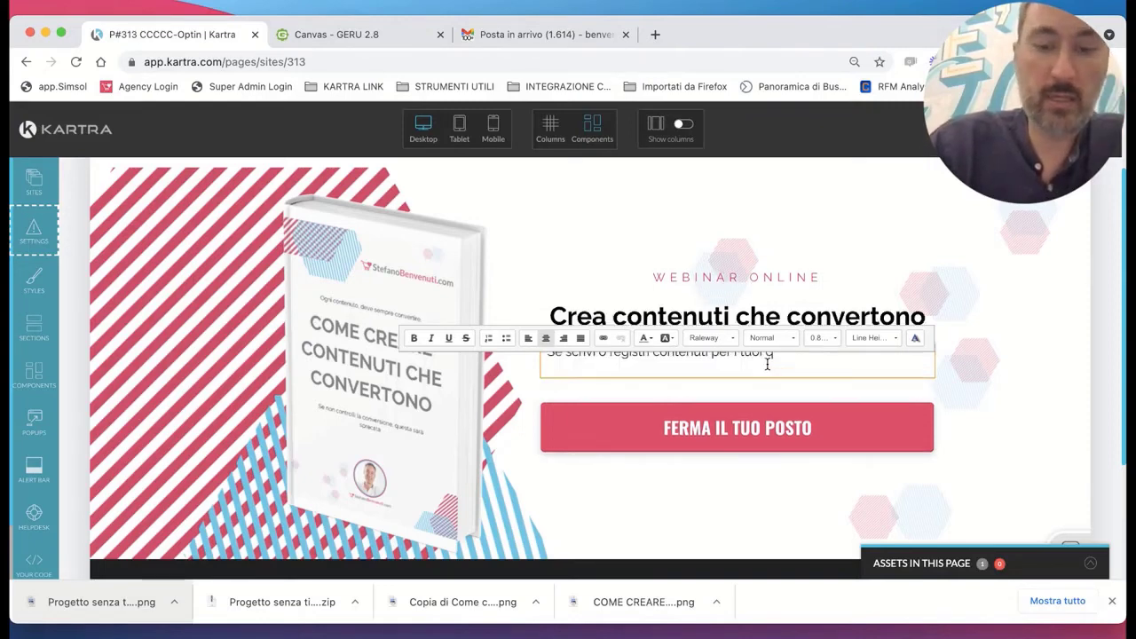
{"action": "type", "text": "clienti o d"}
{"action": "key", "text": "BackSpace"}
{"action": "key", "text": "BackSpace"}
{"action": "key", "text": "BackSpace"}
{"action": "key", "text": "BackSpace"}
{"action": "key", "text": "BackSpace"}
{"action": "key", "text": "BackSpace"}
{"action": "key", "text": "BackSpace"}
{"action": "key", "text": "BackSpace"}
{"action": "key", "text": "BackSpace"}
{"action": "key", "text": "BackSpace"}
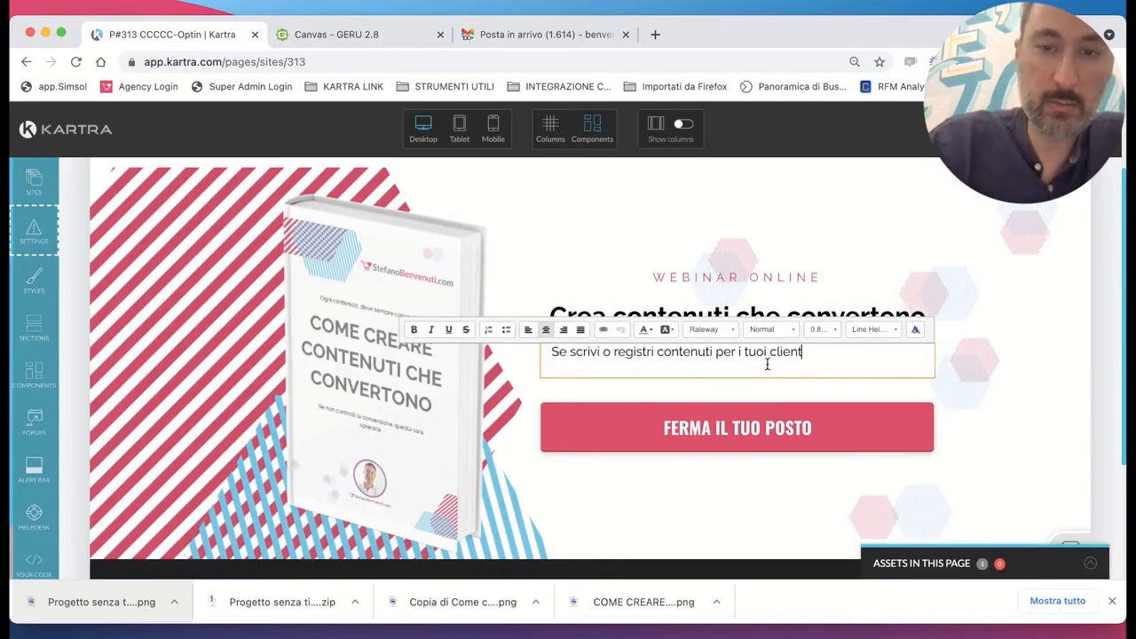
{"action": "key", "text": "BackSpace"}
{"action": "key", "text": "BackSpace"}
{"action": "key", "text": "BackSpace"}
{"action": "key", "text": "BackSpace"}
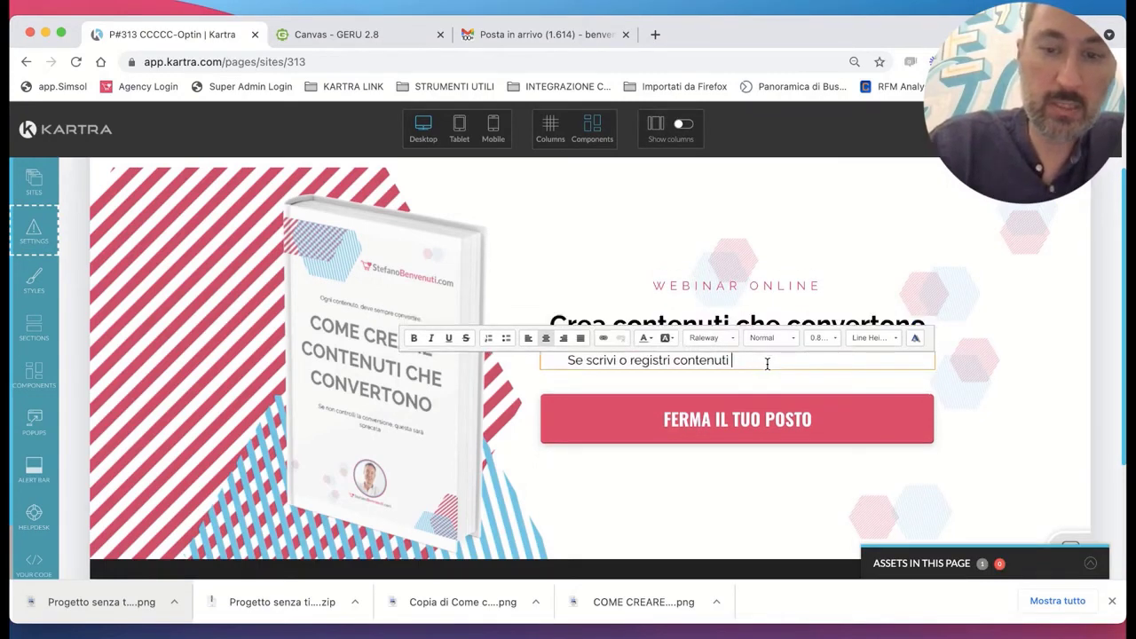
{"action": "type", "text": "è importante"}
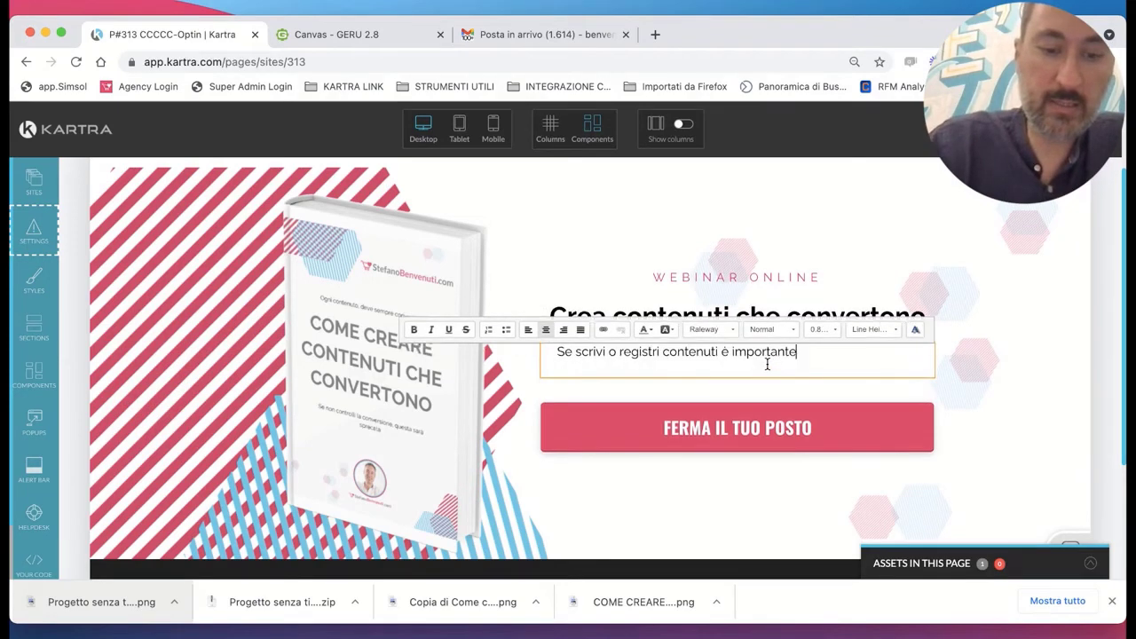
{"action": "type", "text": " che chi li l"}
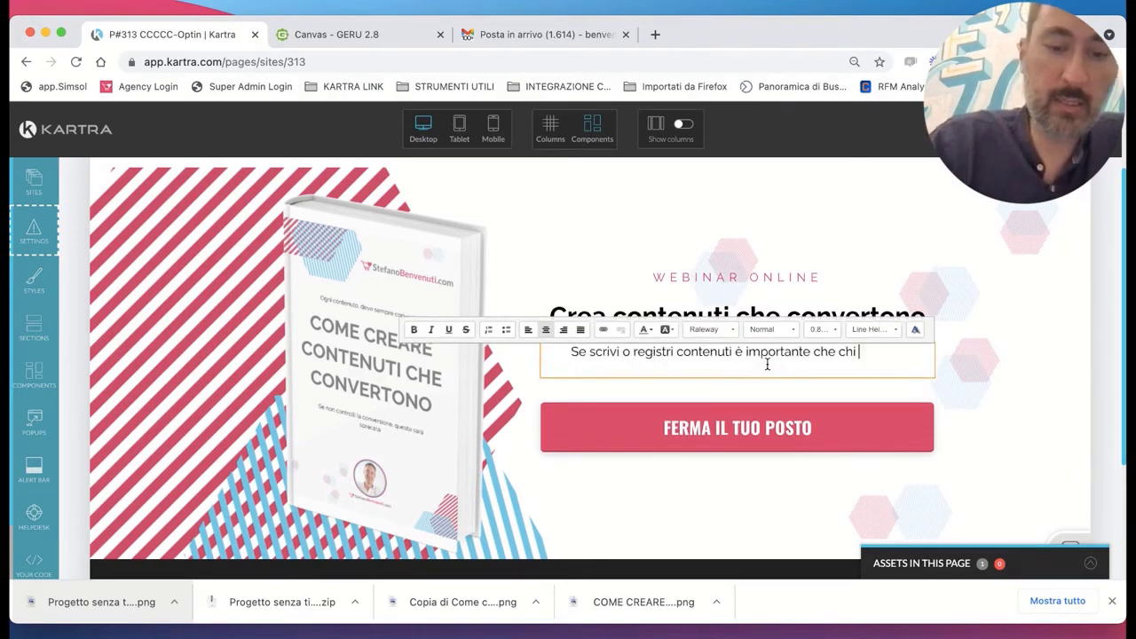
{"action": "type", "text": "egg"}
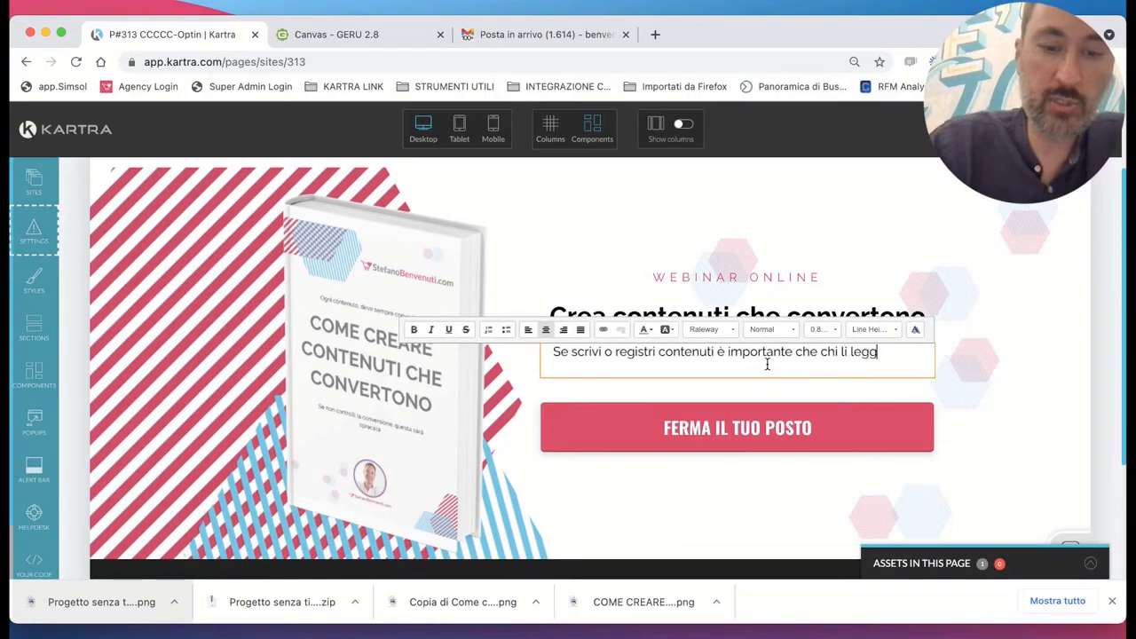
{"action": "type", "text": "e, ascolta o guarda sappioa sempre cosa"}
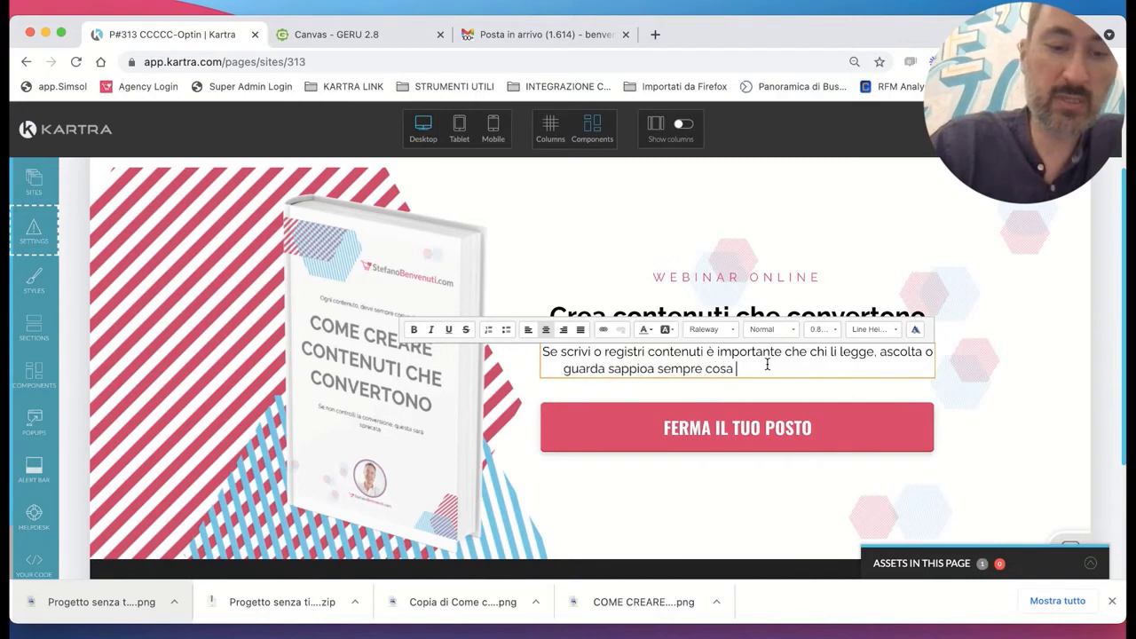
{"action": "type", "text": "fare in base"}
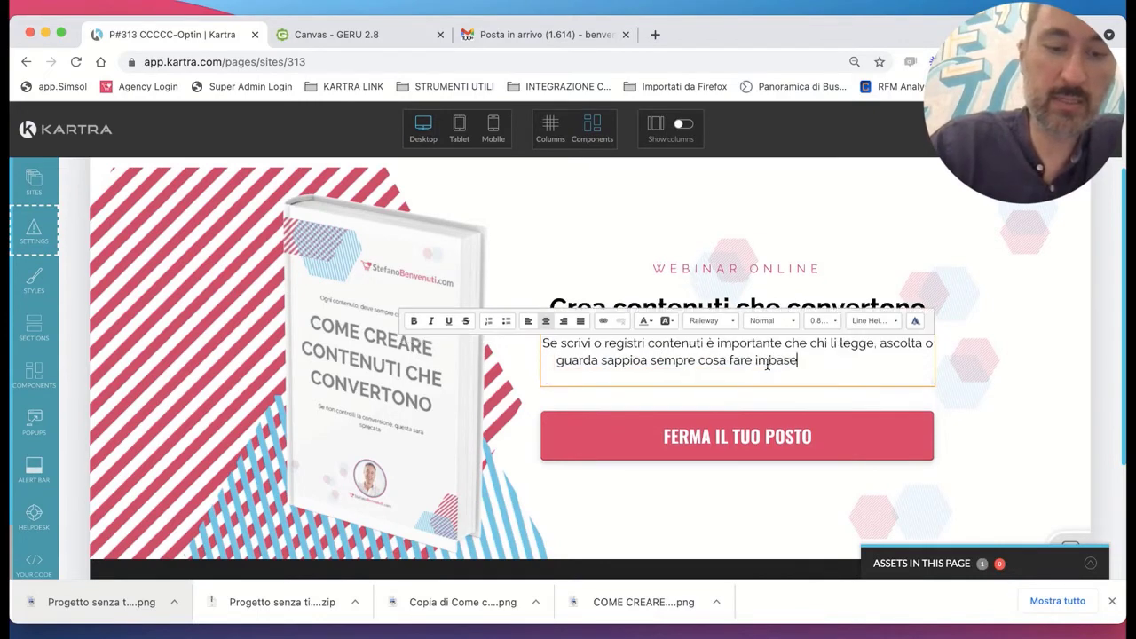
{"action": "type", "text": " a qiò che tu "}
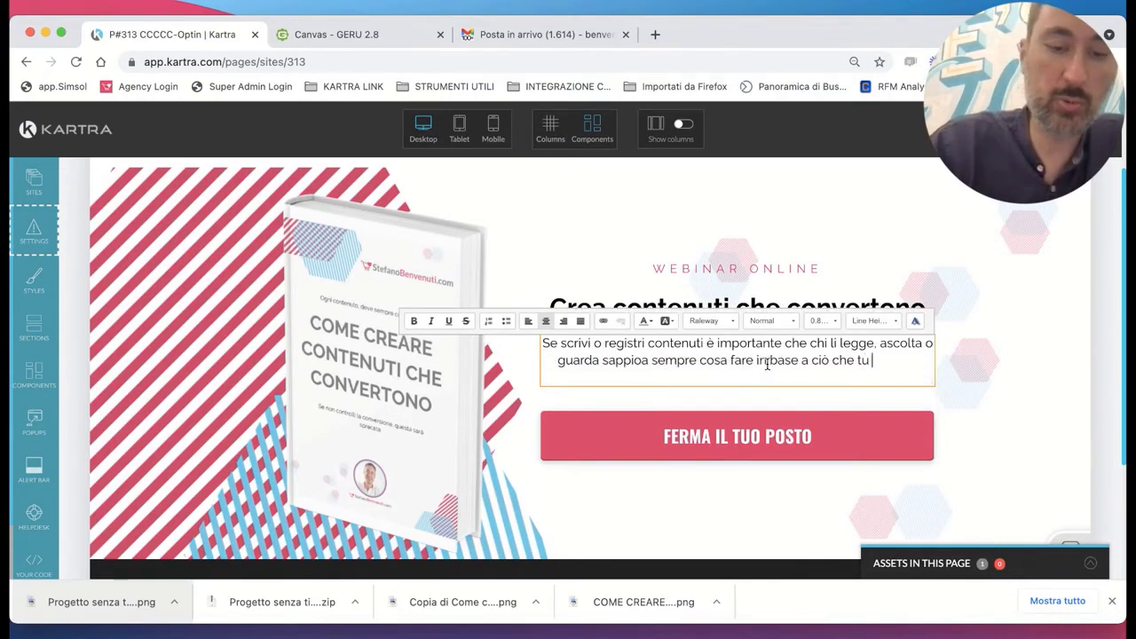
{"action": "type", "text": "vuoi che f"}
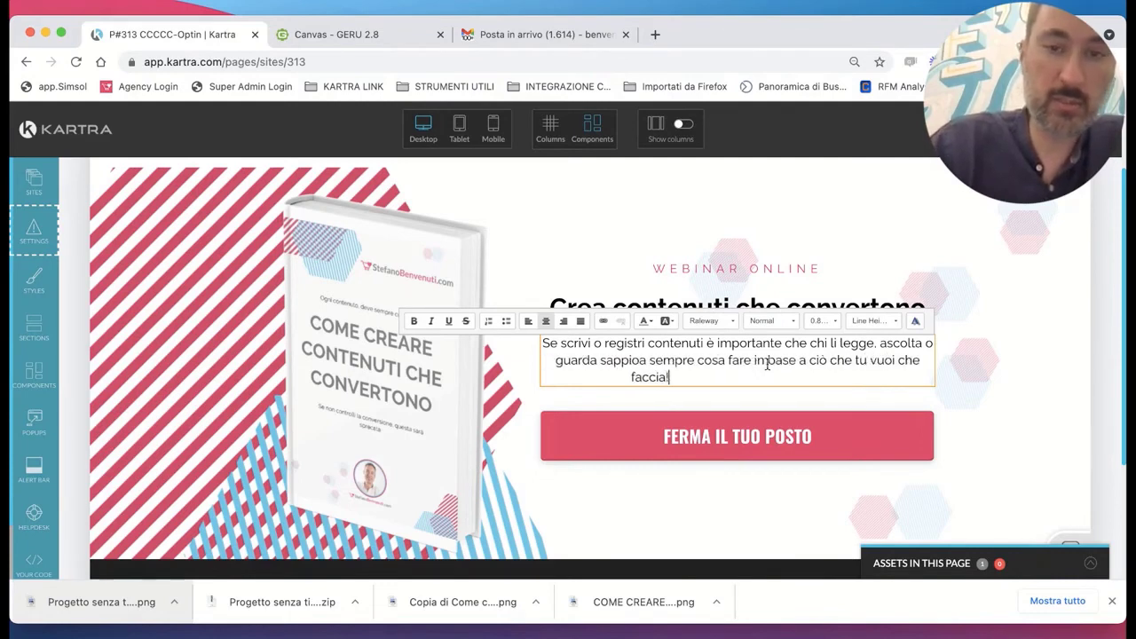
{"action": "type", "text": "accia!"}
Add 'Mantieni il controllo con un metodo provato centinaia di volte.' and delete 'Nessun problema, ti aiuto io.'.
{"action": "key", "text": "Return"}
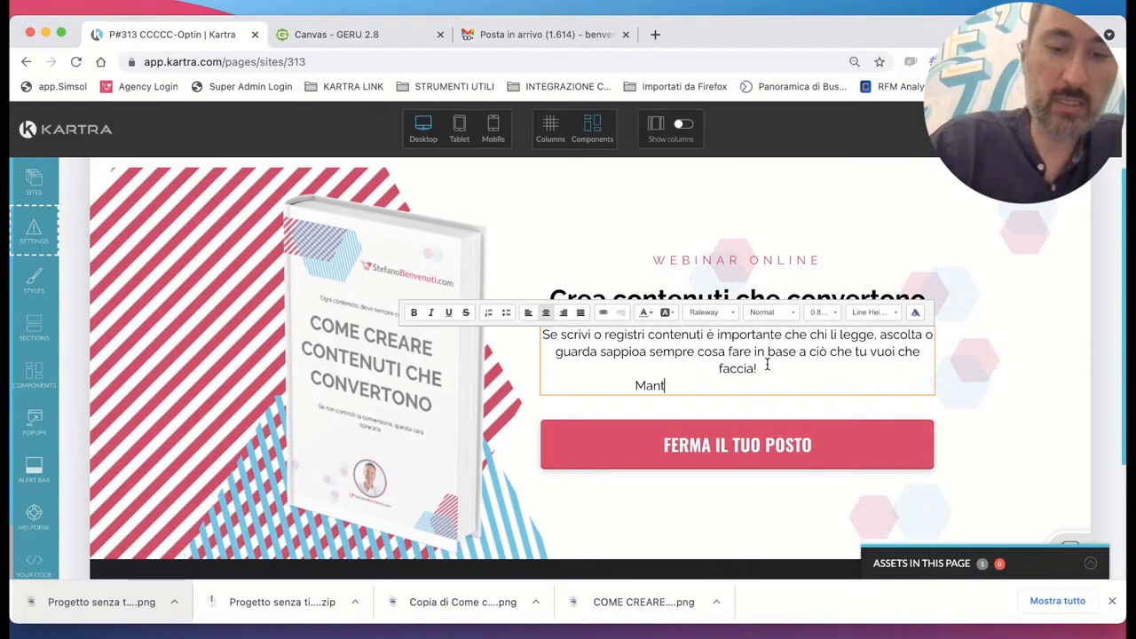
{"action": "type", "text": "Mantieni il controll"}
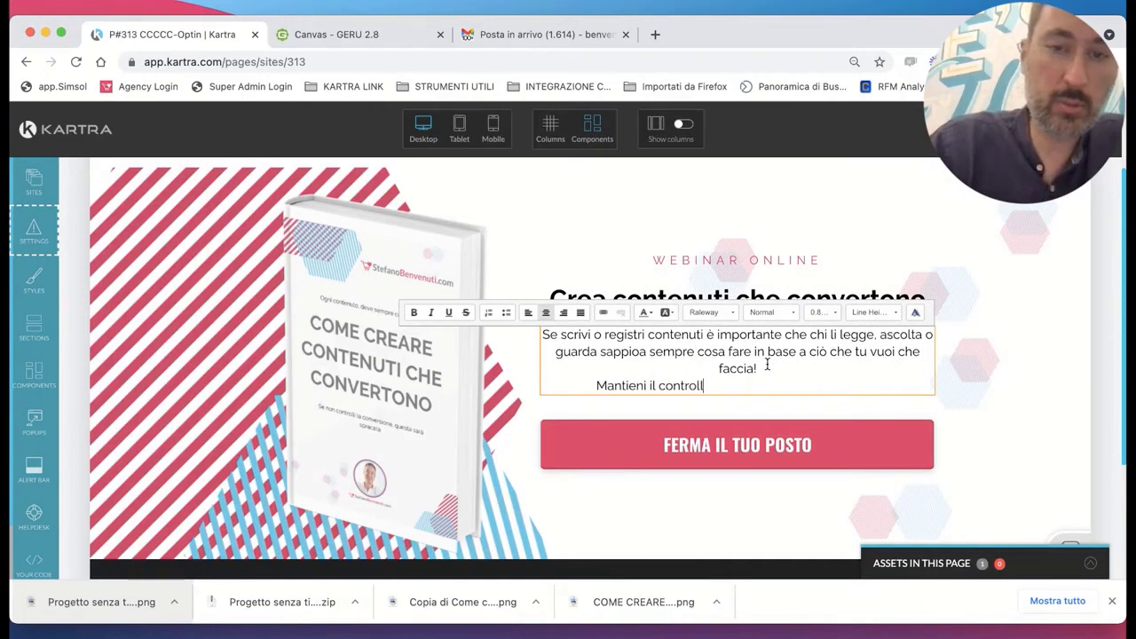
{"action": "type", "text": "o con "}
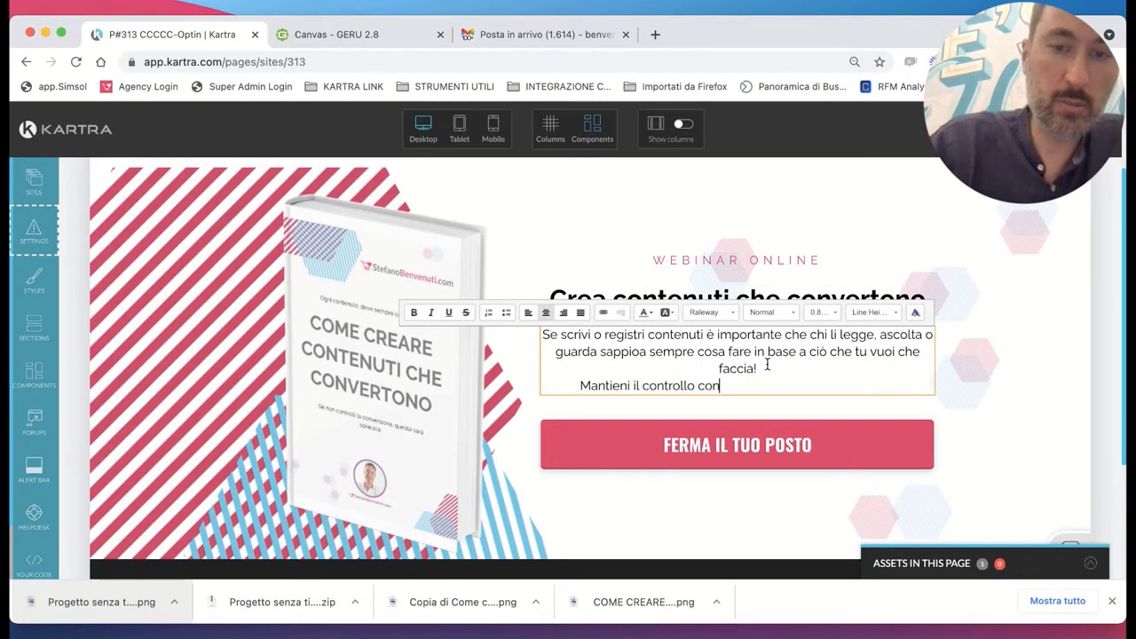
{"action": "type", "text": "u"}
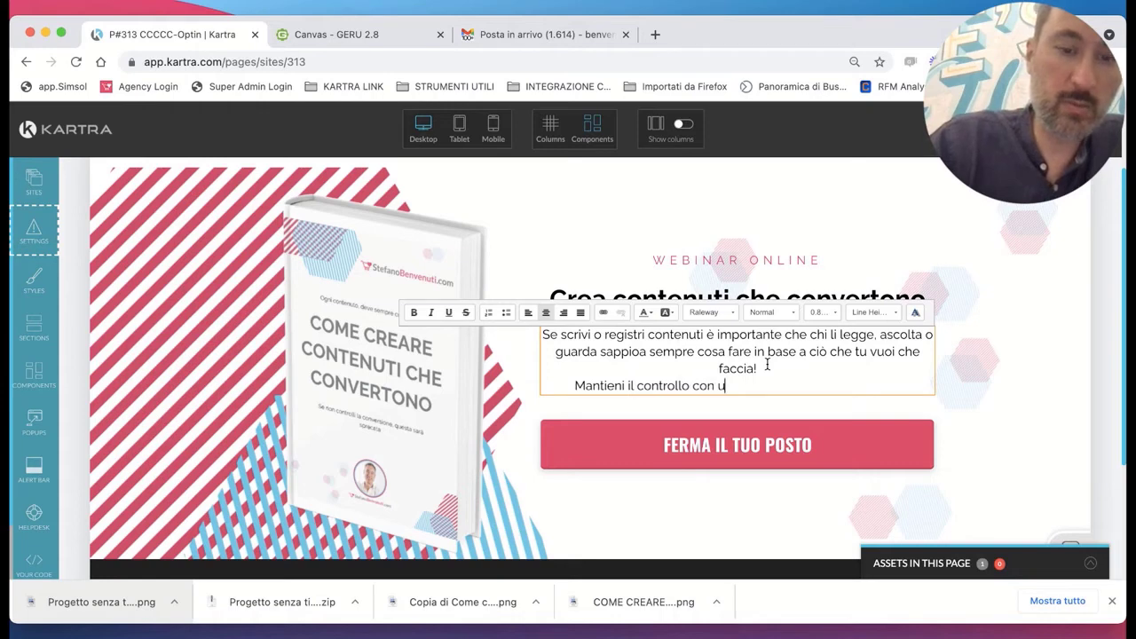
{"action": "type", "text": "n metodo pro"}
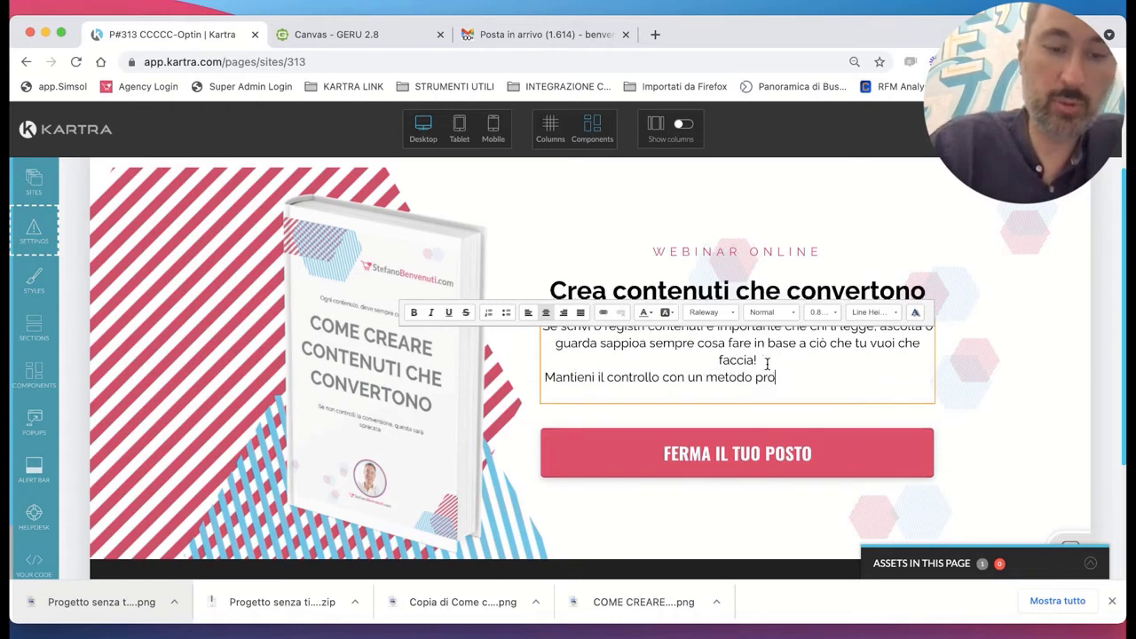
{"action": "type", "text": "vato centinaia di volte."}
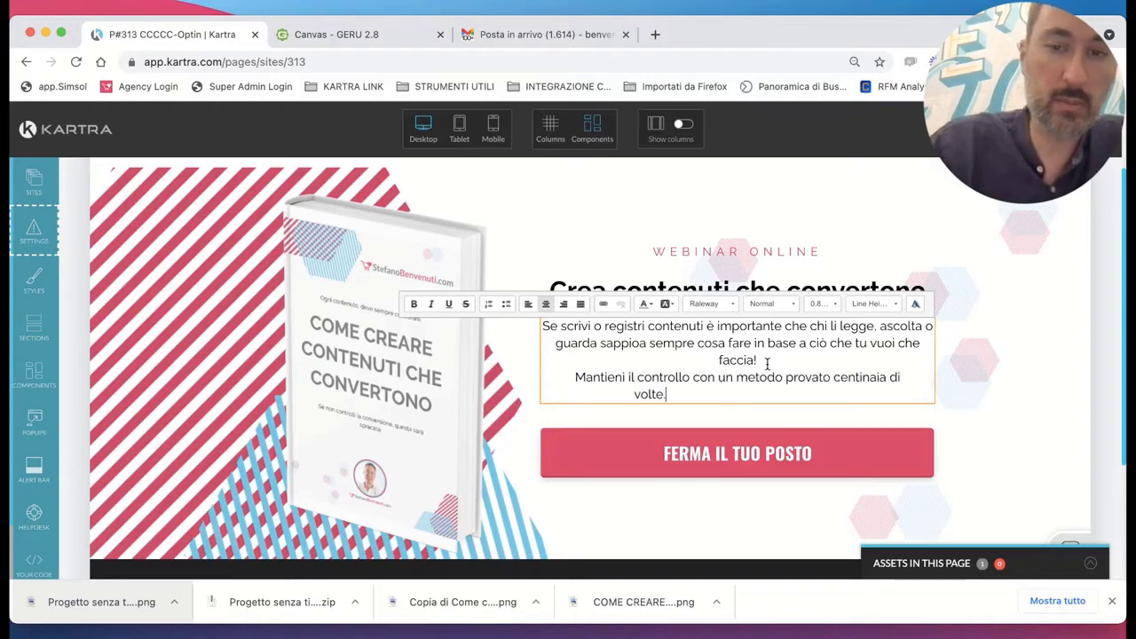
{"action": "triple_click", "coordinate": [718, 393]}
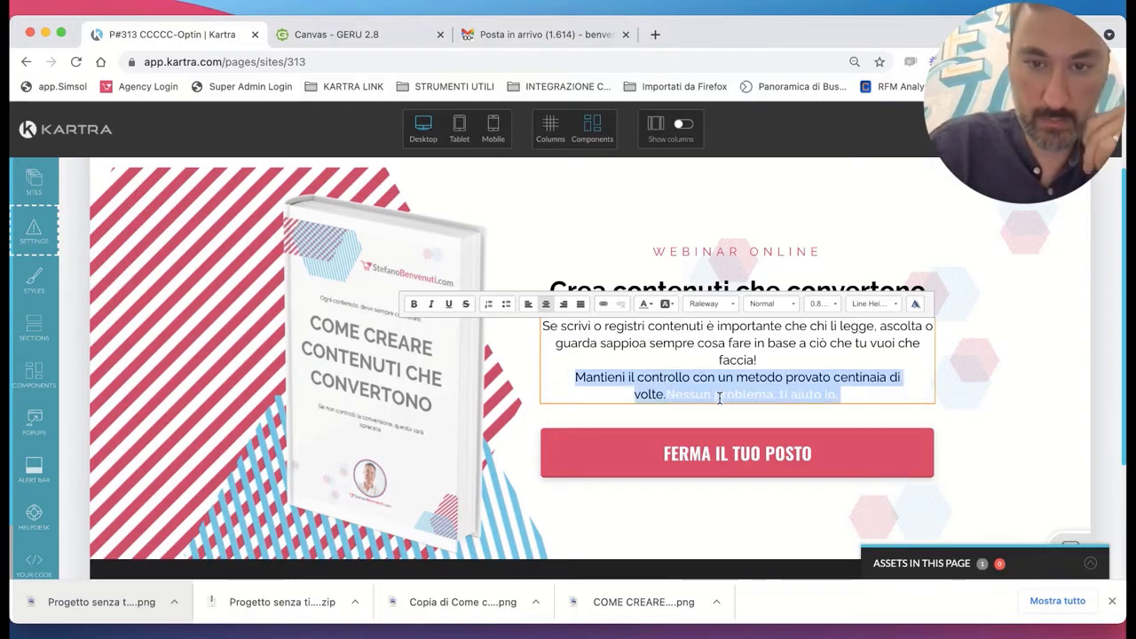
{"action": "left_click", "coordinate": [815, 396]}
{"action": "left_click_drag", "start_coordinate": [864, 396], "coordinate": [666, 393]}
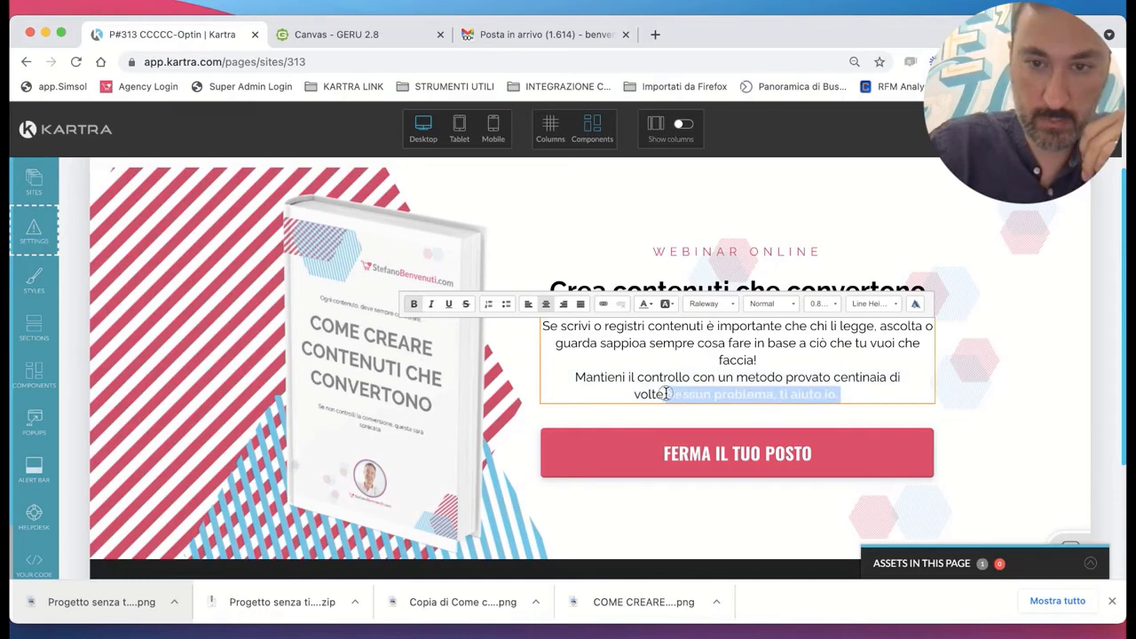
{"action": "key", "text": "BackSpace"}
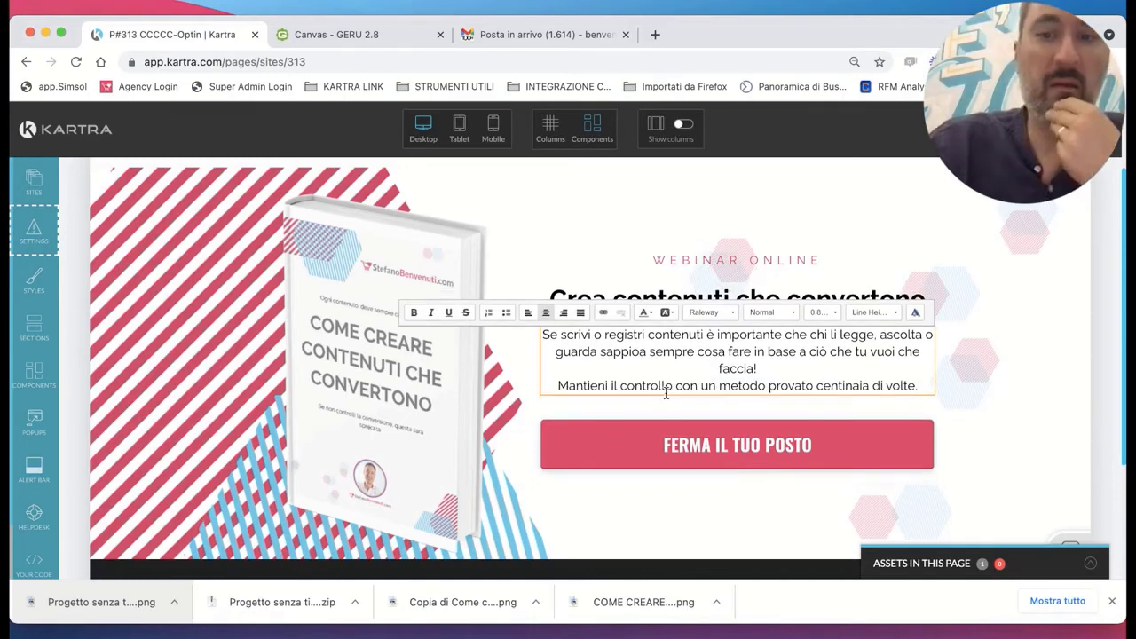
{"action": "key", "text": "Return"}
{"action": "key", "text": "Return"}
End the paragraph with 'Scarica ora l'ebook per conoscere i 10 punti…' about creating converting content.
{"action": "type", "text": "Scarica ora l'ebook per "}
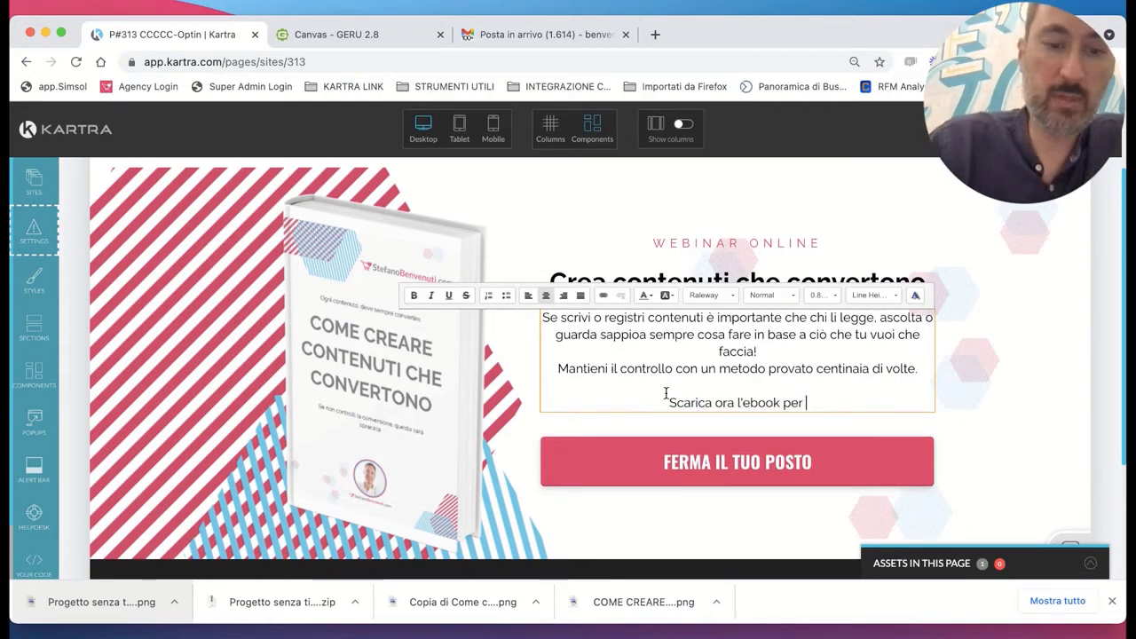
{"action": "type", "text": "conoscere"}
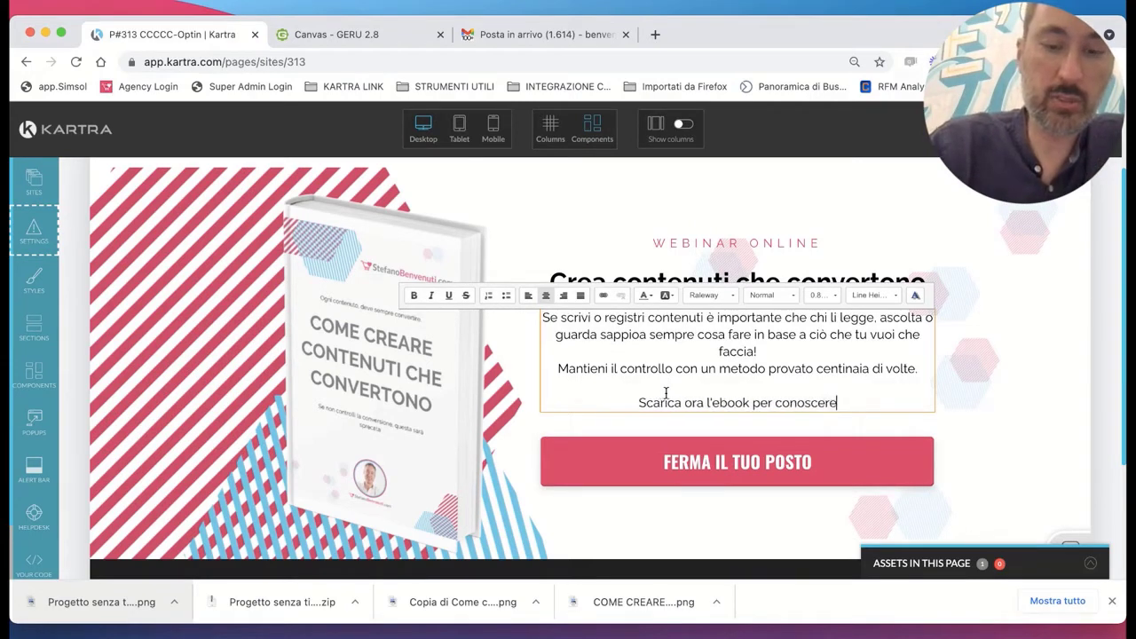
{"action": "type", "text": " i 10 punti "}
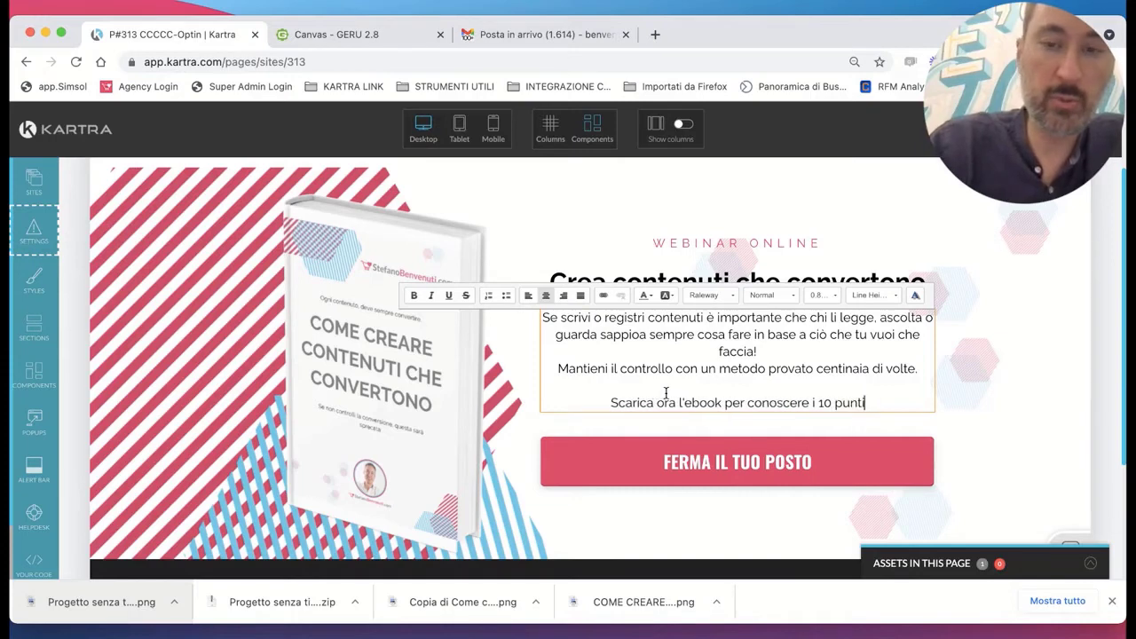
{"action": "type", "text": "che ti"}
{"action": "type", "text": "p"}
{"action": "key", "text": "BackSpace"}
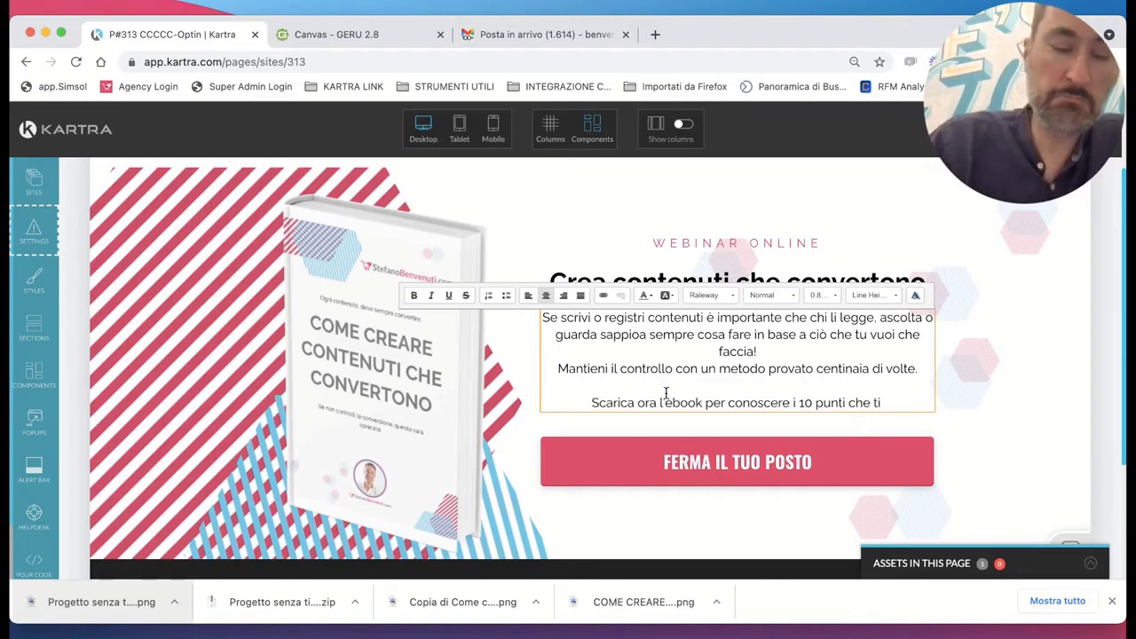
{"action": "type", "text": "faranno"}
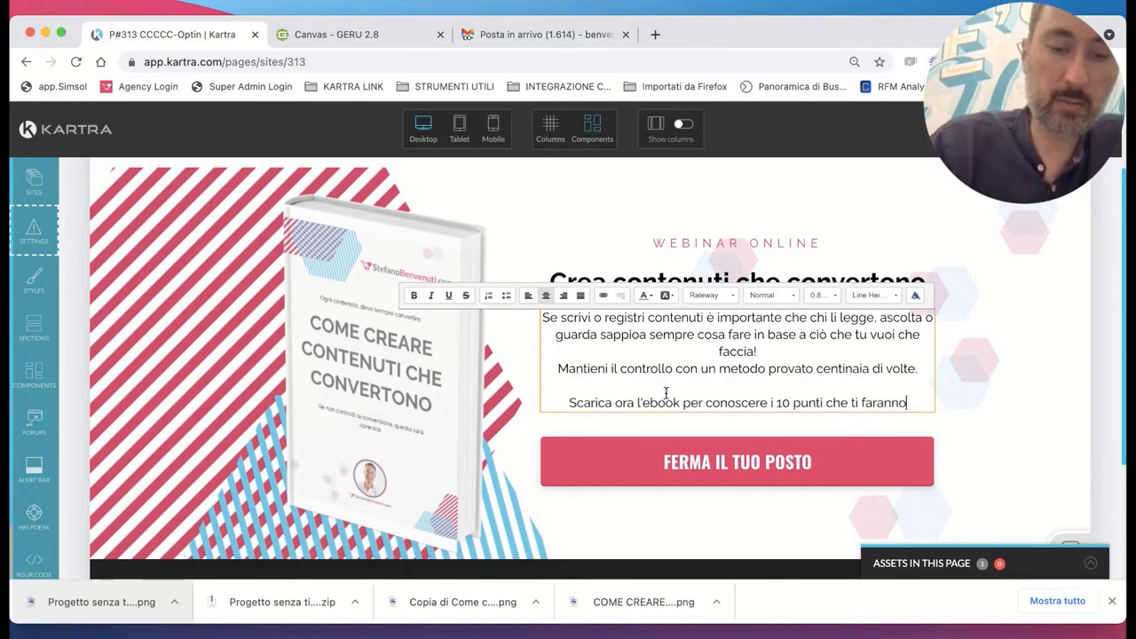
{"action": "type", "text": " creare c"}
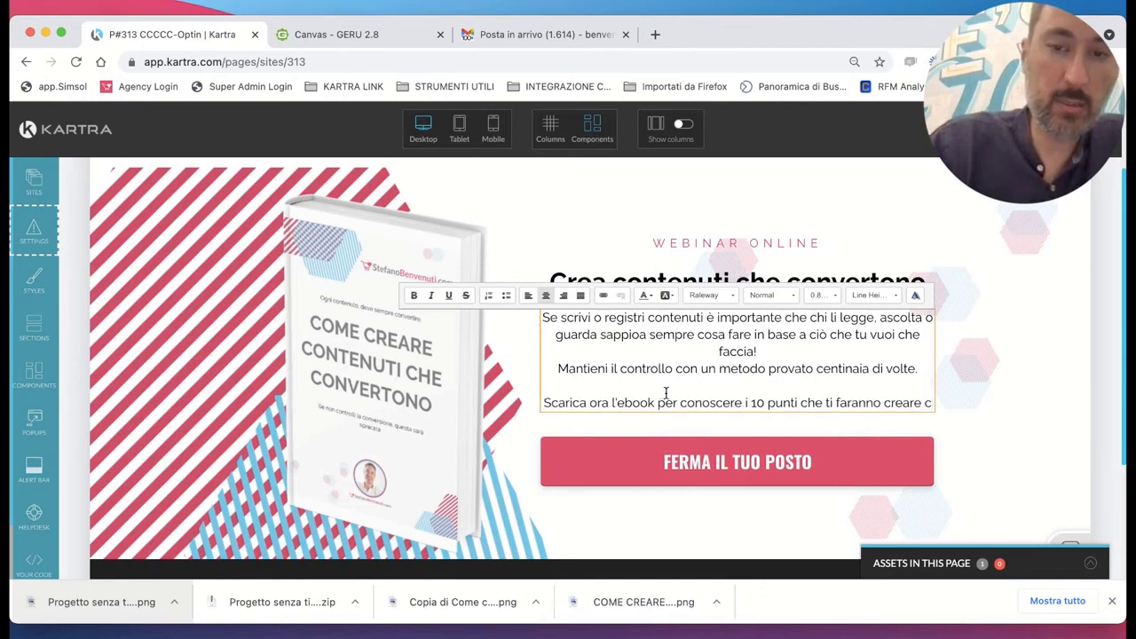
{"action": "type", "text": "ontenuti"}
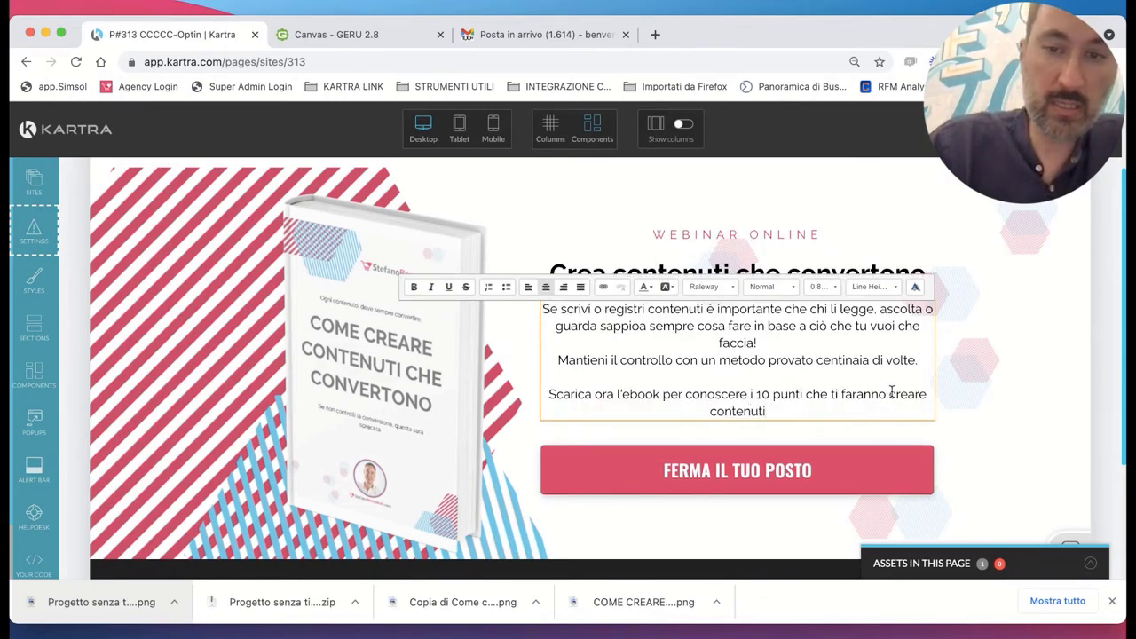
{"action": "key", "text": "BackSpace"}
{"action": "type", "text": "spiegano"}
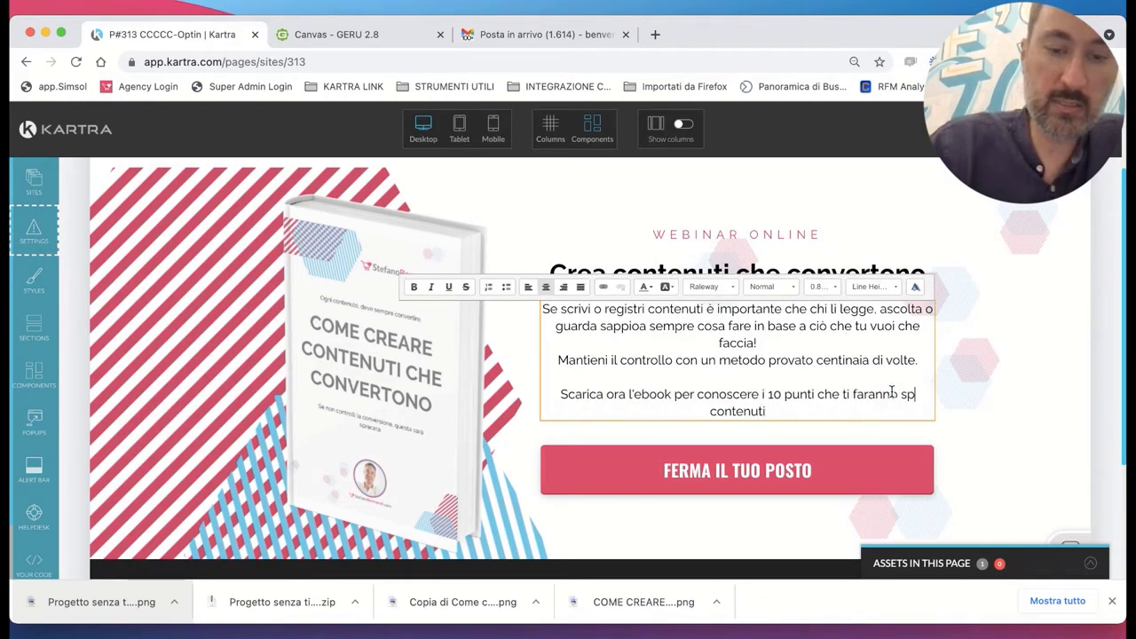
{"action": "type", "text": "c o come creare"}
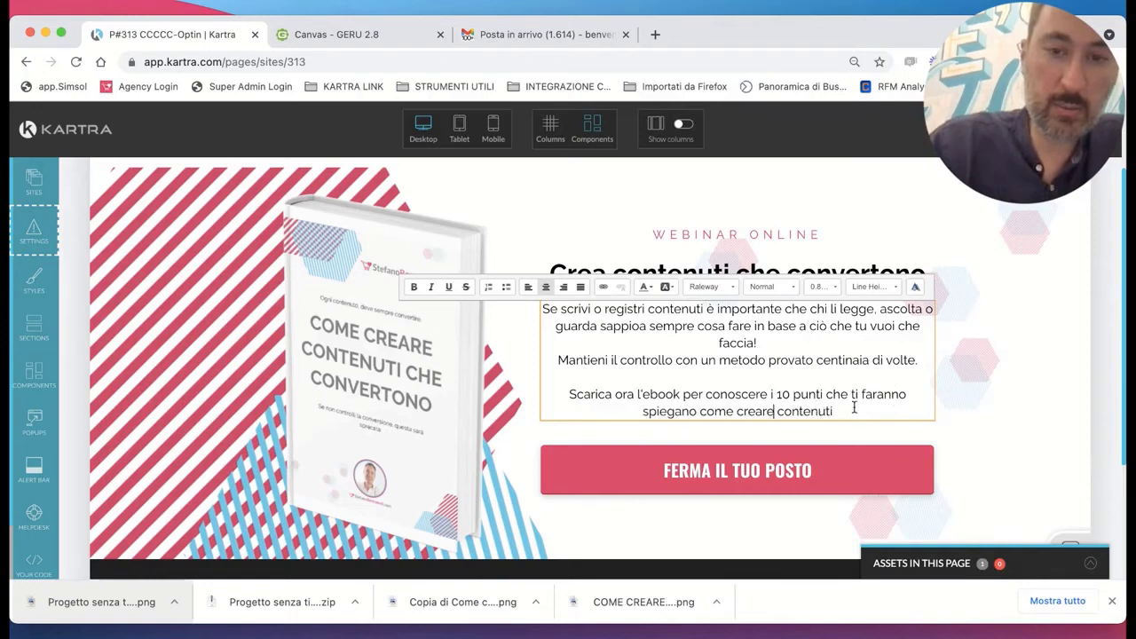
{"action": "type", "text": " che conve"}
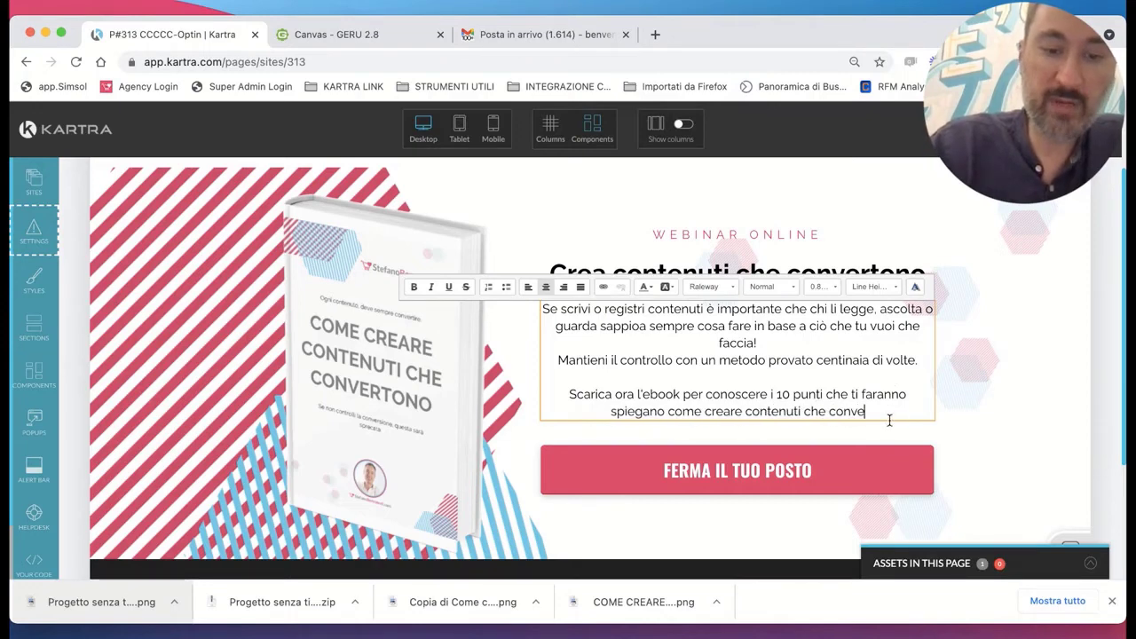
{"action": "type", "text": "rtono"}
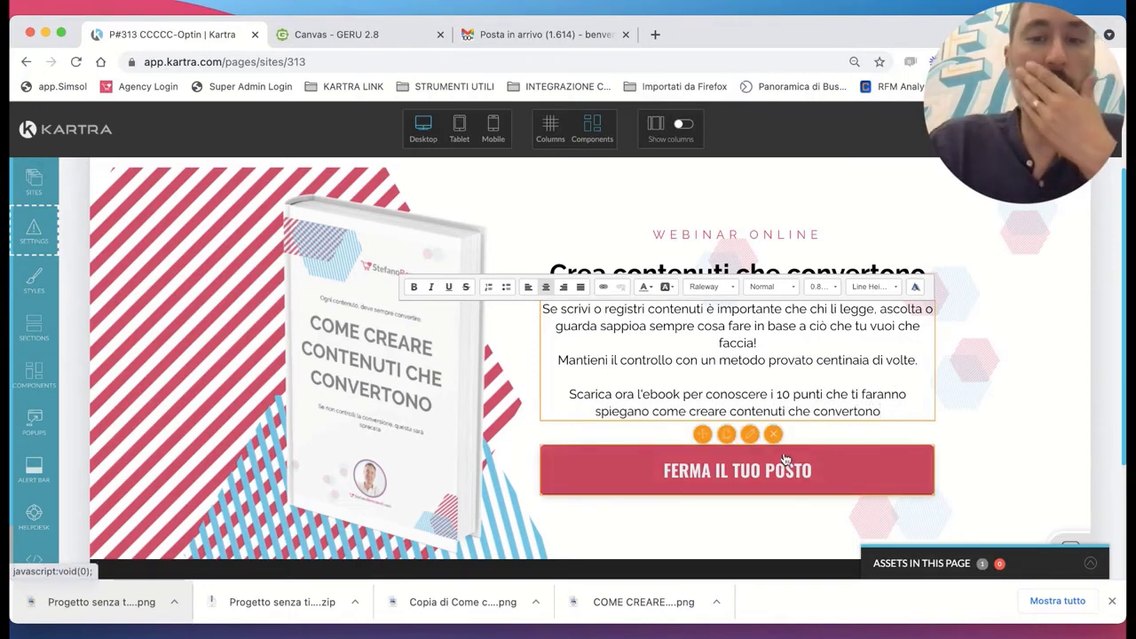
{"action": "left_click", "coordinate": [750, 433]}
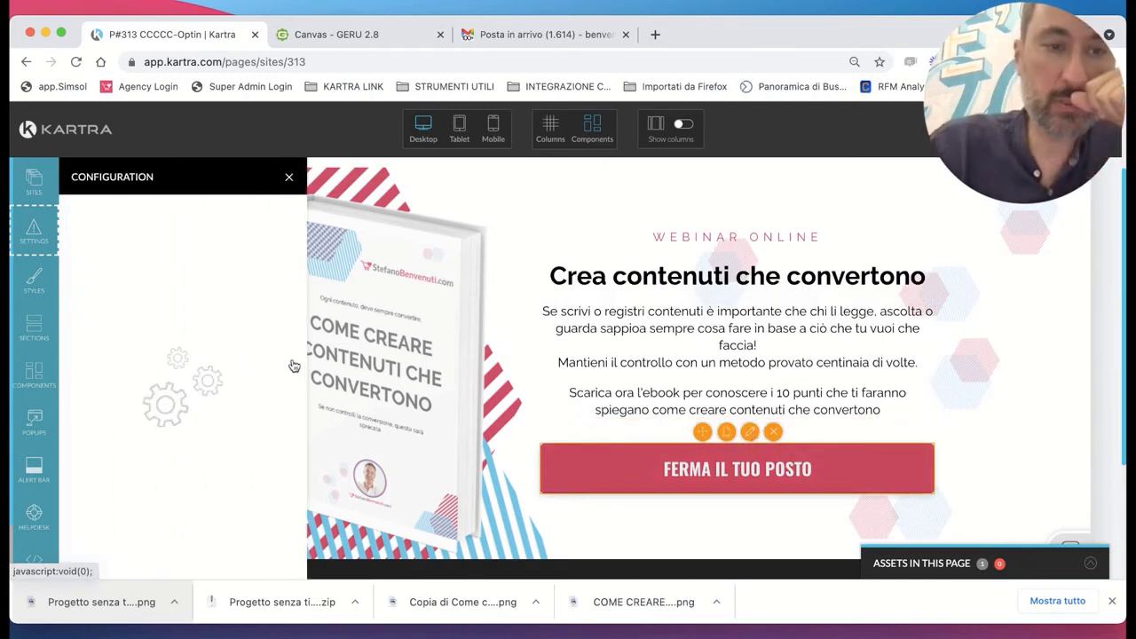
Change the button label from 'FERMA IL TUO POSTO' to 'INVIA'.
{"action": "left_click", "coordinate": [133, 214]}
{"action": "double_click", "coordinate": [158, 278]}
{"action": "triple_click", "coordinate": [158, 278]}
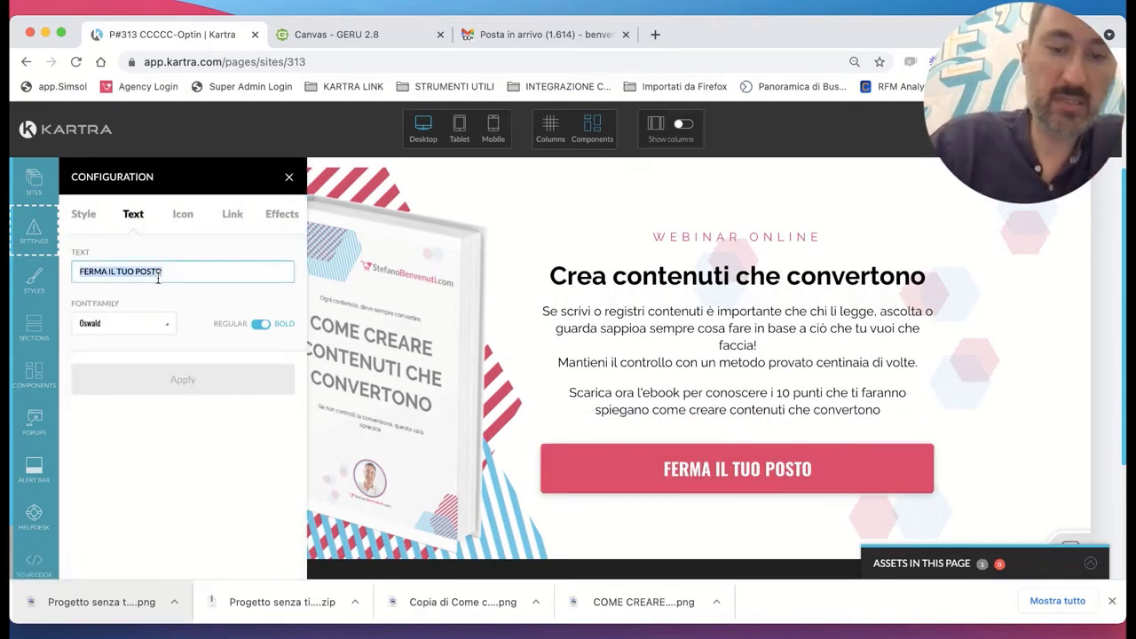
{"action": "type", "text": "INVIAMI L'EBOOK"}
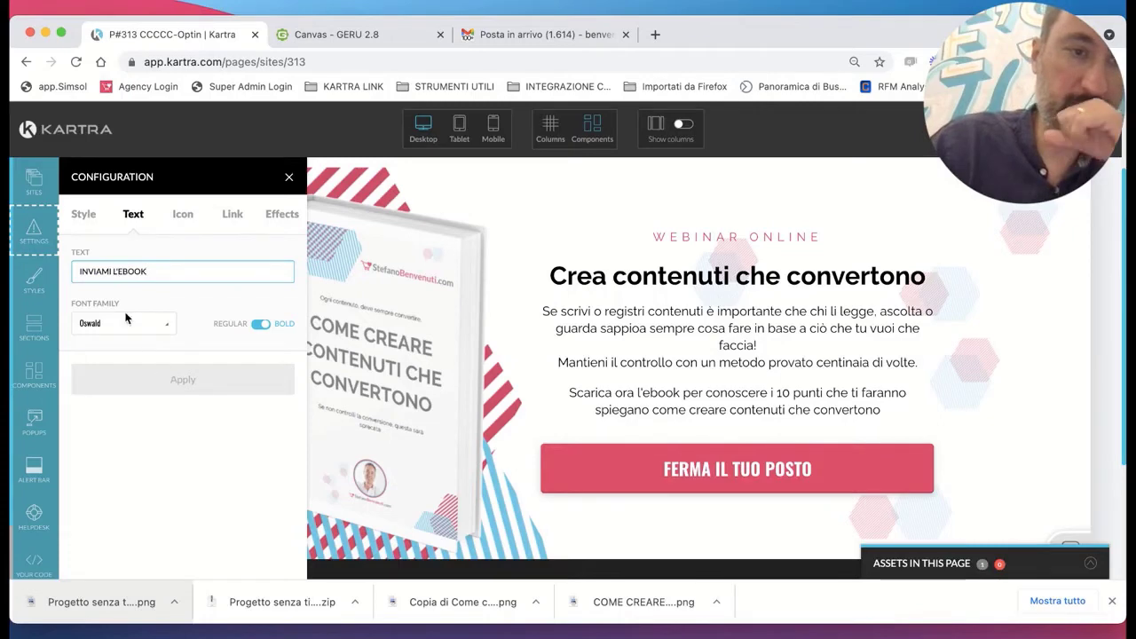
Make the button pop an opt-in form using the career sign-up template with progress bar.
{"action": "left_click", "coordinate": [230, 216]}
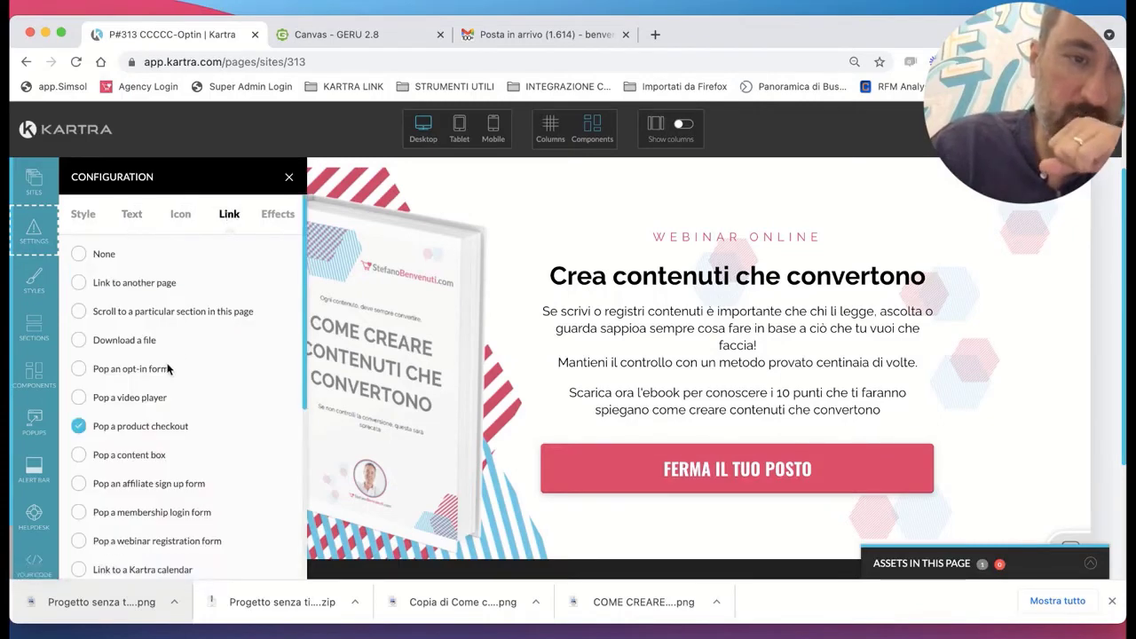
{"action": "left_click", "coordinate": [163, 371]}
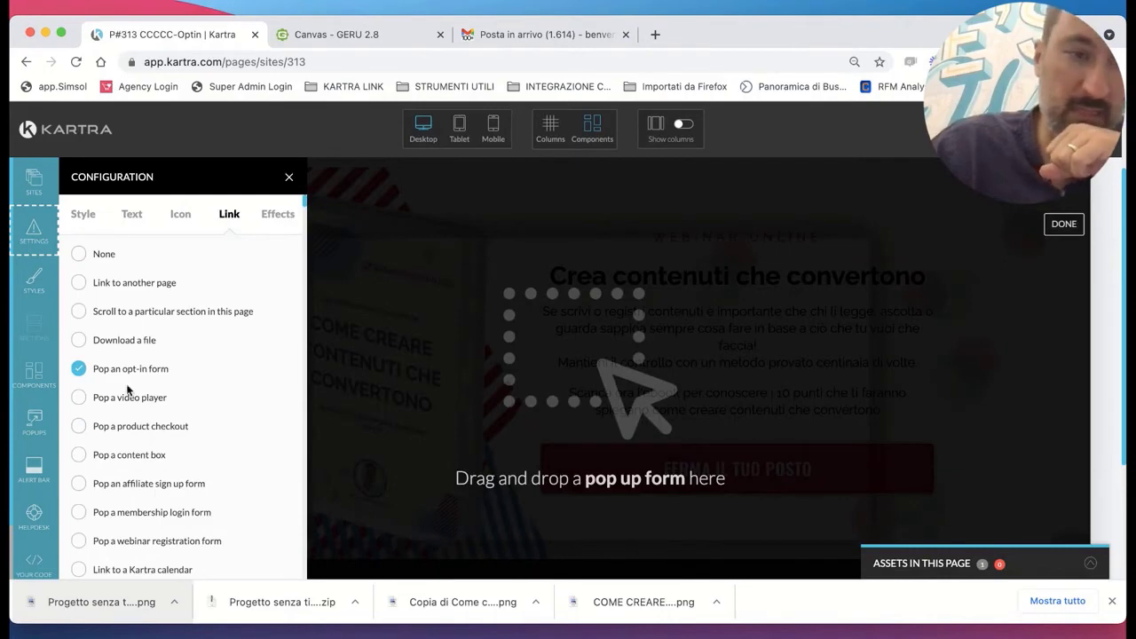
{"action": "scroll", "coordinate": [127, 389], "scroll_direction": "down", "scroll_amount": 15}
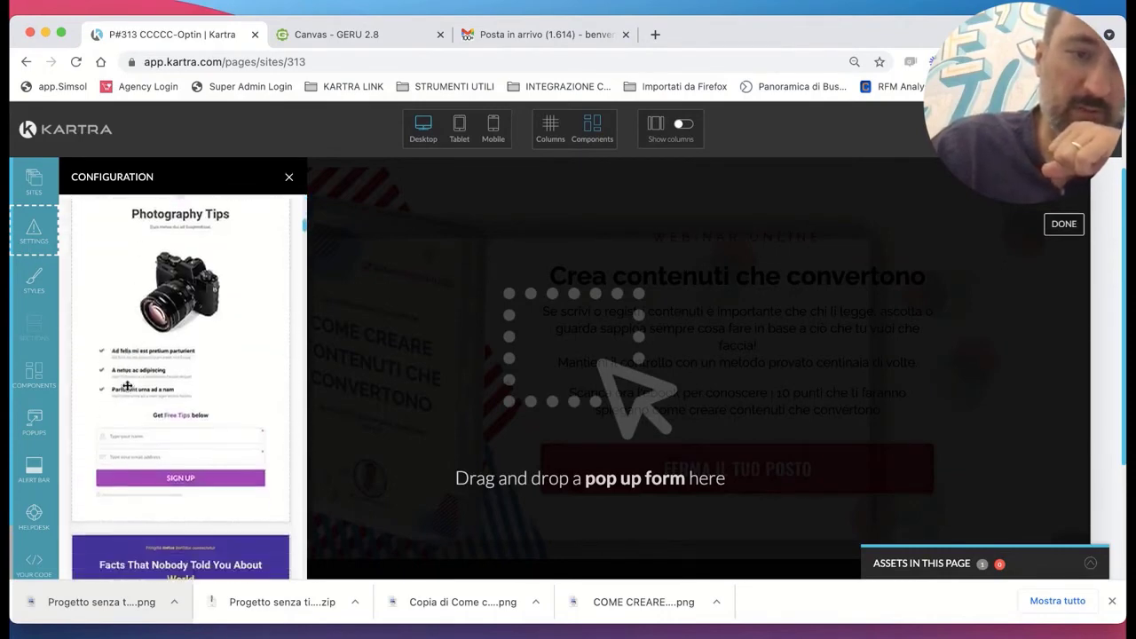
{"action": "scroll", "coordinate": [126, 385], "scroll_direction": "down", "scroll_amount": 15}
{"action": "scroll", "coordinate": [127, 385], "scroll_direction": "down", "scroll_amount": 15}
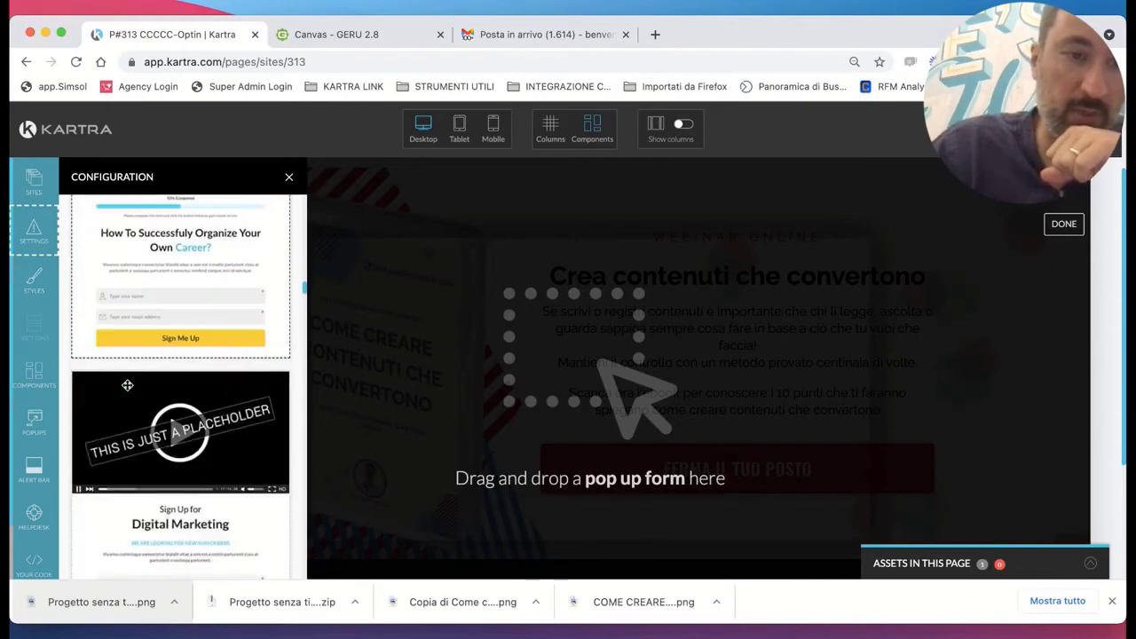
{"action": "scroll", "coordinate": [127, 385], "scroll_direction": "up", "scroll_amount": 2}
{"action": "left_click_drag", "start_coordinate": [443, 290], "coordinate": [551, 258]}
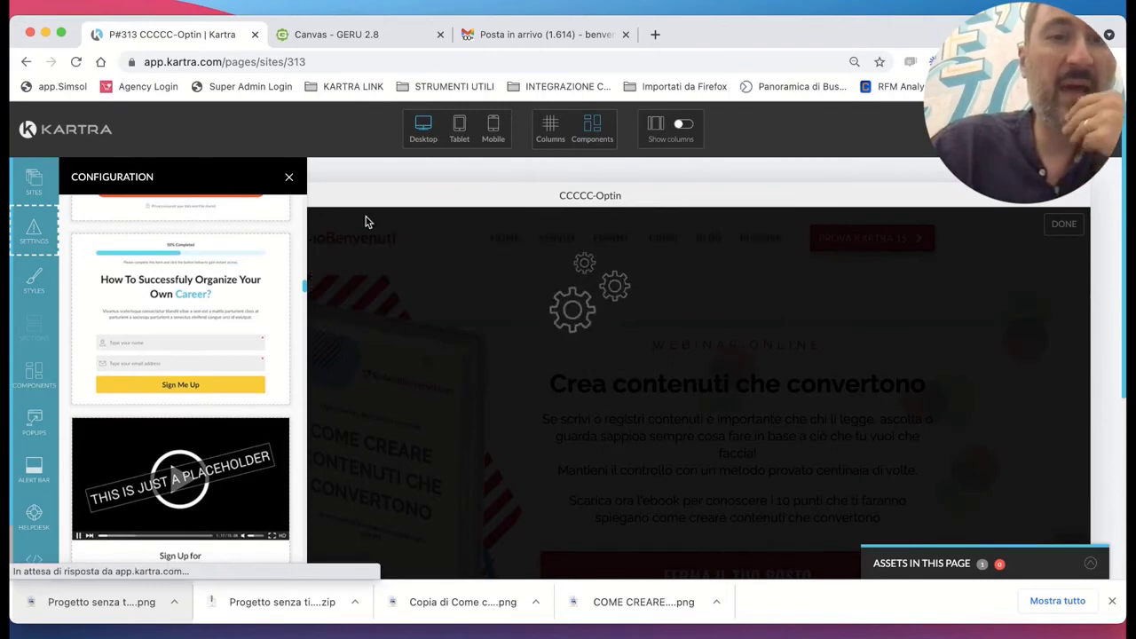
Set the progress bar text to '50% Completato' and its colour to standard blue rgb(61, 177, 229).
{"action": "left_click", "coordinate": [287, 180]}
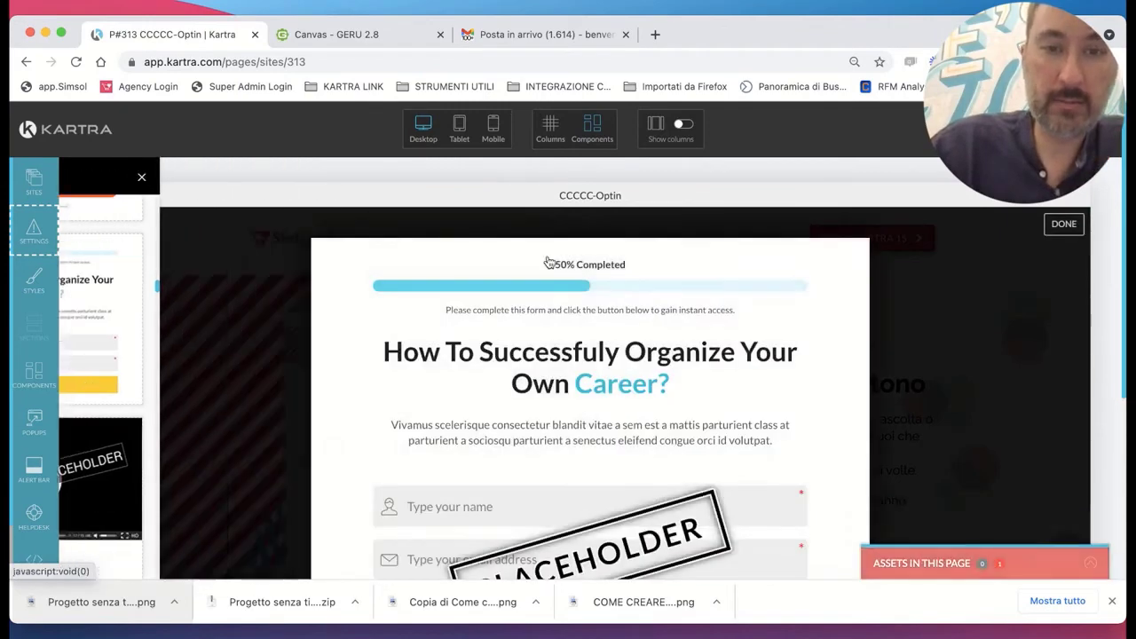
{"action": "left_click", "coordinate": [606, 247]}
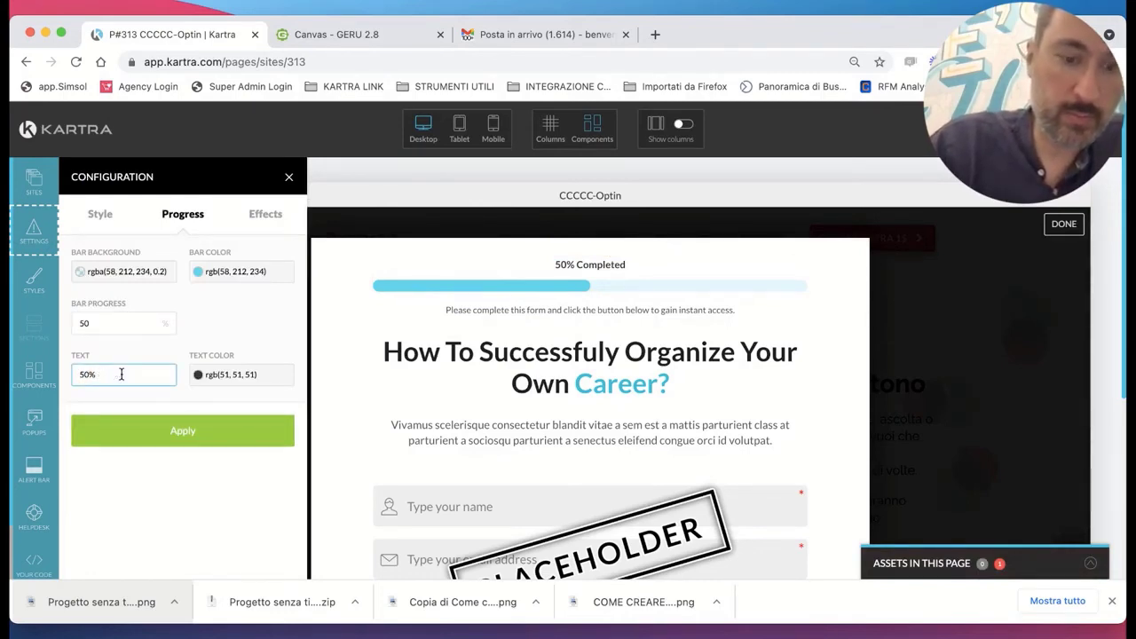
{"action": "type", "text": "etato"}
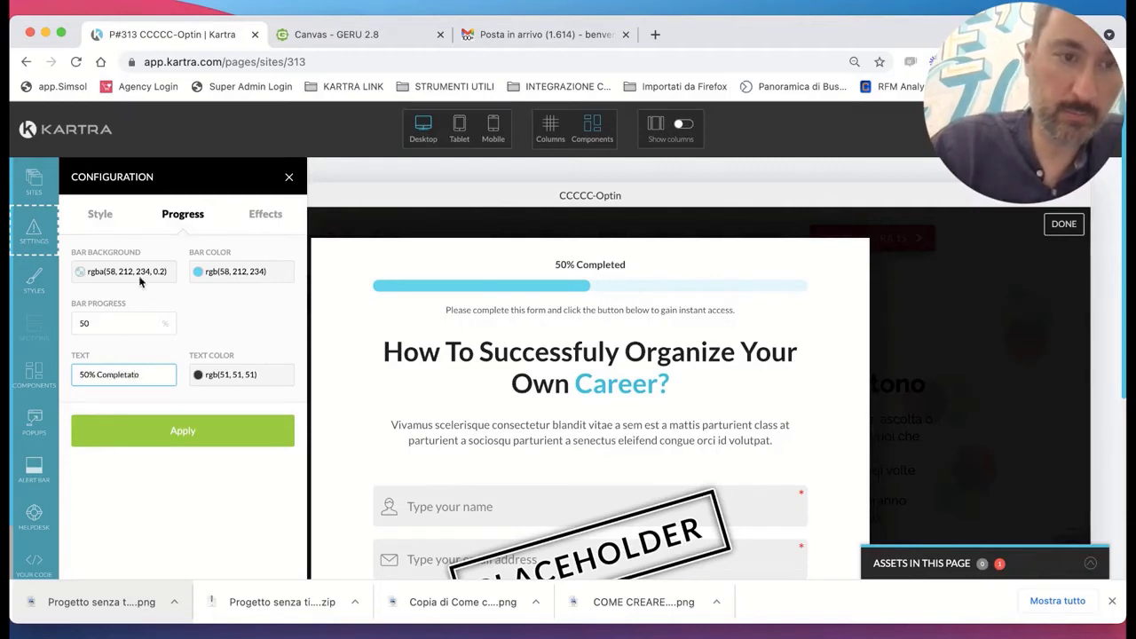
{"action": "left_click", "coordinate": [206, 274]}
{"action": "left_click", "coordinate": [348, 342]}
{"action": "left_click", "coordinate": [342, 362]}
{"action": "left_click", "coordinate": [341, 365]}
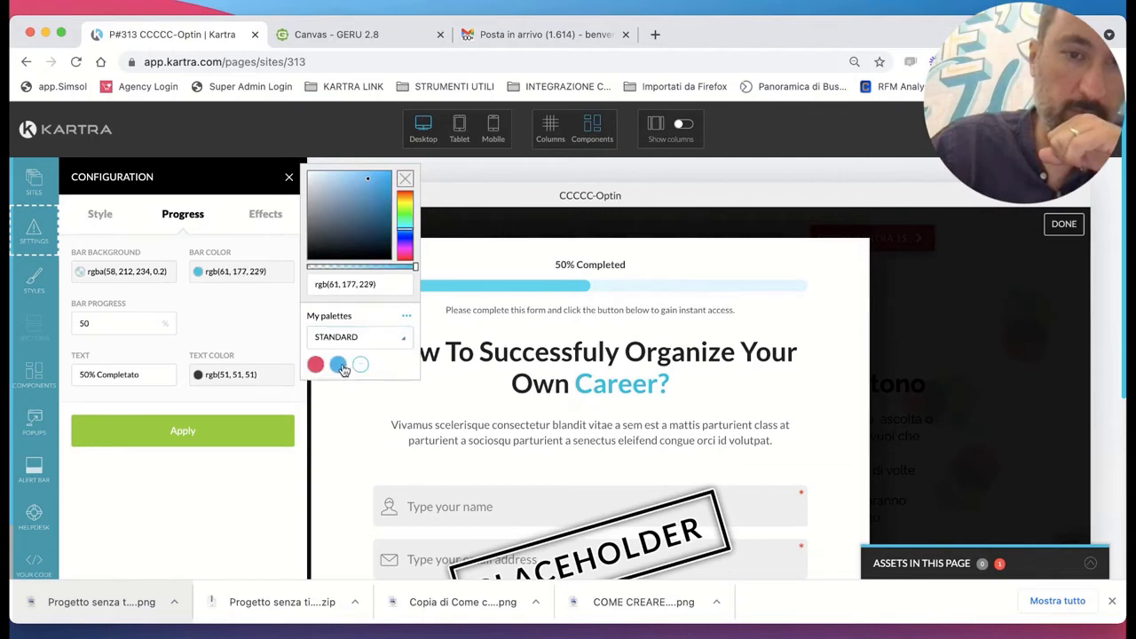
{"action": "left_click", "coordinate": [187, 432]}
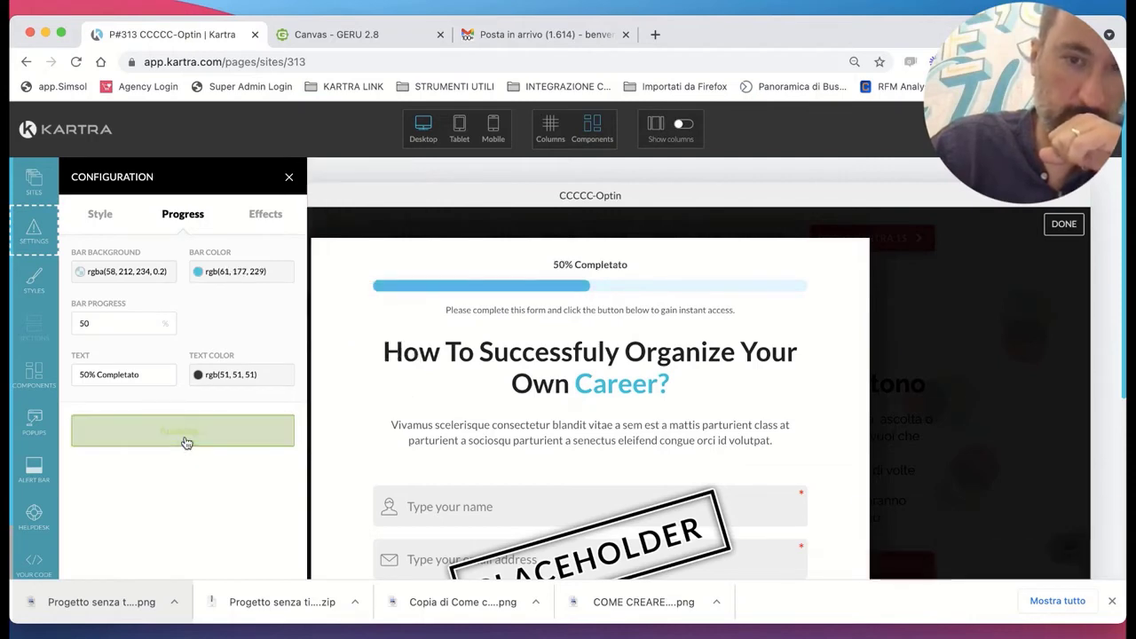
{"action": "triple_click", "coordinate": [593, 307]}
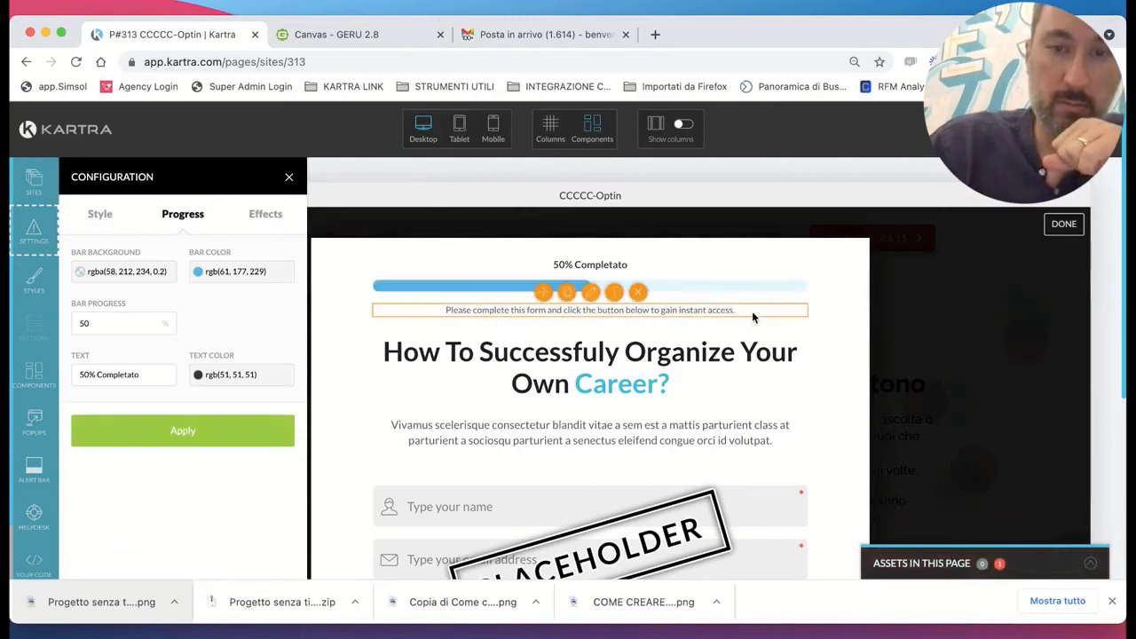
{"action": "triple_click", "coordinate": [657, 370]}
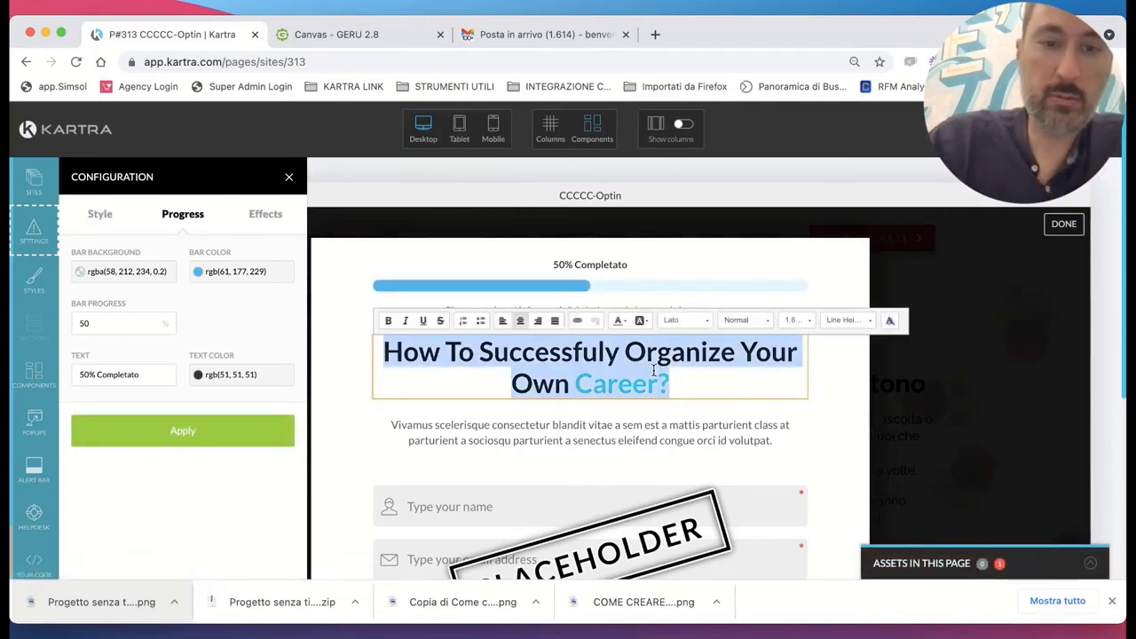
Retitle the popup heading 'Crea Contenuti Che Convertono'.
{"action": "type", "text": "C"}
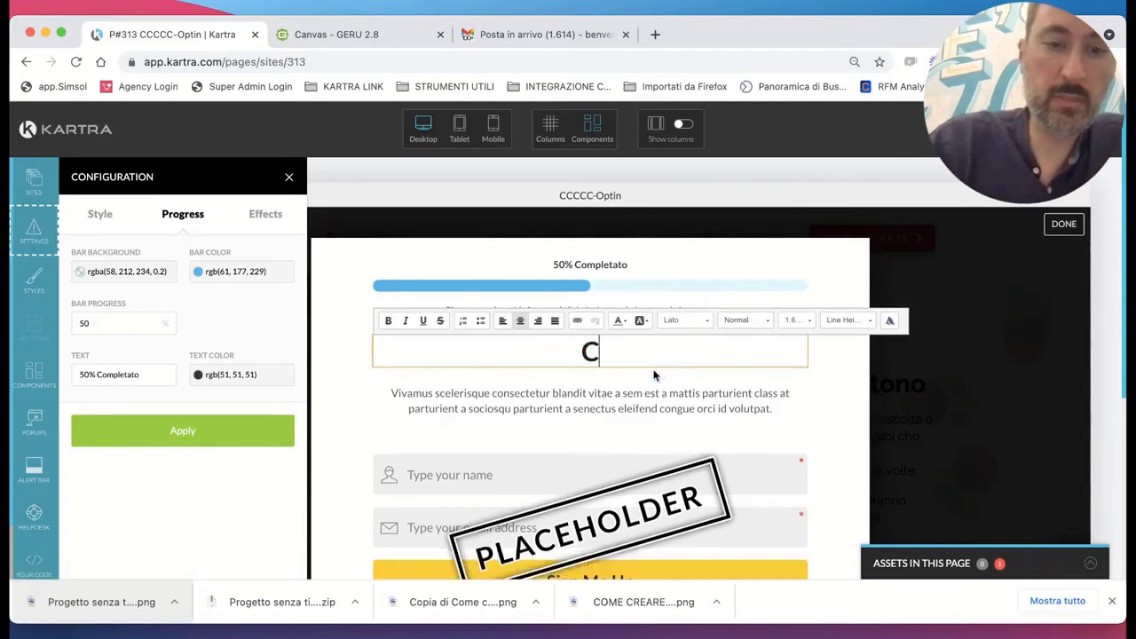
{"action": "type", "text": "rea Con"}
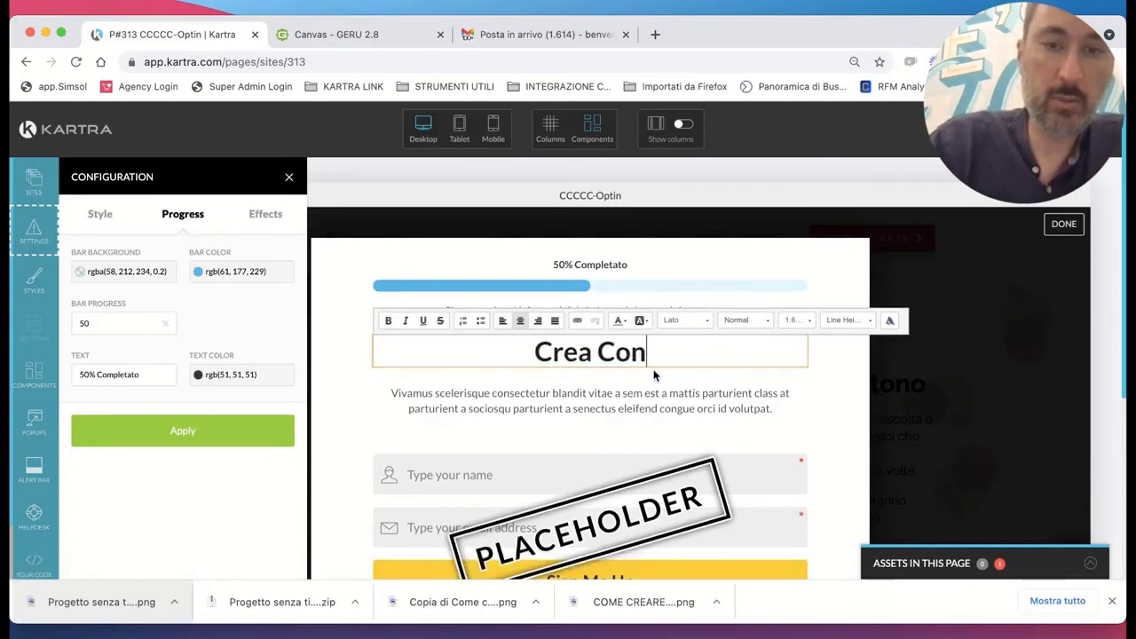
{"action": "type", "text": "tenuti Che <cponv"}
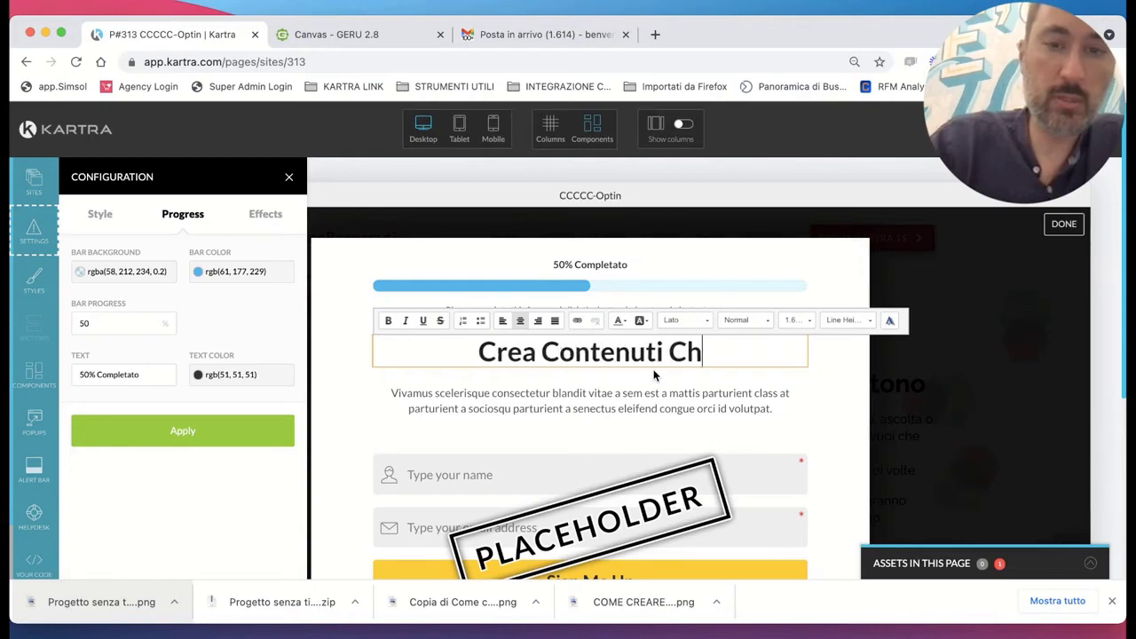
{"action": "key", "text": "BackSpace"}
{"action": "key", "text": "BackSpace"}
{"action": "key", "text": "BackSpace"}
{"action": "key", "text": "BackSpace"}
{"action": "key", "text": "BackSpace"}
{"action": "key", "text": "BackSpace"}
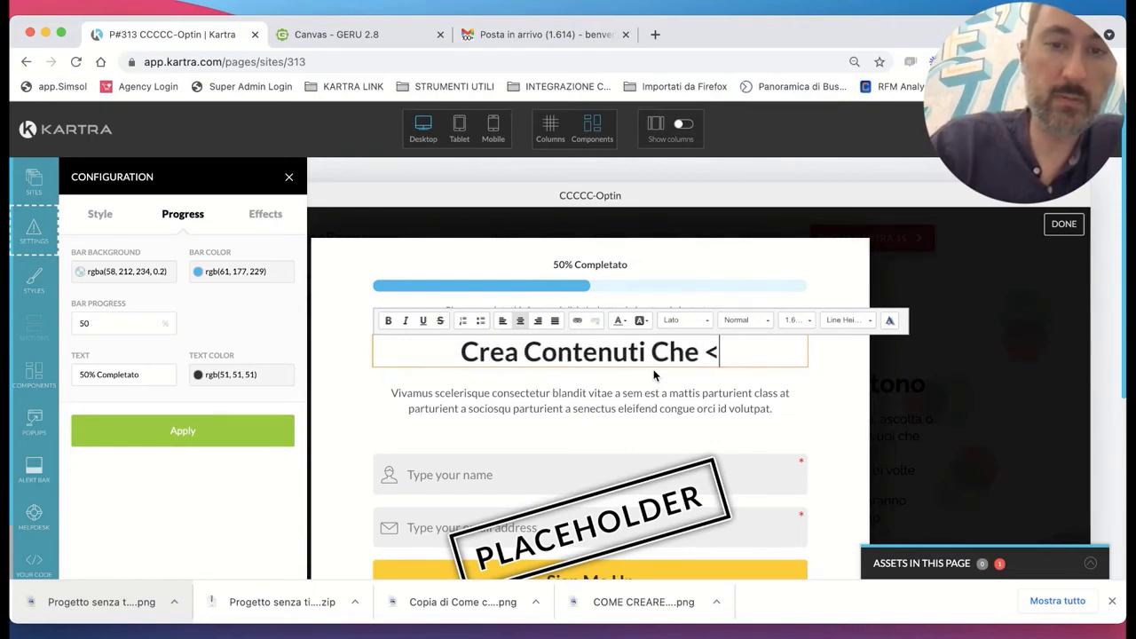
{"action": "type", "text": "Convertono"}
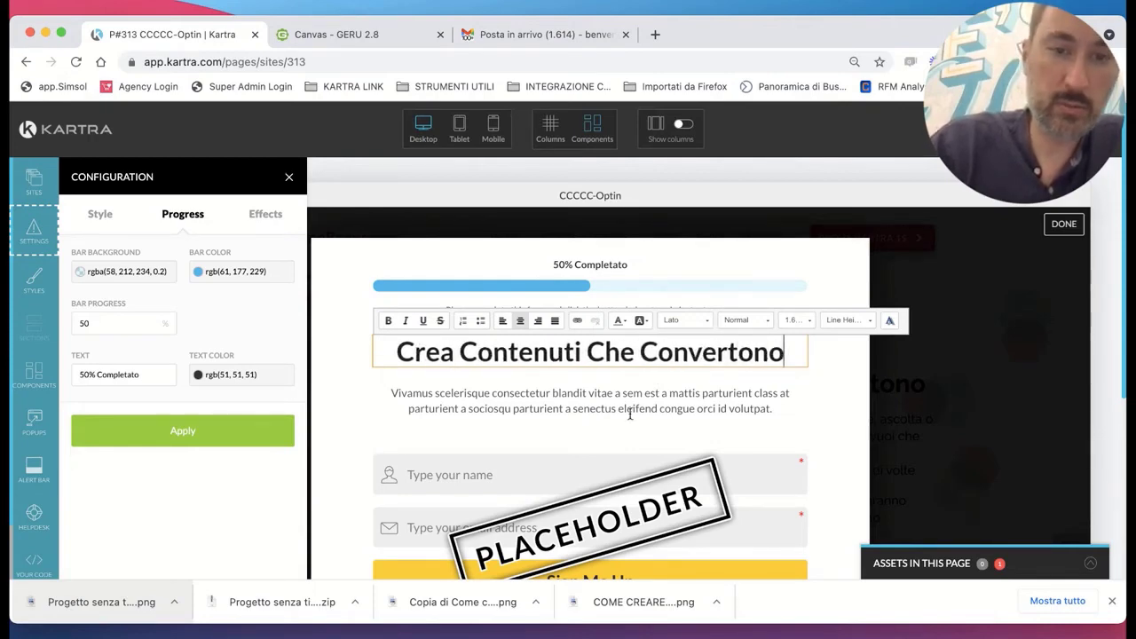
Set the subtitle to '10 Regole da seguire in modo semplice per creare contenuti che convertono'.
{"action": "triple_click", "coordinate": [627, 410]}
{"action": "type", "text": "10"}
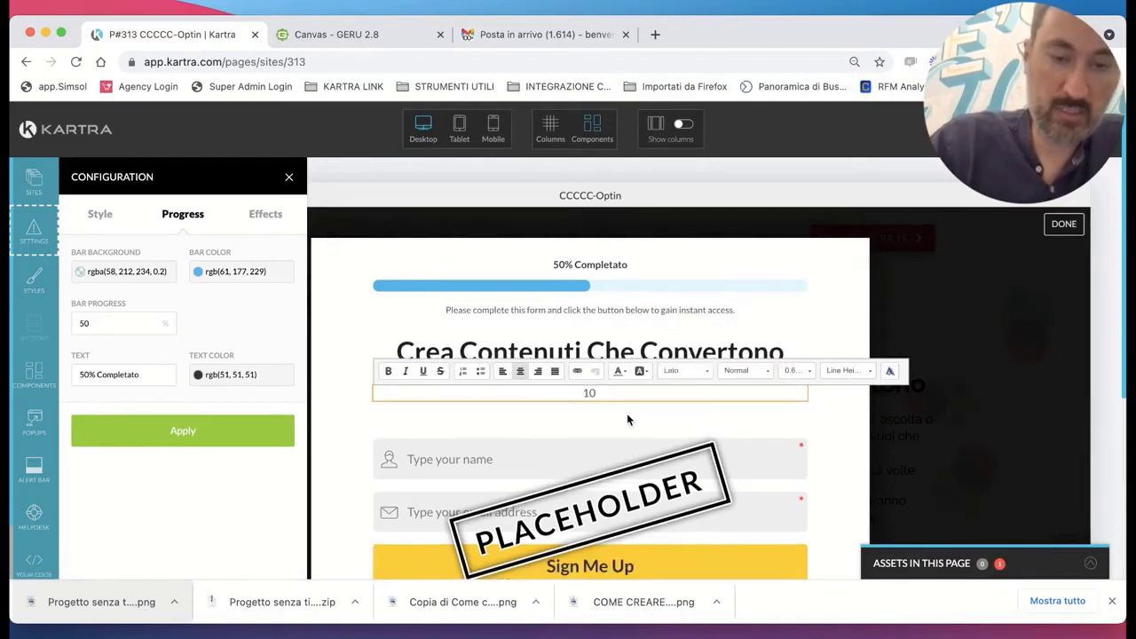
{"action": "type", "text": " Regole da seguire in modo semplice per creare contewnuti che"}
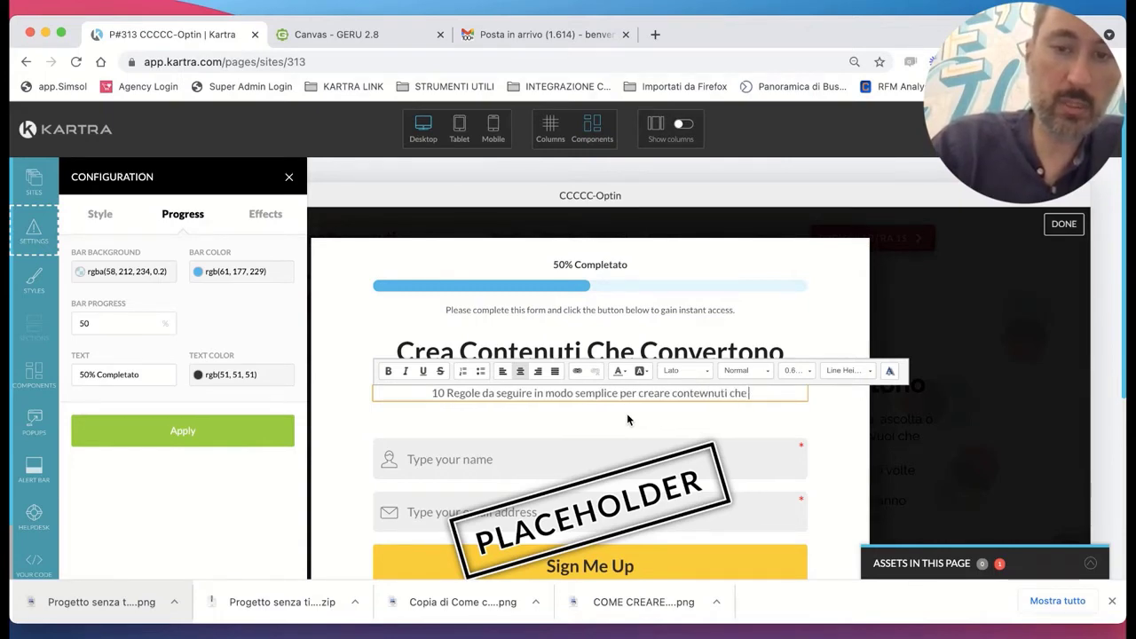
{"action": "key", "text": "BackSpace"}
{"action": "key", "text": "BackSpace"}
{"action": "key", "text": "BackSpace"}
{"action": "key", "text": "BackSpace"}
{"action": "key", "text": "BackSpace"}
{"action": "key", "text": "BackSpace"}
{"action": "key", "text": "BackSpace"}
{"action": "key", "text": "BackSpace"}
{"action": "key", "text": "BackSpace"}
{"action": "key", "text": "BackSpace"}
{"action": "type", "text": "nuti che convertono"}
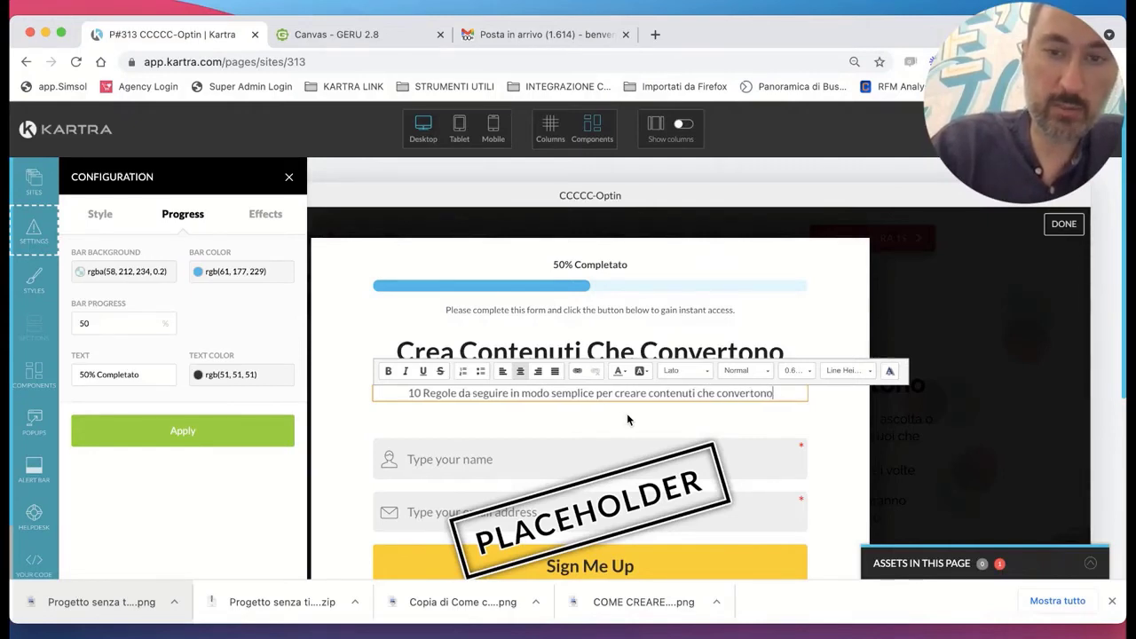
{"action": "left_click", "coordinate": [628, 311]}
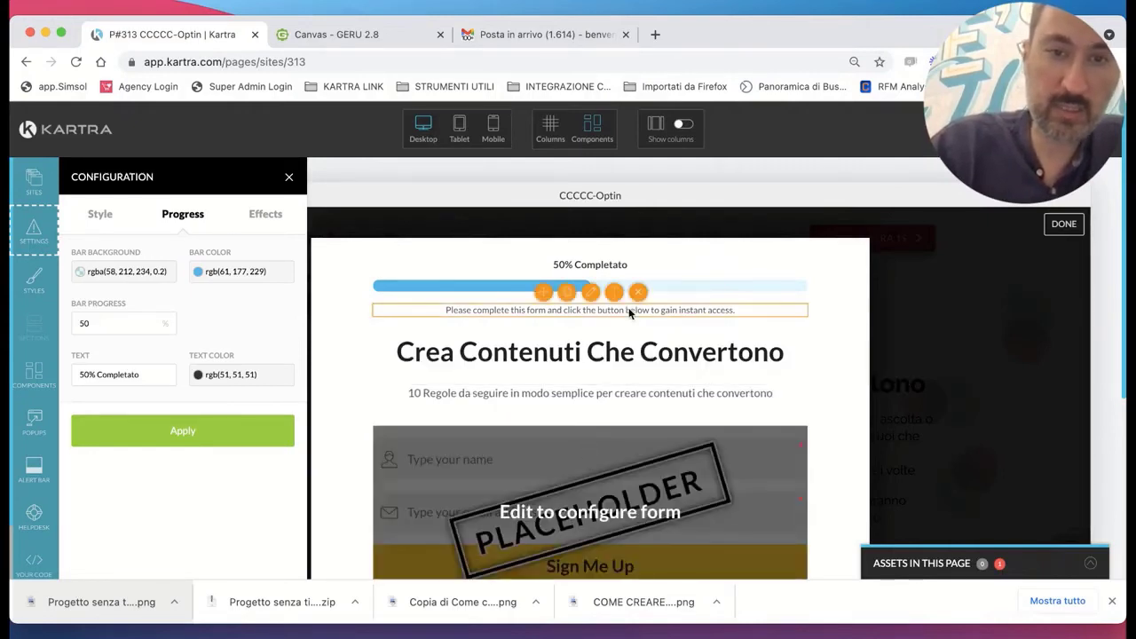
Remove the 'Please complete' line and link the form to new opt-in form 'CCCCC- FORM OPTIN'.
{"action": "left_click", "coordinate": [637, 292]}
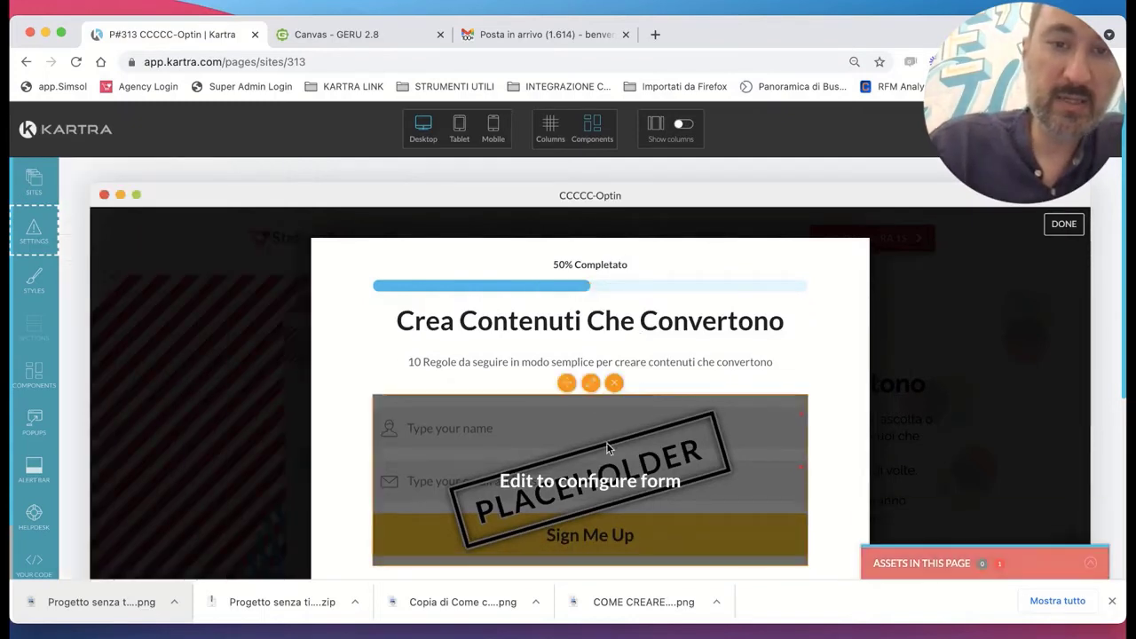
{"action": "left_click", "coordinate": [590, 382]}
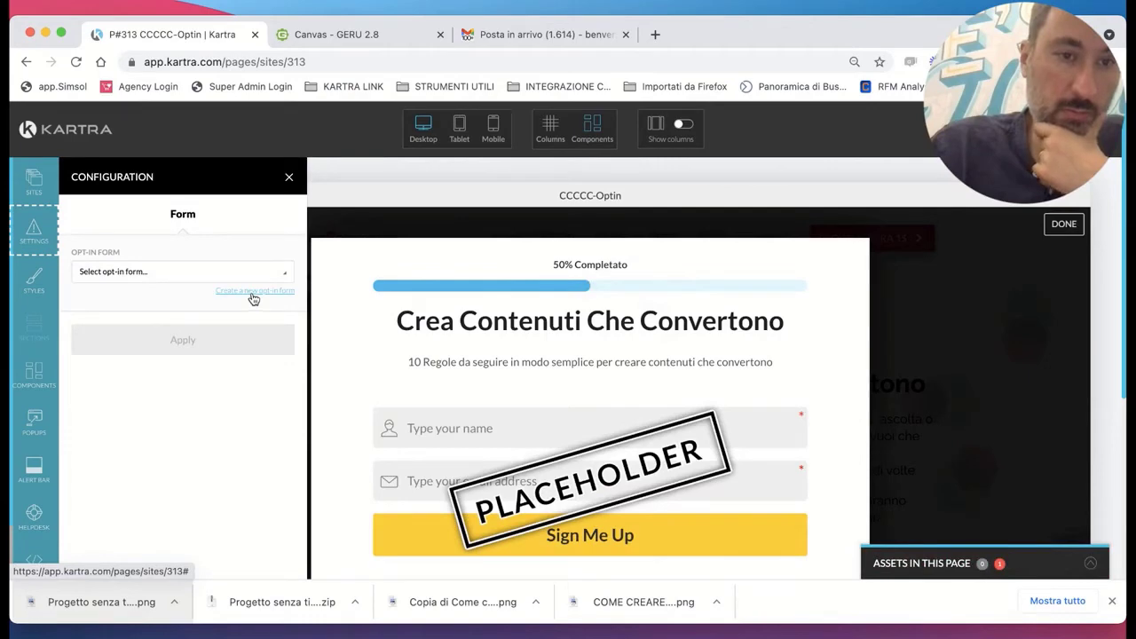
{"action": "left_click", "coordinate": [184, 282]}
{"action": "left_click", "coordinate": [184, 276]}
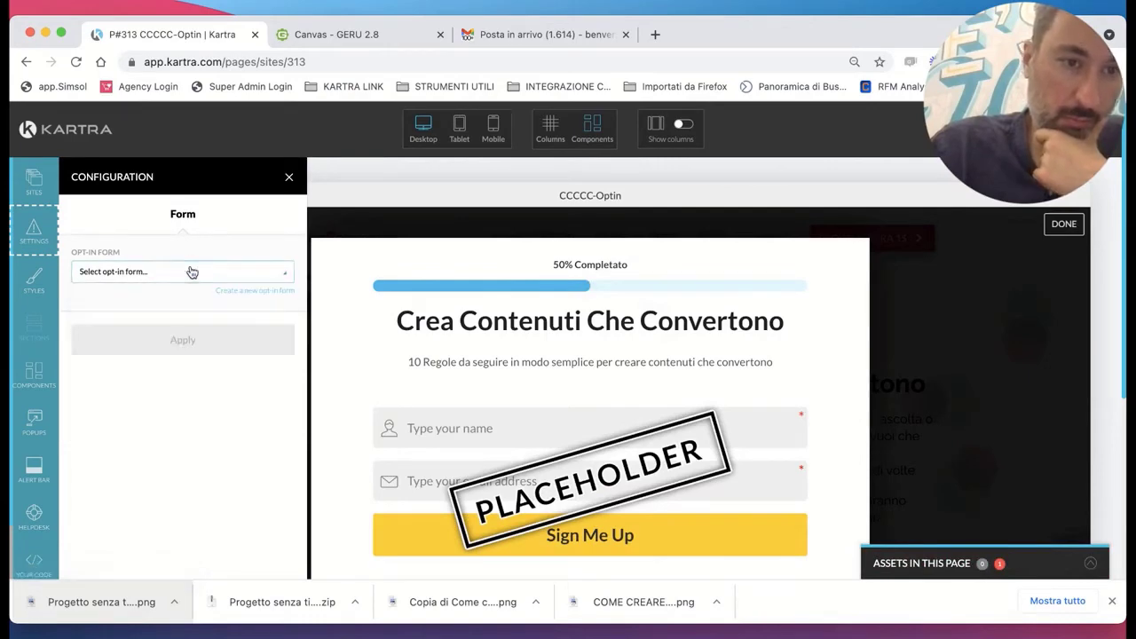
{"action": "left_click", "coordinate": [249, 293]}
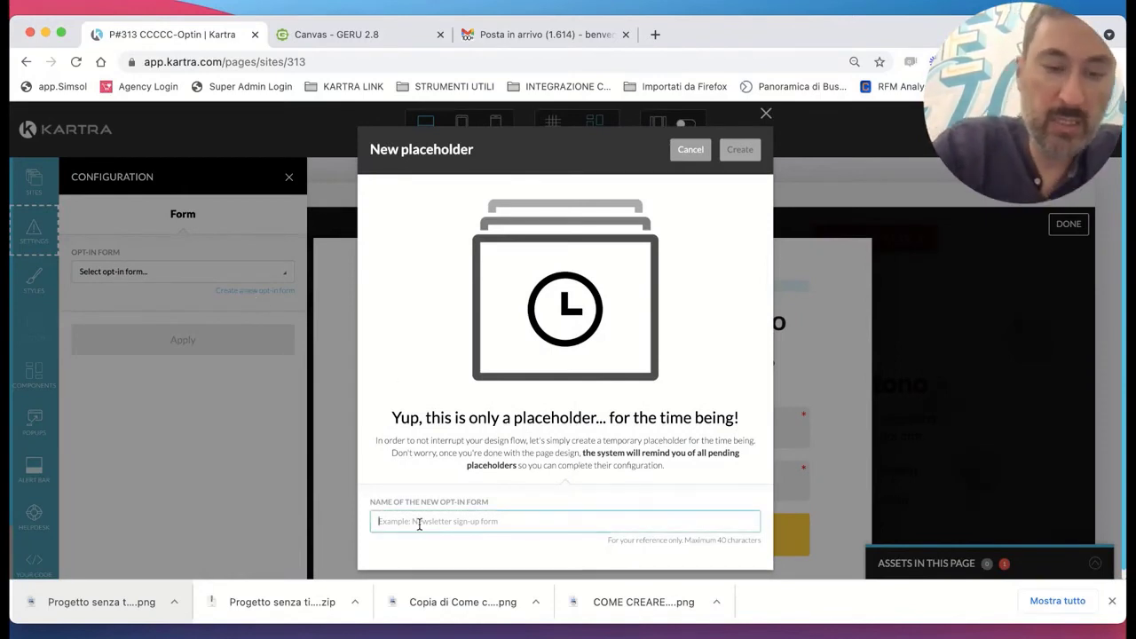
{"action": "type", "text": "ccccc"}
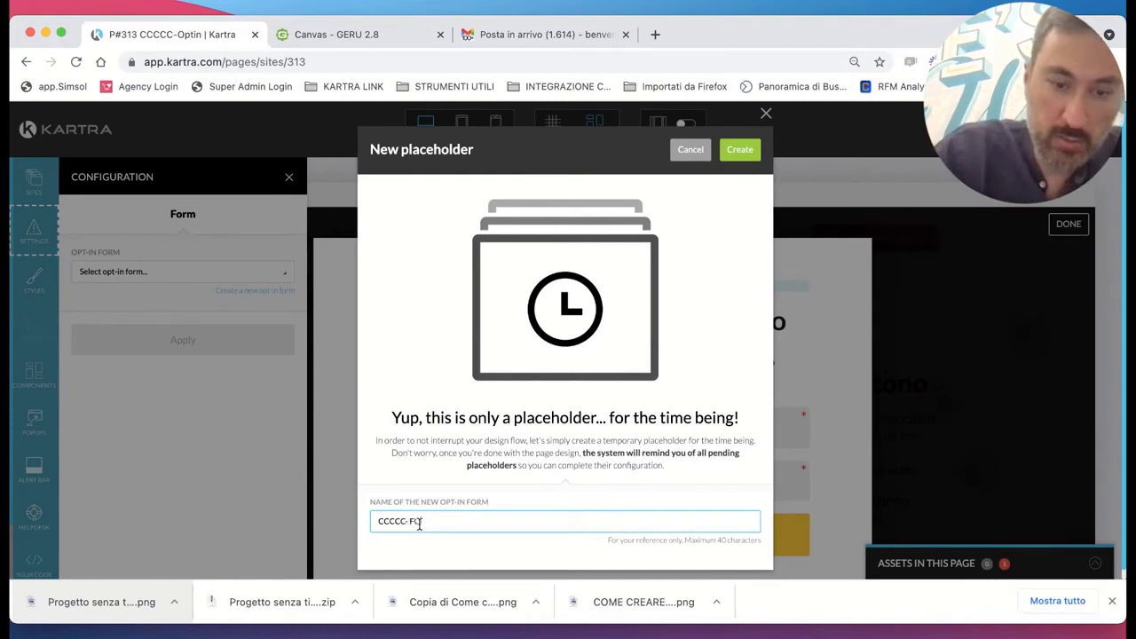
{"action": "type", "text": "- FORM OPTIN"}
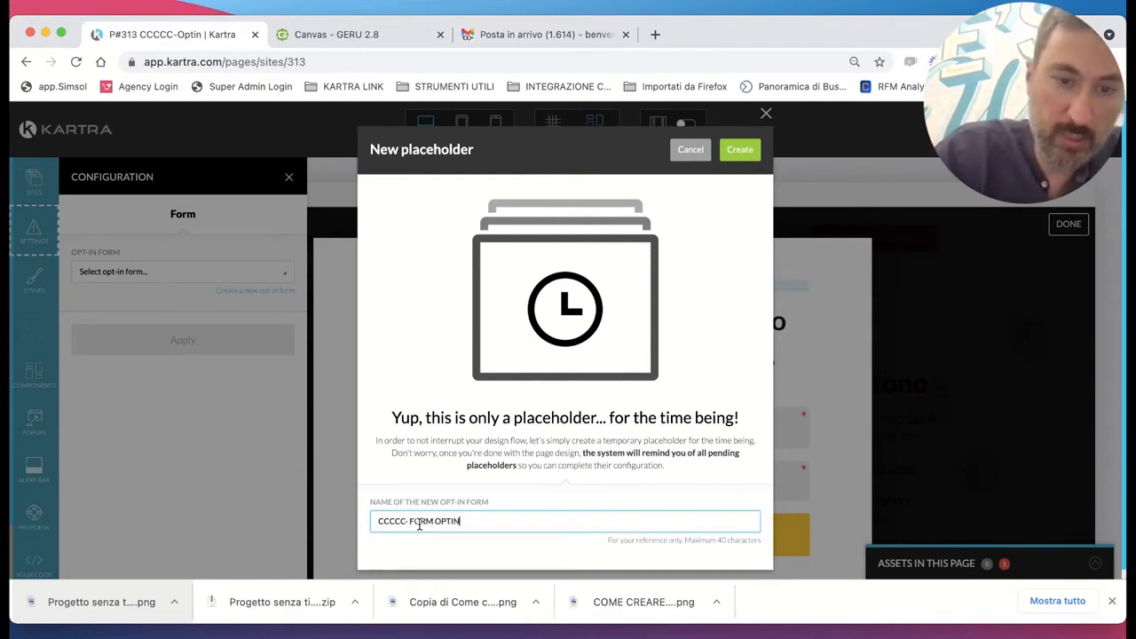
{"action": "left_click", "coordinate": [748, 151]}
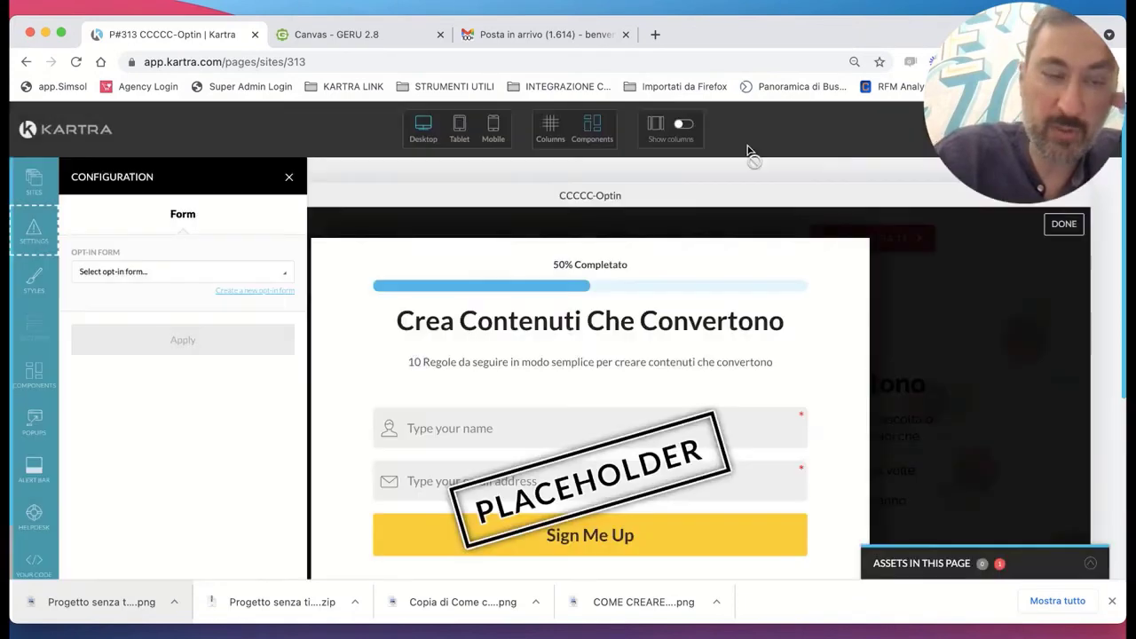
{"action": "left_click", "coordinate": [189, 340]}
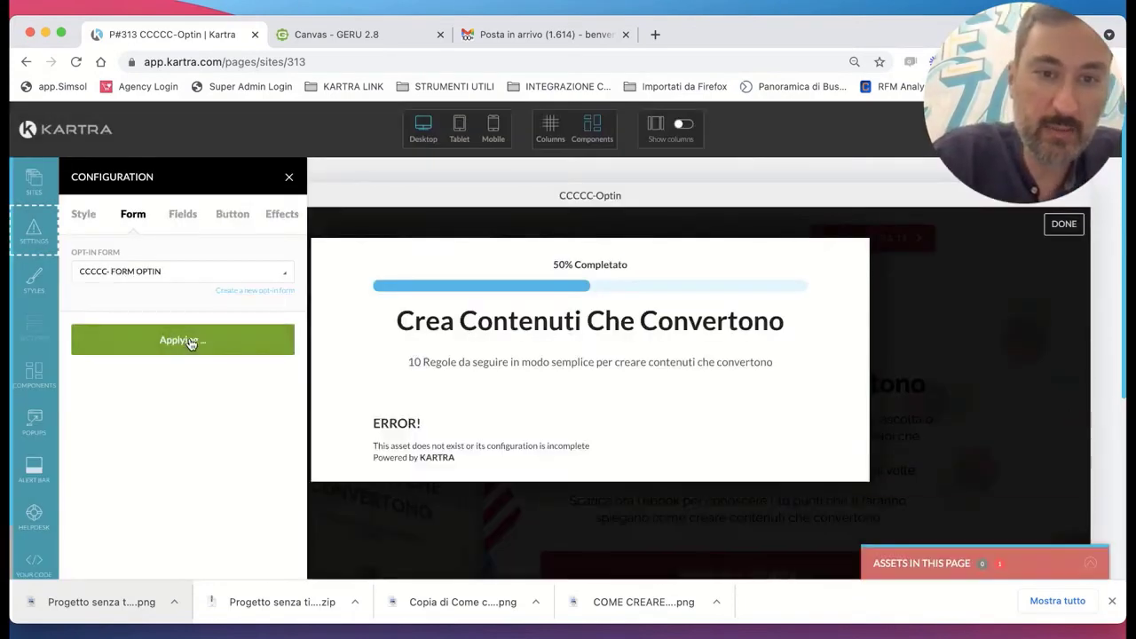
{"action": "left_click", "coordinate": [288, 180]}
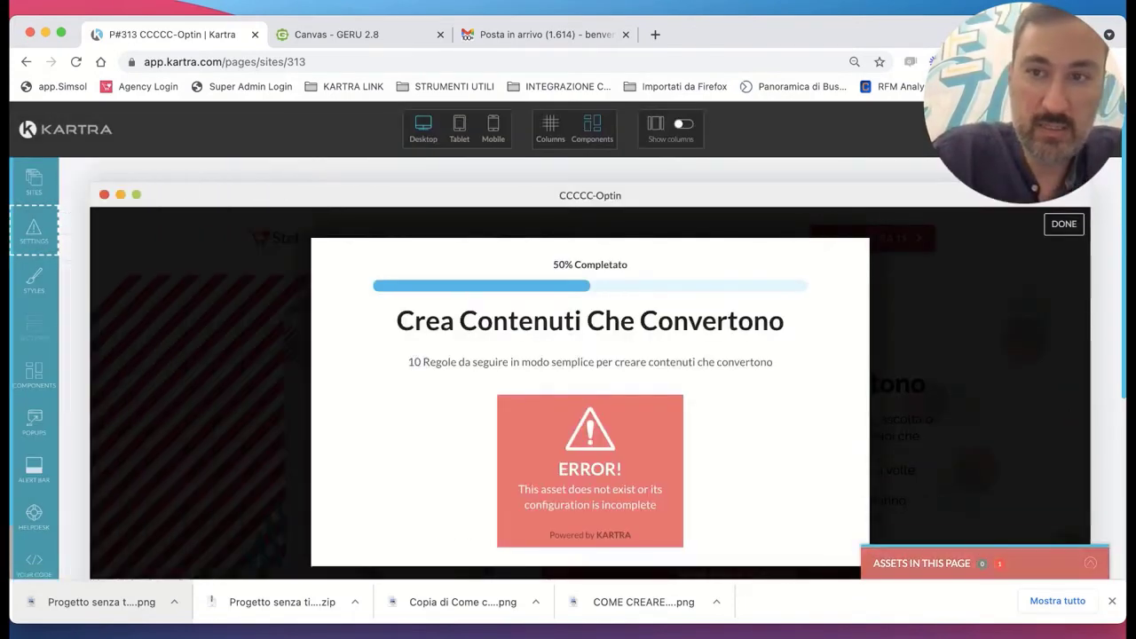
{"action": "left_click", "coordinate": [1063, 226]}
Add the saved 'Chi ha avuto supporto' testimonials block from Favorite Blocks above the footer.
{"action": "scroll", "coordinate": [1002, 365], "scroll_direction": "down", "scroll_amount": 3}
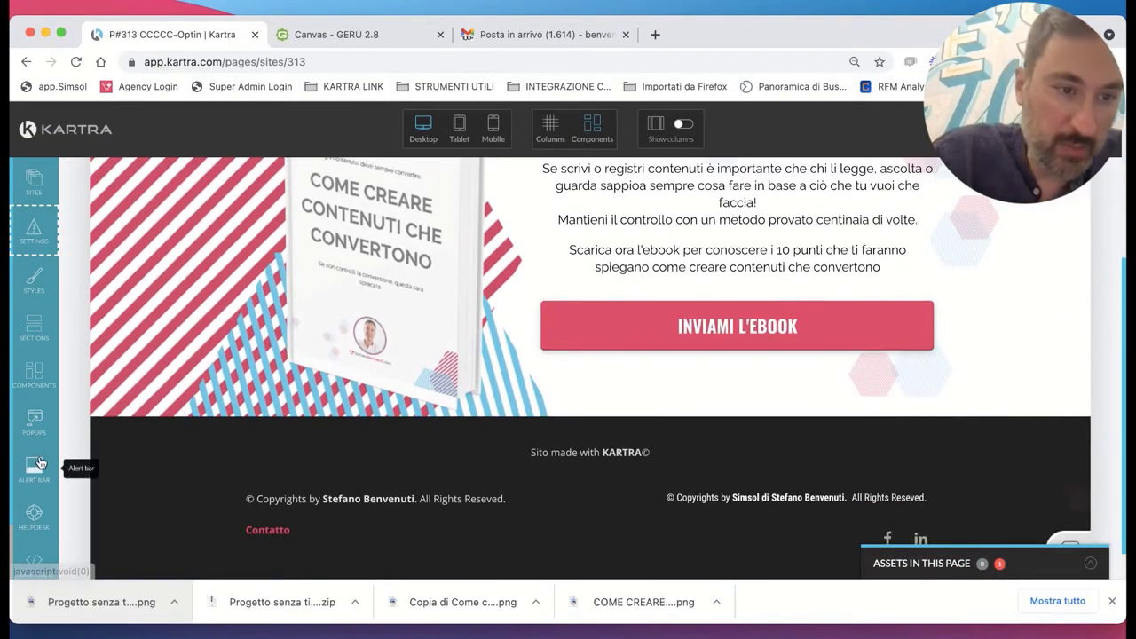
{"action": "left_click", "coordinate": [38, 333]}
{"action": "left_click", "coordinate": [208, 275]}
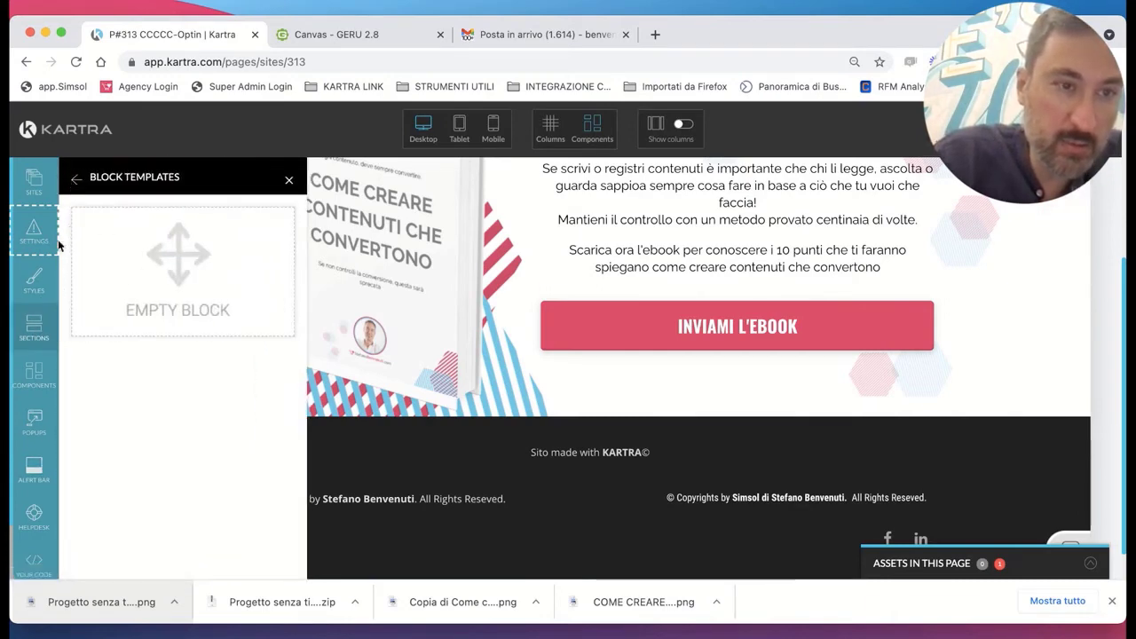
{"action": "left_click", "coordinate": [77, 178]}
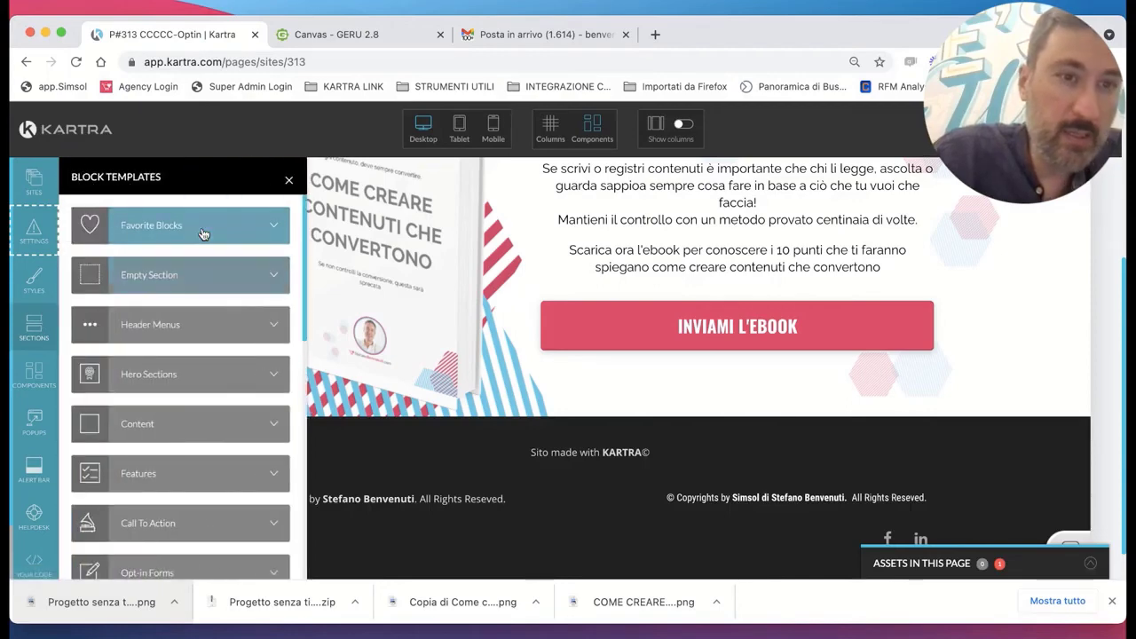
{"action": "left_click", "coordinate": [187, 225]}
{"action": "scroll", "coordinate": [249, 361], "scroll_direction": "down", "scroll_amount": 3}
{"action": "scroll", "coordinate": [249, 361], "scroll_direction": "down", "scroll_amount": 3}
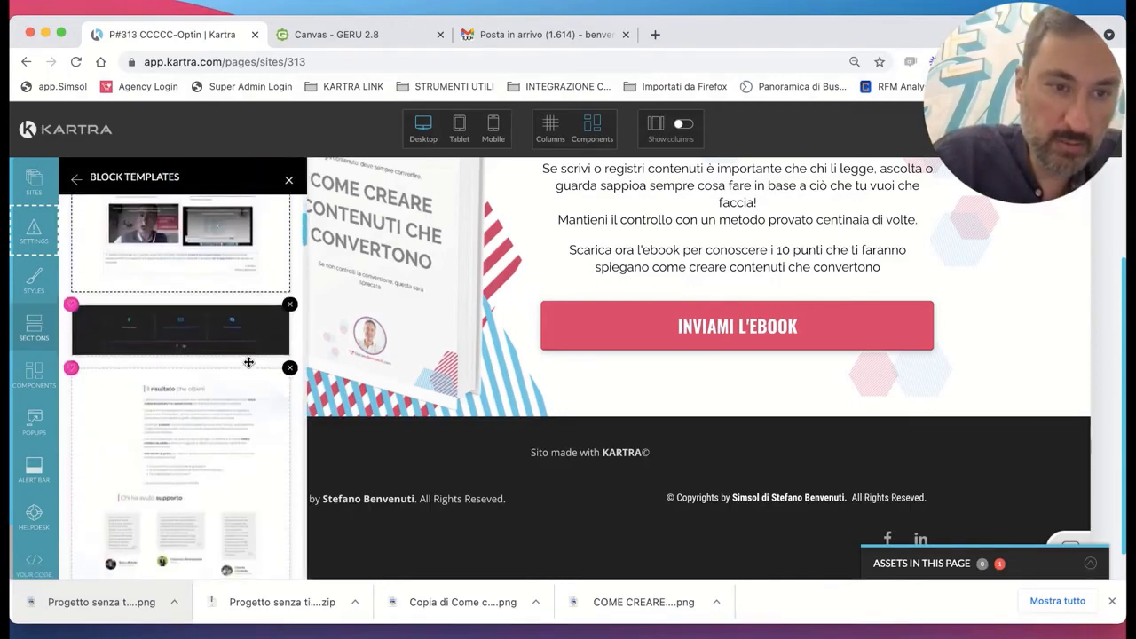
{"action": "scroll", "coordinate": [249, 362], "scroll_direction": "down", "scroll_amount": 5}
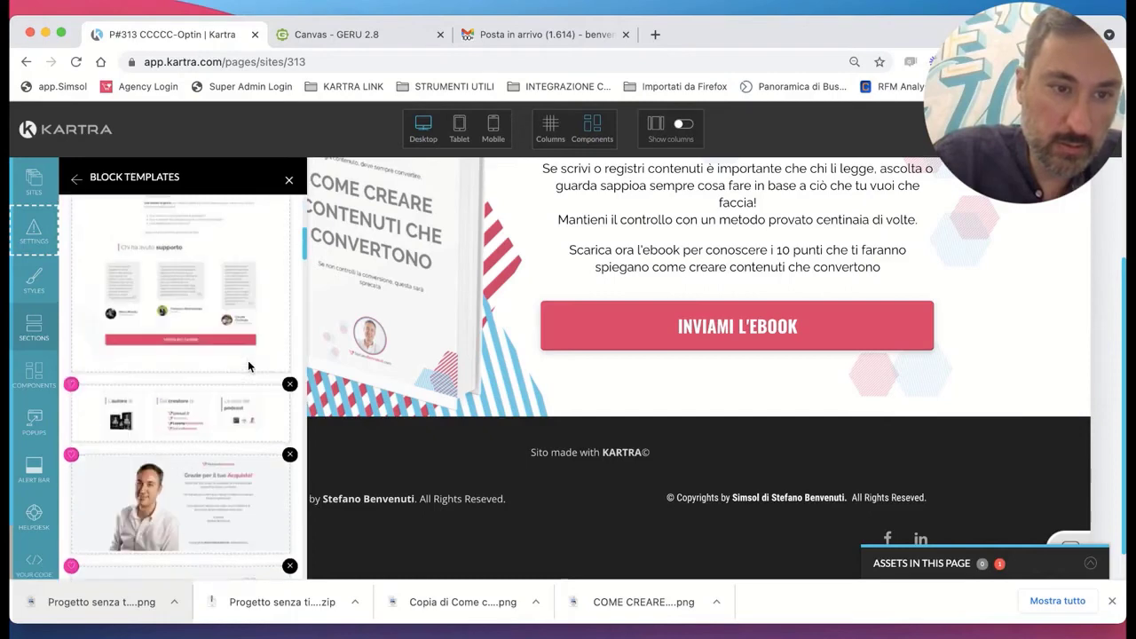
{"action": "scroll", "coordinate": [249, 361], "scroll_direction": "up", "scroll_amount": 1}
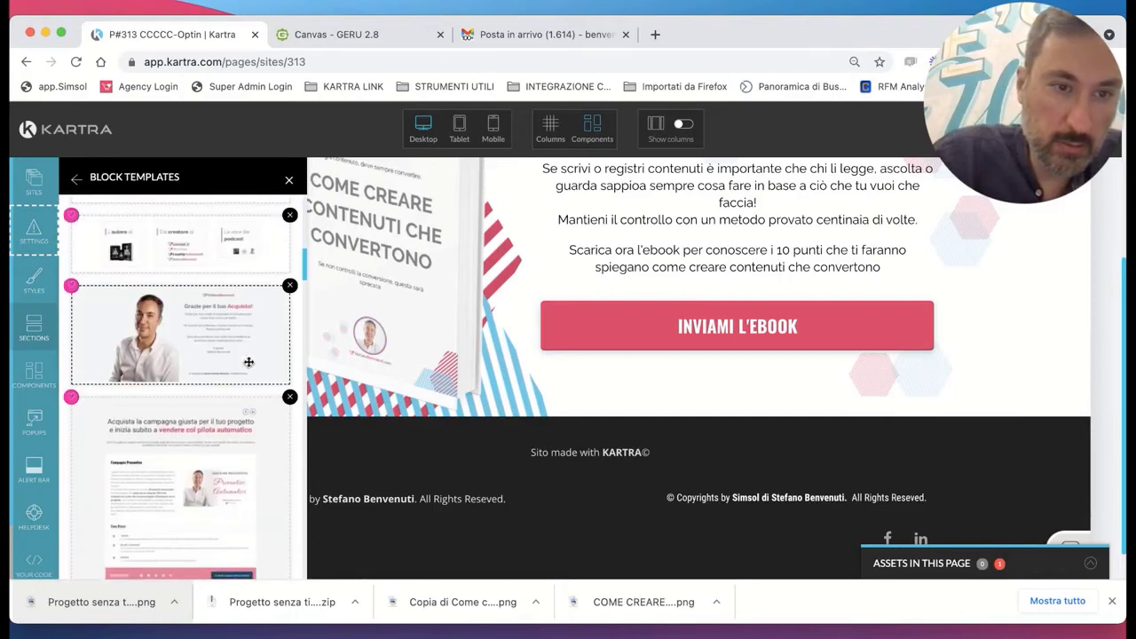
{"action": "scroll", "coordinate": [237, 249], "scroll_direction": "down", "scroll_amount": 10}
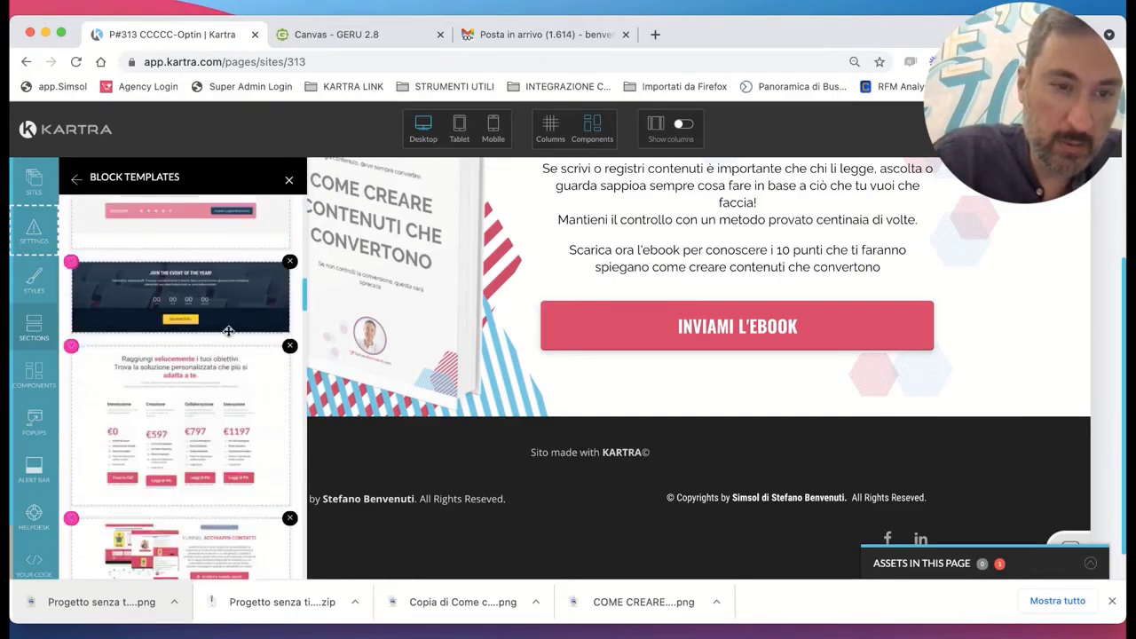
{"action": "scroll", "coordinate": [228, 331], "scroll_direction": "down", "scroll_amount": 10}
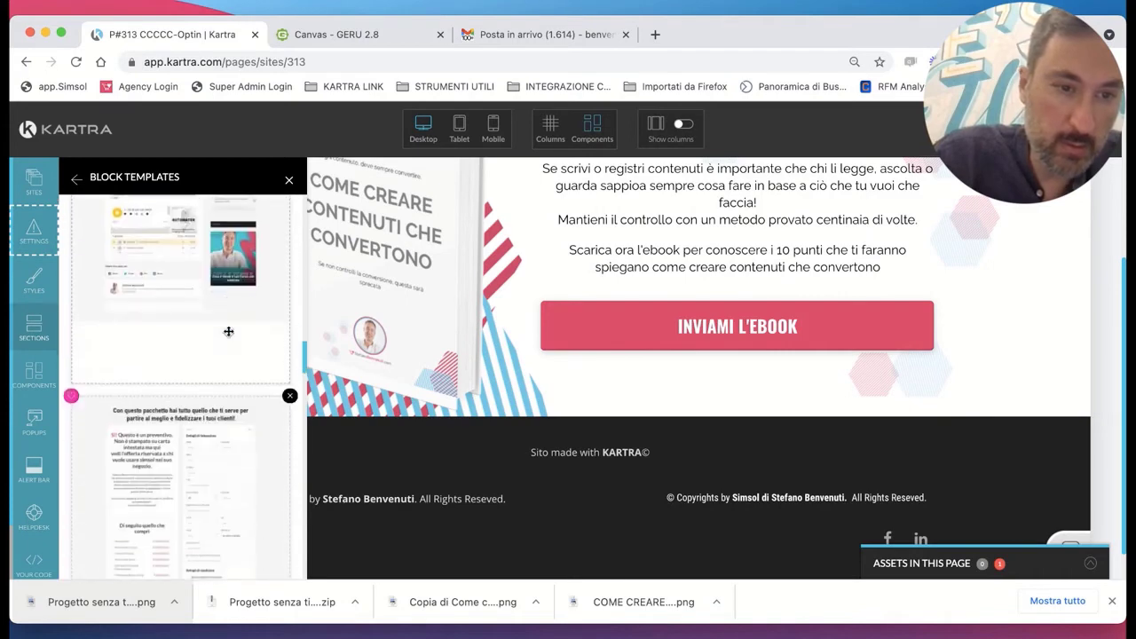
{"action": "scroll", "coordinate": [228, 331], "scroll_direction": "down", "scroll_amount": 10}
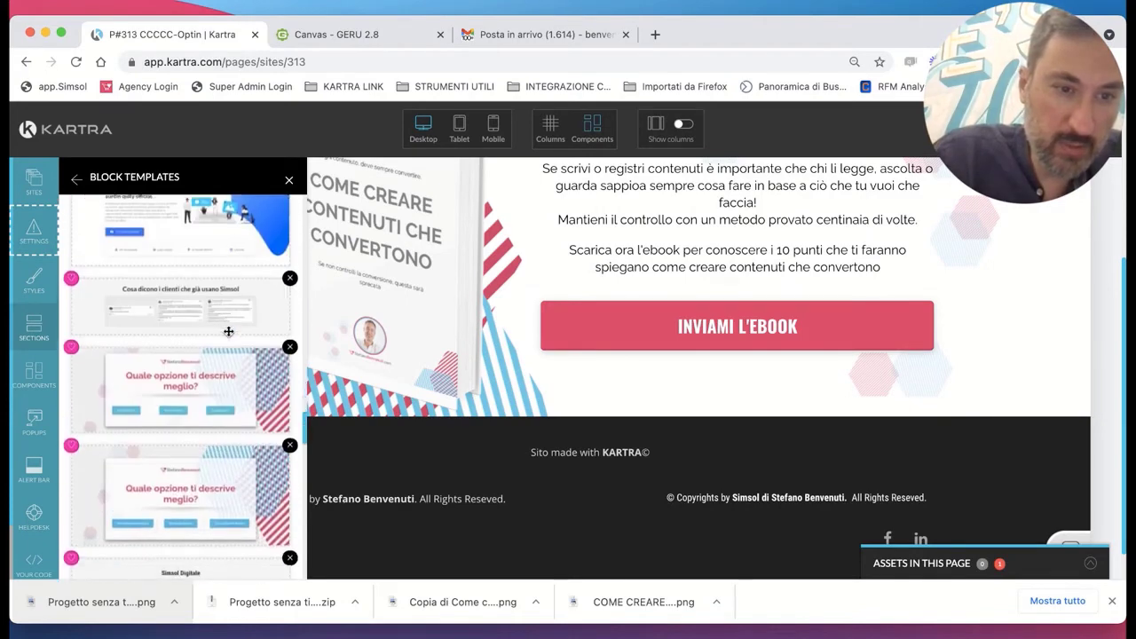
{"action": "scroll", "coordinate": [228, 331], "scroll_direction": "down", "scroll_amount": 5}
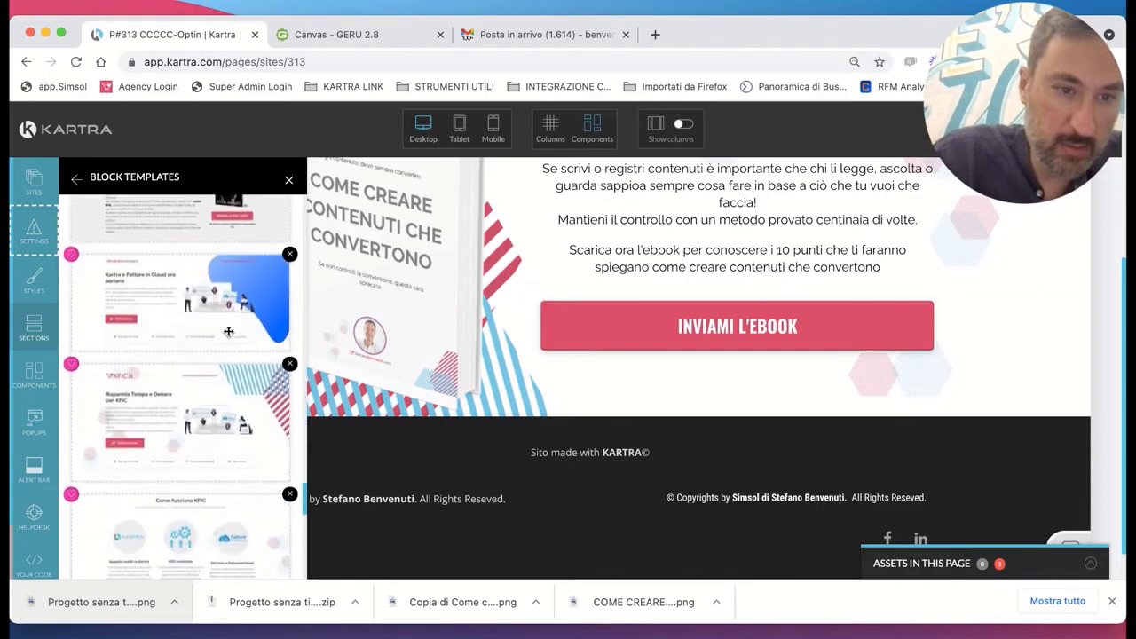
{"action": "scroll", "coordinate": [228, 331], "scroll_direction": "down", "scroll_amount": 5}
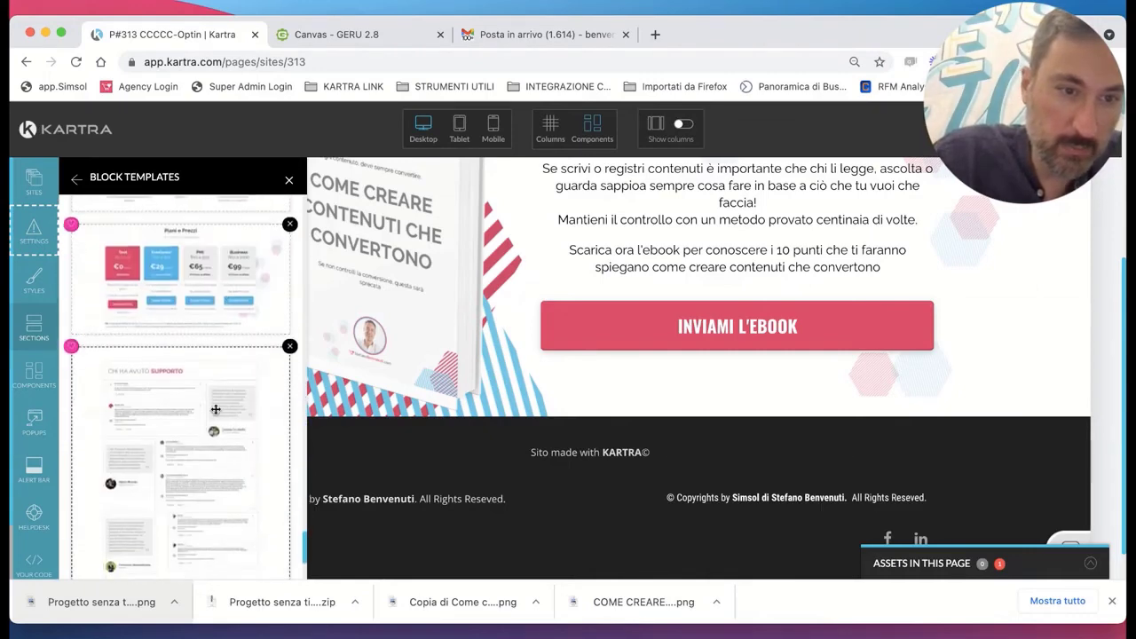
{"action": "left_click_drag", "start_coordinate": [215, 408], "coordinate": [505, 462]}
Remove the Alta Fedeltà book block that was placed above the footer by mistake.
{"action": "scroll", "coordinate": [221, 453], "scroll_direction": "down", "scroll_amount": 3}
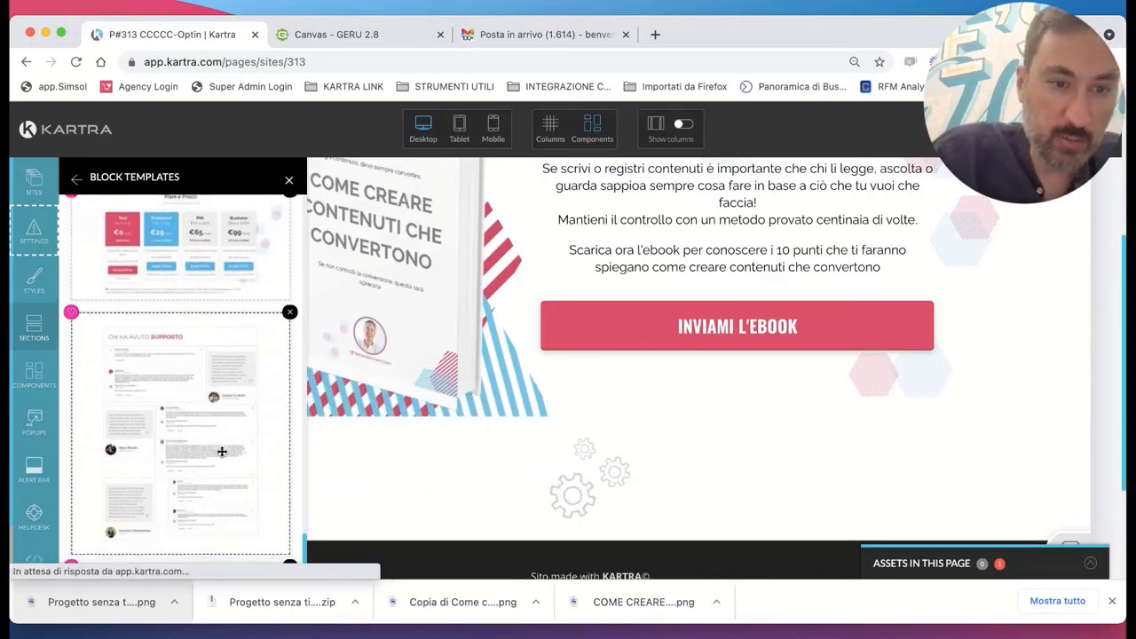
{"action": "scroll", "coordinate": [564, 500], "scroll_direction": "down", "scroll_amount": 5}
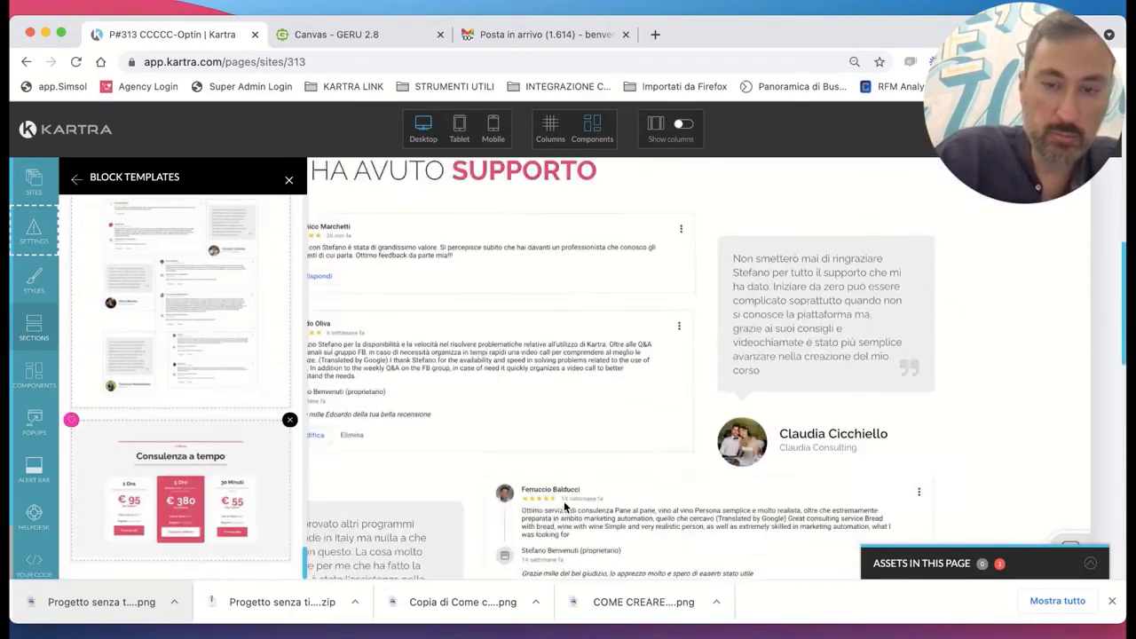
{"action": "scroll", "coordinate": [563, 501], "scroll_direction": "down", "scroll_amount": 15}
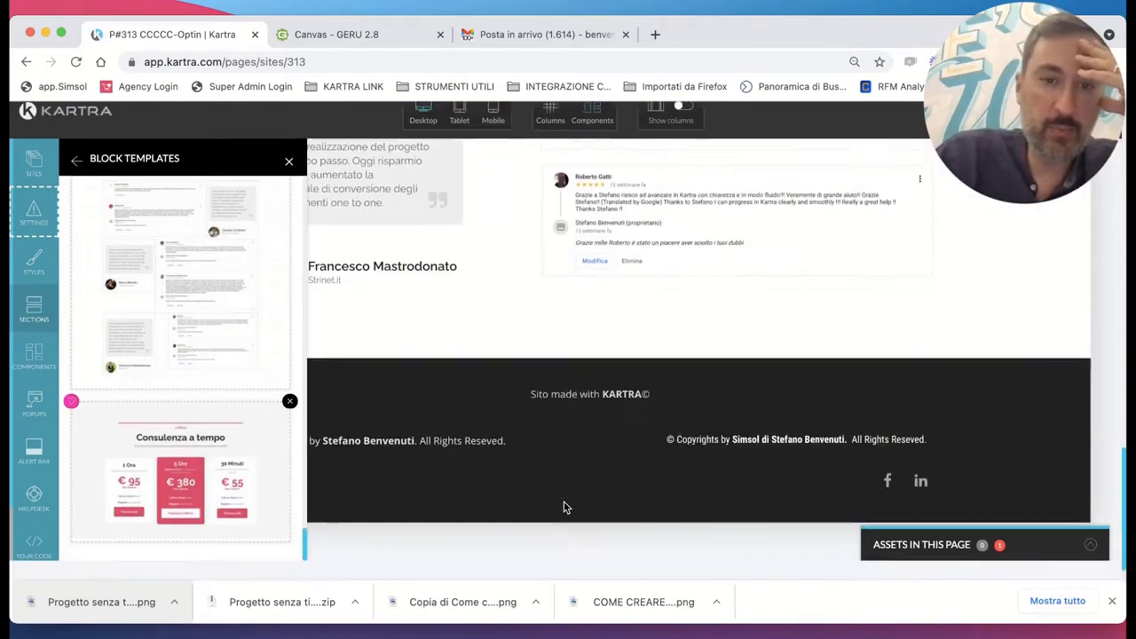
{"action": "scroll", "coordinate": [251, 418], "scroll_direction": "up", "scroll_amount": 5}
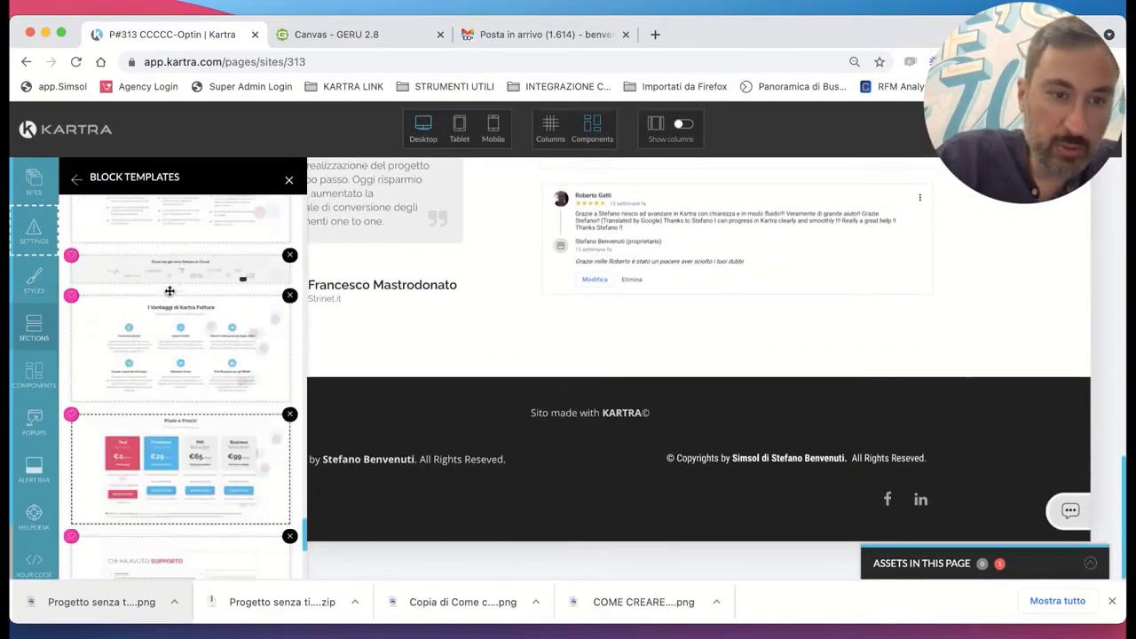
{"action": "scroll", "coordinate": [178, 355], "scroll_direction": "up", "scroll_amount": 5}
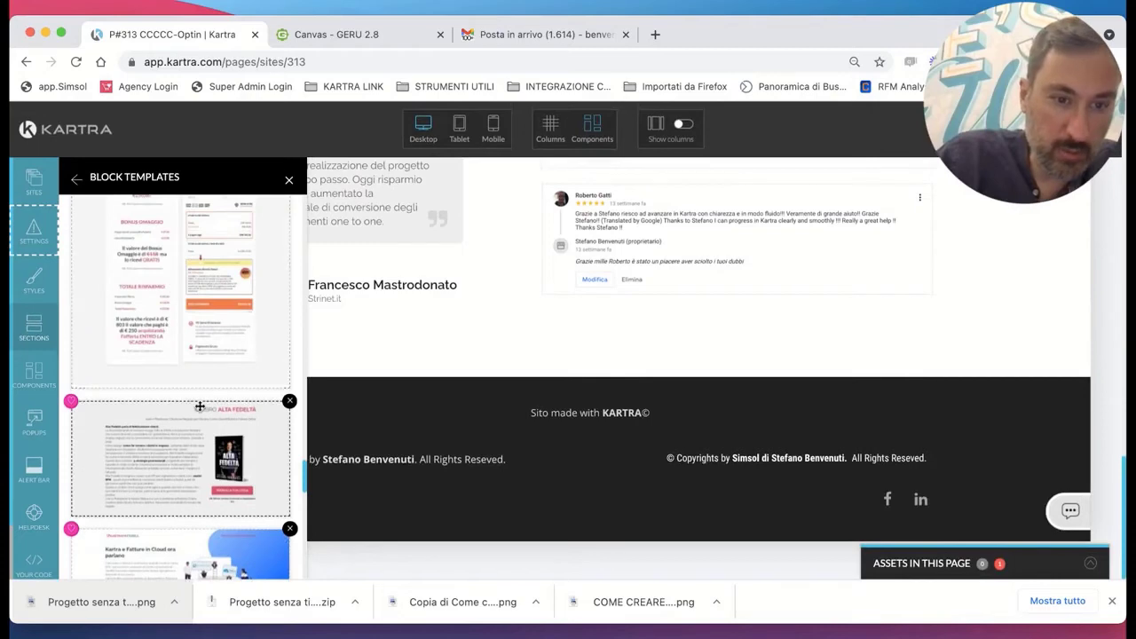
{"action": "left_click_drag", "start_coordinate": [412, 412], "coordinate": [473, 405]}
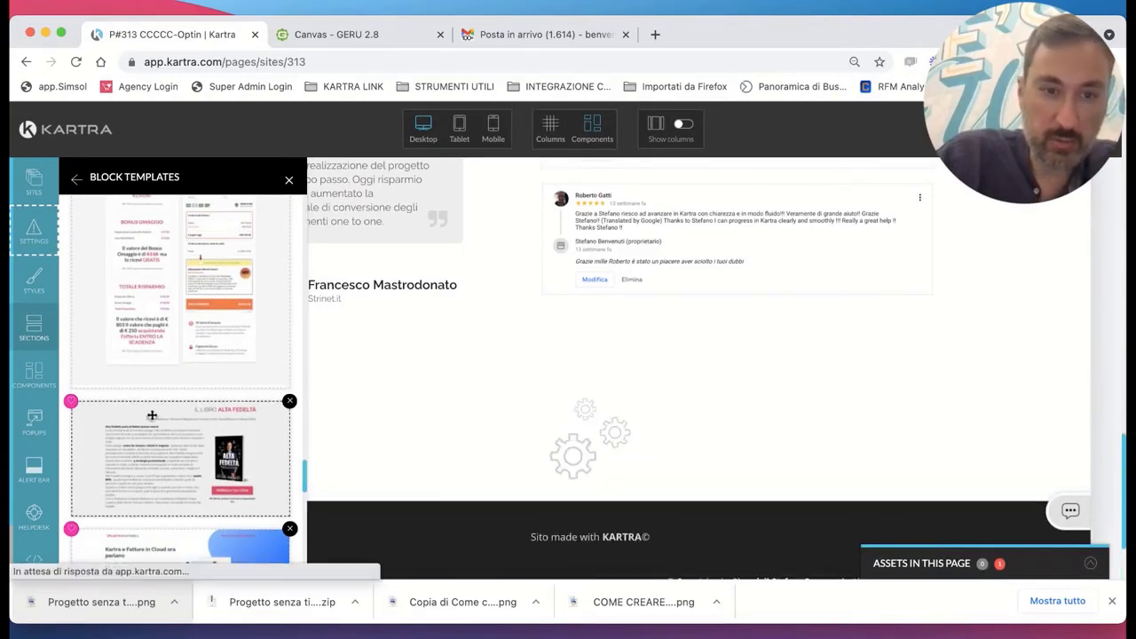
{"action": "scroll", "coordinate": [183, 398], "scroll_direction": "up", "scroll_amount": 1}
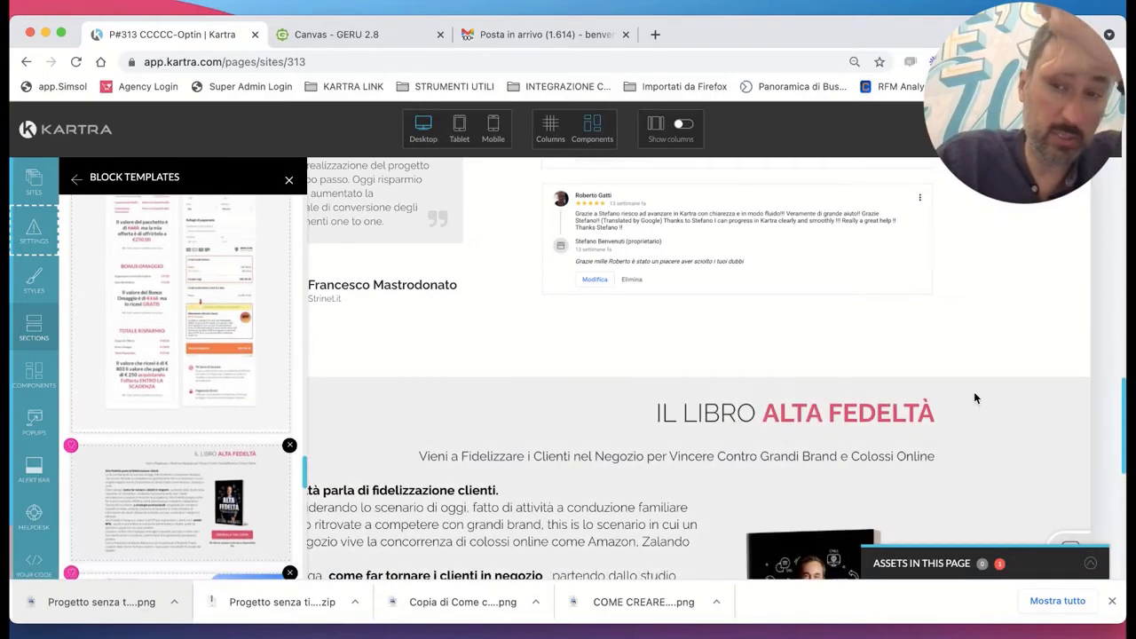
{"action": "scroll", "coordinate": [1082, 456], "scroll_direction": "down", "scroll_amount": 4}
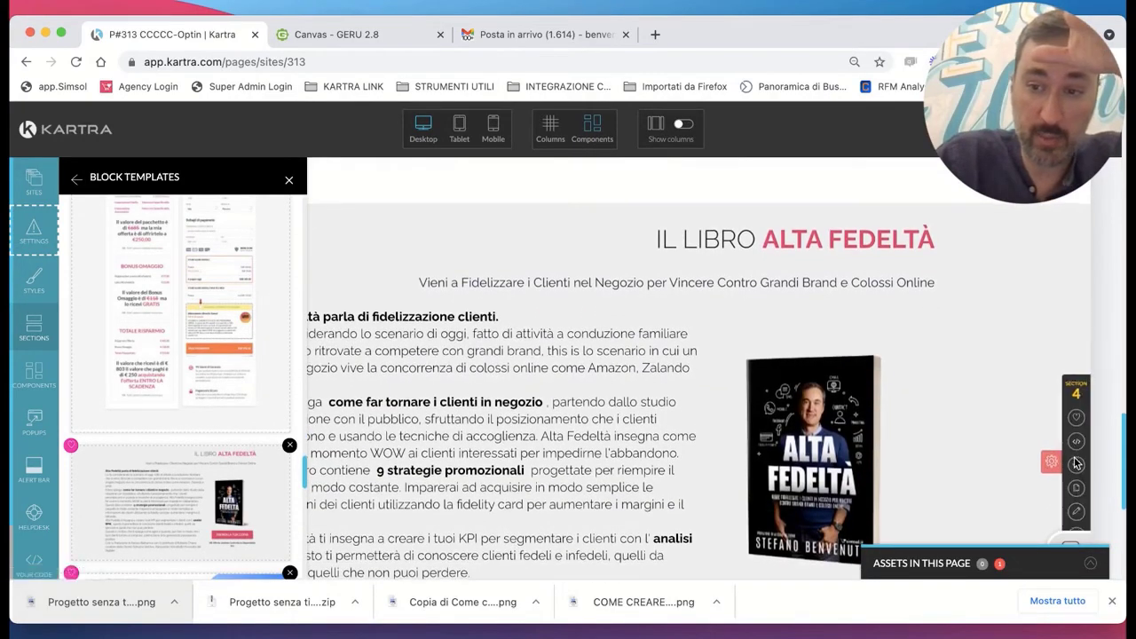
{"action": "scroll", "coordinate": [1075, 457], "scroll_direction": "down", "scroll_amount": 3}
{"action": "left_click", "coordinate": [1076, 406]}
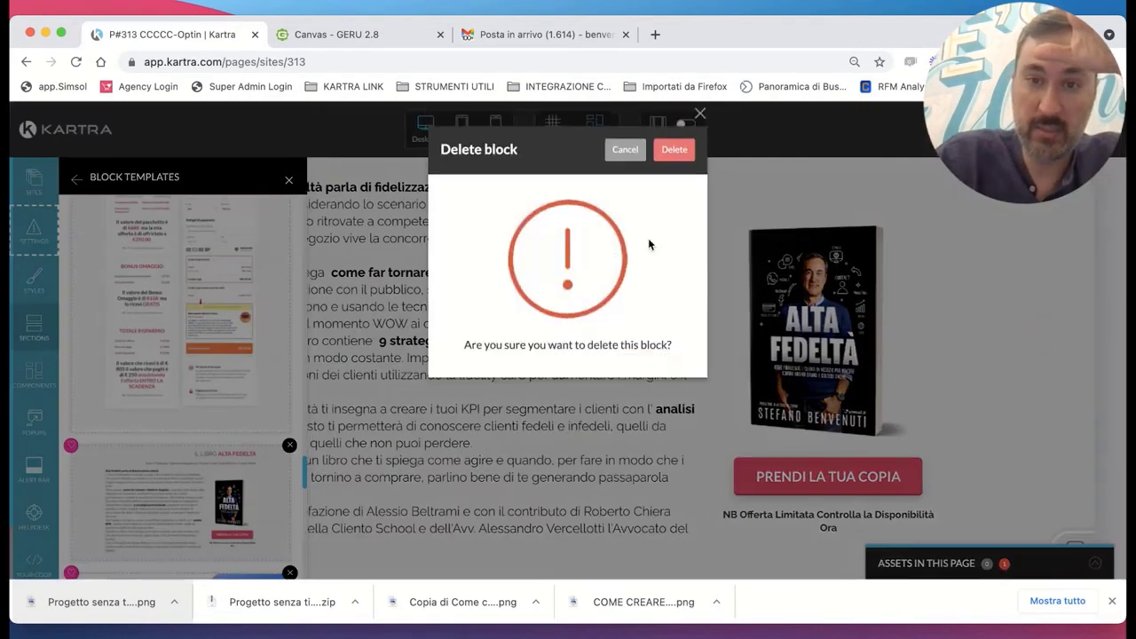
{"action": "left_click", "coordinate": [672, 151]}
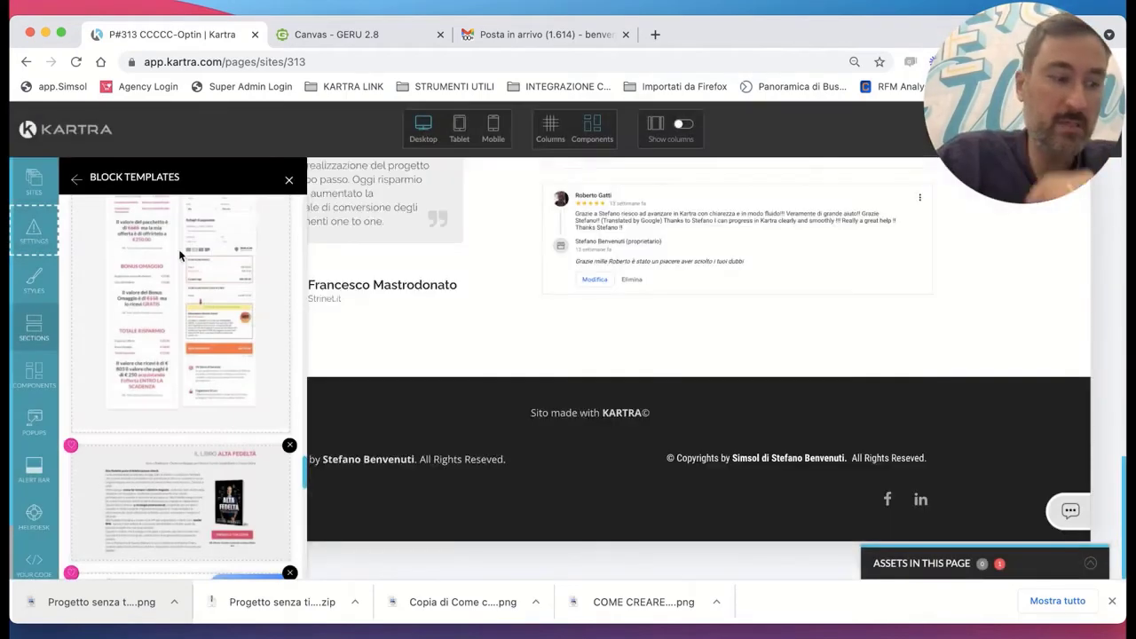
Place the author block above the footer and close the blocks library.
{"action": "scroll", "coordinate": [209, 313], "scroll_direction": "up", "scroll_amount": 10}
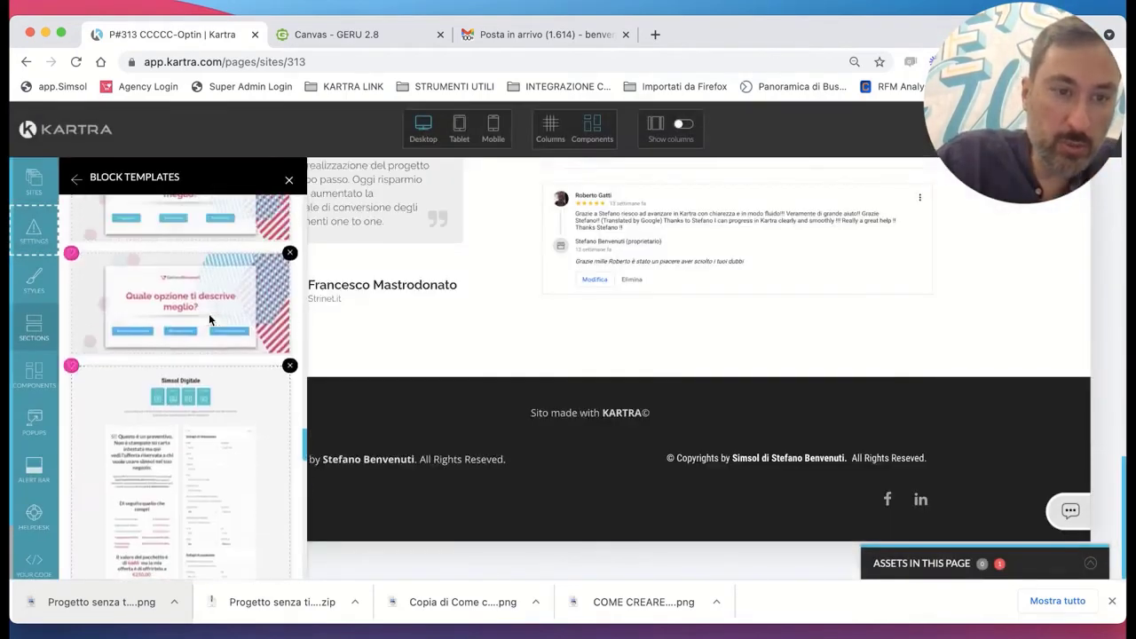
{"action": "scroll", "coordinate": [209, 316], "scroll_direction": "up", "scroll_amount": 10}
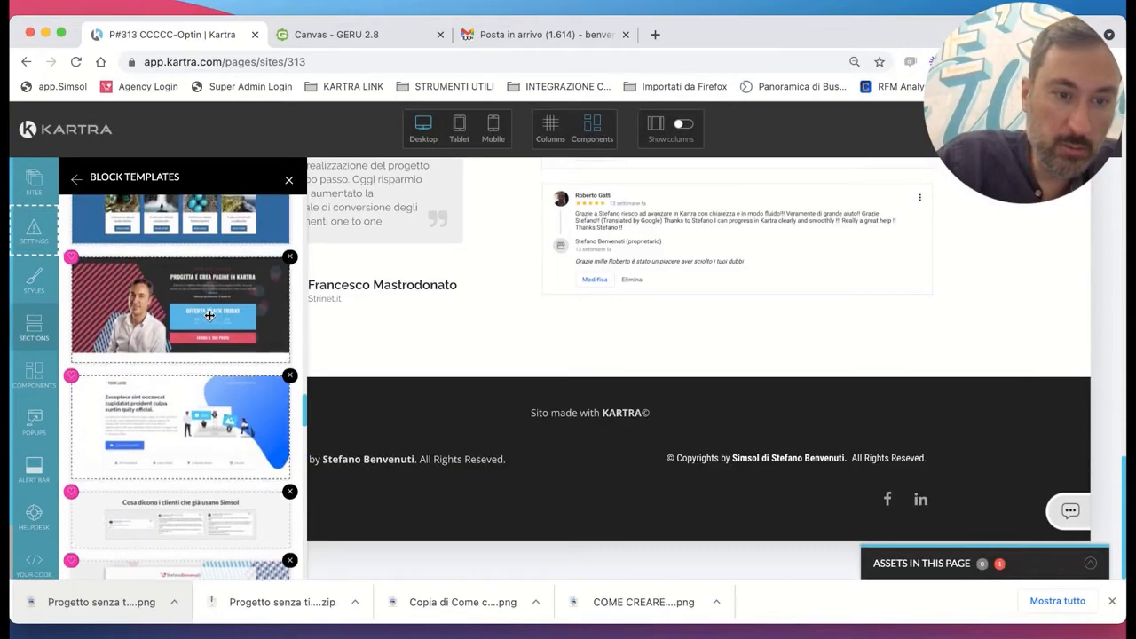
{"action": "scroll", "coordinate": [209, 315], "scroll_direction": "up", "scroll_amount": 10}
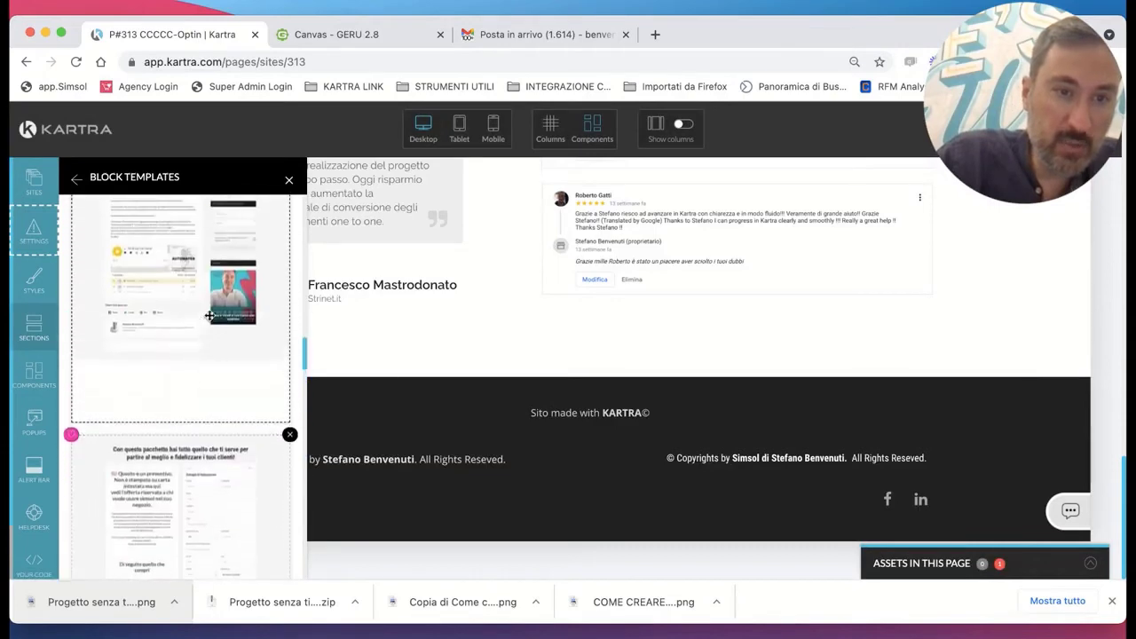
{"action": "scroll", "coordinate": [209, 315], "scroll_direction": "up", "scroll_amount": 10}
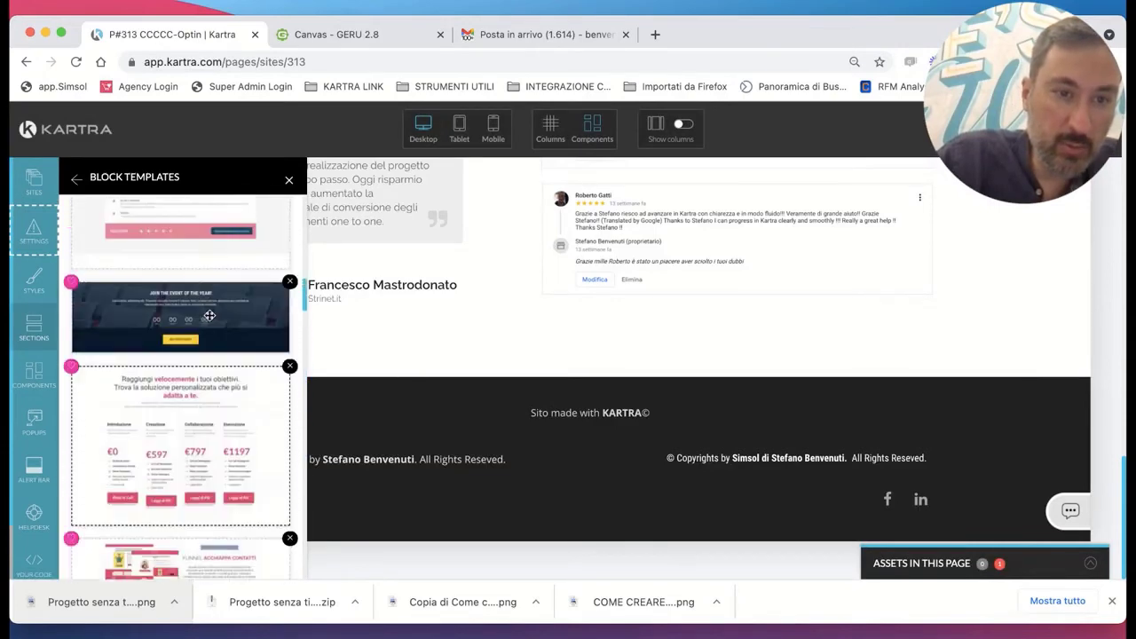
{"action": "scroll", "coordinate": [209, 315], "scroll_direction": "up", "scroll_amount": 1}
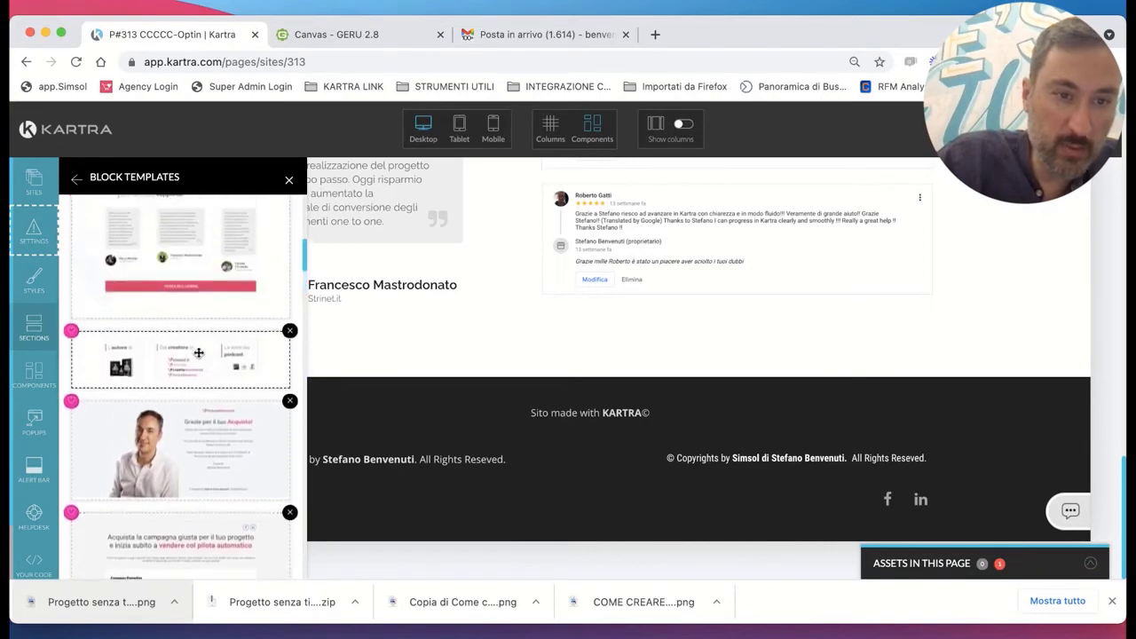
{"action": "left_click_drag", "start_coordinate": [498, 352], "coordinate": [552, 358]}
{"action": "left_click_drag", "start_coordinate": [556, 417], "coordinate": [557, 417]}
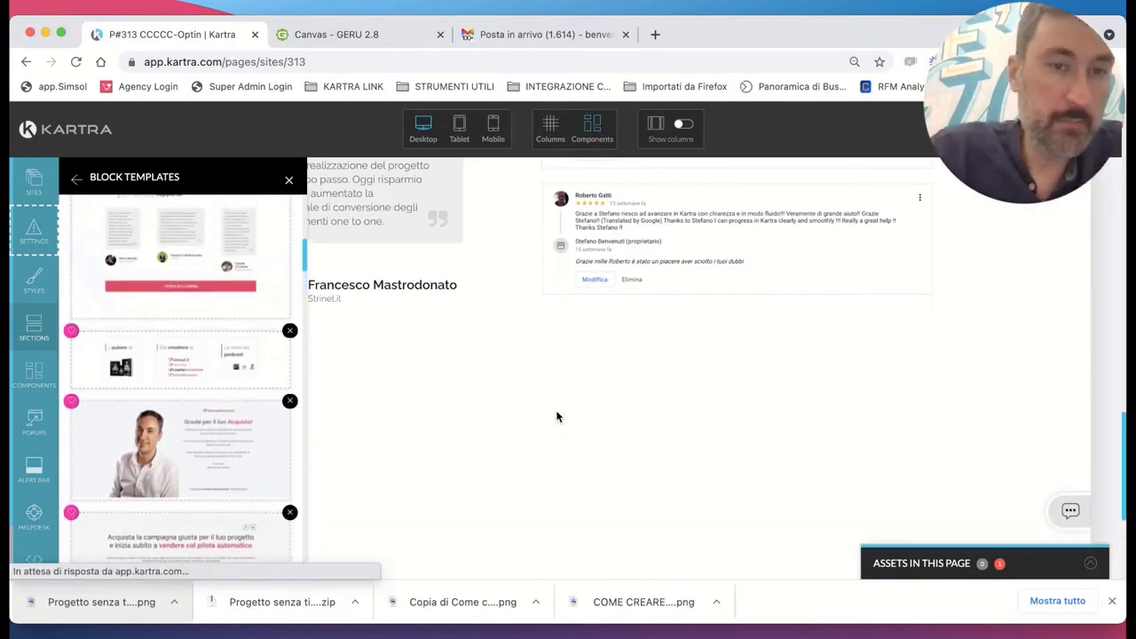
{"action": "left_click", "coordinate": [289, 182]}
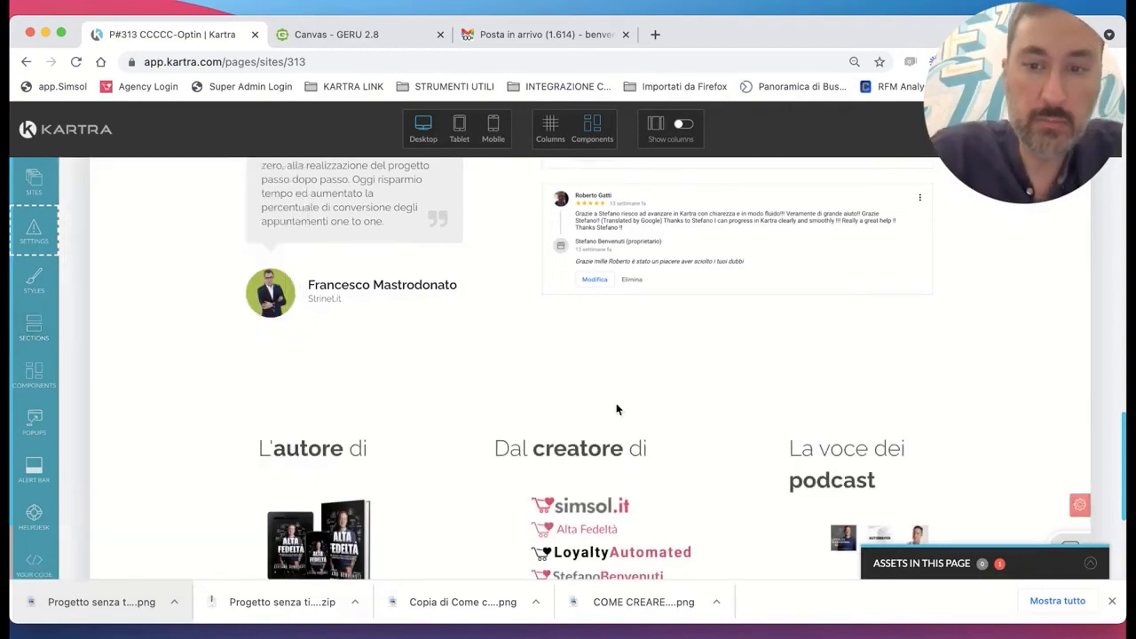
{"action": "scroll", "coordinate": [862, 452], "scroll_direction": "down", "scroll_amount": 3}
{"action": "scroll", "coordinate": [861, 452], "scroll_direction": "up", "scroll_amount": 5}
{"action": "scroll", "coordinate": [861, 452], "scroll_direction": "up", "scroll_amount": 5}
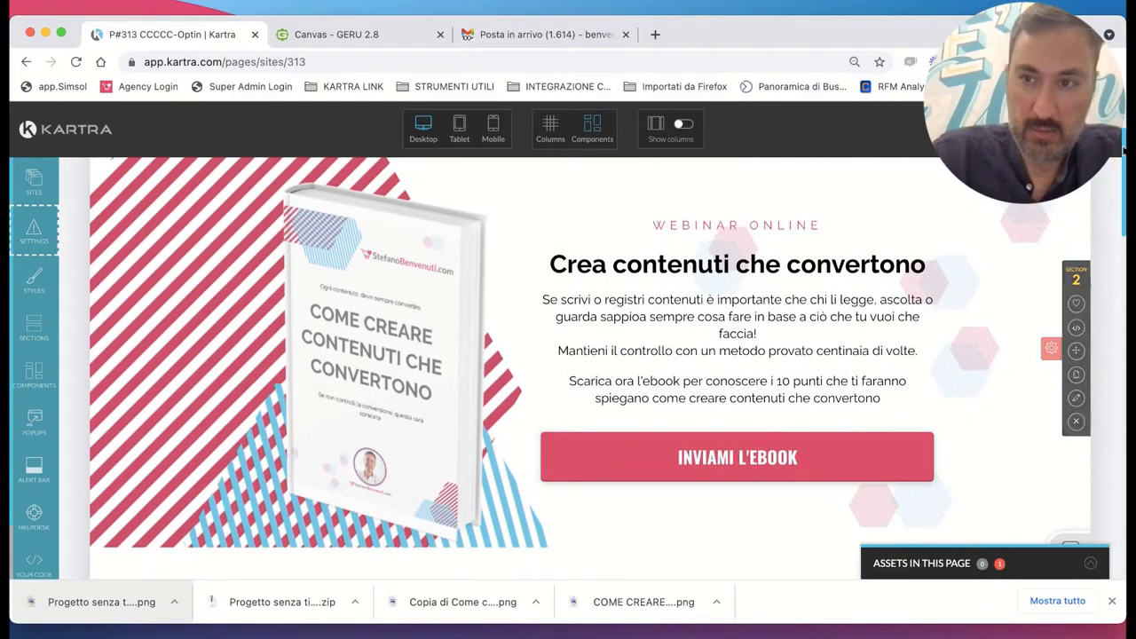
Publish the page live and bring up its direct link.
{"action": "left_click", "coordinate": [1078, 129]}
{"action": "left_click", "coordinate": [1021, 237]}
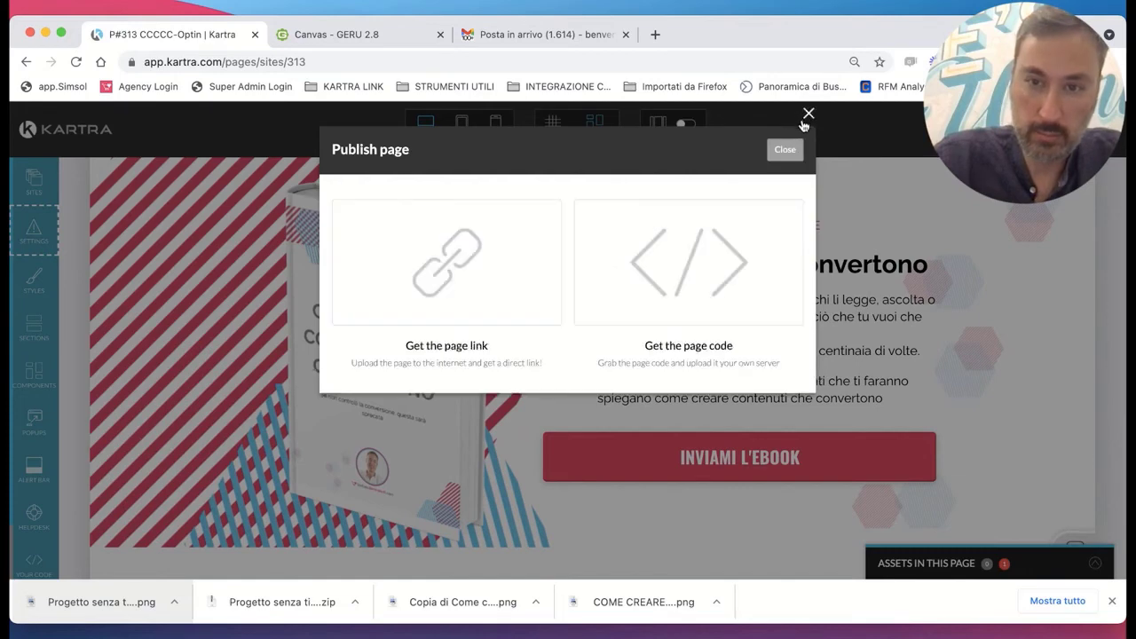
{"action": "left_click", "coordinate": [500, 347]}
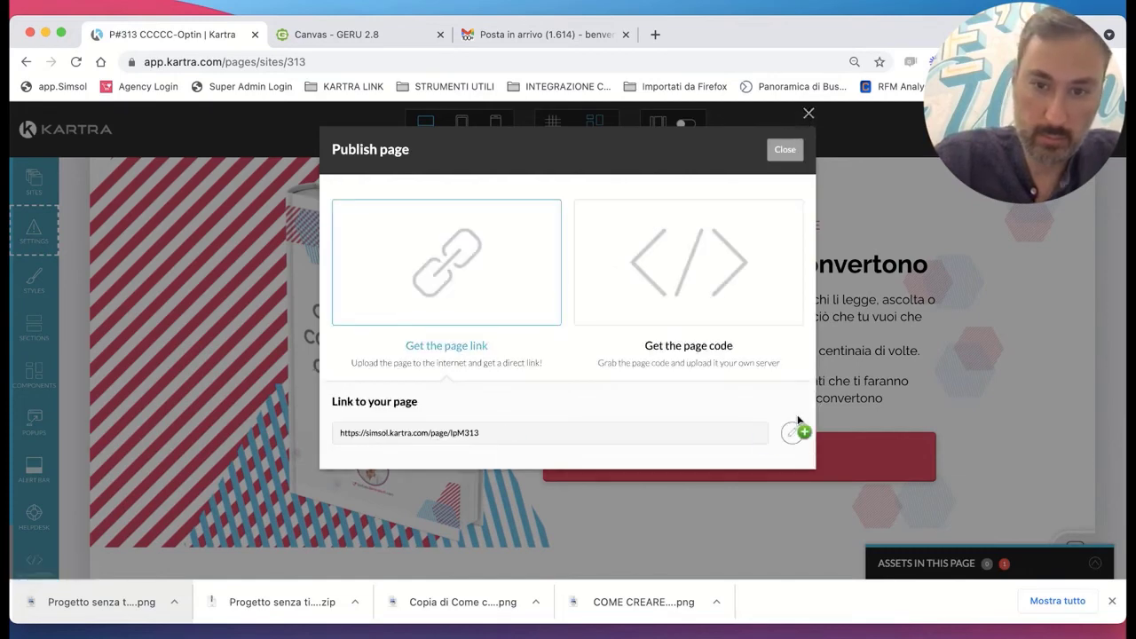
{"action": "left_click", "coordinate": [789, 428]}
{"action": "left_click", "coordinate": [428, 433]}
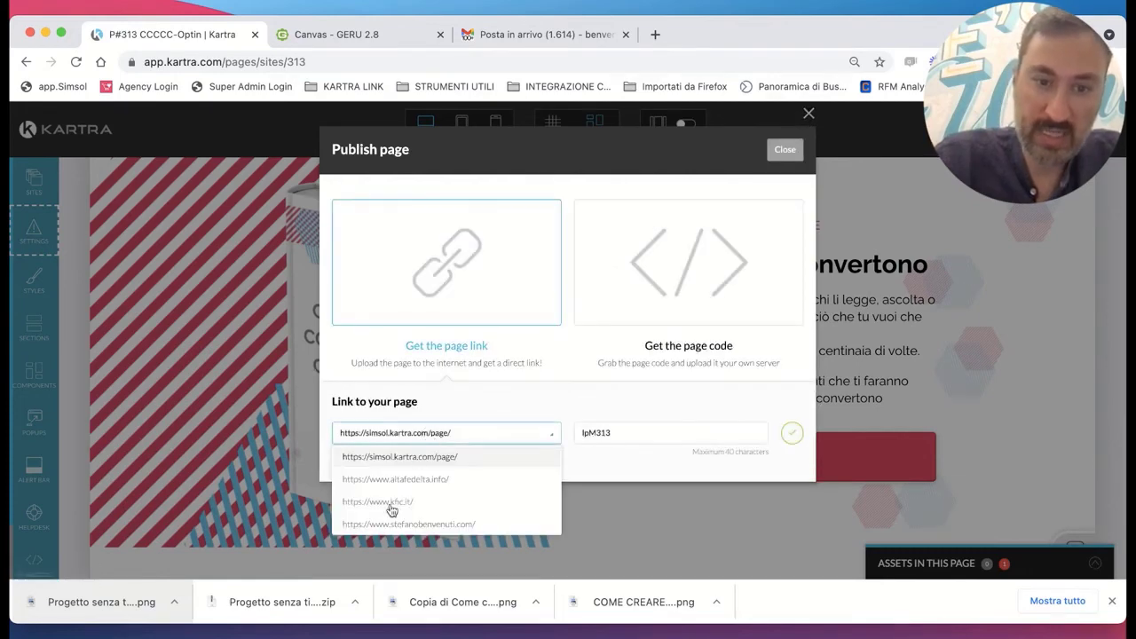
{"action": "left_click", "coordinate": [387, 524]}
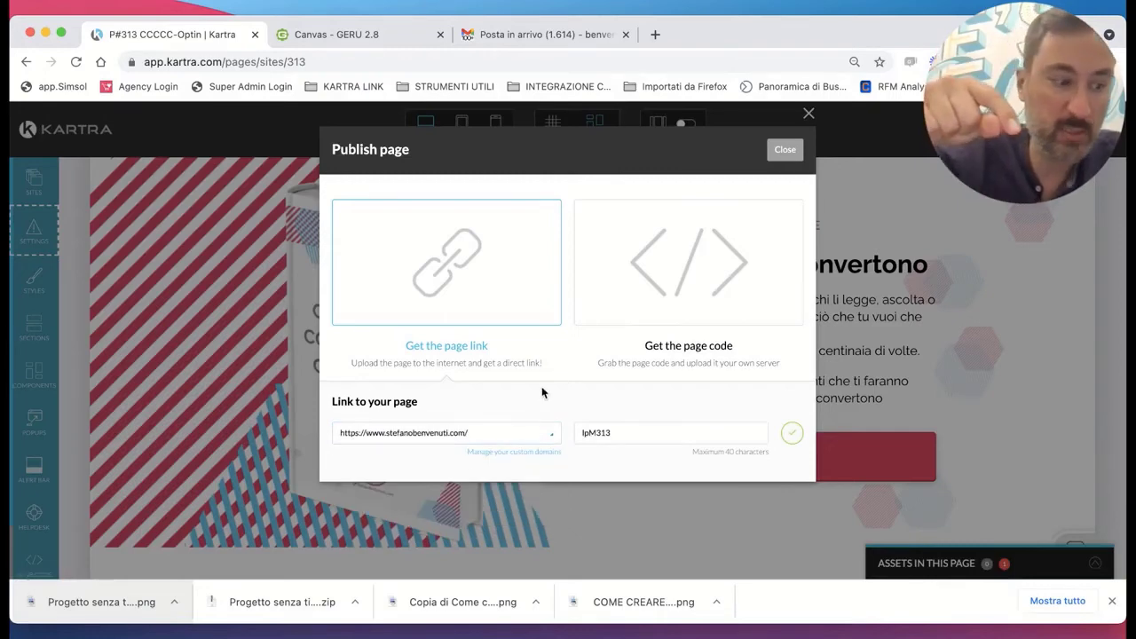
{"action": "double_click", "coordinate": [638, 433]}
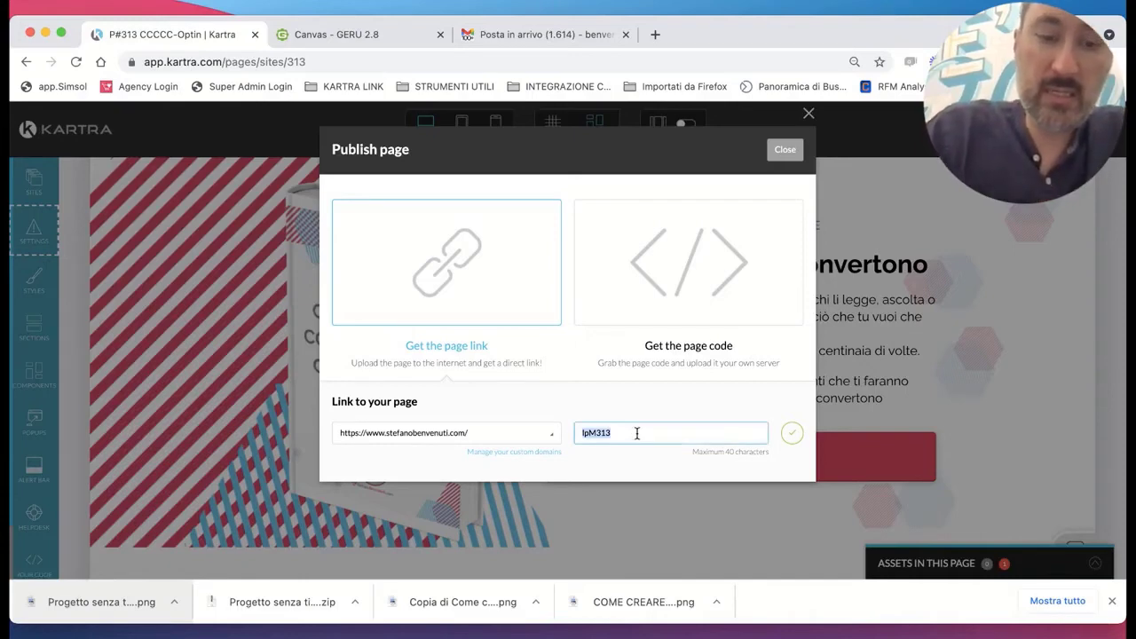
{"action": "key", "text": "BackSpace"}
{"action": "key", "text": "BackSpace"}
{"action": "key", "text": "BackSpace"}
{"action": "key", "text": "BackSpace"}
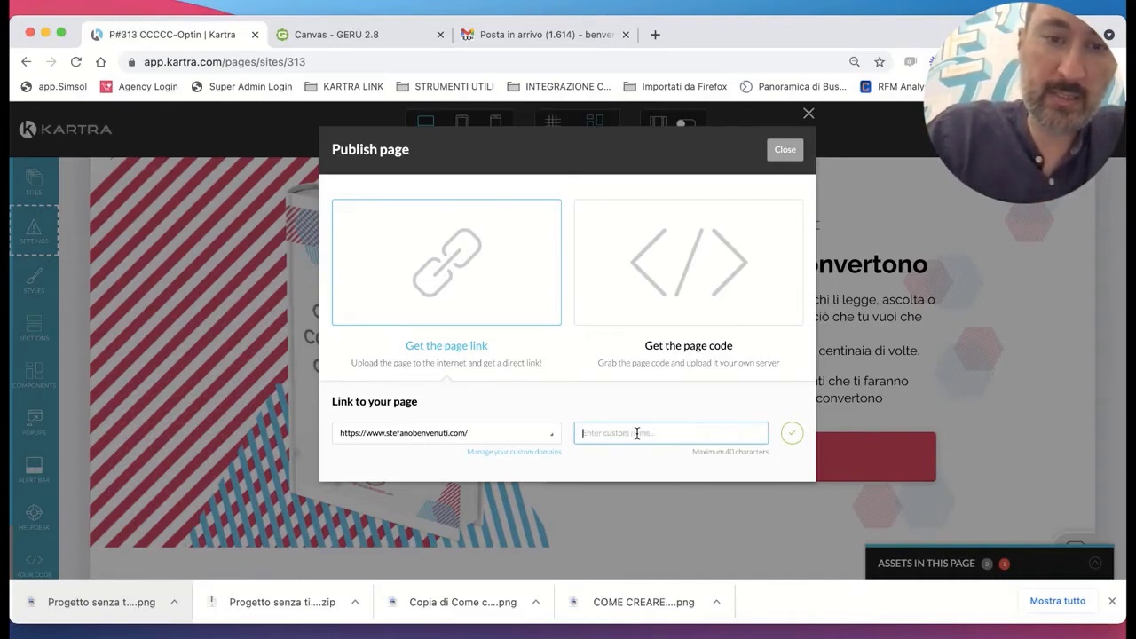
{"action": "type", "text": "co"}
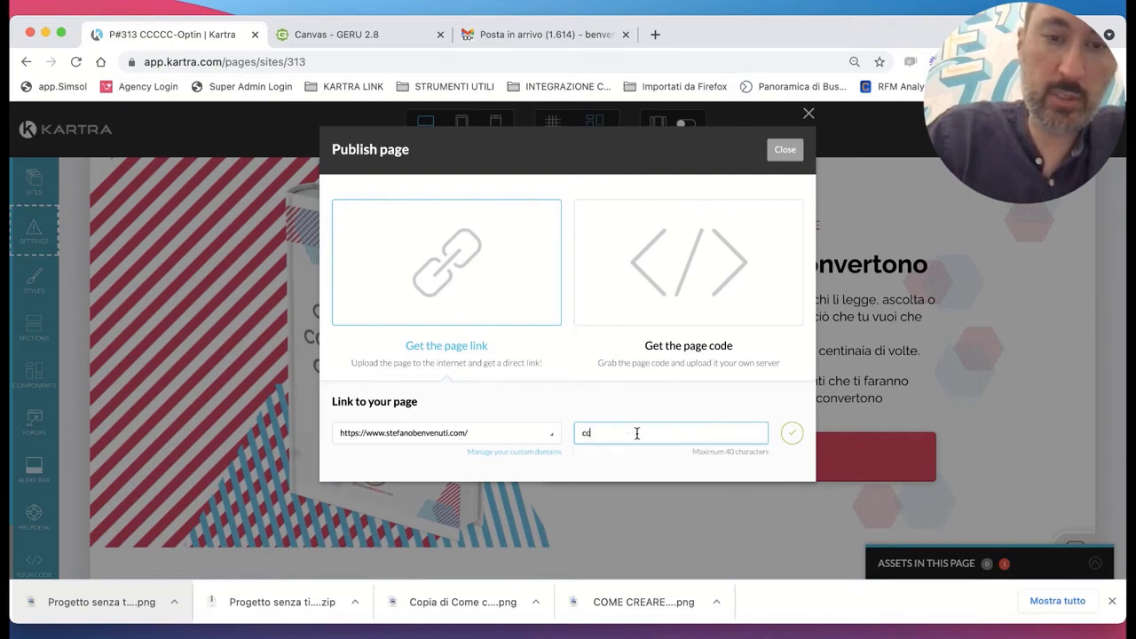
{"action": "type", "text": "contenuti"}
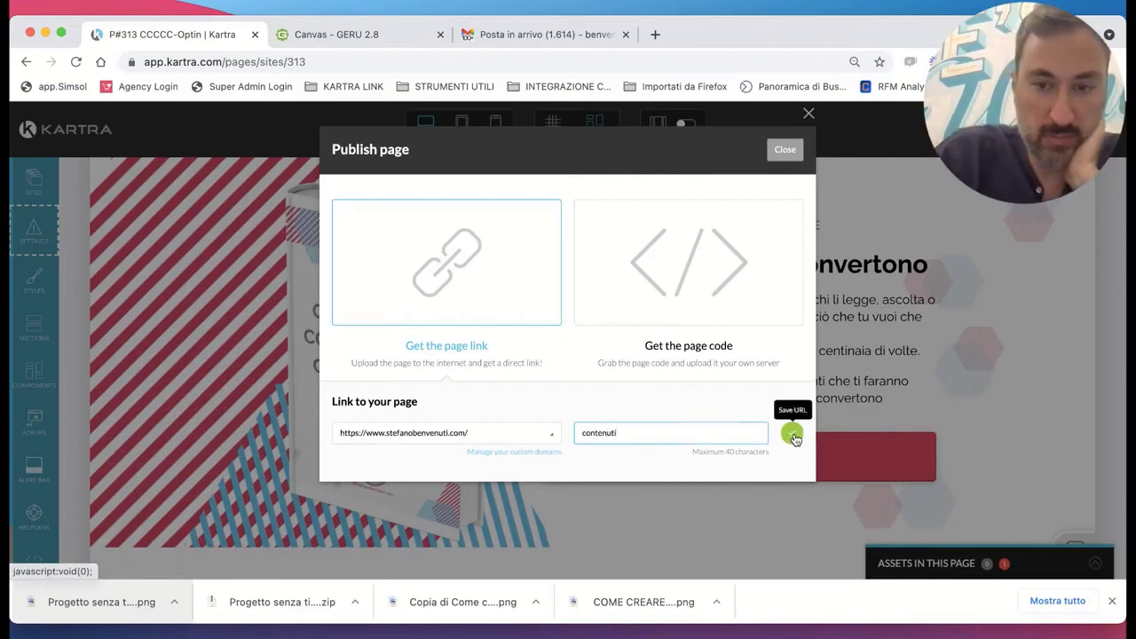
{"action": "left_click", "coordinate": [792, 435]}
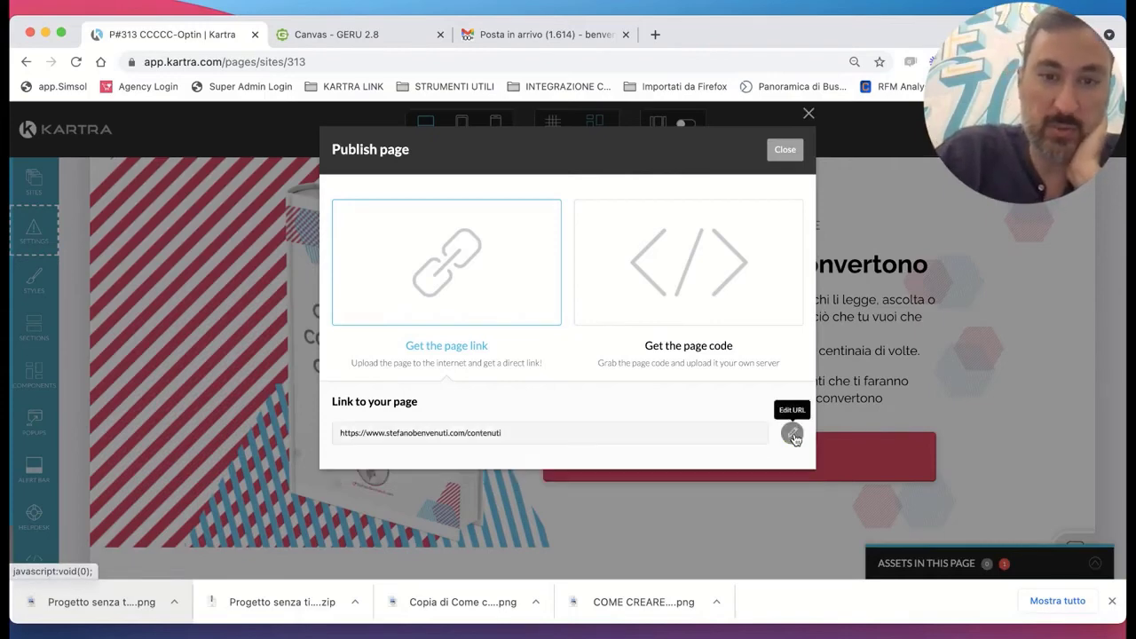
{"action": "left_click", "coordinate": [785, 149]}
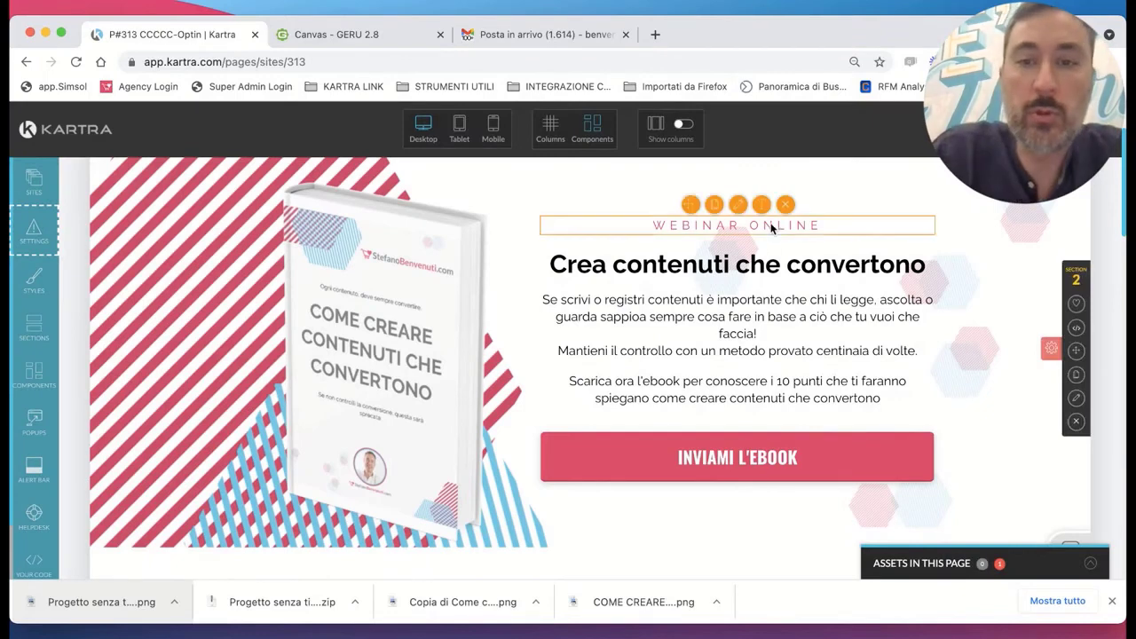
{"action": "left_click", "coordinate": [720, 229]}
Replace the WEBINAR ONLINE subtitle with 'EBOOK GRATIS'.
{"action": "triple_click", "coordinate": [720, 227]}
{"action": "type", "text": "e"}
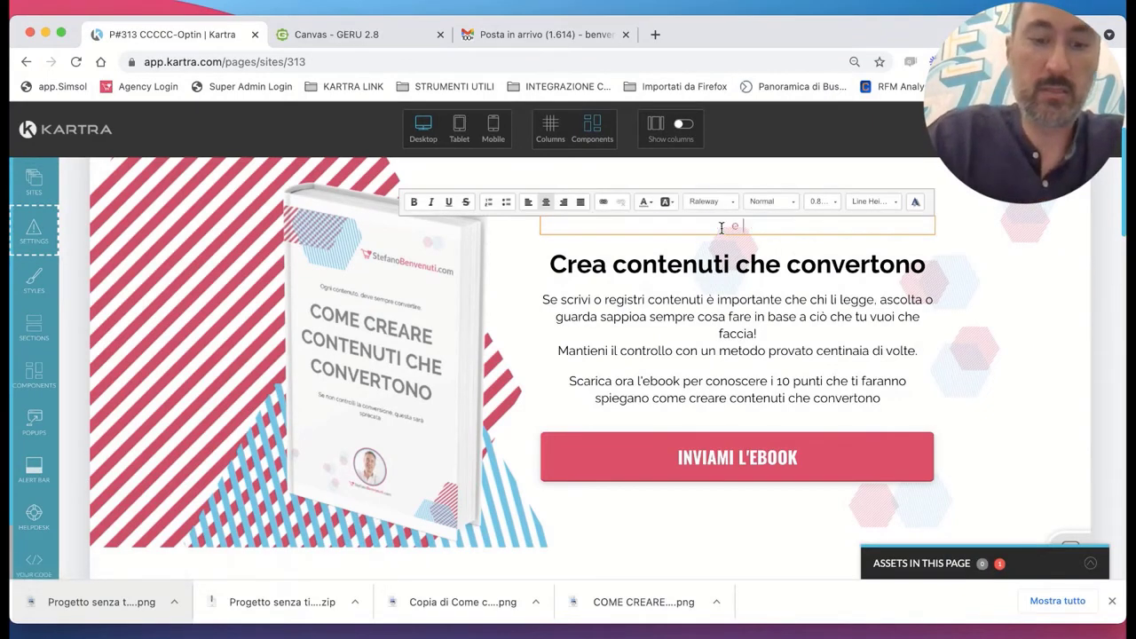
{"action": "type", "text": " b"}
{"action": "key", "text": "BackSpace"}
{"action": "key", "text": "BackSpace"}
{"action": "key", "text": "BackSpace"}
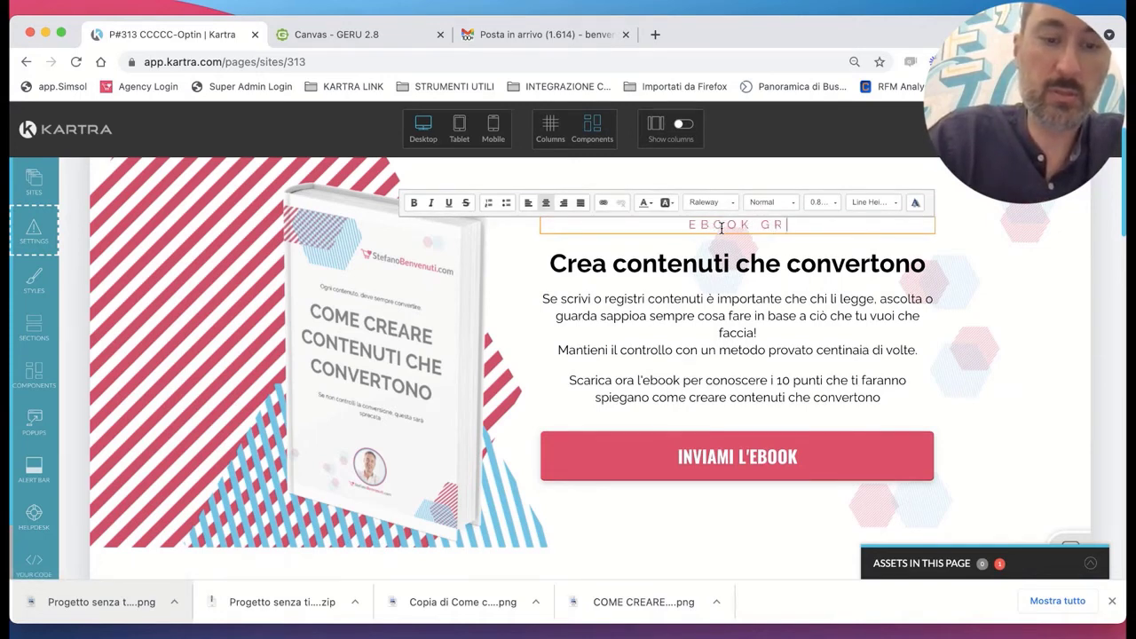
{"action": "type", "text": "EBOOK GRATIS"}
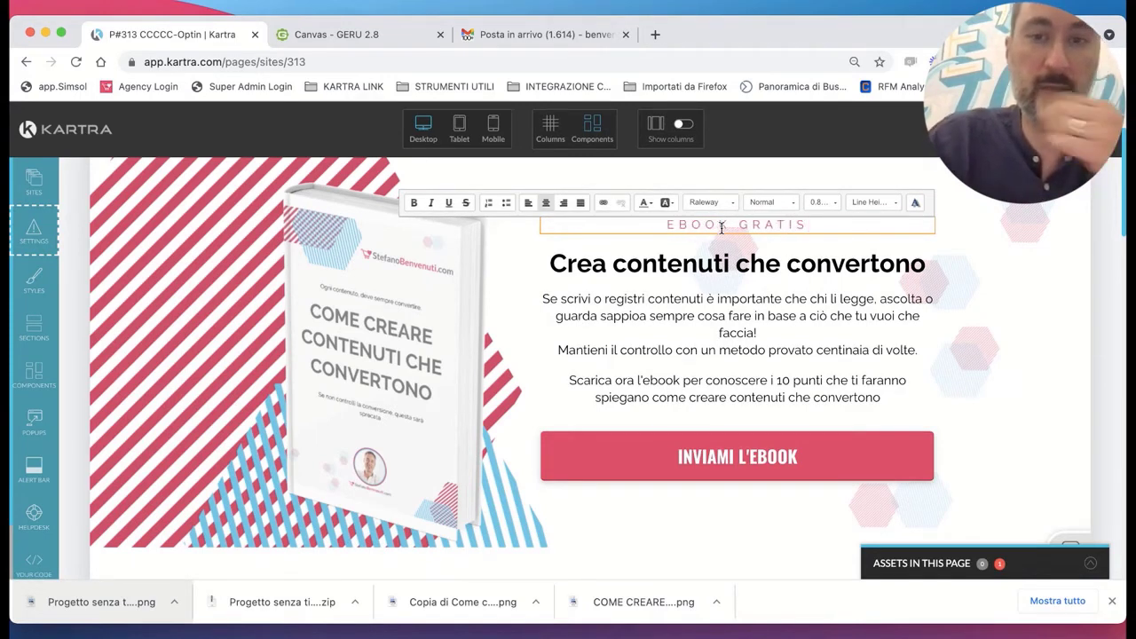
Republish the page live and copy its page link.
{"action": "left_click", "coordinate": [1056, 129]}
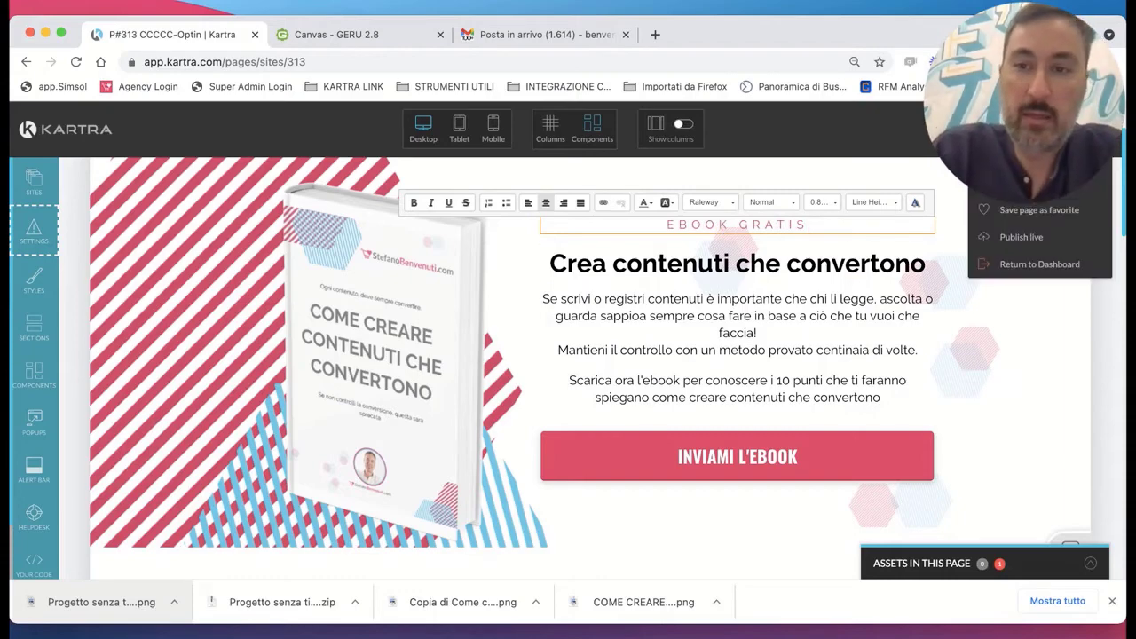
{"action": "left_click", "coordinate": [990, 244]}
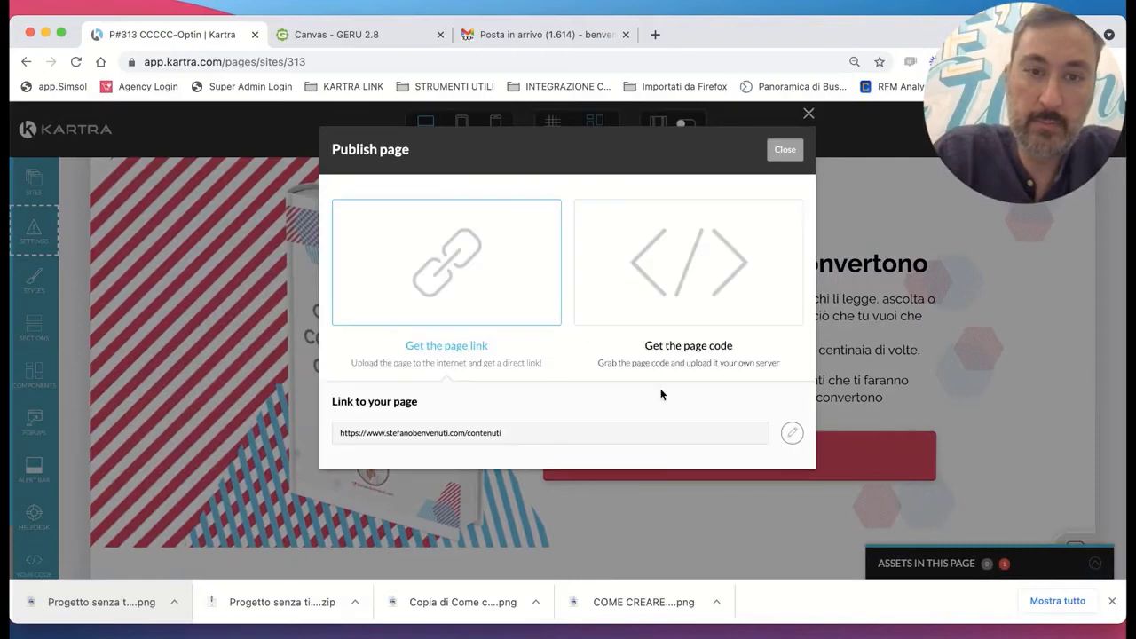
{"action": "left_click", "coordinate": [506, 432]}
{"action": "key", "text": "super+c"}
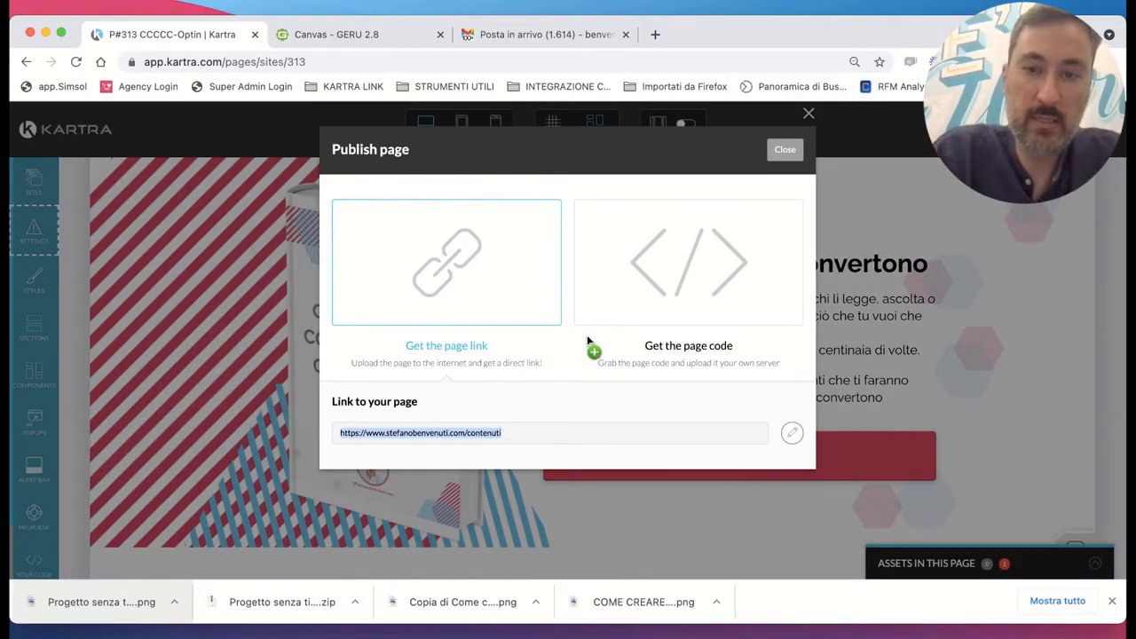
{"action": "left_click", "coordinate": [785, 149]}
Load the copied contenuti link in a new tab, scroll through it, then return to Kartra.
{"action": "left_click", "coordinate": [655, 34]}
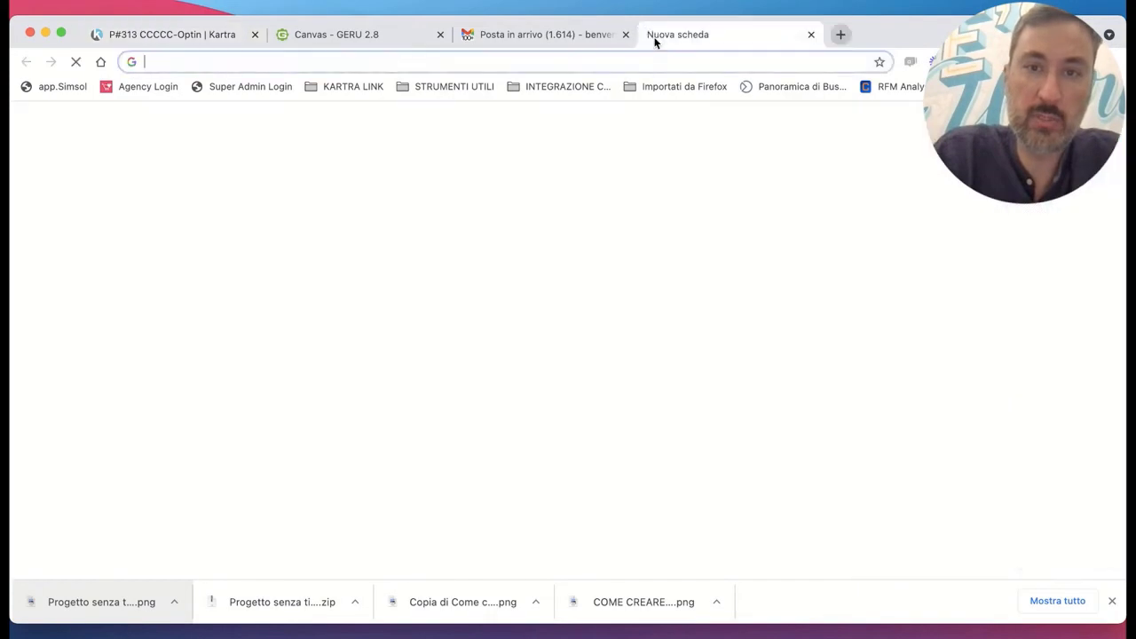
{"action": "key", "text": "super+v"}
{"action": "key", "text": "Return"}
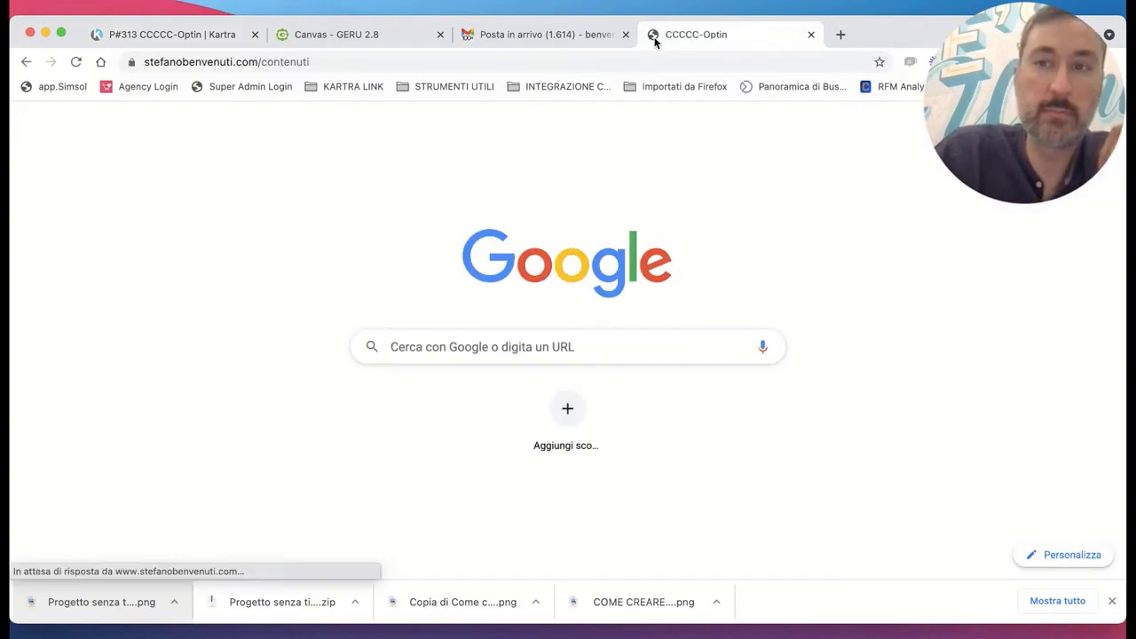
{"action": "scroll", "coordinate": [686, 355], "scroll_direction": "down", "scroll_amount": 3}
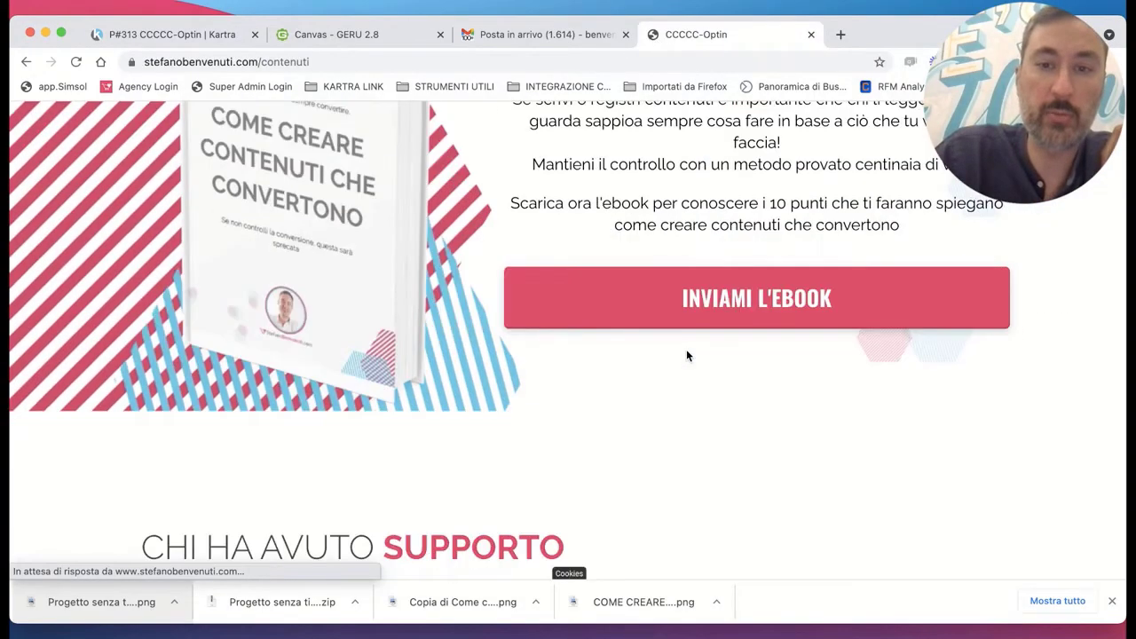
{"action": "scroll", "coordinate": [686, 353], "scroll_direction": "down", "scroll_amount": 15}
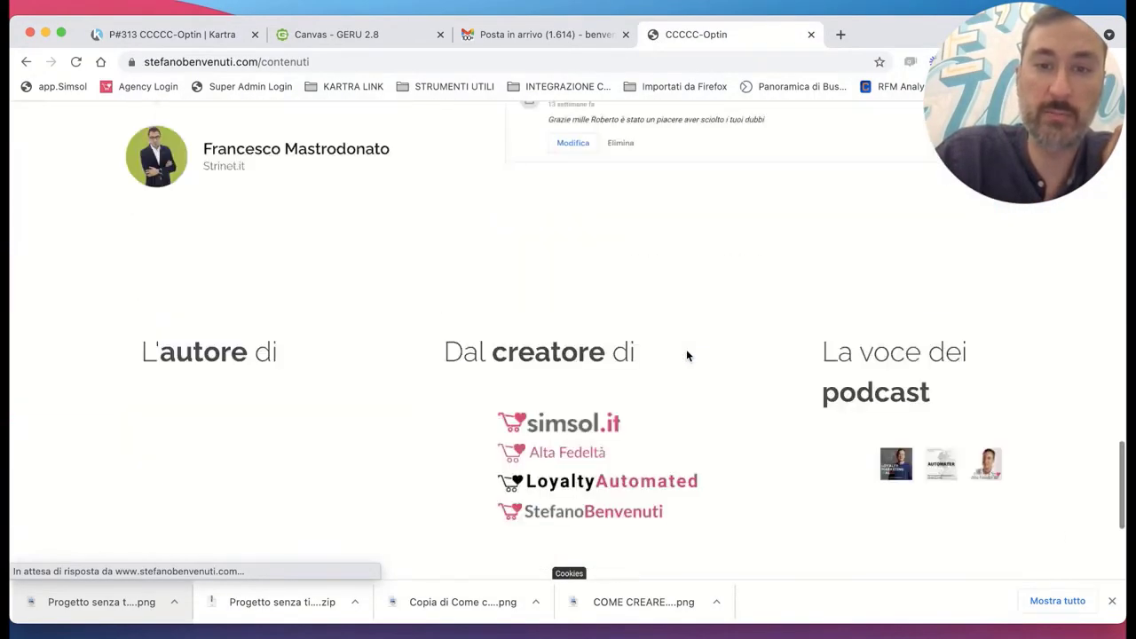
{"action": "scroll", "coordinate": [686, 355], "scroll_direction": "up", "scroll_amount": 10}
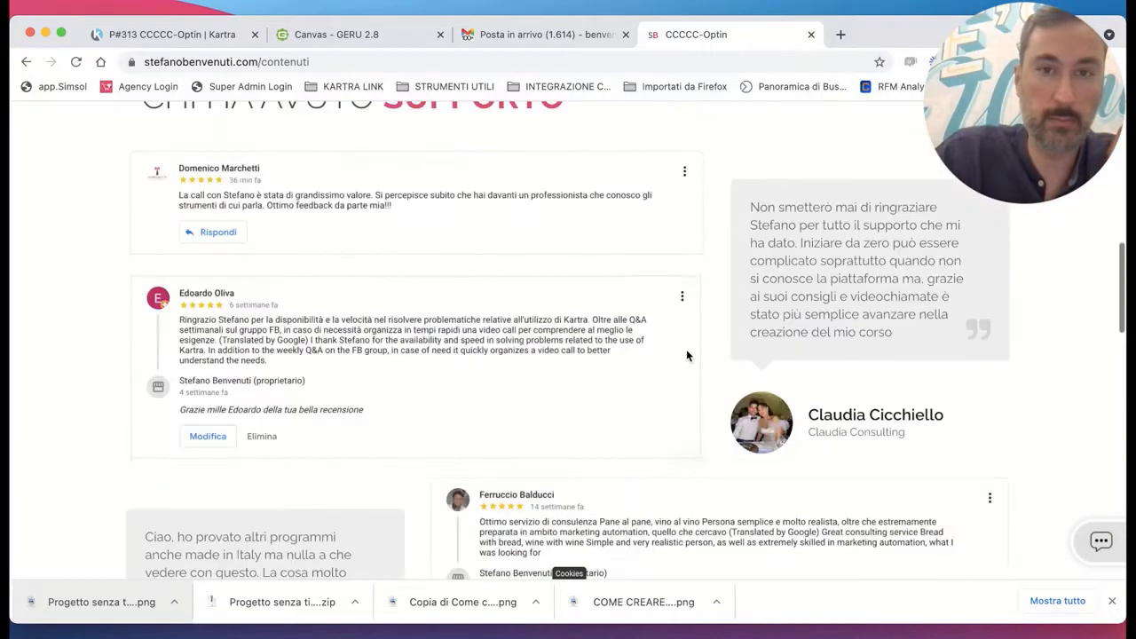
{"action": "scroll", "coordinate": [686, 355], "scroll_direction": "up", "scroll_amount": 3}
{"action": "left_click", "coordinate": [213, 36]}
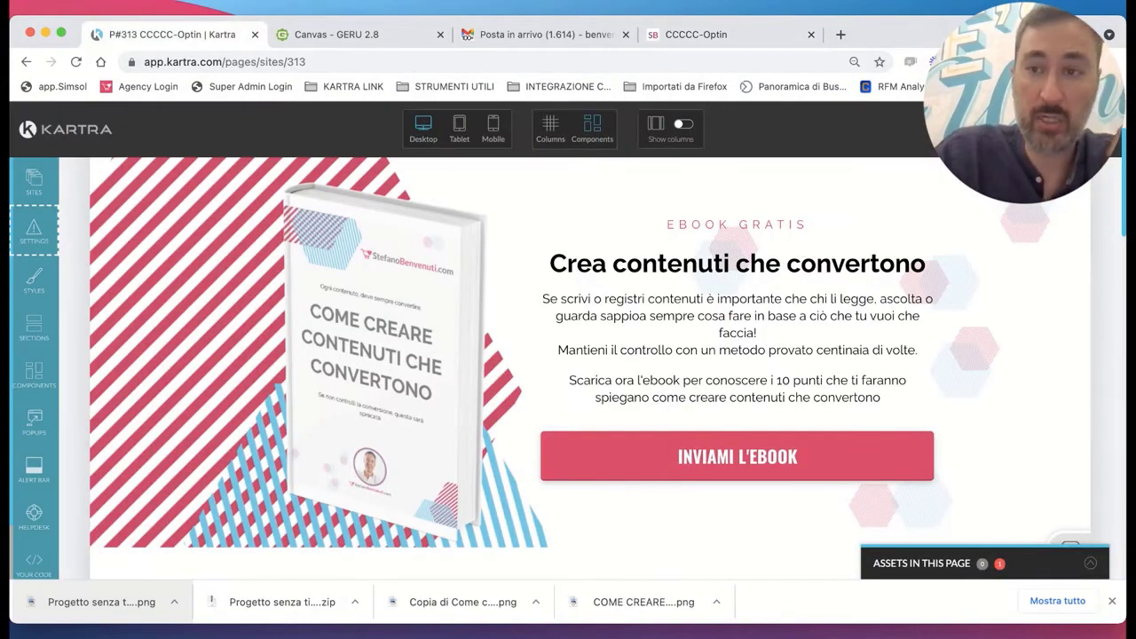
Exit the page editor and return to the Kartra dashboard.
{"action": "left_click", "coordinate": [1092, 129]}
{"action": "left_click", "coordinate": [1032, 266]}
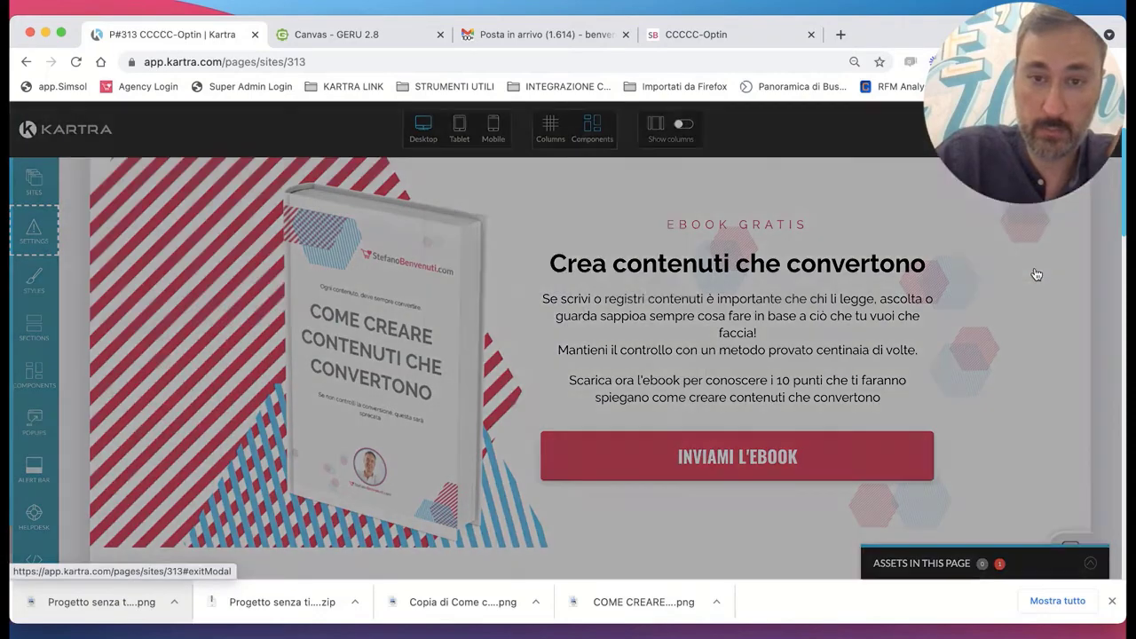
{"action": "left_click", "coordinate": [679, 150]}
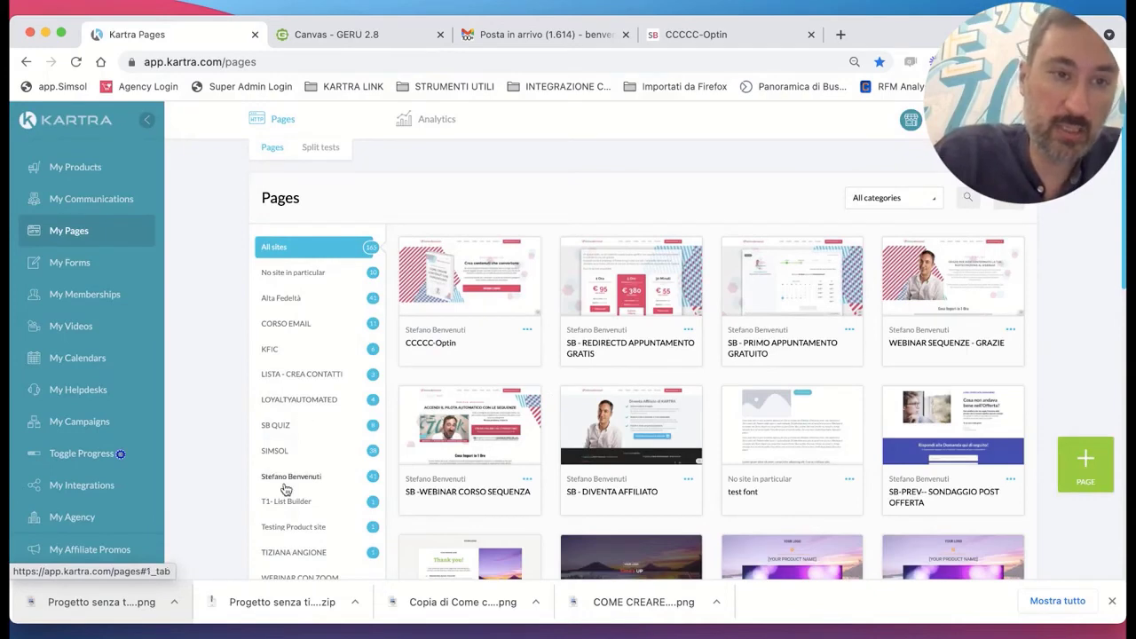
Open the CCCCC- FORM OPTIN form for editing from My Forms.
{"action": "left_click", "coordinate": [69, 265]}
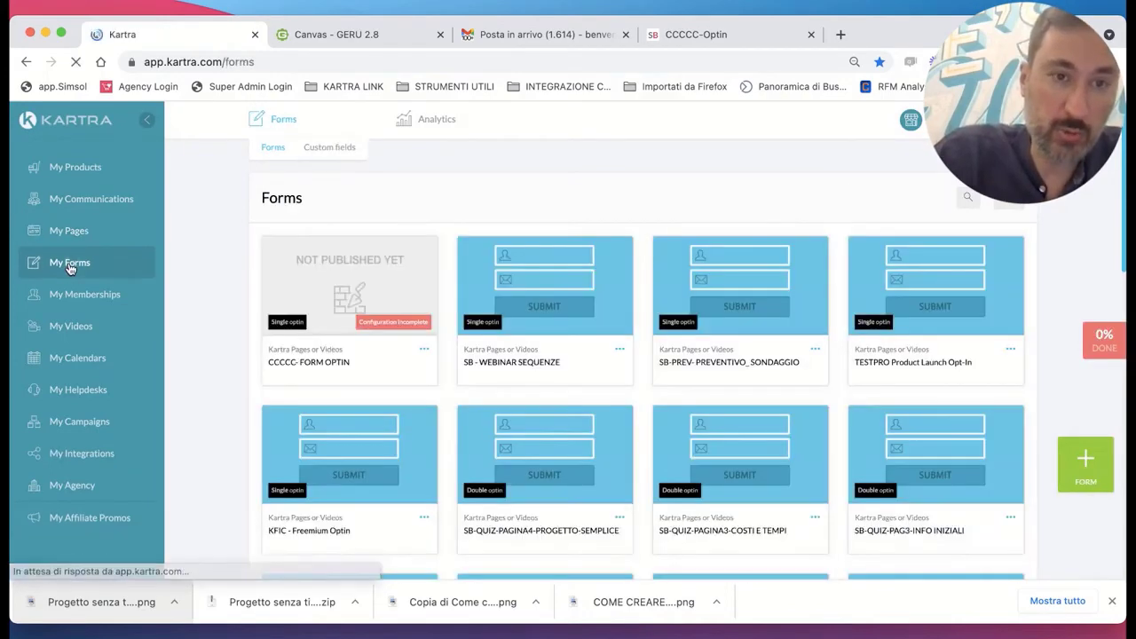
{"action": "left_click", "coordinate": [425, 351]}
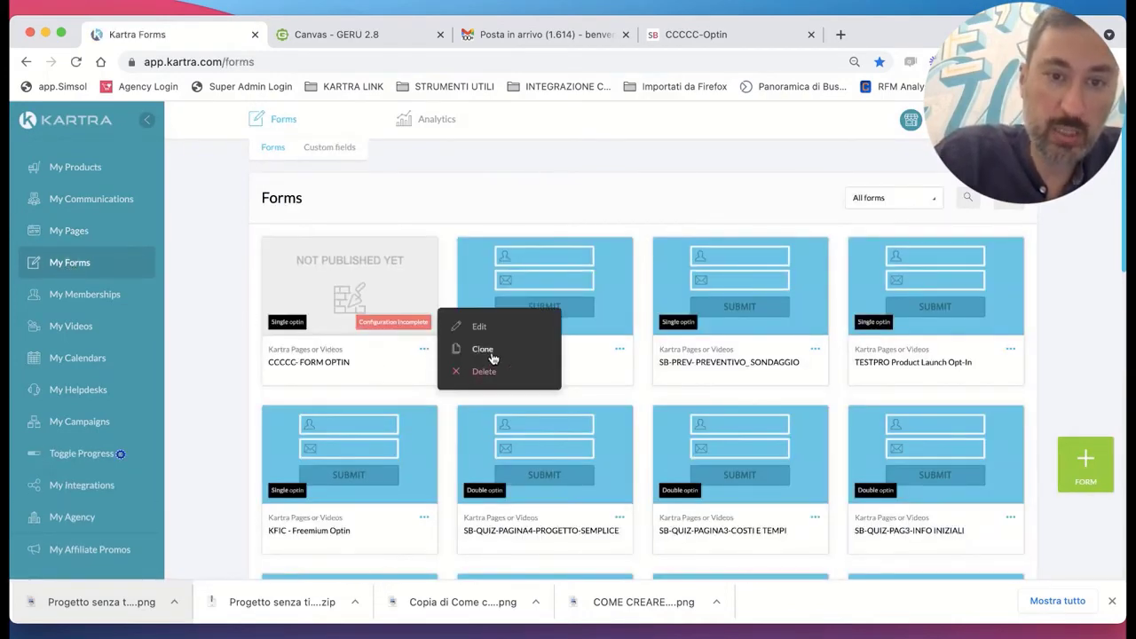
{"action": "left_click", "coordinate": [477, 328]}
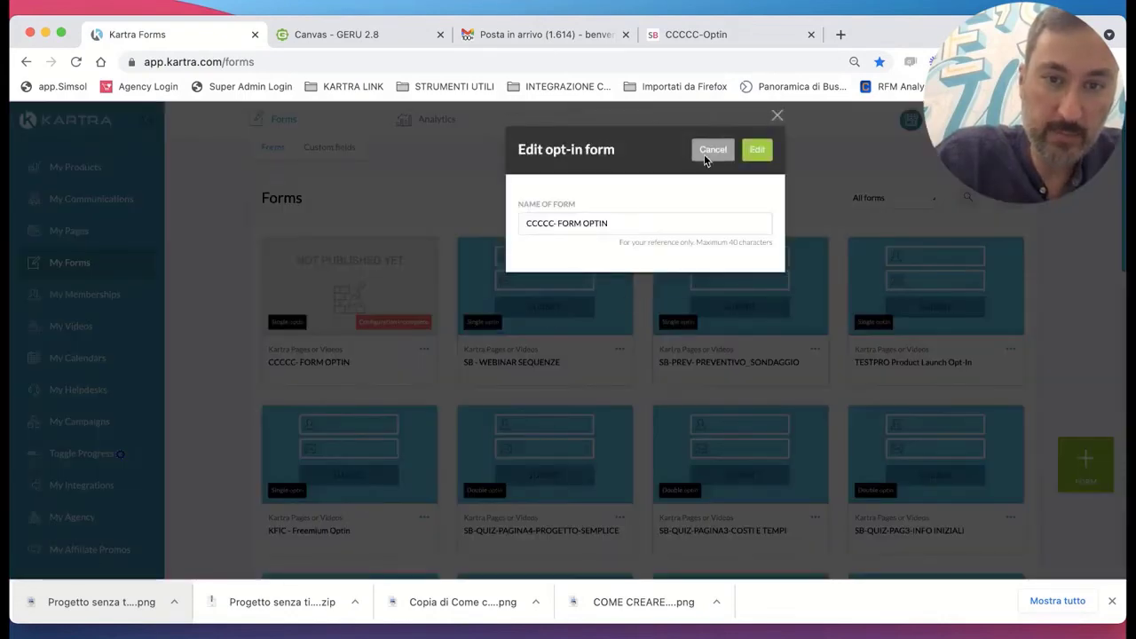
{"action": "left_click", "coordinate": [759, 151]}
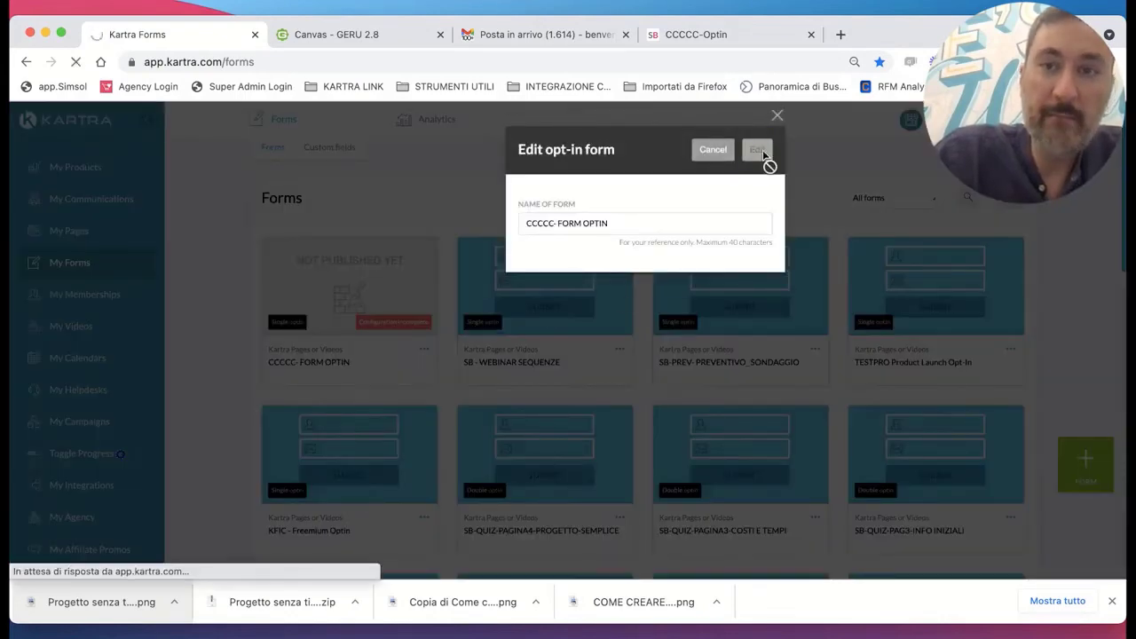
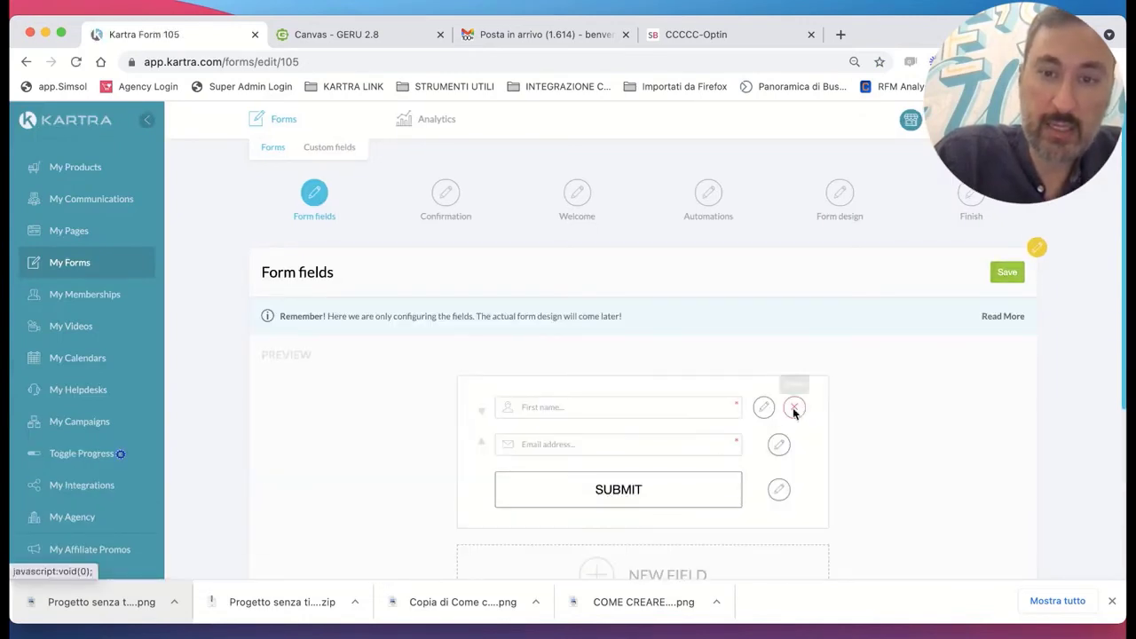
Replace the First name and Email placeholders with NOME... and EMAIL....
{"action": "left_click", "coordinate": [763, 407]}
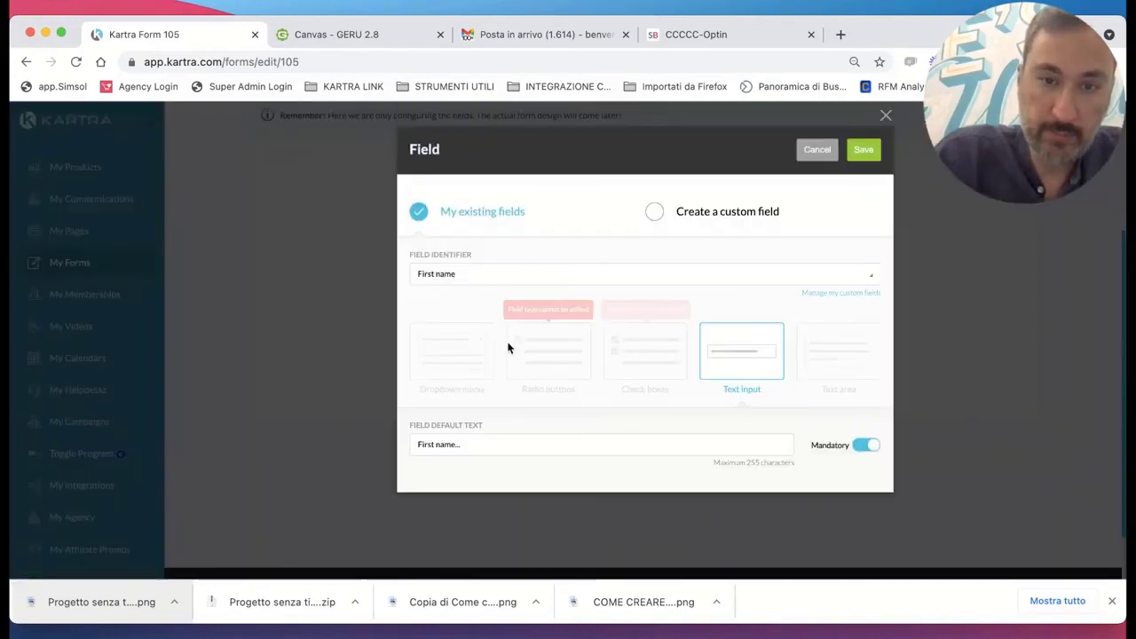
{"action": "left_click_drag", "start_coordinate": [455, 448], "coordinate": [373, 447]}
{"action": "type", "text": "NOME"}
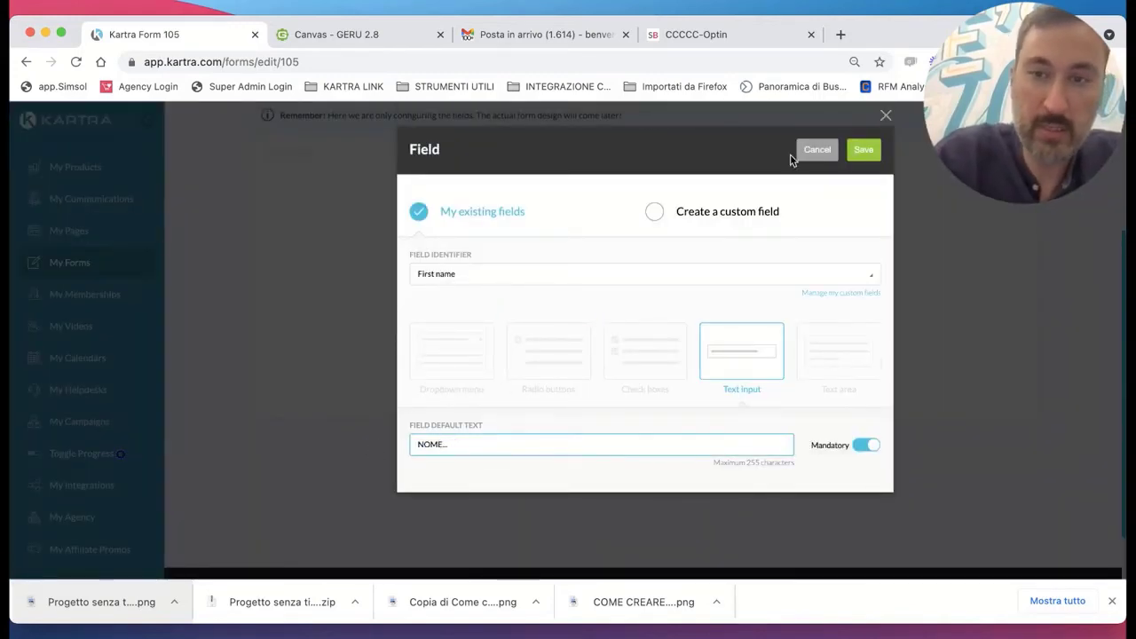
{"action": "left_click", "coordinate": [861, 150]}
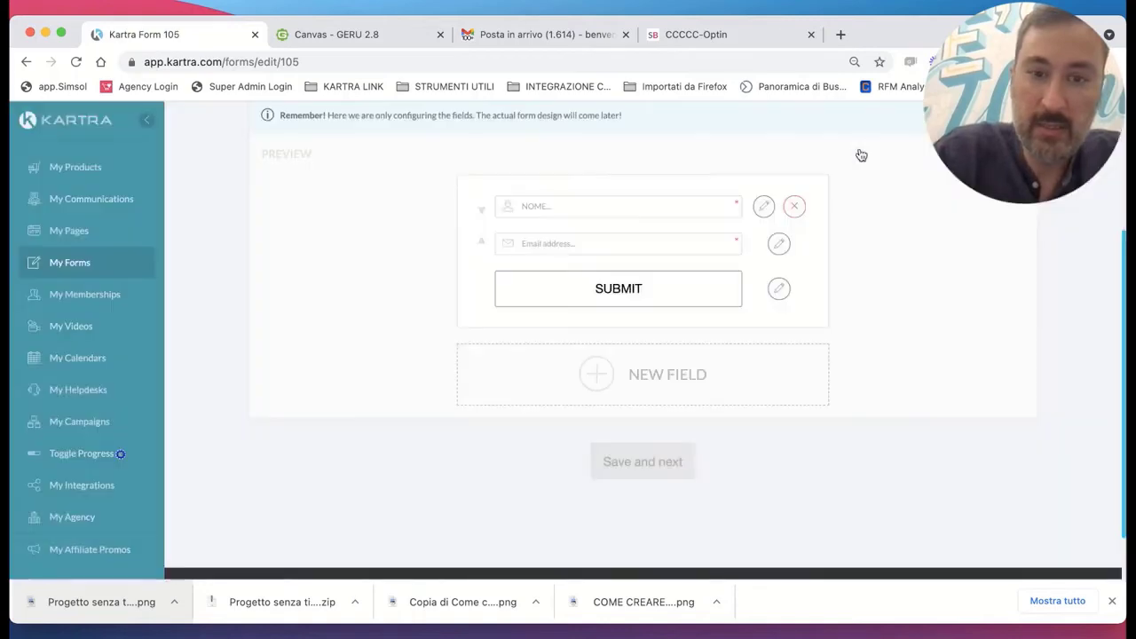
{"action": "left_click", "coordinate": [778, 244]}
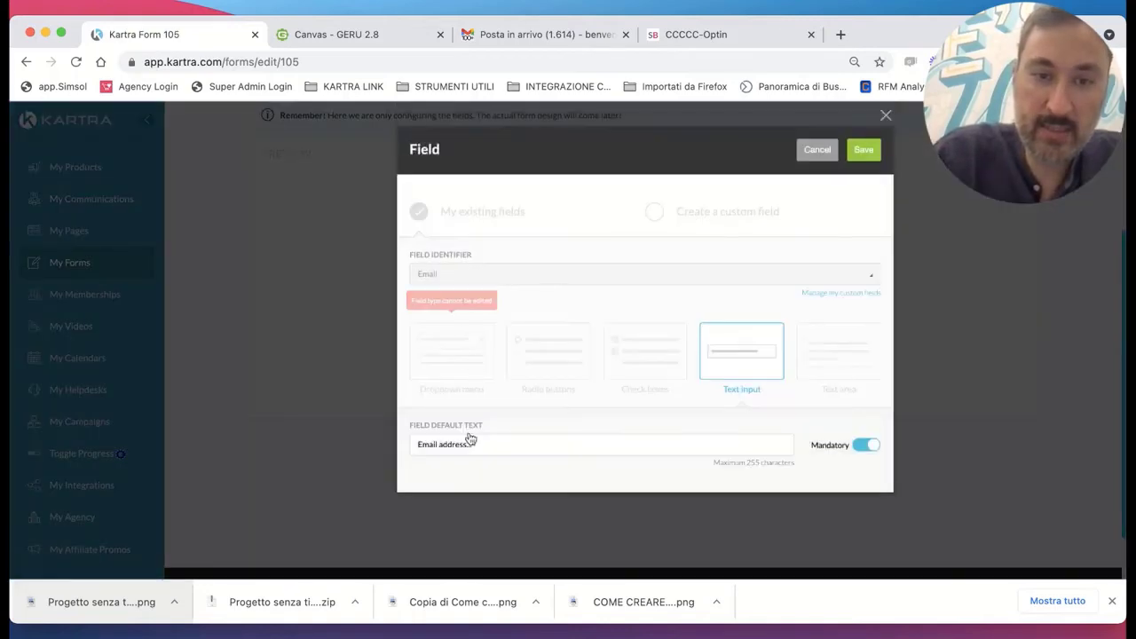
{"action": "left_click_drag", "start_coordinate": [466, 447], "coordinate": [333, 449]}
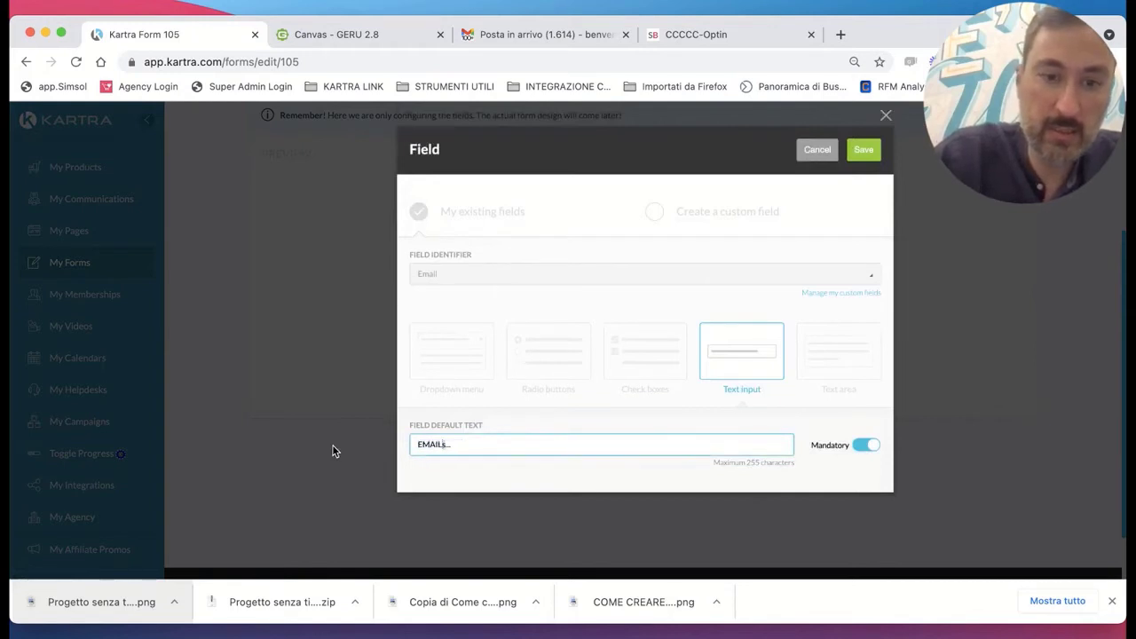
{"action": "left_click", "coordinate": [864, 150]}
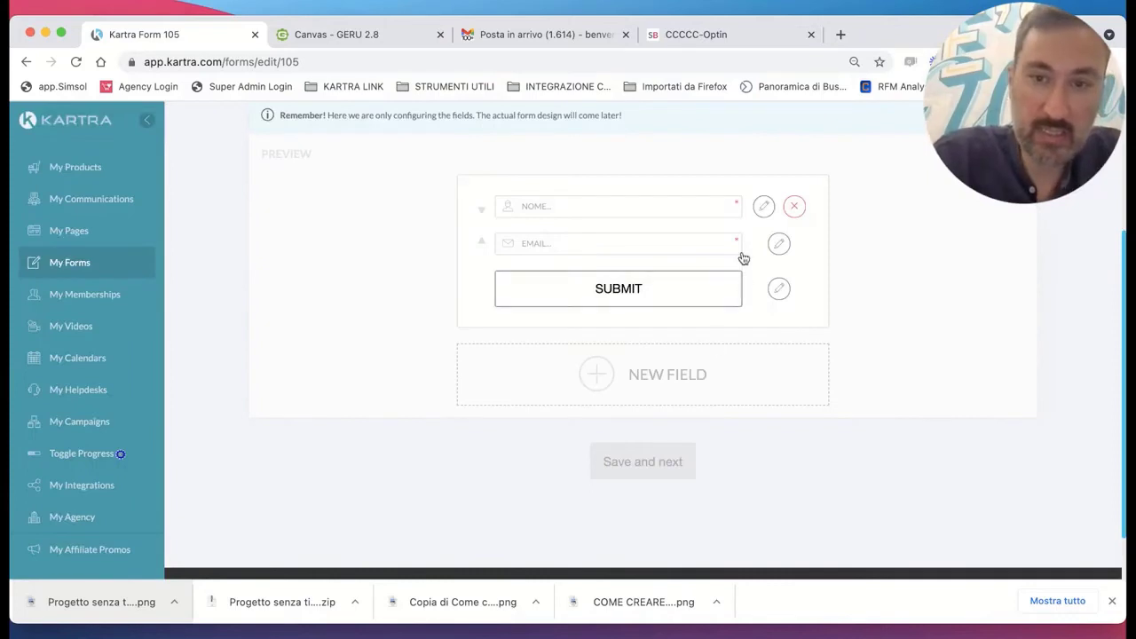
Save the form fields, step to confirmation and back, and reopen the fields.
{"action": "scroll", "coordinate": [695, 498], "scroll_direction": "up", "scroll_amount": 3}
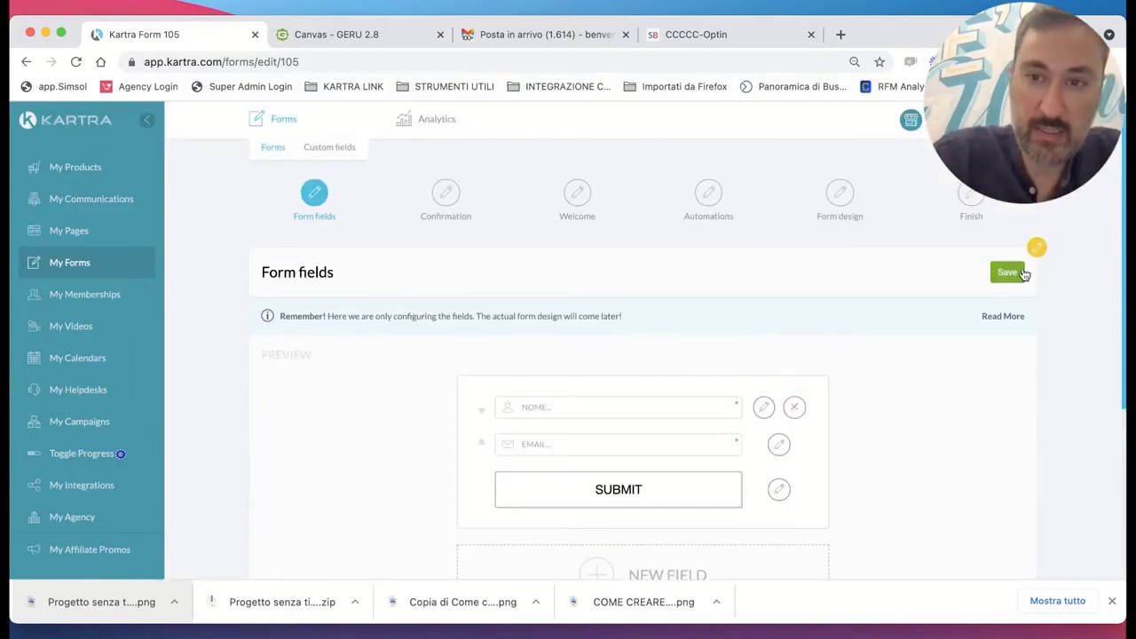
{"action": "left_click", "coordinate": [1020, 271]}
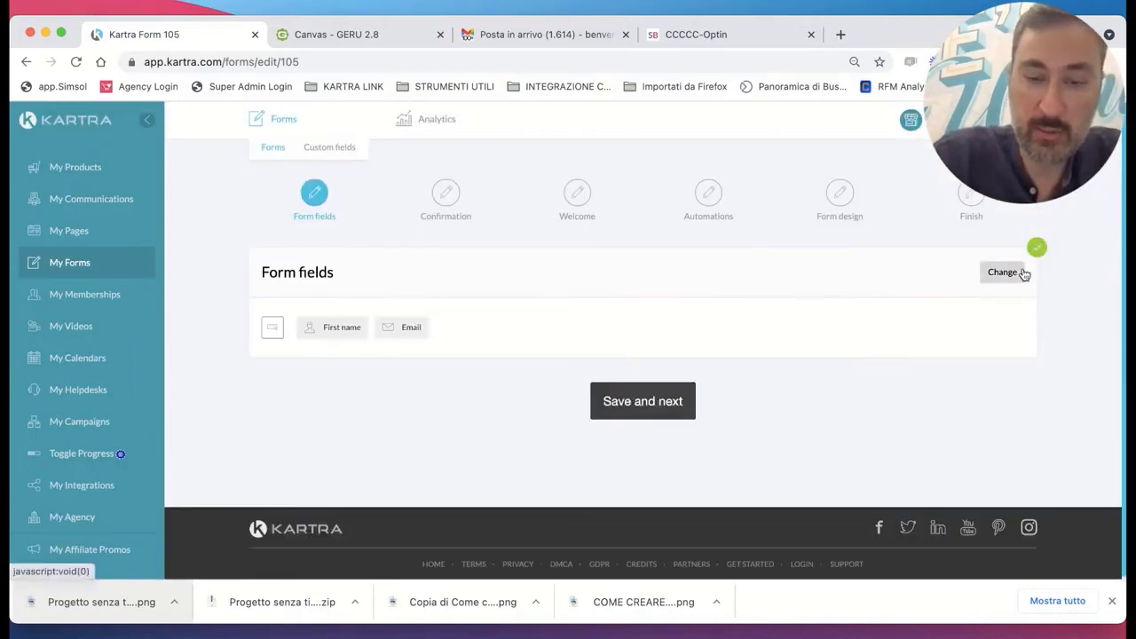
{"action": "left_click", "coordinate": [612, 407]}
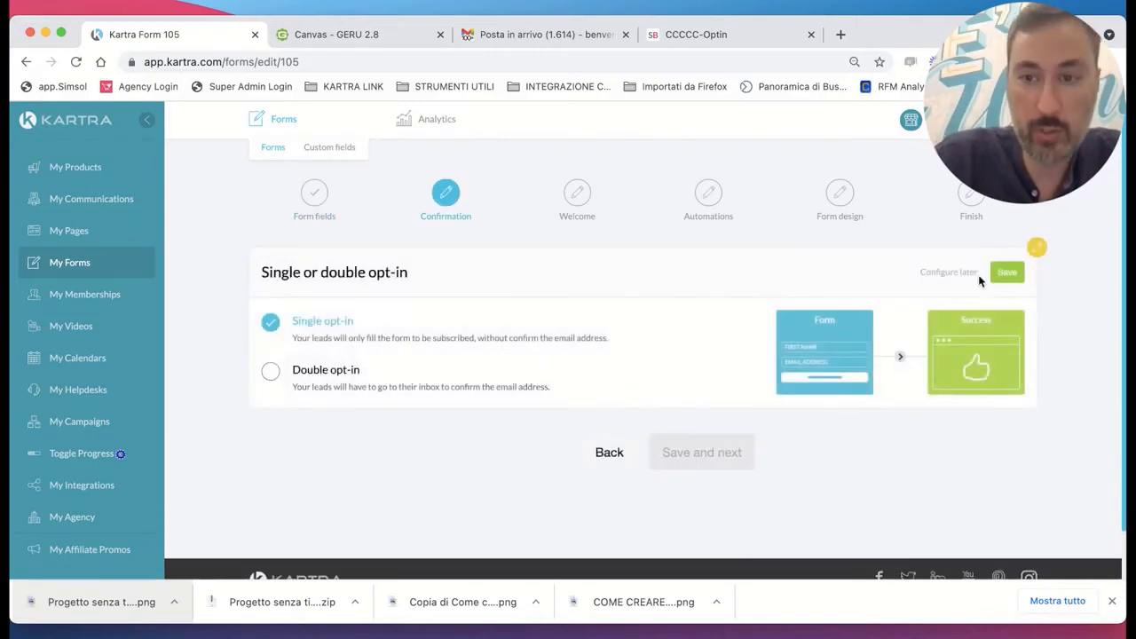
{"action": "left_click", "coordinate": [609, 457]}
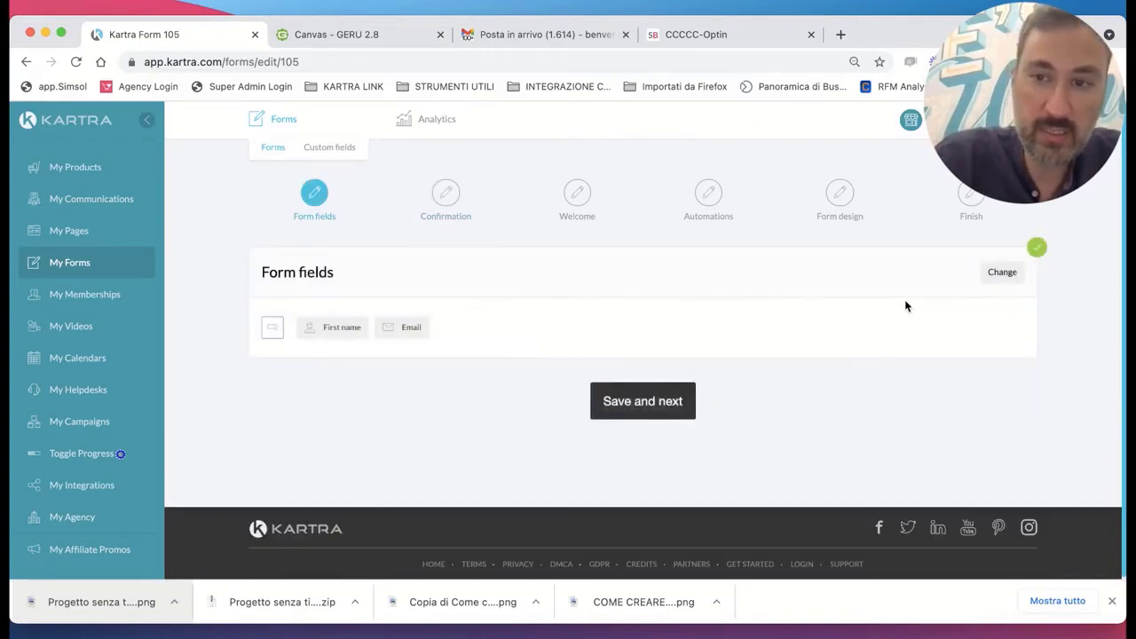
{"action": "left_click", "coordinate": [1003, 273]}
{"action": "scroll", "coordinate": [652, 532], "scroll_direction": "down", "scroll_amount": 1}
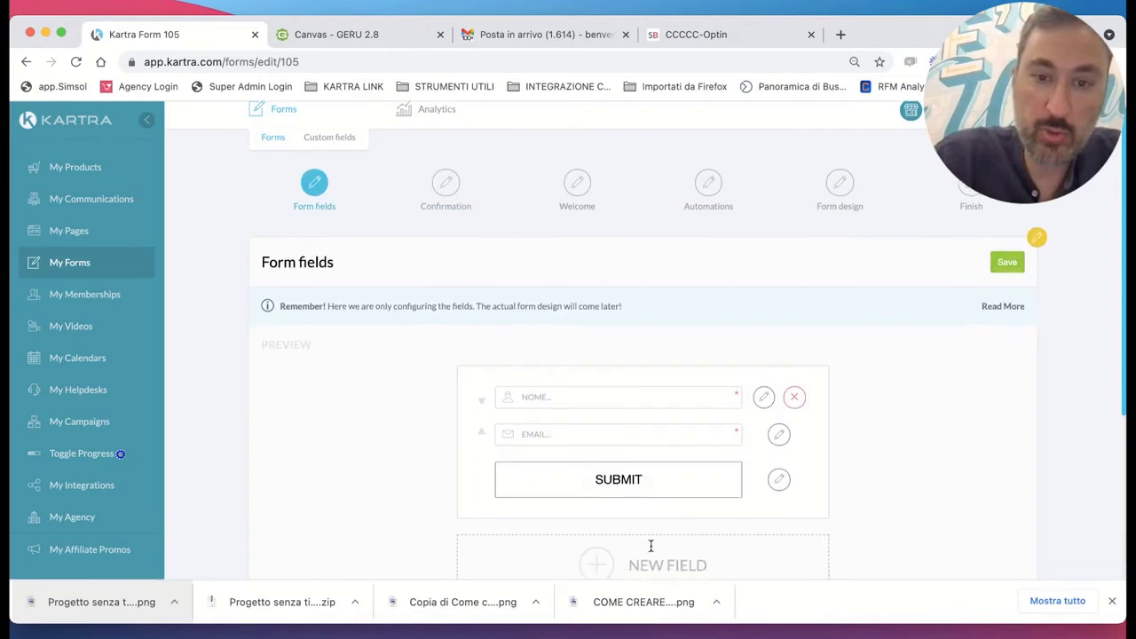
Add a Captcha field prompting 'RISCRIVI IL CODICE CHE LEGGI...' and save the form fields.
{"action": "left_click", "coordinate": [631, 563]}
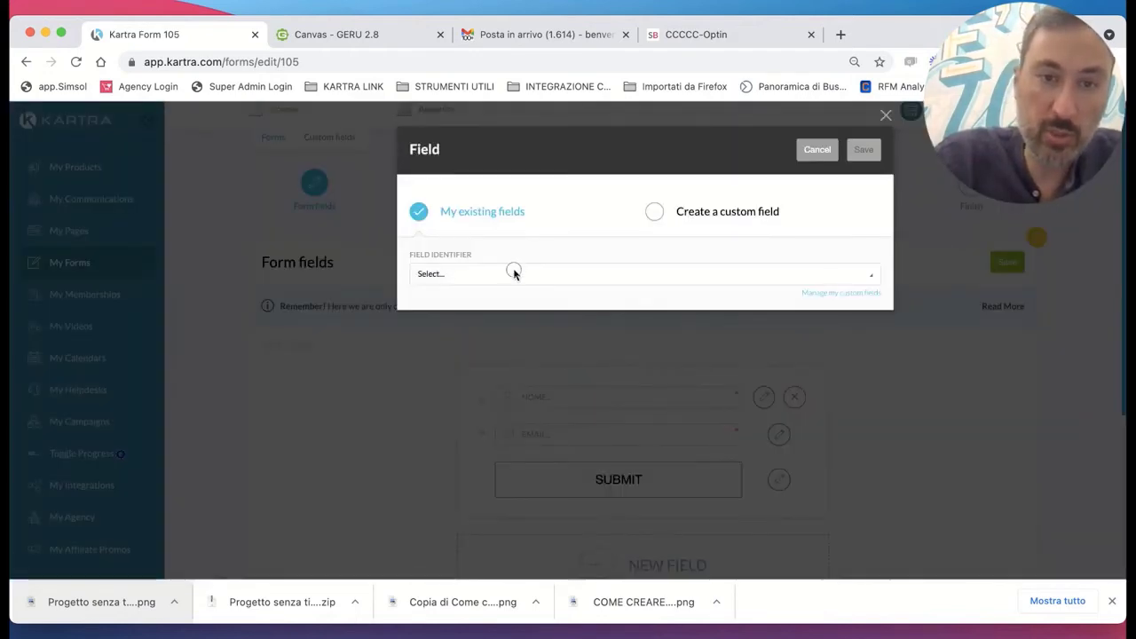
{"action": "left_click", "coordinate": [515, 274]}
{"action": "scroll", "coordinate": [506, 361], "scroll_direction": "down", "scroll_amount": 10}
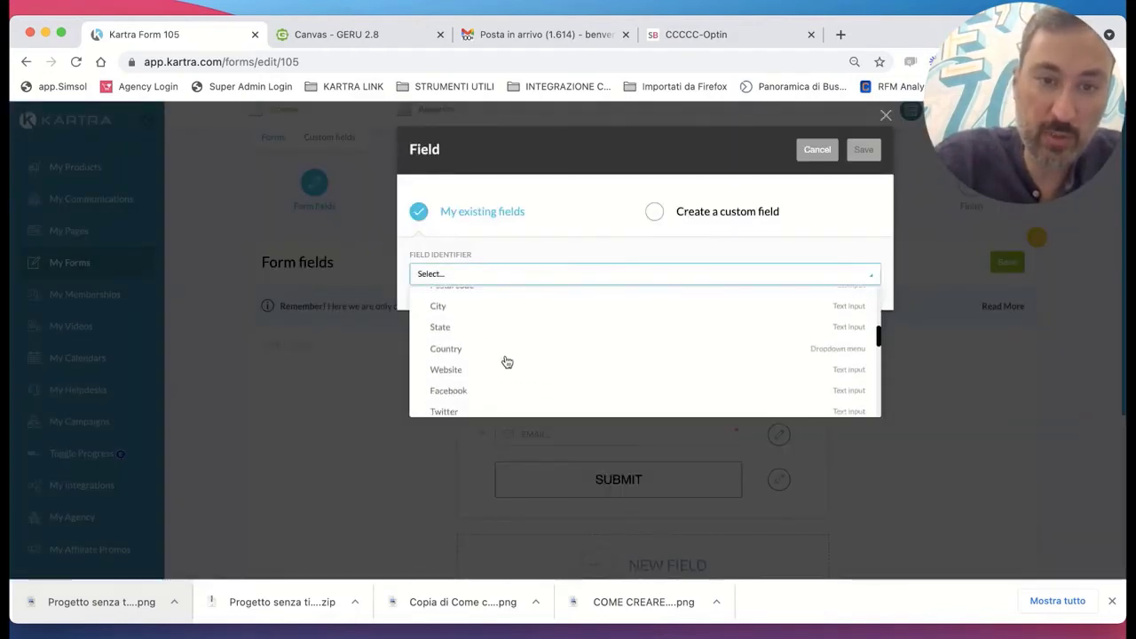
{"action": "scroll", "coordinate": [506, 361], "scroll_direction": "down", "scroll_amount": 3}
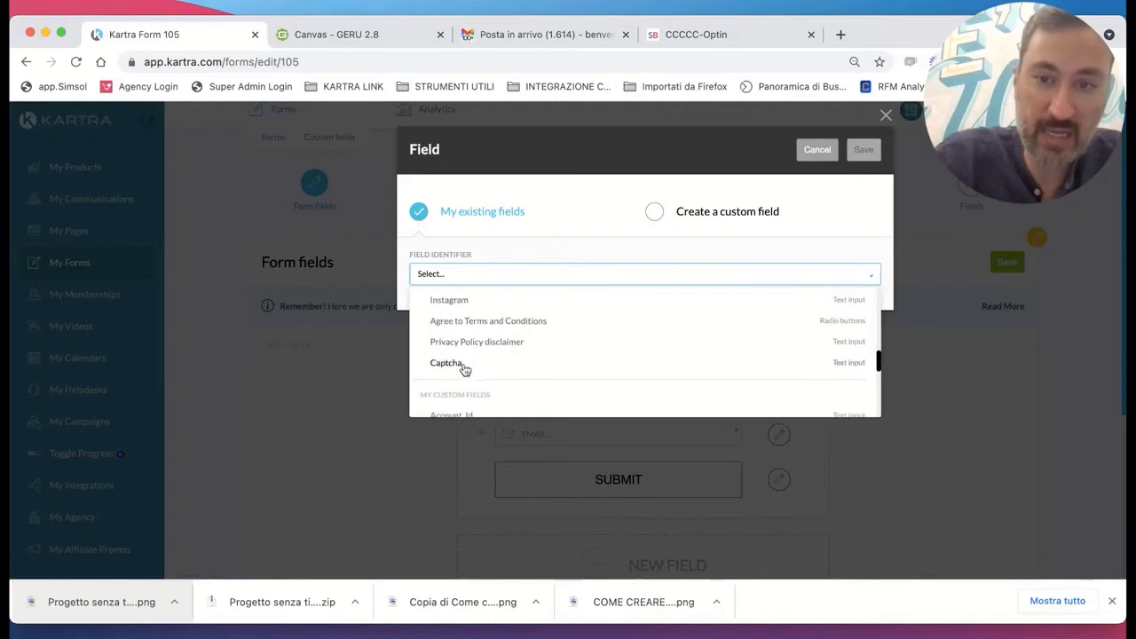
{"action": "left_click", "coordinate": [447, 363]}
{"action": "left_click_drag", "start_coordinate": [477, 444], "coordinate": [385, 441]}
{"action": "type", "text": "R"}
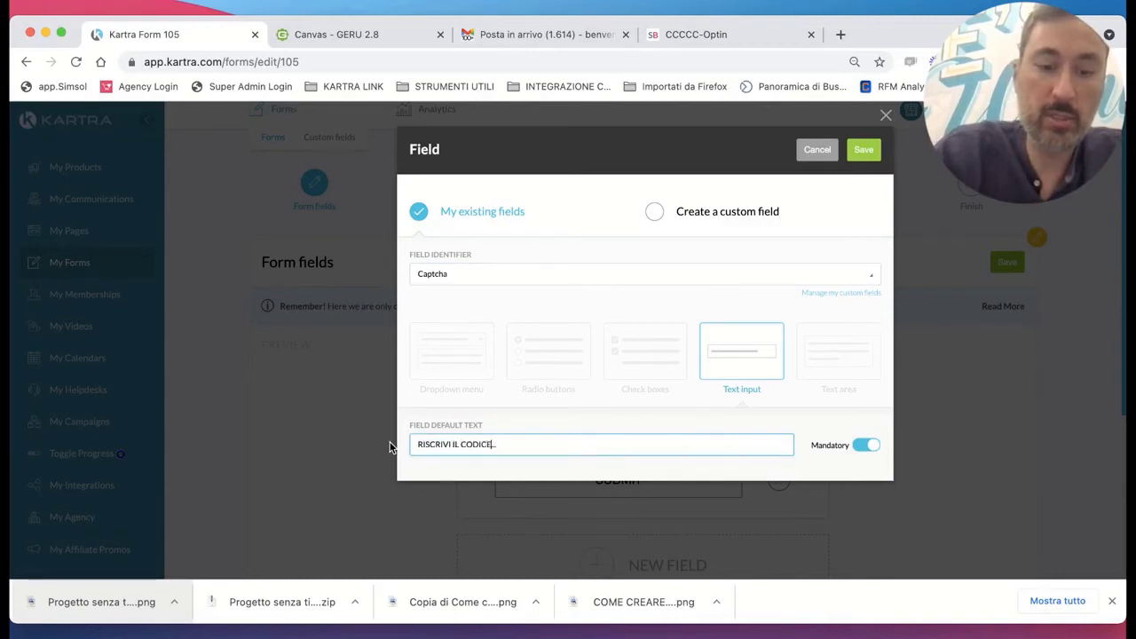
{"action": "type", "text": "ISCRIVI IL CODICE CHE LEGGI..."}
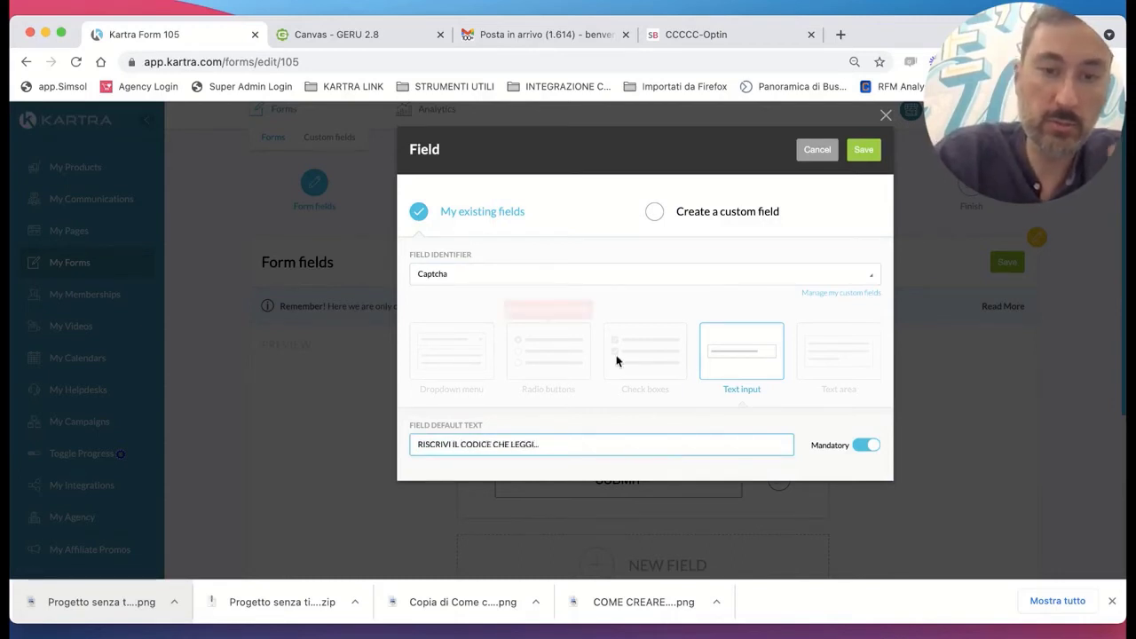
{"action": "left_click", "coordinate": [863, 149]}
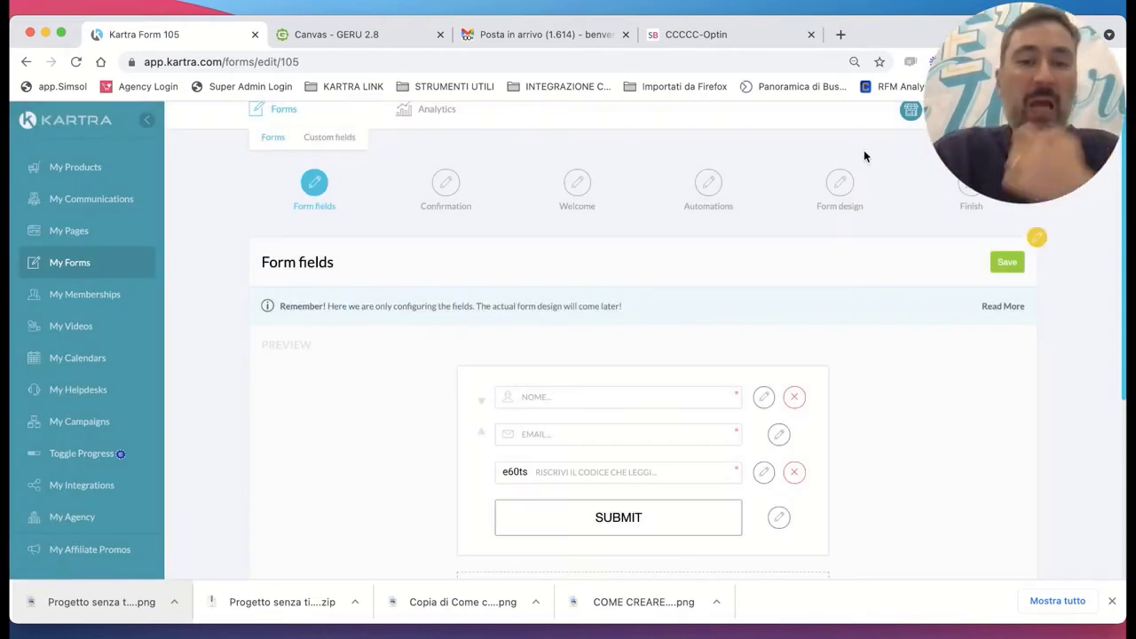
{"action": "left_click", "coordinate": [1009, 262]}
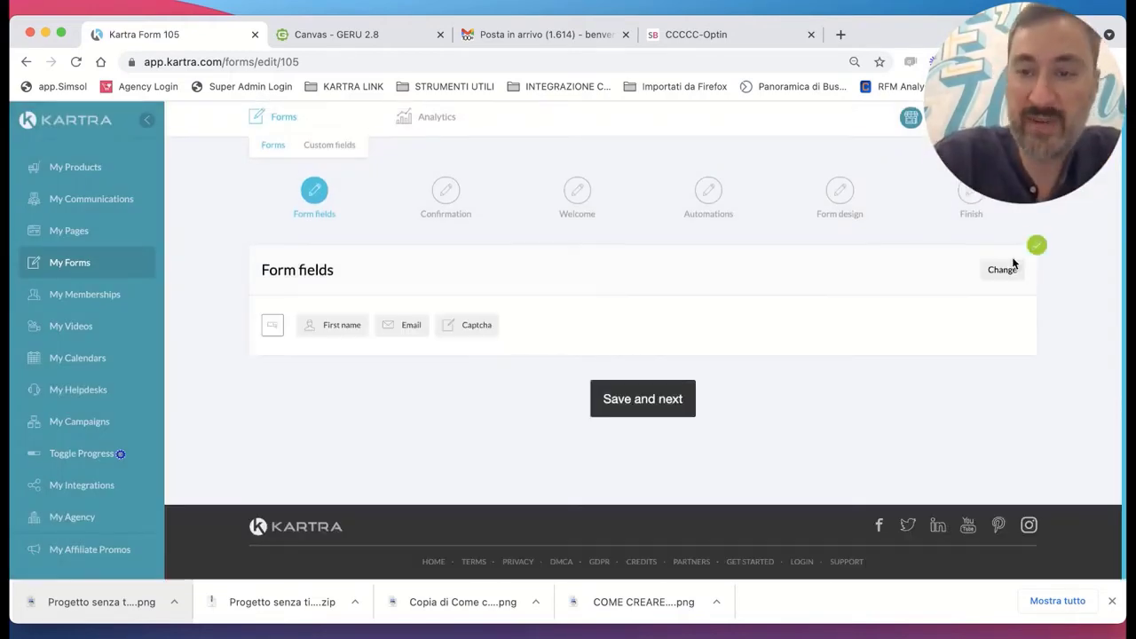
Keep single opt-in and send subscribers to a Kartra page after signup.
{"action": "left_click", "coordinate": [635, 407]}
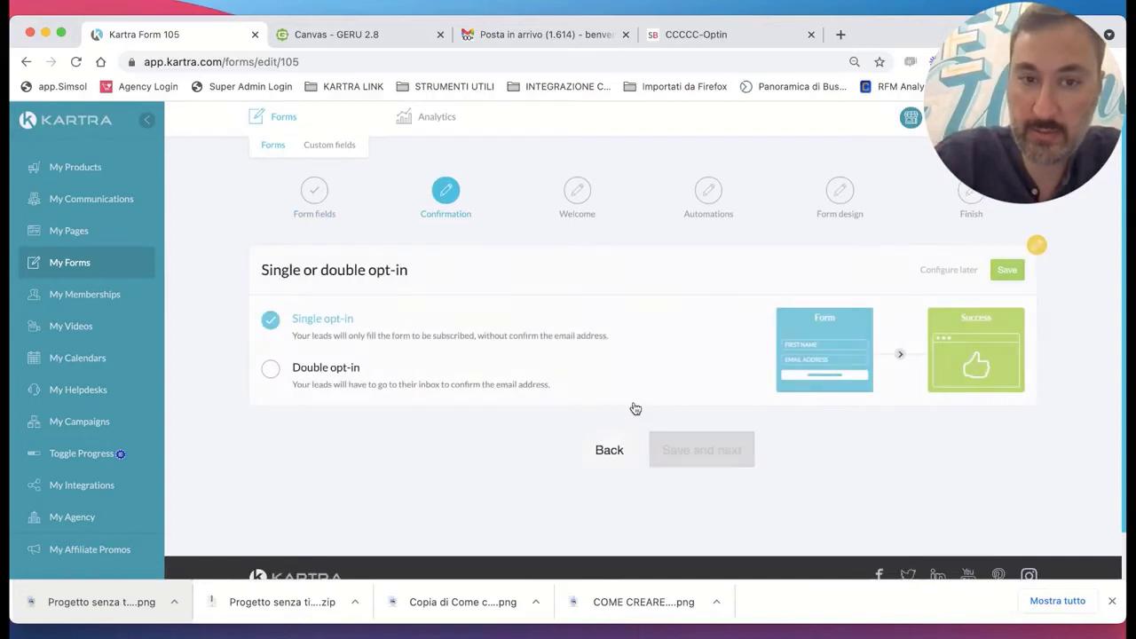
{"action": "left_click", "coordinate": [1010, 271]}
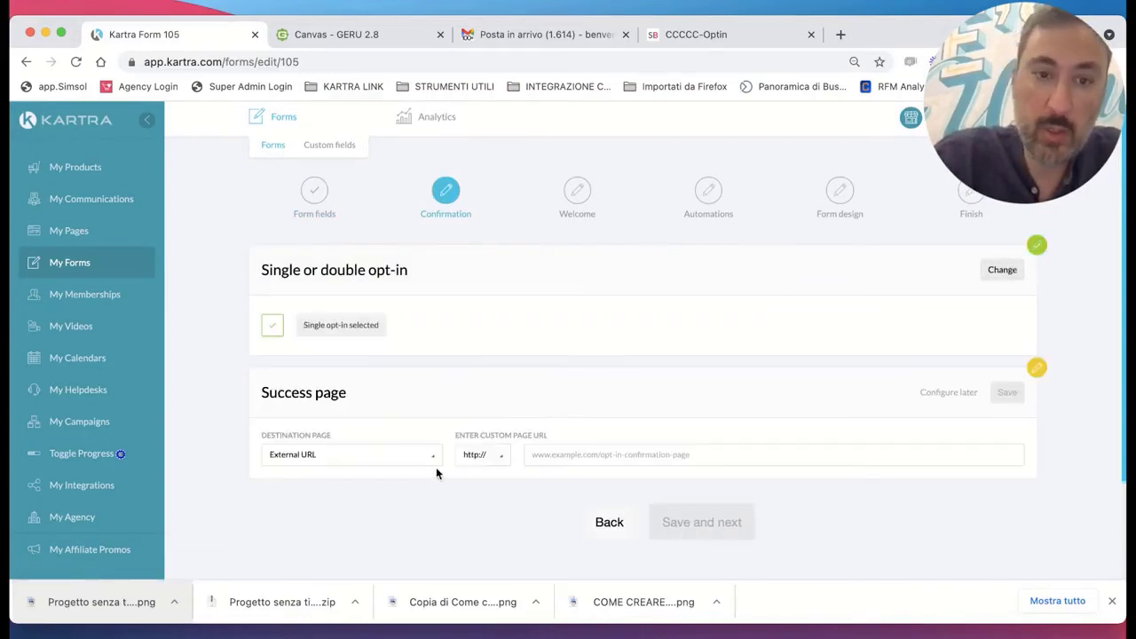
{"action": "left_click", "coordinate": [382, 458]}
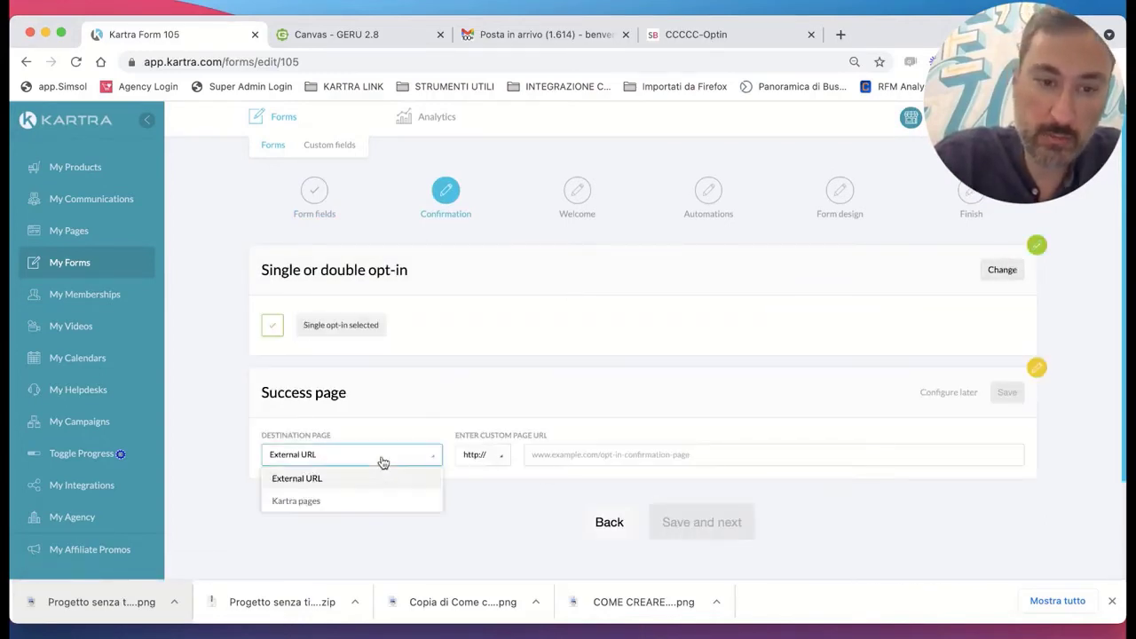
{"action": "left_click", "coordinate": [317, 503]}
Choose the site and SB - GRAZIE OPTIN as the success page, save, and continue.
{"action": "left_click", "coordinate": [507, 455]}
{"action": "scroll", "coordinate": [522, 413], "scroll_direction": "down", "scroll_amount": 5}
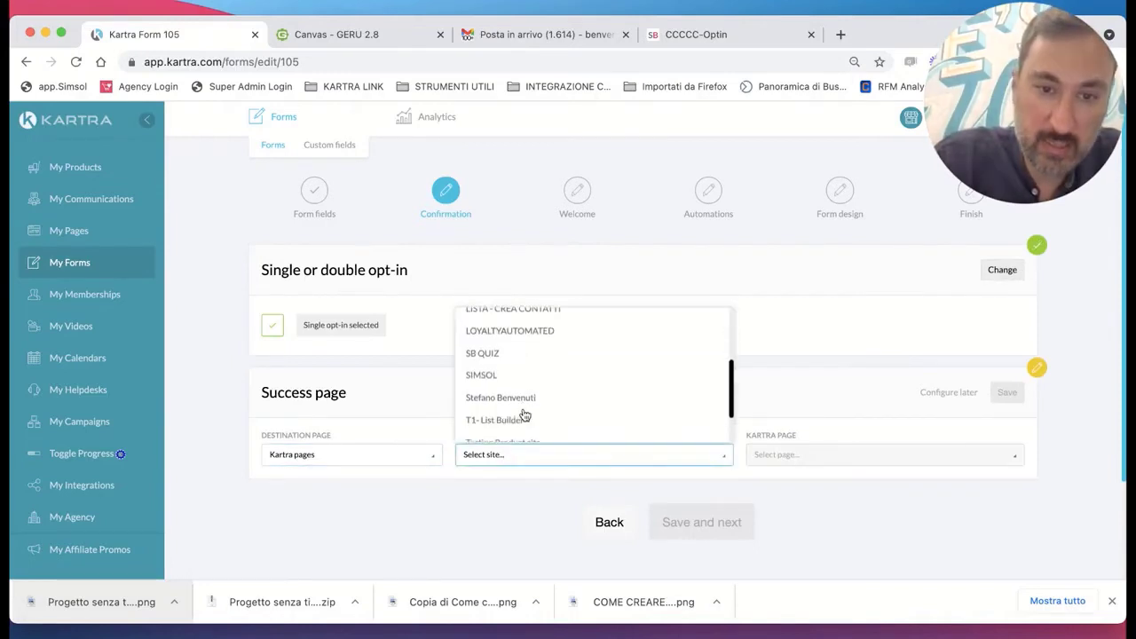
{"action": "left_click", "coordinate": [512, 359]}
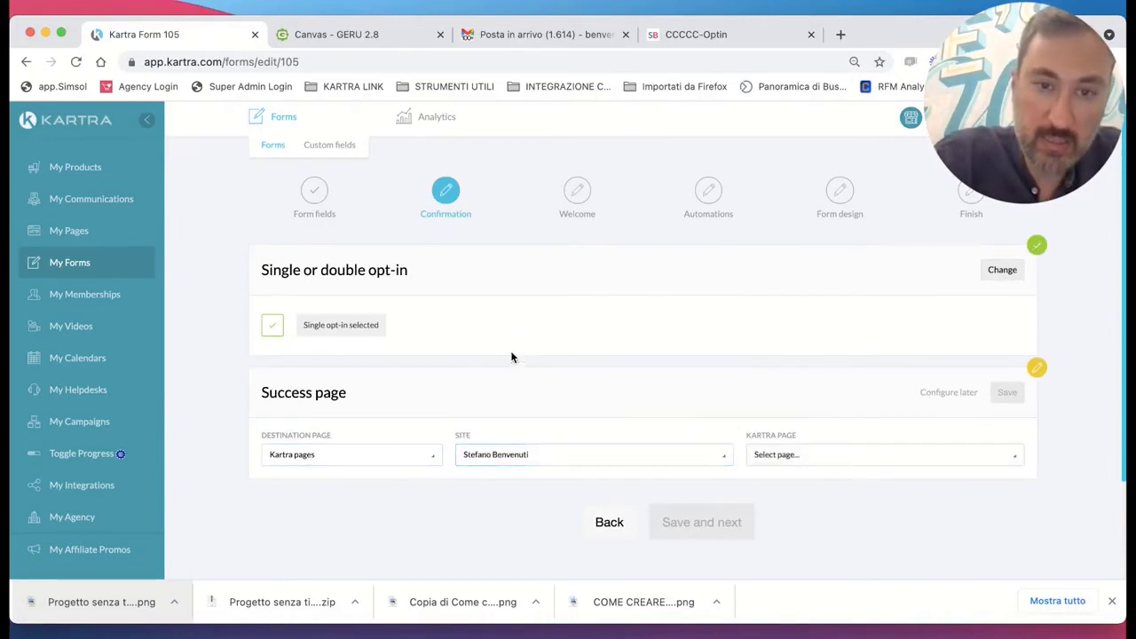
{"action": "left_click", "coordinate": [811, 462]}
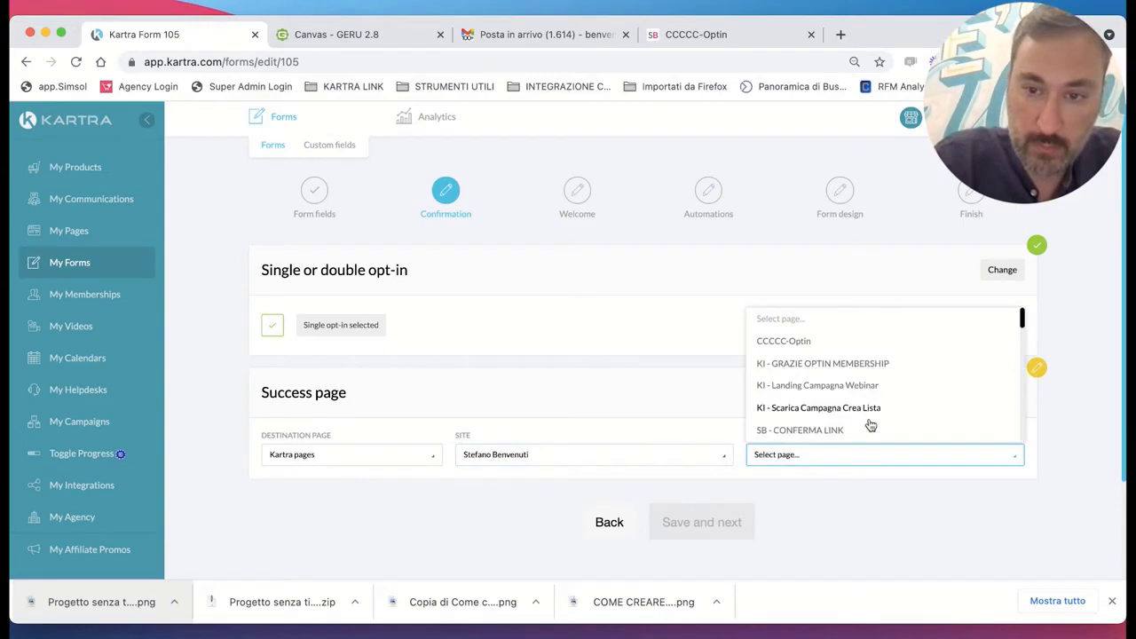
{"action": "scroll", "coordinate": [937, 420], "scroll_direction": "down", "scroll_amount": 5}
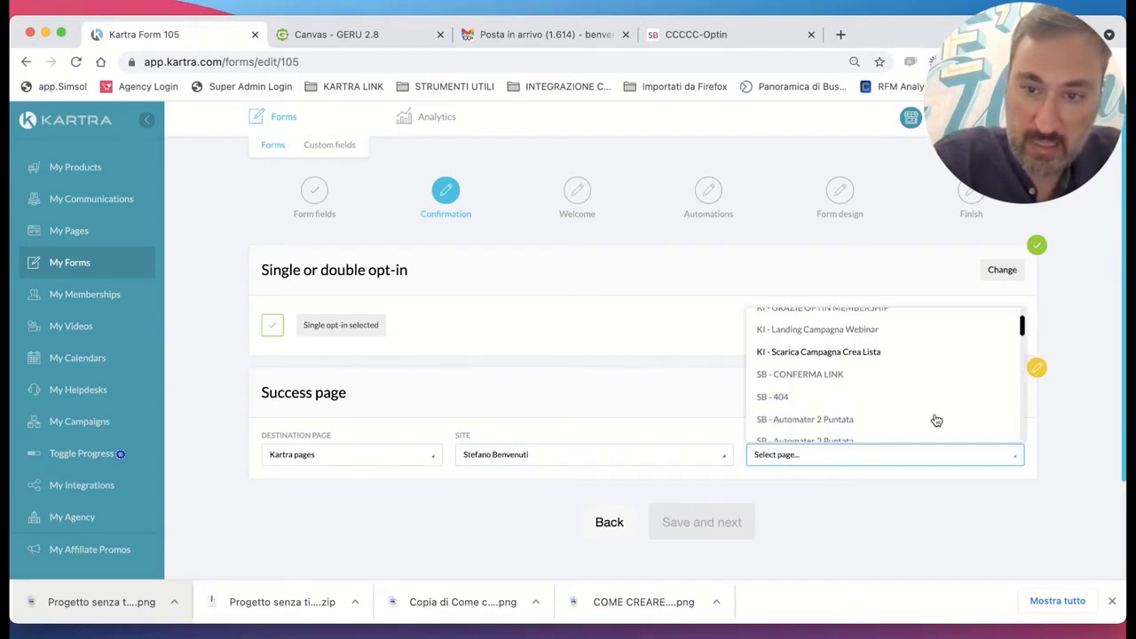
{"action": "scroll", "coordinate": [937, 420], "scroll_direction": "down", "scroll_amount": 3}
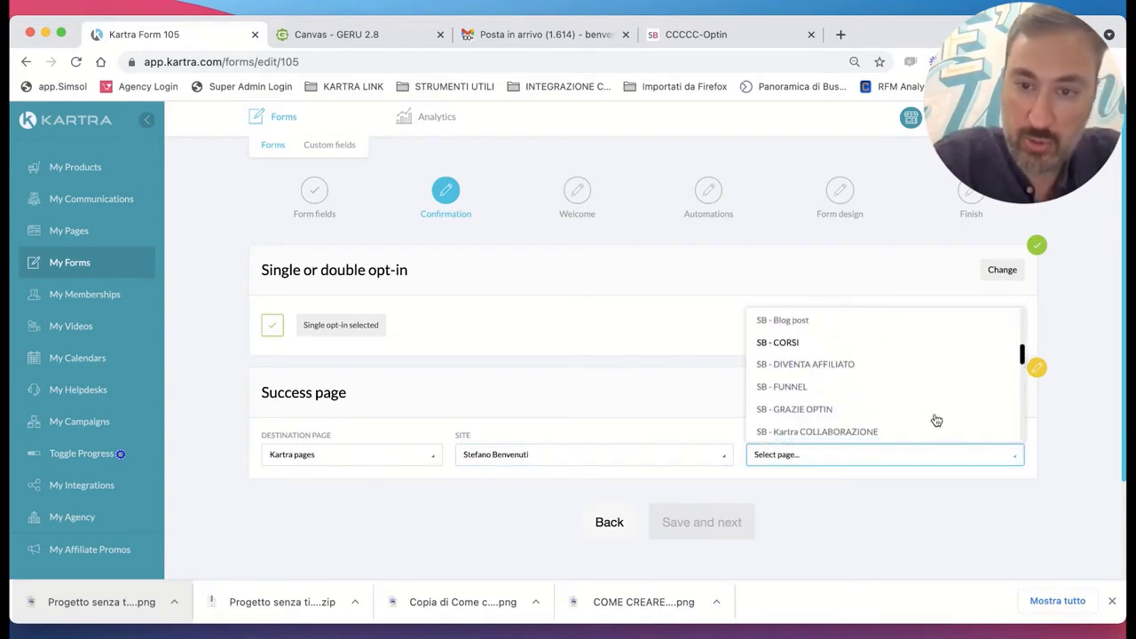
{"action": "left_click", "coordinate": [806, 397]}
{"action": "left_click", "coordinate": [1017, 394]}
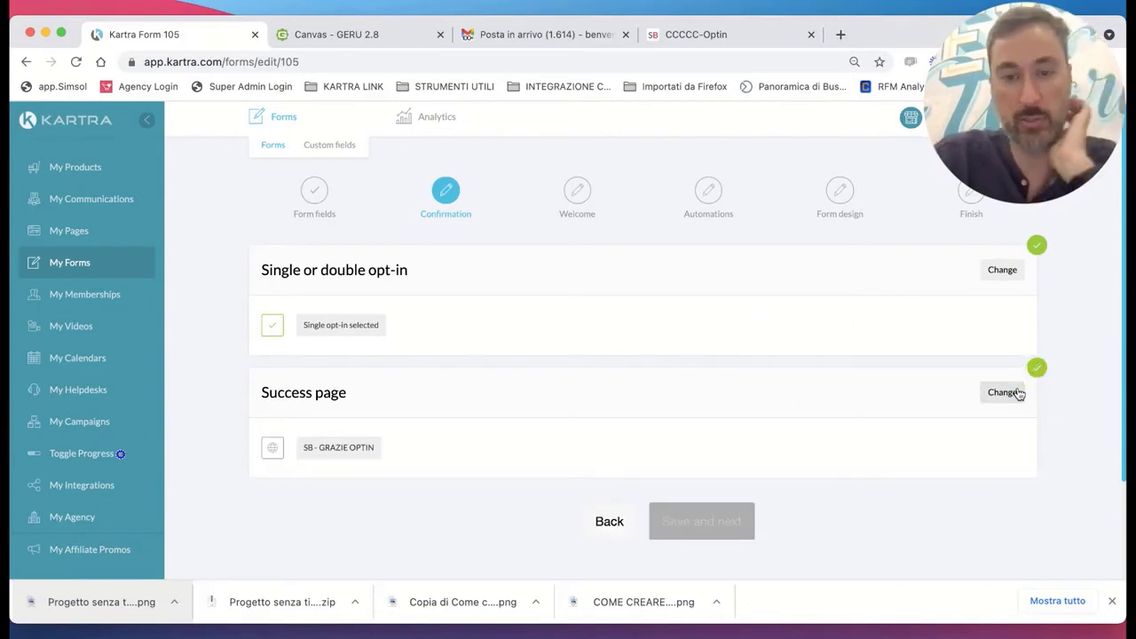
{"action": "left_click", "coordinate": [675, 523]}
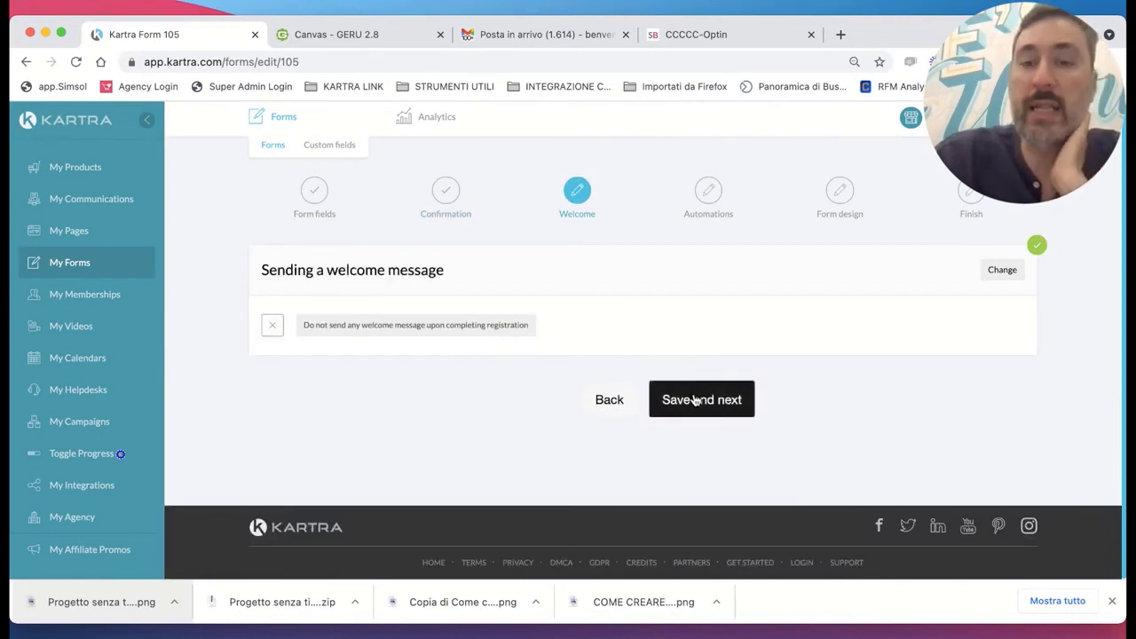
Reach the Automations step and turn on assigning tags to form submitters.
{"action": "left_click", "coordinate": [695, 396]}
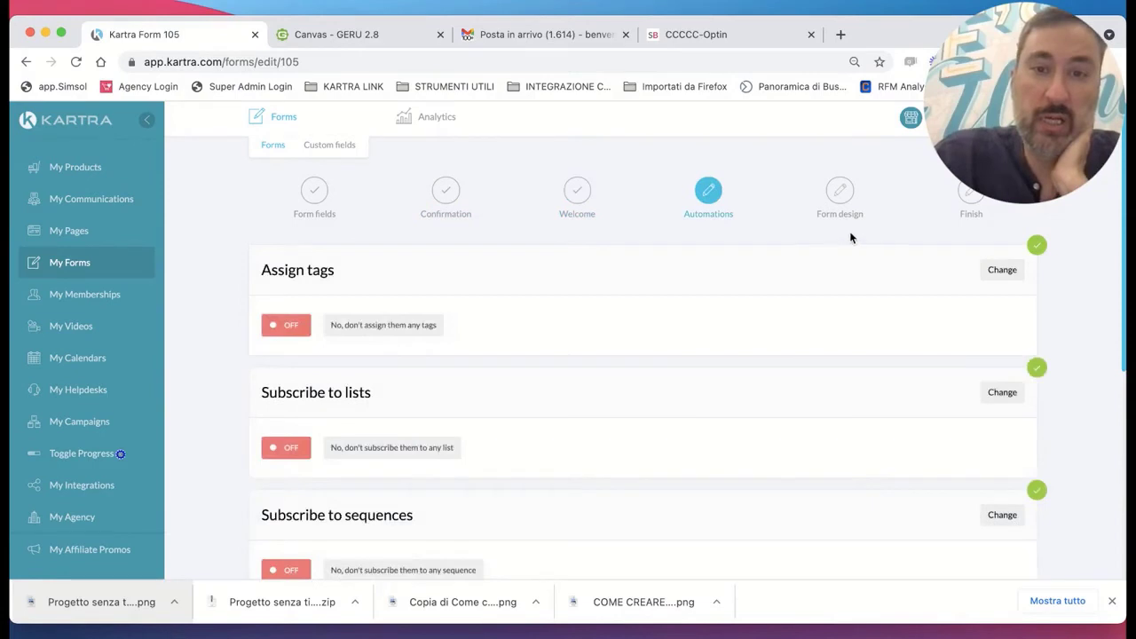
{"action": "scroll", "coordinate": [523, 459], "scroll_direction": "down", "scroll_amount": 4}
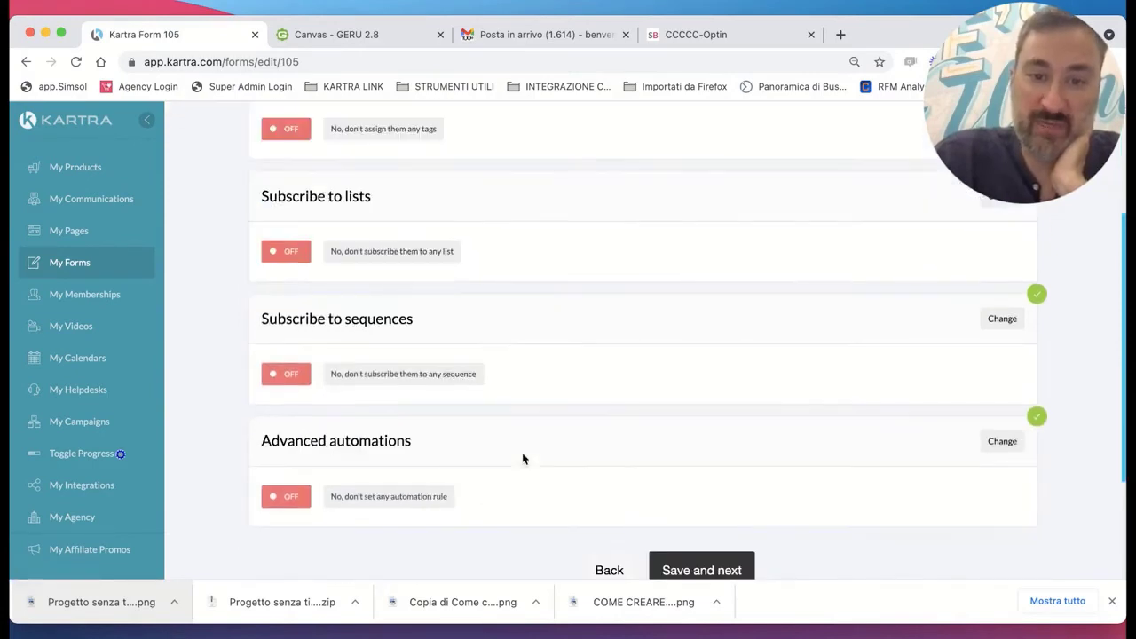
{"action": "left_click", "coordinate": [611, 566]}
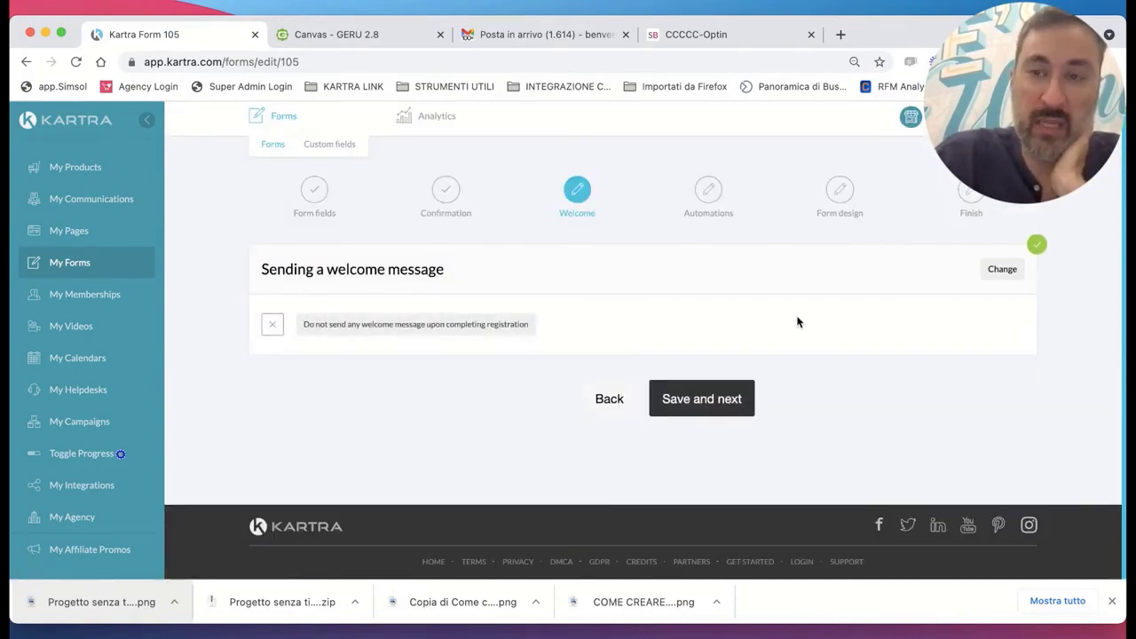
{"action": "left_click", "coordinate": [706, 398]}
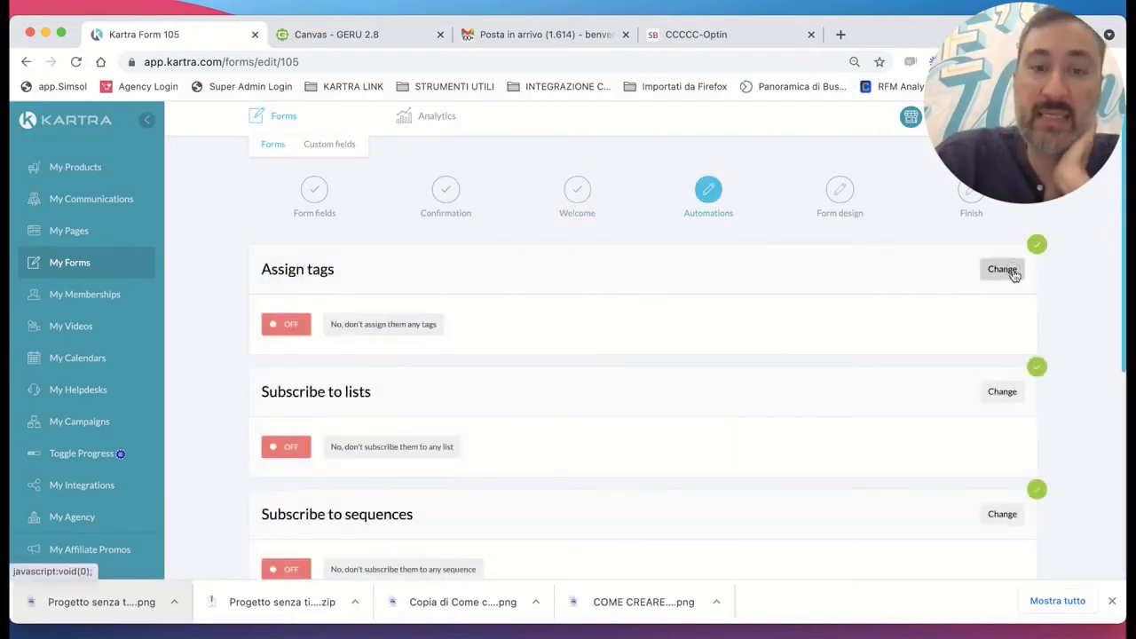
{"action": "left_click", "coordinate": [1006, 270]}
{"action": "left_click", "coordinate": [653, 320]}
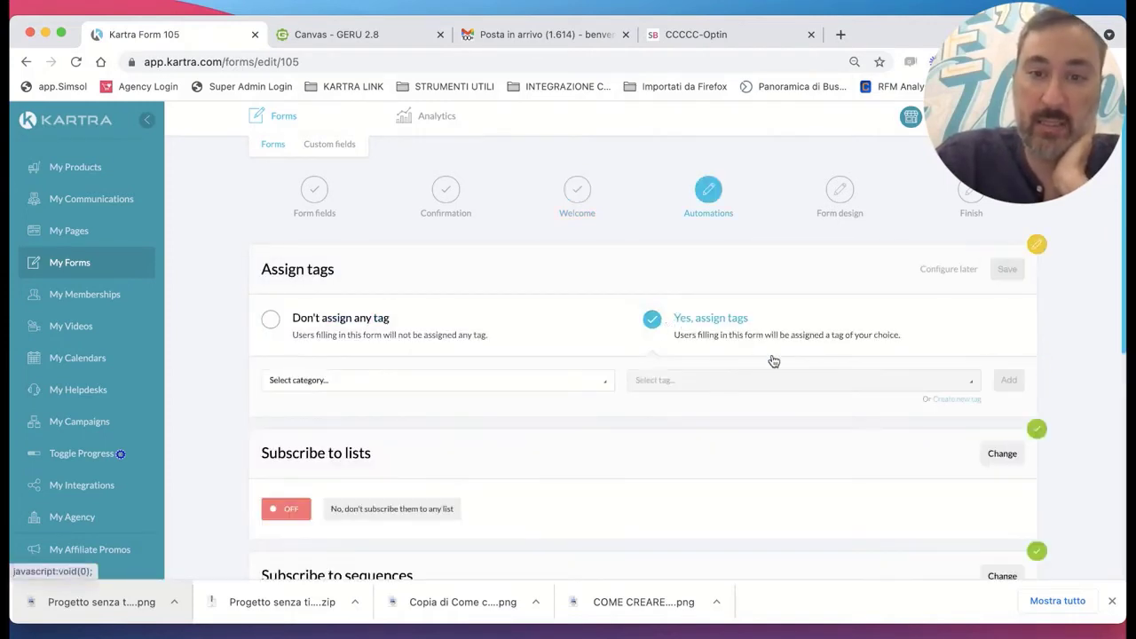
Start a new tag and give it a new category named CCCCC -.
{"action": "left_click", "coordinate": [958, 400]}
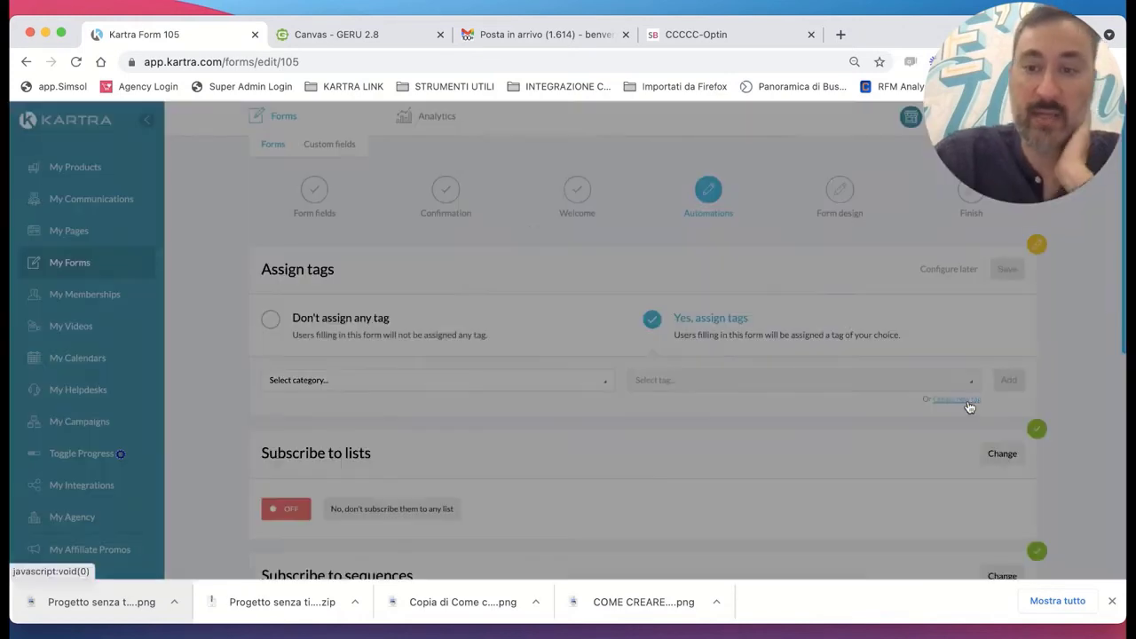
{"action": "left_click", "coordinate": [507, 223]}
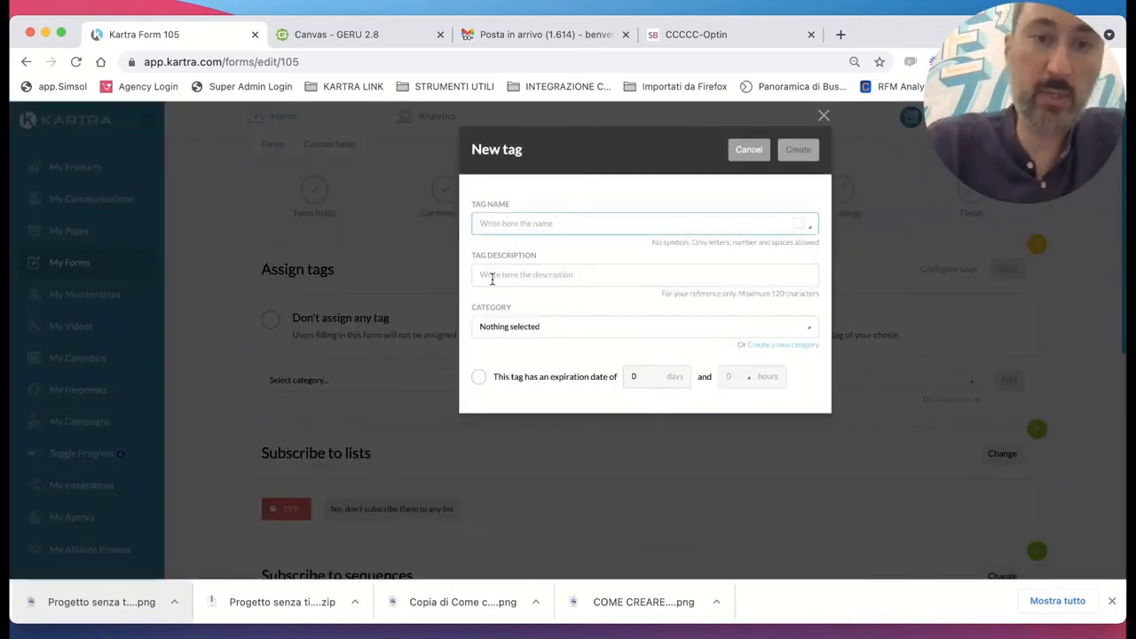
{"action": "left_click", "coordinate": [799, 330]}
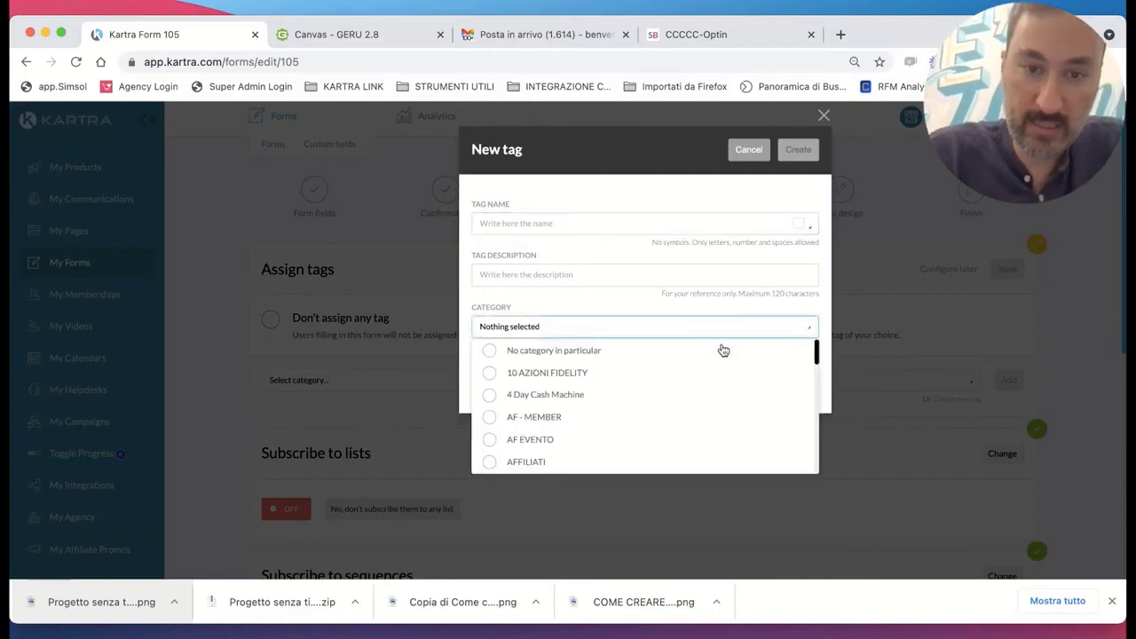
{"action": "scroll", "coordinate": [656, 373], "scroll_direction": "down", "scroll_amount": 5}
{"action": "scroll", "coordinate": [656, 374], "scroll_direction": "up", "scroll_amount": 5}
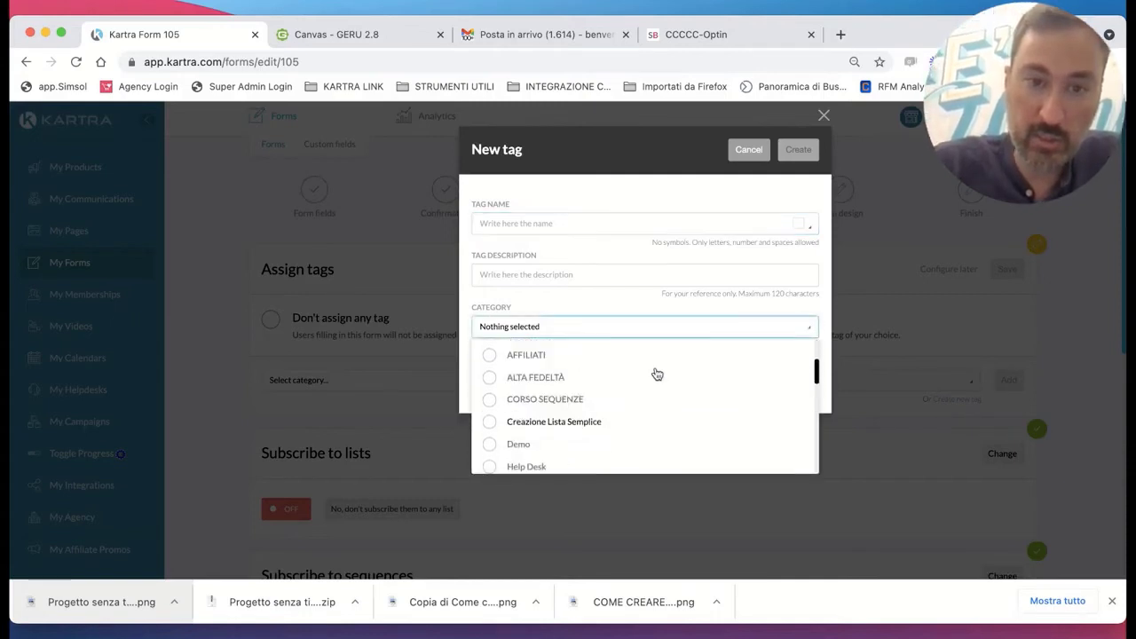
{"action": "left_click", "coordinate": [761, 304]}
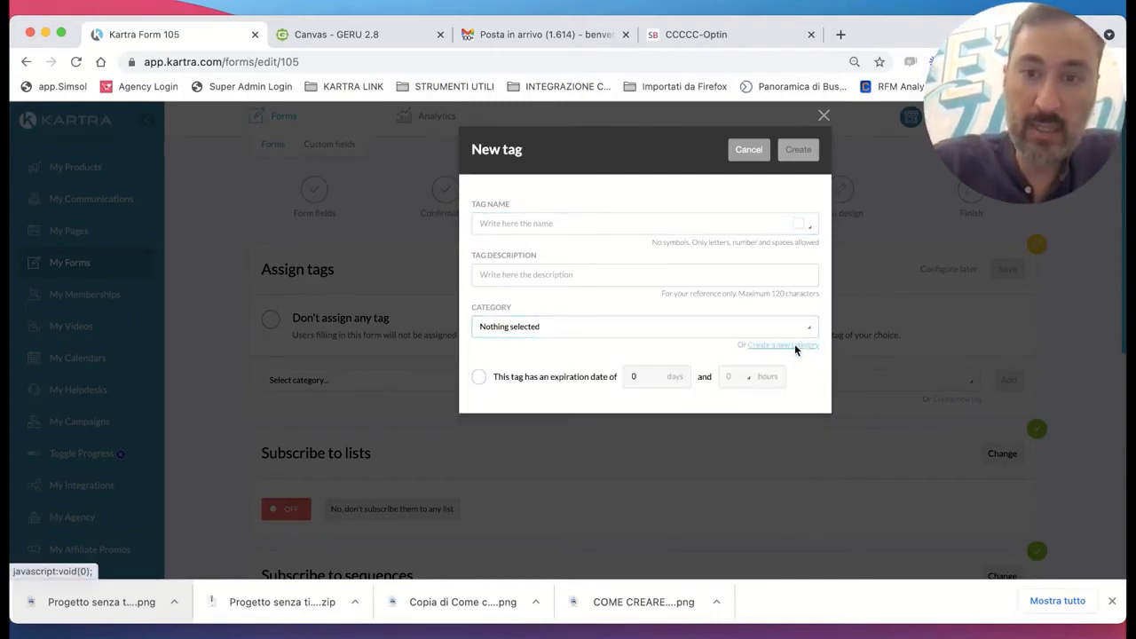
{"action": "left_click", "coordinate": [794, 343]}
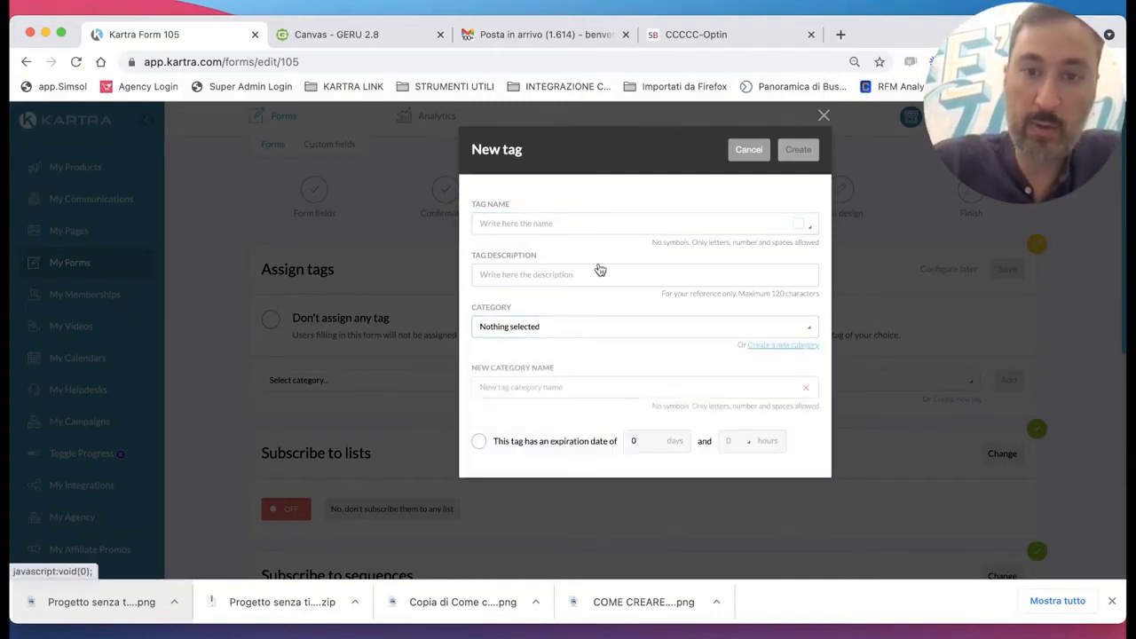
{"action": "left_click", "coordinate": [515, 390]}
{"action": "type", "text": "CCCCC -"}
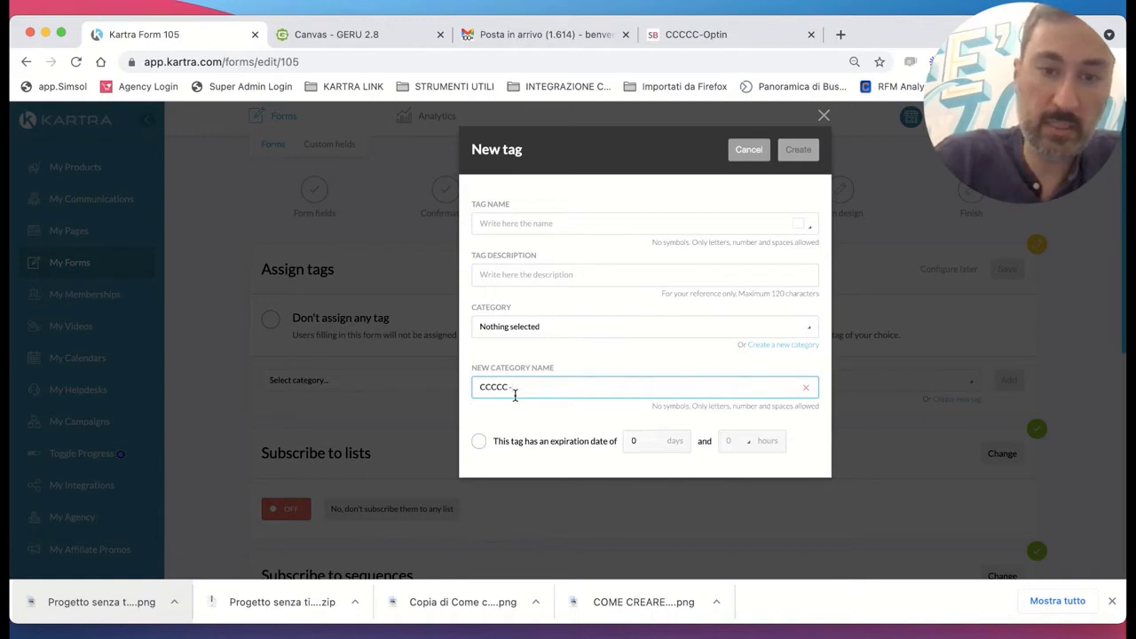
Name the tag 'CCCCC - OK OPTIN' with the description 'Lead ha fatto optin'.
{"action": "left_click", "coordinate": [549, 216]}
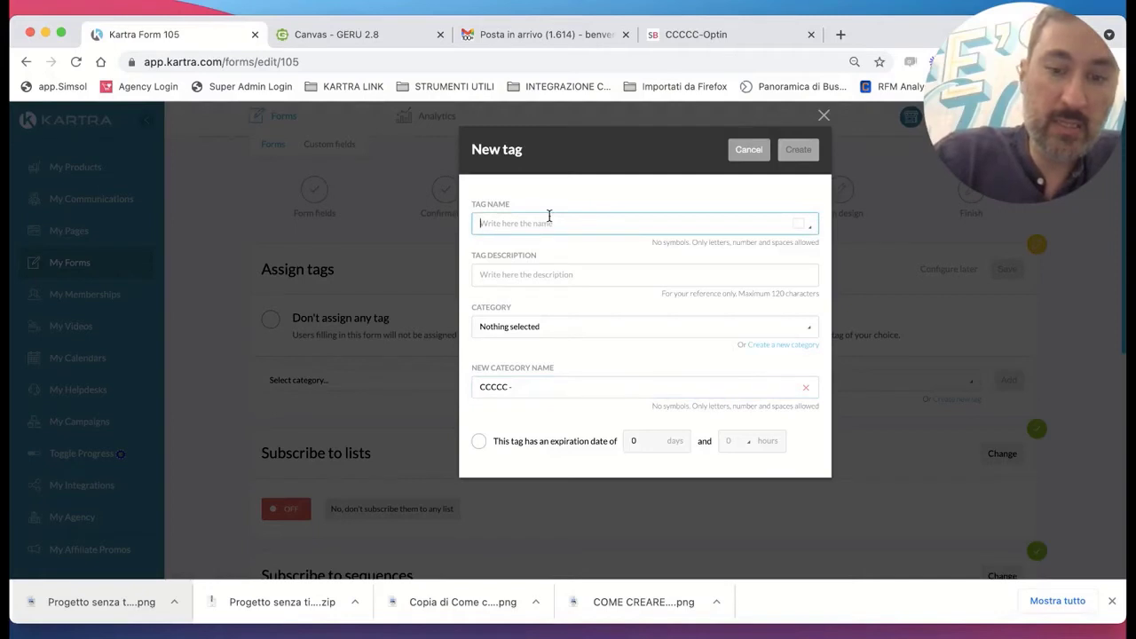
{"action": "type", "text": "OK"}
{"action": "key", "text": "BackSpace"}
{"action": "key", "text": "BackSpace"}
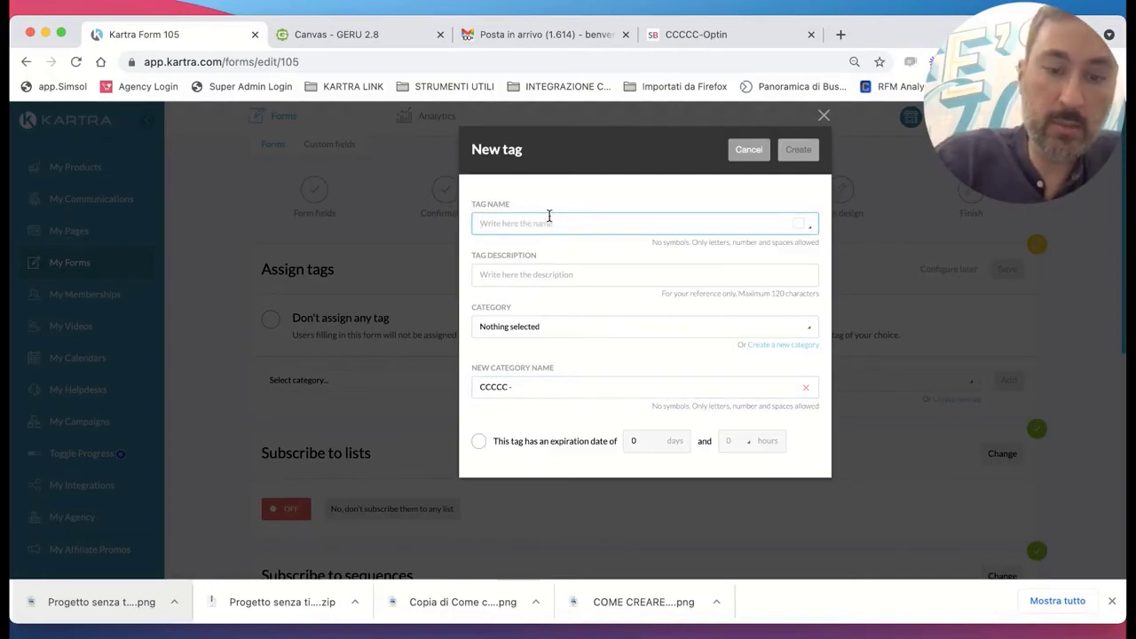
{"action": "type", "text": "CC"}
{"action": "key", "text": "BackSpace"}
{"action": "key", "text": "BackSpace"}
{"action": "type", "text": "C"}
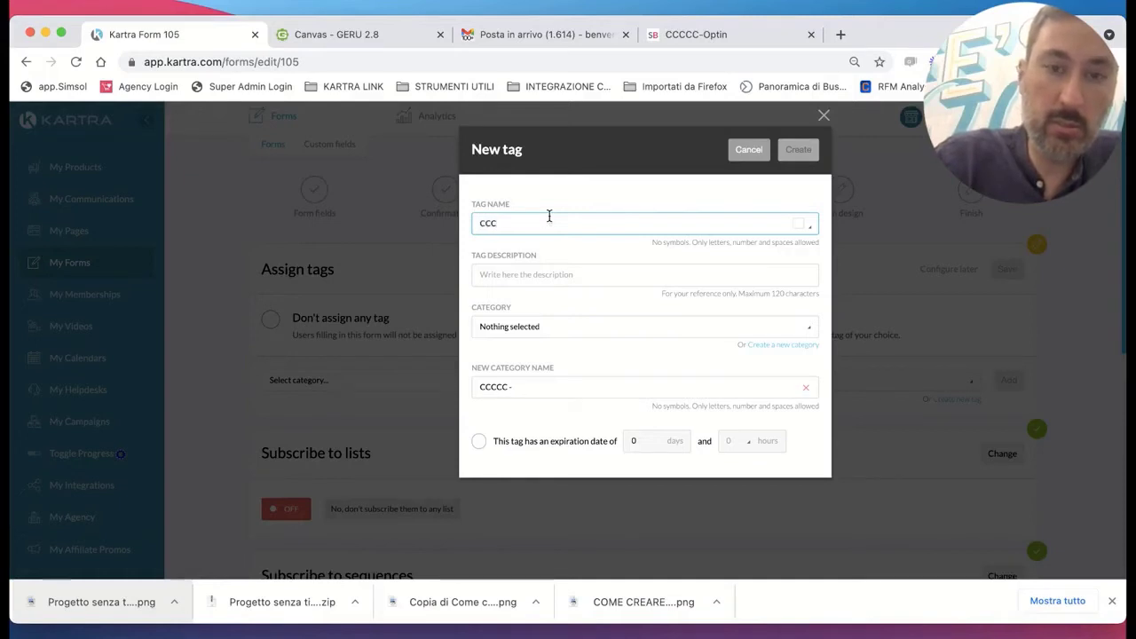
{"action": "type", "text": "CCCC - OK"}
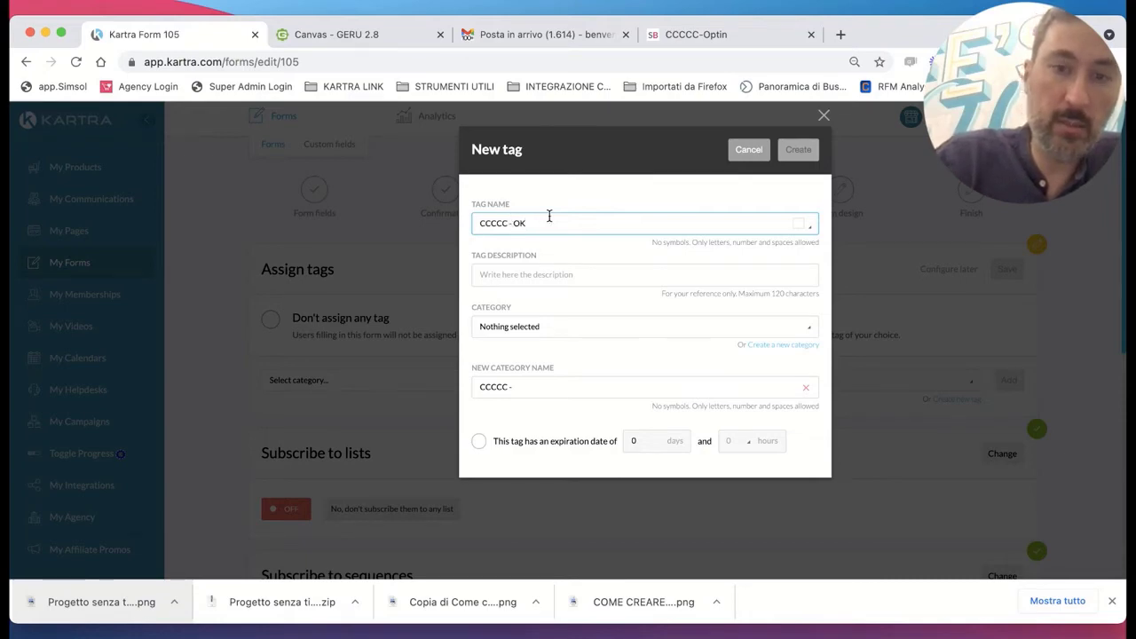
{"action": "type", "text": " OPTIN"}
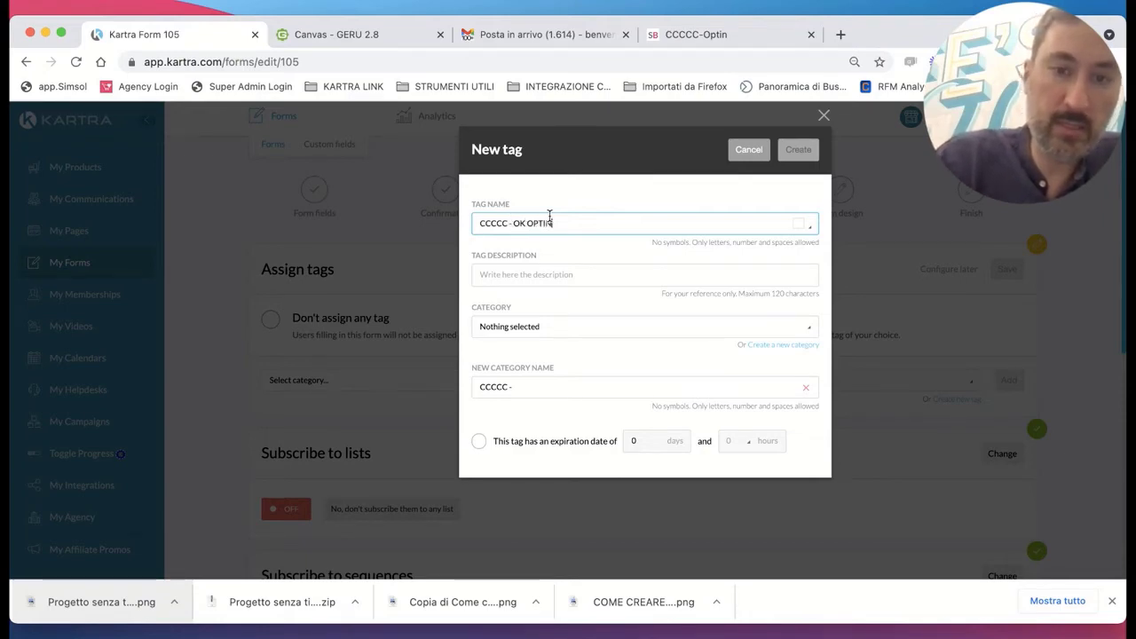
{"action": "left_click", "coordinate": [554, 275]}
{"action": "type", "text": "Lead ha"}
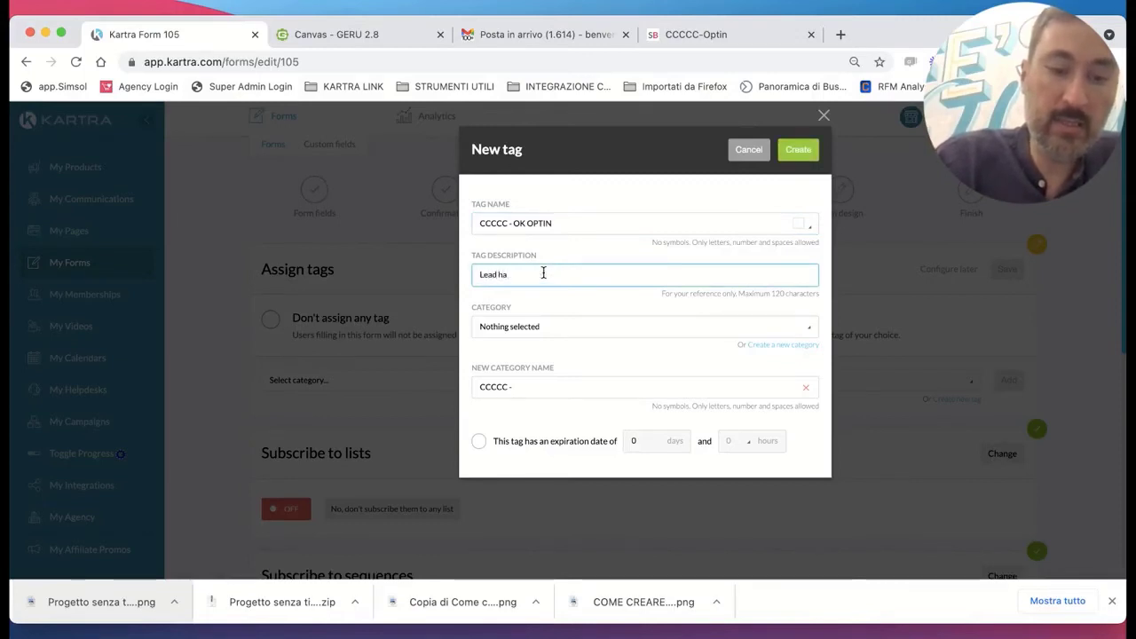
{"action": "type", "text": " fatto optin a"}
{"action": "key", "text": "BackSpace"}
{"action": "key", "text": "BackSpace"}
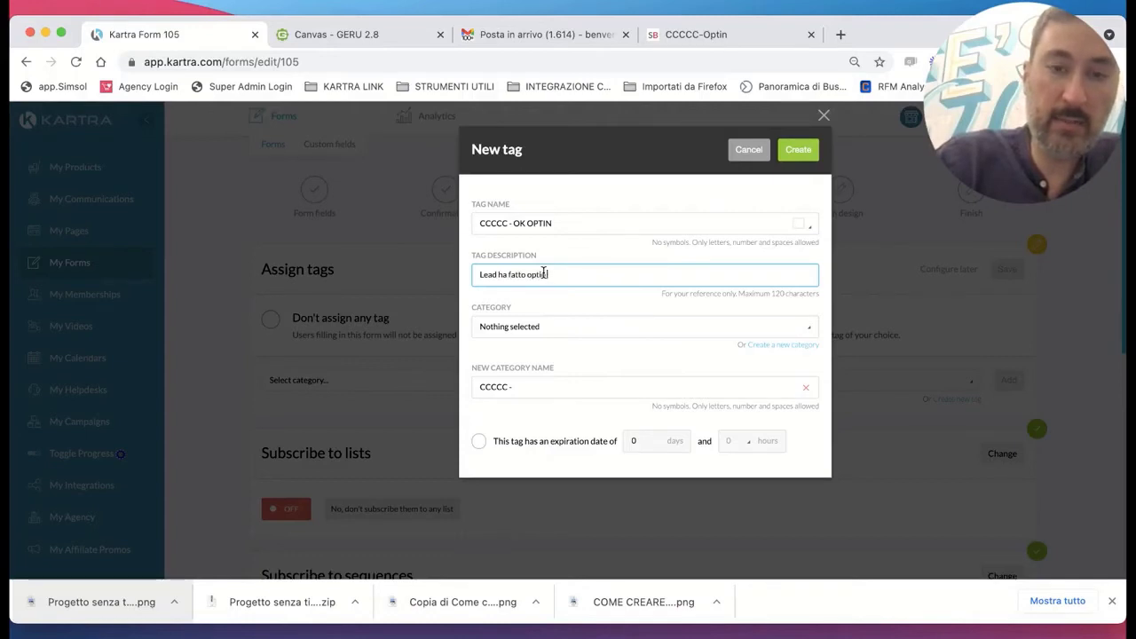
Create the CCCCC - OK OPTIN tag and add it to the form's tags.
{"action": "left_click", "coordinate": [553, 328]}
{"action": "left_click", "coordinate": [554, 328]}
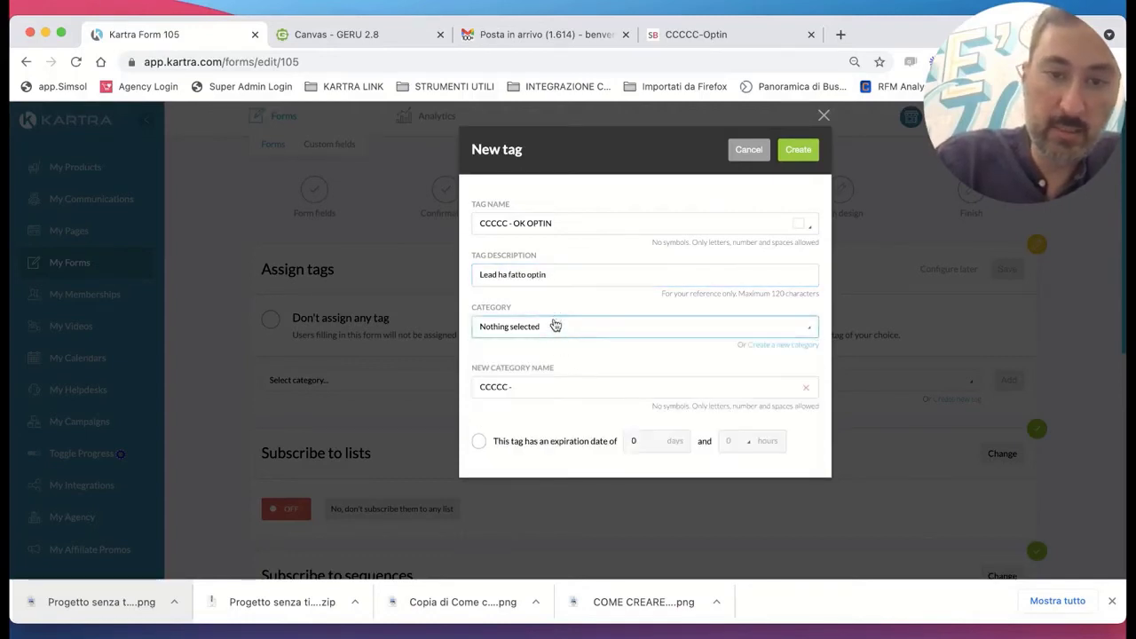
{"action": "left_click", "coordinate": [803, 147]}
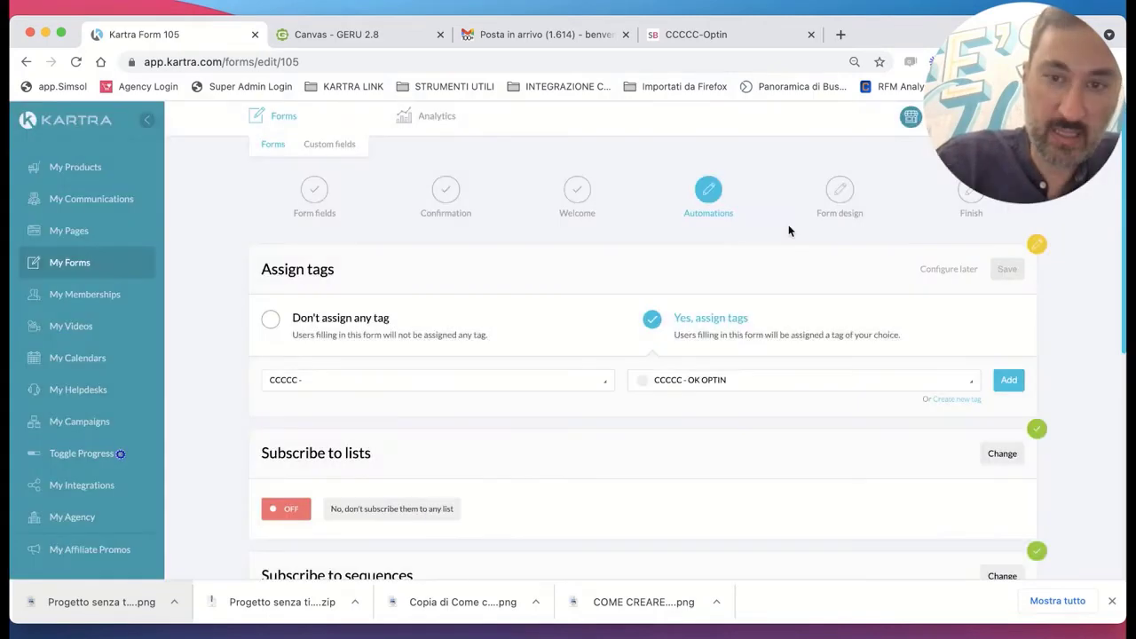
{"action": "left_click", "coordinate": [1017, 383]}
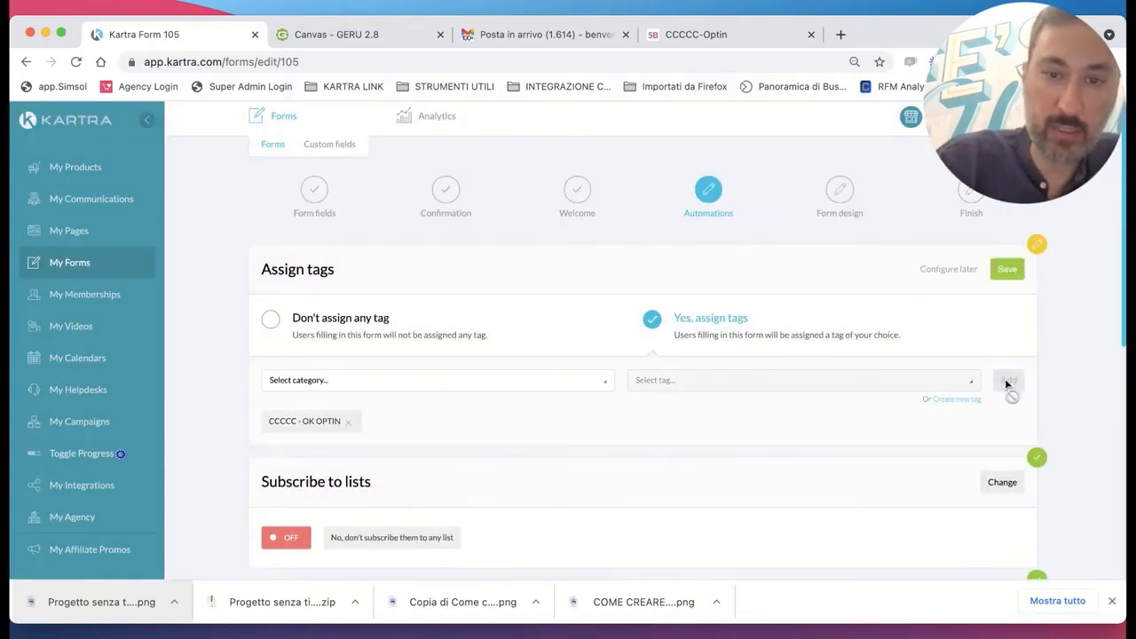
{"action": "scroll", "coordinate": [524, 505], "scroll_direction": "down", "scroll_amount": 2}
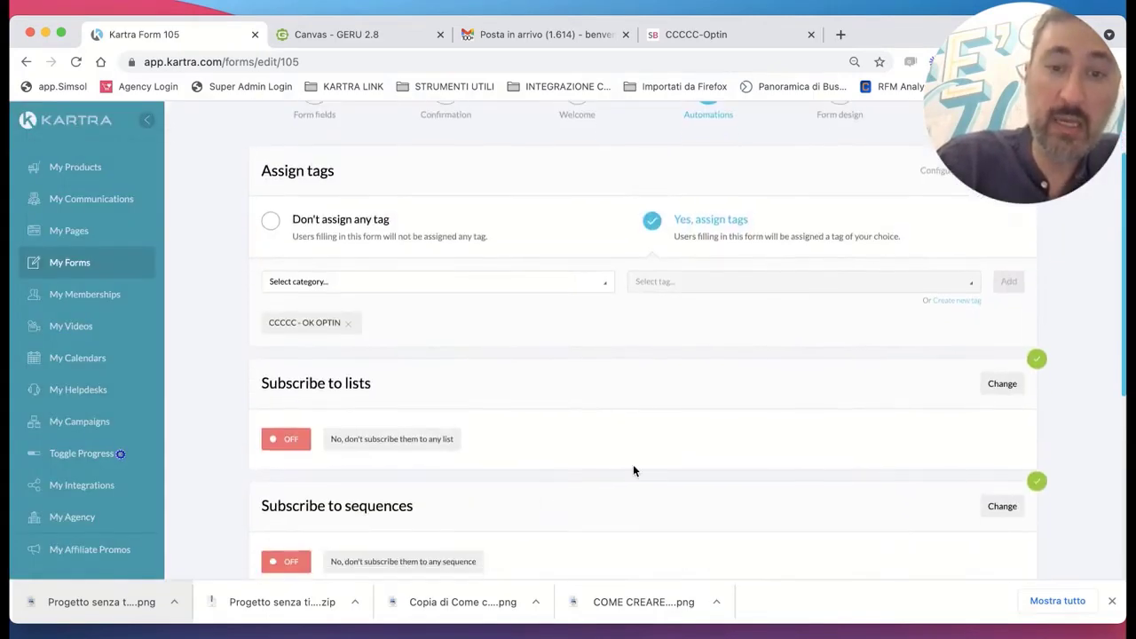
Turn on subscribing sign-ups to a list and look through the existing lists.
{"action": "left_click", "coordinate": [997, 384]}
{"action": "left_click", "coordinate": [681, 435]}
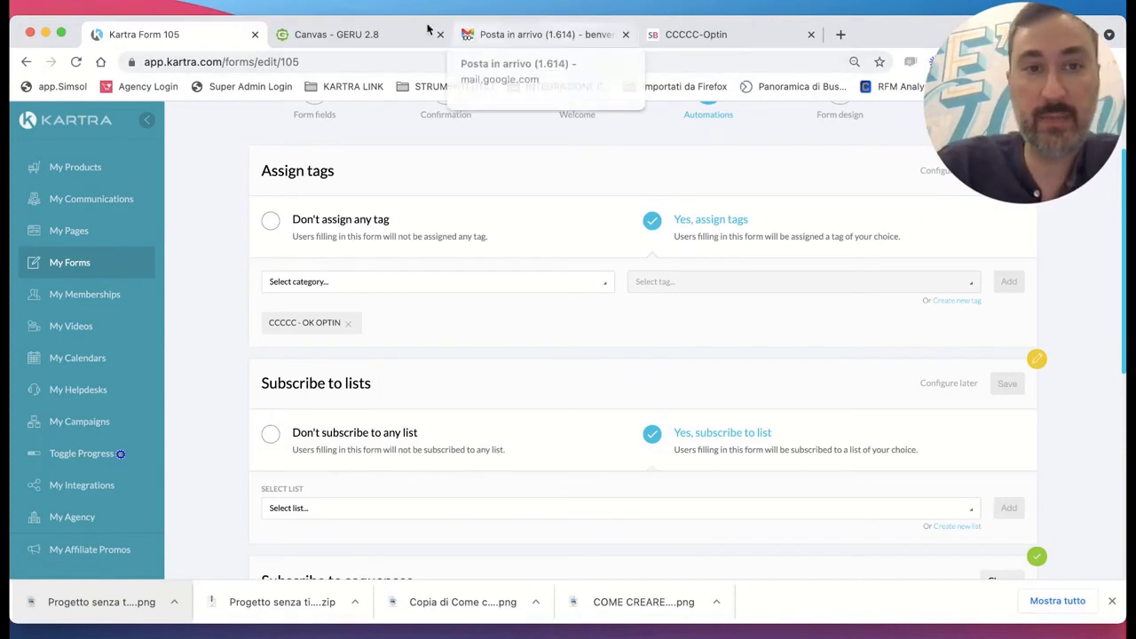
{"action": "left_click", "coordinate": [384, 34]}
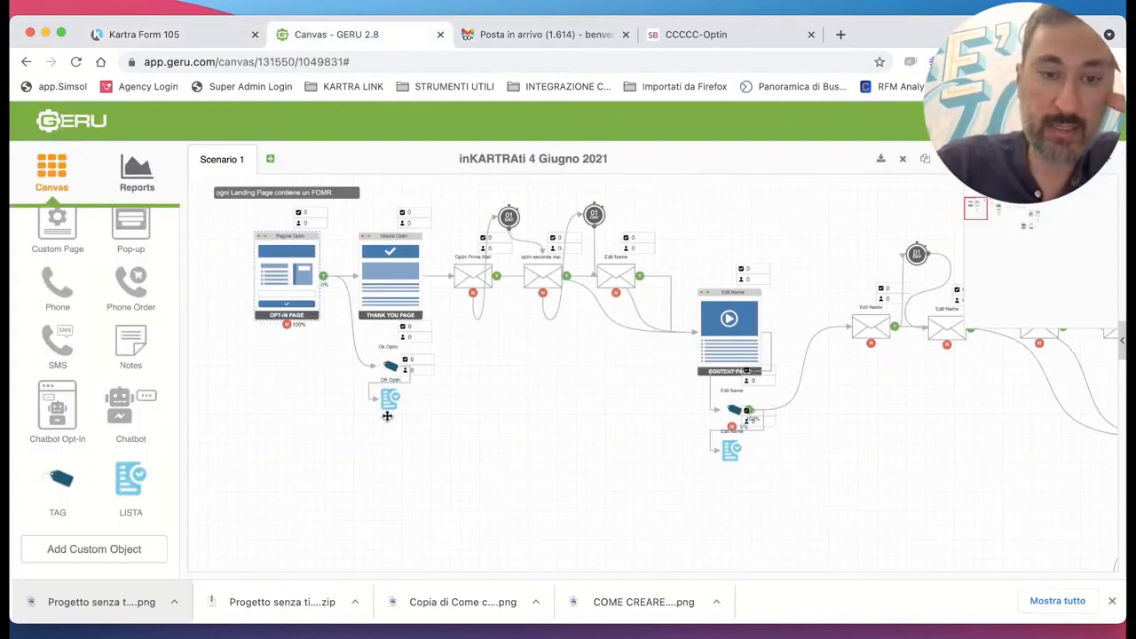
{"action": "left_click", "coordinate": [144, 33]}
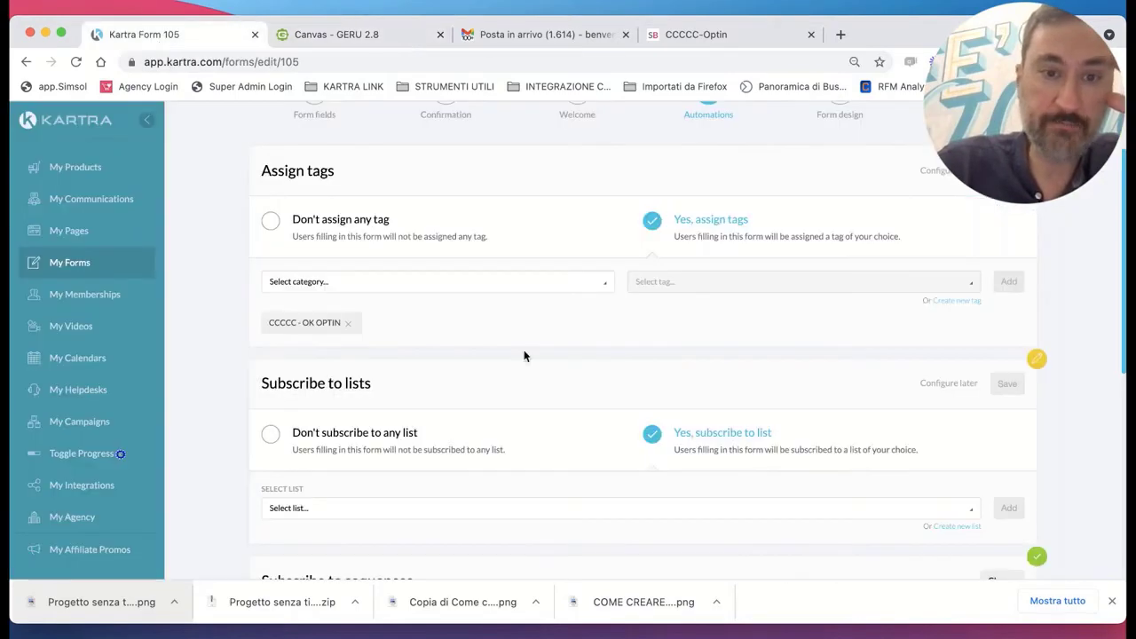
{"action": "left_click", "coordinate": [436, 508]}
{"action": "scroll", "coordinate": [437, 443], "scroll_direction": "down", "scroll_amount": 3}
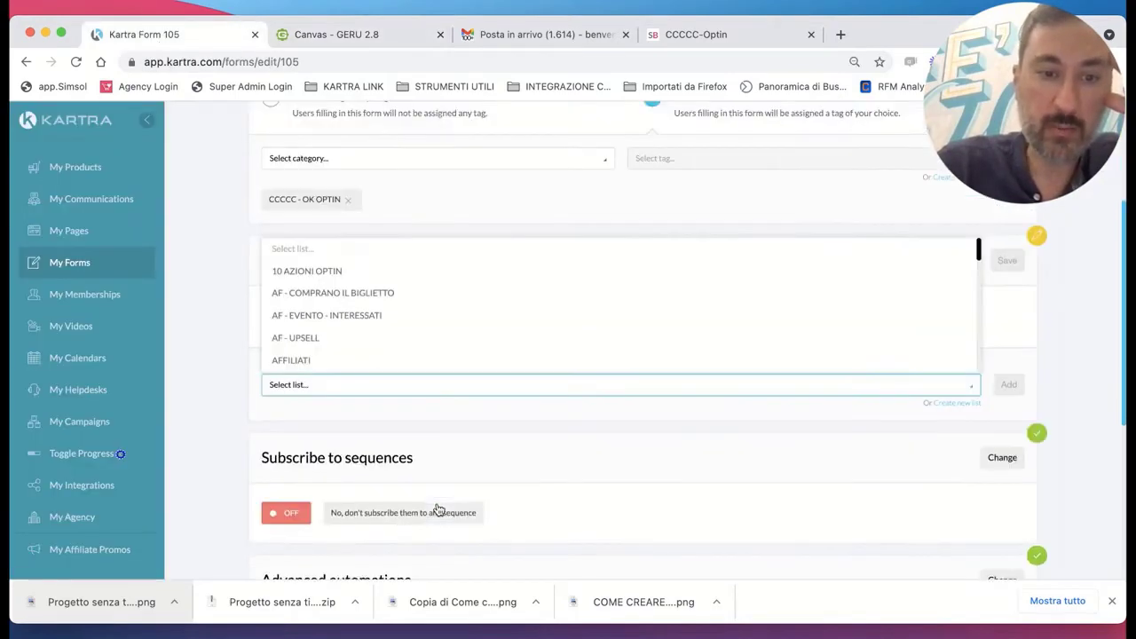
{"action": "scroll", "coordinate": [423, 329], "scroll_direction": "down", "scroll_amount": 4}
{"action": "scroll", "coordinate": [425, 333], "scroll_direction": "up", "scroll_amount": 1}
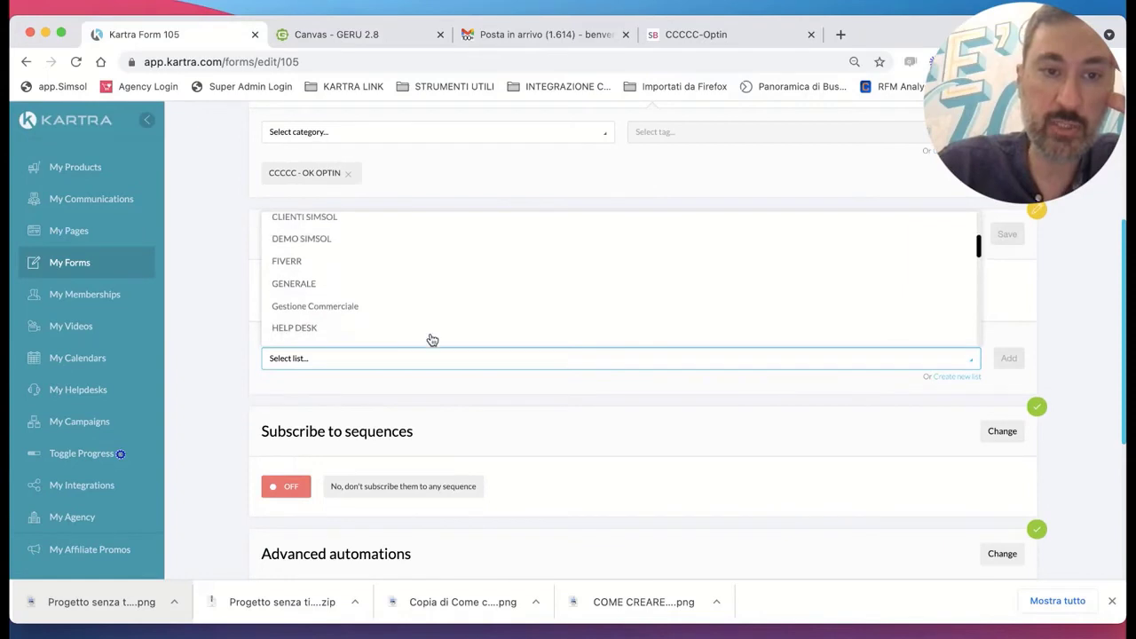
{"action": "left_click", "coordinate": [984, 328]}
Create list CCCCC described 'Come creare contenuti che convertono', add it, and save.
{"action": "left_click", "coordinate": [959, 379]}
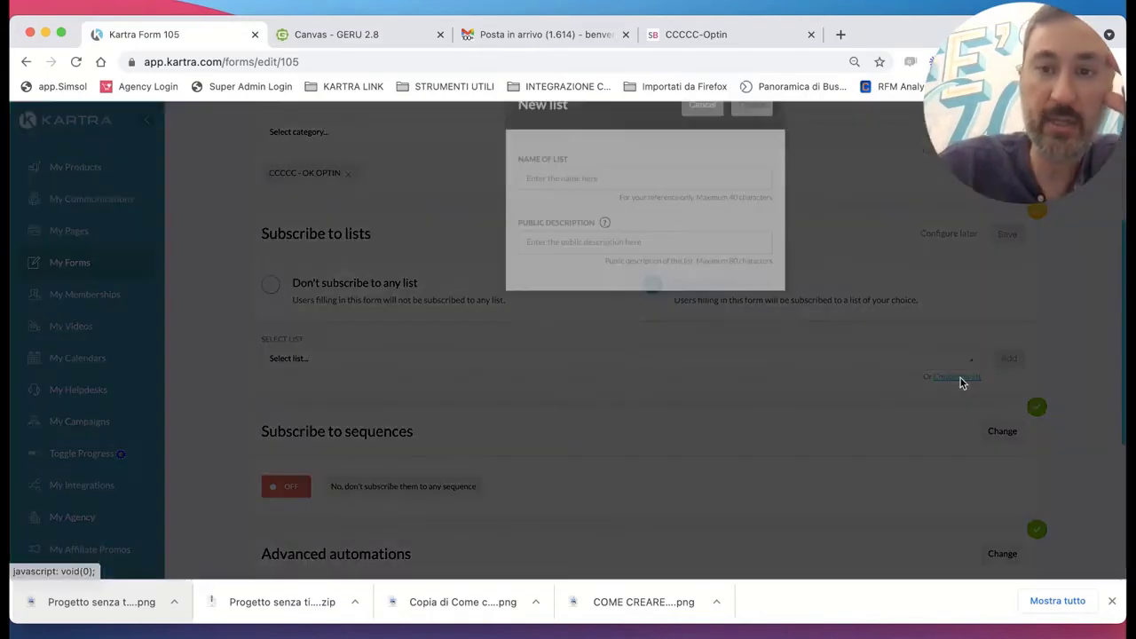
{"action": "left_click", "coordinate": [578, 223]}
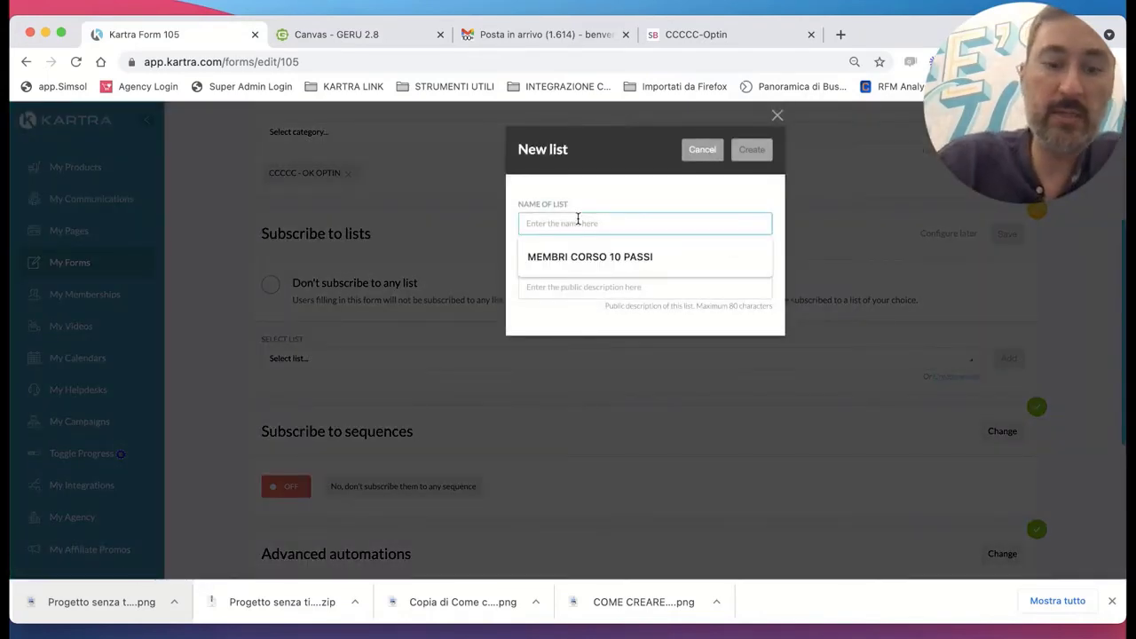
{"action": "type", "text": "ccccc"}
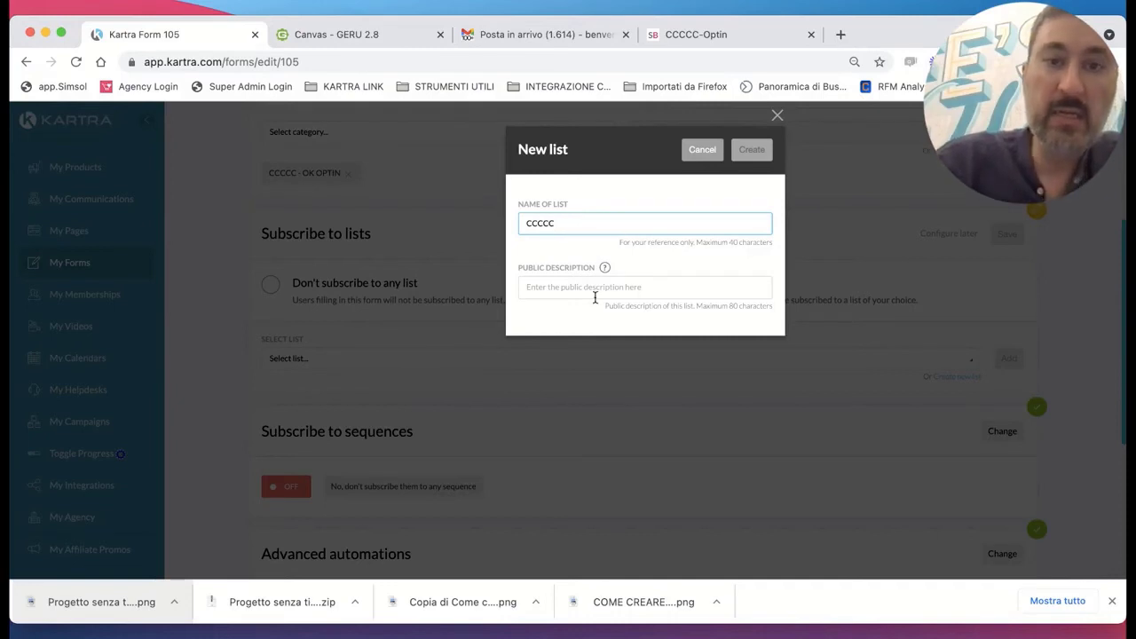
{"action": "left_click", "coordinate": [595, 295]}
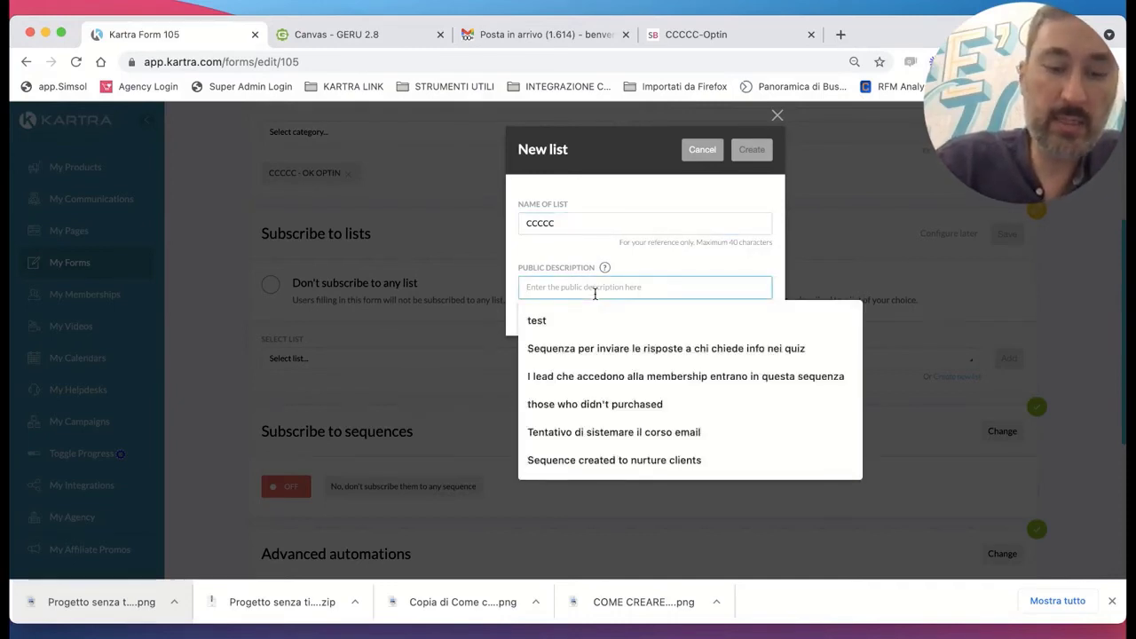
{"action": "type", "text": "Come crea"}
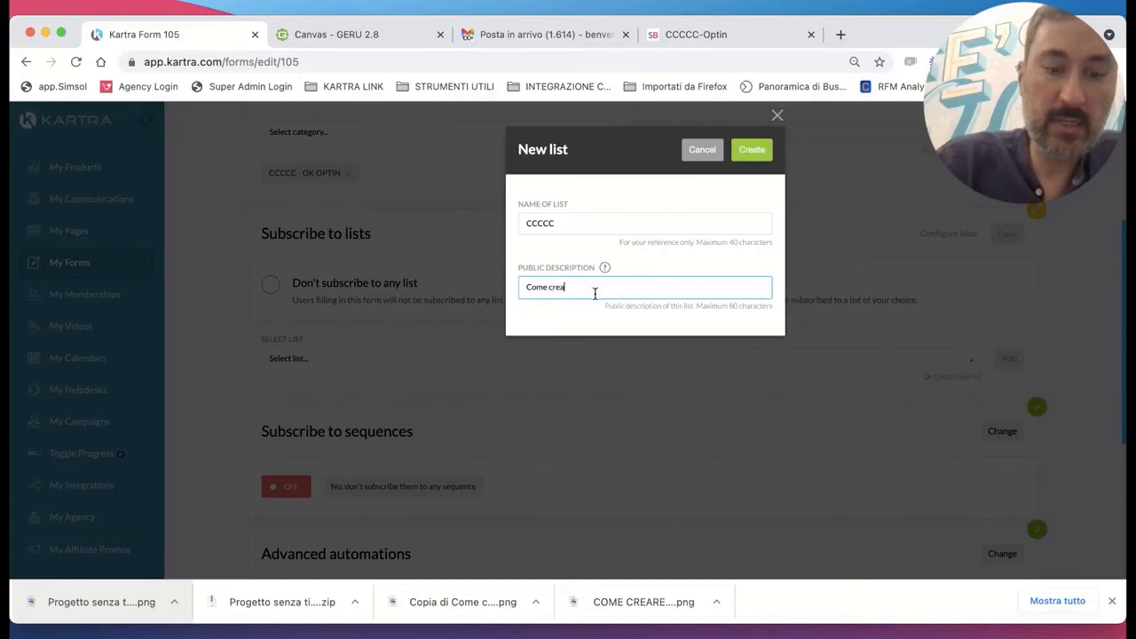
{"action": "type", "text": "re contenuti che convertono"}
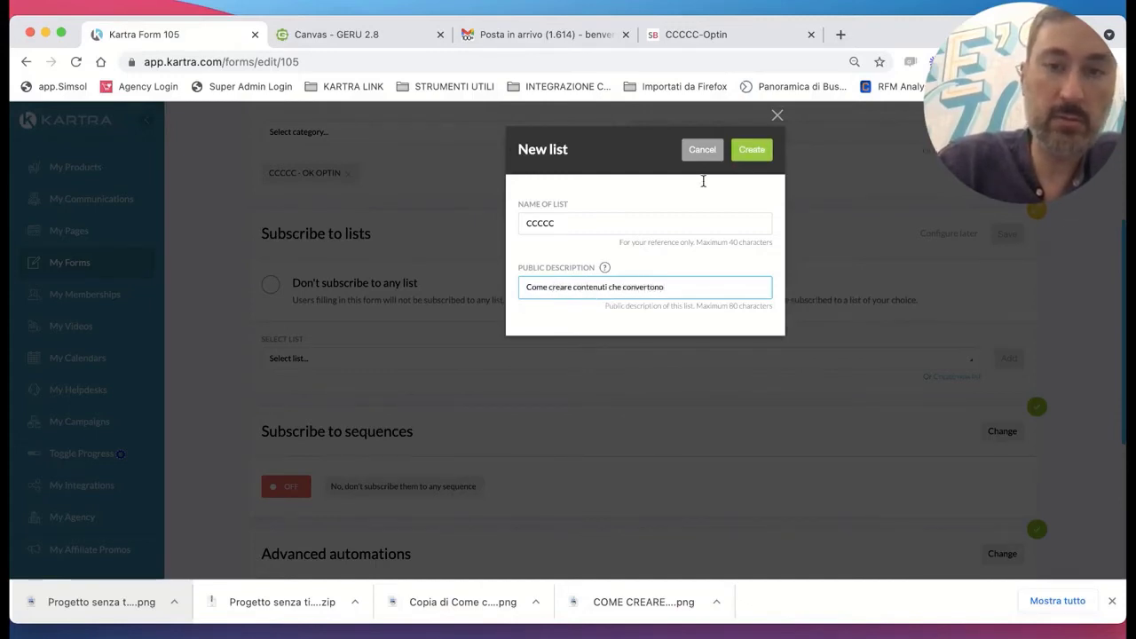
{"action": "left_click", "coordinate": [753, 149]}
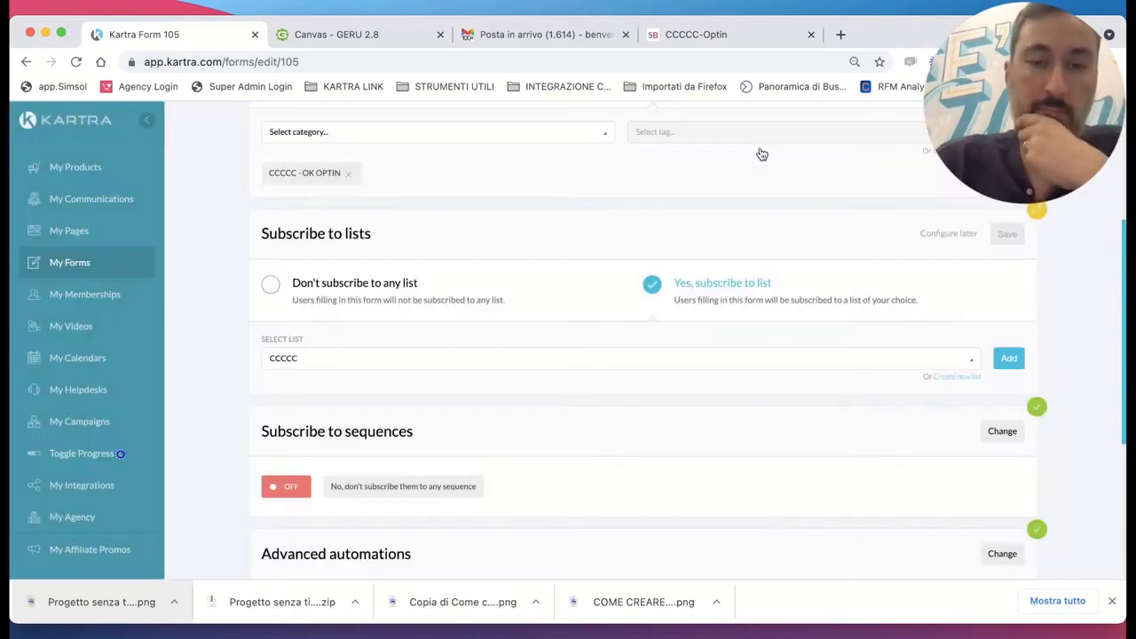
{"action": "left_click", "coordinate": [1013, 359]}
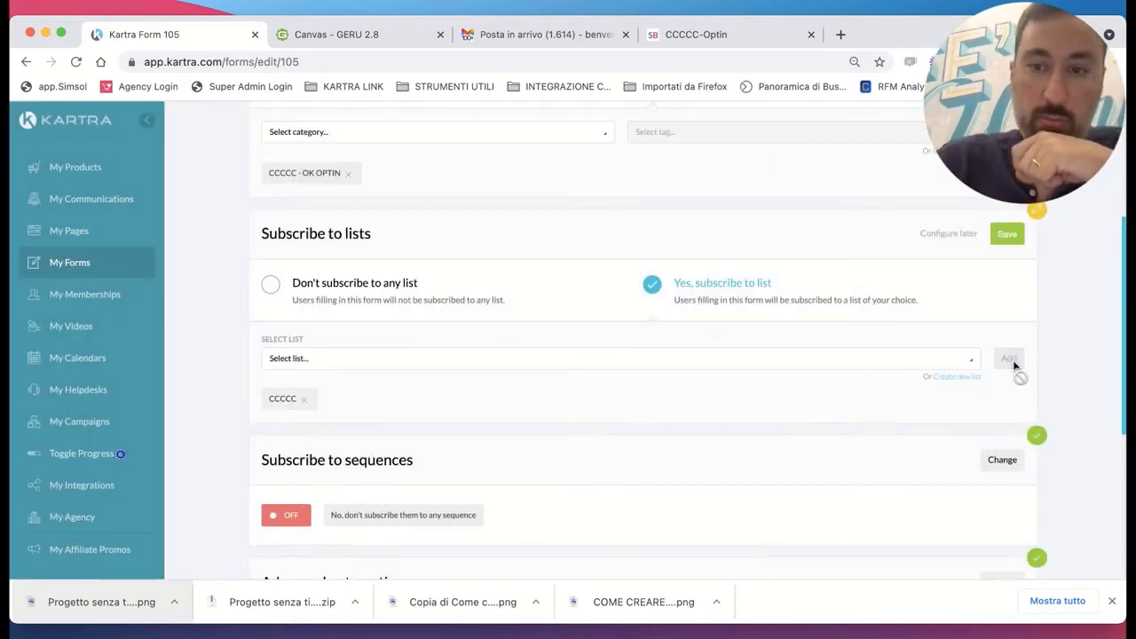
{"action": "left_click", "coordinate": [1006, 241]}
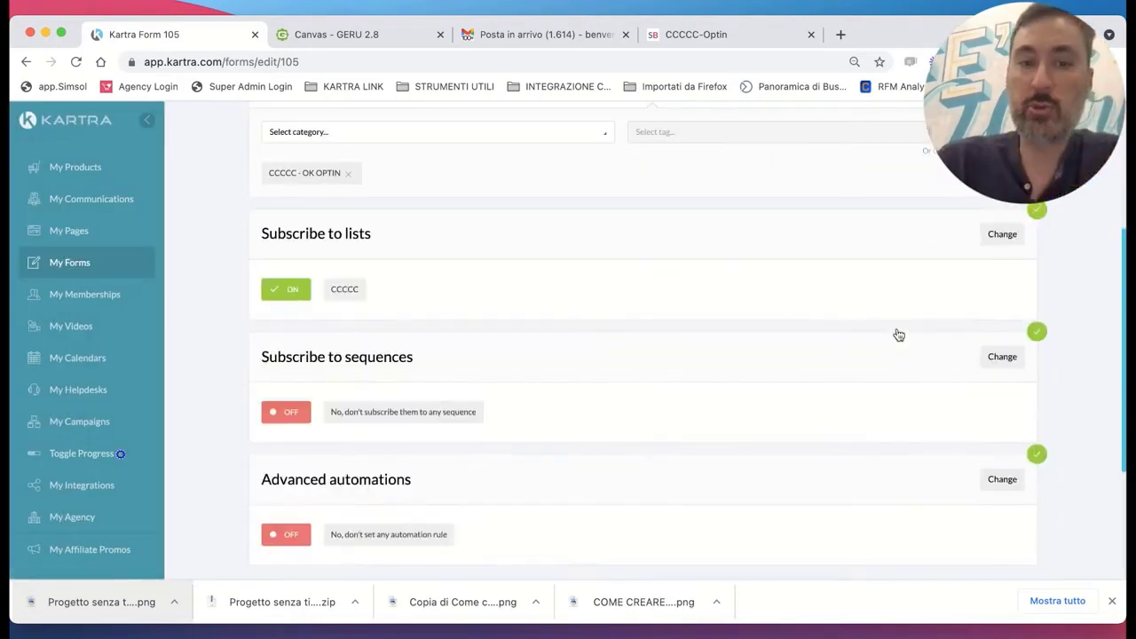
{"action": "scroll", "coordinate": [895, 330], "scroll_direction": "down", "scroll_amount": 4}
{"action": "scroll", "coordinate": [896, 334], "scroll_direction": "up", "scroll_amount": 6}
Save the tag section, set the form for use in other Kartra assets, and finish.
{"action": "left_click", "coordinate": [1006, 262]}
{"action": "scroll", "coordinate": [839, 391], "scroll_direction": "down", "scroll_amount": 5}
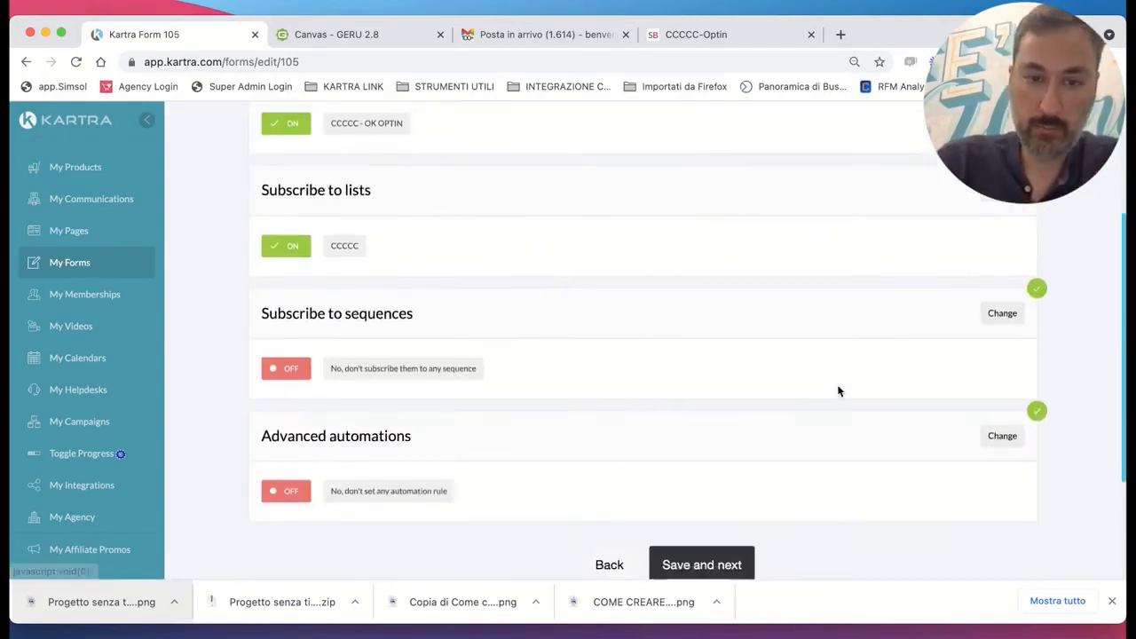
{"action": "left_click", "coordinate": [716, 451]}
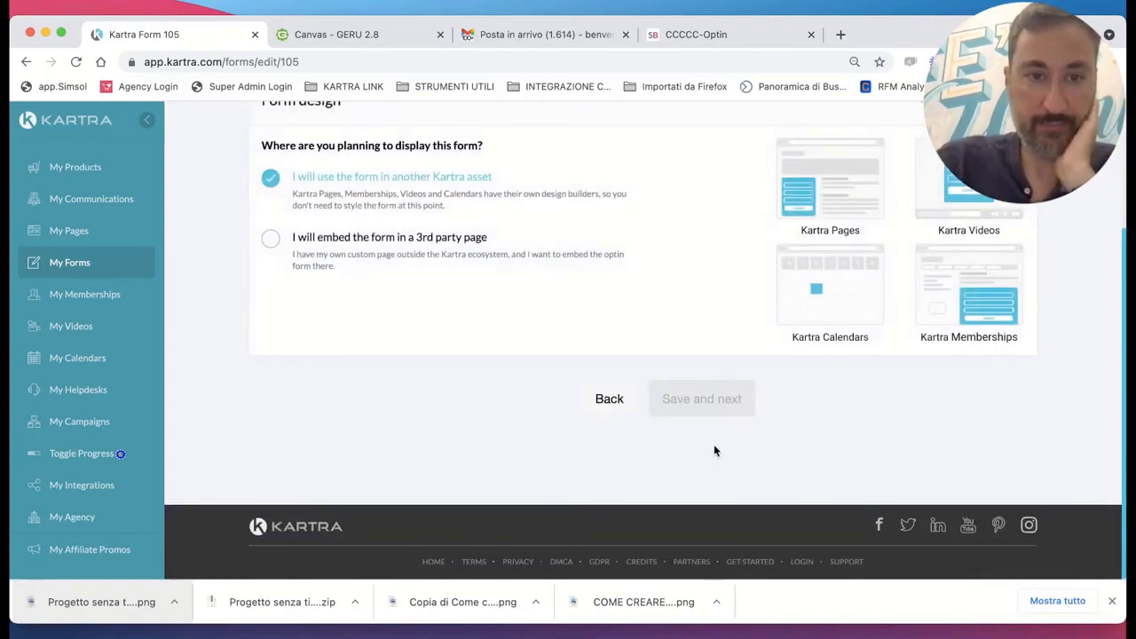
{"action": "scroll", "coordinate": [813, 249], "scroll_direction": "up", "scroll_amount": 3}
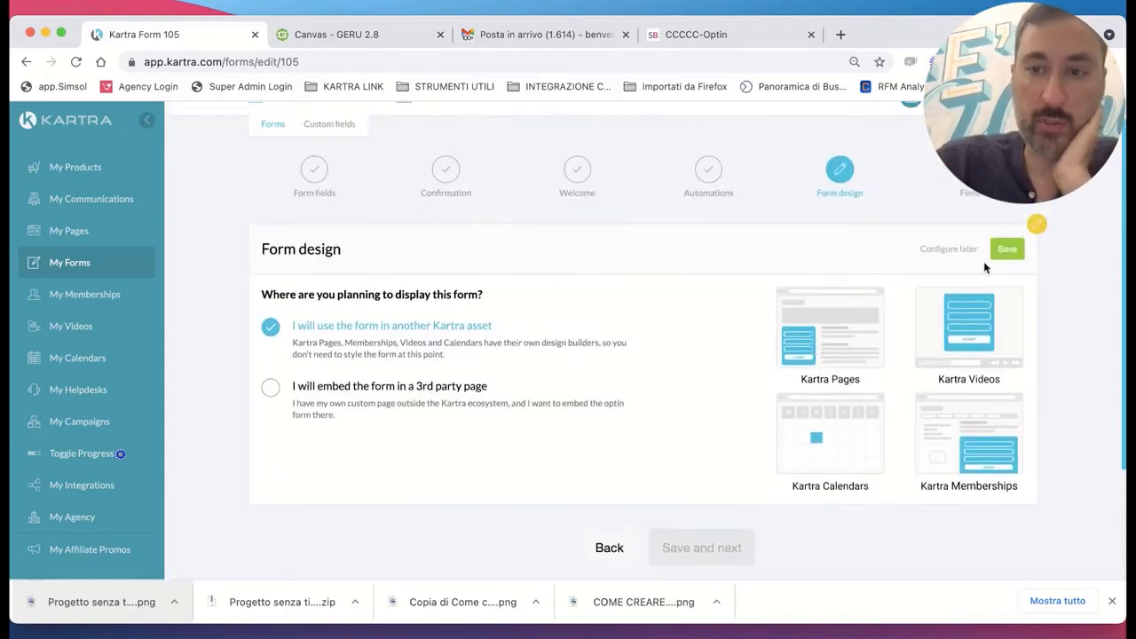
{"action": "left_click", "coordinate": [1009, 249]}
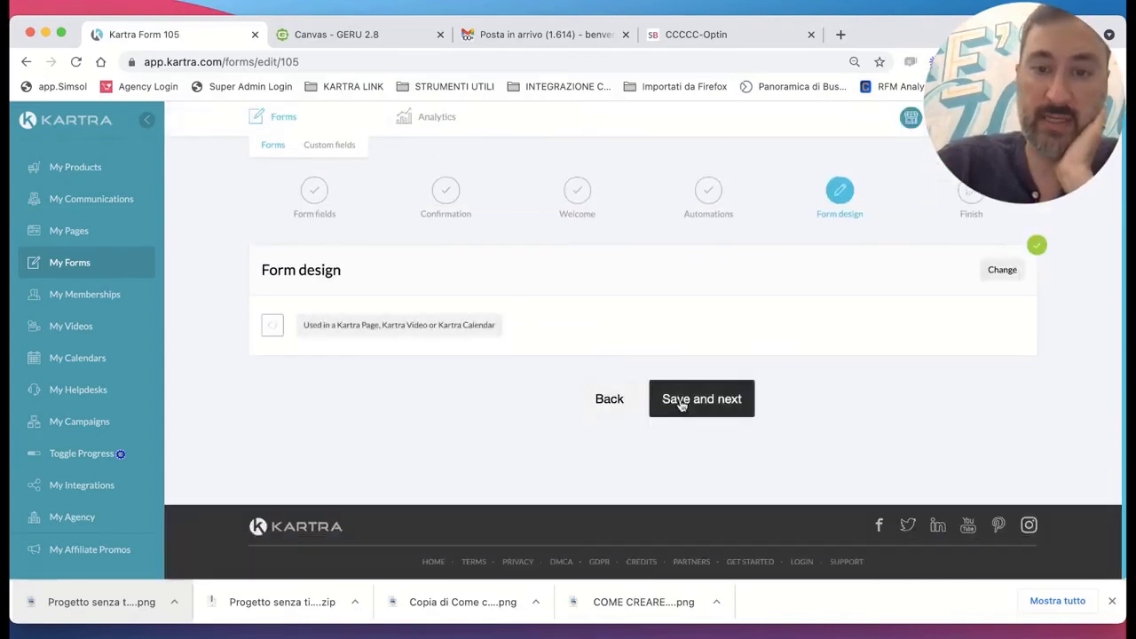
{"action": "left_click", "coordinate": [684, 406]}
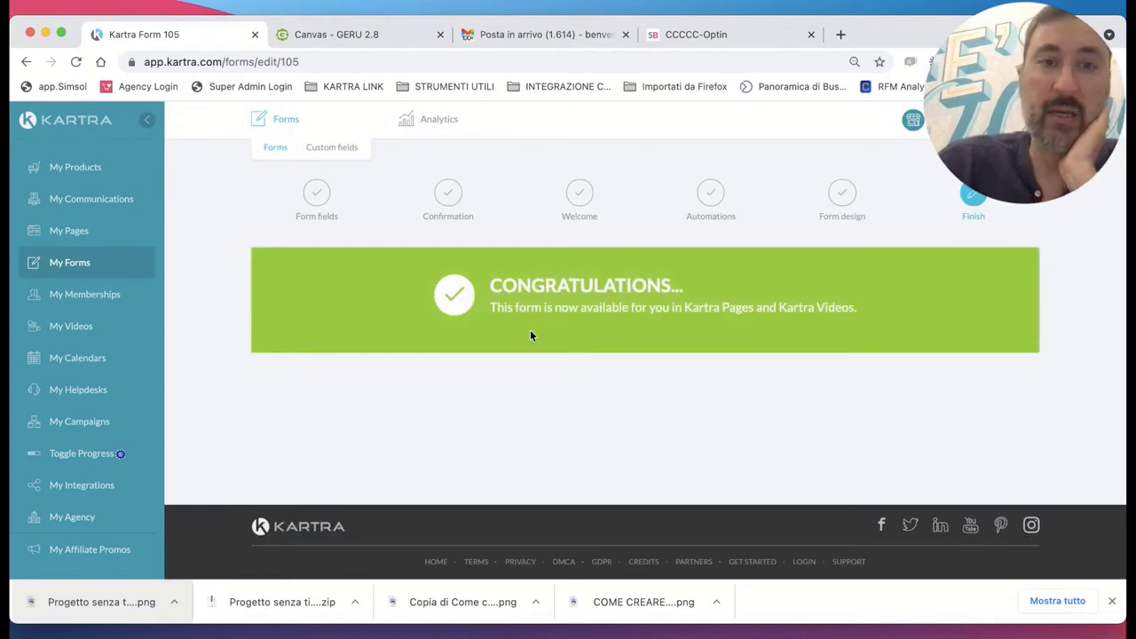
{"action": "left_click", "coordinate": [335, 36]}
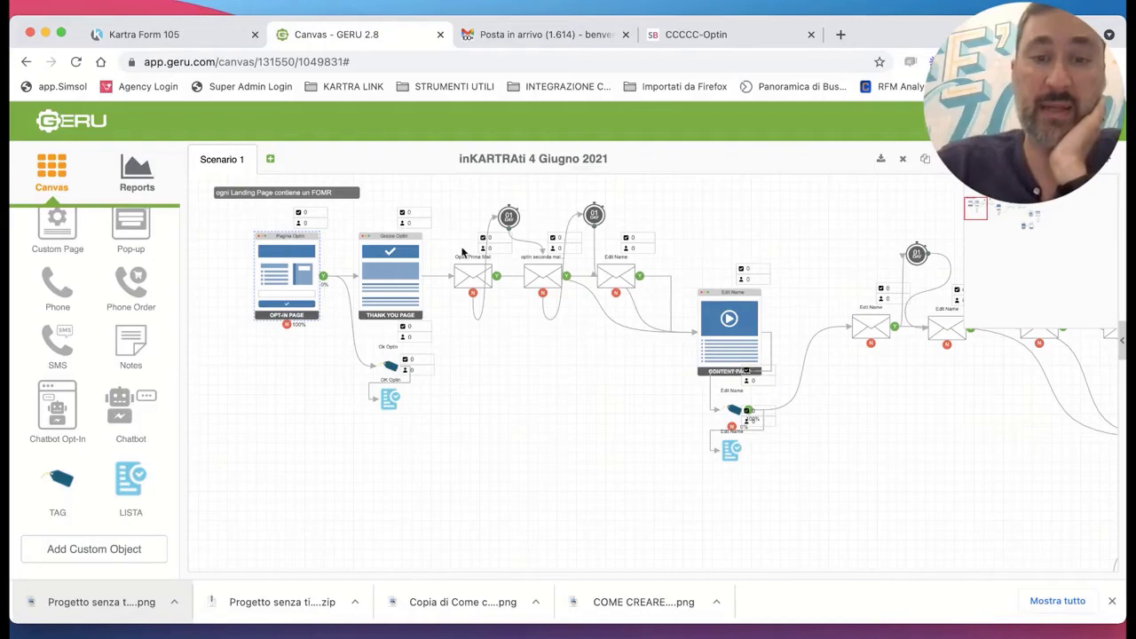
{"action": "left_click", "coordinate": [160, 37]}
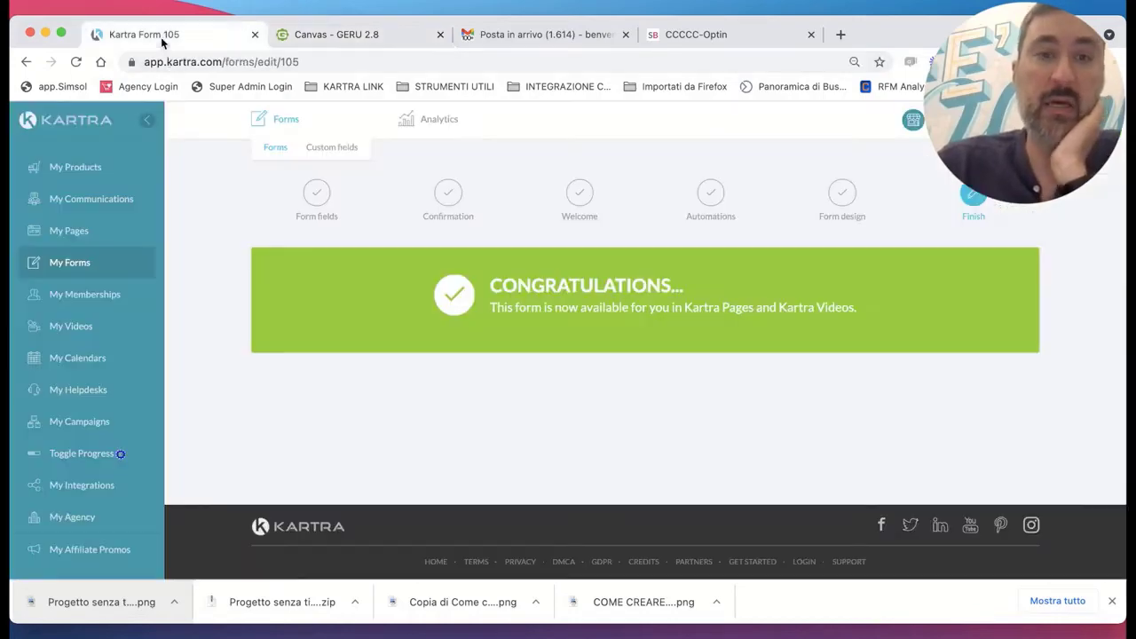
Go to My Communications > Sequences and start a new sequence.
{"action": "left_click", "coordinate": [101, 196]}
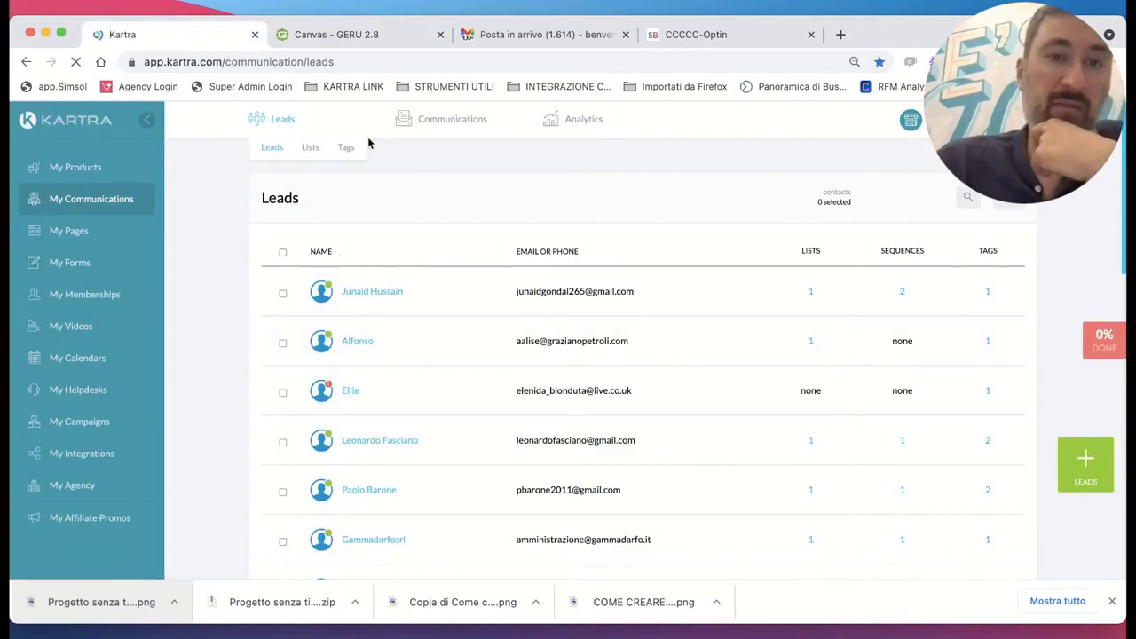
{"action": "mouse_move", "coordinate": [429, 122]}
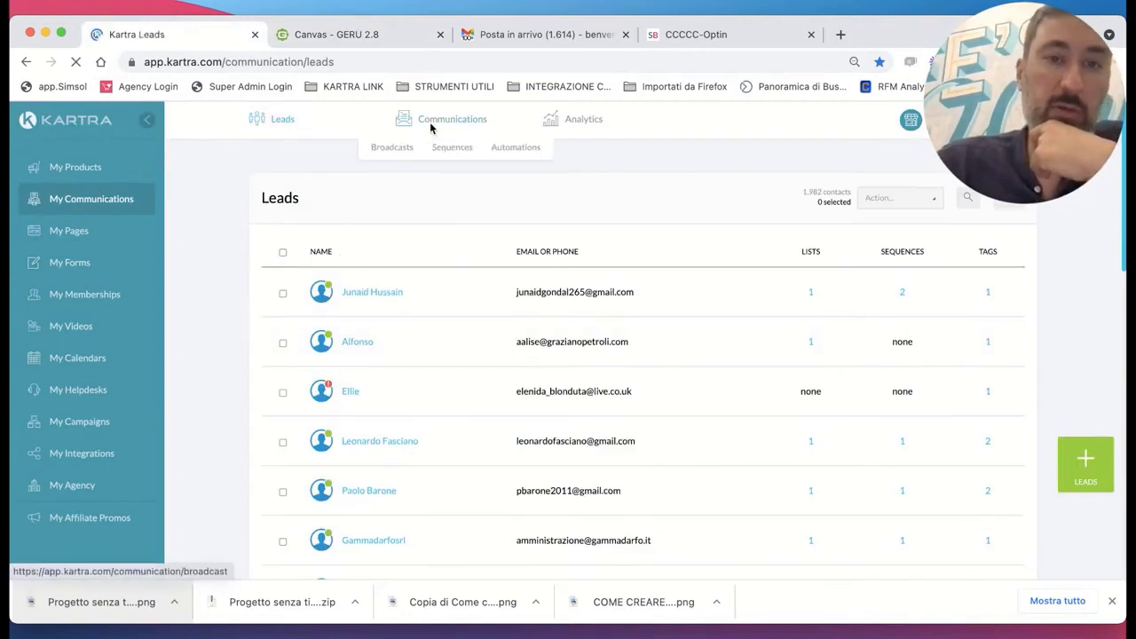
{"action": "left_click", "coordinate": [446, 147]}
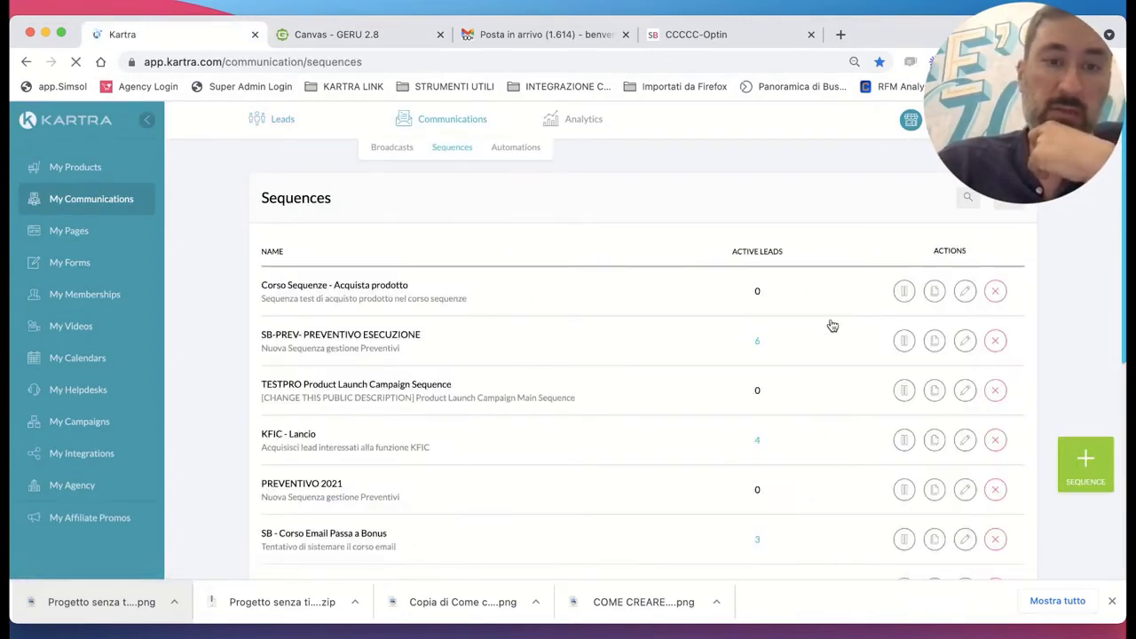
{"action": "left_click", "coordinate": [1091, 466]}
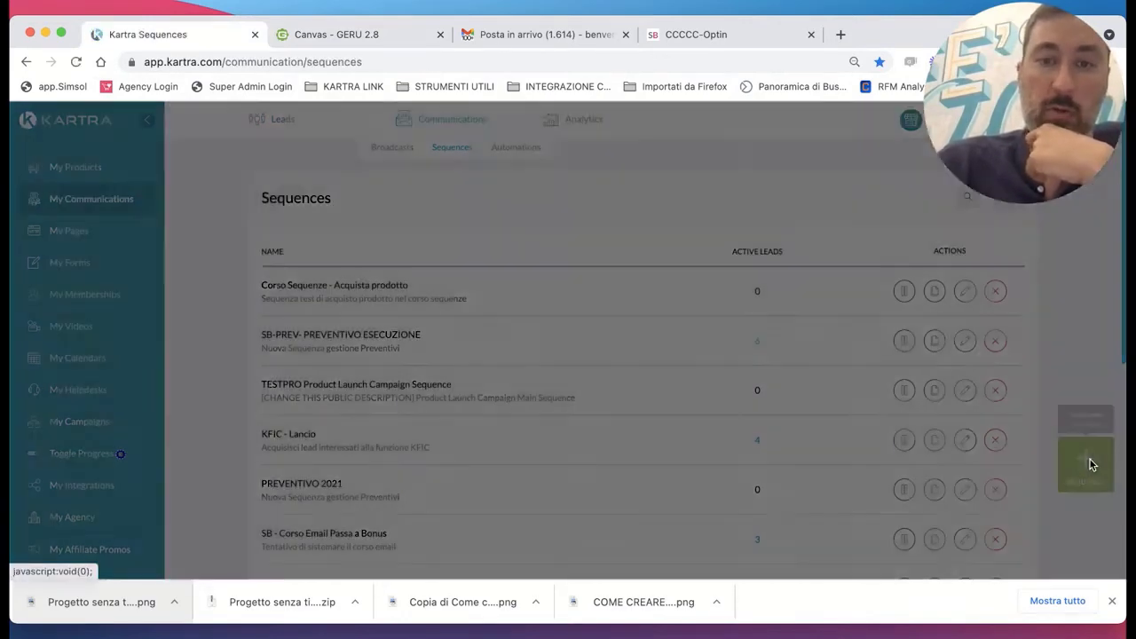
Name the sequence 'CCCCC - DOWNLOAD EBOOK', add its ebook-download description, and create it.
{"action": "left_click", "coordinate": [562, 223]}
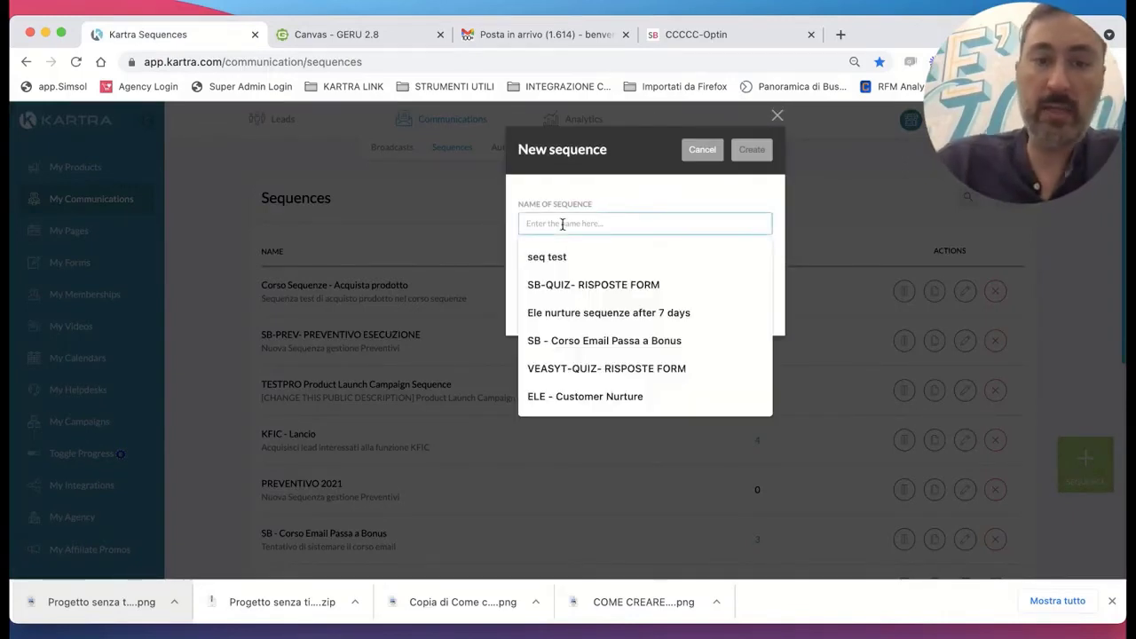
{"action": "type", "text": "ccccc -"}
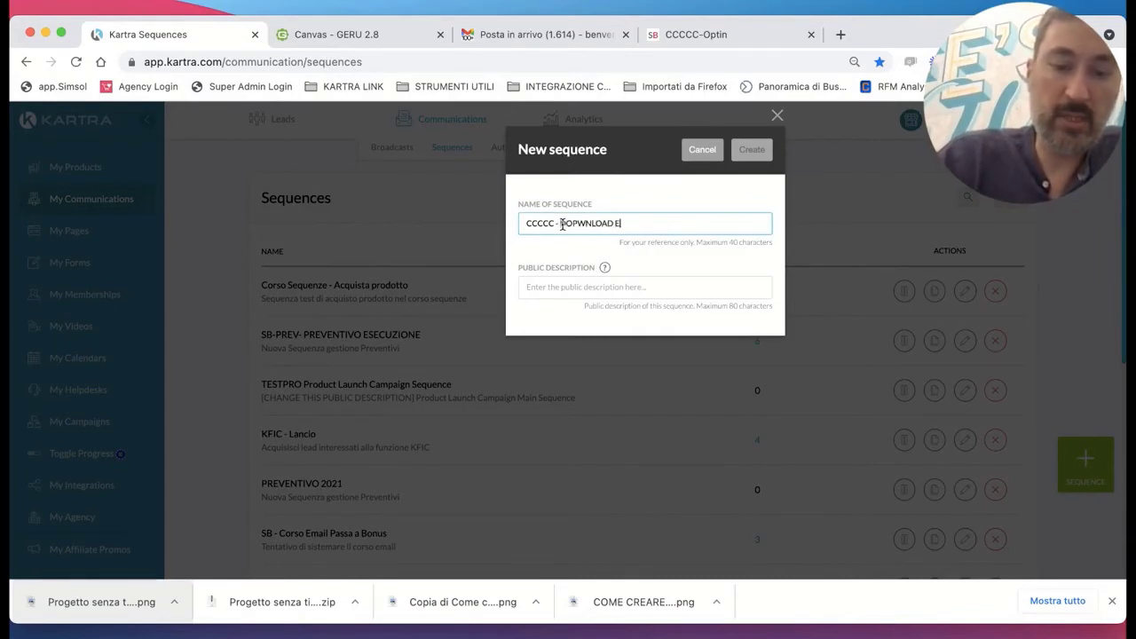
{"action": "double_click", "coordinate": [573, 222]}
{"action": "type", "text": "DO"}
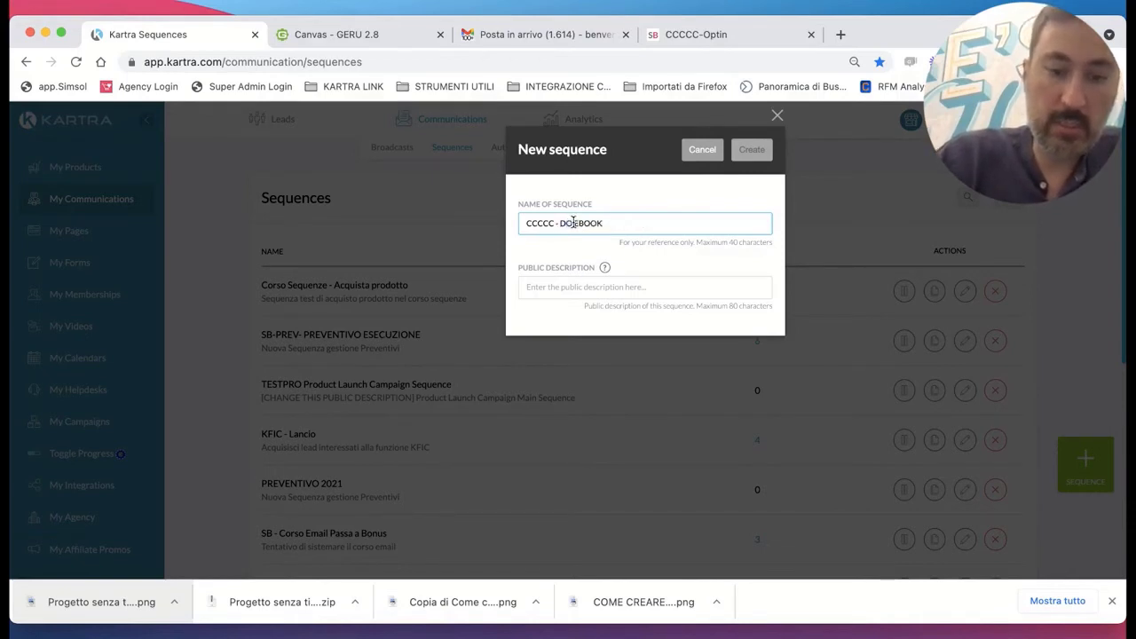
{"action": "type", "text": "WNLOAD"}
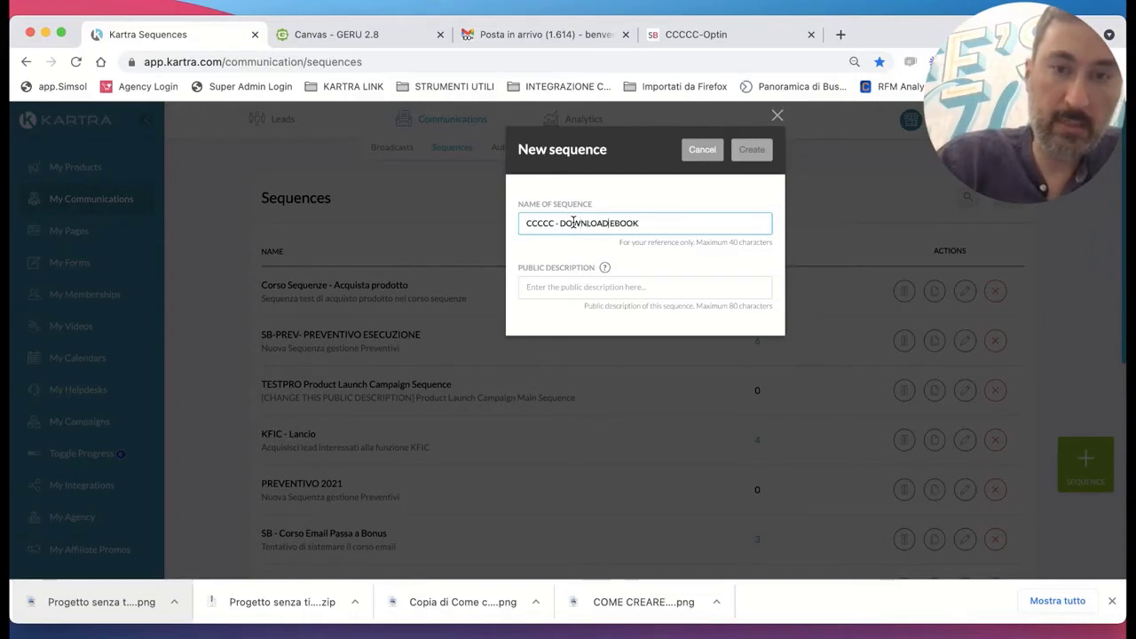
{"action": "left_click", "coordinate": [573, 286]}
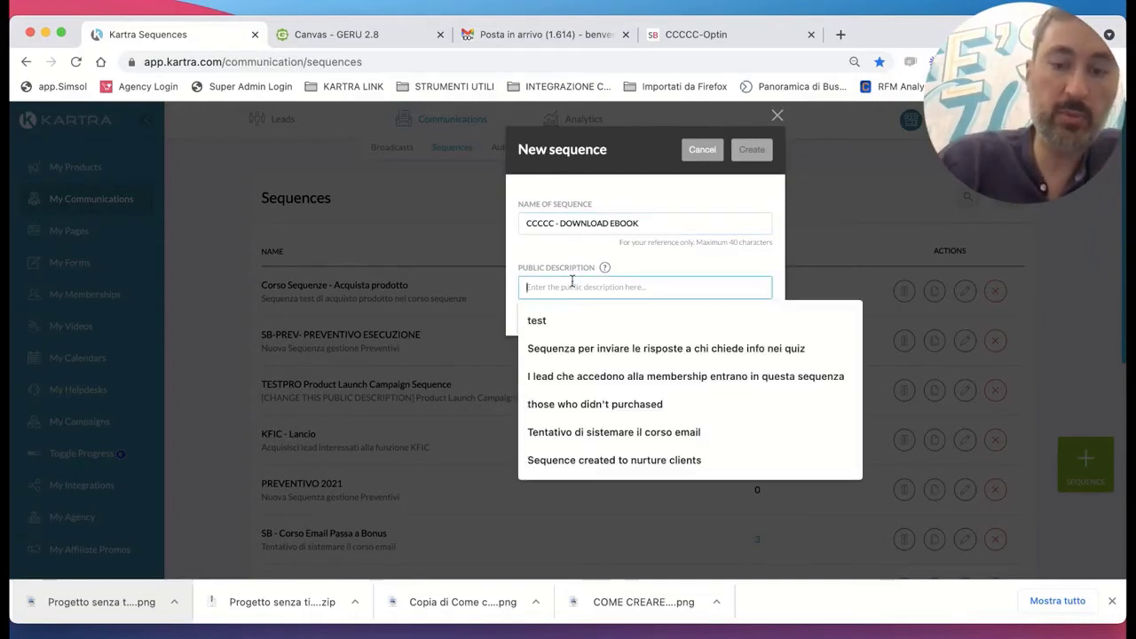
{"action": "type", "text": "Seq"}
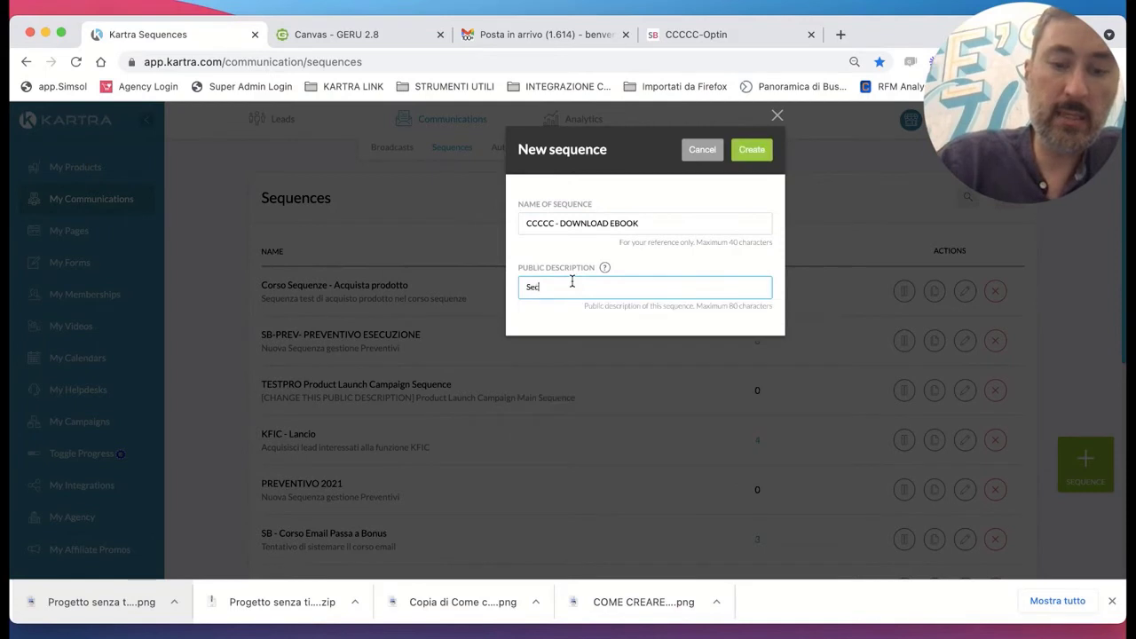
{"action": "type", "text": "uenza di invi"}
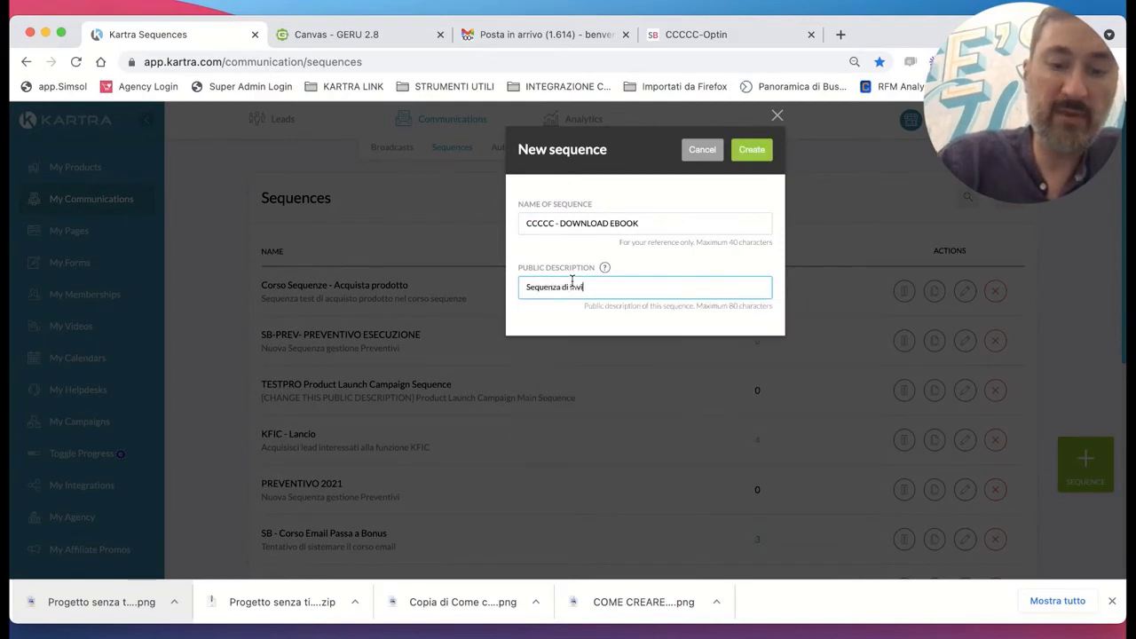
{"action": "type", "text": "o per lo scaricamento dell'ebook"}
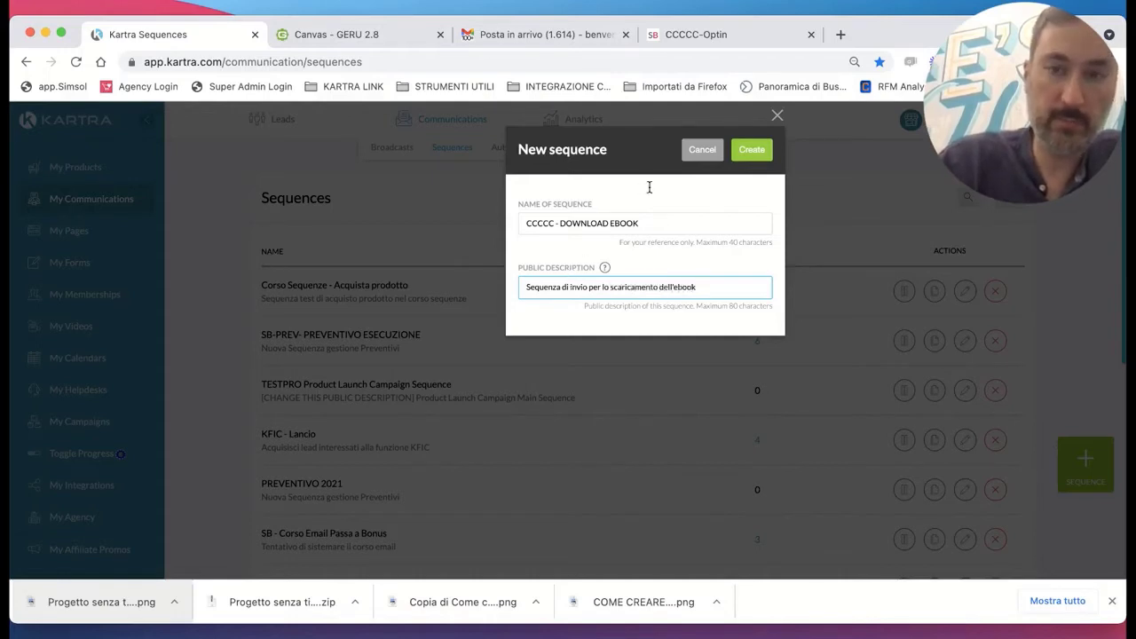
{"action": "left_click", "coordinate": [751, 149]}
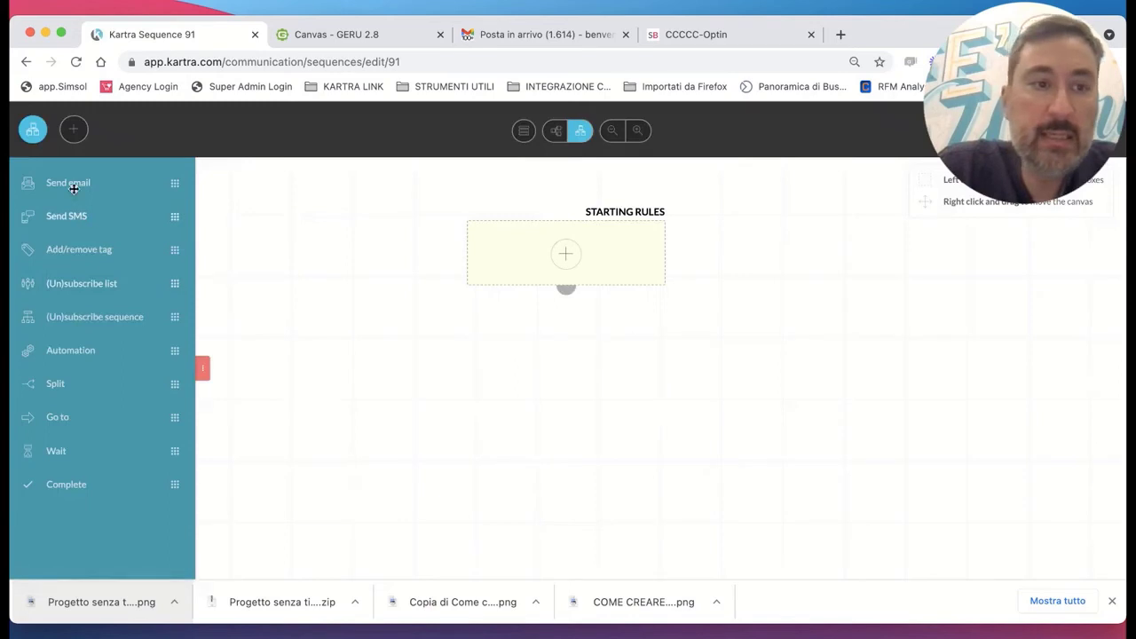
Make tag CCCCC - OK OPTIN the starting rule and add a Send email step.
{"action": "left_click", "coordinate": [565, 253]}
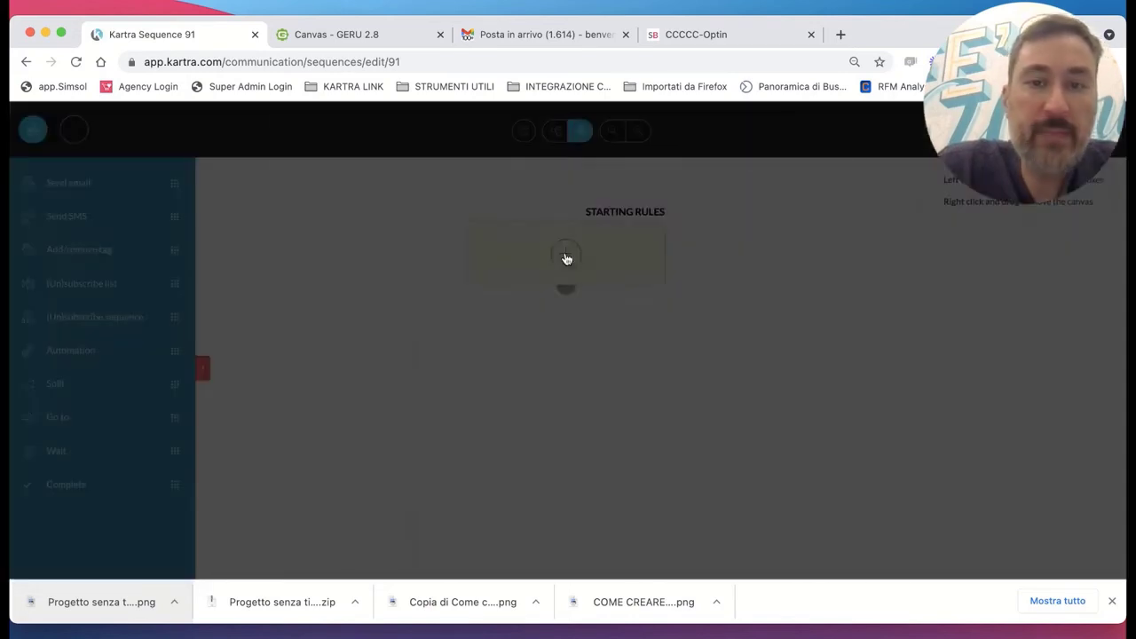
{"action": "left_click", "coordinate": [408, 217]}
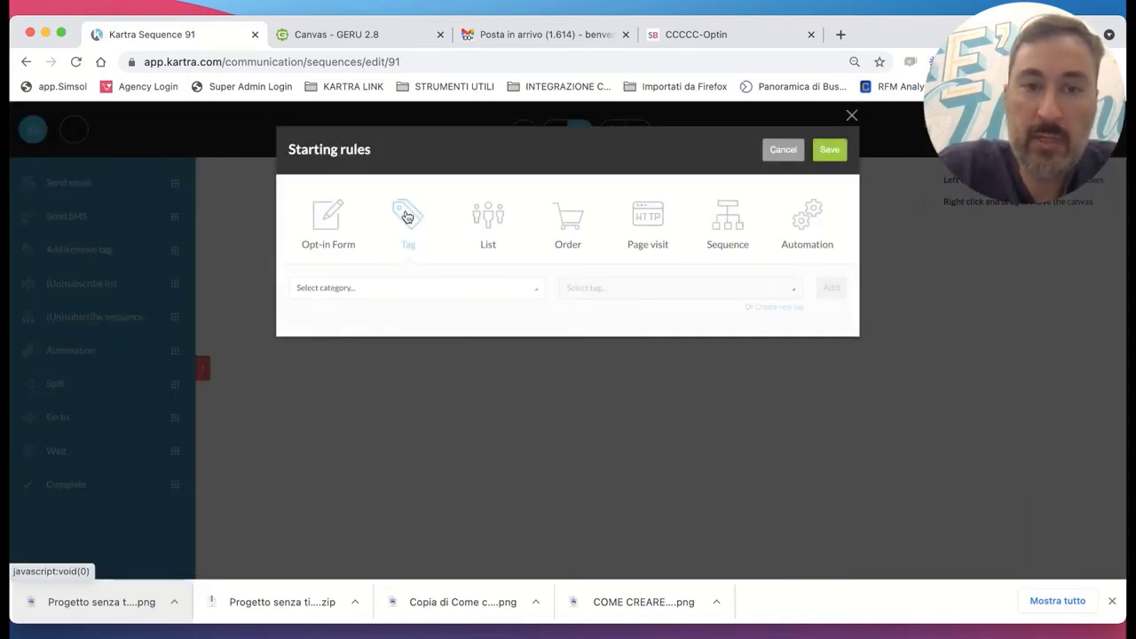
{"action": "left_click", "coordinate": [389, 287]}
{"action": "scroll", "coordinate": [382, 355], "scroll_direction": "down", "scroll_amount": 5}
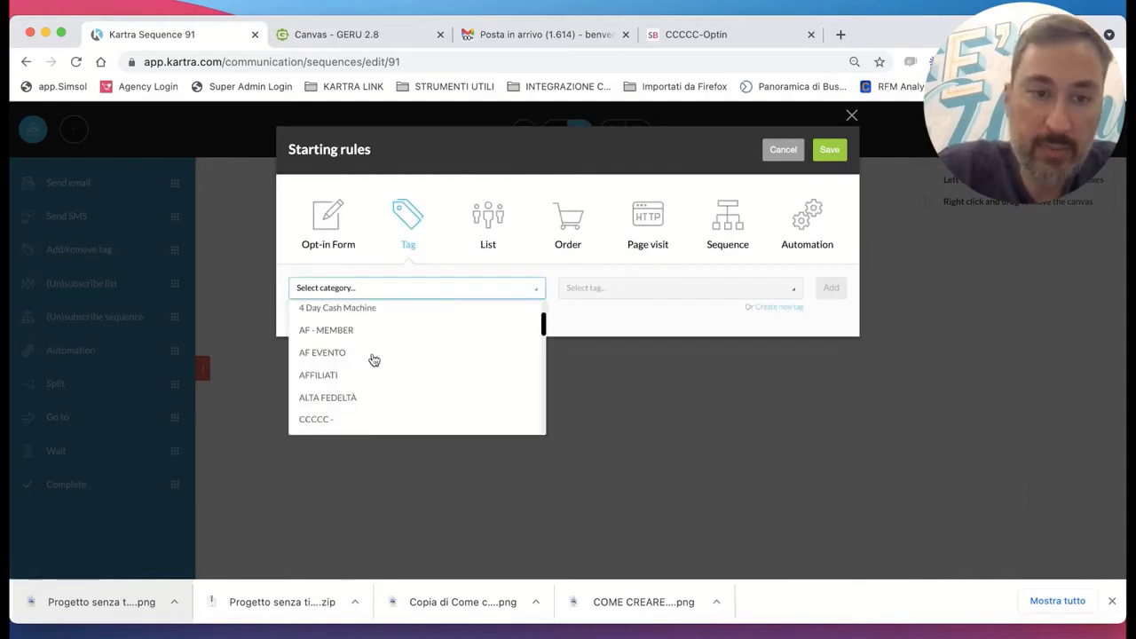
{"action": "left_click", "coordinate": [328, 356]}
{"action": "left_click", "coordinate": [661, 289]}
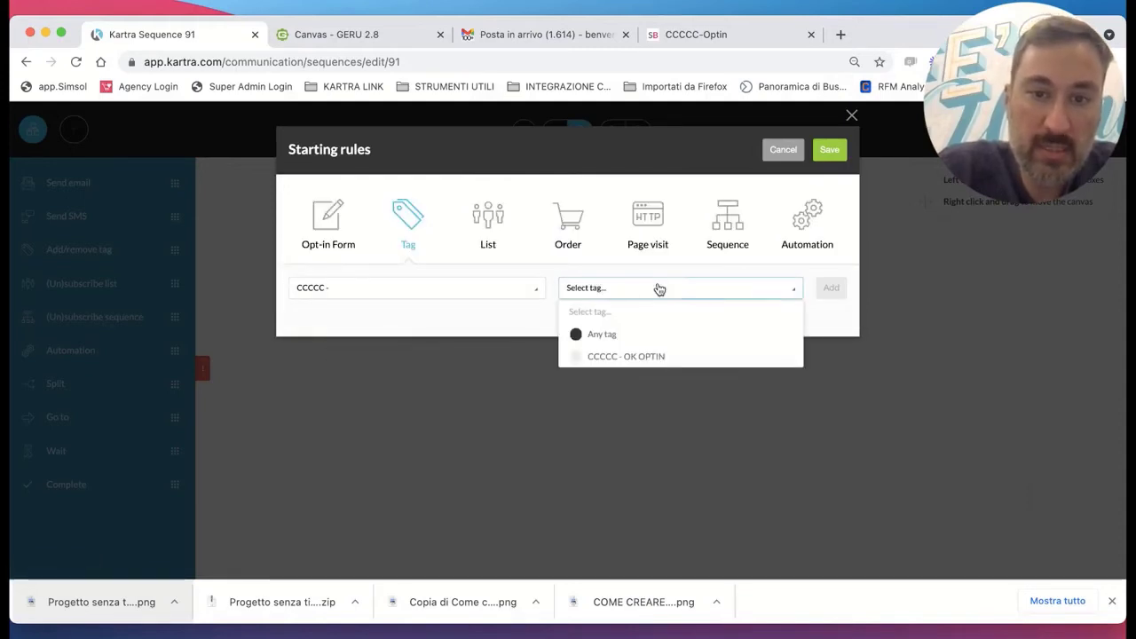
{"action": "left_click", "coordinate": [614, 356]}
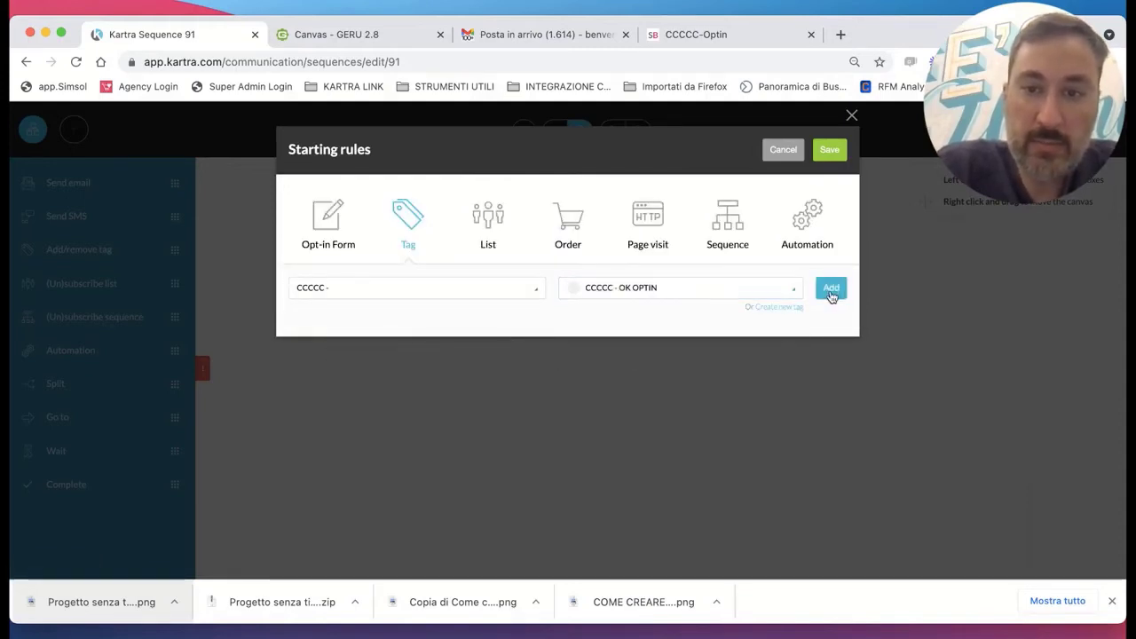
{"action": "left_click", "coordinate": [830, 289]}
{"action": "left_click", "coordinate": [827, 150]}
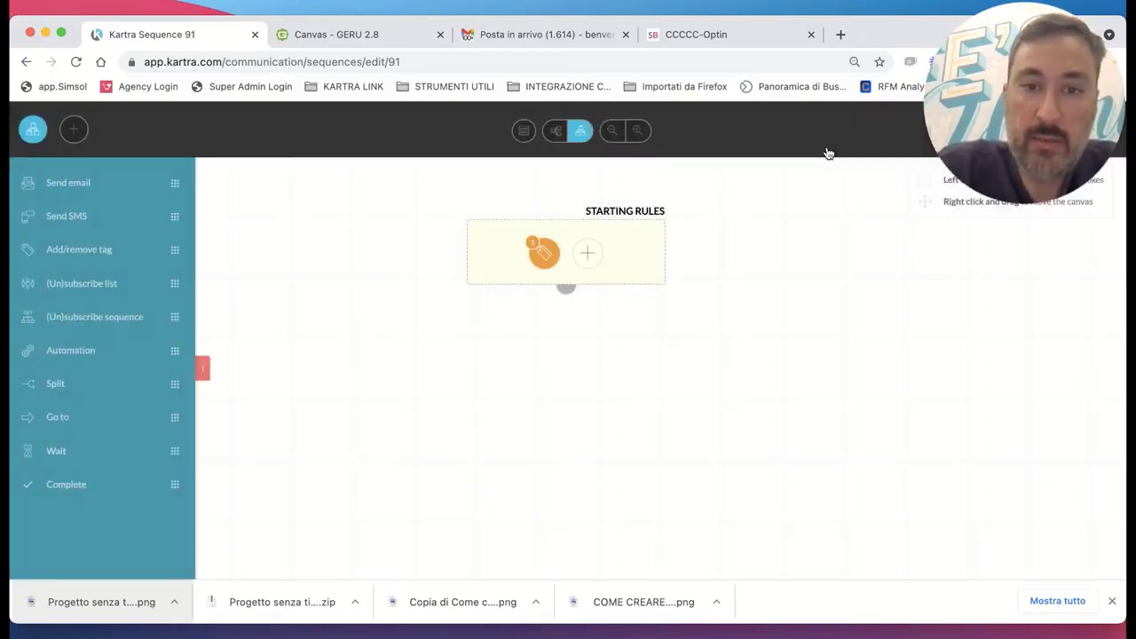
{"action": "left_click_drag", "start_coordinate": [83, 183], "coordinate": [562, 373]}
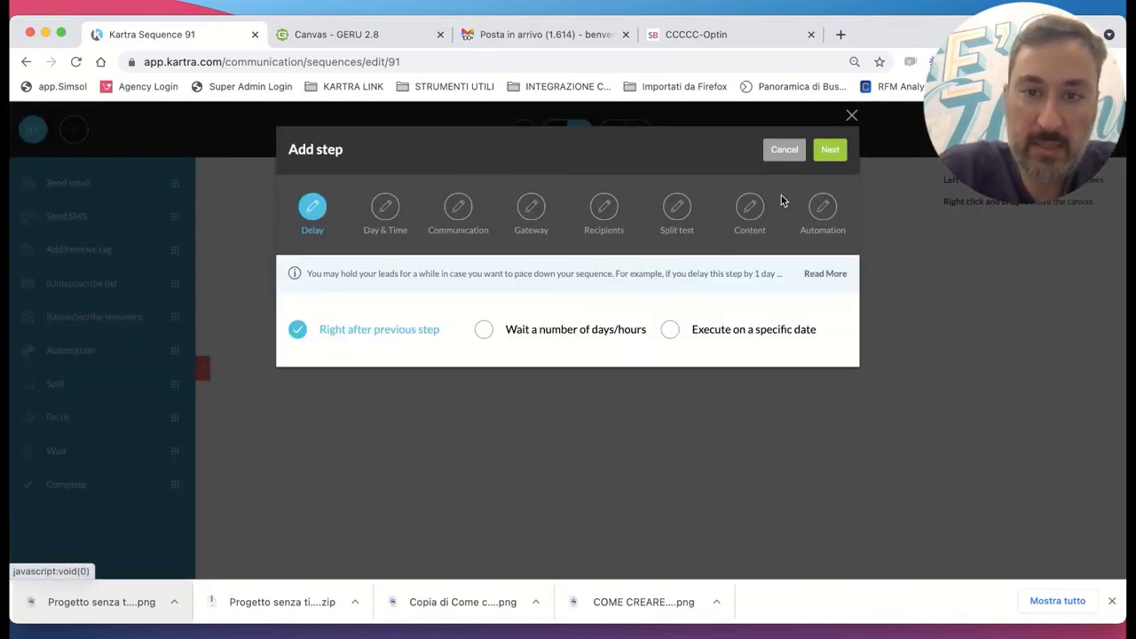
Send with no delay on any day or time, naming the email CCCCC-MAIL1-DOWNLOAD EBOOK.
{"action": "left_click", "coordinate": [828, 153]}
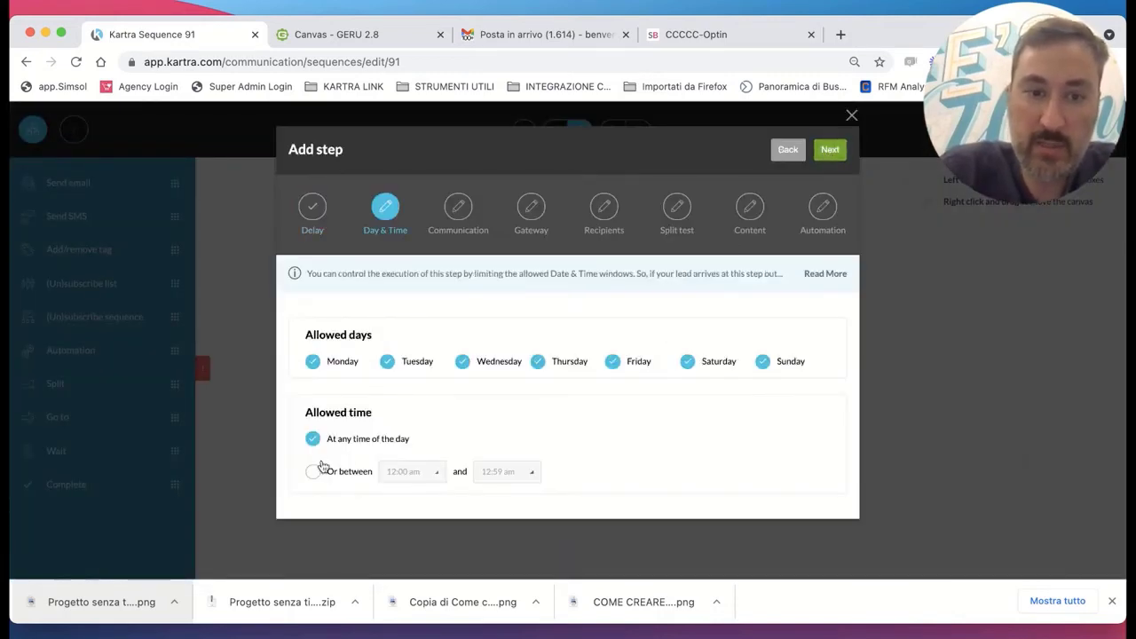
{"action": "left_click", "coordinate": [830, 151]}
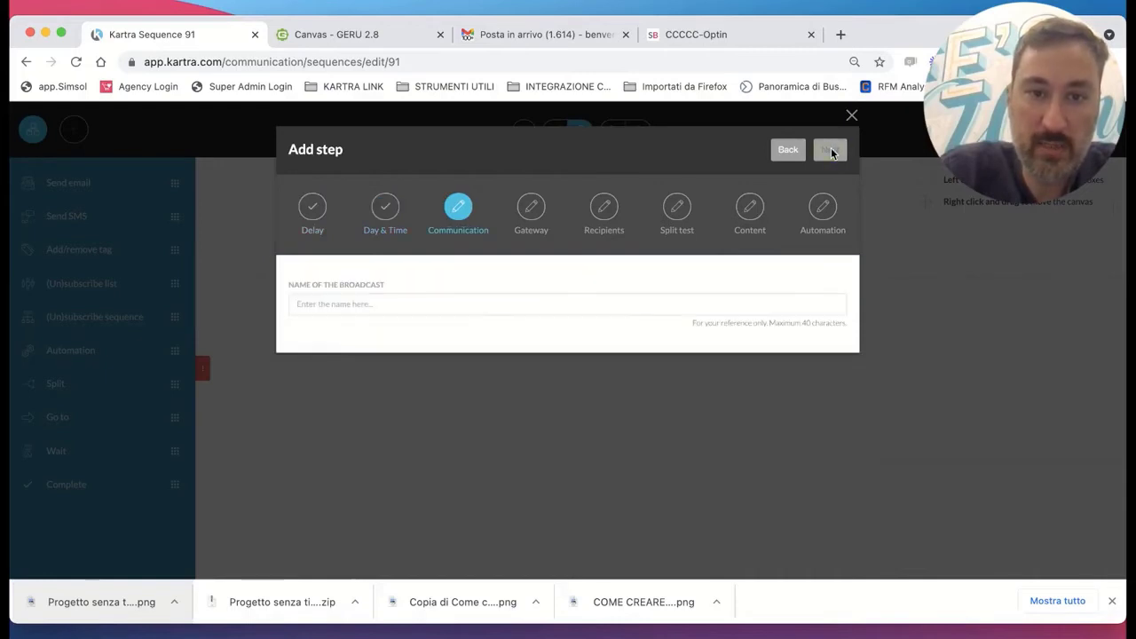
{"action": "left_click", "coordinate": [321, 305]}
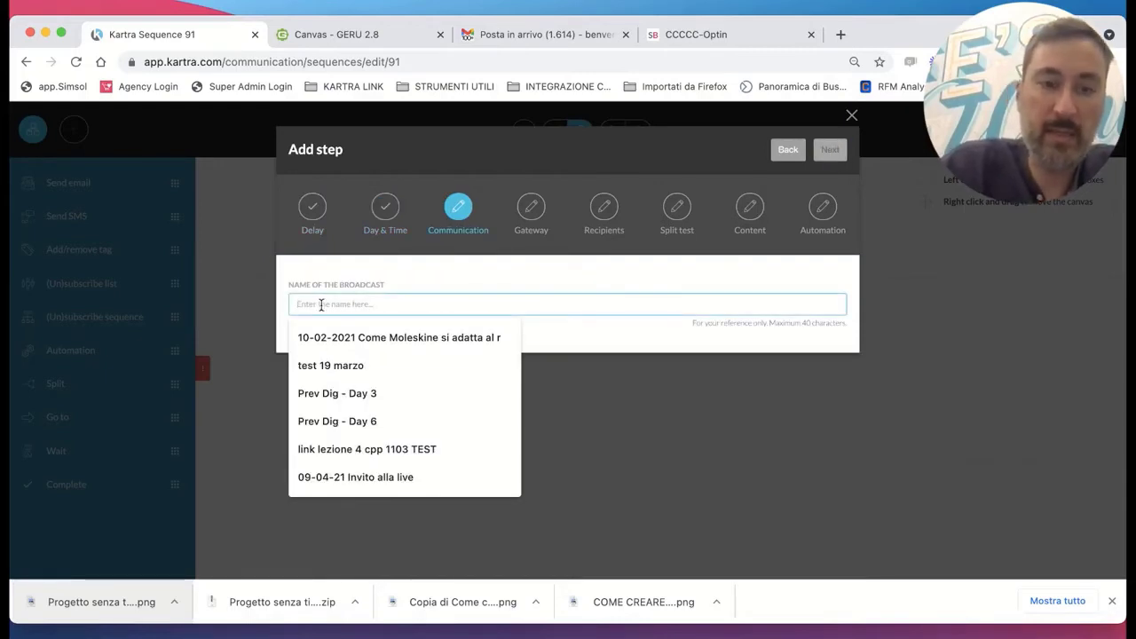
{"action": "type", "text": "Com"}
{"action": "key", "text": "BackSpace"}
{"action": "key", "text": "BackSpace"}
{"action": "key", "text": "BackSpace"}
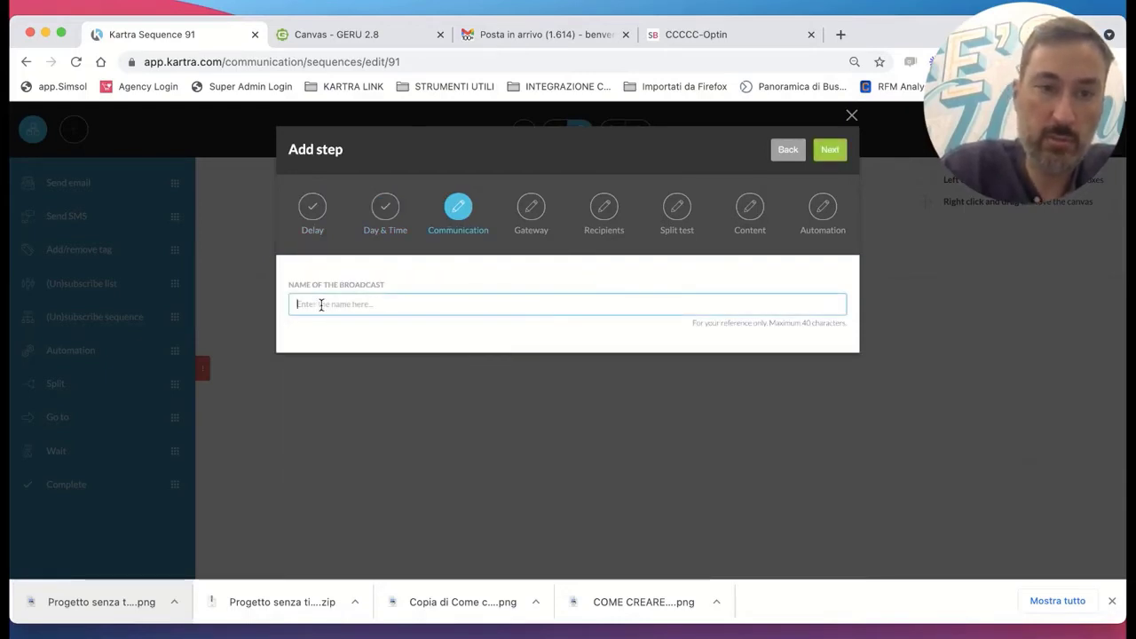
{"action": "type", "text": "ccc"}
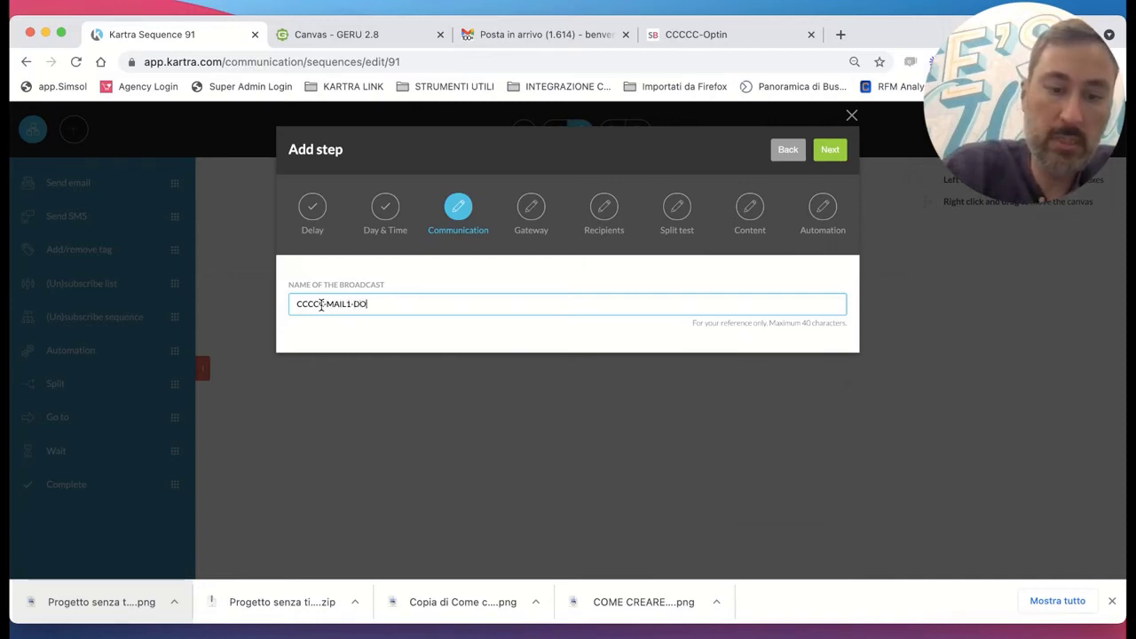
{"action": "type", "text": "EBOOK"}
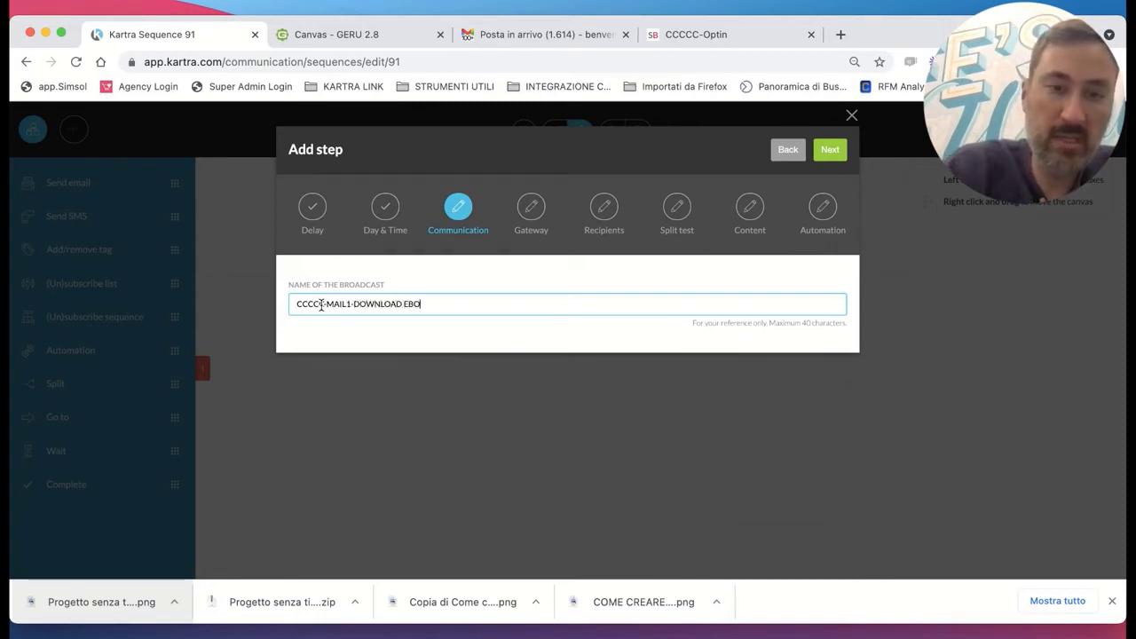
{"action": "left_click", "coordinate": [833, 151]}
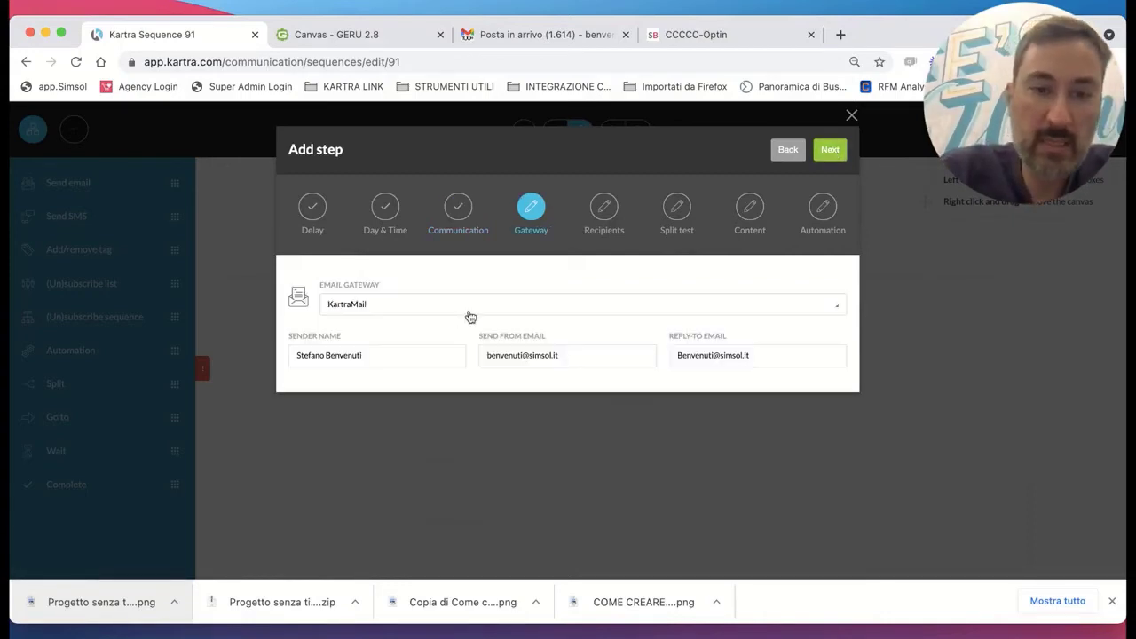
Replace the Send From address with the suggested sender email.
{"action": "triple_click", "coordinate": [578, 359]}
{"action": "type", "text": "h"}
{"action": "left_click", "coordinate": [573, 388]}
{"action": "left_click", "coordinate": [828, 153]}
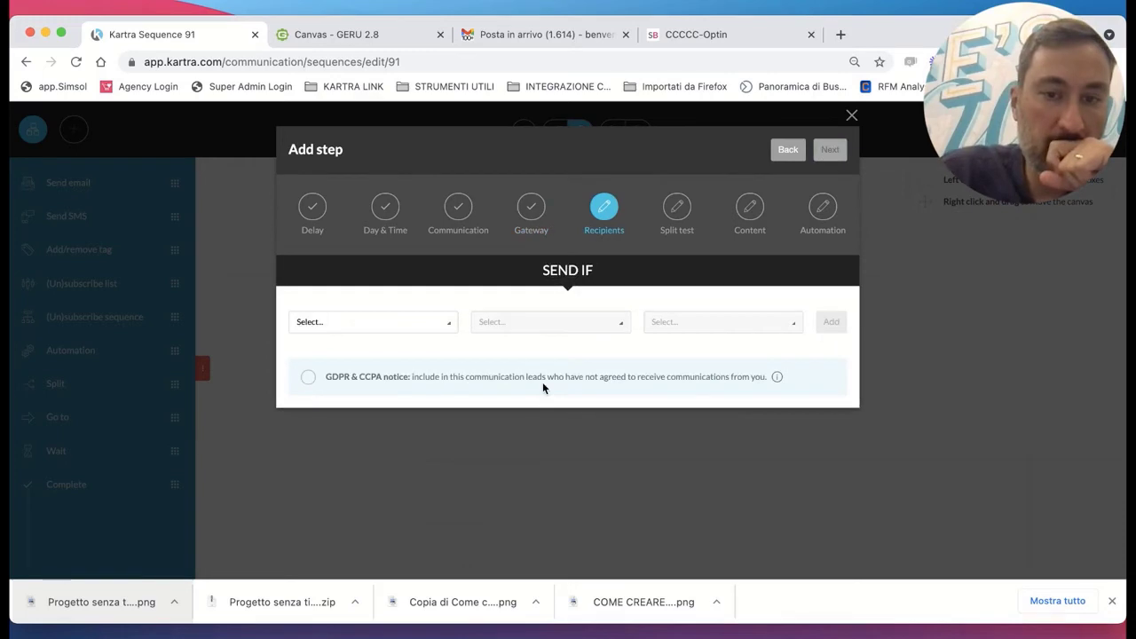
Target anyone reaching this step, include non-consenting leads, and choose a single email.
{"action": "left_click", "coordinate": [307, 380]}
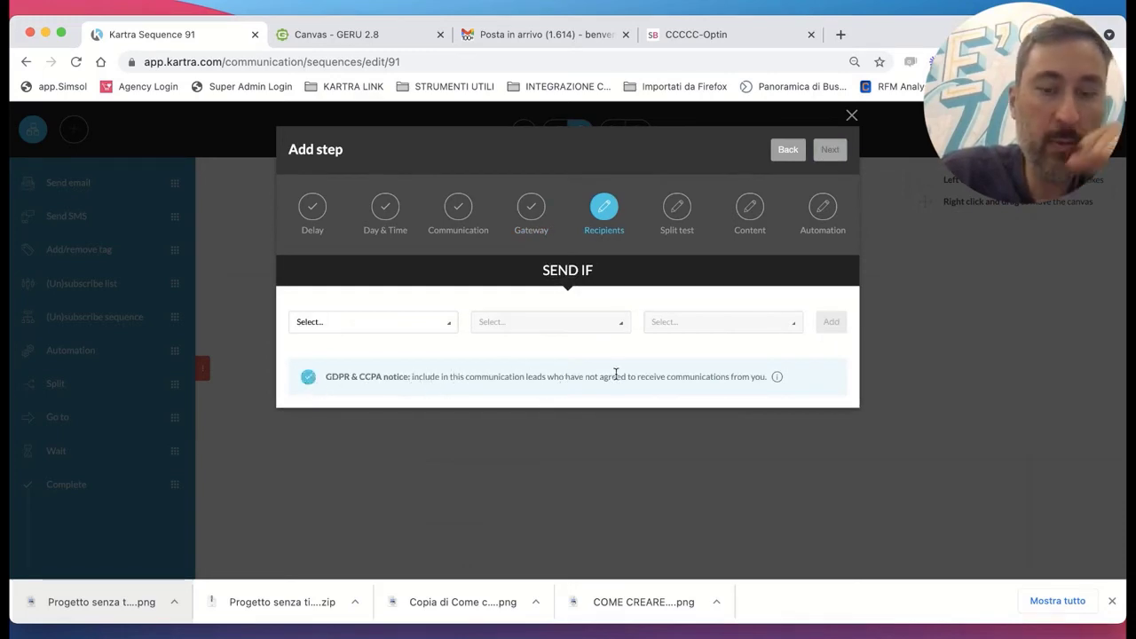
{"action": "left_click", "coordinate": [306, 379]}
{"action": "left_click", "coordinate": [377, 323]}
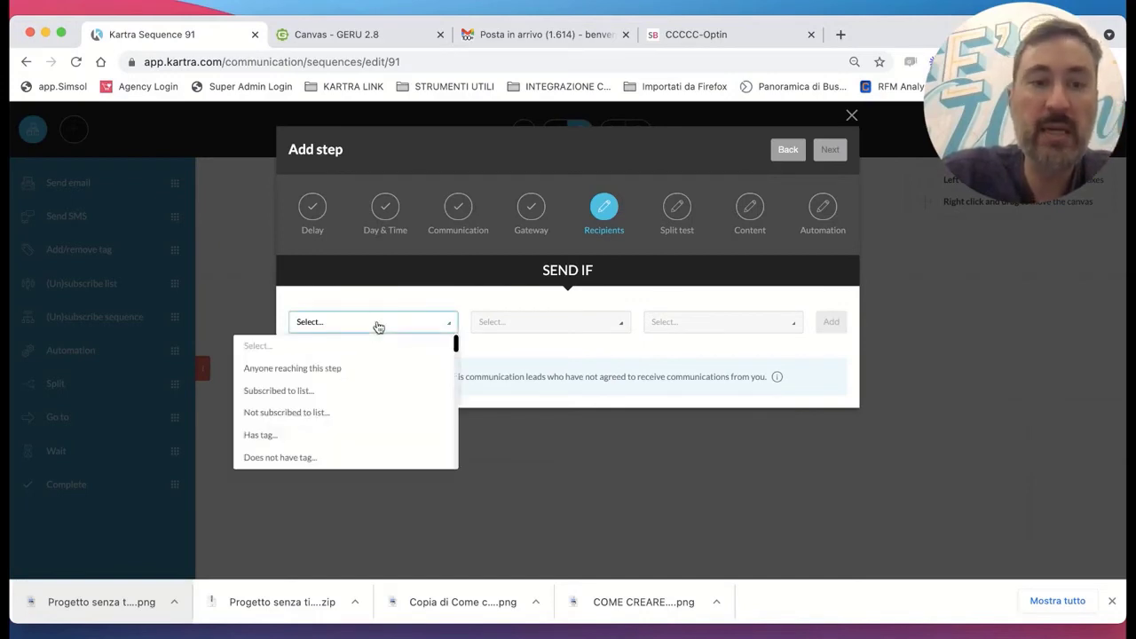
{"action": "left_click", "coordinate": [332, 369]}
{"action": "left_click", "coordinate": [831, 323]}
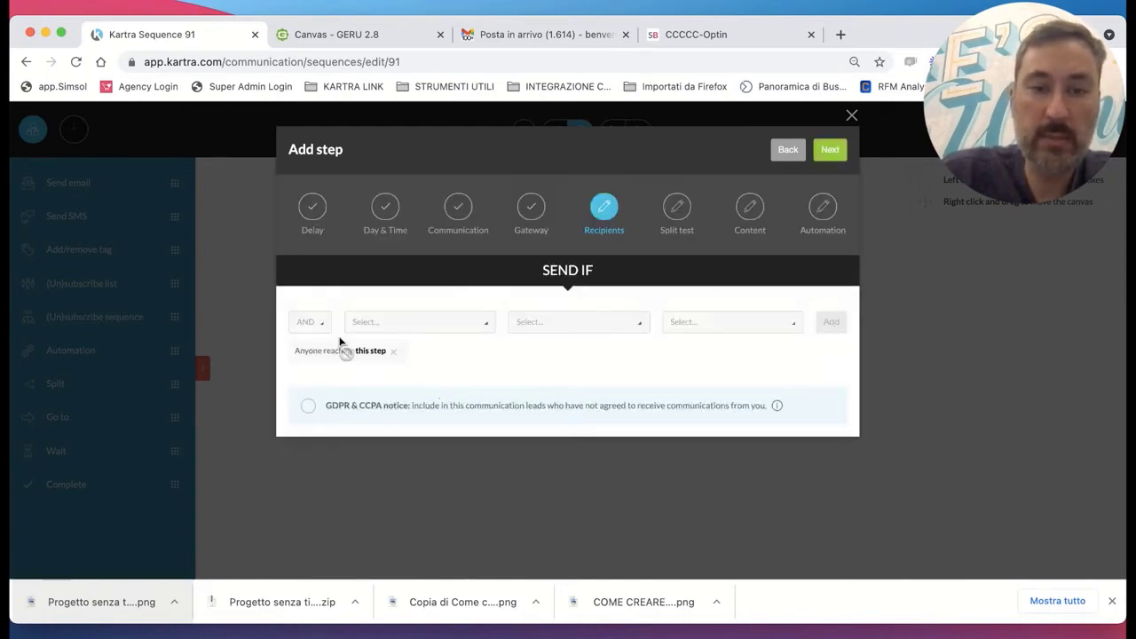
{"action": "left_click", "coordinate": [306, 405]}
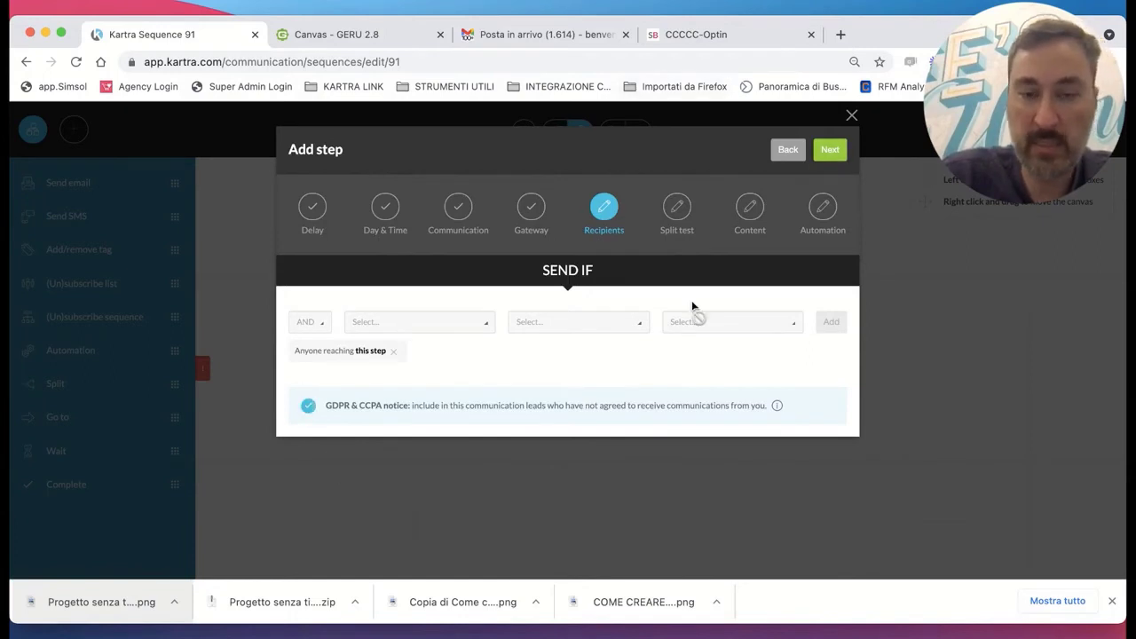
{"action": "left_click", "coordinate": [830, 149]}
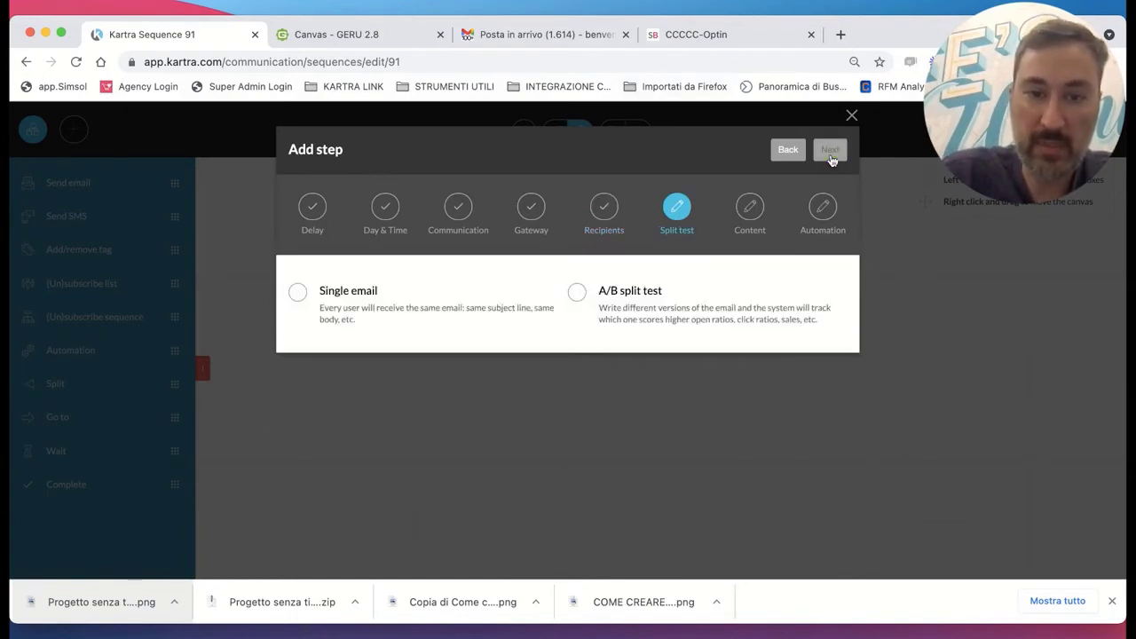
{"action": "left_click", "coordinate": [345, 296]}
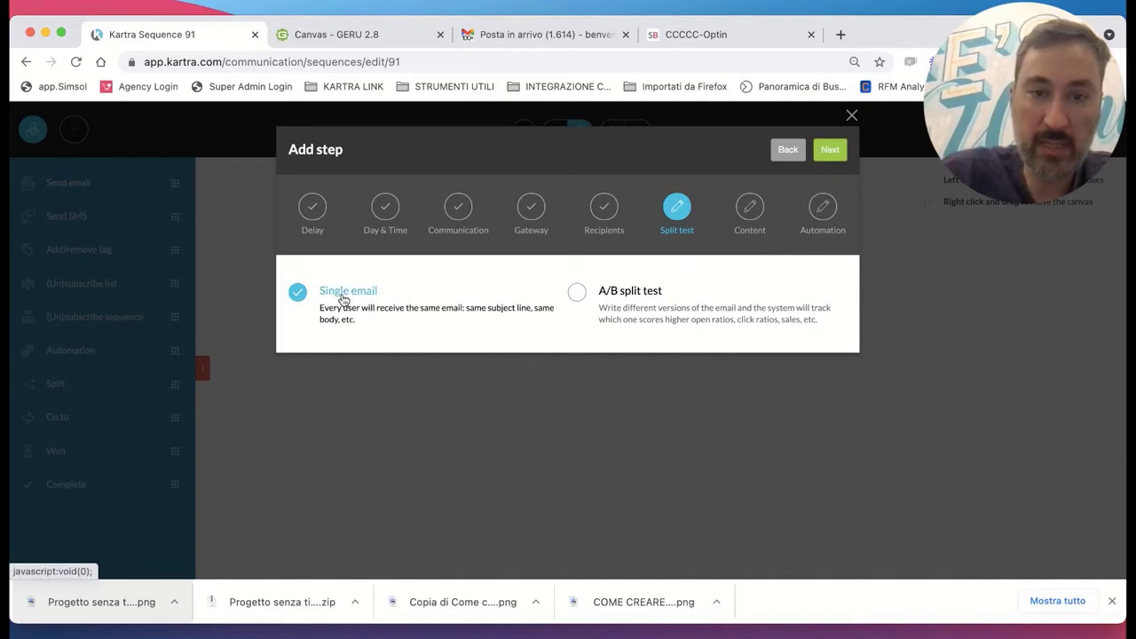
{"action": "left_click", "coordinate": [830, 151]}
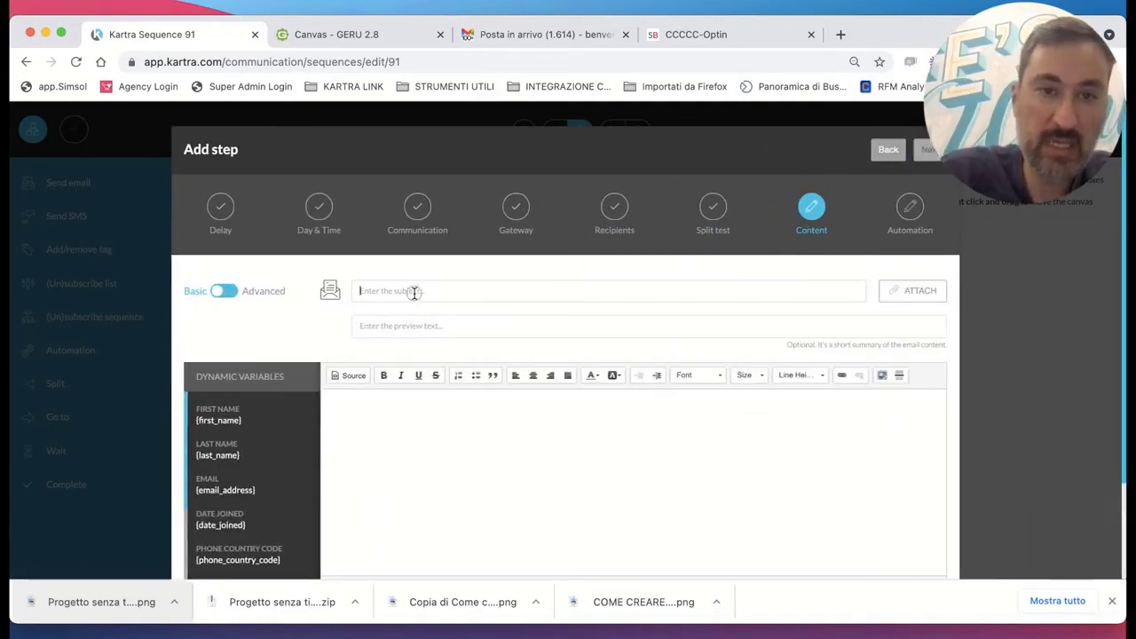
Enter the subject 'Grazie {first_name} ecco il tuo ebook', pasting in the {first_name} variable.
{"action": "left_click", "coordinate": [414, 293]}
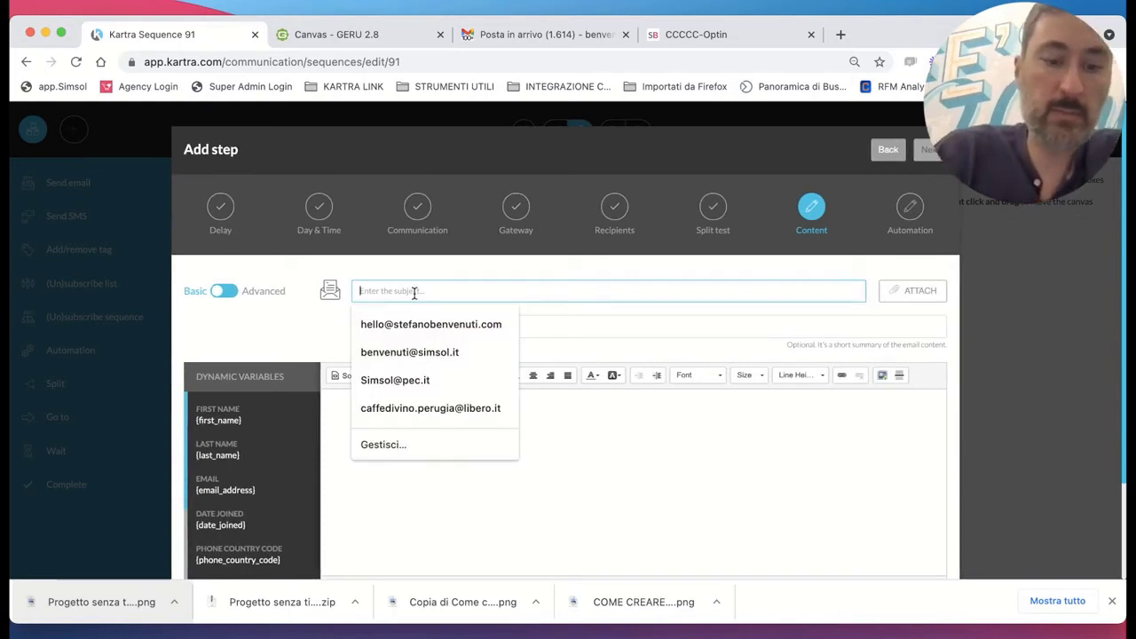
{"action": "type", "text": "Grazi"}
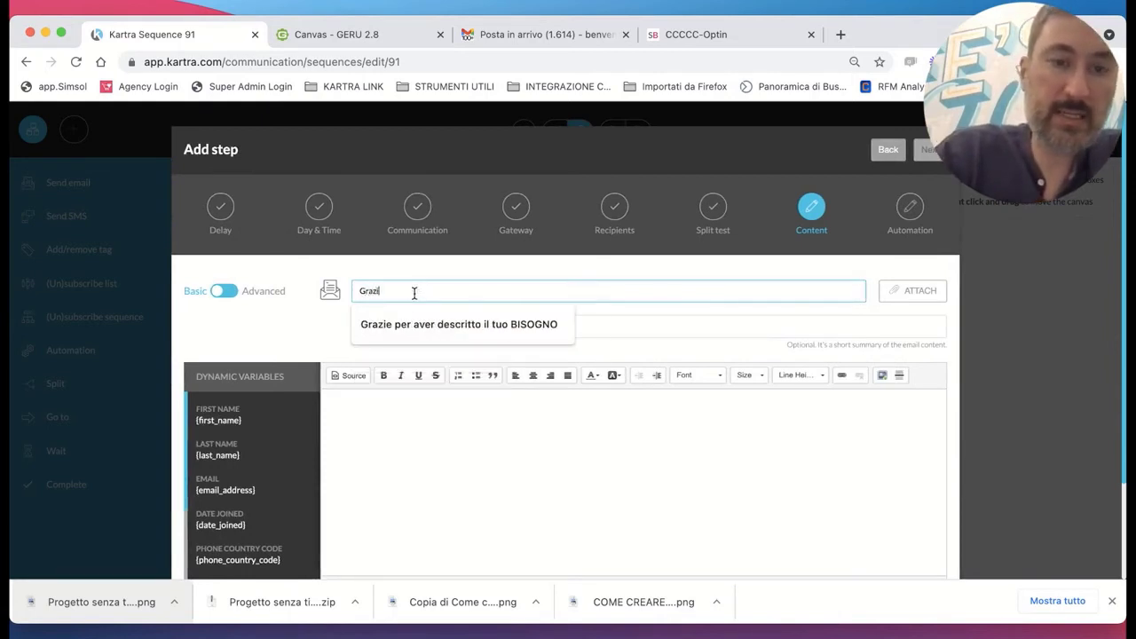
{"action": "type", "text": "e"}
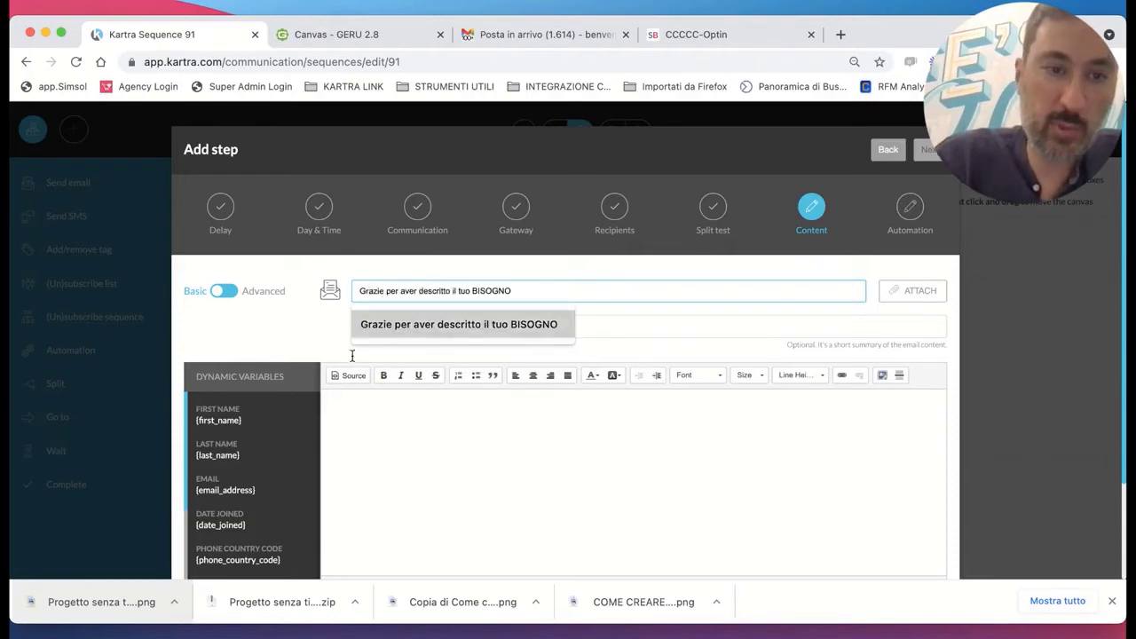
{"action": "left_click_drag", "start_coordinate": [250, 424], "coordinate": [211, 426]}
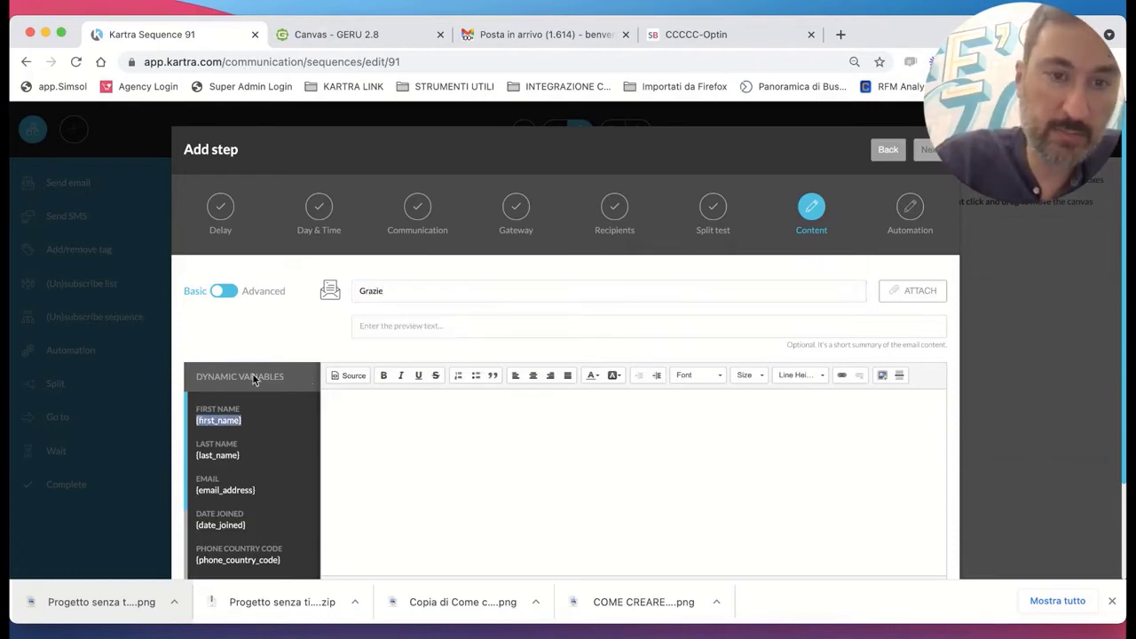
{"action": "left_click", "coordinate": [398, 290]}
{"action": "type", "text": "{first_name}"}
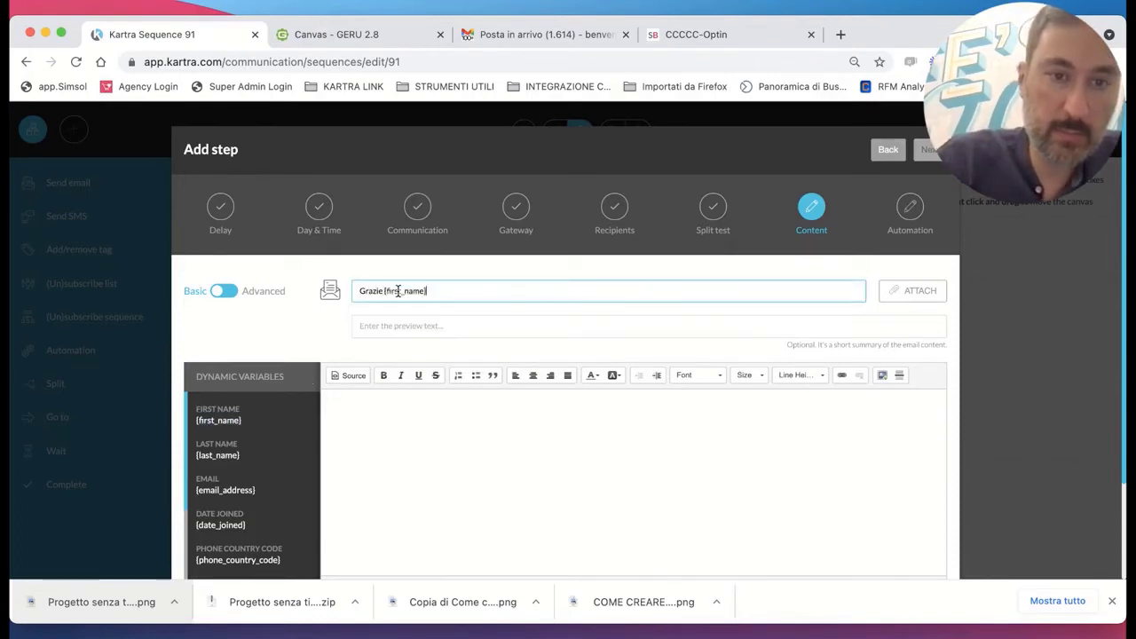
{"action": "type", "text": "ecco"}
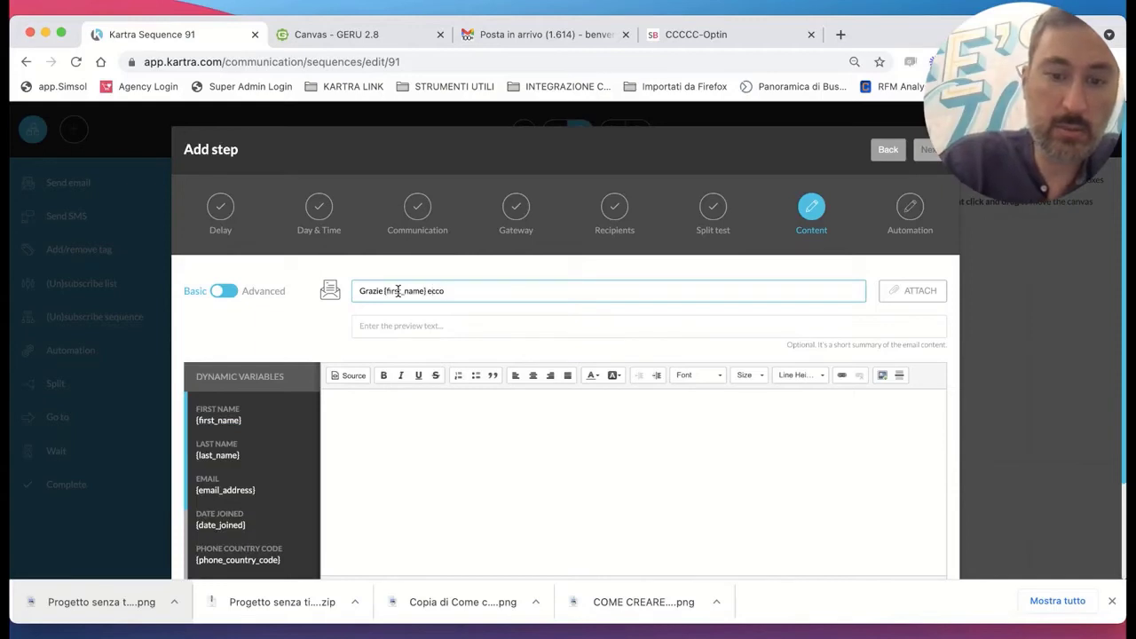
{"action": "type", "text": " il tuo ebook"}
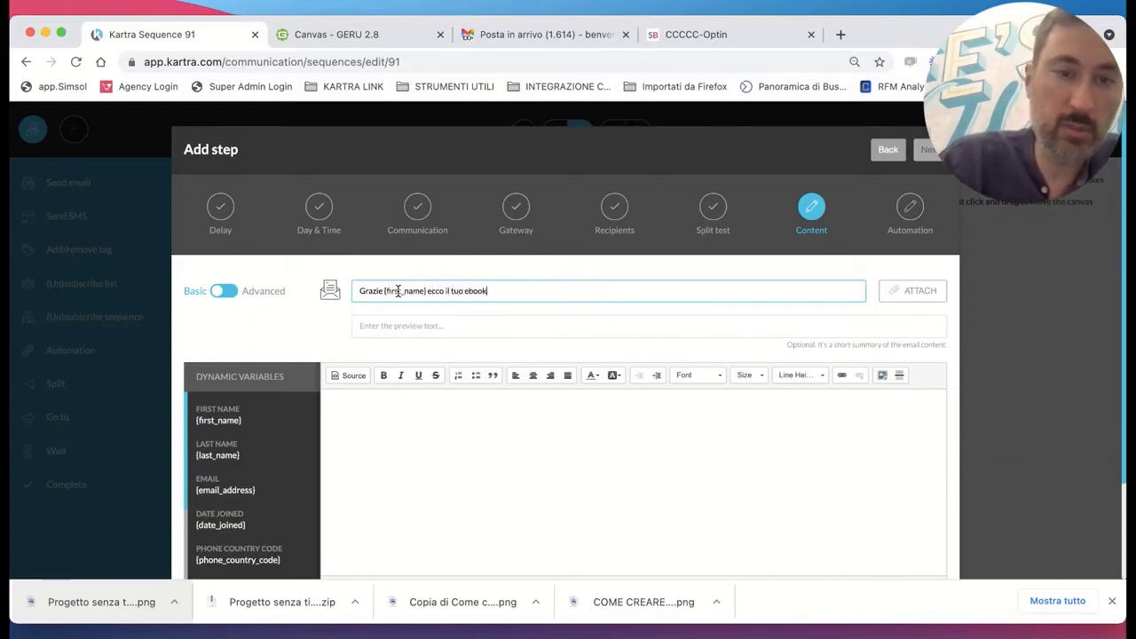
Enter the preview text 'Apri se vuoi creare contenuti che convertono'.
{"action": "left_click", "coordinate": [399, 323]}
{"action": "type", "text": "Apri se vuoi c"}
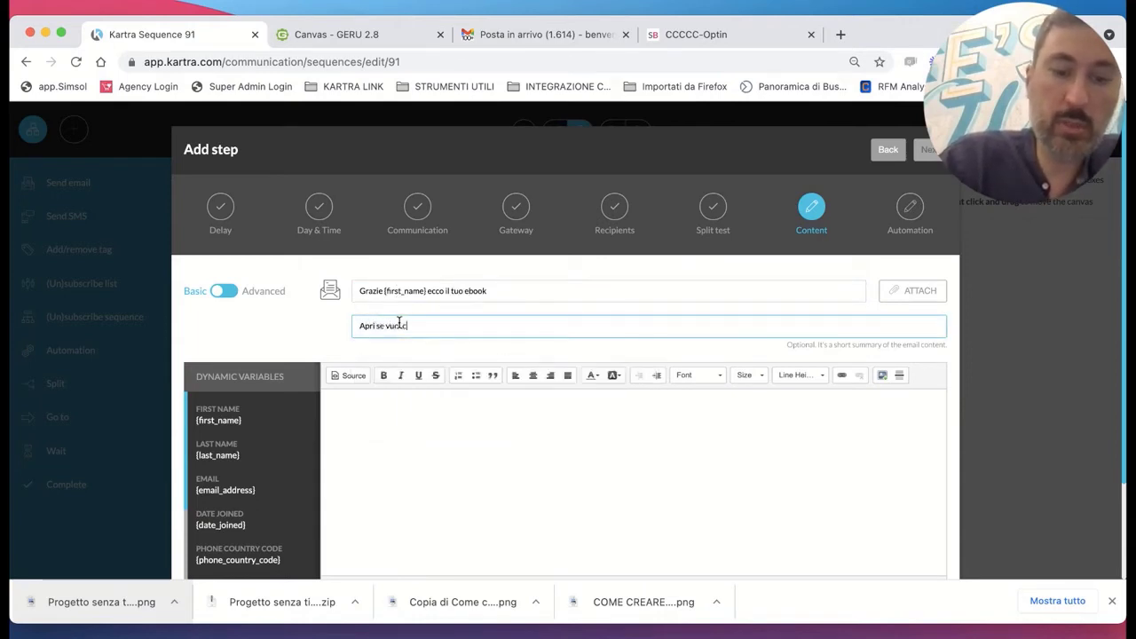
{"action": "type", "text": "reare cong"}
{"action": "key", "text": "BackSpace"}
{"action": "type", "text": "t"}
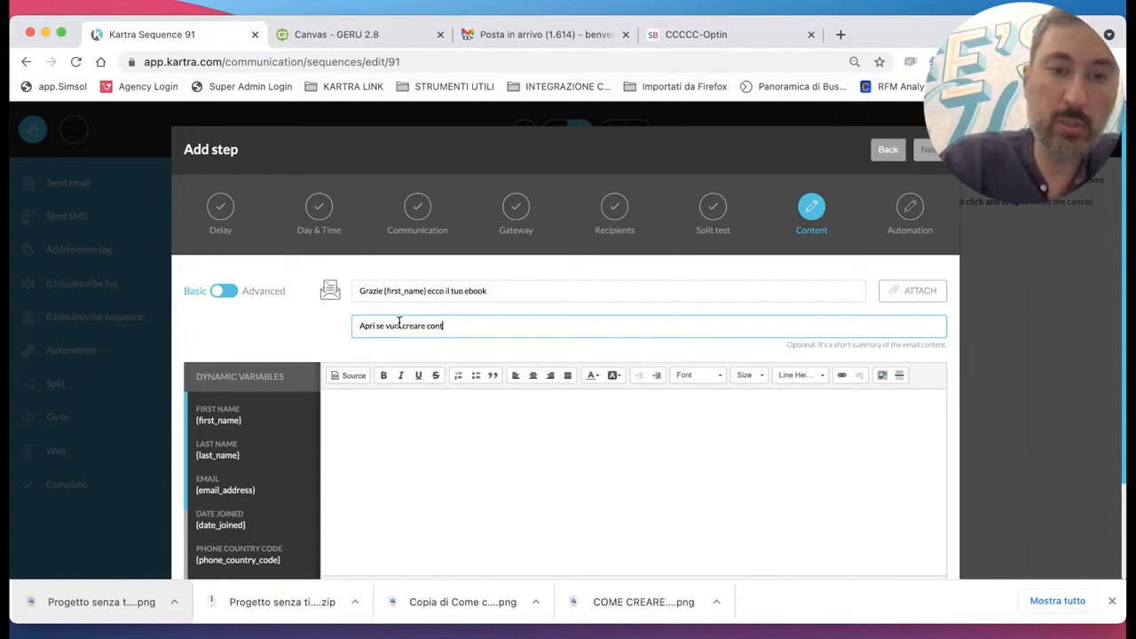
{"action": "type", "text": "enuti che convertono"}
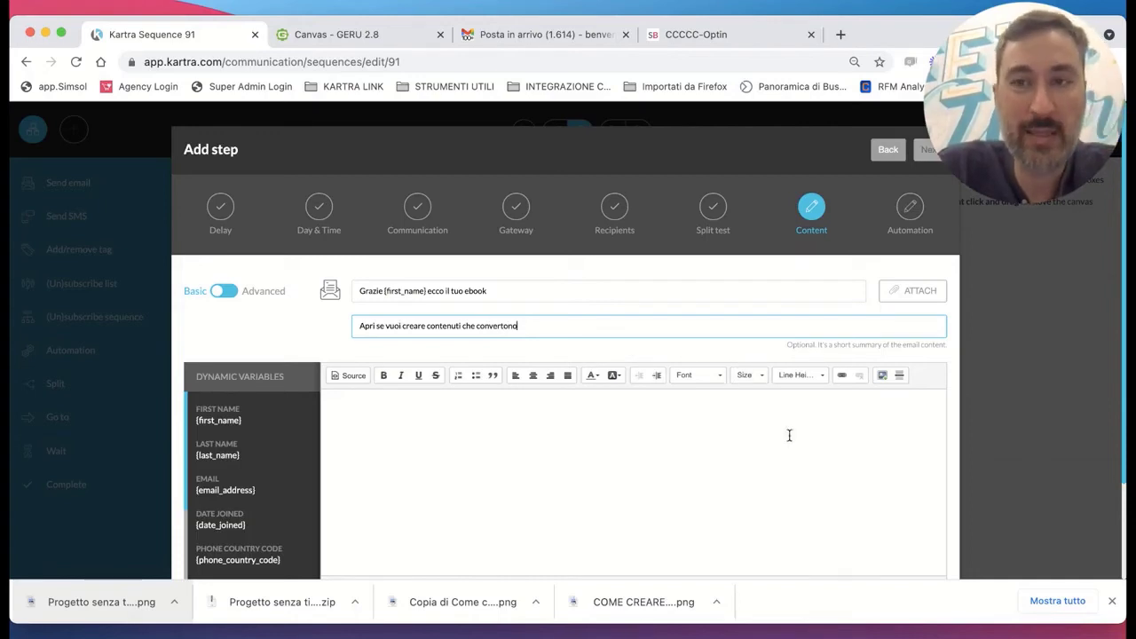
Switch the email editor to advanced mode and show the Design Templates.
{"action": "left_click", "coordinate": [227, 295]}
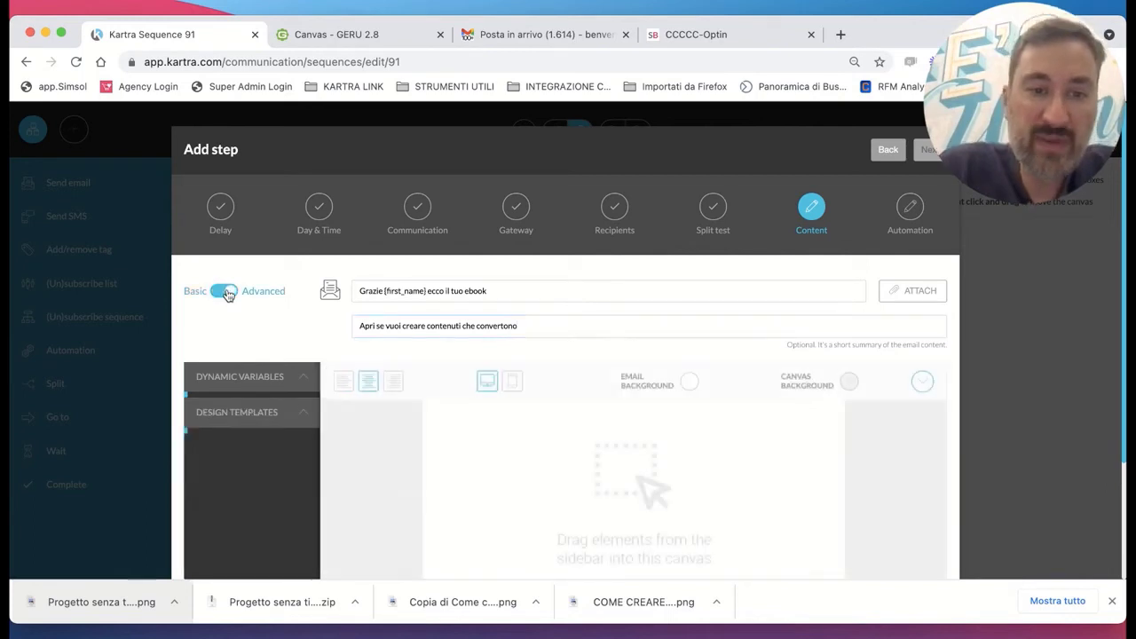
{"action": "left_click", "coordinate": [263, 409]}
{"action": "scroll", "coordinate": [296, 466], "scroll_direction": "down", "scroll_amount": 2}
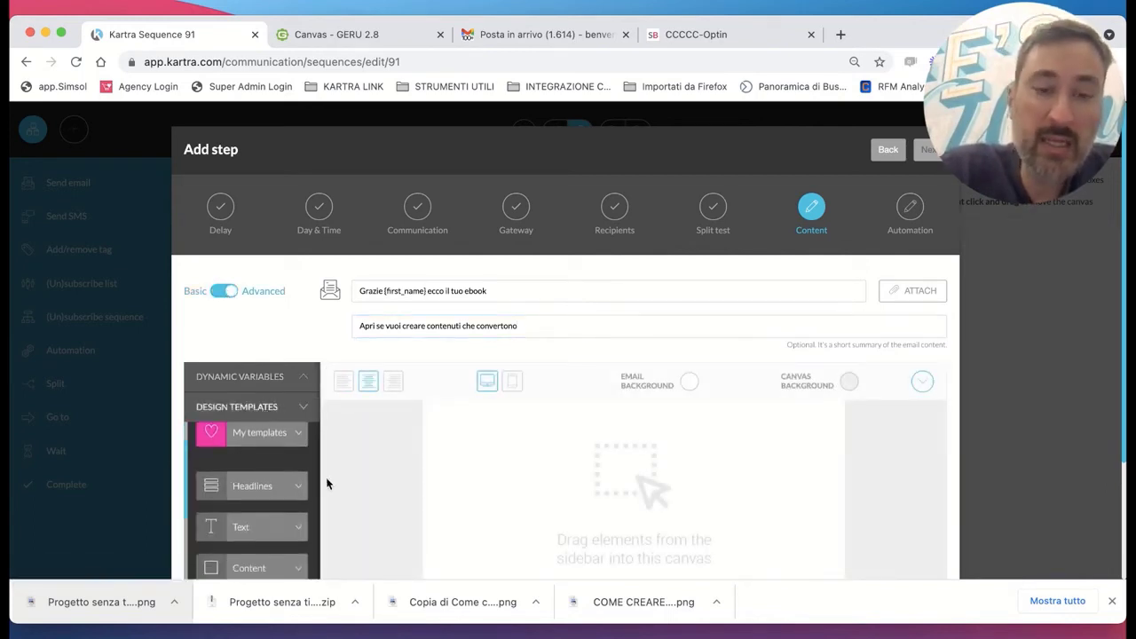
{"action": "scroll", "coordinate": [338, 457], "scroll_direction": "down", "scroll_amount": 1}
{"action": "scroll", "coordinate": [351, 457], "scroll_direction": "down", "scroll_amount": 3}
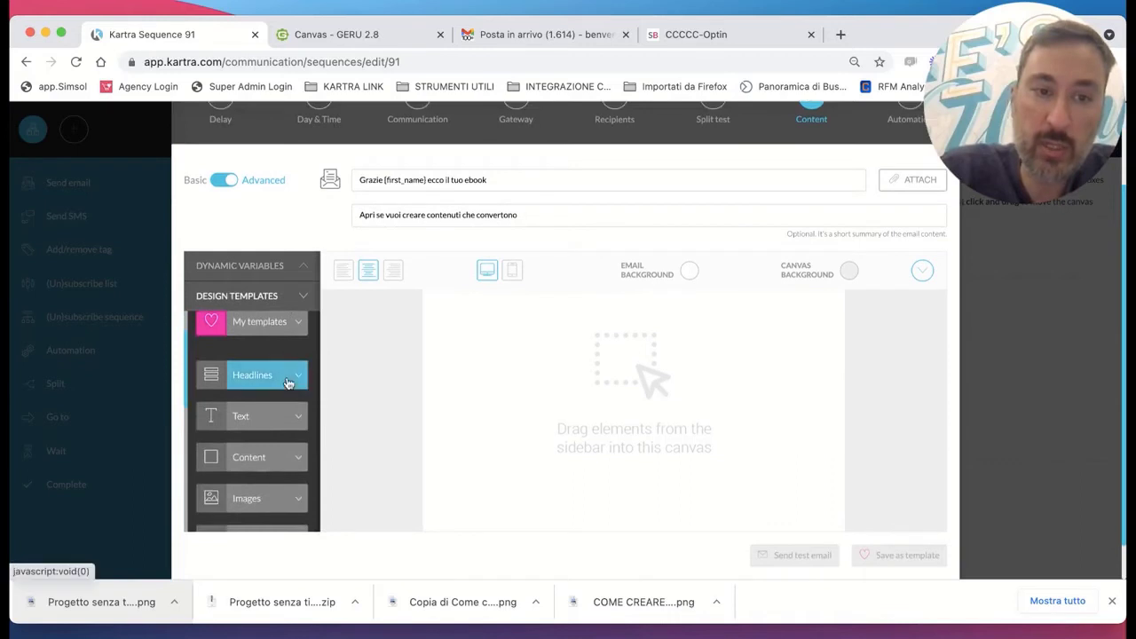
{"action": "scroll", "coordinate": [287, 379], "scroll_direction": "up", "scroll_amount": 2}
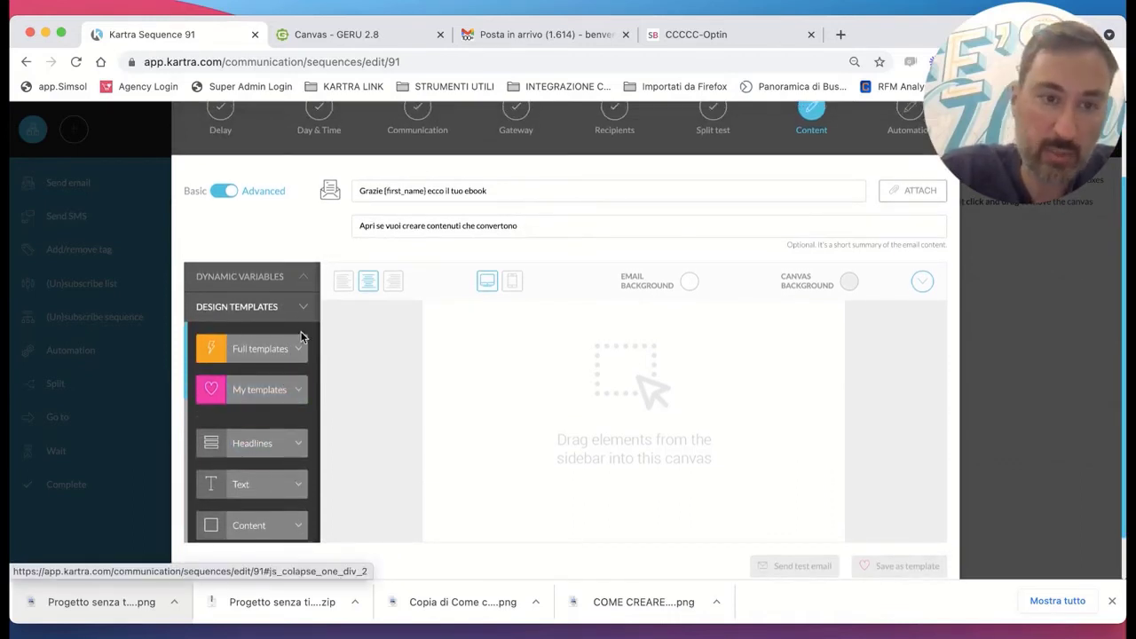
Drop the saved template with two pink buttons from My templates onto the canvas.
{"action": "left_click", "coordinate": [296, 392]}
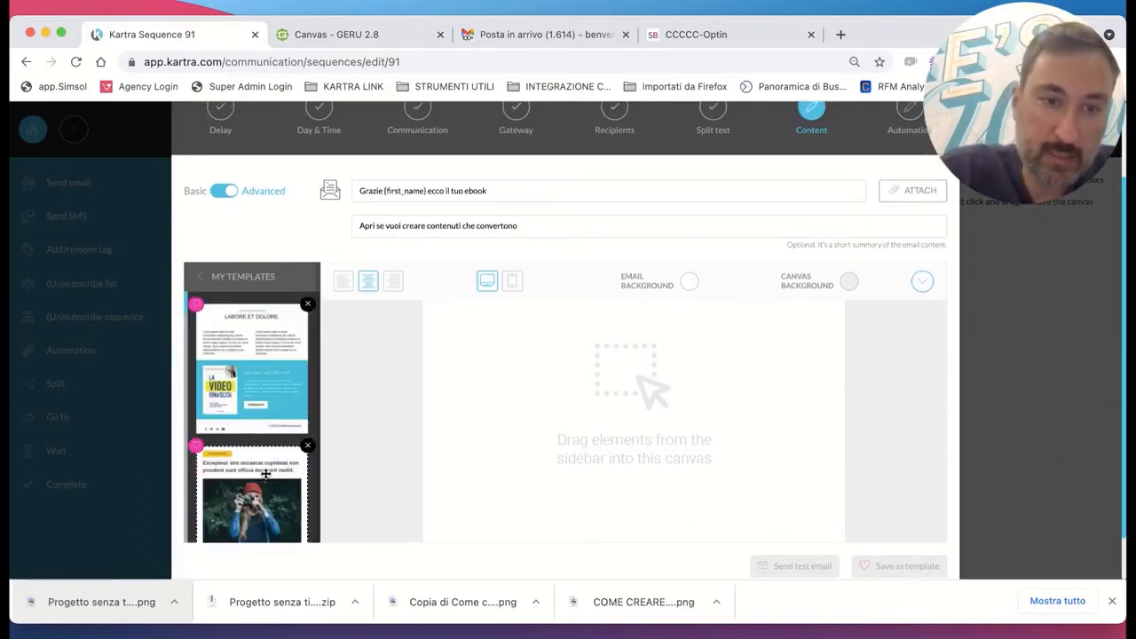
{"action": "scroll", "coordinate": [266, 474], "scroll_direction": "down", "scroll_amount": 2}
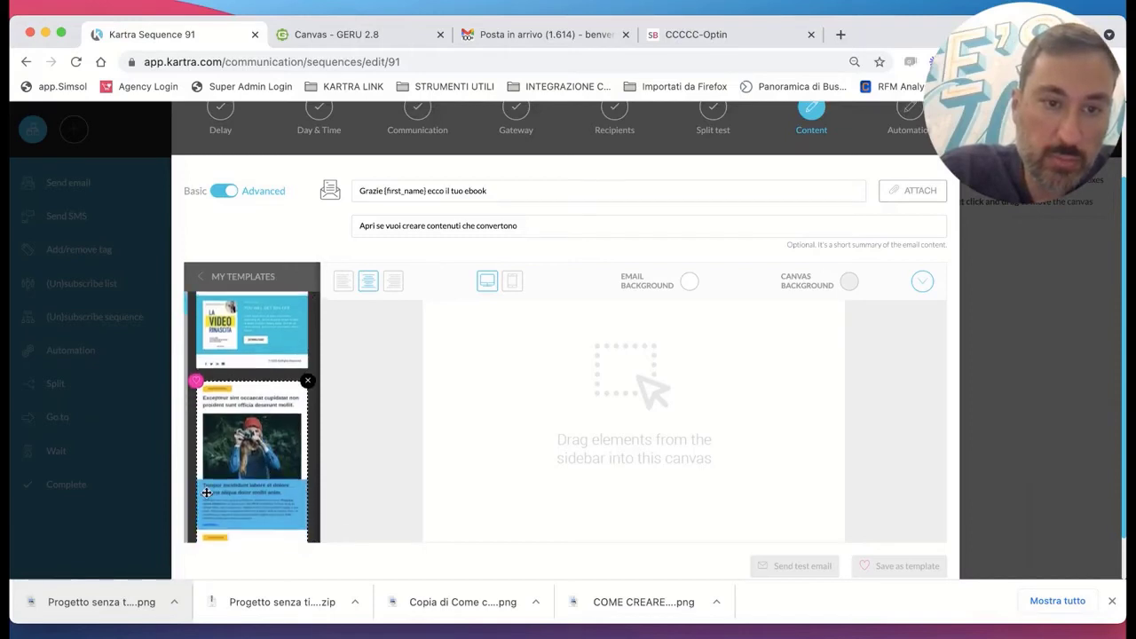
{"action": "scroll", "coordinate": [207, 490], "scroll_direction": "down", "scroll_amount": 8}
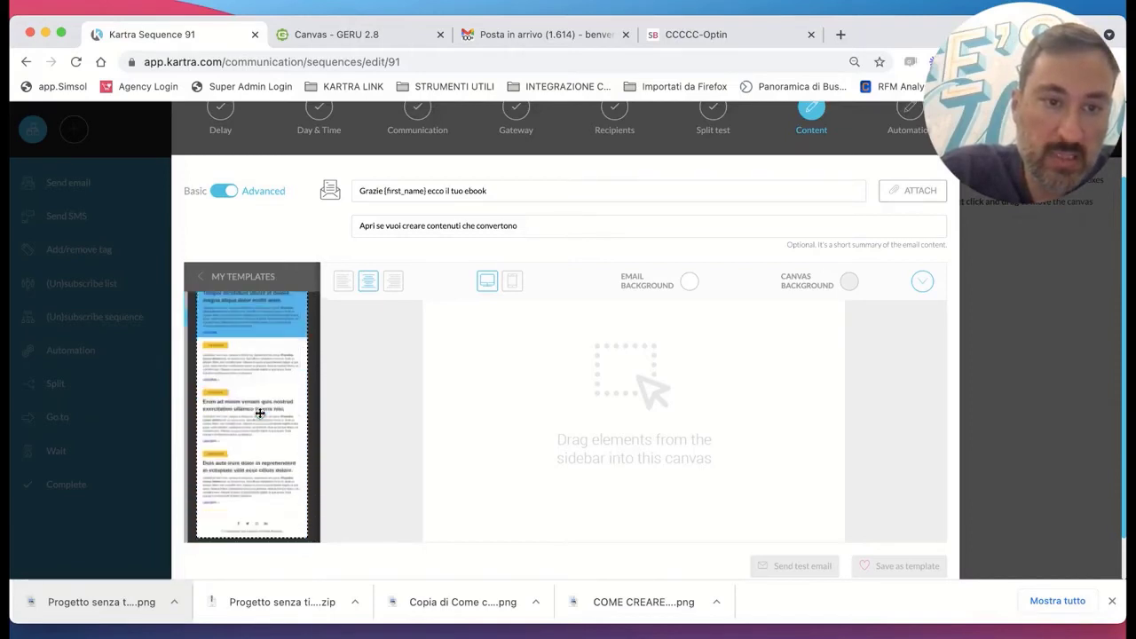
{"action": "scroll", "coordinate": [260, 413], "scroll_direction": "down", "scroll_amount": 10}
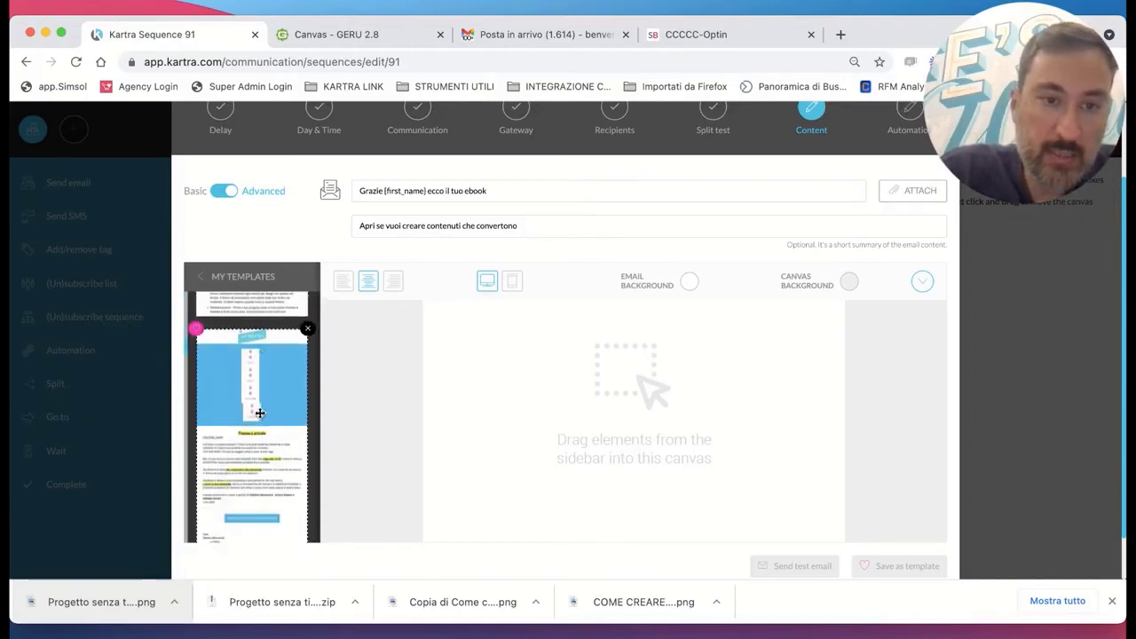
{"action": "scroll", "coordinate": [260, 413], "scroll_direction": "down", "scroll_amount": 5}
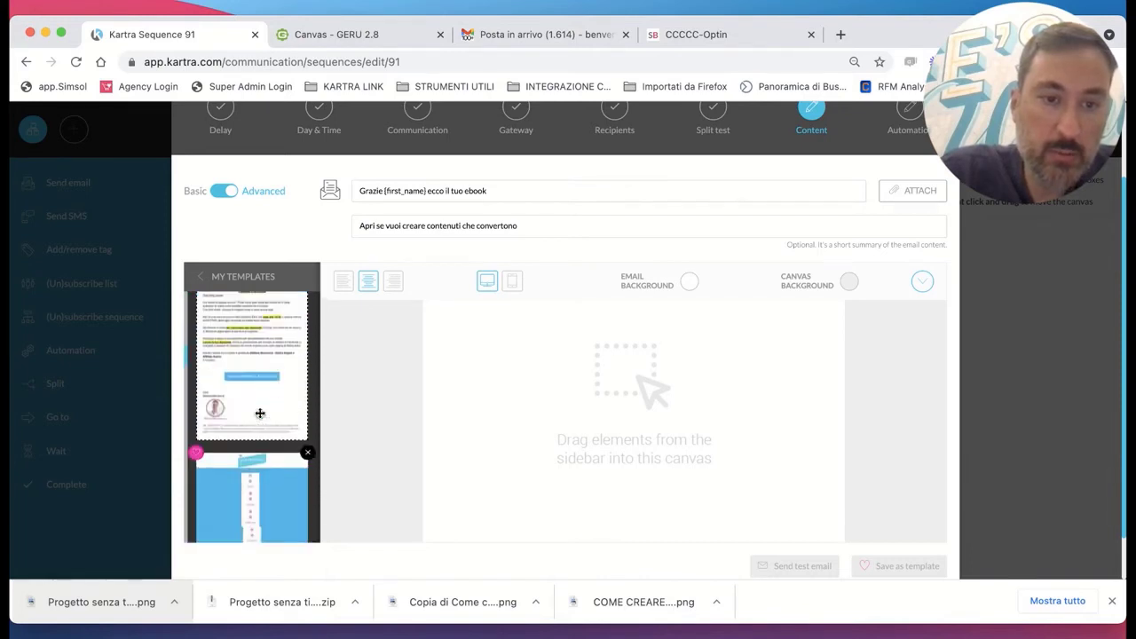
{"action": "scroll", "coordinate": [260, 413], "scroll_direction": "down", "scroll_amount": 10}
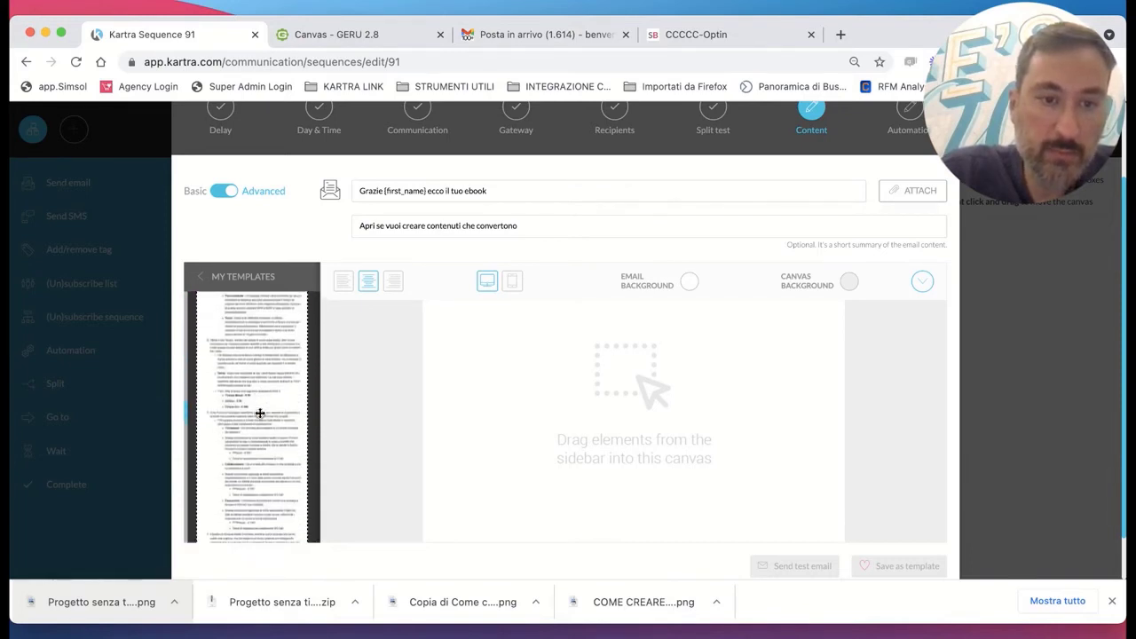
{"action": "scroll", "coordinate": [260, 413], "scroll_direction": "down", "scroll_amount": 10}
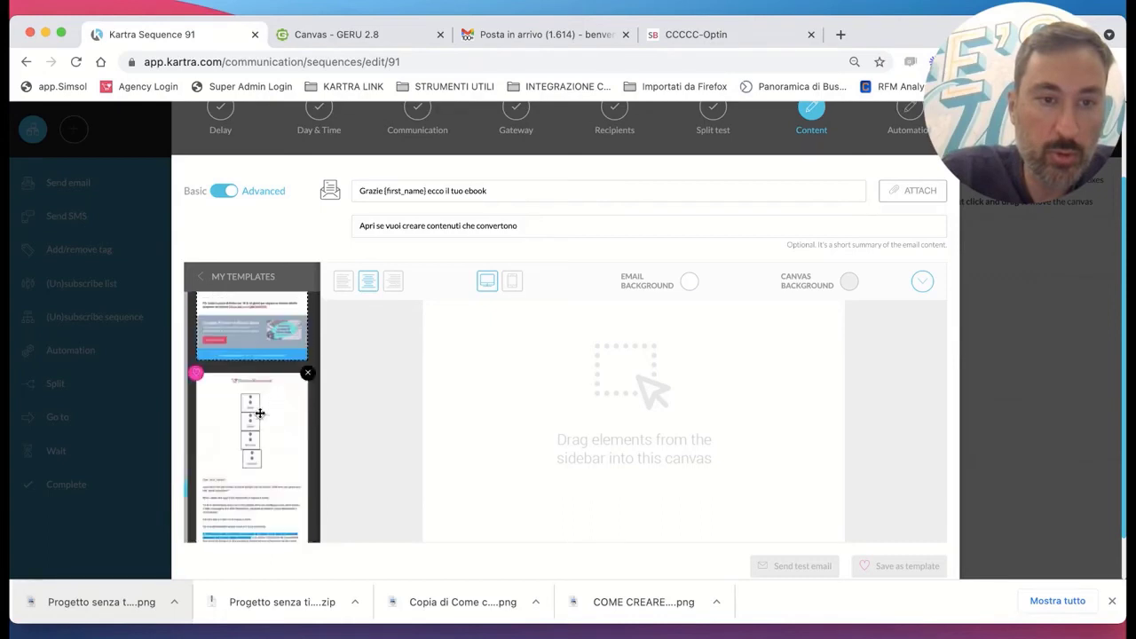
{"action": "scroll", "coordinate": [260, 415], "scroll_direction": "down", "scroll_amount": 2}
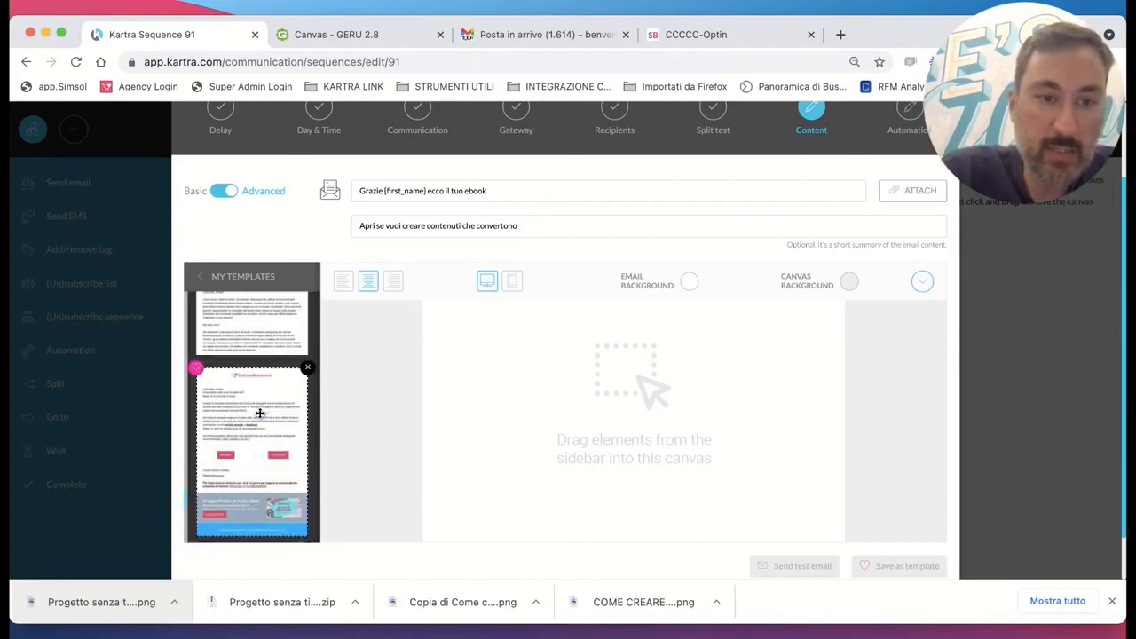
{"action": "scroll", "coordinate": [260, 414], "scroll_direction": "up", "scroll_amount": 3}
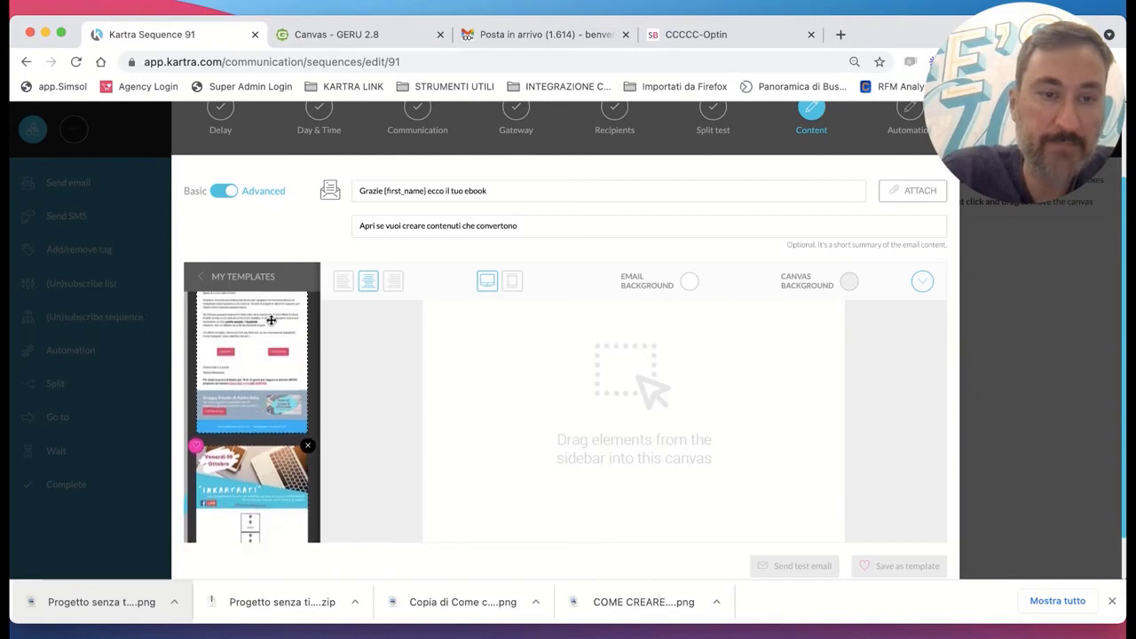
{"action": "scroll", "coordinate": [271, 320], "scroll_direction": "up", "scroll_amount": 2}
{"action": "scroll", "coordinate": [253, 379], "scroll_direction": "down", "scroll_amount": 3}
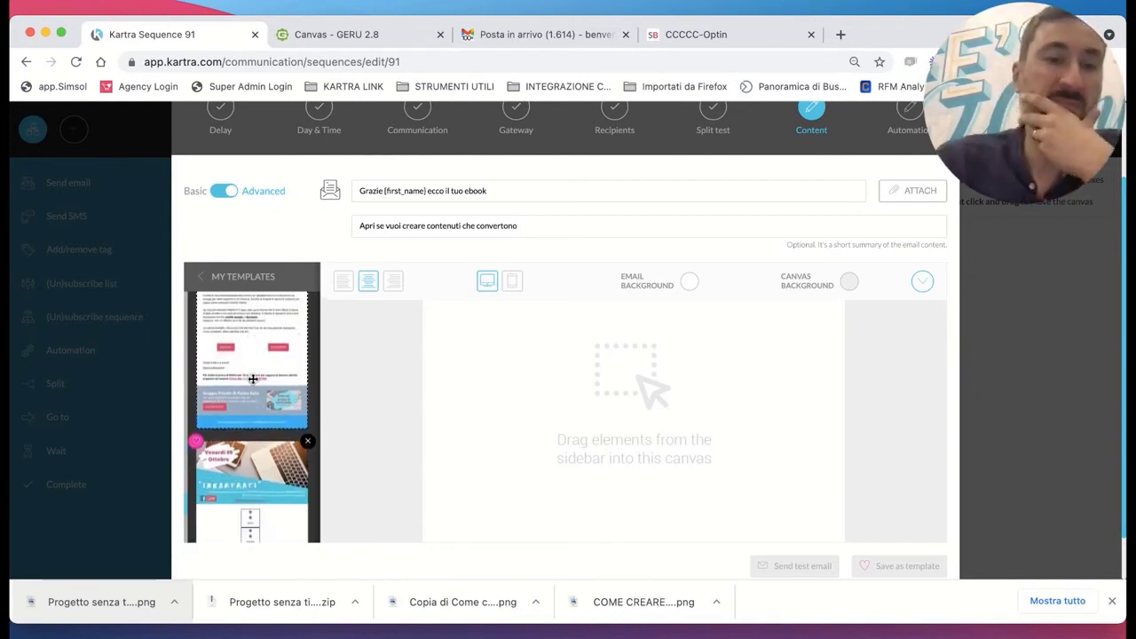
{"action": "scroll", "coordinate": [253, 379], "scroll_direction": "up", "scroll_amount": 3}
{"action": "scroll", "coordinate": [253, 379], "scroll_direction": "up", "scroll_amount": 2}
{"action": "left_click_drag", "start_coordinate": [238, 394], "coordinate": [612, 330]}
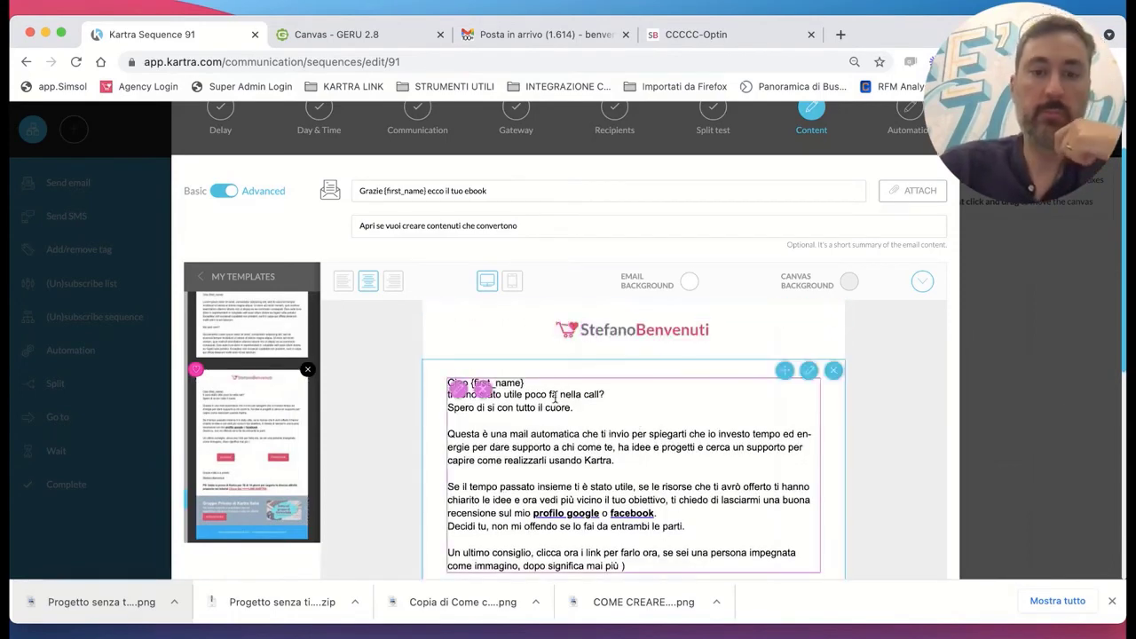
Delete the template's old body paragraphs below the greeting.
{"action": "scroll", "coordinate": [568, 404], "scroll_direction": "down", "scroll_amount": 2}
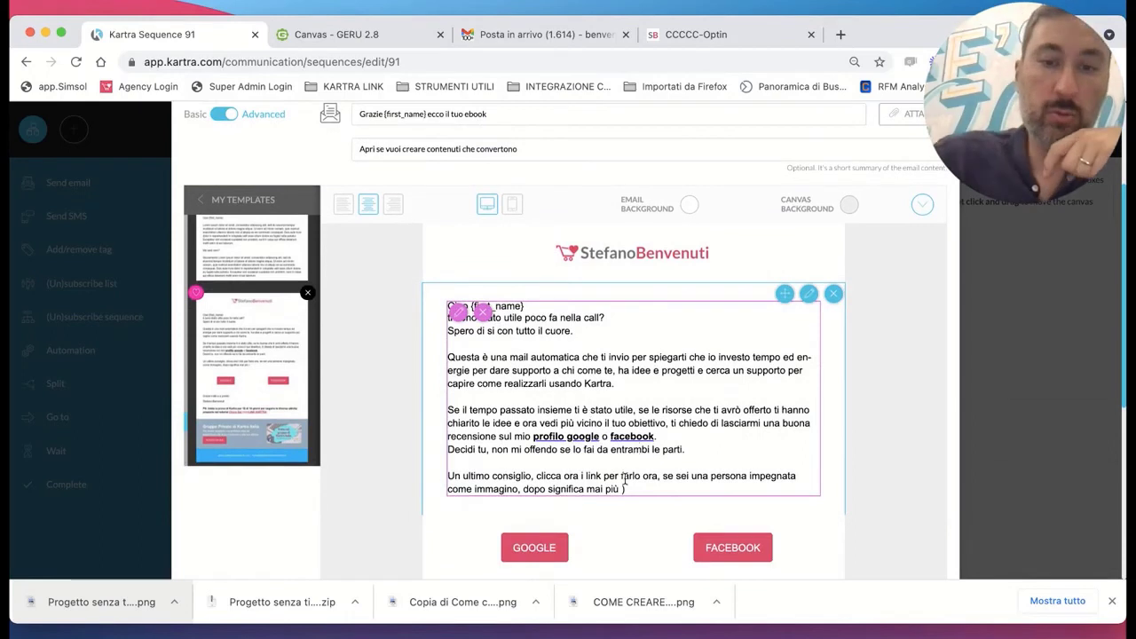
{"action": "left_click", "coordinate": [625, 487]}
{"action": "left_click_drag", "start_coordinate": [622, 487], "coordinate": [421, 326]}
{"action": "key", "text": "BackSpace"}
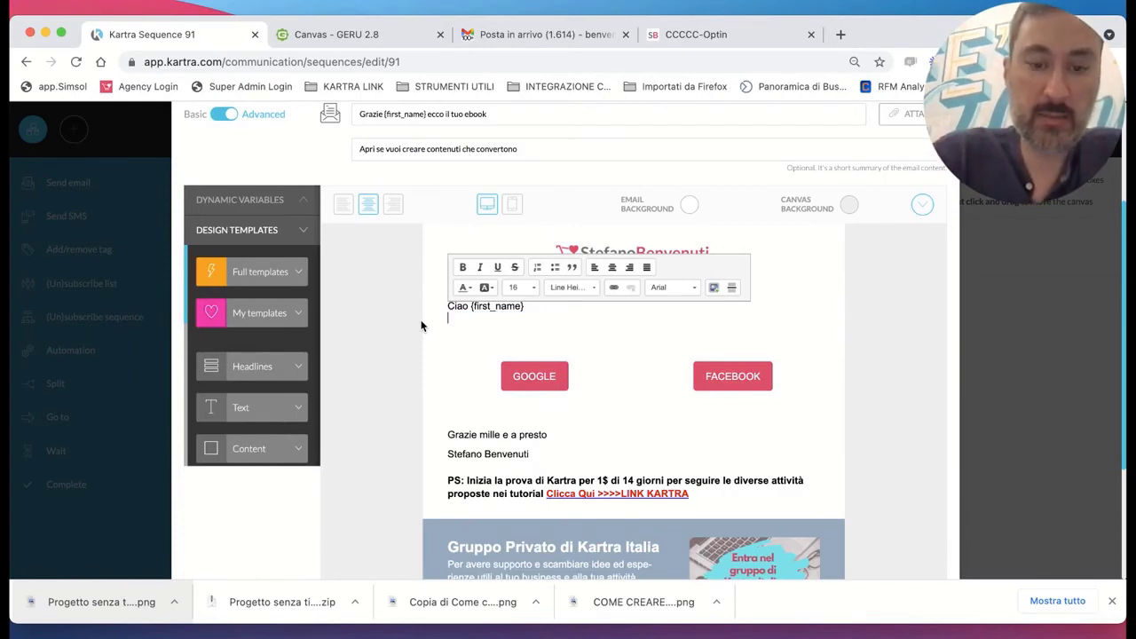
Type the message delivering the EBOOK on COME CREARE CONTENUTI CHE CONVERTONO.
{"action": "type", "text": "ti scrivo questa email per inviarti il link di scaricamento del"}
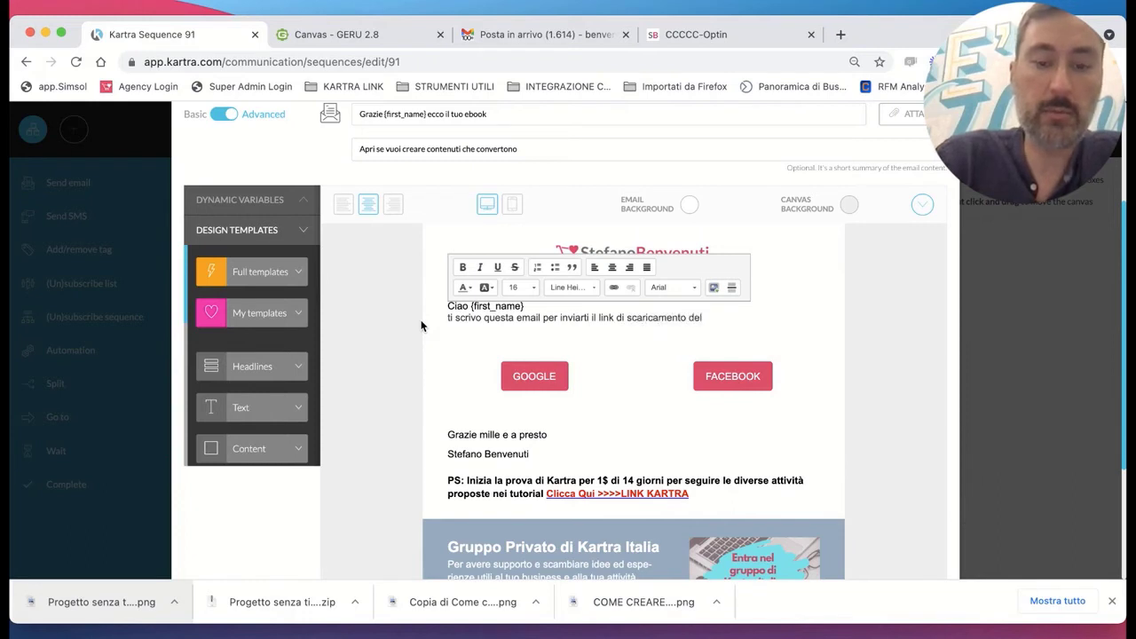
{"action": "type", "text": "uo documento"}
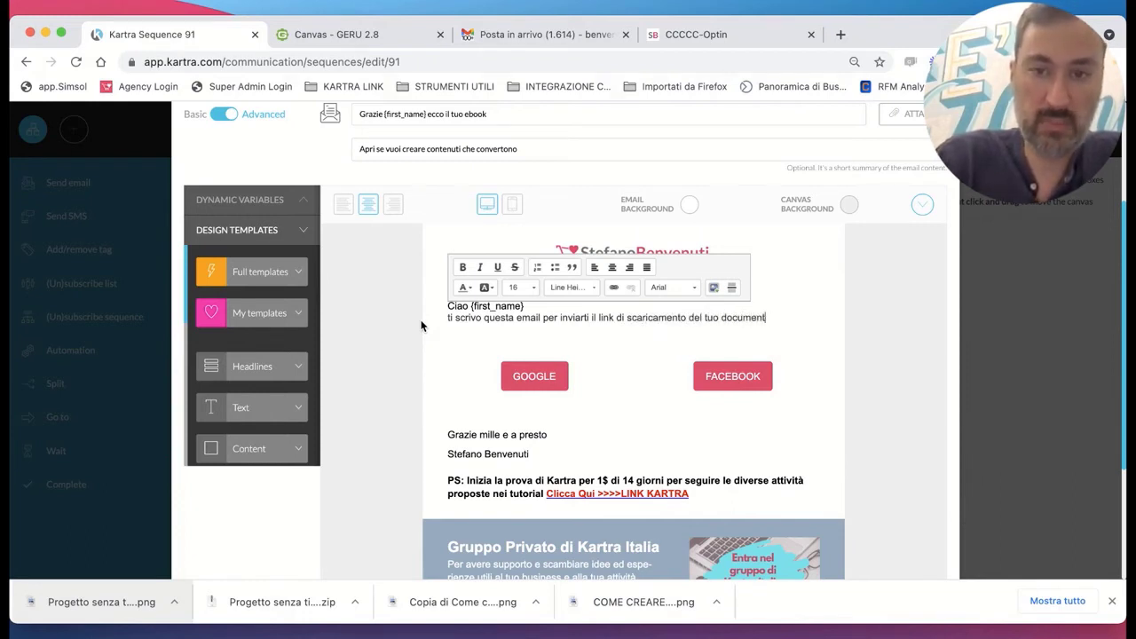
{"action": "key", "text": "BackSpace"}
{"action": "key", "text": "BackSpace"}
{"action": "key", "text": "BackSpace"}
{"action": "key", "text": "BackSpace"}
{"action": "key", "text": "BackSpace"}
{"action": "key", "text": "BackSpace"}
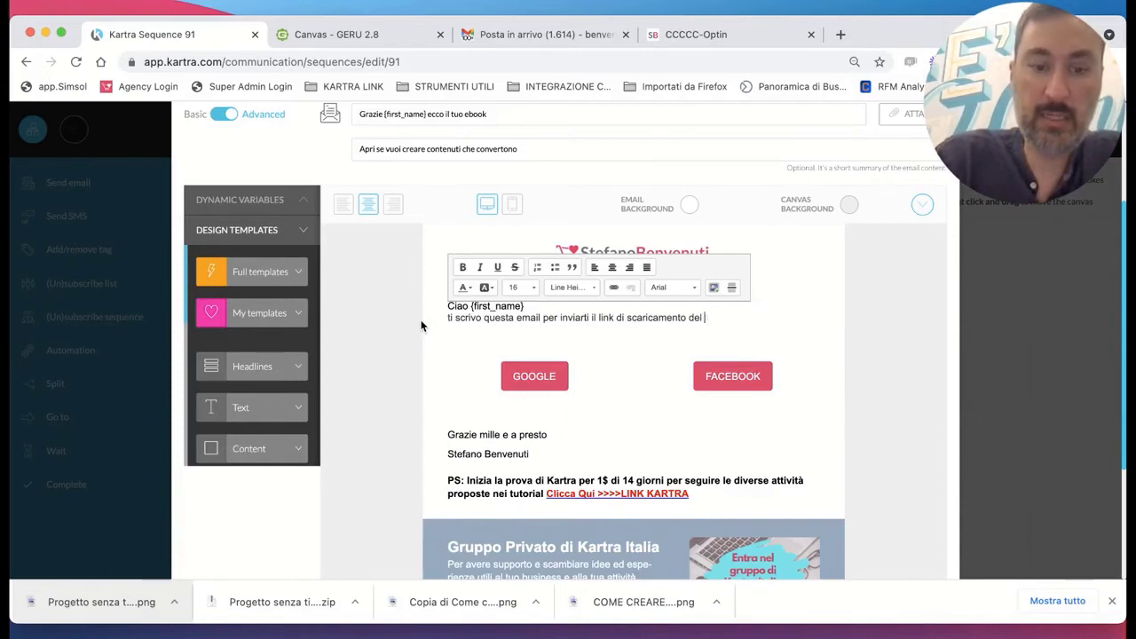
{"action": "key", "text": "BackSpace"}
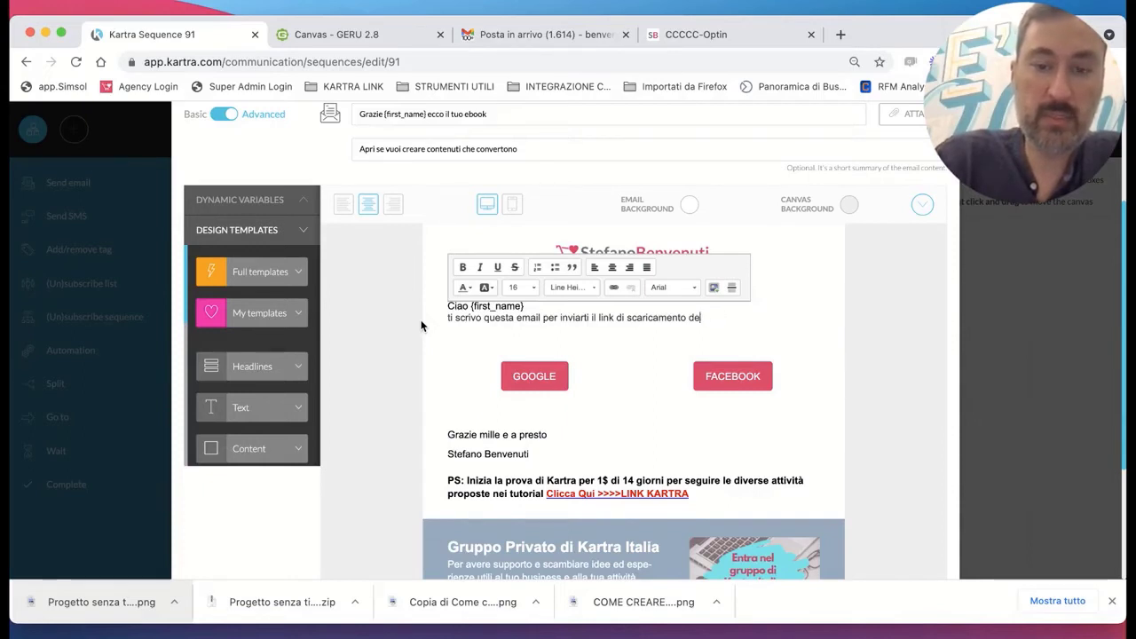
{"action": "type", "text": "BOOK per C"}
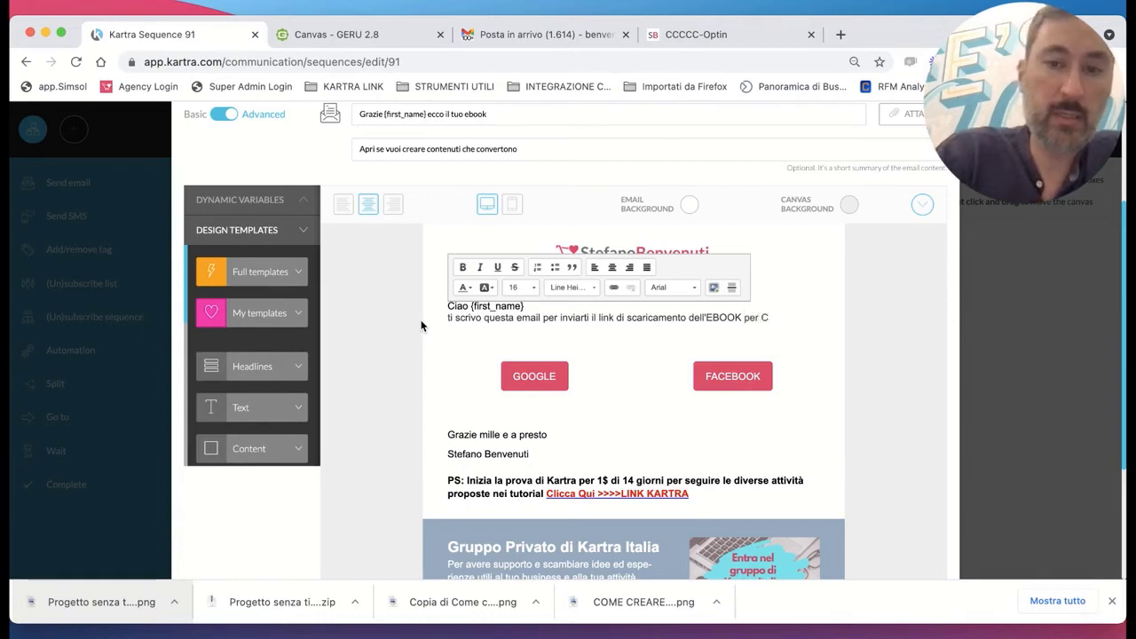
{"action": "key", "text": "BackSpace"}
{"action": "key", "text": "BackSpace"}
{"action": "key", "text": "BackSpace"}
{"action": "key", "text": "BackSpace"}
{"action": "key", "text": "BackSpace"}
{"action": "type", "text": "che idescrive"}
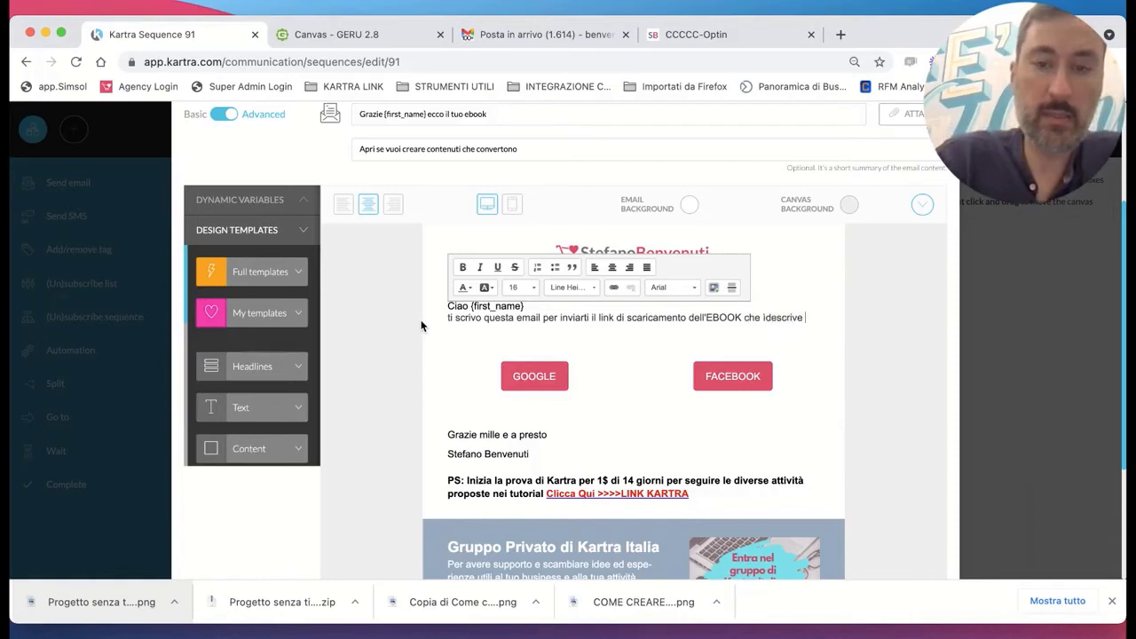
{"action": "type", "text": " COME"}
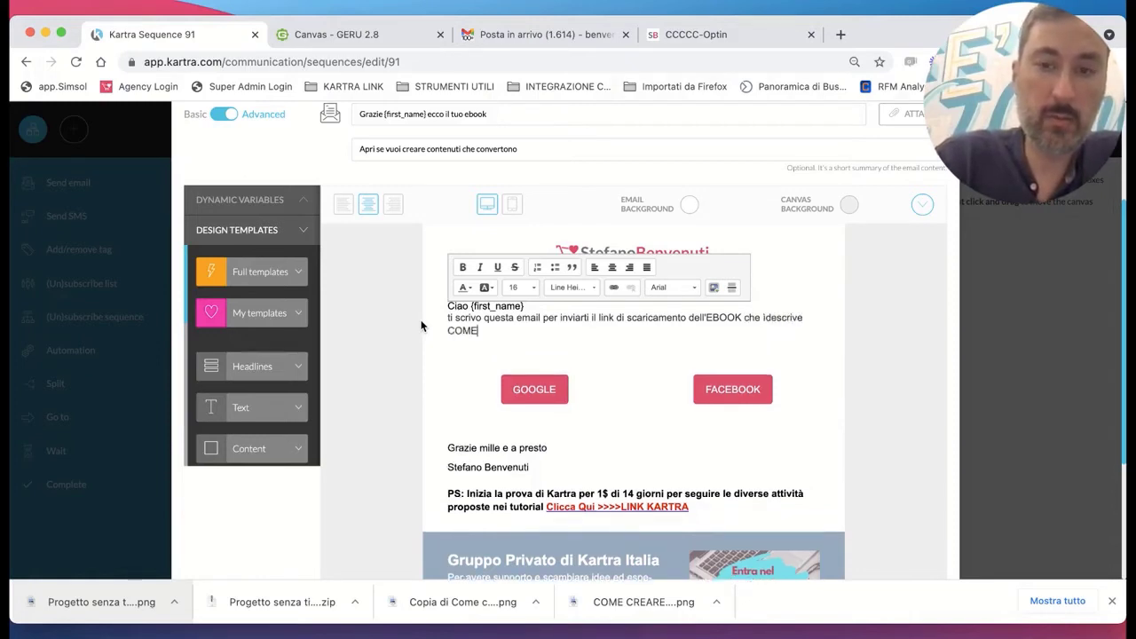
{"action": "left_click", "coordinate": [765, 318]}
{"action": "key", "text": "BackSpace"}
{"action": "left_click", "coordinate": [759, 330]}
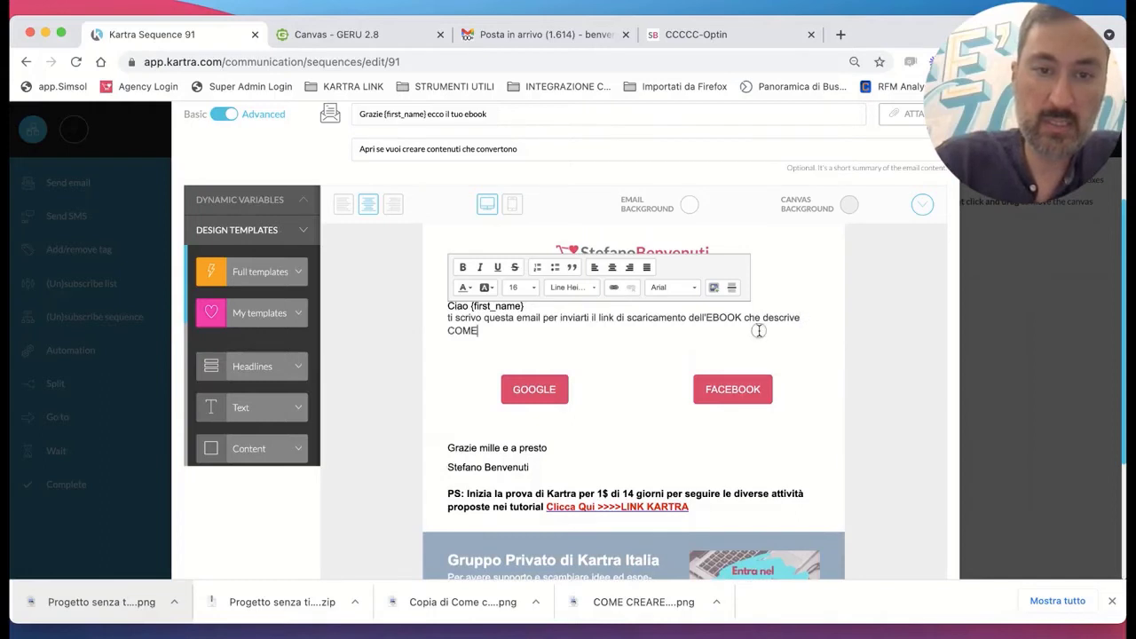
{"action": "type", "text": "CREARE "}
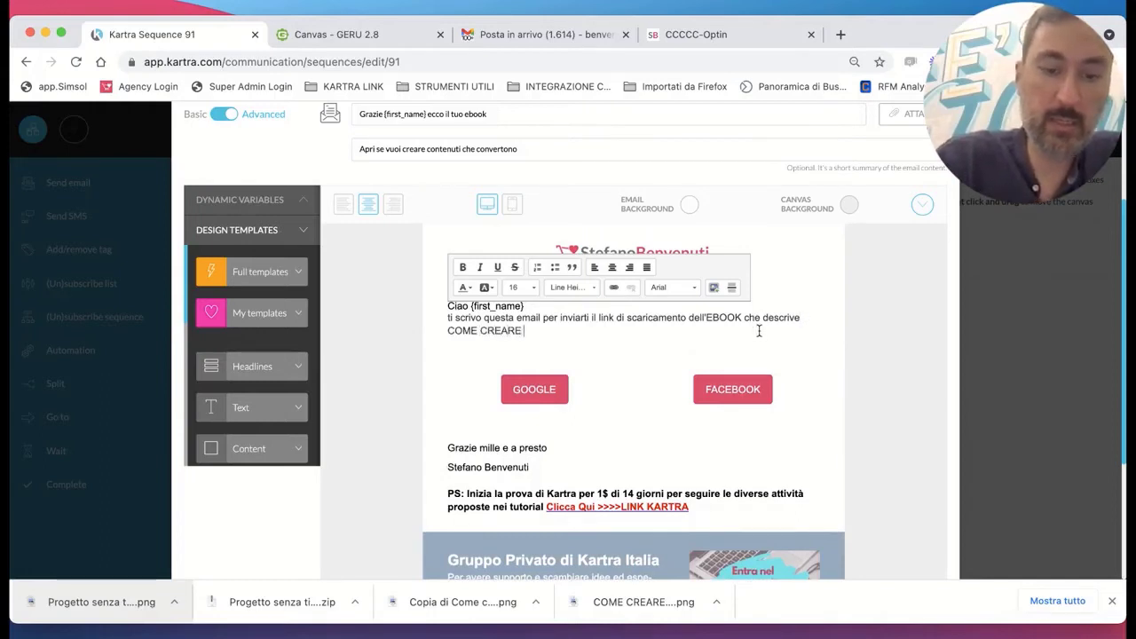
{"action": "type", "text": "CONTENUTI CHE O"}
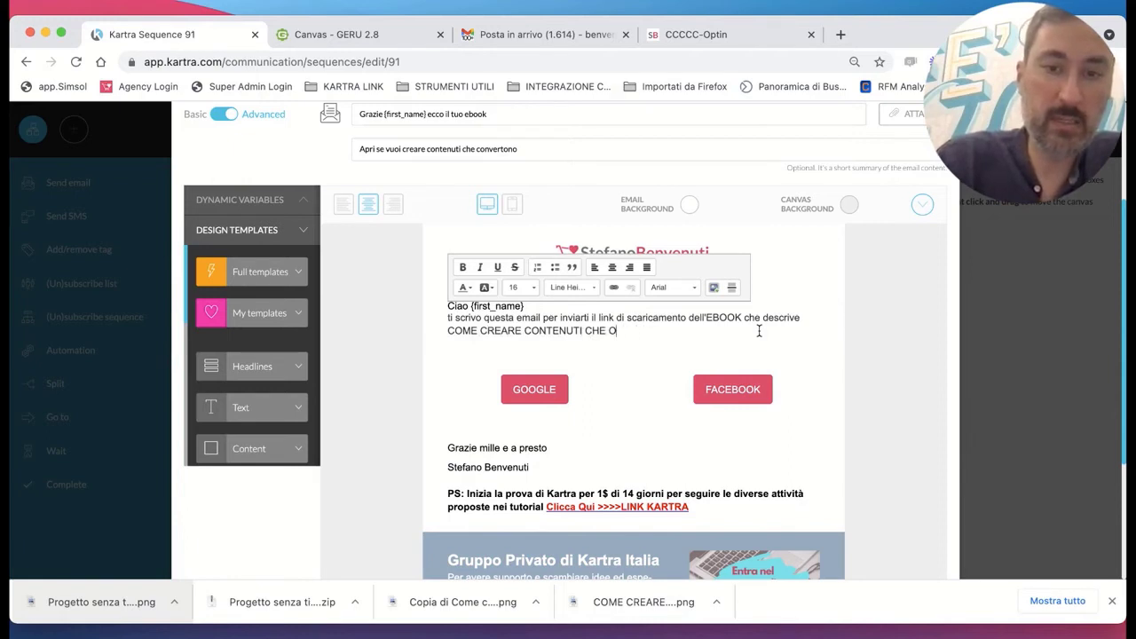
{"action": "type", "text": "NVEVERTO"}
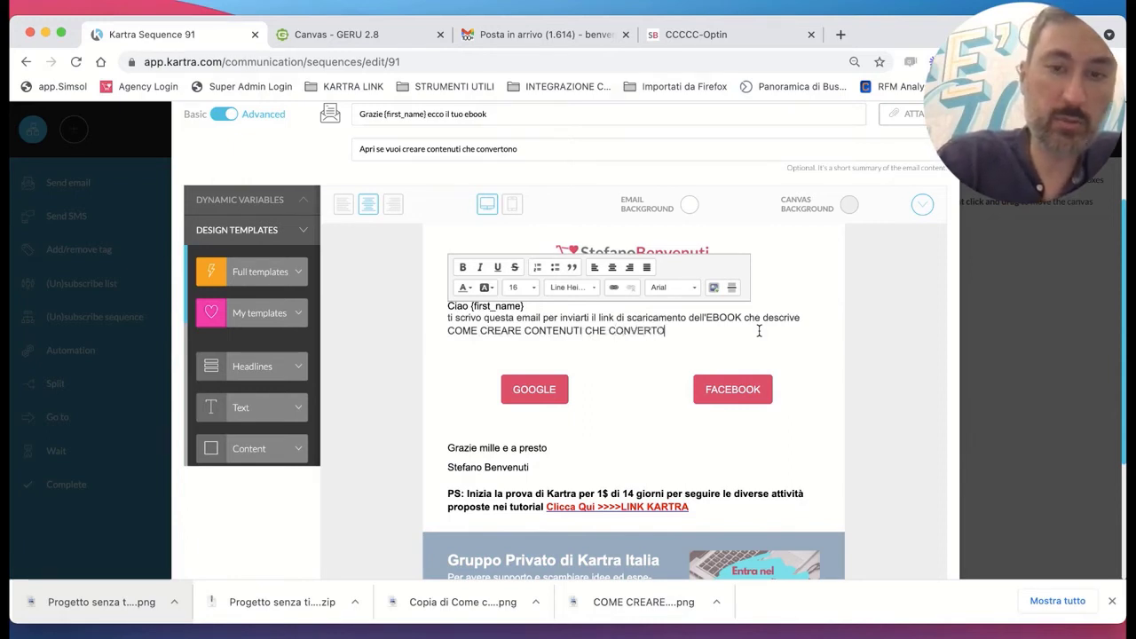
{"action": "type", "text": "NO"}
{"action": "key", "text": "Return"}
{"action": "key", "text": "Return"}
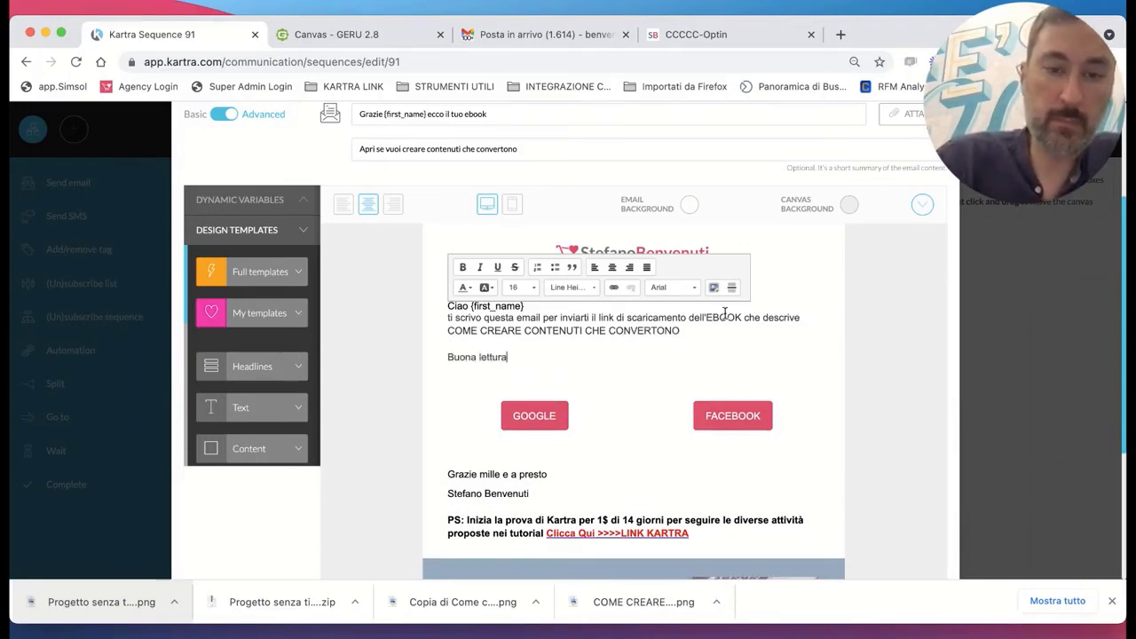
Add a single-button block and remove the Google and Facebook button row.
{"action": "scroll", "coordinate": [678, 477], "scroll_direction": "down", "scroll_amount": 5}
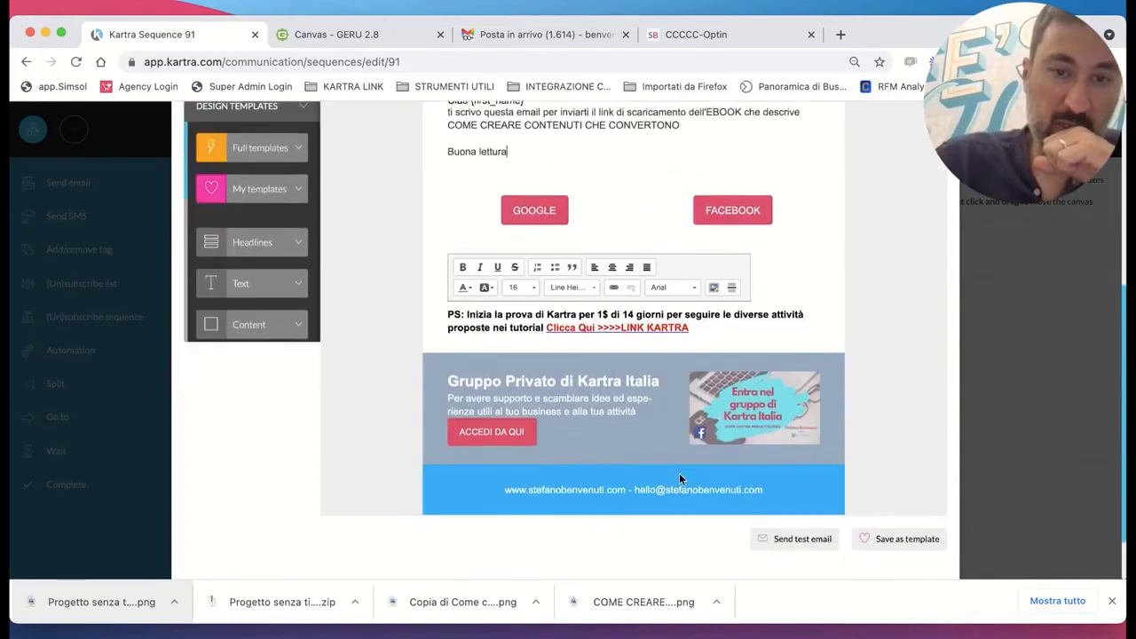
{"action": "scroll", "coordinate": [679, 473], "scroll_direction": "up", "scroll_amount": 2}
{"action": "scroll", "coordinate": [679, 497], "scroll_direction": "up", "scroll_amount": 3}
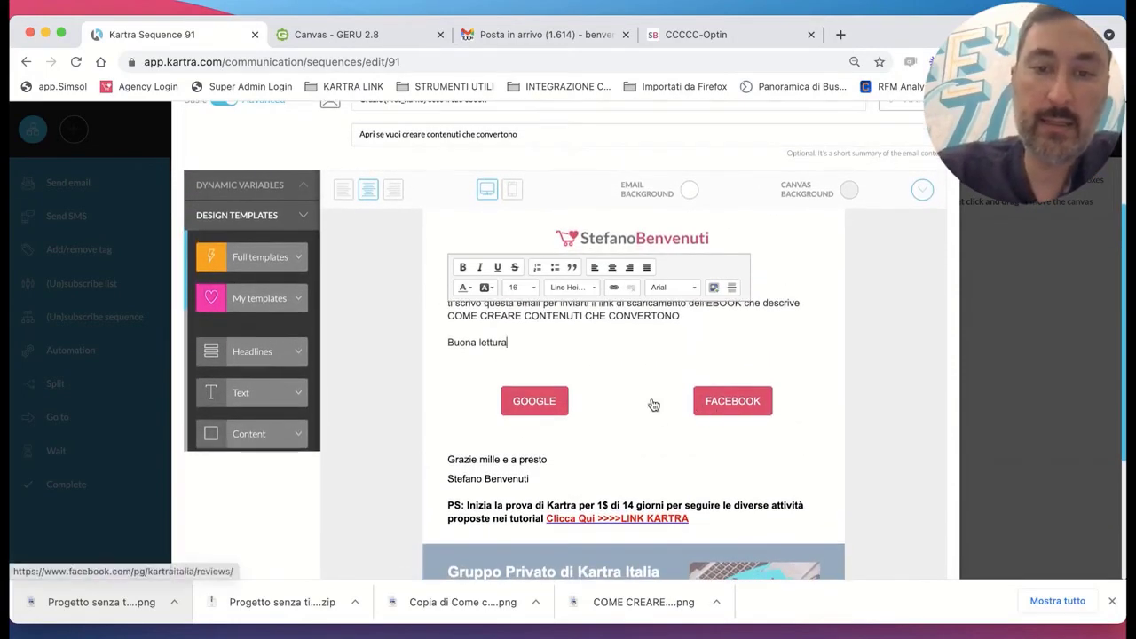
{"action": "scroll", "coordinate": [266, 344], "scroll_direction": "down", "scroll_amount": 3}
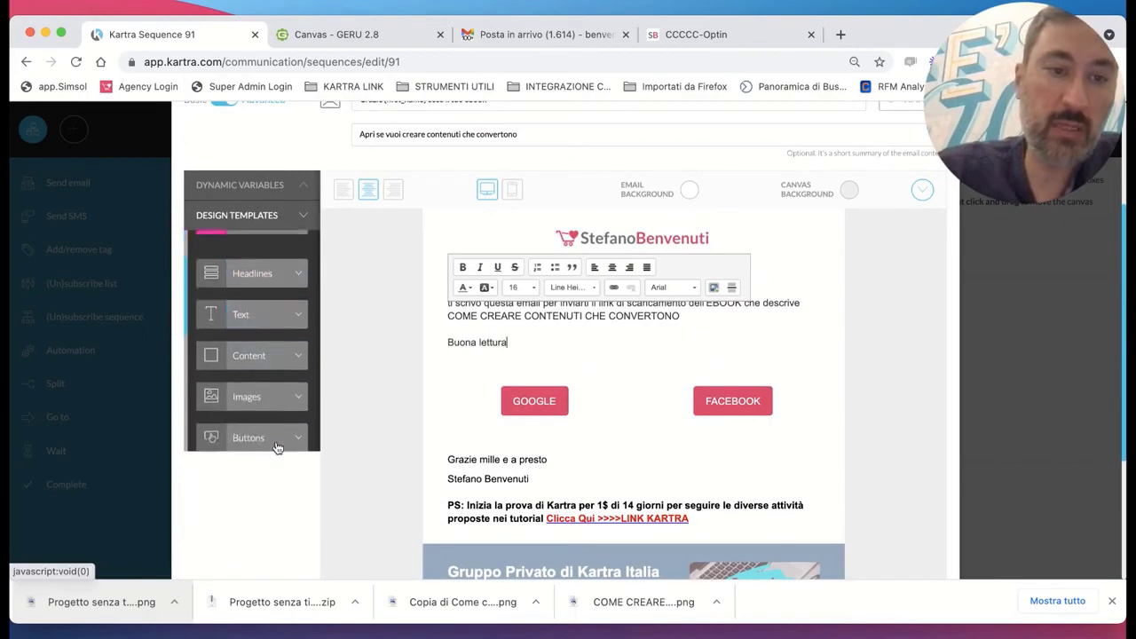
{"action": "left_click", "coordinate": [297, 424]}
{"action": "left_click_drag", "start_coordinate": [288, 225], "coordinate": [631, 479]}
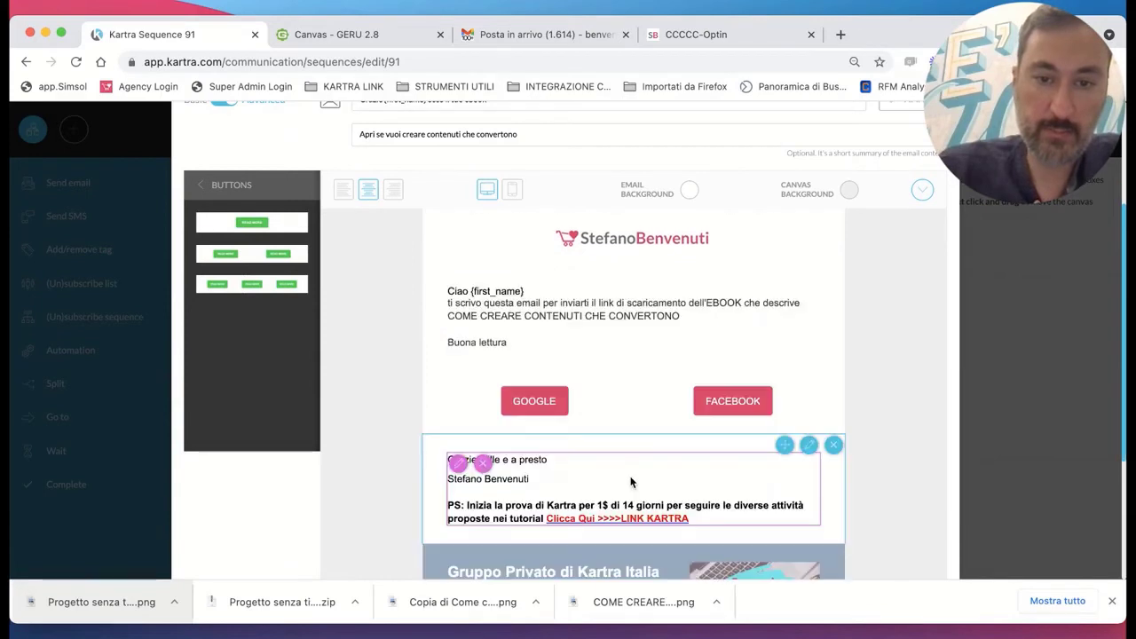
{"action": "left_click", "coordinate": [833, 454]}
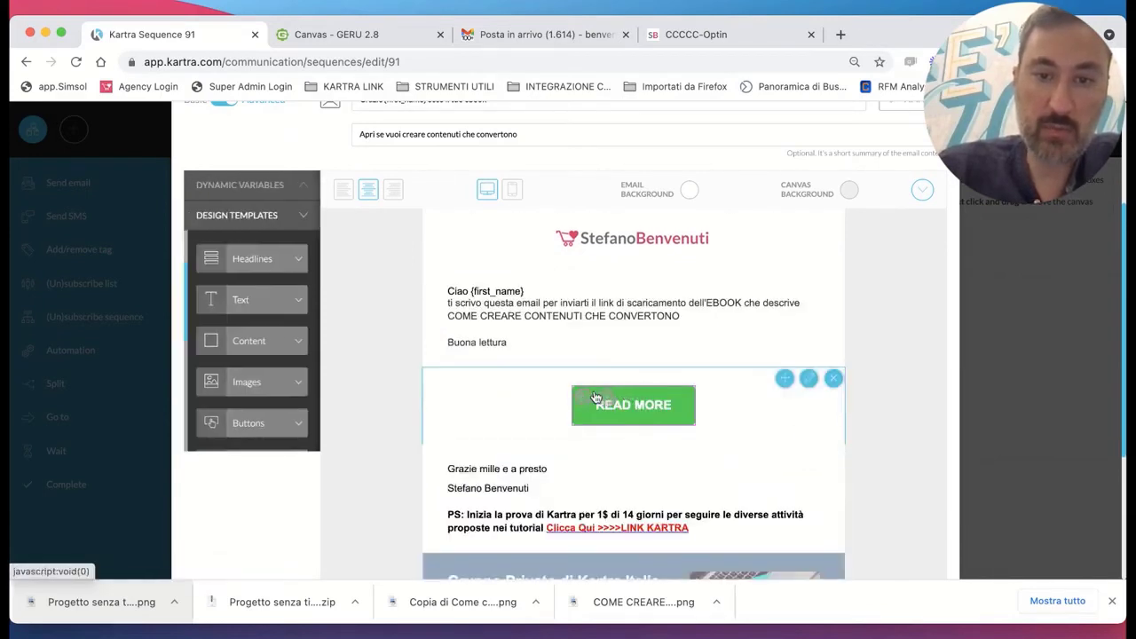
Give the button a STANDARD blue background and the label INIZIA A LEGGERE.
{"action": "left_click", "coordinate": [585, 398]}
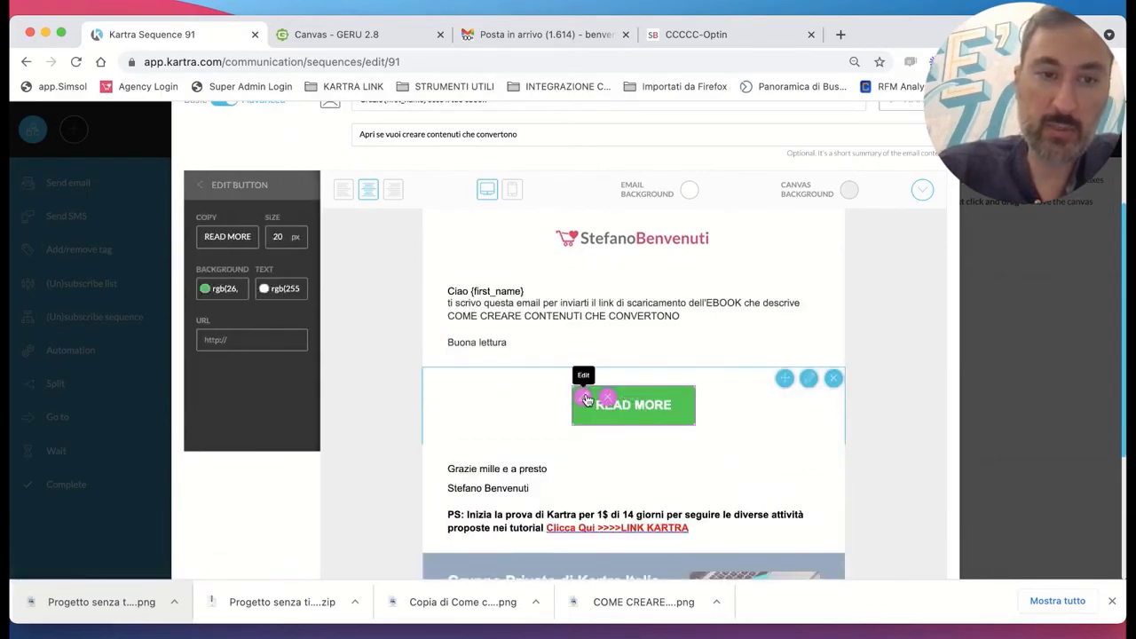
{"action": "left_click", "coordinate": [215, 289]}
{"action": "left_click", "coordinate": [298, 349]}
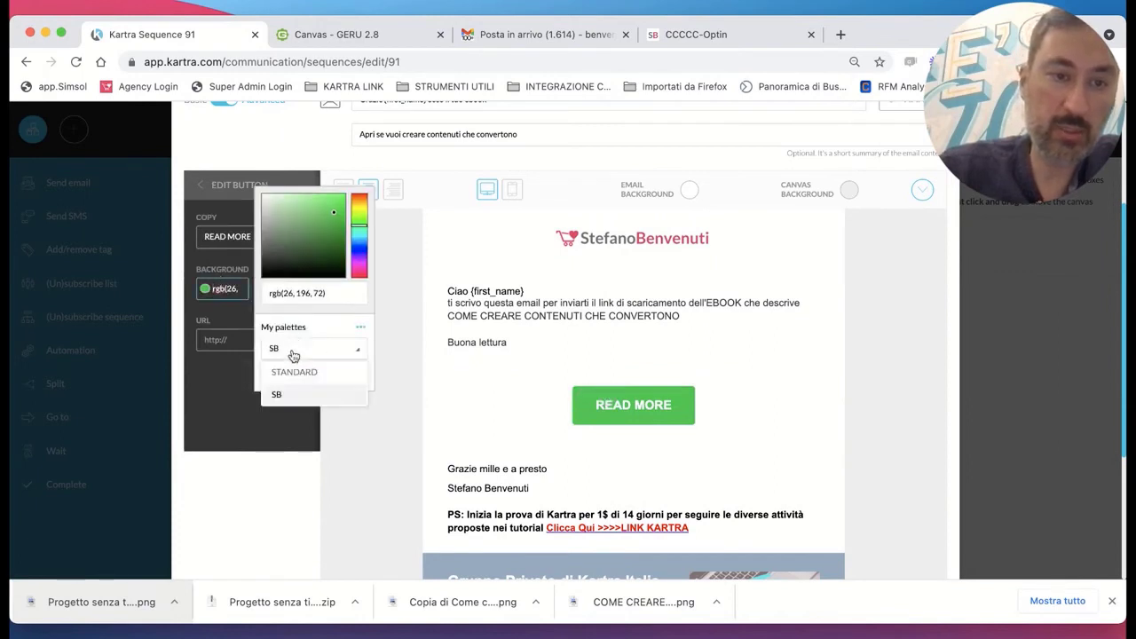
{"action": "left_click", "coordinate": [293, 373]}
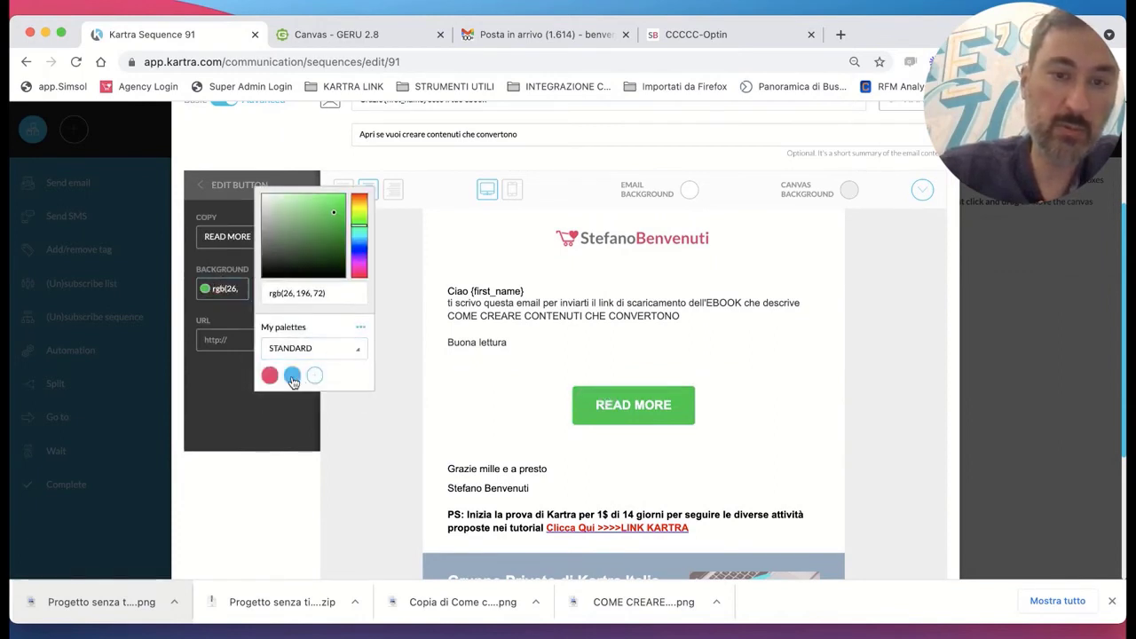
{"action": "left_click", "coordinate": [292, 374]}
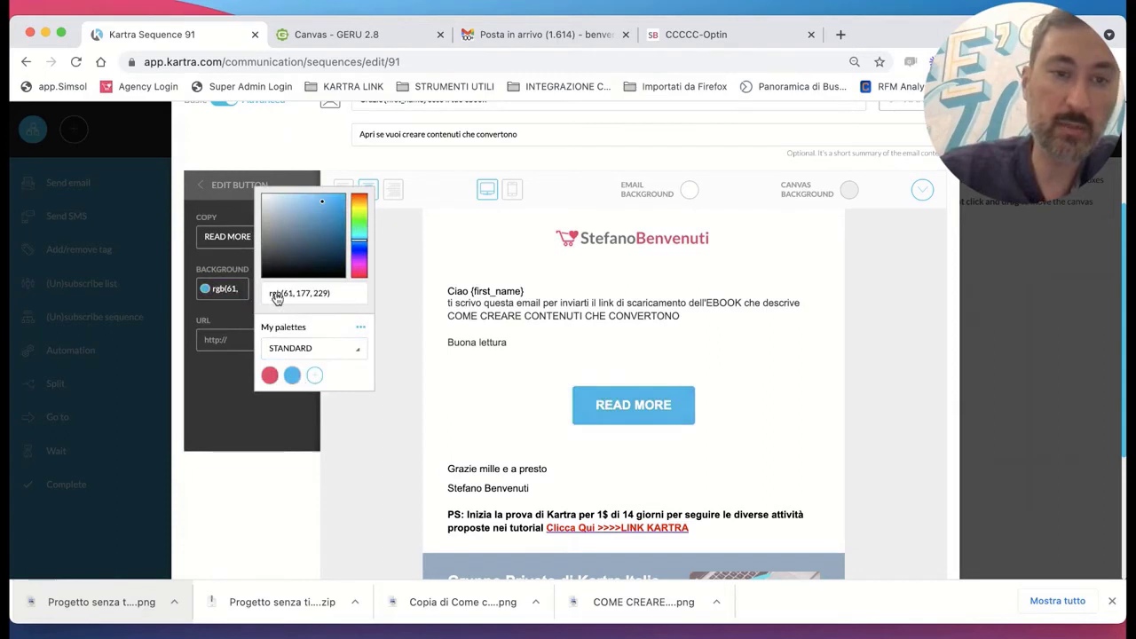
{"action": "triple_click", "coordinate": [235, 236]}
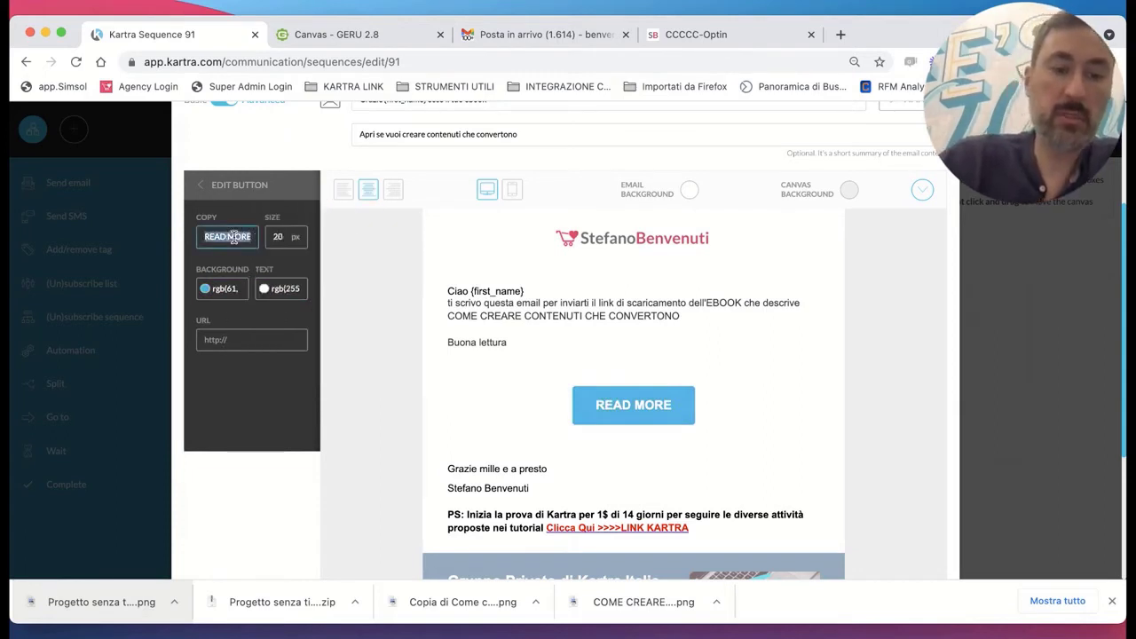
{"action": "type", "text": "INIZIA A LEGGERE"}
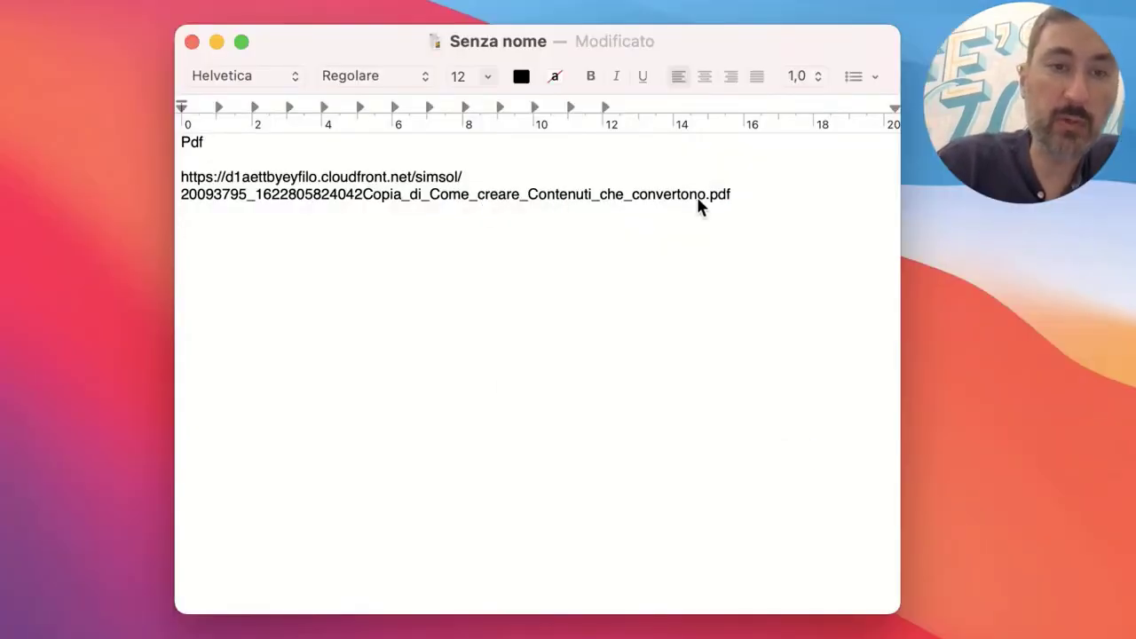
Link the button to the ebook PDF URL copied from TextEdit.
{"action": "left_click_drag", "start_coordinate": [733, 196], "coordinate": [177, 174]}
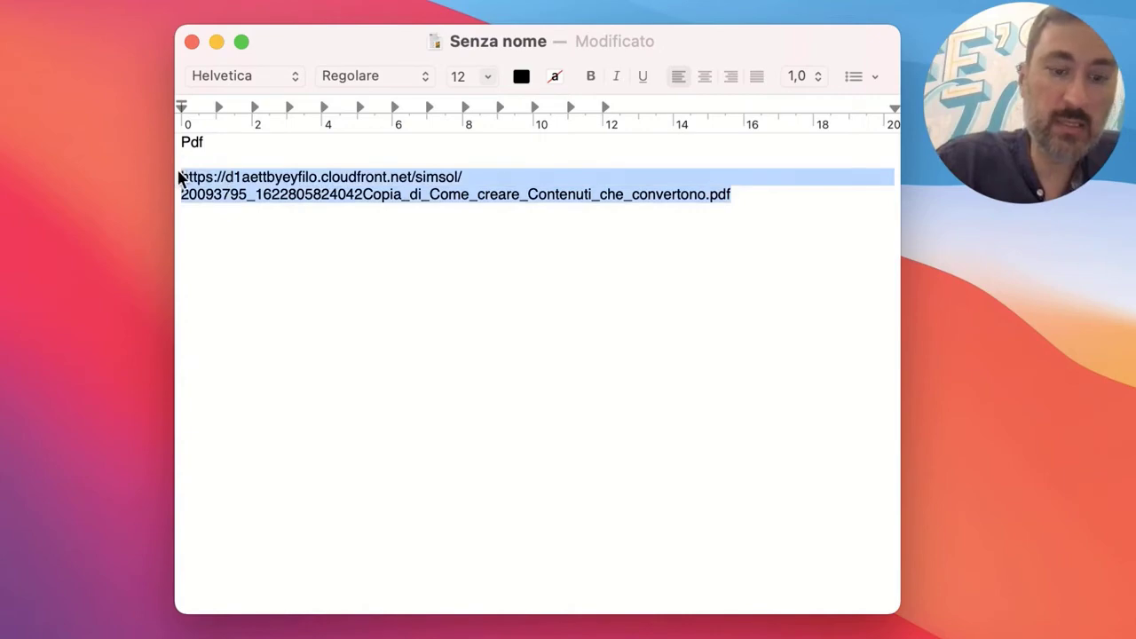
{"action": "key", "text": "super+Tab"}
{"action": "left_click", "coordinate": [221, 342]}
{"action": "key", "text": "super+v"}
Send a test copy of the email to the owner's saved address and close the confirmation.
{"action": "scroll", "coordinate": [712, 368], "scroll_direction": "down", "scroll_amount": 5}
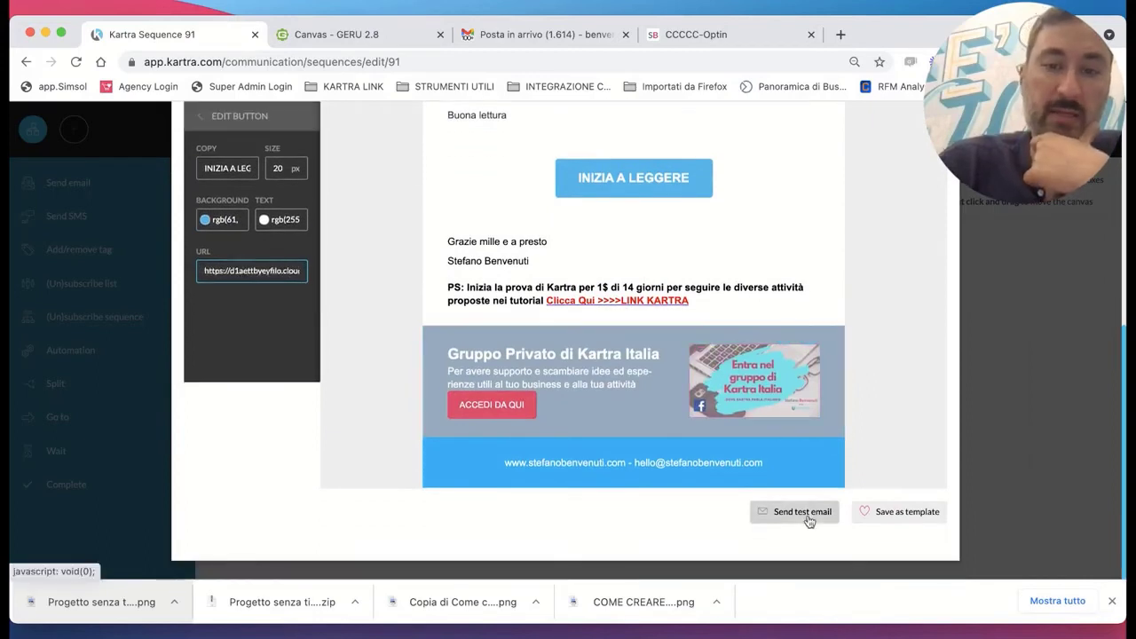
{"action": "left_click", "coordinate": [802, 512]}
{"action": "left_click", "coordinate": [527, 222]}
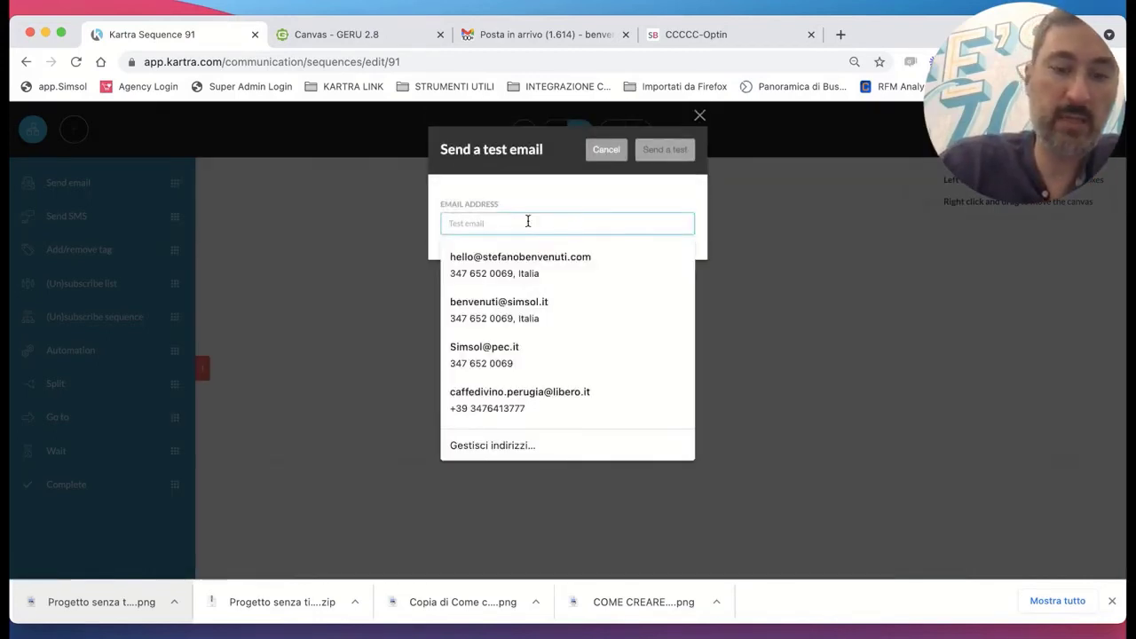
{"action": "type", "text": "info"}
{"action": "left_click", "coordinate": [512, 253]}
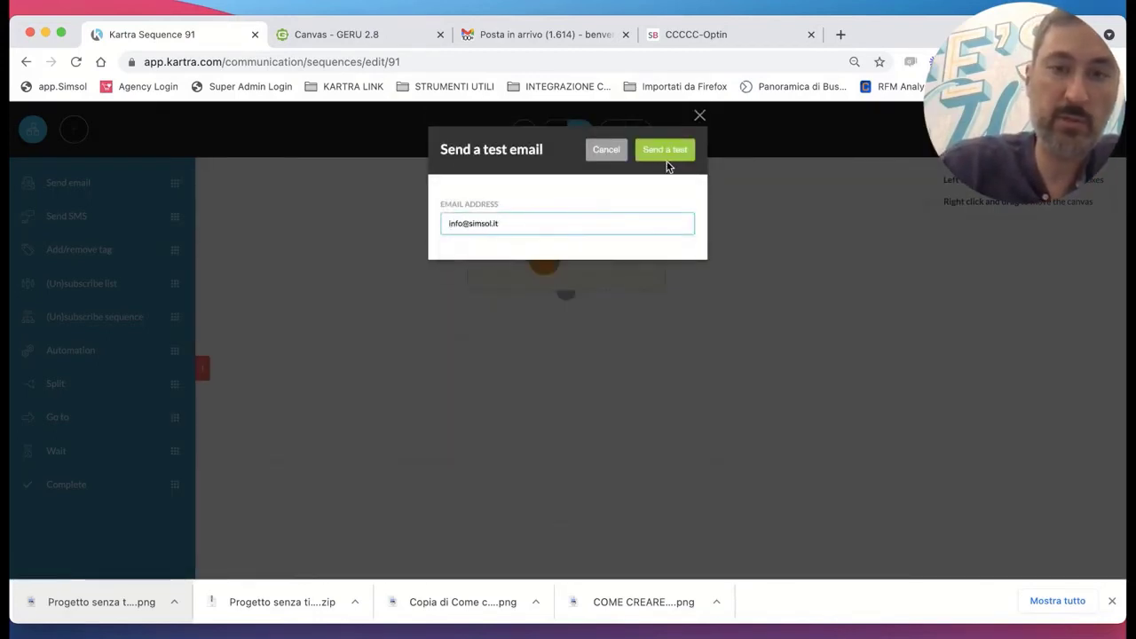
{"action": "left_click", "coordinate": [666, 151]}
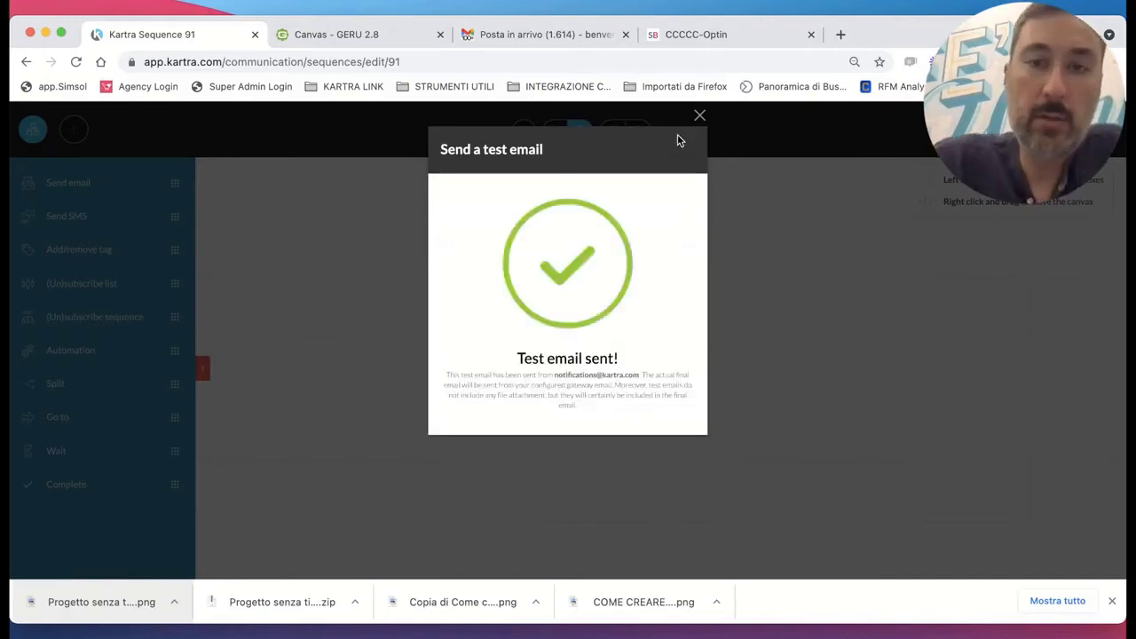
{"action": "left_click", "coordinate": [699, 116]}
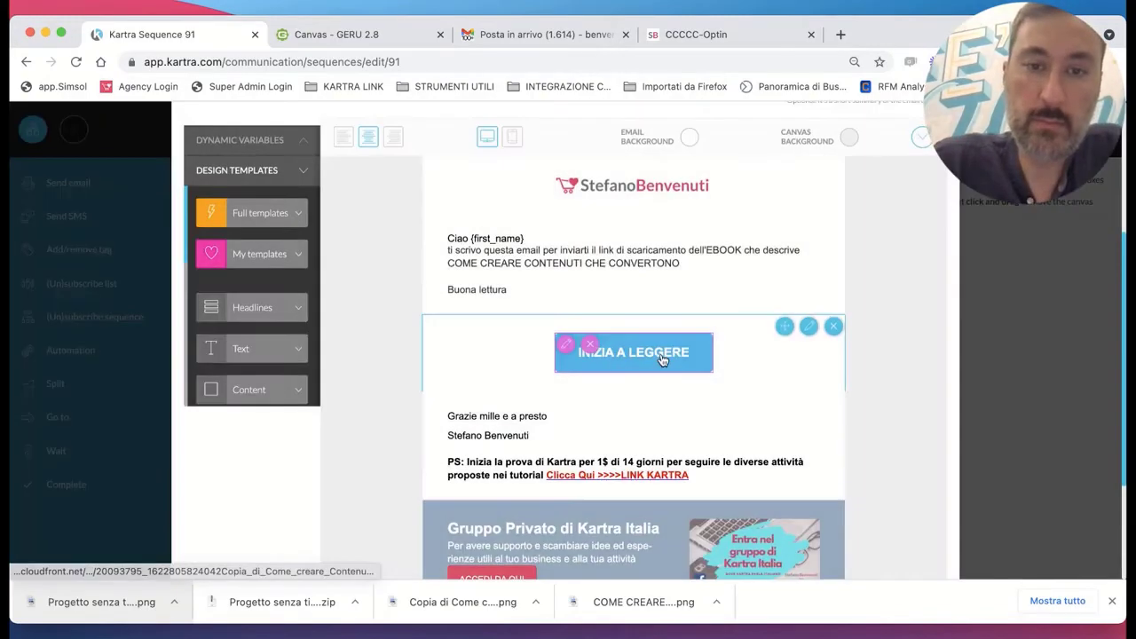
{"action": "scroll", "coordinate": [680, 381], "scroll_direction": "up", "scroll_amount": 3}
{"action": "scroll", "coordinate": [677, 379], "scroll_direction": "down", "scroll_amount": 5}
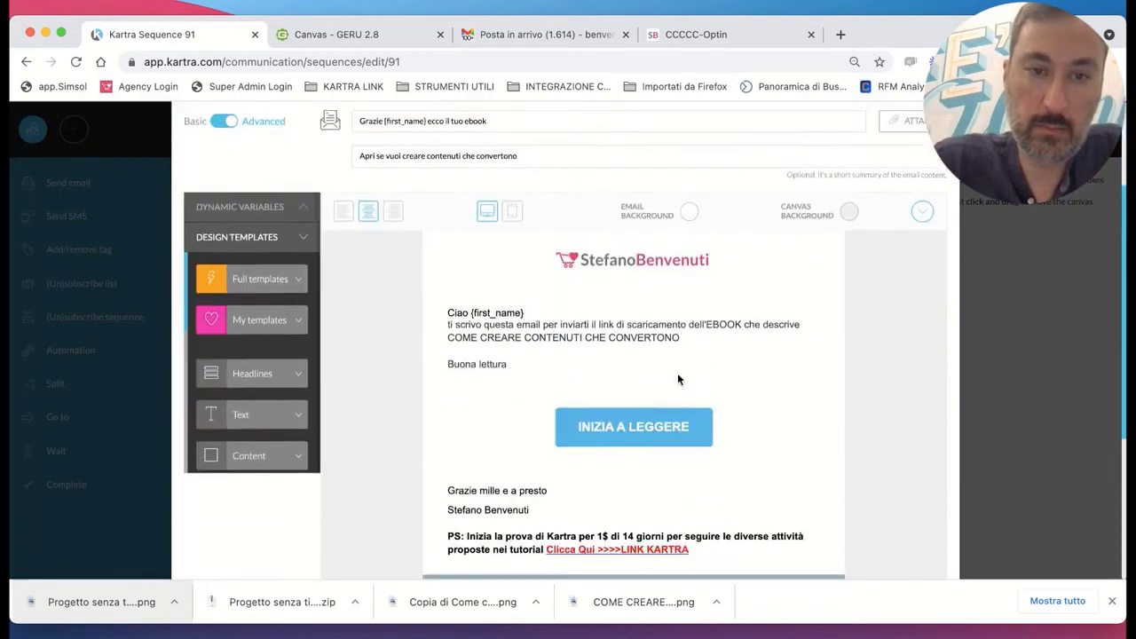
{"action": "scroll", "coordinate": [677, 379], "scroll_direction": "up", "scroll_amount": 5}
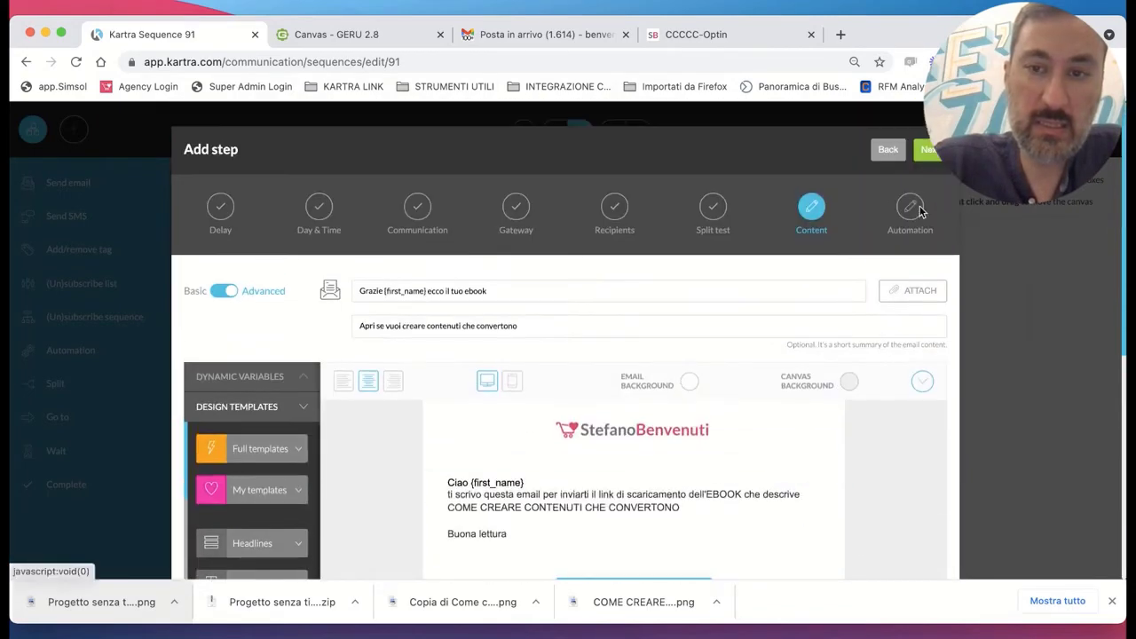
Create a new automation whose IF condition is the lead clicking the cloudfront ebook PDF link.
{"action": "left_click", "coordinate": [932, 151]}
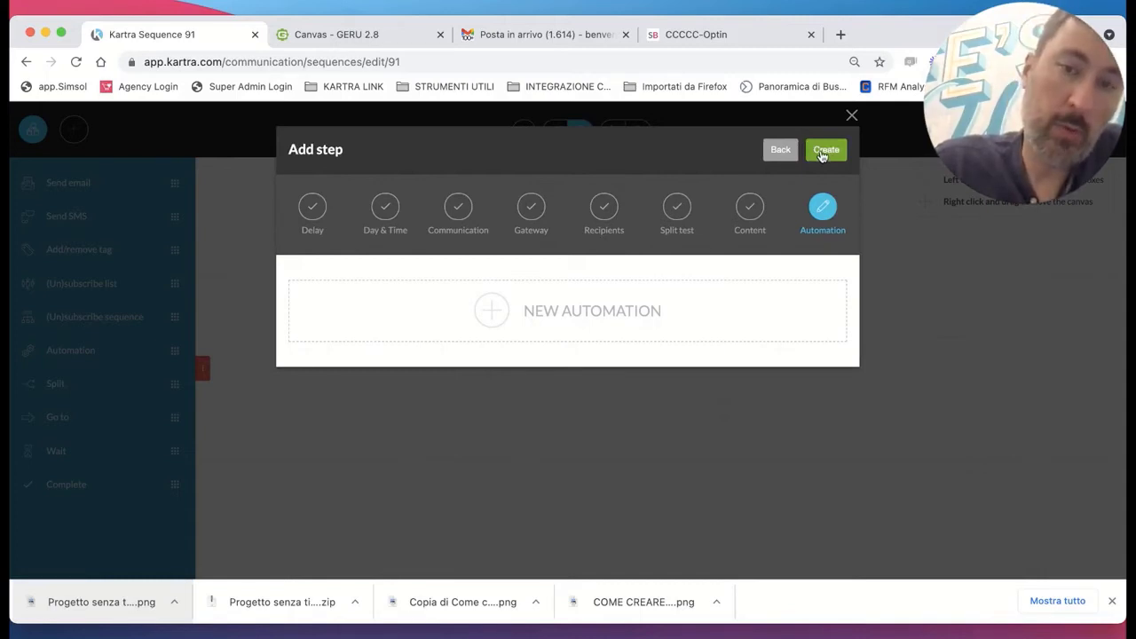
{"action": "left_click", "coordinate": [489, 310]}
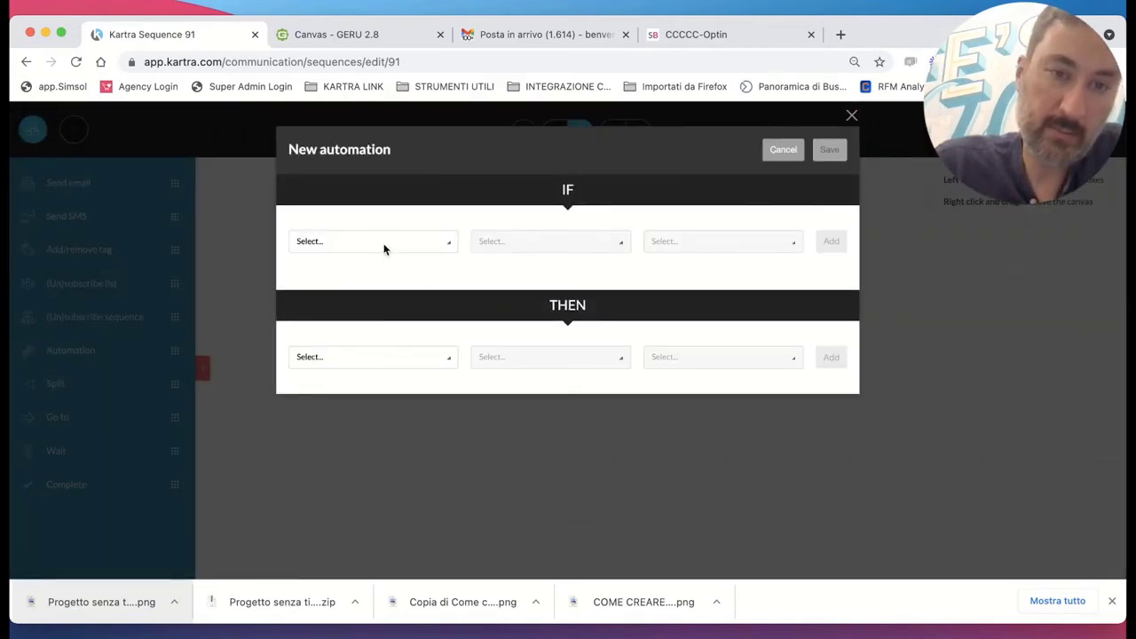
{"action": "left_click", "coordinate": [383, 247]}
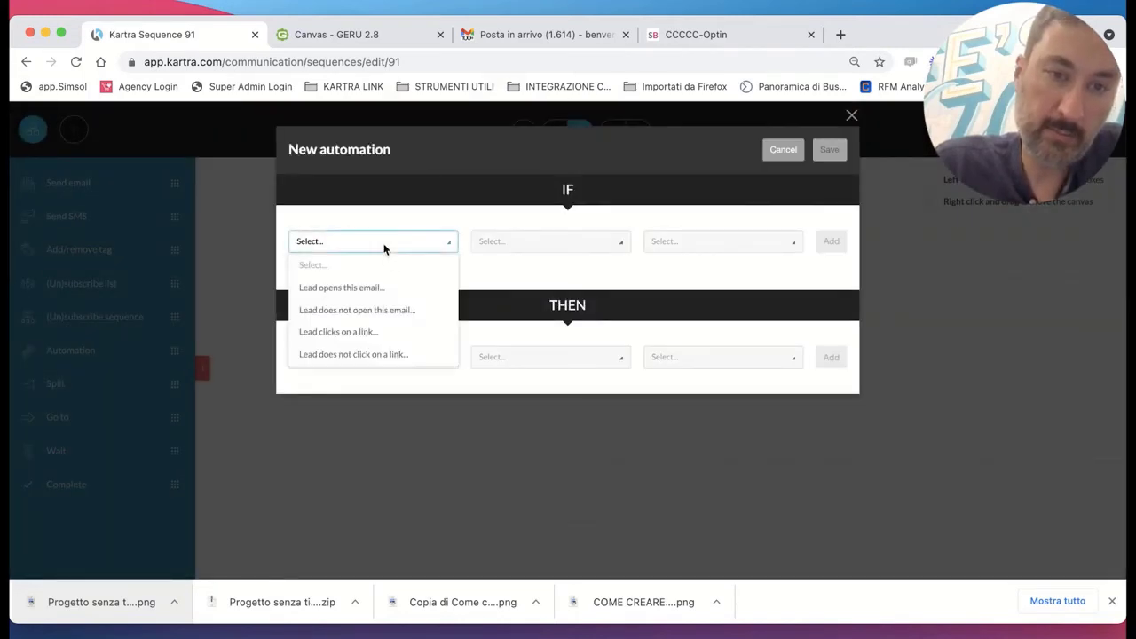
{"action": "left_click", "coordinate": [349, 333]}
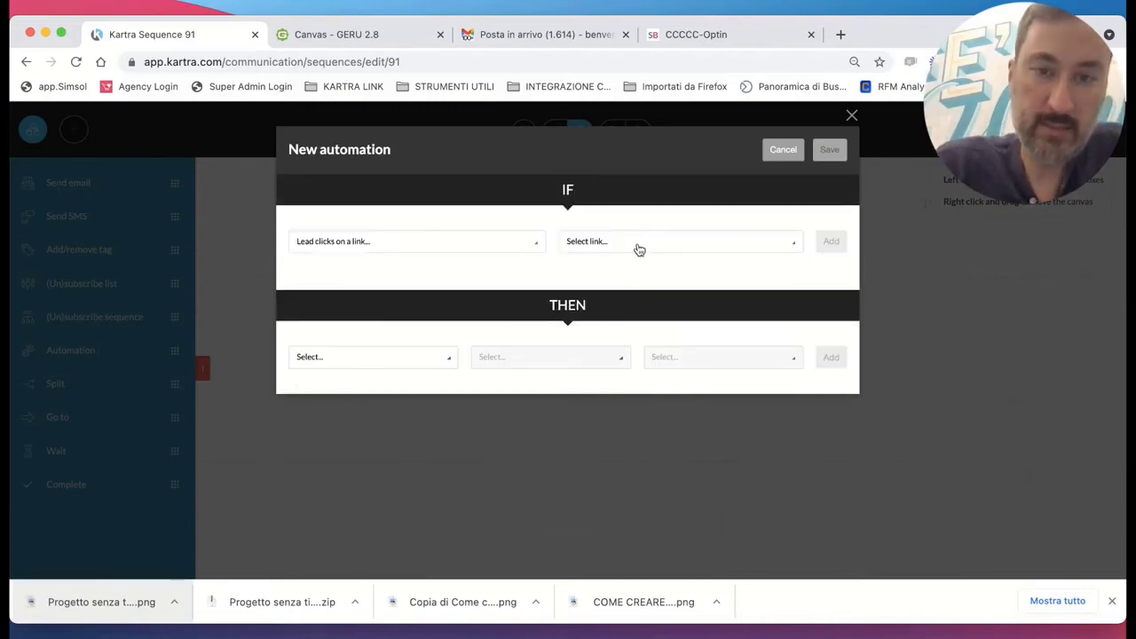
{"action": "left_click", "coordinate": [637, 249]}
{"action": "left_click", "coordinate": [424, 317]}
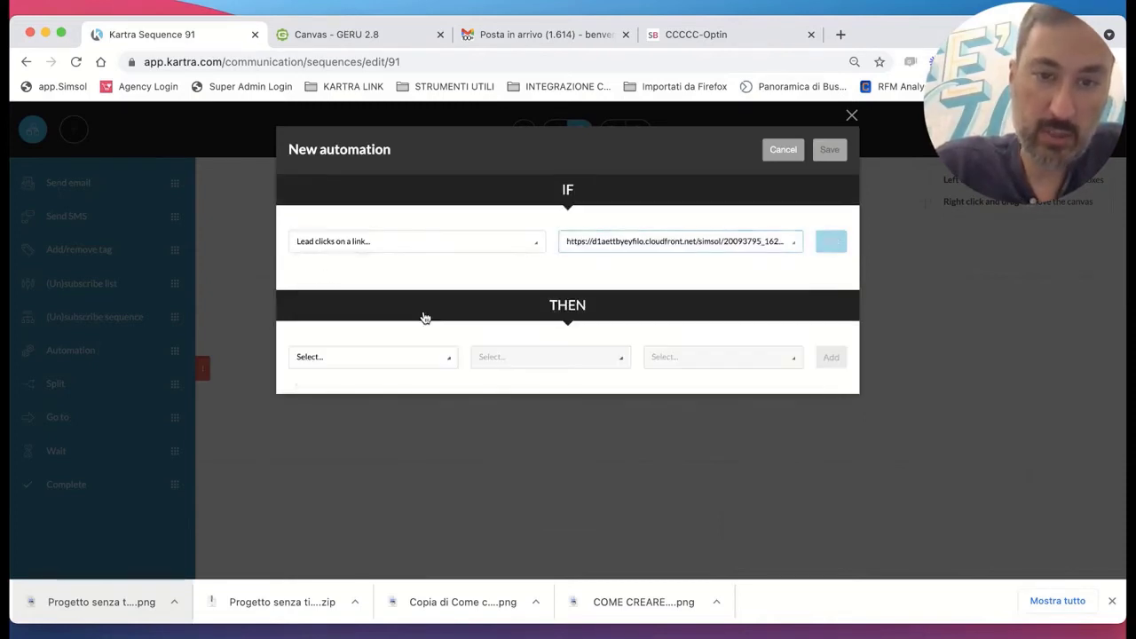
{"action": "left_click", "coordinate": [831, 240]}
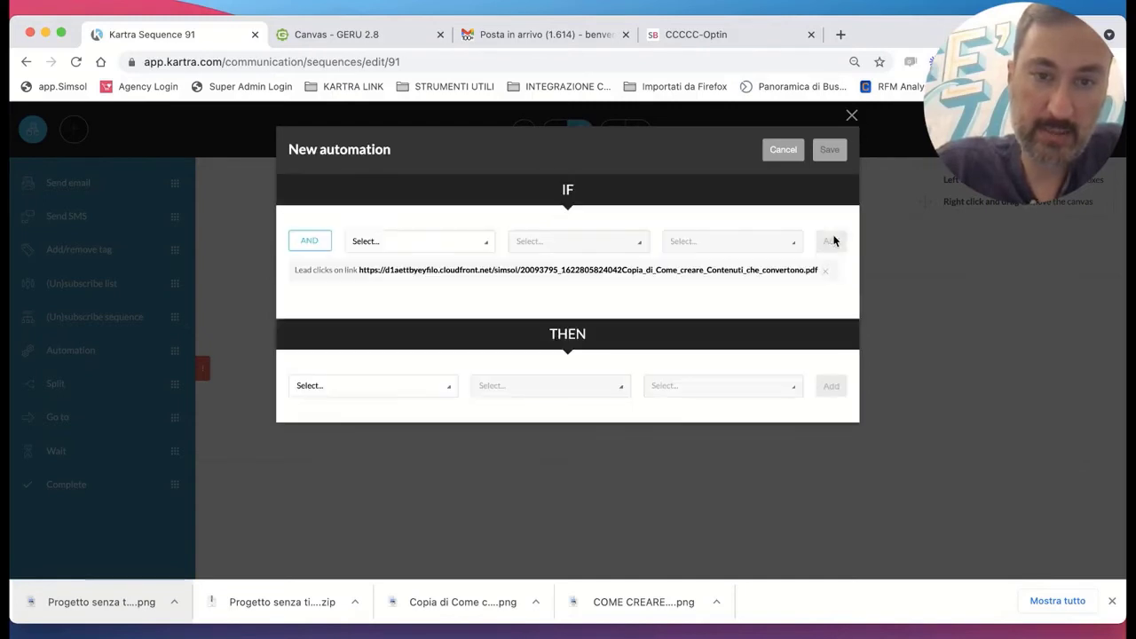
{"action": "left_click", "coordinate": [345, 35]}
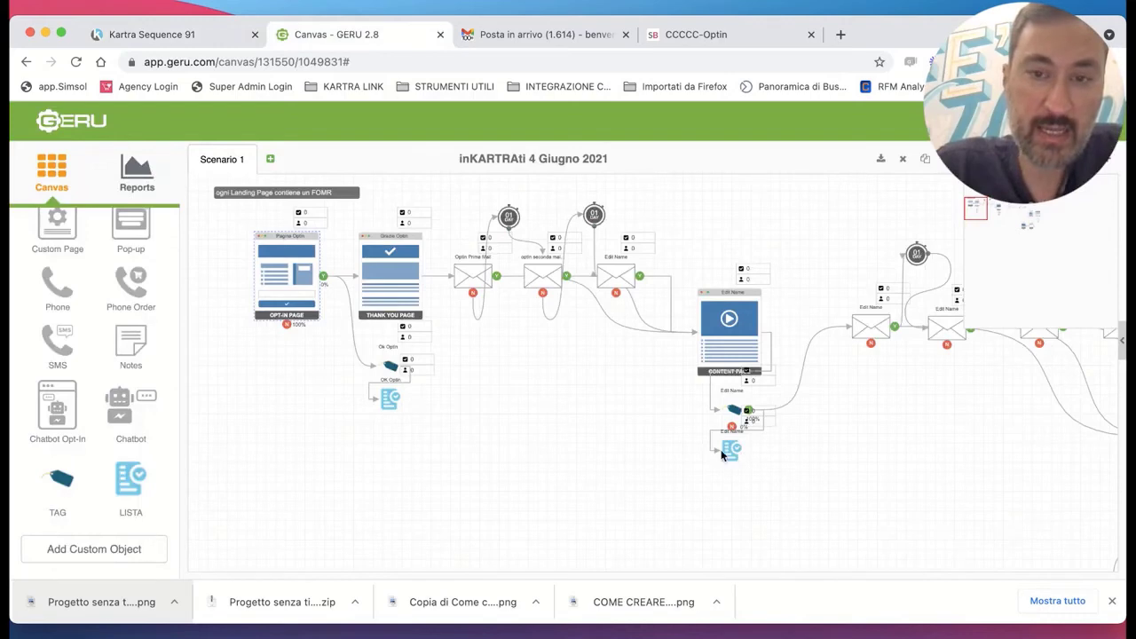
Delete the Content Page node and connect the Edit Name and optin seconda mail emails to the tag.
{"action": "left_click", "coordinate": [736, 318]}
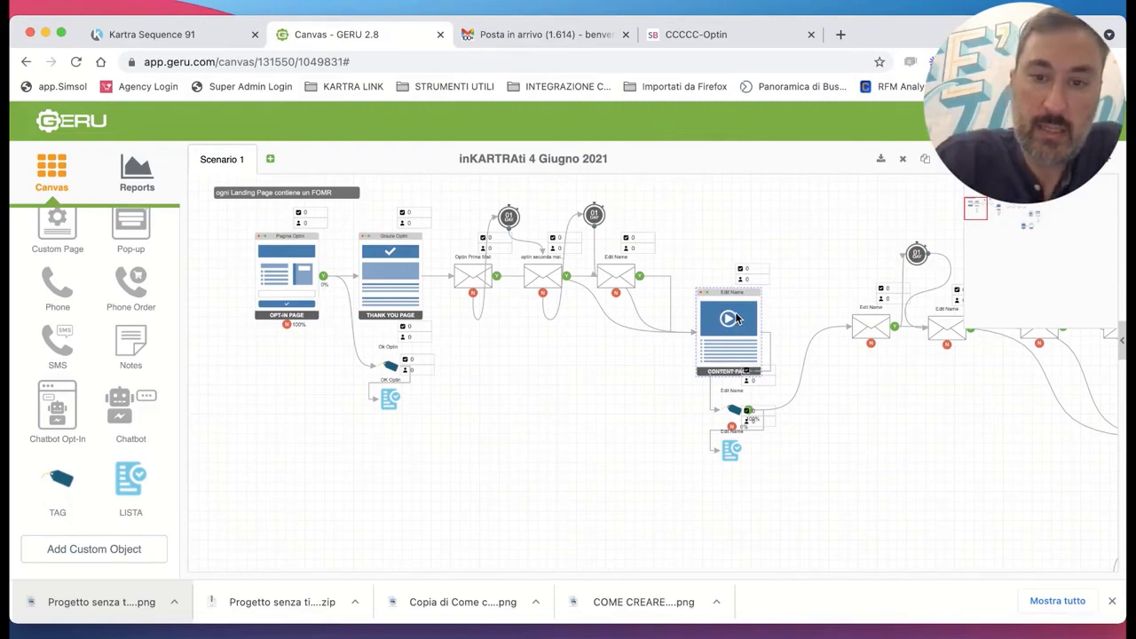
{"action": "key", "text": "Delete"}
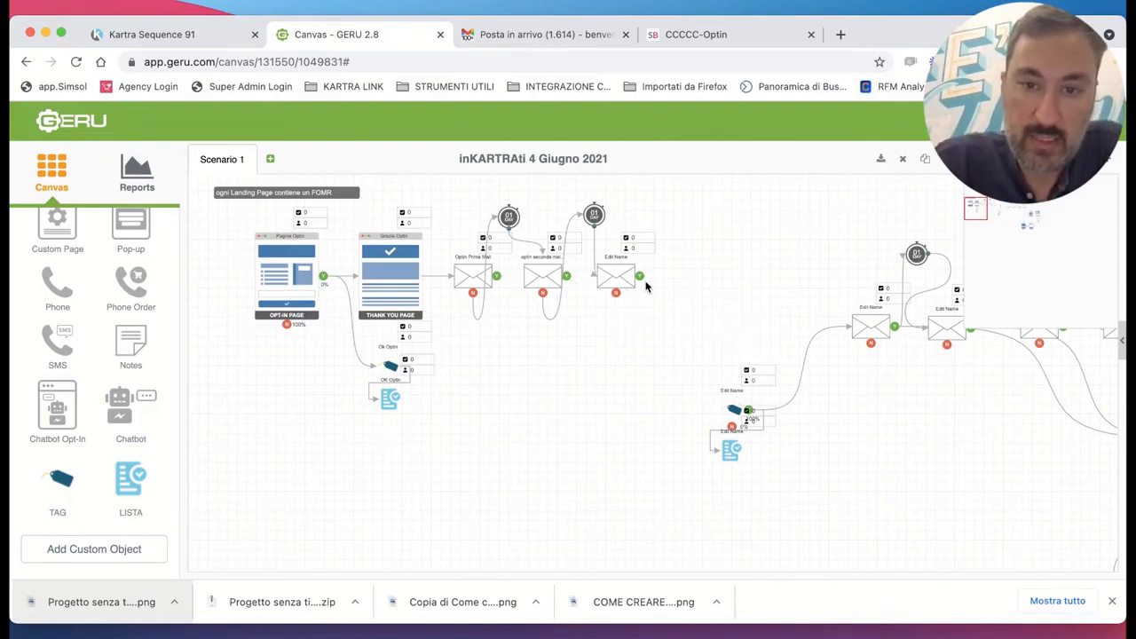
{"action": "left_click_drag", "start_coordinate": [639, 276], "coordinate": [735, 410]}
{"action": "left_click_drag", "start_coordinate": [567, 276], "coordinate": [735, 410]}
{"action": "left_click_drag", "start_coordinate": [500, 278], "coordinate": [728, 415]}
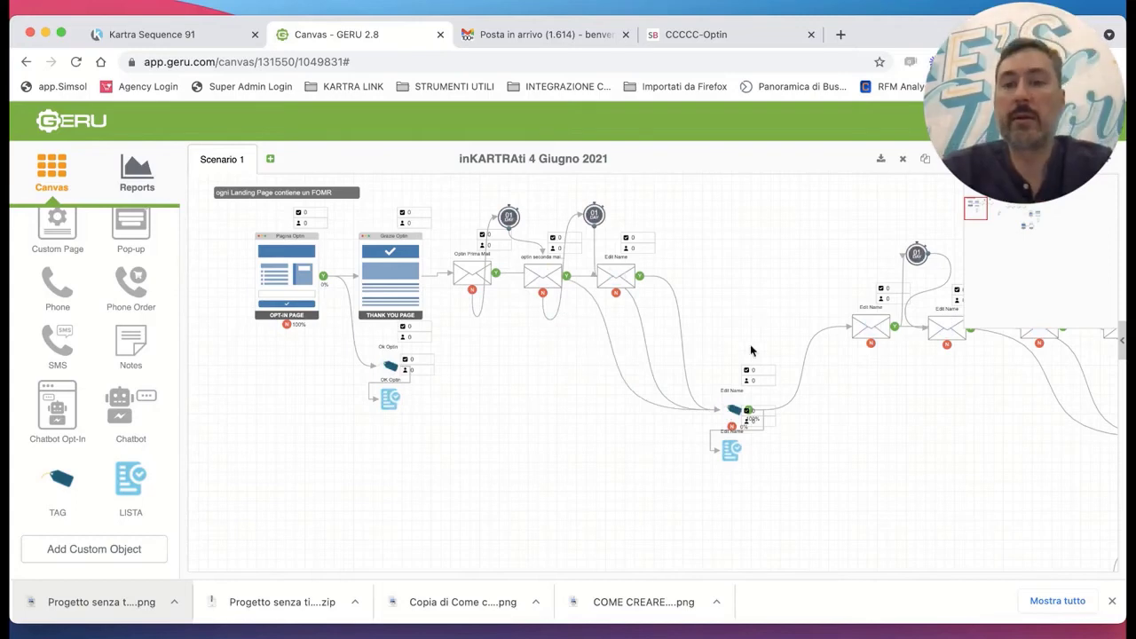
Move the tag and list nodes up into the main email line.
{"action": "left_click_drag", "start_coordinate": [803, 515], "coordinate": [689, 332]}
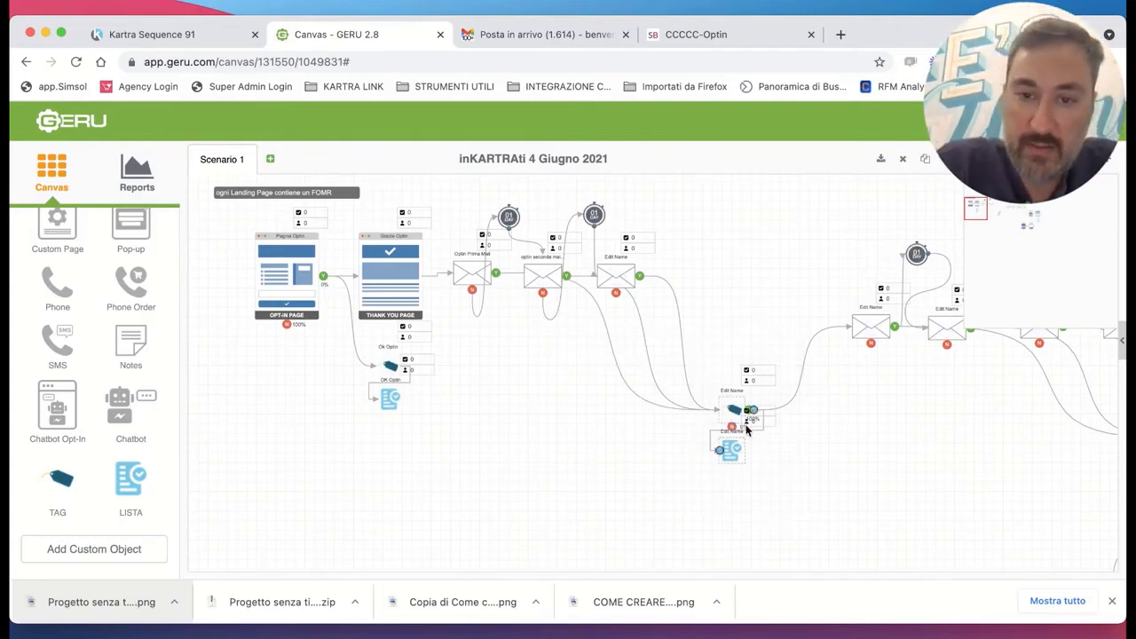
{"action": "left_click_drag", "start_coordinate": [733, 408], "coordinate": [737, 325]}
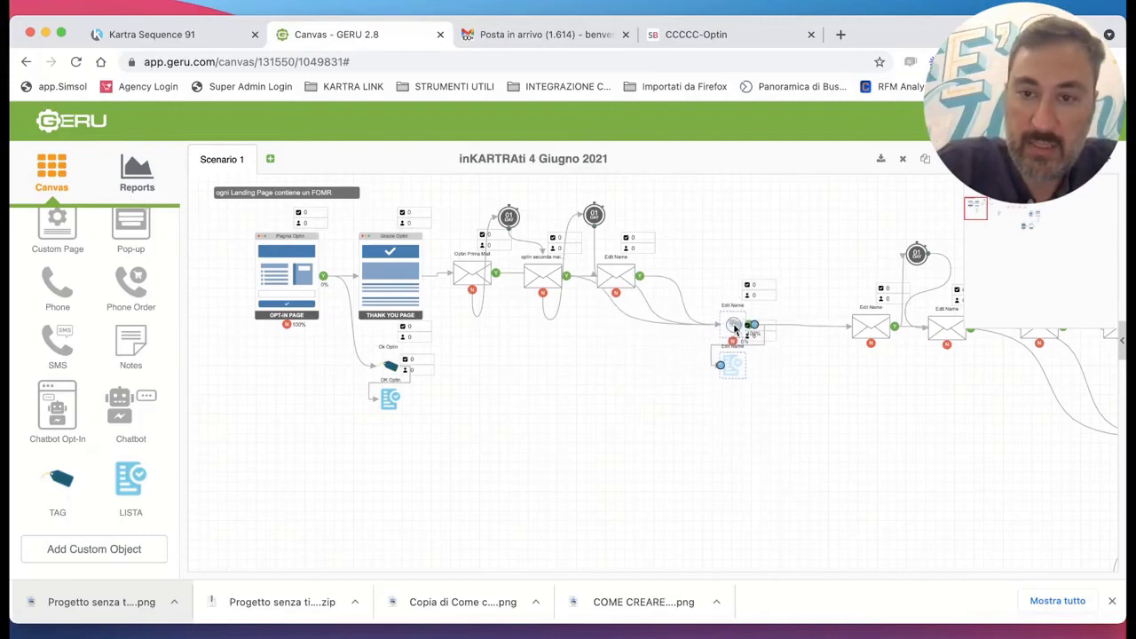
{"action": "left_click", "coordinate": [794, 435]}
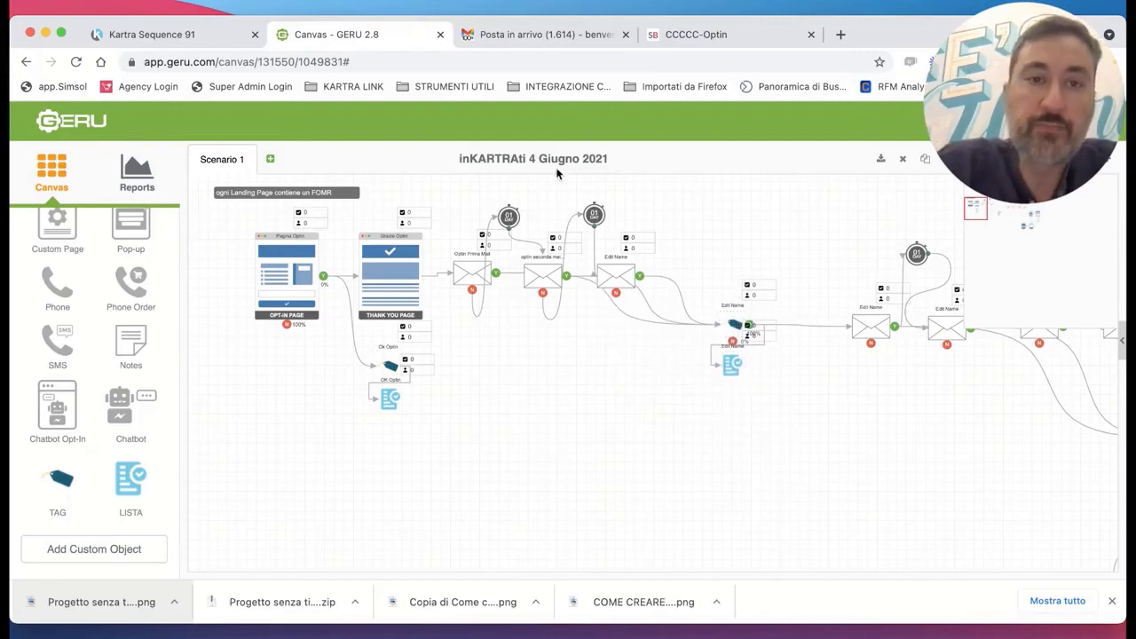
{"action": "left_click", "coordinate": [197, 34]}
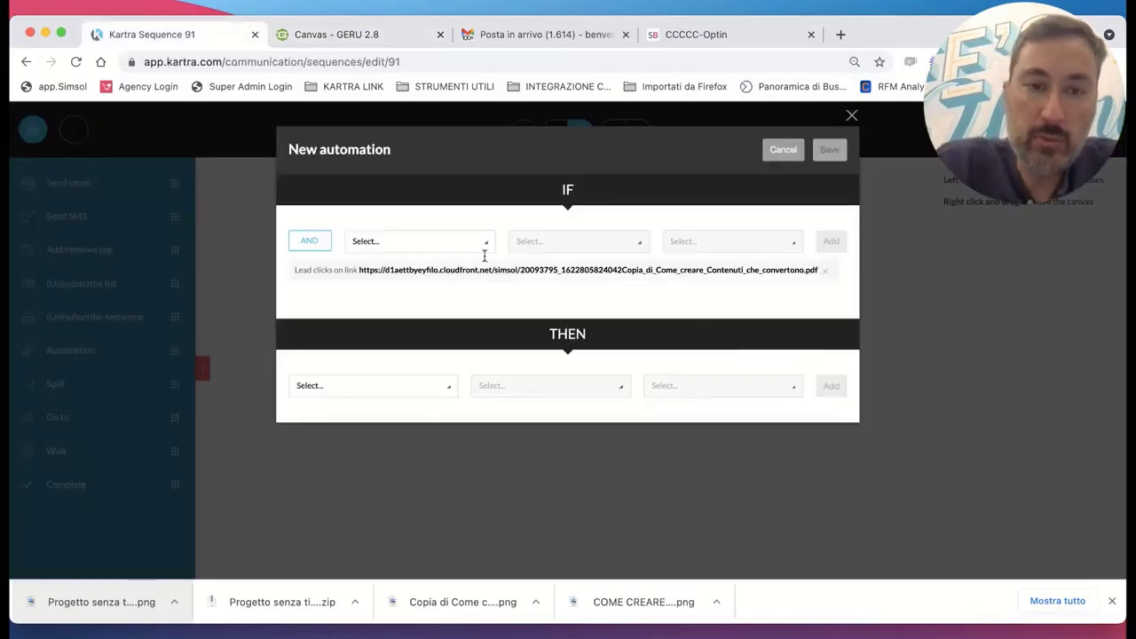
Set the THEN action to Assign tag from the CCCCC category and begin a new tag.
{"action": "left_click", "coordinate": [399, 391]}
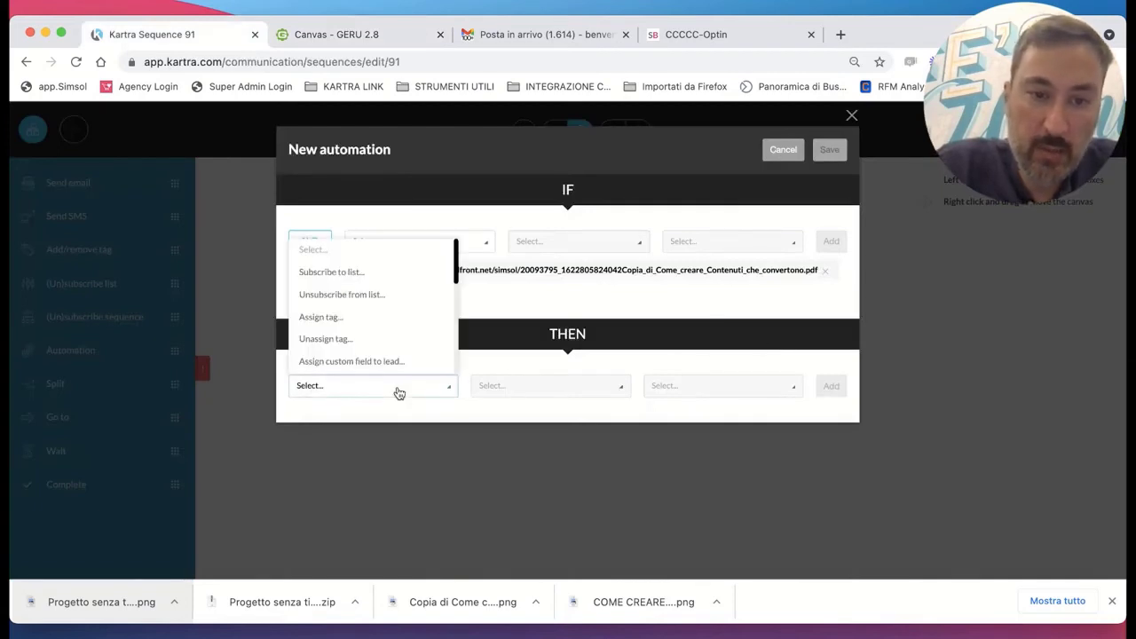
{"action": "left_click", "coordinate": [323, 318]}
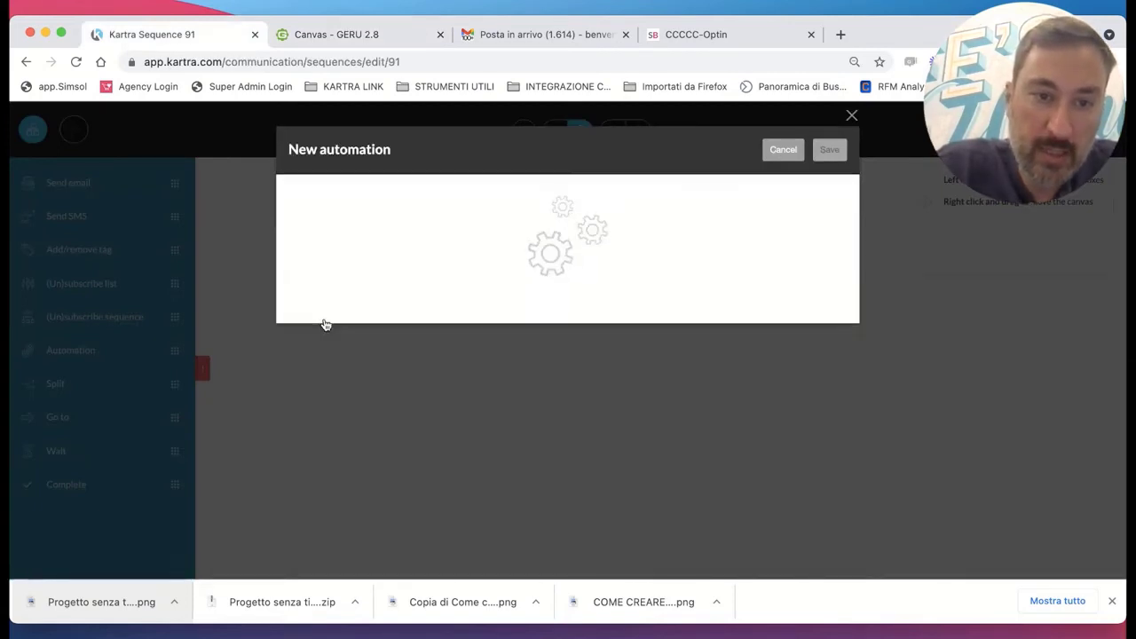
{"action": "left_click", "coordinate": [523, 396]}
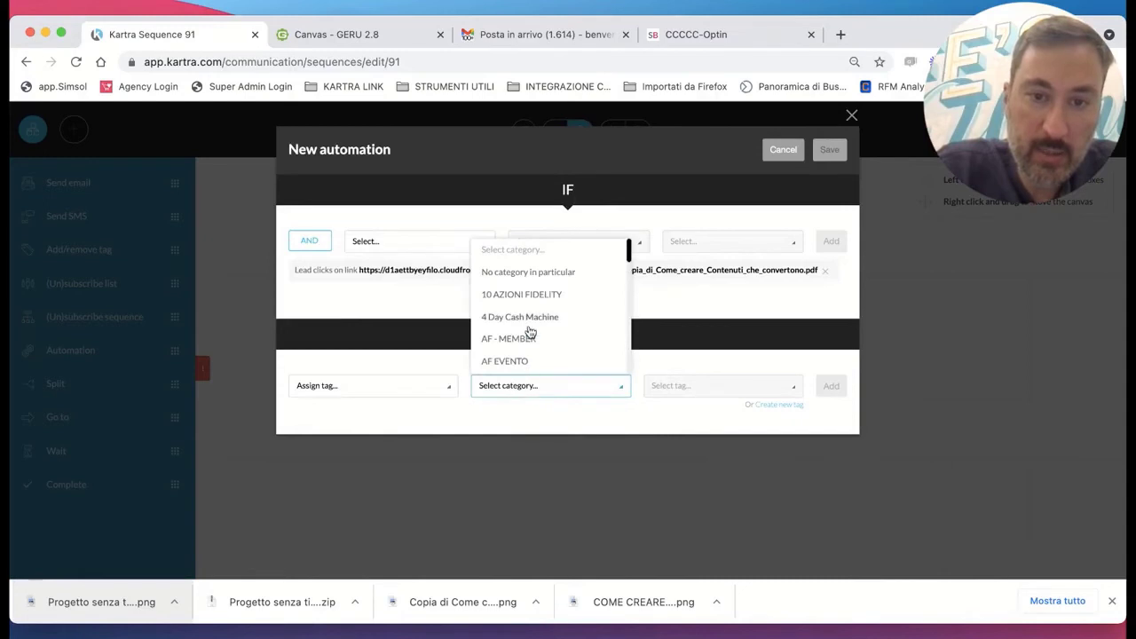
{"action": "scroll", "coordinate": [526, 330], "scroll_direction": "down", "scroll_amount": 3}
{"action": "left_click", "coordinate": [497, 307]}
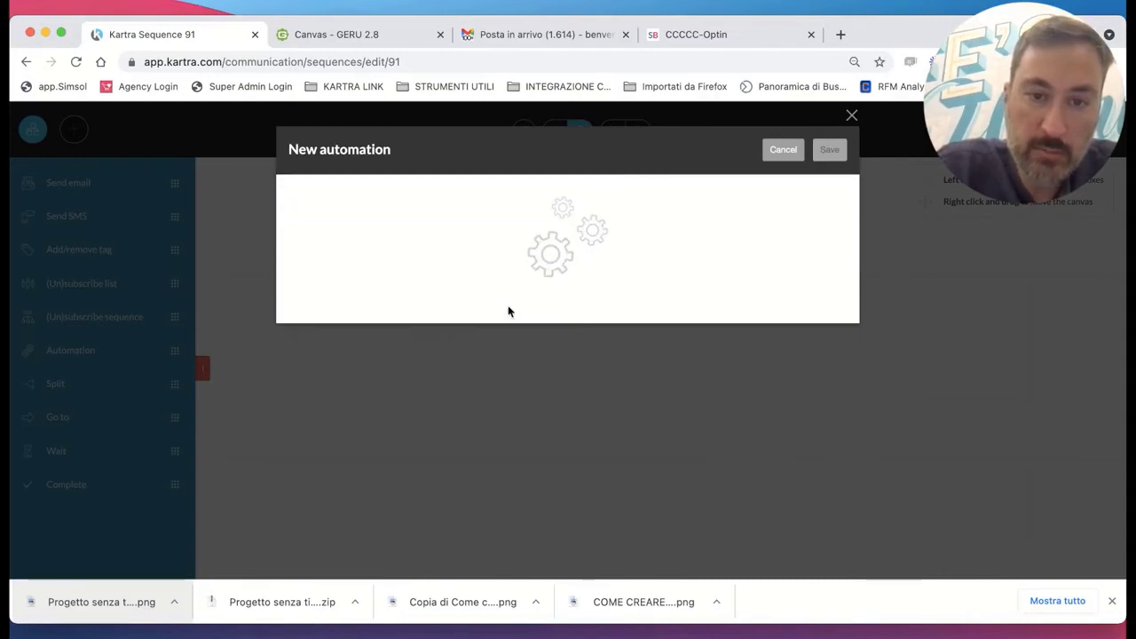
{"action": "left_click", "coordinate": [690, 388]}
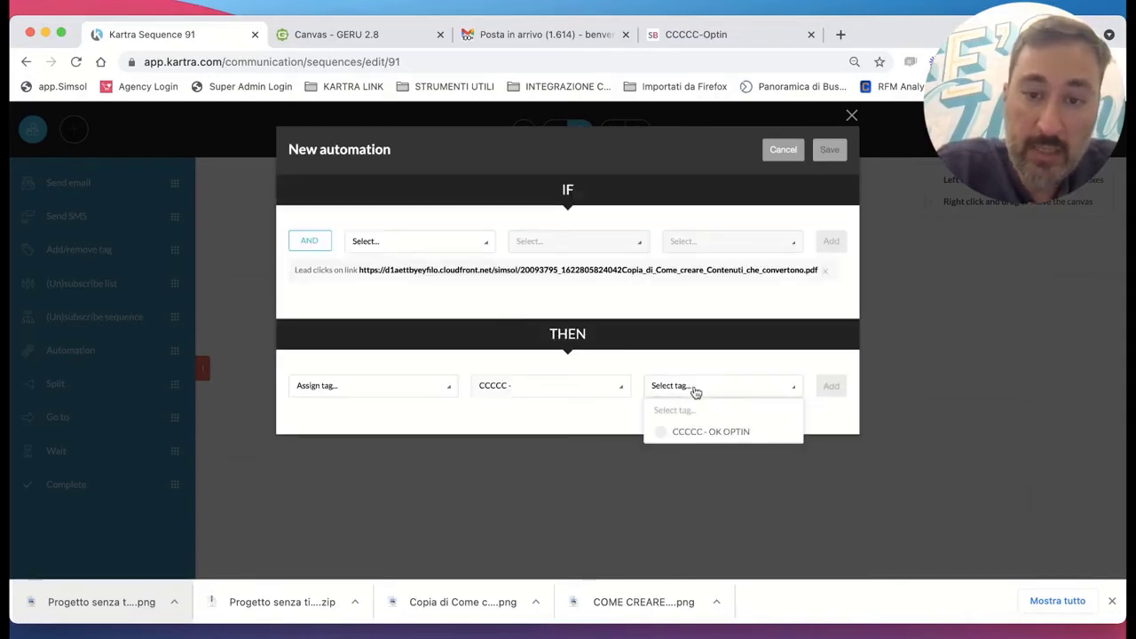
{"action": "left_click", "coordinate": [710, 390]}
{"action": "left_click", "coordinate": [768, 406]}
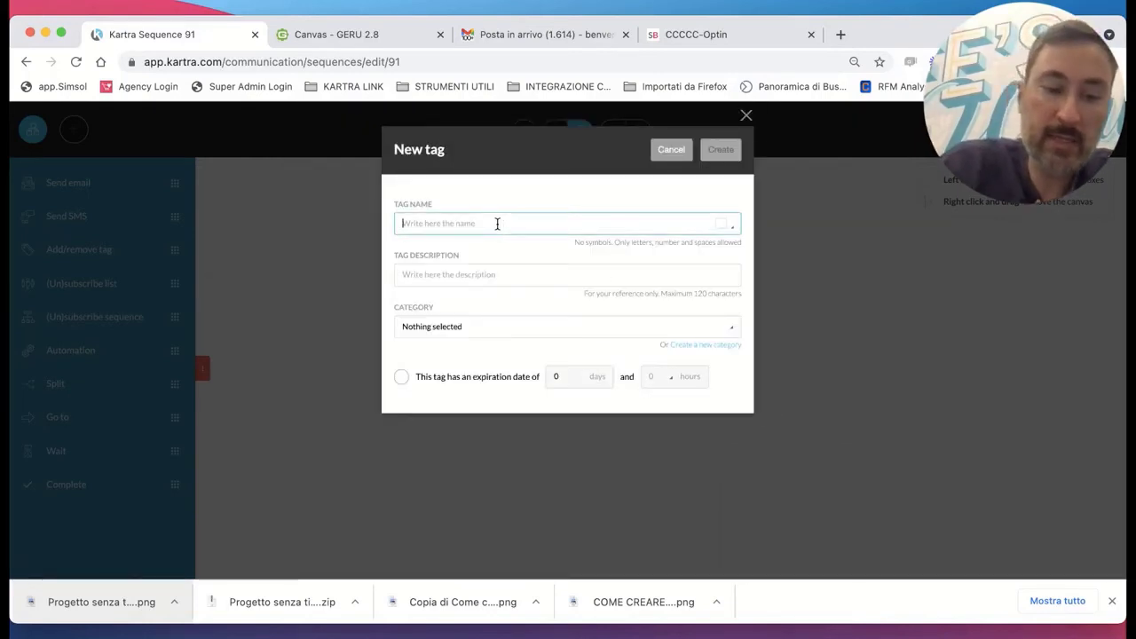
Create the tag 'CCCCC - OK DOWNLOAD' with a description in the CCCCC category.
{"action": "type", "text": "ccccc -"}
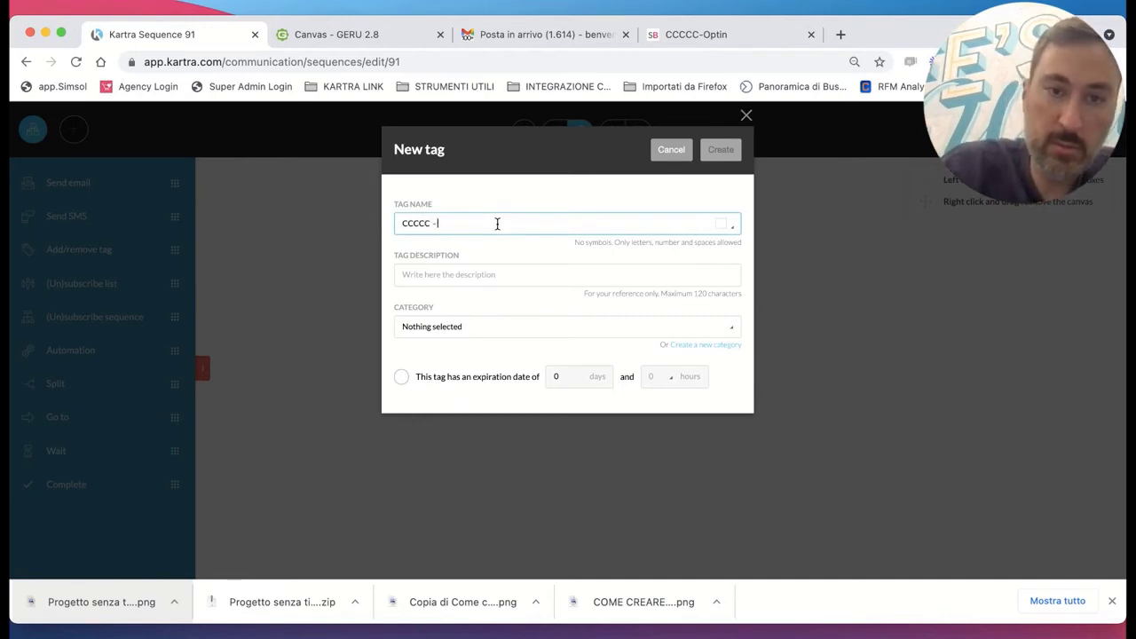
{"action": "type", "text": " OK D"}
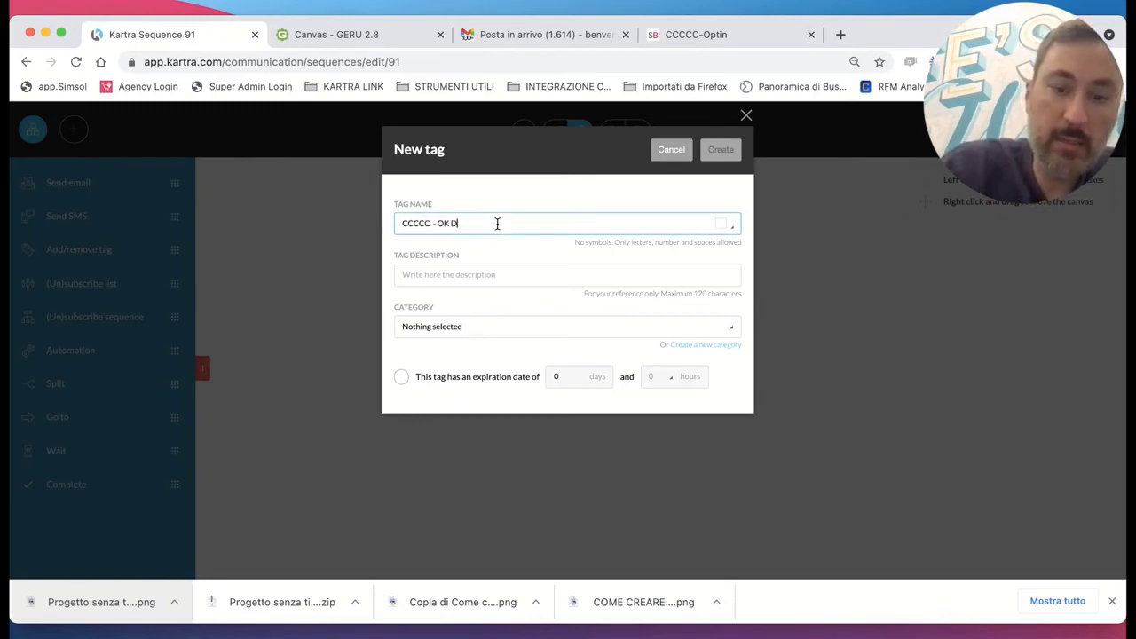
{"action": "left_click", "coordinate": [509, 281]}
{"action": "type", "text": "ll"}
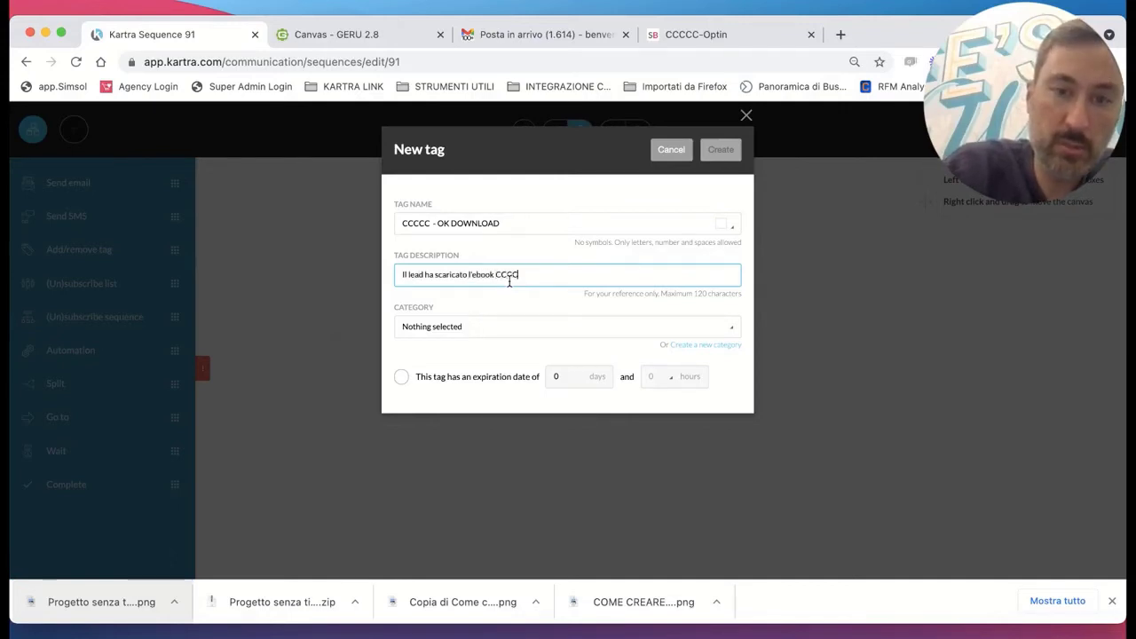
{"action": "left_click", "coordinate": [474, 330]}
{"action": "scroll", "coordinate": [474, 400], "scroll_direction": "down", "scroll_amount": 4}
{"action": "left_click", "coordinate": [455, 381]}
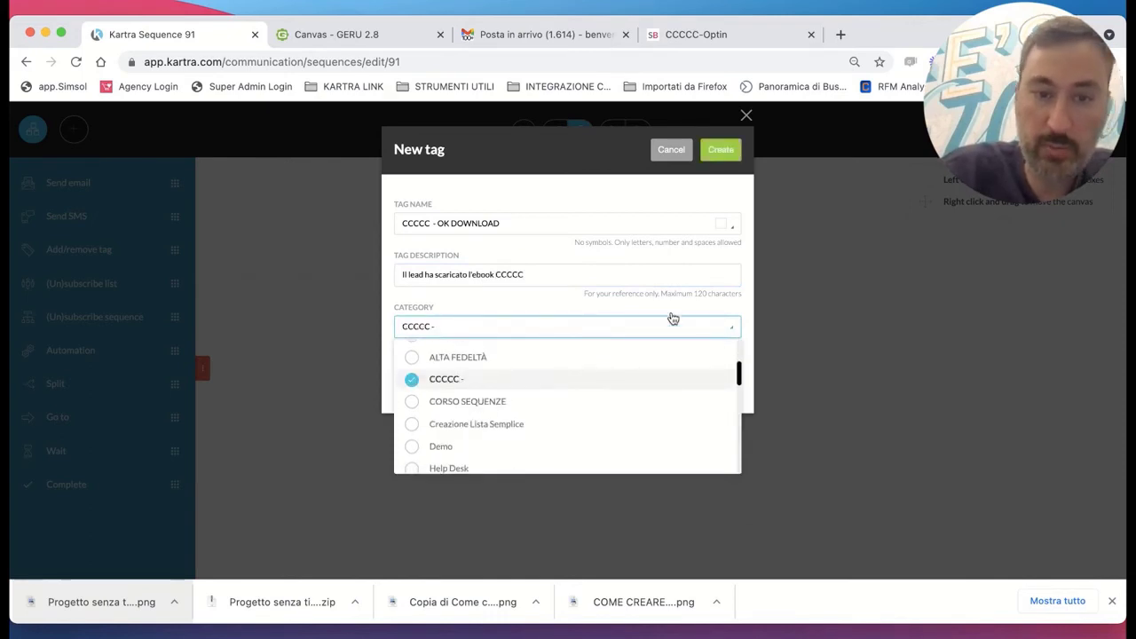
{"action": "left_click", "coordinate": [736, 206]}
{"action": "left_click", "coordinate": [722, 150]}
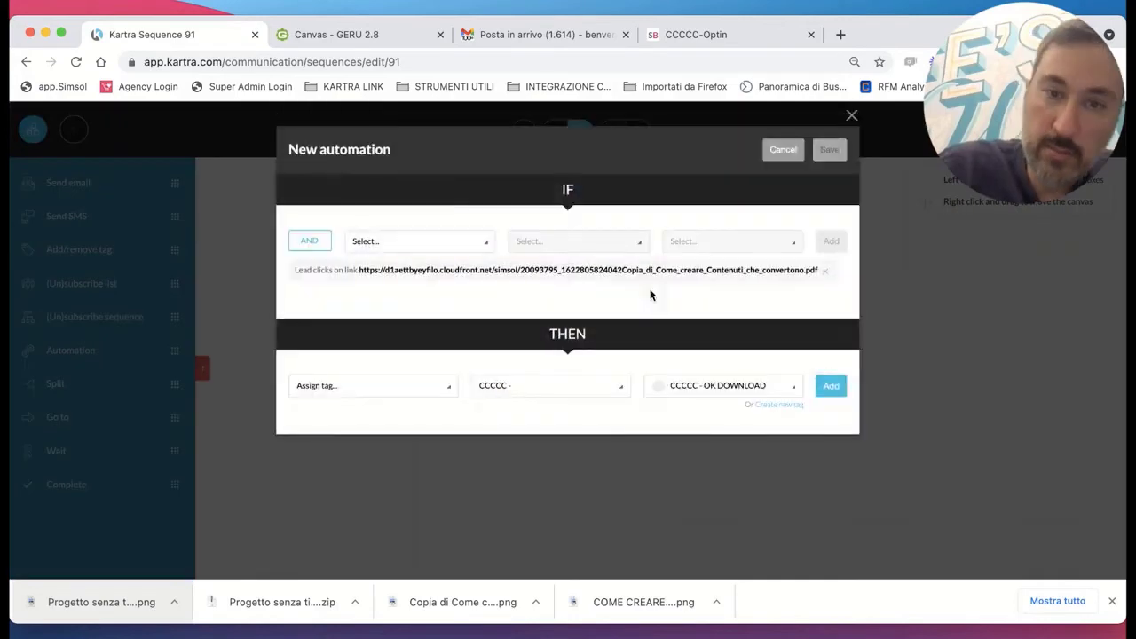
Add the tag assignment, save the automation and create the email step.
{"action": "left_click", "coordinate": [829, 389]}
{"action": "left_click", "coordinate": [829, 150]}
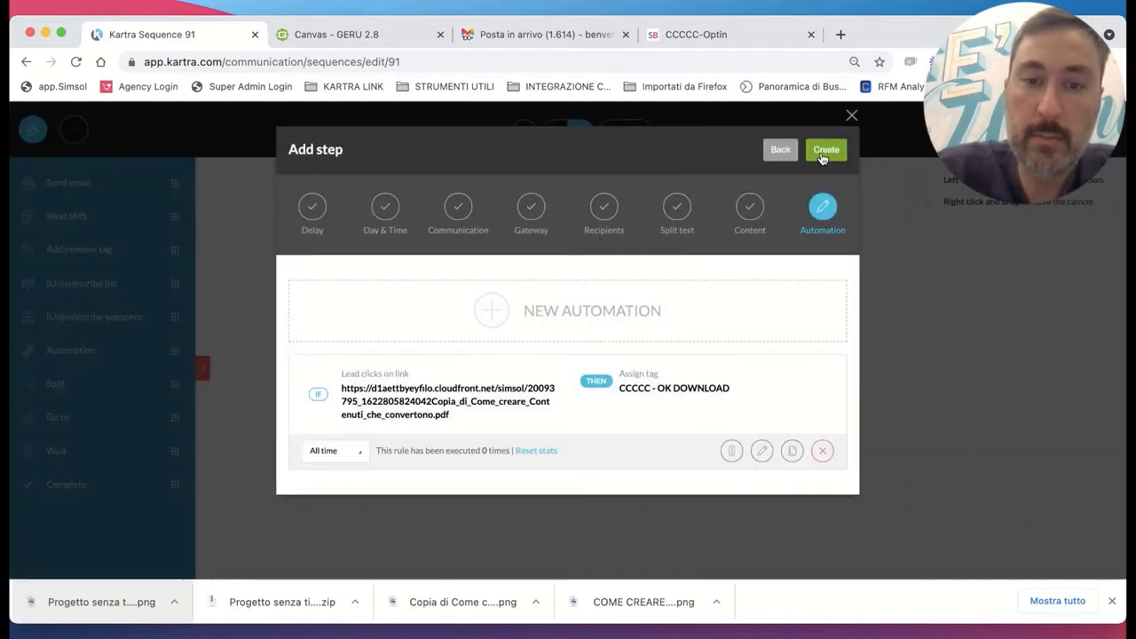
{"action": "left_click", "coordinate": [822, 151]}
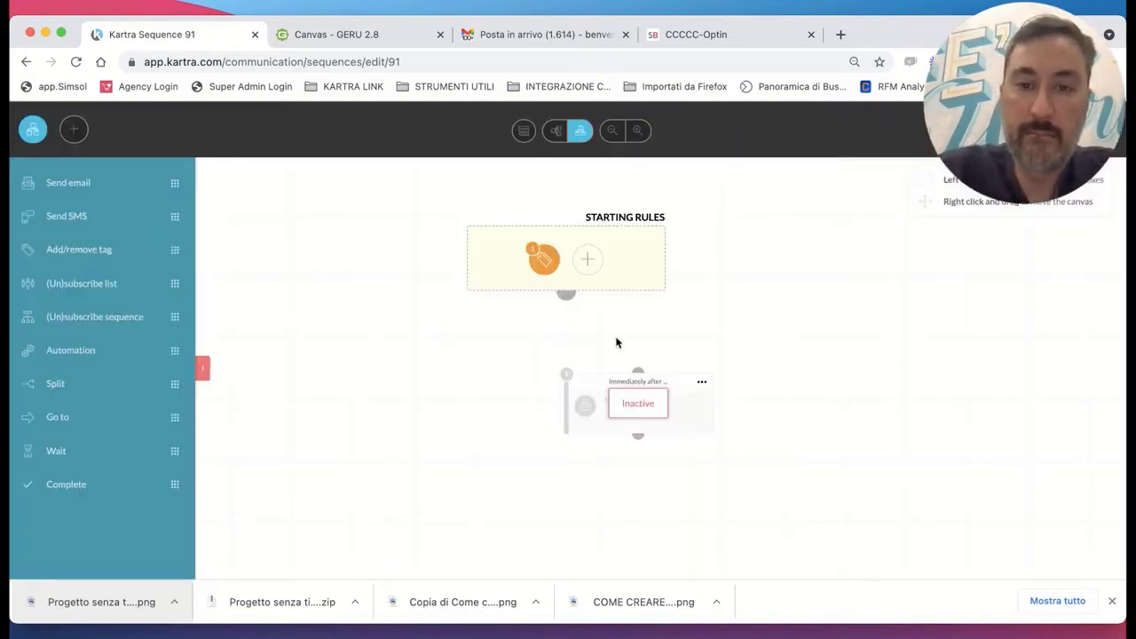
Link Starting Rules to CCCCC-MAIL1, activate it, and place a clone below it.
{"action": "left_click_drag", "start_coordinate": [563, 295], "coordinate": [630, 374]}
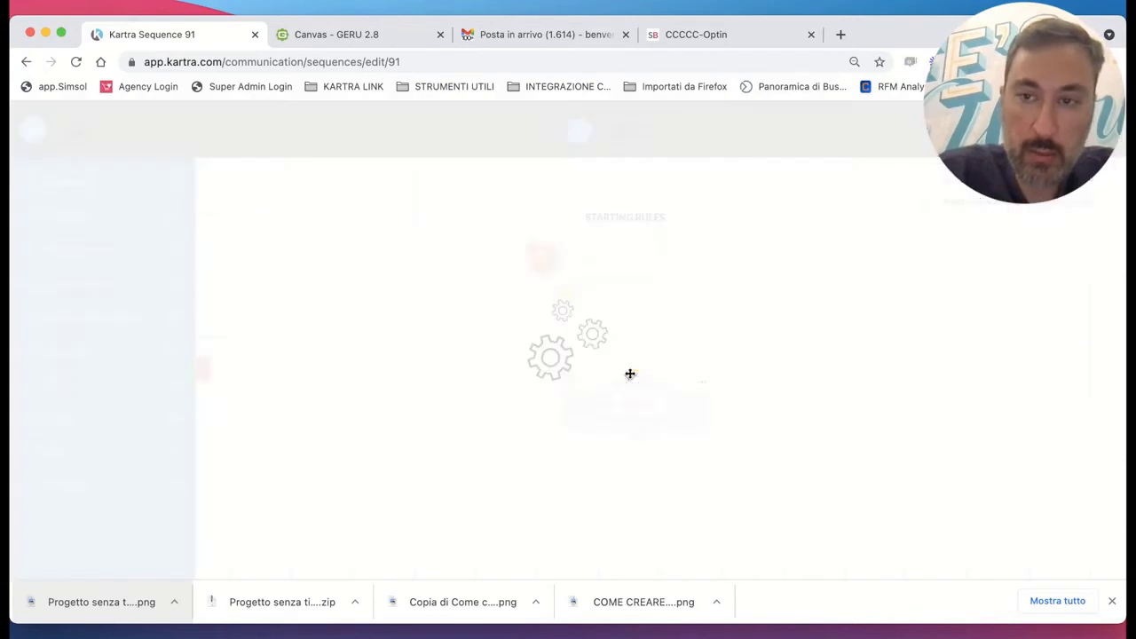
{"action": "left_click", "coordinate": [701, 384]}
{"action": "left_click", "coordinate": [761, 351]}
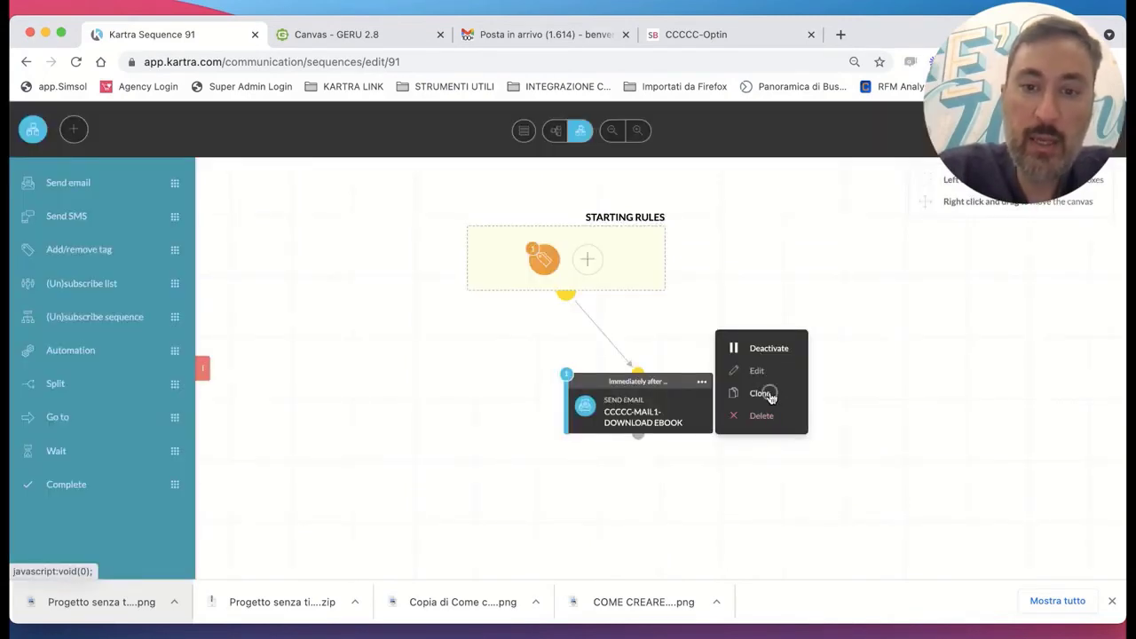
{"action": "left_click", "coordinate": [765, 393]}
{"action": "mouse_move", "coordinate": [710, 465]}
{"action": "mouse_move", "coordinate": [671, 480]}
{"action": "left_mouse_down"}
{"action": "mouse_move", "coordinate": [639, 448]}
{"action": "mouse_move", "coordinate": [651, 463]}
{"action": "mouse_move", "coordinate": [632, 448]}
{"action": "mouse_move", "coordinate": [624, 477]}
{"action": "left_mouse_up"}
Open the cloned step's Send an email settings via Edit.
{"action": "left_click", "coordinate": [384, 34]}
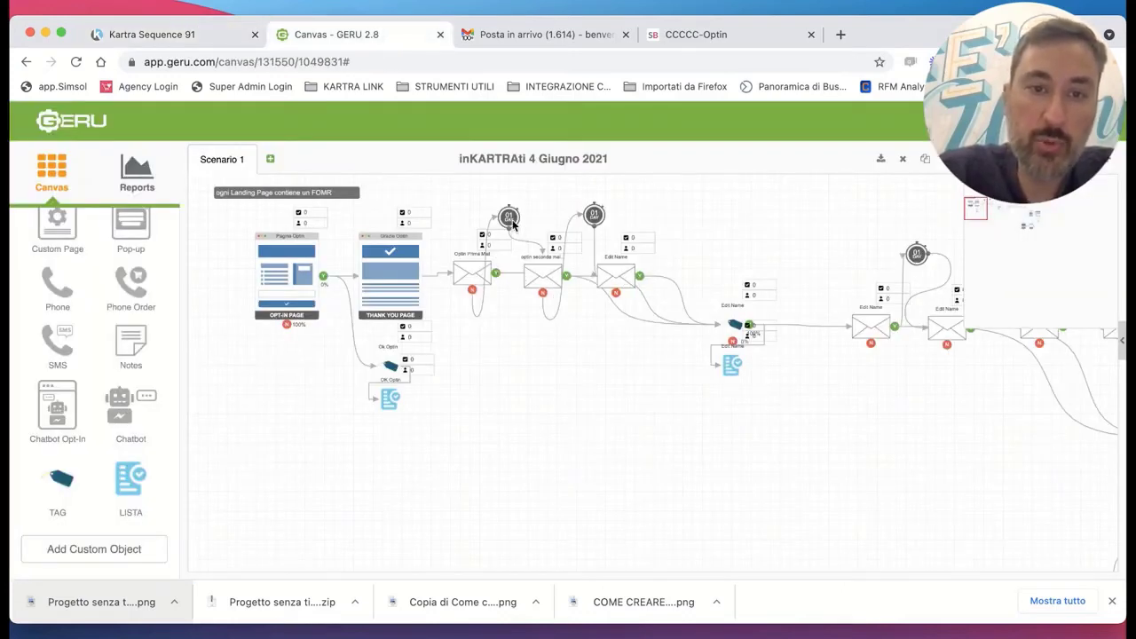
{"action": "left_click", "coordinate": [209, 35]}
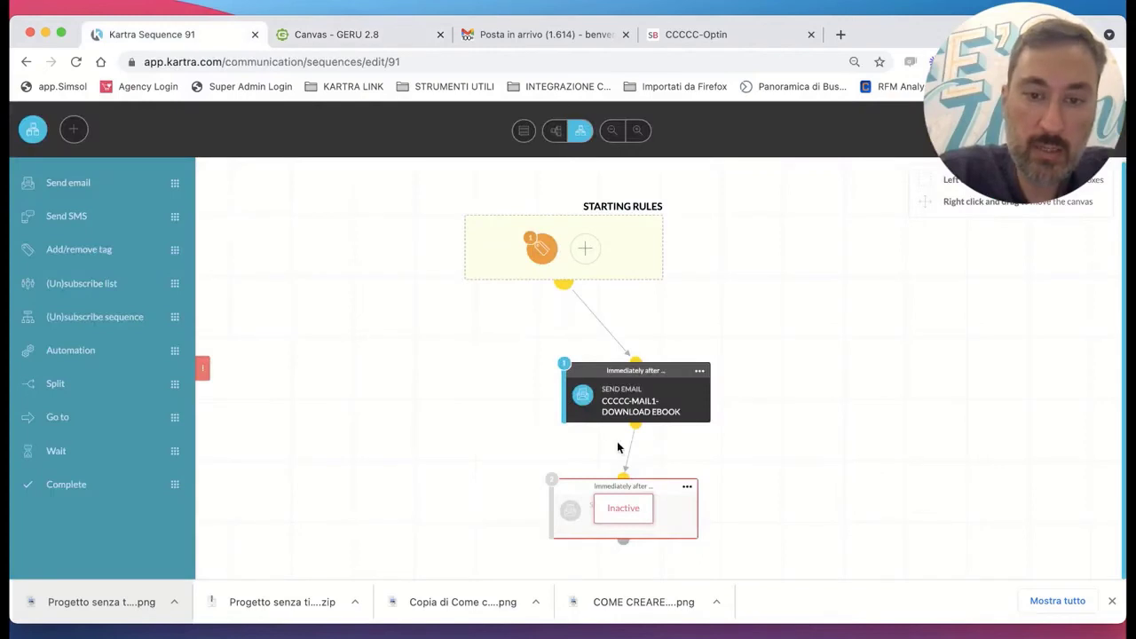
{"action": "left_click", "coordinate": [686, 488]}
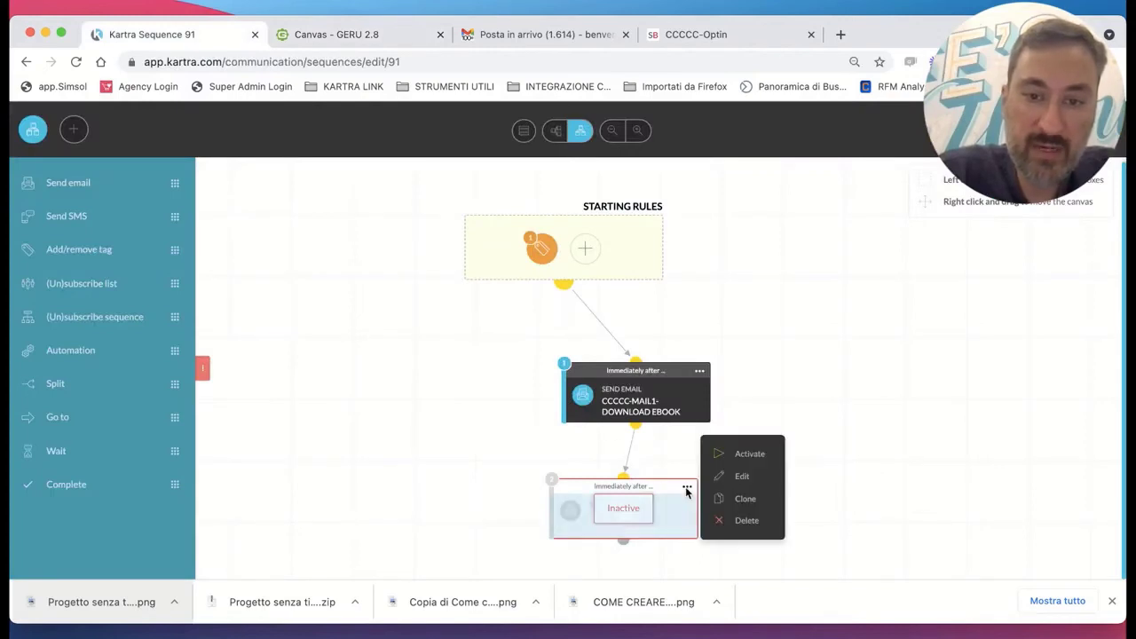
{"action": "left_click", "coordinate": [742, 478]}
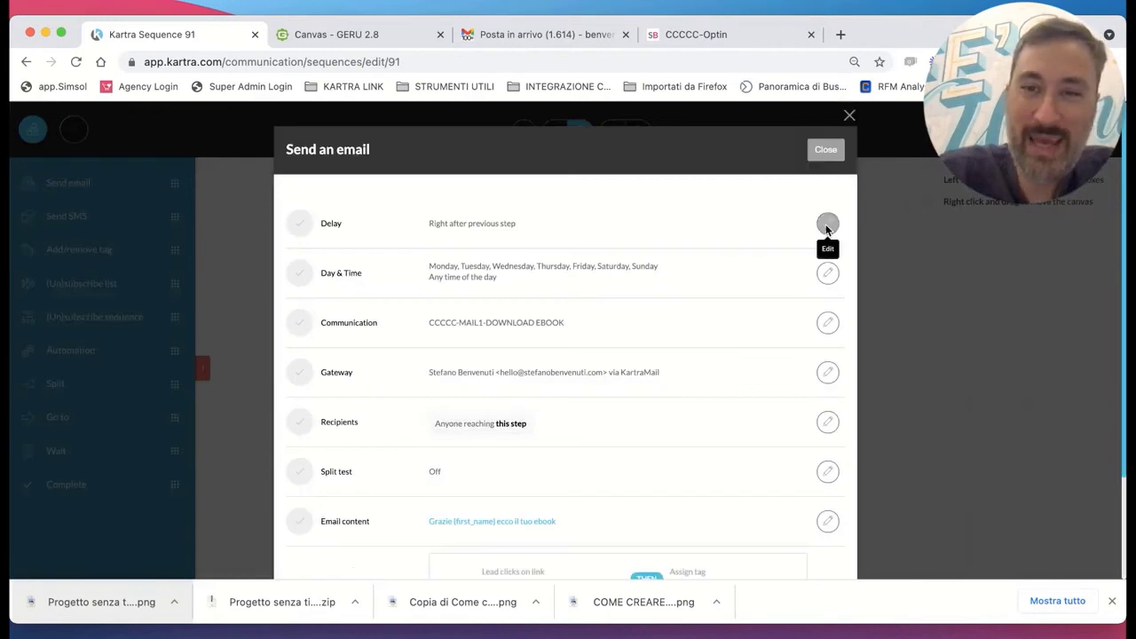
Set the cloned email's delay to wait 1 day and 0 hours.
{"action": "left_click", "coordinate": [825, 224]}
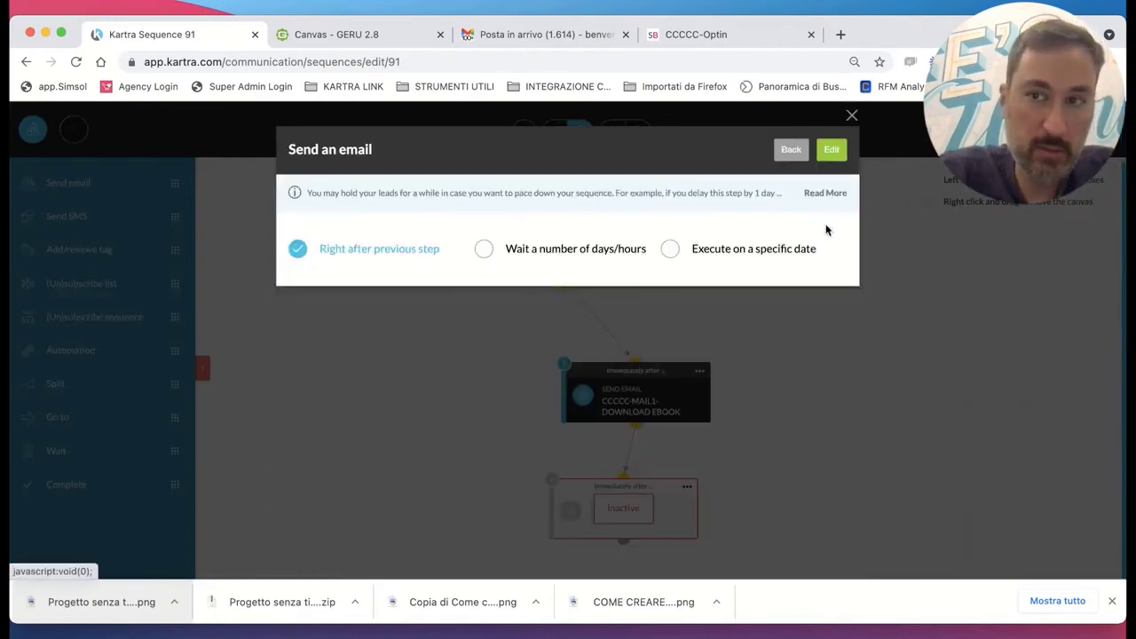
{"action": "left_click", "coordinate": [501, 252]}
{"action": "left_click", "coordinate": [358, 302]}
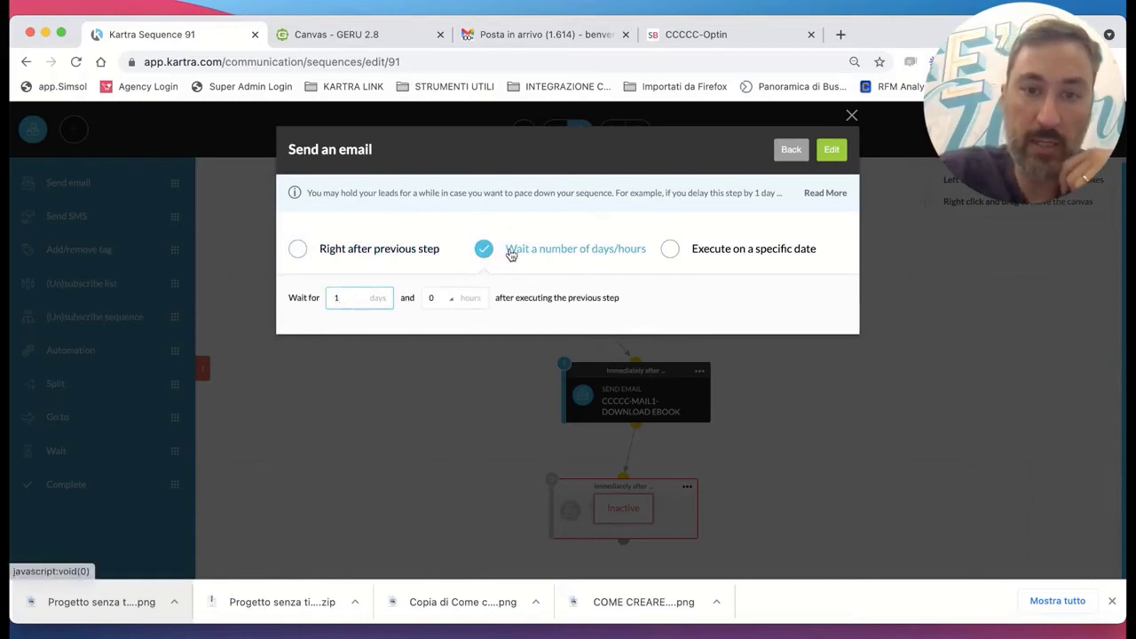
{"action": "left_click", "coordinate": [829, 153]}
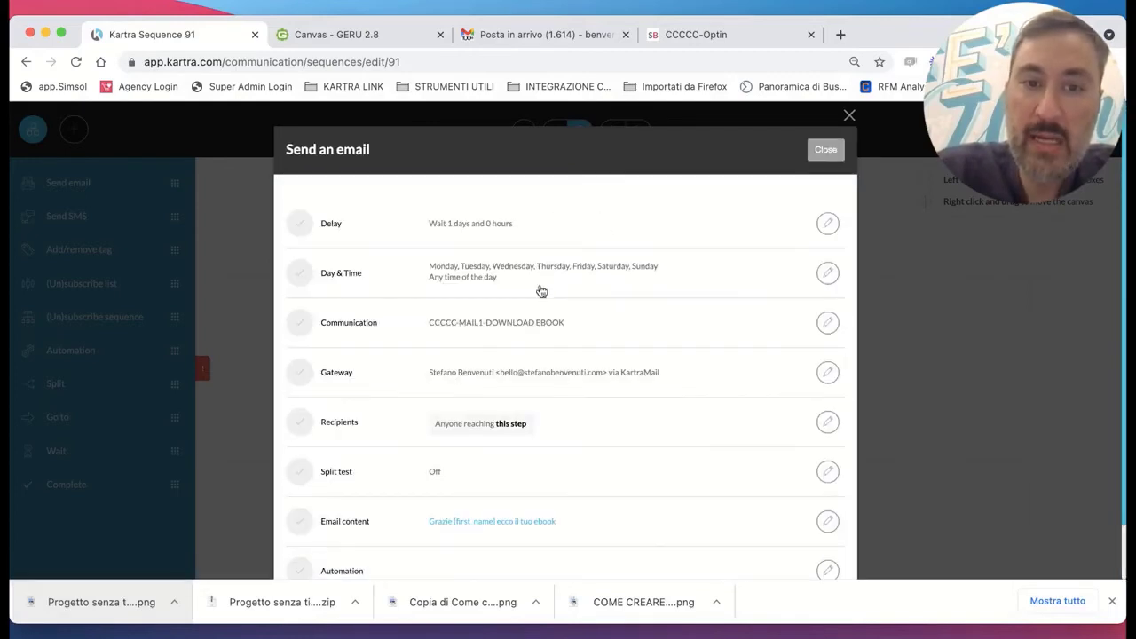
Rename the broadcast from MAIL1 to CCCCC-MAIL2-DOWNLOAD EBOOK.
{"action": "left_click", "coordinate": [828, 322]}
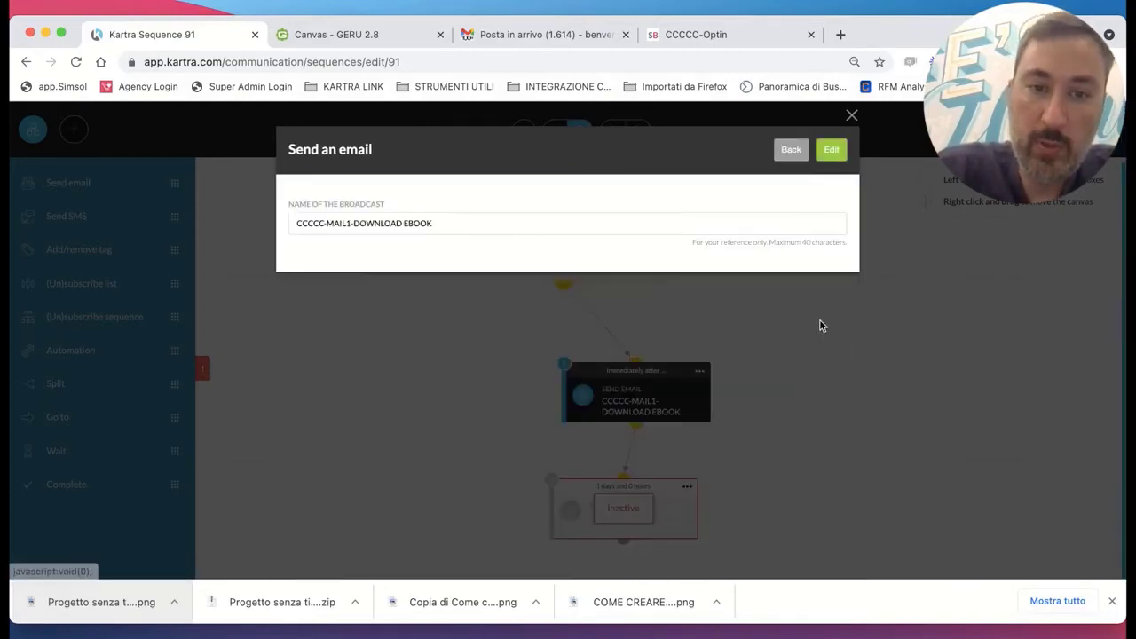
{"action": "left_click", "coordinate": [350, 223]}
{"action": "key", "text": "BackSpace"}
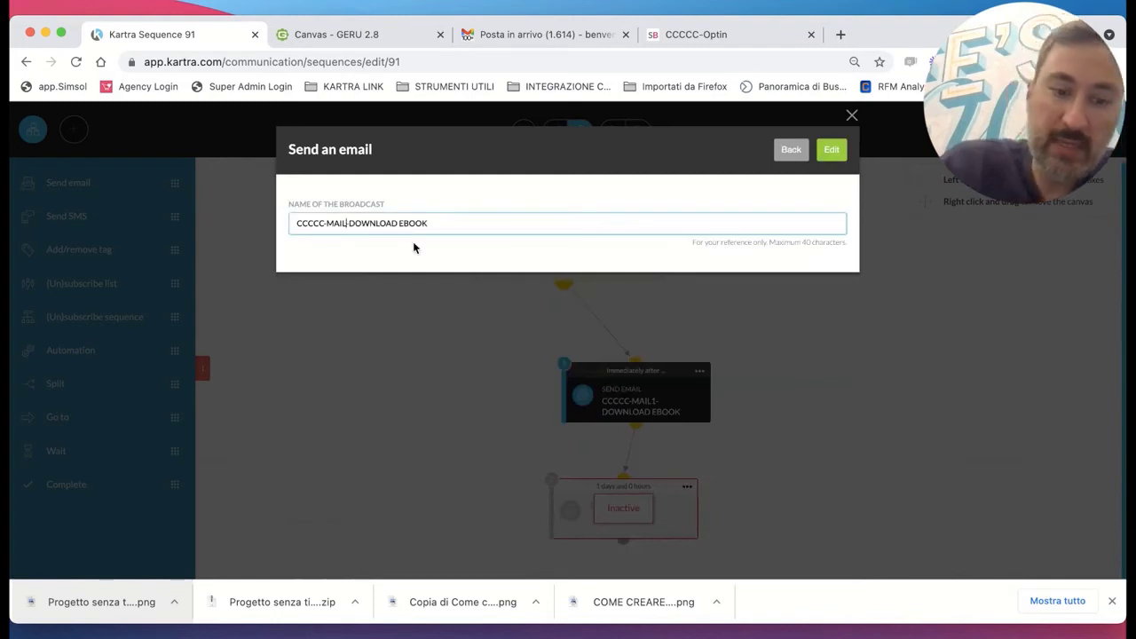
{"action": "type", "text": "2"}
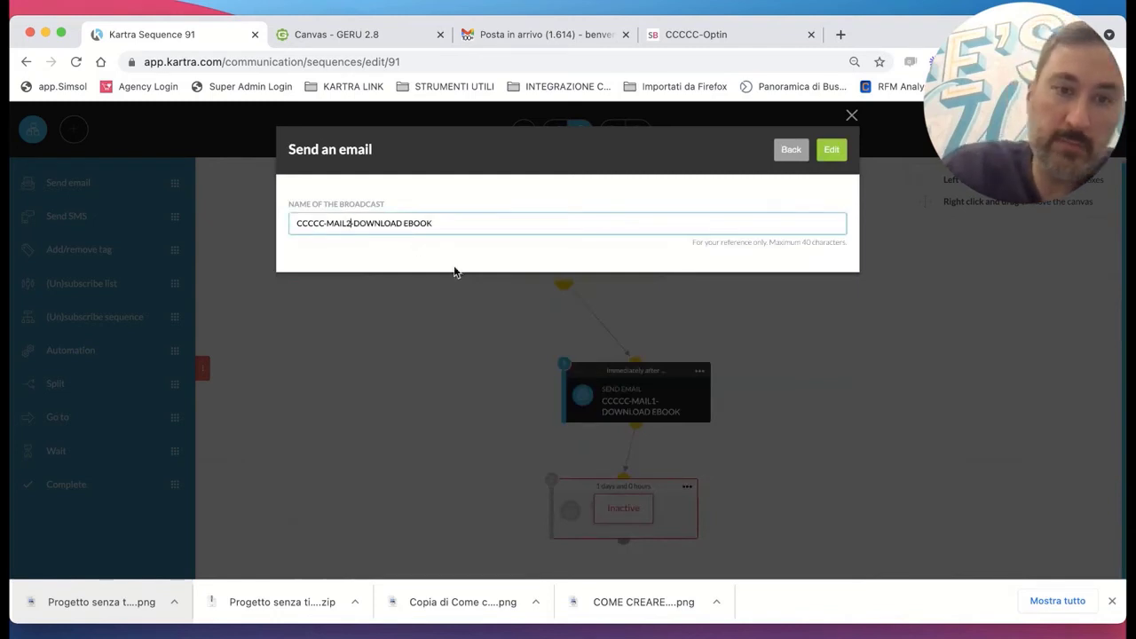
{"action": "left_click", "coordinate": [832, 150]}
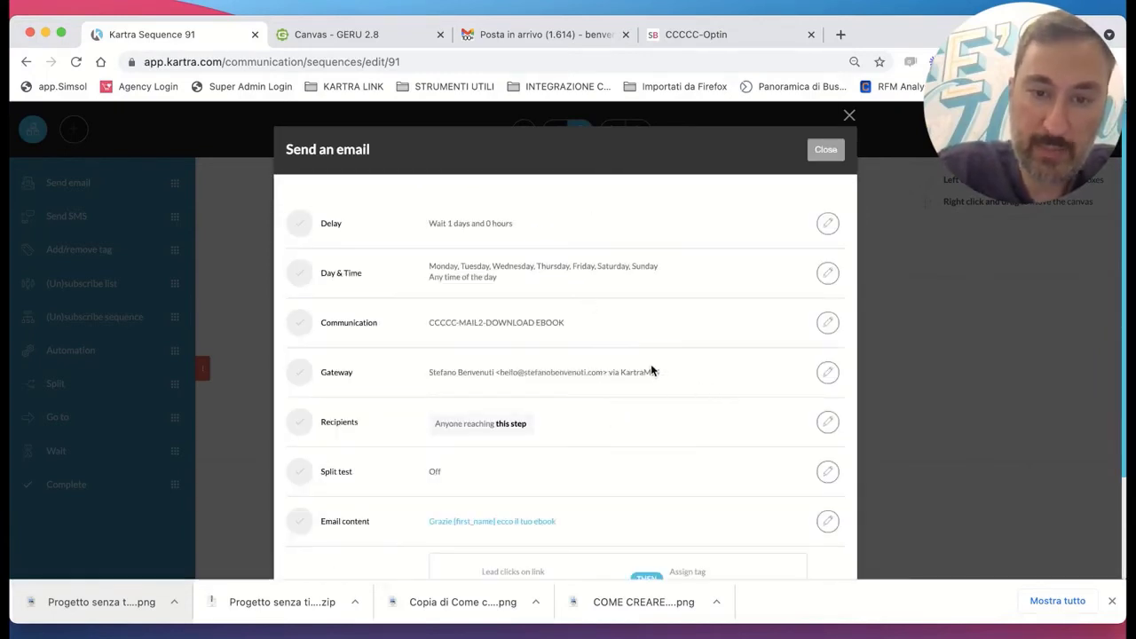
Replace the anyone-reaching-this-step recipient rule with 'Does not have tag' CCCCC - OK DOWNLOAD.
{"action": "left_click", "coordinate": [827, 422]}
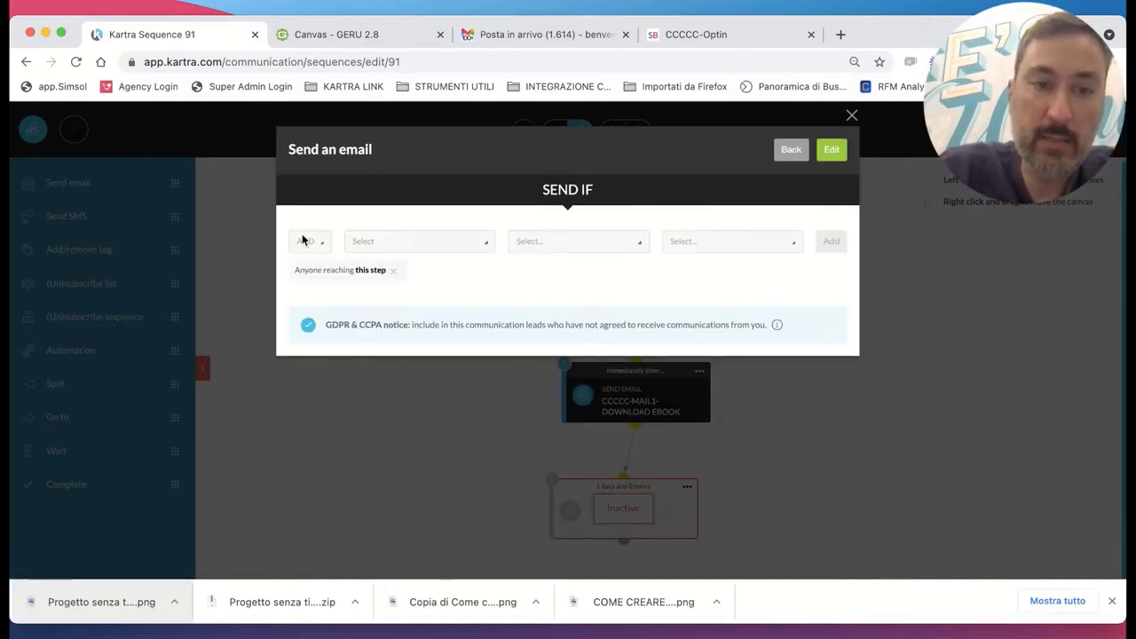
{"action": "left_click", "coordinate": [393, 272]}
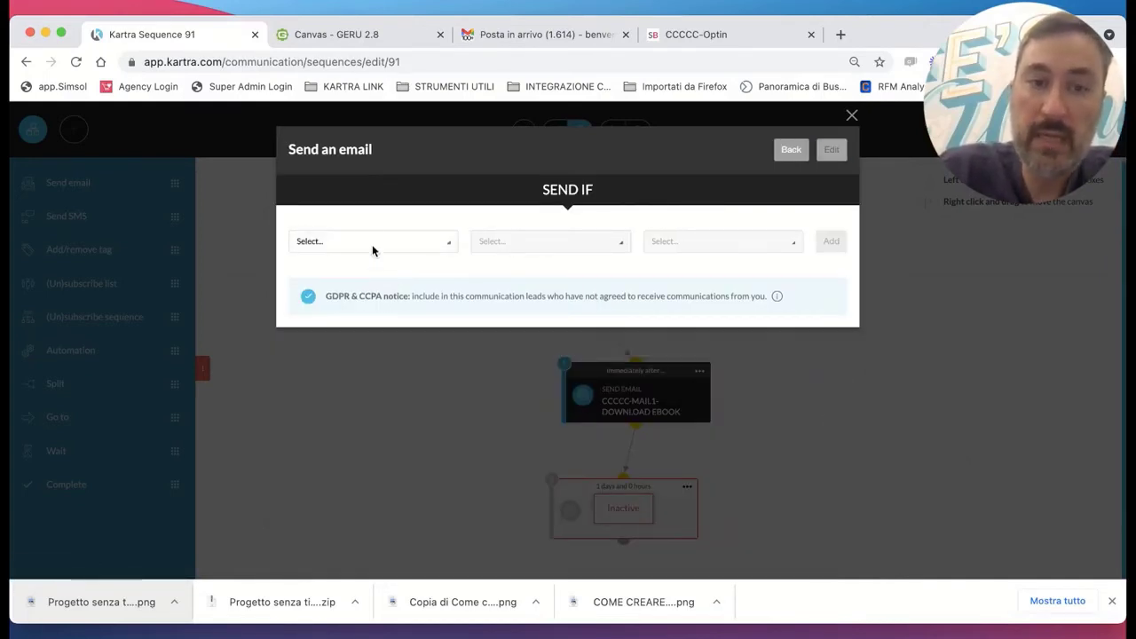
{"action": "left_click", "coordinate": [362, 246]}
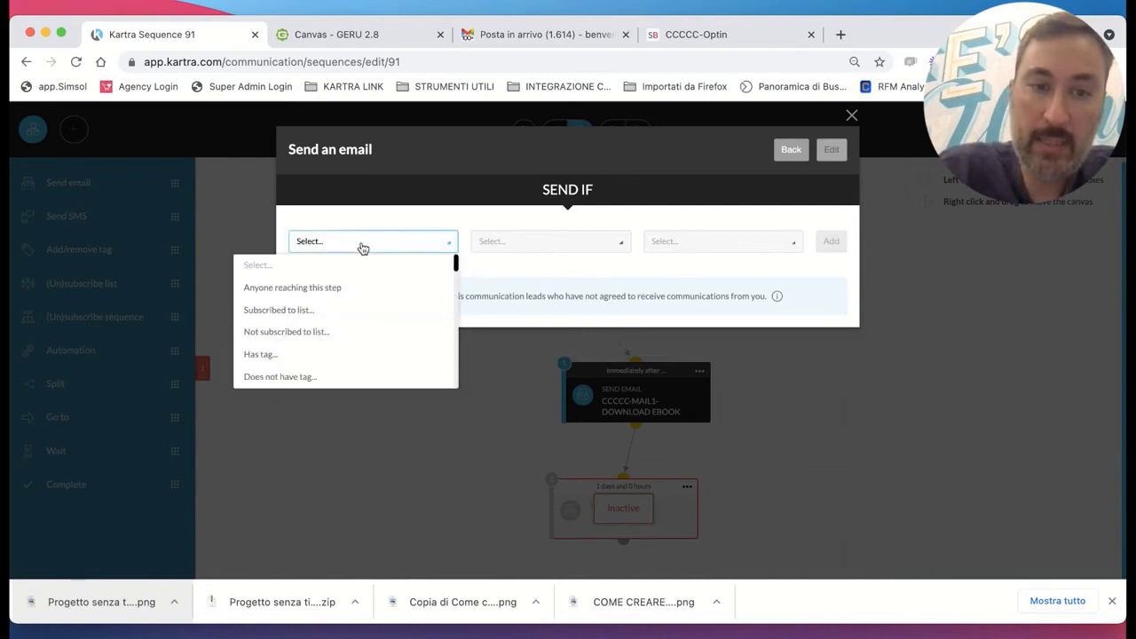
{"action": "scroll", "coordinate": [307, 349], "scroll_direction": "down", "scroll_amount": 3}
{"action": "left_click", "coordinate": [293, 332]}
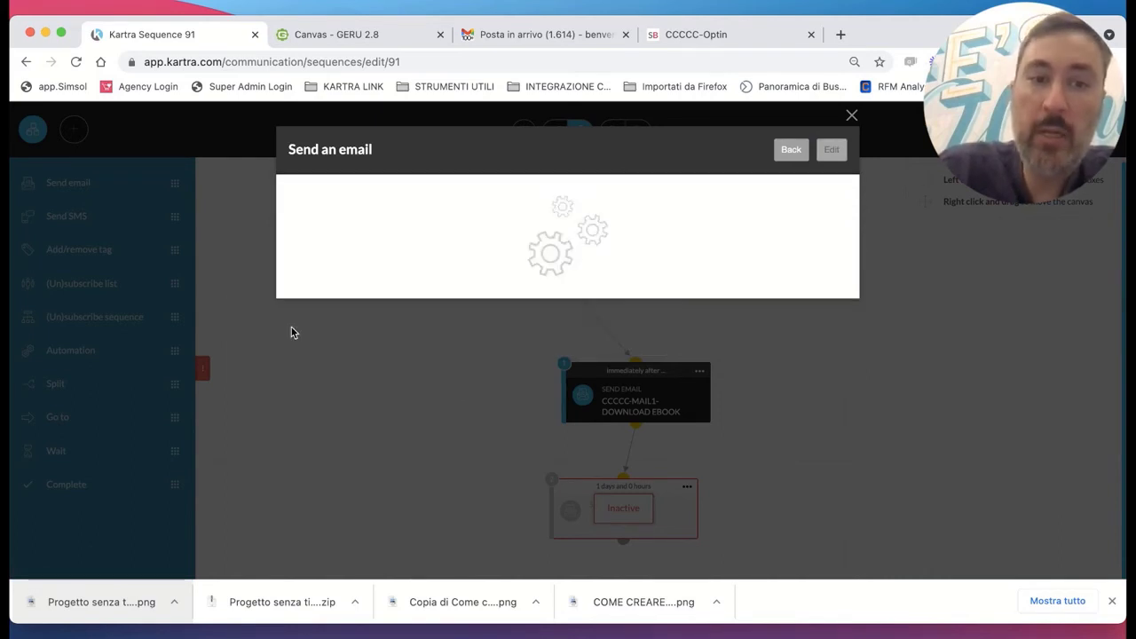
{"action": "left_click", "coordinate": [537, 245]}
{"action": "scroll", "coordinate": [503, 335], "scroll_direction": "down", "scroll_amount": 5}
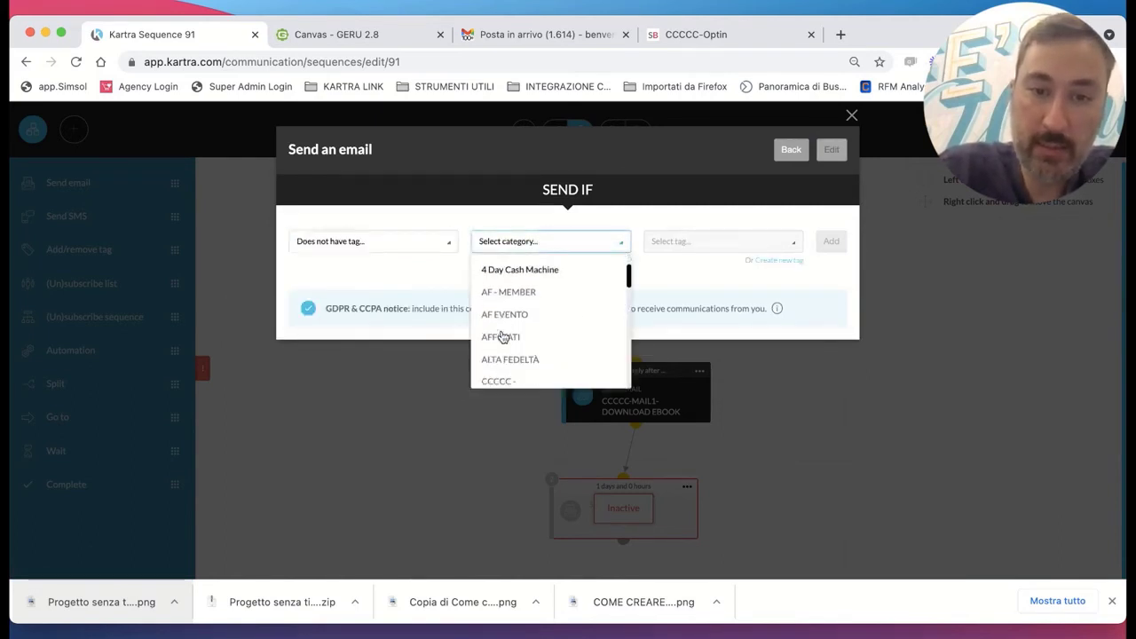
{"action": "left_click", "coordinate": [499, 332]}
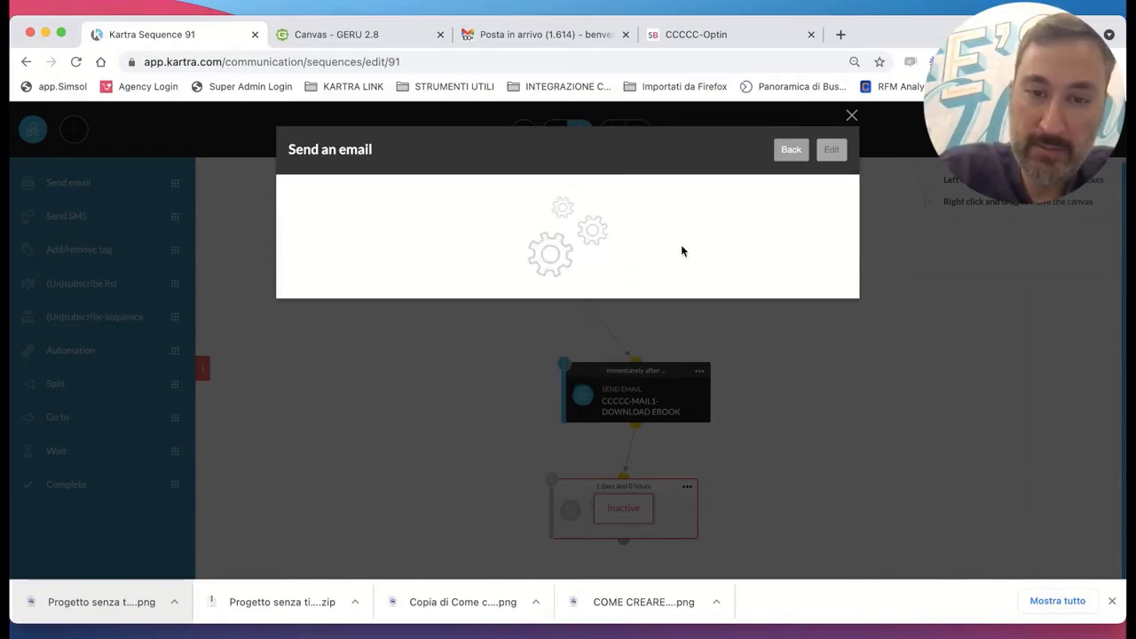
{"action": "left_click", "coordinate": [675, 252]}
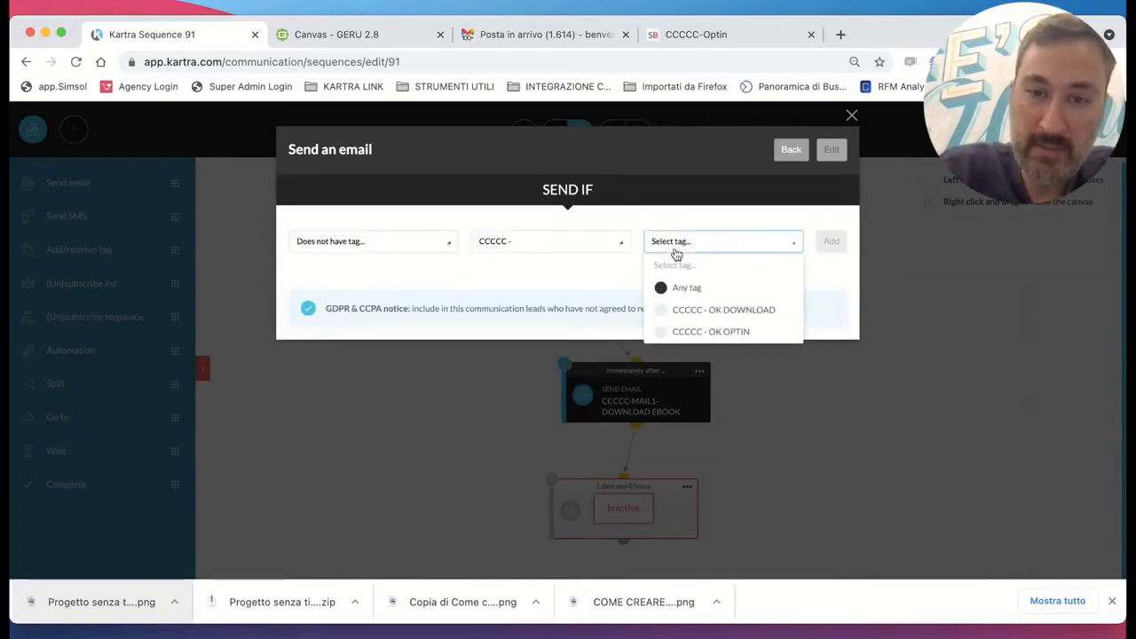
{"action": "left_click", "coordinate": [703, 309]}
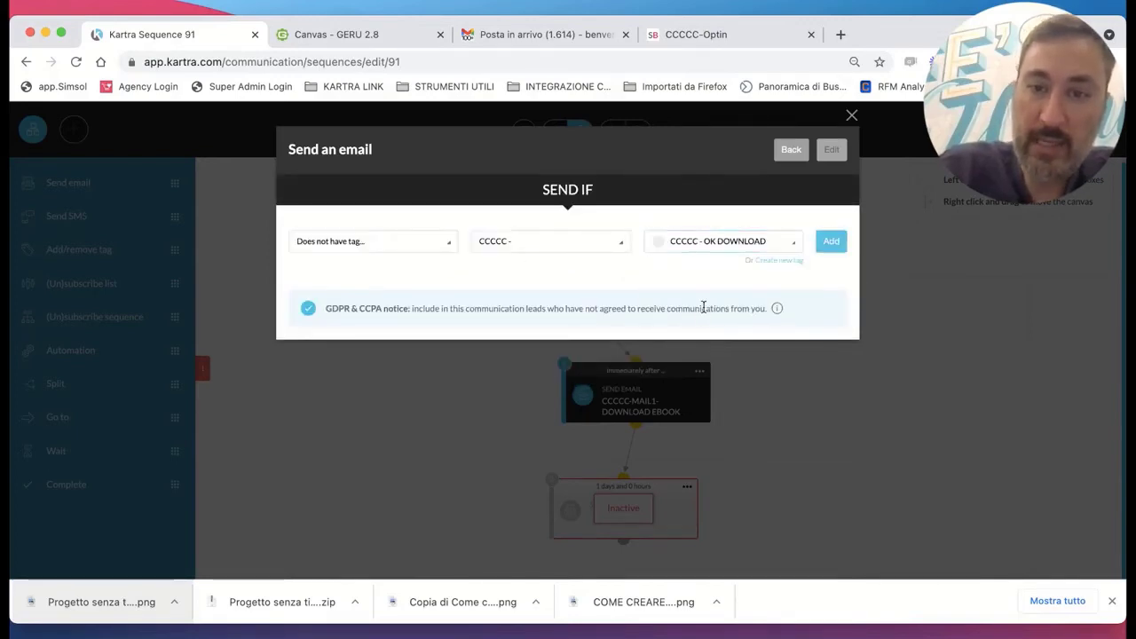
{"action": "left_click", "coordinate": [831, 241]}
{"action": "left_click", "coordinate": [832, 149]}
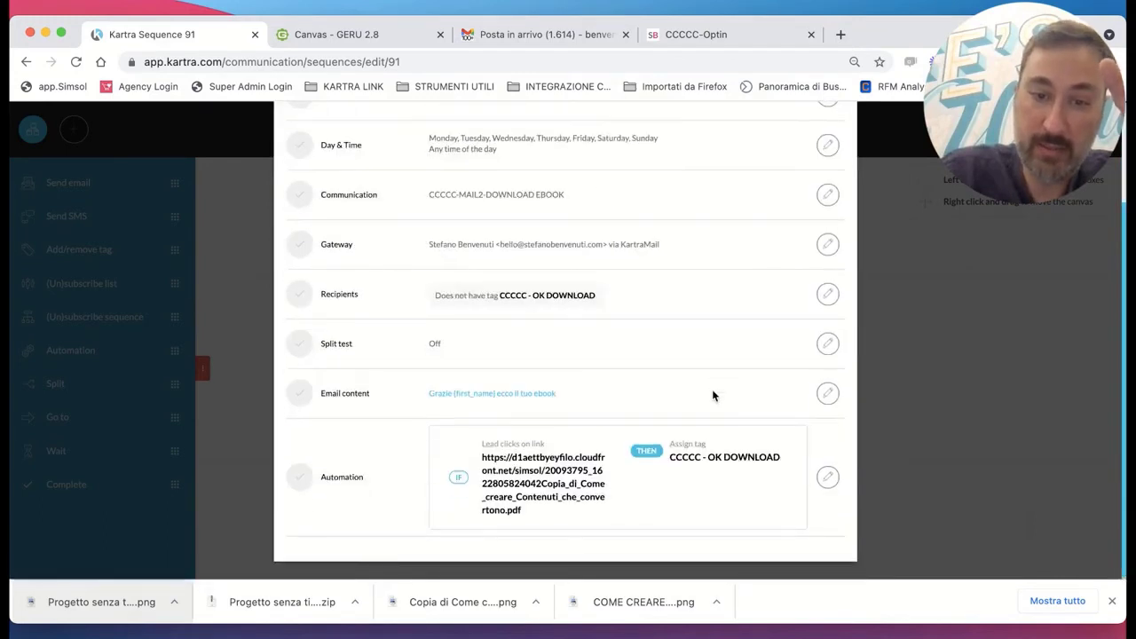
Delete 'Grazie' and 'ecco il tuo ebook' from the MAIL2 subject line.
{"action": "left_click", "coordinate": [825, 398]}
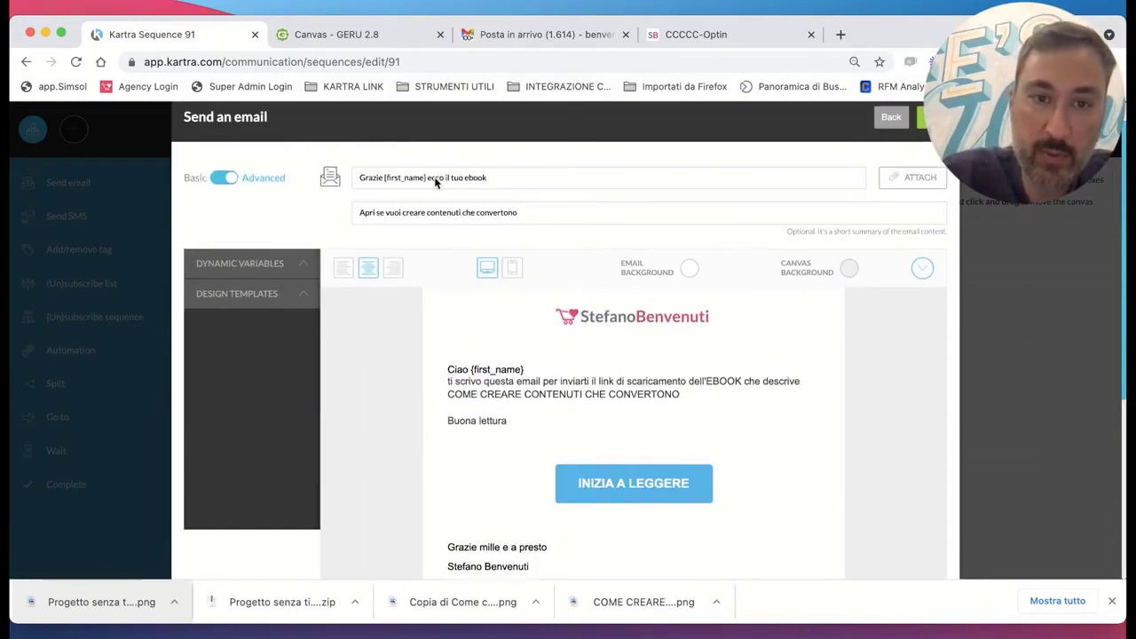
{"action": "left_click", "coordinate": [482, 178]}
{"action": "key", "text": "shift+Left"}
{"action": "key", "text": "shift+Left"}
{"action": "key", "text": "shift+Left"}
{"action": "key", "text": "shift+Left"}
{"action": "key", "text": "shift+Left"}
{"action": "key", "text": "shift+Left"}
{"action": "key", "text": "shift+Left"}
{"action": "key", "text": "shift+Left"}
{"action": "key", "text": "shift+Left"}
{"action": "key", "text": "shift+Left"}
{"action": "key", "text": "shift+Left"}
{"action": "key", "text": "shift+Left"}
{"action": "key", "text": "shift+Left"}
{"action": "key", "text": "shift+Left"}
{"action": "key", "text": "shift+Left"}
{"action": "key", "text": "shift+Left"}
{"action": "key", "text": "shift+Left"}
{"action": "key", "text": "shift+Left"}
{"action": "key", "text": "shift+Left"}
{"action": "key", "text": "shift+Right"}
{"action": "key", "text": "shift+Right"}
{"action": "key", "text": "shift+Right"}
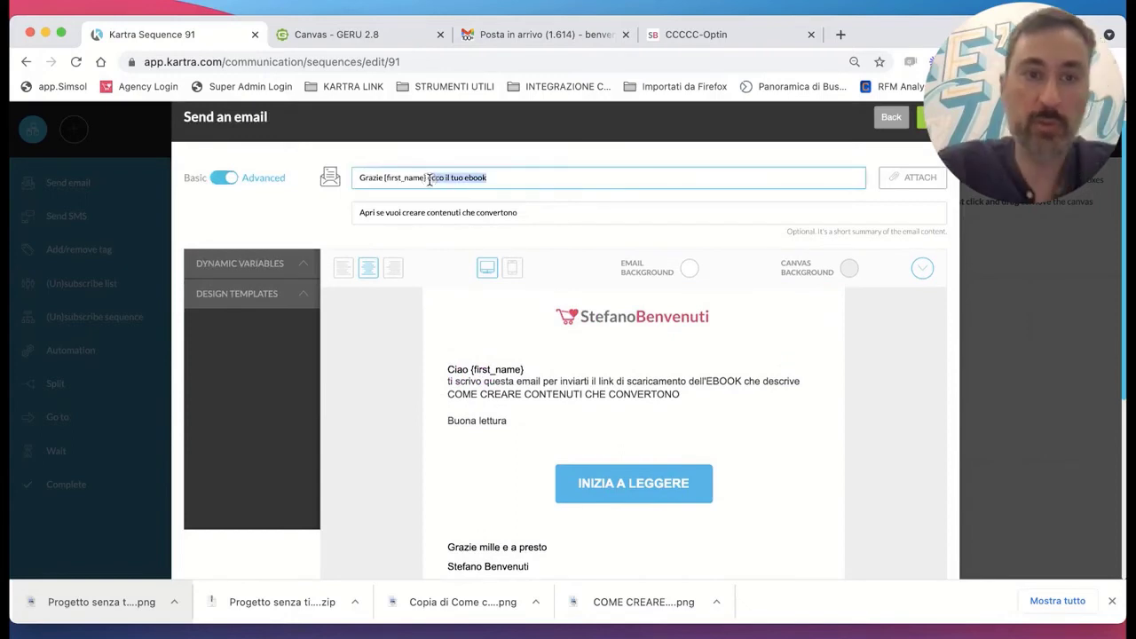
{"action": "left_click", "coordinate": [384, 179], "text": "shift"}
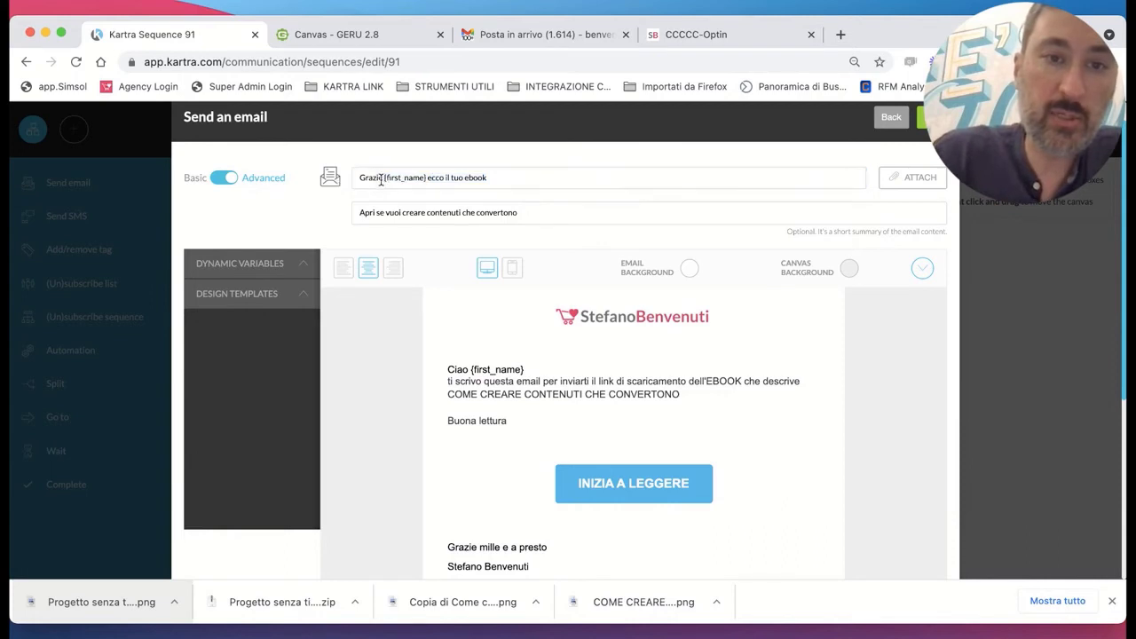
{"action": "key", "text": "Left"}
{"action": "key", "text": "BackSpace"}
{"action": "key", "text": "BackSpace"}
{"action": "key", "text": "BackSpace"}
{"action": "key", "text": "BackSpace"}
{"action": "key", "text": "BackSpace"}
{"action": "key", "text": "BackSpace"}
{"action": "key", "text": "BackSpace"}
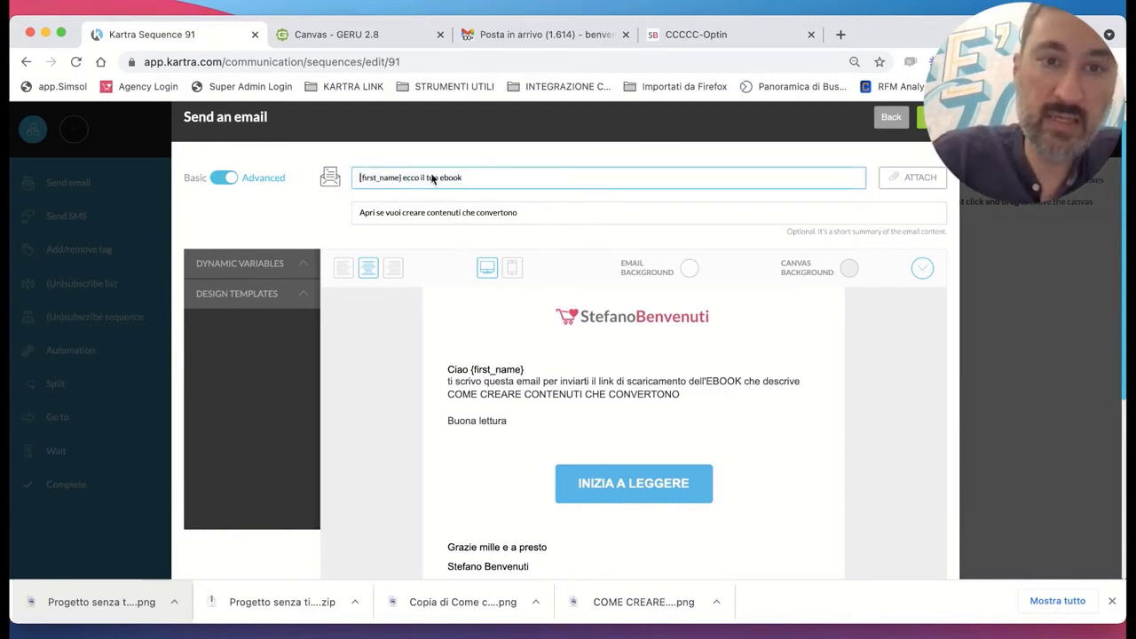
{"action": "left_click_drag", "start_coordinate": [456, 179], "coordinate": [402, 180]}
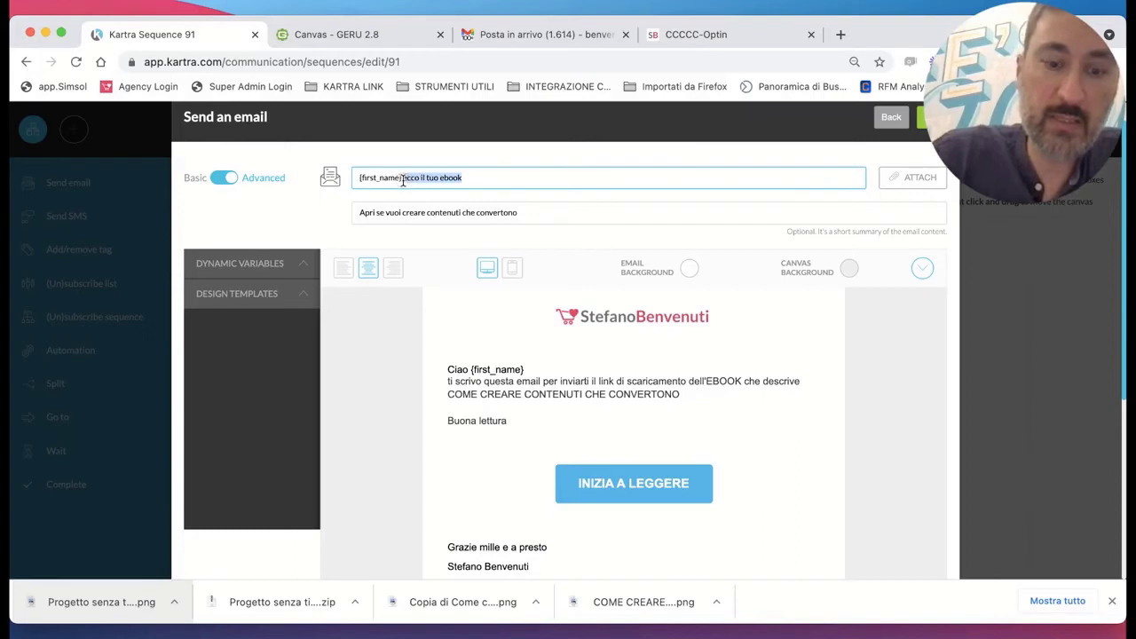
{"action": "key", "text": "BackSpace"}
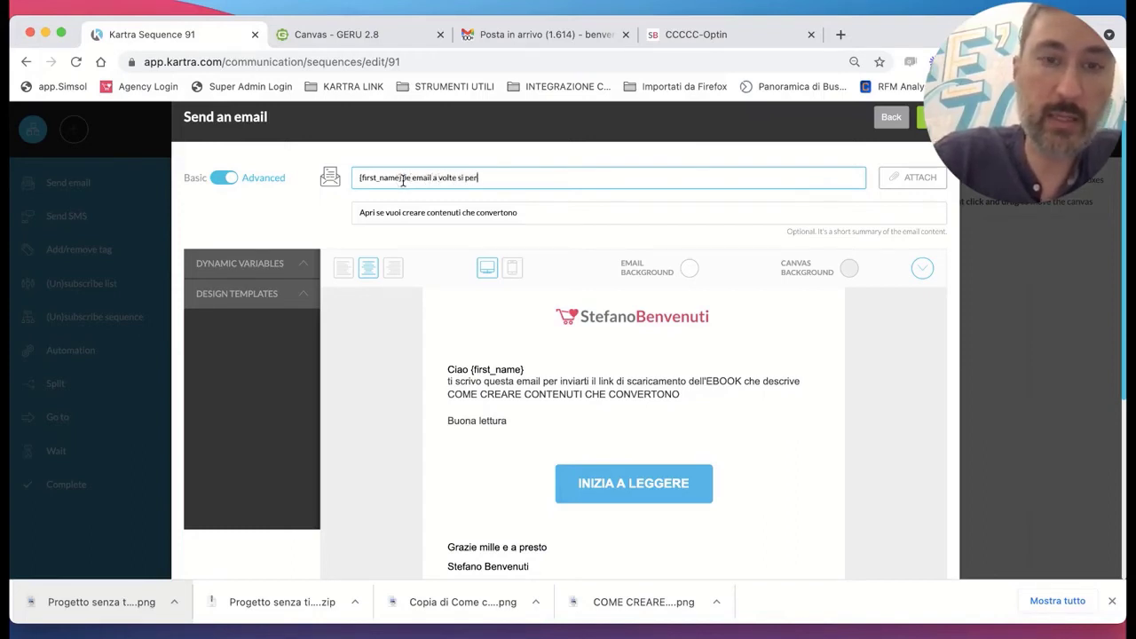
Check the greeting text block and save the email with subject '{first_name} le email a volte si perdono'.
{"action": "scroll", "coordinate": [577, 310], "scroll_direction": "down", "scroll_amount": 1}
{"action": "left_click", "coordinate": [589, 364]}
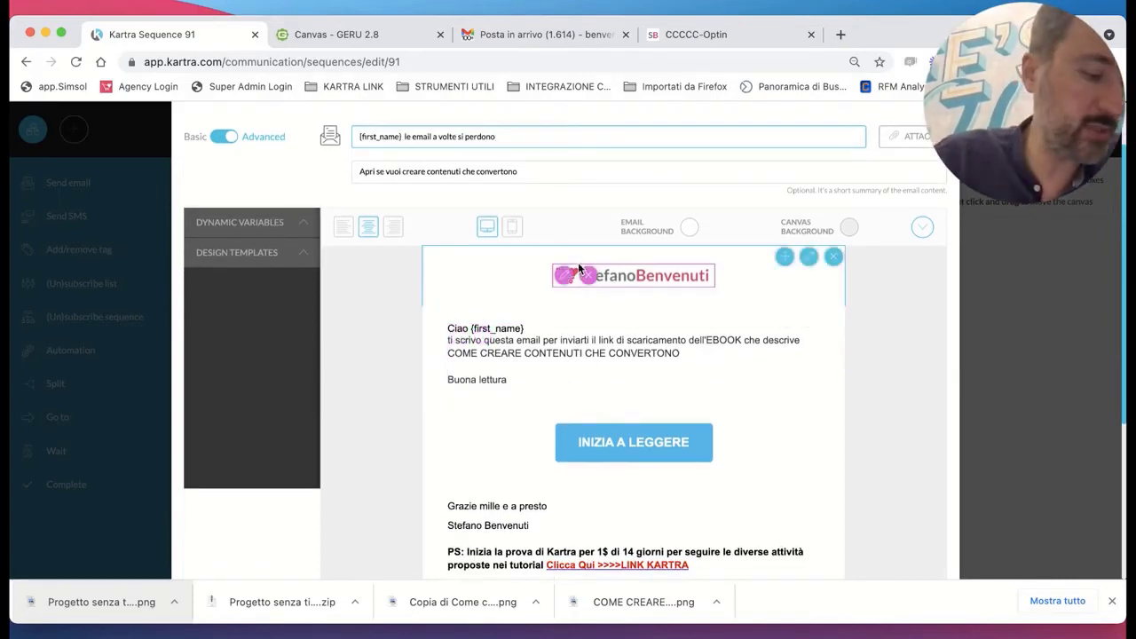
{"action": "left_click", "coordinate": [569, 359]}
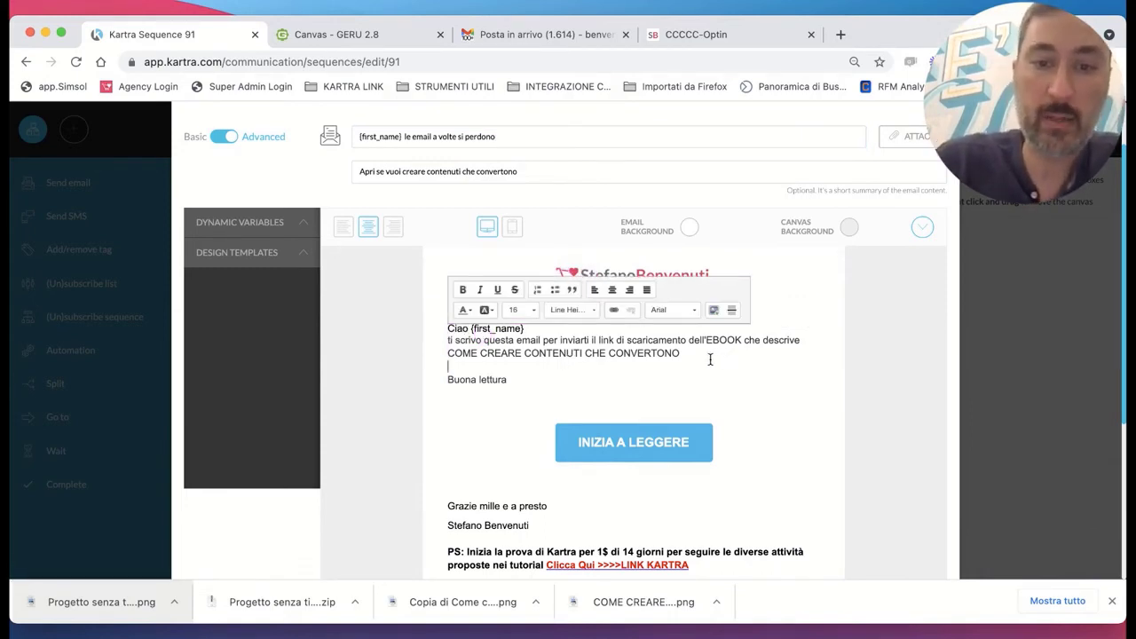
{"action": "scroll", "coordinate": [723, 416], "scroll_direction": "down", "scroll_amount": 5}
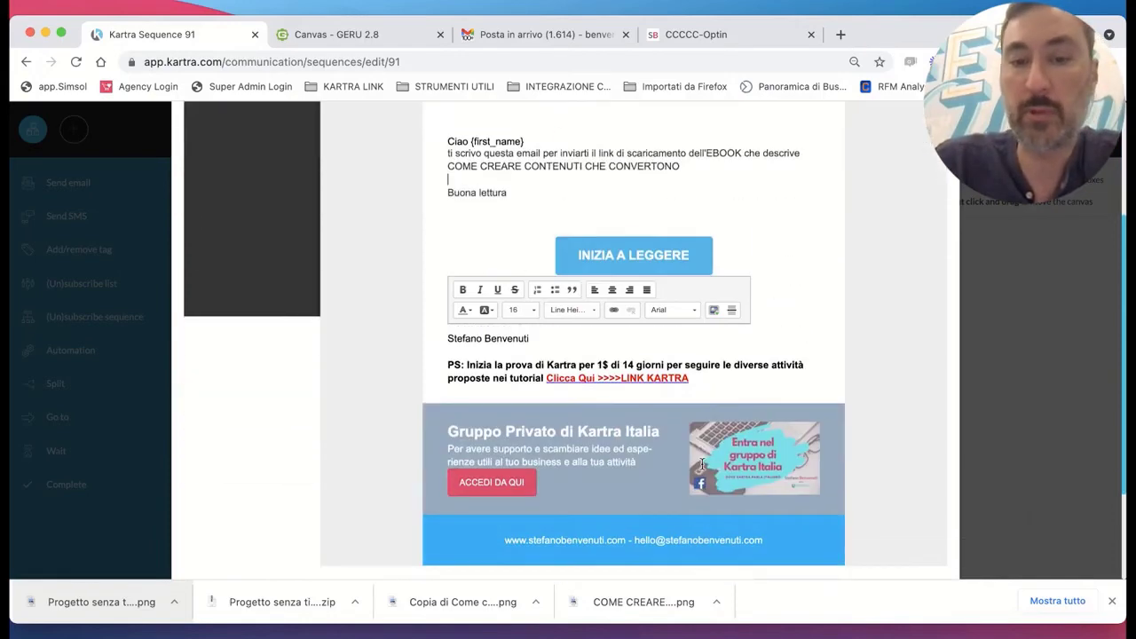
{"action": "scroll", "coordinate": [701, 463], "scroll_direction": "down", "scroll_amount": 3}
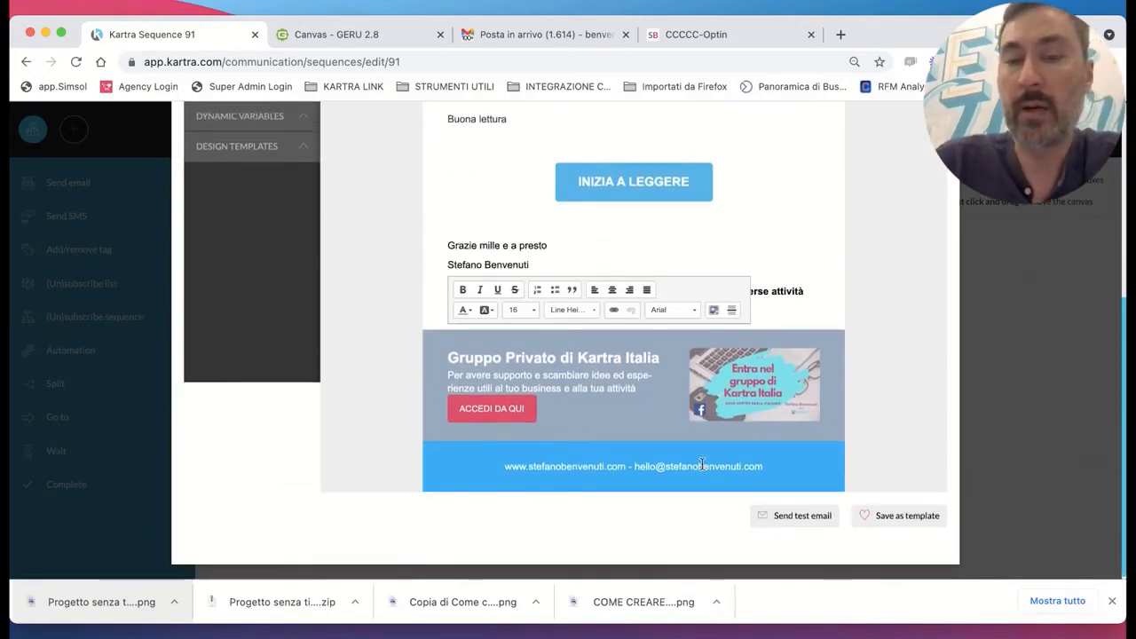
{"action": "scroll", "coordinate": [701, 462], "scroll_direction": "up", "scroll_amount": 3}
{"action": "scroll", "coordinate": [701, 463], "scroll_direction": "up", "scroll_amount": 5}
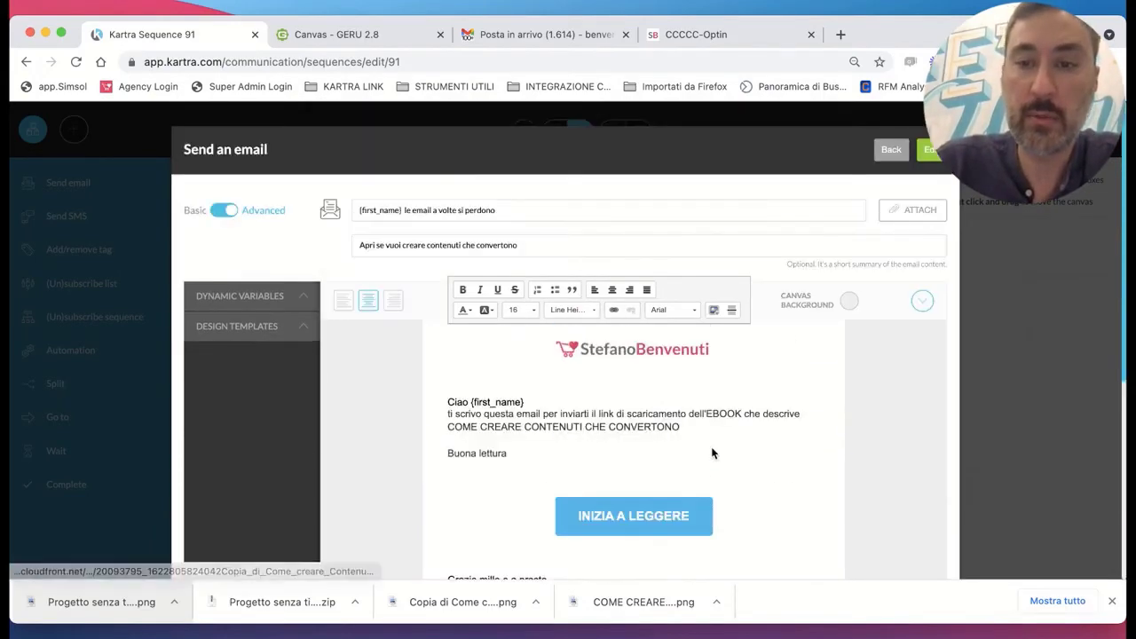
{"action": "left_click", "coordinate": [936, 153]}
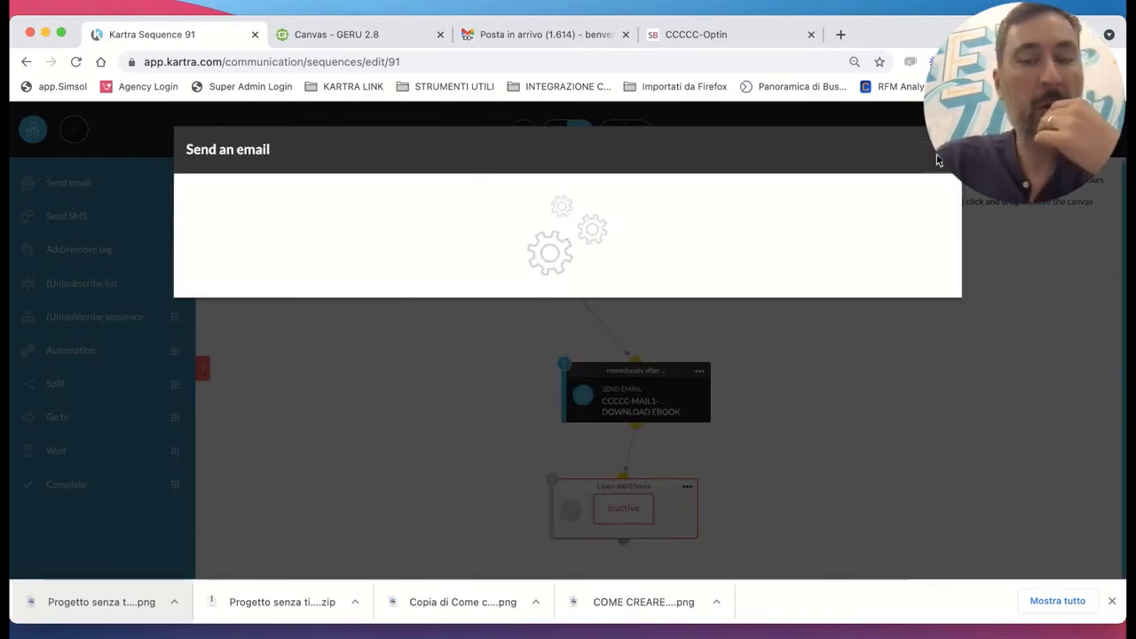
{"action": "scroll", "coordinate": [750, 412], "scroll_direction": "down", "scroll_amount": 2}
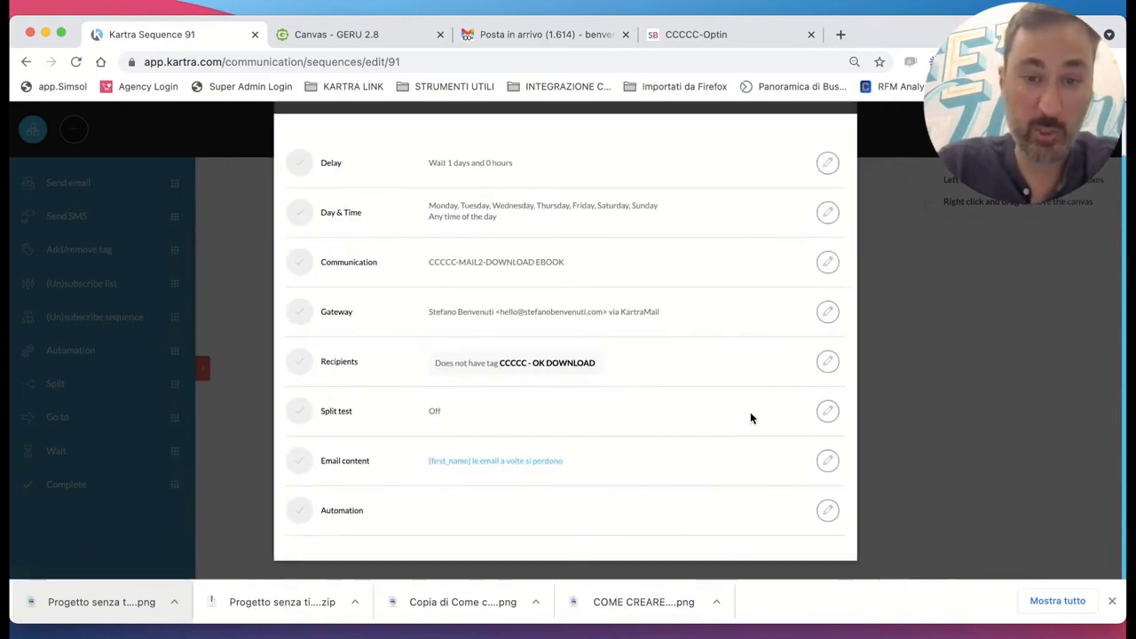
{"action": "scroll", "coordinate": [684, 492], "scroll_direction": "down", "scroll_amount": 2}
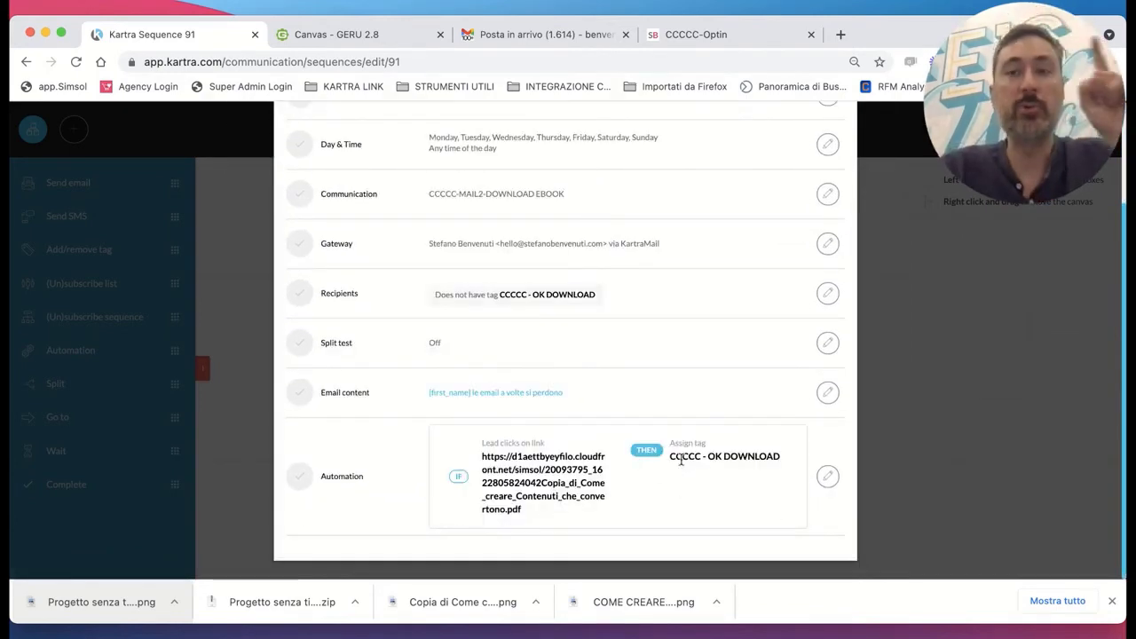
{"action": "scroll", "coordinate": [698, 417], "scroll_direction": "up", "scroll_amount": 2}
{"action": "scroll", "coordinate": [699, 416], "scroll_direction": "up", "scroll_amount": 1}
Activate the MAIL2 email step and clone it.
{"action": "left_click", "coordinate": [828, 149]}
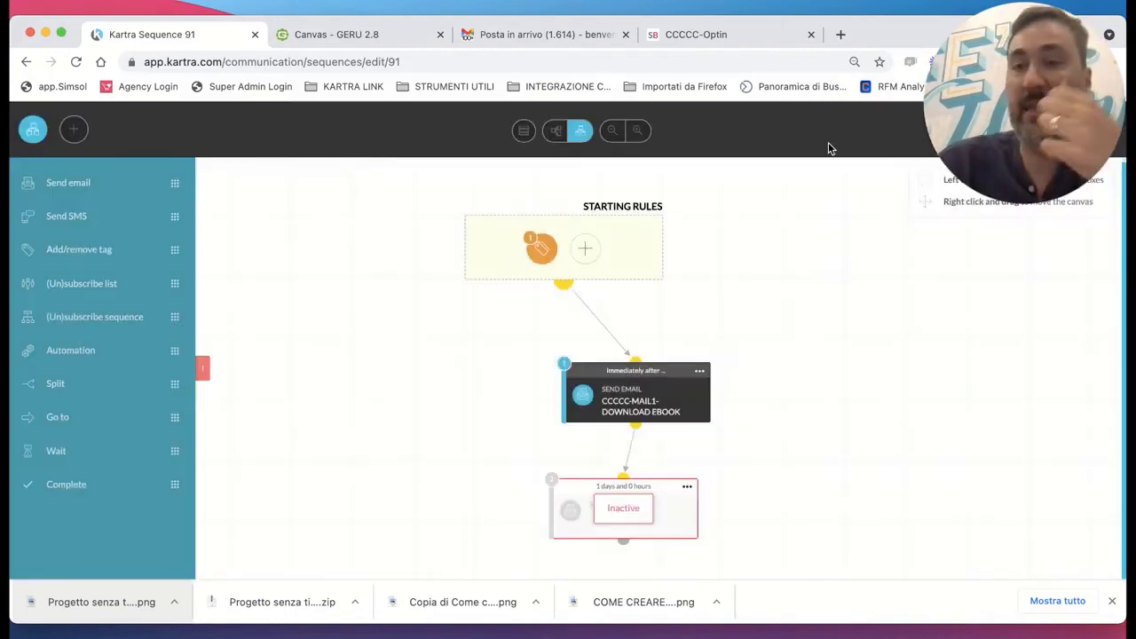
{"action": "left_click", "coordinate": [687, 489]}
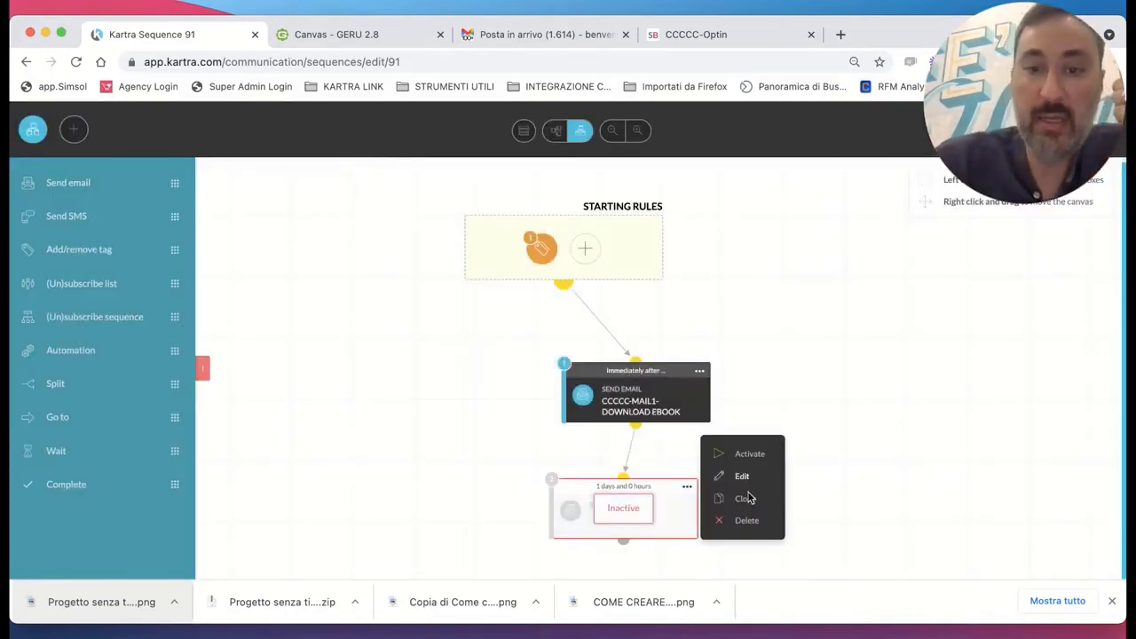
{"action": "left_click", "coordinate": [753, 461]}
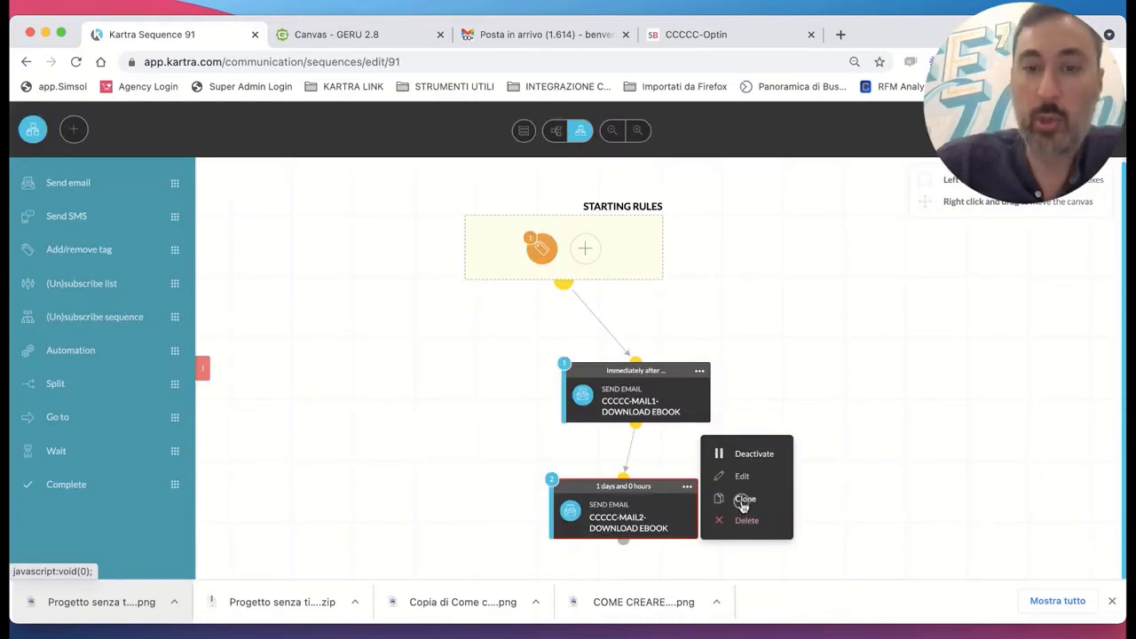
{"action": "left_click", "coordinate": [745, 499]}
Move the inactive clone below MAIL2 and connect MAIL2 to it.
{"action": "scroll", "coordinate": [789, 489], "scroll_direction": "down", "scroll_amount": 2}
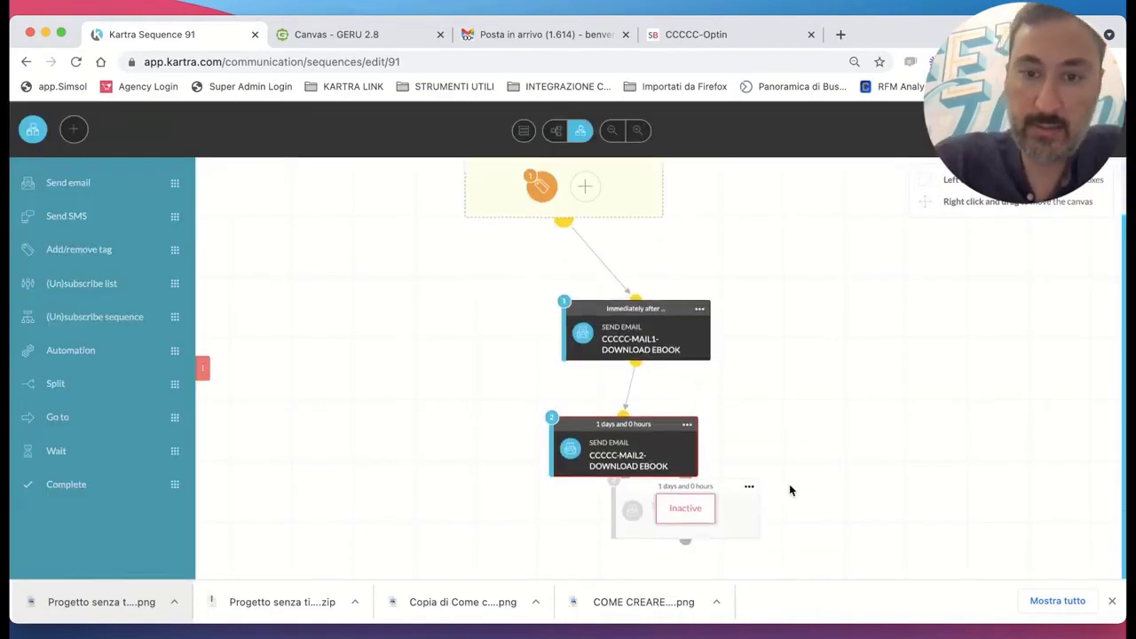
{"action": "left_click", "coordinate": [749, 483]}
{"action": "scroll", "coordinate": [707, 520], "scroll_direction": "down", "scroll_amount": 3}
{"action": "mouse_move", "coordinate": [650, 478]}
{"action": "left_mouse_down"}
{"action": "mouse_move", "coordinate": [642, 456]}
{"action": "mouse_move", "coordinate": [667, 482]}
{"action": "mouse_move", "coordinate": [665, 465]}
{"action": "left_mouse_up"}
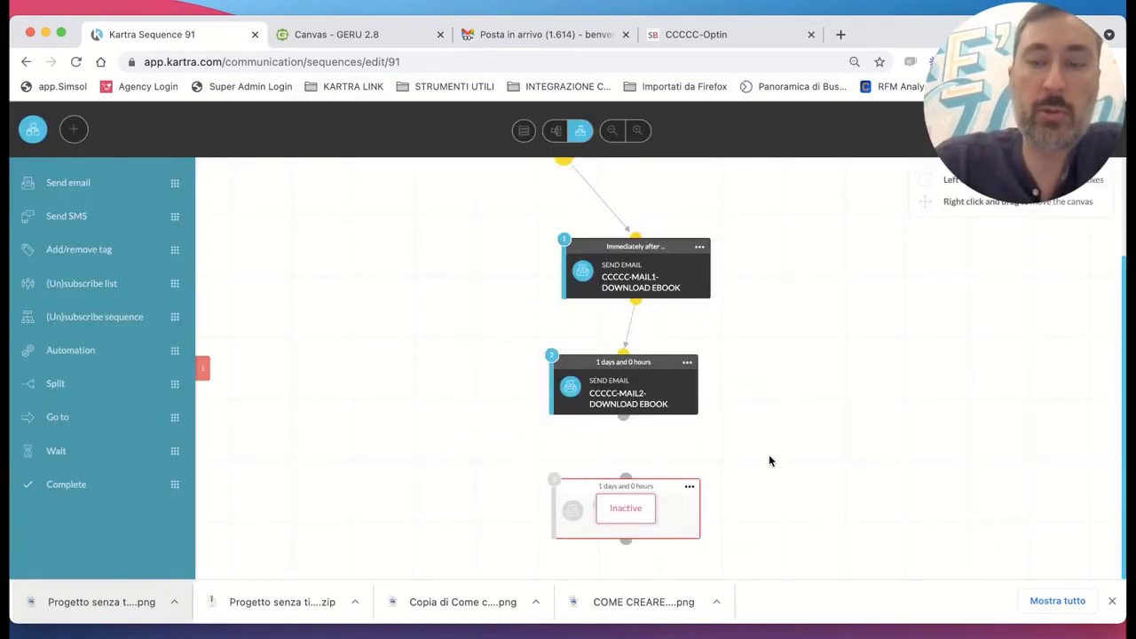
{"action": "left_click", "coordinate": [689, 486]}
{"action": "left_click", "coordinate": [643, 433]}
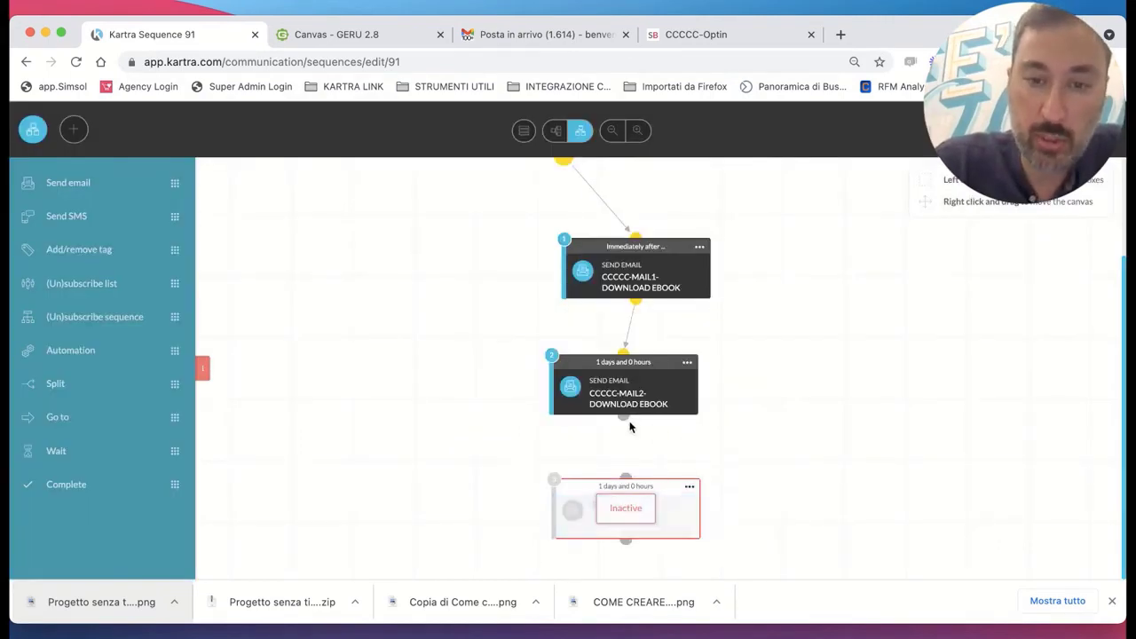
{"action": "left_click_drag", "start_coordinate": [625, 421], "coordinate": [625, 470]}
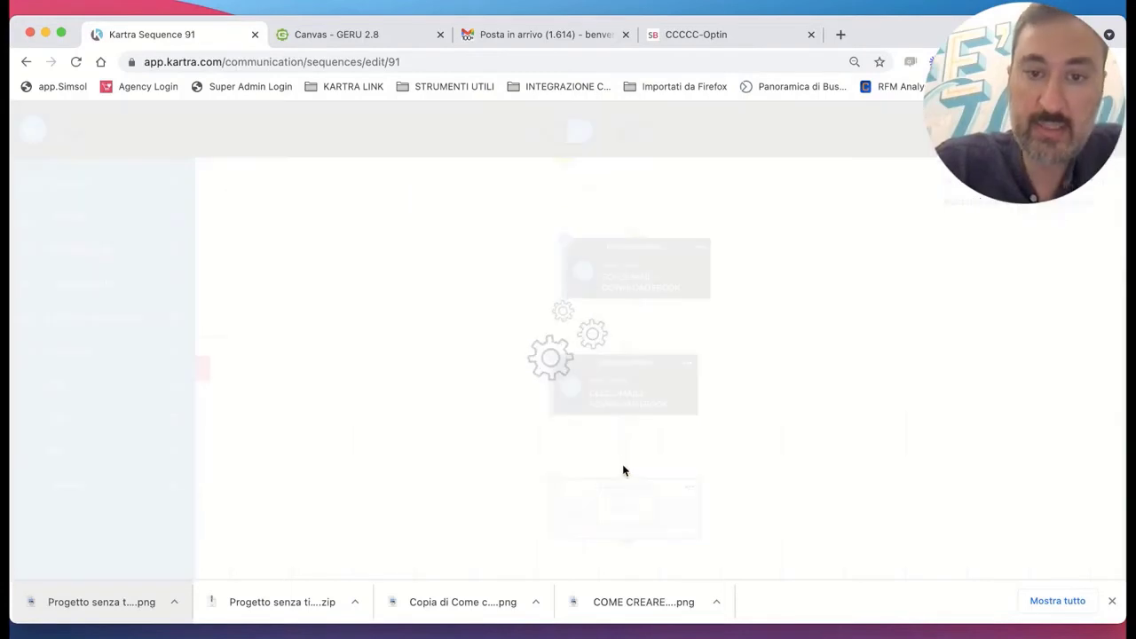
Arrange the sequence steps into a vertical column and dismiss the download bar.
{"action": "scroll", "coordinate": [466, 270], "scroll_direction": "up", "scroll_amount": 3}
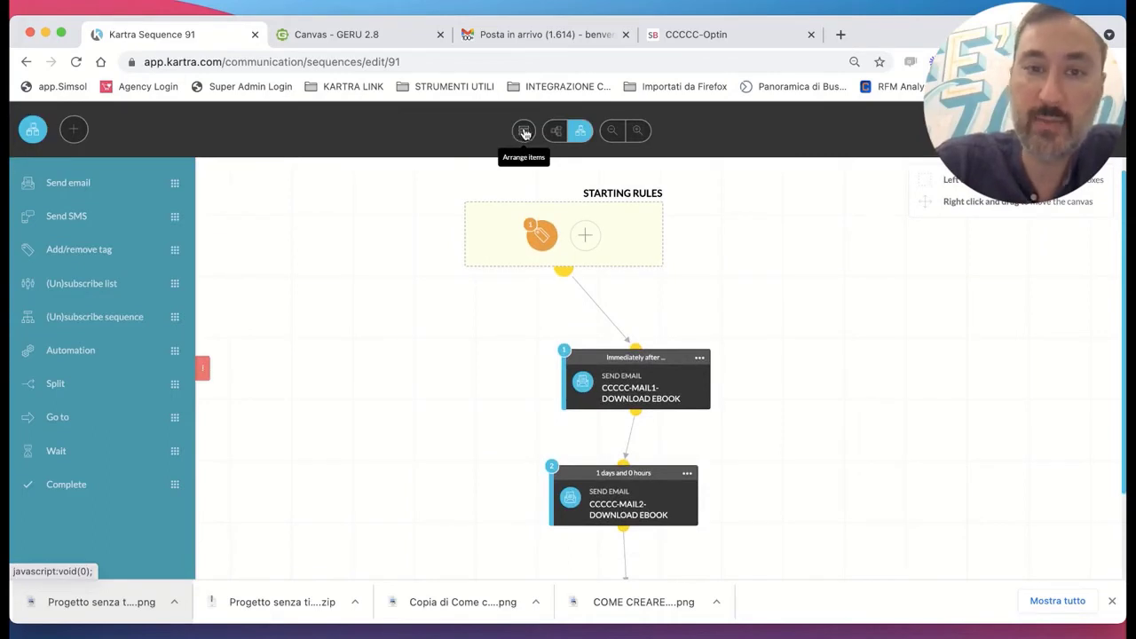
{"action": "left_click", "coordinate": [525, 132]}
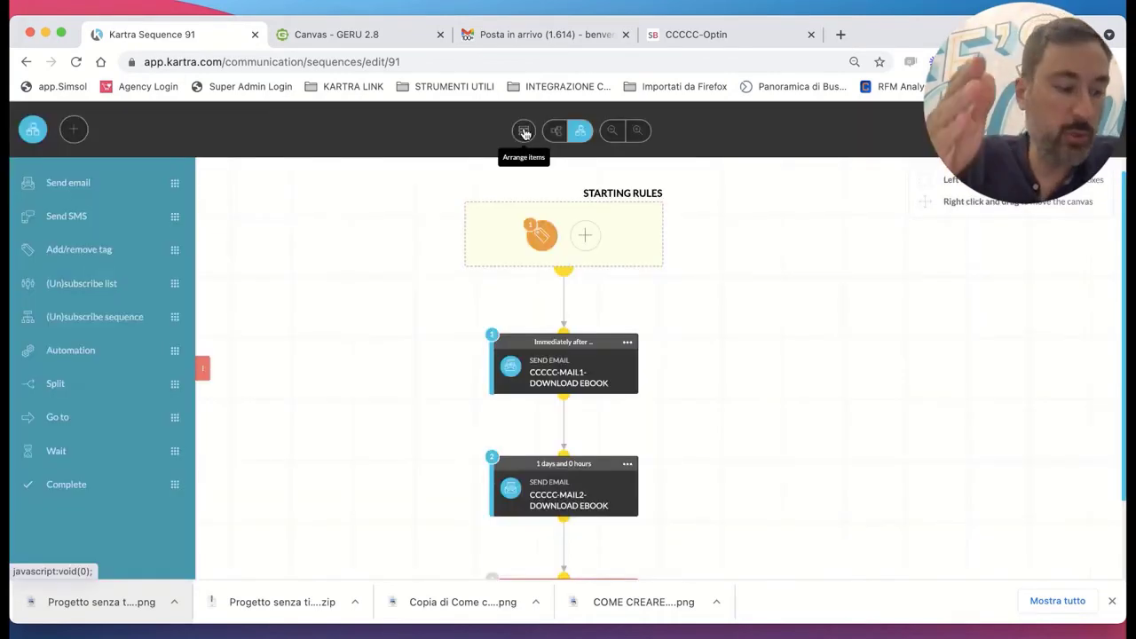
{"action": "scroll", "coordinate": [733, 310], "scroll_direction": "down", "scroll_amount": 2}
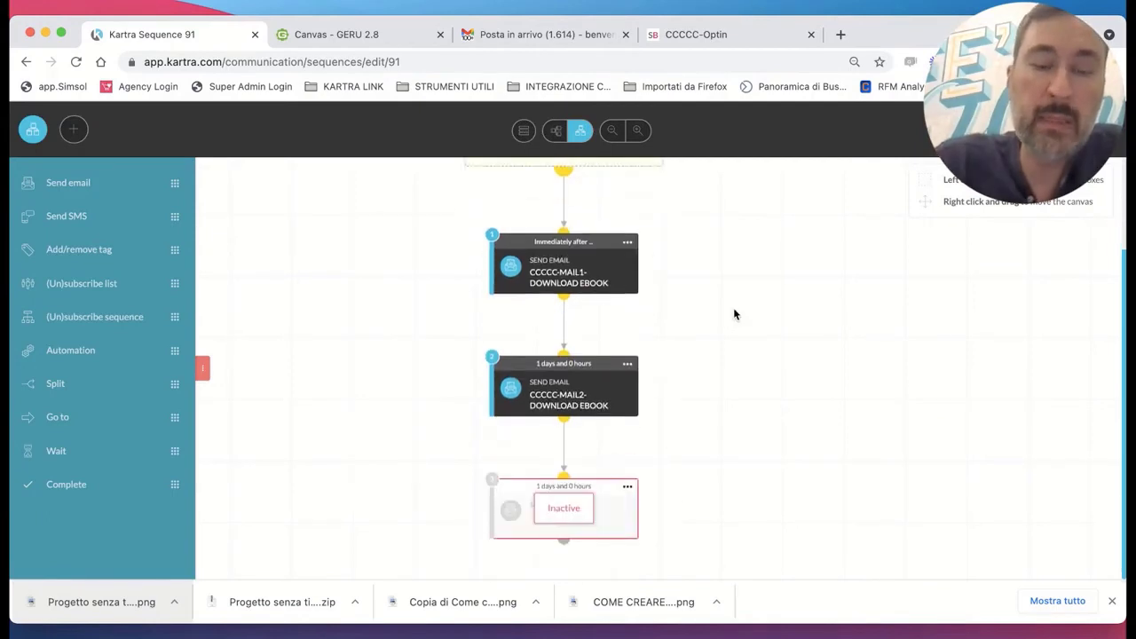
{"action": "left_click", "coordinate": [1110, 602]}
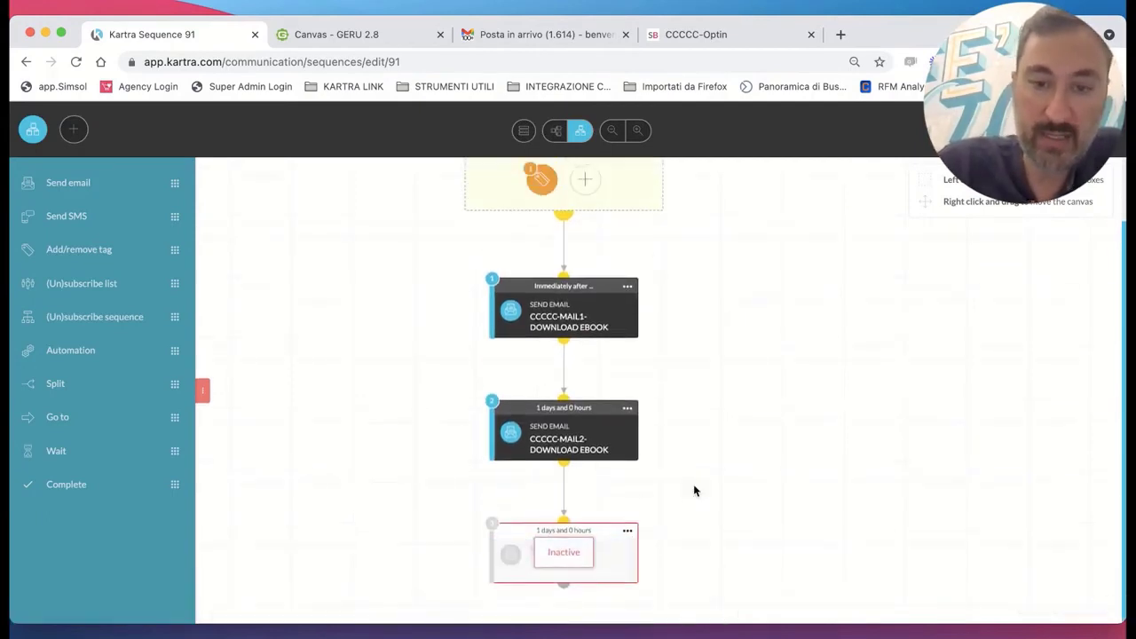
Rename the third step's broadcast to CCCCC-MAIL3-DOWNLOAD EBOOK.
{"action": "left_click", "coordinate": [629, 531]}
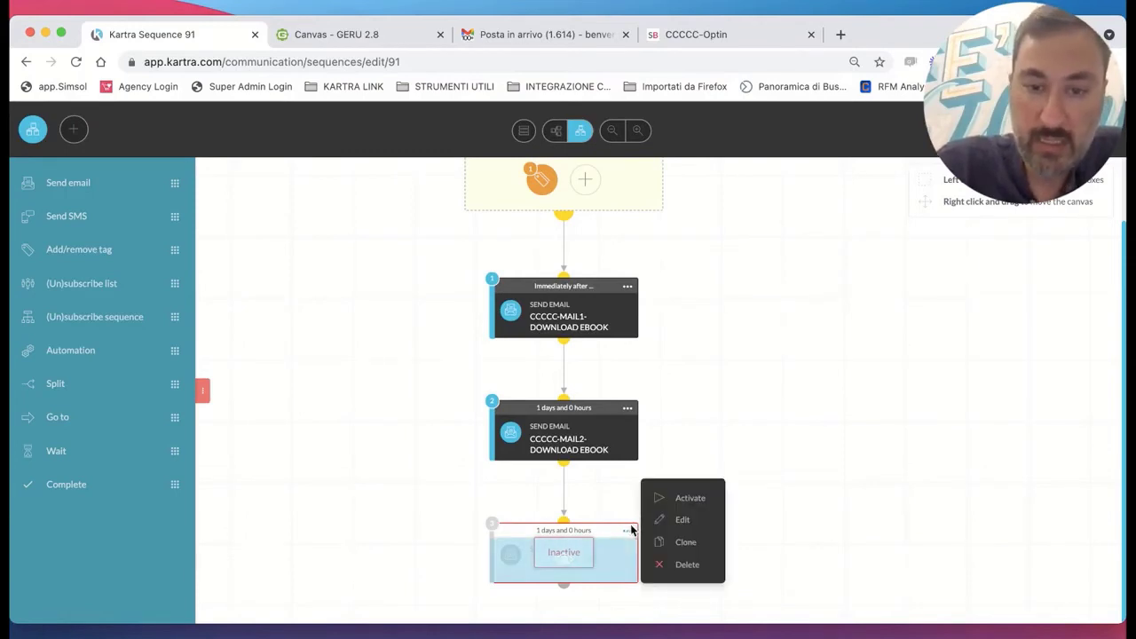
{"action": "left_click", "coordinate": [681, 521]}
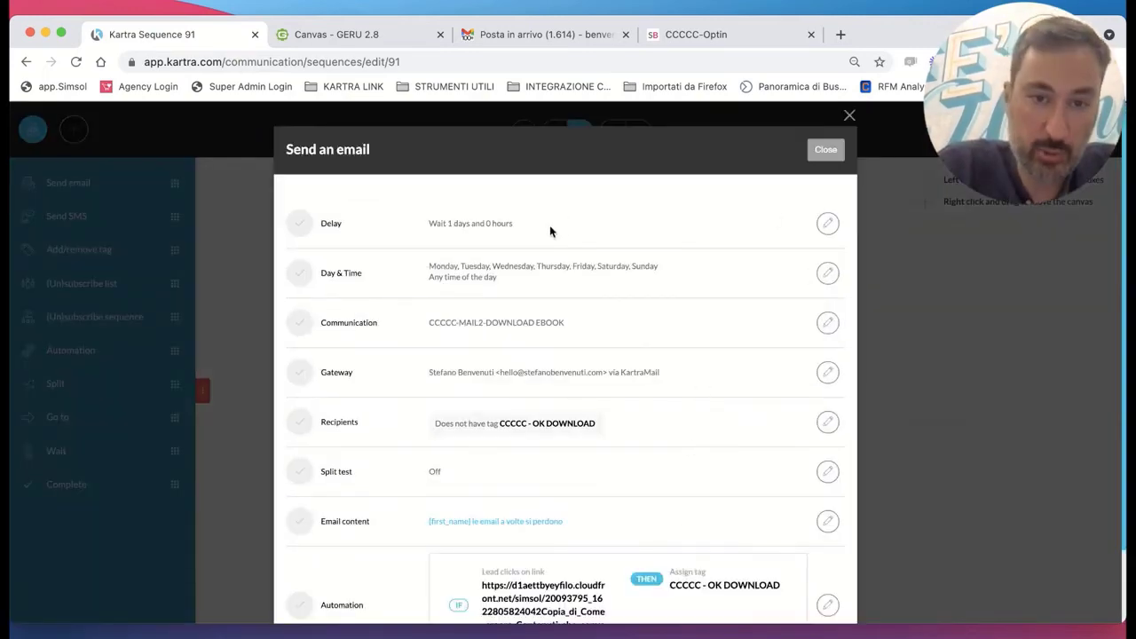
{"action": "left_click", "coordinate": [826, 323]}
{"action": "left_click", "coordinate": [352, 225]}
{"action": "key", "text": "BackSpace"}
{"action": "type", "text": "3-DOWNLOAD EBOOK"}
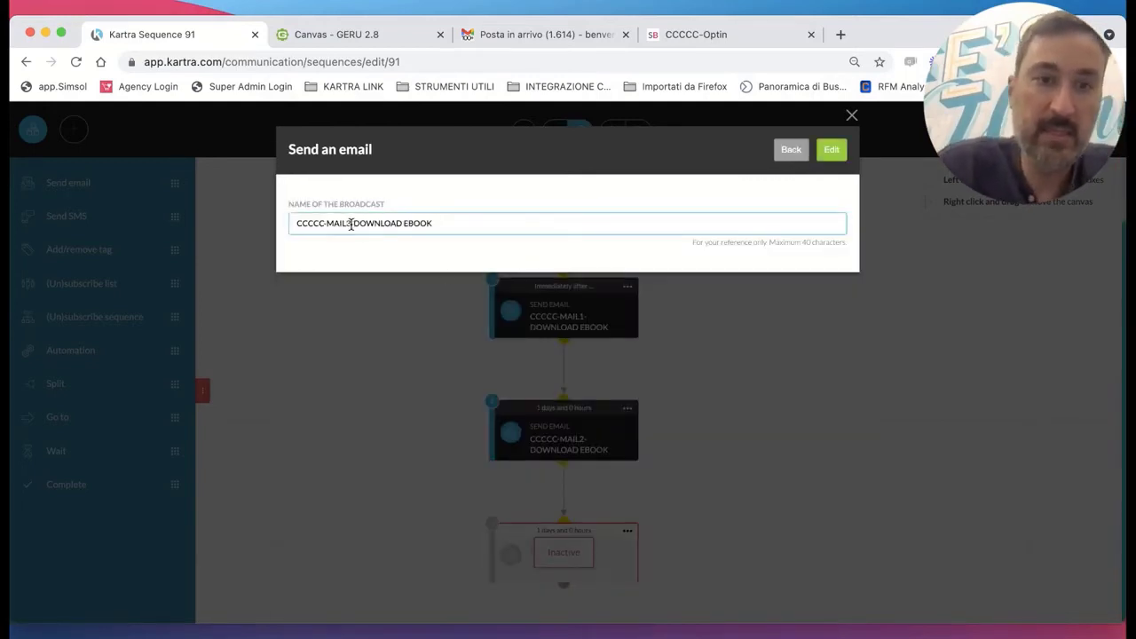
{"action": "left_click", "coordinate": [830, 150]}
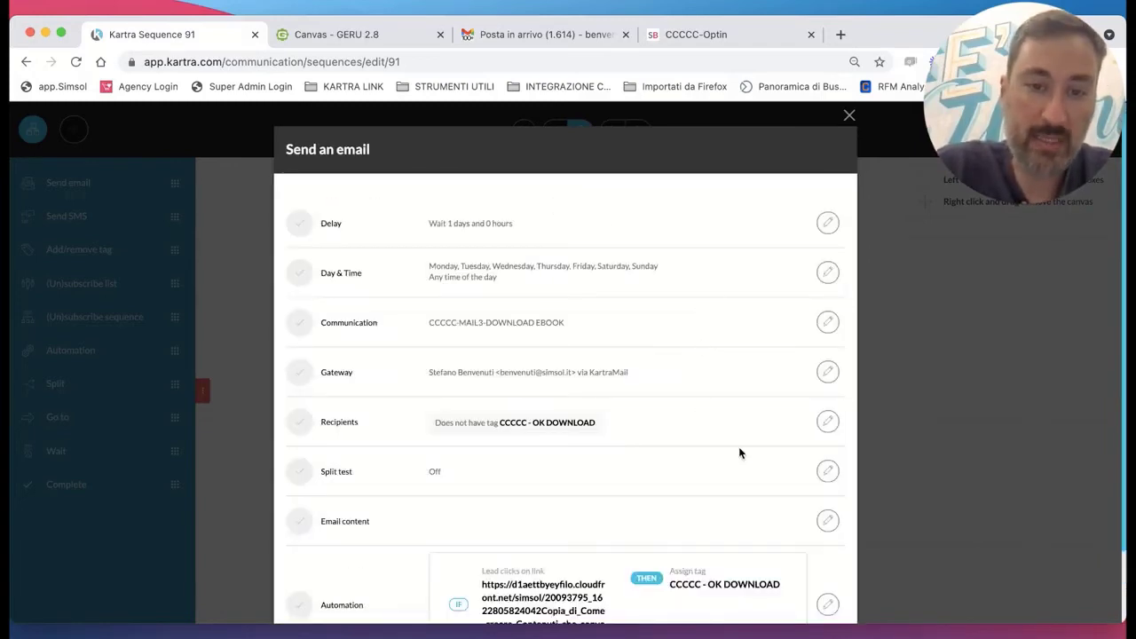
Set the third step's Send From address to the suggested sender email.
{"action": "left_click", "coordinate": [825, 372]}
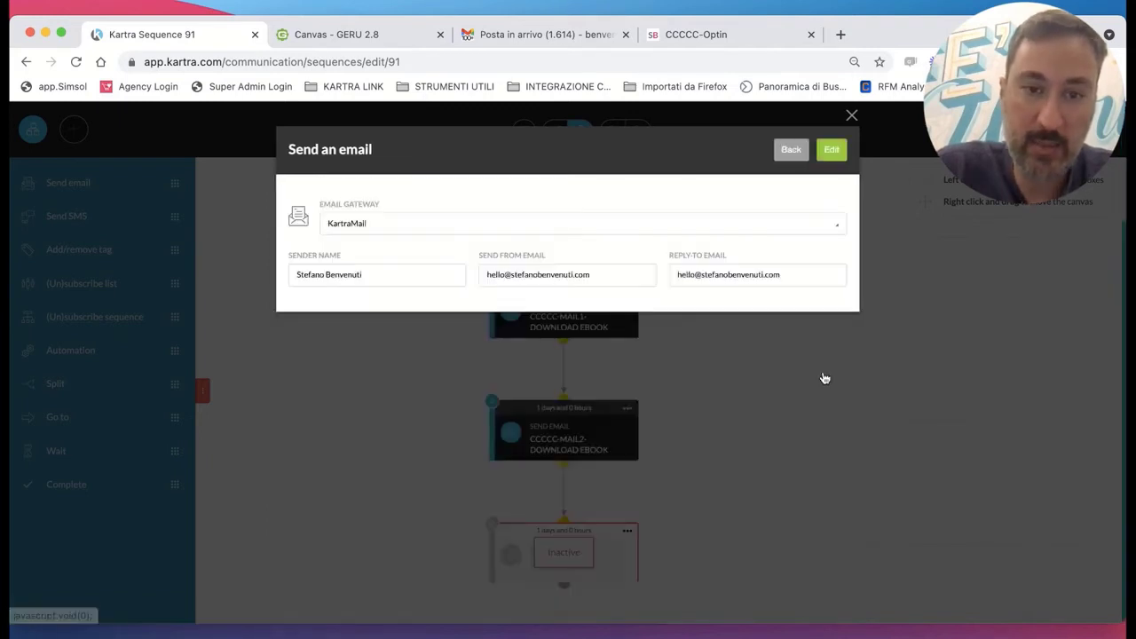
{"action": "left_click", "coordinate": [541, 279]}
{"action": "left_click", "coordinate": [831, 149]}
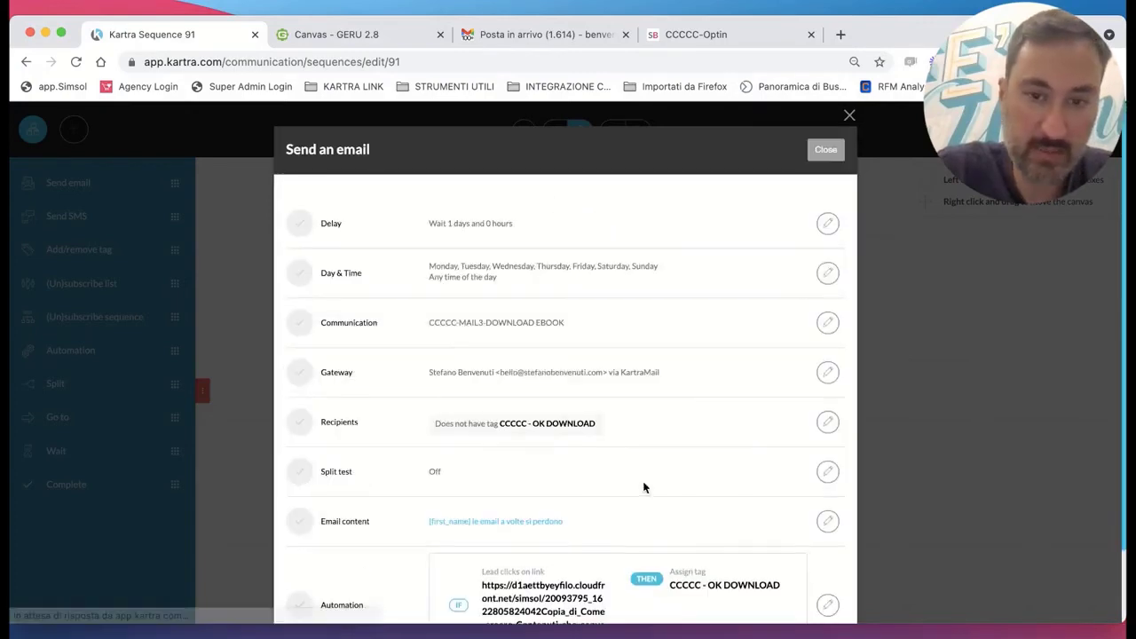
Switch to the Gmail inbox and show the Aggiornamenti category.
{"action": "scroll", "coordinate": [650, 452], "scroll_direction": "down", "scroll_amount": 2}
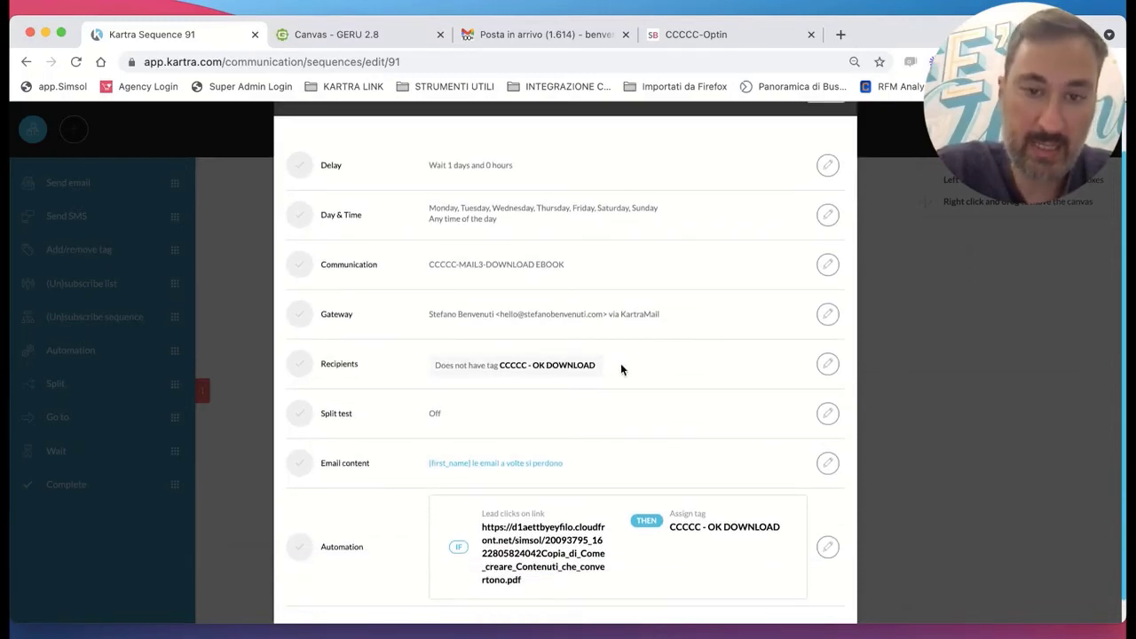
{"action": "scroll", "coordinate": [622, 406], "scroll_direction": "down", "scroll_amount": 1}
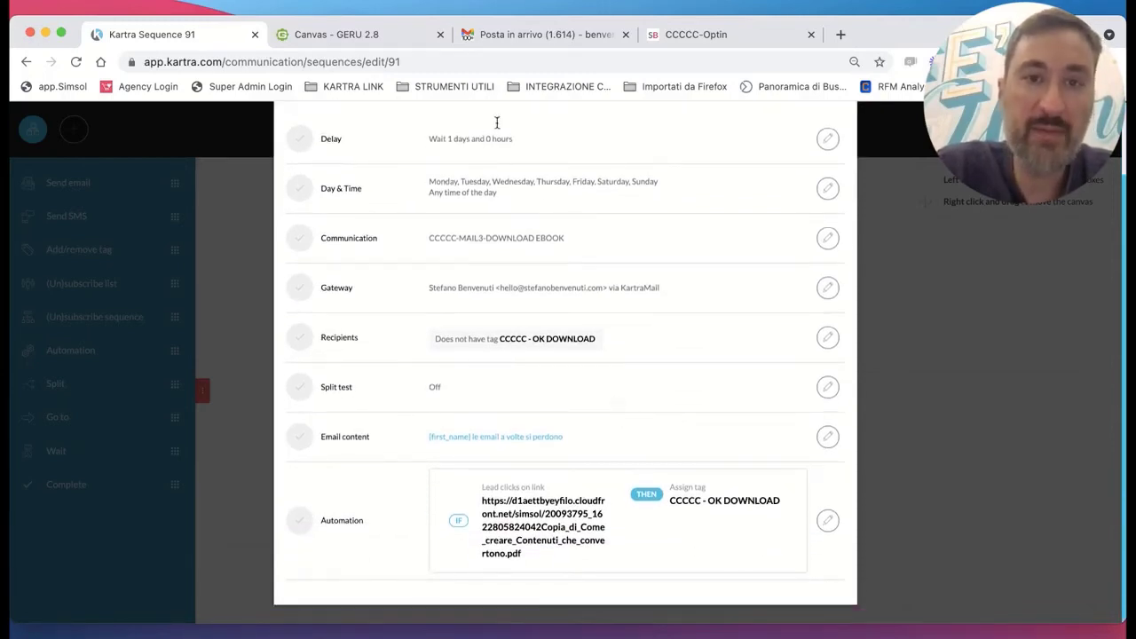
{"action": "left_click", "coordinate": [554, 35]}
{"action": "left_click", "coordinate": [630, 209]}
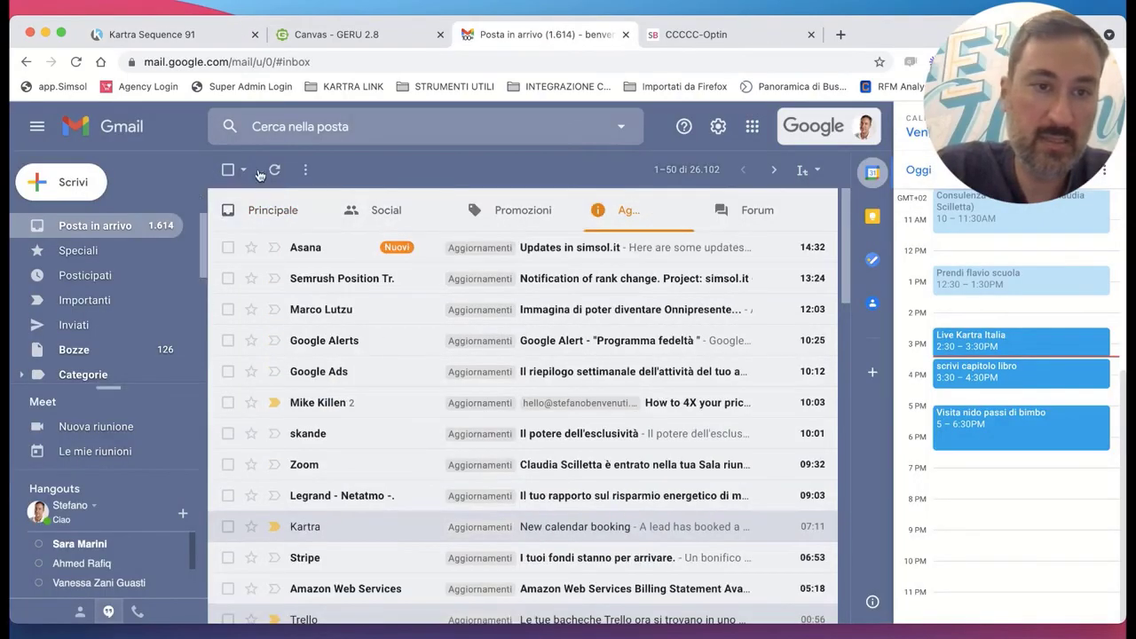
Refresh the inbox and read the new 'Grazie TEST ecco il tuo ebook' email.
{"action": "left_click", "coordinate": [277, 171]}
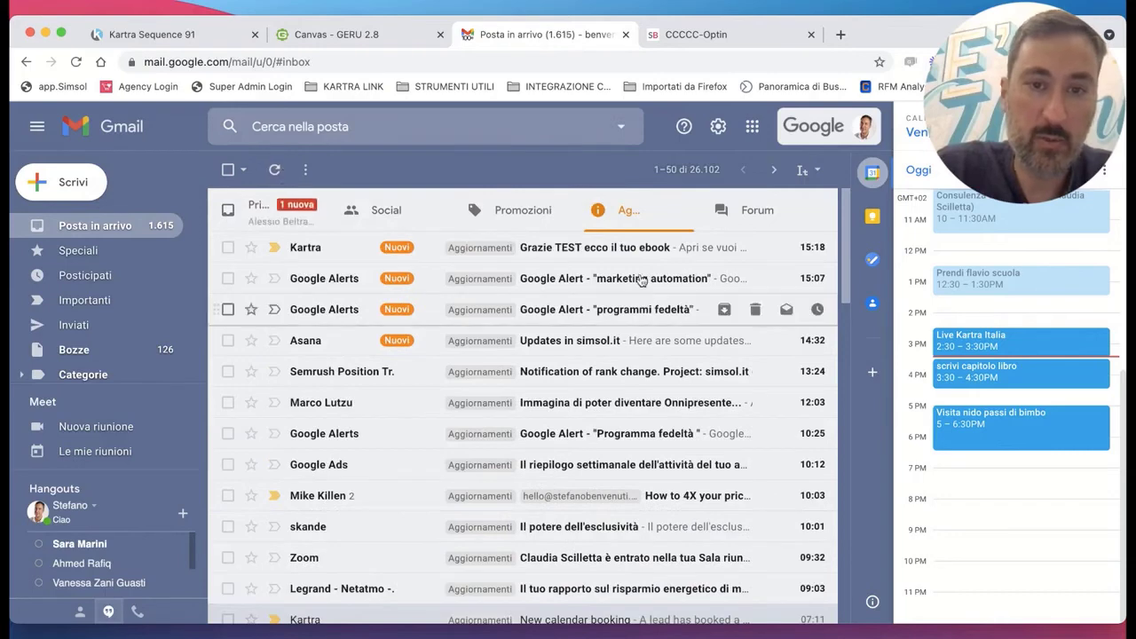
{"action": "left_click", "coordinate": [624, 250]}
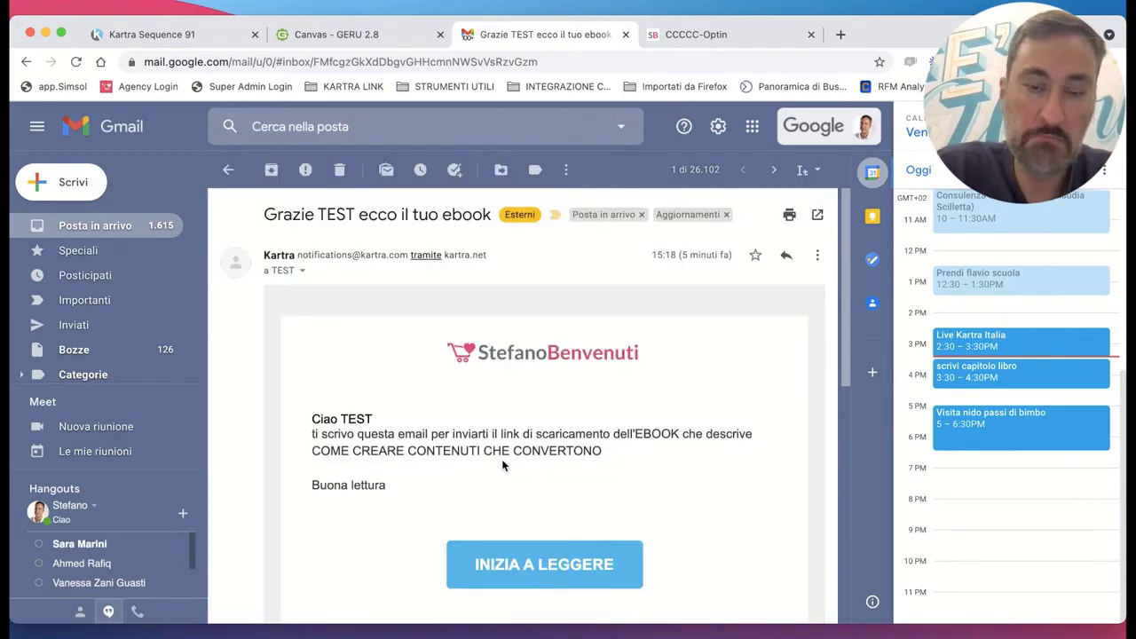
{"action": "scroll", "coordinate": [502, 464], "scroll_direction": "down", "scroll_amount": 5}
{"action": "scroll", "coordinate": [502, 464], "scroll_direction": "up", "scroll_amount": 4}
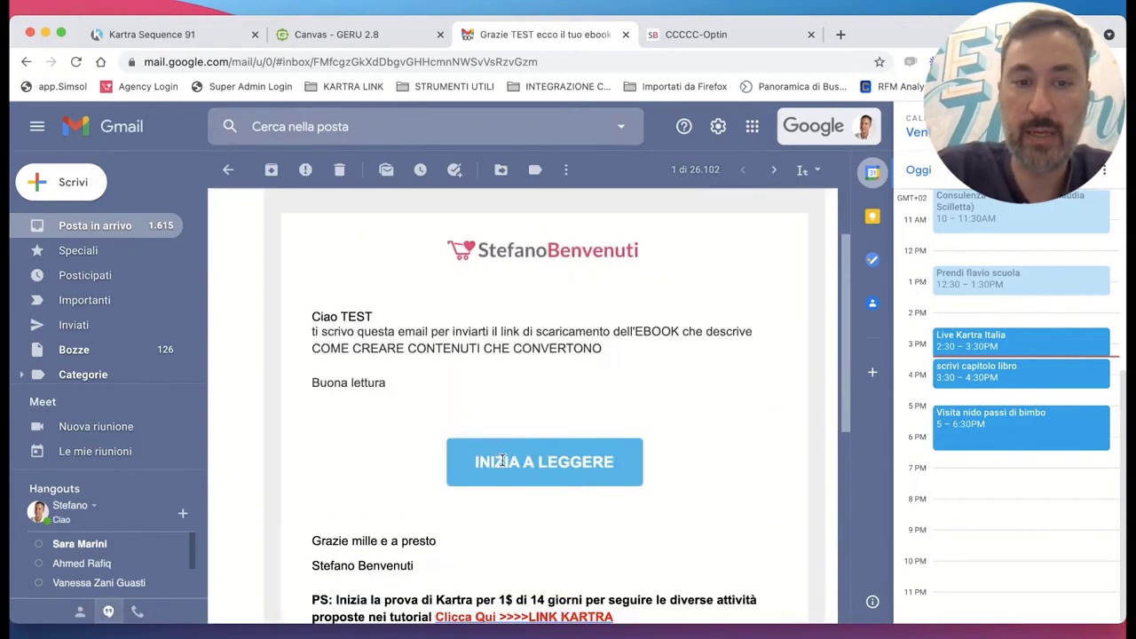
{"action": "scroll", "coordinate": [502, 460], "scroll_direction": "up", "scroll_amount": 2}
{"action": "scroll", "coordinate": [485, 469], "scroll_direction": "down", "scroll_amount": 2}
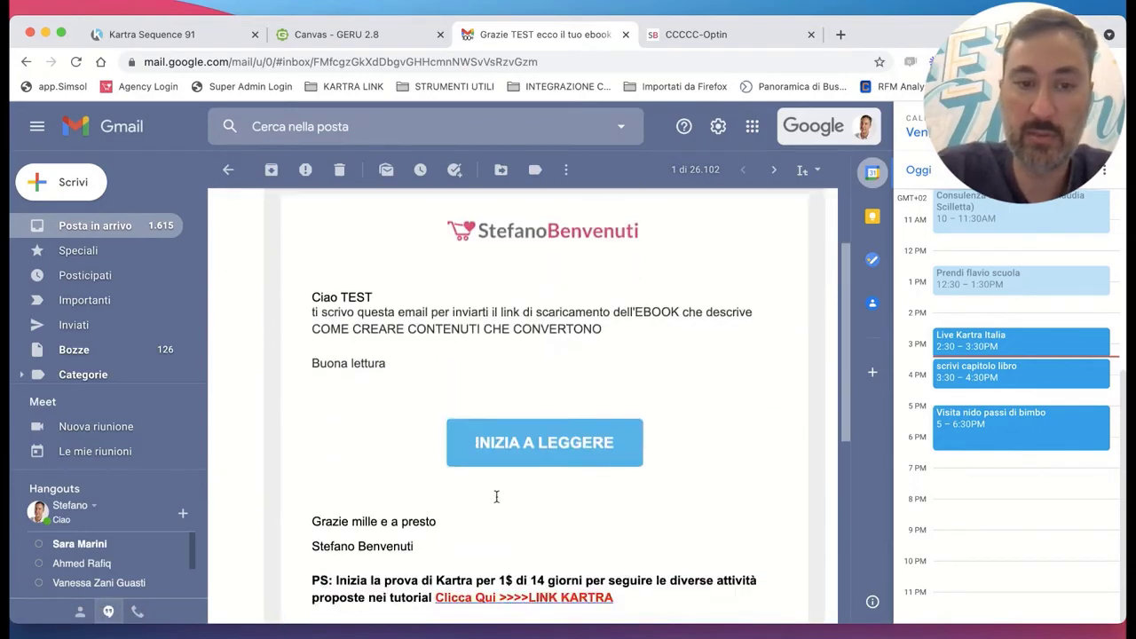
Follow the INIZIA A LEGGERE link, scroll the 8-page ebook PDF, then close it.
{"action": "left_click", "coordinate": [525, 449]}
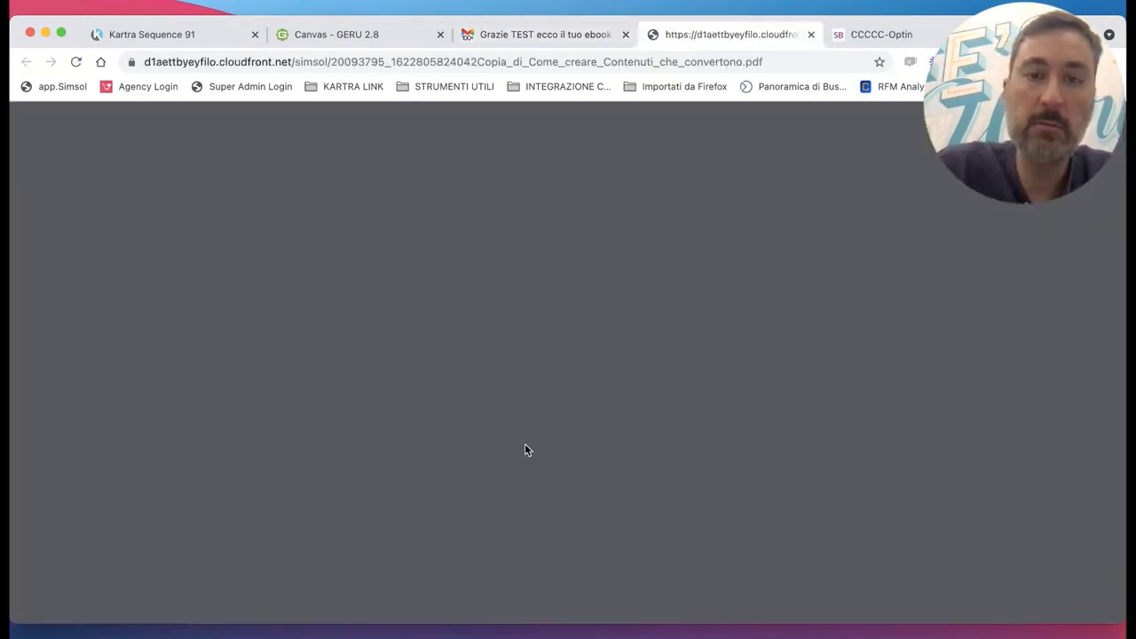
{"action": "scroll", "coordinate": [525, 450], "scroll_direction": "down", "scroll_amount": 15}
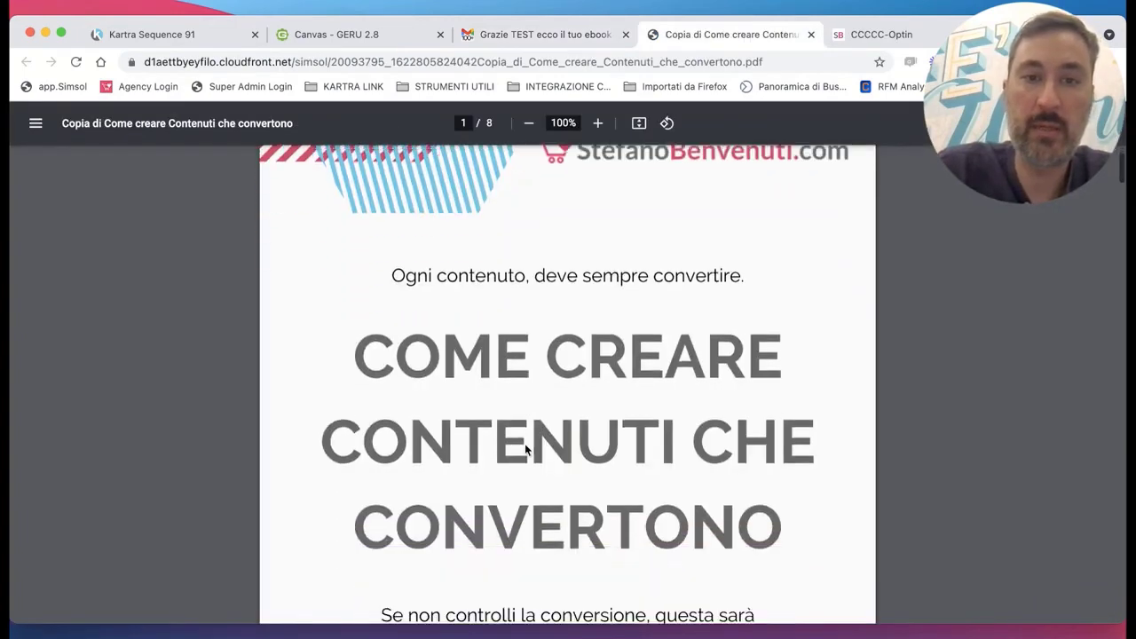
{"action": "scroll", "coordinate": [525, 443], "scroll_direction": "down", "scroll_amount": 20}
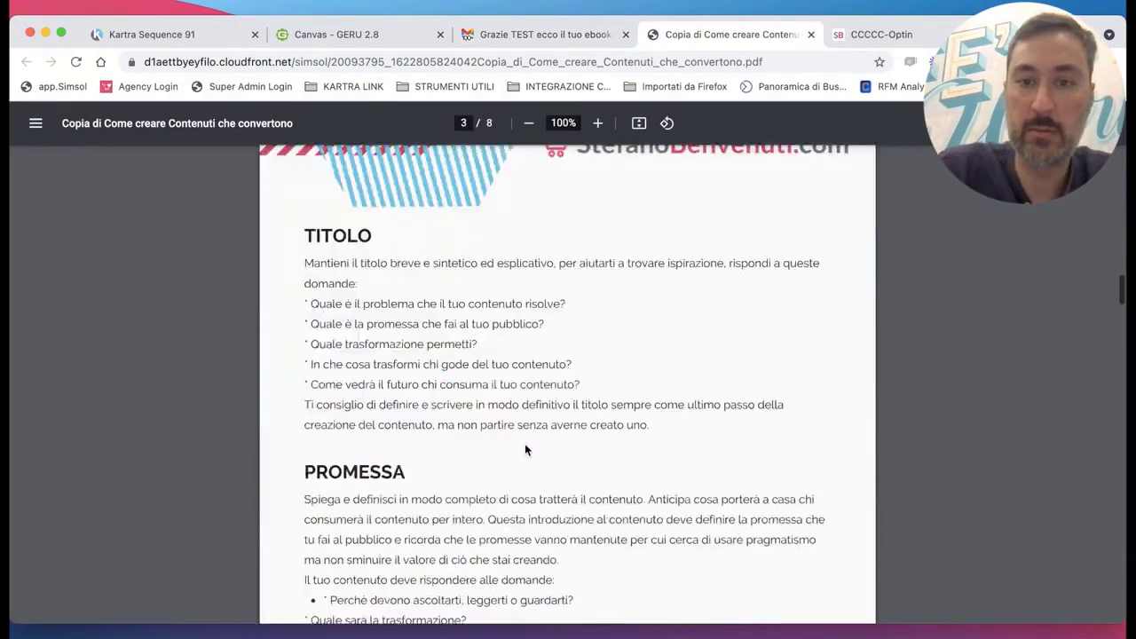
{"action": "scroll", "coordinate": [525, 443], "scroll_direction": "up", "scroll_amount": 15}
{"action": "scroll", "coordinate": [525, 443], "scroll_direction": "up", "scroll_amount": 20}
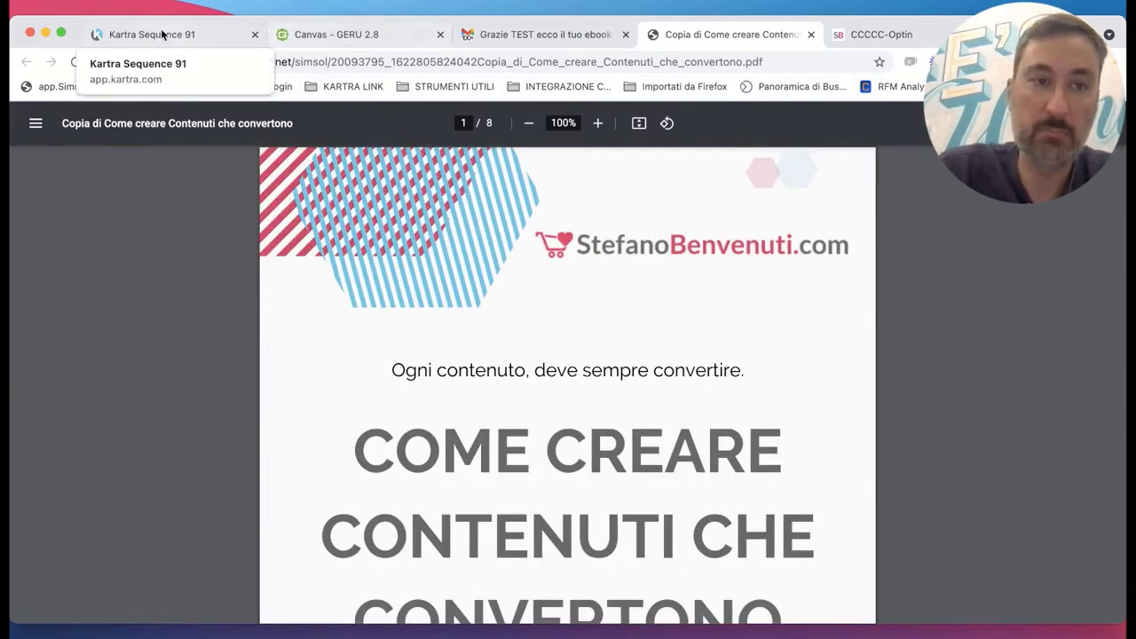
{"action": "left_click", "coordinate": [810, 34]}
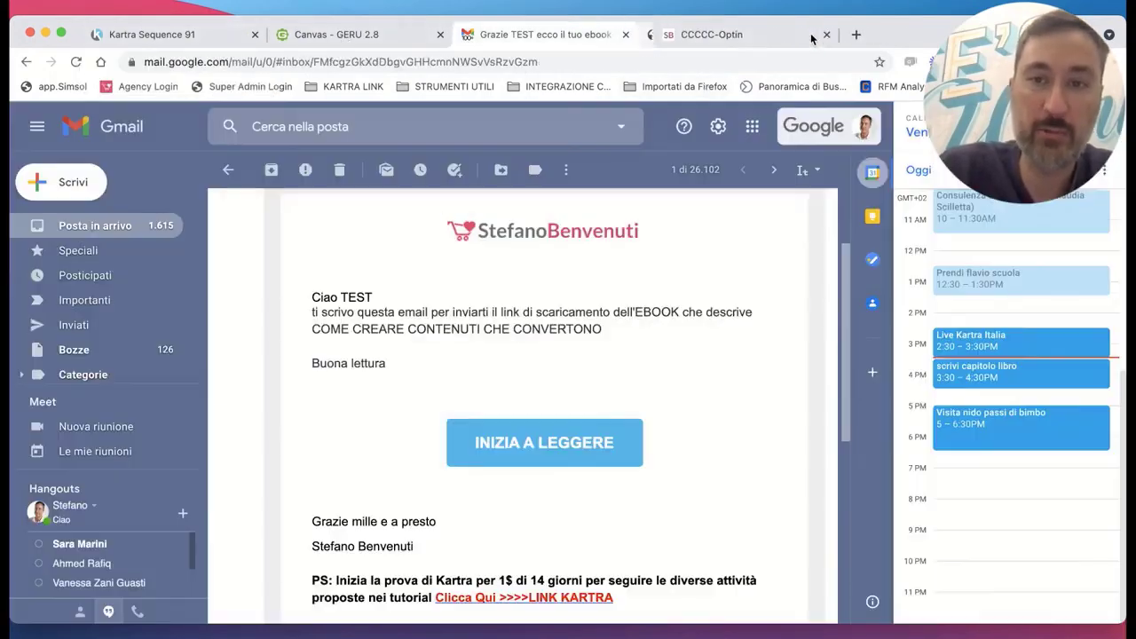
{"action": "left_click", "coordinate": [178, 35]}
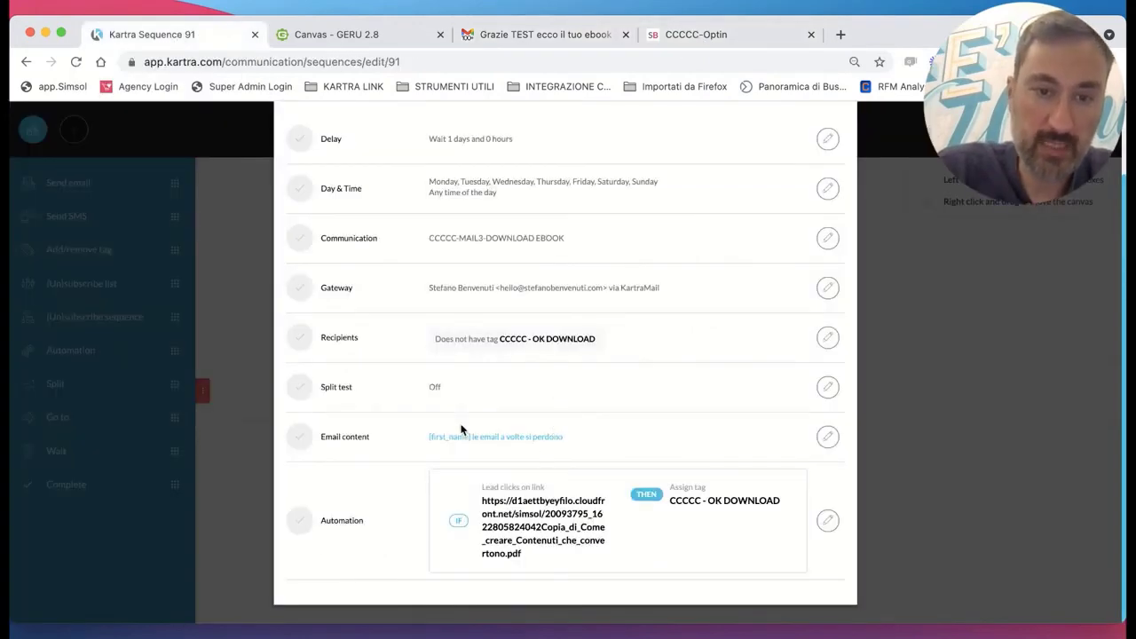
Change the MAIL3 subject to '{first_name} ultimo tentativo' and set its delay to 3 days.
{"action": "left_click", "coordinate": [828, 438]}
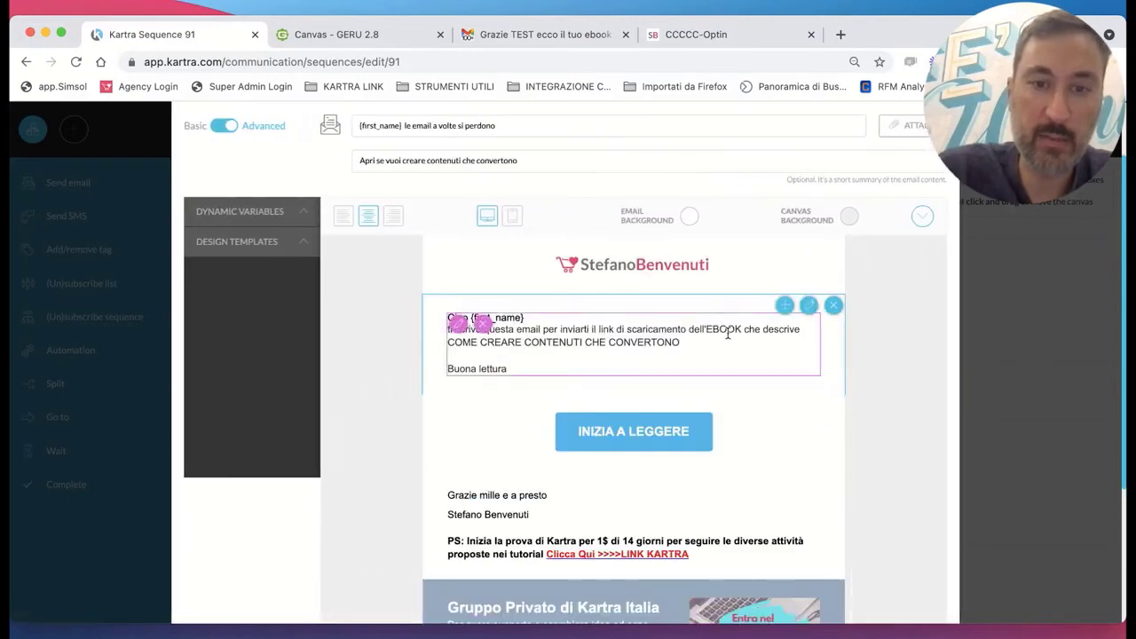
{"action": "left_click_drag", "start_coordinate": [497, 127], "coordinate": [405, 127]}
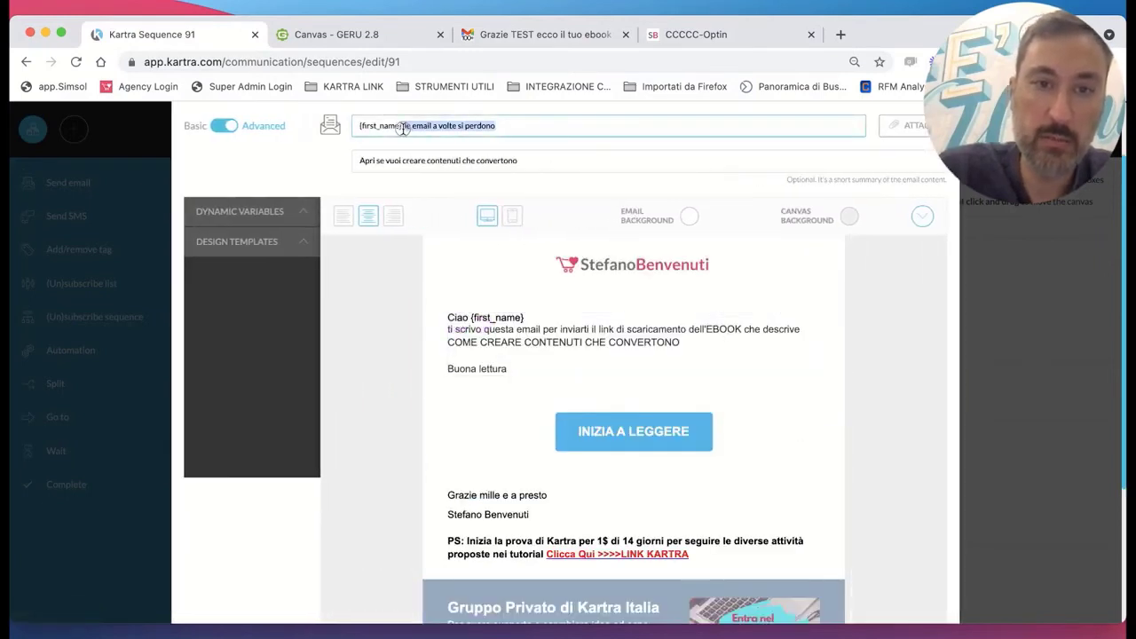
{"action": "type", "text": "ultimo tentativo"}
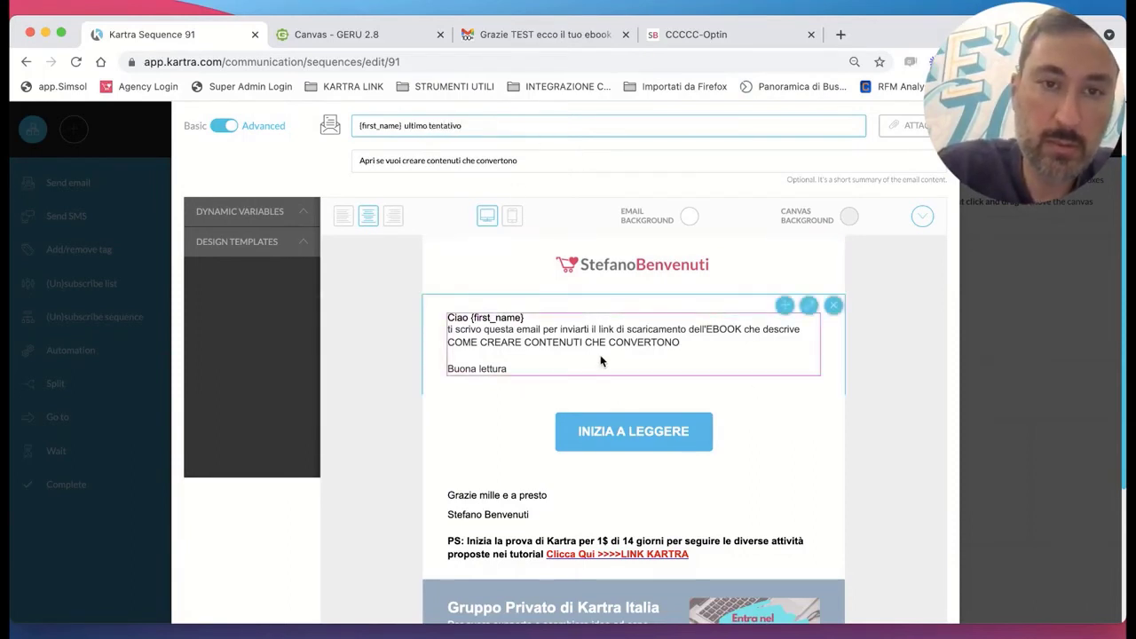
{"action": "scroll", "coordinate": [537, 169], "scroll_direction": "up", "scroll_amount": 2}
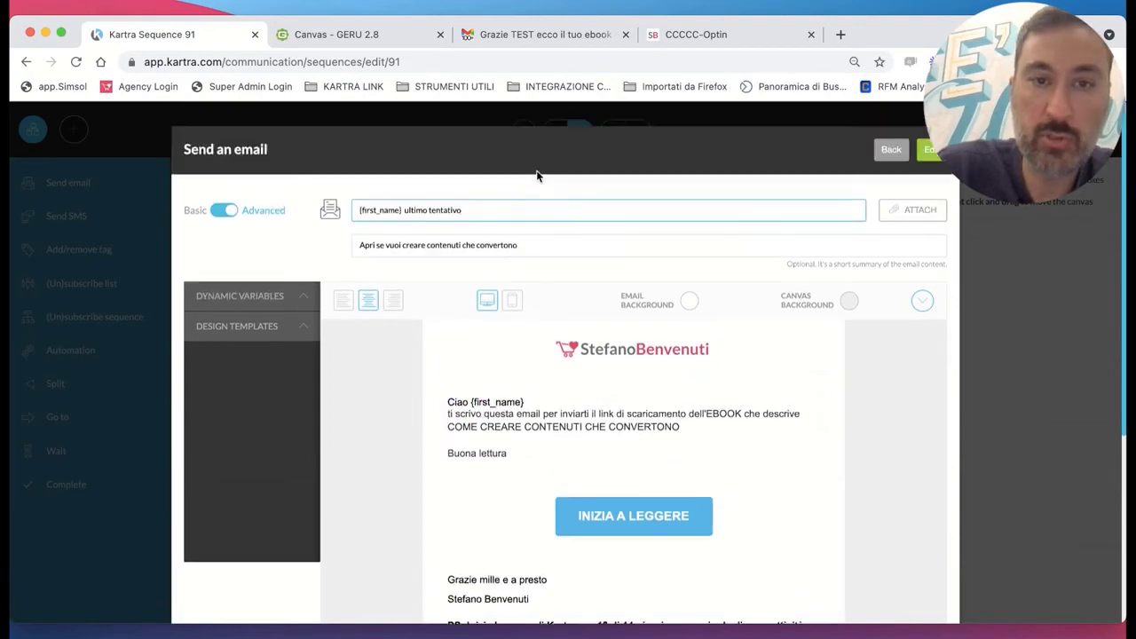
{"action": "left_click", "coordinate": [930, 149]}
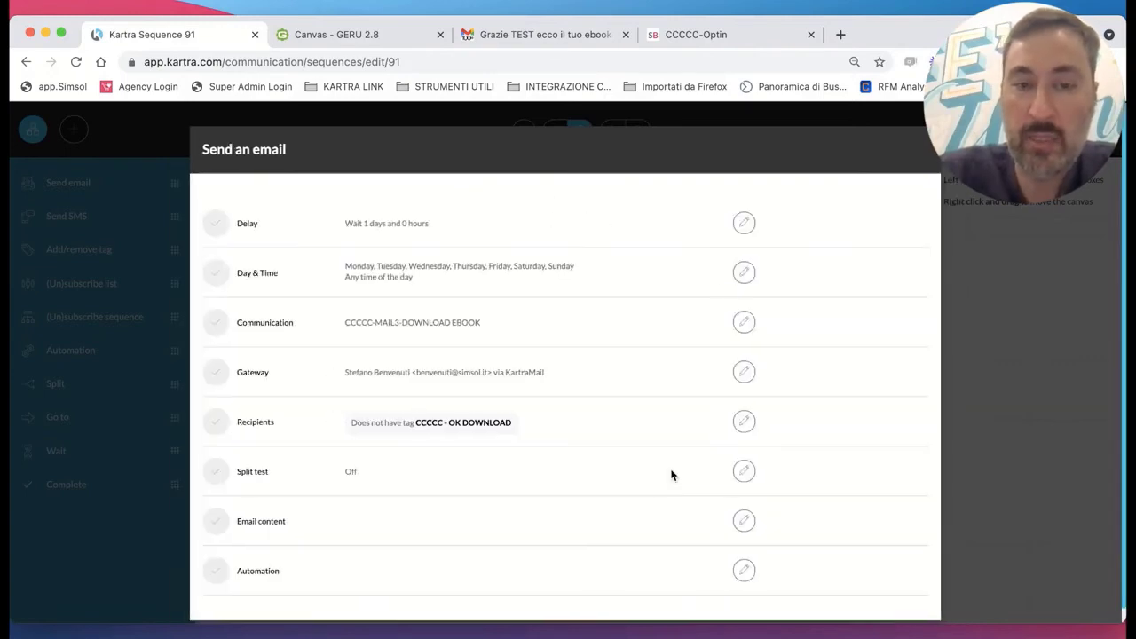
{"action": "left_click", "coordinate": [828, 224]}
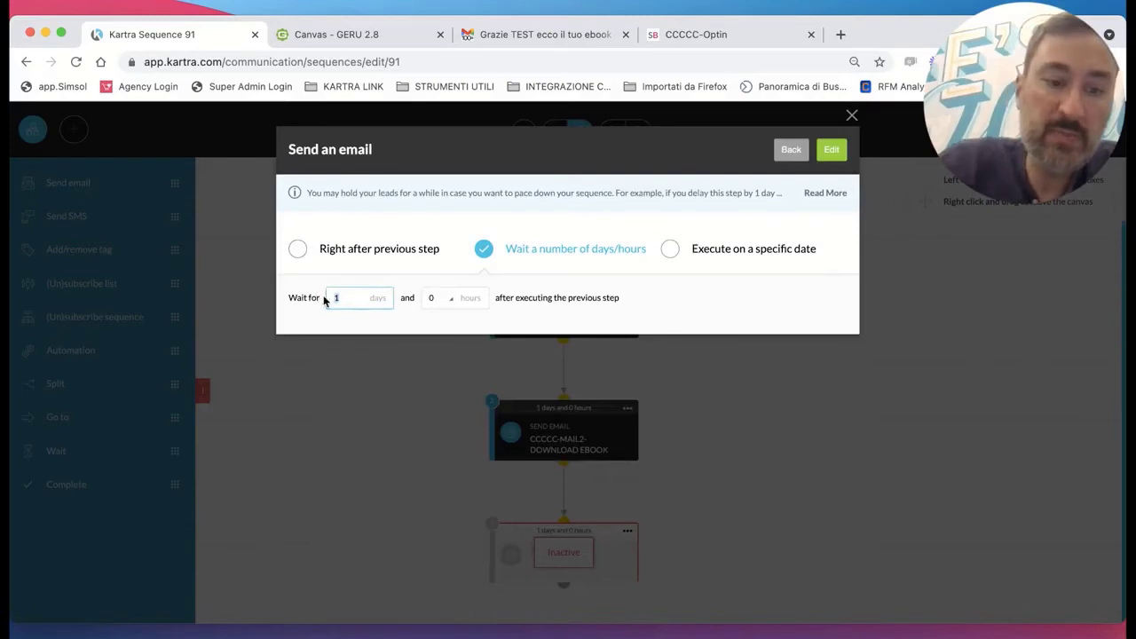
{"action": "left_click", "coordinate": [831, 150]}
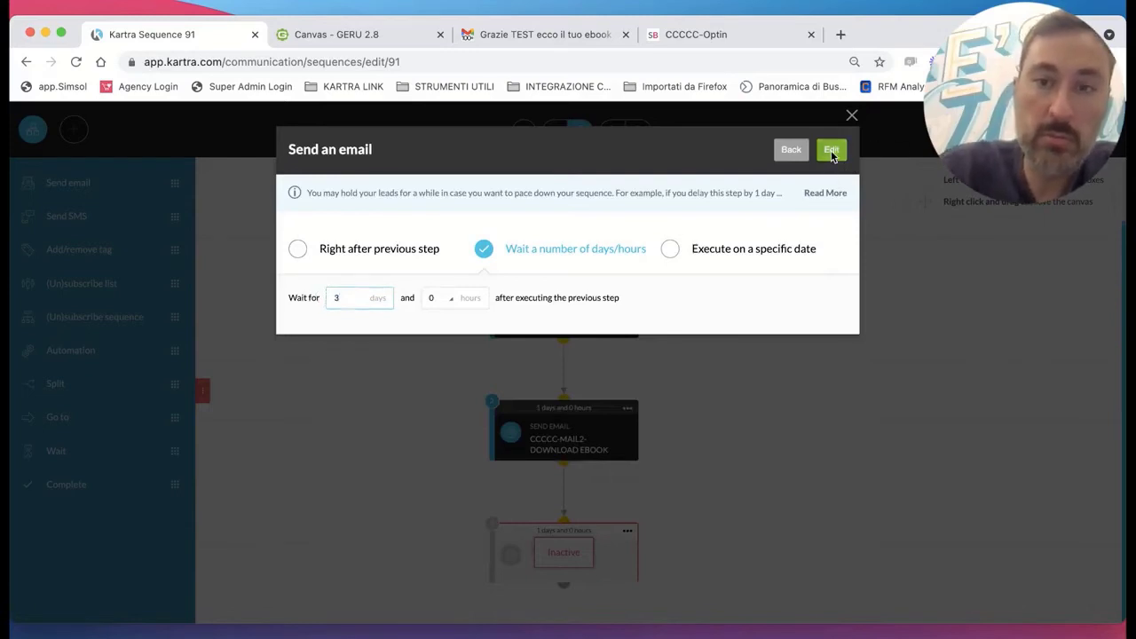
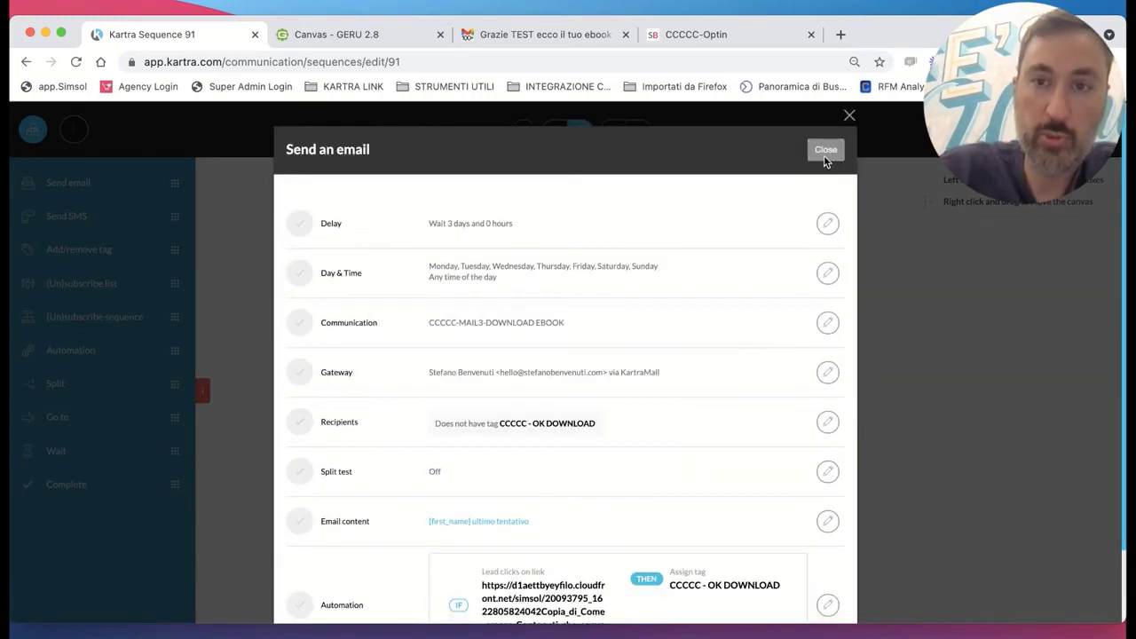
Activate the third email step, CCCCC-MAIL3-DOWNLOAD EBOOK.
{"action": "left_click", "coordinate": [825, 151]}
{"action": "left_click", "coordinate": [626, 529]}
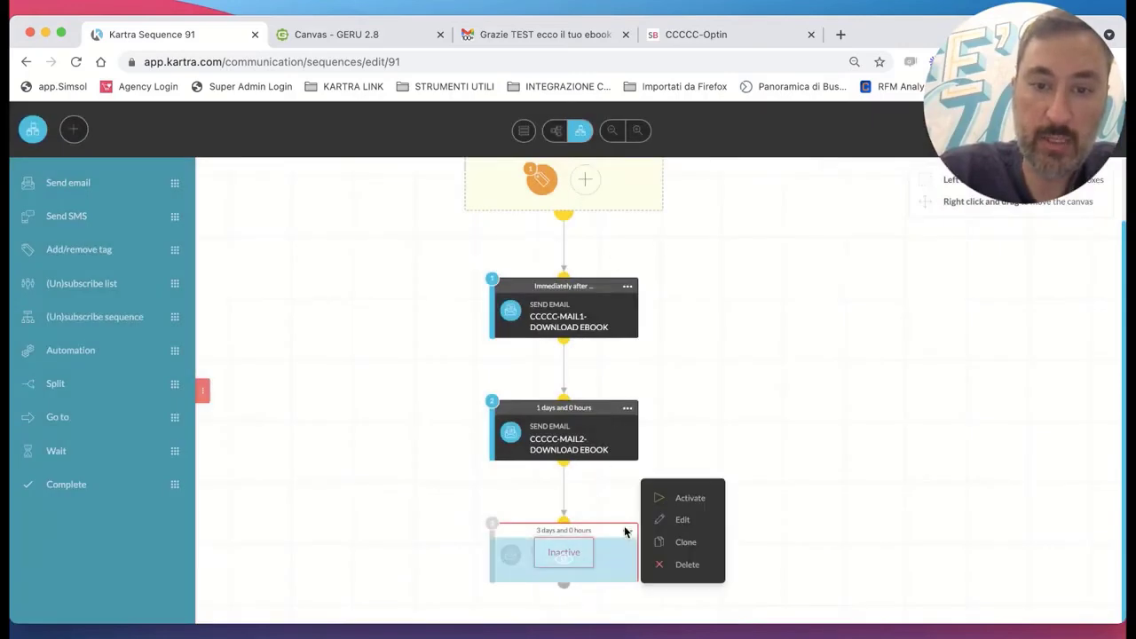
{"action": "left_click", "coordinate": [693, 501]}
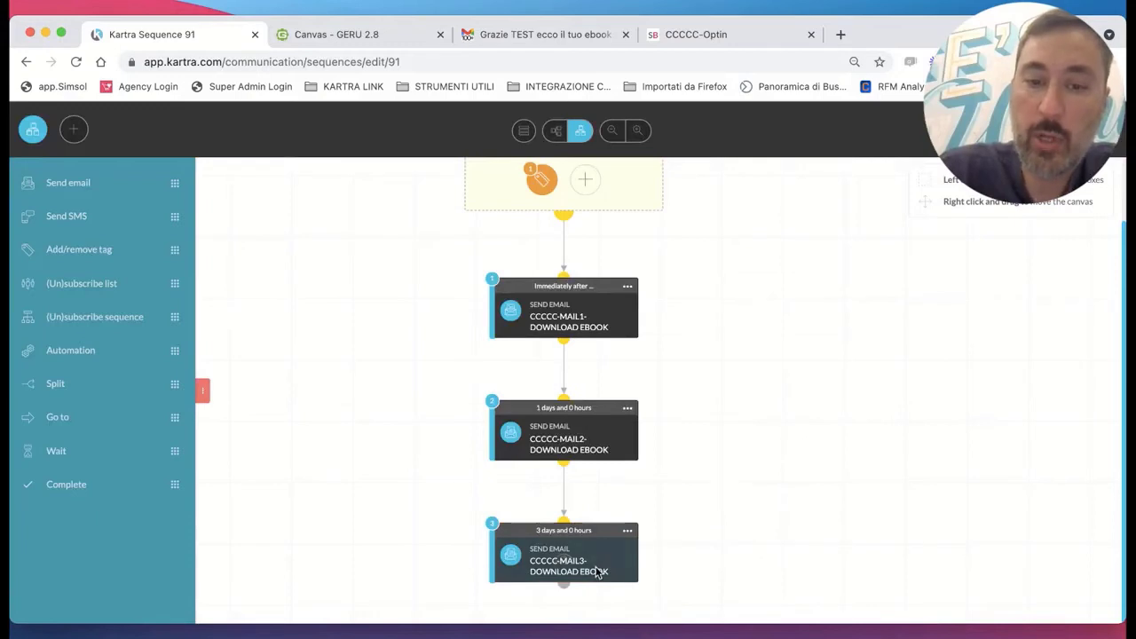
Drag a Complete step onto the sequence canvas after the third email.
{"action": "scroll", "coordinate": [609, 298], "scroll_direction": "up", "scroll_amount": 2}
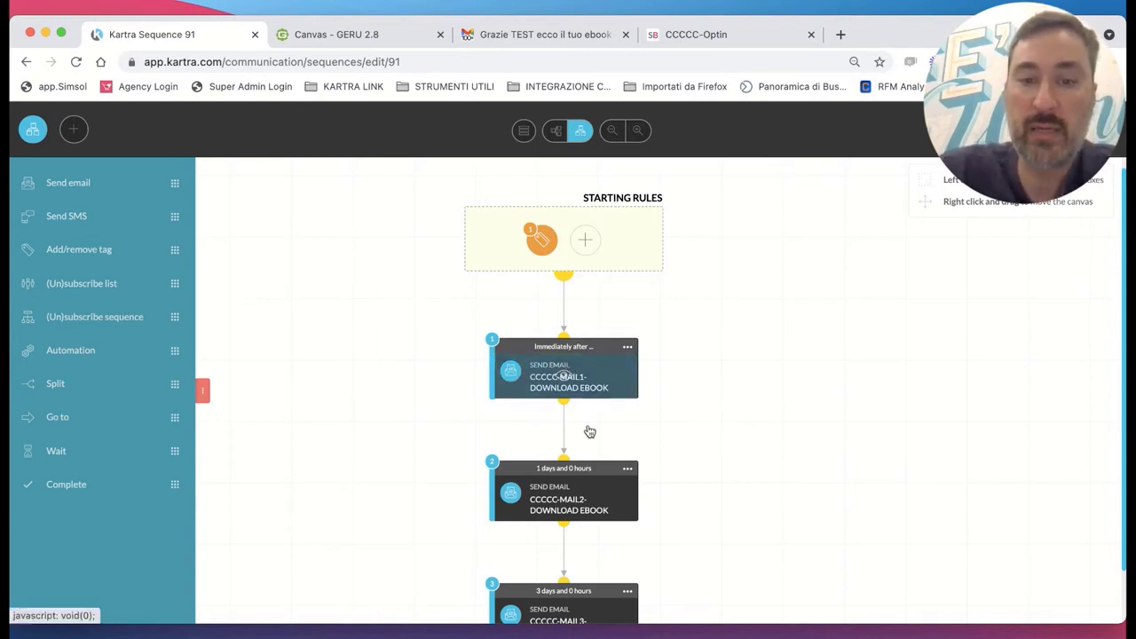
{"action": "scroll", "coordinate": [587, 430], "scroll_direction": "down", "scroll_amount": 2}
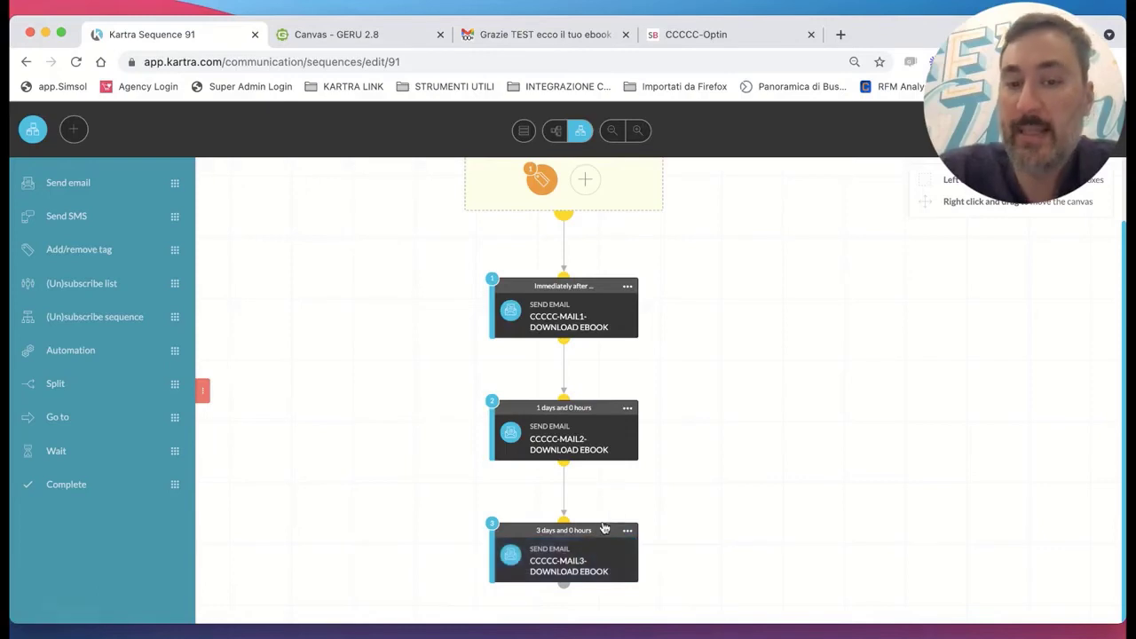
{"action": "left_click_drag", "start_coordinate": [106, 491], "coordinate": [576, 484]}
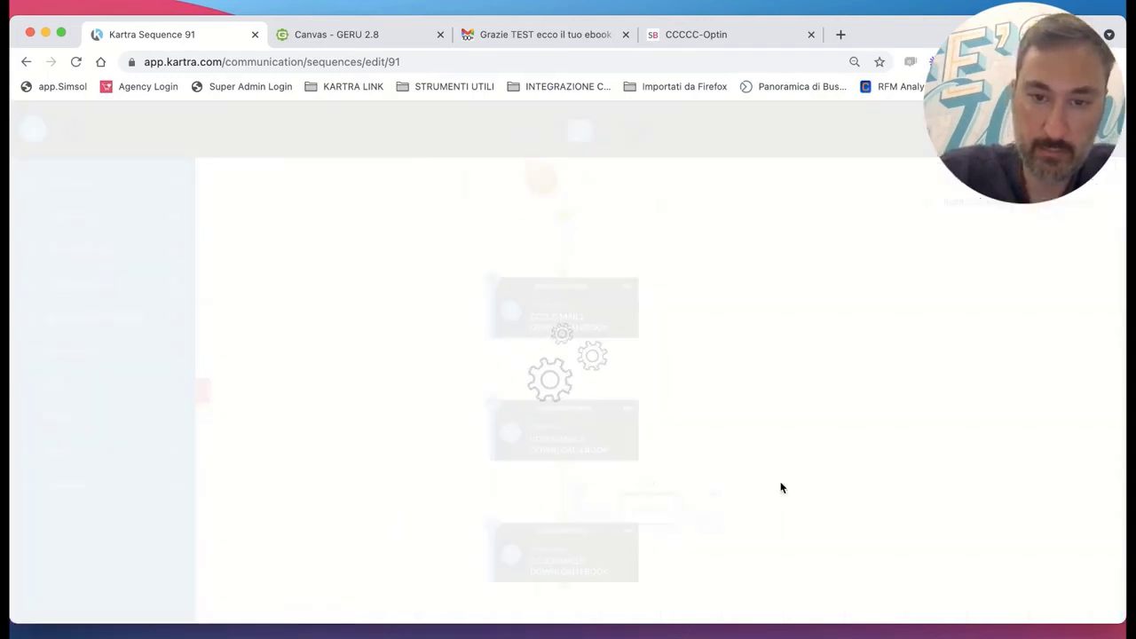
Place the Complete step below the third email and connect MAIL3's output to it.
{"action": "left_click", "coordinate": [713, 493]}
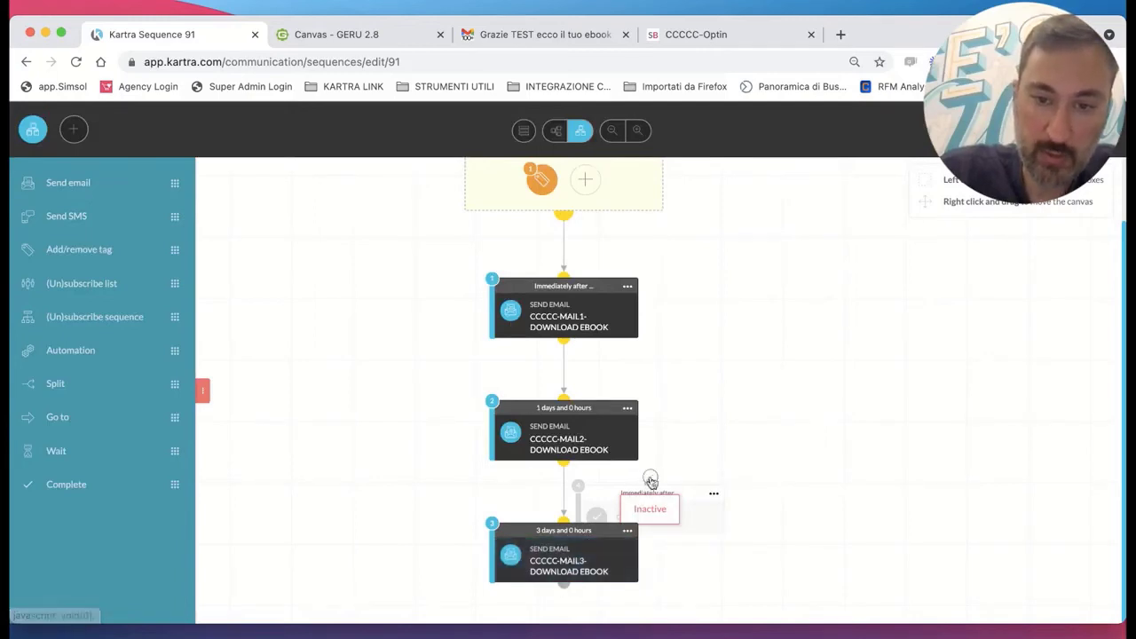
{"action": "left_click_drag", "start_coordinate": [680, 494], "coordinate": [634, 593]}
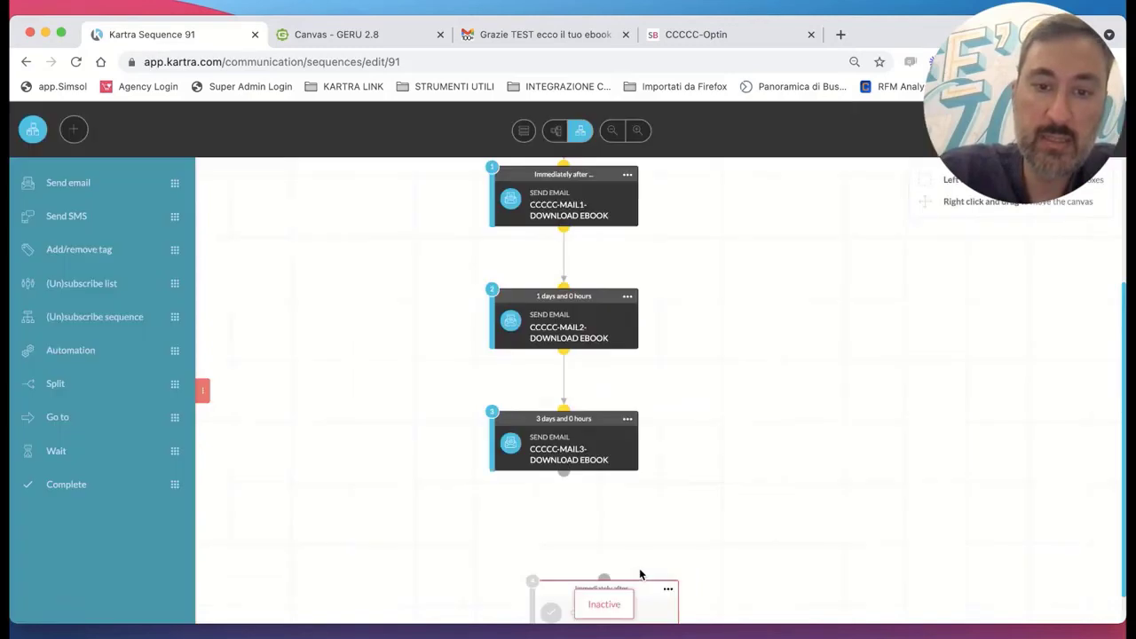
{"action": "left_click_drag", "start_coordinate": [566, 479], "coordinate": [605, 497]}
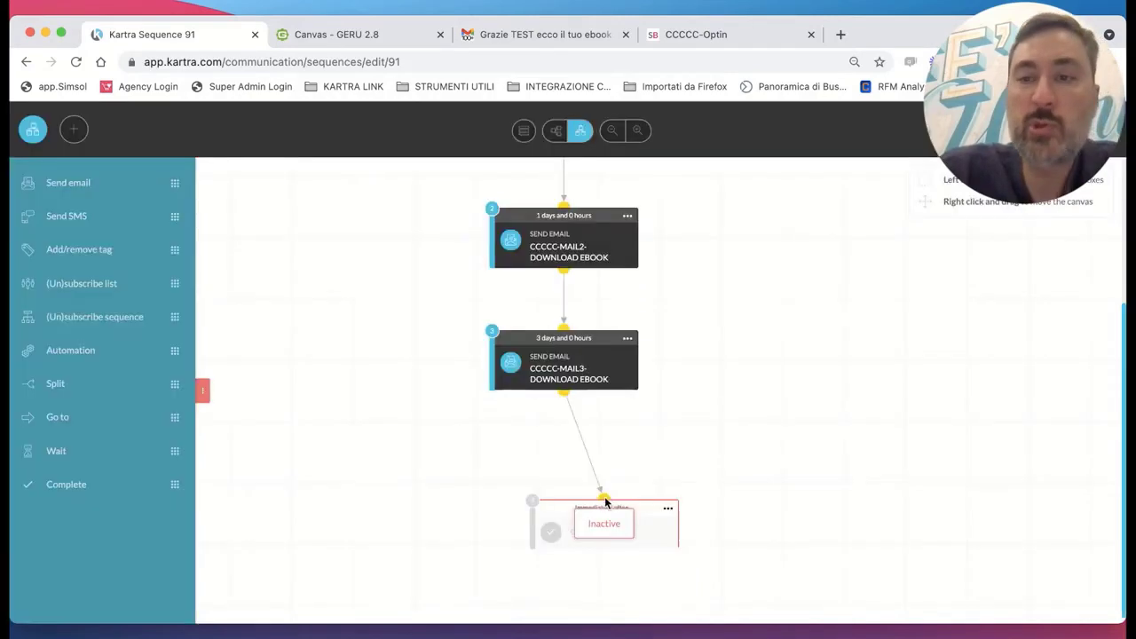
Activate the Complete step as step 4 and tidy the layout with Arrange items.
{"action": "left_click", "coordinate": [667, 508]}
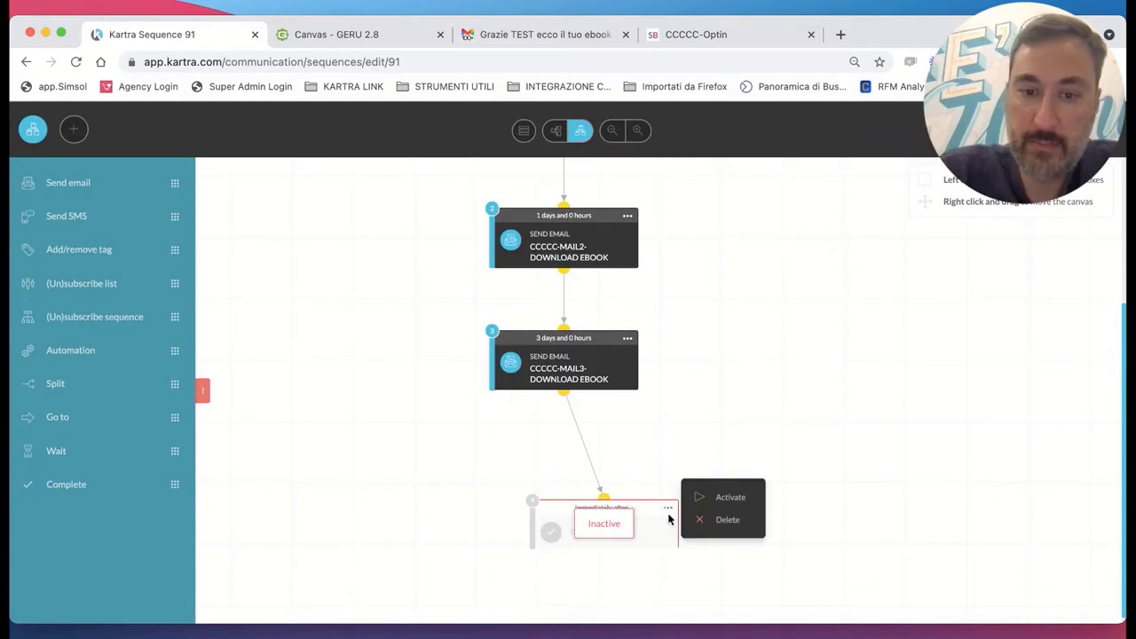
{"action": "left_click", "coordinate": [719, 498]}
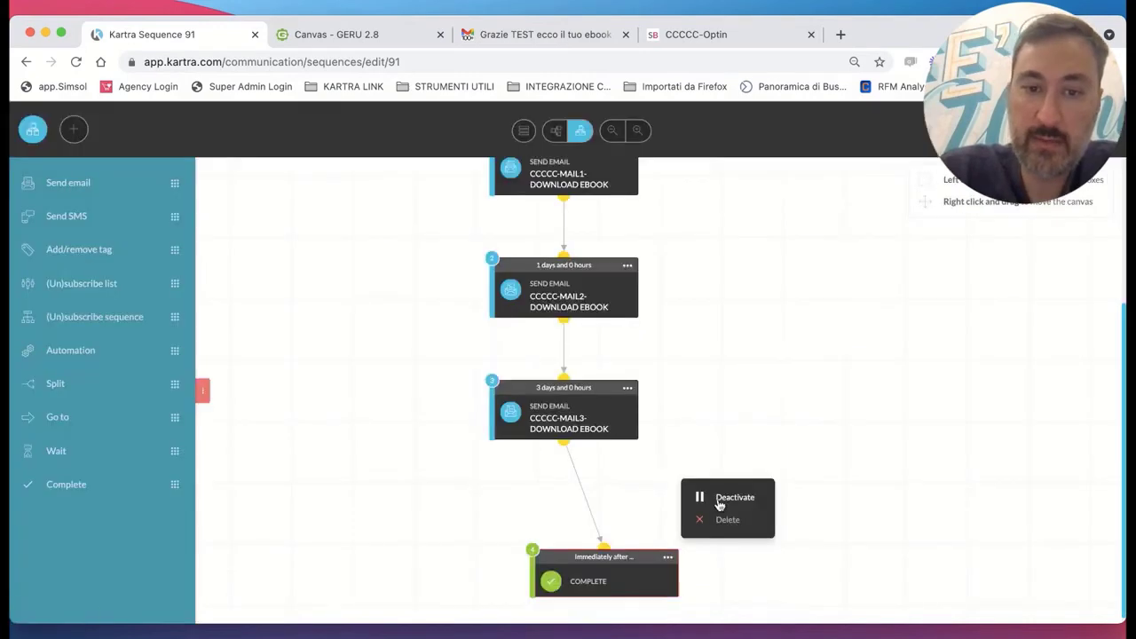
{"action": "left_click", "coordinate": [524, 131]}
{"action": "left_click", "coordinate": [808, 436]}
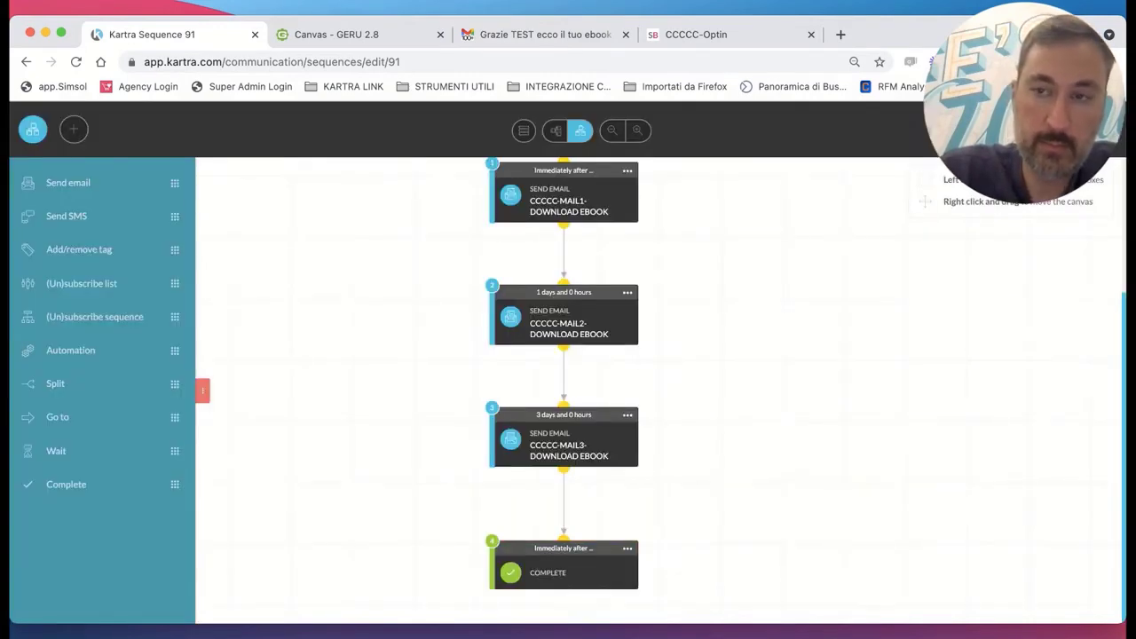
{"action": "scroll", "coordinate": [790, 309], "scroll_direction": "up", "scroll_amount": 3}
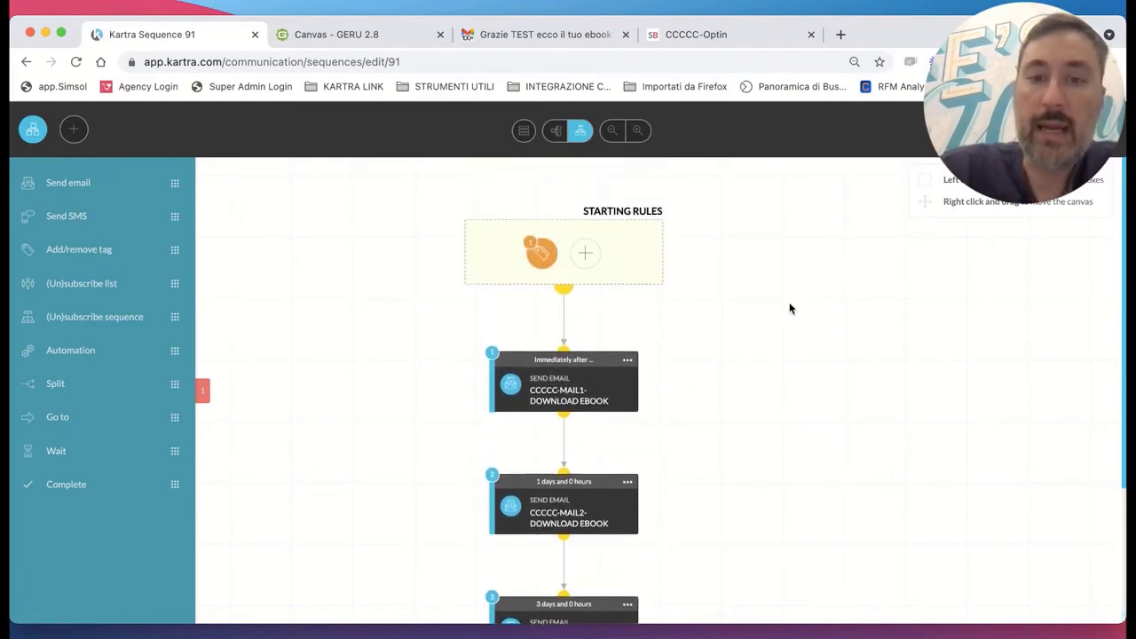
{"action": "left_click", "coordinate": [367, 36]}
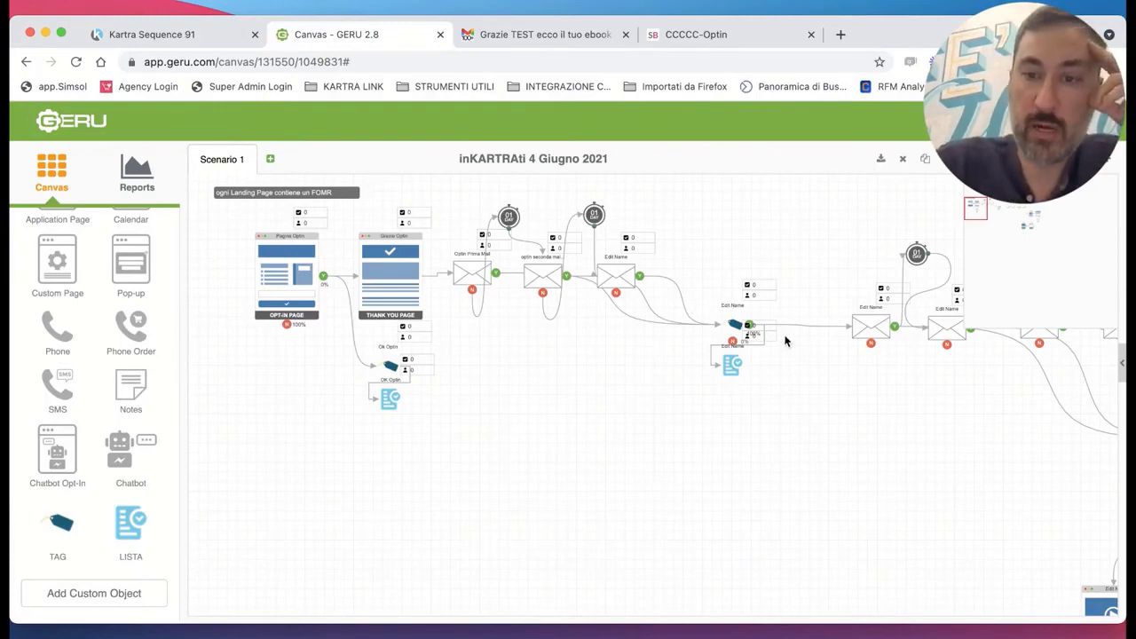
{"action": "scroll", "coordinate": [793, 391], "scroll_direction": "right", "scroll_amount": 10}
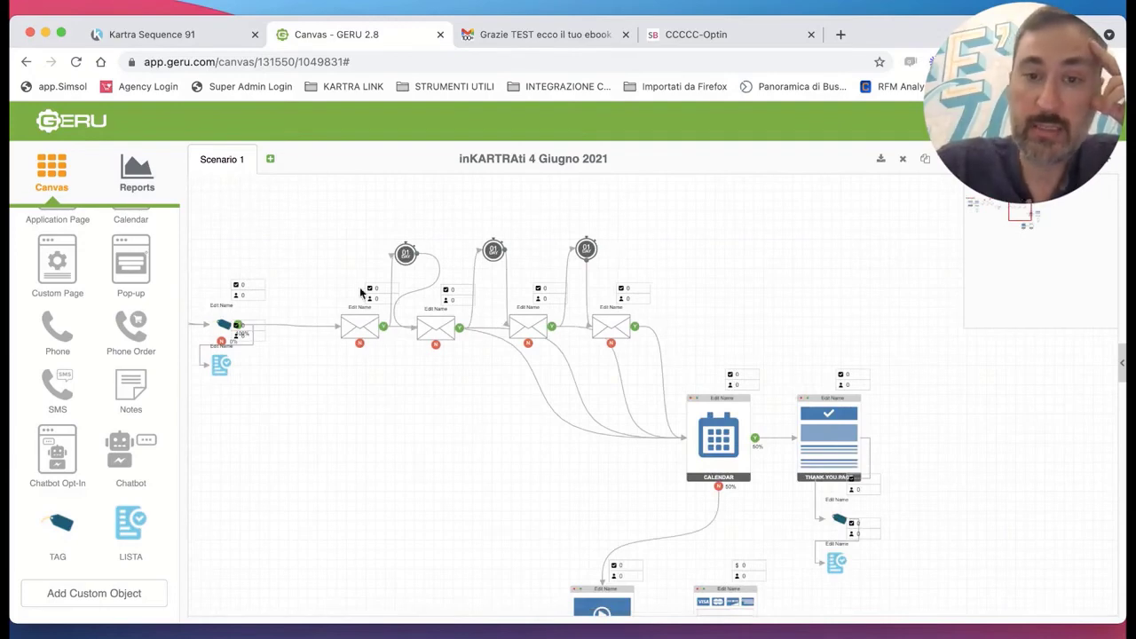
{"action": "left_click", "coordinate": [211, 36]}
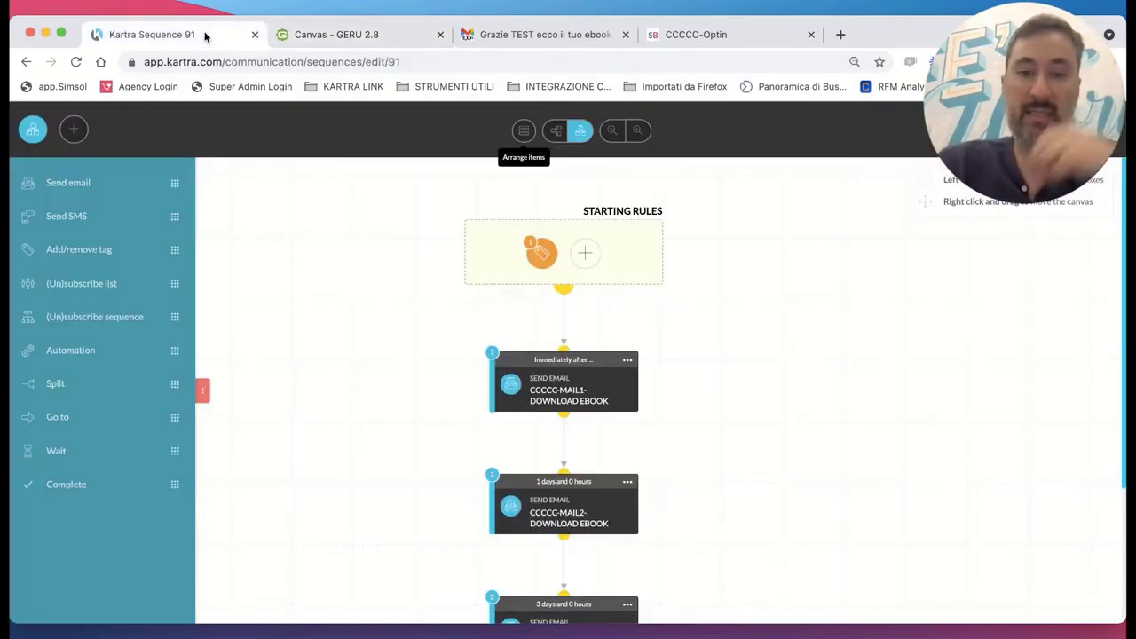
Create sequence 'CCCCC - FISSA LA CALL' with public description 'Proponi la call gratuita'.
{"action": "left_click", "coordinate": [26, 61]}
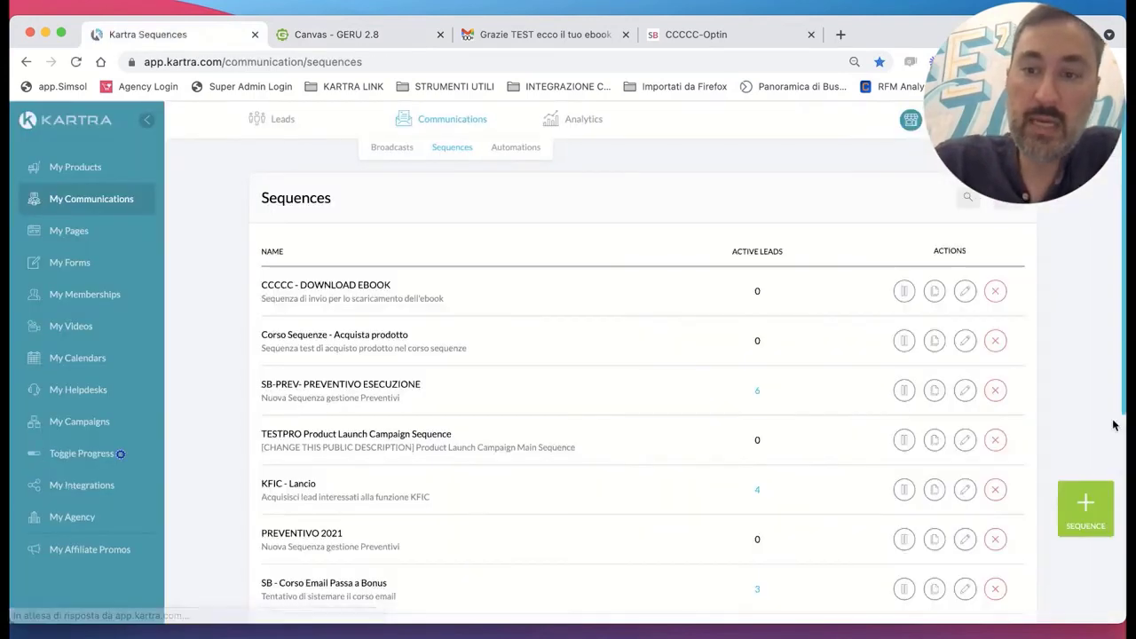
{"action": "left_click", "coordinate": [1085, 504]}
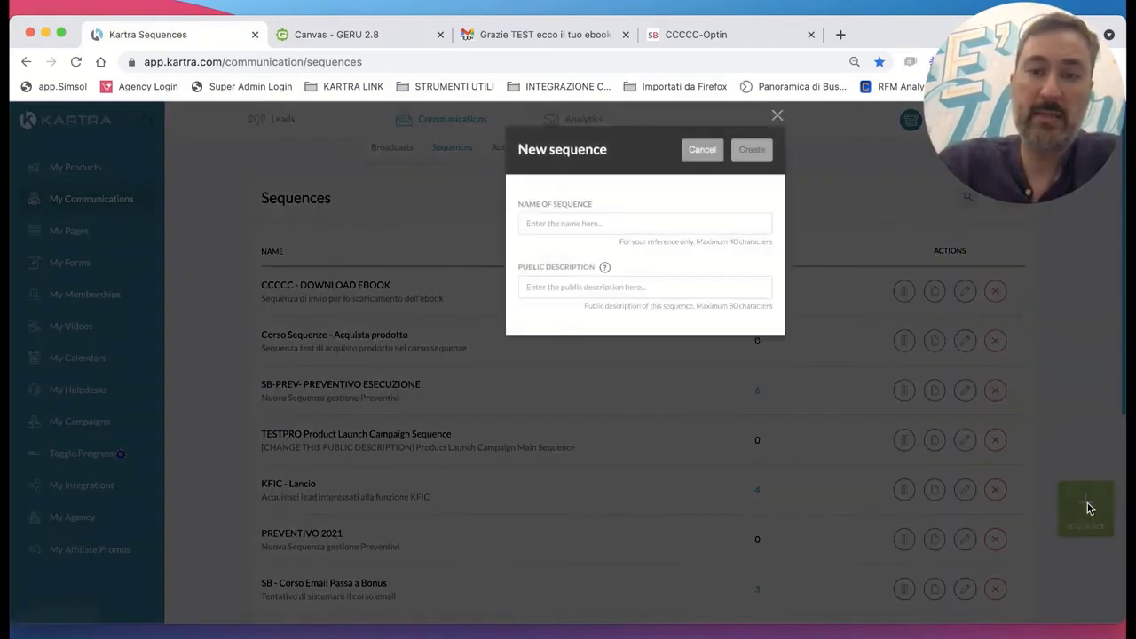
{"action": "left_click", "coordinate": [601, 224]}
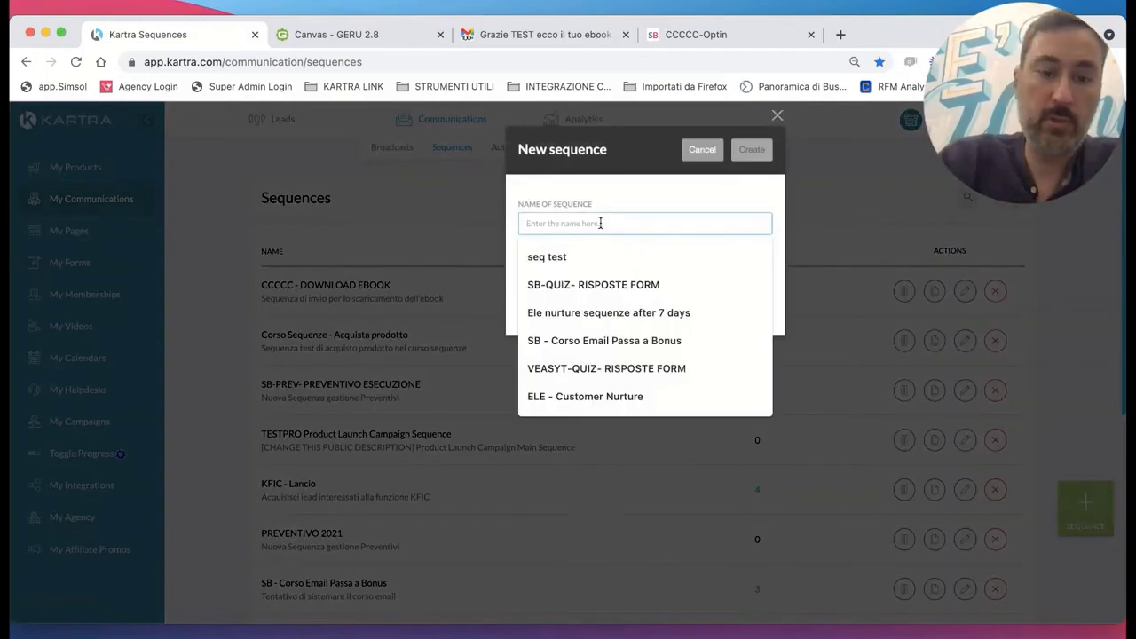
{"action": "type", "text": "ccc"}
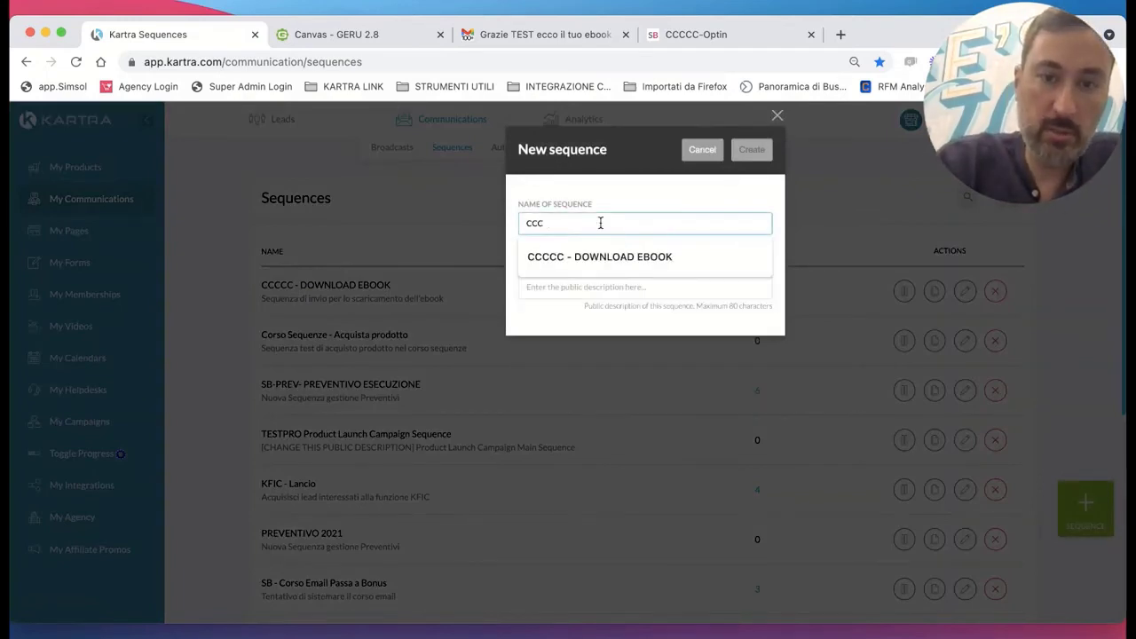
{"action": "type", "text": "ccc"}
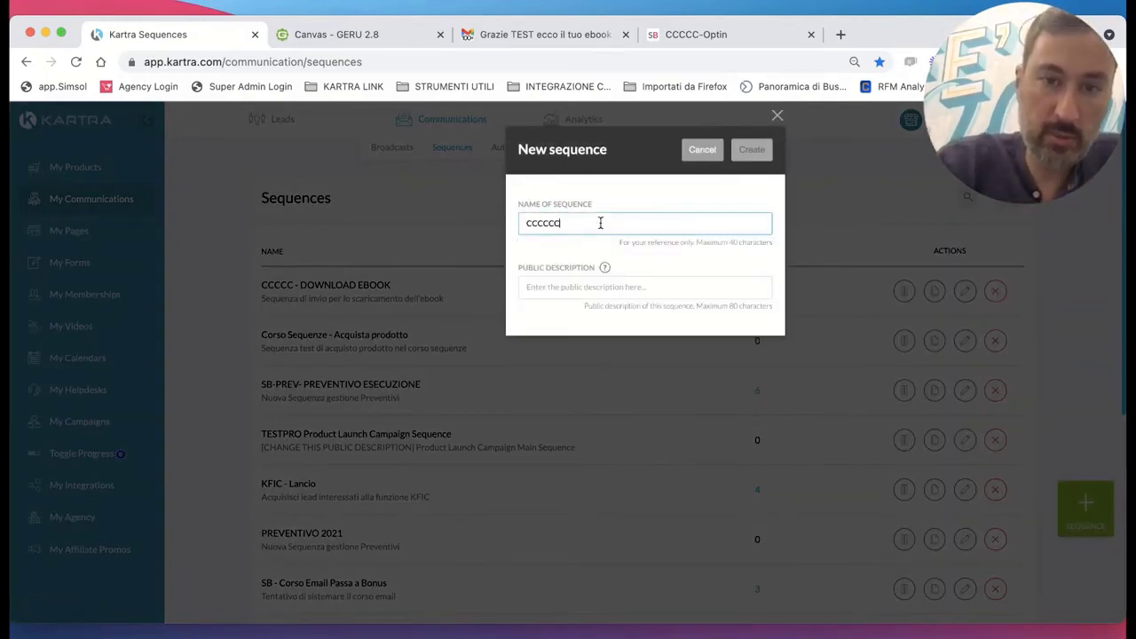
{"action": "key", "text": "BackSpace"}
{"action": "key", "text": "BackSpace"}
{"action": "key", "text": "BackSpace"}
{"action": "key", "text": "BackSpace"}
{"action": "key", "text": "BackSpace"}
{"action": "key", "text": "BackSpace"}
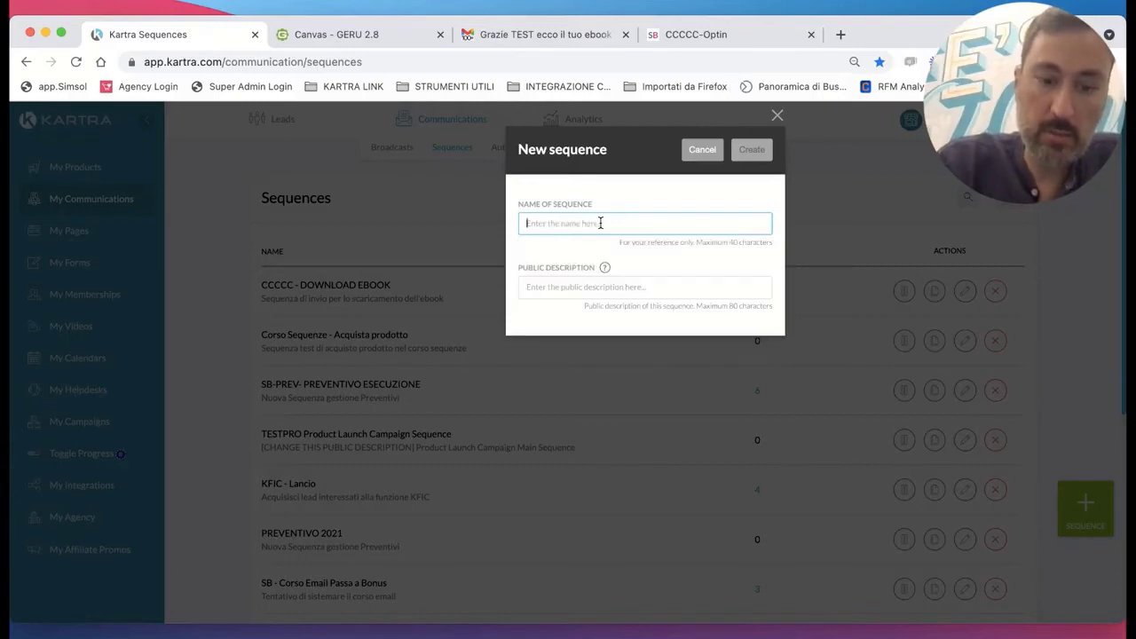
{"action": "type", "text": "ccccc"}
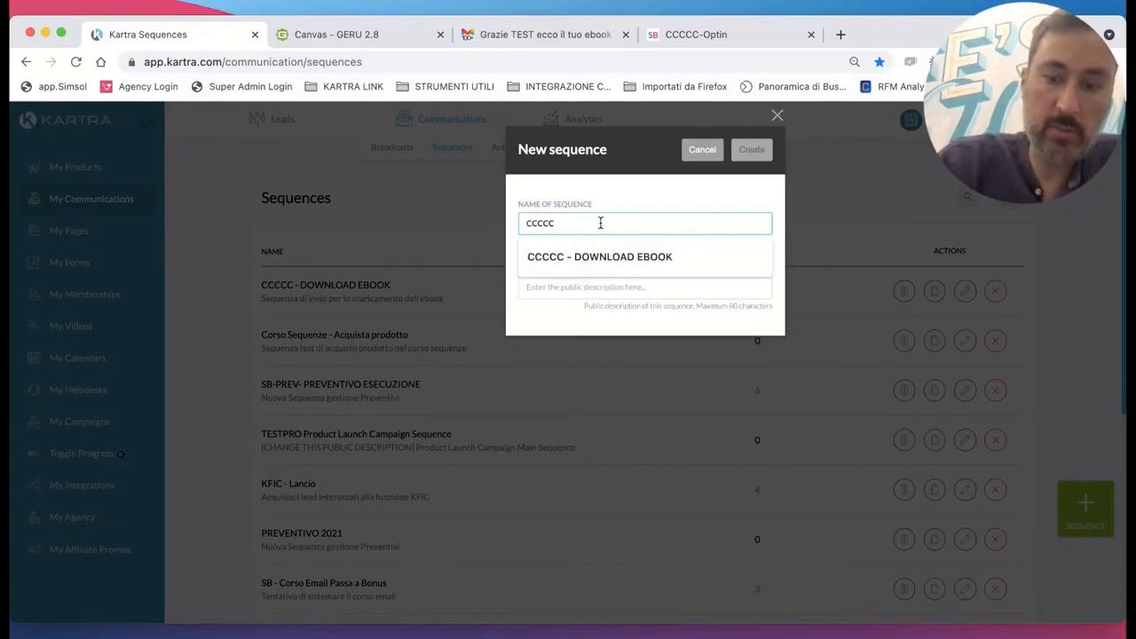
{"action": "type", "text": " - FIS"}
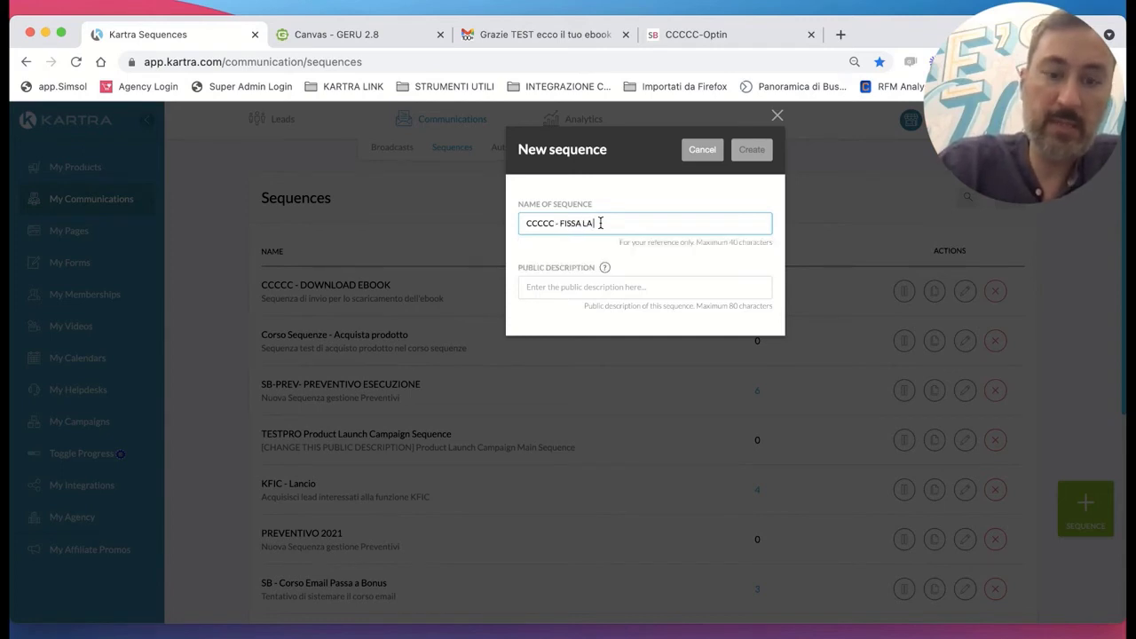
{"action": "left_click", "coordinate": [574, 284]}
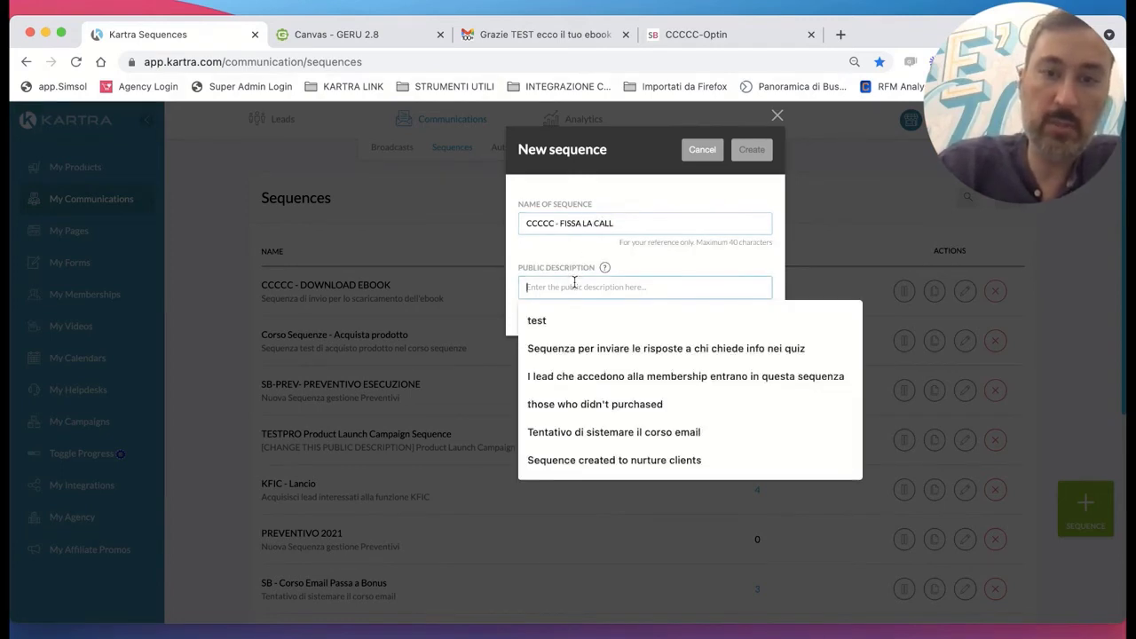
{"action": "type", "text": "Proponi la call gratuita"}
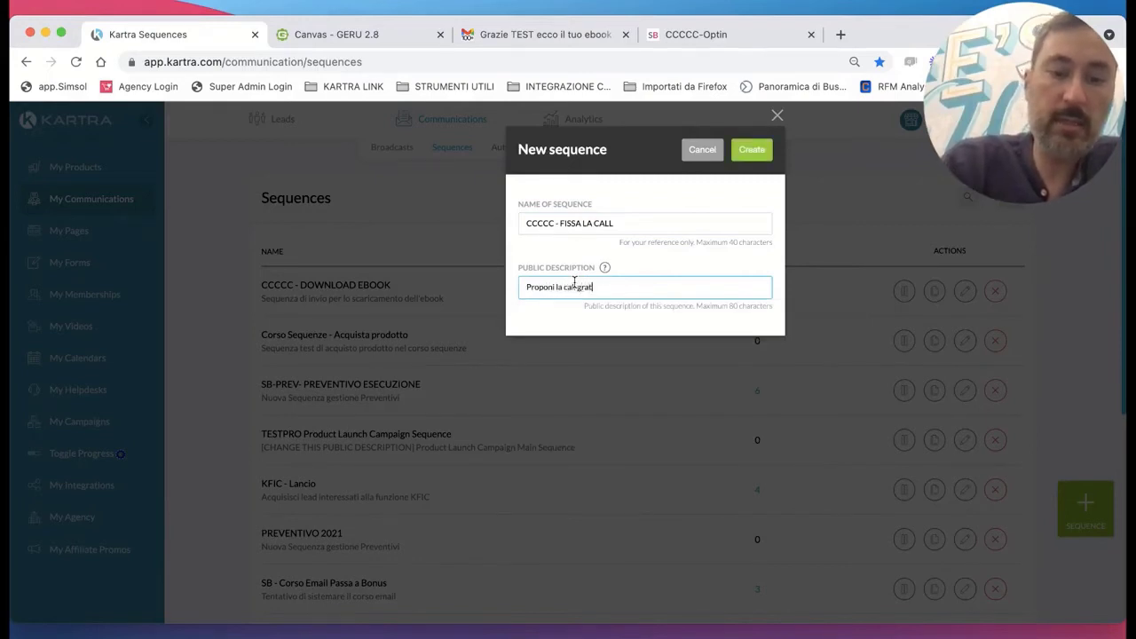
{"action": "left_click", "coordinate": [753, 147]}
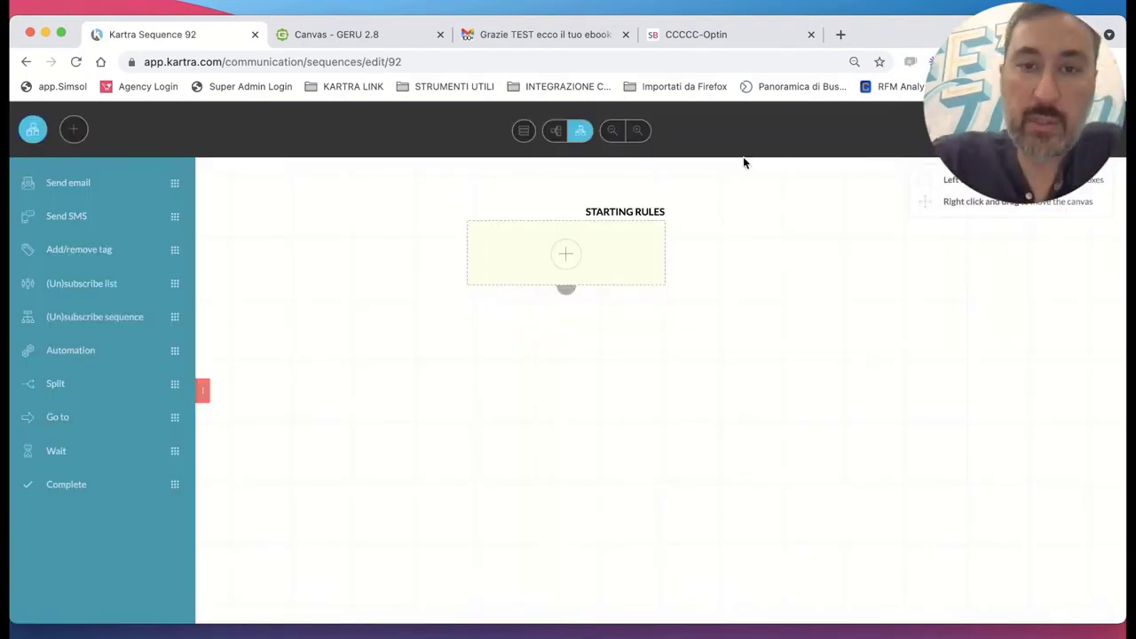
Set tag CCCCC - OK DOWNLOAD as the starting rule, then return to the sequences list.
{"action": "left_click", "coordinate": [565, 254]}
{"action": "left_click", "coordinate": [405, 214]}
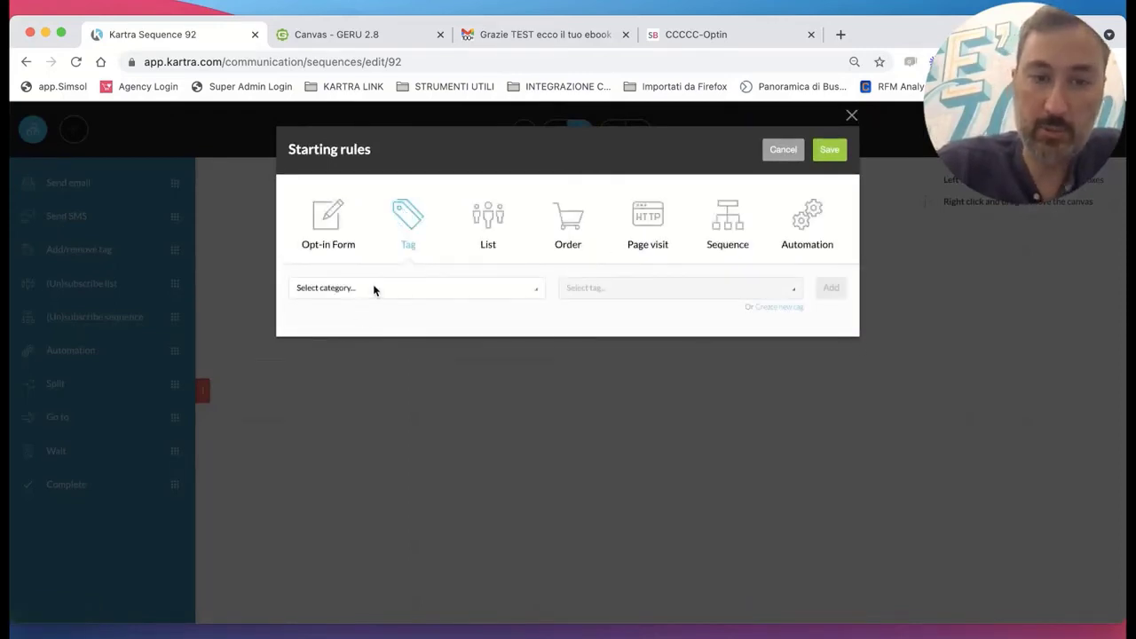
{"action": "left_click", "coordinate": [372, 288]}
{"action": "scroll", "coordinate": [354, 413], "scroll_direction": "down", "scroll_amount": 2}
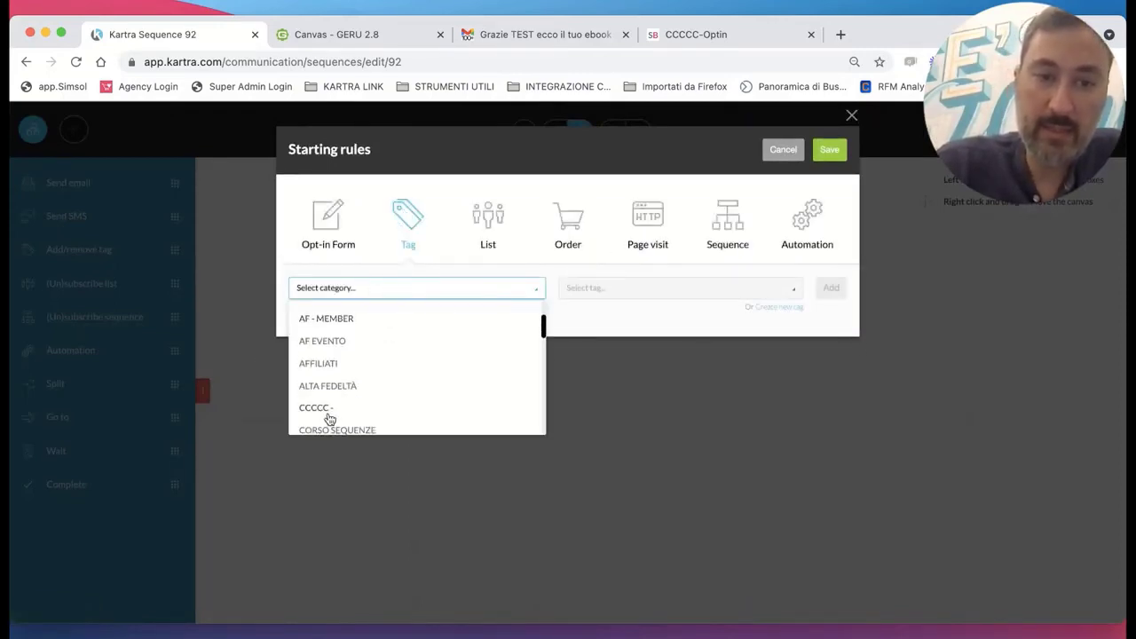
{"action": "left_click", "coordinate": [330, 411]}
{"action": "left_click", "coordinate": [675, 295]}
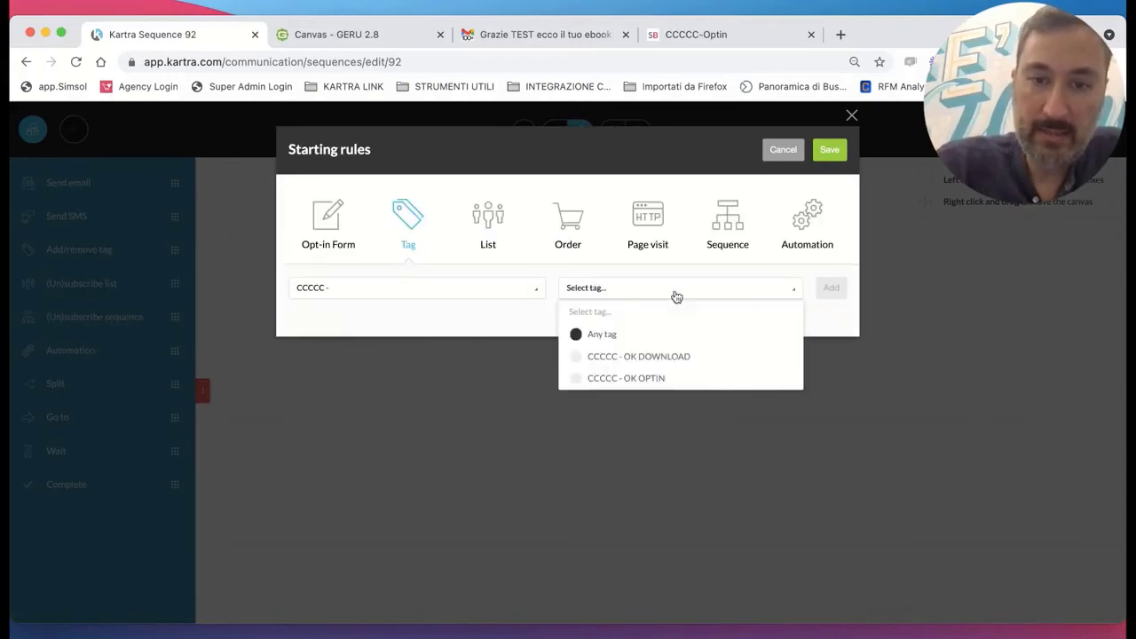
{"action": "left_click", "coordinate": [648, 360]}
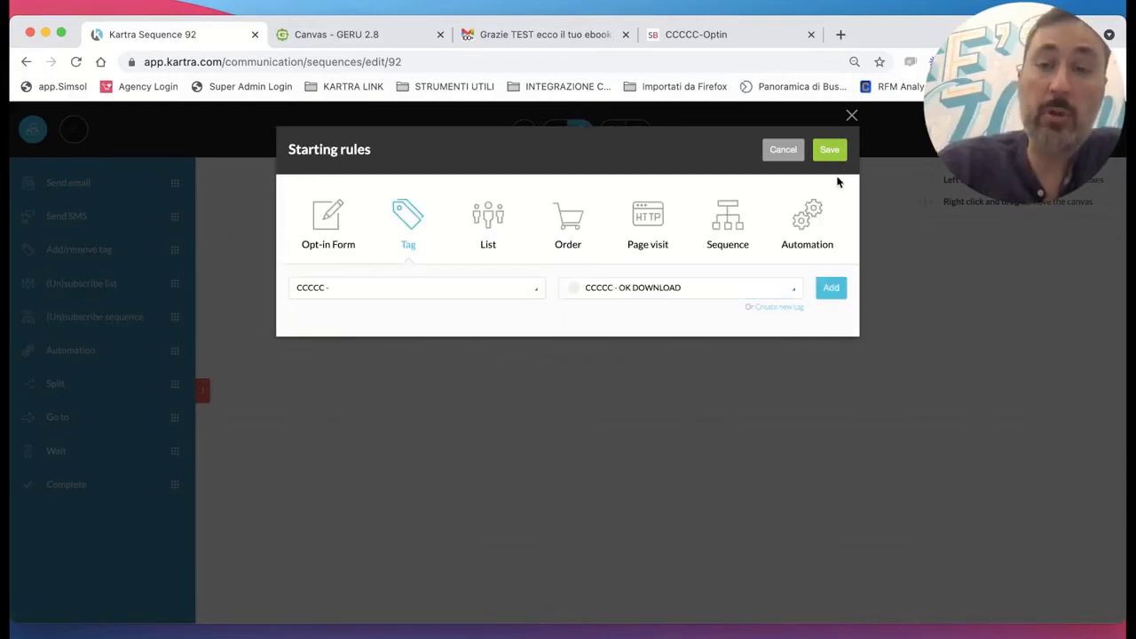
{"action": "left_click", "coordinate": [825, 287]}
{"action": "left_click", "coordinate": [832, 153]}
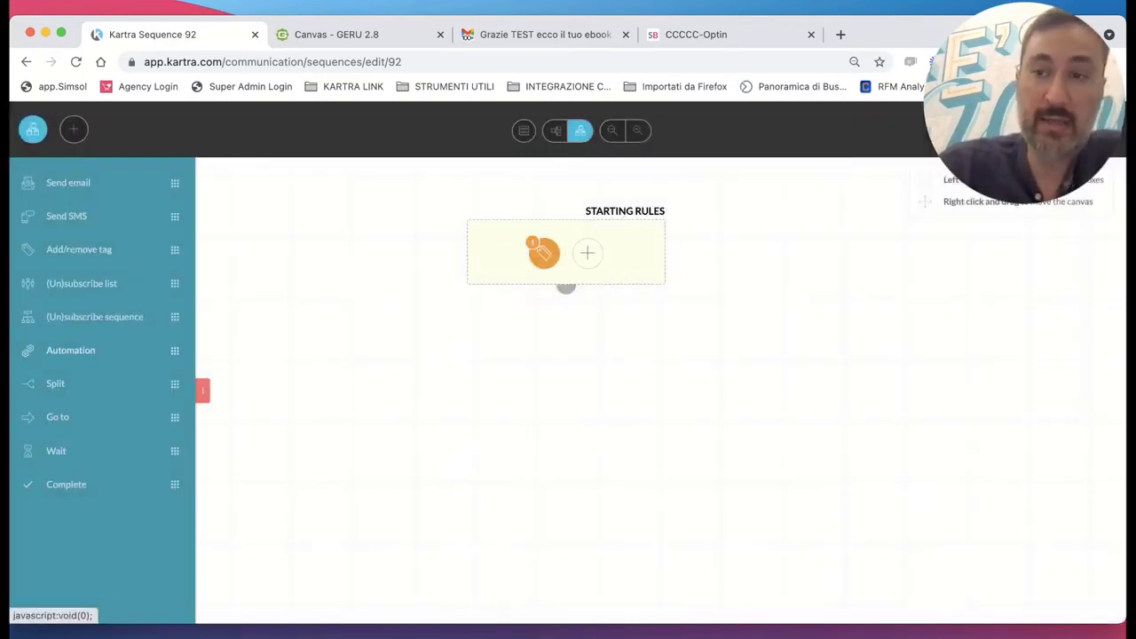
{"action": "left_click", "coordinate": [1020, 129]}
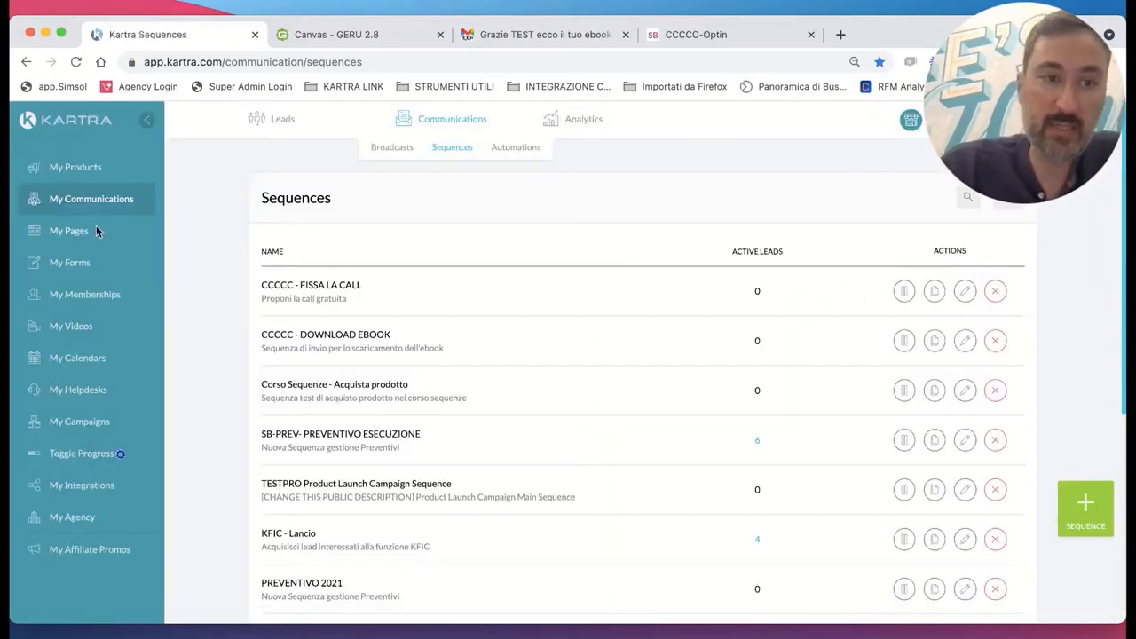
Show the direct page link for SB - PRIMO APPUNTAMENTO GRATUITO from My Pages.
{"action": "left_click", "coordinate": [91, 231]}
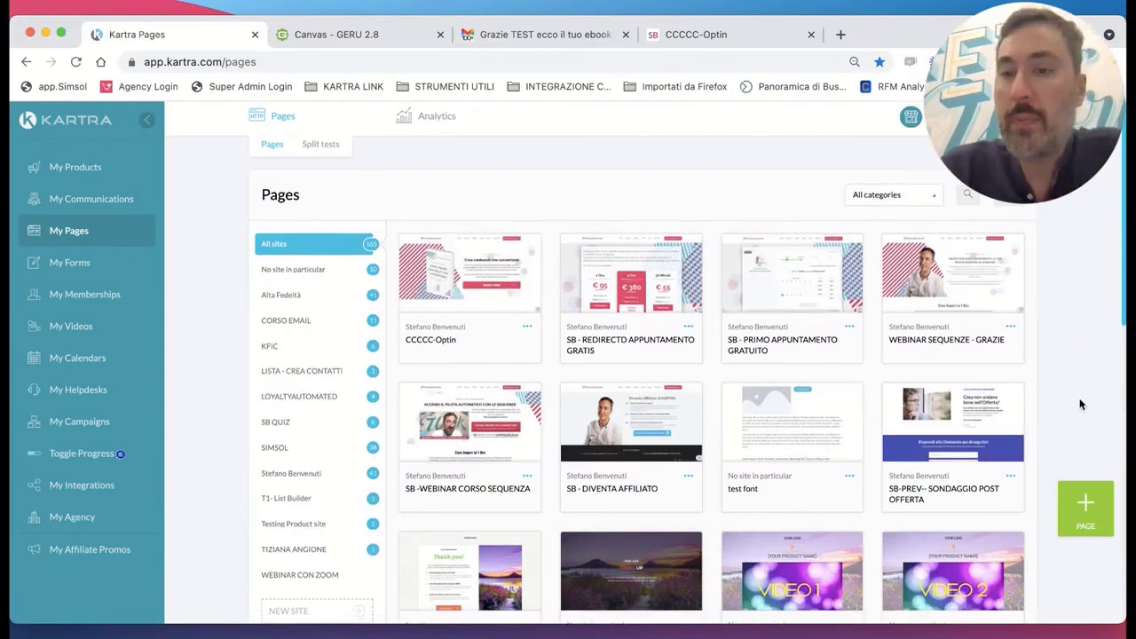
{"action": "scroll", "coordinate": [1079, 402], "scroll_direction": "down", "scroll_amount": 2}
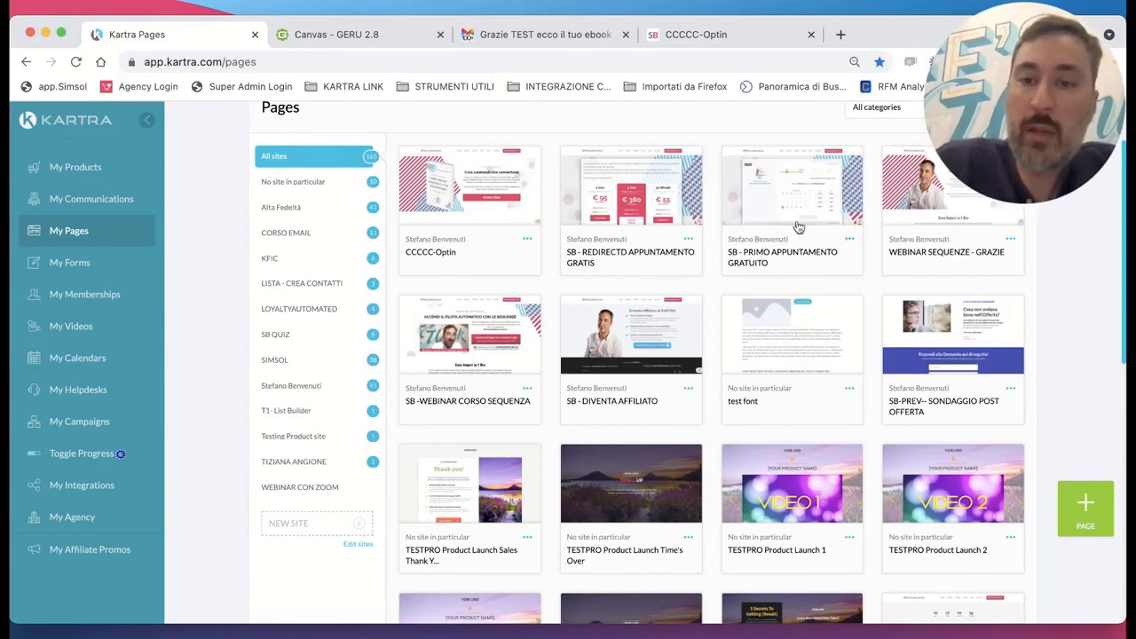
{"action": "mouse_move", "coordinate": [796, 195]}
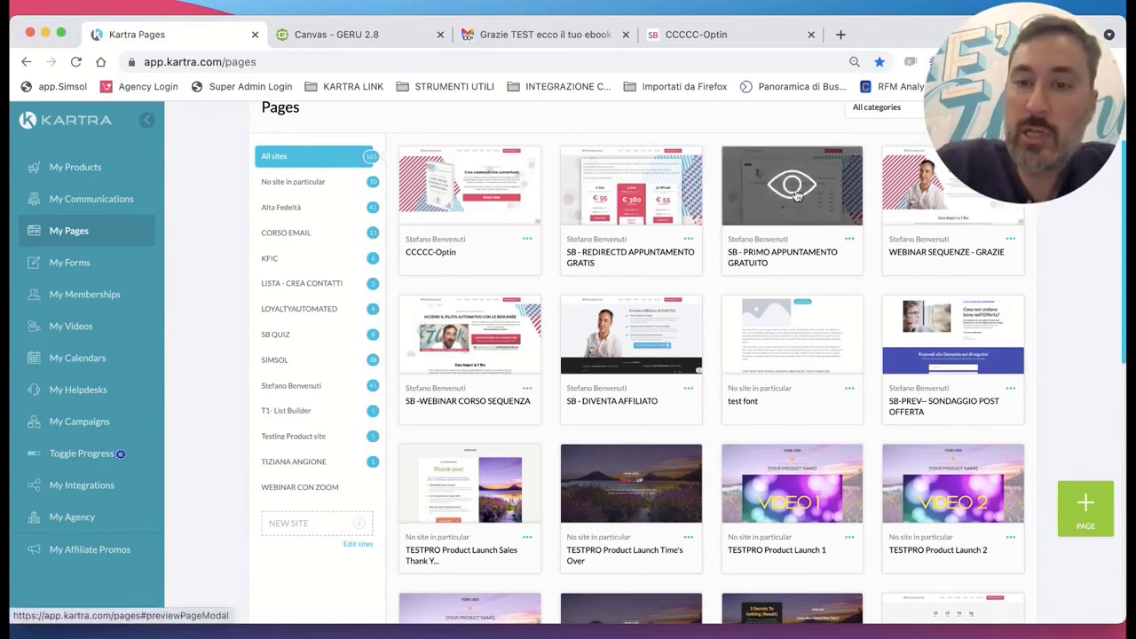
{"action": "left_click", "coordinate": [849, 239]}
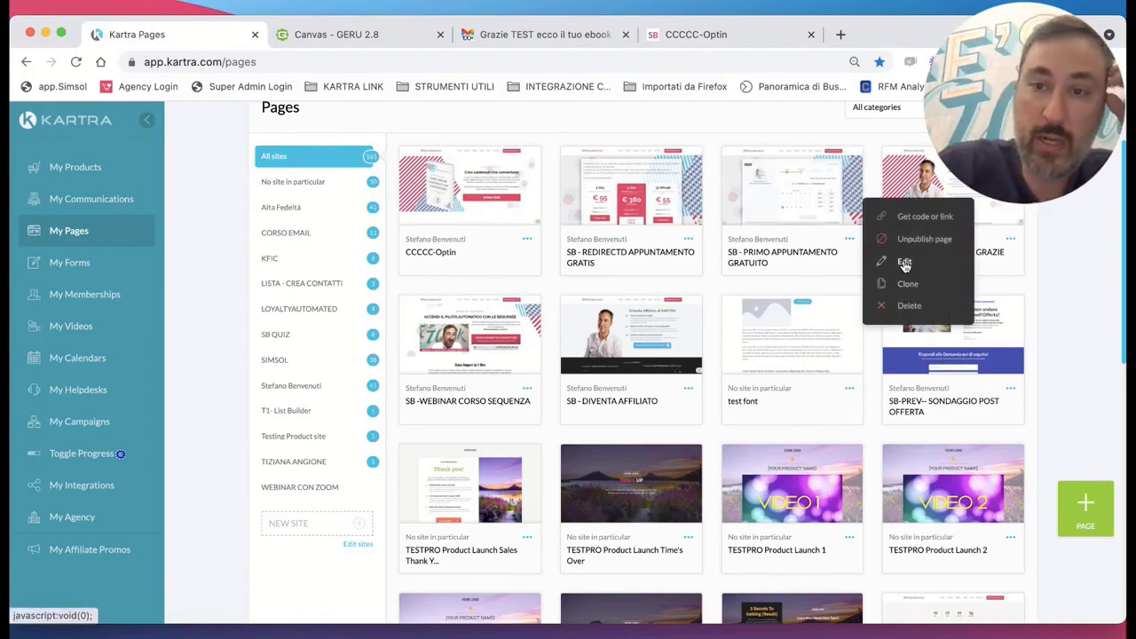
{"action": "left_click", "coordinate": [923, 216]}
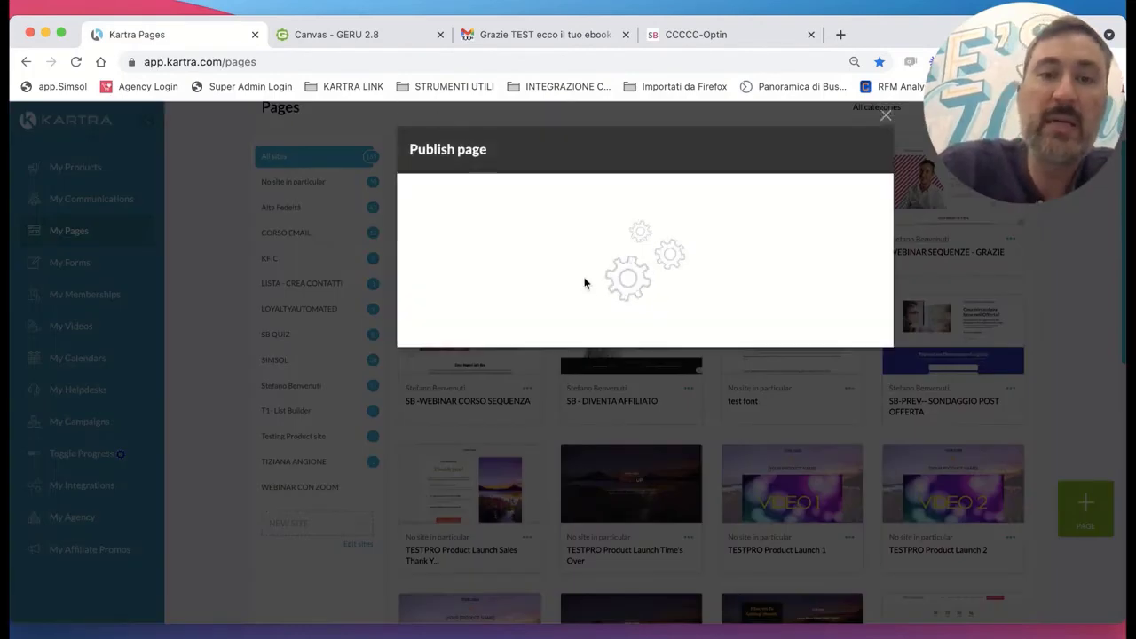
{"action": "left_click", "coordinate": [553, 363]}
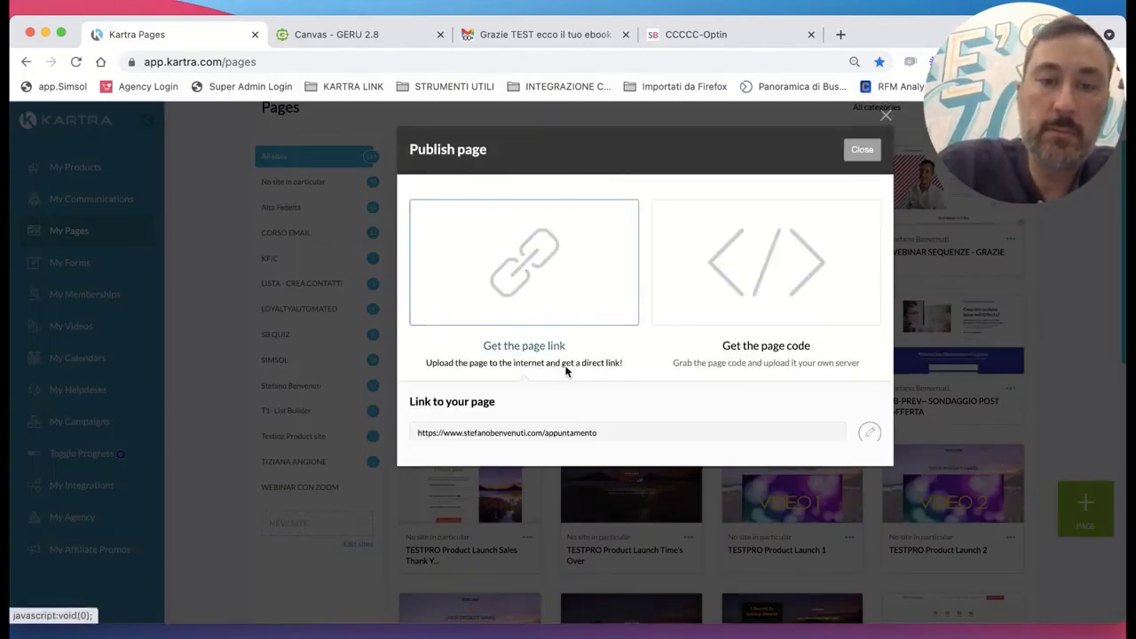
Open the page's link in a new browser tab.
{"action": "left_click", "coordinate": [613, 434]}
{"action": "left_click_drag", "start_coordinate": [613, 434], "coordinate": [931, 32]}
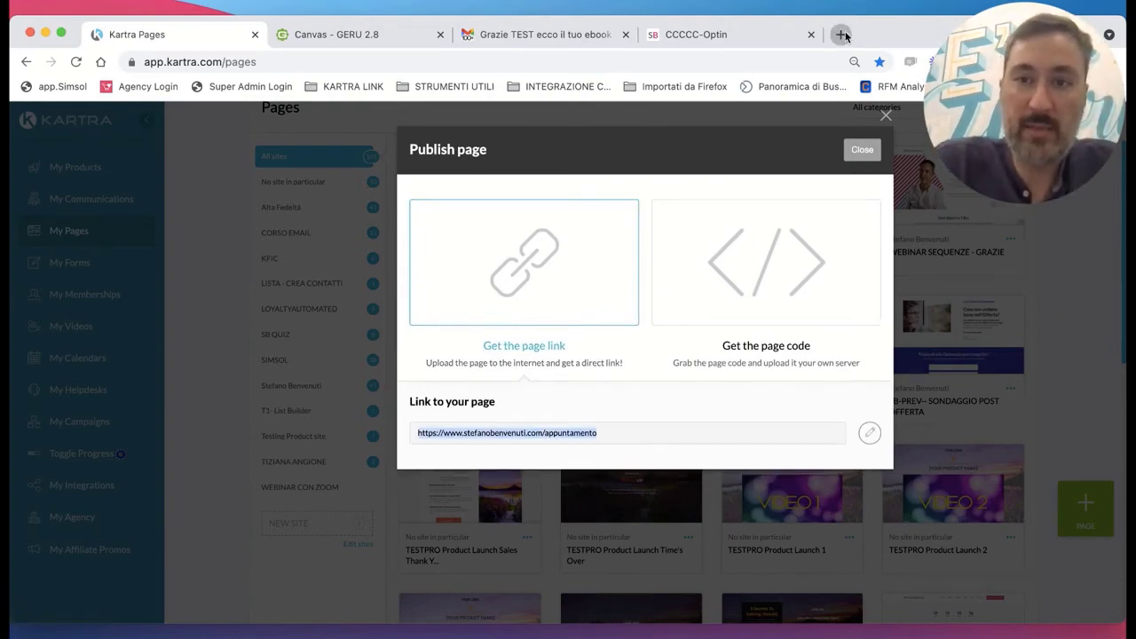
{"action": "left_click_drag", "start_coordinate": [845, 36], "coordinate": [845, 35]}
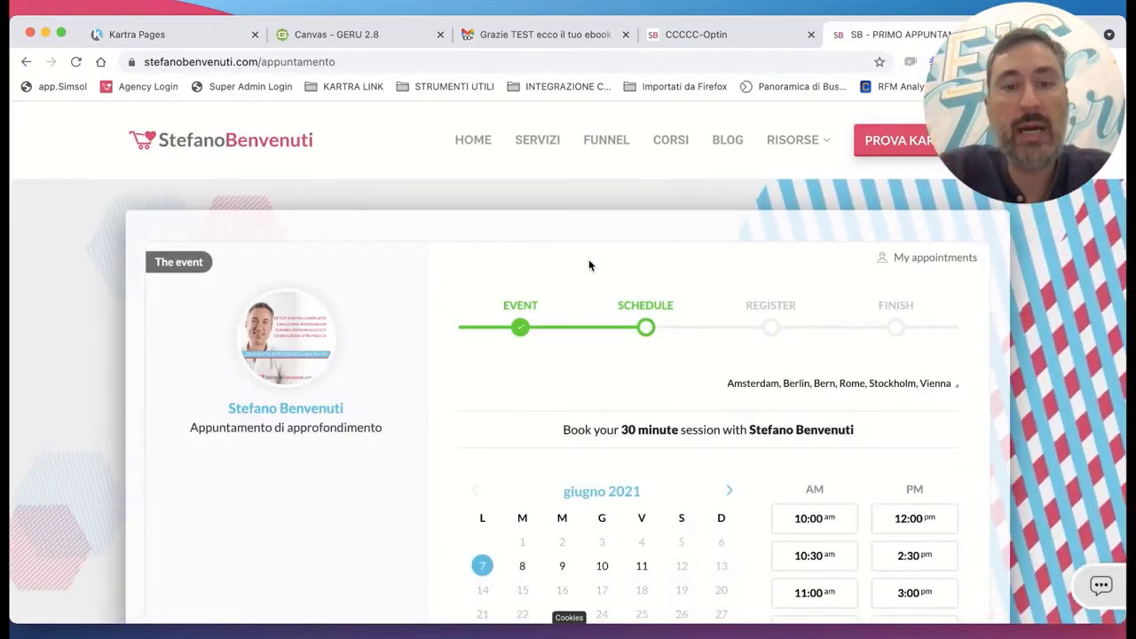
On the live booking page, try 8, 9 and 11 giugno and scroll through the reviews.
{"action": "scroll", "coordinate": [532, 398], "scroll_direction": "down", "scroll_amount": 5}
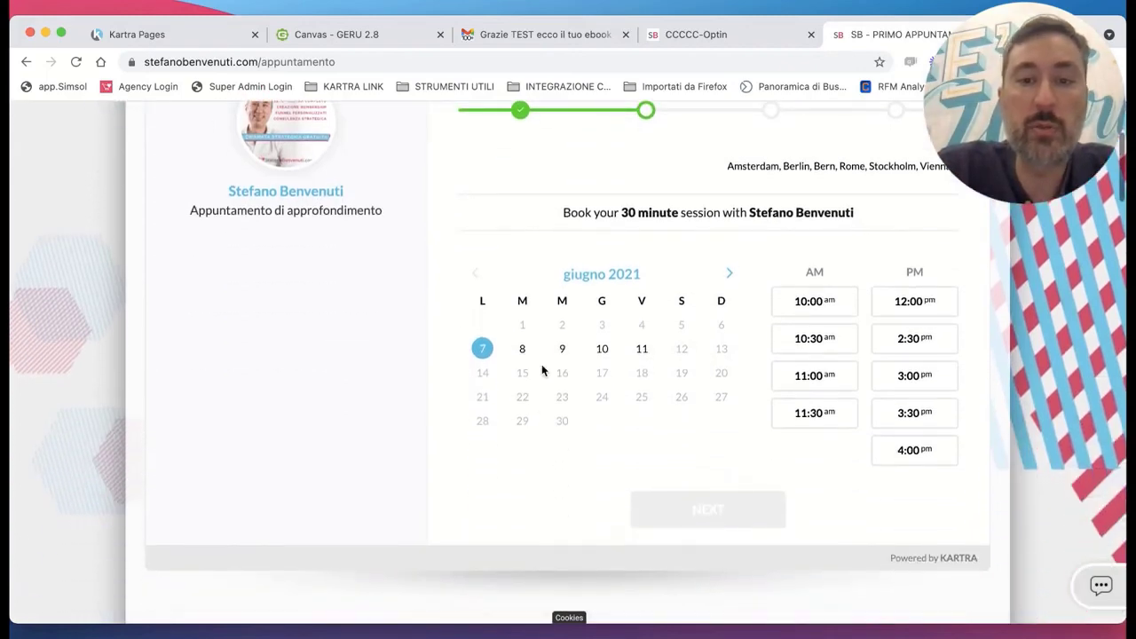
{"action": "left_click", "coordinate": [522, 349]}
{"action": "left_click", "coordinate": [562, 349]}
{"action": "left_click", "coordinate": [641, 349]}
{"action": "scroll", "coordinate": [634, 350], "scroll_direction": "down", "scroll_amount": 10}
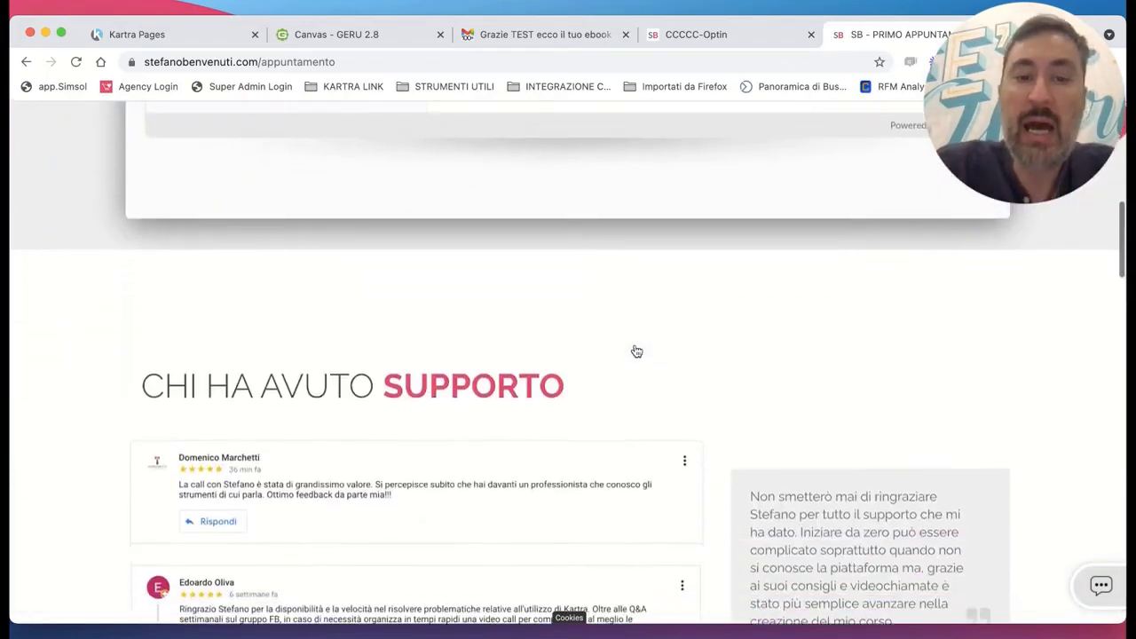
{"action": "scroll", "coordinate": [636, 351], "scroll_direction": "down", "scroll_amount": 9}
{"action": "scroll", "coordinate": [757, 462], "scroll_direction": "down", "scroll_amount": 7}
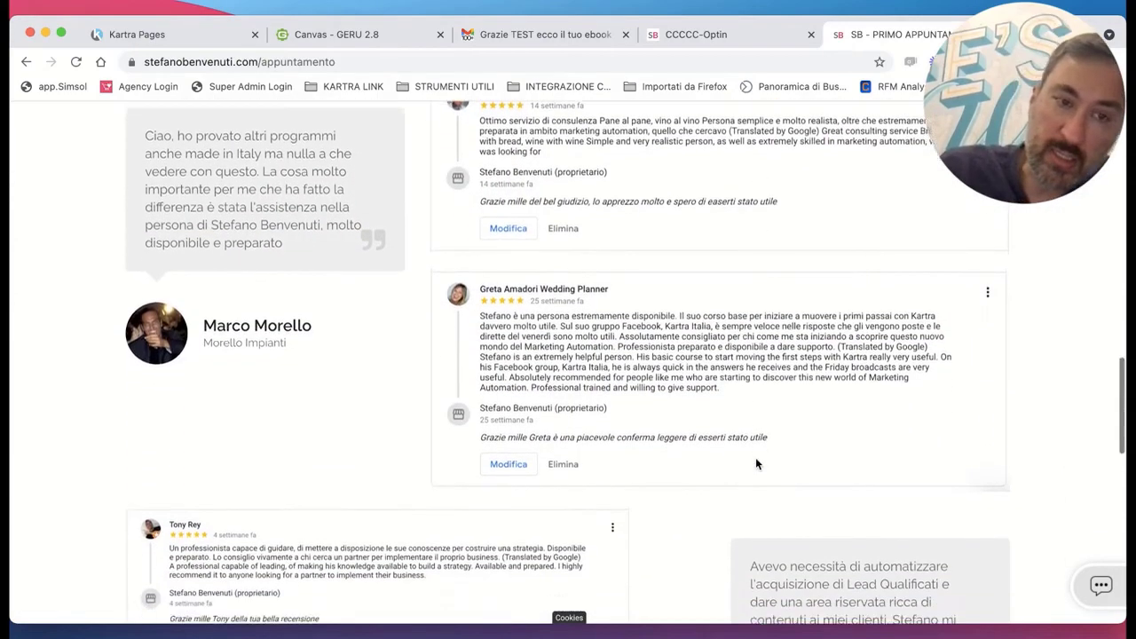
{"action": "scroll", "coordinate": [756, 461], "scroll_direction": "down", "scroll_amount": 17}
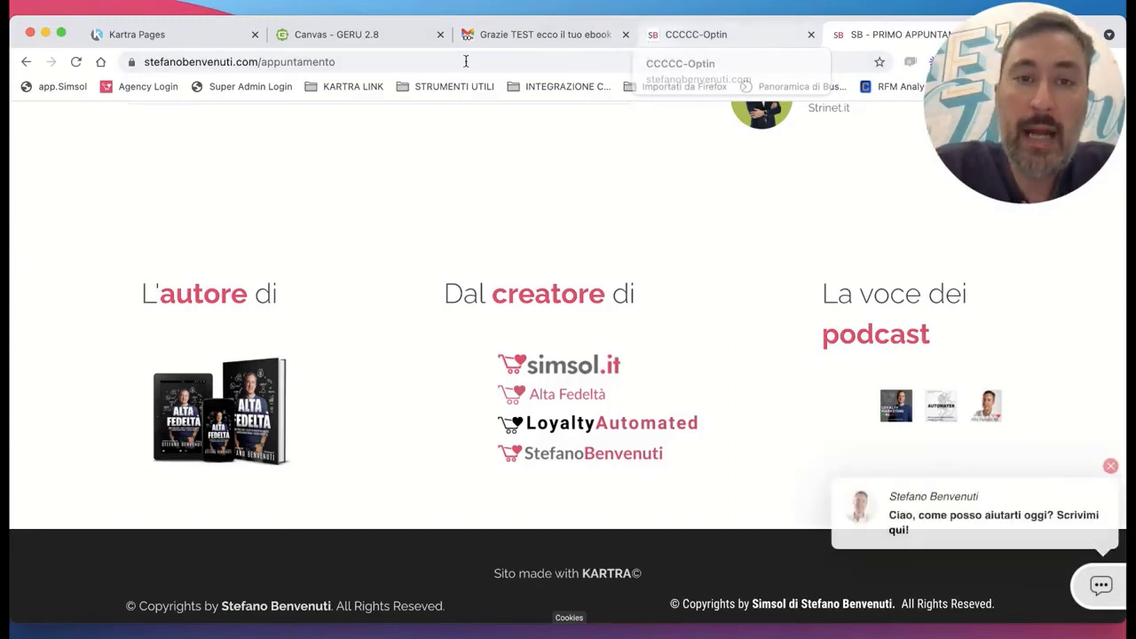
Back in Kartra's Pages tab, close the page link dialog.
{"action": "left_click", "coordinate": [201, 43]}
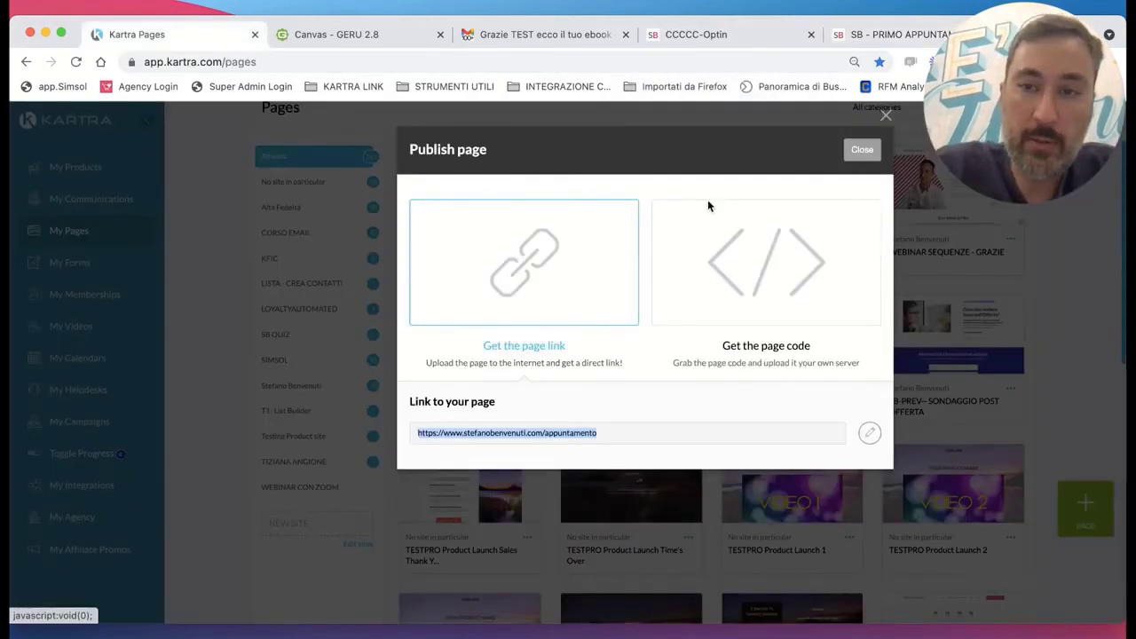
{"action": "left_click", "coordinate": [862, 149]}
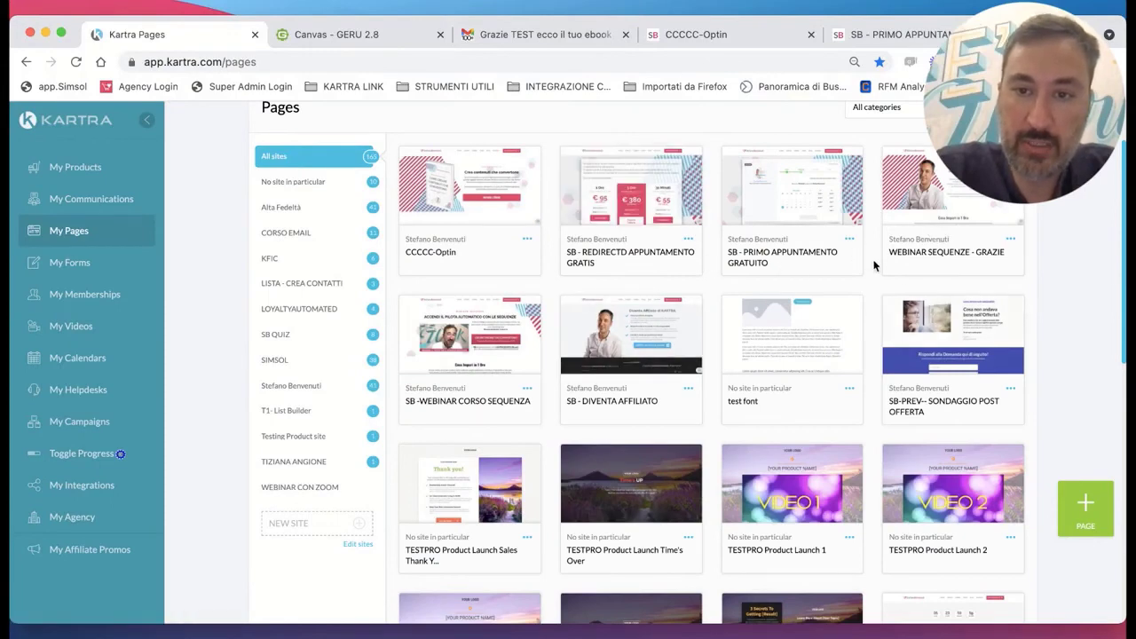
Edit SB - PRIMO APPUNTAMENTO GRATUITO and scroll through its booking calendar and reviews.
{"action": "left_click", "coordinate": [850, 239]}
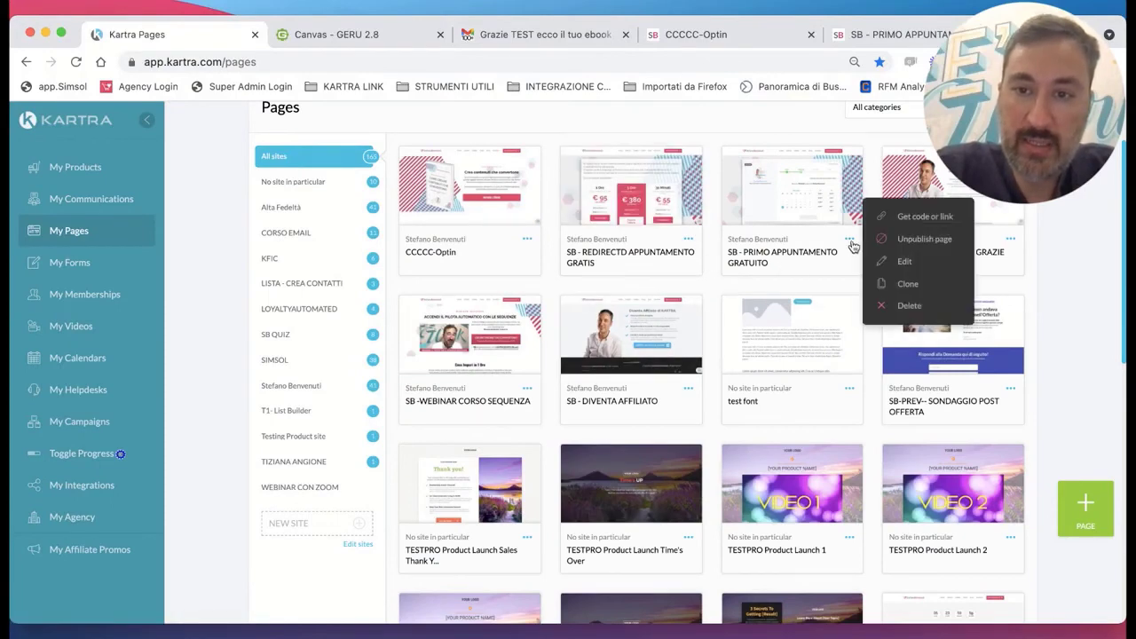
{"action": "left_click", "coordinate": [904, 262]}
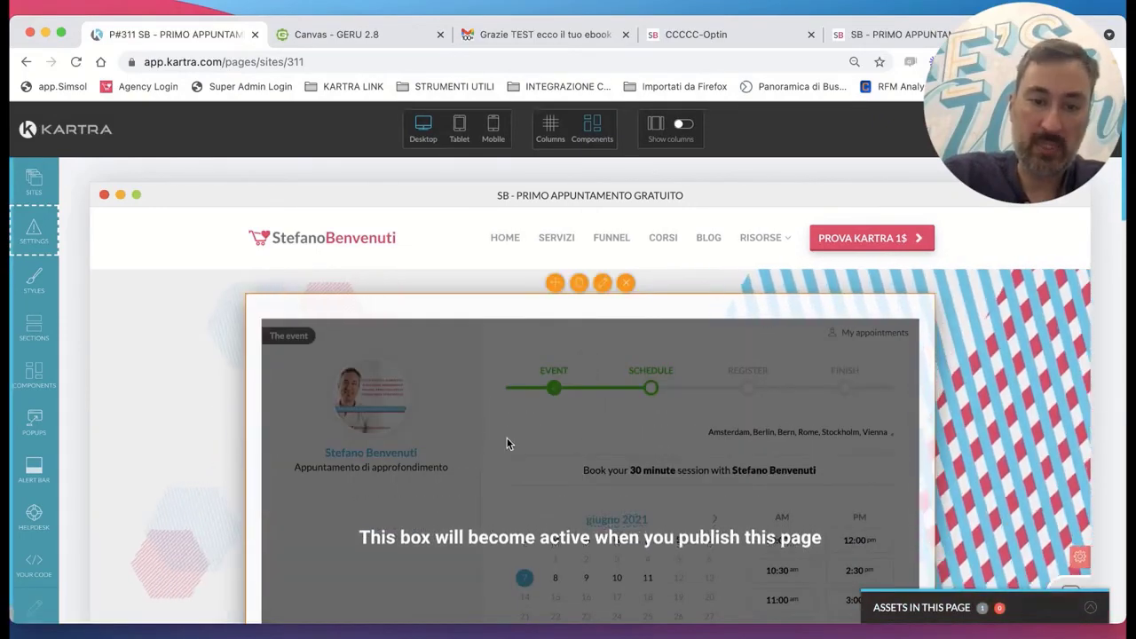
{"action": "scroll", "coordinate": [511, 442], "scroll_direction": "down", "scroll_amount": 5}
{"action": "scroll", "coordinate": [514, 449], "scroll_direction": "up", "scroll_amount": 4}
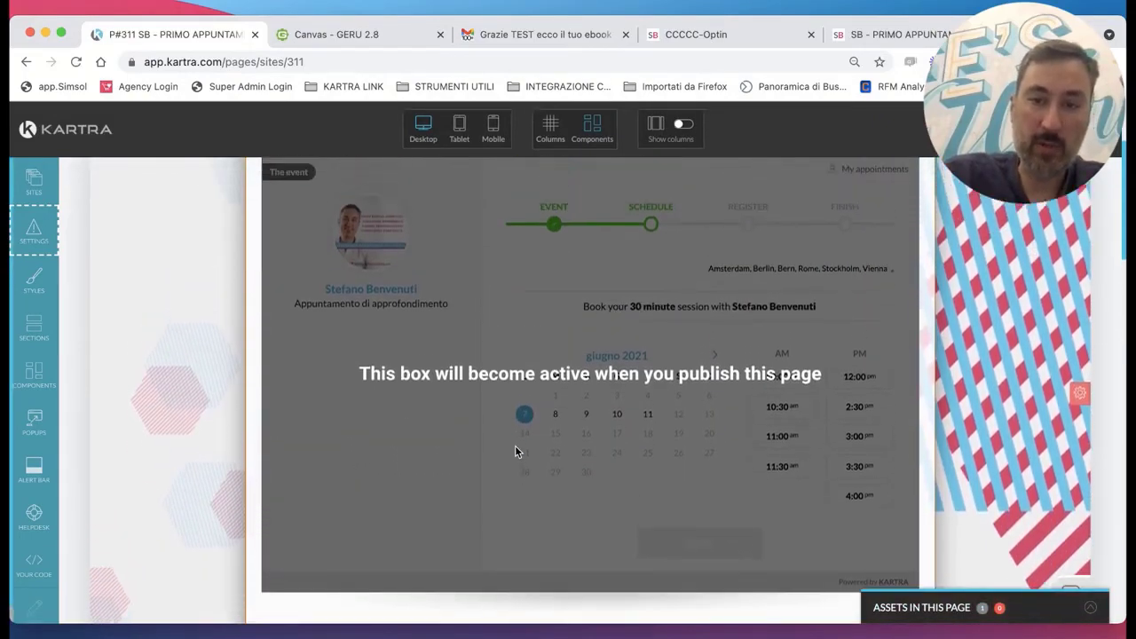
{"action": "scroll", "coordinate": [515, 448], "scroll_direction": "down", "scroll_amount": 4}
{"action": "scroll", "coordinate": [515, 452], "scroll_direction": "down", "scroll_amount": 10}
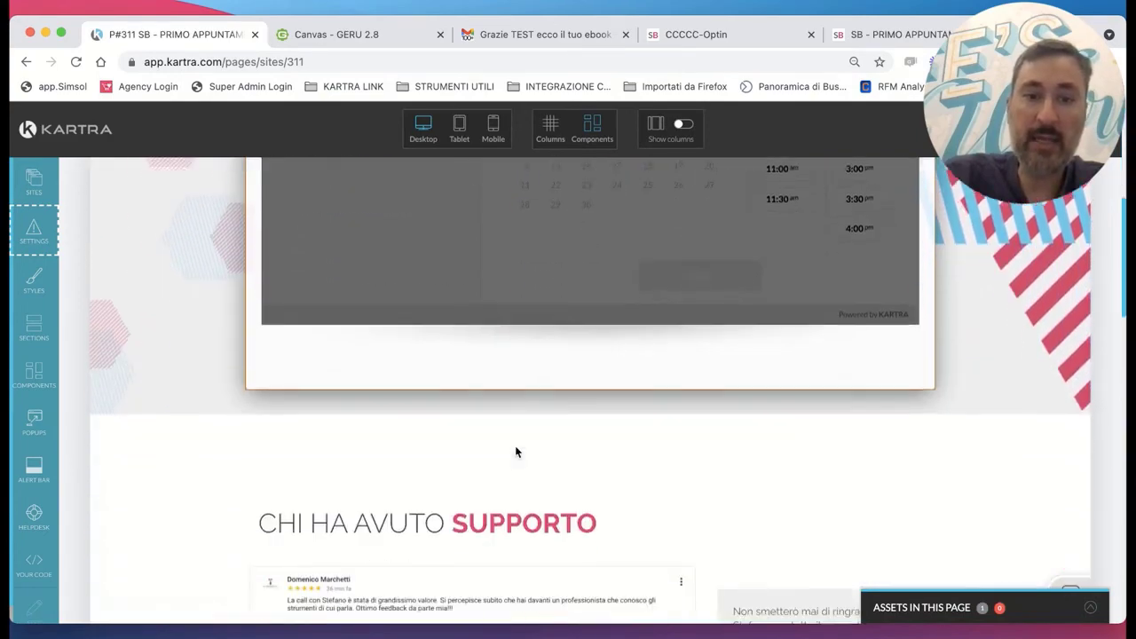
{"action": "scroll", "coordinate": [514, 448], "scroll_direction": "down", "scroll_amount": 5}
{"action": "scroll", "coordinate": [514, 451], "scroll_direction": "up", "scroll_amount": 8}
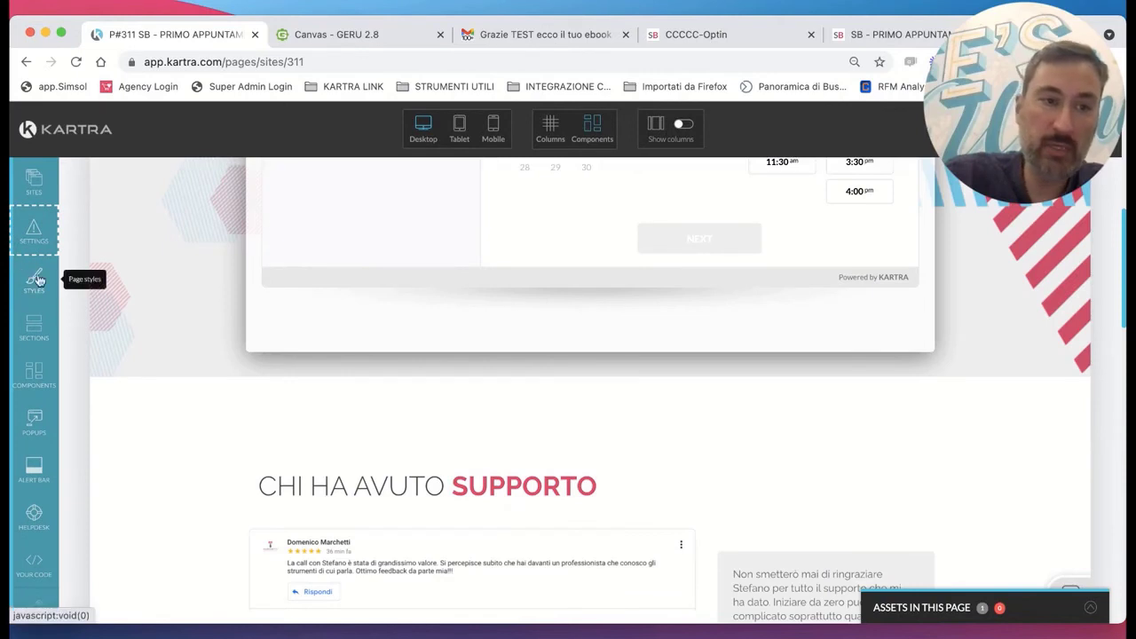
Open the page's Page Redirect settings and review the redirect criteria.
{"action": "left_click", "coordinate": [35, 241]}
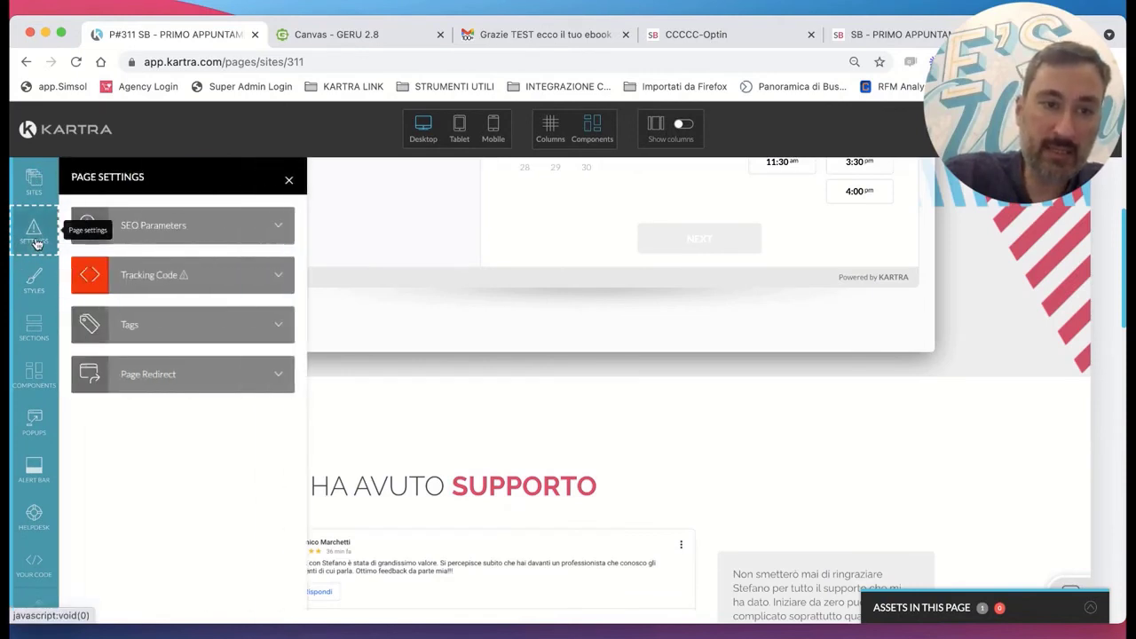
{"action": "left_click", "coordinate": [226, 384]}
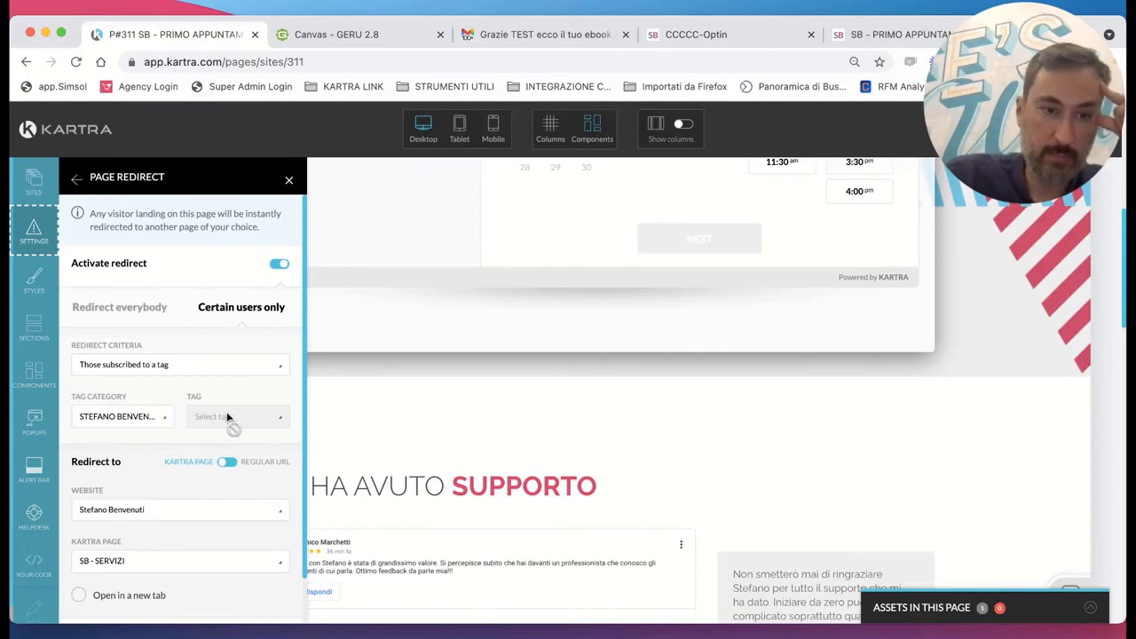
{"action": "left_click", "coordinate": [219, 368]}
{"action": "left_click", "coordinate": [218, 369]}
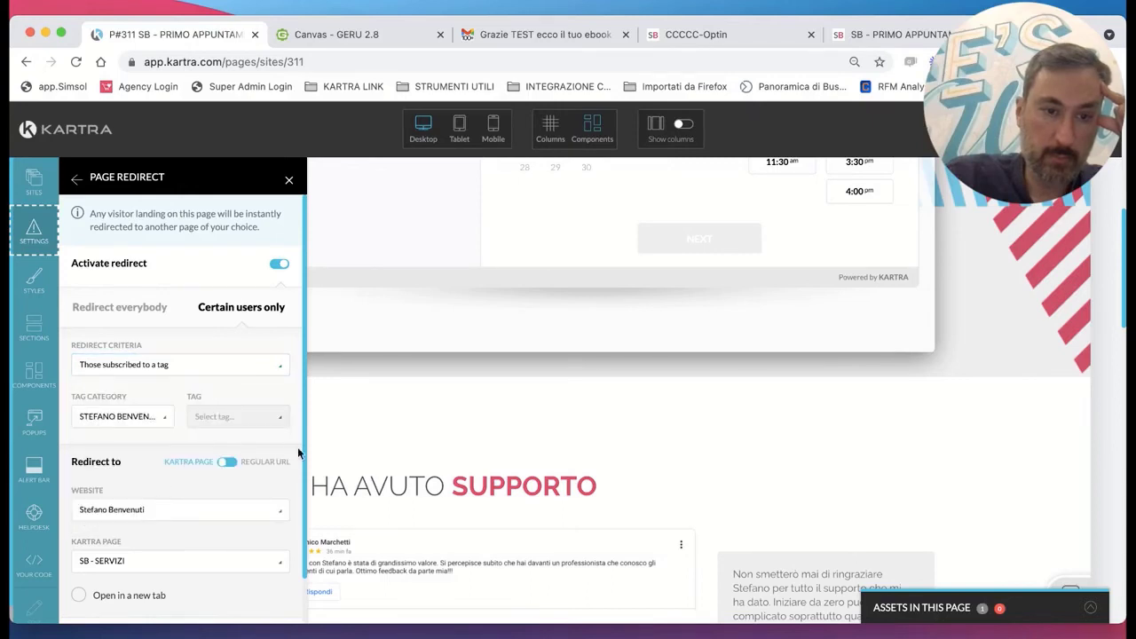
{"action": "scroll", "coordinate": [266, 489], "scroll_direction": "down", "scroll_amount": 1}
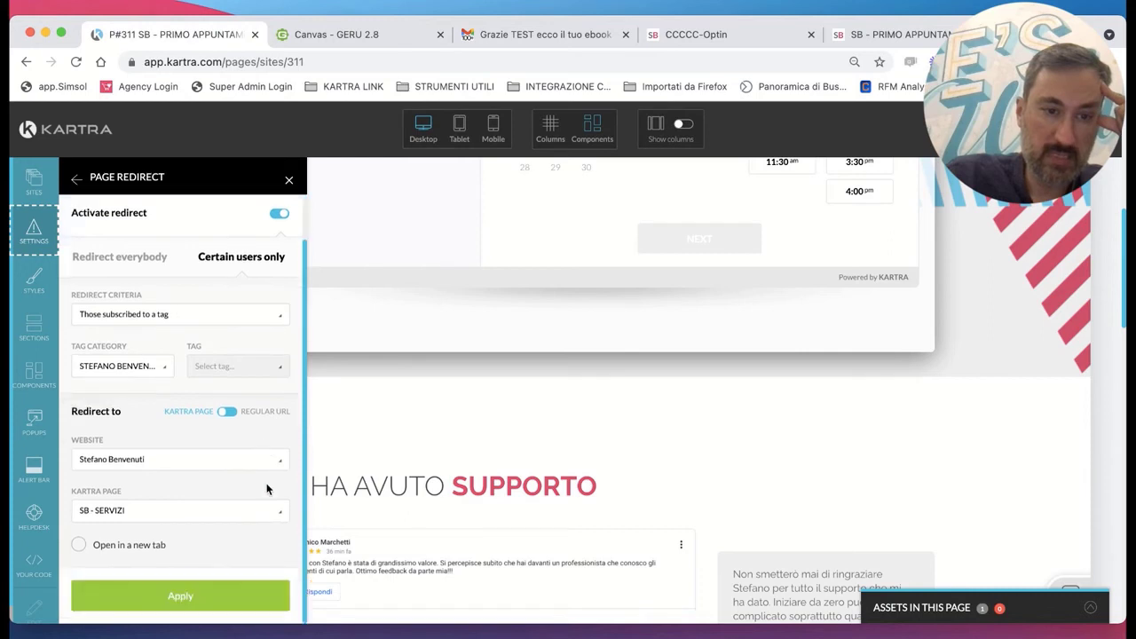
{"action": "scroll", "coordinate": [266, 489], "scroll_direction": "up", "scroll_amount": 1}
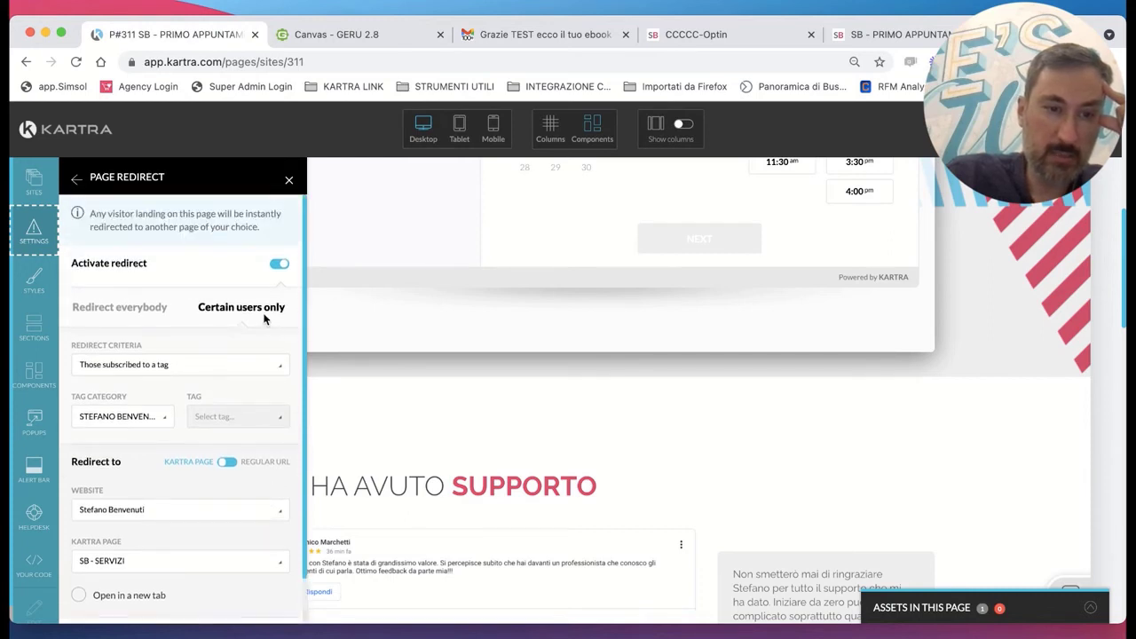
Keep redirecting tag subscribers in STEFANO BENVENUTI category, then return to Page Settings.
{"action": "left_click", "coordinate": [163, 377]}
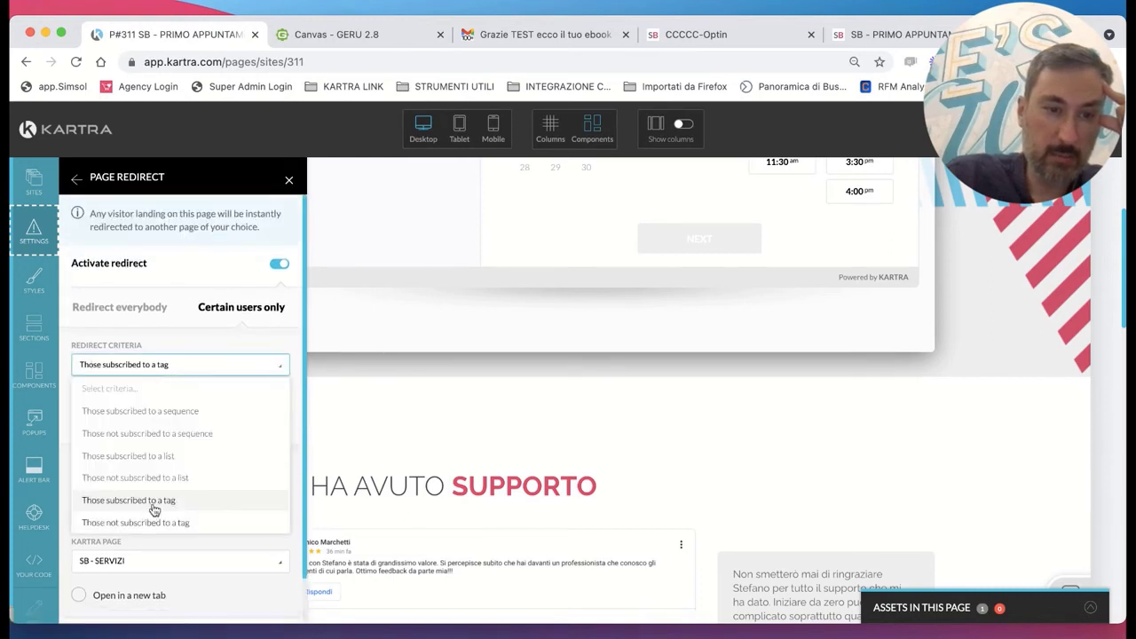
{"action": "left_click", "coordinate": [151, 506]}
{"action": "left_click", "coordinate": [161, 417]}
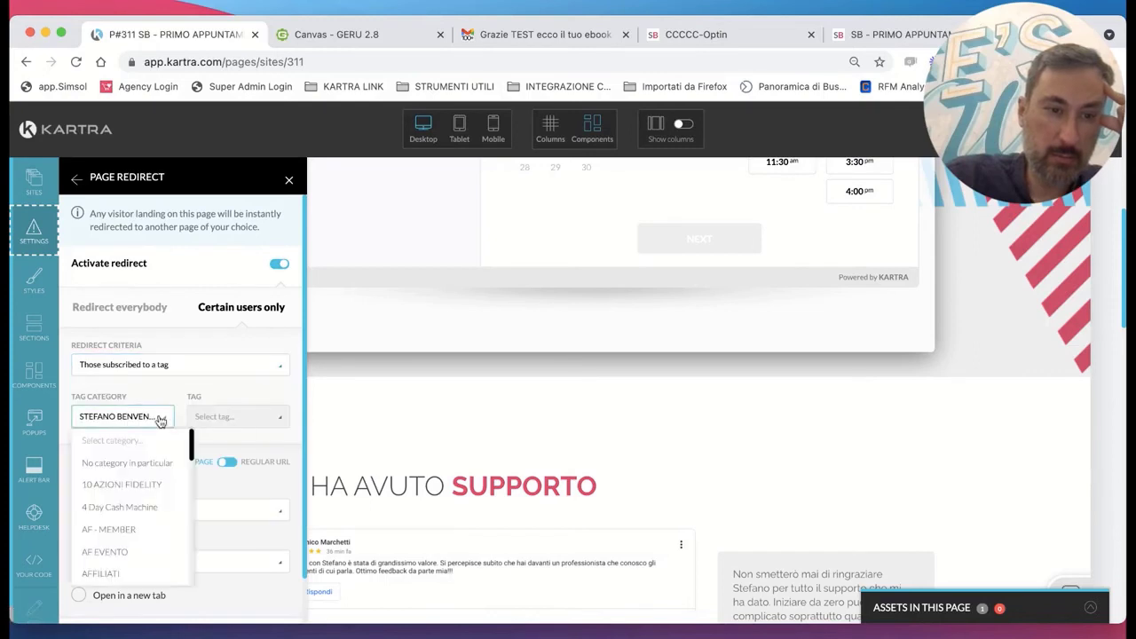
{"action": "scroll", "coordinate": [140, 532], "scroll_direction": "down", "scroll_amount": 10}
{"action": "scroll", "coordinate": [140, 533], "scroll_direction": "down", "scroll_amount": 10}
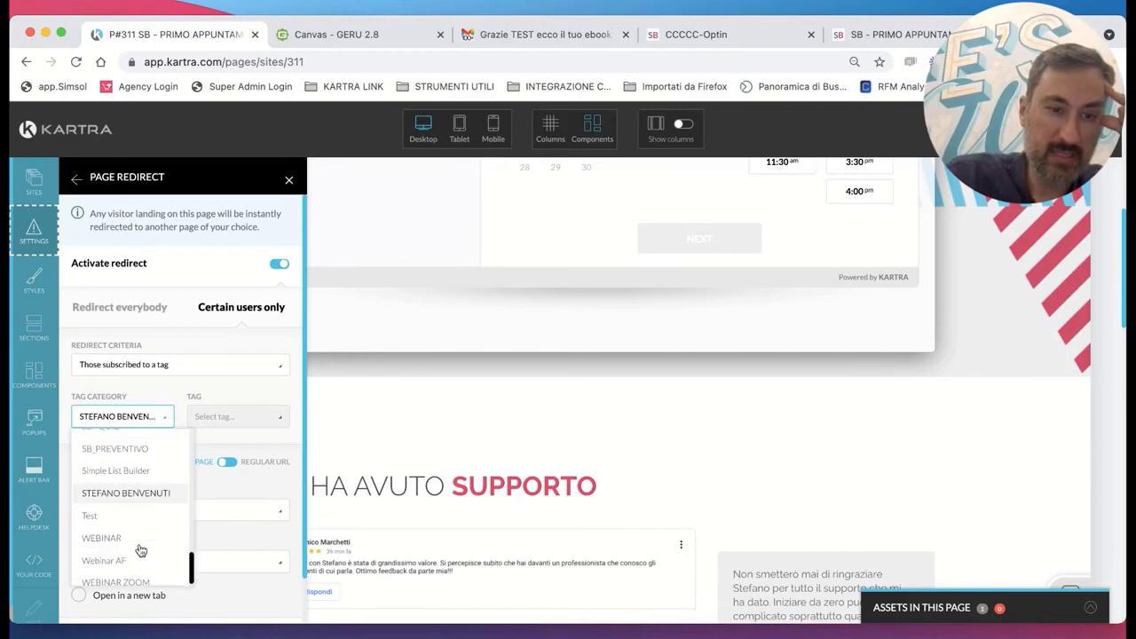
{"action": "left_click", "coordinate": [145, 495]}
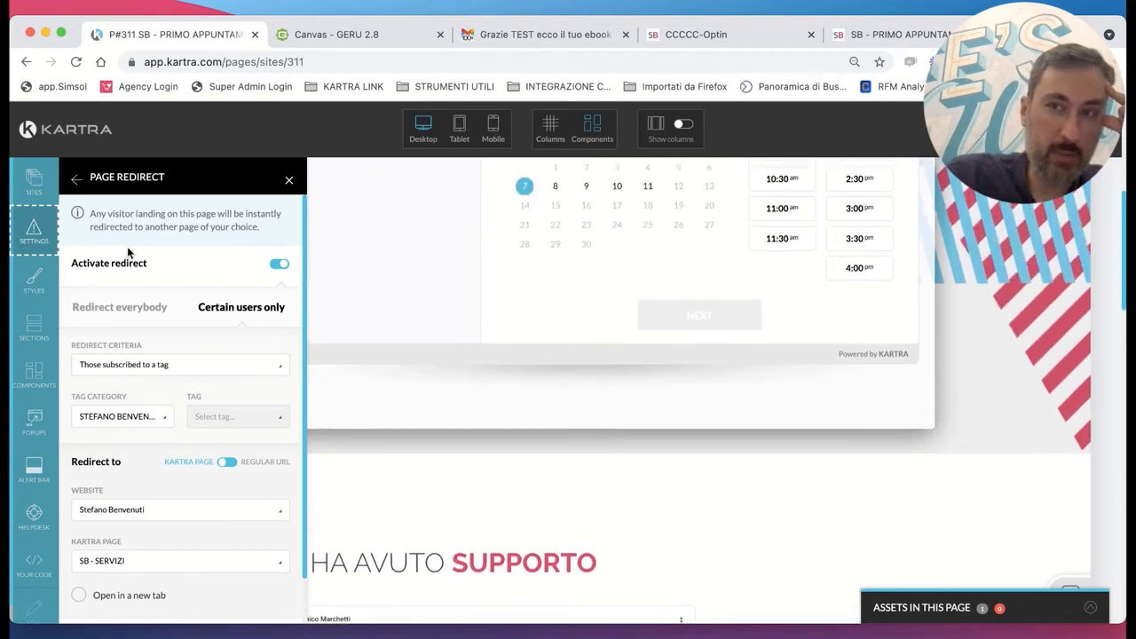
{"action": "left_click", "coordinate": [40, 223]}
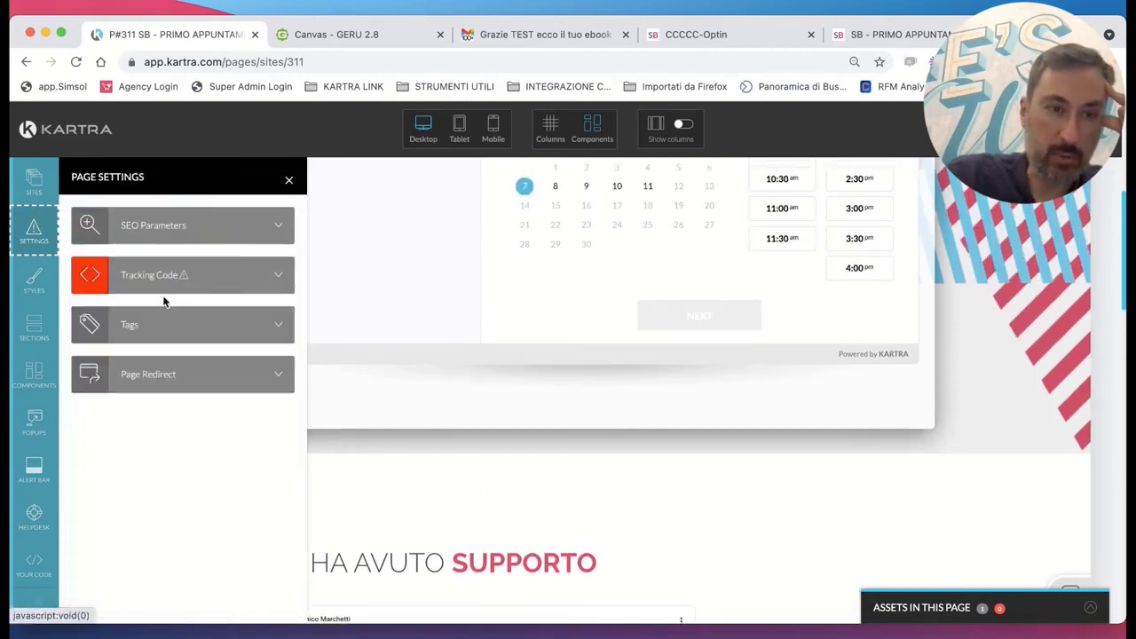
Delete the Google Tag Manager head and body tracking snippets, apply, and return to Page Settings.
{"action": "left_click", "coordinate": [197, 288]}
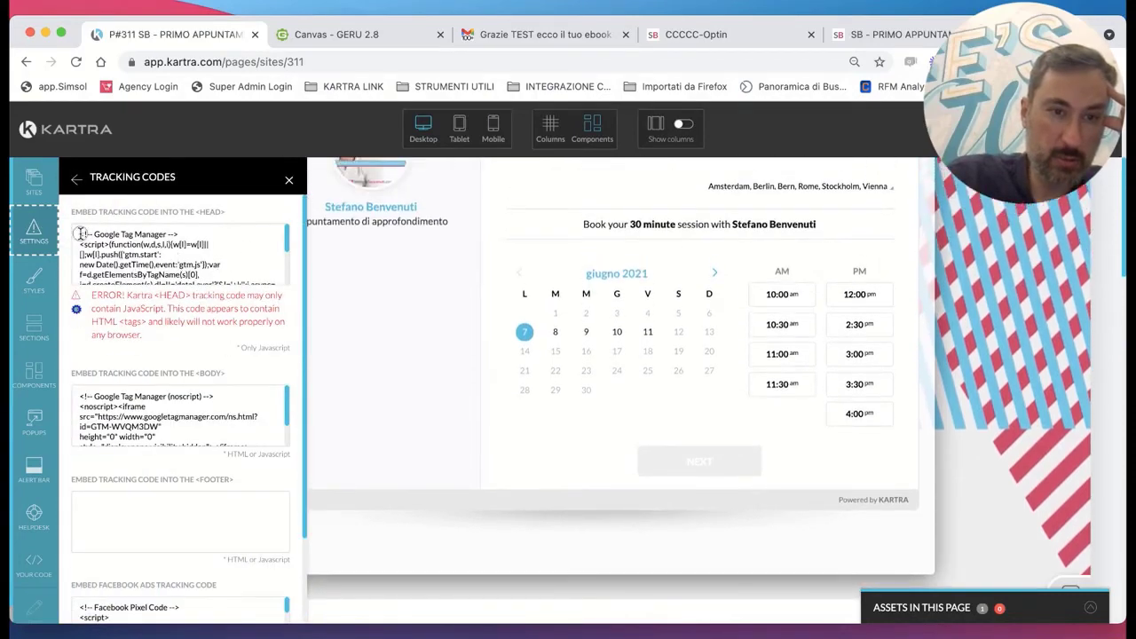
{"action": "left_click_drag", "start_coordinate": [80, 233], "coordinate": [162, 318]}
{"action": "key", "text": "BackSpace"}
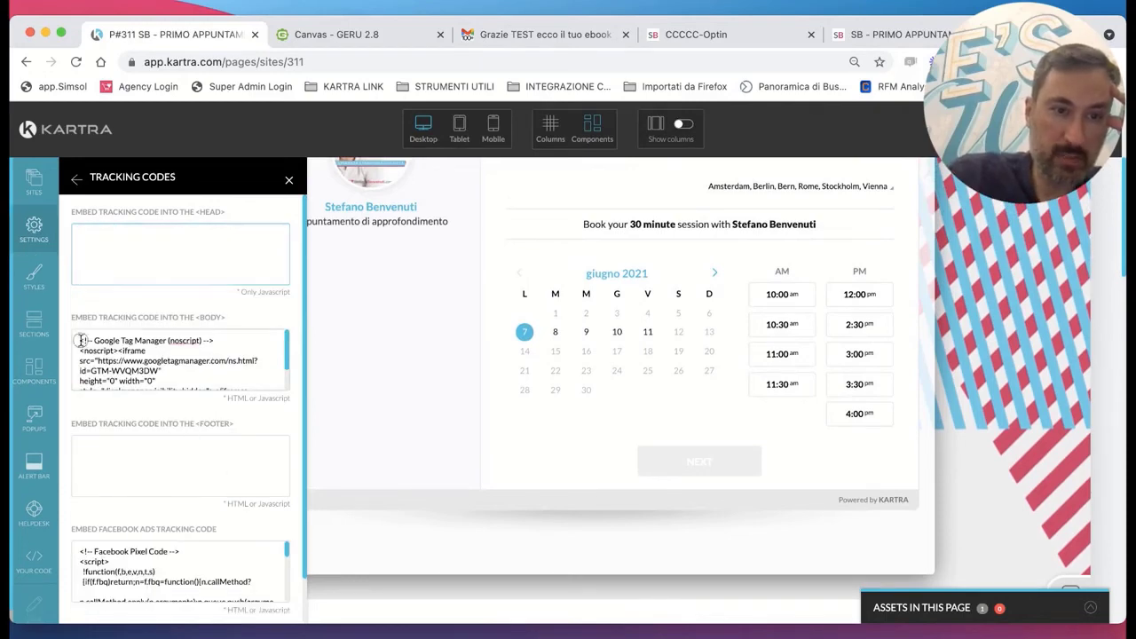
{"action": "left_click_drag", "start_coordinate": [80, 340], "coordinate": [234, 454]}
{"action": "key", "text": "BackSpace"}
{"action": "scroll", "coordinate": [239, 484], "scroll_direction": "down", "scroll_amount": 1}
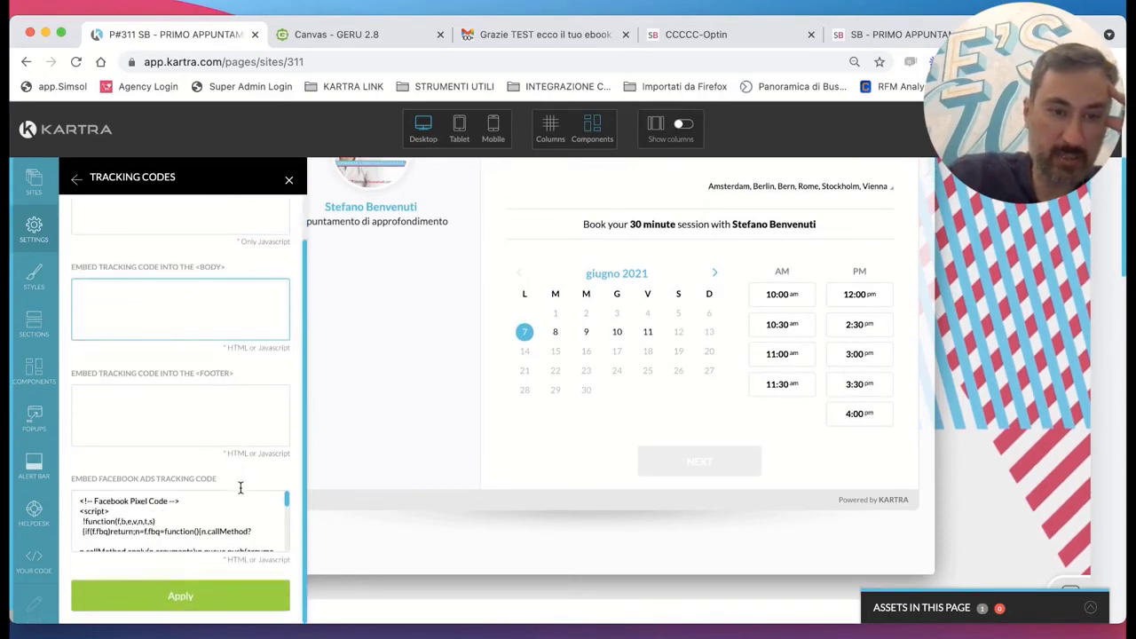
{"action": "left_click", "coordinate": [213, 593]}
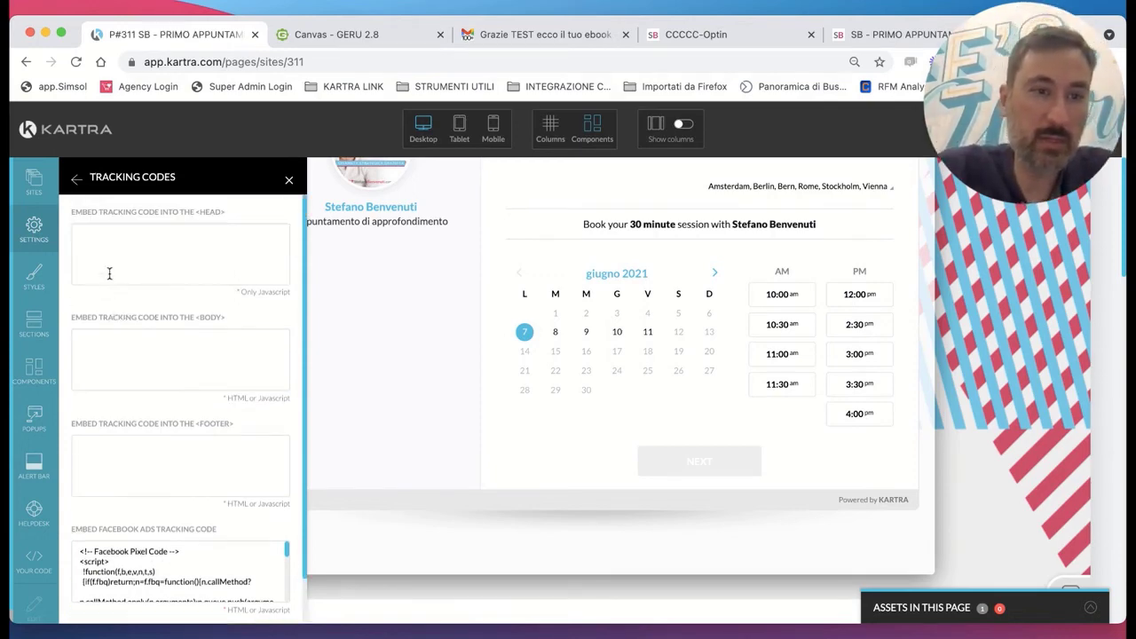
{"action": "left_click", "coordinate": [75, 179]}
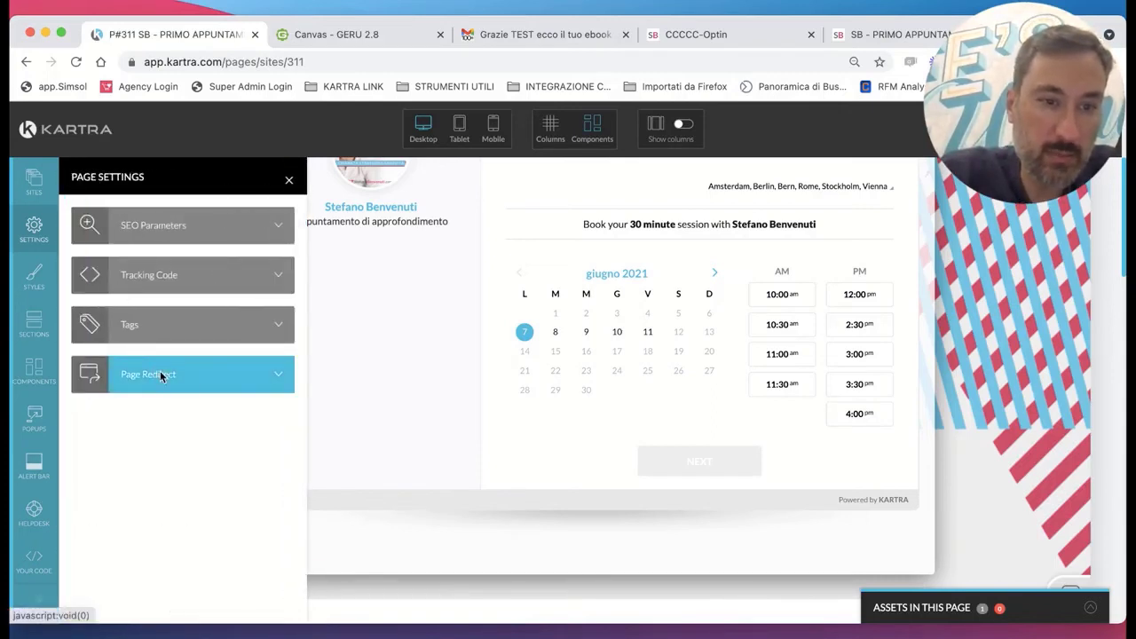
In Page Redirect, try Simple List Builder then restore the original tag category.
{"action": "left_click", "coordinate": [160, 370]}
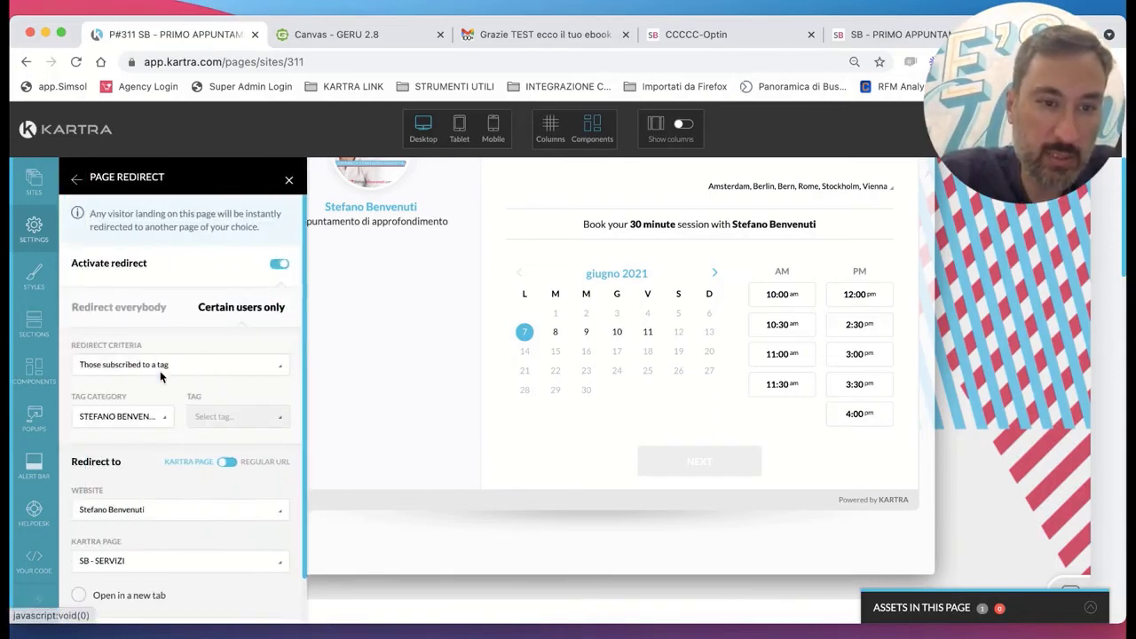
{"action": "left_click", "coordinate": [133, 419]}
{"action": "left_click", "coordinate": [135, 471]}
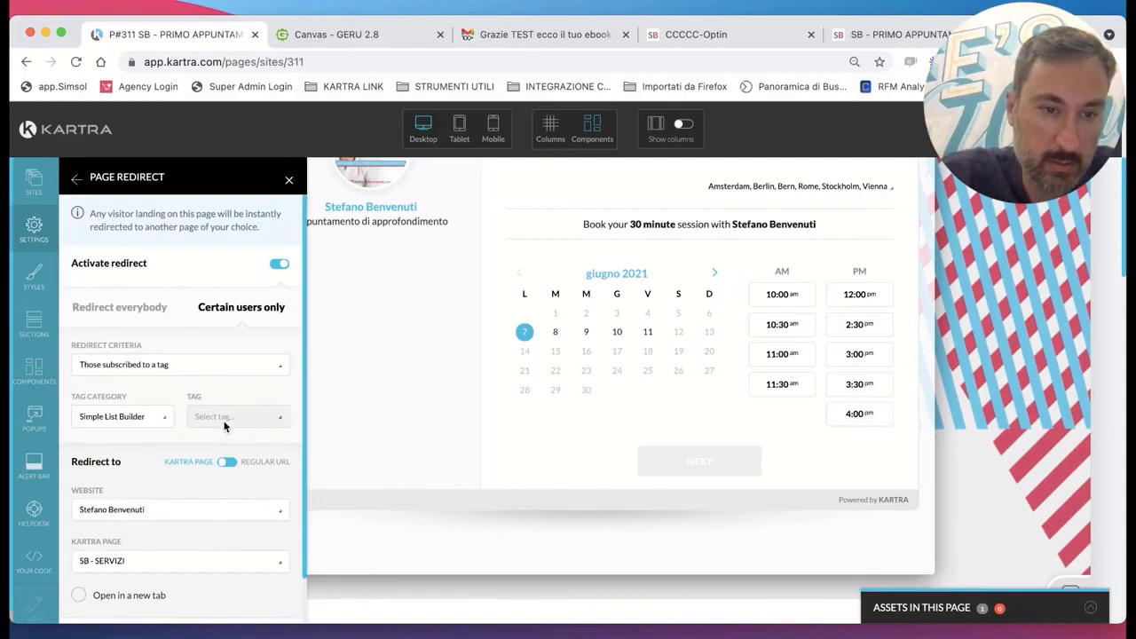
{"action": "left_click", "coordinate": [156, 420]}
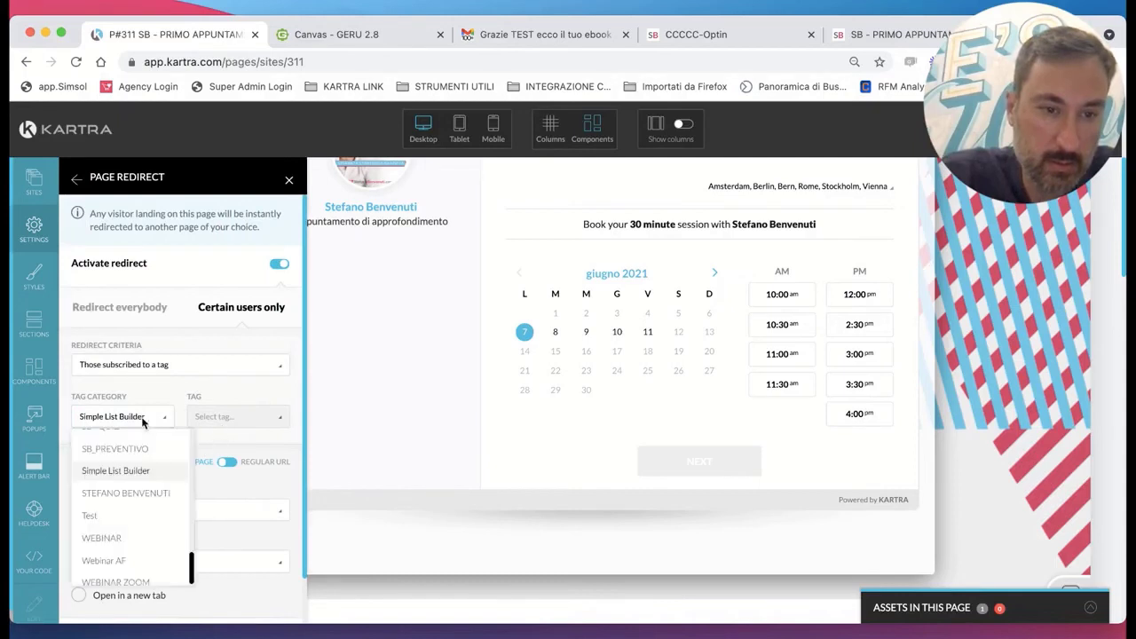
{"action": "left_click", "coordinate": [140, 494]}
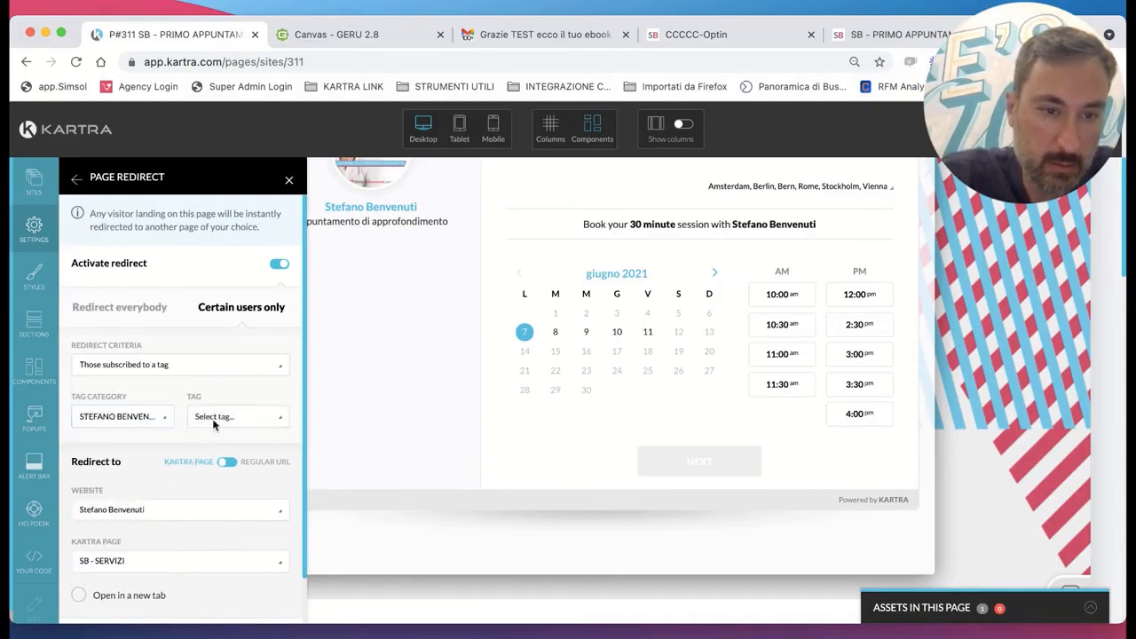
Choose SB - Fissa Appuntamento as the redirect tag.
{"action": "left_click", "coordinate": [215, 417]}
{"action": "scroll", "coordinate": [195, 507], "scroll_direction": "down", "scroll_amount": 4}
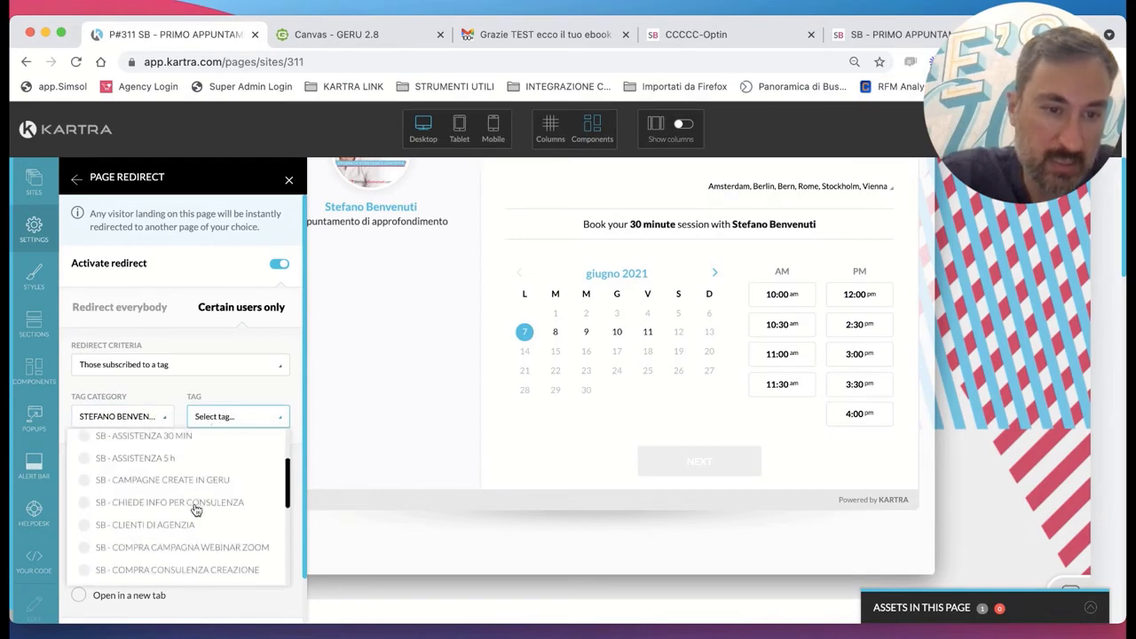
{"action": "scroll", "coordinate": [196, 508], "scroll_direction": "down", "scroll_amount": 3}
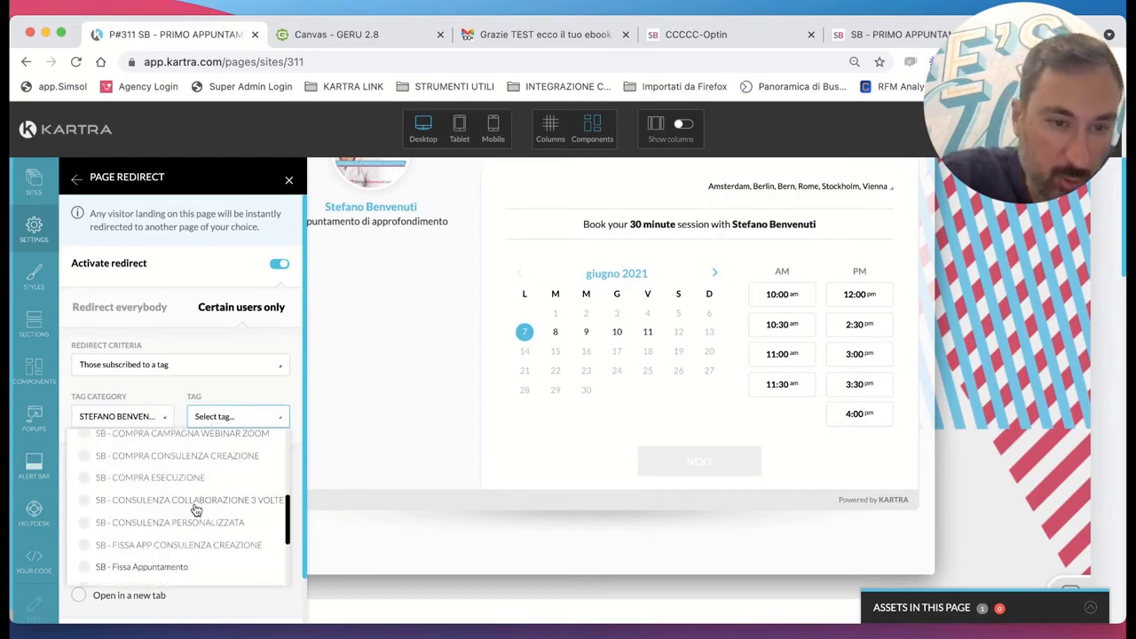
{"action": "scroll", "coordinate": [200, 556], "scroll_direction": "down", "scroll_amount": 2}
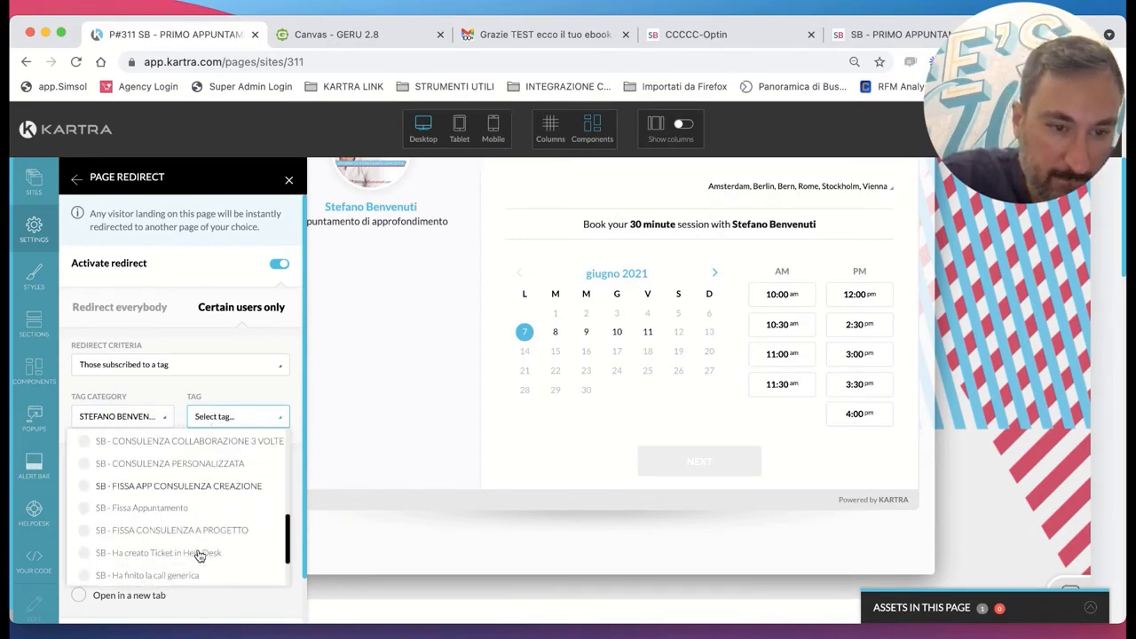
{"action": "scroll", "coordinate": [200, 556], "scroll_direction": "down", "scroll_amount": 2}
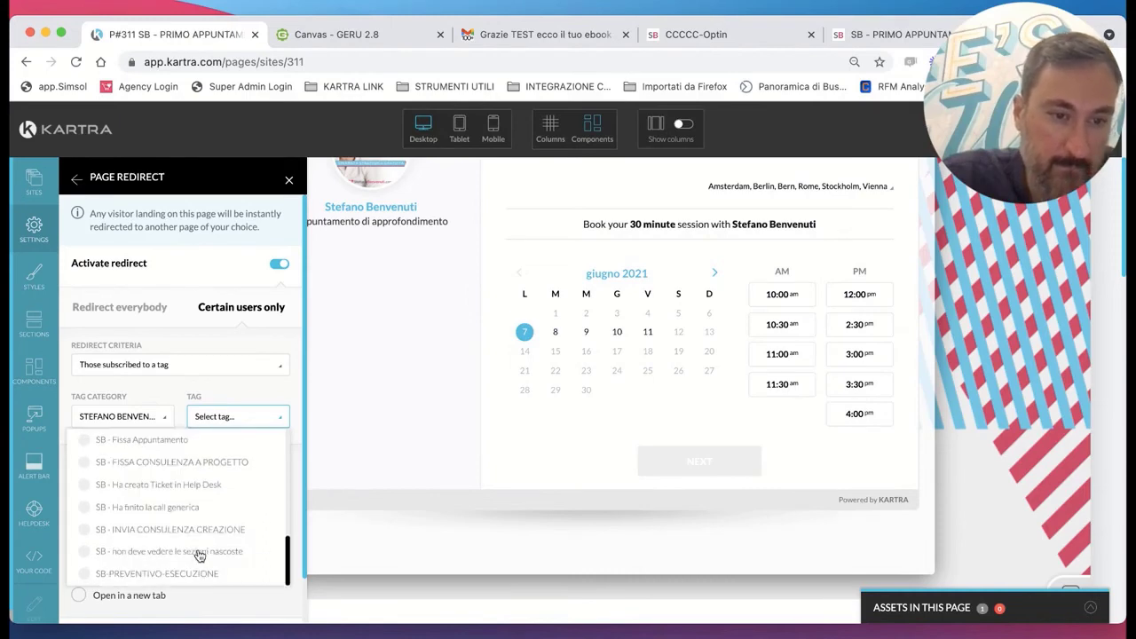
{"action": "scroll", "coordinate": [221, 538], "scroll_direction": "up", "scroll_amount": 1}
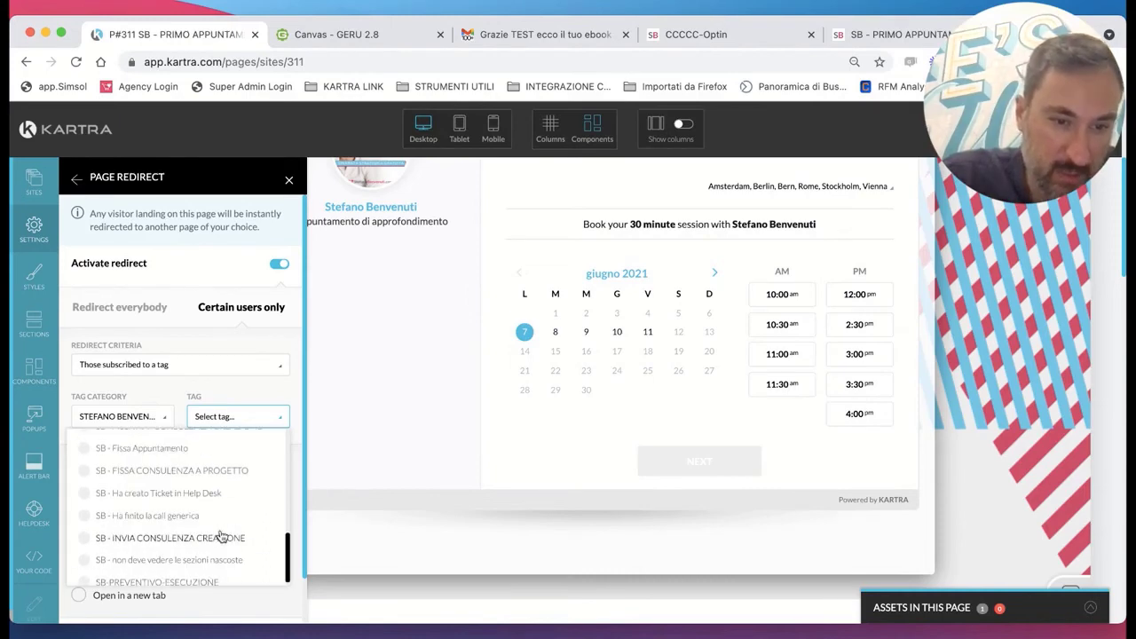
{"action": "scroll", "coordinate": [220, 543], "scroll_direction": "up", "scroll_amount": 3}
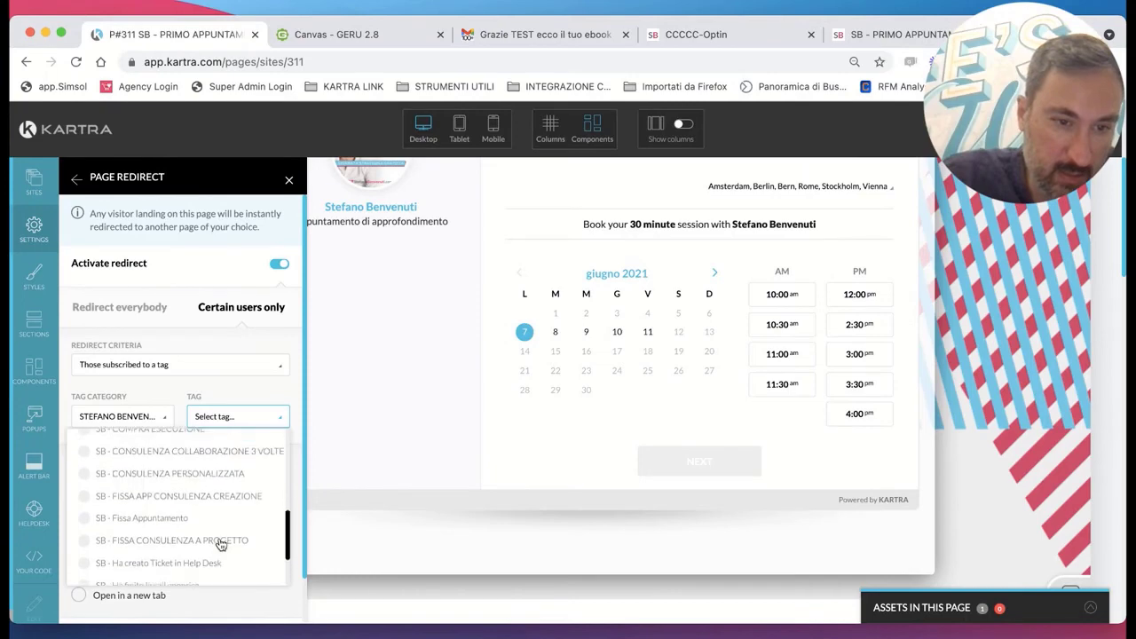
{"action": "left_click", "coordinate": [139, 533]}
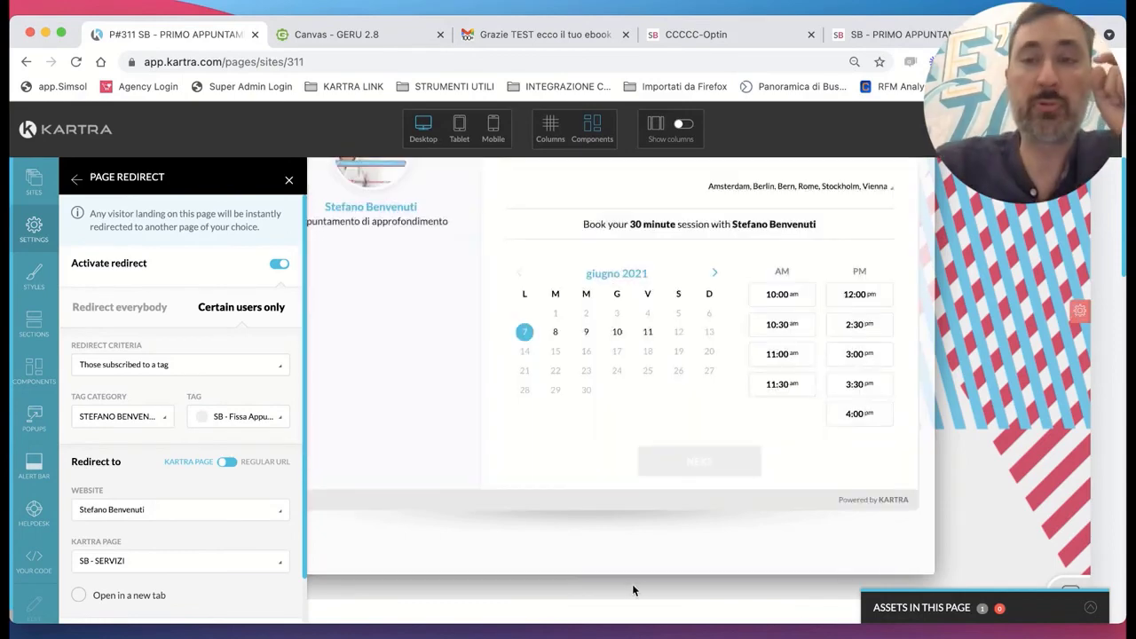
Apply the redirect settings and open the list of destination pages.
{"action": "scroll", "coordinate": [226, 405], "scroll_direction": "down", "scroll_amount": 1}
{"action": "scroll", "coordinate": [234, 459], "scroll_direction": "up", "scroll_amount": 1}
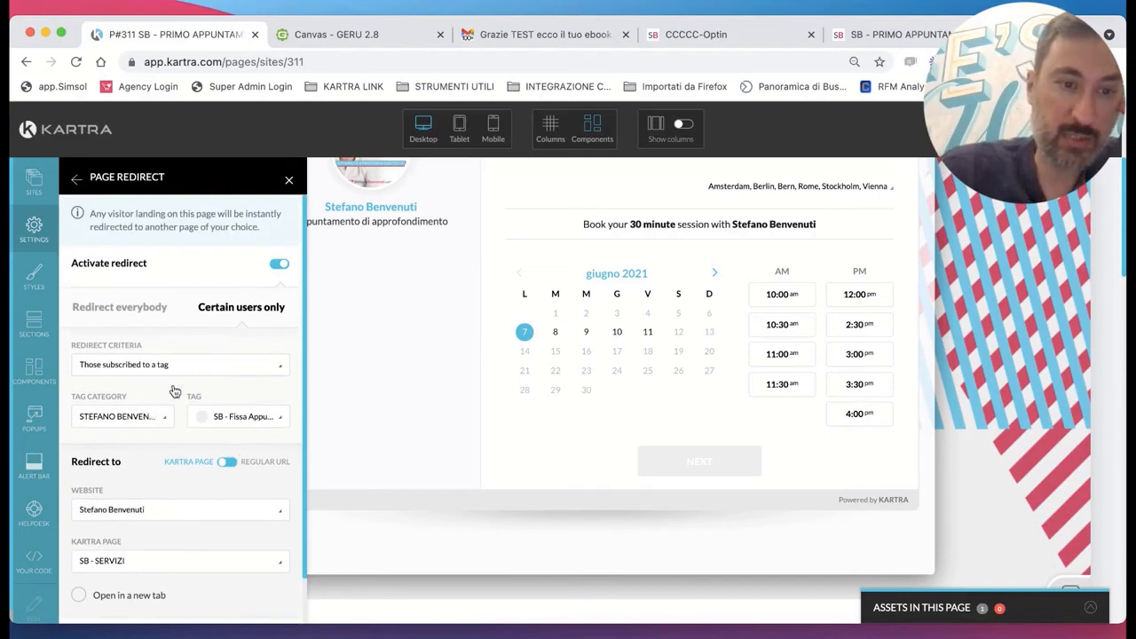
{"action": "scroll", "coordinate": [151, 592], "scroll_direction": "down", "scroll_amount": 1}
{"action": "left_click", "coordinate": [155, 592]}
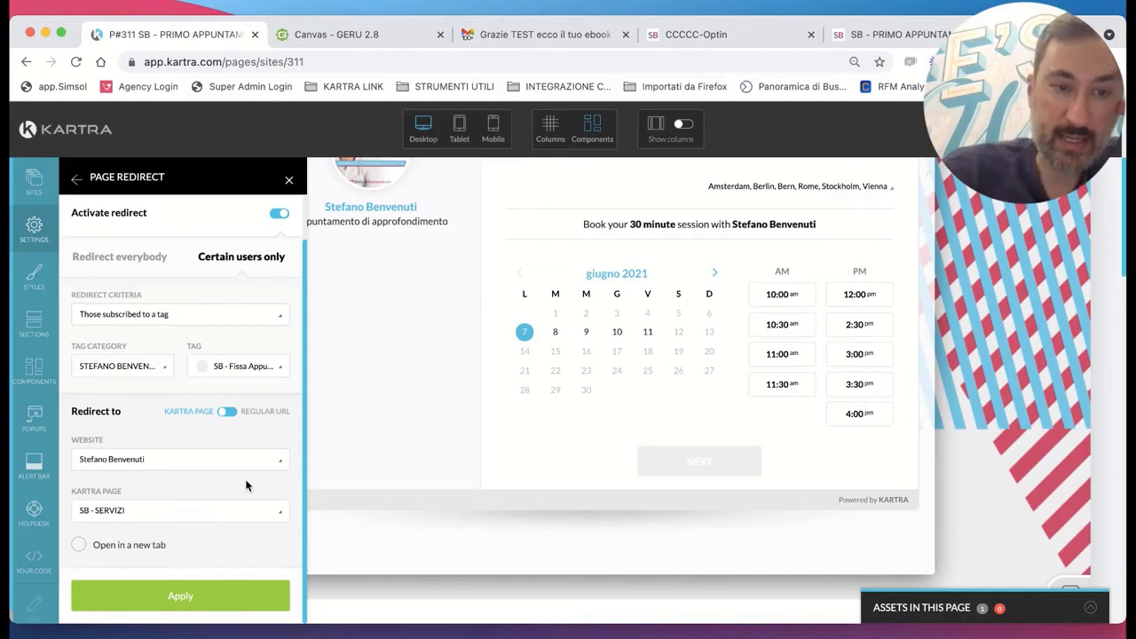
{"action": "left_click", "coordinate": [189, 522]}
Redirect visitors to the SB - REDIRECTCD APPUNTAMENTO GRATIS page, apply it, and show the Sites panel.
{"action": "scroll", "coordinate": [211, 550], "scroll_direction": "down", "scroll_amount": 5}
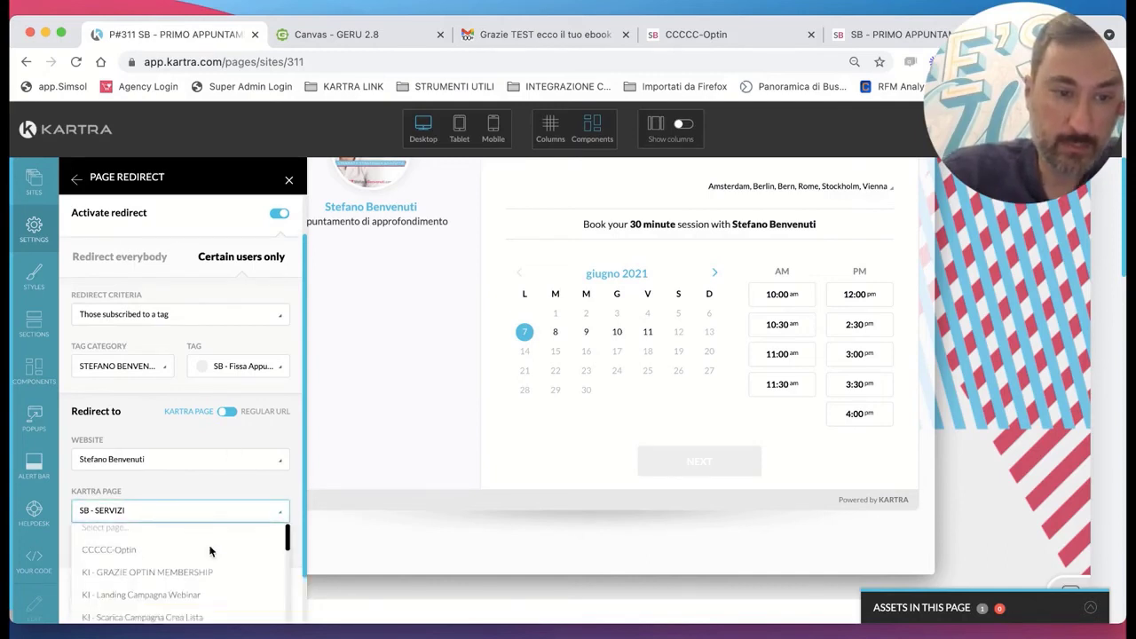
{"action": "scroll", "coordinate": [211, 496], "scroll_direction": "down", "scroll_amount": 1}
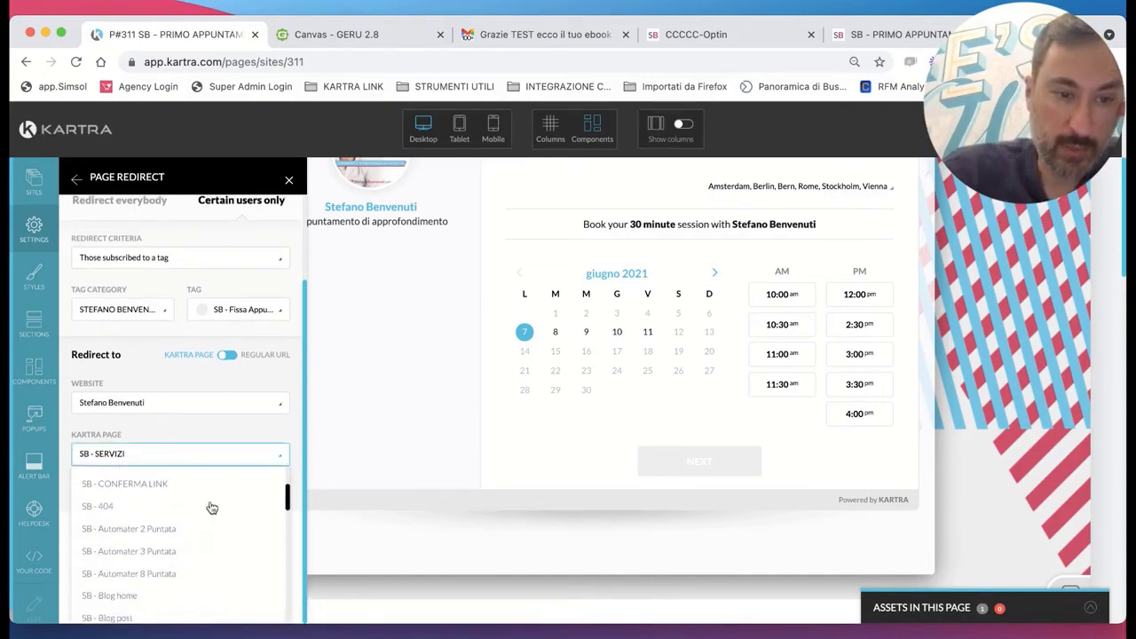
{"action": "scroll", "coordinate": [204, 545], "scroll_direction": "down", "scroll_amount": 4}
{"action": "scroll", "coordinate": [206, 547], "scroll_direction": "down", "scroll_amount": 5}
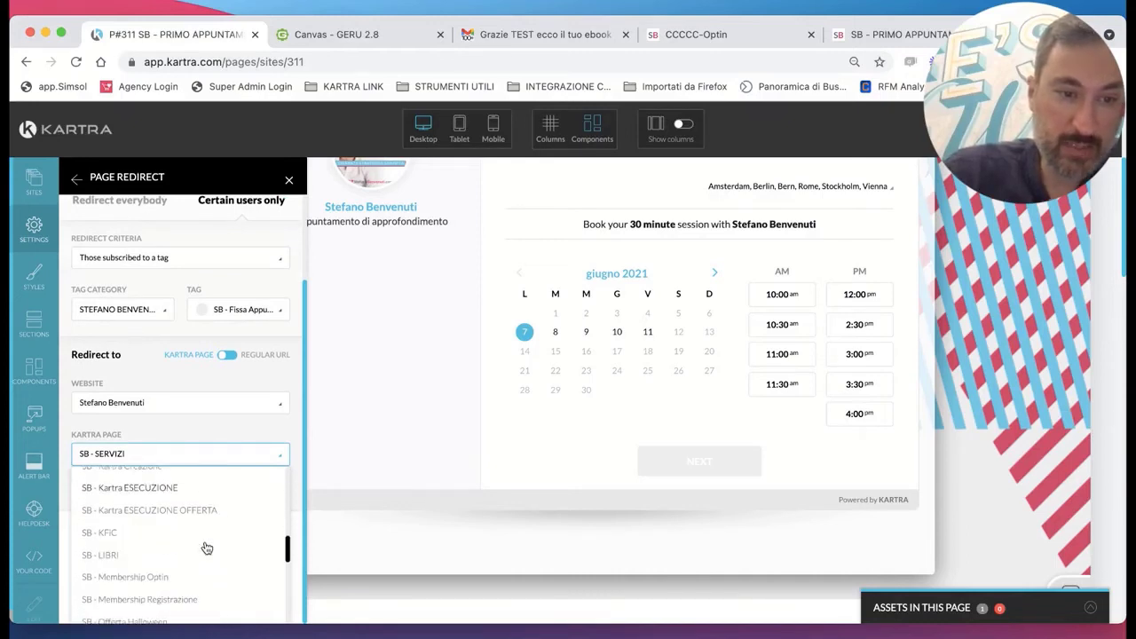
{"action": "scroll", "coordinate": [206, 548], "scroll_direction": "down", "scroll_amount": 4}
{"action": "scroll", "coordinate": [206, 547], "scroll_direction": "down", "scroll_amount": 5}
{"action": "scroll", "coordinate": [206, 547], "scroll_direction": "down", "scroll_amount": 3}
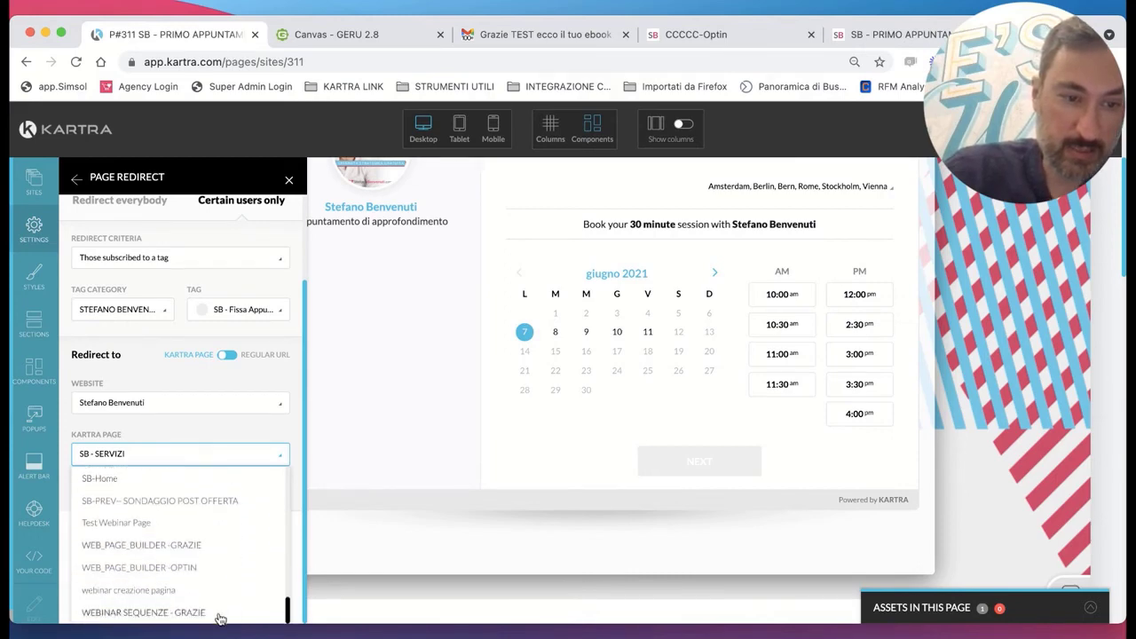
{"action": "scroll", "coordinate": [215, 613], "scroll_direction": "down", "scroll_amount": 2}
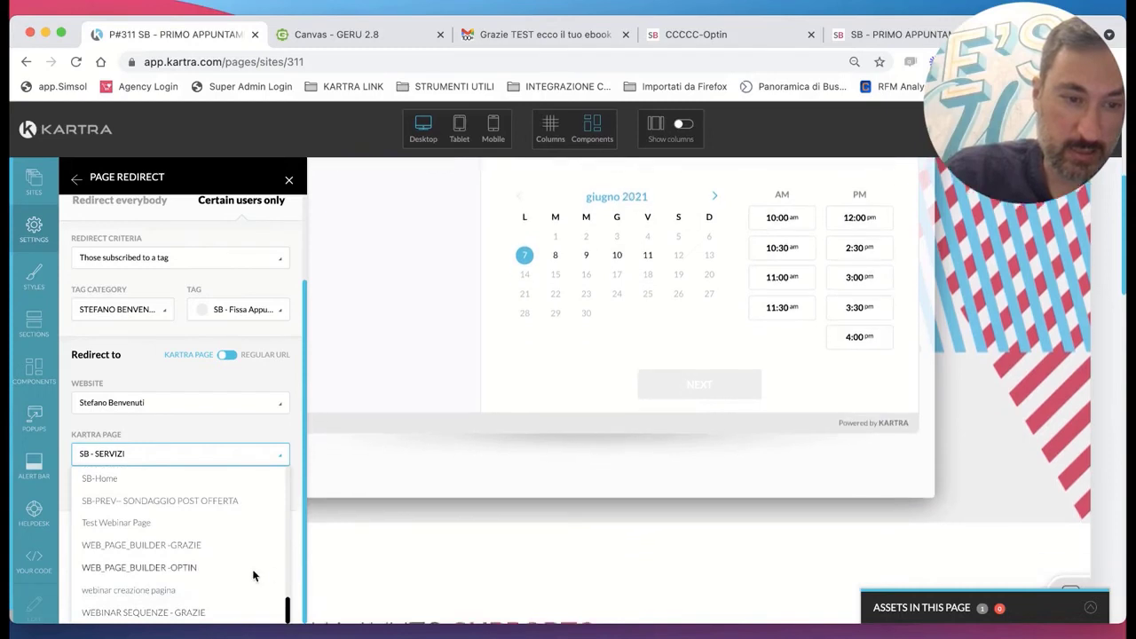
{"action": "scroll", "coordinate": [252, 569], "scroll_direction": "up", "scroll_amount": 2}
{"action": "scroll", "coordinate": [254, 577], "scroll_direction": "down", "scroll_amount": 1}
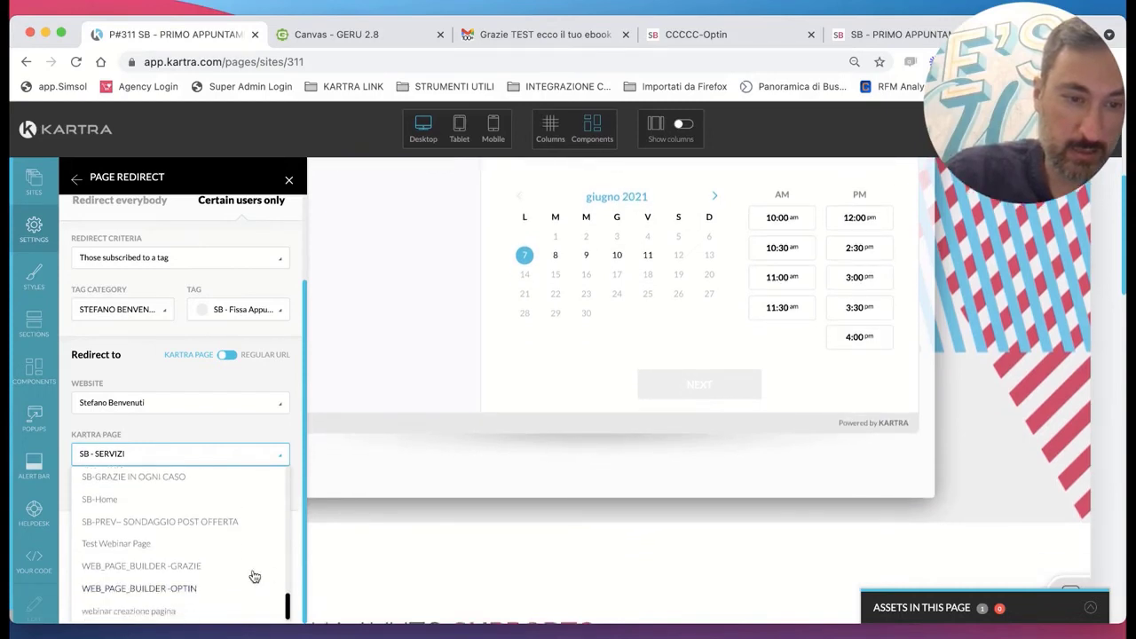
{"action": "scroll", "coordinate": [254, 576], "scroll_direction": "down", "scroll_amount": 1}
{"action": "scroll", "coordinate": [250, 549], "scroll_direction": "up", "scroll_amount": 10}
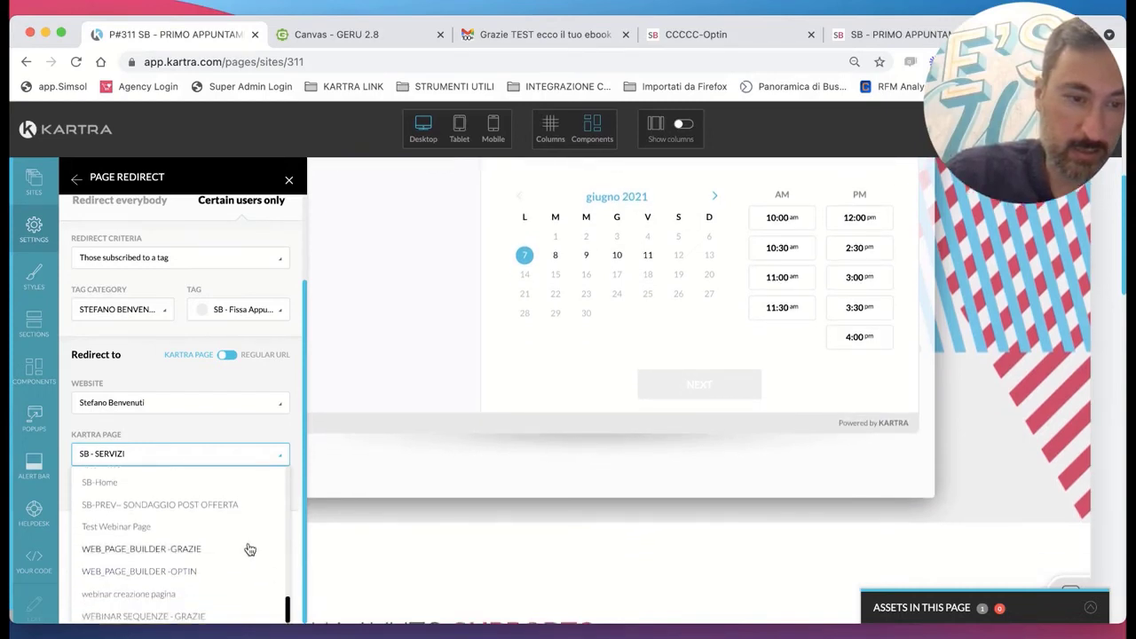
{"action": "scroll", "coordinate": [250, 549], "scroll_direction": "up", "scroll_amount": 1}
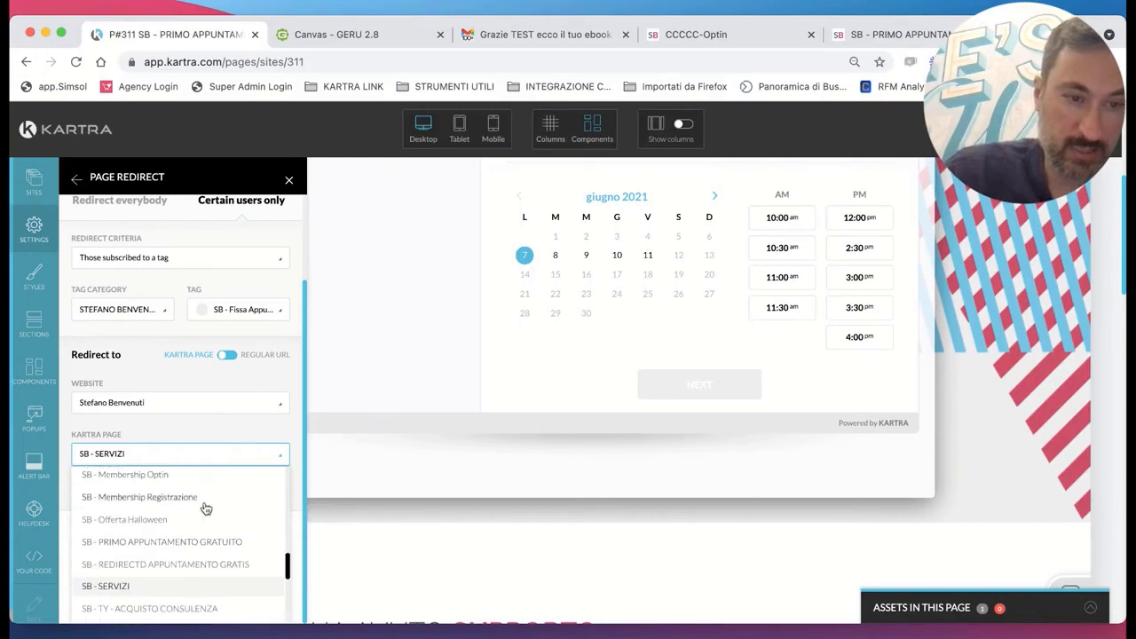
{"action": "left_click", "coordinate": [213, 566]}
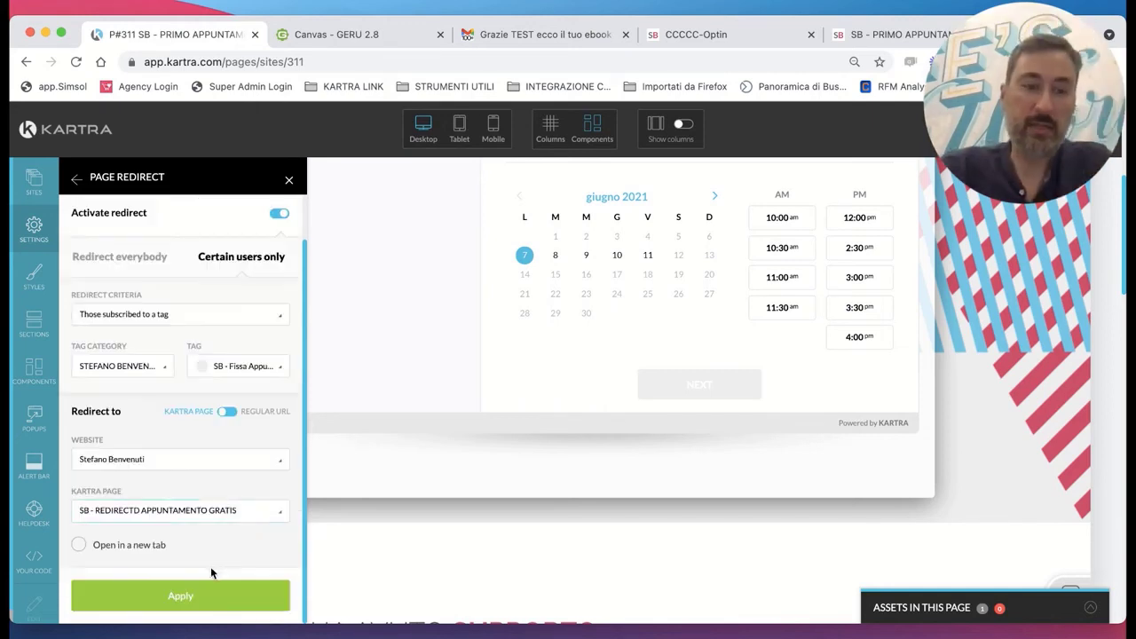
{"action": "left_click", "coordinate": [189, 599]}
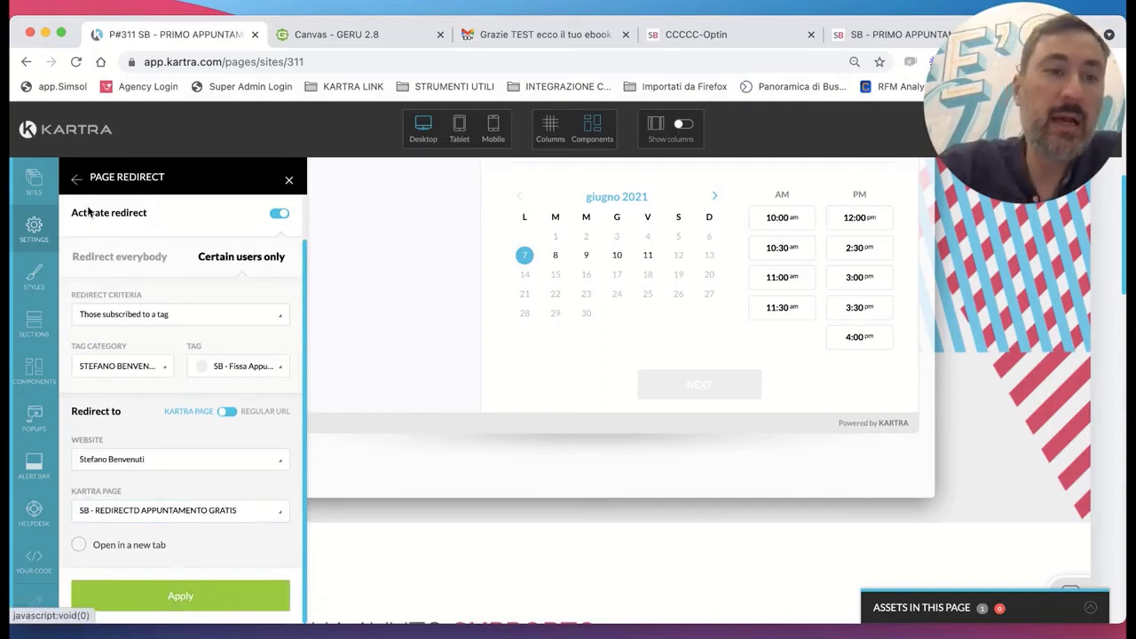
{"action": "left_click", "coordinate": [41, 178]}
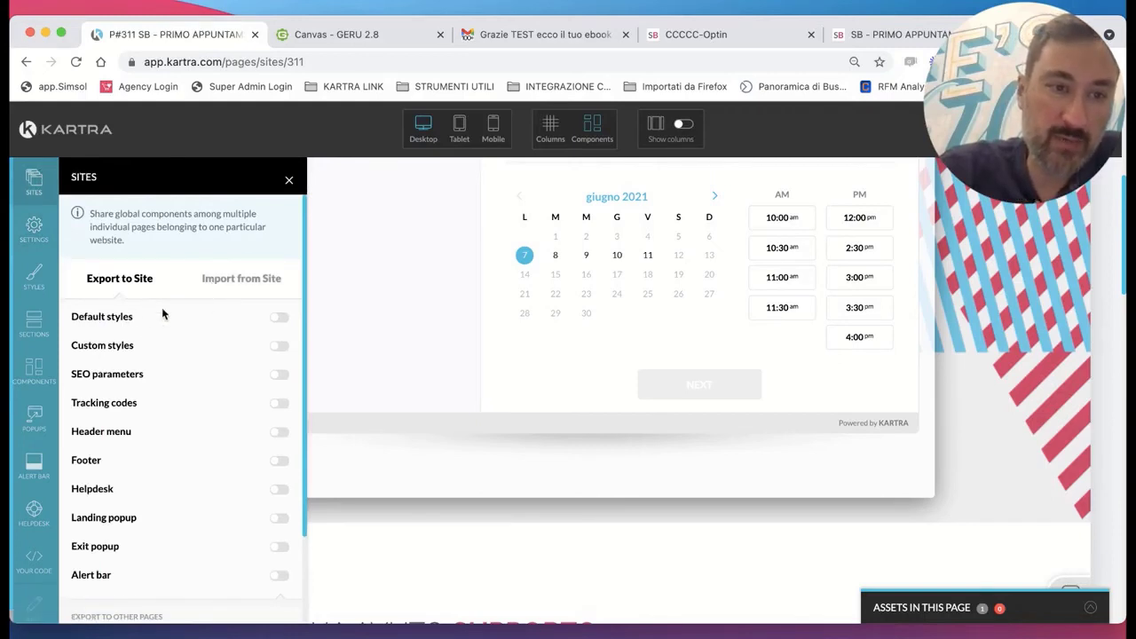
Export the tracking codes to all site pages, confirm the overwrite, and close the Sites panel.
{"action": "left_click", "coordinate": [279, 404]}
{"action": "scroll", "coordinate": [224, 472], "scroll_direction": "down", "scroll_amount": 3}
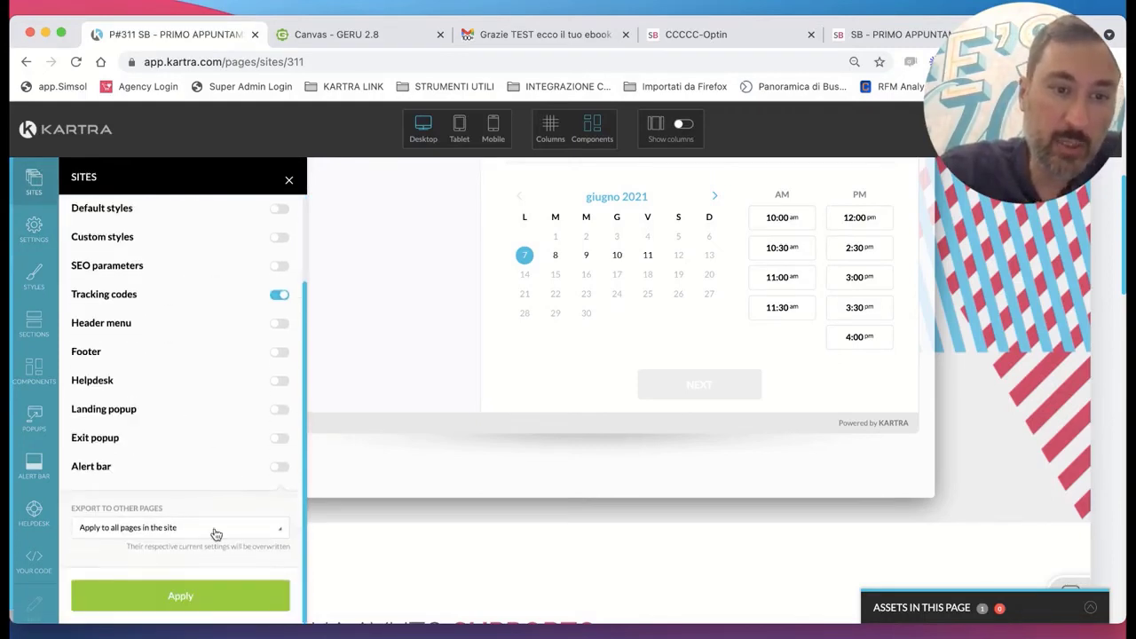
{"action": "left_click", "coordinate": [194, 606]}
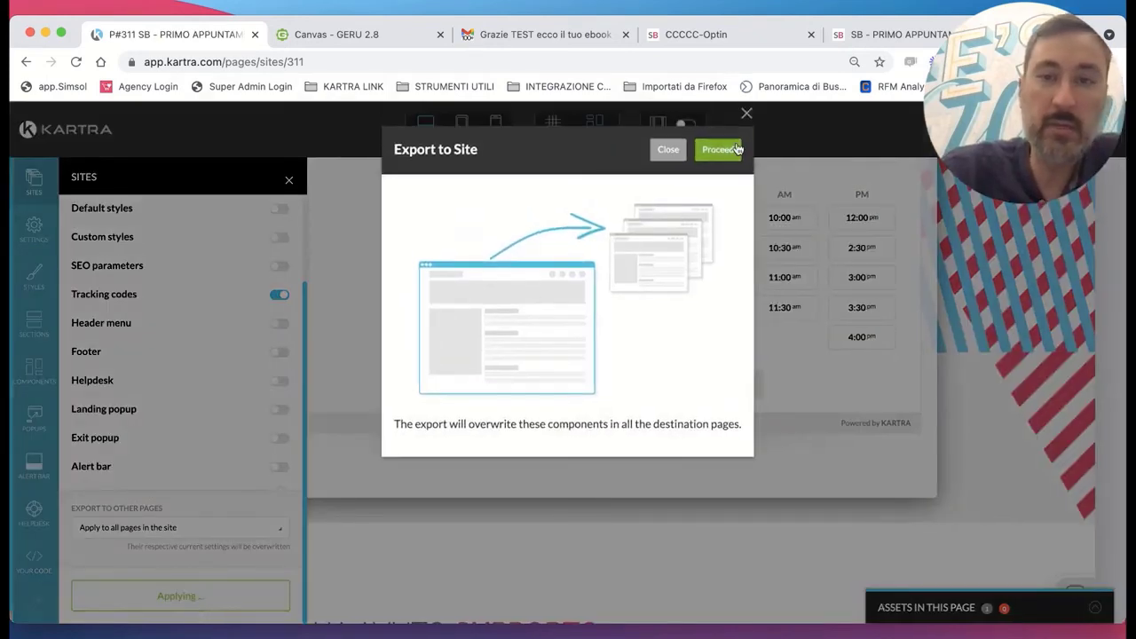
{"action": "left_click", "coordinate": [732, 147]}
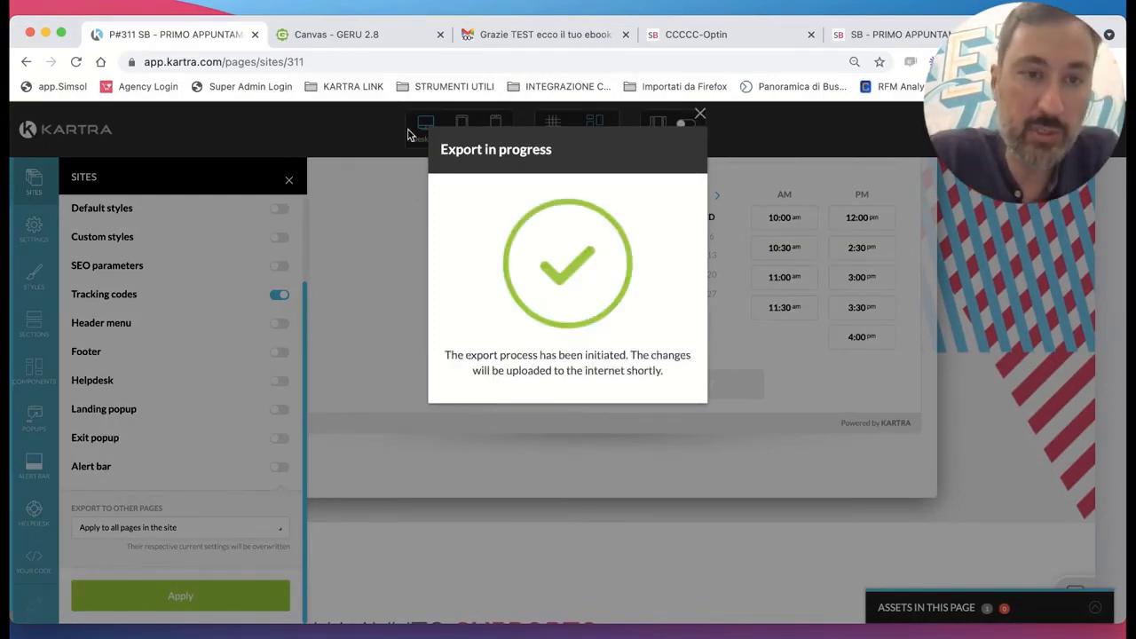
{"action": "left_click", "coordinate": [699, 114]}
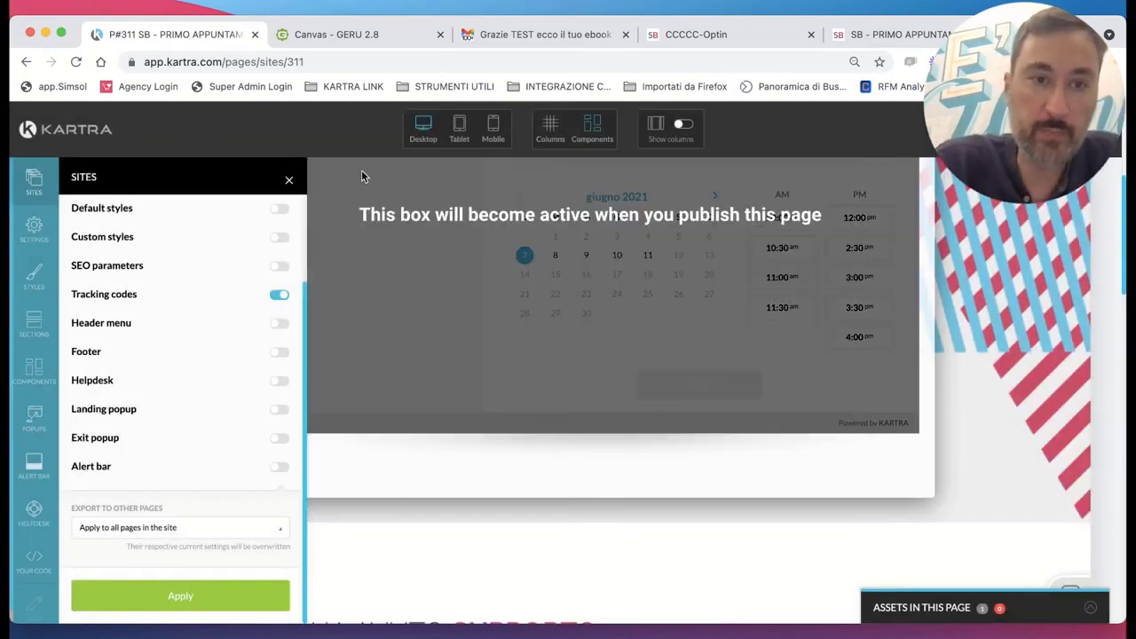
{"action": "left_click", "coordinate": [289, 182]}
Review the appointment page's booking calendar and reviews, then open the page actions list.
{"action": "scroll", "coordinate": [423, 424], "scroll_direction": "up", "scroll_amount": 4}
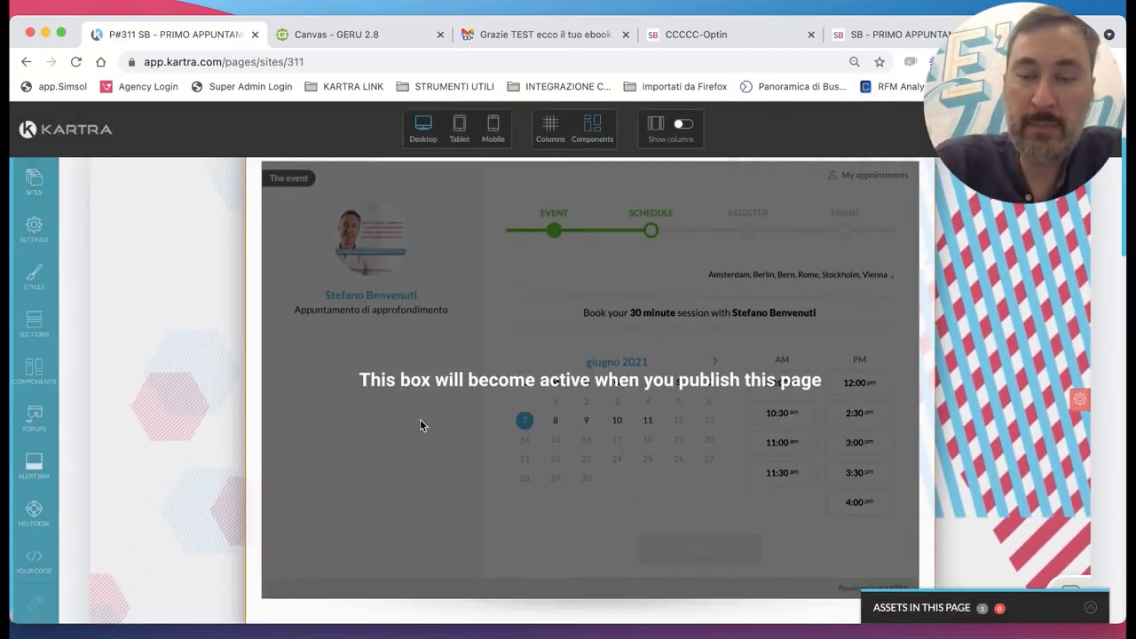
{"action": "scroll", "coordinate": [885, 253], "scroll_direction": "up", "scroll_amount": 2}
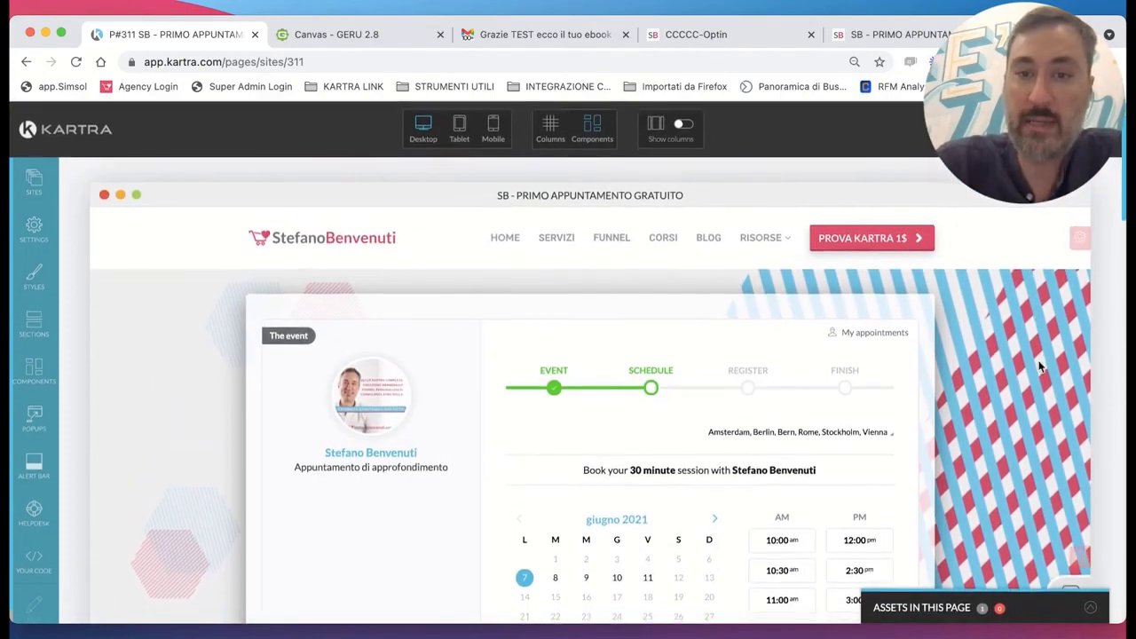
{"action": "scroll", "coordinate": [1036, 337], "scroll_direction": "down", "scroll_amount": 4}
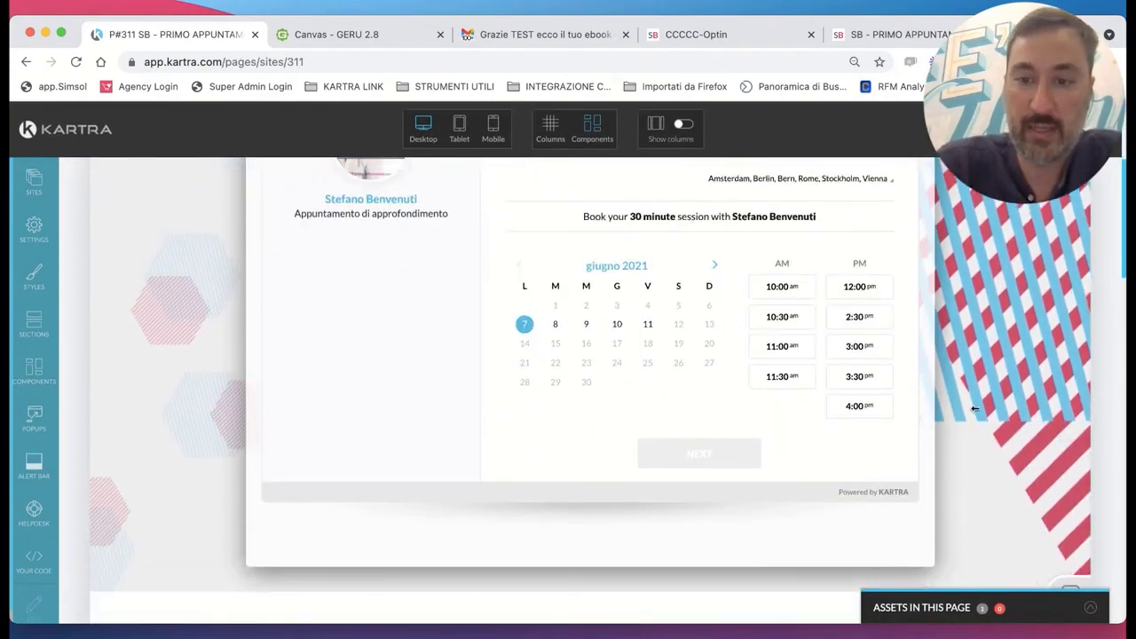
{"action": "scroll", "coordinate": [1076, 365], "scroll_direction": "down", "scroll_amount": 6}
{"action": "scroll", "coordinate": [1075, 365], "scroll_direction": "up", "scroll_amount": 3}
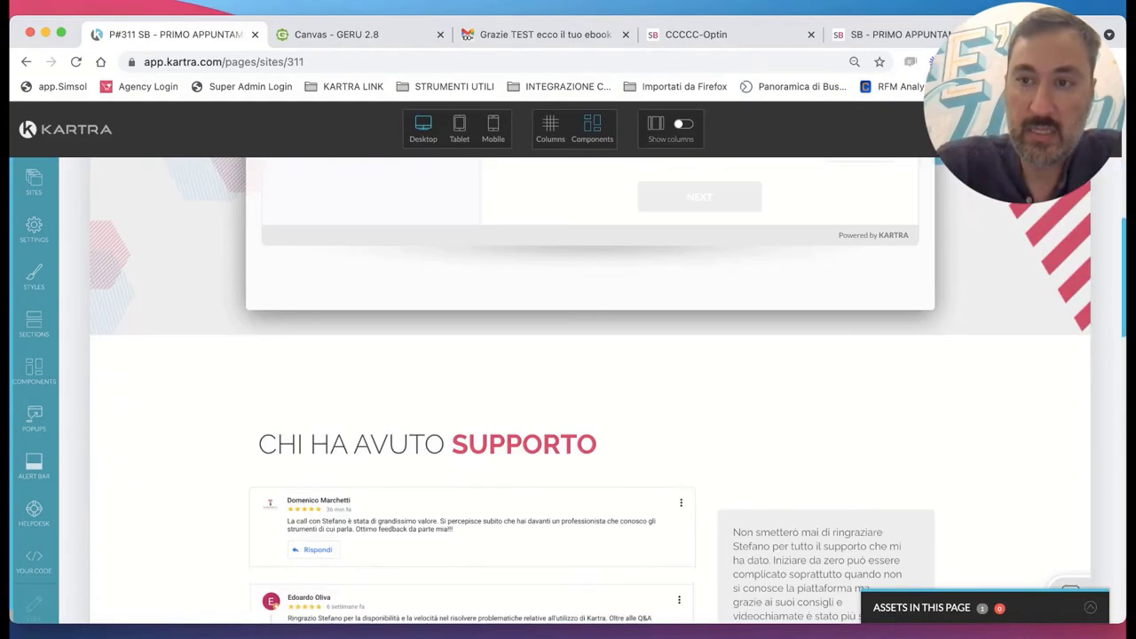
{"action": "left_click", "coordinate": [1065, 128]}
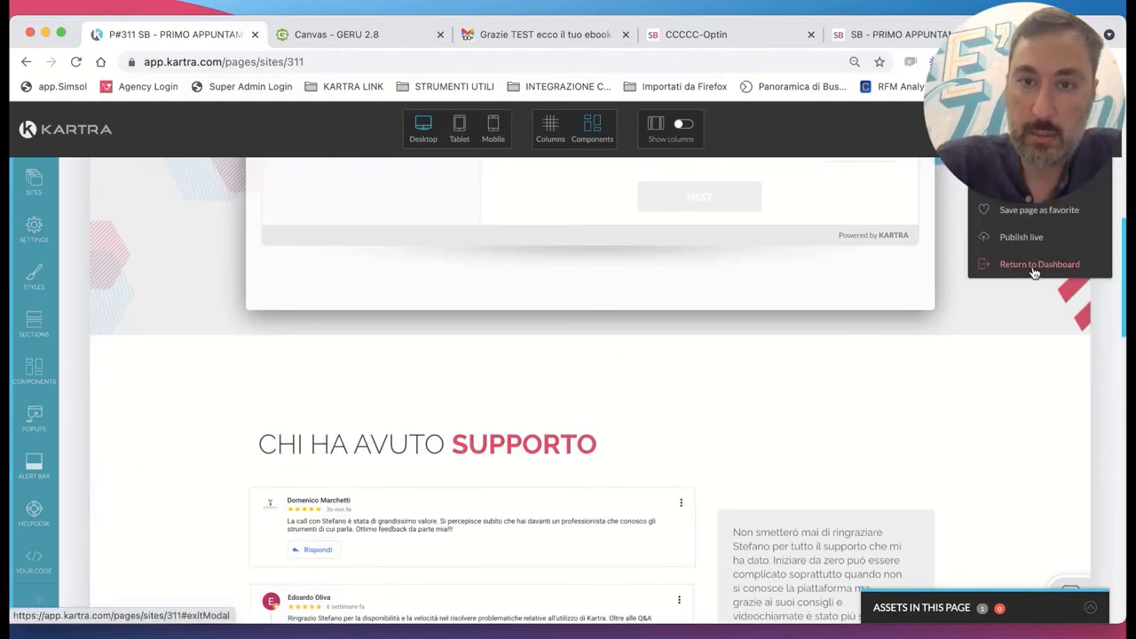
{"action": "left_click", "coordinate": [344, 36]}
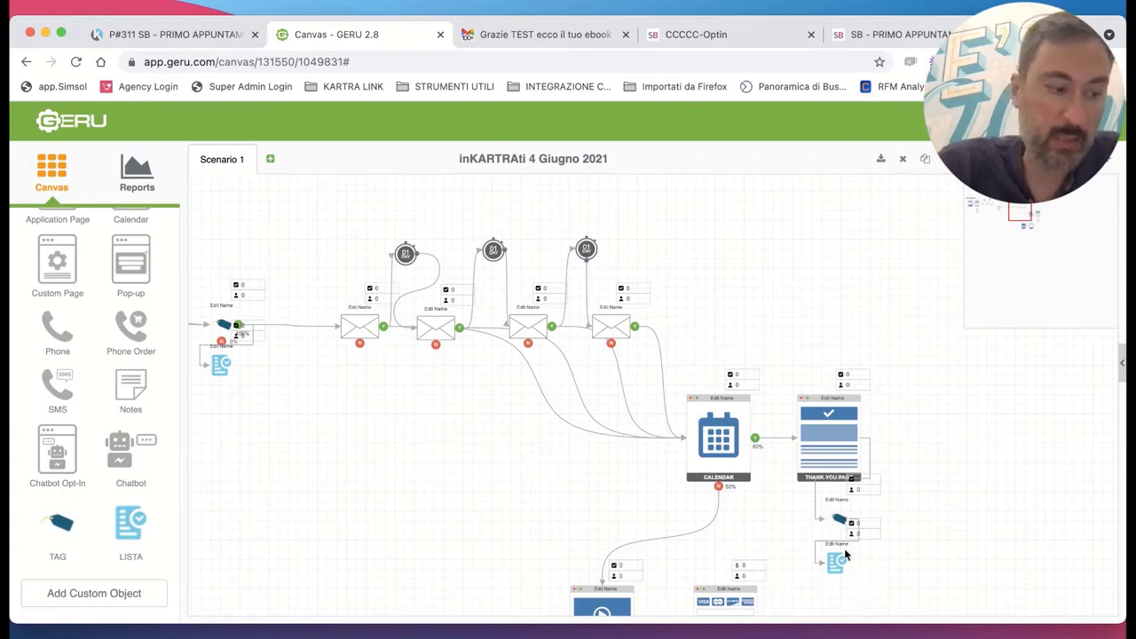
Connect the Calendar node's red output to the Sales Page node, forming the Sales Page–Order Form branch.
{"action": "scroll", "coordinate": [843, 554], "scroll_direction": "down", "scroll_amount": 3}
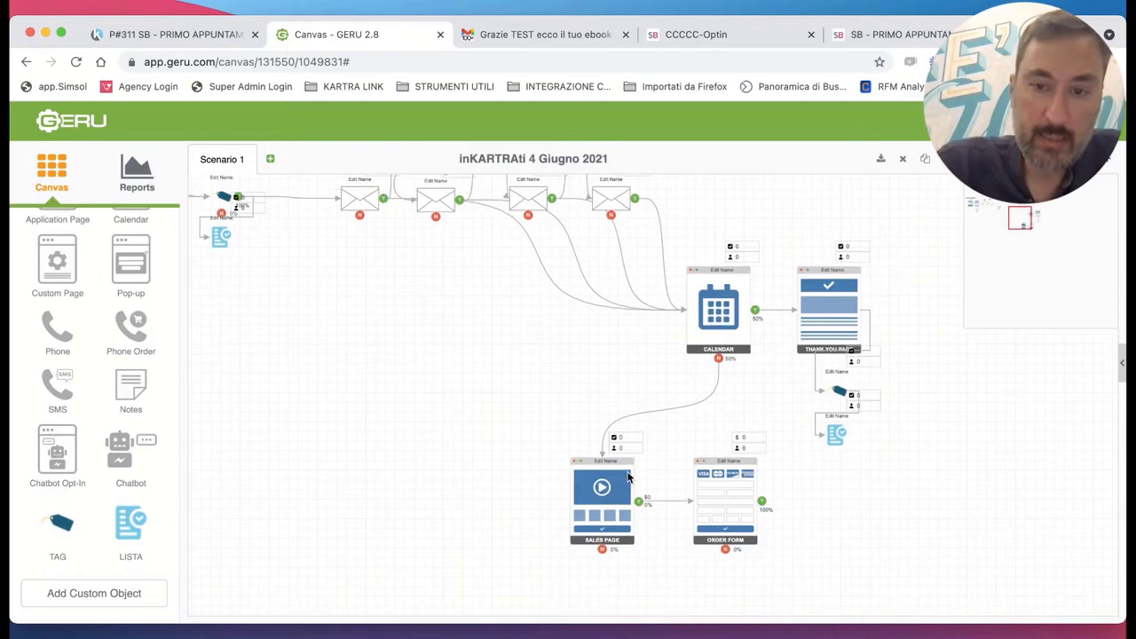
{"action": "left_click_drag", "start_coordinate": [716, 384], "coordinate": [718, 387]}
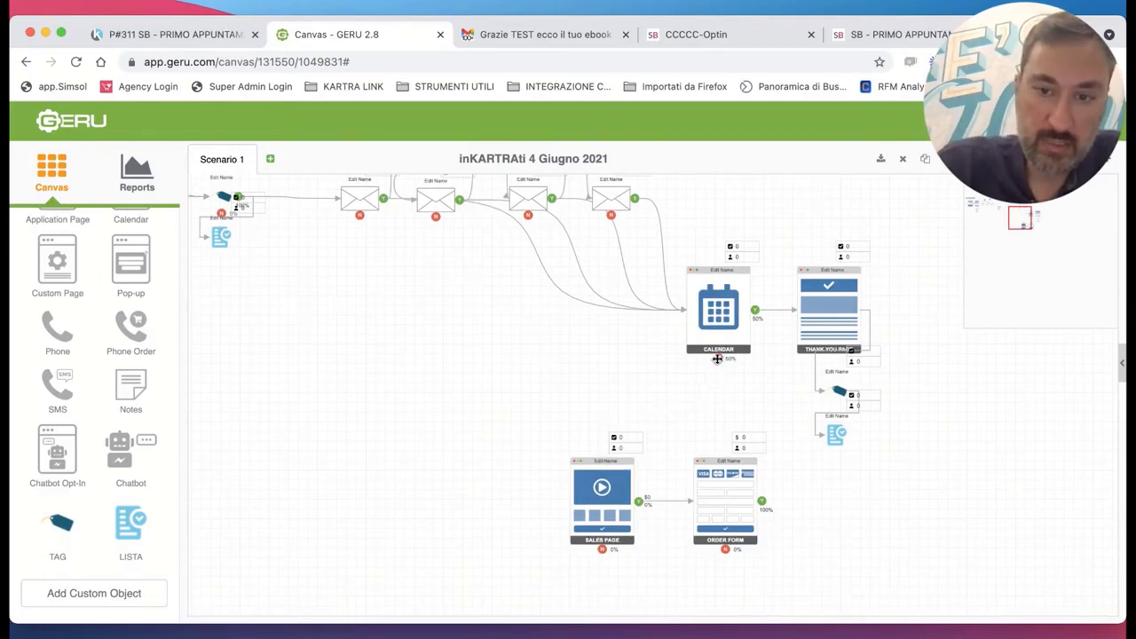
{"action": "left_click_drag", "start_coordinate": [717, 359], "coordinate": [604, 462]}
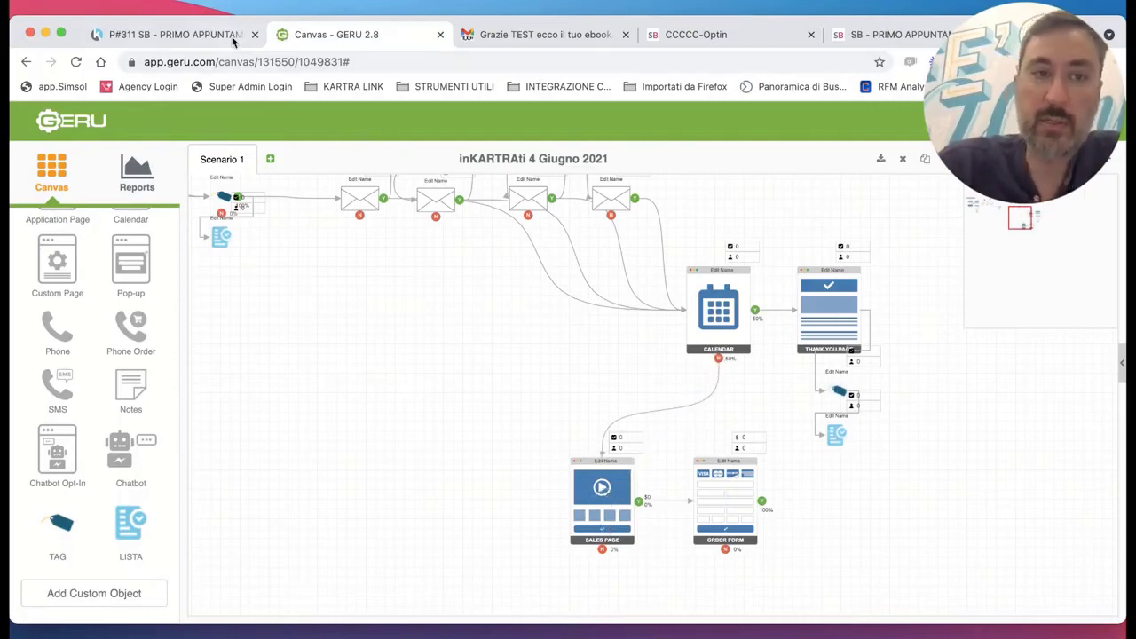
Publish the appointment page live and view it at stefanobenvenuti.com/appuntamento.
{"action": "key", "text": "super+1"}
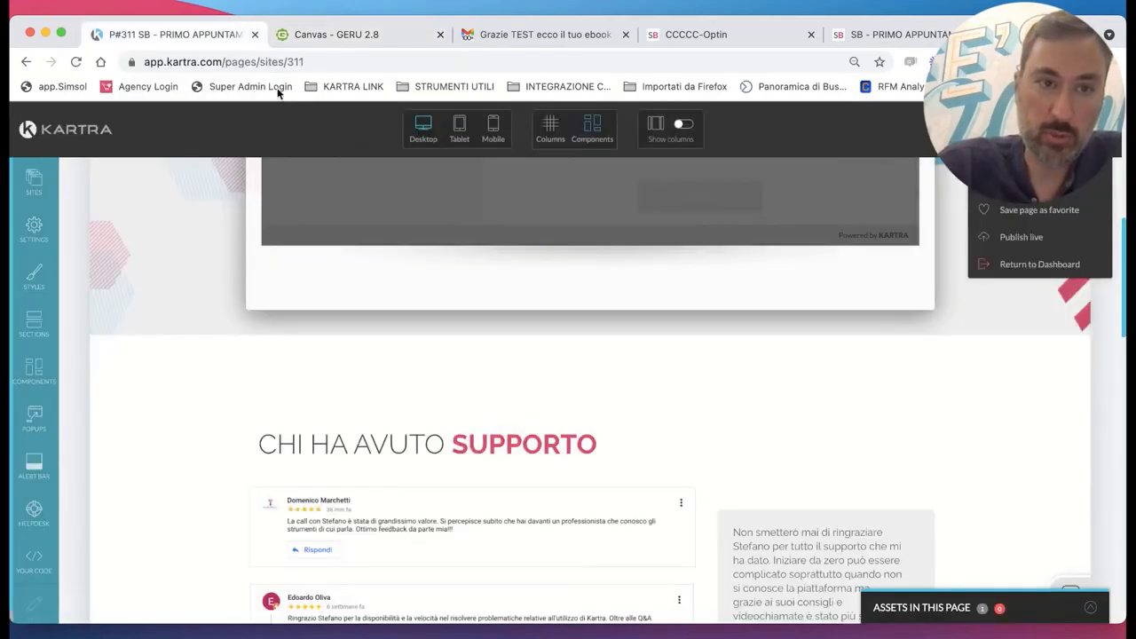
{"action": "scroll", "coordinate": [647, 496], "scroll_direction": "up", "scroll_amount": 10}
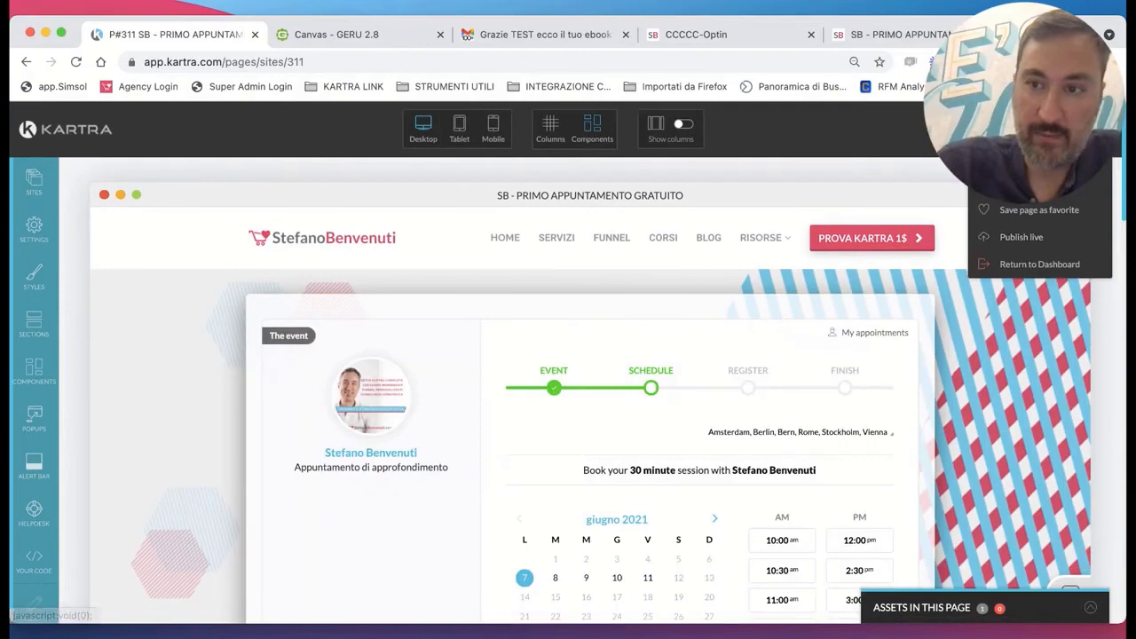
{"action": "left_click", "coordinate": [1025, 238]}
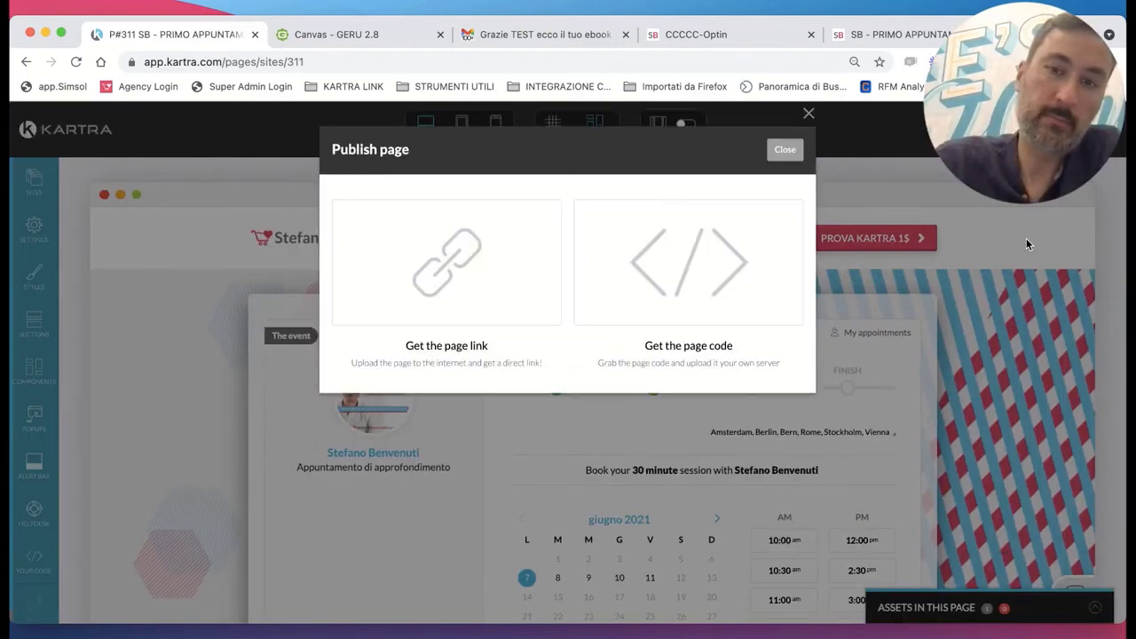
{"action": "left_click", "coordinate": [519, 353]}
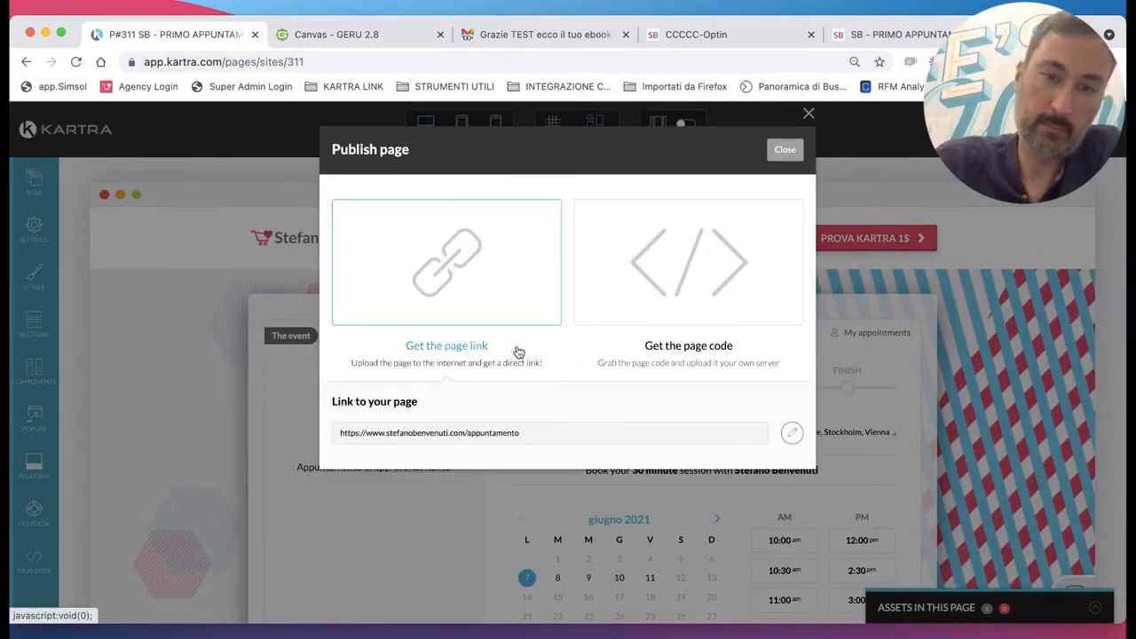
{"action": "left_click", "coordinate": [785, 150]}
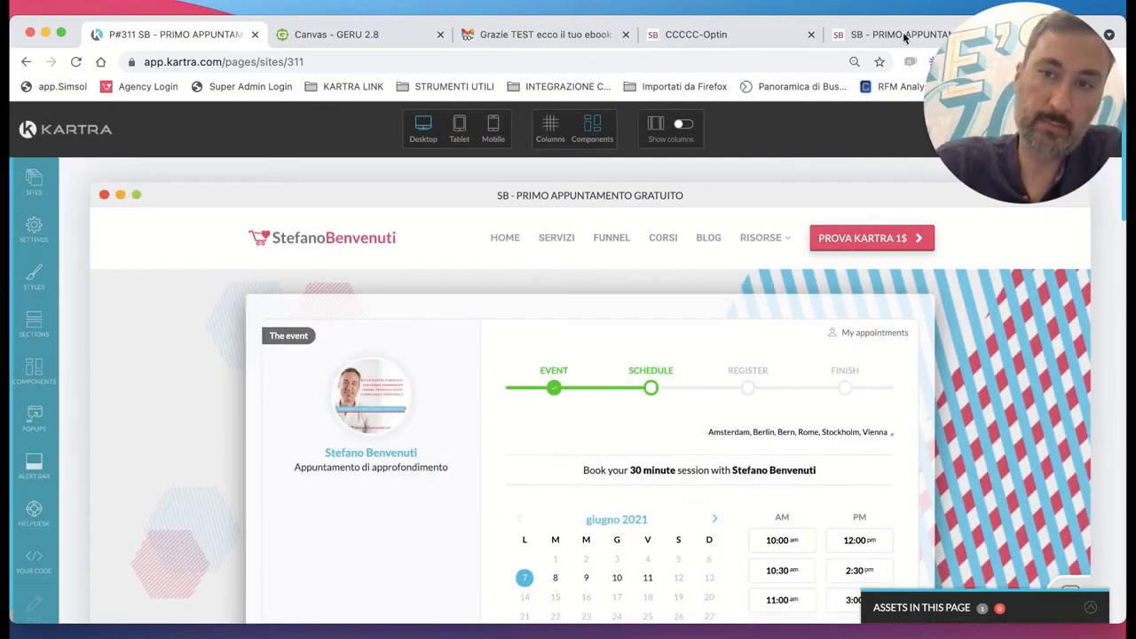
{"action": "left_click", "coordinate": [900, 33]}
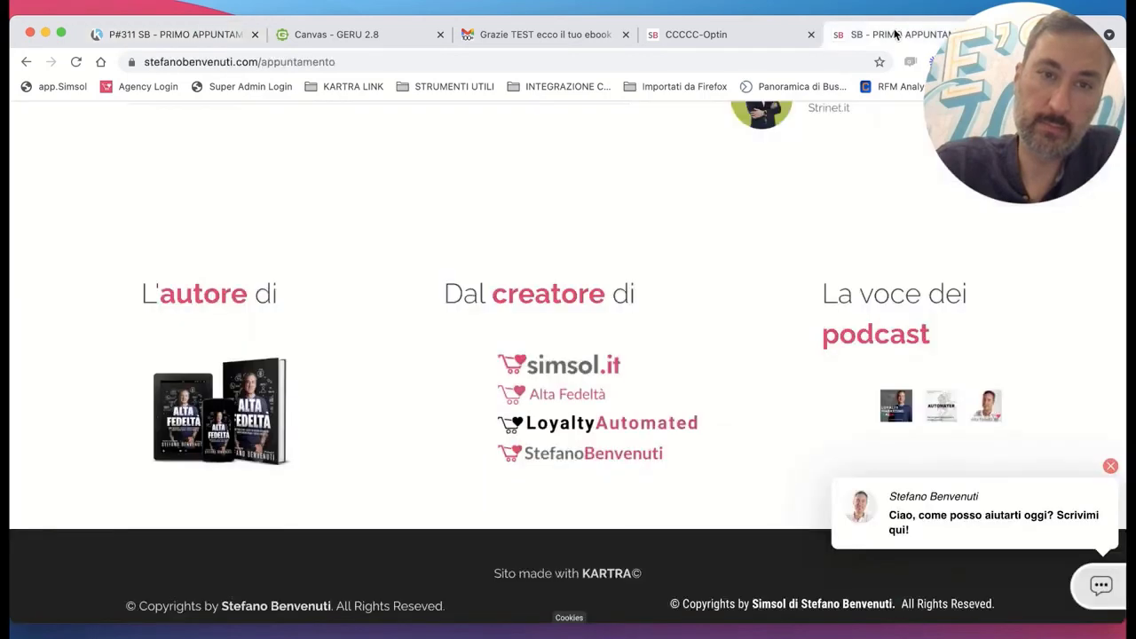
Back in the page editor, choose Return to Dashboard and confirm exiting.
{"action": "left_click", "coordinate": [151, 32]}
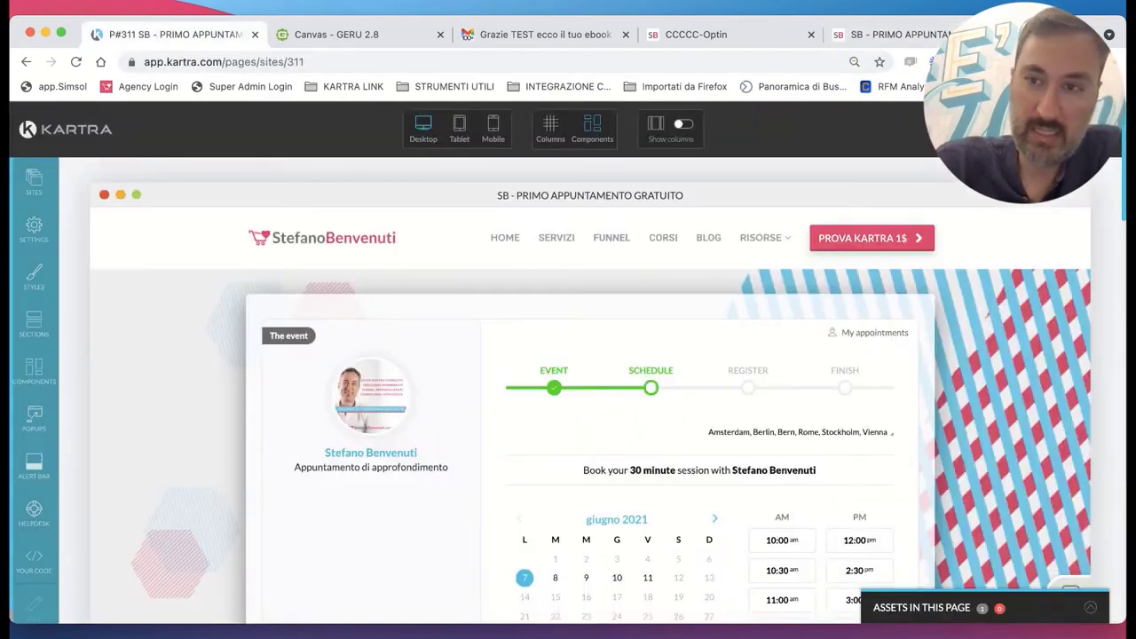
{"action": "left_click", "coordinate": [1021, 147]}
{"action": "left_click", "coordinate": [1038, 264]}
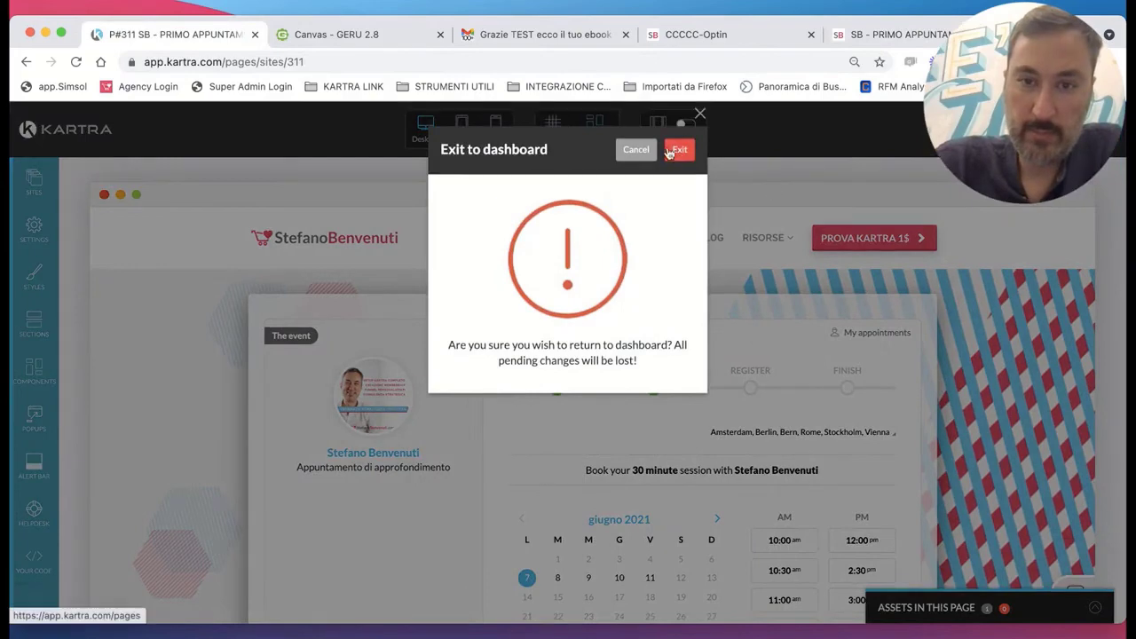
{"action": "left_click", "coordinate": [670, 150]}
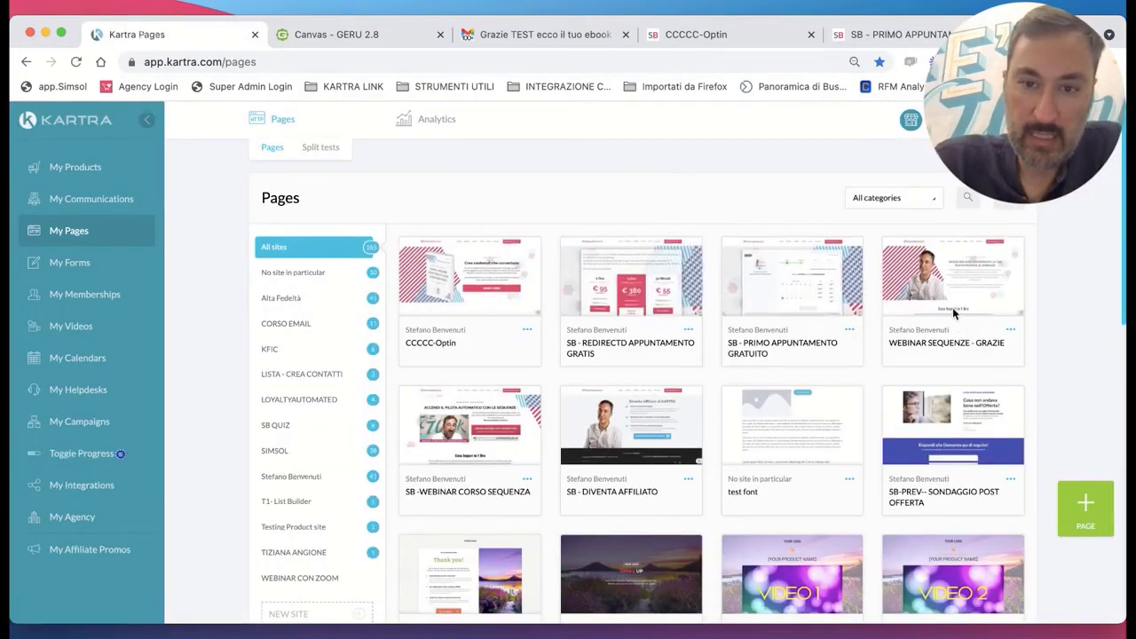
Copy the REDIRECTD page's link and load it in a new browser tab.
{"action": "left_click", "coordinate": [687, 329]}
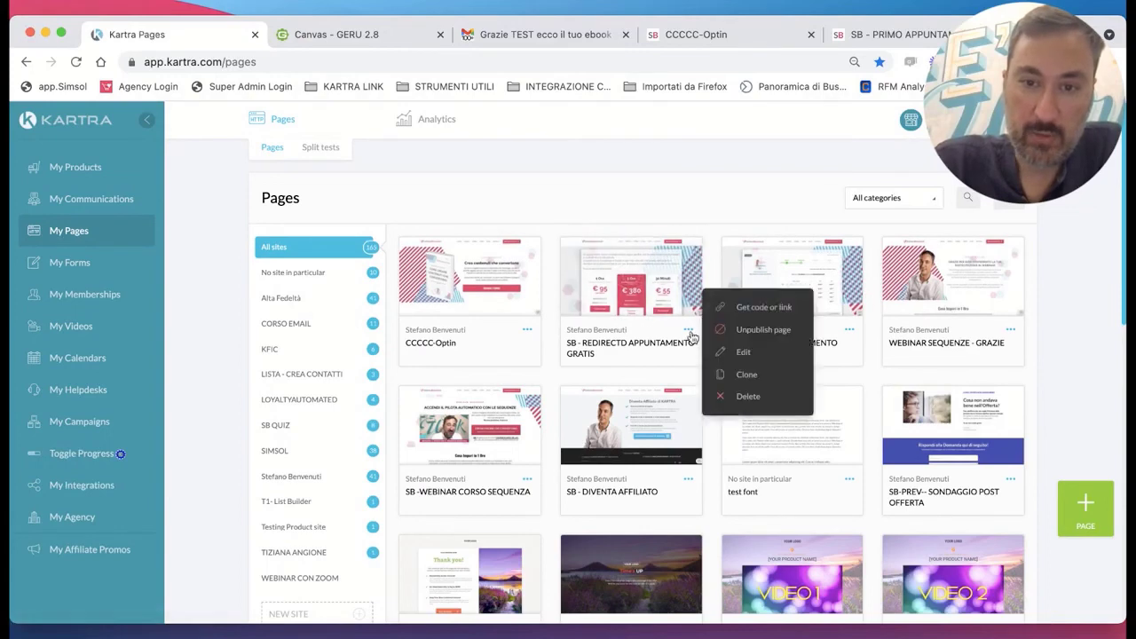
{"action": "left_click", "coordinate": [761, 310]}
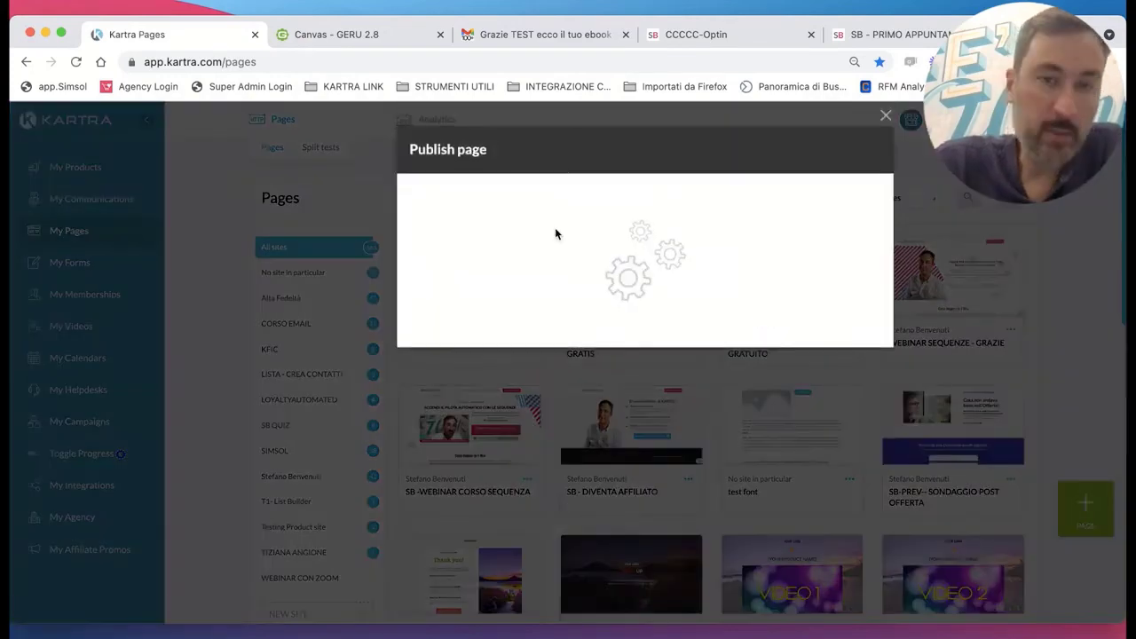
{"action": "left_click", "coordinate": [519, 353]}
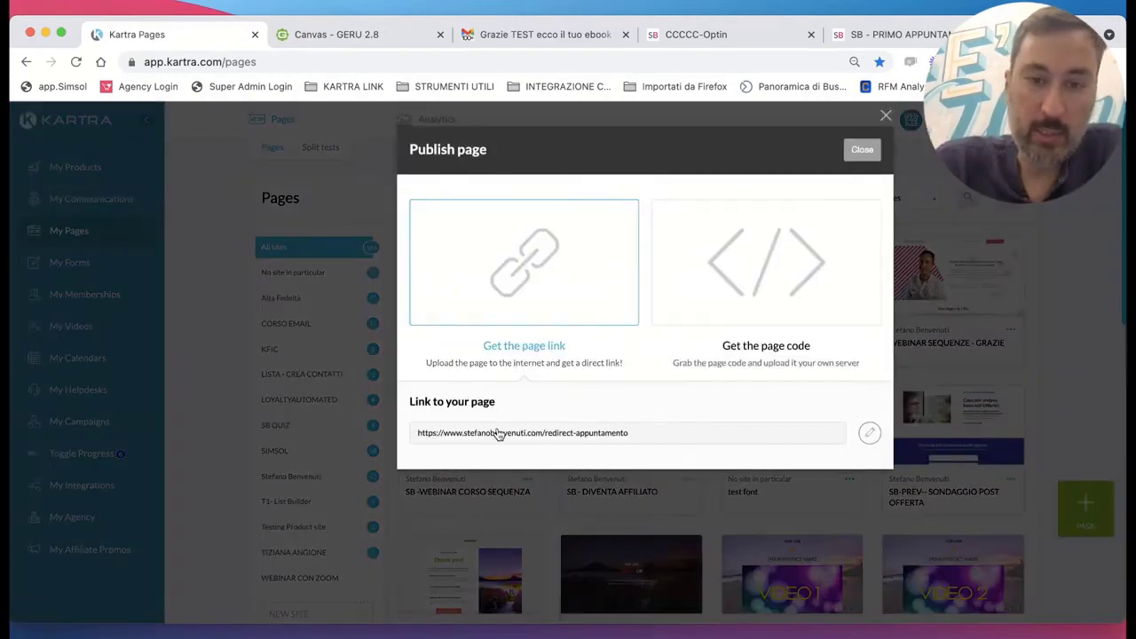
{"action": "left_click", "coordinate": [497, 432]}
{"action": "key", "text": "super+c"}
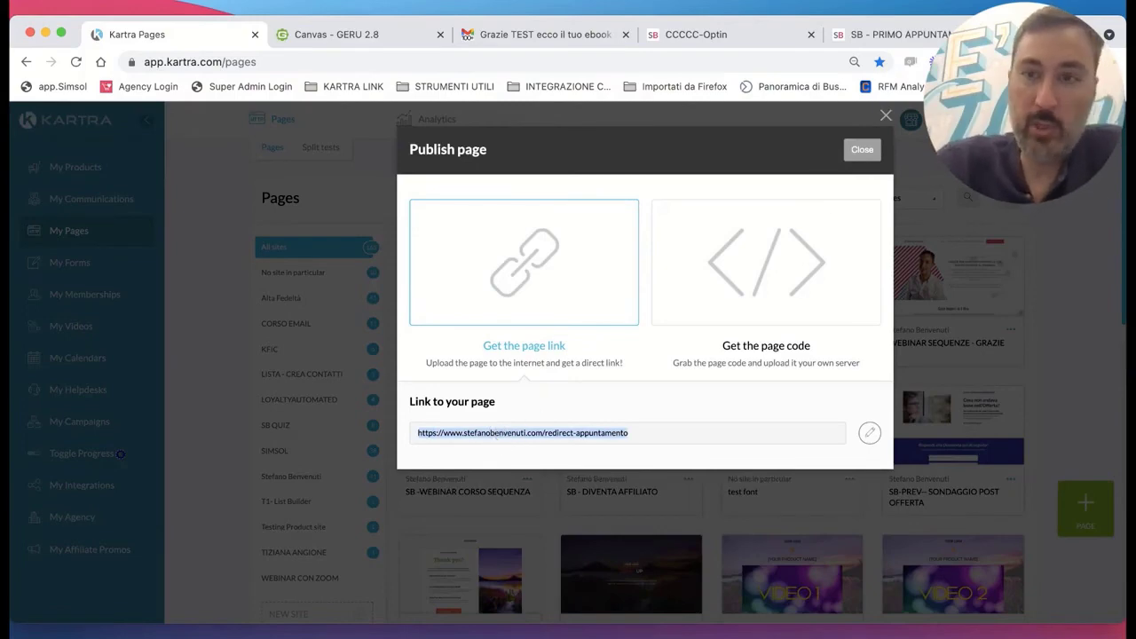
{"action": "key", "text": "super+t"}
{"action": "key", "text": "super+v"}
{"action": "key", "text": "Return"}
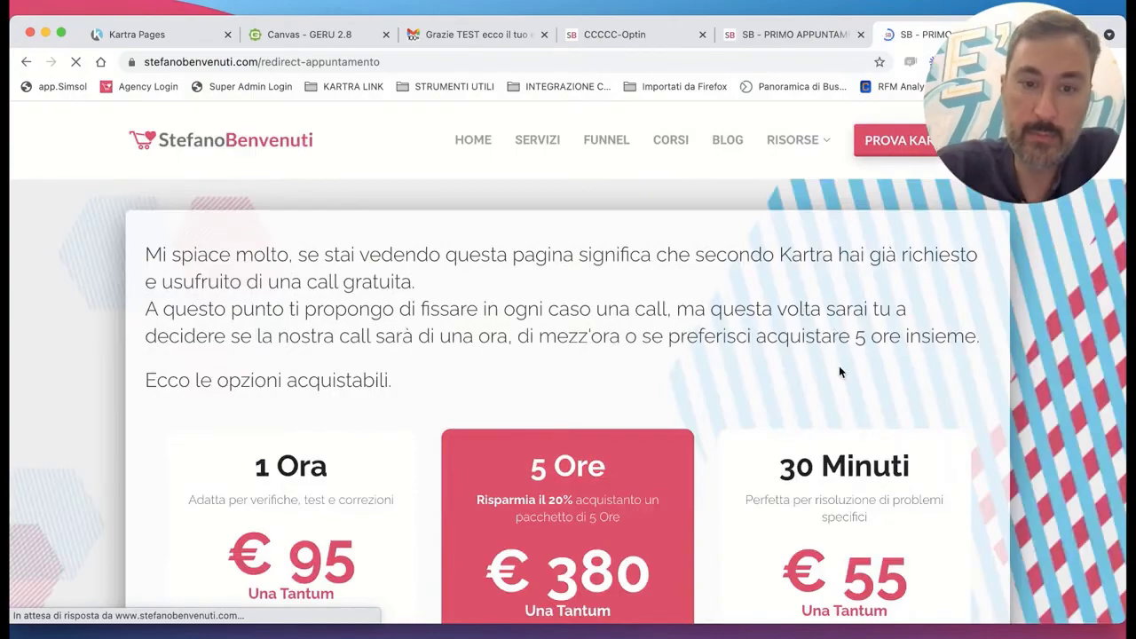
Read the paid call packages on the live redirect page, then return to Kartra's Pages list.
{"action": "scroll", "coordinate": [839, 371], "scroll_direction": "down", "scroll_amount": 15}
{"action": "scroll", "coordinate": [839, 361], "scroll_direction": "down", "scroll_amount": 10}
{"action": "scroll", "coordinate": [839, 361], "scroll_direction": "up", "scroll_amount": 20}
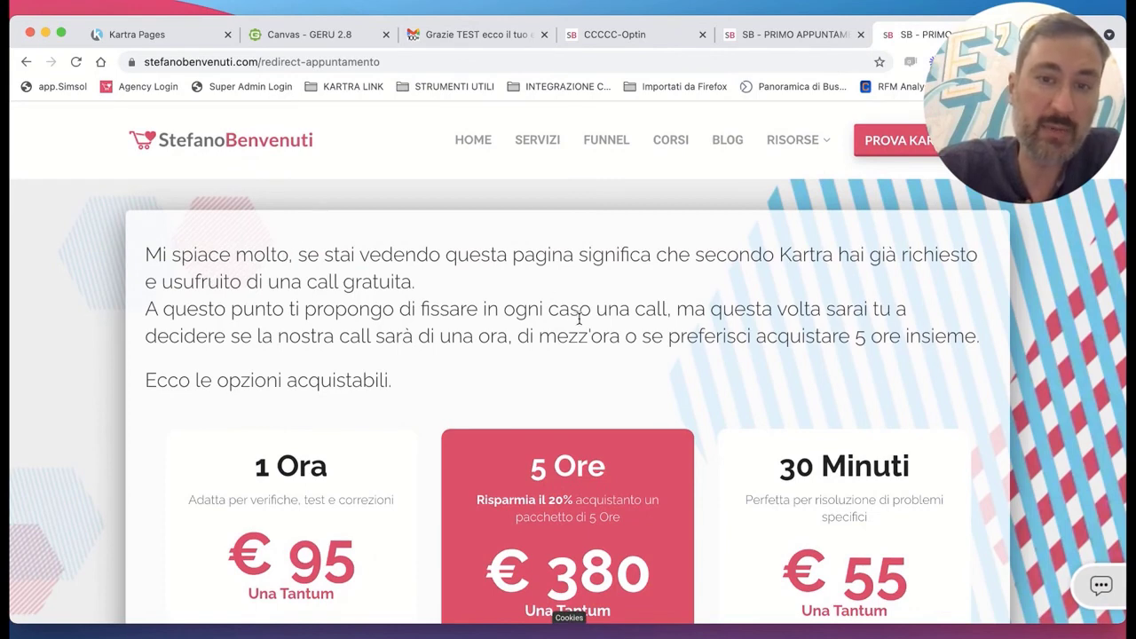
{"action": "left_click_drag", "start_coordinate": [787, 257], "coordinate": [785, 342]}
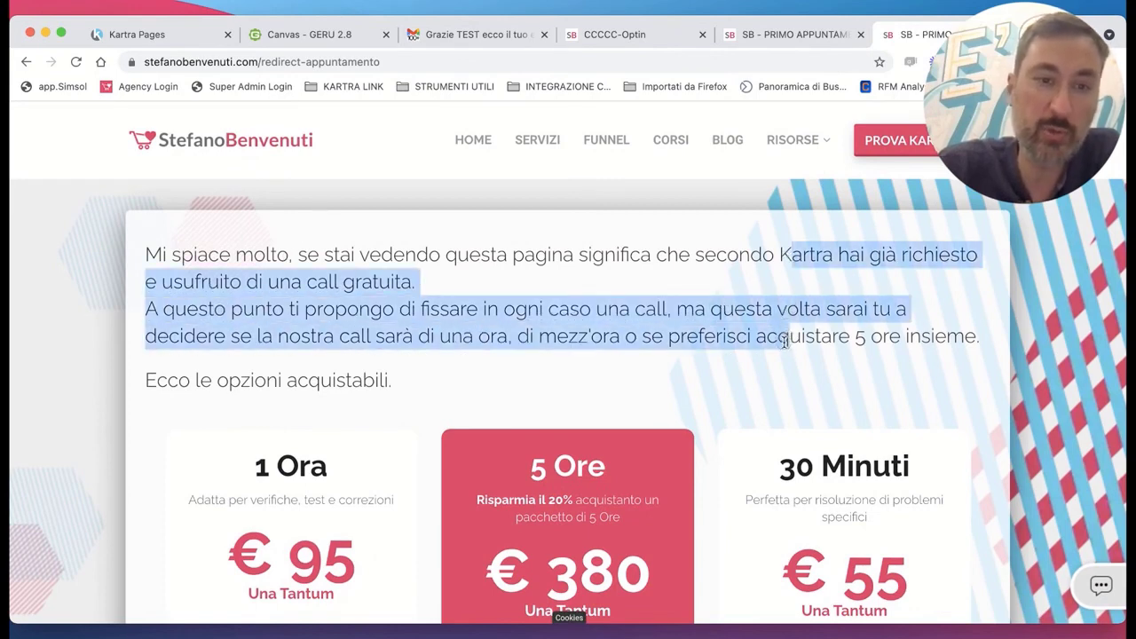
{"action": "left_click", "coordinate": [785, 342]}
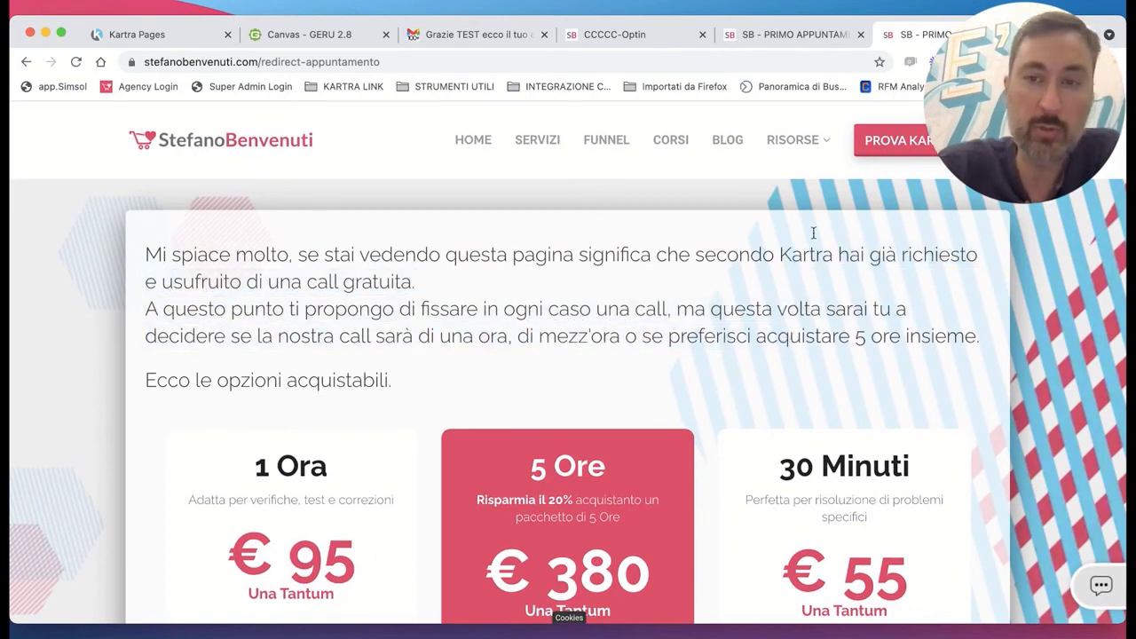
{"action": "left_click", "coordinate": [138, 38]}
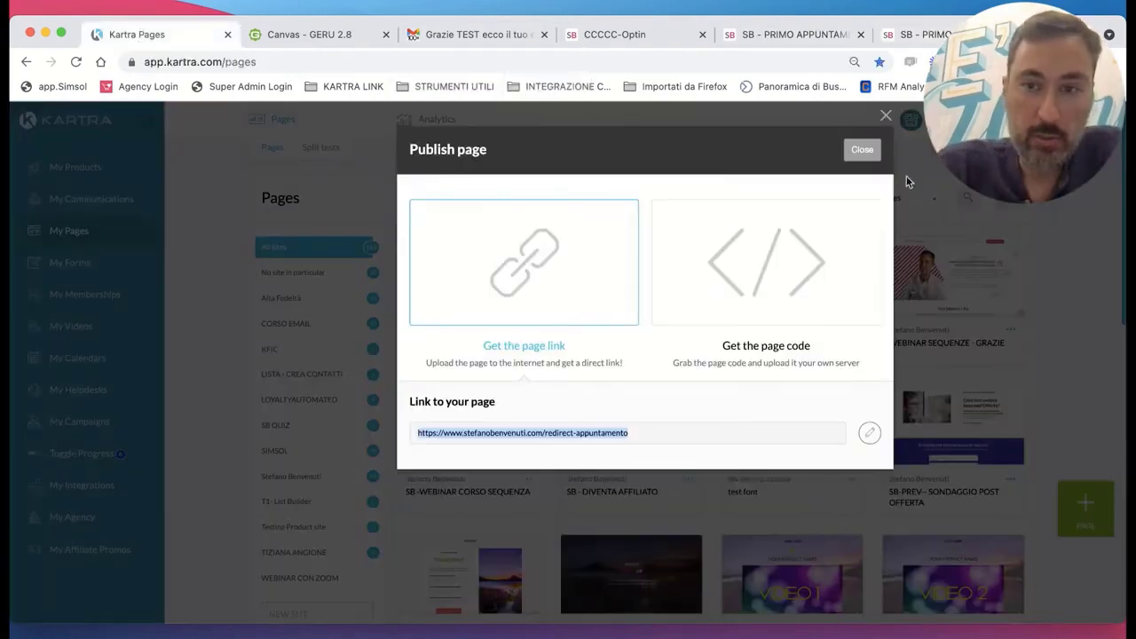
{"action": "left_click", "coordinate": [857, 147]}
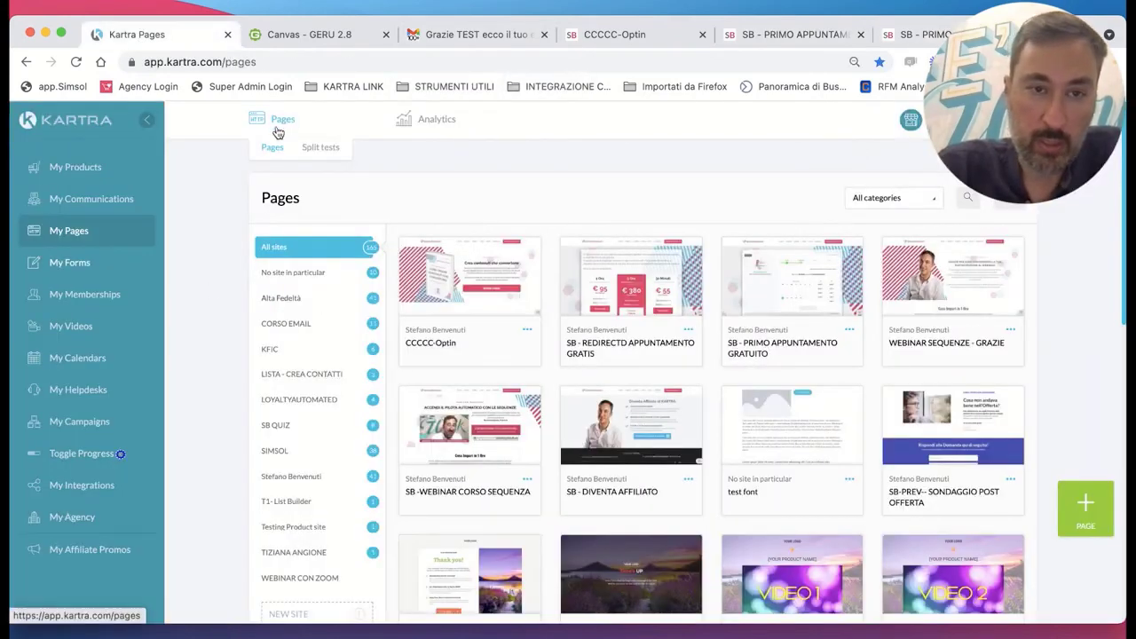
Open the GERU Calendar node's settings, close them unsaved, and return to Kartra's Pages list.
{"action": "left_click", "coordinate": [282, 43]}
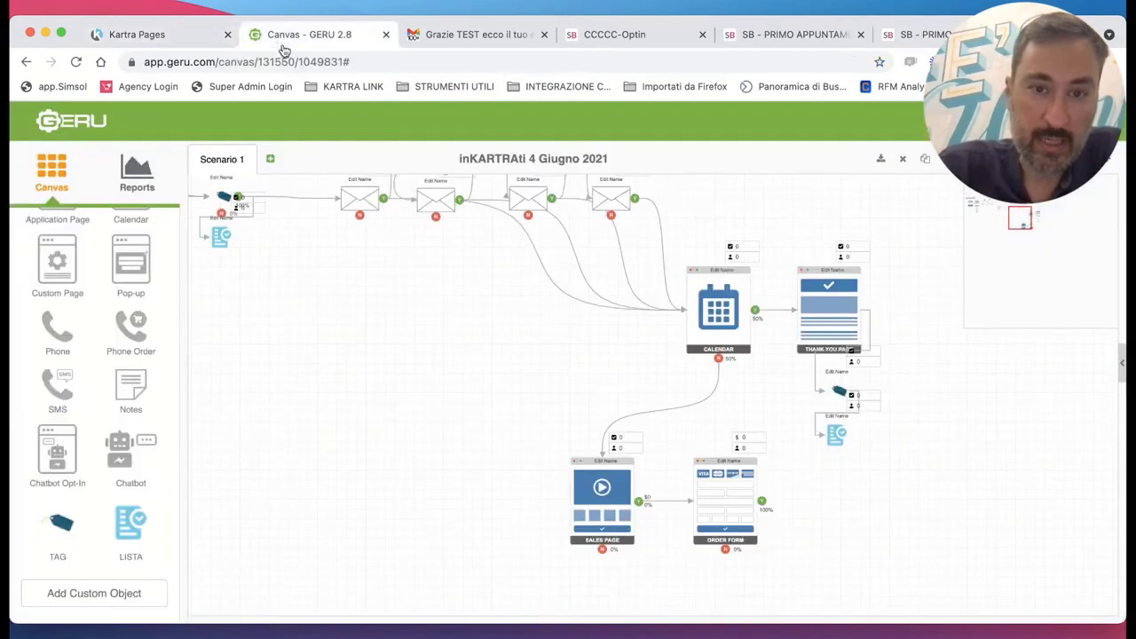
{"action": "double_click", "coordinate": [723, 298]}
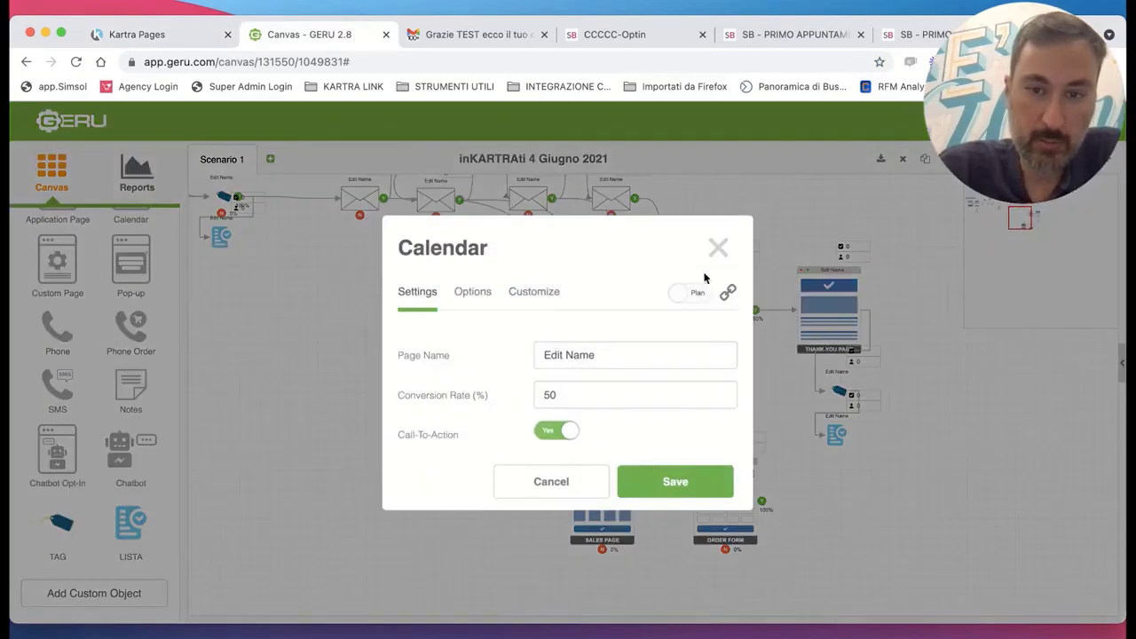
{"action": "left_click", "coordinate": [719, 249]}
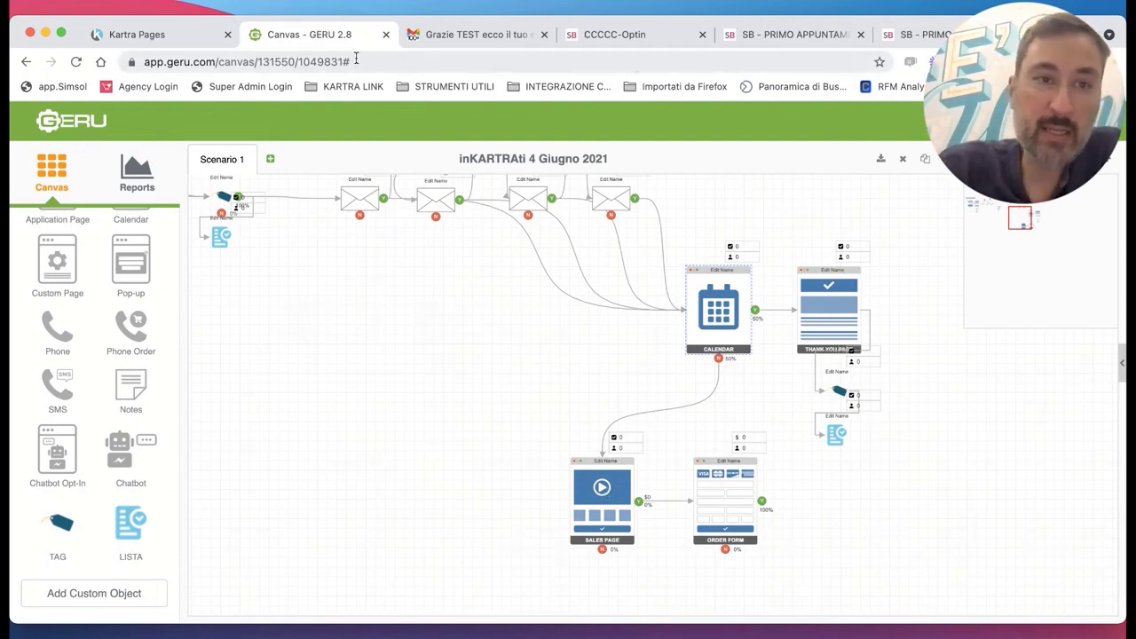
{"action": "left_click", "coordinate": [138, 34]}
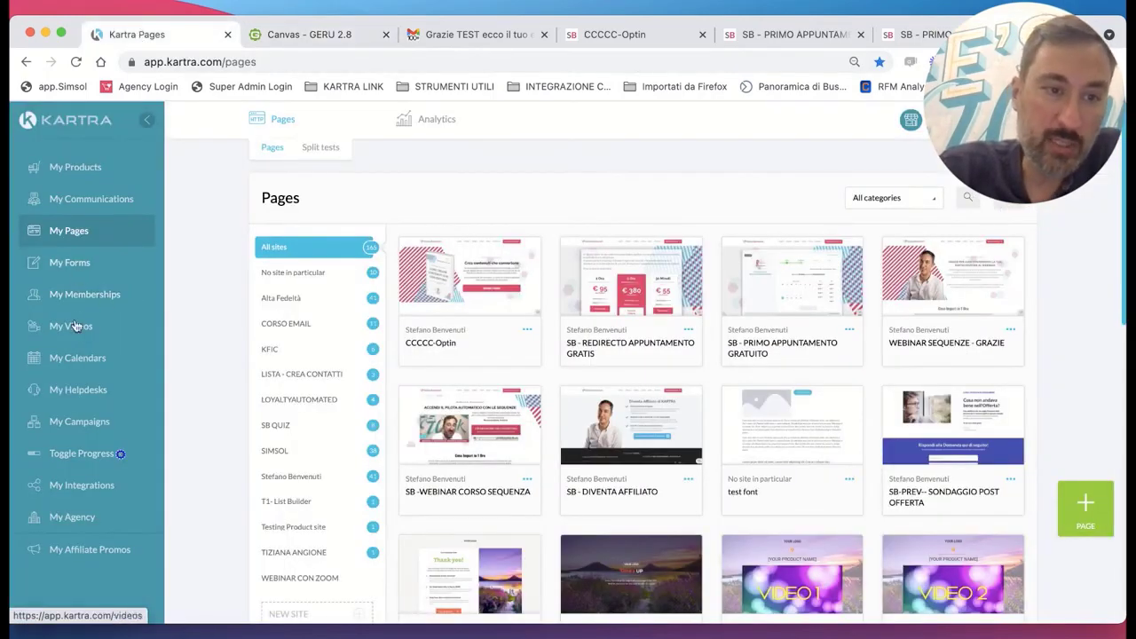
Open the appointment calendar from My Calendars in the calendar editor.
{"action": "left_click", "coordinate": [76, 364]}
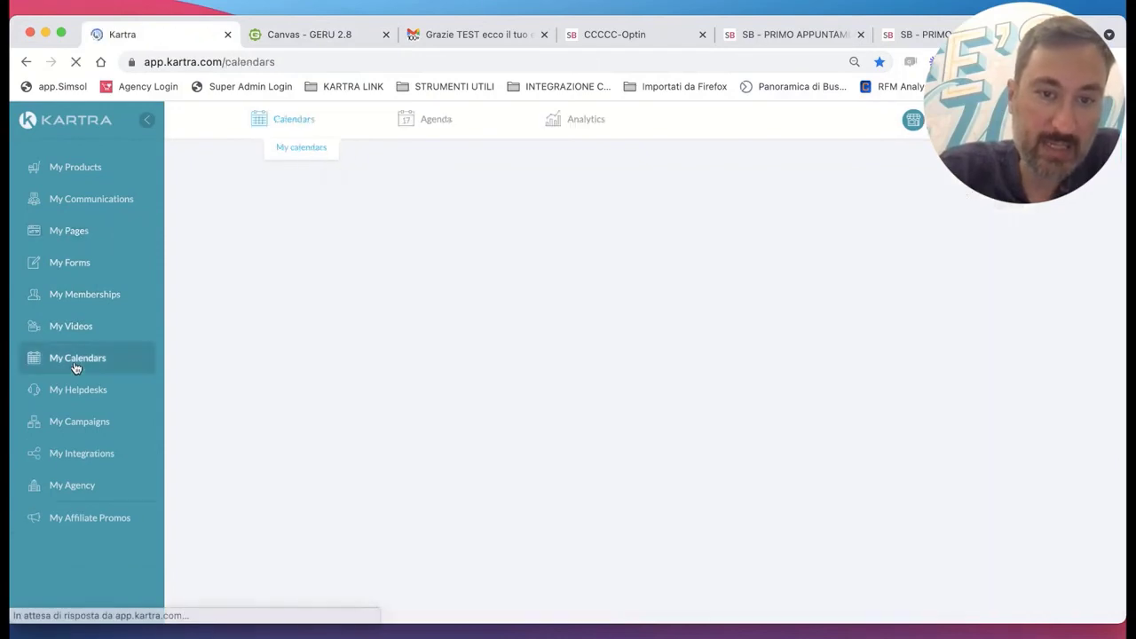
{"action": "scroll", "coordinate": [592, 375], "scroll_direction": "down", "scroll_amount": 5}
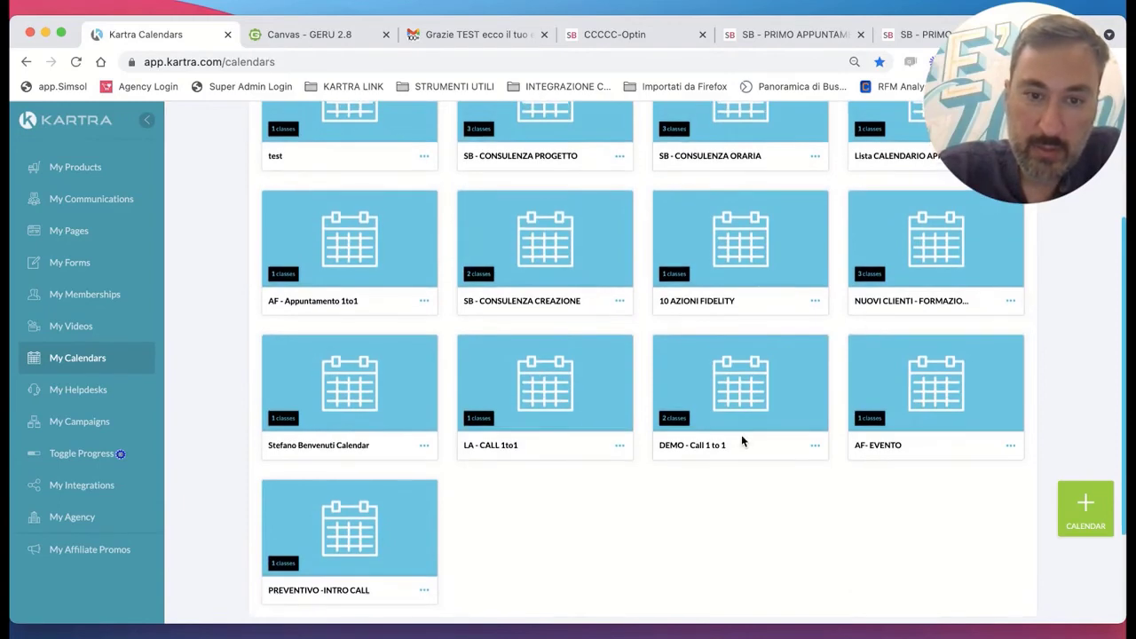
{"action": "left_click", "coordinate": [423, 446]}
{"action": "left_click", "coordinate": [477, 467]}
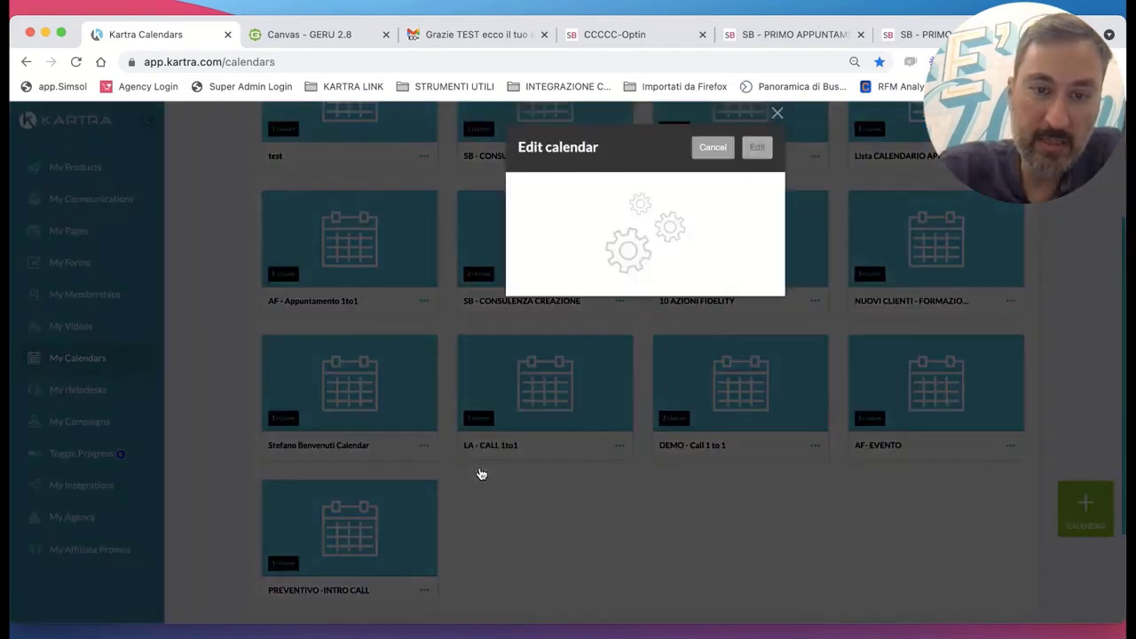
{"action": "left_click", "coordinate": [759, 149]}
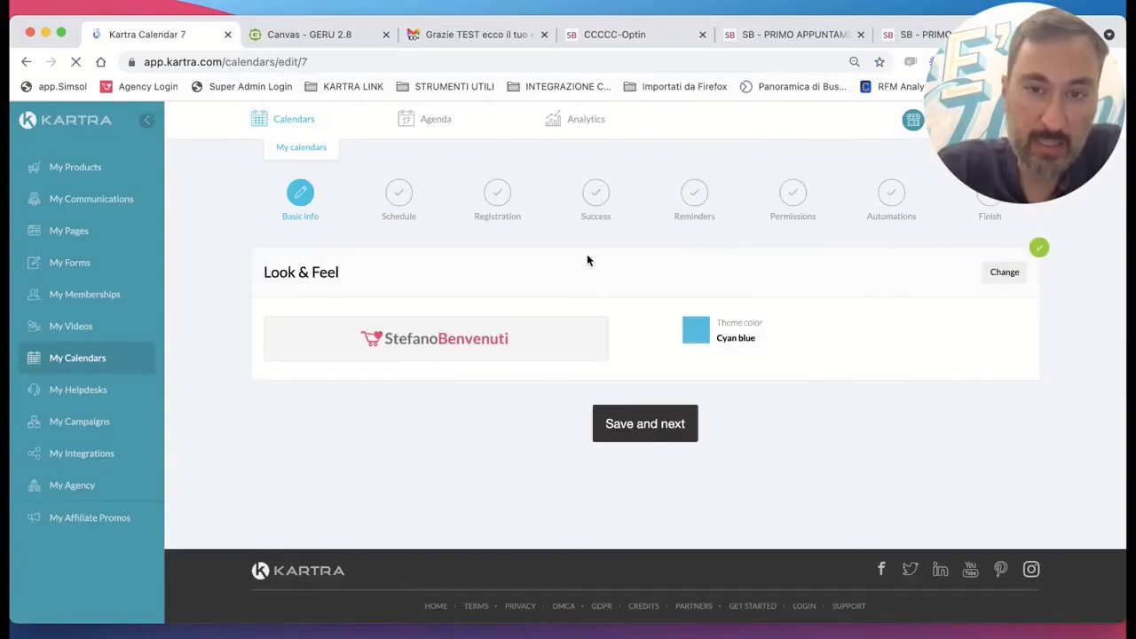
Advance to the Success step and review the 'Congratulazioni' confirmation message.
{"action": "left_click", "coordinate": [637, 433]}
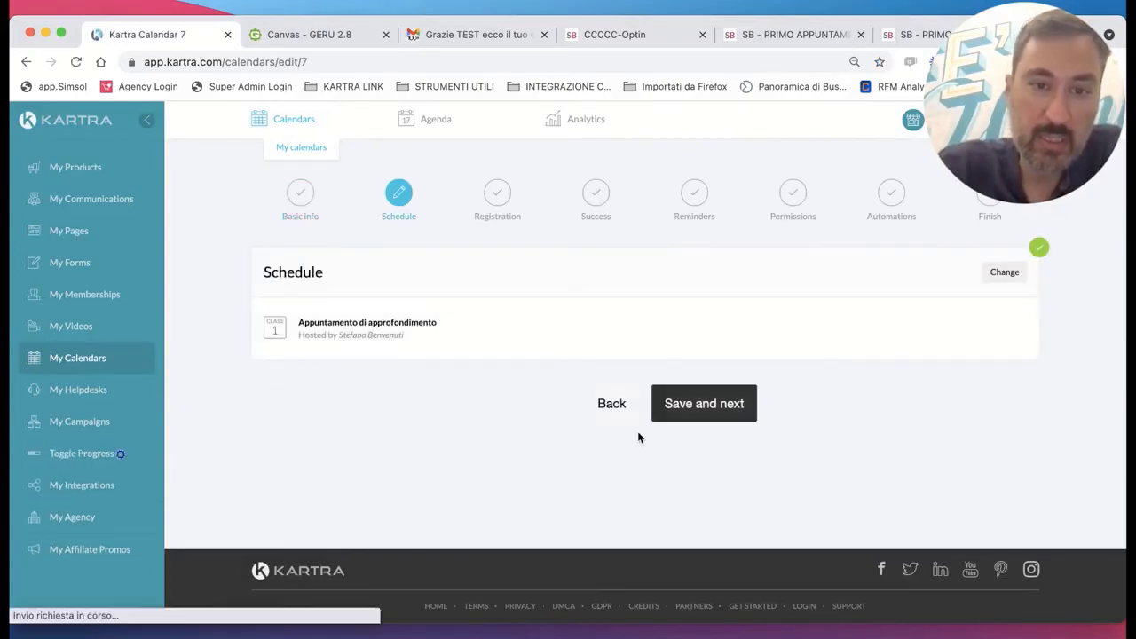
{"action": "left_click", "coordinate": [696, 395]}
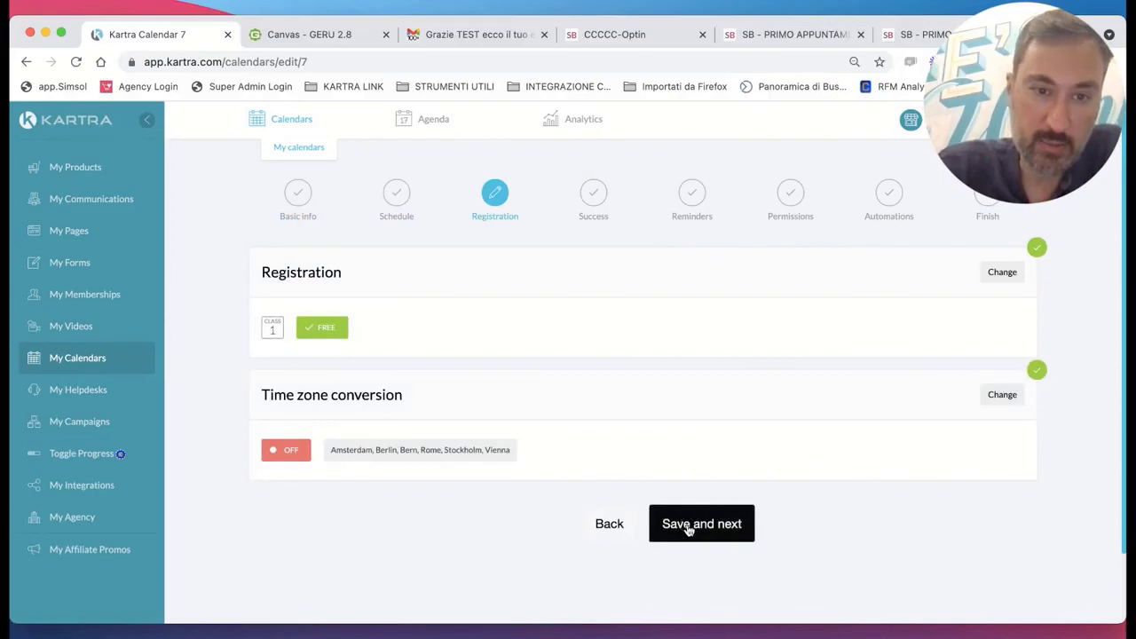
{"action": "left_click", "coordinate": [689, 525]}
{"action": "left_click", "coordinate": [1009, 273]}
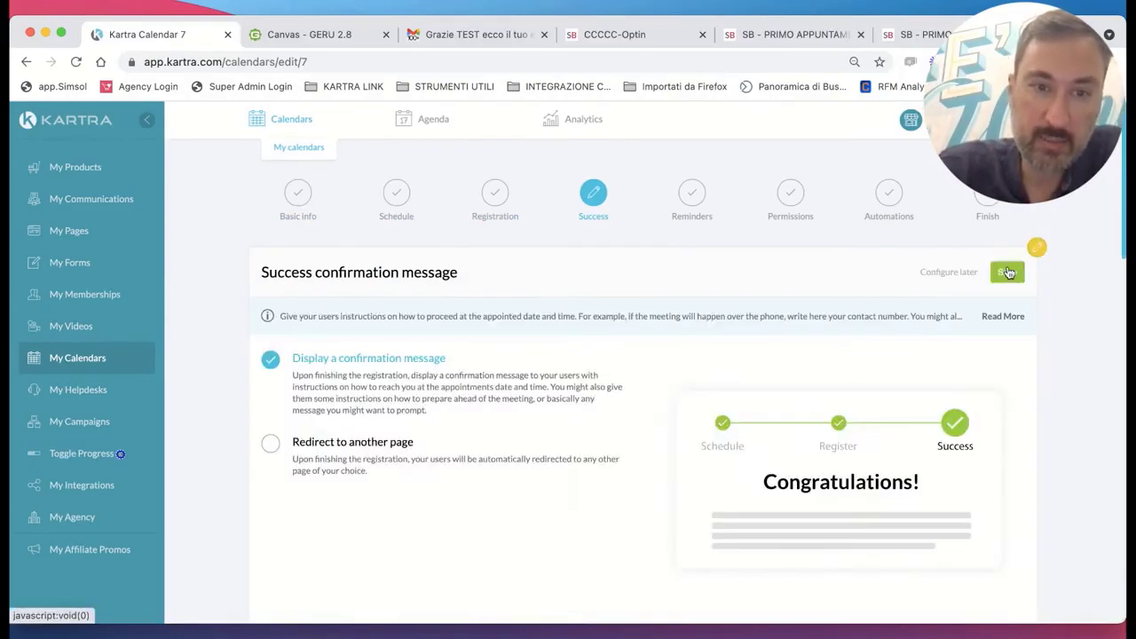
{"action": "scroll", "coordinate": [612, 462], "scroll_direction": "down", "scroll_amount": 5}
{"action": "scroll", "coordinate": [614, 470], "scroll_direction": "down", "scroll_amount": 5}
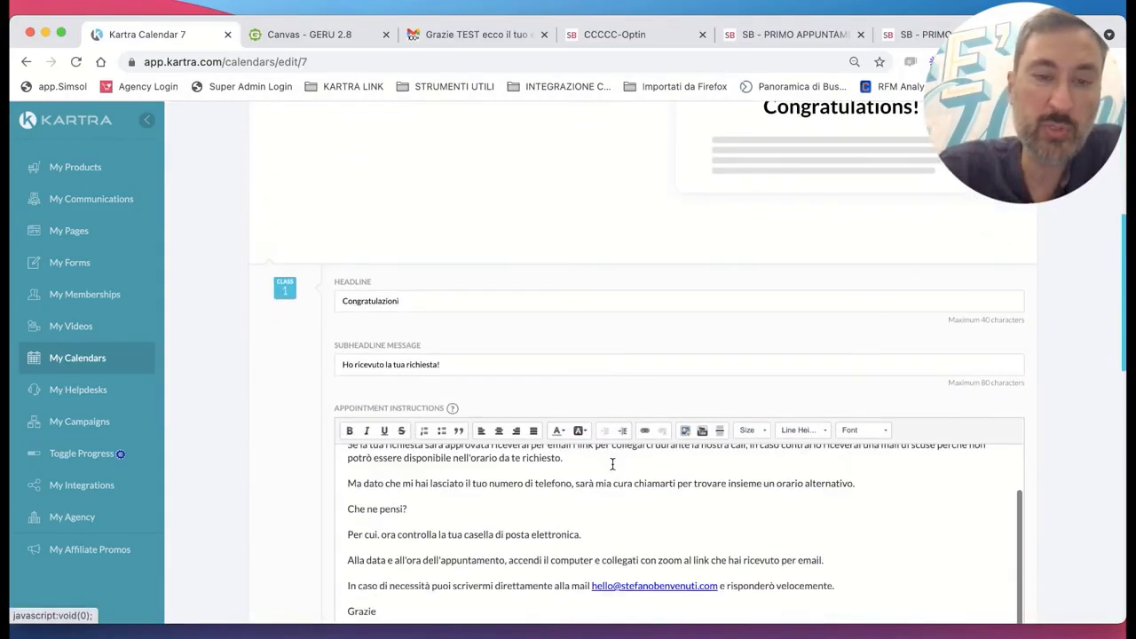
{"action": "left_click", "coordinate": [636, 37]}
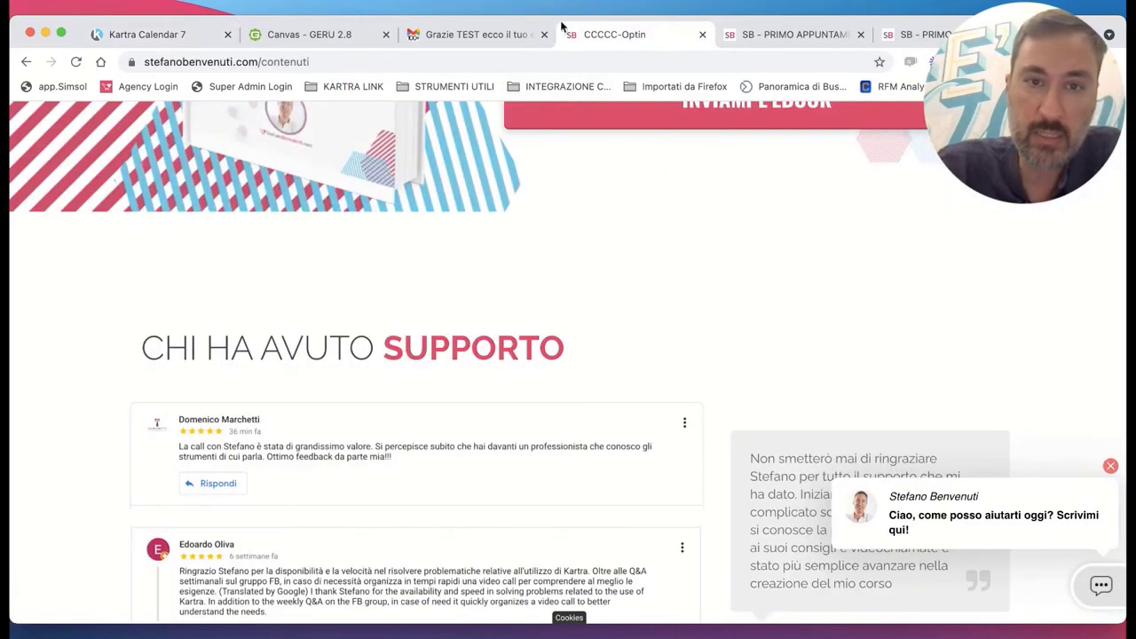
Delete the Thank You page node from the GERU funnel.
{"action": "left_click", "coordinate": [306, 33]}
{"action": "left_click", "coordinate": [835, 341]}
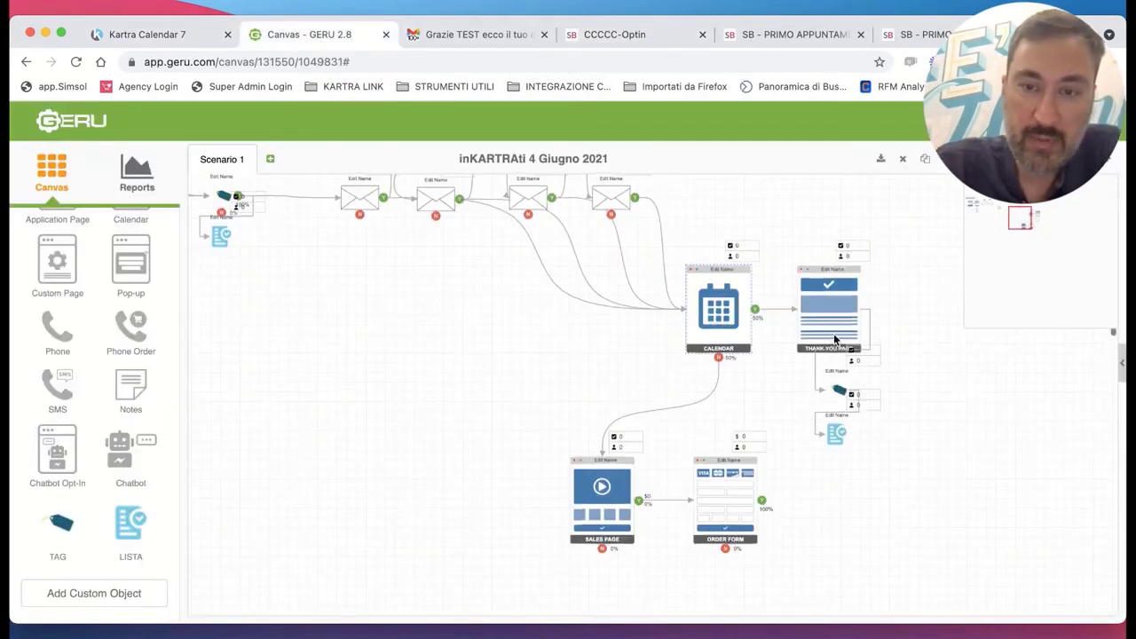
{"action": "double_click", "coordinate": [825, 306]}
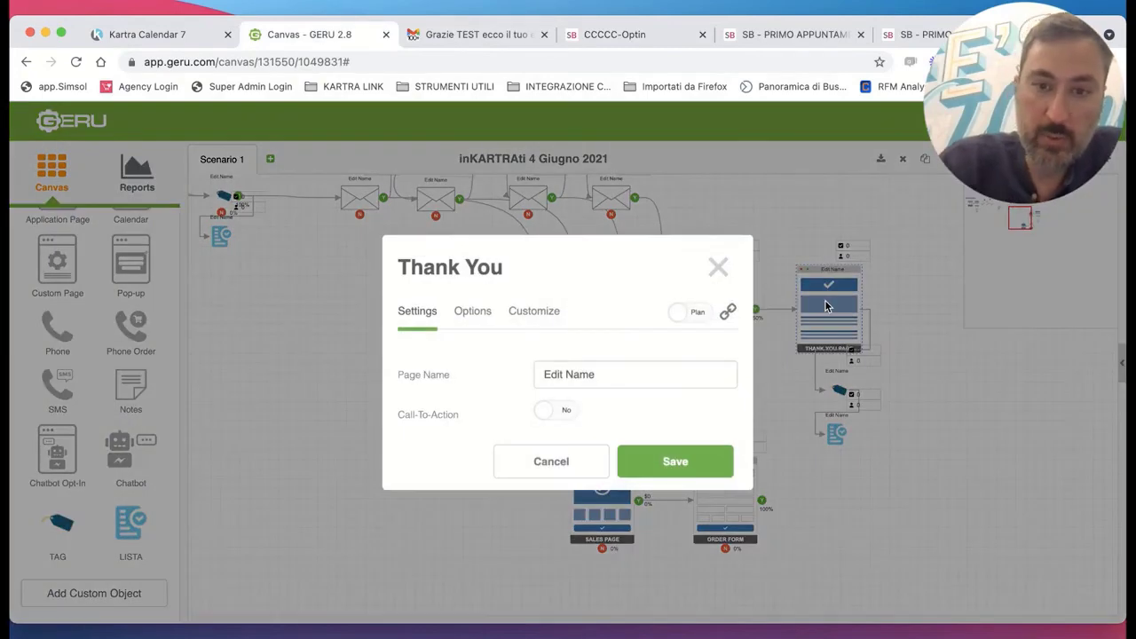
{"action": "left_click", "coordinate": [600, 456]}
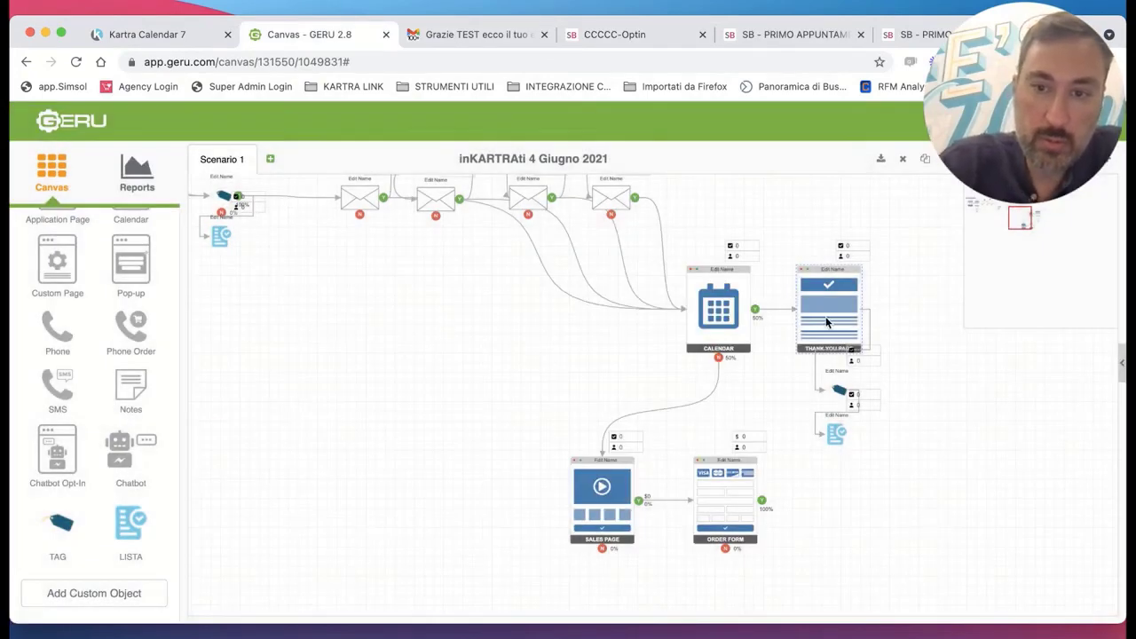
{"action": "key", "text": "Delete"}
Connect the Calendar step's output directly to the TAG node.
{"action": "left_click_drag", "start_coordinate": [755, 308], "coordinate": [836, 390]}
{"action": "scroll", "coordinate": [781, 302], "scroll_direction": "down", "scroll_amount": 2}
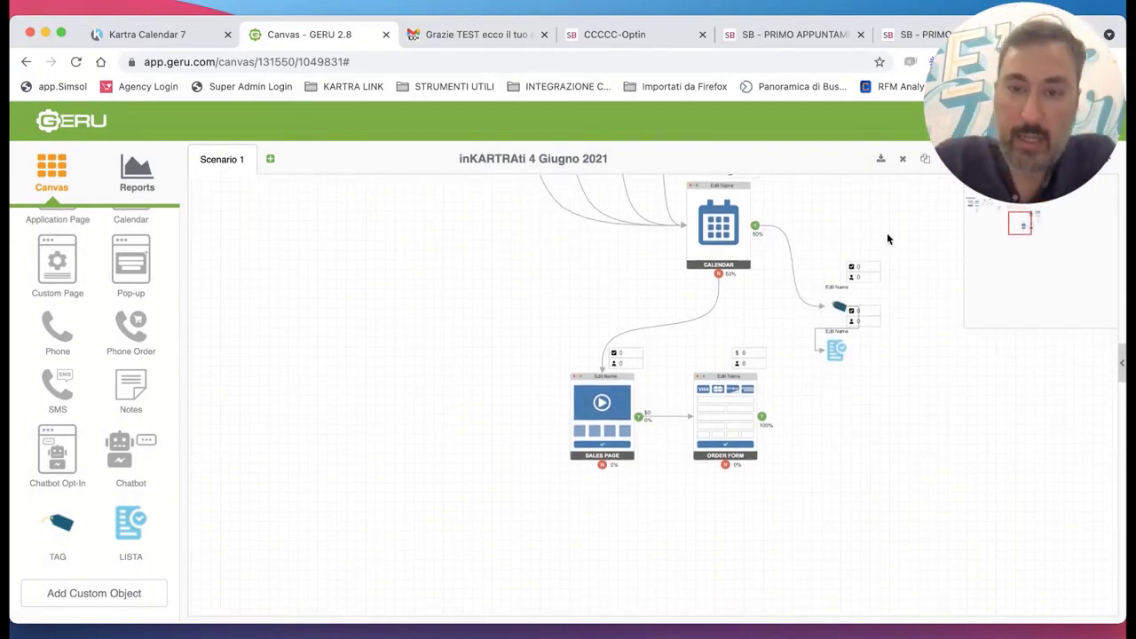
{"action": "scroll", "coordinate": [887, 239], "scroll_direction": "up", "scroll_amount": 1}
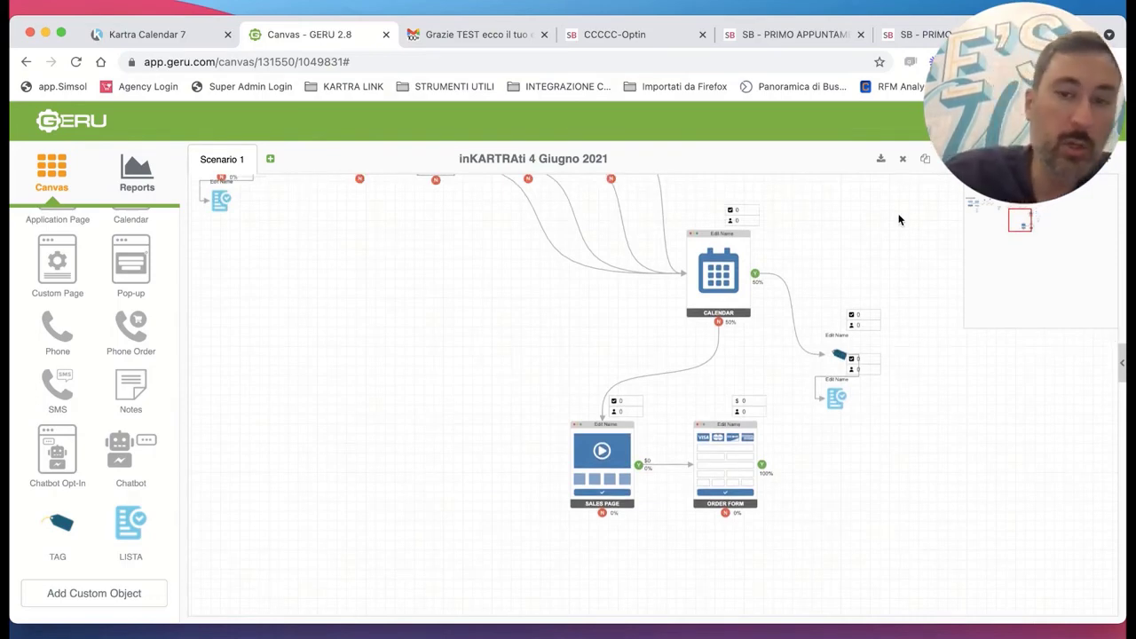
{"action": "scroll", "coordinate": [652, 324], "scroll_direction": "up", "scroll_amount": 3}
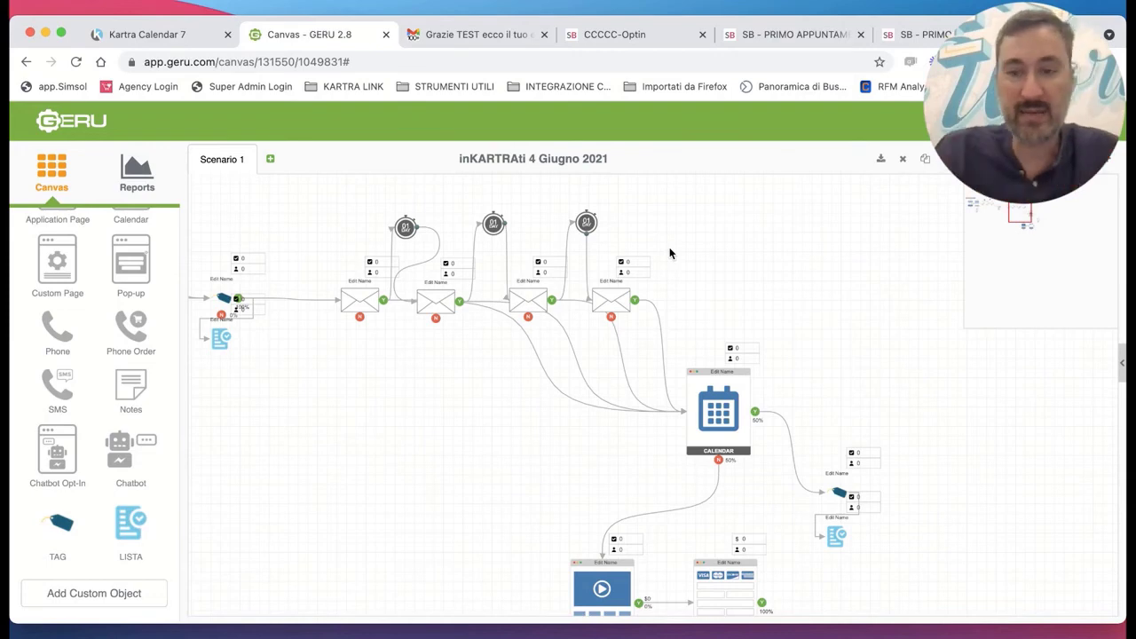
{"action": "left_click", "coordinate": [112, 39]}
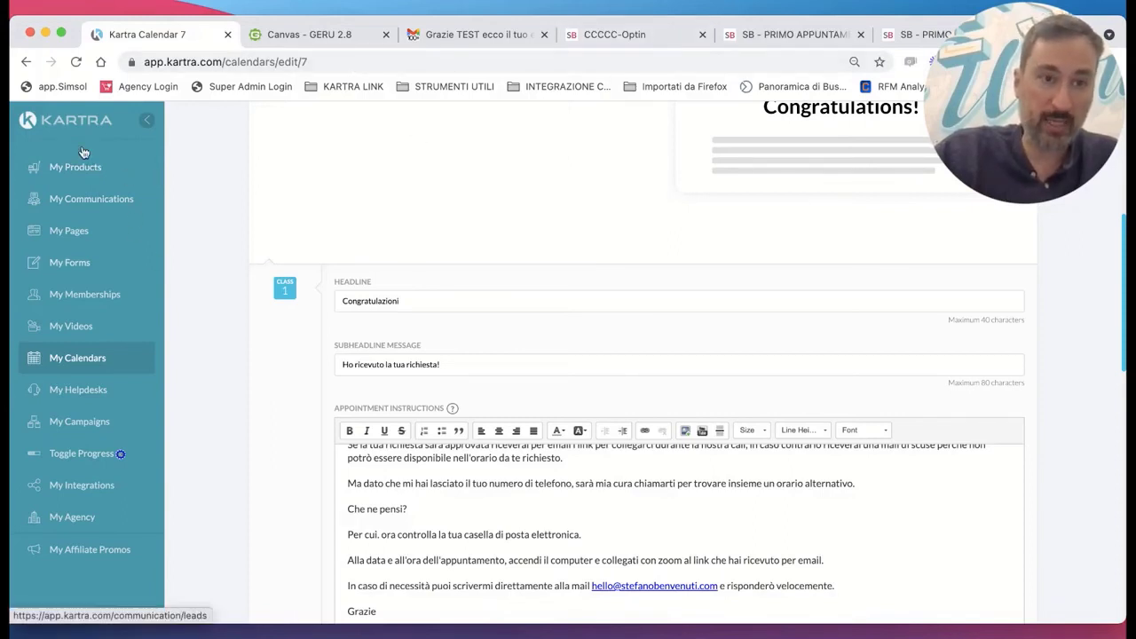
Edit the 'CCCCC - FISSA LA CALL' sequence and add a Send email step below its Starting Rules.
{"action": "left_click", "coordinate": [91, 201]}
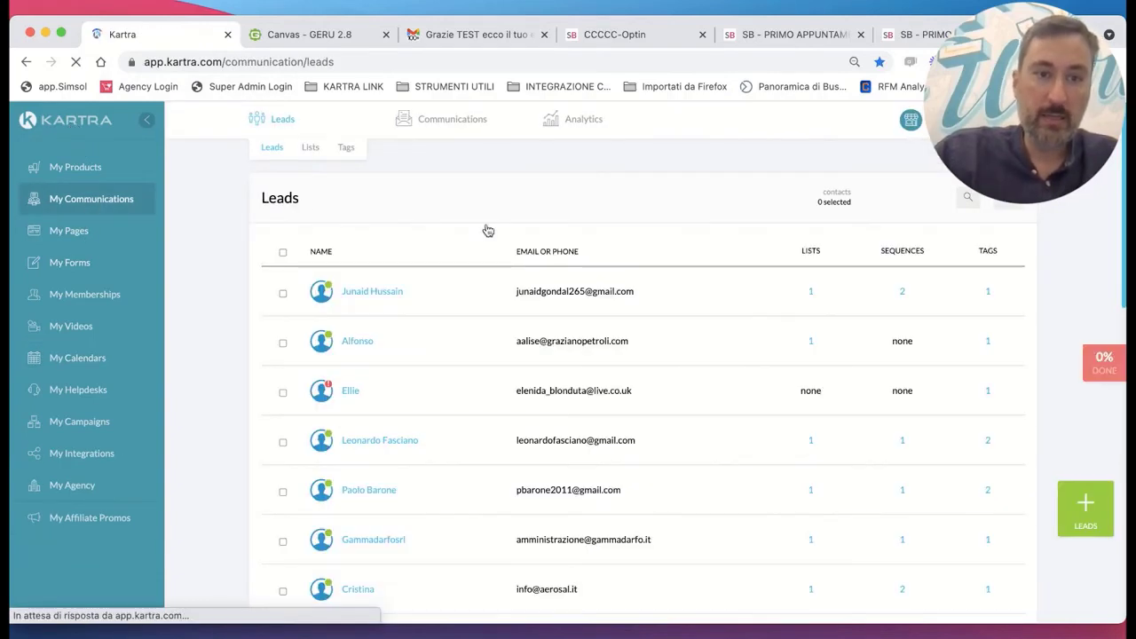
{"action": "mouse_move", "coordinate": [459, 122]}
{"action": "left_click", "coordinate": [440, 150]}
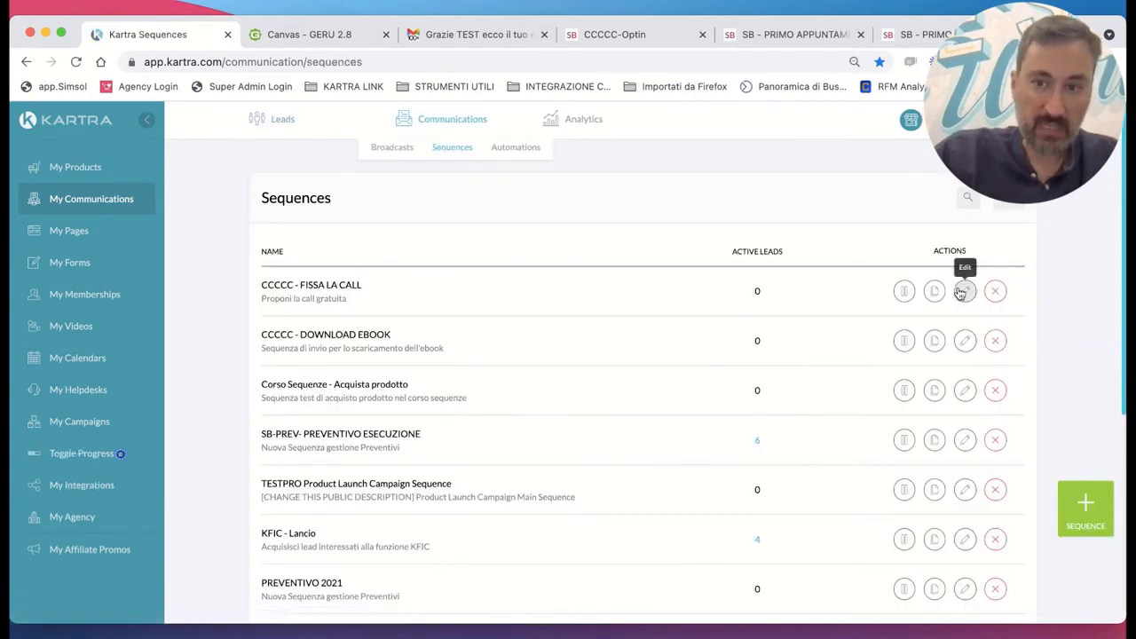
{"action": "left_click", "coordinate": [962, 292]}
{"action": "left_click", "coordinate": [756, 151]}
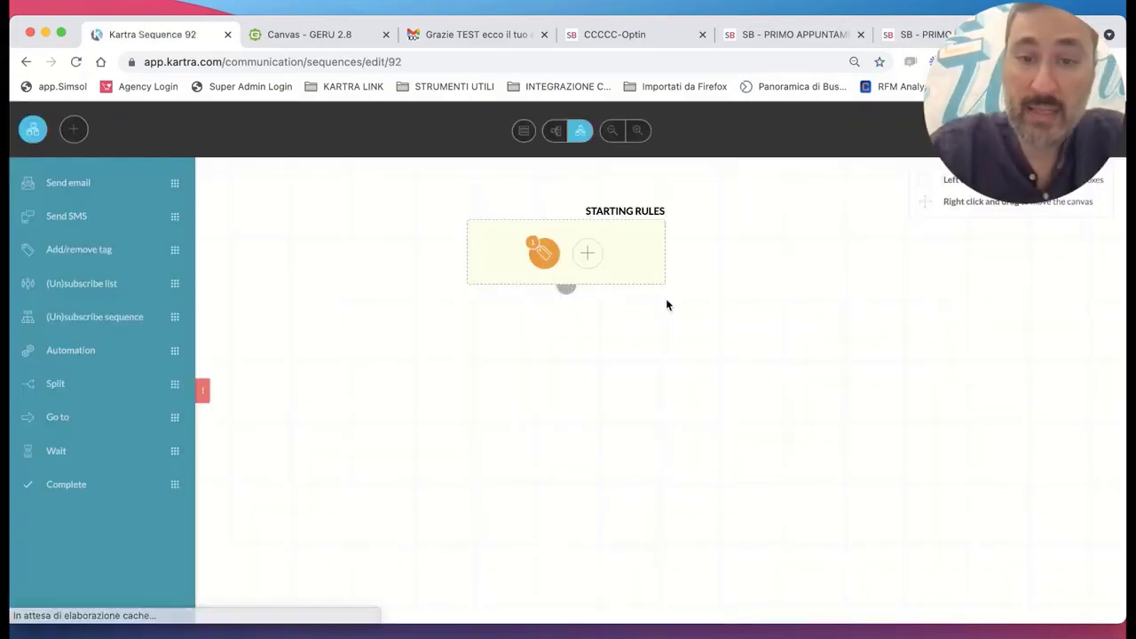
{"action": "left_click_drag", "start_coordinate": [71, 183], "coordinate": [535, 359]}
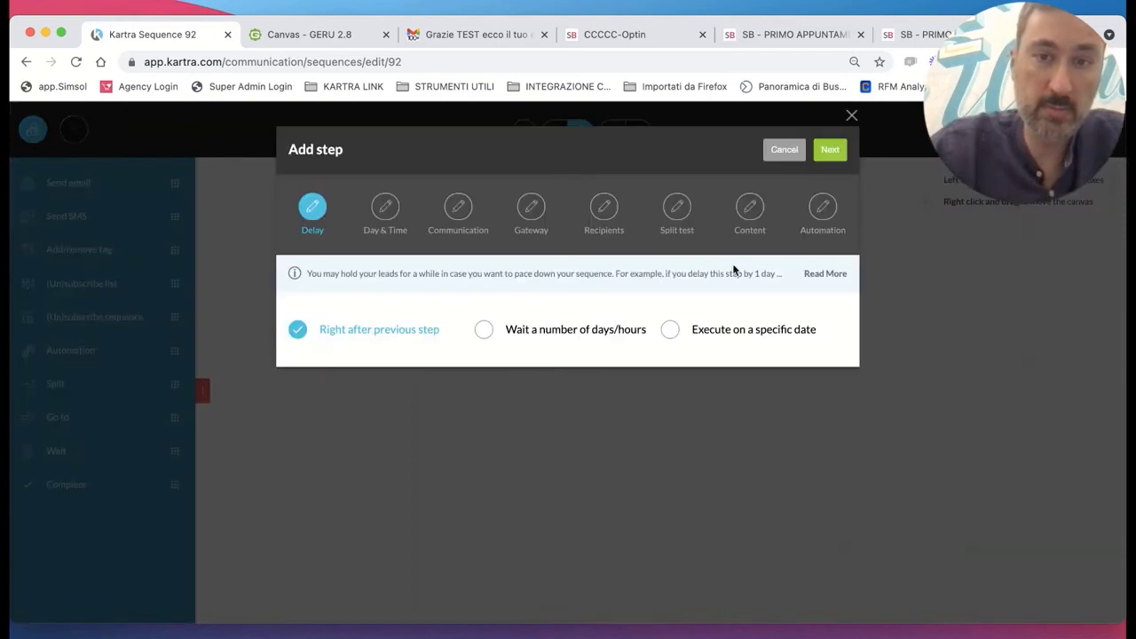
Keep the default delay and send times, and name the broadcast 'Ccccc'.
{"action": "left_click", "coordinate": [831, 153]}
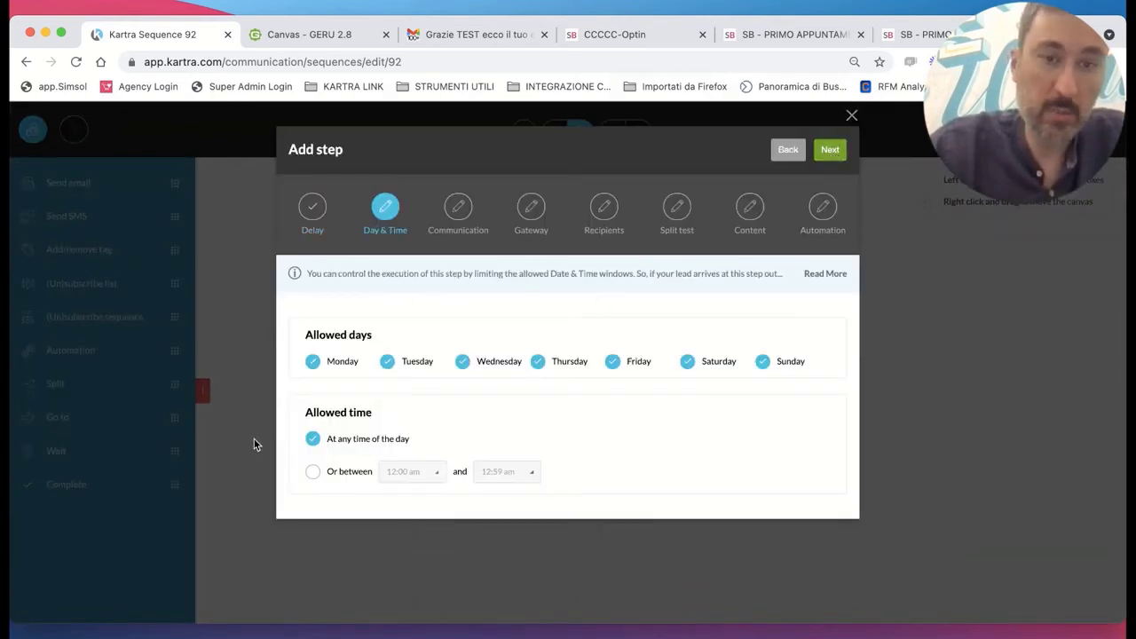
{"action": "left_click", "coordinate": [829, 151]}
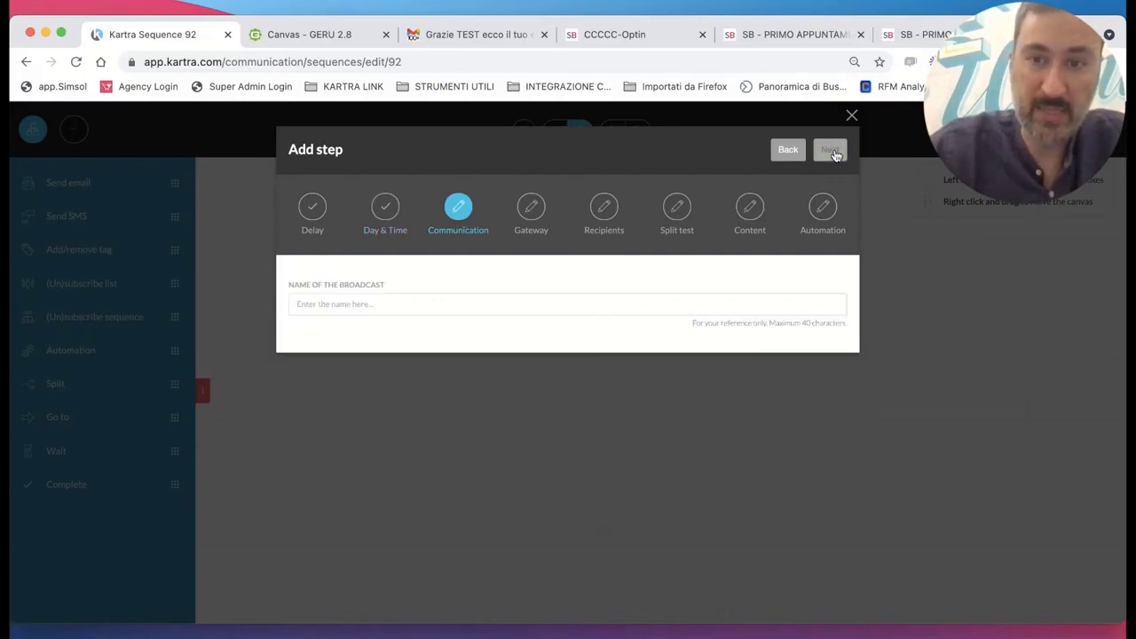
{"action": "left_click", "coordinate": [359, 302]}
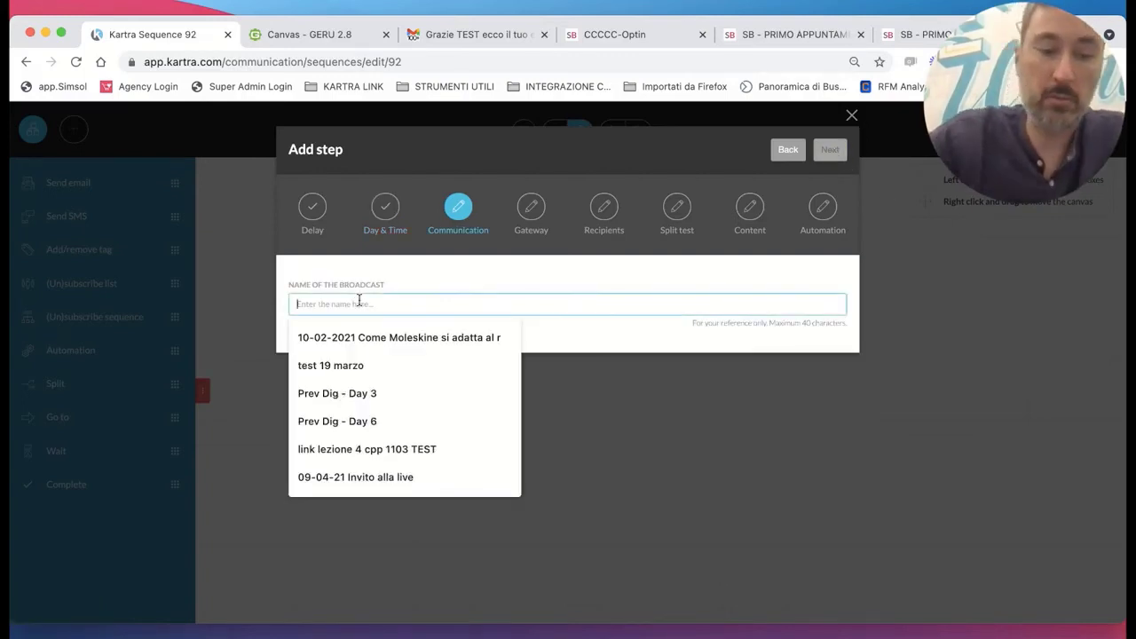
{"action": "type", "text": "Ccc"}
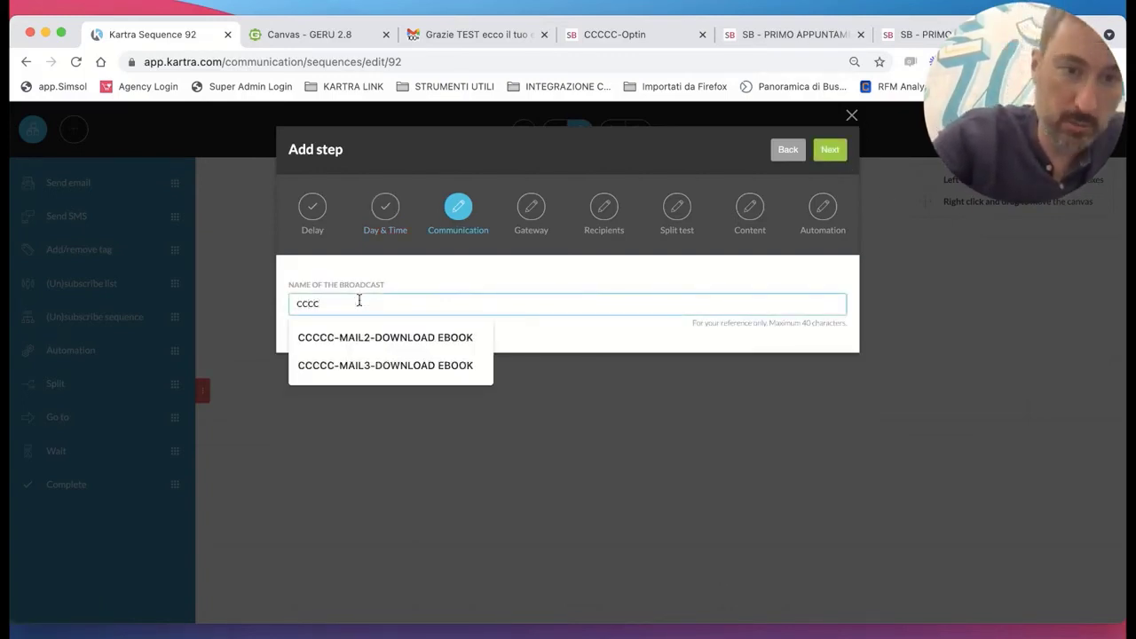
{"action": "type", "text": "cx"}
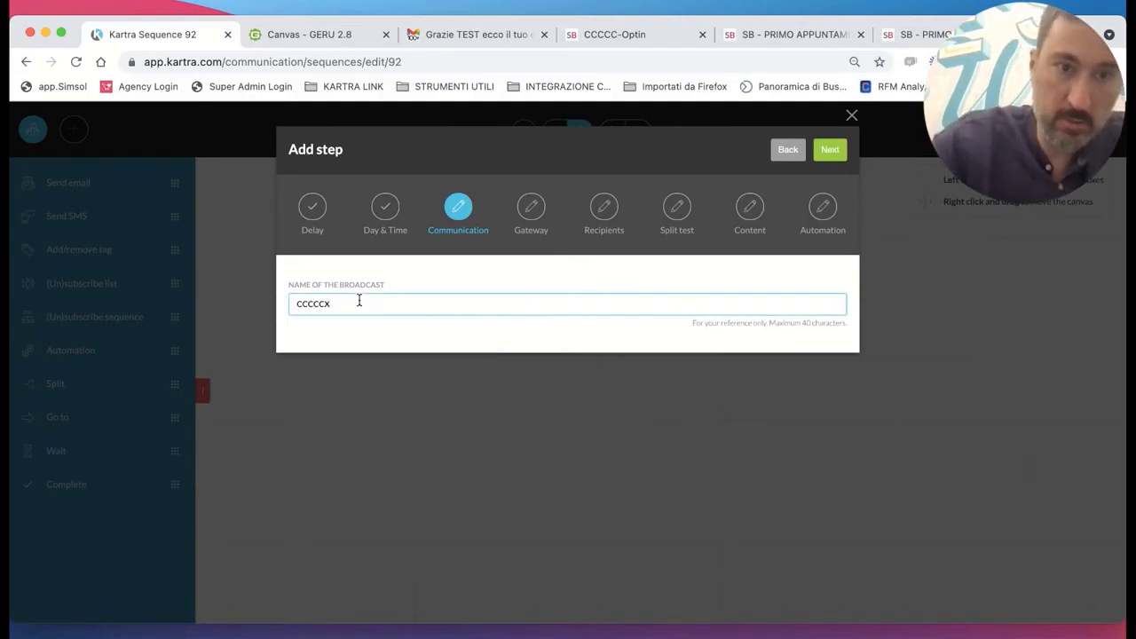
{"action": "key", "text": "BackSpace"}
{"action": "type", "text": "c"}
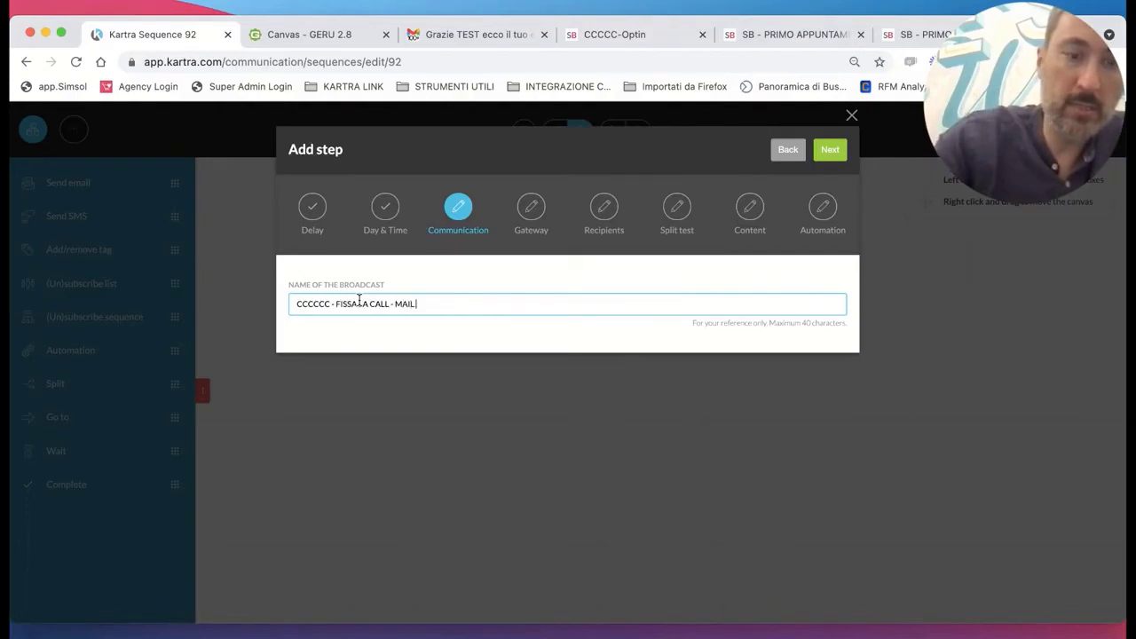
{"action": "left_click", "coordinate": [829, 149]}
Set the sender e-mail address from the suggestions and continue to recipients.
{"action": "left_click", "coordinate": [497, 359]}
{"action": "key", "text": "super+a"}
{"action": "type", "text": "h"}
{"action": "left_click", "coordinate": [555, 390]}
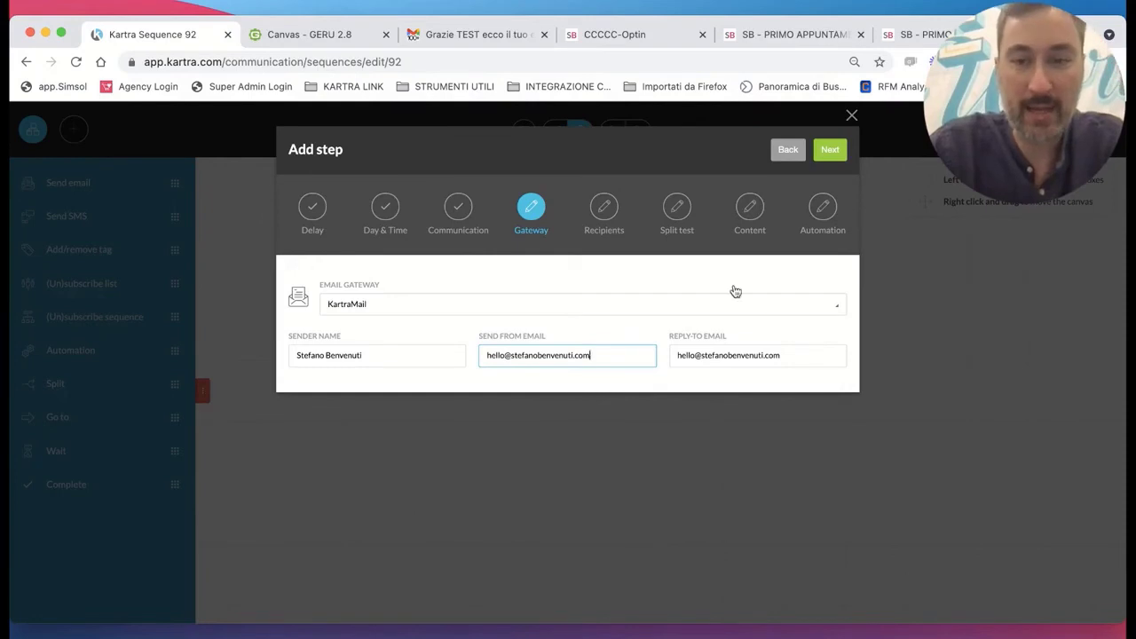
{"action": "left_click", "coordinate": [611, 354]}
{"action": "left_click", "coordinate": [621, 328]}
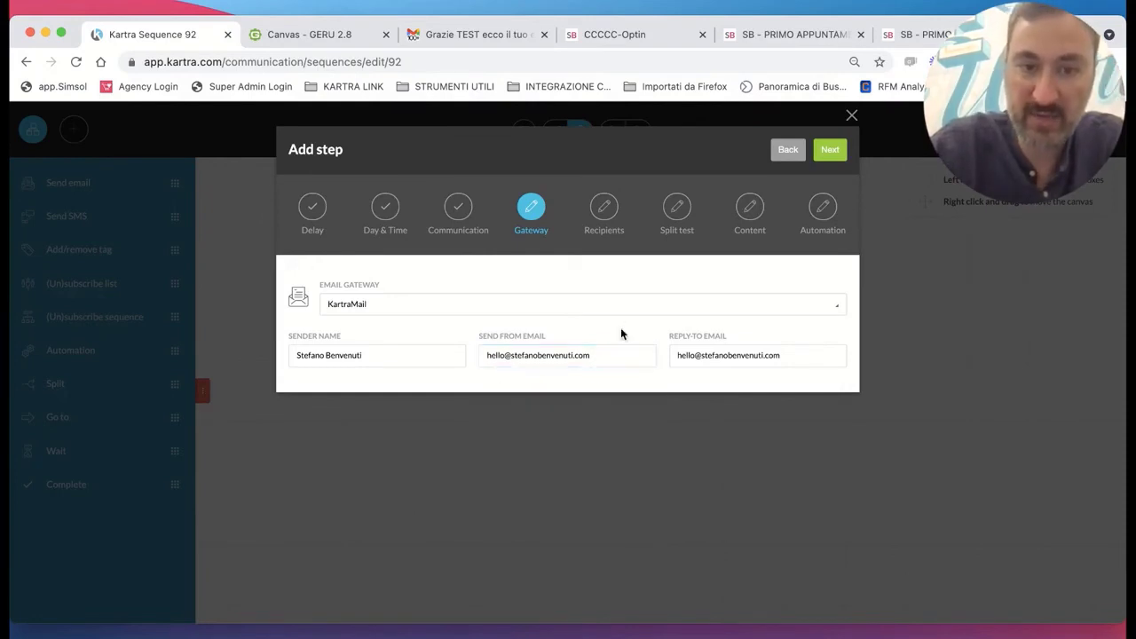
{"action": "left_click", "coordinate": [836, 156]}
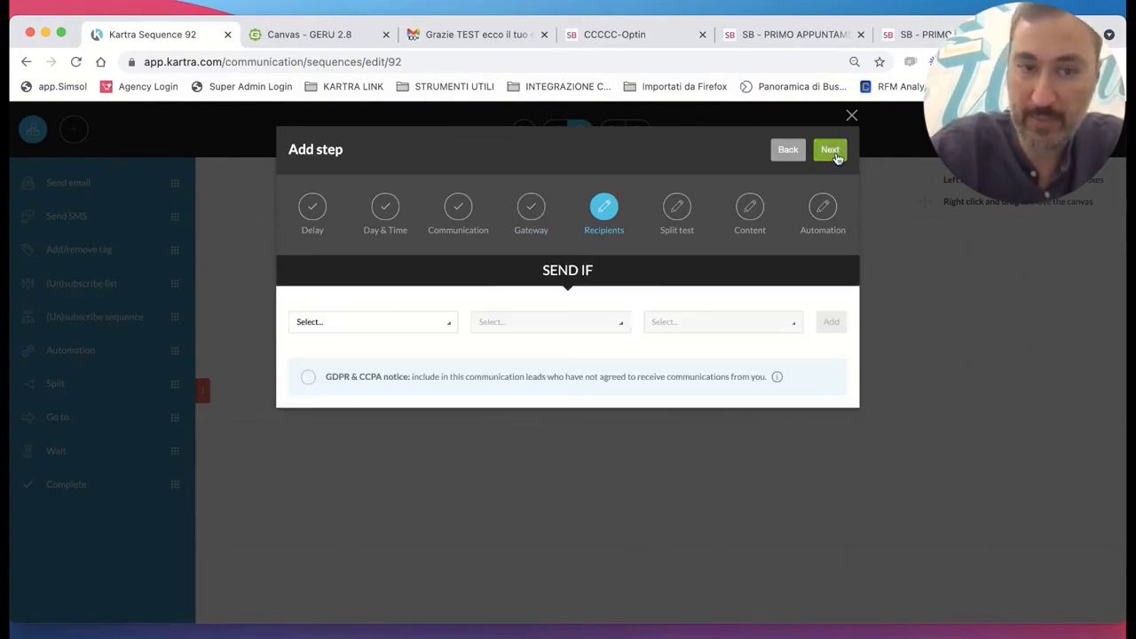
Tick the GDPR & CCPA notice and set SEND IF to 'Anyone reaching this step'.
{"action": "left_click", "coordinate": [308, 380]}
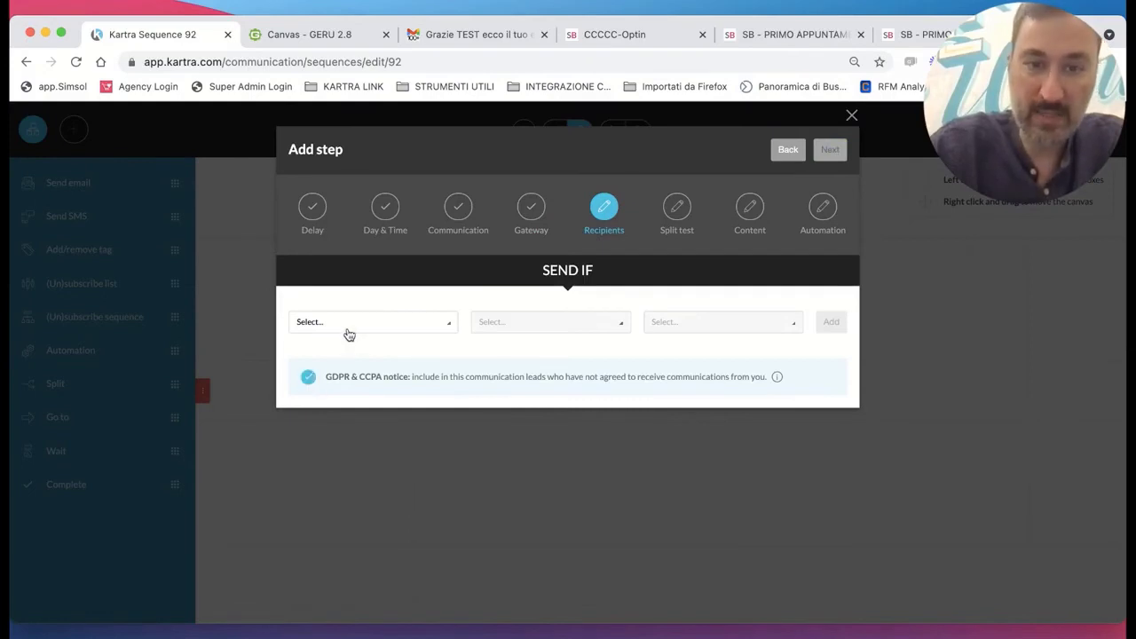
{"action": "left_click", "coordinate": [352, 326]}
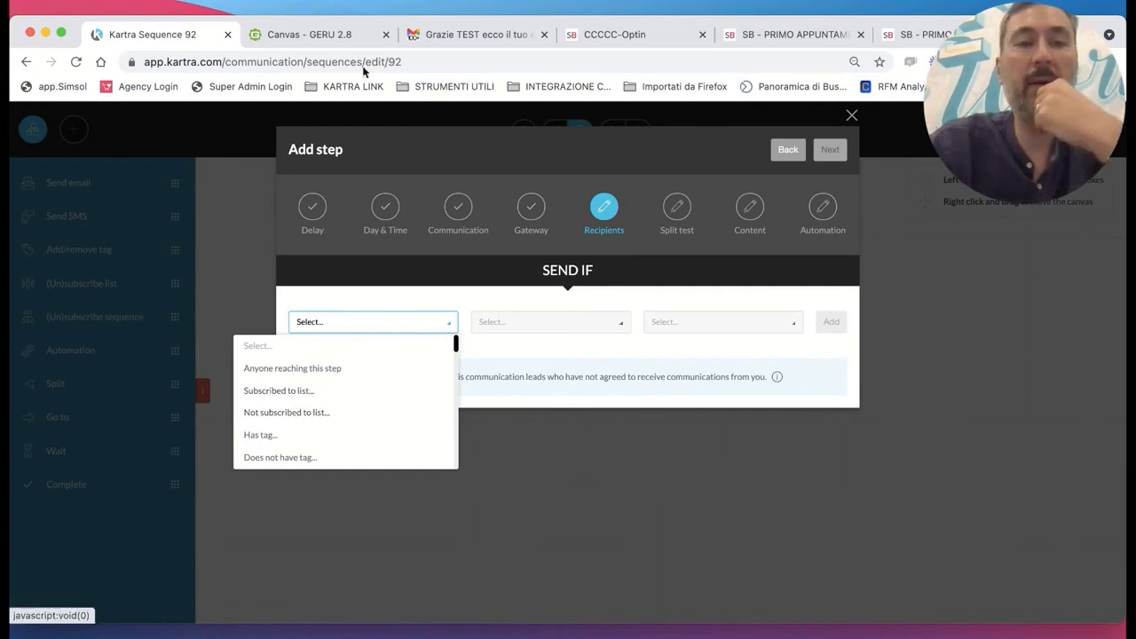
{"action": "left_click", "coordinate": [337, 40]}
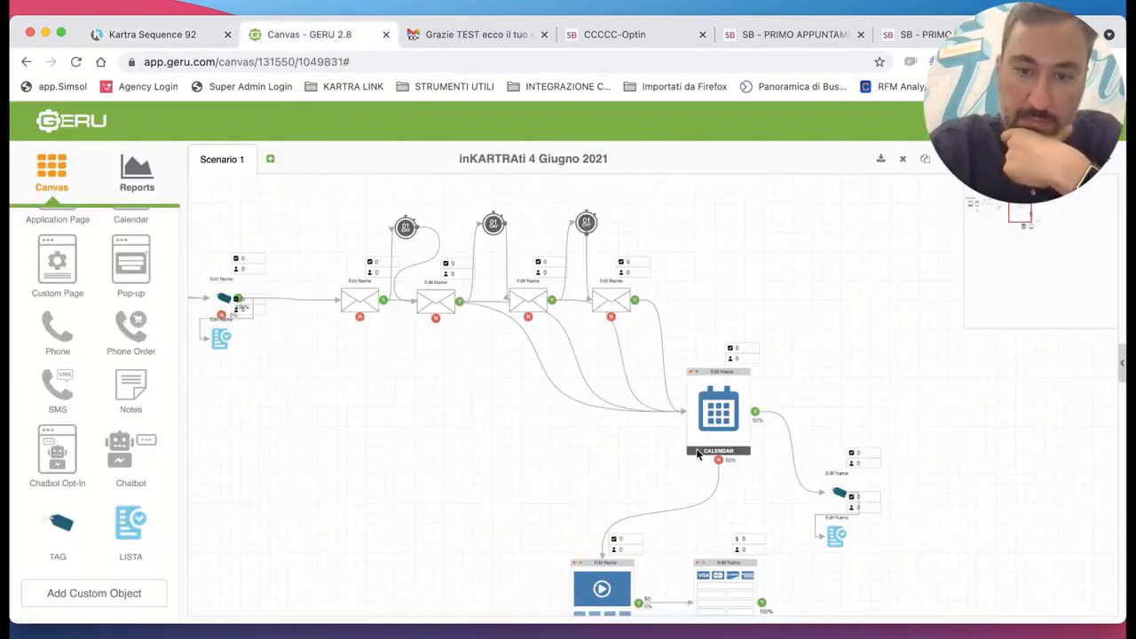
{"action": "scroll", "coordinate": [696, 454], "scroll_direction": "down", "scroll_amount": 4}
{"action": "scroll", "coordinate": [697, 455], "scroll_direction": "up", "scroll_amount": 4}
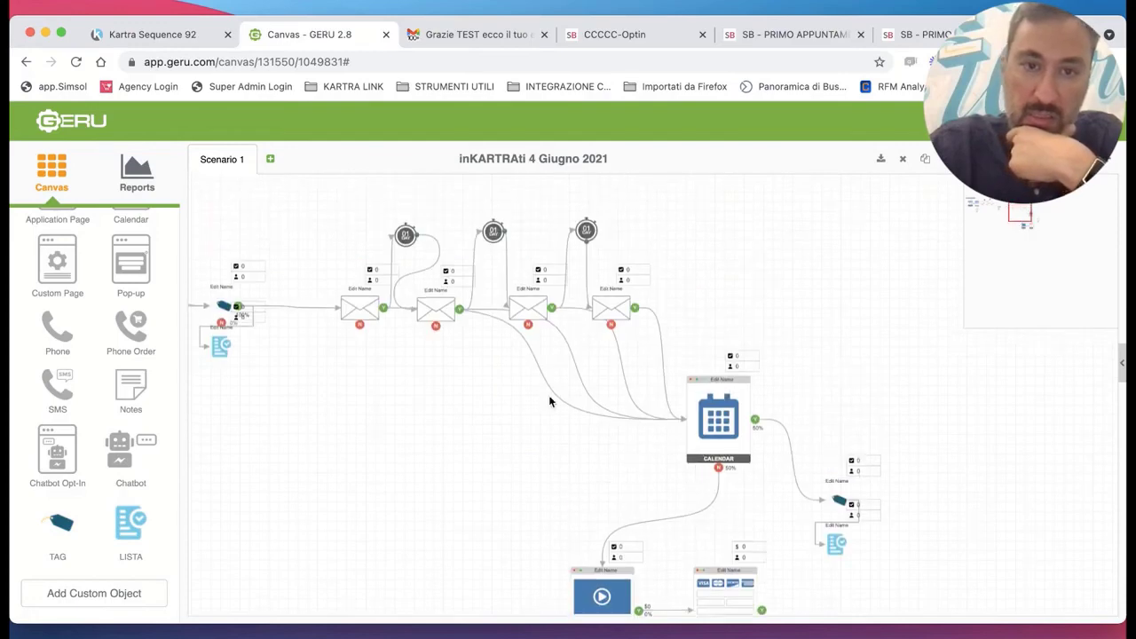
{"action": "left_click", "coordinate": [174, 38]}
{"action": "left_click", "coordinate": [324, 370]}
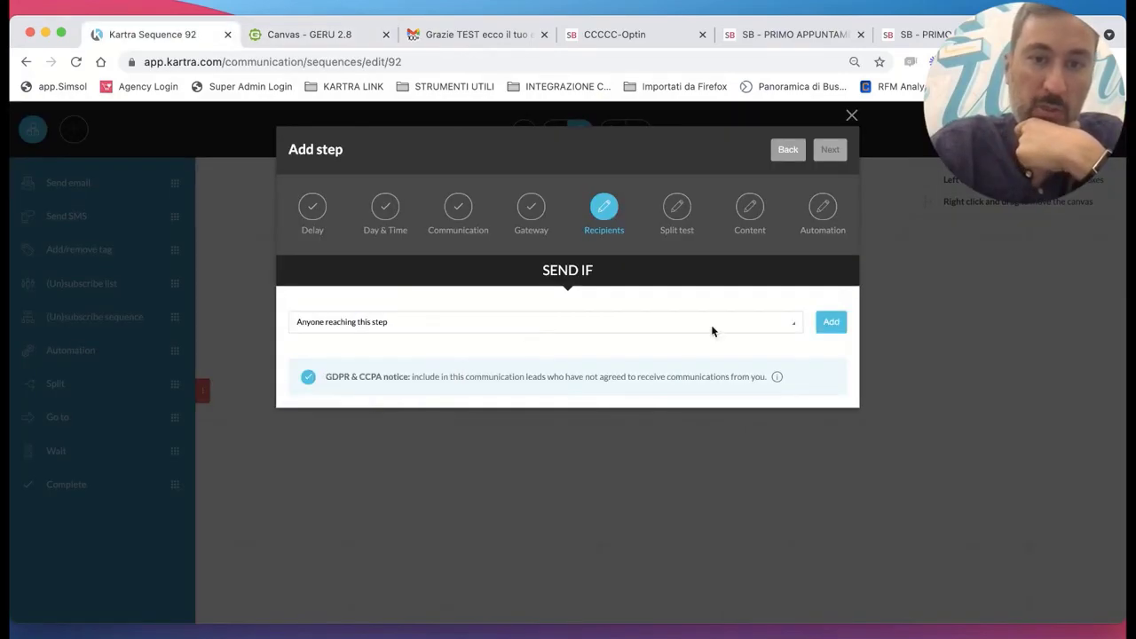
Send the step as a single email to anyone reaching it, using the advanced editor's saved templates.
{"action": "left_click", "coordinate": [832, 324]}
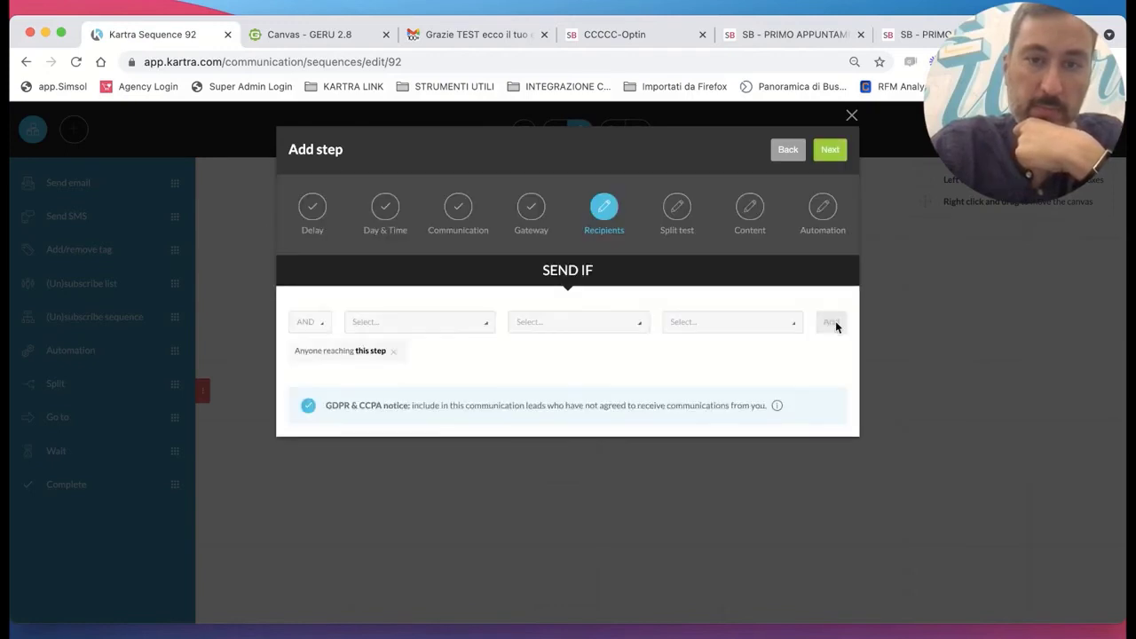
{"action": "left_click", "coordinate": [837, 151]}
{"action": "left_click", "coordinate": [375, 316]}
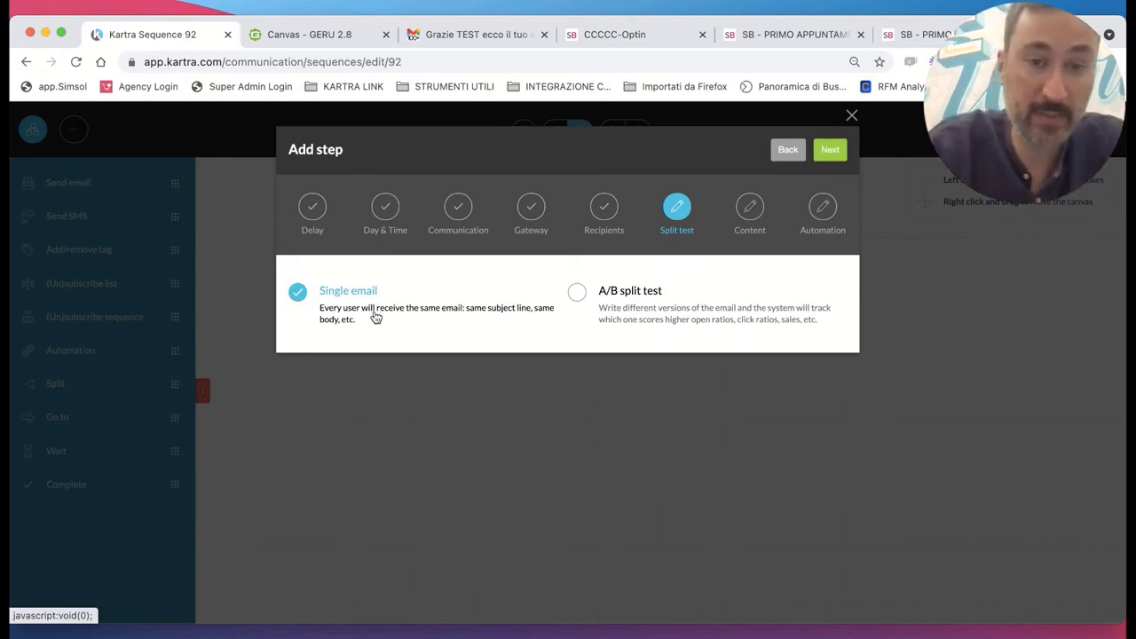
{"action": "left_click", "coordinate": [830, 150]}
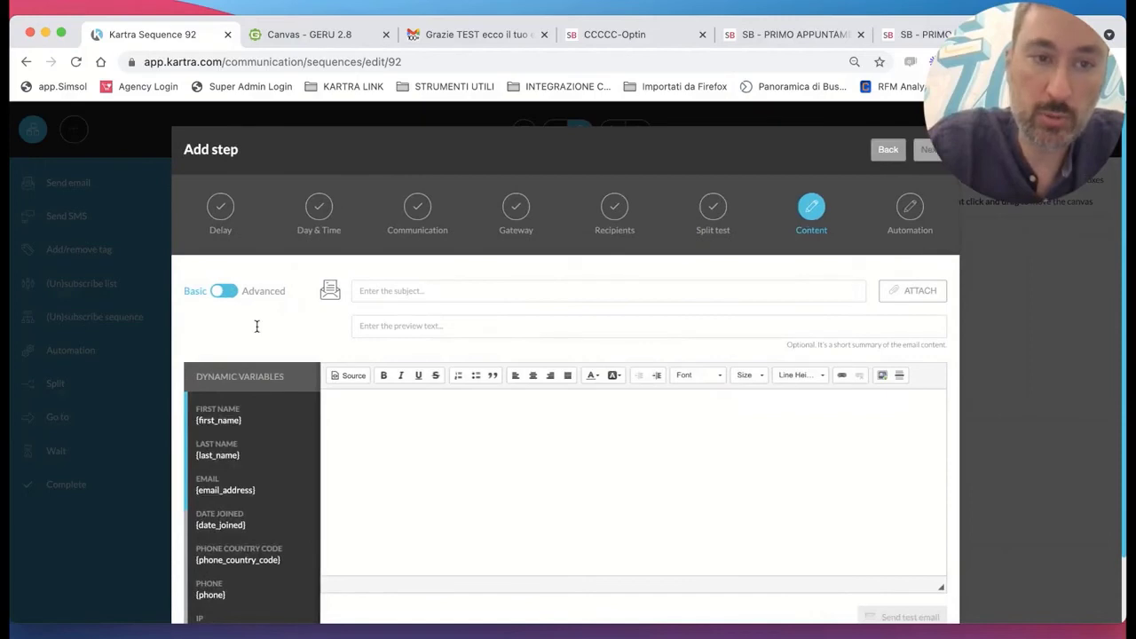
{"action": "left_click", "coordinate": [221, 292]}
{"action": "left_click", "coordinate": [249, 409]}
{"action": "left_click", "coordinate": [270, 493]}
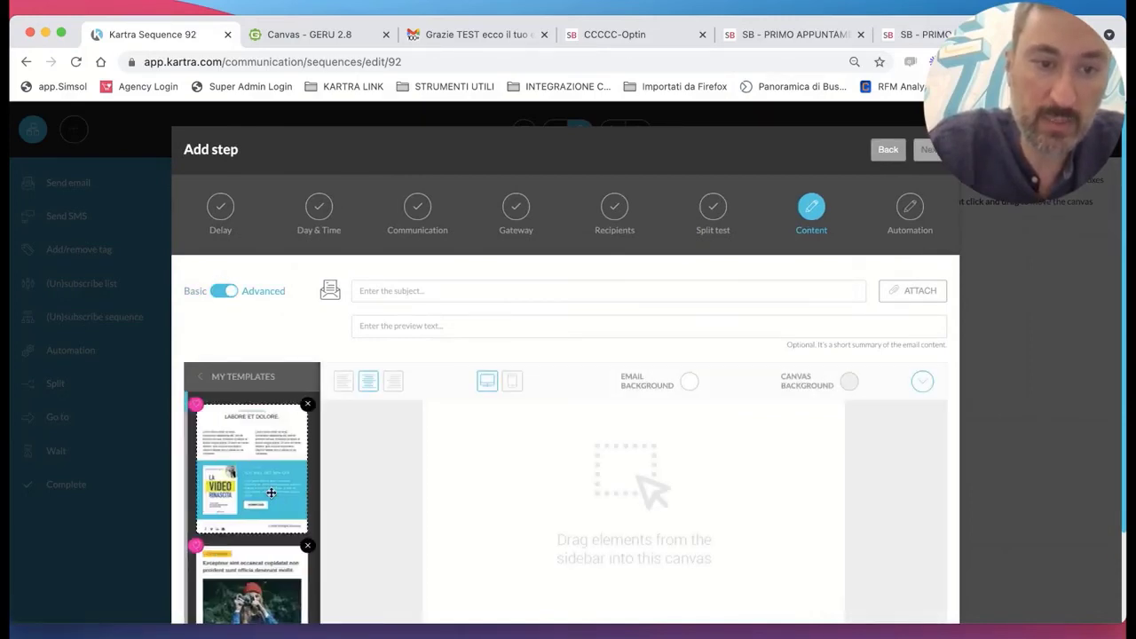
Drop the ASSET DEL SUCCESSO template onto the canvas, check its header link, and return to the sequence.
{"action": "scroll", "coordinate": [282, 474], "scroll_direction": "down", "scroll_amount": 10}
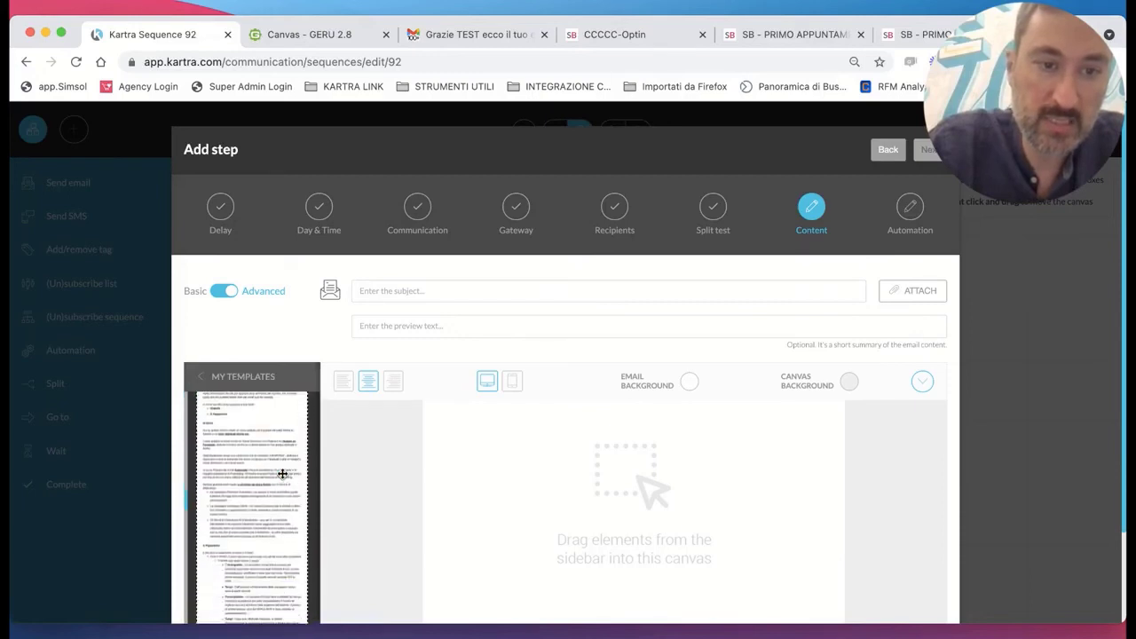
{"action": "scroll", "coordinate": [282, 474], "scroll_direction": "up", "scroll_amount": 5}
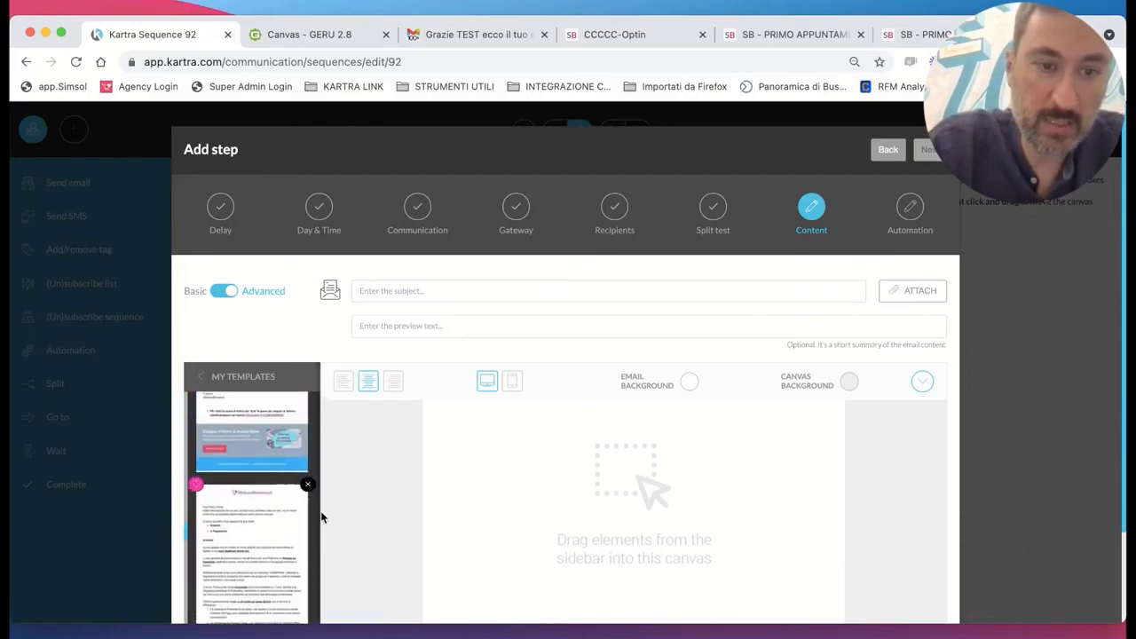
{"action": "scroll", "coordinate": [315, 513], "scroll_direction": "up", "scroll_amount": 3}
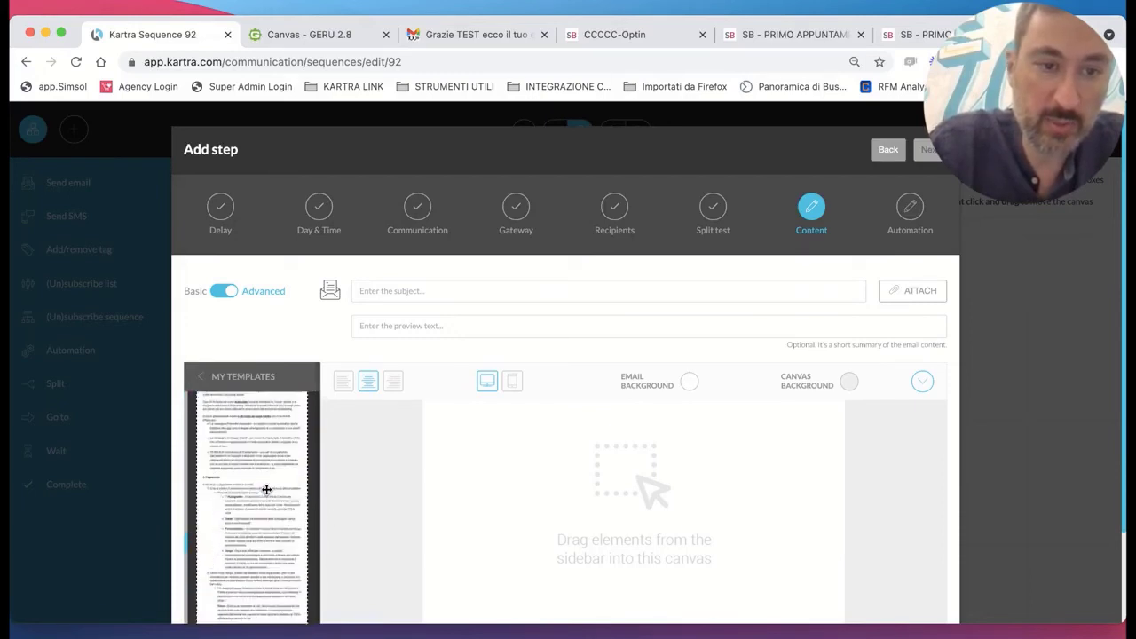
{"action": "scroll", "coordinate": [266, 491], "scroll_direction": "down", "scroll_amount": 3}
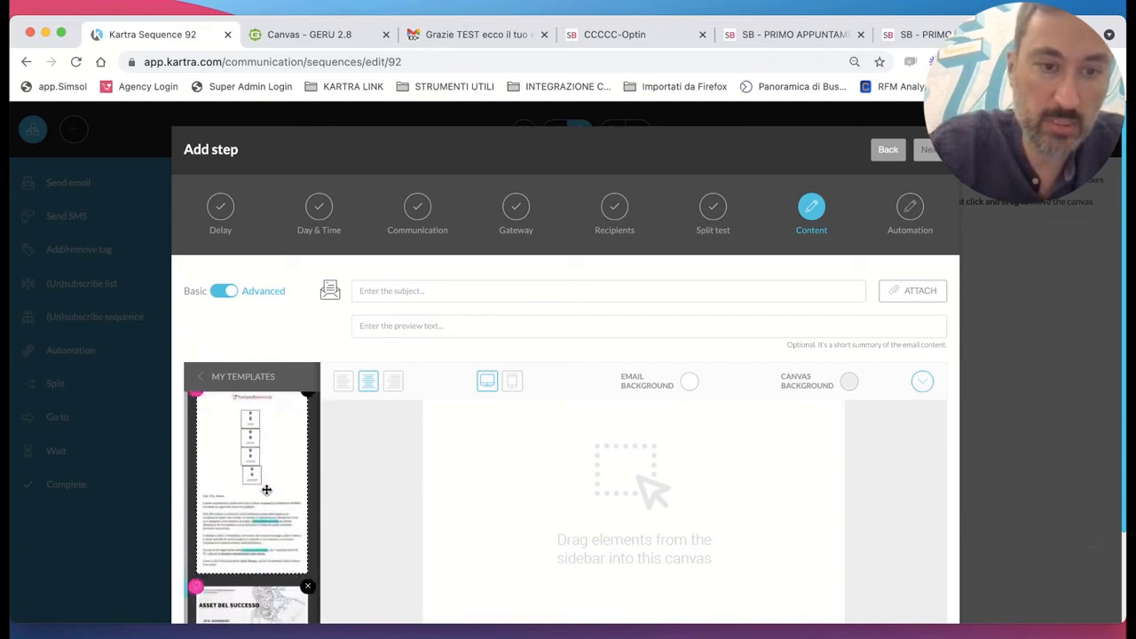
{"action": "scroll", "coordinate": [267, 494], "scroll_direction": "down", "scroll_amount": 5}
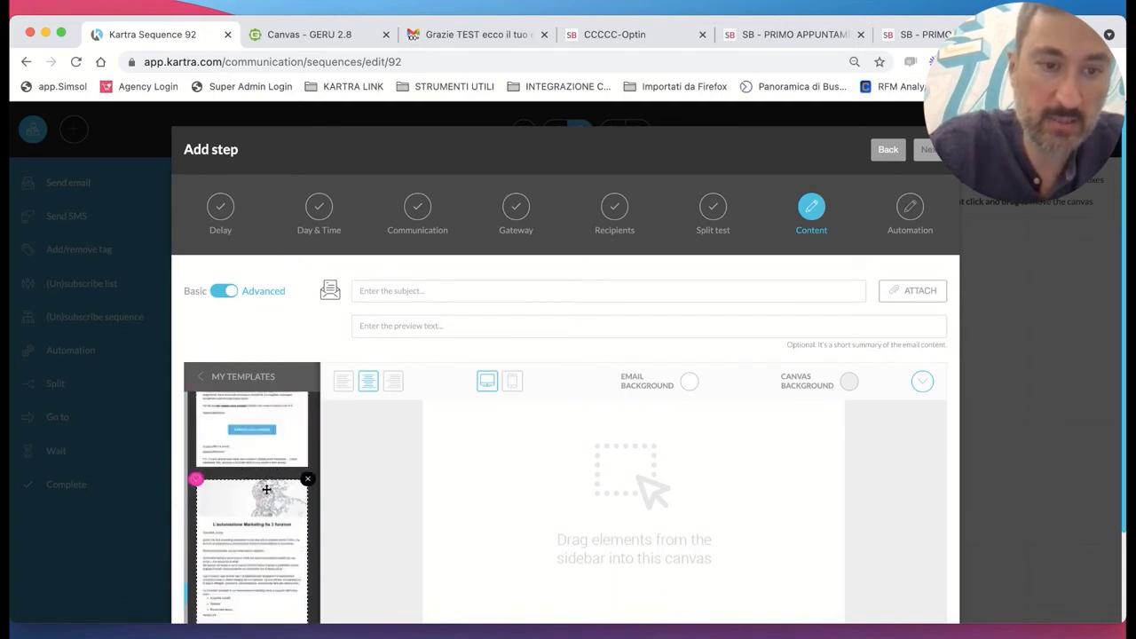
{"action": "scroll", "coordinate": [267, 490], "scroll_direction": "up", "scroll_amount": 10}
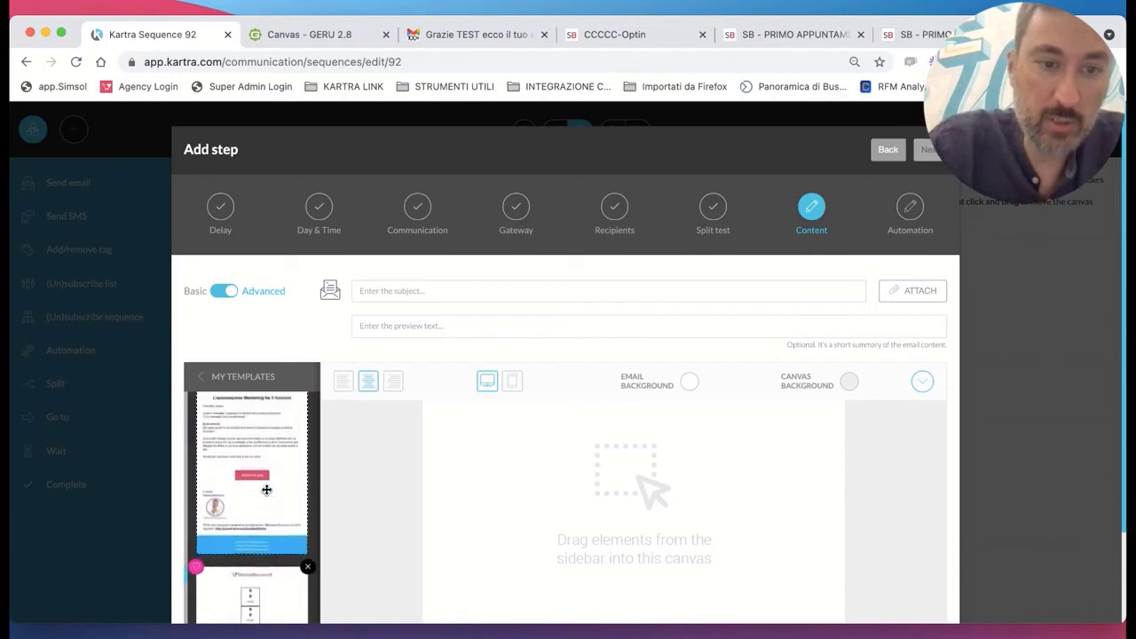
{"action": "scroll", "coordinate": [266, 489], "scroll_direction": "down", "scroll_amount": 2}
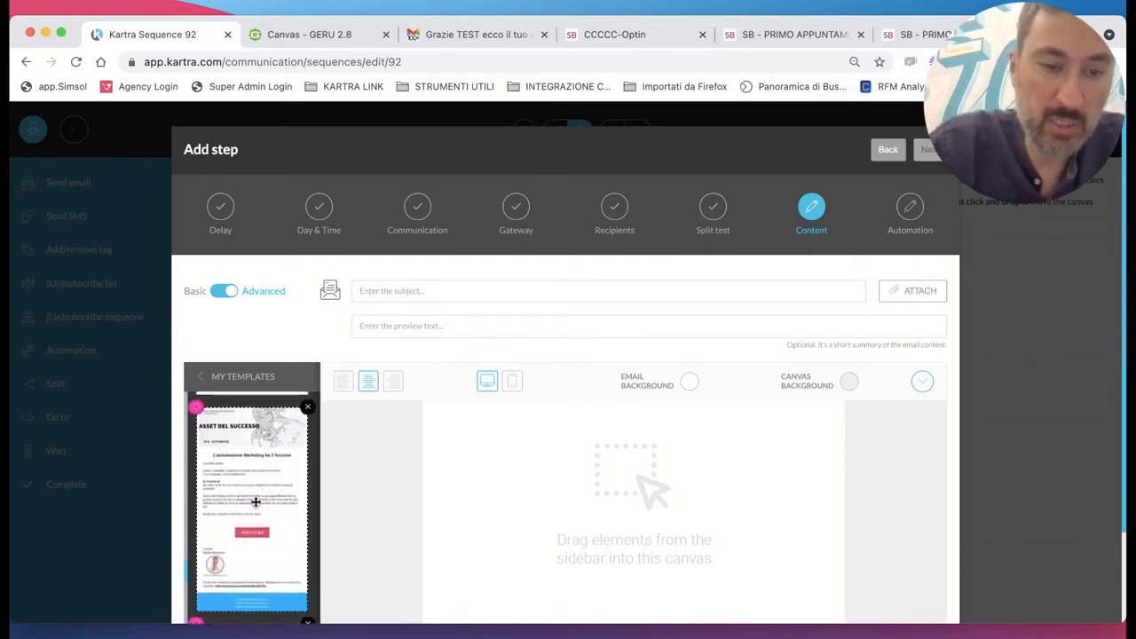
{"action": "left_click_drag", "start_coordinate": [239, 522], "coordinate": [612, 435]}
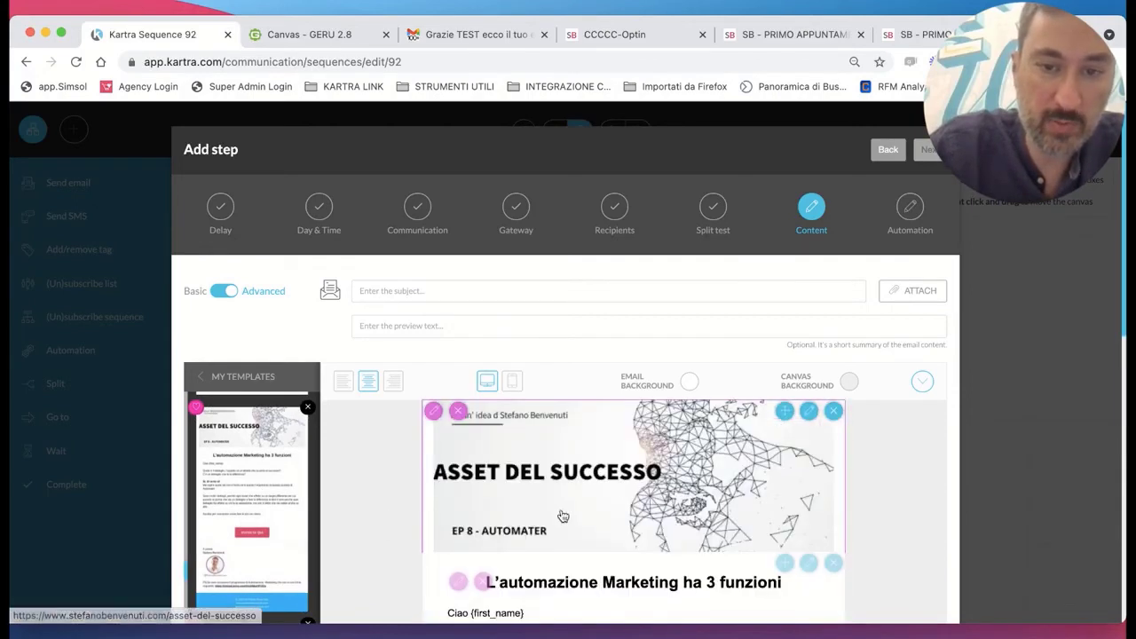
{"action": "left_click", "coordinate": [545, 463]}
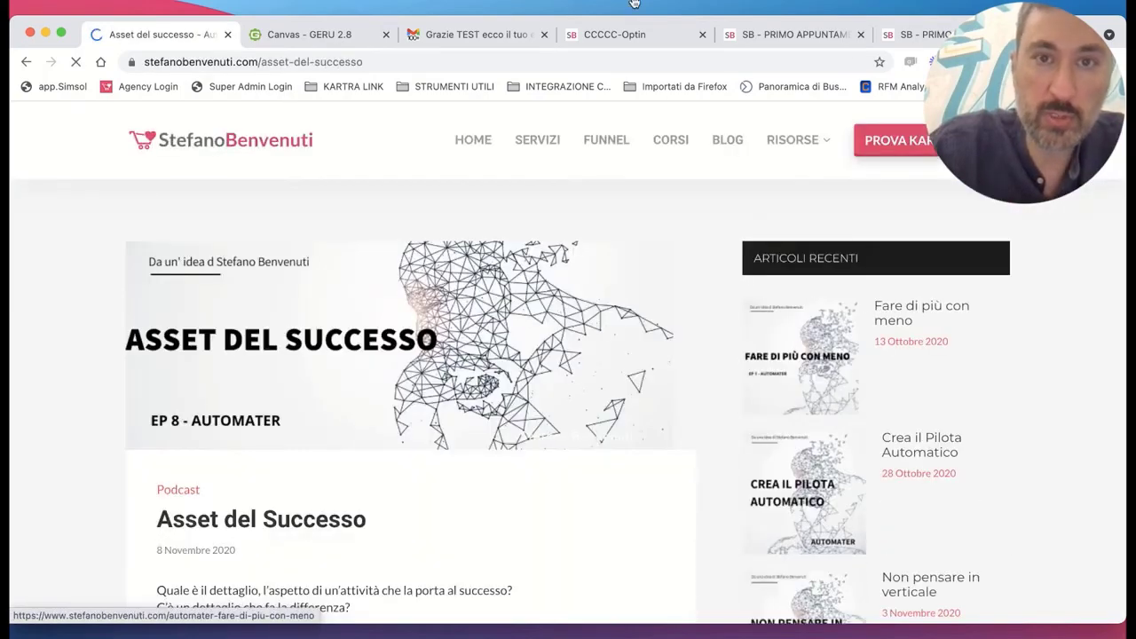
{"action": "left_click", "coordinate": [24, 68]}
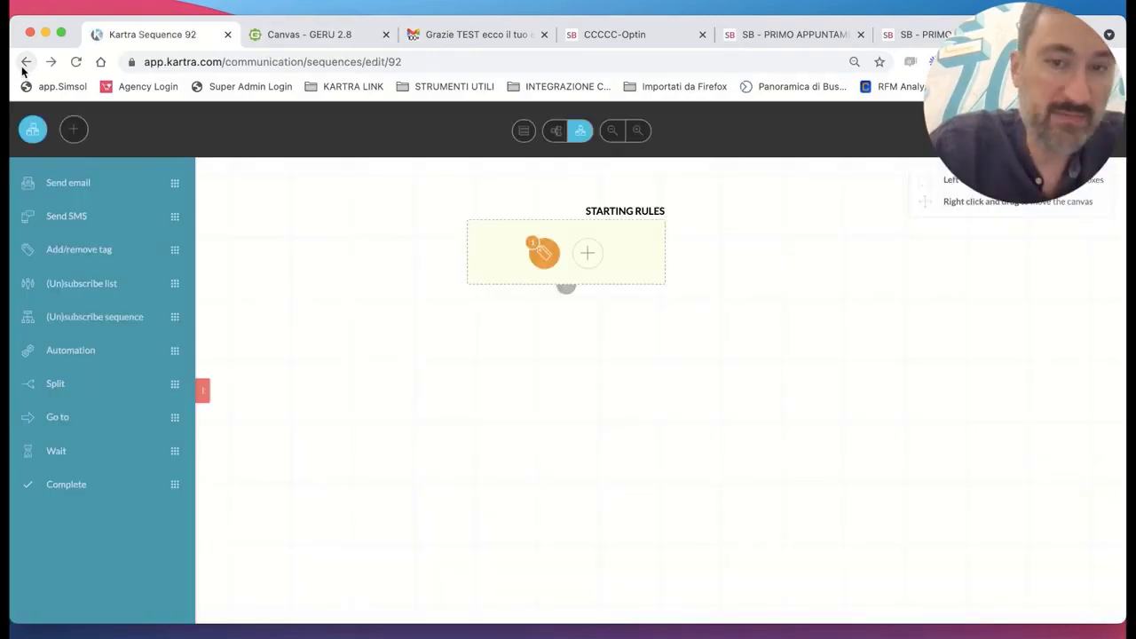
Add a send-email step to the sequence and name its broadcast 'ccccc -'.
{"action": "left_click_drag", "start_coordinate": [88, 183], "coordinate": [580, 355]}
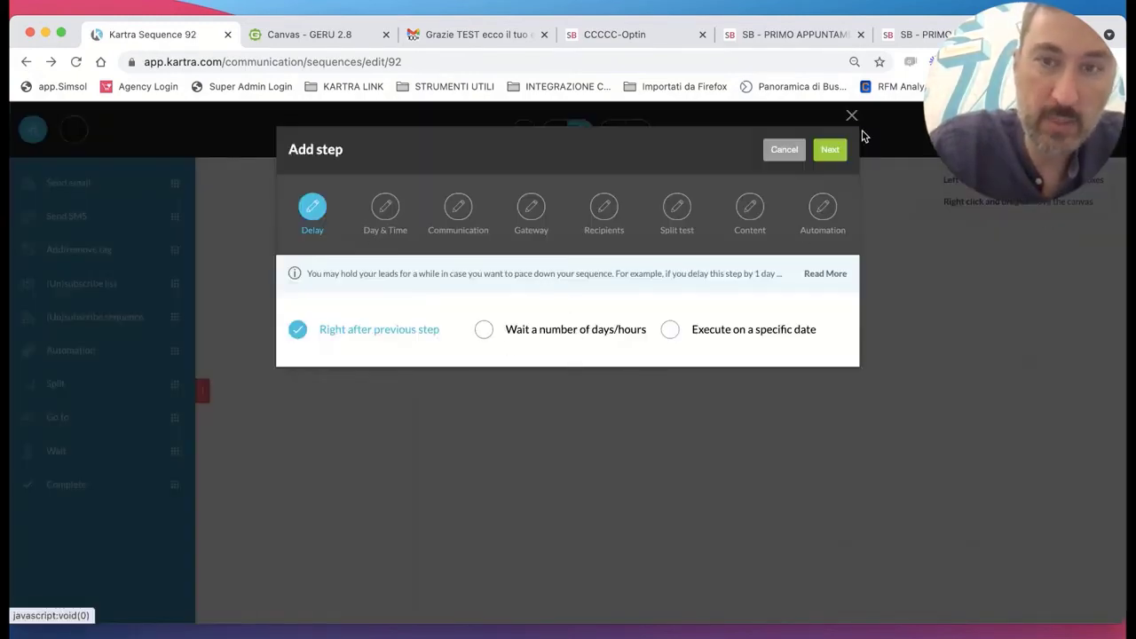
{"action": "left_click", "coordinate": [830, 150]}
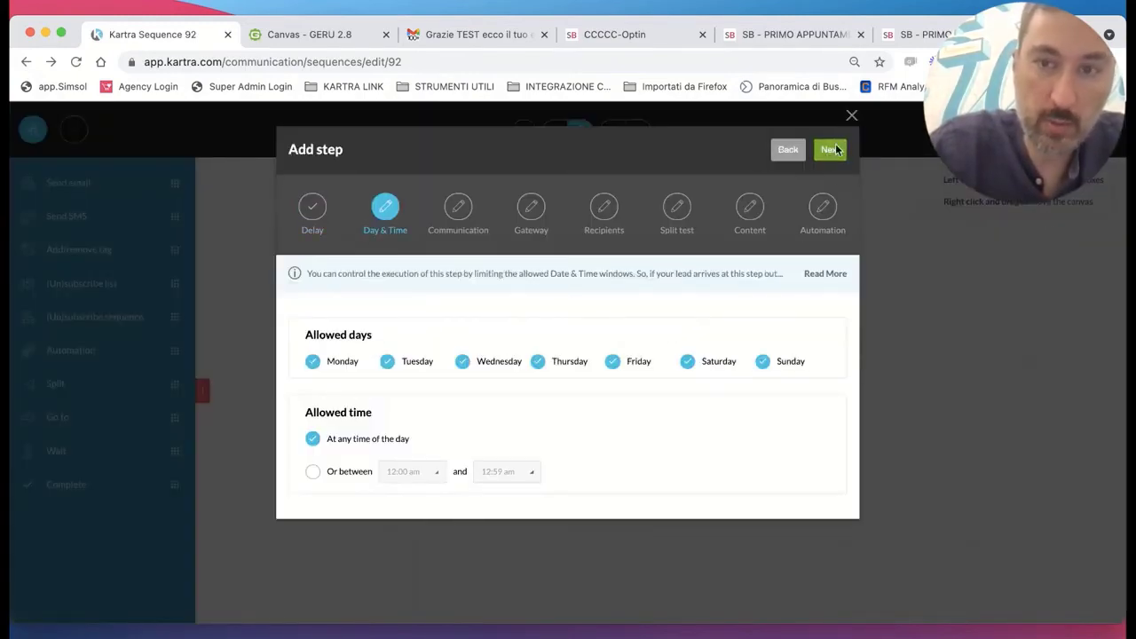
{"action": "left_click", "coordinate": [831, 150]}
{"action": "left_click", "coordinate": [340, 304]}
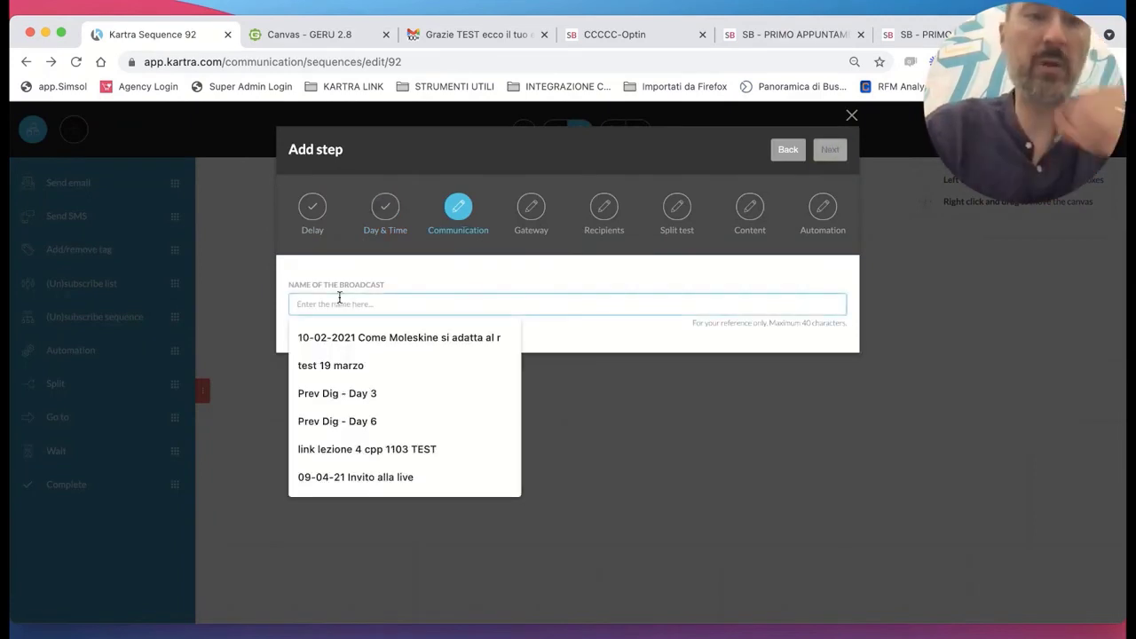
{"action": "type", "text": "cc"}
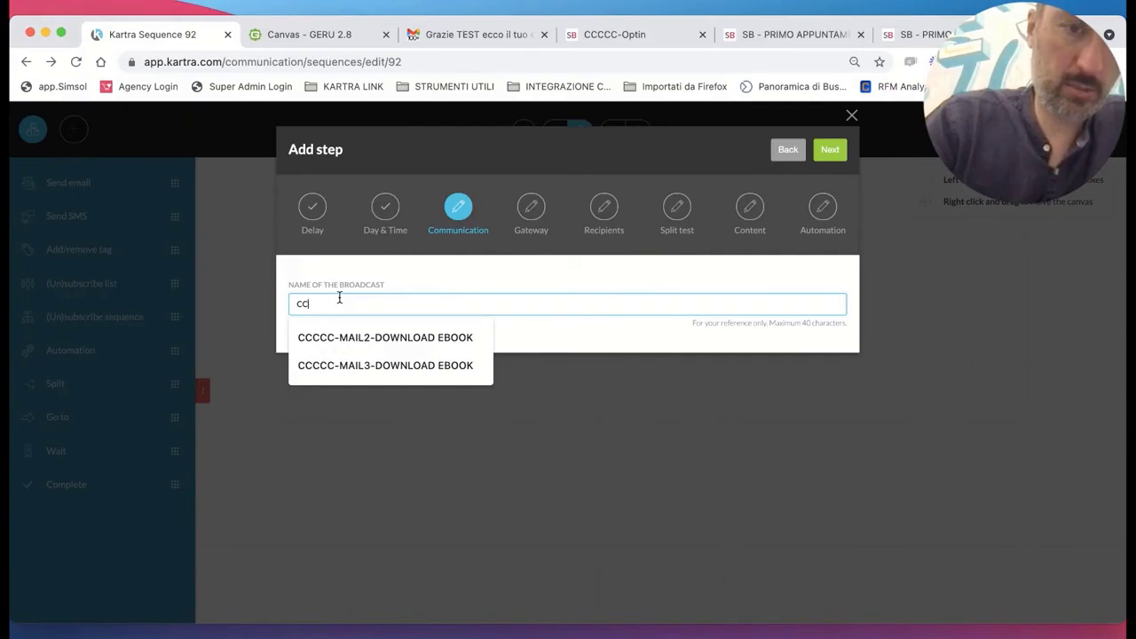
{"action": "type", "text": "ccc"}
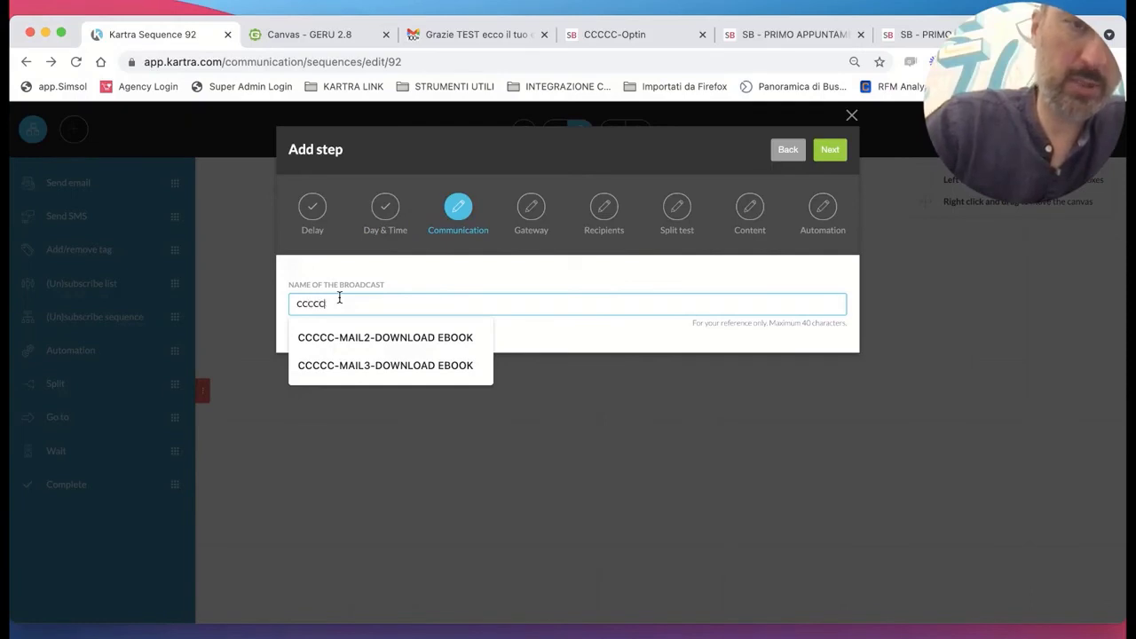
{"action": "type", "text": " - FISSA LA CALL - MAIL 1"}
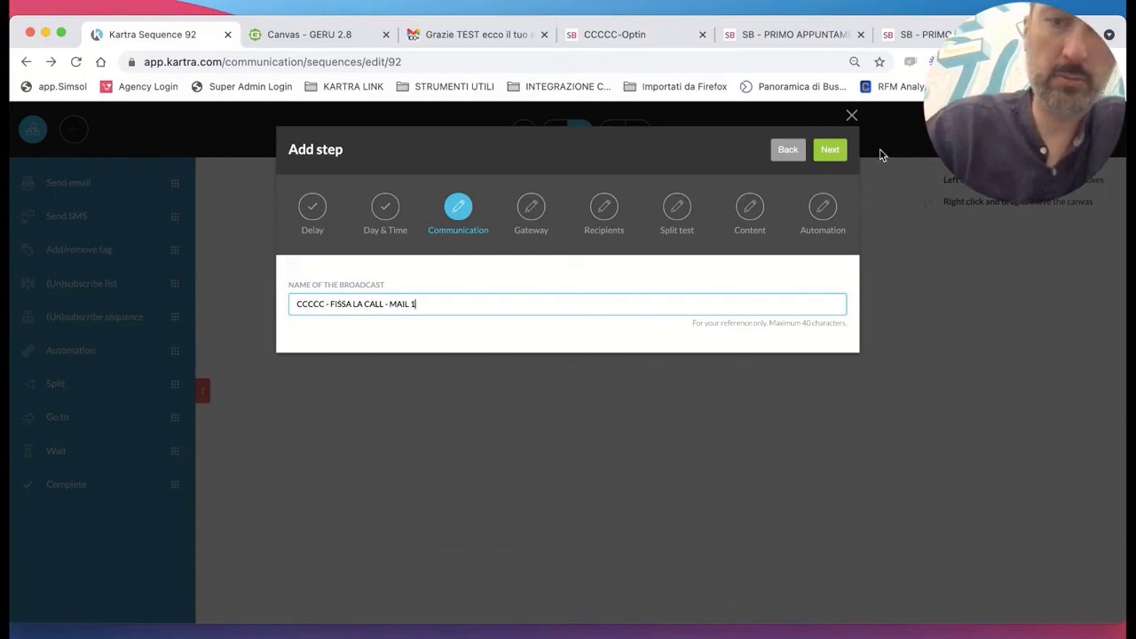
Replace the sender e-mail address with the preferred sender address.
{"action": "left_click", "coordinate": [830, 149]}
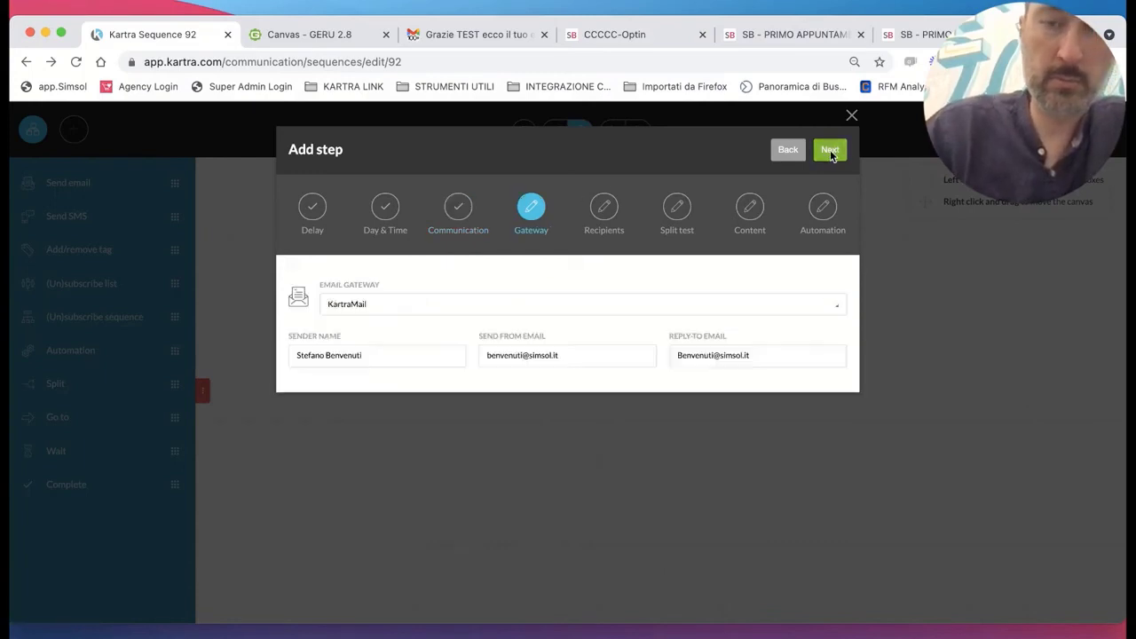
{"action": "left_click", "coordinate": [527, 359]}
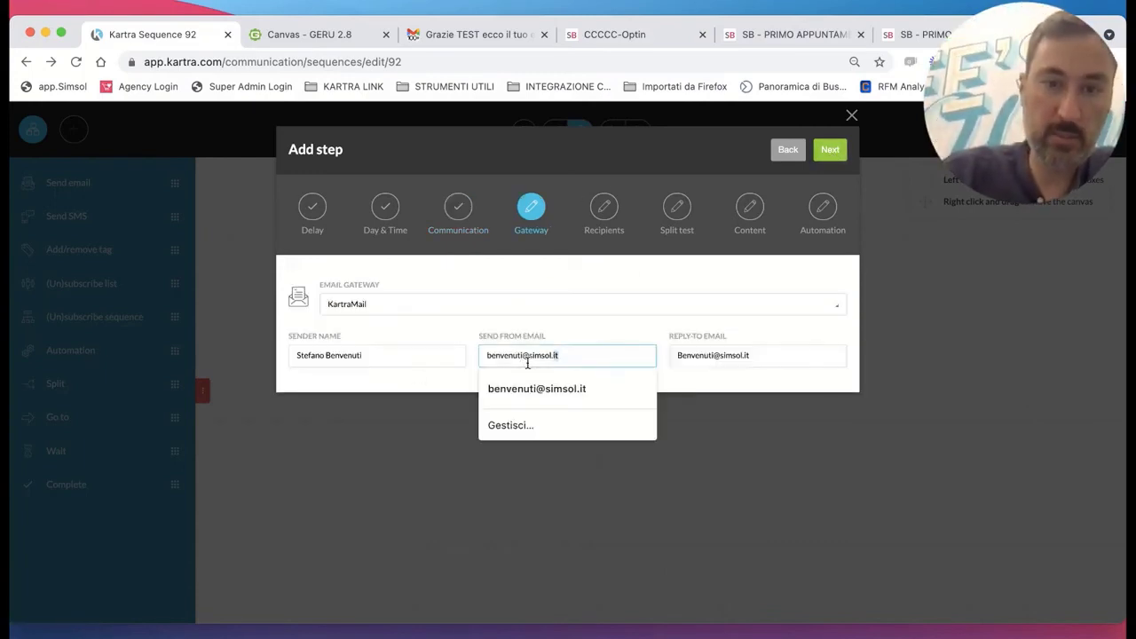
{"action": "triple_click", "coordinate": [527, 360]}
{"action": "type", "text": "h"}
{"action": "left_click", "coordinate": [539, 389]}
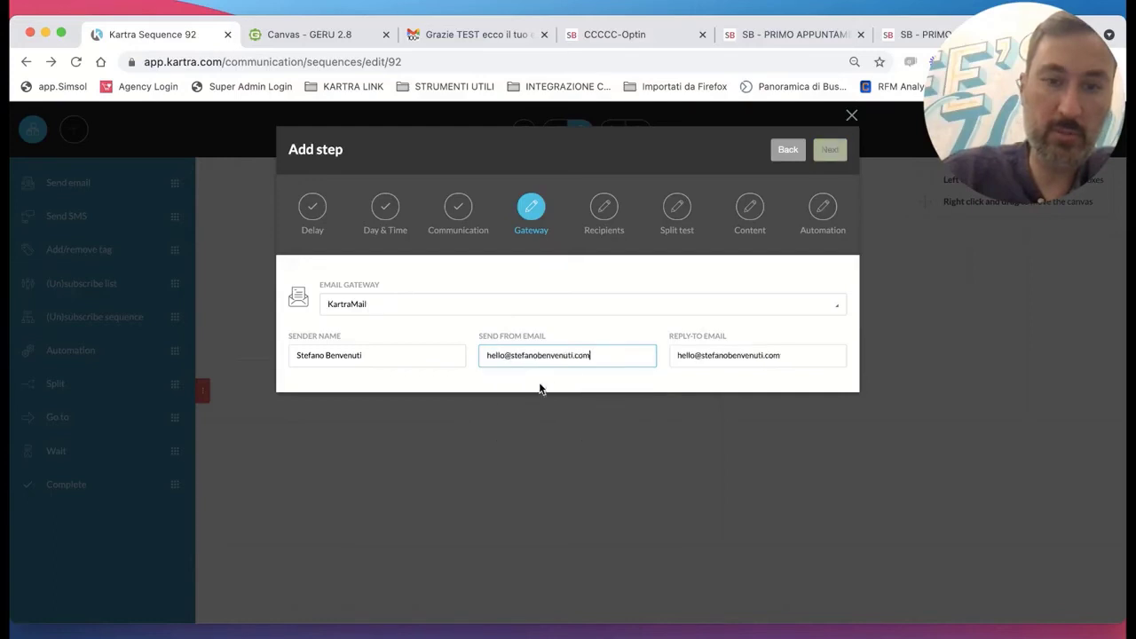
Send to anyone reaching this step as a single email, in the Advanced editor.
{"action": "left_click", "coordinate": [823, 157]}
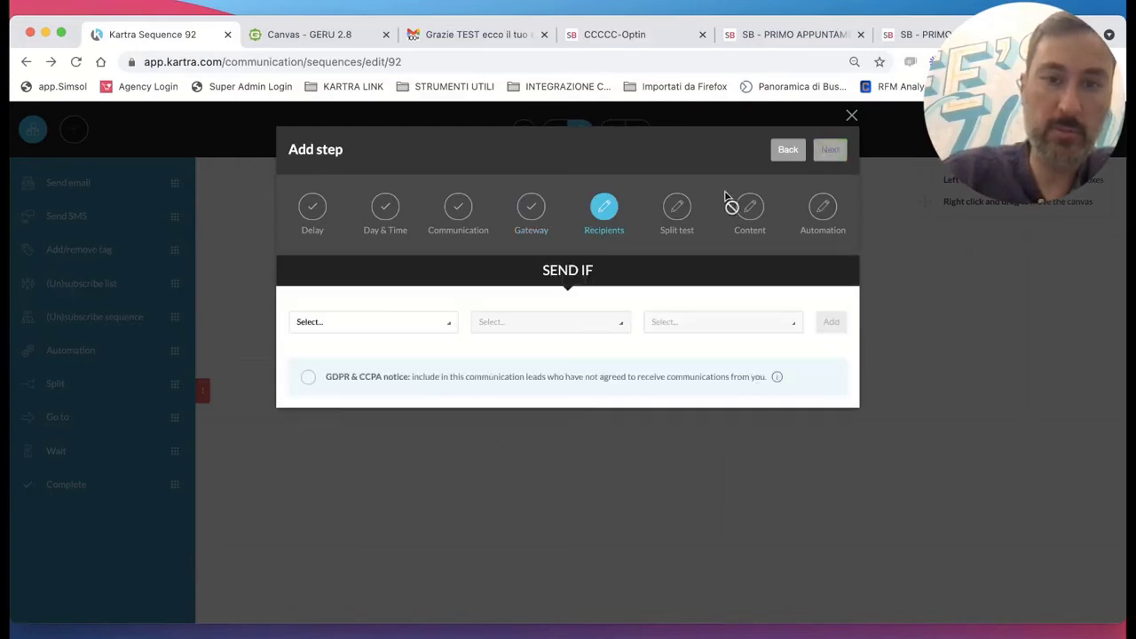
{"action": "left_click", "coordinate": [317, 323]}
{"action": "left_click", "coordinate": [310, 365]}
{"action": "left_click", "coordinate": [831, 322]}
{"action": "left_click", "coordinate": [831, 151]}
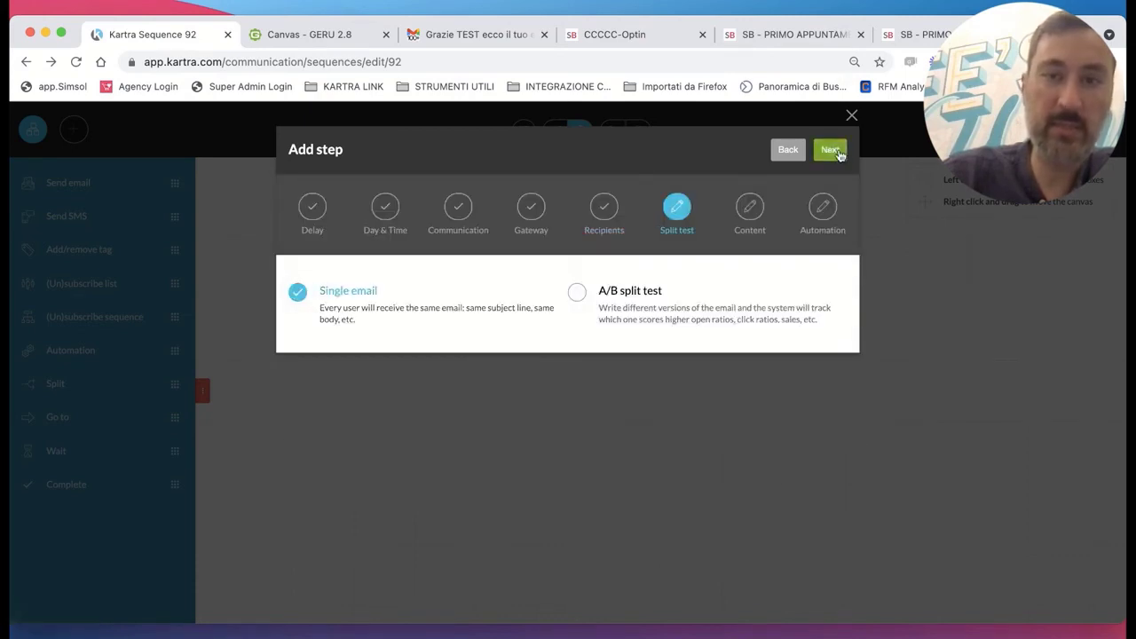
{"action": "left_click", "coordinate": [830, 150]}
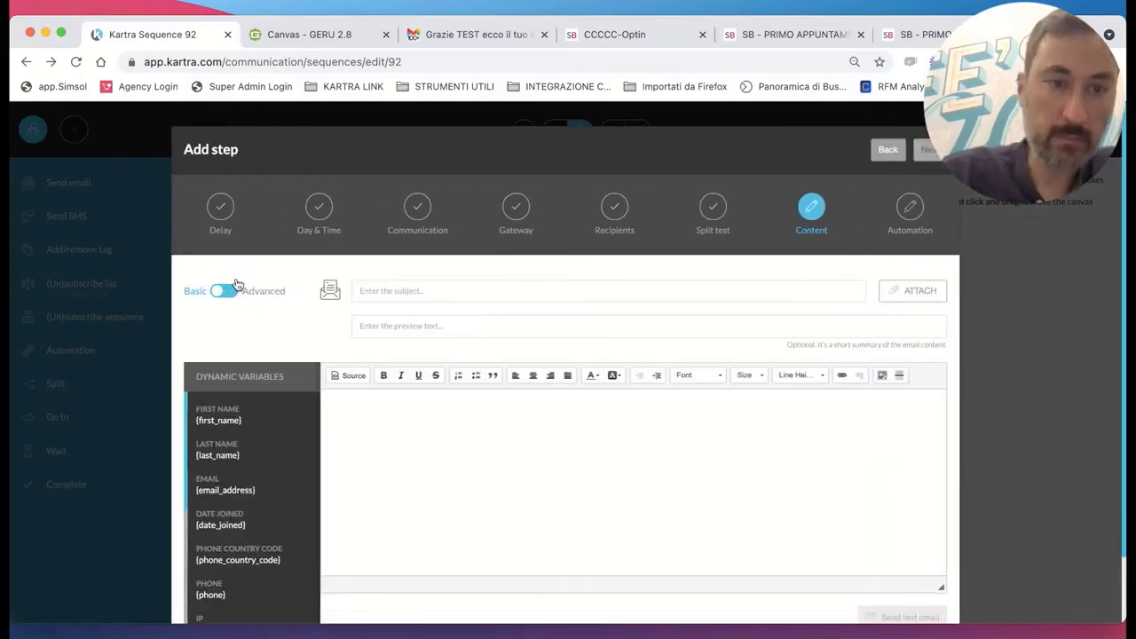
{"action": "left_click", "coordinate": [224, 291]}
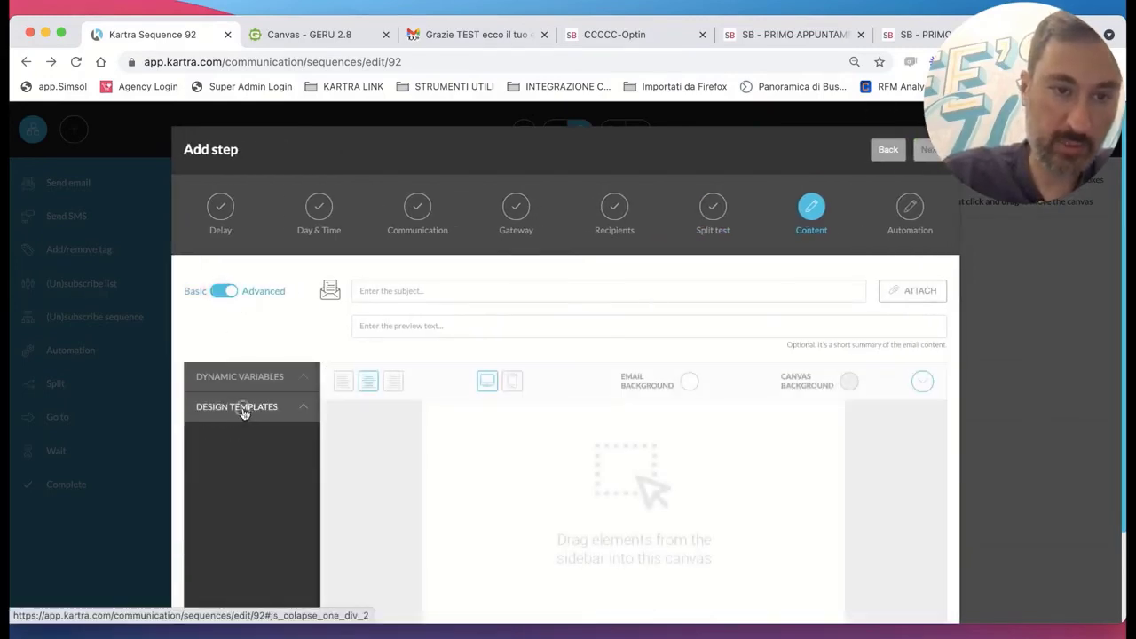
Drop the saved Asset del successo template from My templates onto the canvas and delete its header image.
{"action": "left_click", "coordinate": [244, 406]}
{"action": "left_click", "coordinate": [267, 481]}
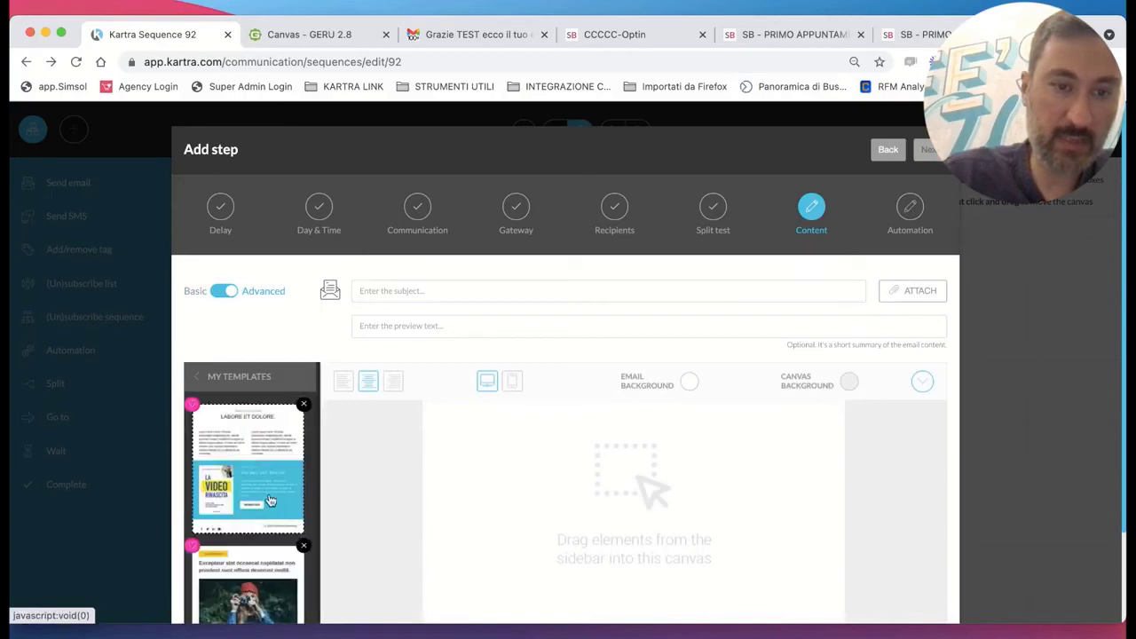
{"action": "scroll", "coordinate": [269, 528], "scroll_direction": "down", "scroll_amount": 5}
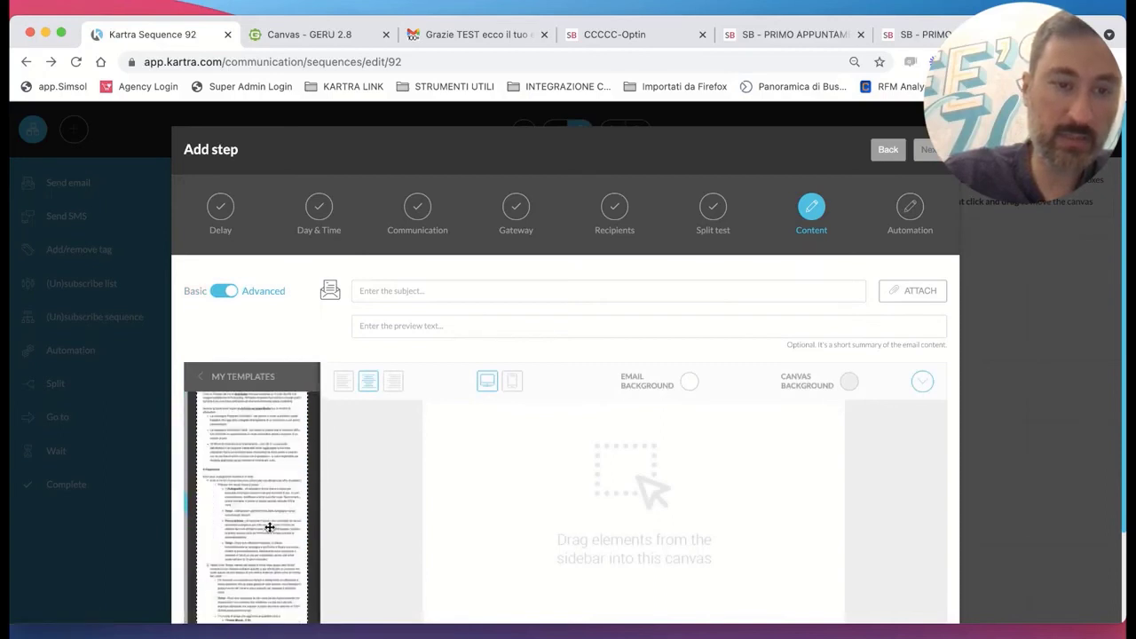
{"action": "scroll", "coordinate": [269, 527], "scroll_direction": "down", "scroll_amount": 5}
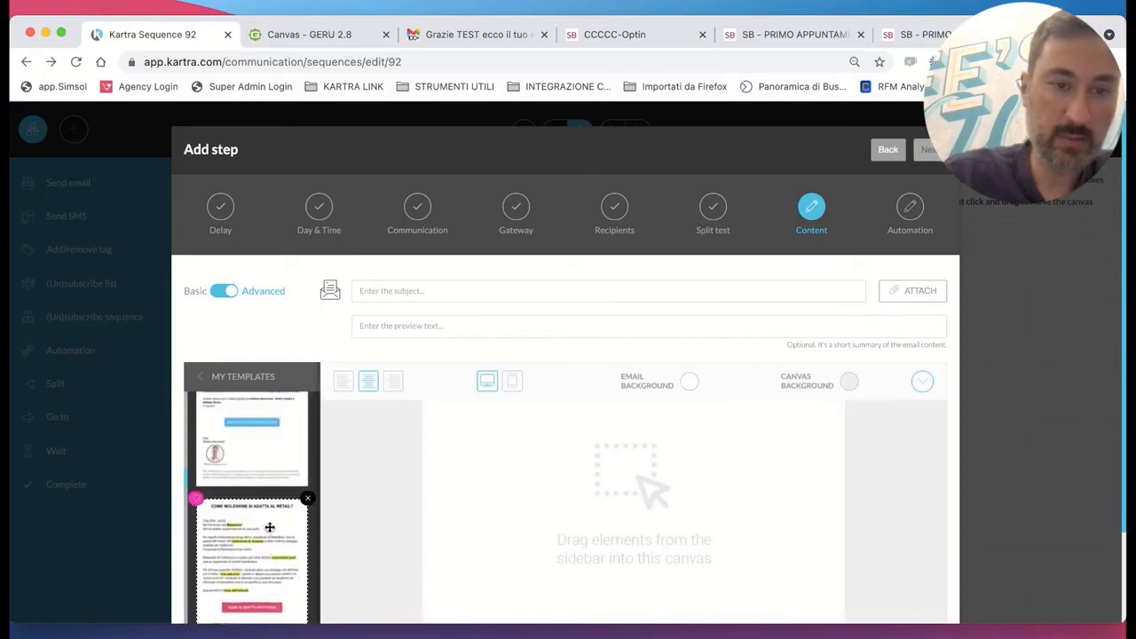
{"action": "scroll", "coordinate": [269, 527], "scroll_direction": "down", "scroll_amount": 5}
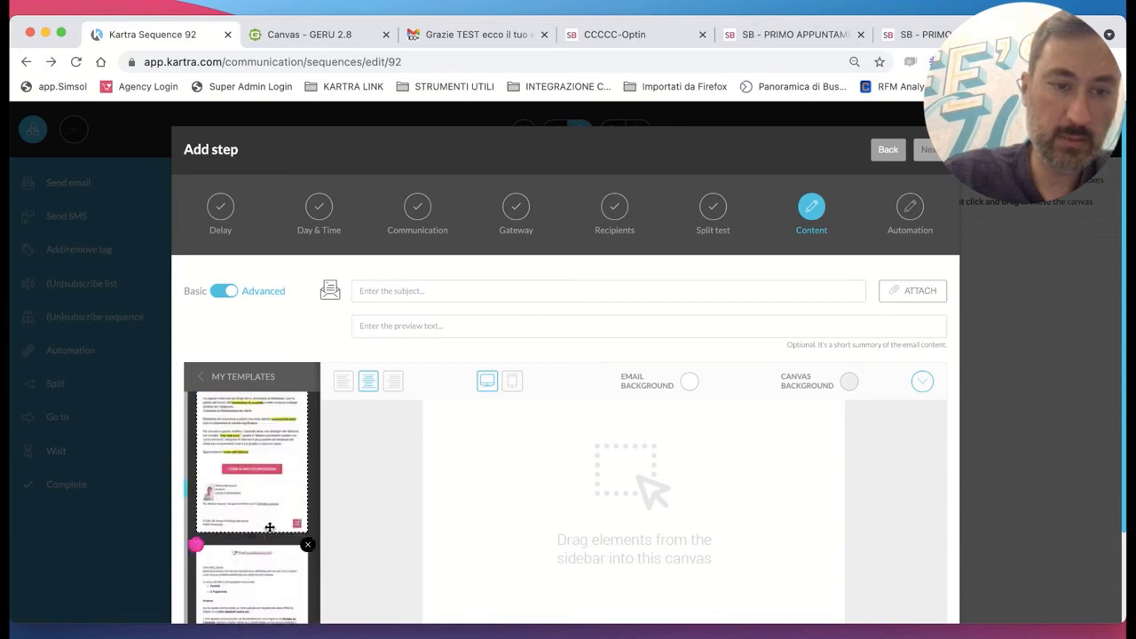
{"action": "scroll", "coordinate": [269, 527], "scroll_direction": "down", "scroll_amount": 5}
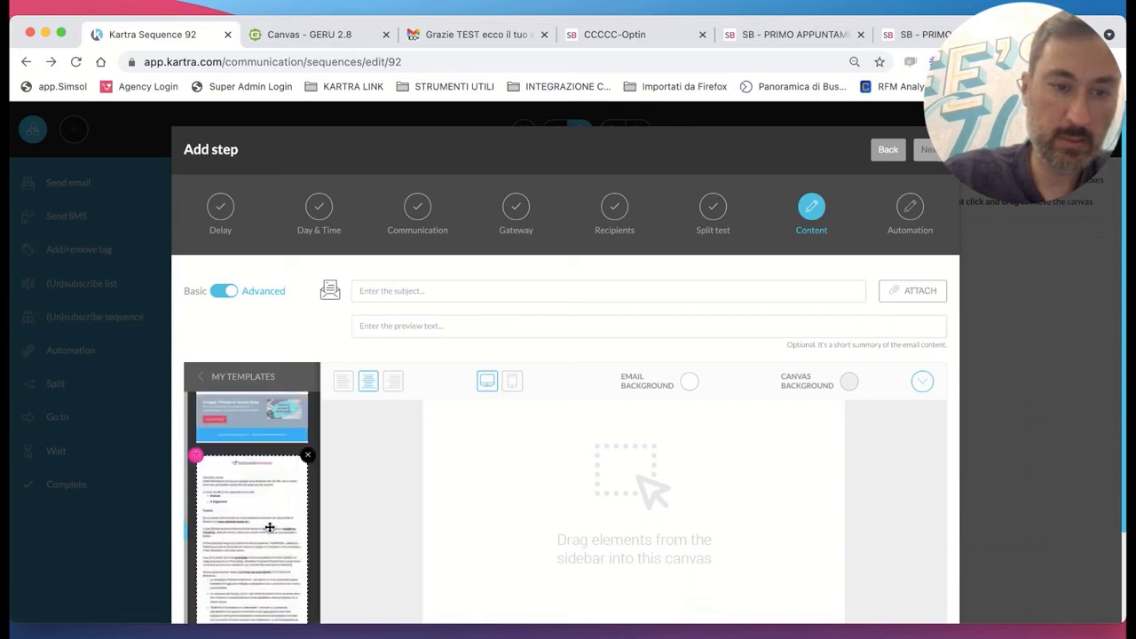
{"action": "scroll", "coordinate": [269, 527], "scroll_direction": "down", "scroll_amount": 3}
{"action": "scroll", "coordinate": [269, 527], "scroll_direction": "up", "scroll_amount": 6}
{"action": "scroll", "coordinate": [269, 527], "scroll_direction": "down", "scroll_amount": 5}
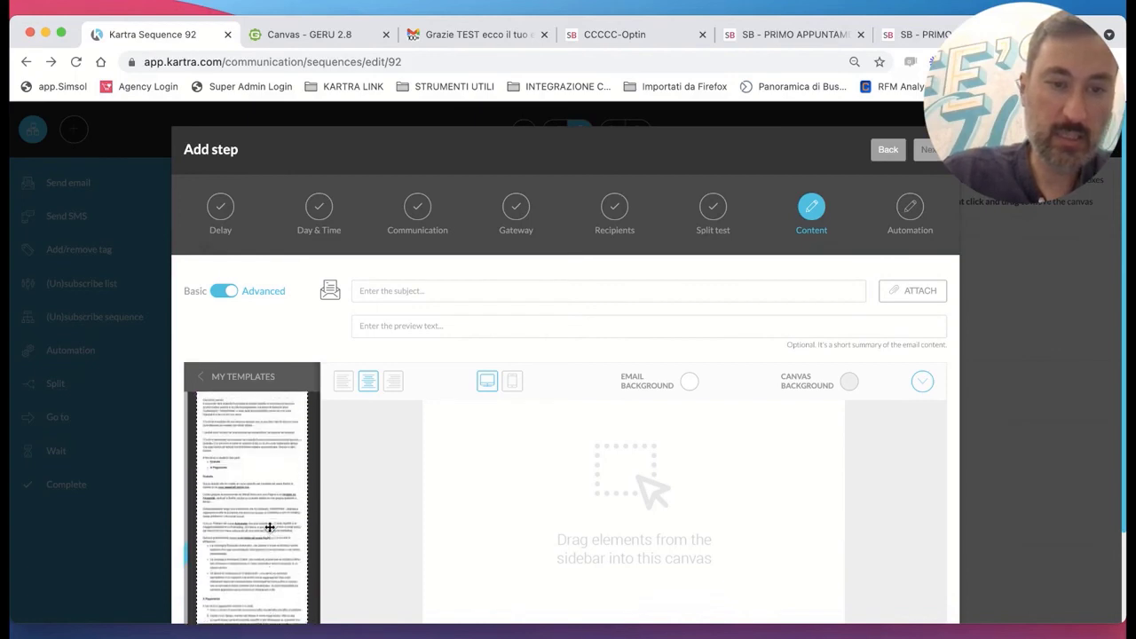
{"action": "scroll", "coordinate": [268, 527], "scroll_direction": "down", "scroll_amount": 3}
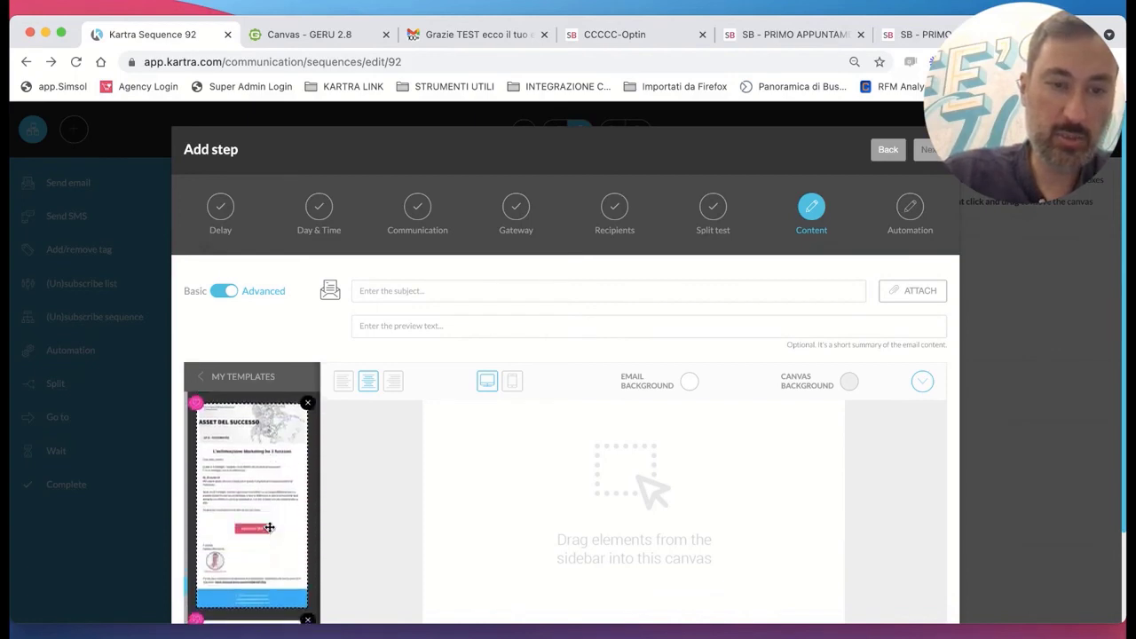
{"action": "left_click_drag", "start_coordinate": [269, 527], "coordinate": [565, 434]}
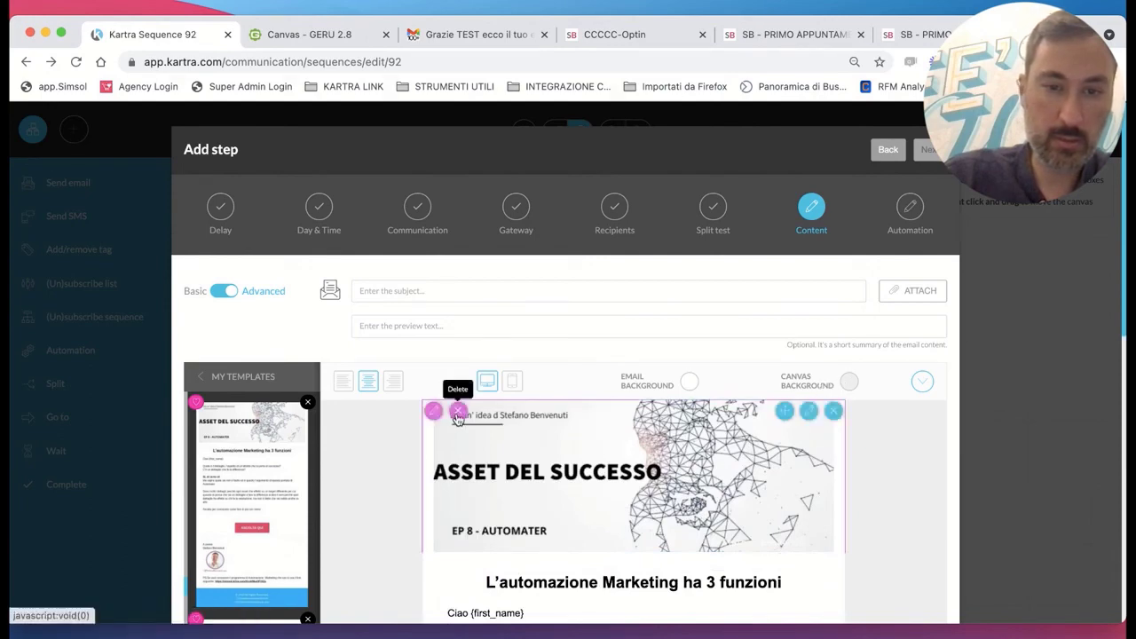
{"action": "left_click", "coordinate": [456, 415]}
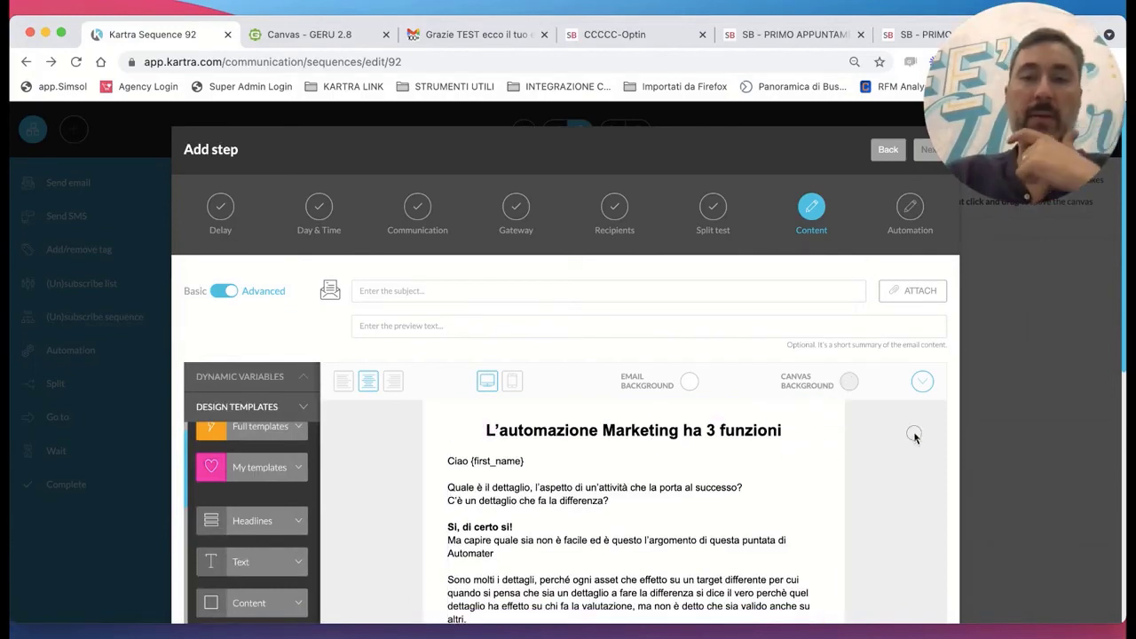
Replace the headline 'L'automazione Marketing ha 3 funzioni' with 'Cosa te ne pare dell'Ebook?'.
{"action": "scroll", "coordinate": [736, 468], "scroll_direction": "down", "scroll_amount": 5}
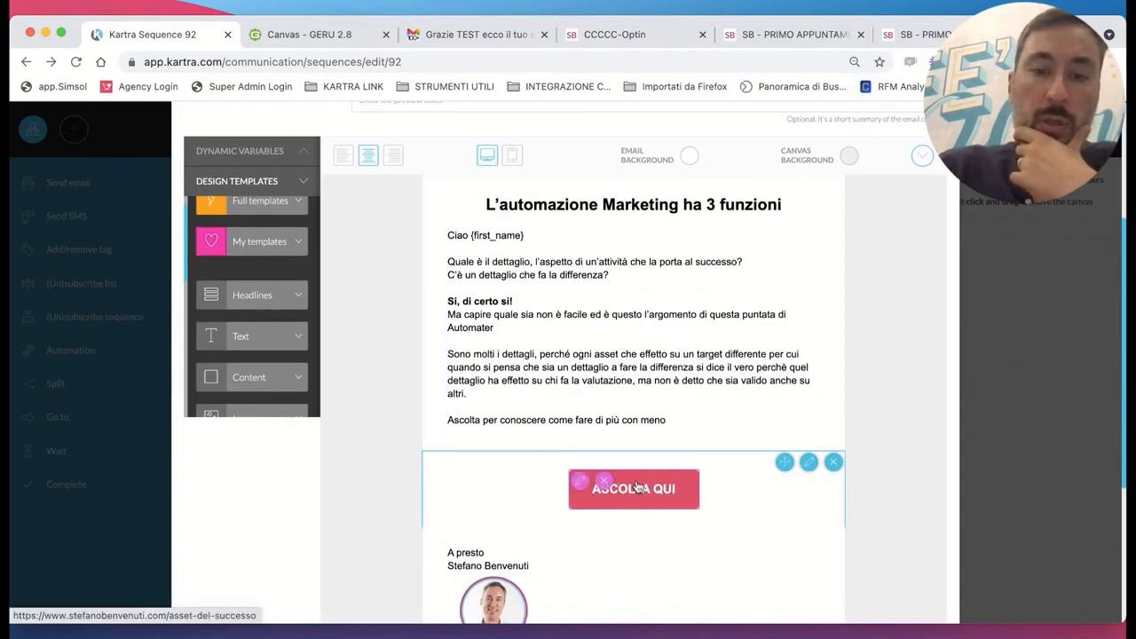
{"action": "scroll", "coordinate": [616, 293], "scroll_direction": "up", "scroll_amount": 2}
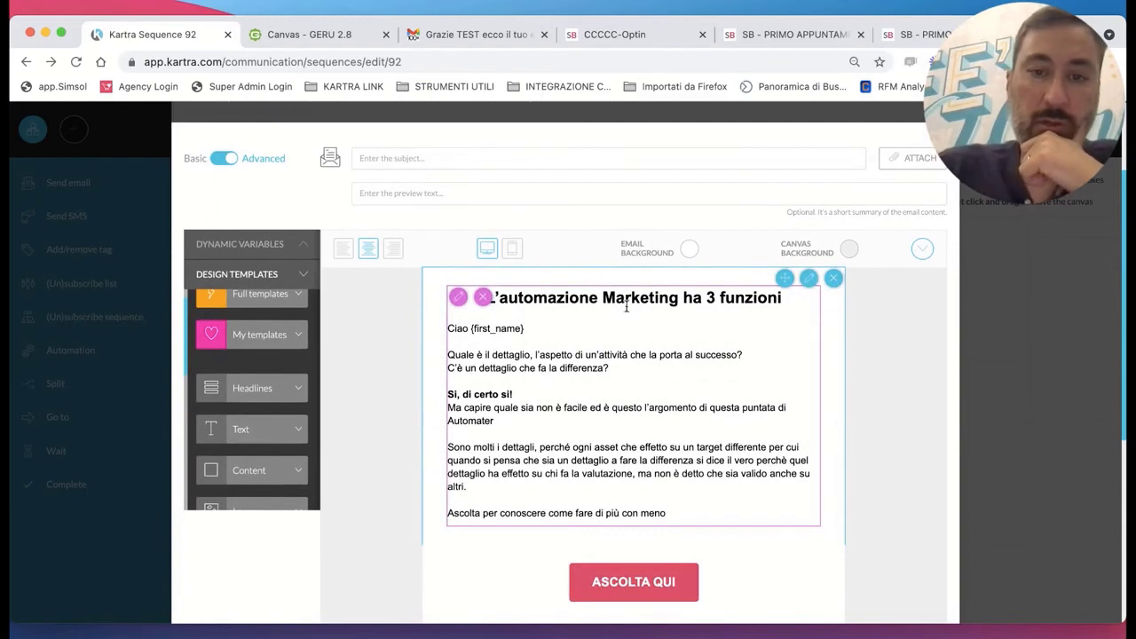
{"action": "left_click", "coordinate": [627, 302]}
{"action": "triple_click", "coordinate": [626, 301]}
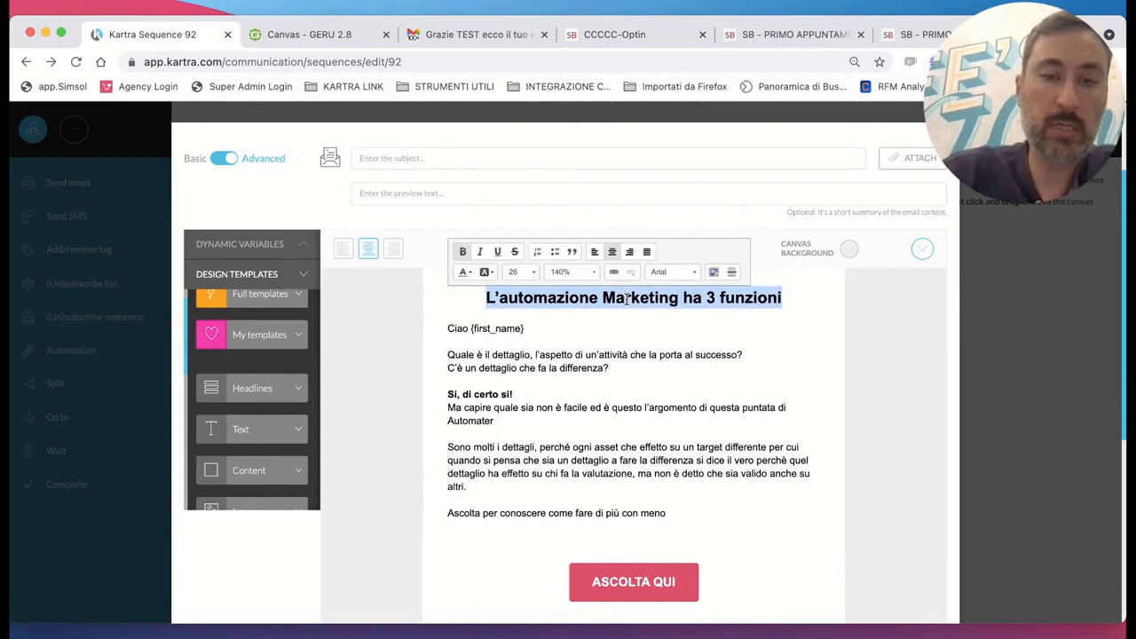
{"action": "key", "text": "BackSpace"}
{"action": "type", "text": "Cosa"}
{"action": "key", "text": "BackSpace"}
{"action": "key", "text": "BackSpace"}
{"action": "key", "text": "BackSpace"}
{"action": "type", "text": "osa "}
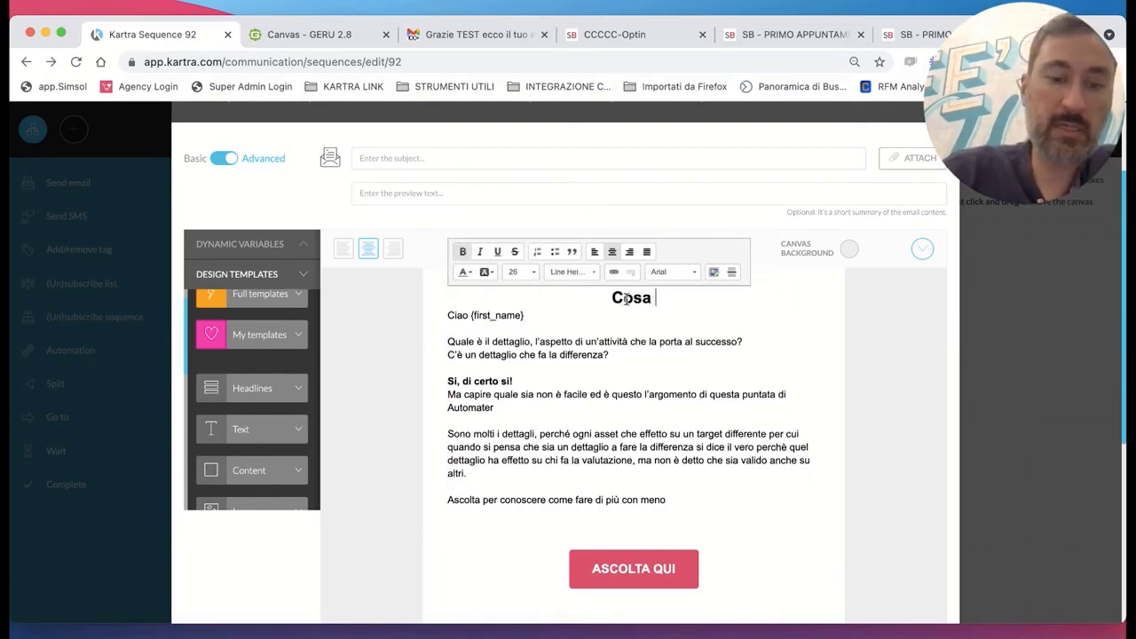
{"action": "type", "text": "te ne pare"}
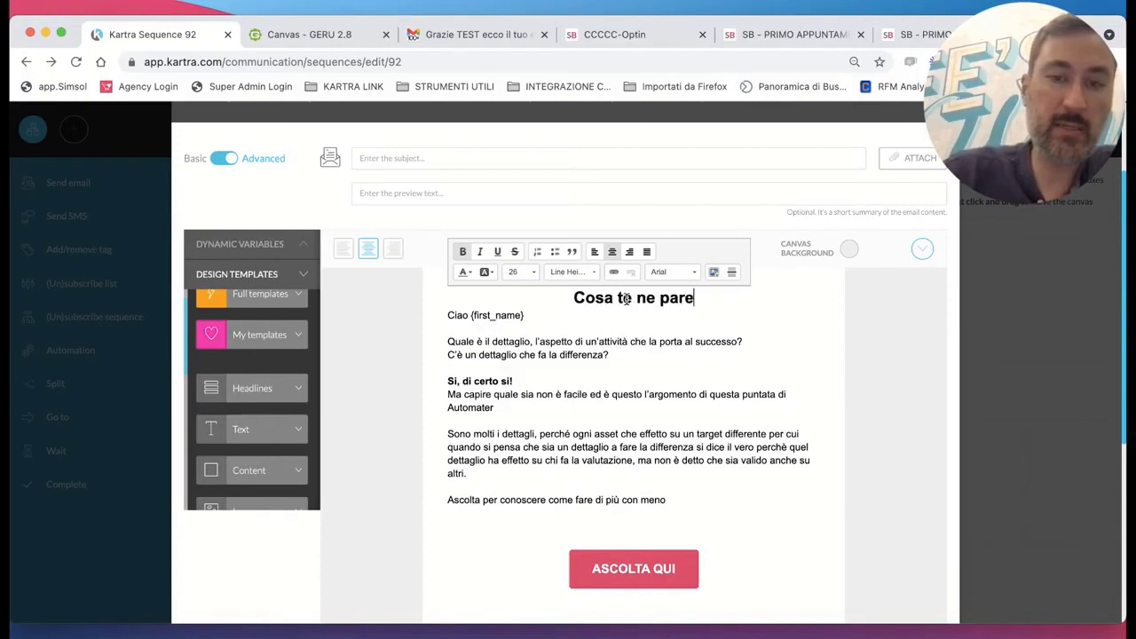
{"action": "type", "text": " dell'Ebook?"}
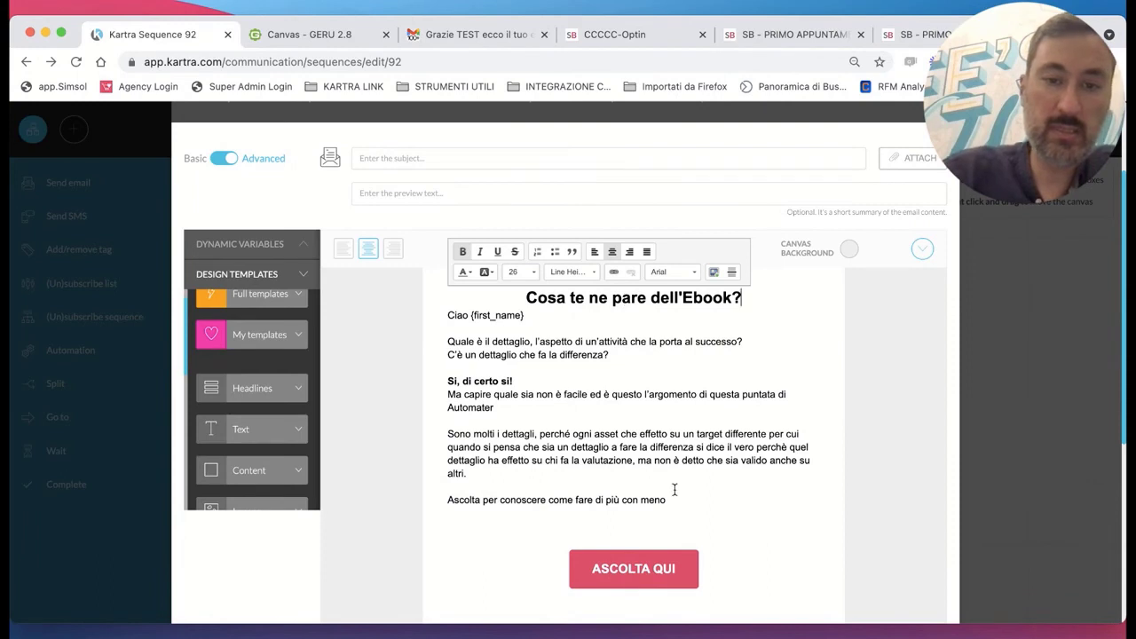
Replace the old body with 'hai già sfogliato l'ebook?' and a paragraph beginning 'Come avrai'.
{"action": "left_click_drag", "start_coordinate": [673, 496], "coordinate": [447, 340]}
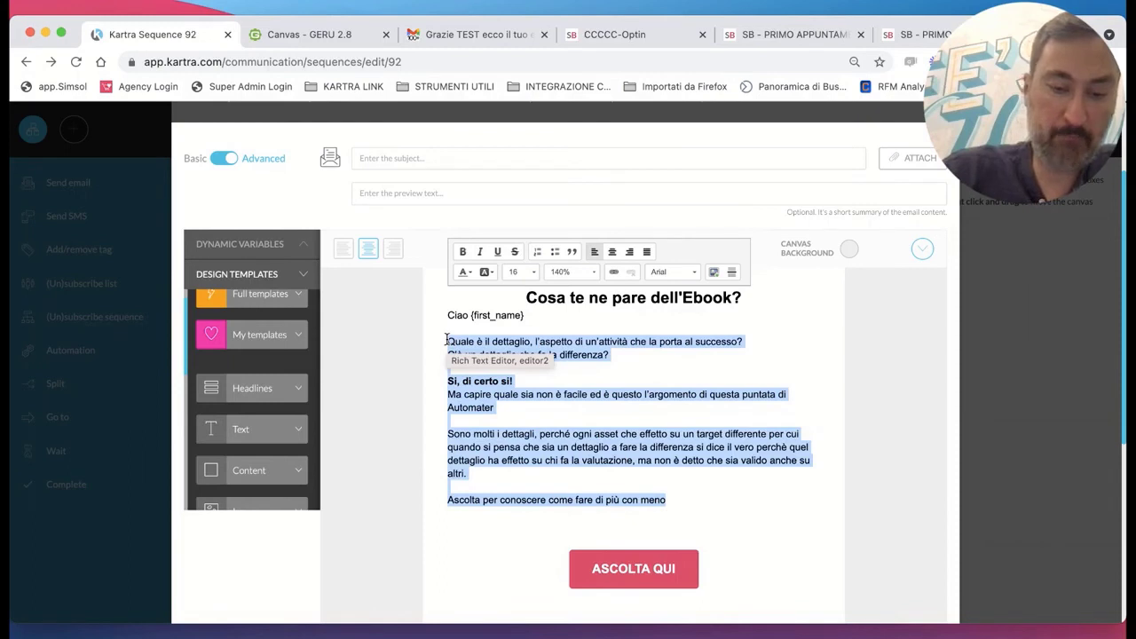
{"action": "type", "text": "hai già sfogliato l'ebook?"}
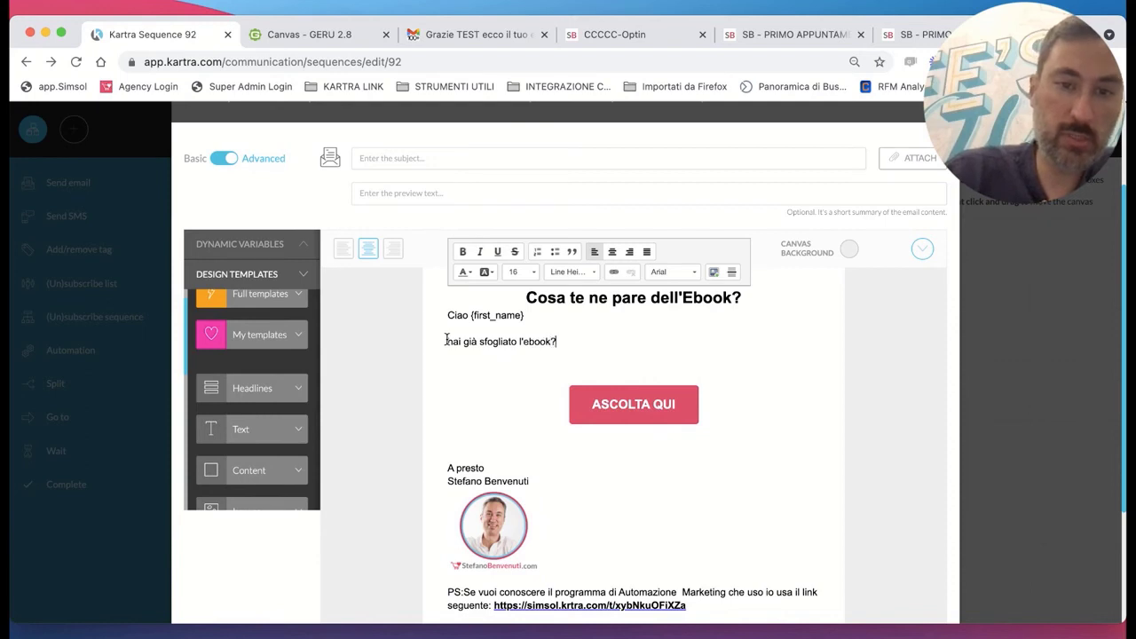
{"action": "key", "text": "Return"}
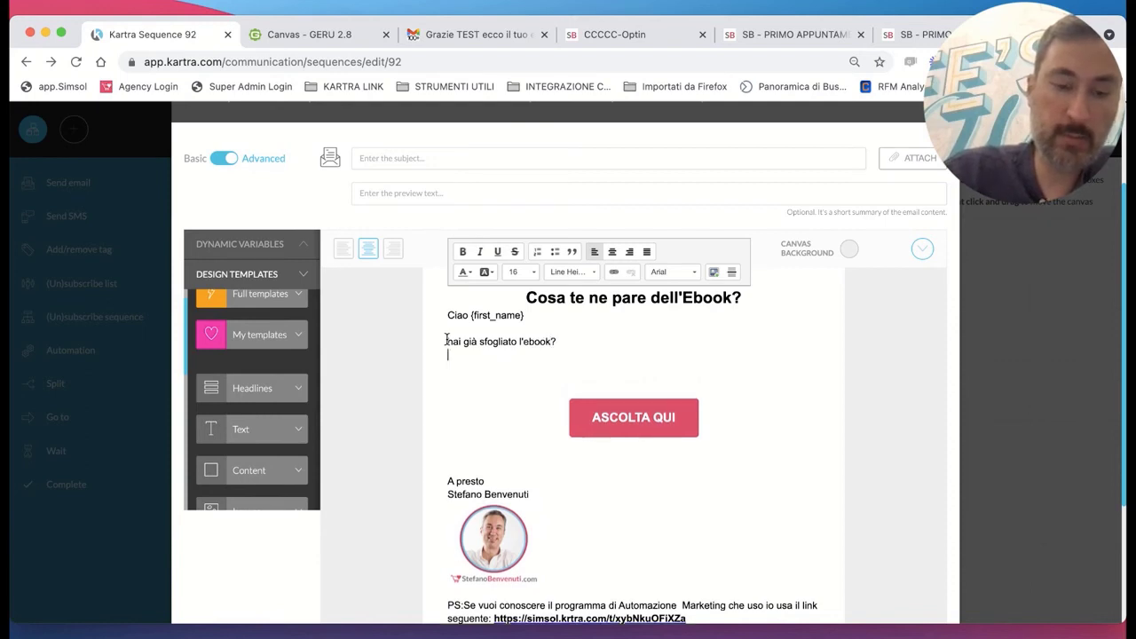
{"action": "type", "text": "Come avrai notato è strutturato con una serie di dom"}
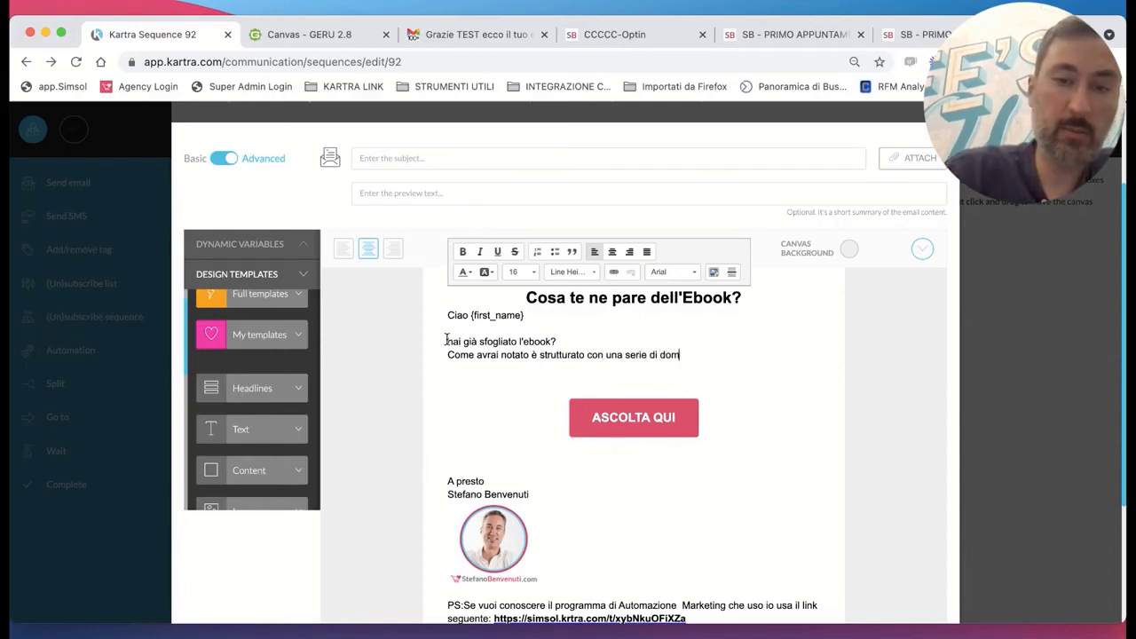
{"action": "type", "text": "he ti"}
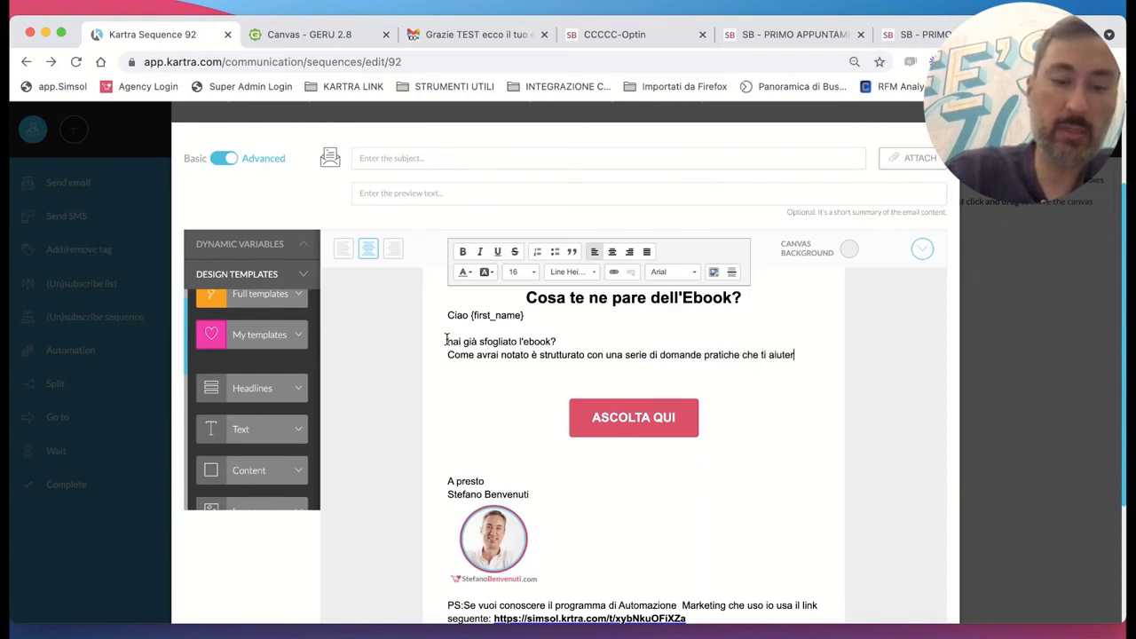
{"action": "type", "text": " aiutano a creare il tuo contenuto"}
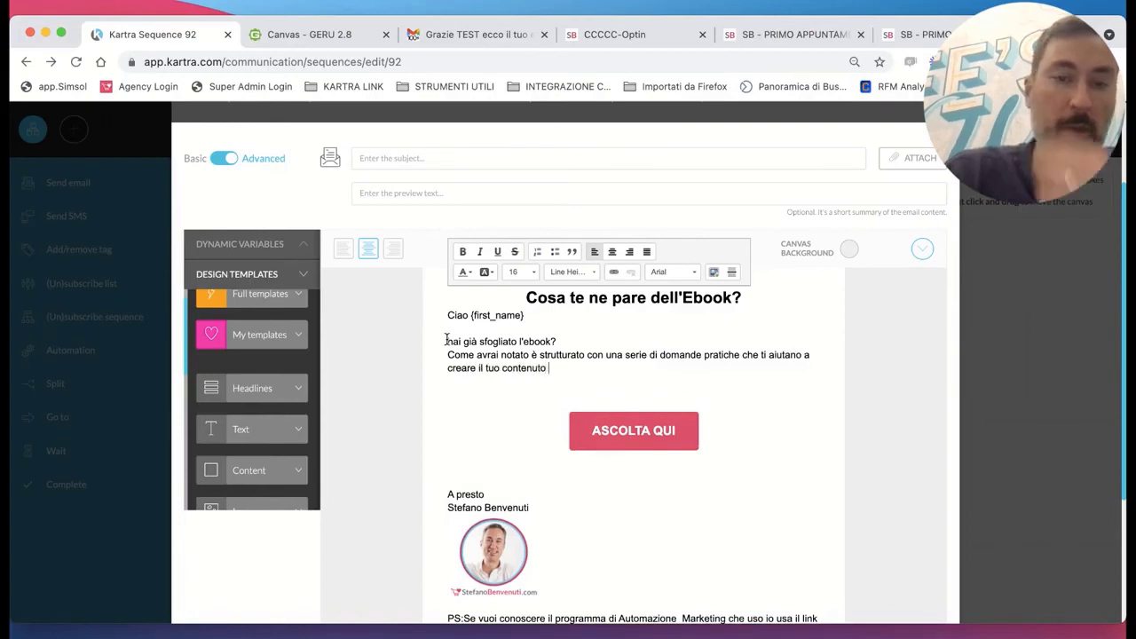
{"action": "type", "text": " in modo"}
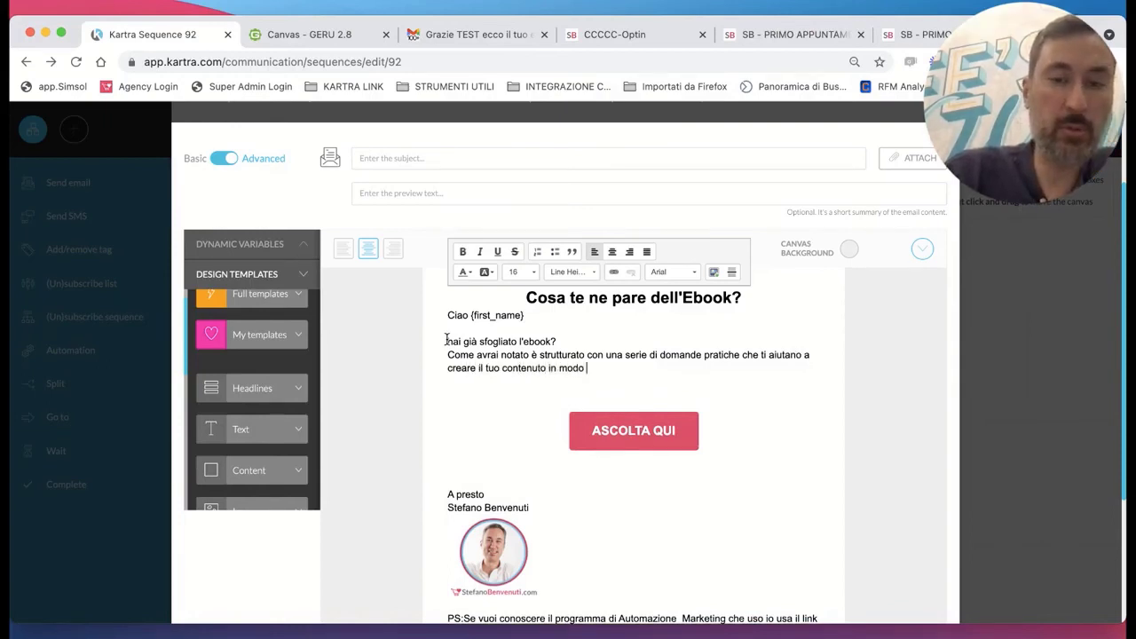
{"action": "type", "text": " semplice ma comp"}
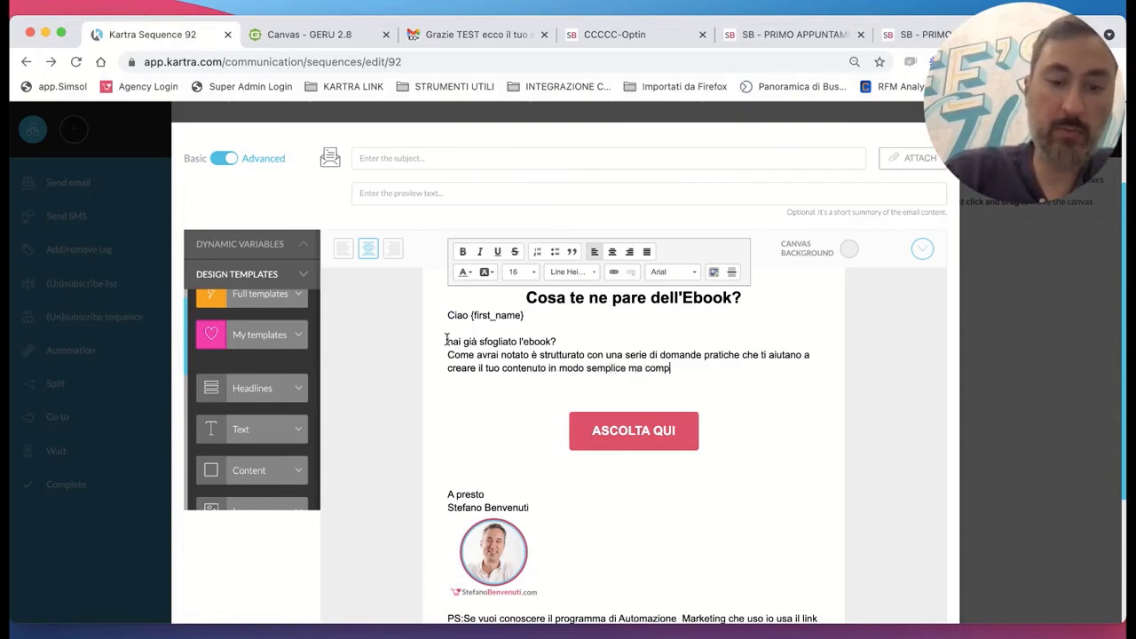
{"action": "key", "text": "Return"}
{"action": "key", "text": "Return"}
Add lines about discussing the project, the free first call as Kartra Expert, and checking availability.
{"action": "type", "text": "Se "}
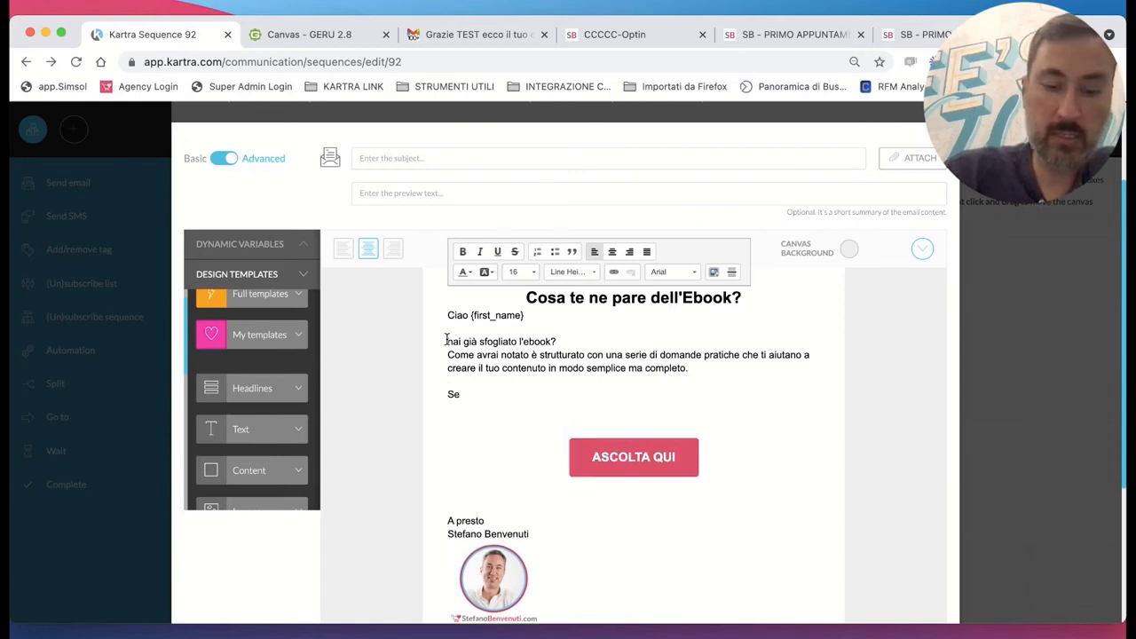
{"action": "type", "text": "dopo averlo letto vuoi"}
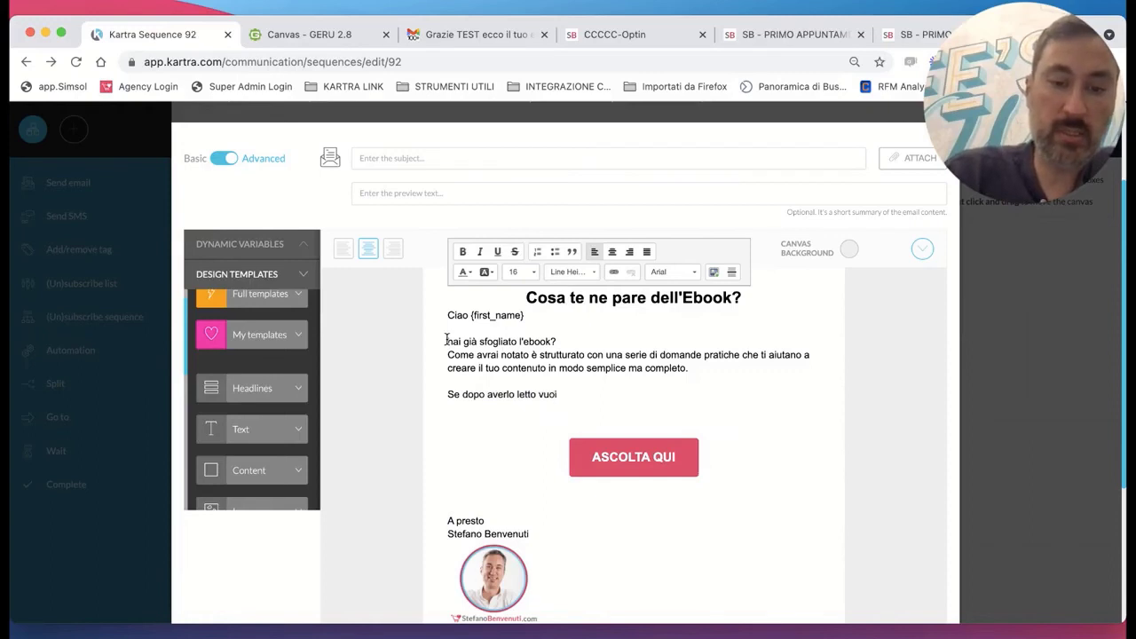
{"action": "type", "text": " parlare del tuo progetto con me."}
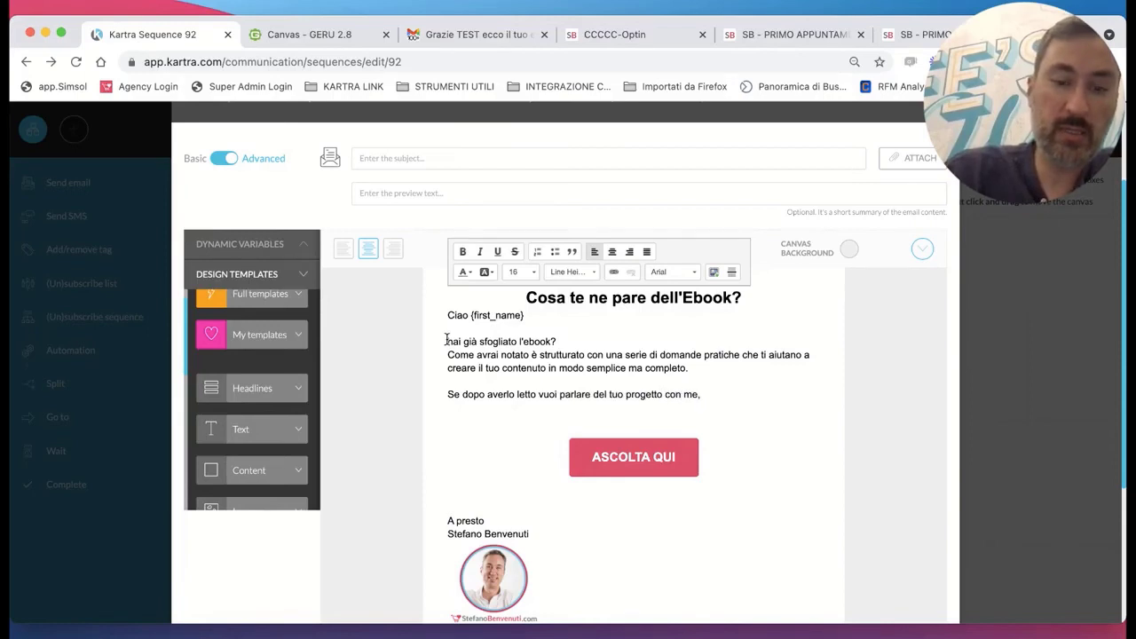
{"action": "type", "text": " mi farebbe molto piacere."}
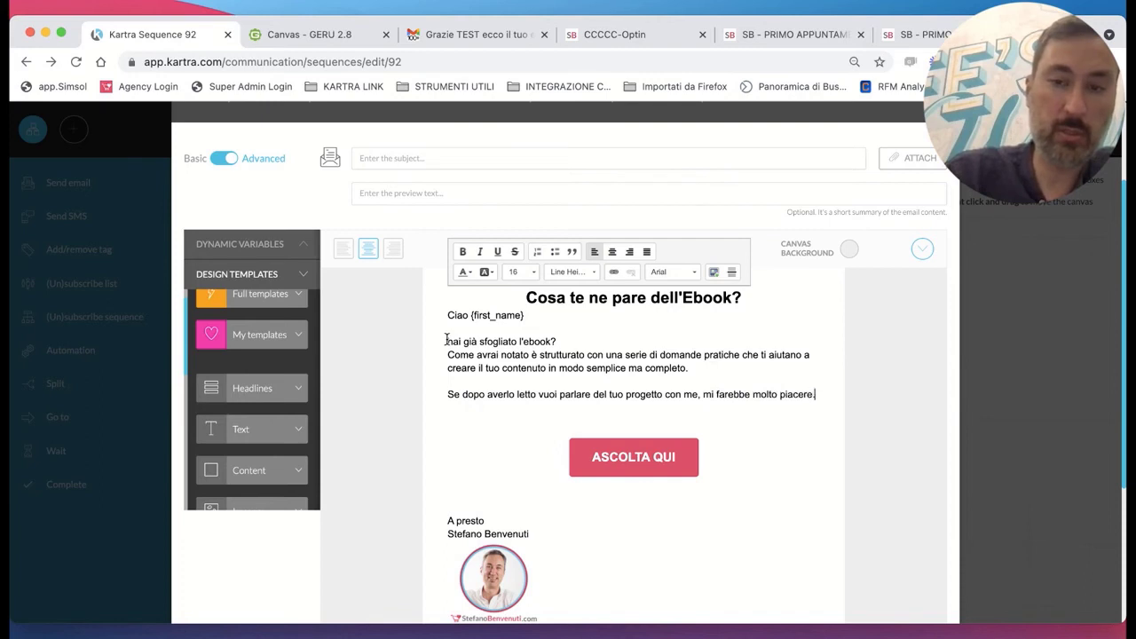
{"action": "key", "text": "Return"}
{"action": "key", "text": "Return"}
{"action": "type", "text": "Come Kartra Expert"}
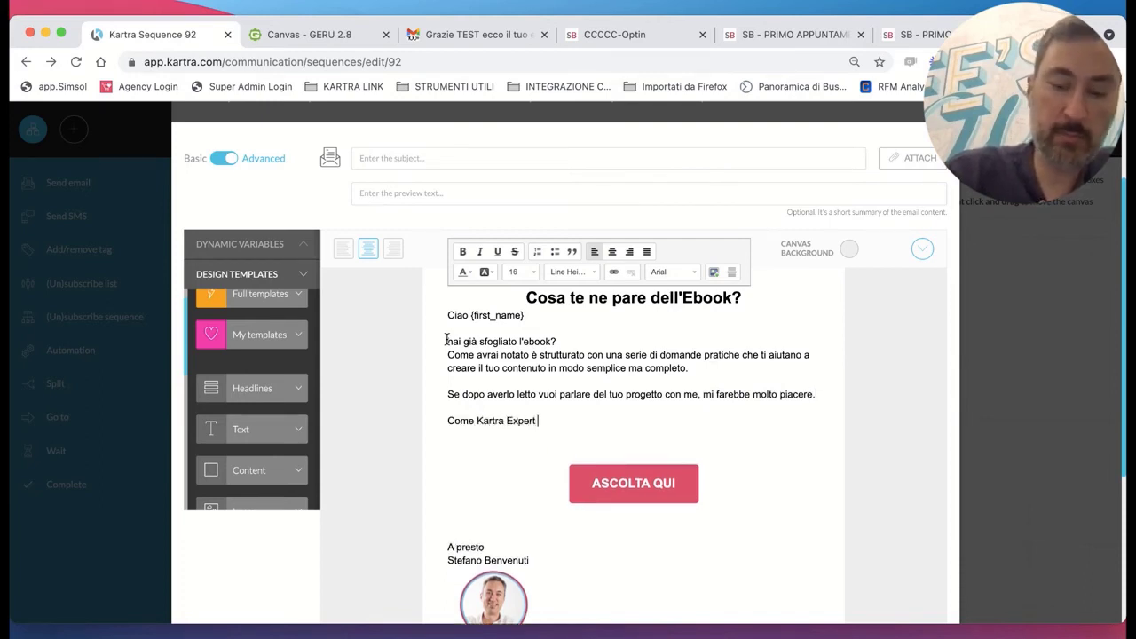
{"action": "type", "text": " posso esser"}
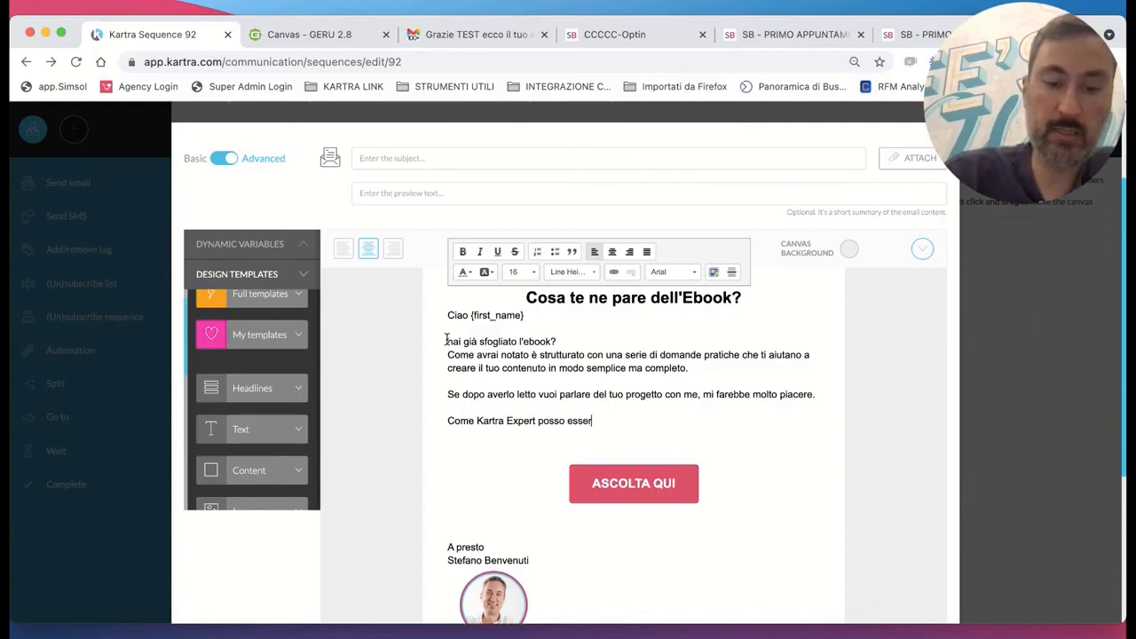
{"action": "type", "text": "ti utile e la prima"}
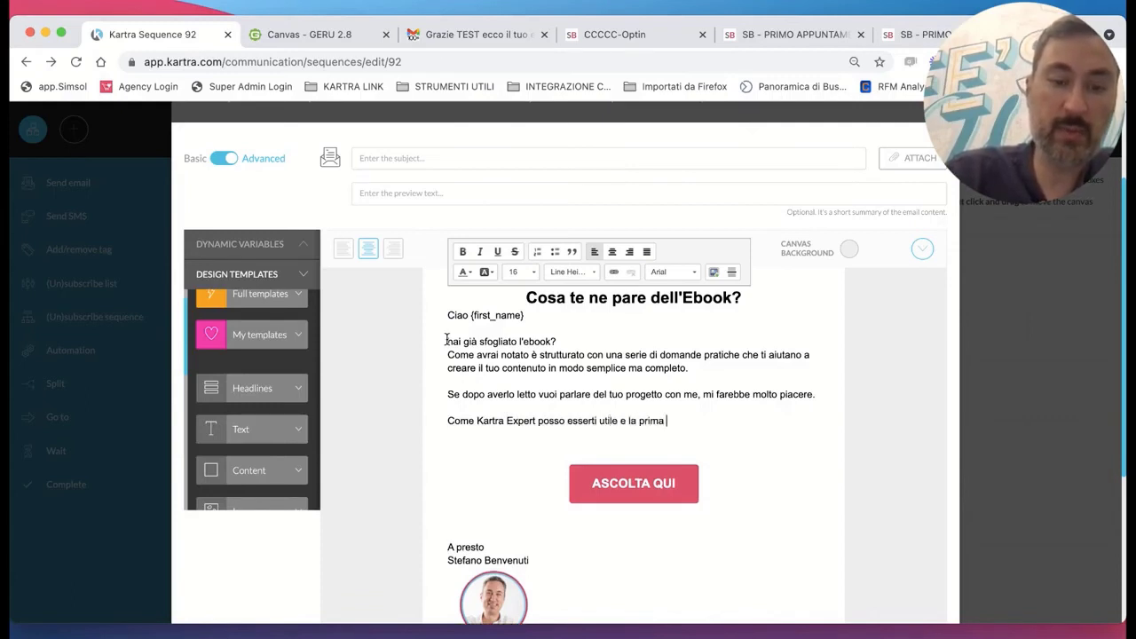
{"action": "type", "text": " call è sempre gratuit"}
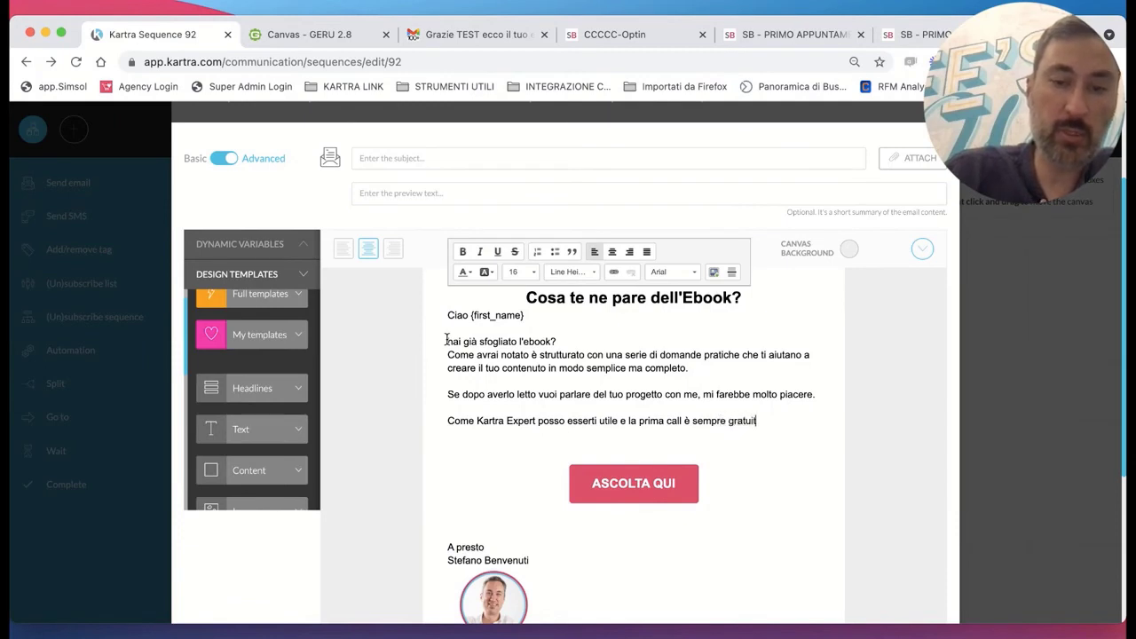
{"action": "type", "text": "a."}
{"action": "key", "text": "Return"}
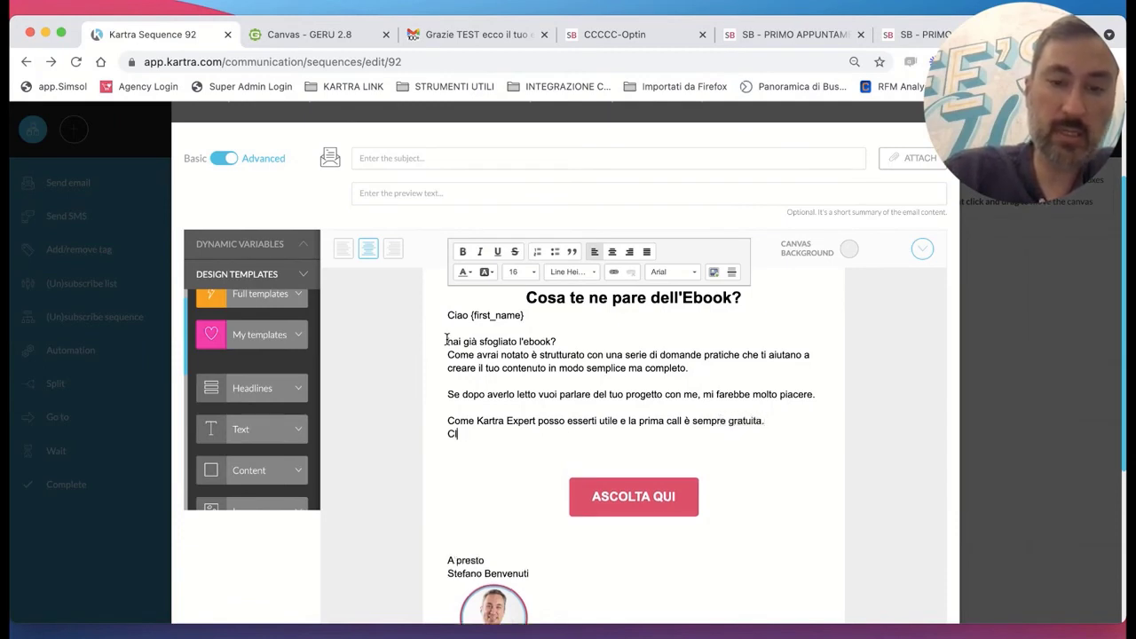
{"action": "type", "text": "Clicca sotto per"}
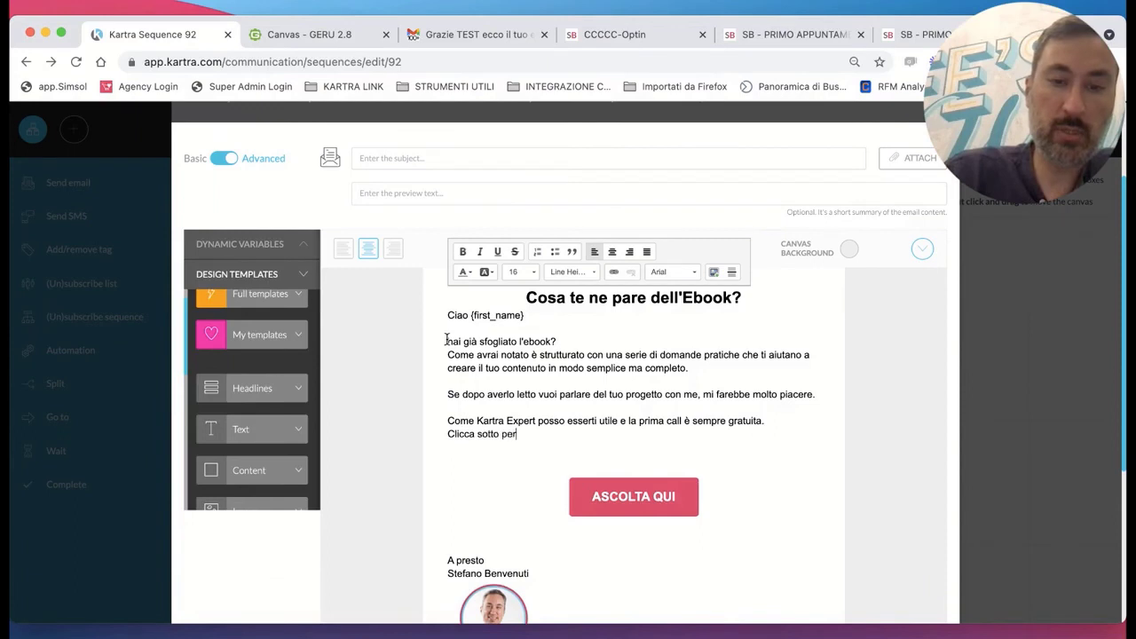
{"action": "type", "text": " controllare le disponibilità nei prossimi giorni"}
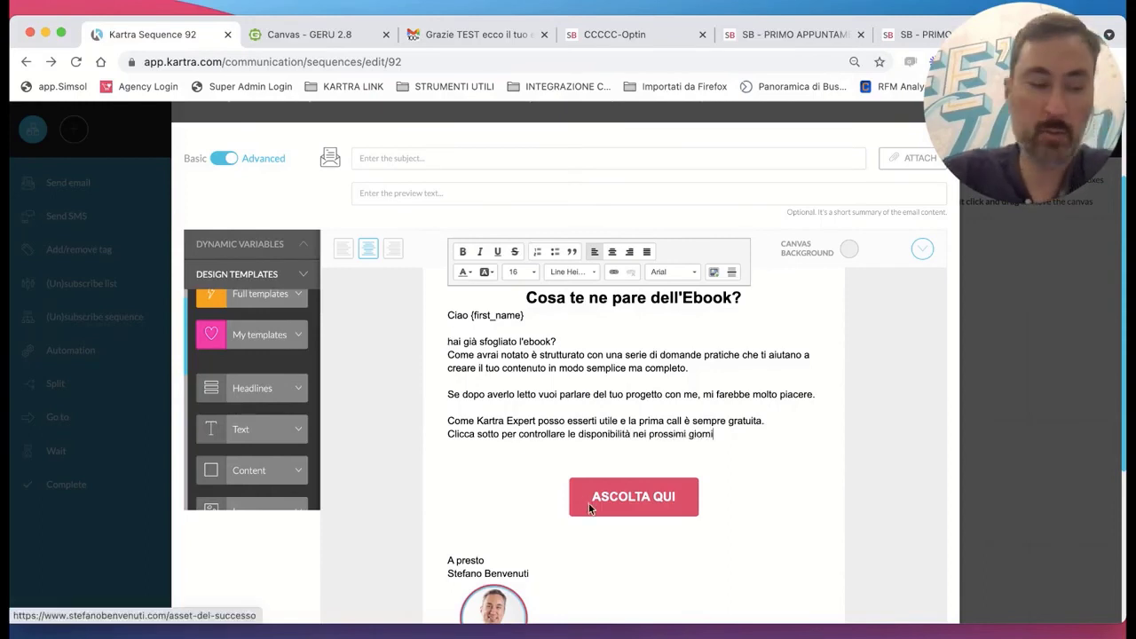
Copy the first-appointment booking page's web address from the other browser tab.
{"action": "left_click", "coordinate": [610, 434]}
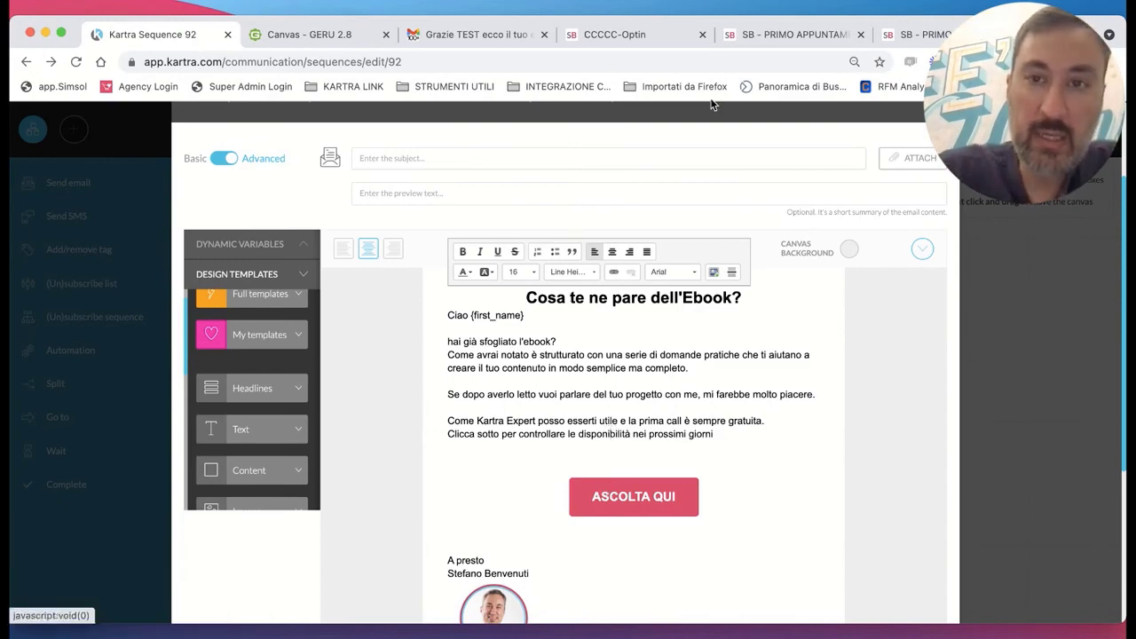
{"action": "left_click", "coordinate": [930, 36]}
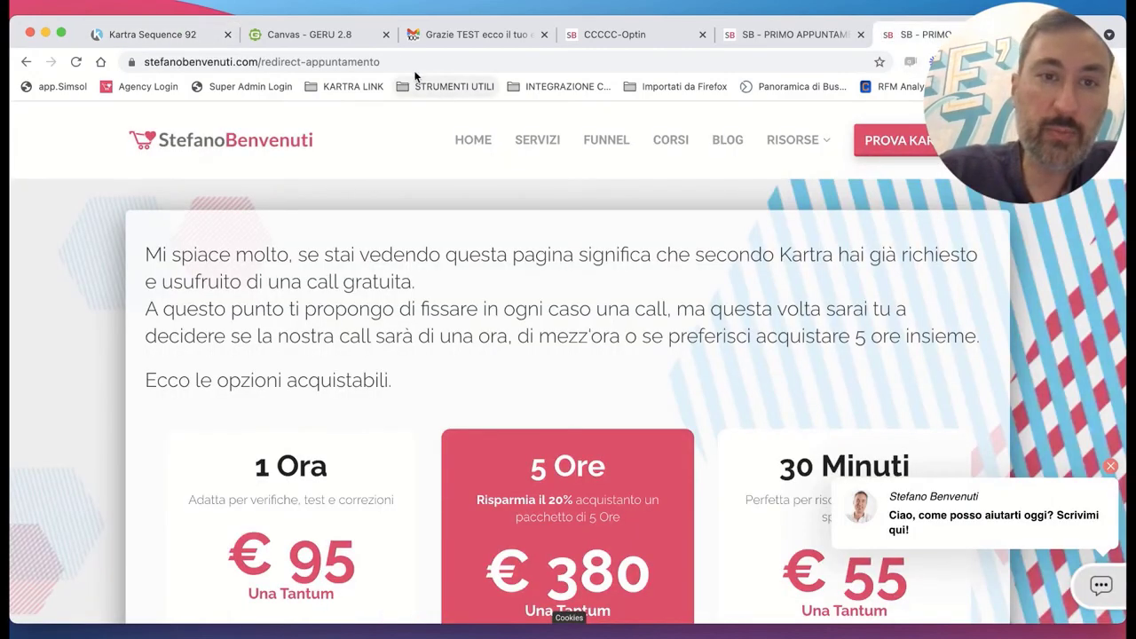
{"action": "left_click", "coordinate": [750, 36]}
{"action": "left_click", "coordinate": [411, 70]}
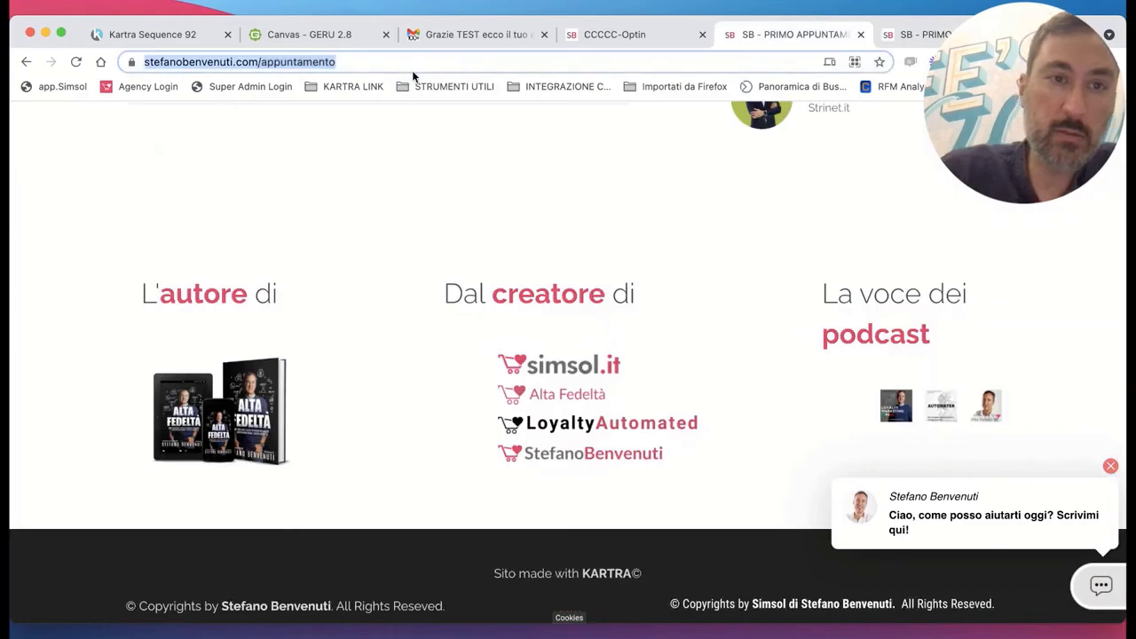
{"action": "left_click", "coordinate": [168, 62]}
{"action": "left_click", "coordinate": [151, 34]}
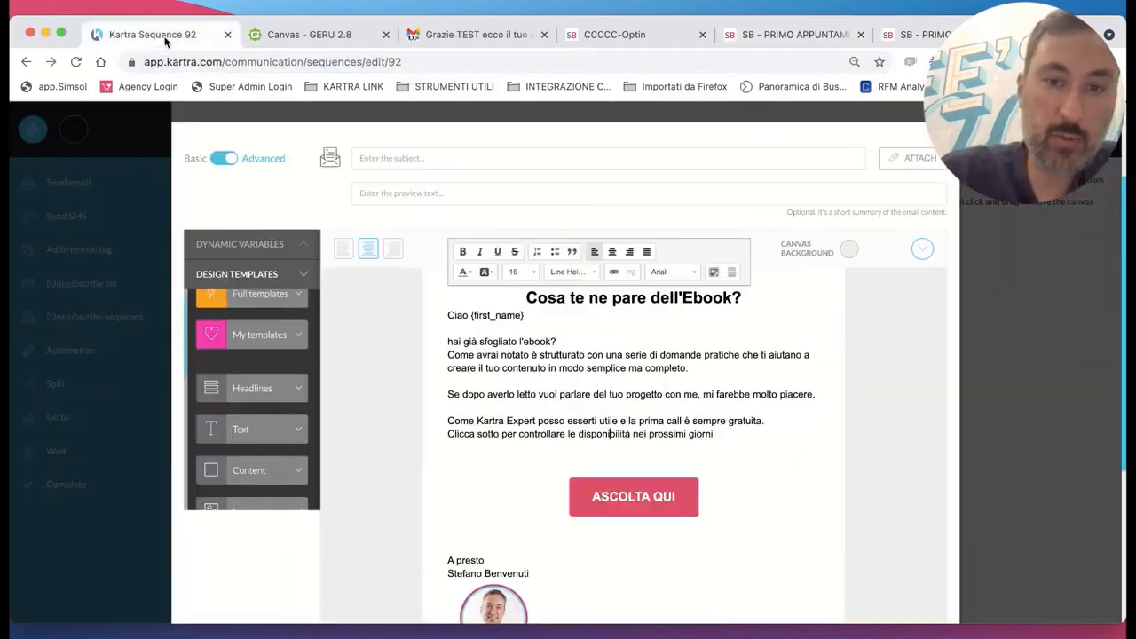
Point the call-to-action button to the copied URL and relabel it 'CONTROLLA LA DISPONIBILITÀ'.
{"action": "left_click", "coordinate": [593, 472]}
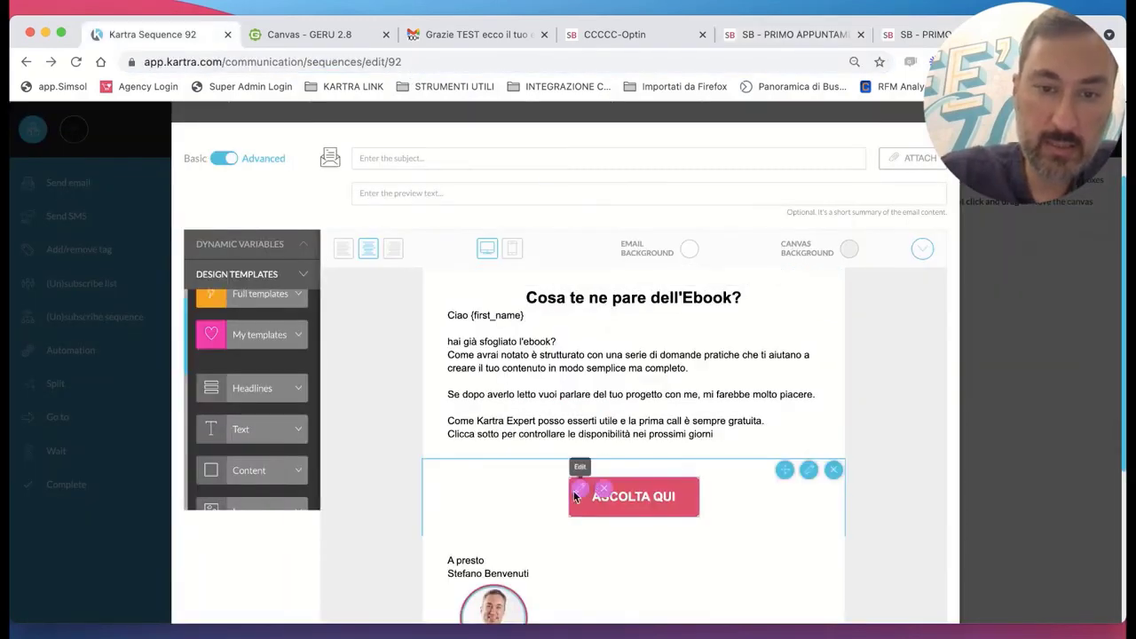
{"action": "left_click", "coordinate": [579, 491]}
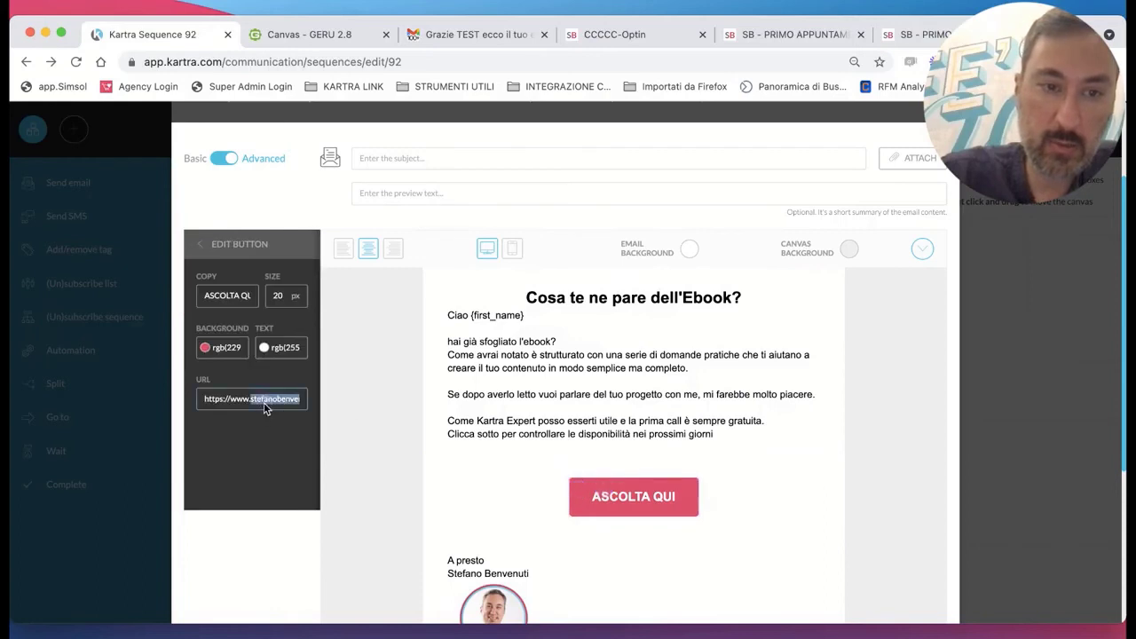
{"action": "triple_click", "coordinate": [264, 404]}
{"action": "key", "text": "super+f"}
{"action": "type", "text": "v"}
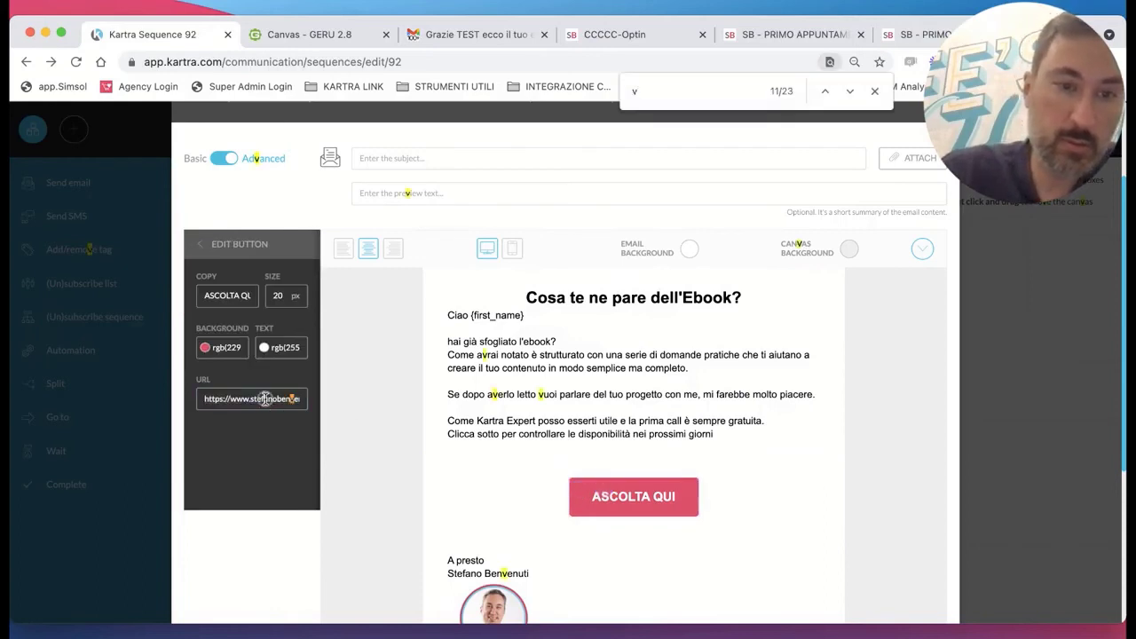
{"action": "triple_click", "coordinate": [265, 399]}
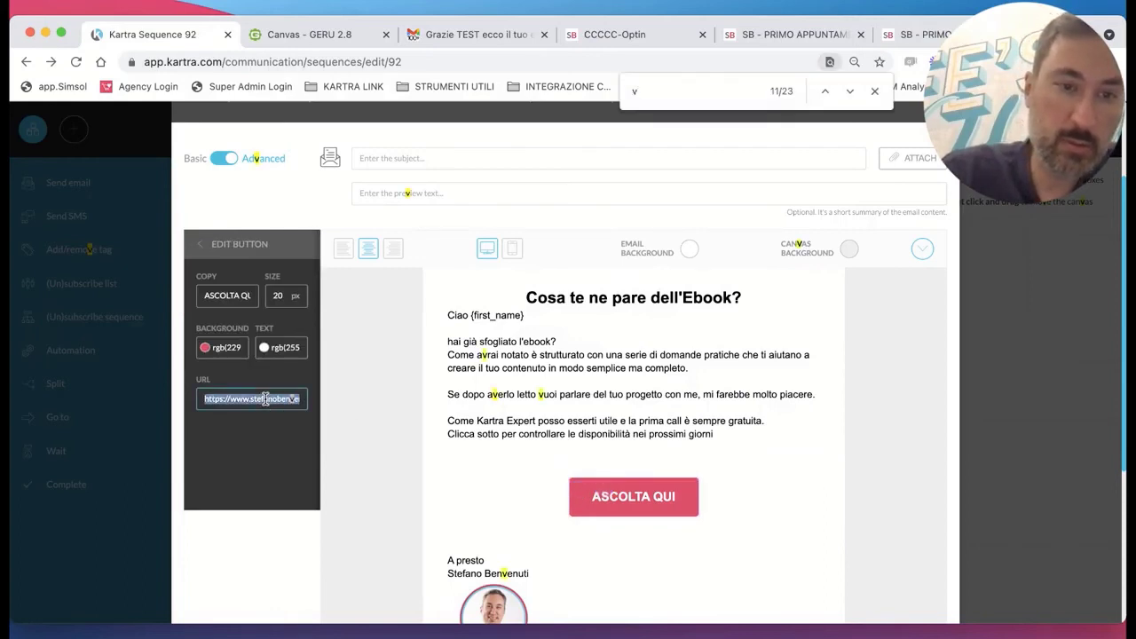
{"action": "triple_click", "coordinate": [251, 298]}
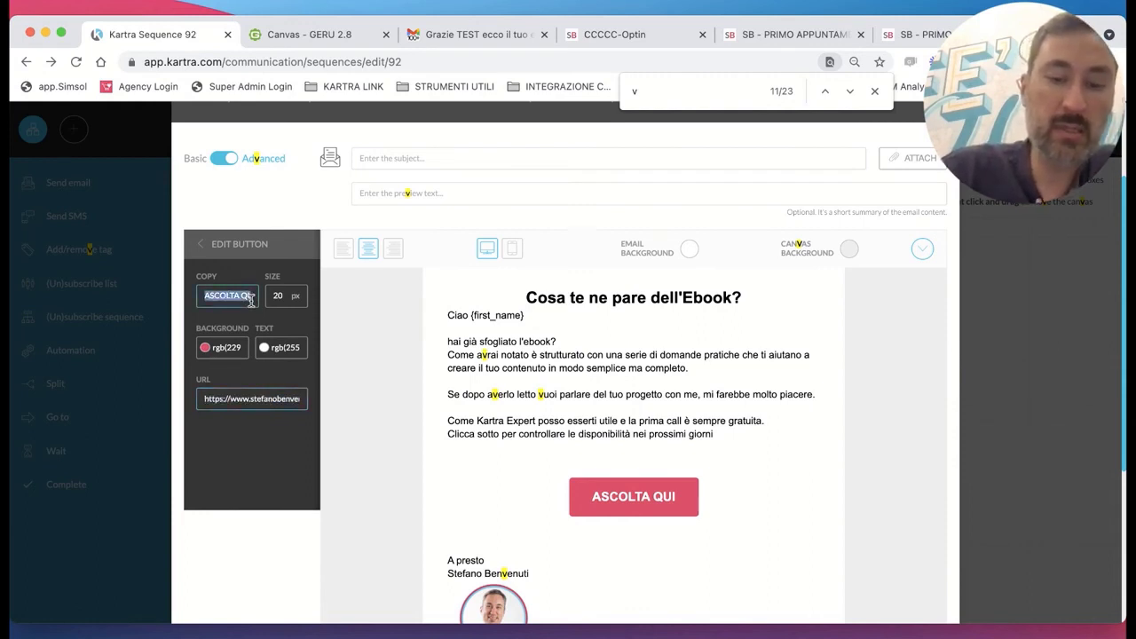
{"action": "type", "text": "CONTRO"}
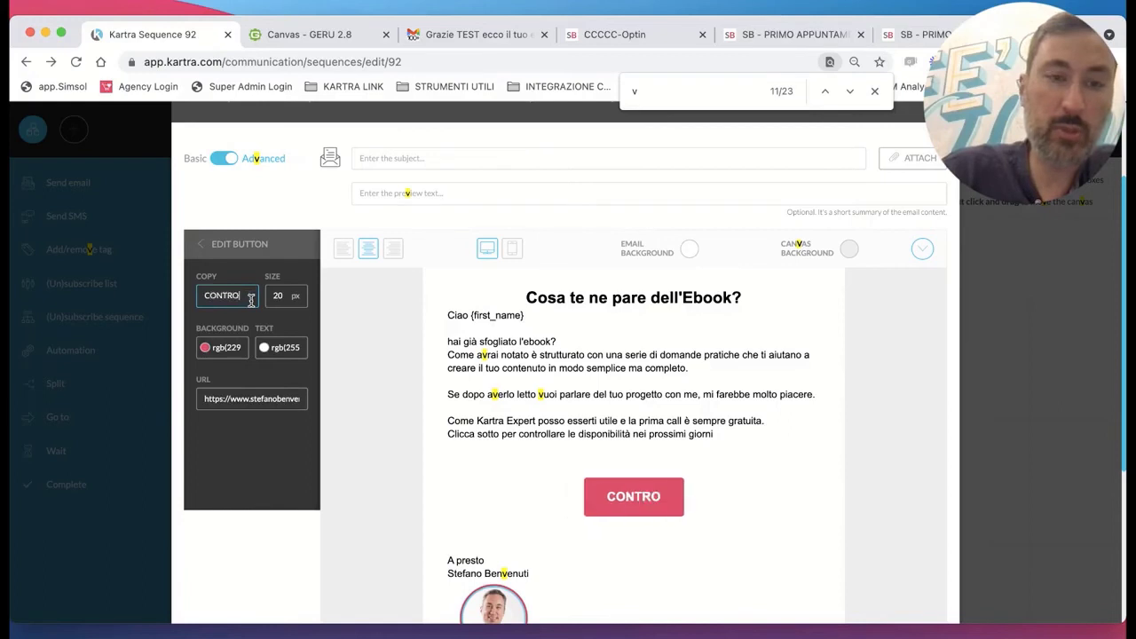
{"action": "type", "text": "LLA LA DISPONIBIL"}
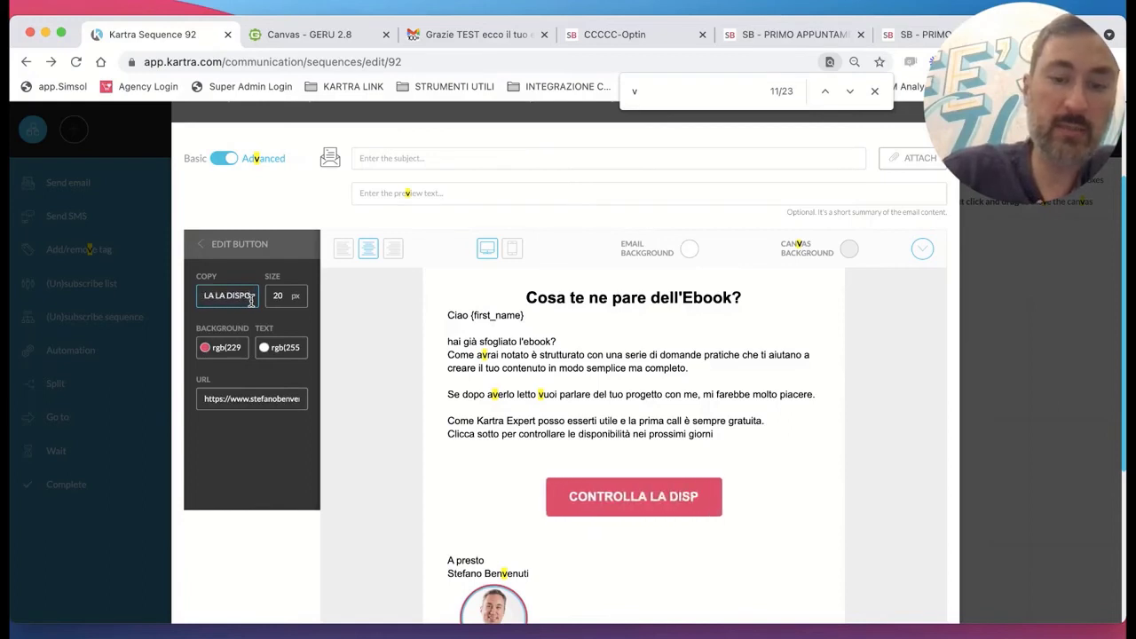
{"action": "key", "text": "BackSpace"}
{"action": "key", "text": "BackSpace"}
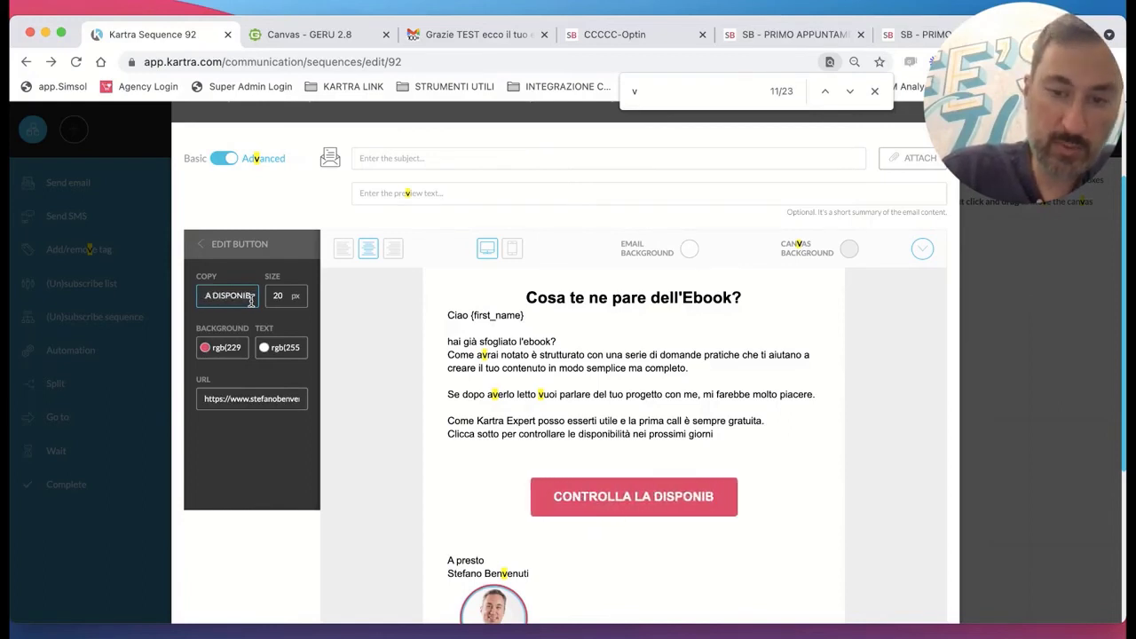
{"action": "type", "text": "ILITA"}
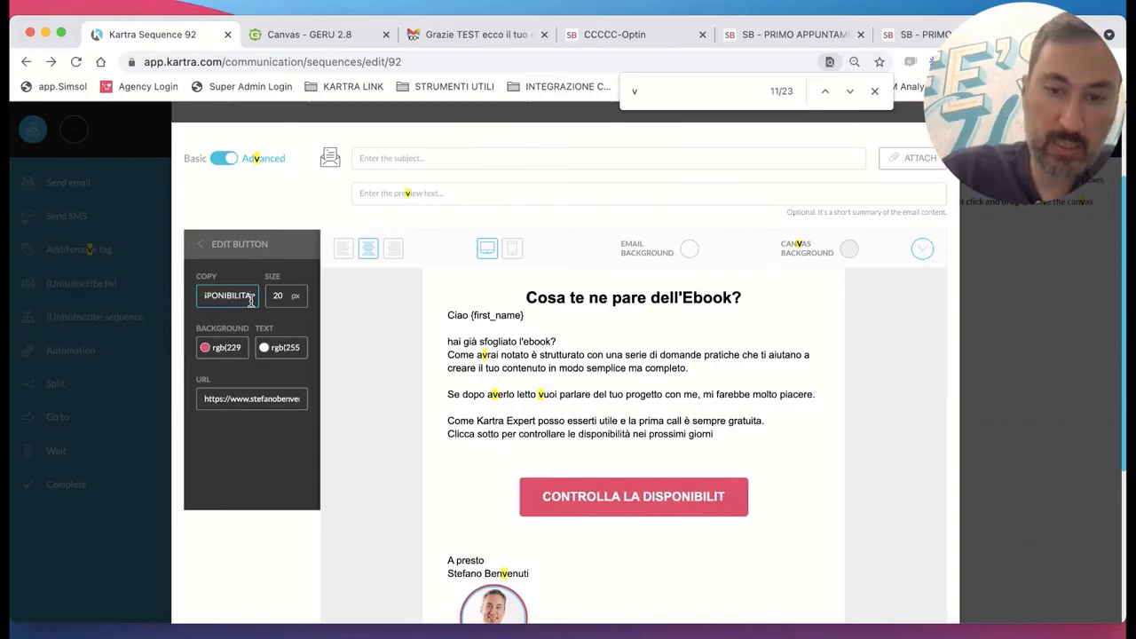
{"action": "type", "text": "1"}
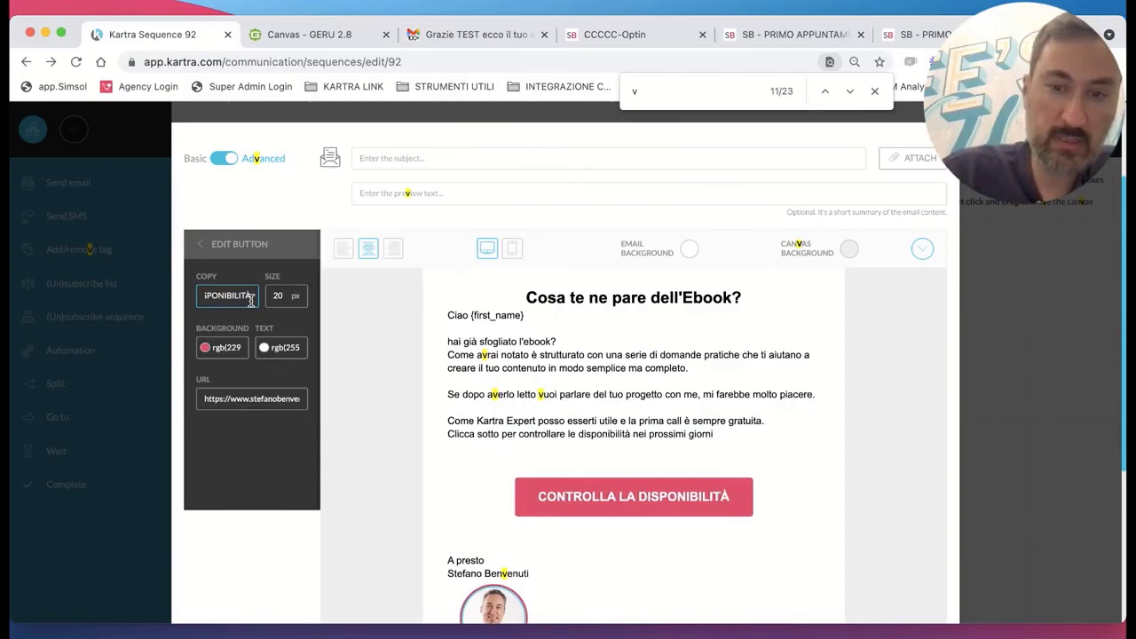
Inspect the signature and opening text blocks and their merge field list, then close the page search.
{"action": "scroll", "coordinate": [384, 443], "scroll_direction": "down", "scroll_amount": 4}
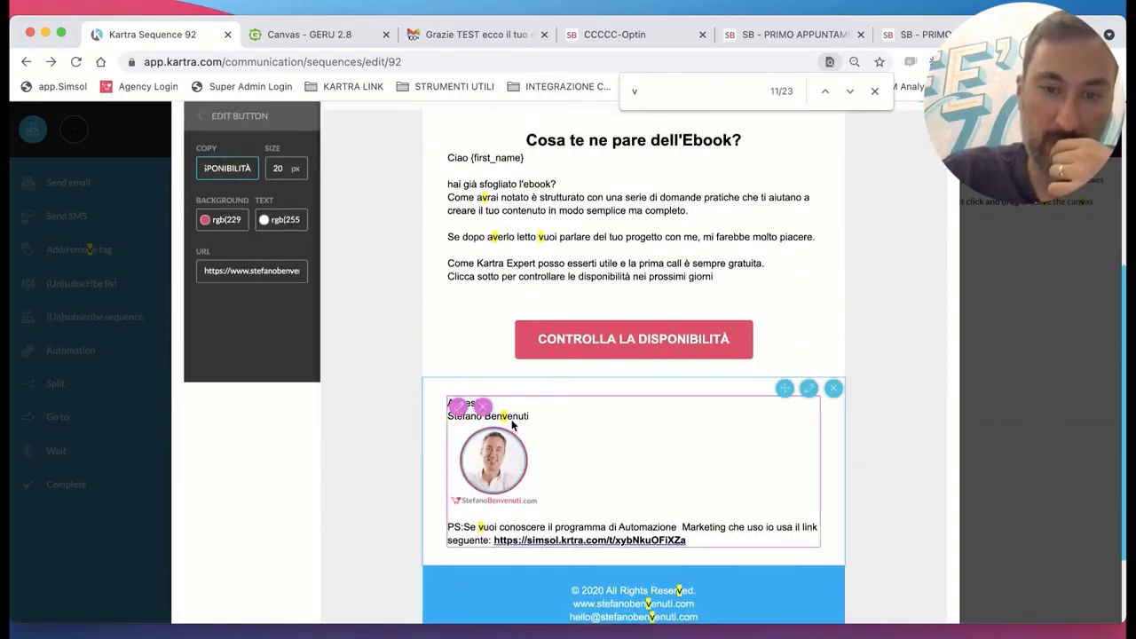
{"action": "left_click", "coordinate": [543, 452]}
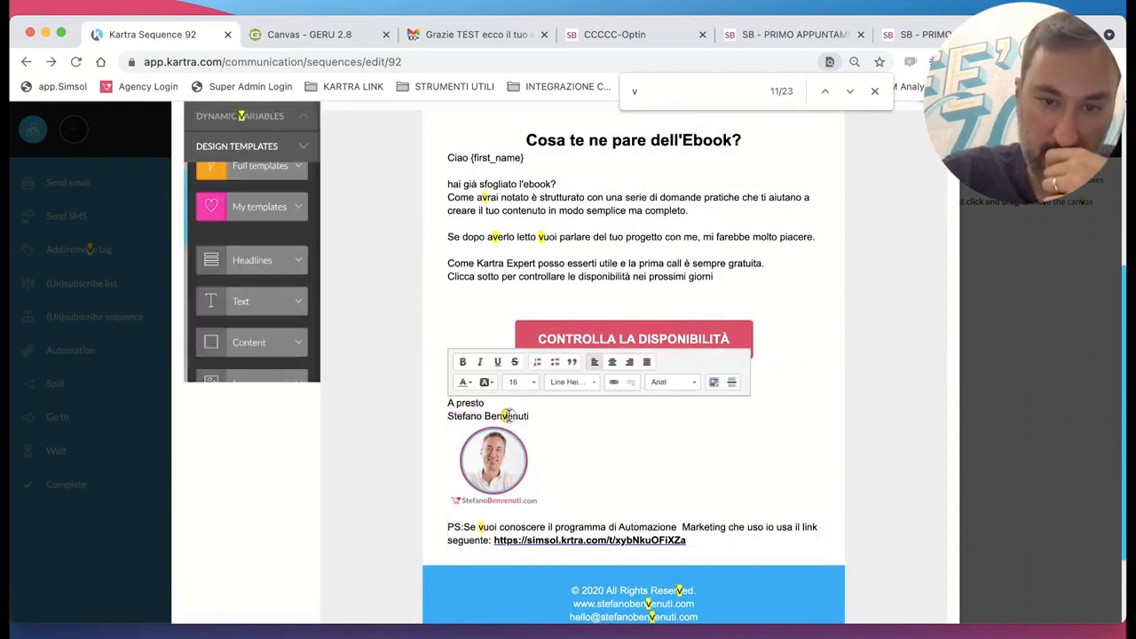
{"action": "left_click", "coordinate": [542, 244]}
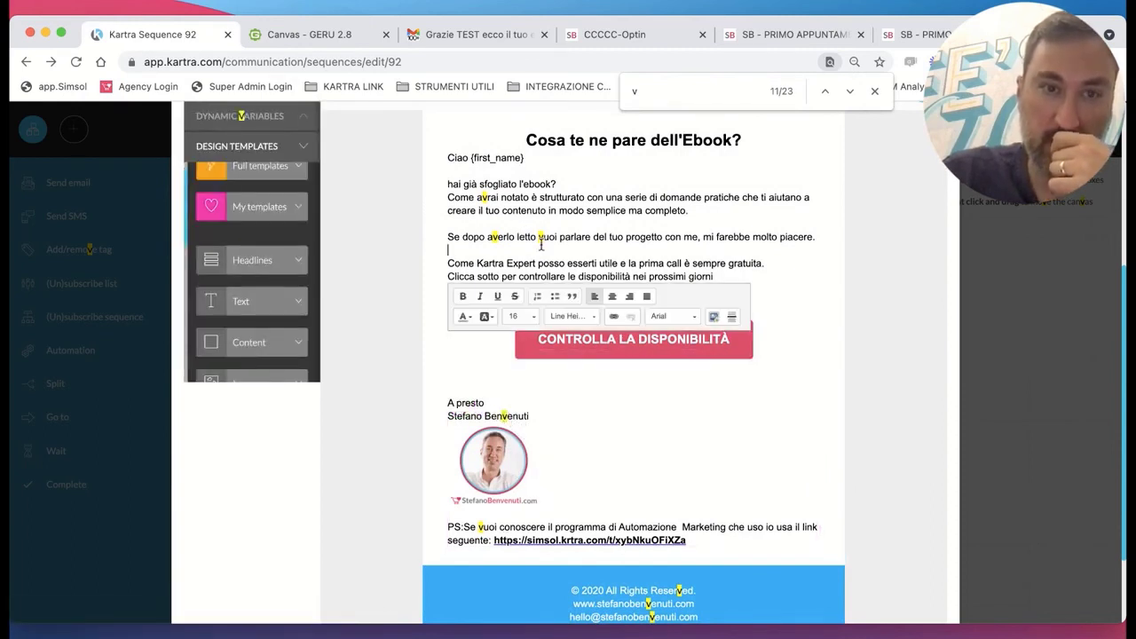
{"action": "left_click", "coordinate": [309, 121]}
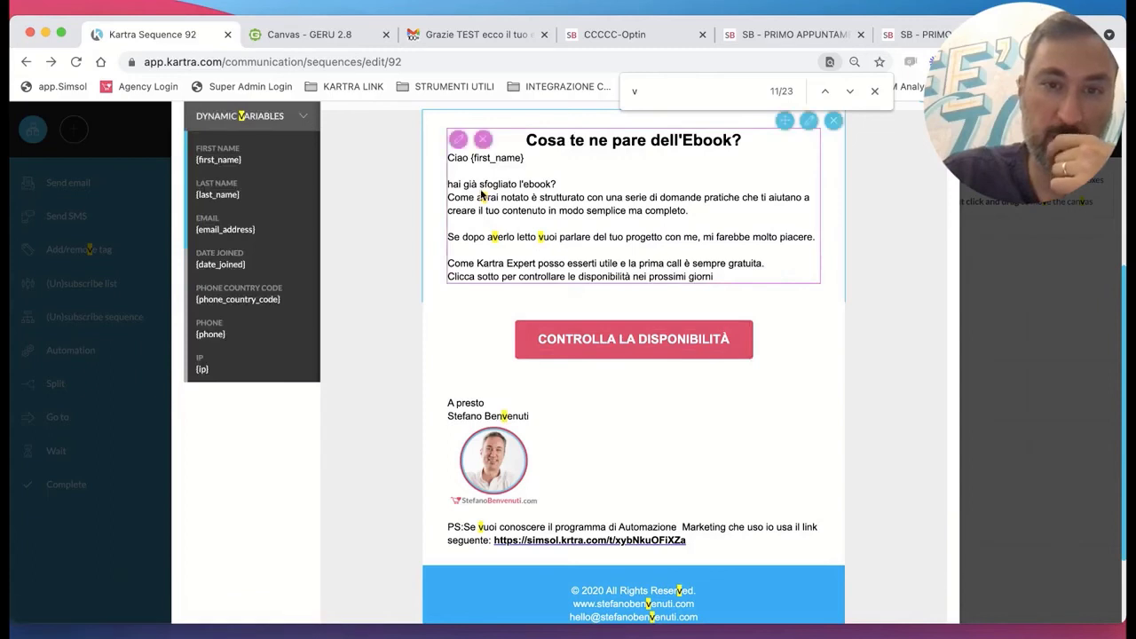
{"action": "scroll", "coordinate": [798, 222], "scroll_direction": "up", "scroll_amount": 2}
{"action": "left_click", "coordinate": [874, 90]}
{"action": "left_click", "coordinate": [671, 315]}
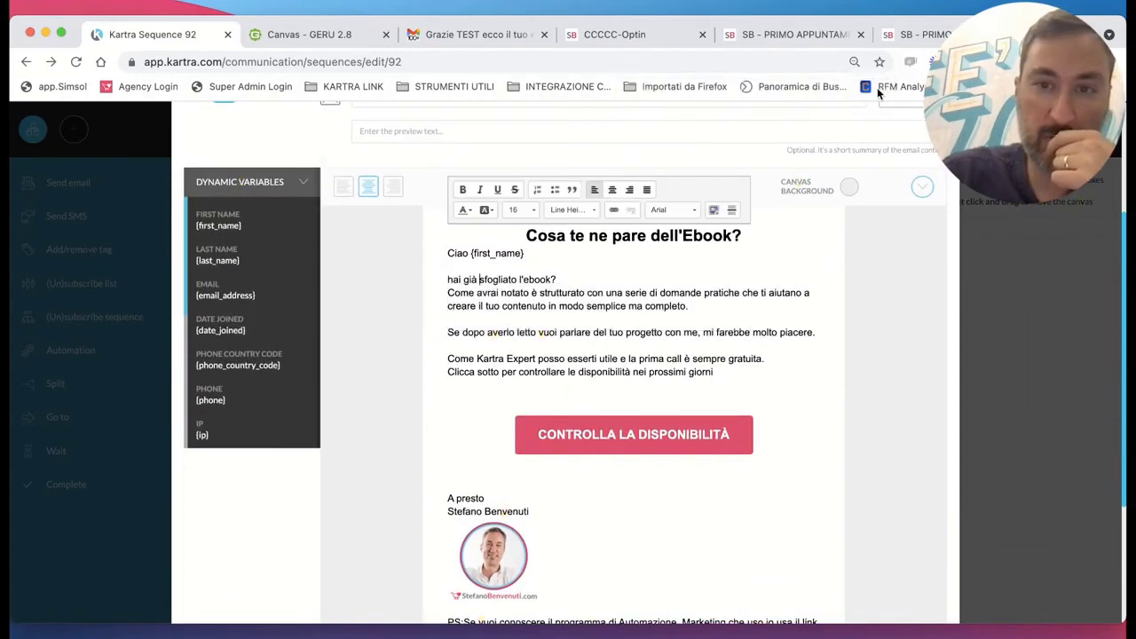
{"action": "scroll", "coordinate": [672, 316], "scroll_direction": "up", "scroll_amount": 2}
{"action": "scroll", "coordinate": [693, 344], "scroll_direction": "up", "scroll_amount": 2}
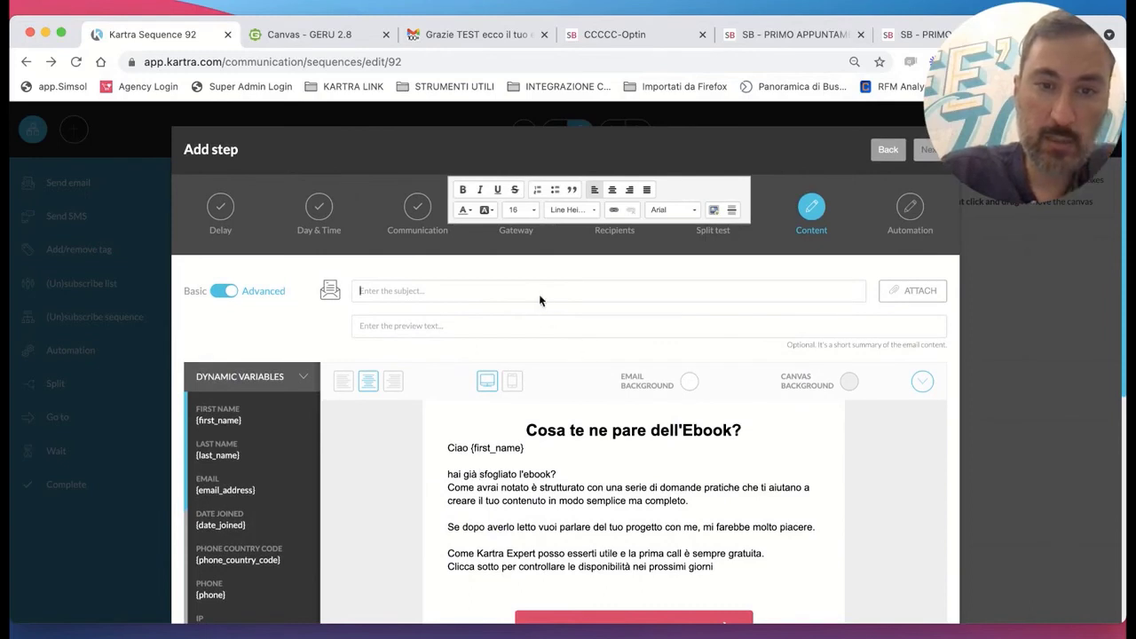
Set the subject to '{first_name} cosa te ne pare dell'ebook?' using the copied merge field.
{"action": "left_click", "coordinate": [539, 295]}
{"action": "type", "text": "COSA TE NE PARE DELL'EBOOK"}
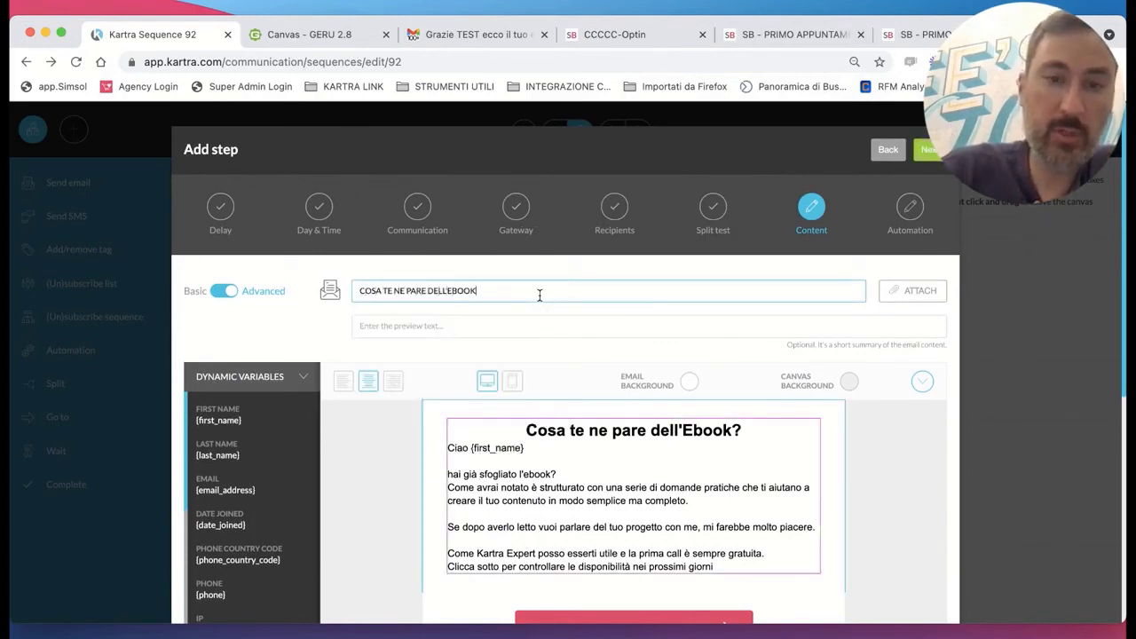
{"action": "left_click_drag", "start_coordinate": [490, 296], "coordinate": [341, 286]}
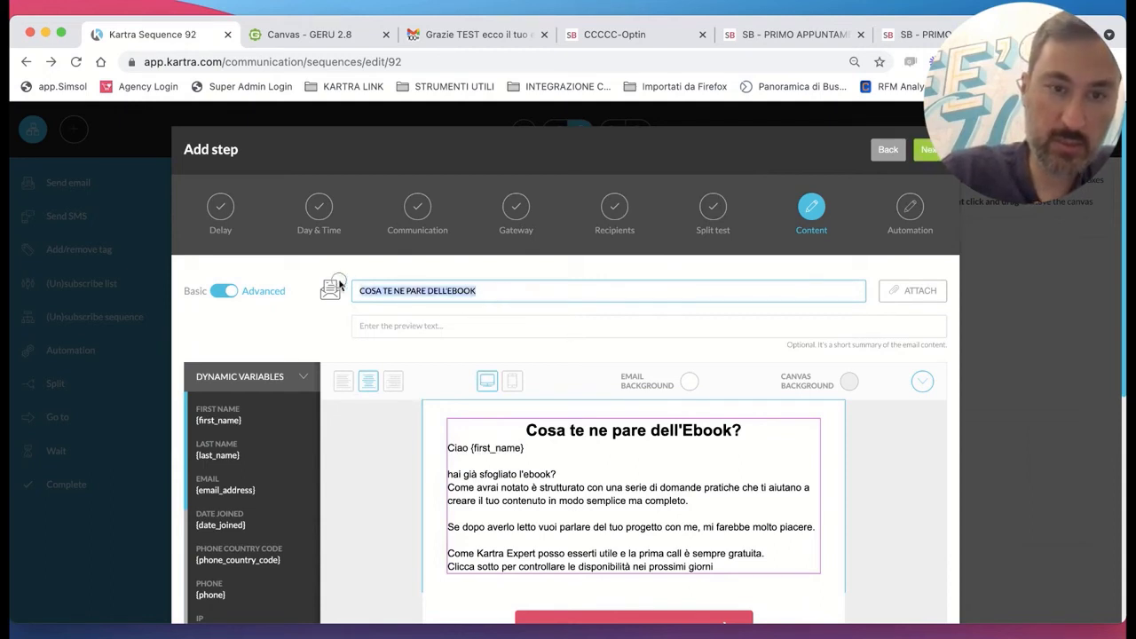
{"action": "left_click_drag", "start_coordinate": [266, 419], "coordinate": [191, 428]}
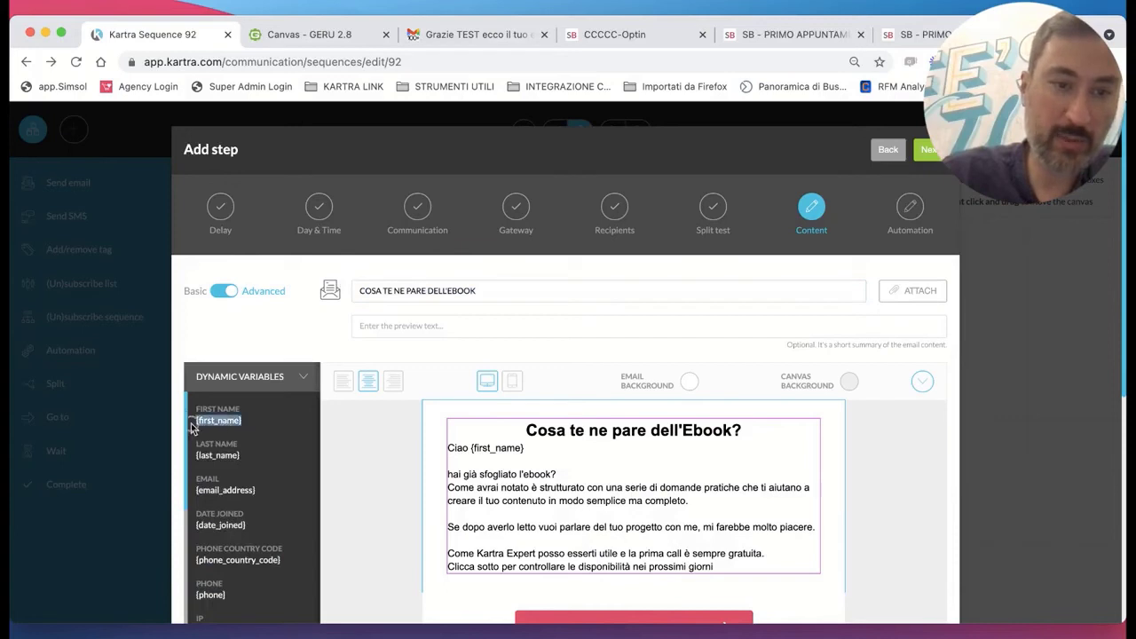
{"action": "key", "text": "super+c"}
{"action": "left_click", "coordinate": [361, 292]}
{"action": "key", "text": "super+v"}
{"action": "type", "text": "cosa"}
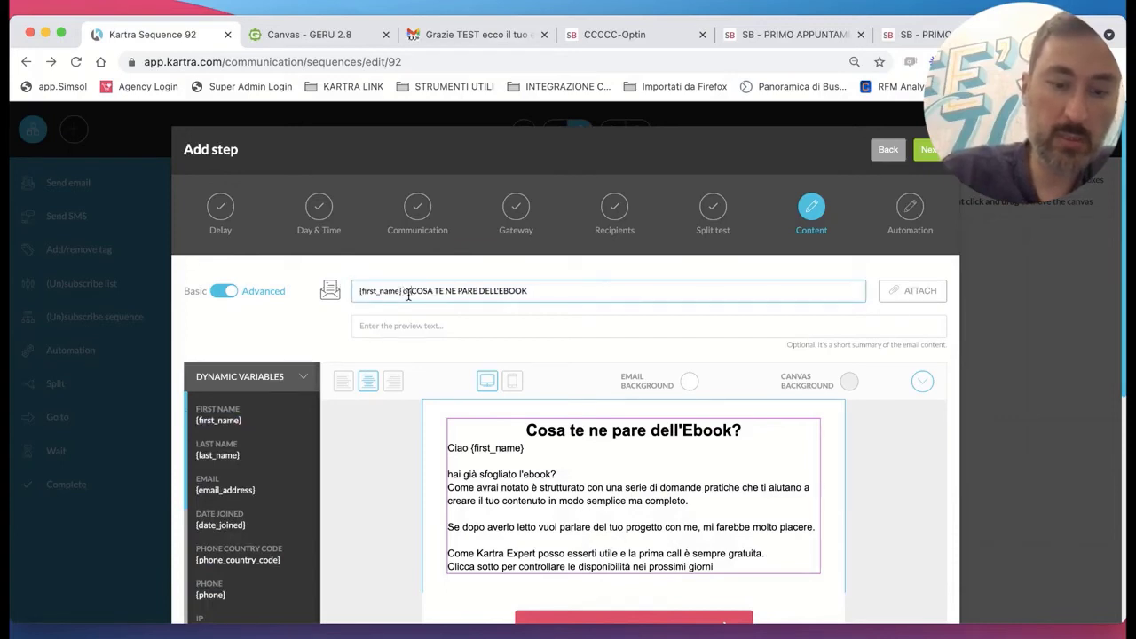
{"action": "type", "text": " te ne pare dell'"}
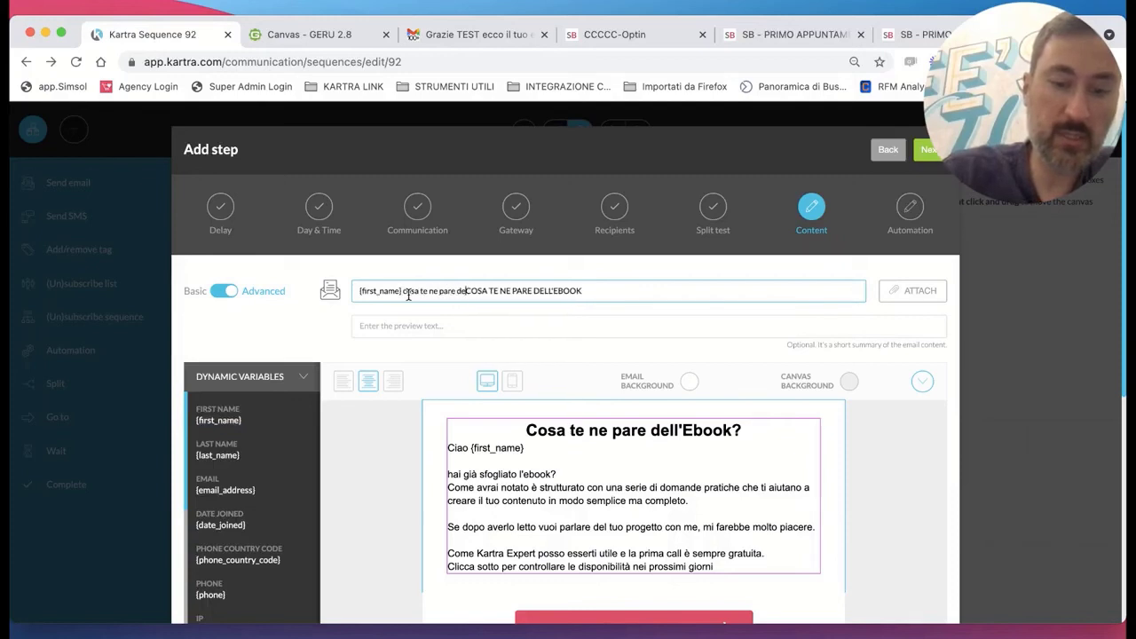
{"action": "type", "text": "ebook?"}
{"action": "key", "text": "super+shift+Right"}
{"action": "key", "text": "BackSpace"}
Enter the preview text 'Hai già letto le prime righe?' and save the email content.
{"action": "left_click", "coordinate": [413, 325]}
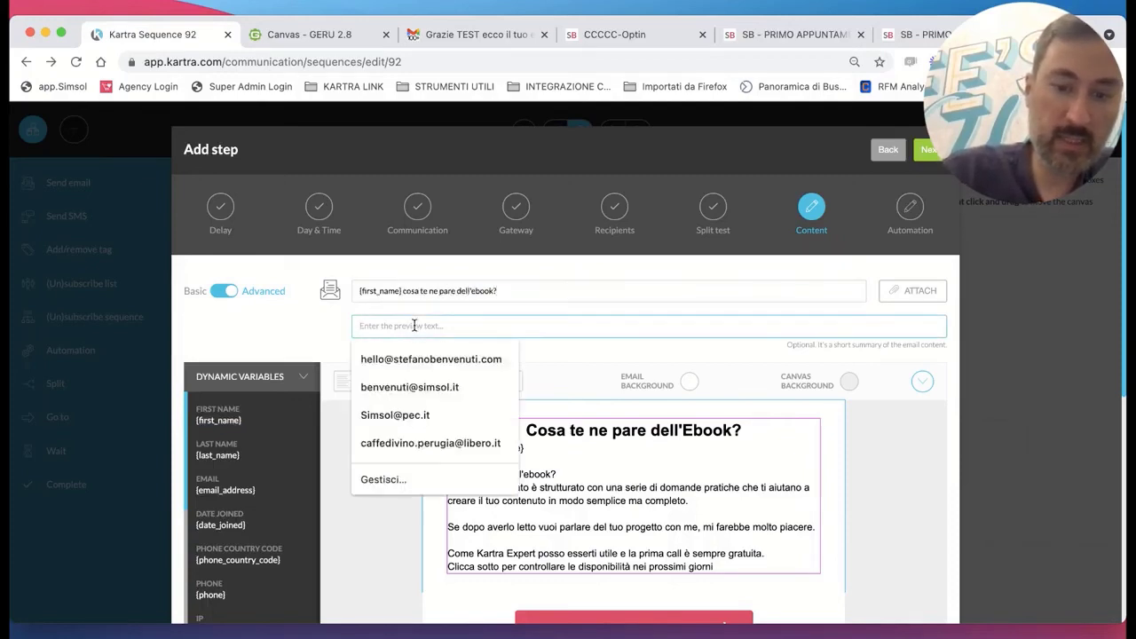
{"action": "type", "text": "Hai già letto le prime righe?"}
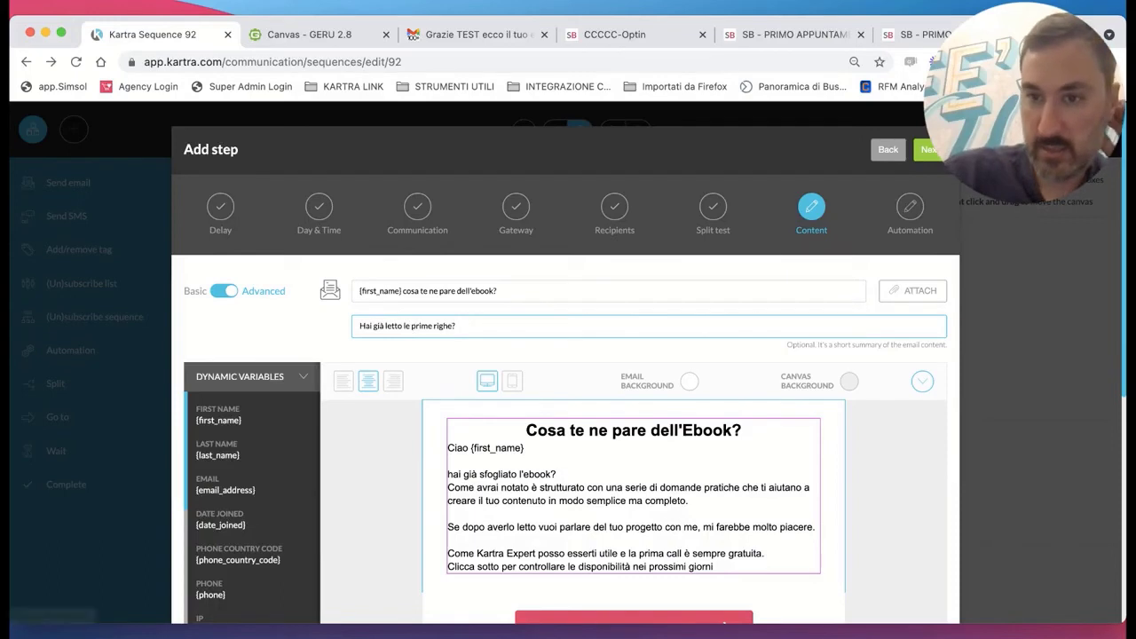
{"action": "left_click", "coordinate": [928, 150]}
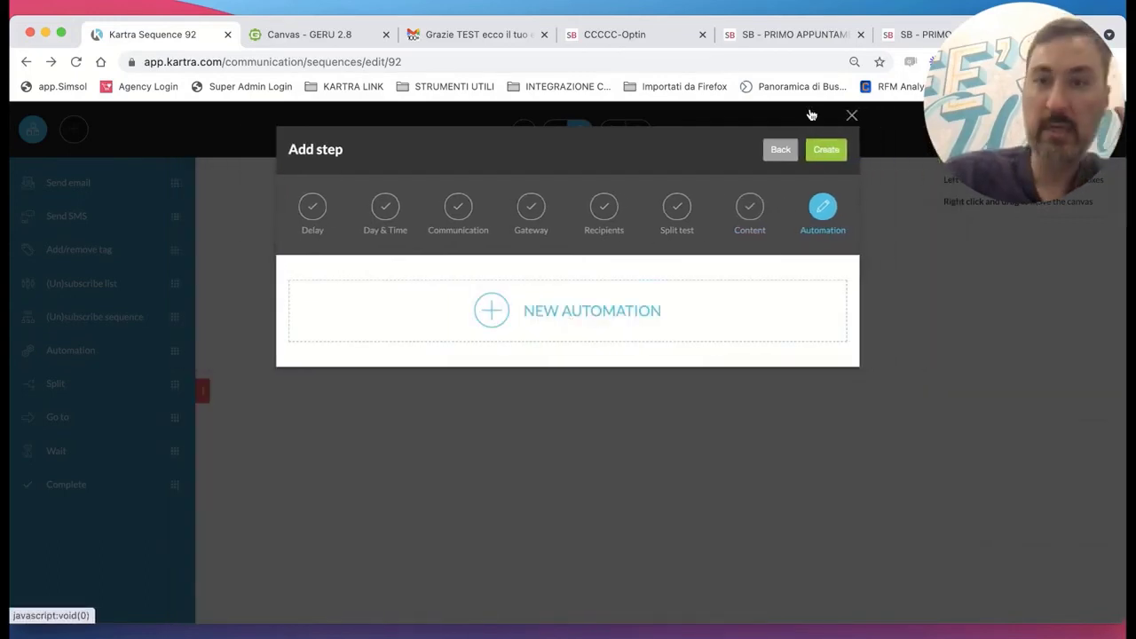
{"action": "left_click", "coordinate": [340, 33]}
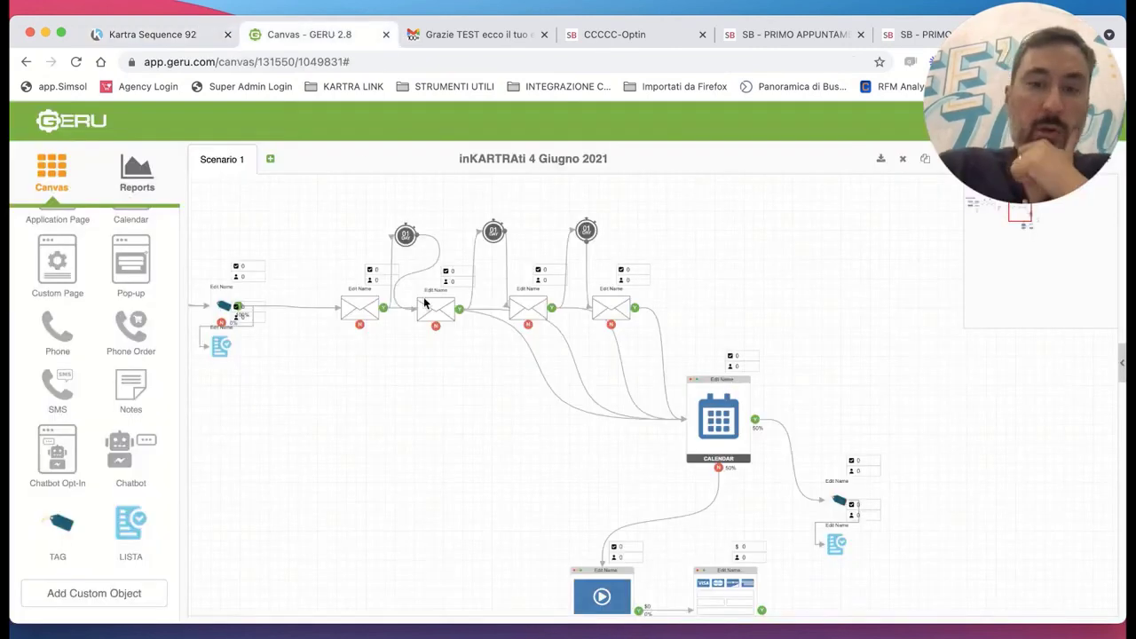
{"action": "scroll", "coordinate": [815, 438], "scroll_direction": "down", "scroll_amount": 3}
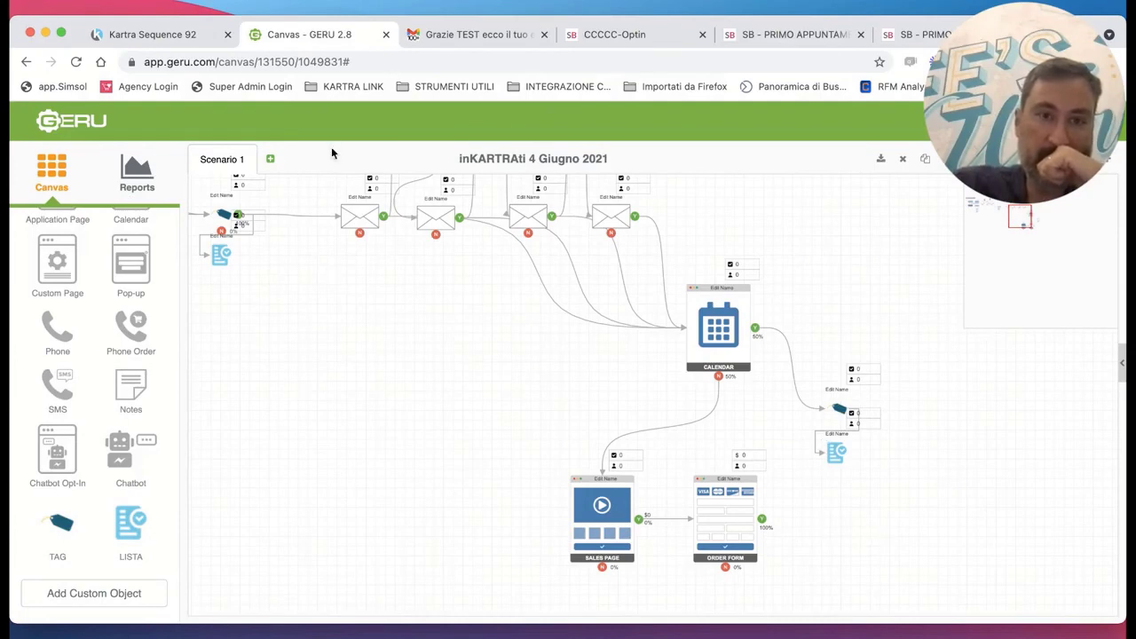
{"action": "left_click", "coordinate": [163, 36]}
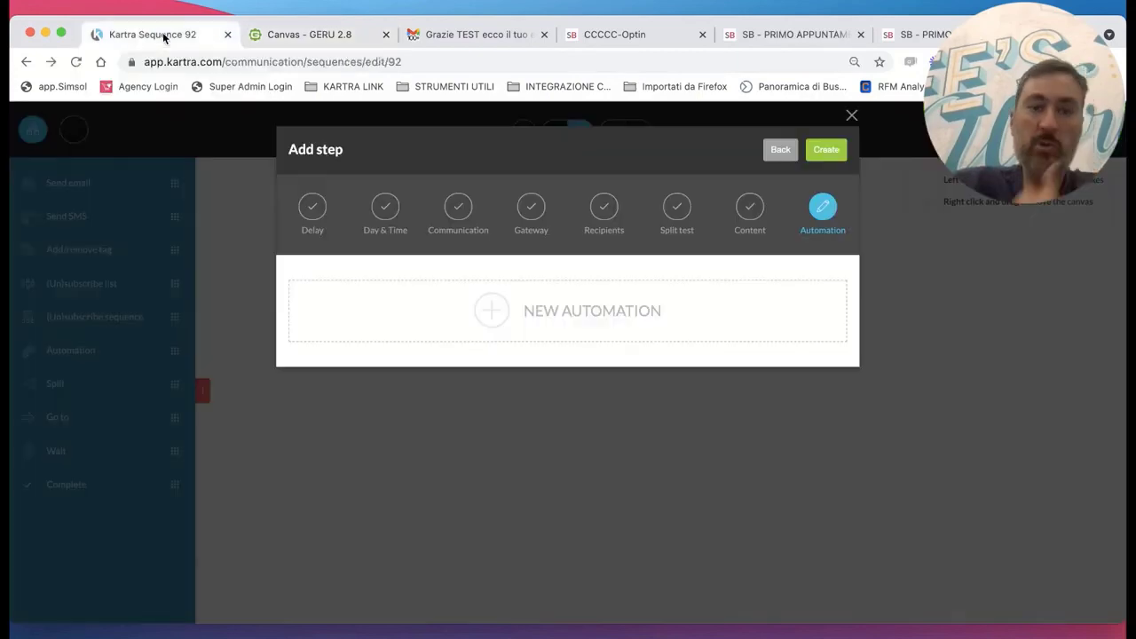
Create the email step, connect it to the starting rules, and activate it.
{"action": "left_click", "coordinate": [826, 150]}
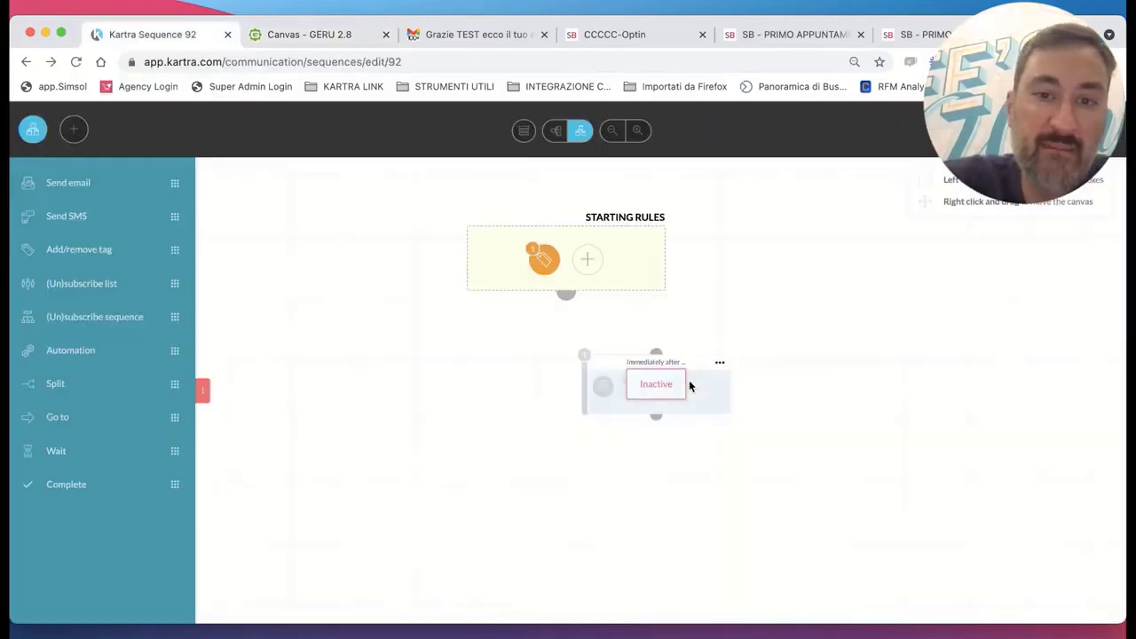
{"action": "left_click_drag", "start_coordinate": [579, 301], "coordinate": [654, 349]}
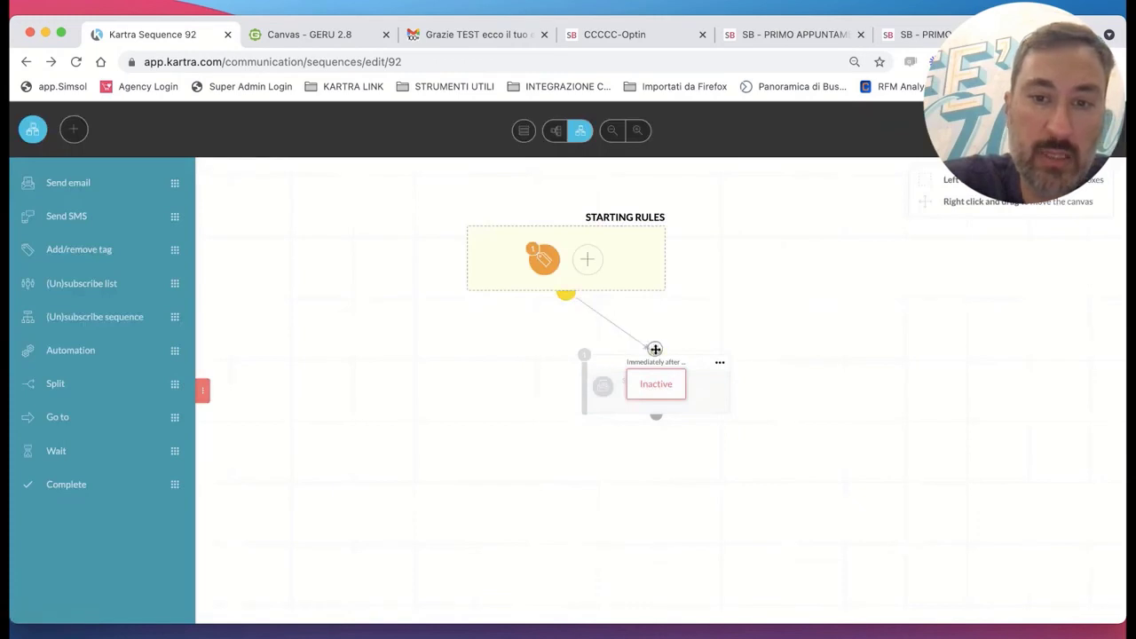
{"action": "left_click", "coordinate": [721, 363]}
{"action": "left_click", "coordinate": [721, 364]}
{"action": "left_click", "coordinate": [775, 330]}
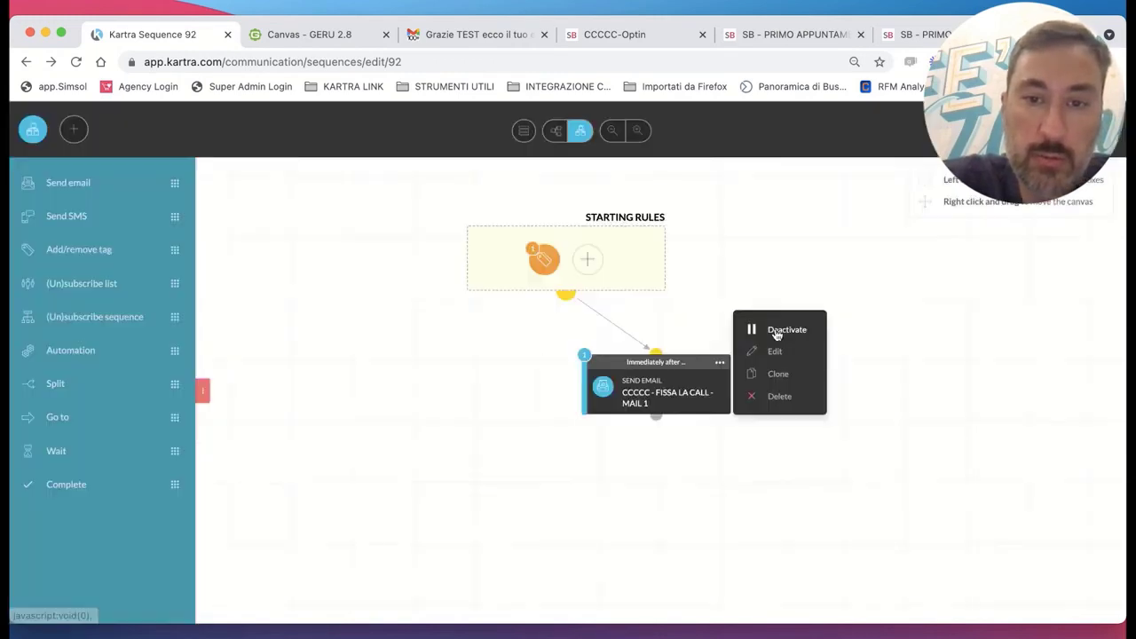
Clone the email step, link the copy below it, and open the copy for editing.
{"action": "left_click", "coordinate": [777, 376]}
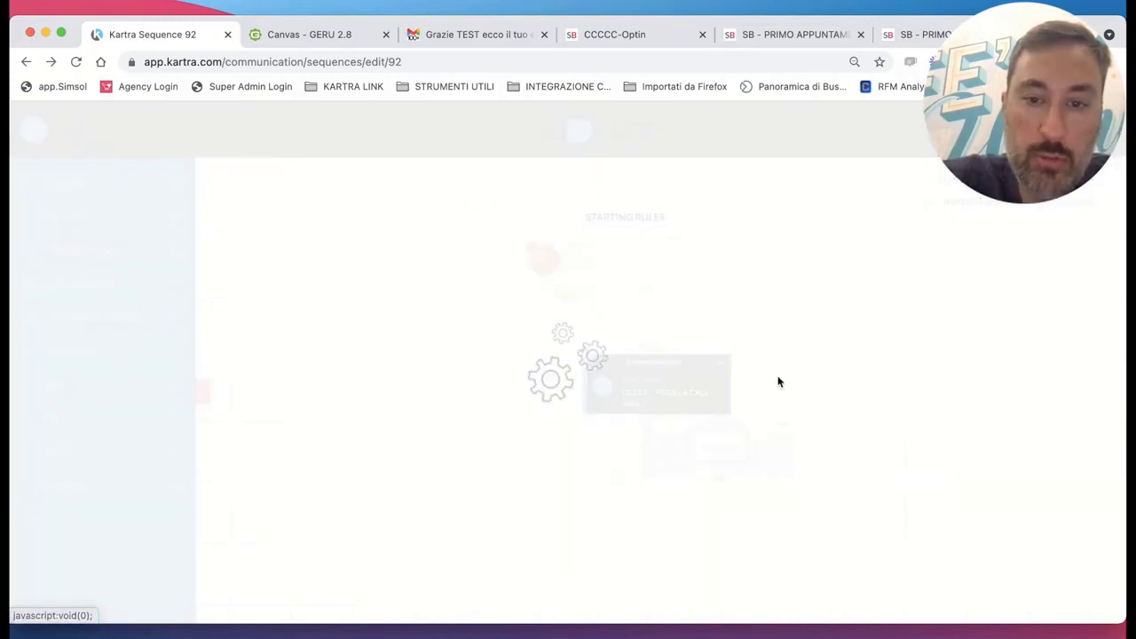
{"action": "mouse_move", "coordinate": [756, 419]}
{"action": "left_mouse_down"}
{"action": "mouse_move", "coordinate": [649, 451]}
{"action": "mouse_move", "coordinate": [659, 474]}
{"action": "mouse_move", "coordinate": [679, 479]}
{"action": "mouse_move", "coordinate": [668, 458]}
{"action": "left_mouse_up"}
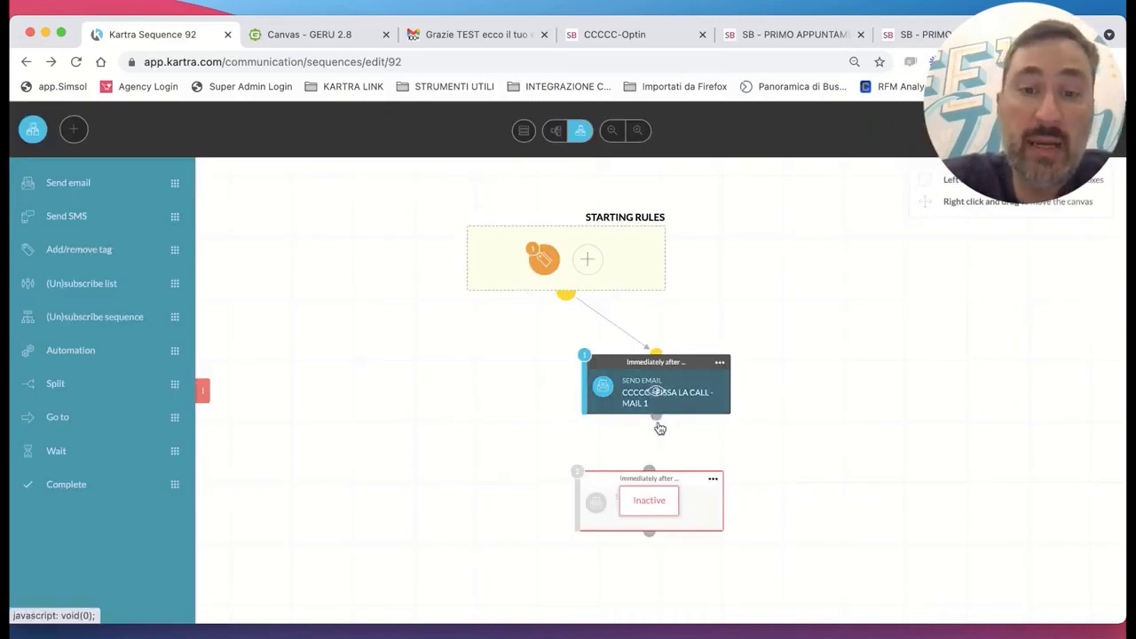
{"action": "left_click_drag", "start_coordinate": [658, 422], "coordinate": [649, 469]}
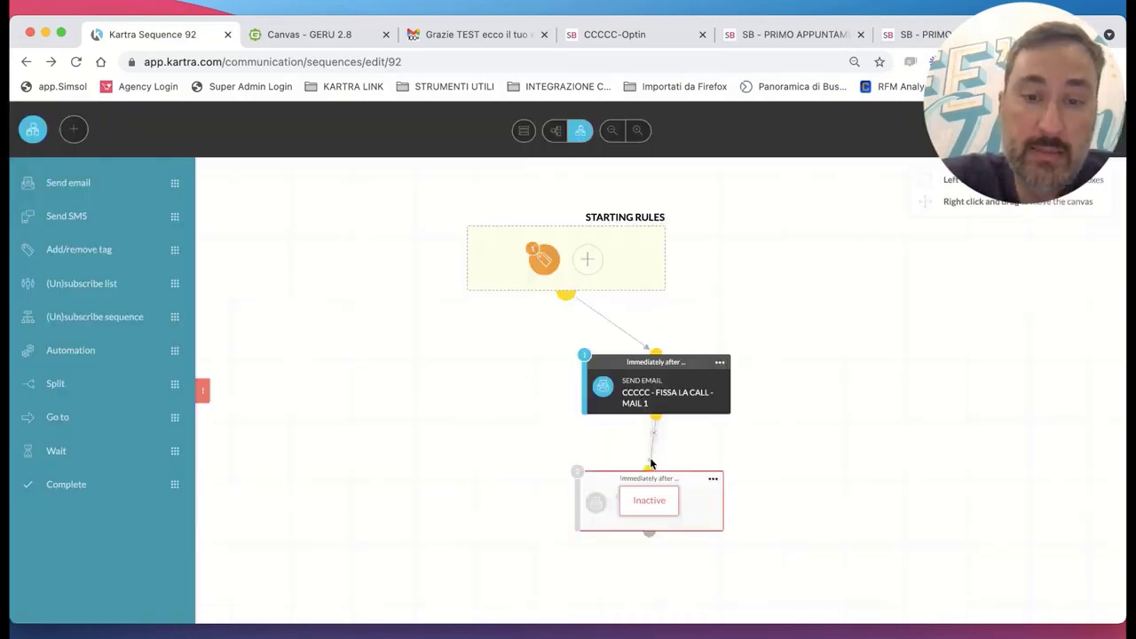
{"action": "left_click", "coordinate": [713, 478]}
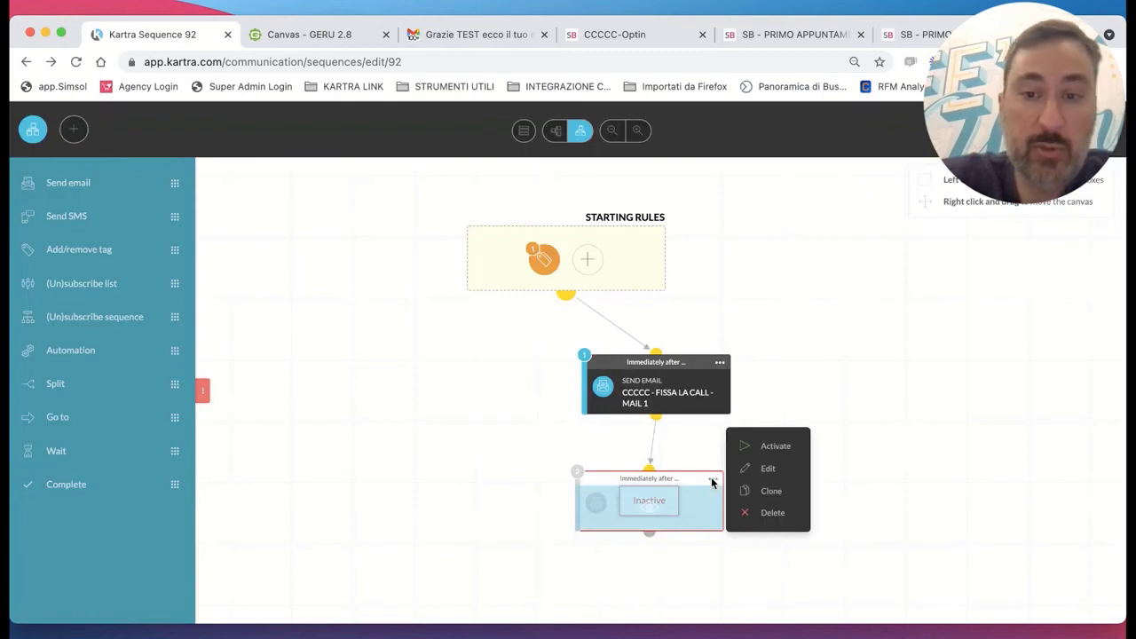
{"action": "left_click", "coordinate": [768, 470]}
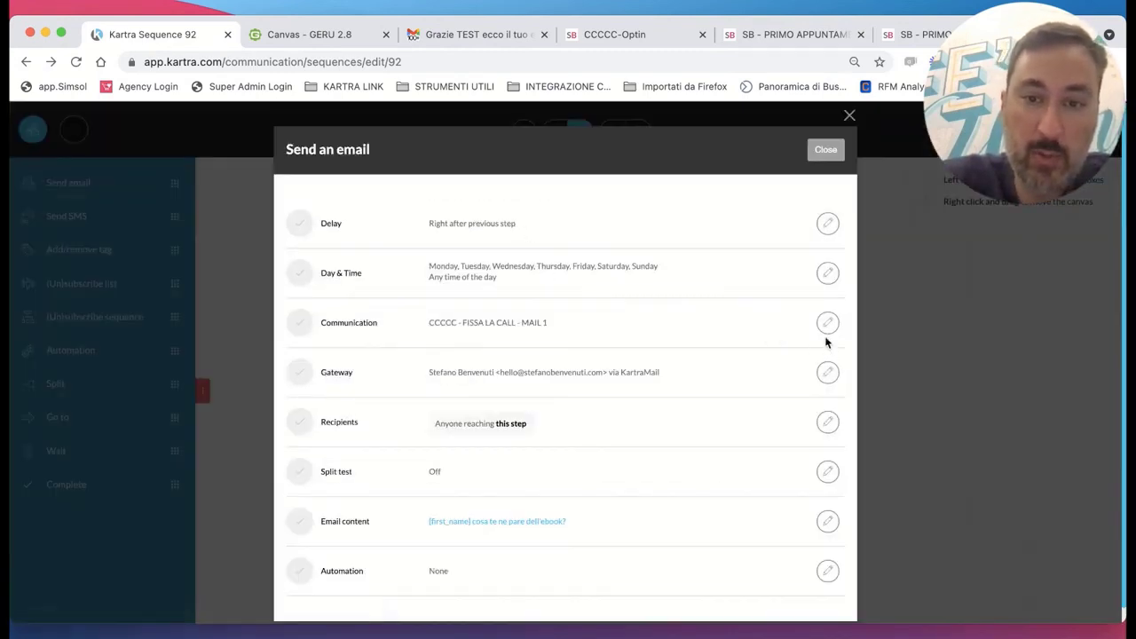
Rename the copied broadcast to CCCCC - FISSA LA CALL - MAIL 2.
{"action": "left_click", "coordinate": [827, 322]}
{"action": "left_click", "coordinate": [440, 220]}
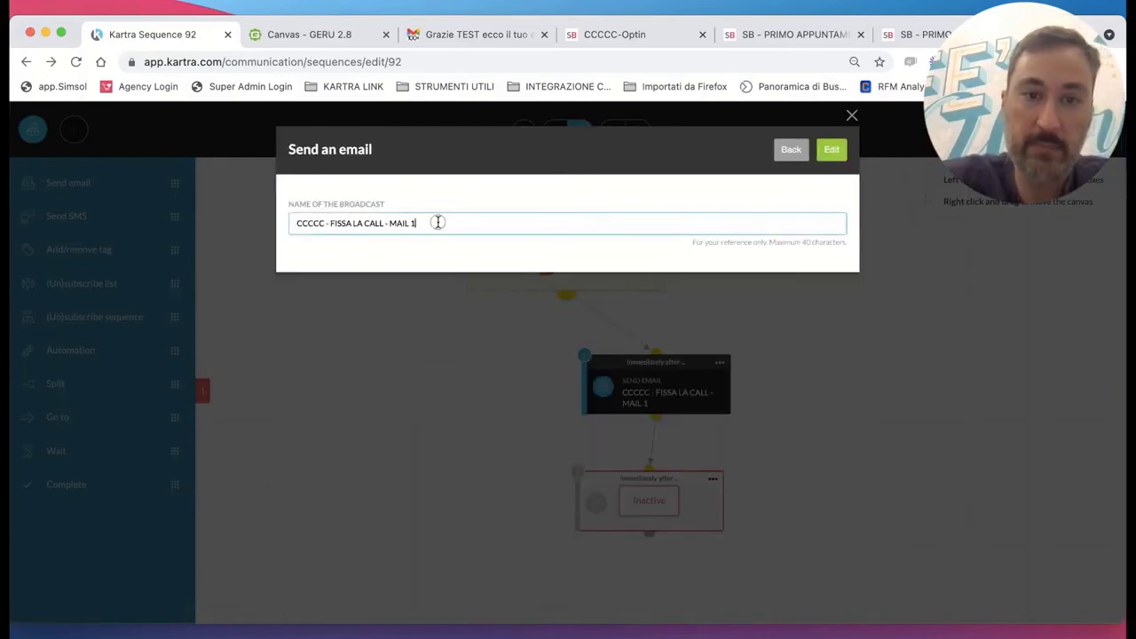
{"action": "type", "text": "2"}
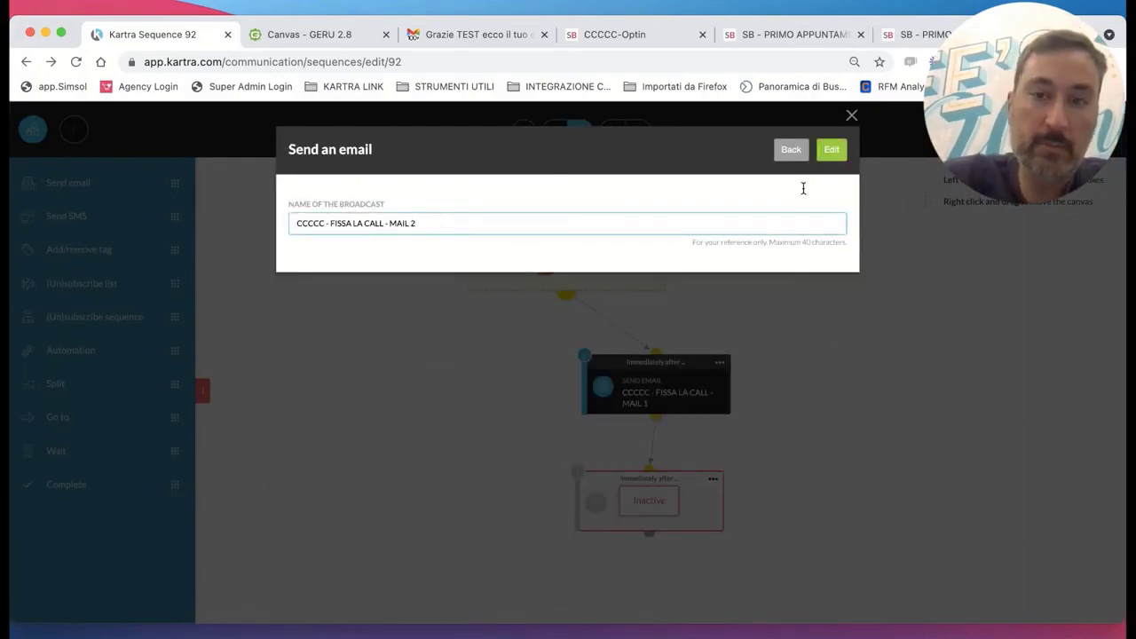
{"action": "left_click", "coordinate": [833, 150]}
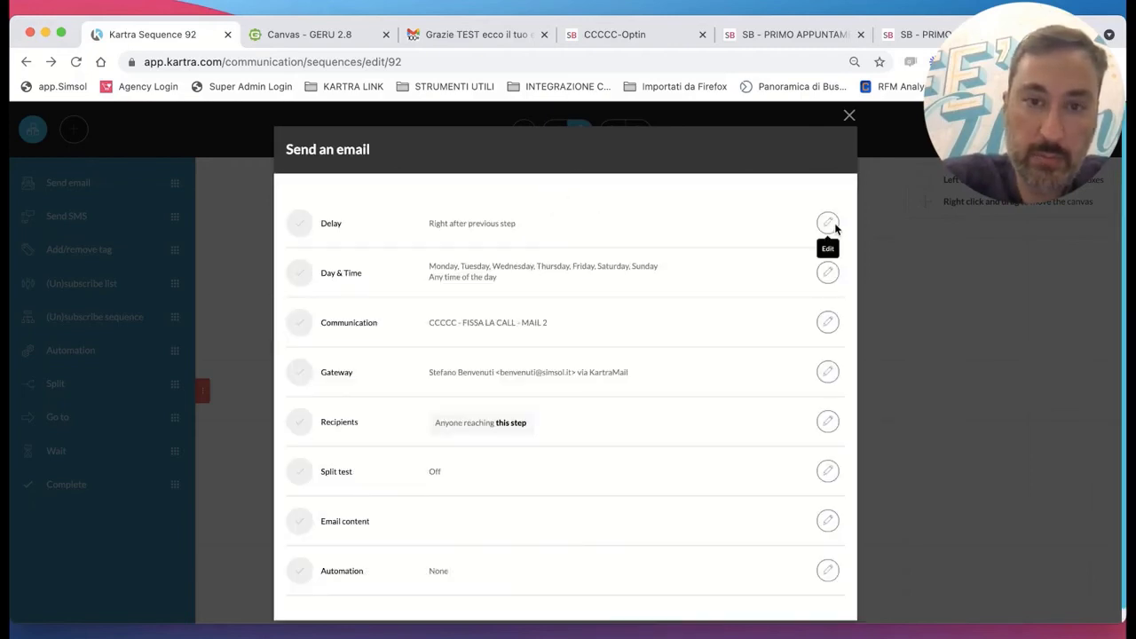
Give MAIL 2 a 1-day wait and start a new automation for it.
{"action": "left_click", "coordinate": [829, 222]}
{"action": "left_click", "coordinate": [484, 249]}
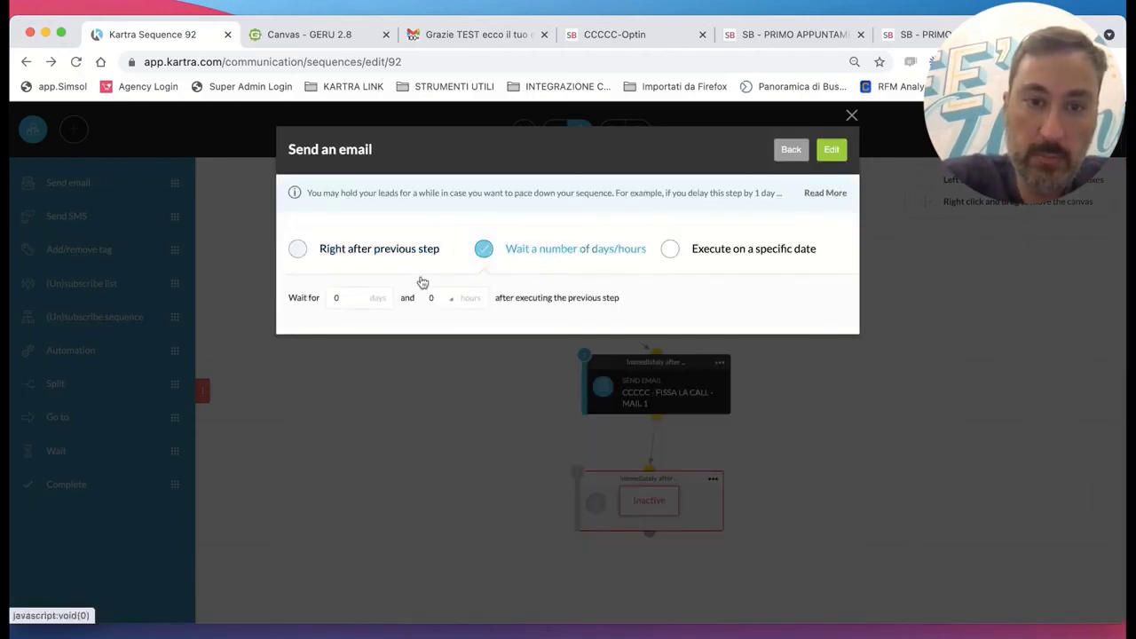
{"action": "left_click", "coordinate": [341, 298]}
{"action": "type", "text": "1"}
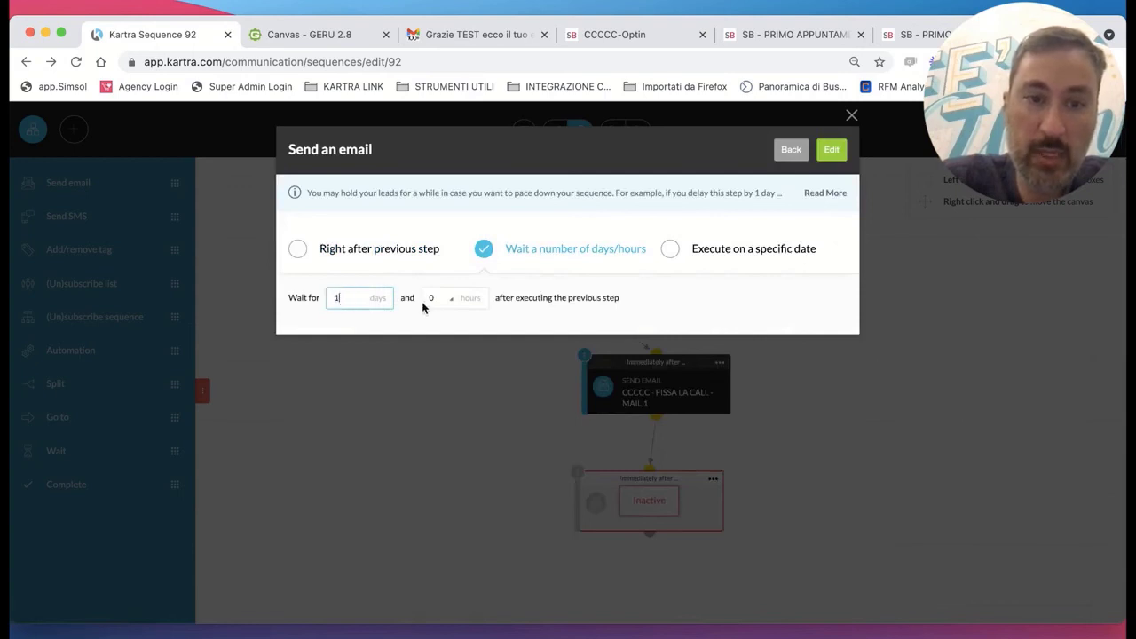
{"action": "left_click", "coordinate": [834, 151]}
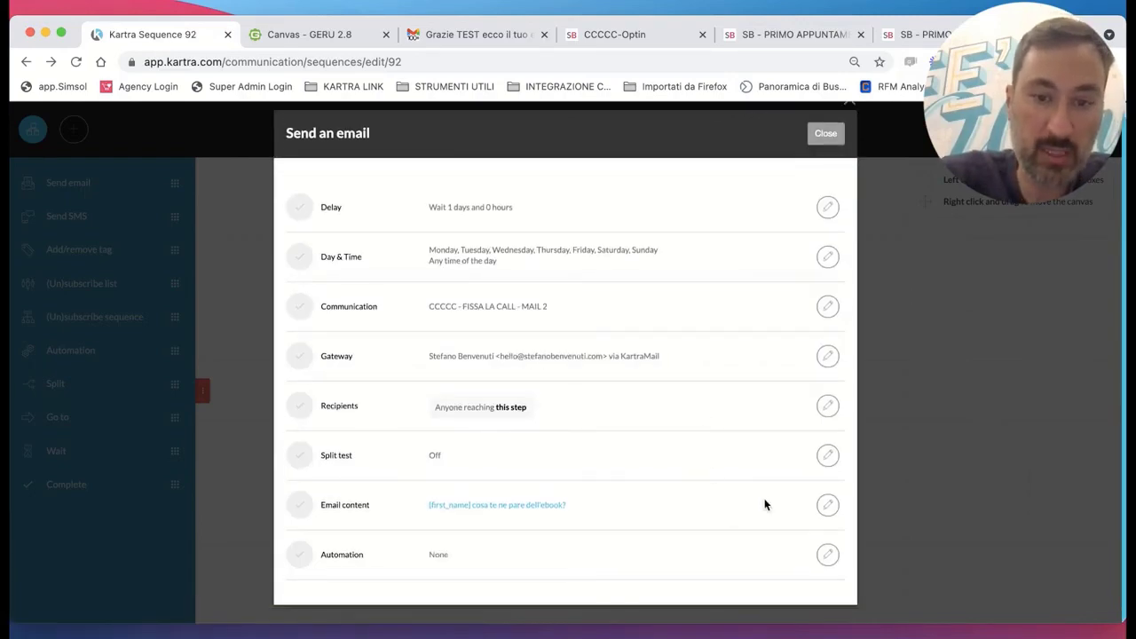
{"action": "left_click", "coordinate": [827, 555]}
{"action": "left_click", "coordinate": [475, 235]}
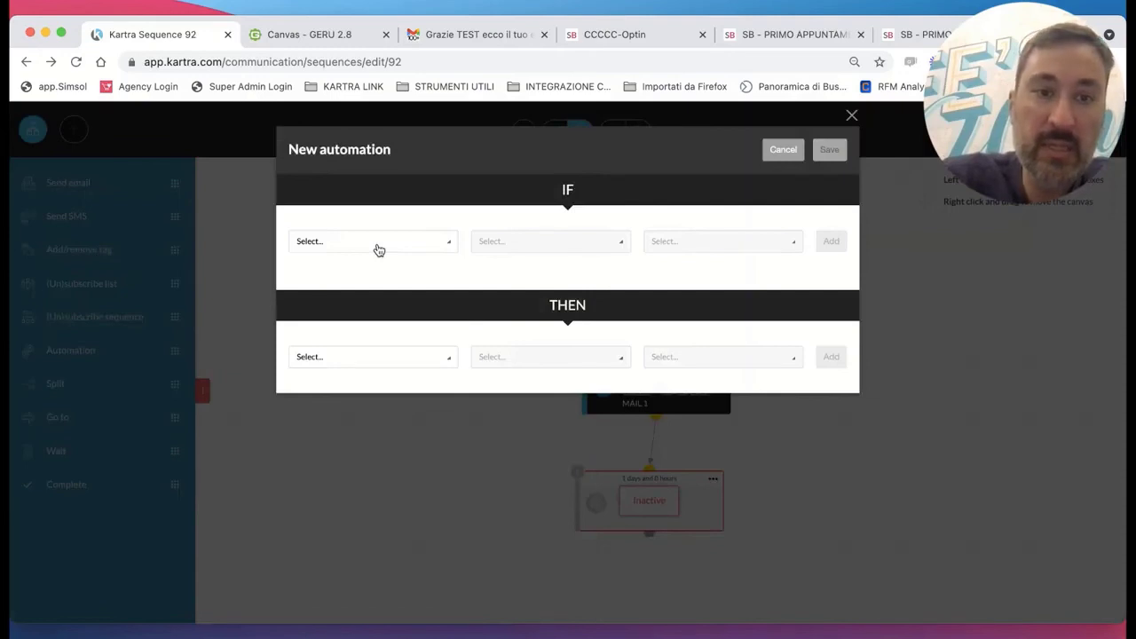
Cancel the new automation without choosing an IF condition and go back to MAIL 2's email settings.
{"action": "left_click", "coordinate": [378, 250]}
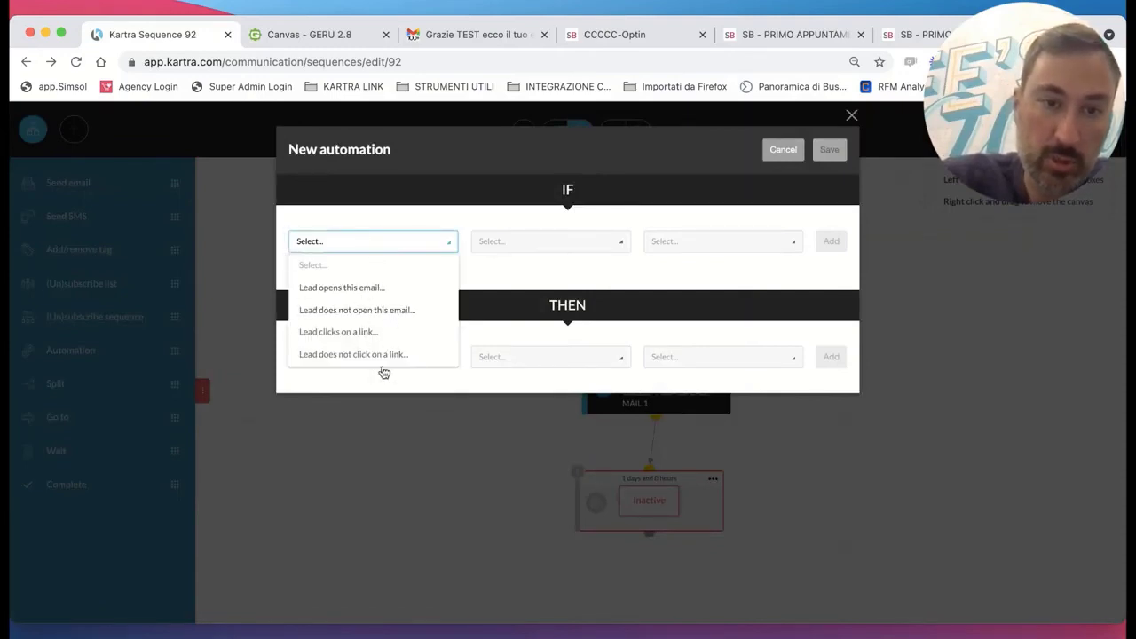
{"action": "left_click", "coordinate": [418, 219]}
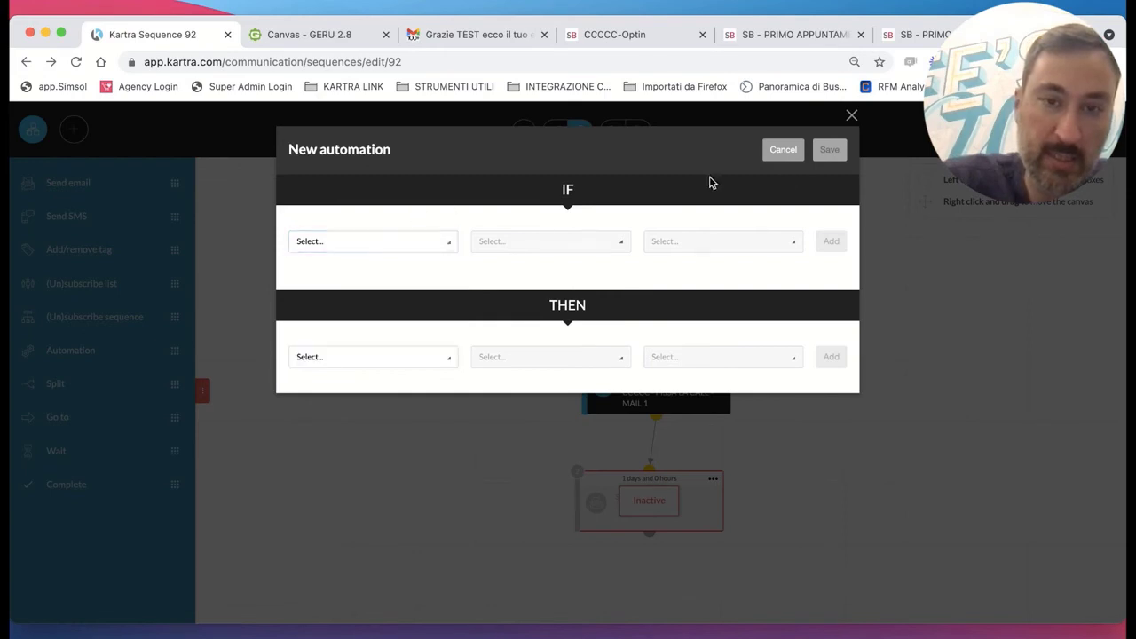
{"action": "left_click", "coordinate": [784, 151]}
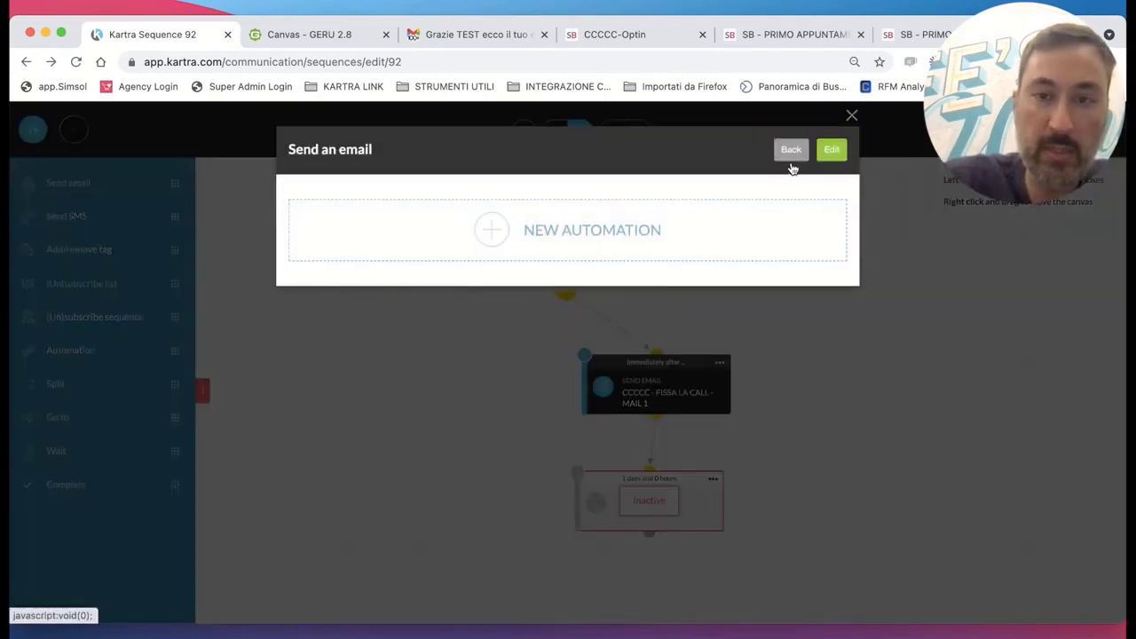
{"action": "left_click", "coordinate": [791, 151]}
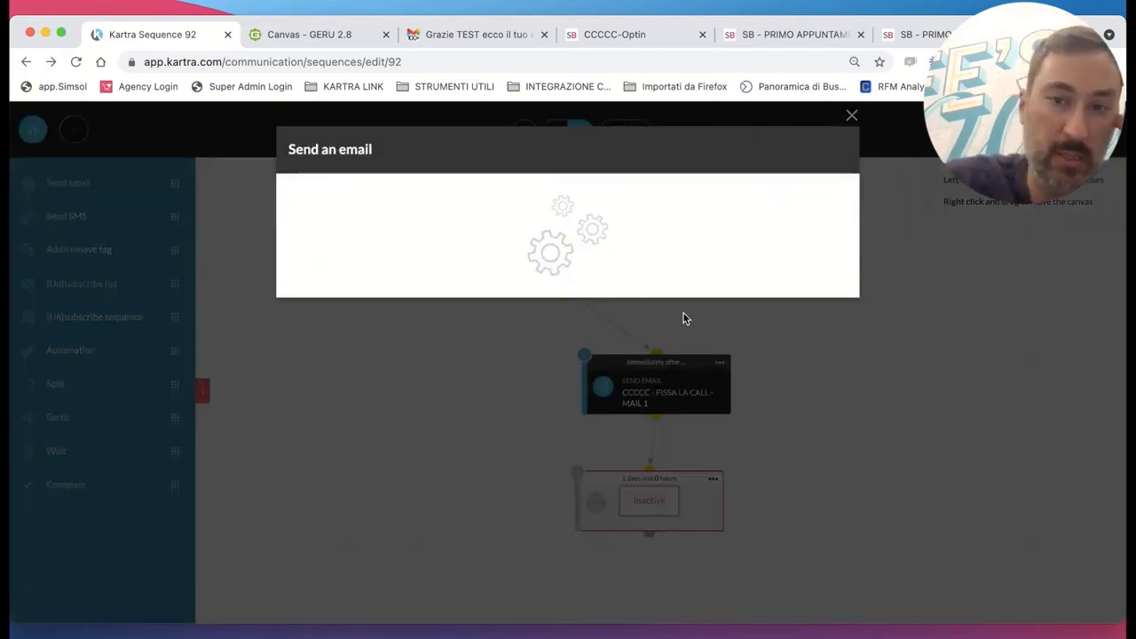
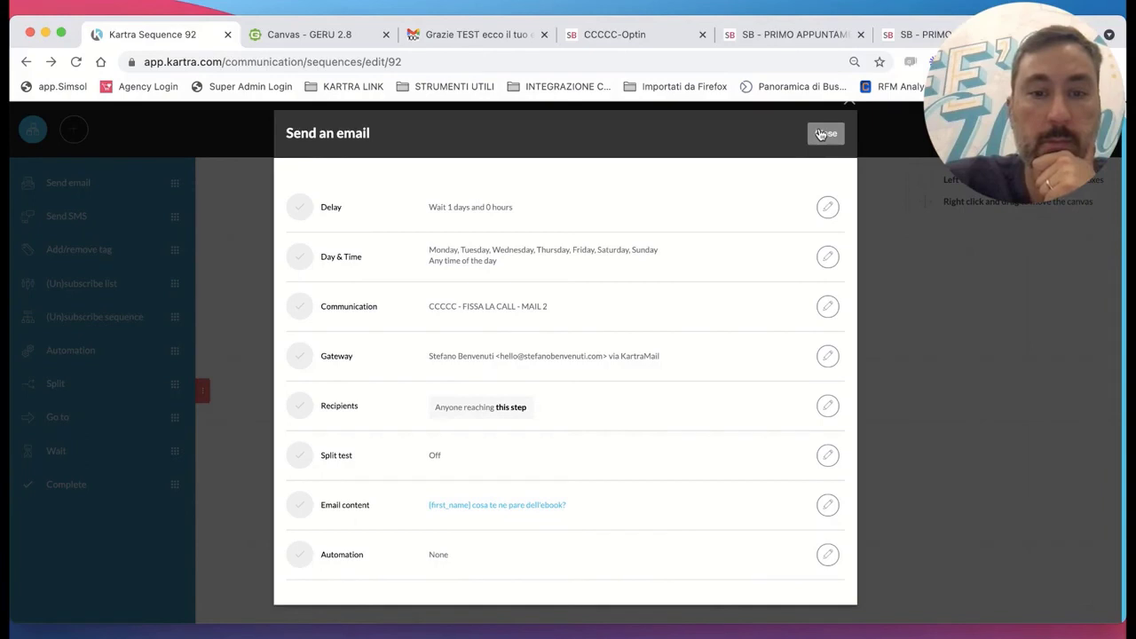
Close the email details and activate the MAIL 2 email step.
{"action": "left_click", "coordinate": [821, 133]}
{"action": "left_click", "coordinate": [713, 478]}
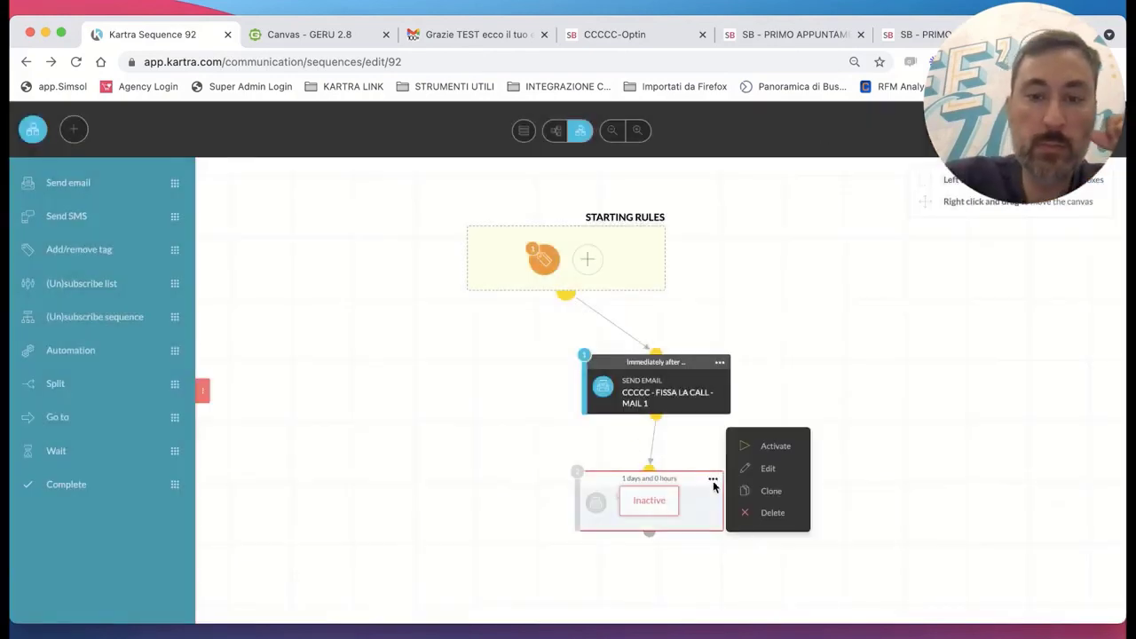
{"action": "left_click", "coordinate": [775, 446]}
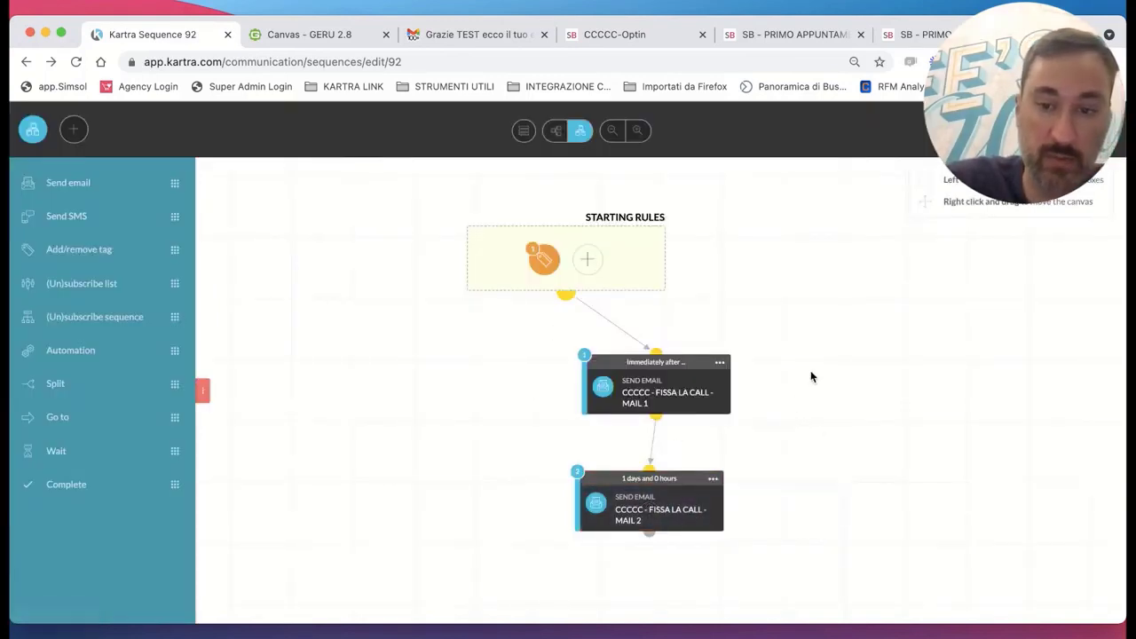
Link an active Complete step after MAIL 2, arrange the items, and switch to the GERU canvas.
{"action": "left_click_drag", "start_coordinate": [64, 485], "coordinate": [573, 587]}
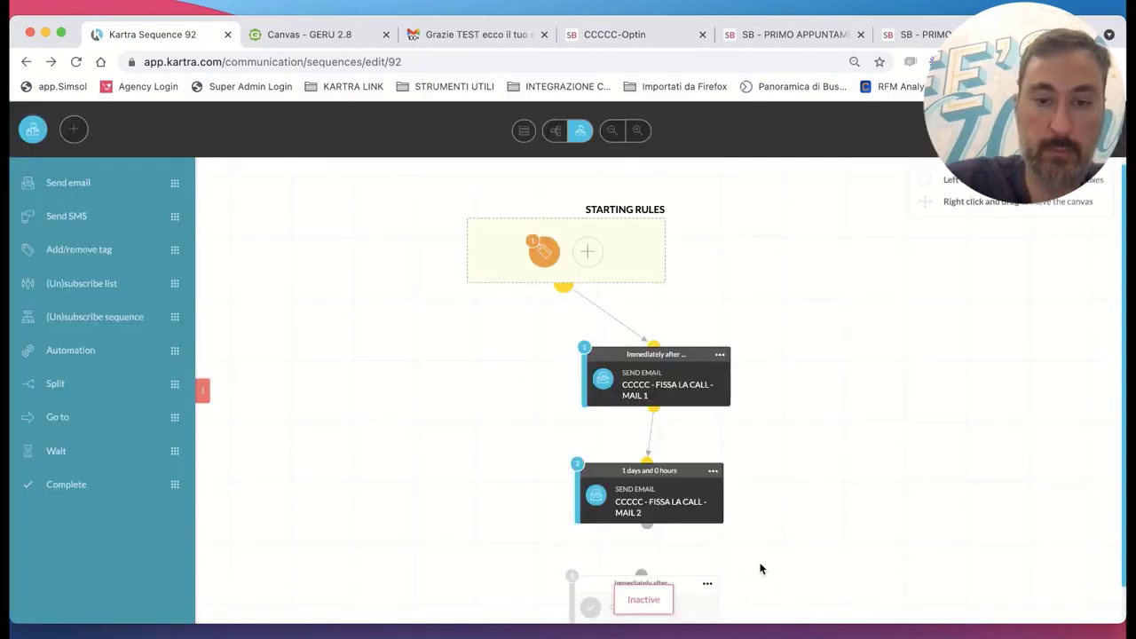
{"action": "scroll", "coordinate": [646, 525], "scroll_direction": "down", "scroll_amount": 3}
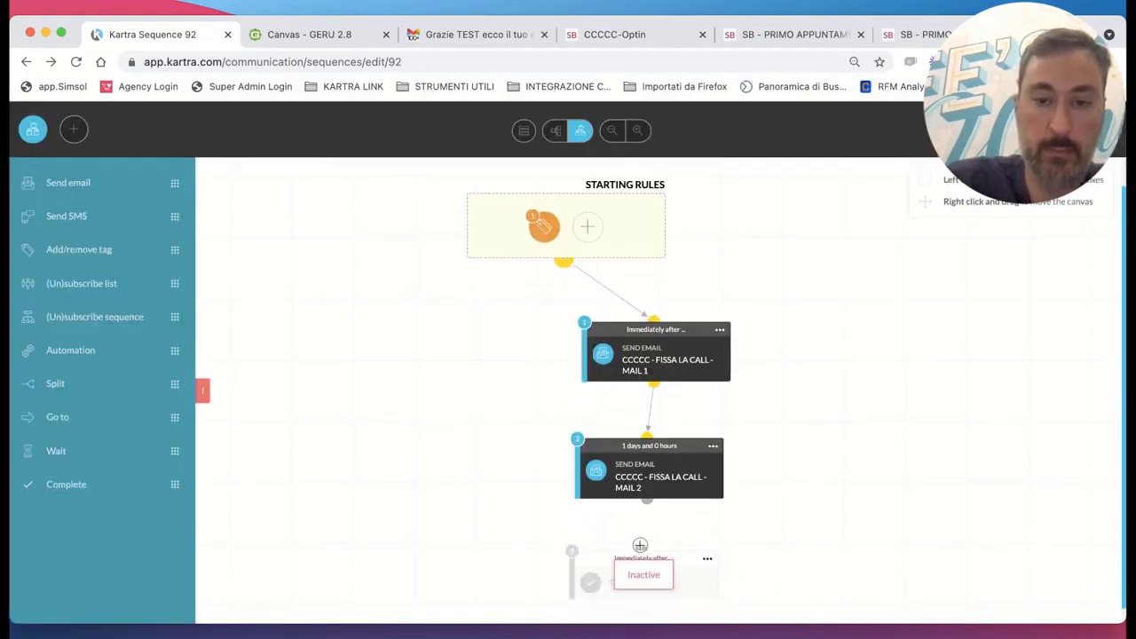
{"action": "left_click", "coordinate": [635, 515]}
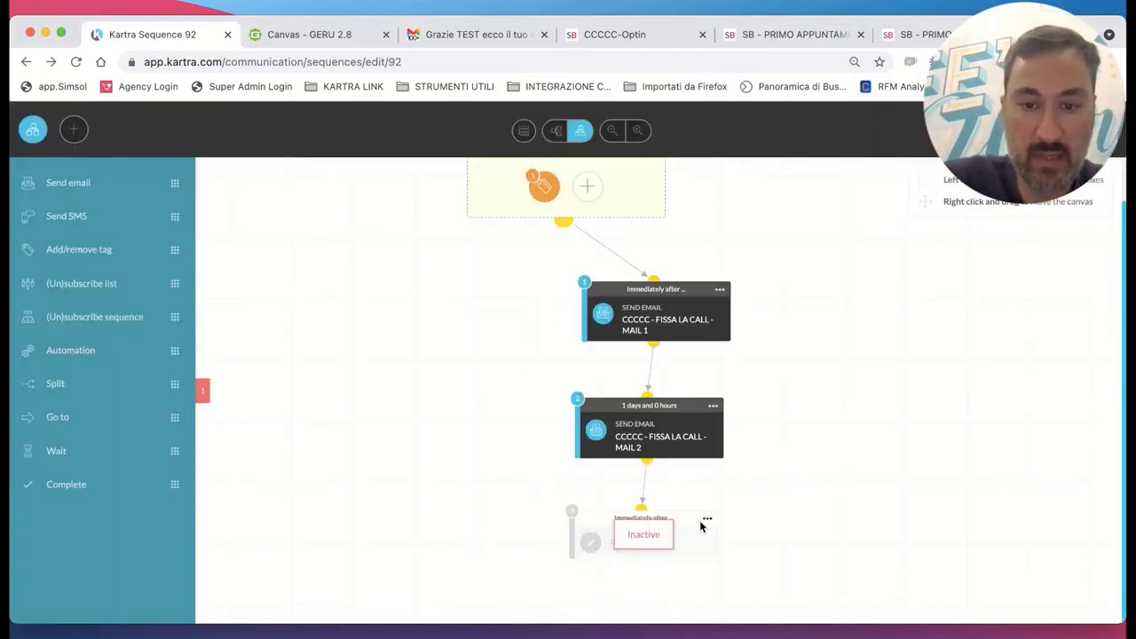
{"action": "left_click", "coordinate": [706, 519]}
{"action": "left_click", "coordinate": [759, 508]}
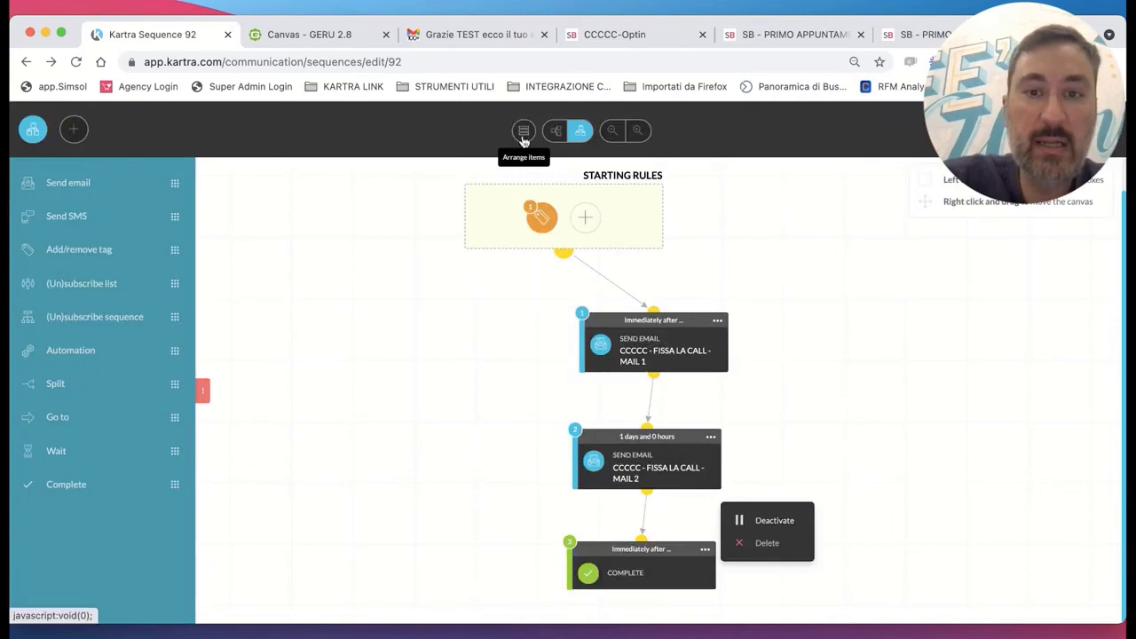
{"action": "left_click", "coordinate": [525, 133]}
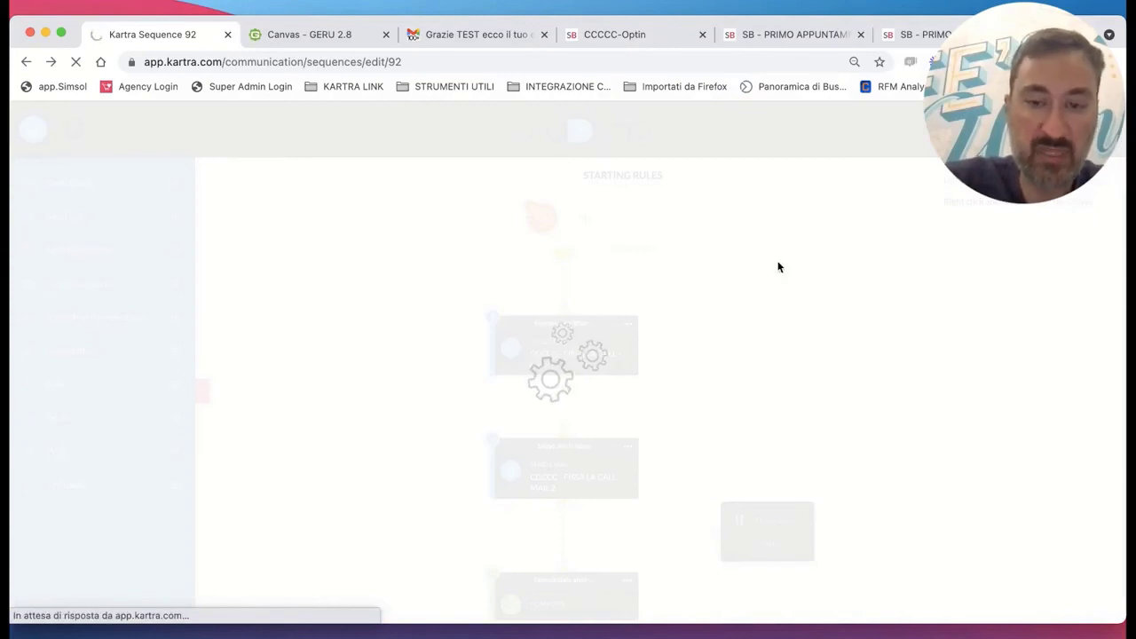
{"action": "left_click", "coordinate": [308, 34]}
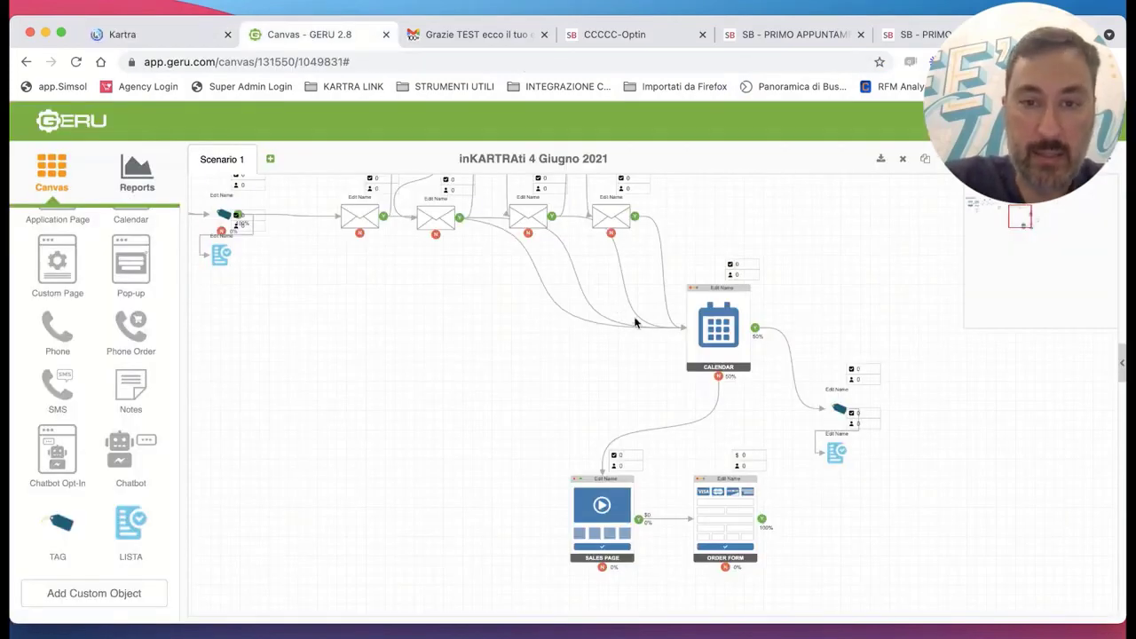
Scroll the GERU funnel map to review its nodes, then return to Kartra's sequences list.
{"action": "scroll", "coordinate": [432, 248], "scroll_direction": "up", "scroll_amount": 2}
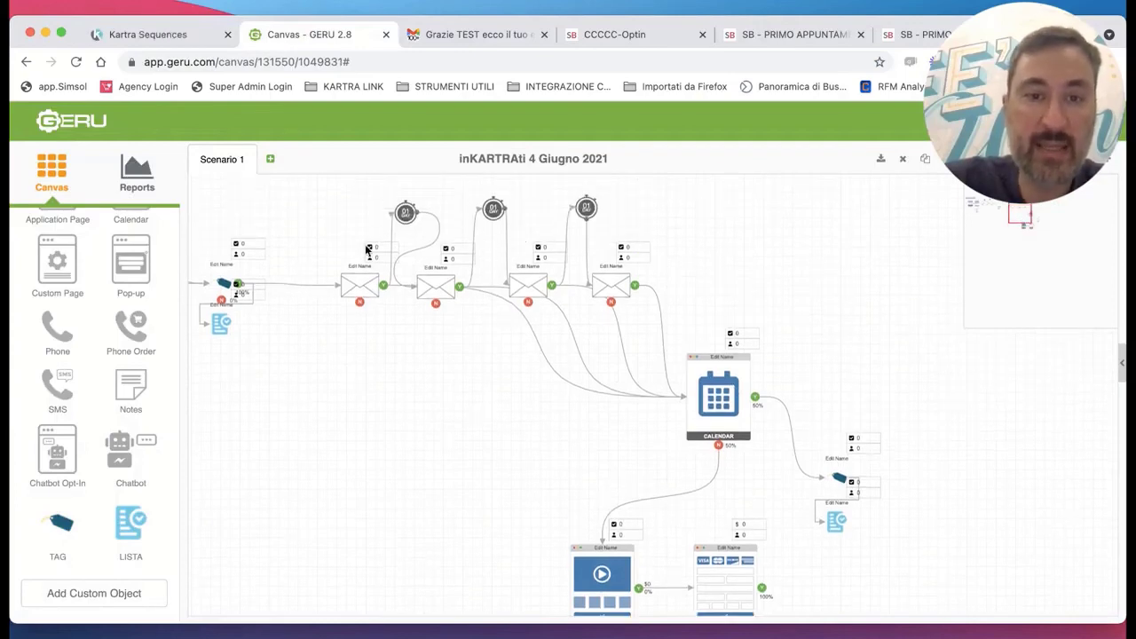
{"action": "left_click", "coordinate": [140, 37]}
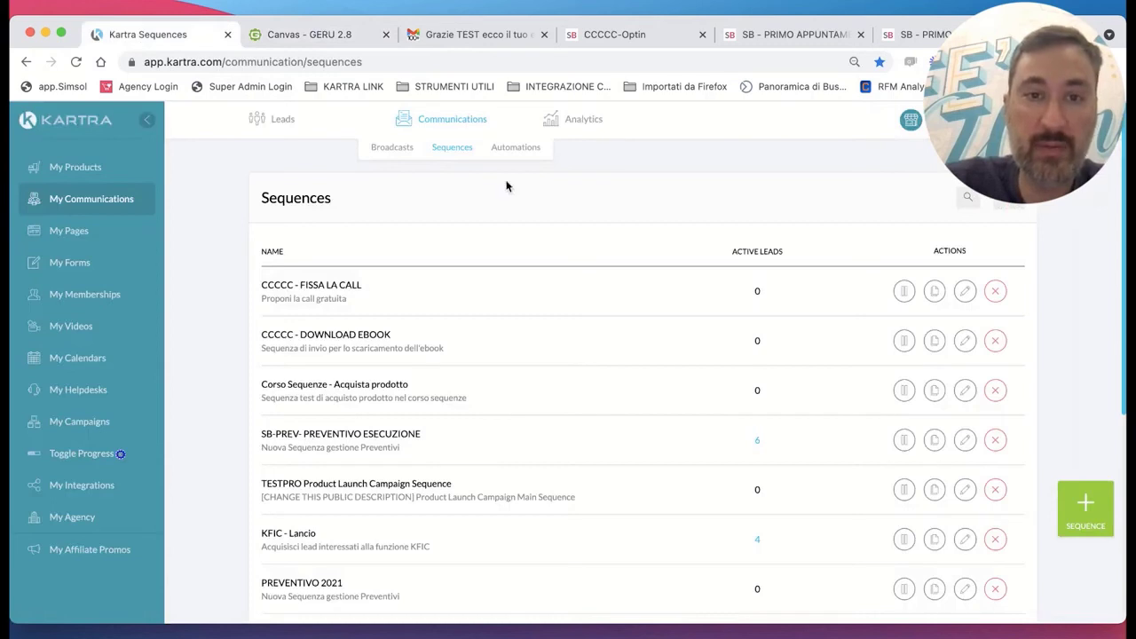
Start a new rule on the Kartra automations page.
{"action": "left_click", "coordinate": [518, 150]}
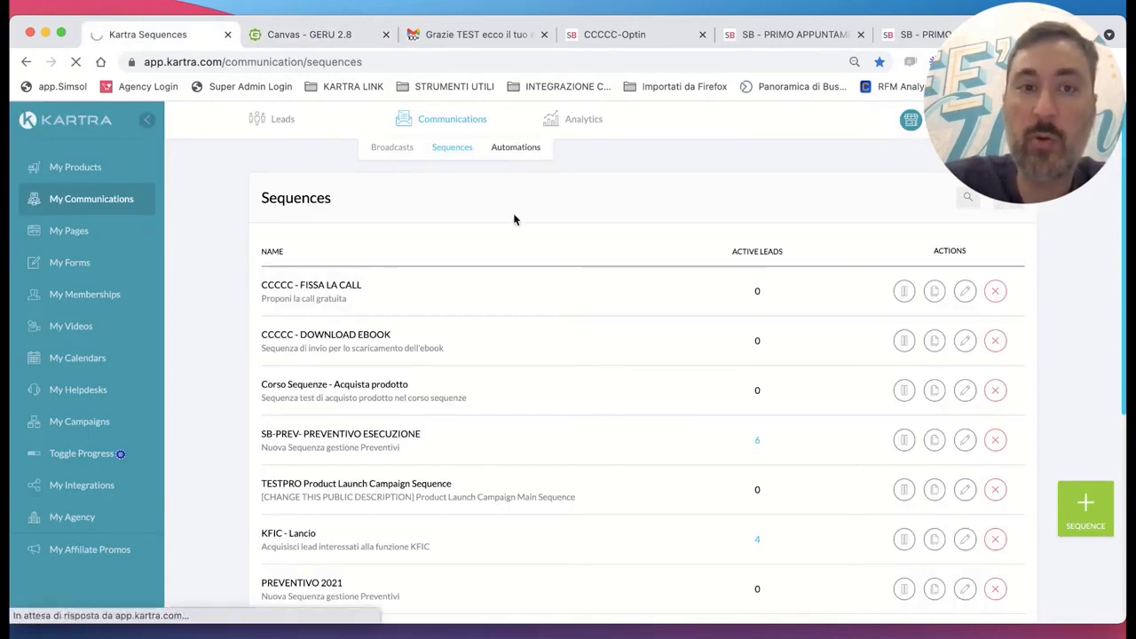
{"action": "left_click", "coordinate": [526, 147]}
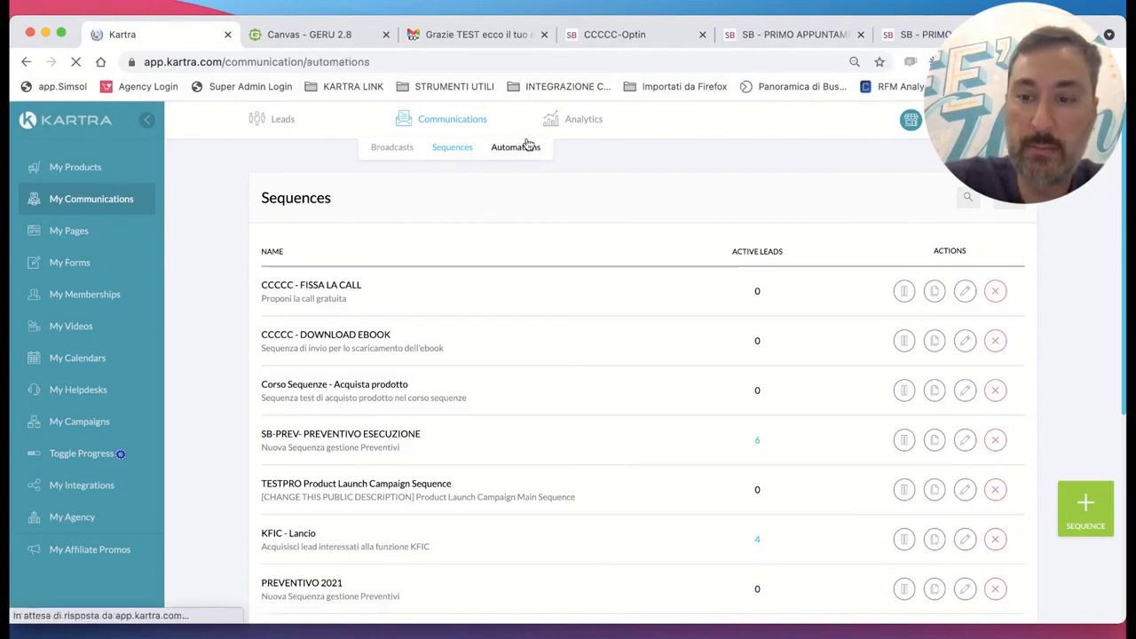
{"action": "left_click", "coordinate": [1076, 502]}
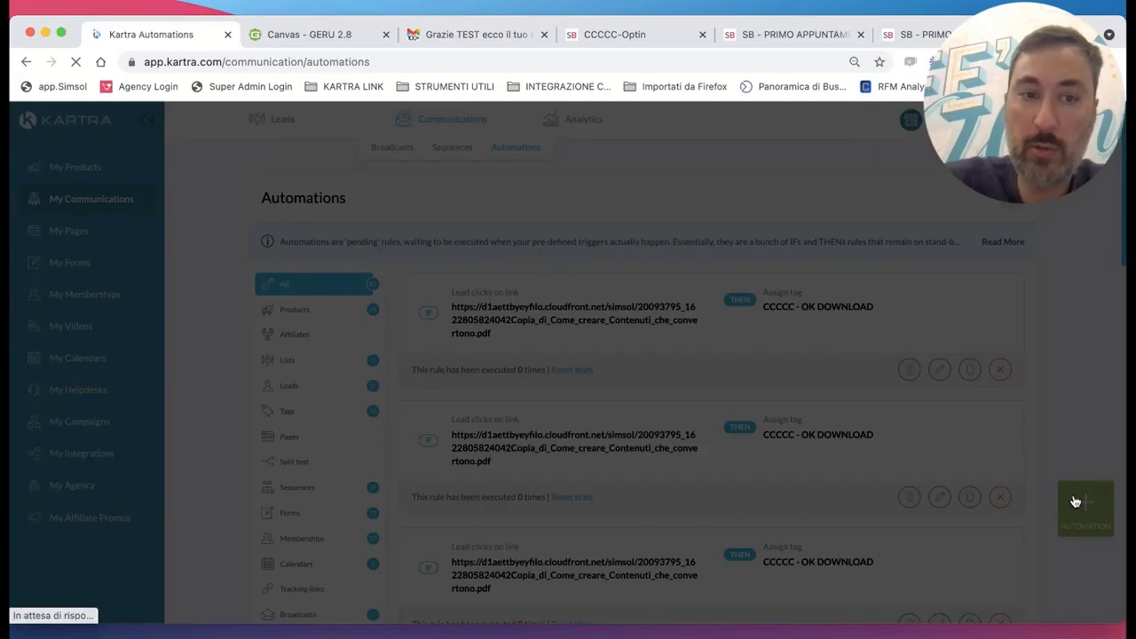
Set the trigger to a lead being assigned the SB - Fissa Appuntamento tag.
{"action": "left_click", "coordinate": [463, 250]}
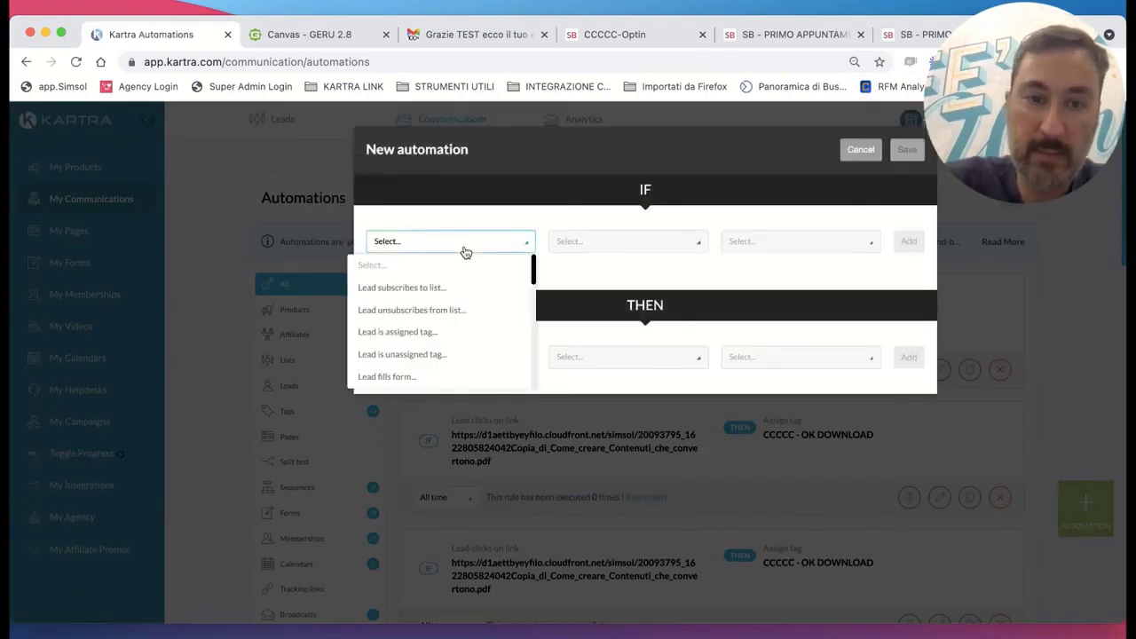
{"action": "left_click", "coordinate": [405, 331]}
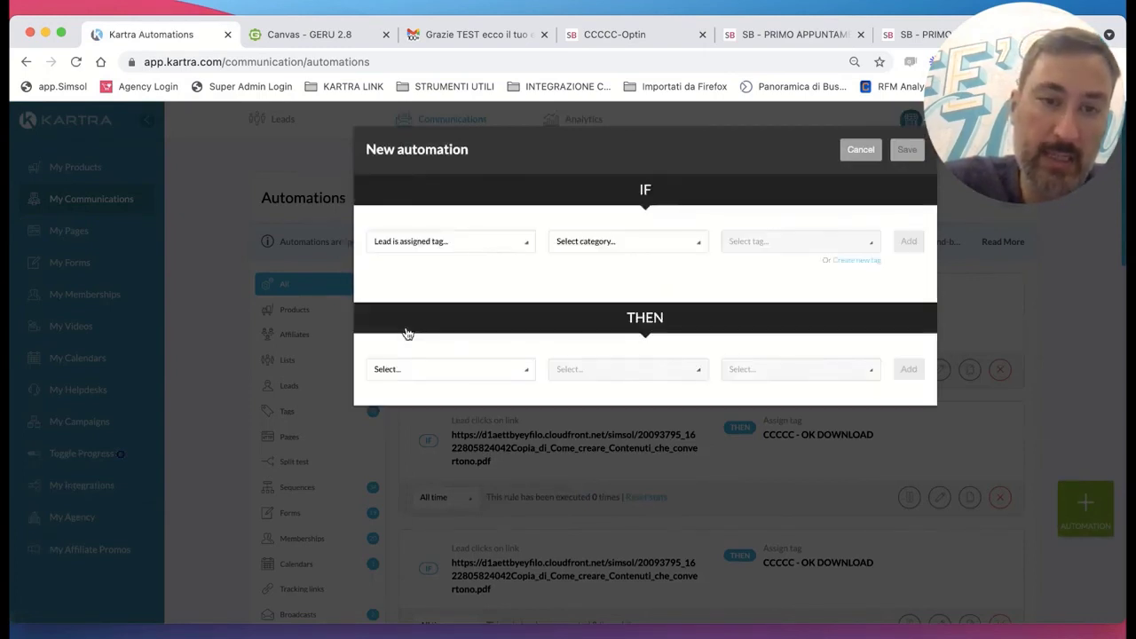
{"action": "left_click", "coordinate": [628, 249]}
{"action": "scroll", "coordinate": [614, 321], "scroll_direction": "down", "scroll_amount": 2}
{"action": "scroll", "coordinate": [616, 323], "scroll_direction": "down", "scroll_amount": 4}
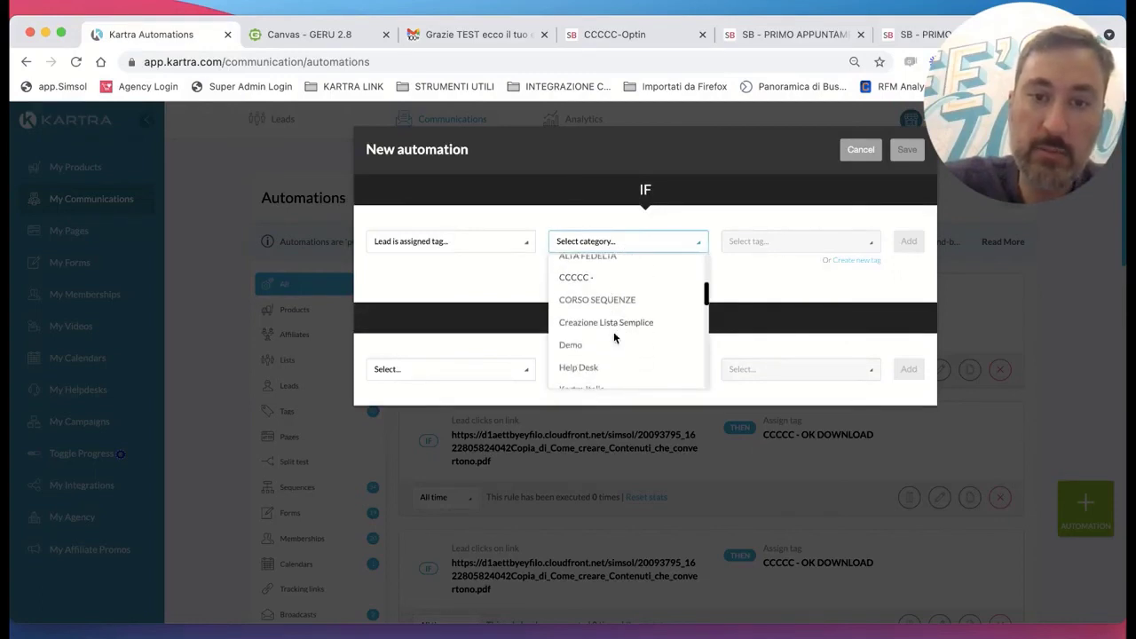
{"action": "scroll", "coordinate": [613, 335], "scroll_direction": "down", "scroll_amount": 5}
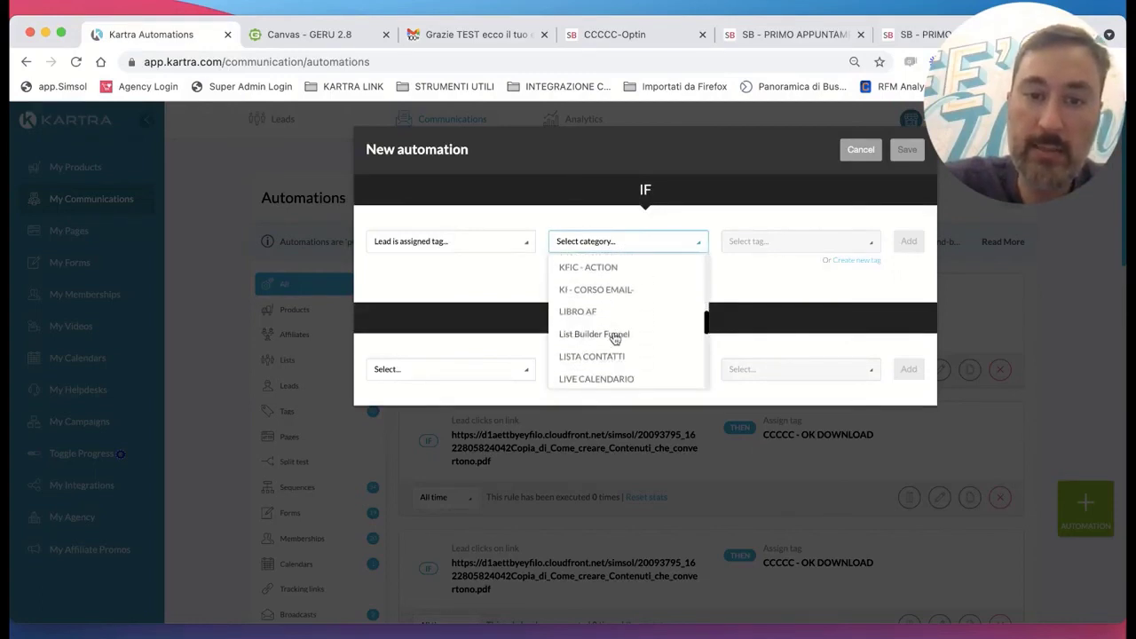
{"action": "scroll", "coordinate": [613, 335], "scroll_direction": "down", "scroll_amount": 5}
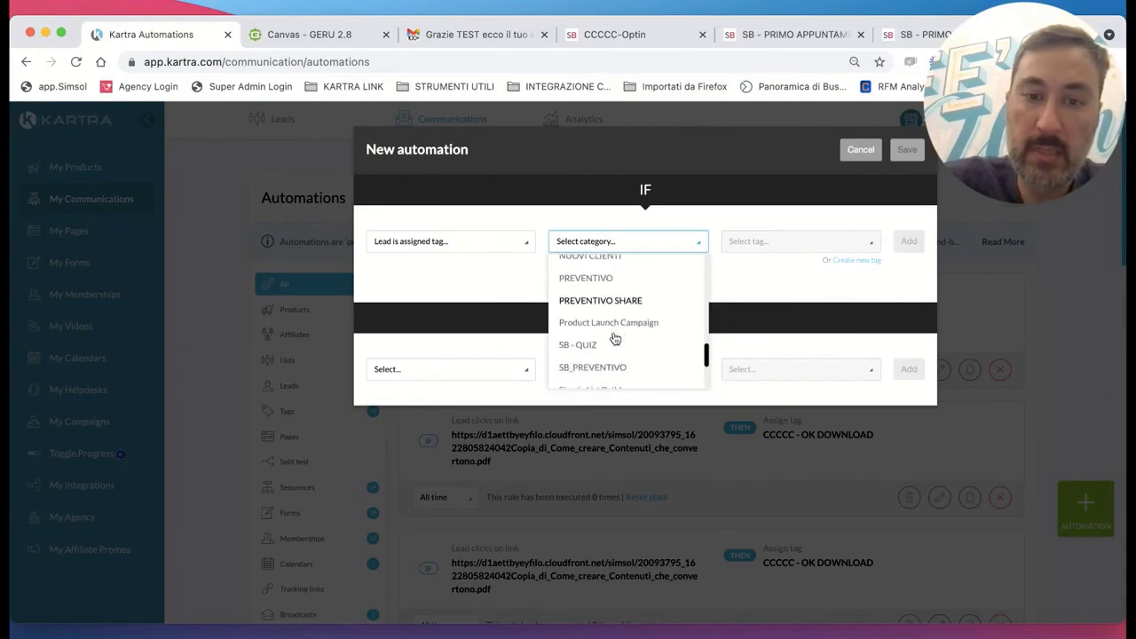
{"action": "scroll", "coordinate": [615, 339], "scroll_direction": "down", "scroll_amount": 4}
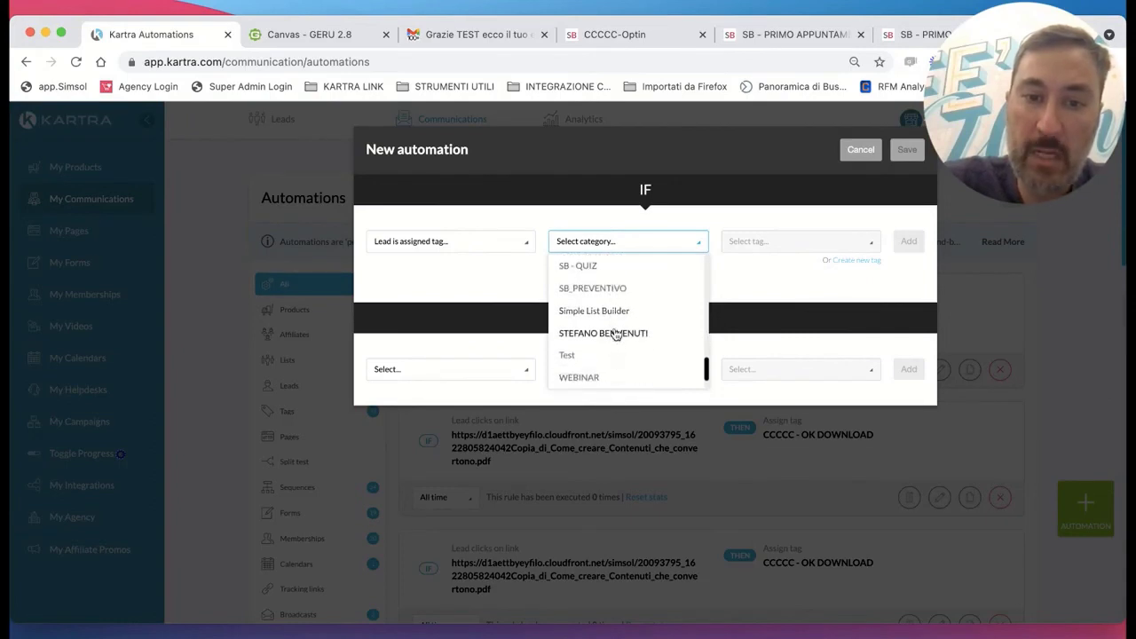
{"action": "scroll", "coordinate": [615, 335], "scroll_direction": "up", "scroll_amount": 1}
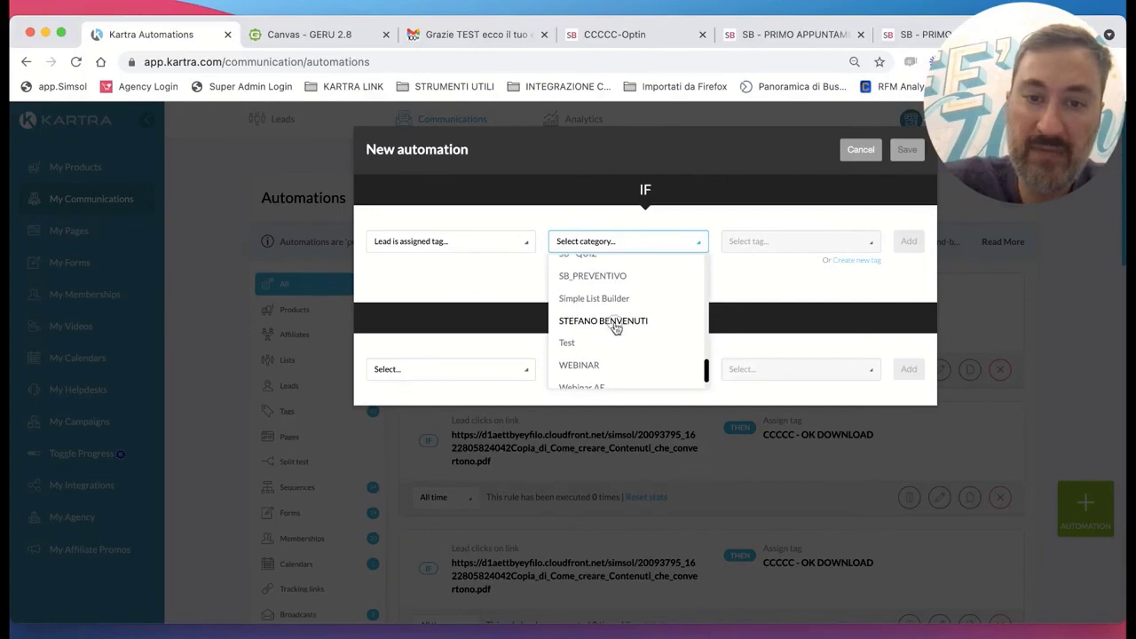
{"action": "left_click", "coordinate": [615, 321]}
{"action": "left_click", "coordinate": [763, 248]}
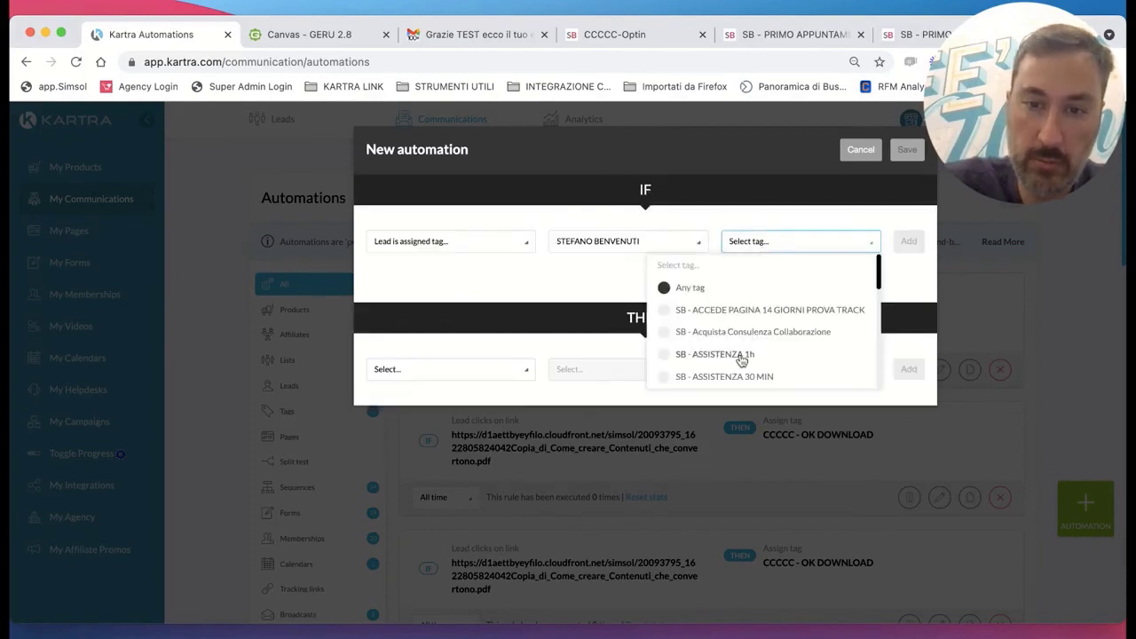
{"action": "scroll", "coordinate": [807, 356], "scroll_direction": "down", "scroll_amount": 5}
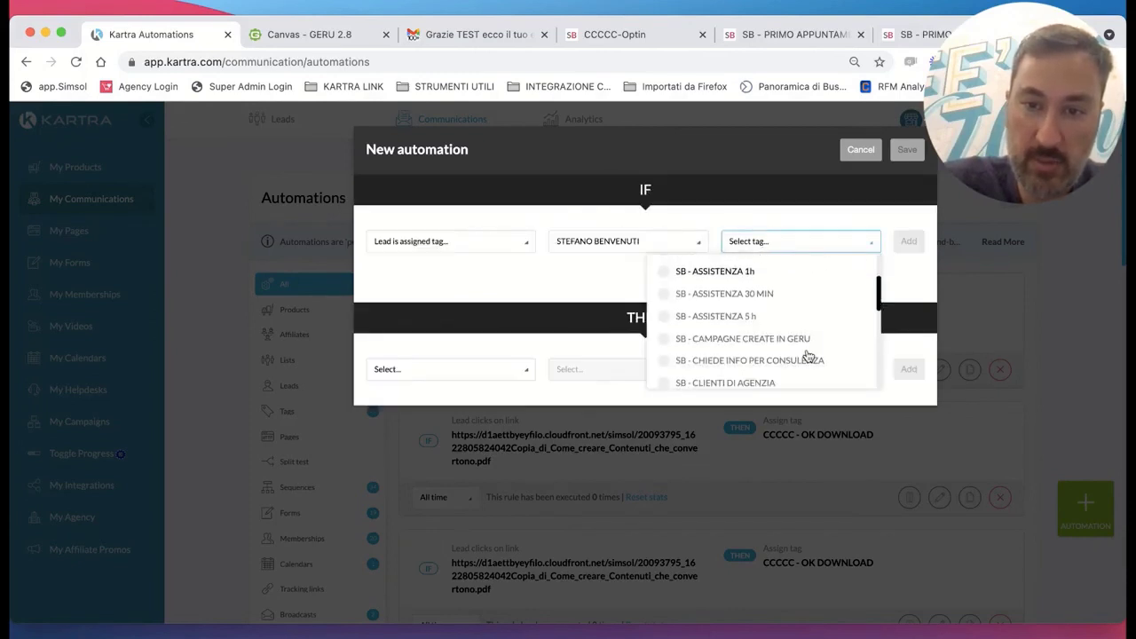
{"action": "scroll", "coordinate": [807, 355], "scroll_direction": "down", "scroll_amount": 3}
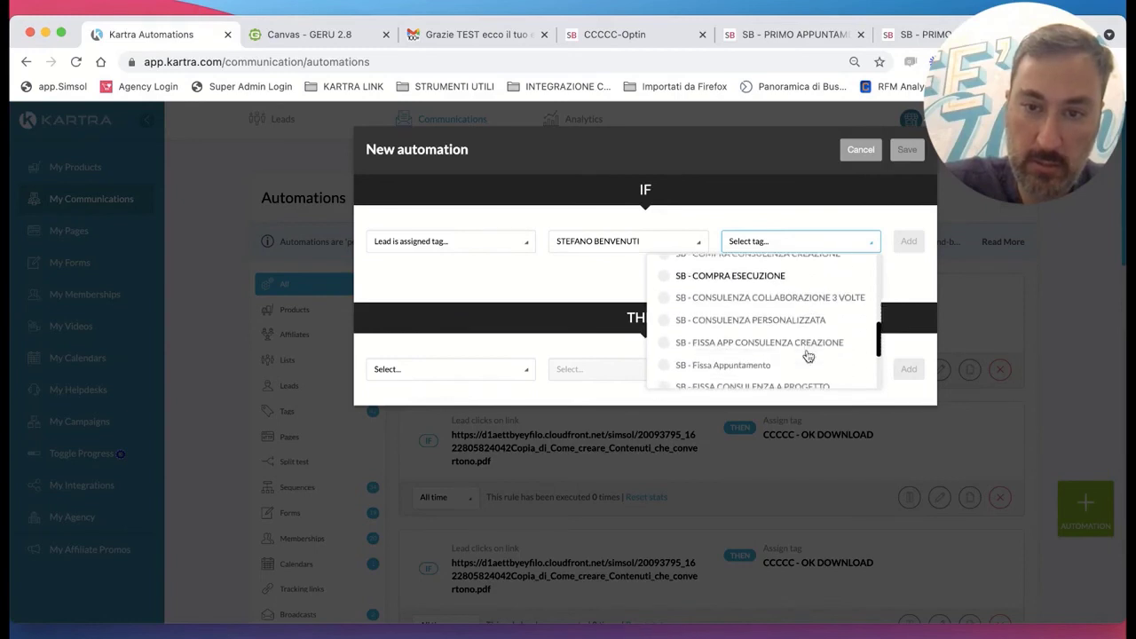
{"action": "left_click", "coordinate": [729, 369]}
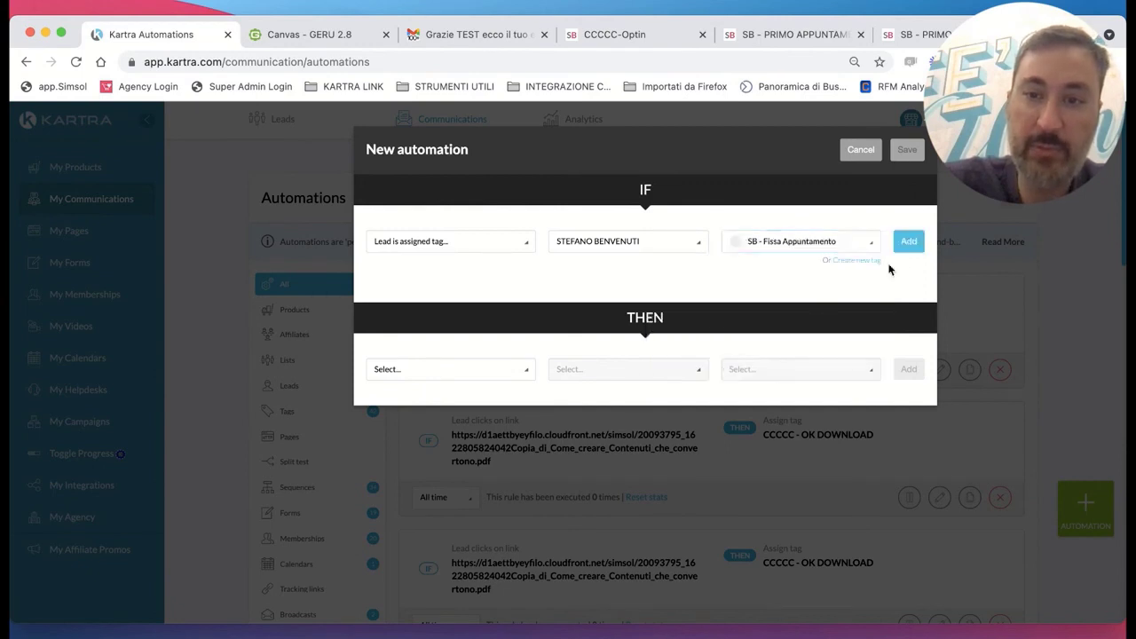
{"action": "left_click", "coordinate": [910, 242]}
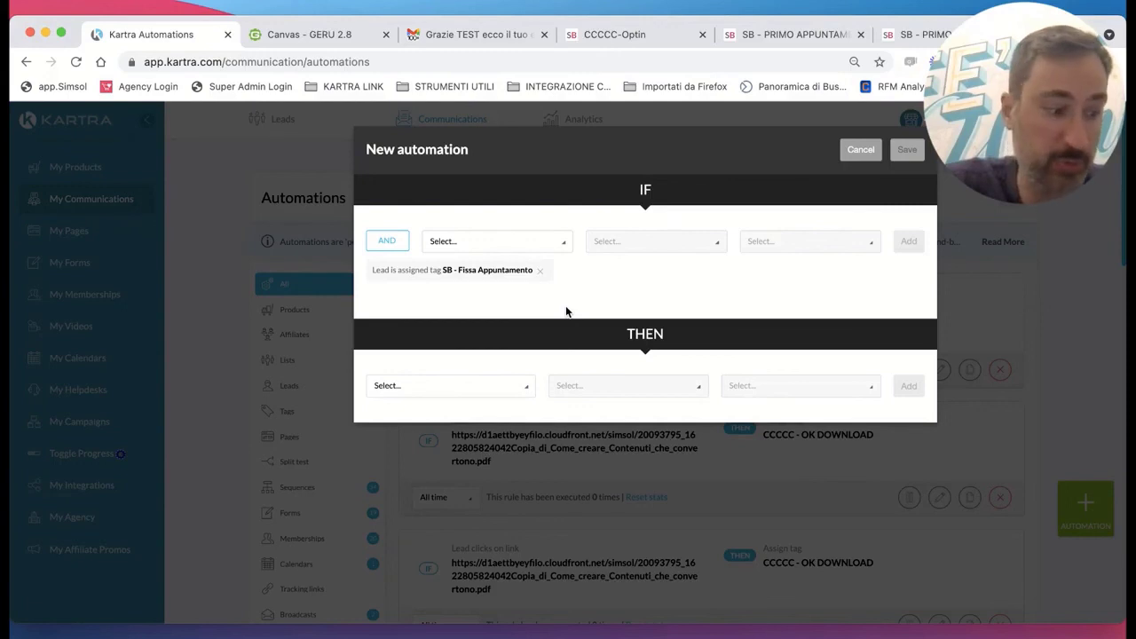
Add the action unsubscribe from sequence CCCCC - FISSA LA CALL and save the automation.
{"action": "left_click", "coordinate": [459, 387]}
{"action": "scroll", "coordinate": [426, 296], "scroll_direction": "down", "scroll_amount": 2}
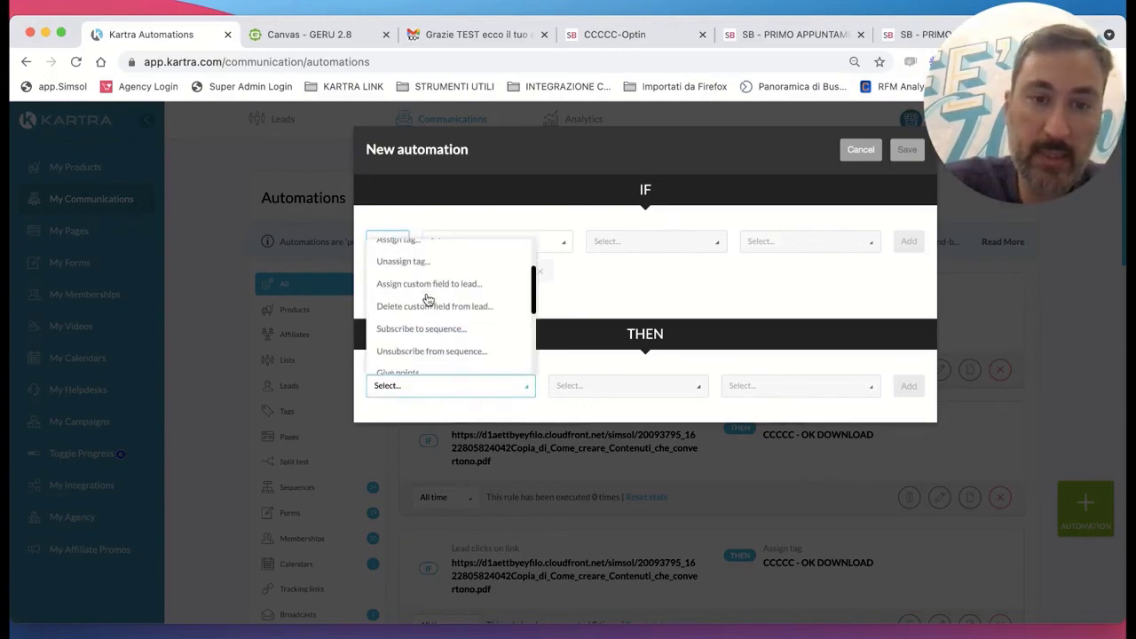
{"action": "scroll", "coordinate": [426, 299], "scroll_direction": "down", "scroll_amount": 2}
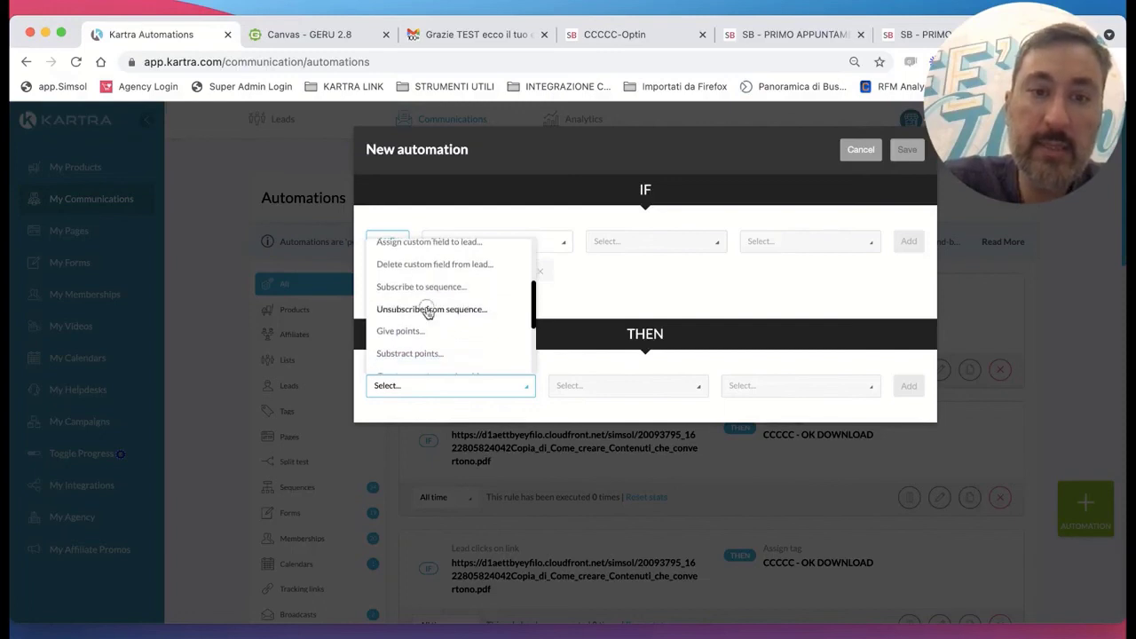
{"action": "left_click", "coordinate": [426, 311]}
{"action": "left_click", "coordinate": [739, 390]}
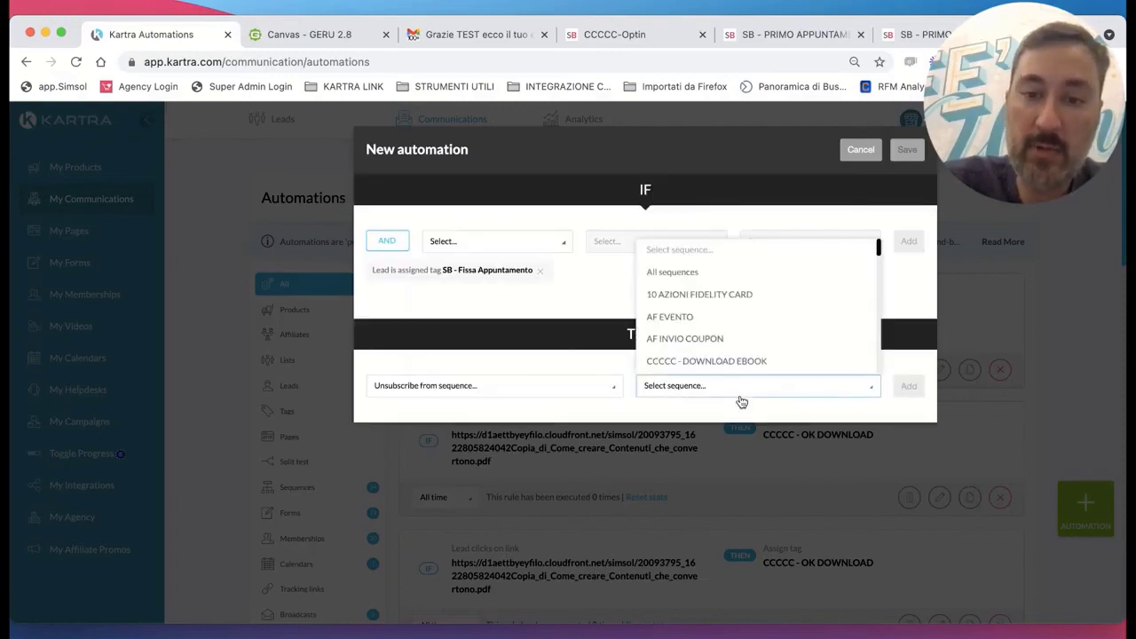
{"action": "scroll", "coordinate": [733, 337], "scroll_direction": "down", "scroll_amount": 1}
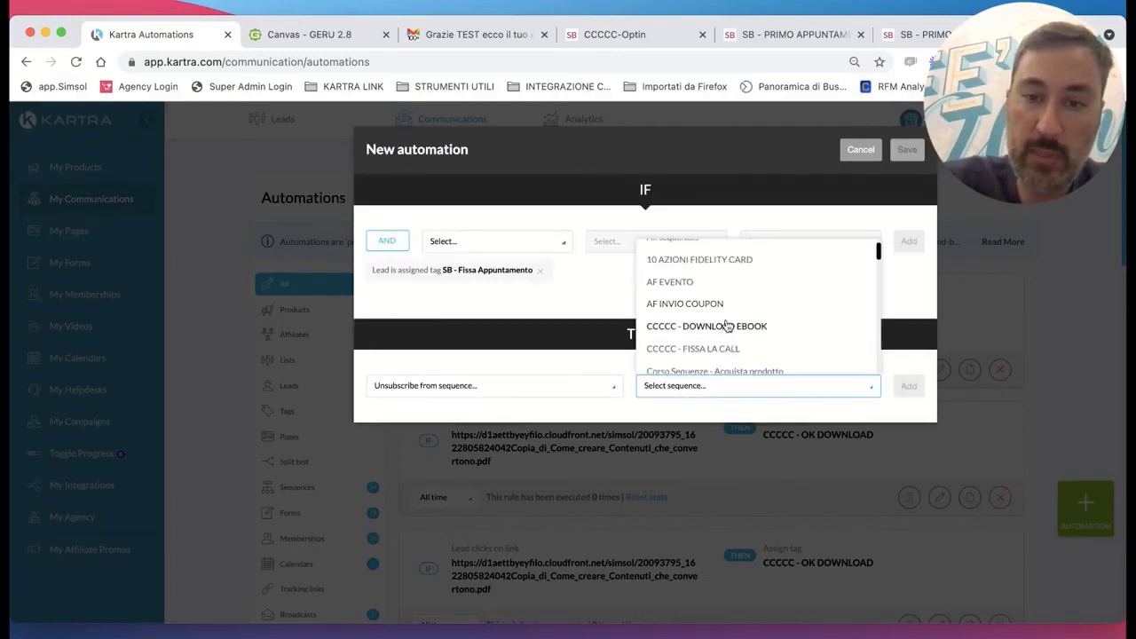
{"action": "left_click", "coordinate": [721, 348]}
{"action": "left_click", "coordinate": [907, 387]}
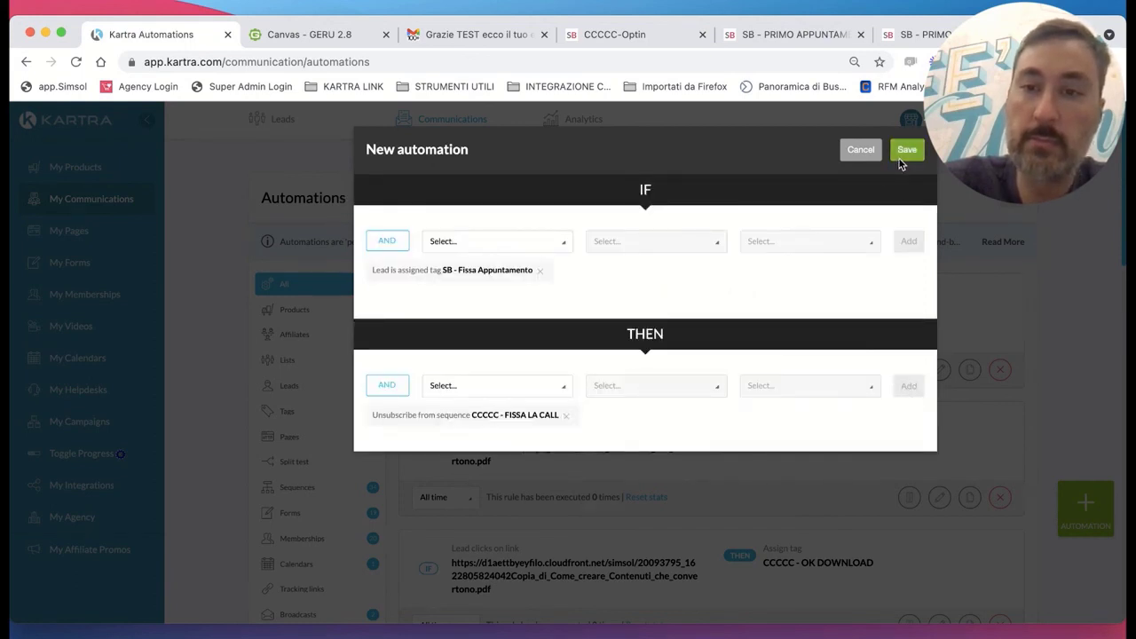
{"action": "left_click", "coordinate": [906, 150]}
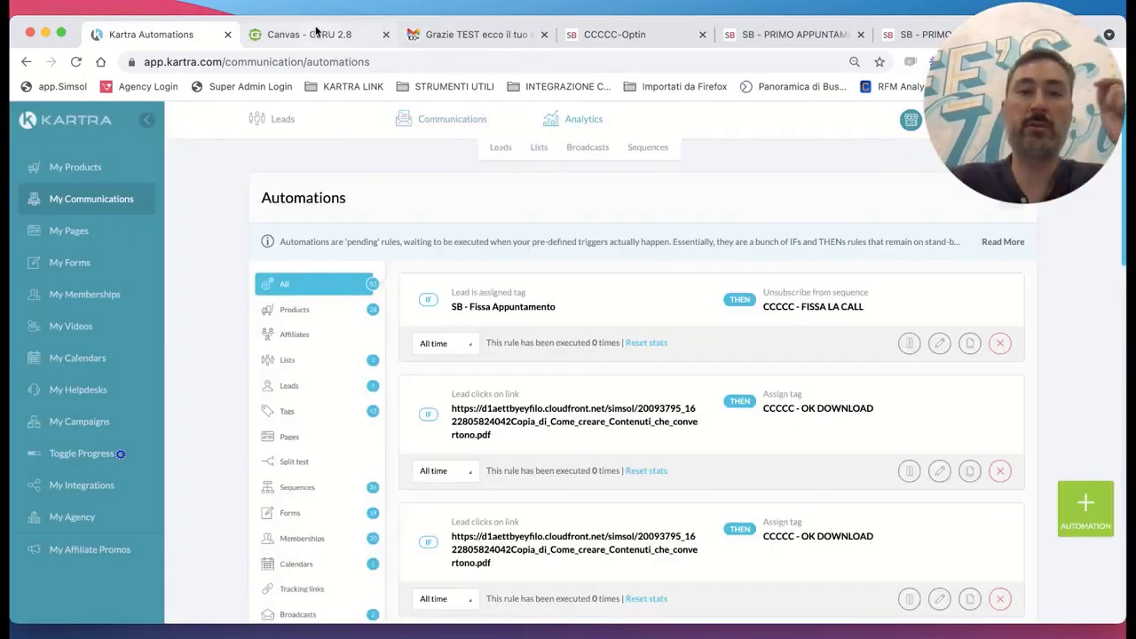
{"action": "key", "text": "ctrl+Tab"}
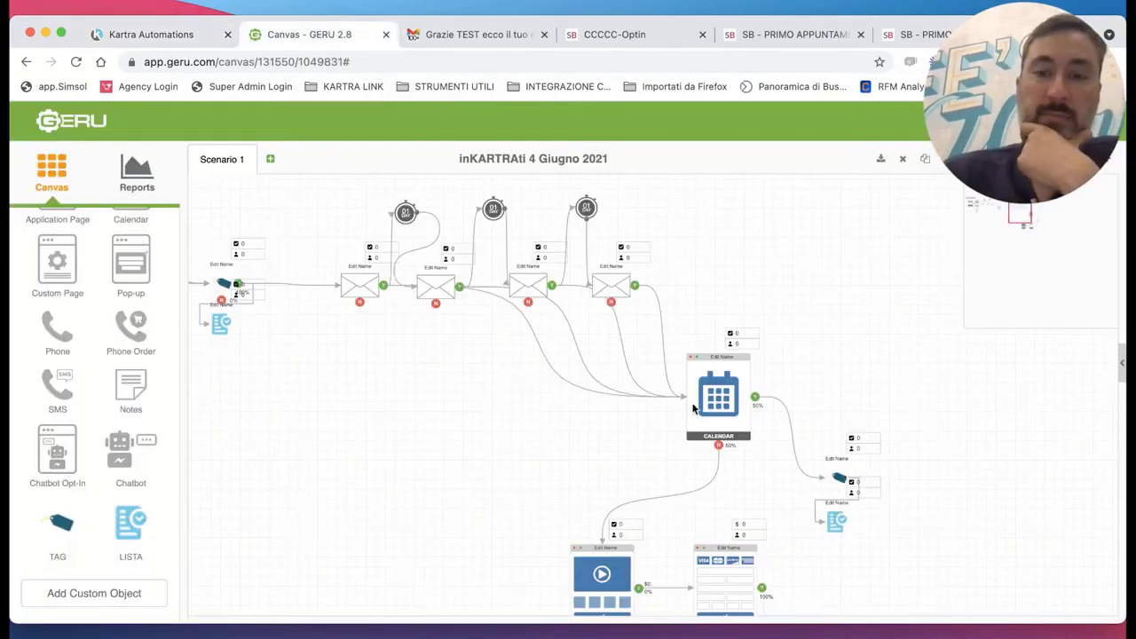
{"action": "scroll", "coordinate": [817, 445], "scroll_direction": "down", "scroll_amount": 2}
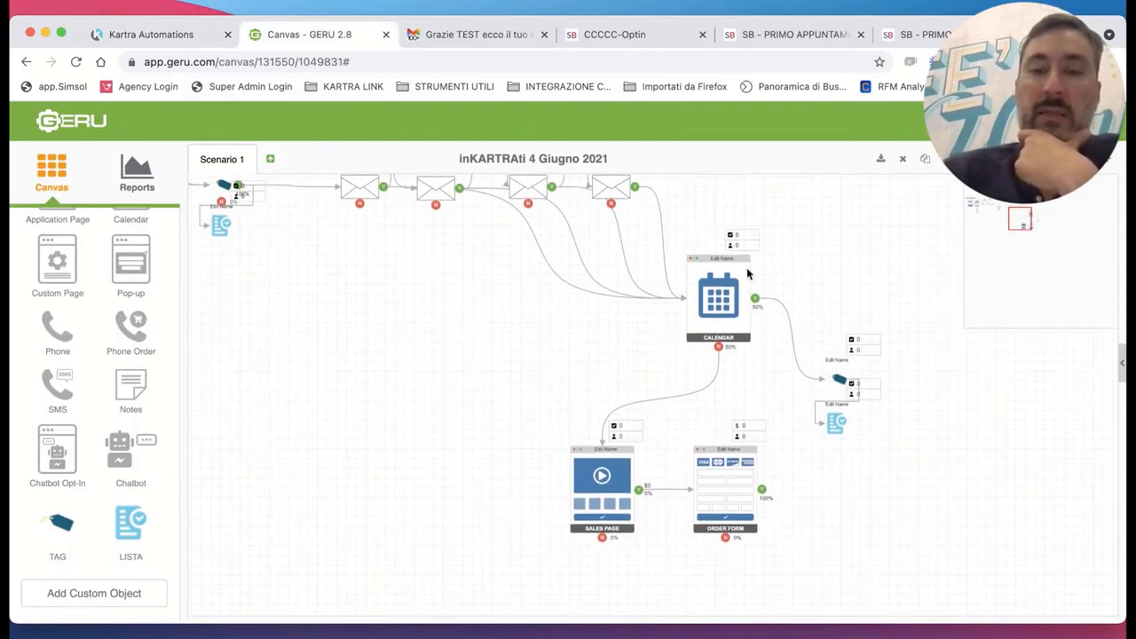
{"action": "scroll", "coordinate": [552, 275], "scroll_direction": "up", "scroll_amount": 2}
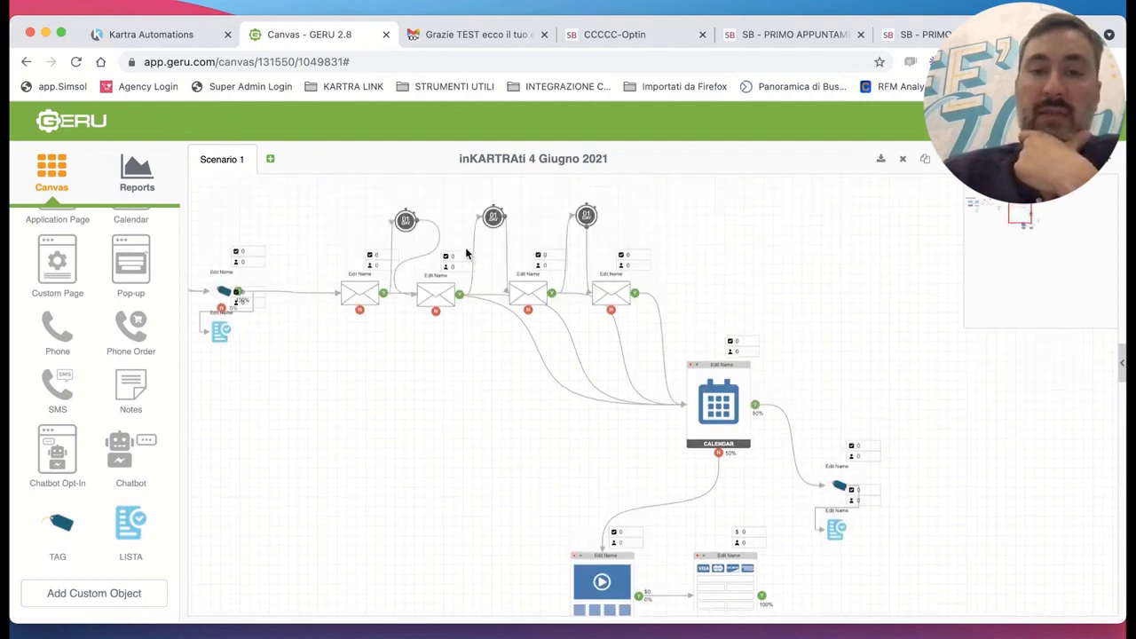
{"action": "left_click", "coordinate": [133, 36]}
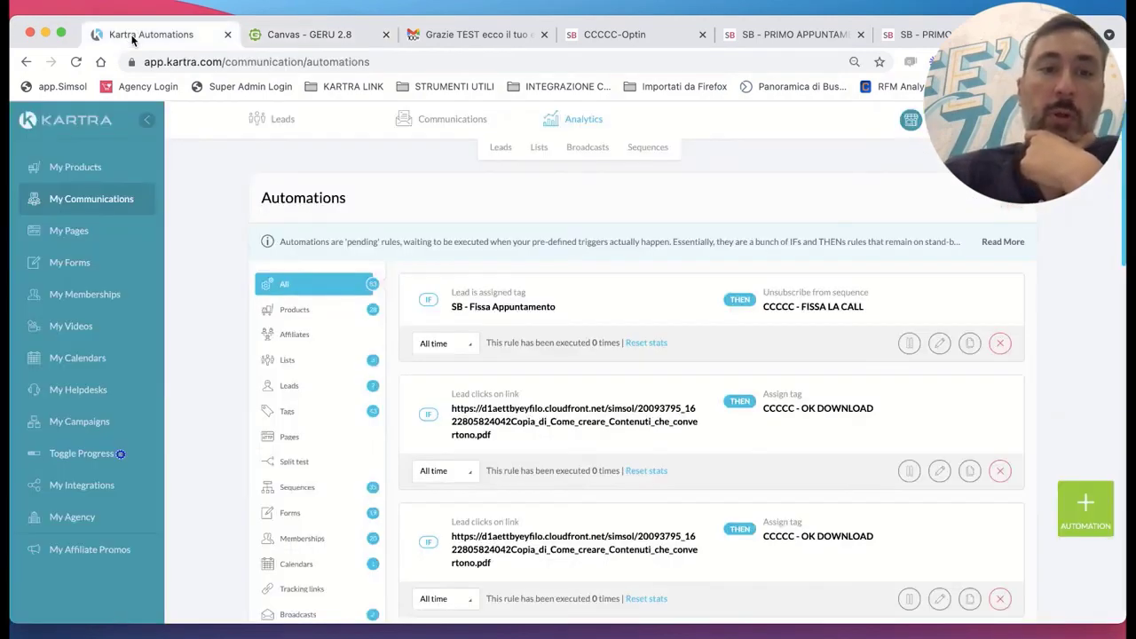
{"action": "left_click", "coordinate": [89, 421]}
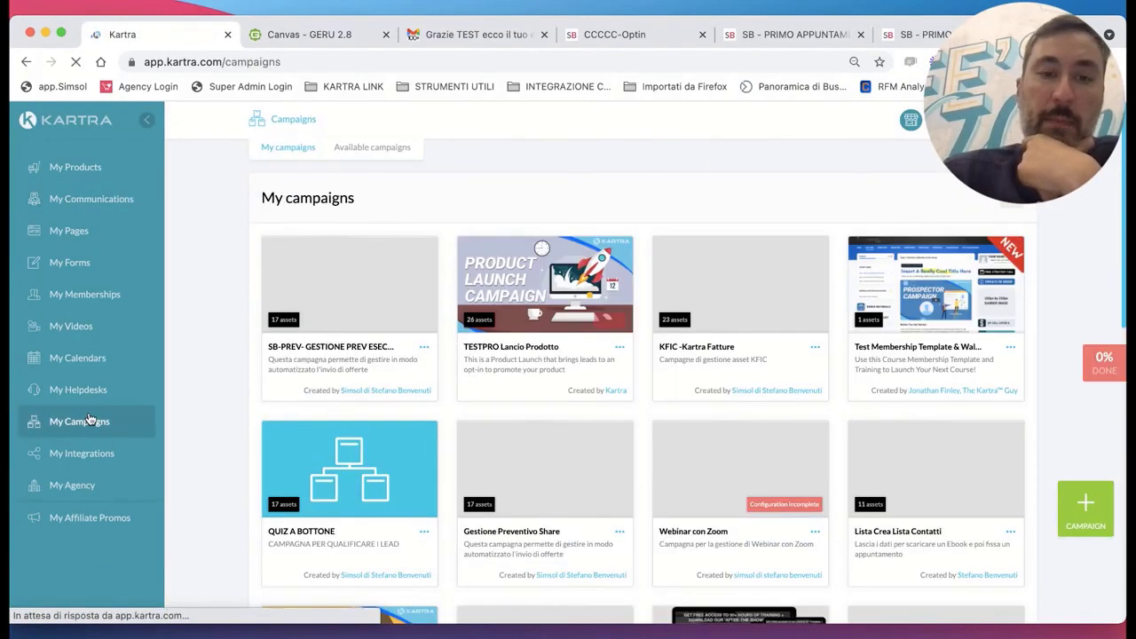
Create campaign 'CCCCC - LISTA CONTATTI E CALL' with a description about the ebook and free call.
{"action": "left_click", "coordinate": [1084, 504]}
{"action": "left_click", "coordinate": [542, 222]}
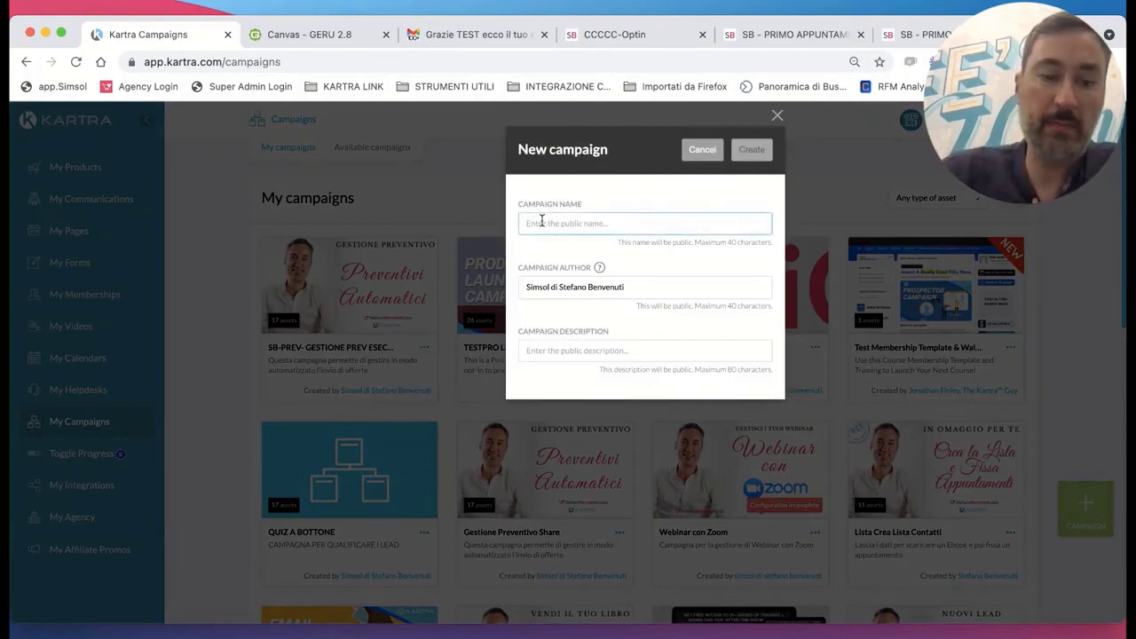
{"action": "type", "text": "ccc"}
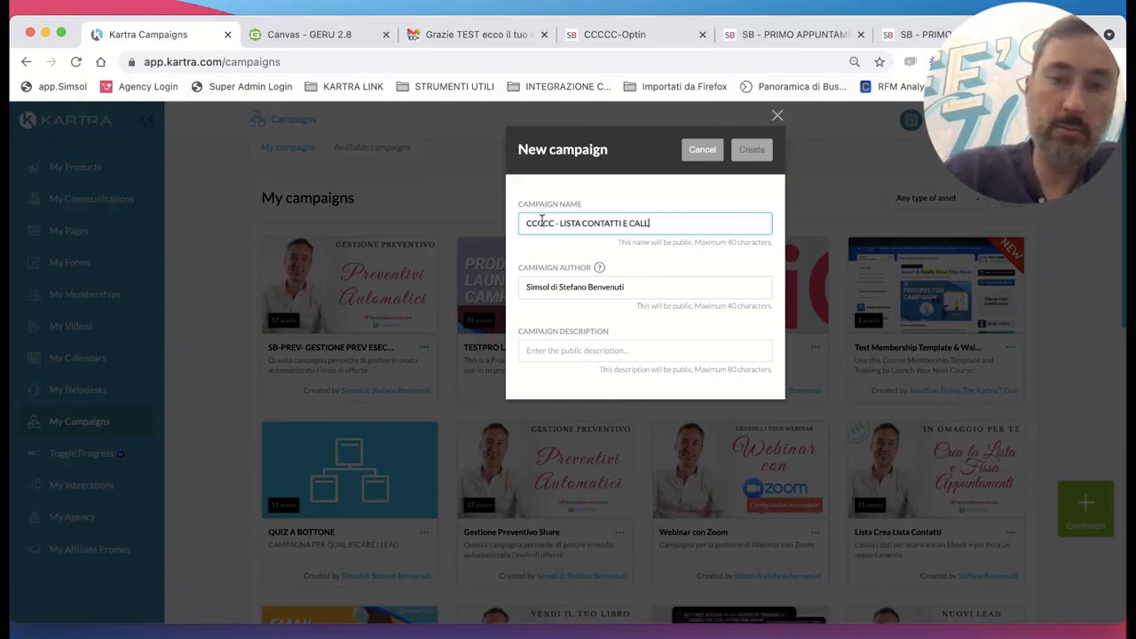
{"action": "left_click", "coordinate": [566, 349]}
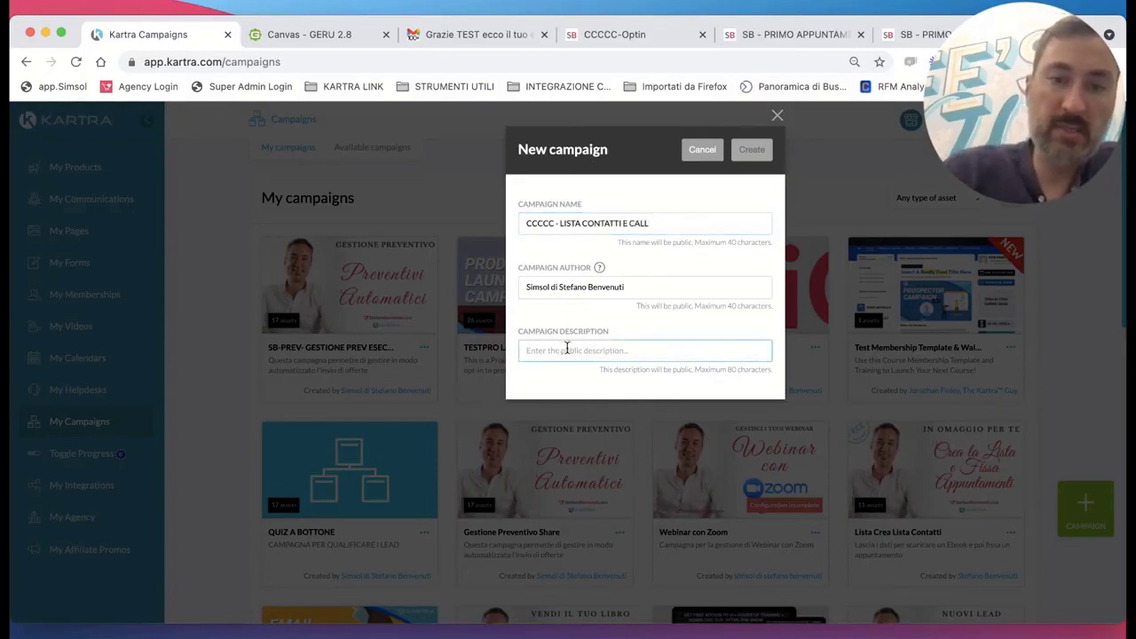
{"action": "type", "text": "Cam"}
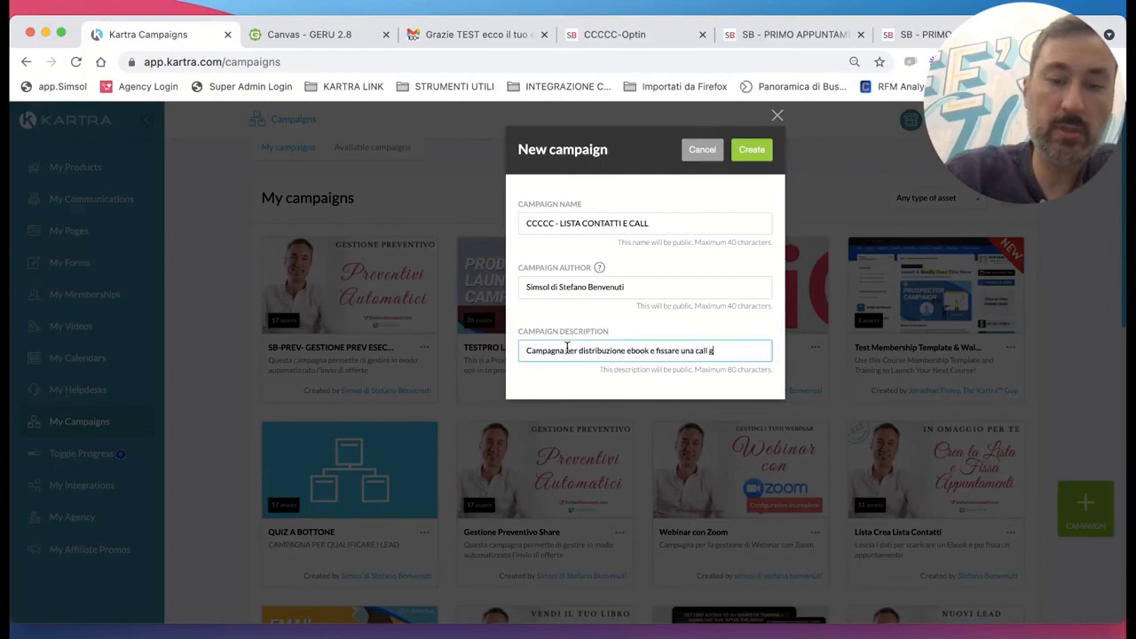
{"action": "left_click", "coordinate": [754, 149]}
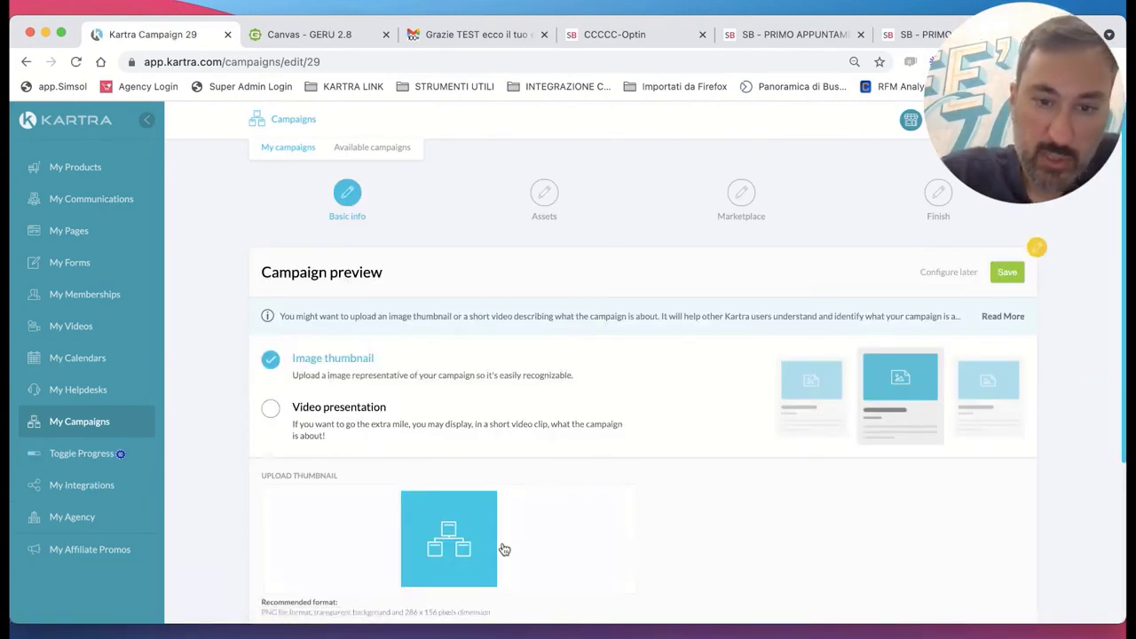
Upload 'Progetto senza titolo (29).png' as the campaign thumbnail and save the basic info.
{"action": "scroll", "coordinate": [502, 547], "scroll_direction": "down", "scroll_amount": 3}
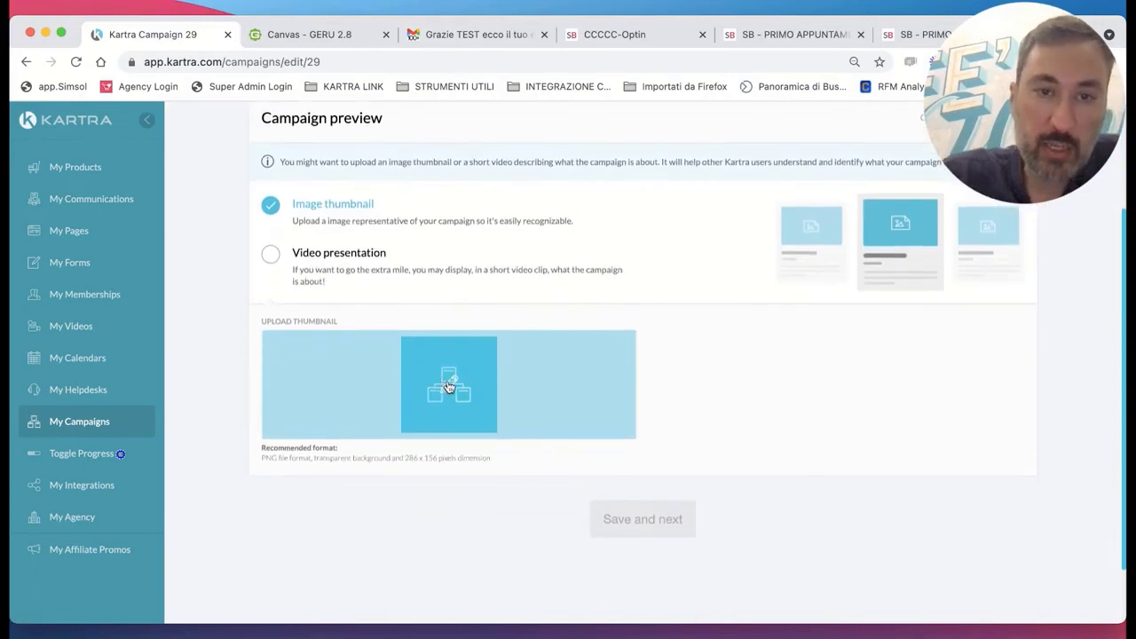
{"action": "left_click", "coordinate": [449, 387]}
{"action": "left_click", "coordinate": [219, 160]}
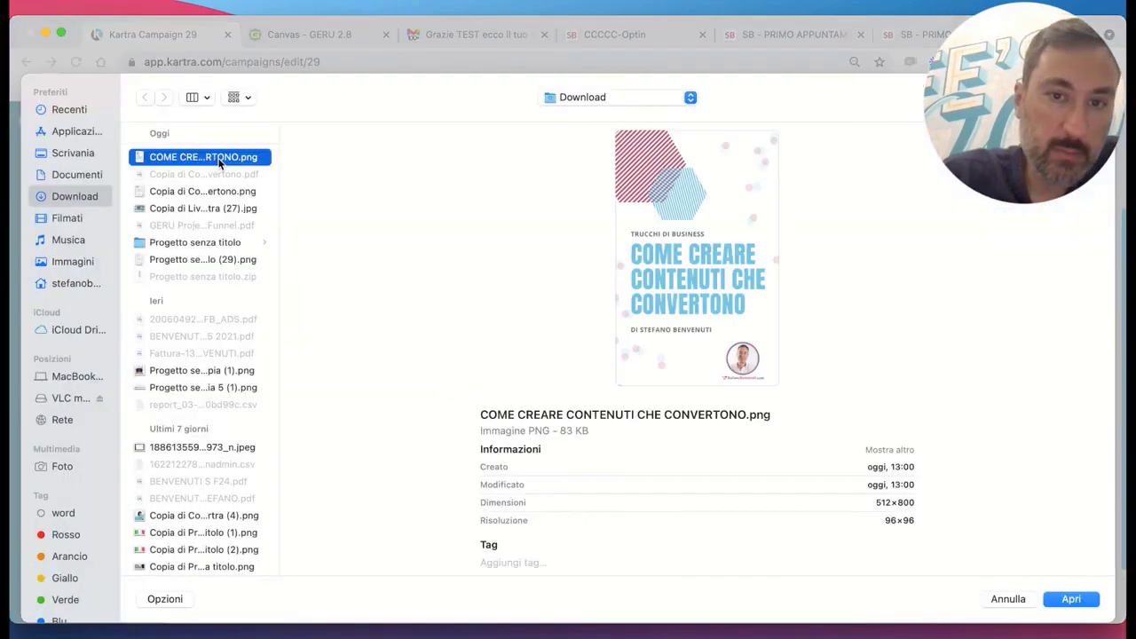
{"action": "left_click", "coordinate": [188, 260]}
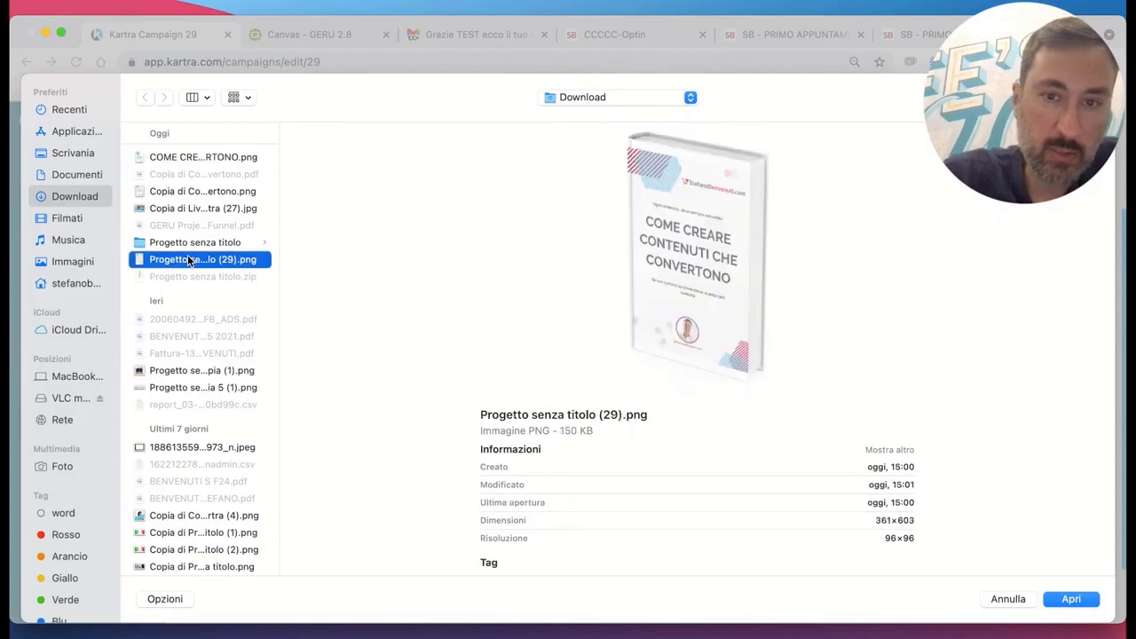
{"action": "left_click", "coordinate": [1071, 600]}
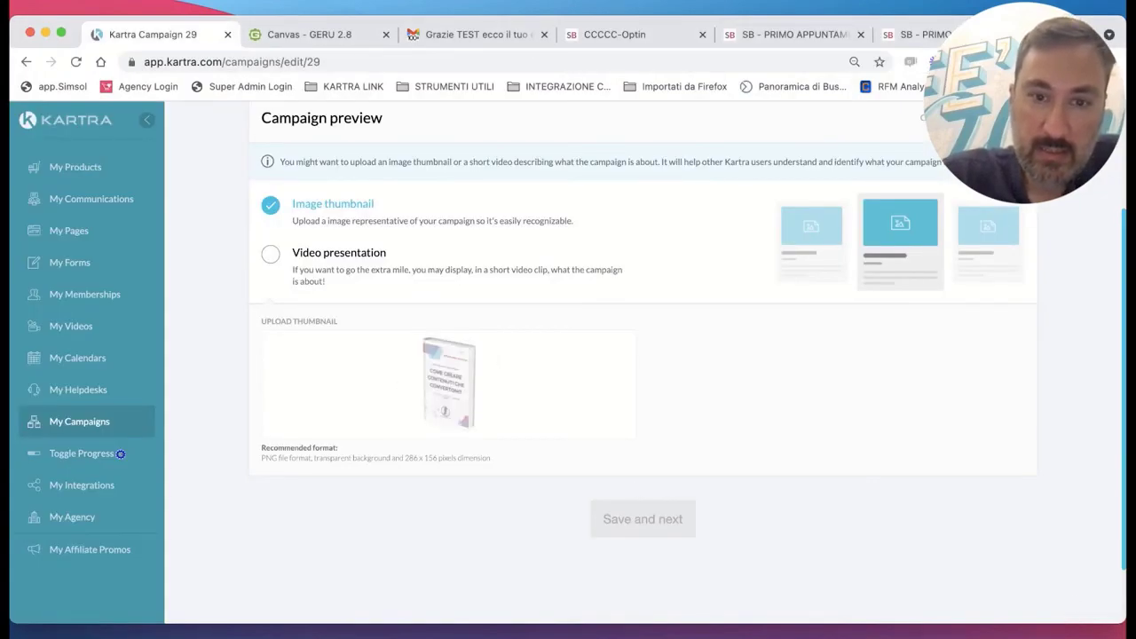
{"action": "key", "text": "Escape"}
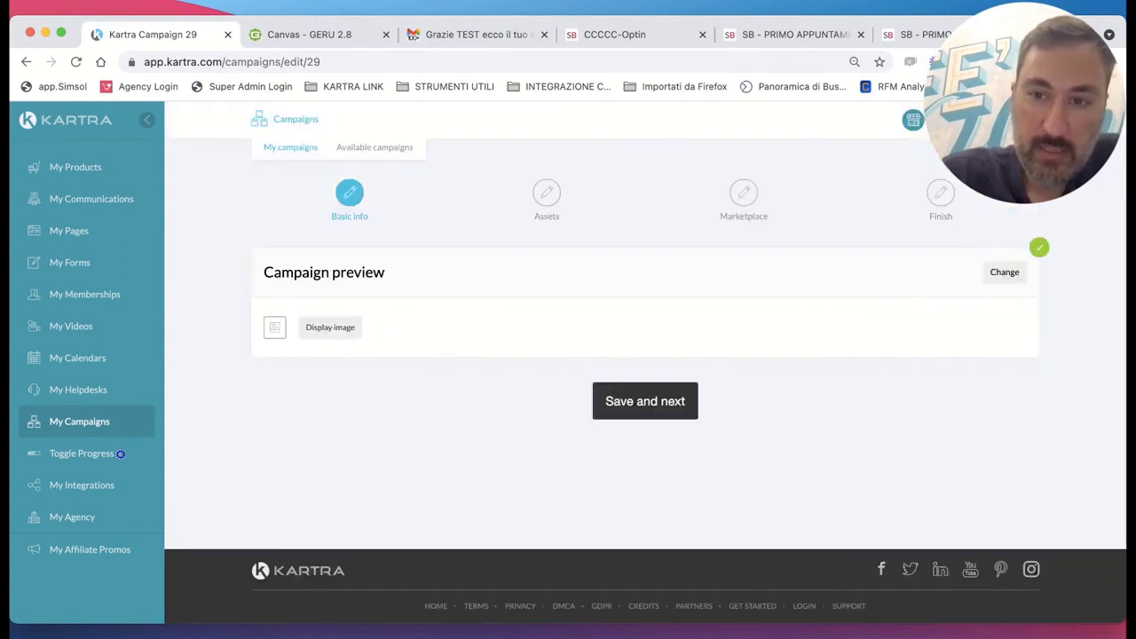
{"action": "left_click", "coordinate": [639, 406]}
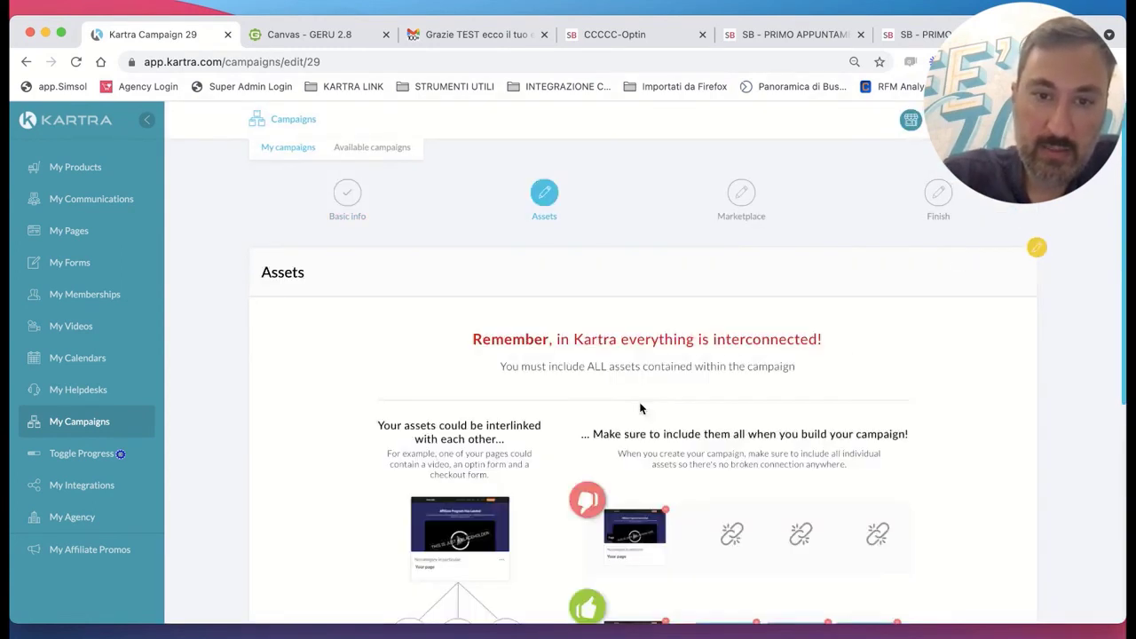
Add the Assistenza Oraria Kartra product to the campaign assets.
{"action": "scroll", "coordinate": [628, 448], "scroll_direction": "down", "scroll_amount": 5}
{"action": "left_click", "coordinate": [624, 485]}
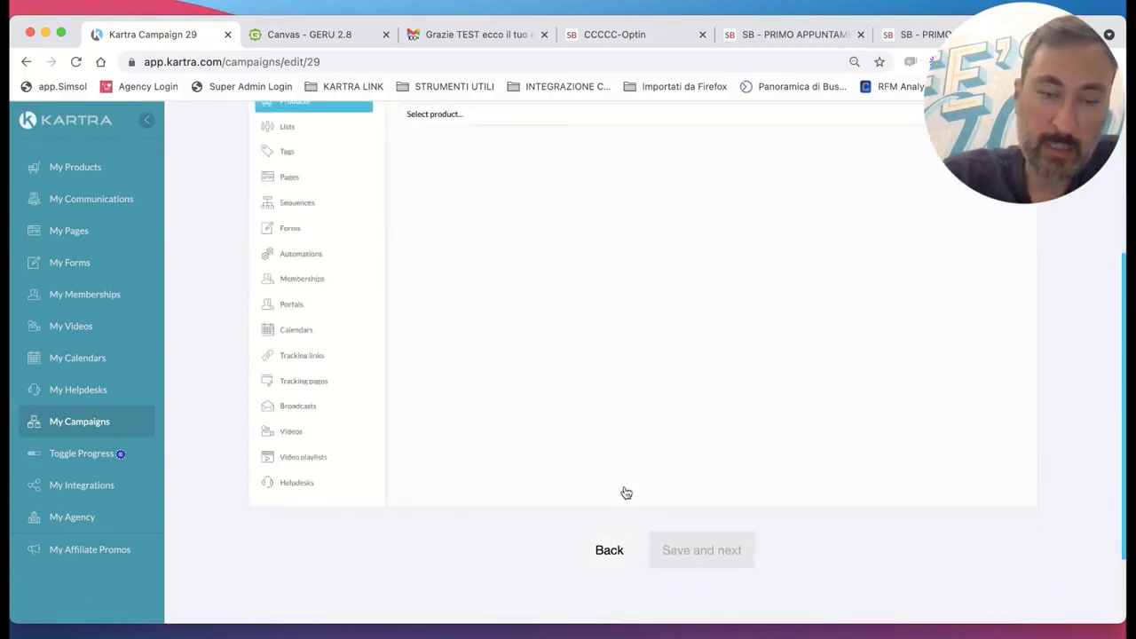
{"action": "left_click", "coordinate": [469, 202]}
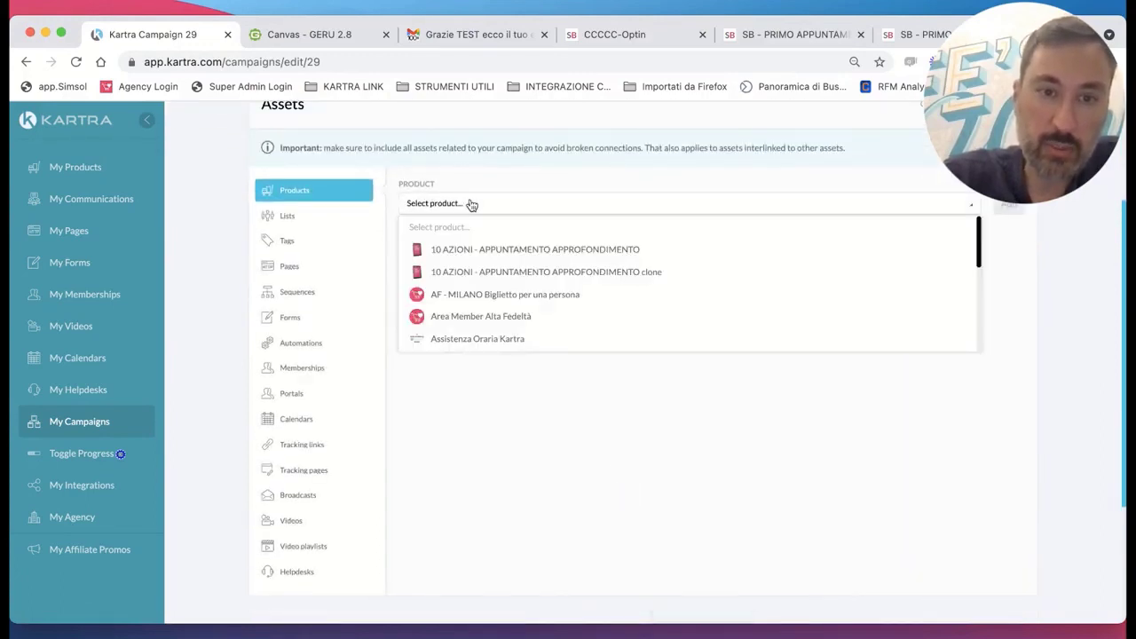
{"action": "scroll", "coordinate": [475, 339], "scroll_direction": "down", "scroll_amount": 5}
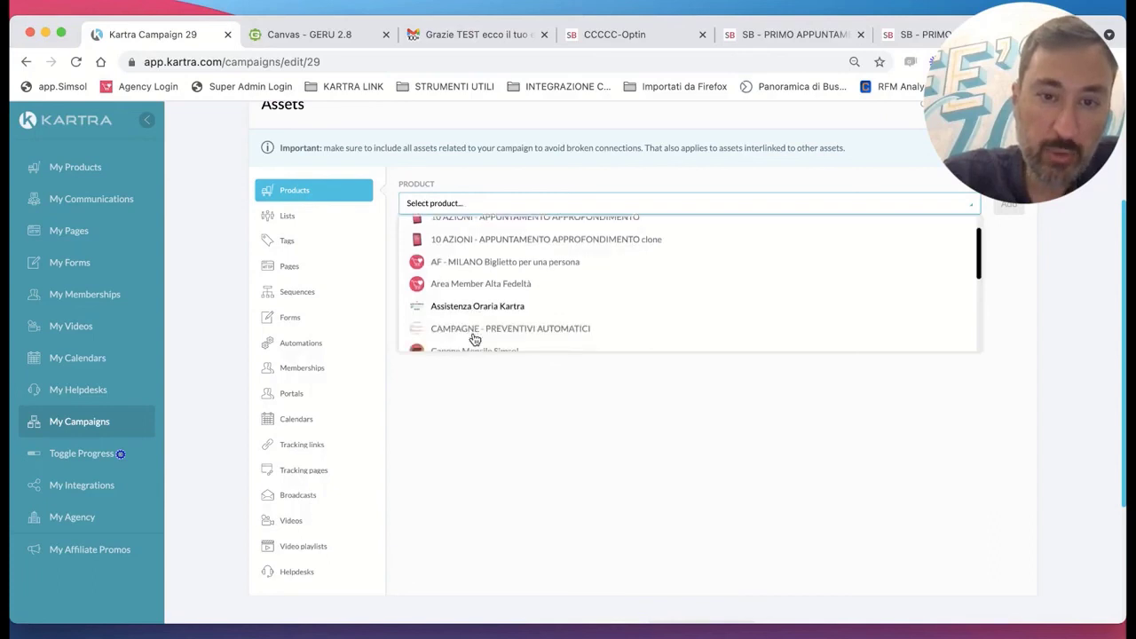
{"action": "scroll", "coordinate": [475, 339], "scroll_direction": "down", "scroll_amount": 3}
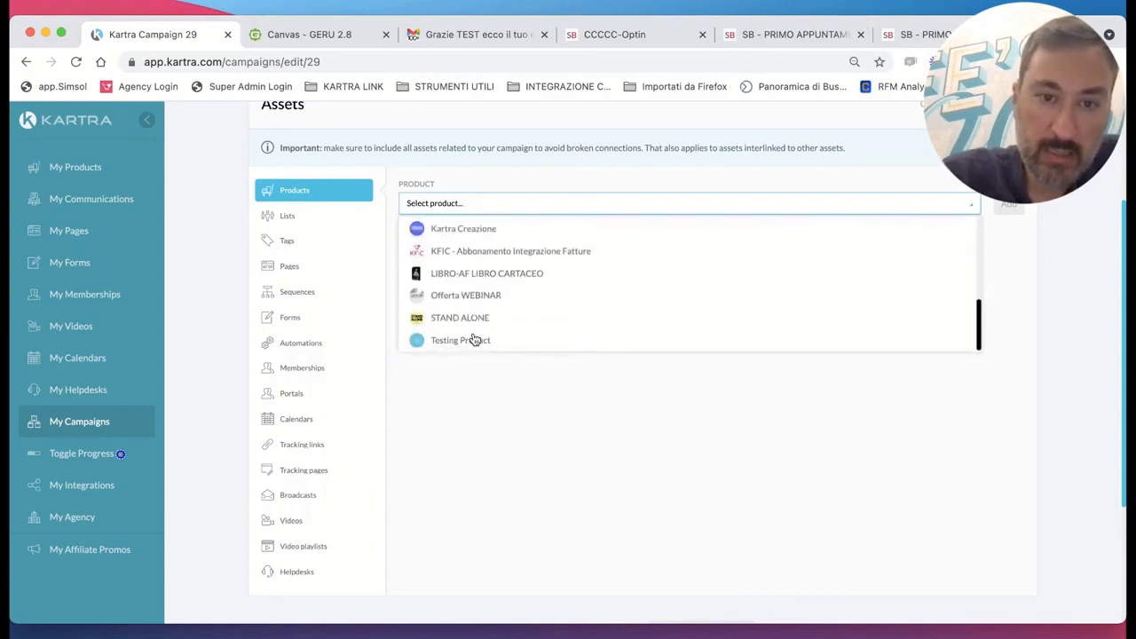
{"action": "scroll", "coordinate": [475, 339], "scroll_direction": "up", "scroll_amount": 5}
{"action": "left_click", "coordinate": [480, 300]}
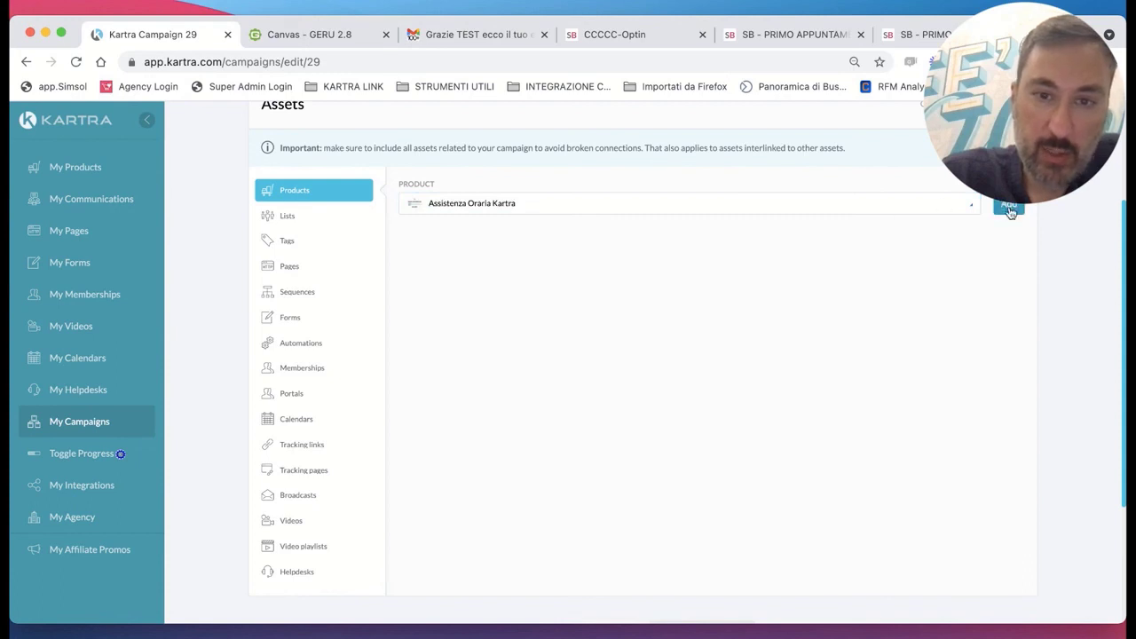
{"action": "left_click", "coordinate": [1009, 208]}
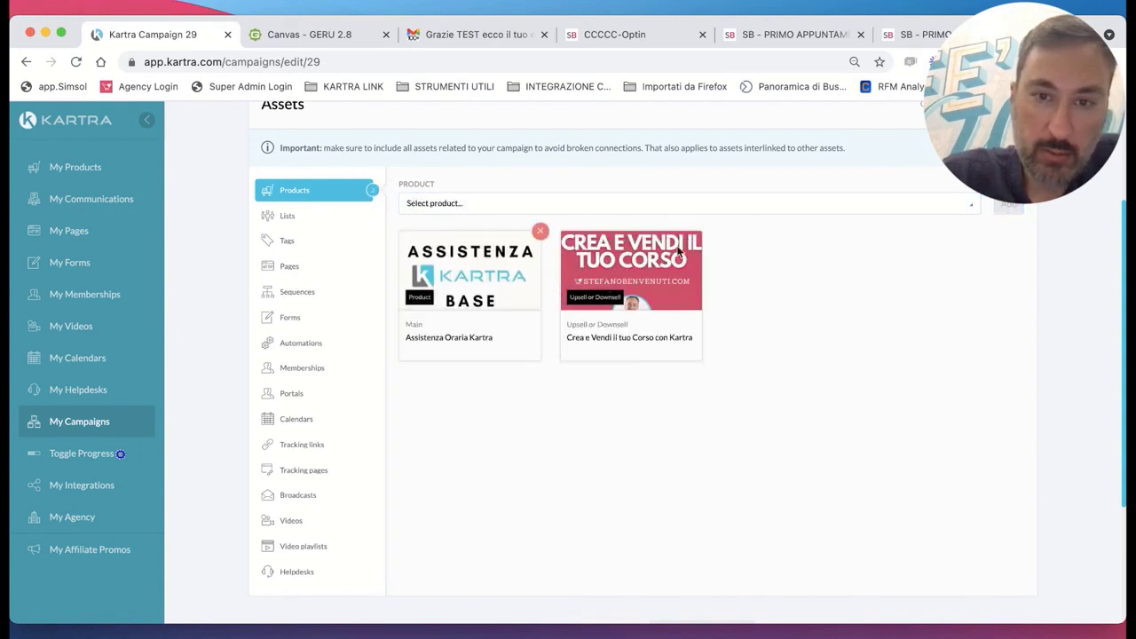
Attach the CCCCC mailing list as a campaign asset.
{"action": "left_click", "coordinate": [287, 218]}
{"action": "left_click", "coordinate": [471, 206]}
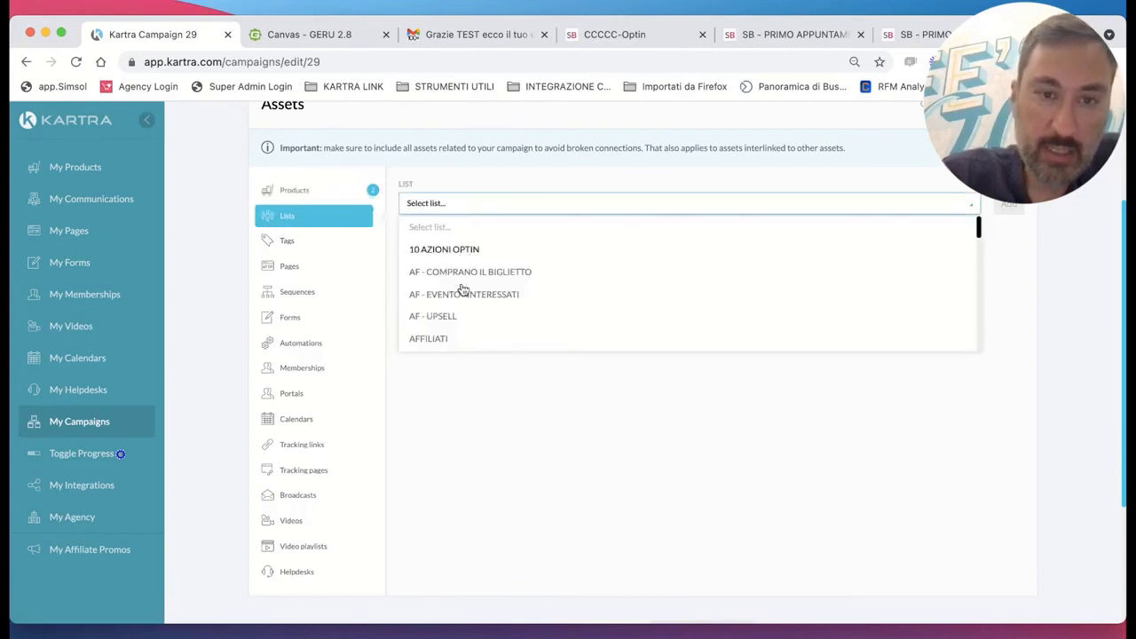
{"action": "scroll", "coordinate": [462, 289], "scroll_direction": "down", "scroll_amount": 3}
{"action": "scroll", "coordinate": [434, 275], "scroll_direction": "up", "scroll_amount": 1}
{"action": "left_click", "coordinate": [436, 258]}
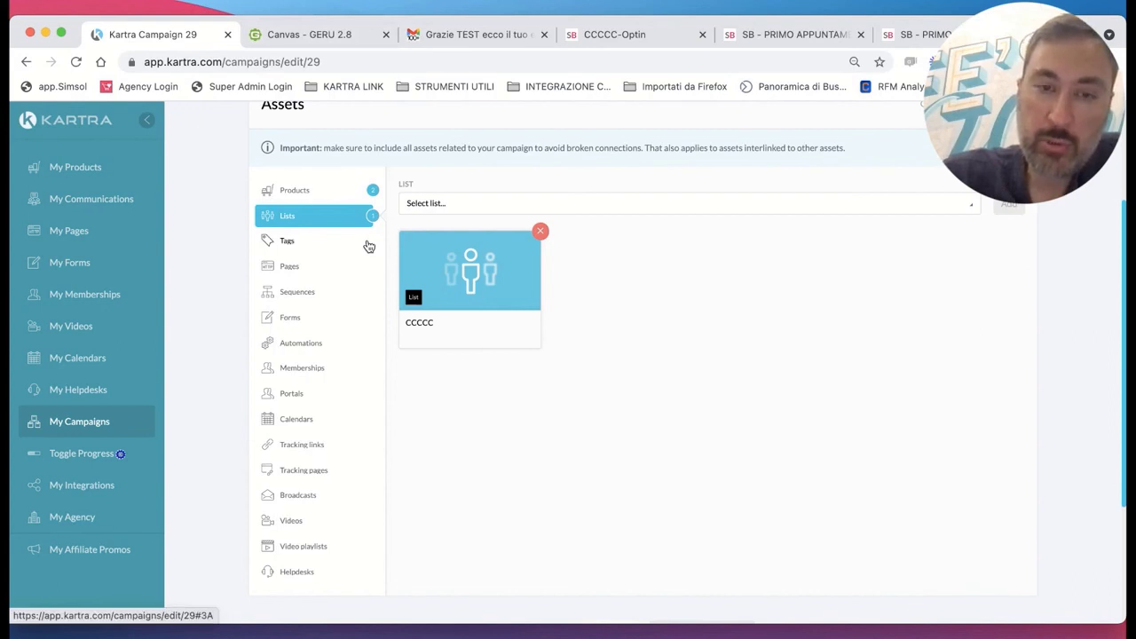
{"action": "left_click", "coordinate": [326, 247]}
Add tags CCCCC - OK DOWNLOAD and CCCCC - OK OPTIN from the CCCCC category.
{"action": "left_click", "coordinate": [547, 208]}
{"action": "scroll", "coordinate": [486, 295], "scroll_direction": "down", "scroll_amount": 2}
{"action": "scroll", "coordinate": [486, 296], "scroll_direction": "down", "scroll_amount": 3}
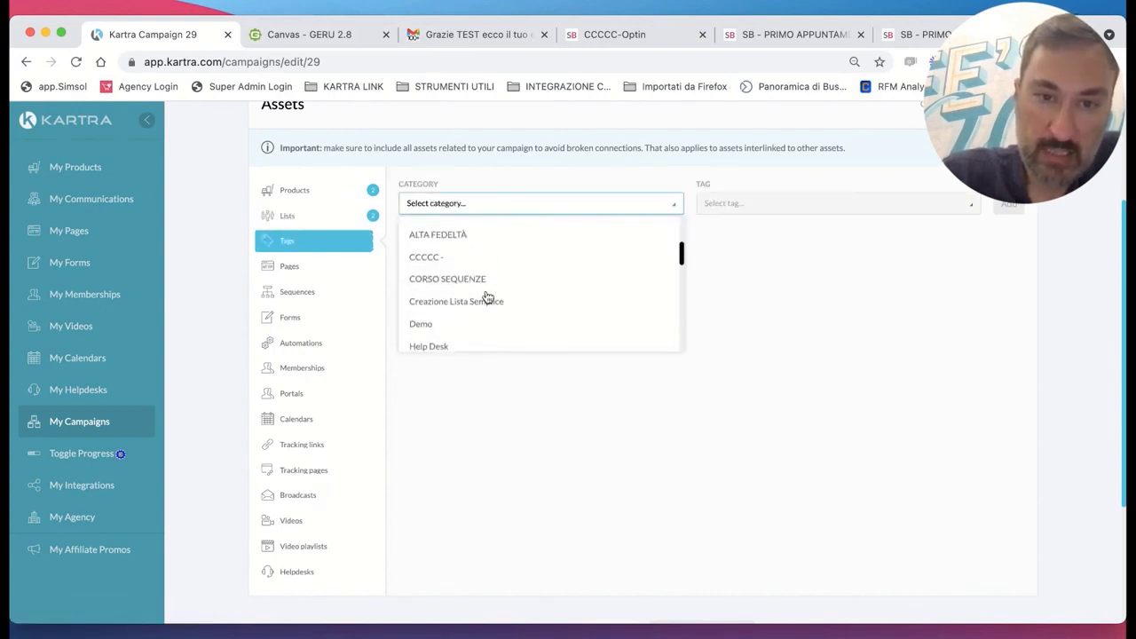
{"action": "left_click", "coordinate": [439, 255]}
{"action": "left_click", "coordinate": [761, 202]}
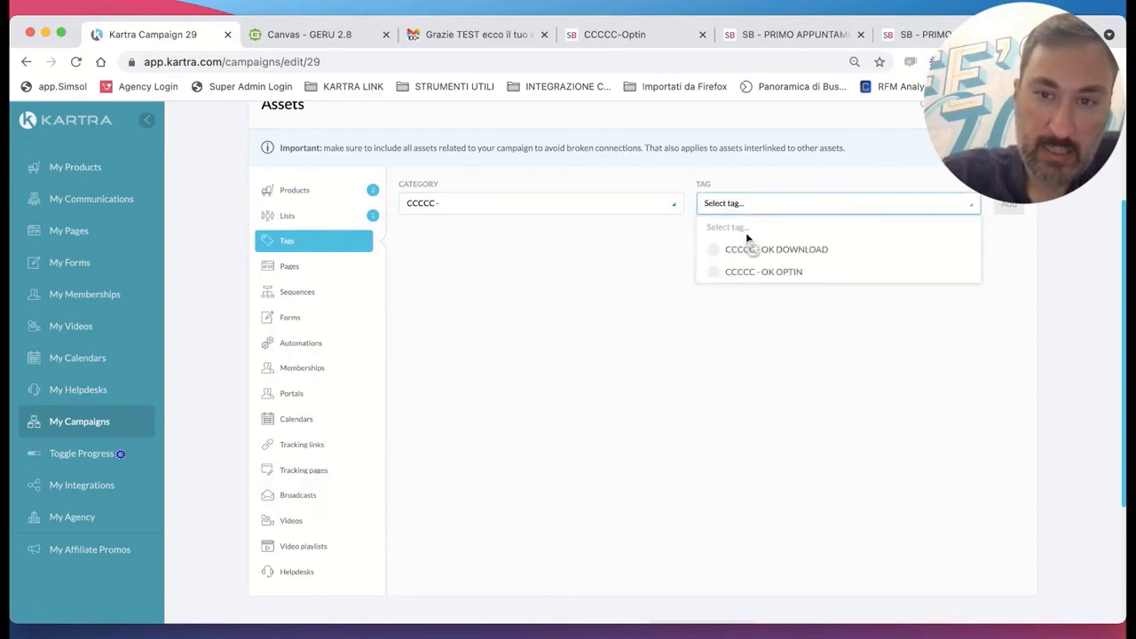
{"action": "left_click", "coordinate": [740, 248]}
{"action": "left_click", "coordinate": [1008, 206]}
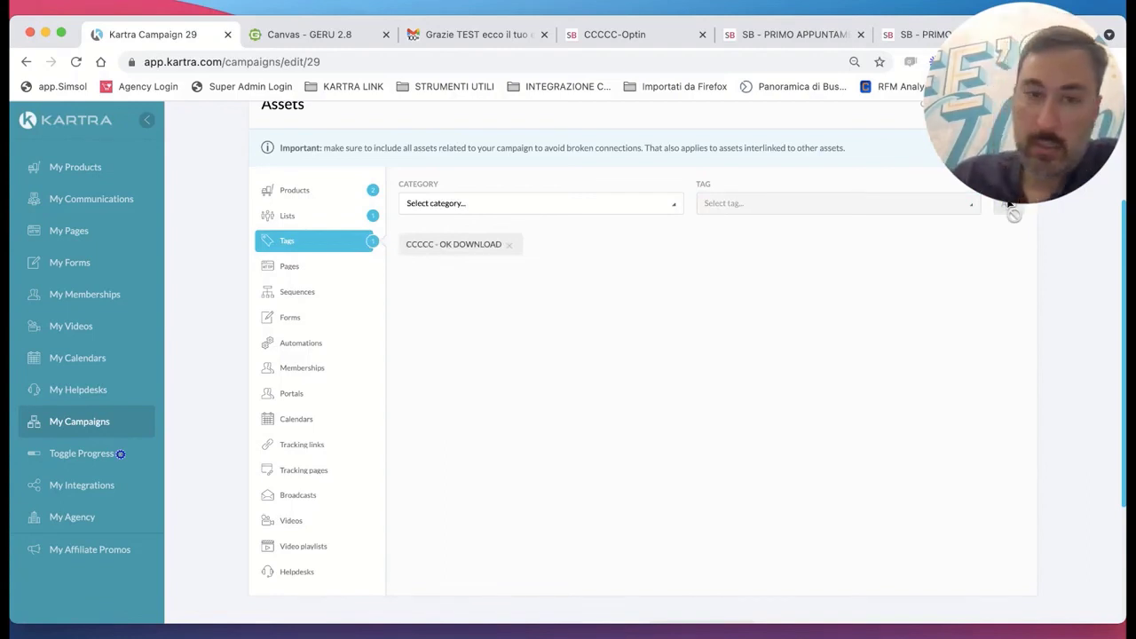
{"action": "left_click", "coordinate": [601, 209]}
{"action": "left_click", "coordinate": [429, 261]}
{"action": "left_click", "coordinate": [774, 209]}
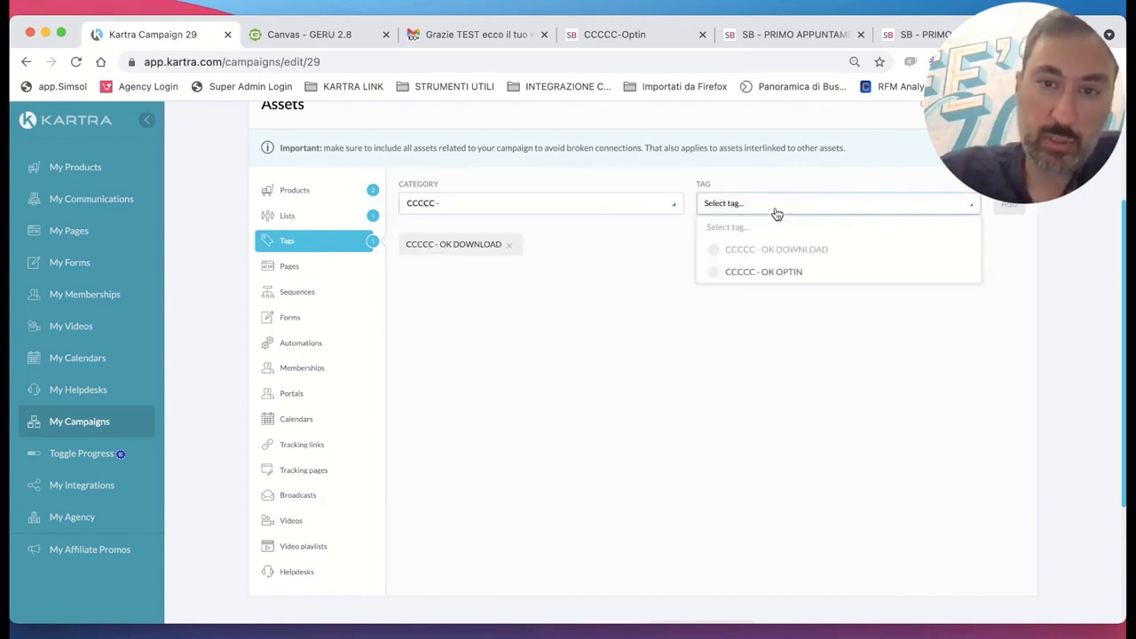
{"action": "left_click", "coordinate": [759, 270]}
{"action": "left_click", "coordinate": [1010, 206]}
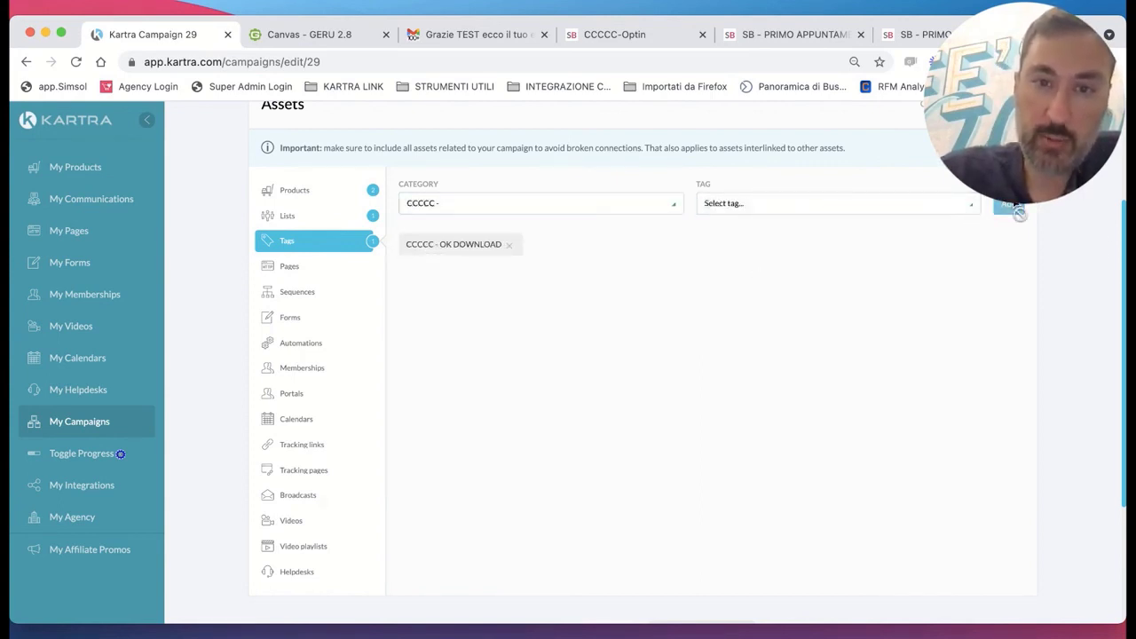
Add the SB - Fissa Appuntamento tag from the owner's personal tag category.
{"action": "left_click", "coordinate": [444, 206]}
{"action": "scroll", "coordinate": [468, 322], "scroll_direction": "down", "scroll_amount": 3}
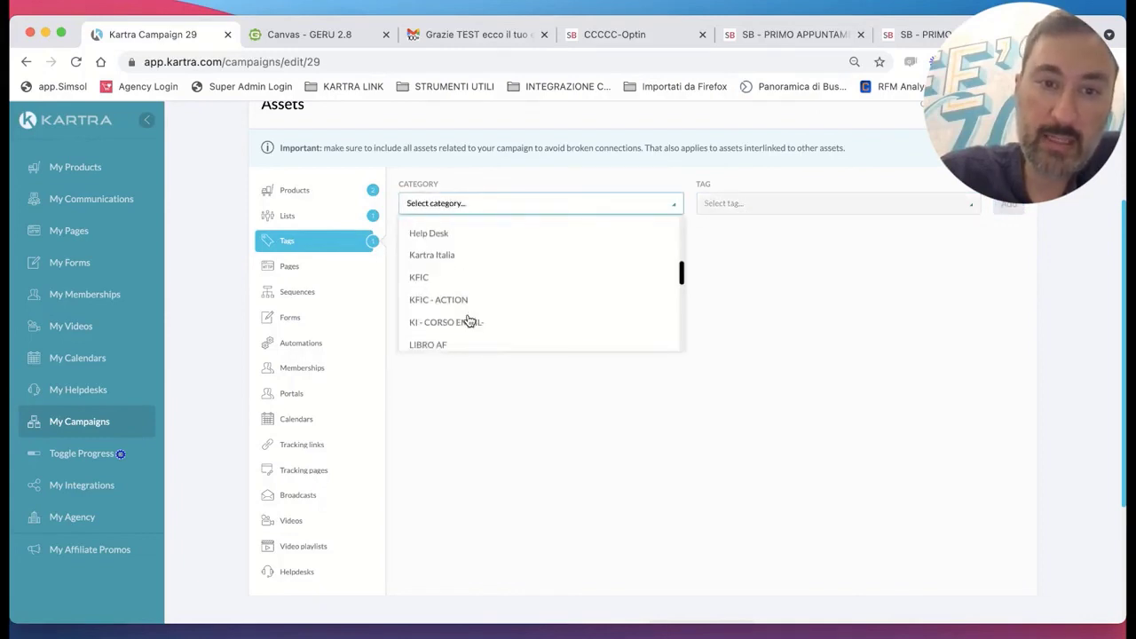
{"action": "scroll", "coordinate": [469, 321], "scroll_direction": "down", "scroll_amount": 5}
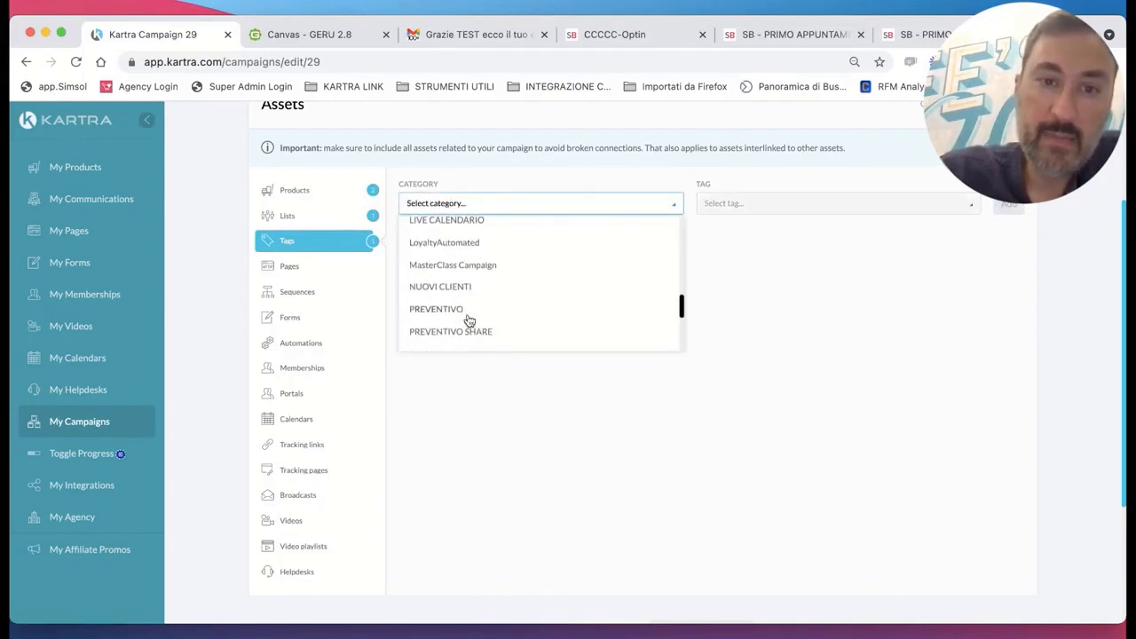
{"action": "scroll", "coordinate": [468, 322], "scroll_direction": "down", "scroll_amount": 3}
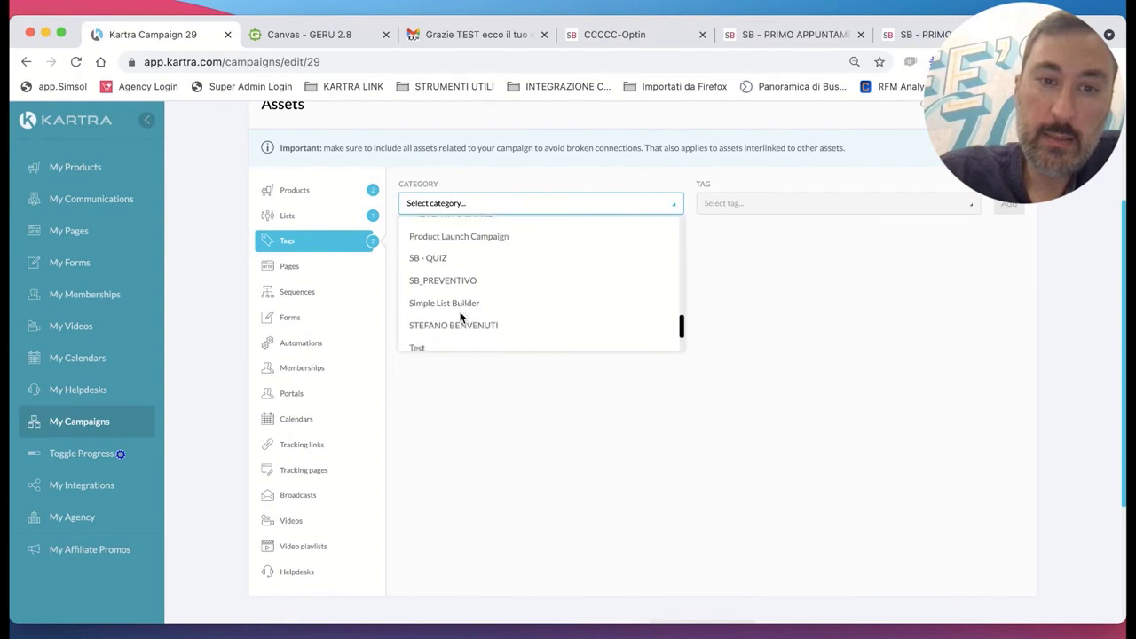
{"action": "left_click", "coordinate": [460, 309]}
{"action": "left_click", "coordinate": [799, 203]}
{"action": "scroll", "coordinate": [778, 301], "scroll_direction": "down", "scroll_amount": 4}
{"action": "scroll", "coordinate": [779, 304], "scroll_direction": "down", "scroll_amount": 3}
{"action": "left_click", "coordinate": [778, 303]}
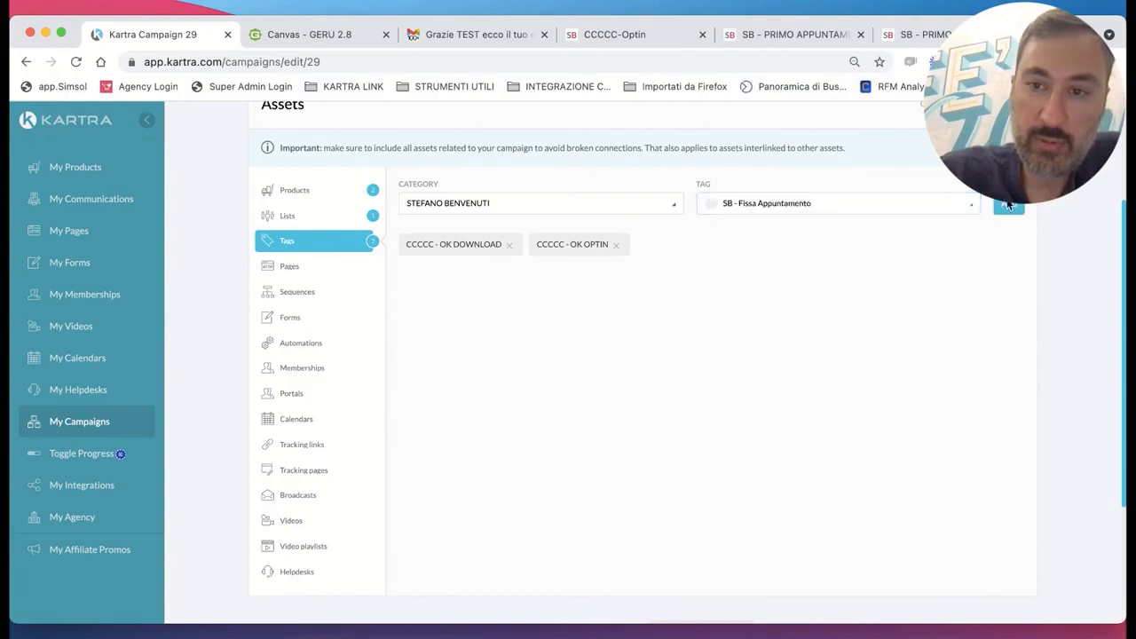
{"action": "left_click", "coordinate": [1008, 205]}
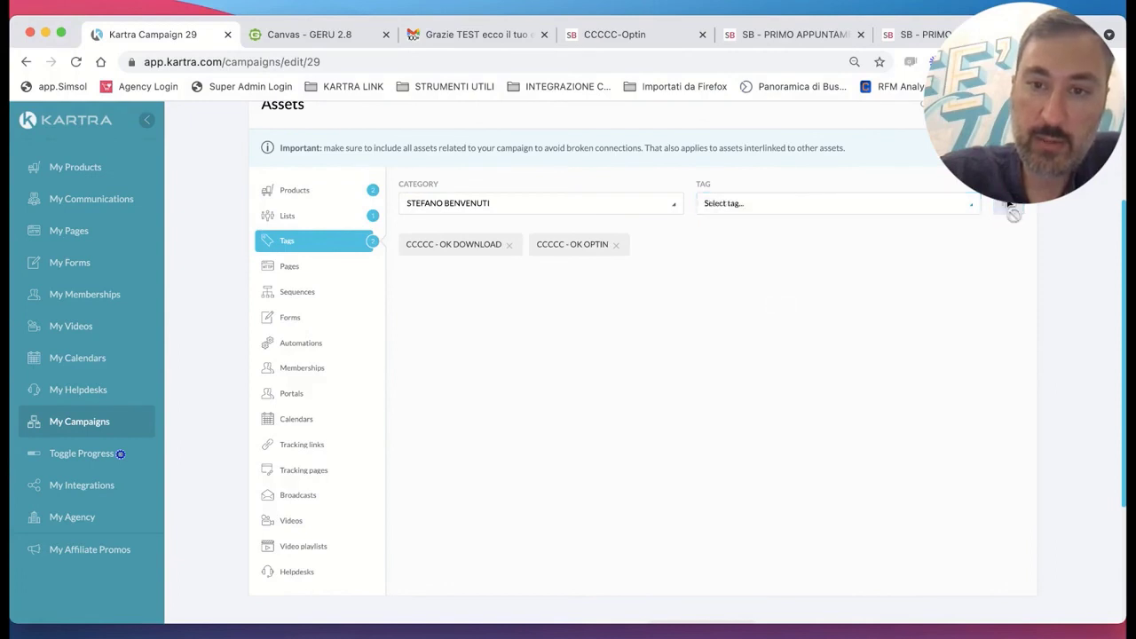
Add the CCCCC-Optin page from the owner's personal site to the page assets.
{"action": "left_click", "coordinate": [284, 267]}
{"action": "left_click", "coordinate": [454, 204]}
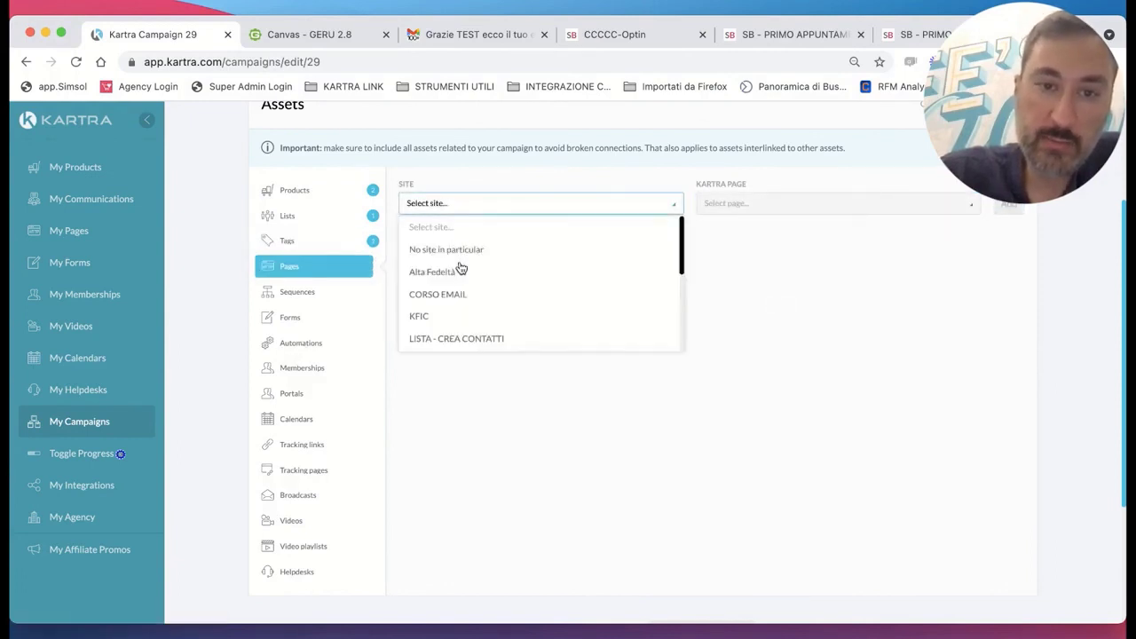
{"action": "scroll", "coordinate": [461, 267], "scroll_direction": "down", "scroll_amount": 5}
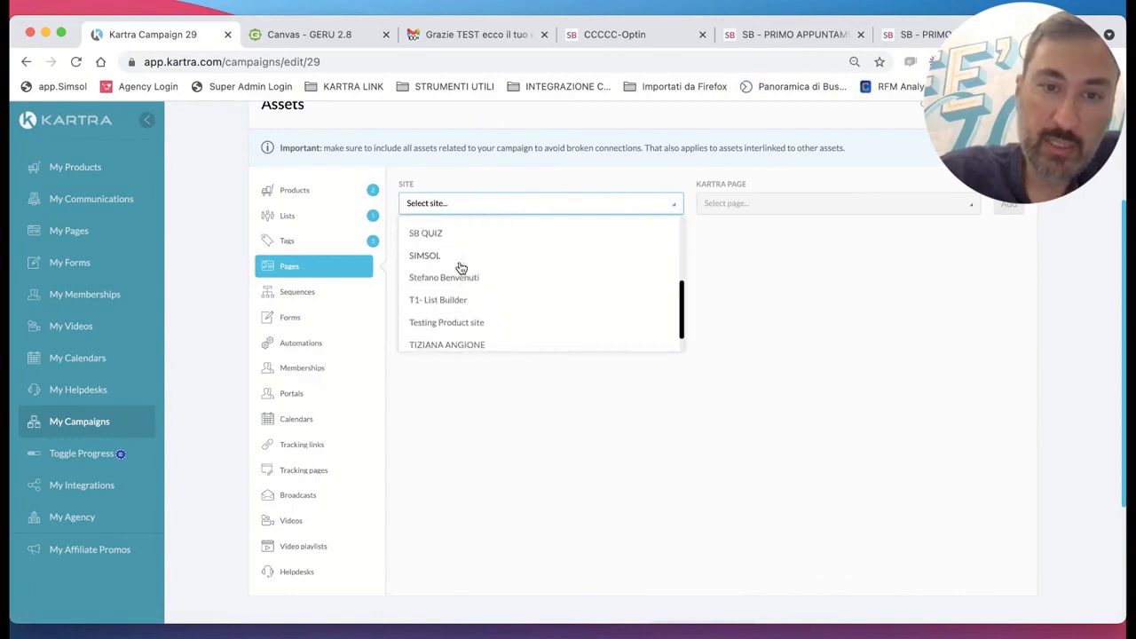
{"action": "left_click", "coordinate": [458, 277]}
{"action": "left_click", "coordinate": [732, 204]}
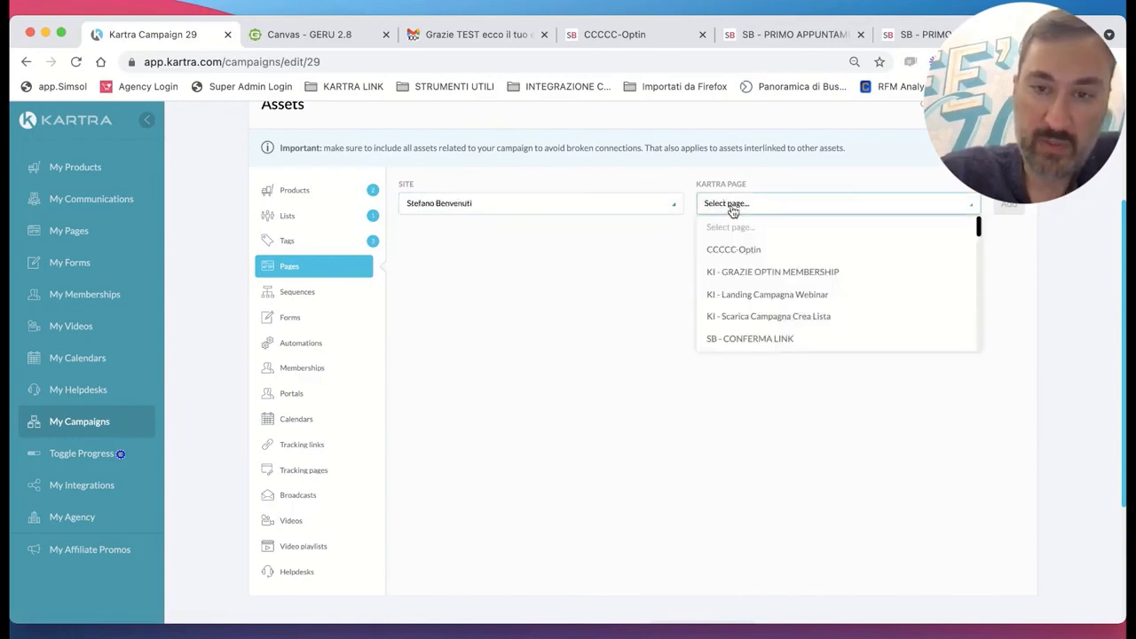
{"action": "left_click", "coordinate": [750, 251]}
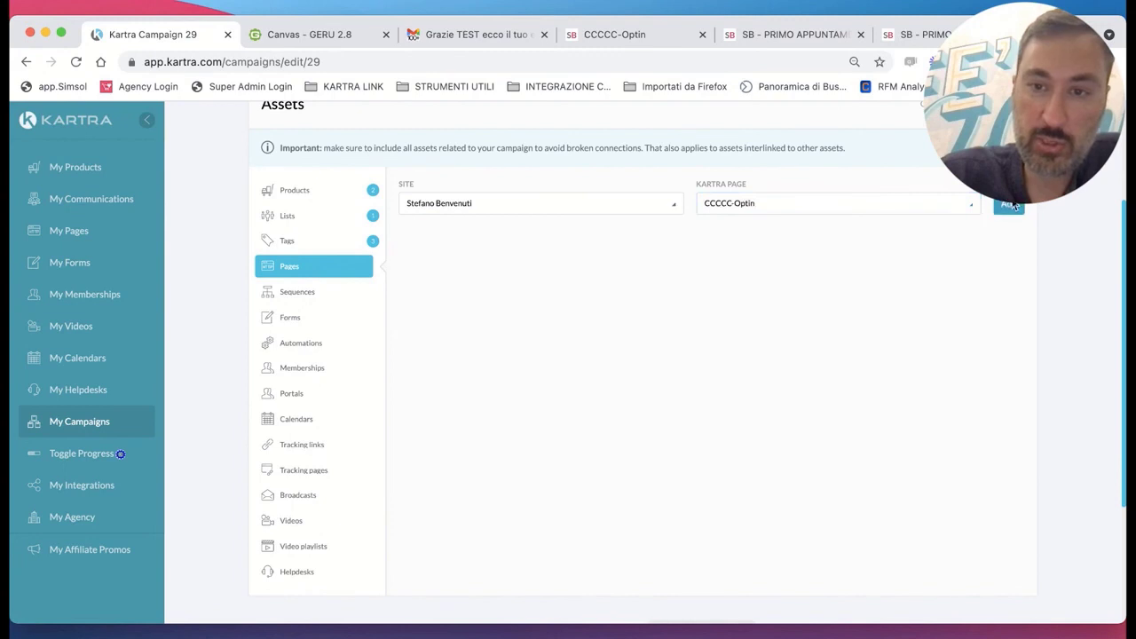
{"action": "left_click", "coordinate": [1010, 205]}
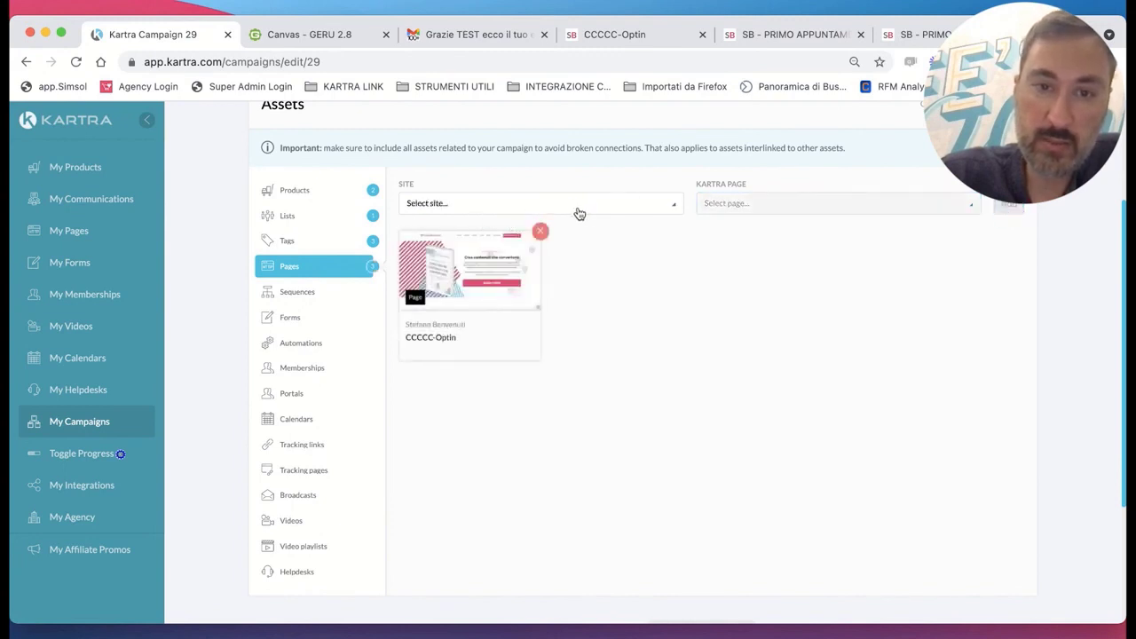
Select the SB - GRAZIE OPTIN page from the owner's personal site.
{"action": "left_click", "coordinate": [579, 205]}
{"action": "left_click", "coordinate": [447, 278]}
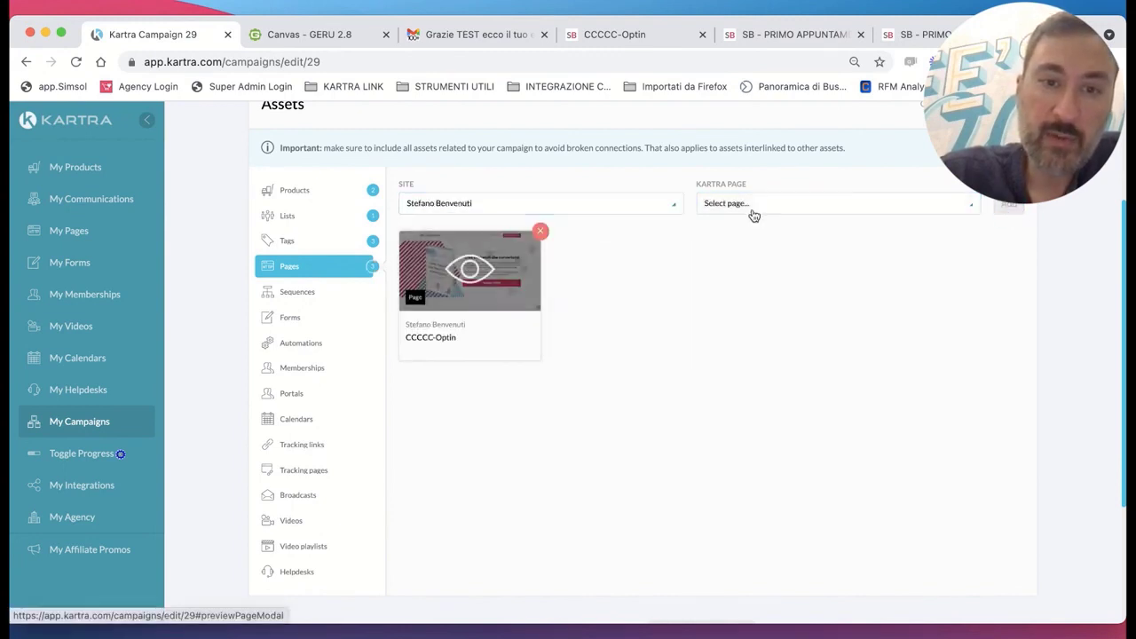
{"action": "left_click", "coordinate": [753, 205]}
{"action": "scroll", "coordinate": [765, 290], "scroll_direction": "down", "scroll_amount": 1}
{"action": "scroll", "coordinate": [765, 291], "scroll_direction": "down", "scroll_amount": 5}
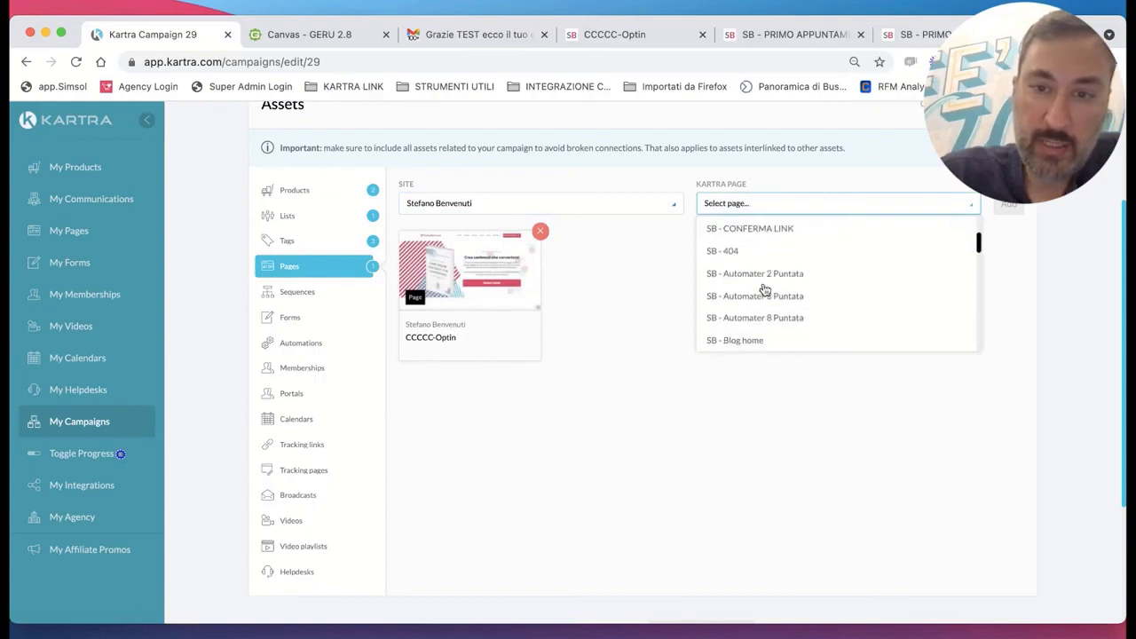
{"action": "scroll", "coordinate": [765, 290], "scroll_direction": "up", "scroll_amount": 3}
{"action": "scroll", "coordinate": [765, 290], "scroll_direction": "up", "scroll_amount": 2}
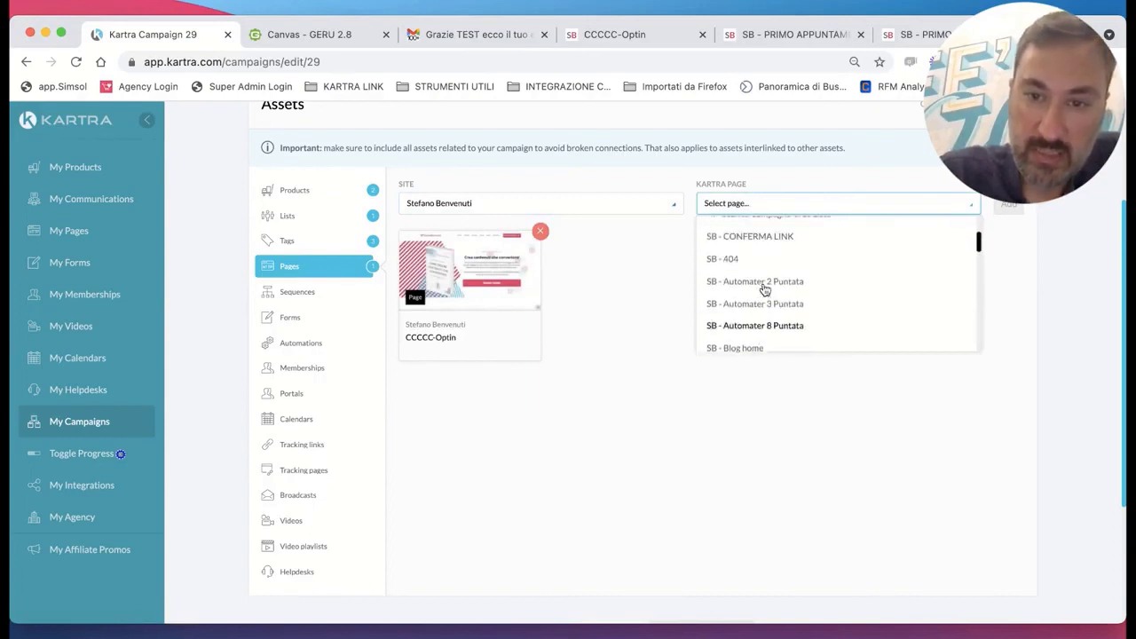
{"action": "scroll", "coordinate": [765, 291], "scroll_direction": "up", "scroll_amount": 1}
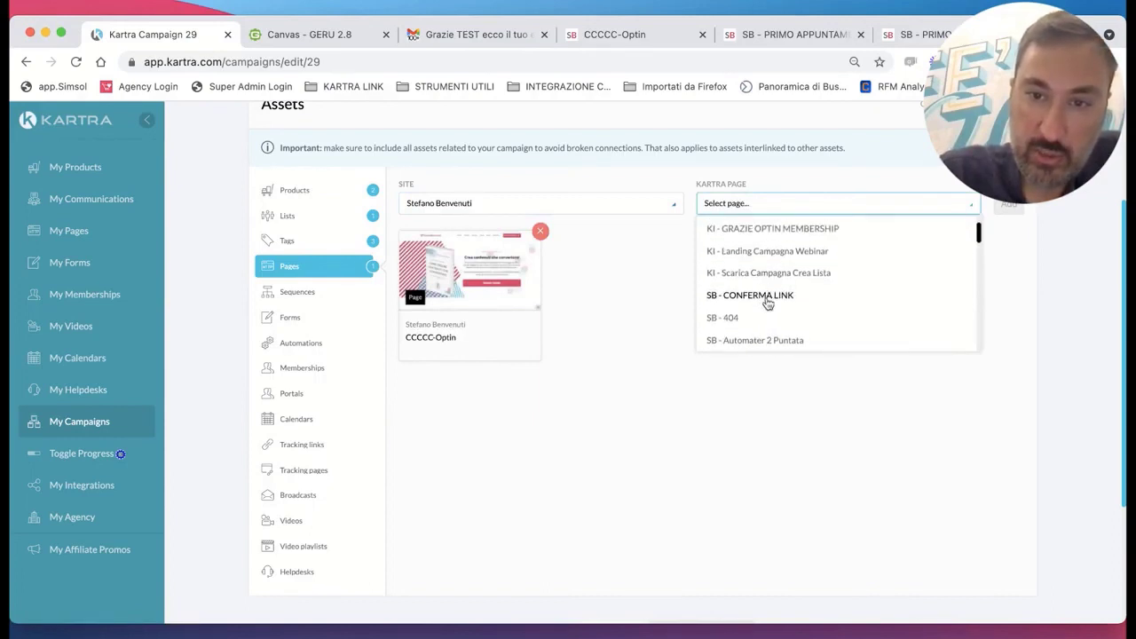
{"action": "scroll", "coordinate": [768, 305], "scroll_direction": "up", "scroll_amount": 1}
{"action": "scroll", "coordinate": [797, 292], "scroll_direction": "down", "scroll_amount": 3}
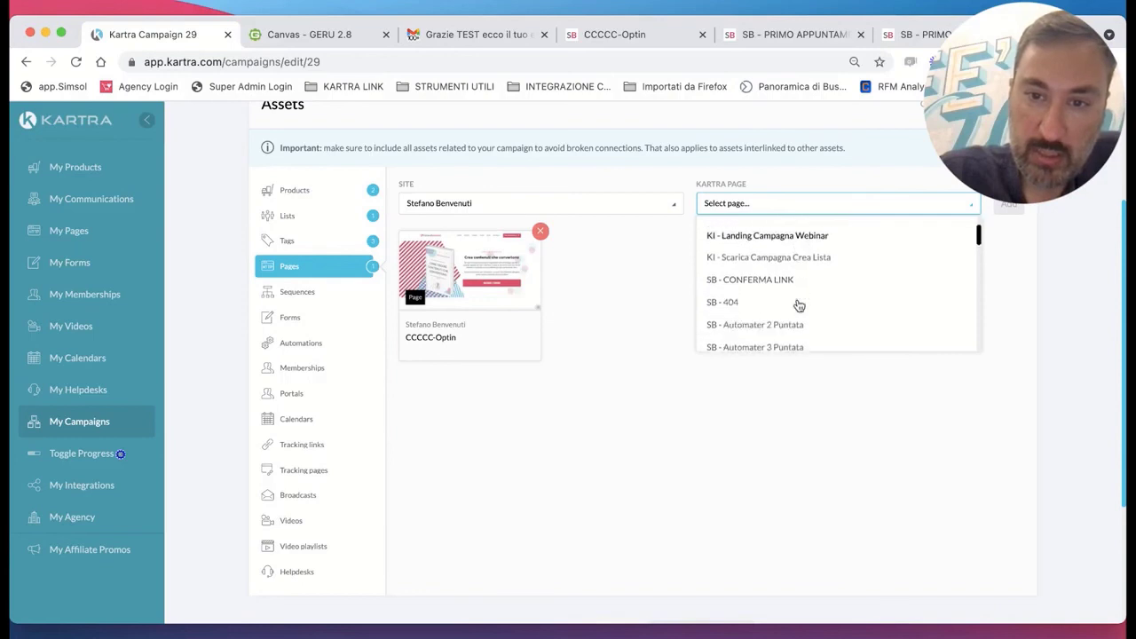
{"action": "scroll", "coordinate": [799, 306], "scroll_direction": "down", "scroll_amount": 8}
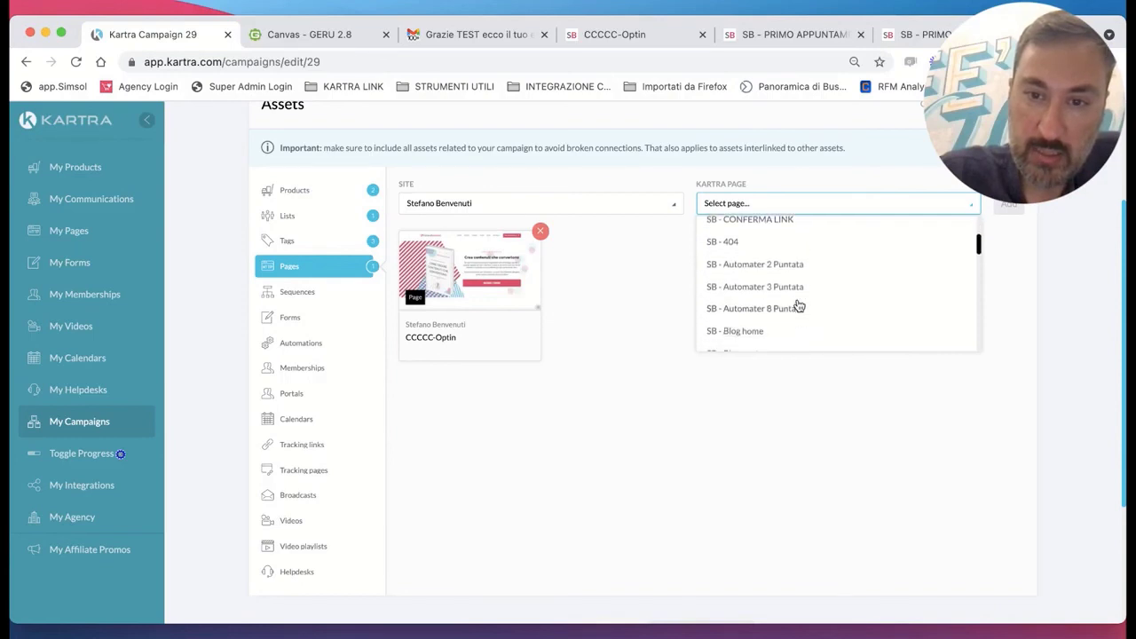
{"action": "scroll", "coordinate": [797, 305], "scroll_direction": "down", "scroll_amount": 2}
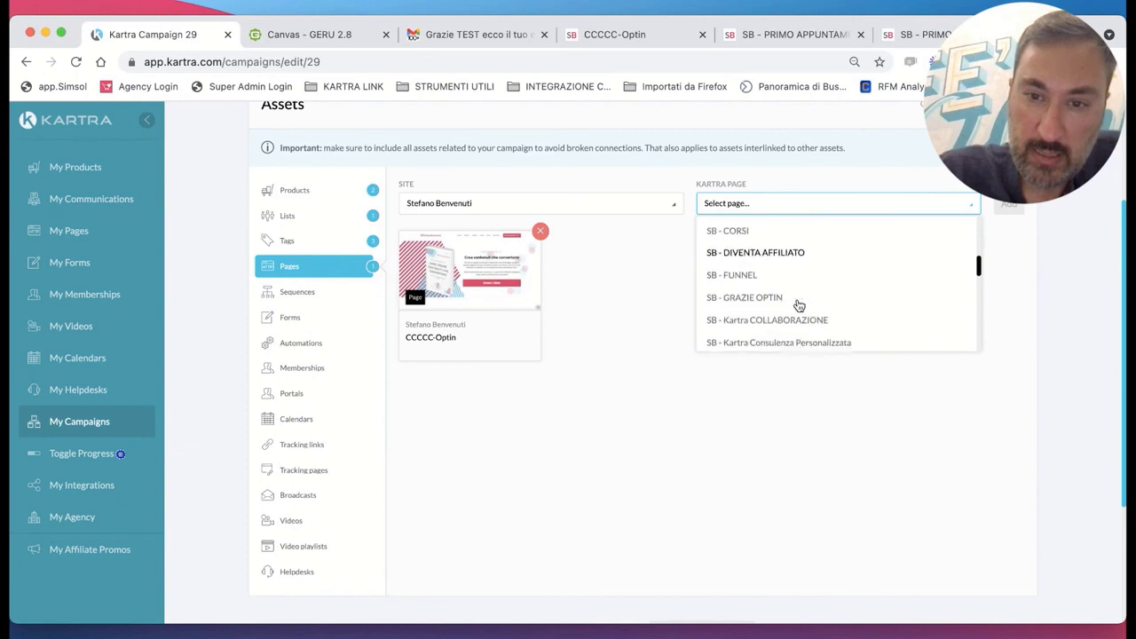
{"action": "left_click", "coordinate": [776, 300]}
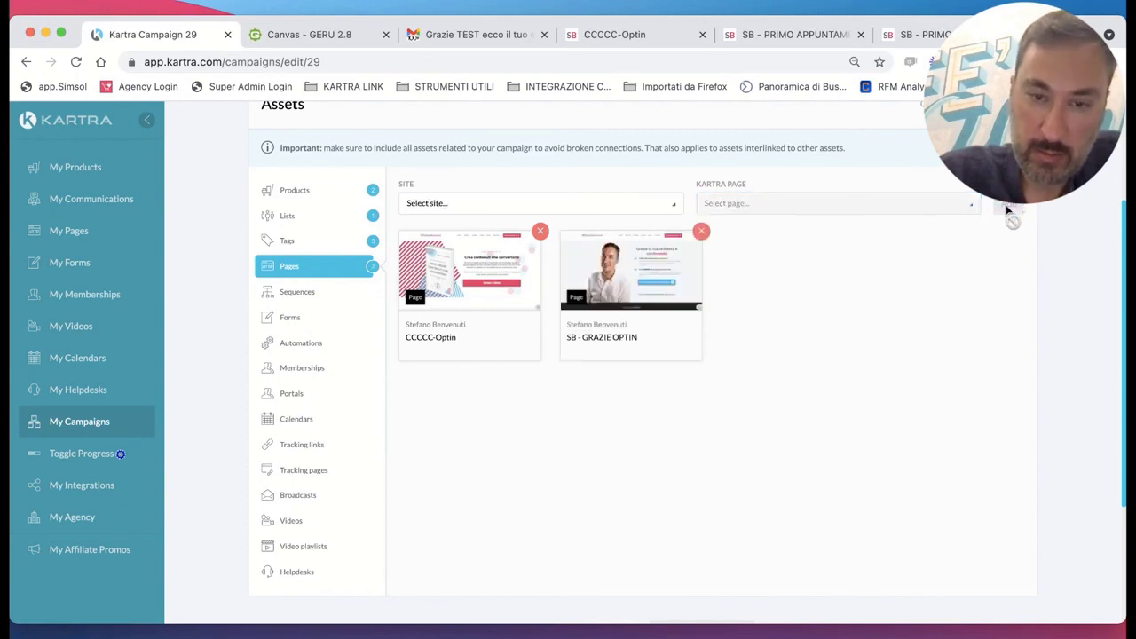
Add the SB - PRIMO APPUNTAMENTO GRATUITO page from the funnel site.
{"action": "left_click", "coordinate": [502, 207]}
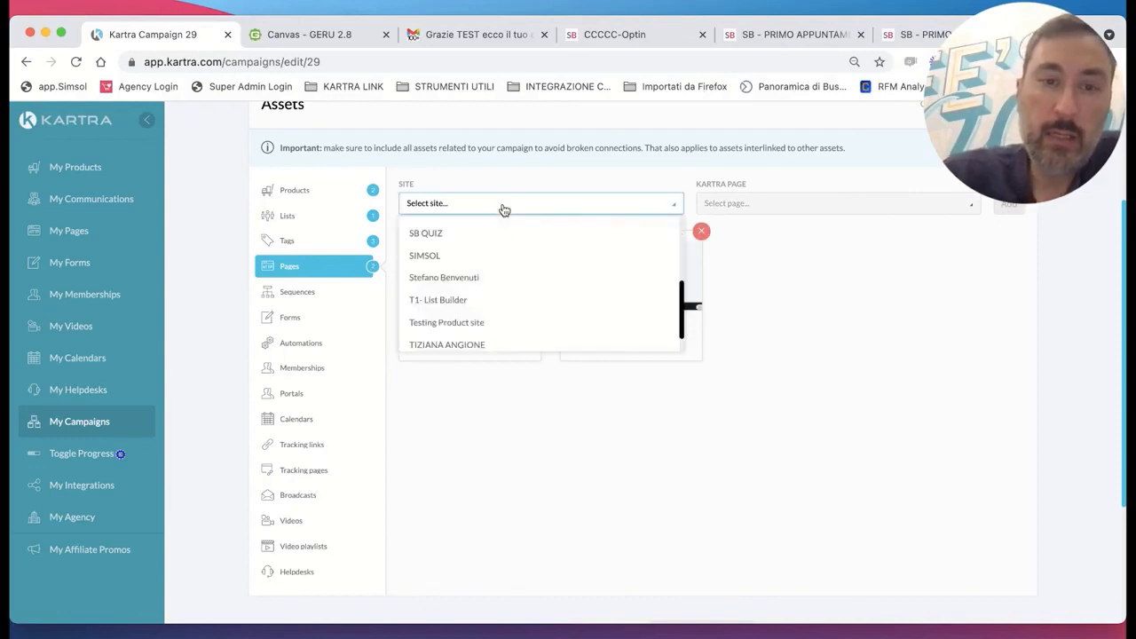
{"action": "scroll", "coordinate": [487, 319], "scroll_direction": "down", "scroll_amount": 1}
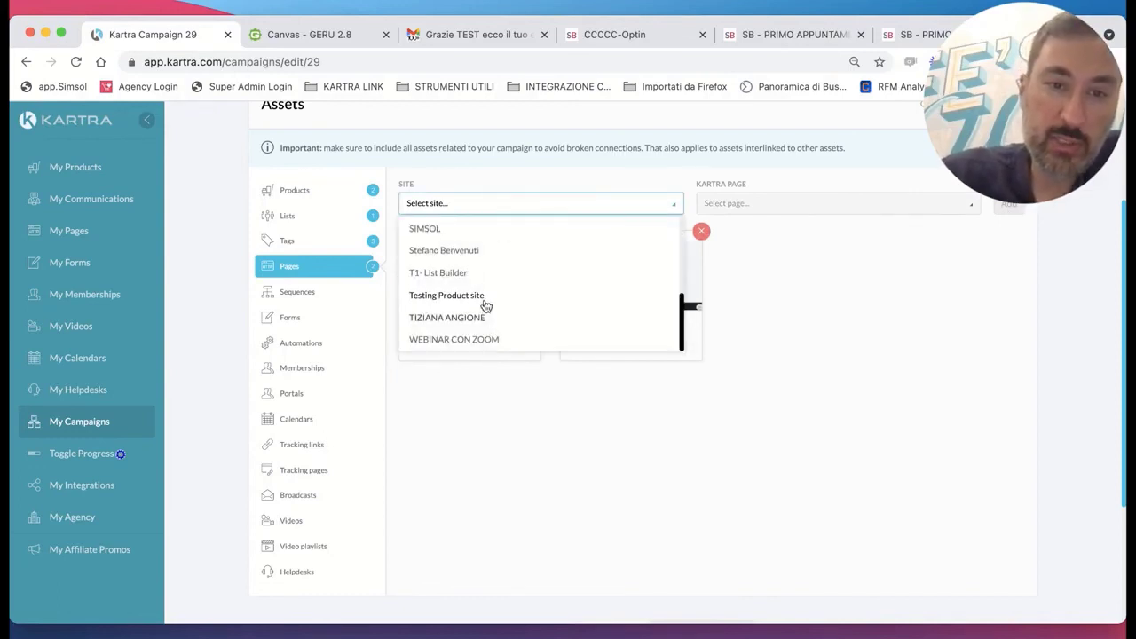
{"action": "scroll", "coordinate": [486, 306], "scroll_direction": "up", "scroll_amount": 2}
{"action": "scroll", "coordinate": [477, 262], "scroll_direction": "up", "scroll_amount": 4}
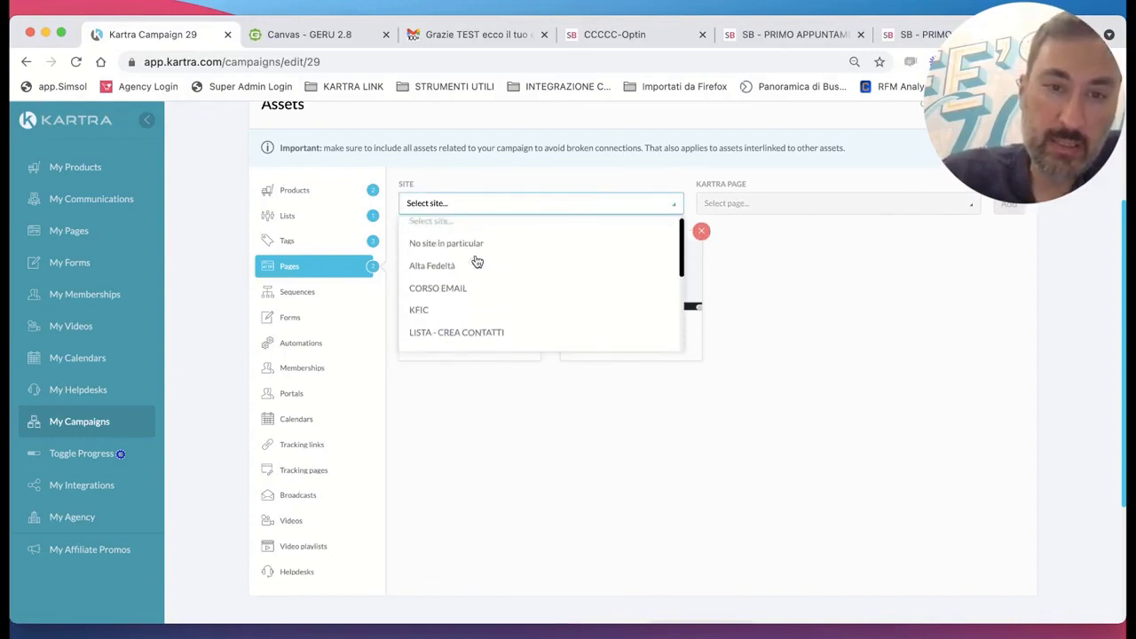
{"action": "scroll", "coordinate": [477, 262], "scroll_direction": "down", "scroll_amount": 3}
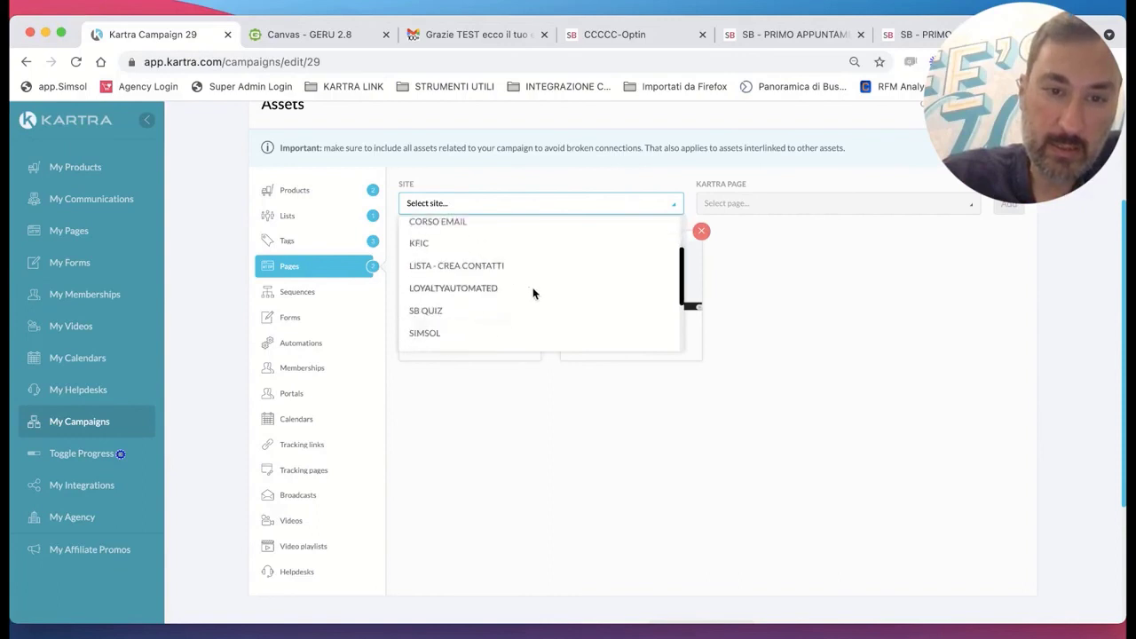
{"action": "scroll", "coordinate": [534, 293], "scroll_direction": "down", "scroll_amount": 2}
{"action": "left_click", "coordinate": [470, 284]}
{"action": "left_click", "coordinate": [771, 205]}
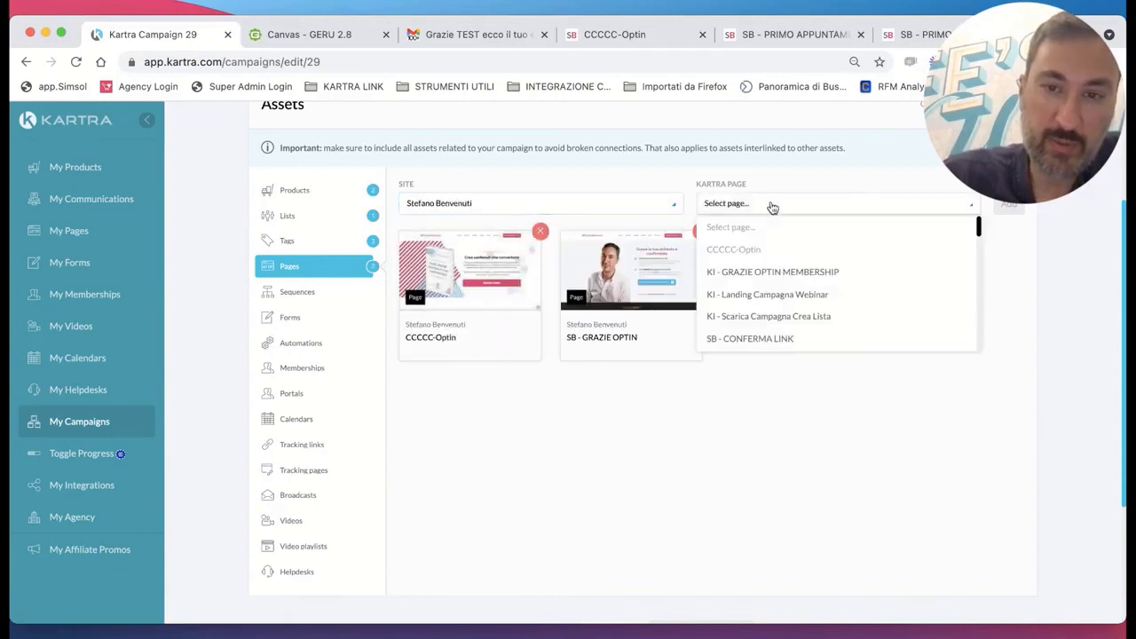
{"action": "scroll", "coordinate": [772, 325], "scroll_direction": "down", "scroll_amount": 2}
{"action": "scroll", "coordinate": [772, 325], "scroll_direction": "down", "scroll_amount": 5}
{"action": "scroll", "coordinate": [772, 325], "scroll_direction": "down", "scroll_amount": 3}
{"action": "scroll", "coordinate": [773, 325], "scroll_direction": "down", "scroll_amount": 4}
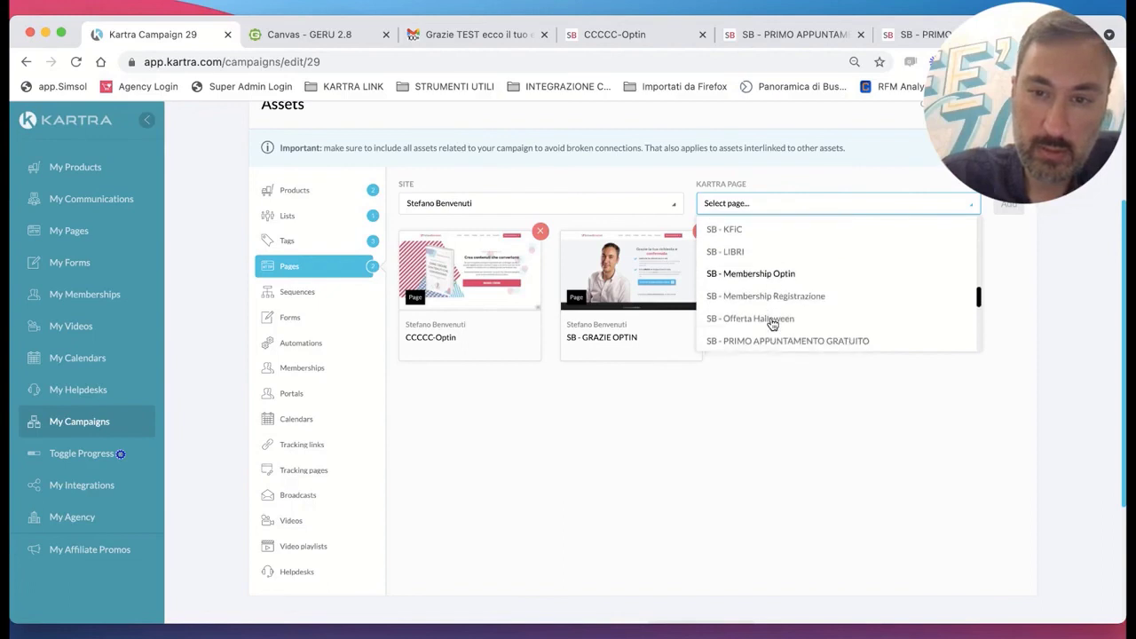
{"action": "scroll", "coordinate": [772, 325], "scroll_direction": "down", "scroll_amount": 1}
{"action": "left_click", "coordinate": [784, 300]}
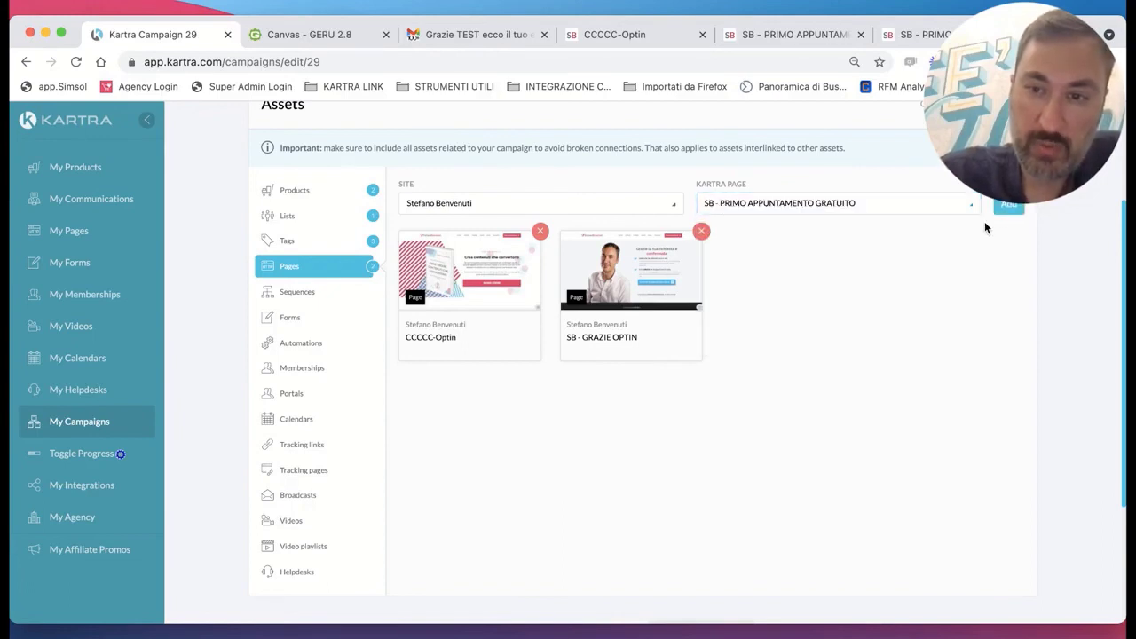
{"action": "left_click", "coordinate": [1009, 209]}
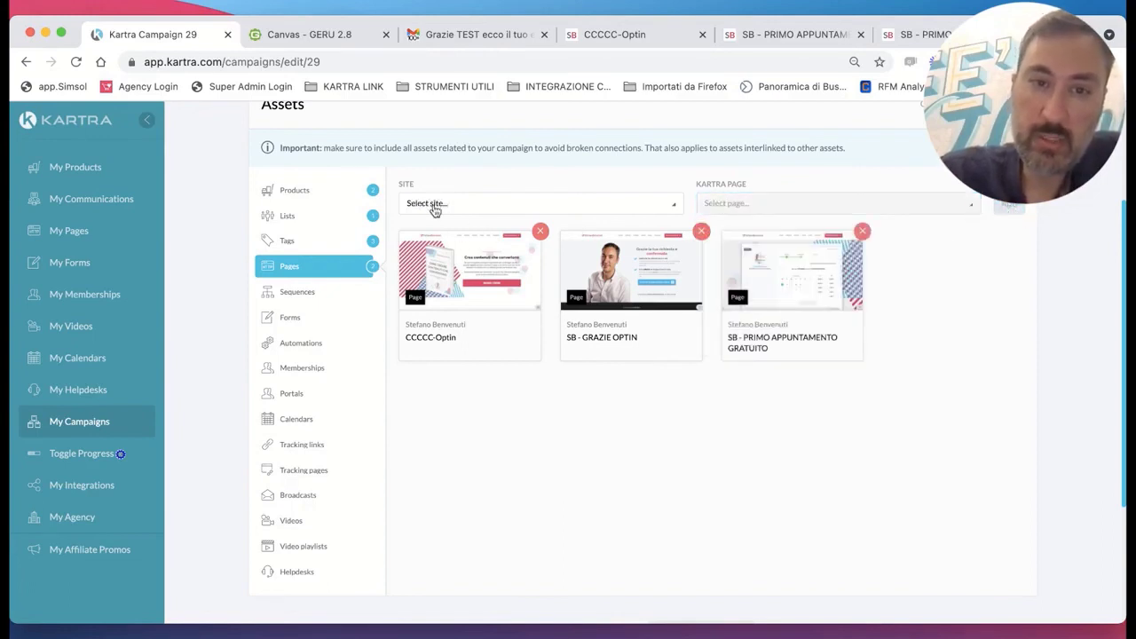
Add the SB - REDIRECTD APPUNTAMENTO GRATIS page from the same site.
{"action": "left_click", "coordinate": [435, 206]}
{"action": "left_click", "coordinate": [446, 284]}
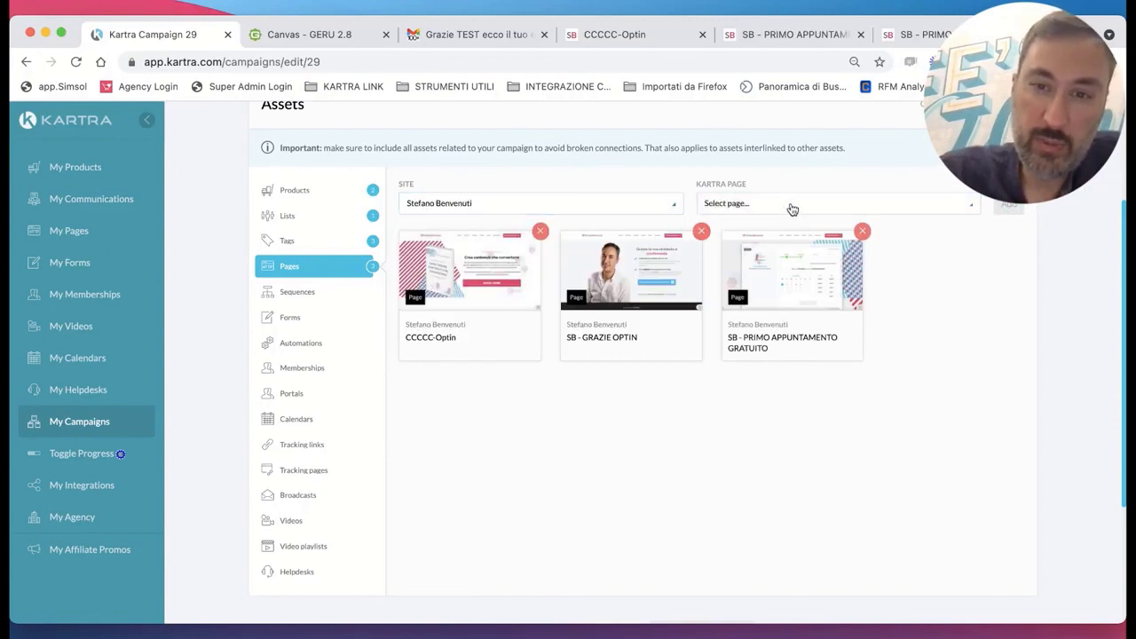
{"action": "left_click", "coordinate": [789, 206]}
{"action": "scroll", "coordinate": [794, 306], "scroll_direction": "down", "scroll_amount": 3}
{"action": "scroll", "coordinate": [796, 319], "scroll_direction": "down", "scroll_amount": 5}
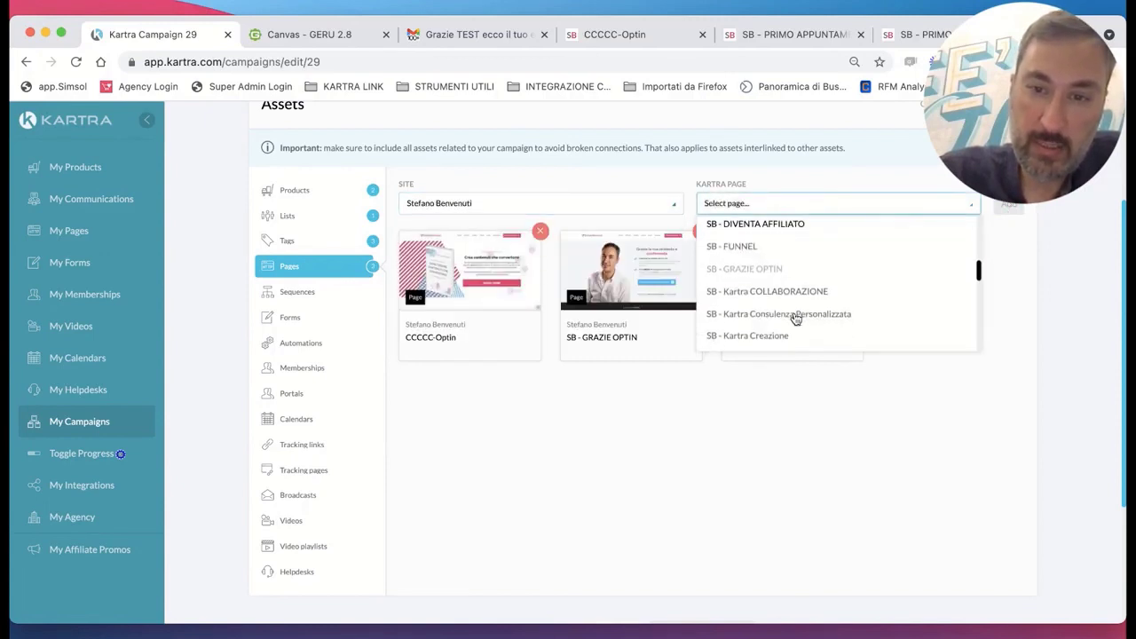
{"action": "scroll", "coordinate": [787, 297], "scroll_direction": "down", "scroll_amount": 5}
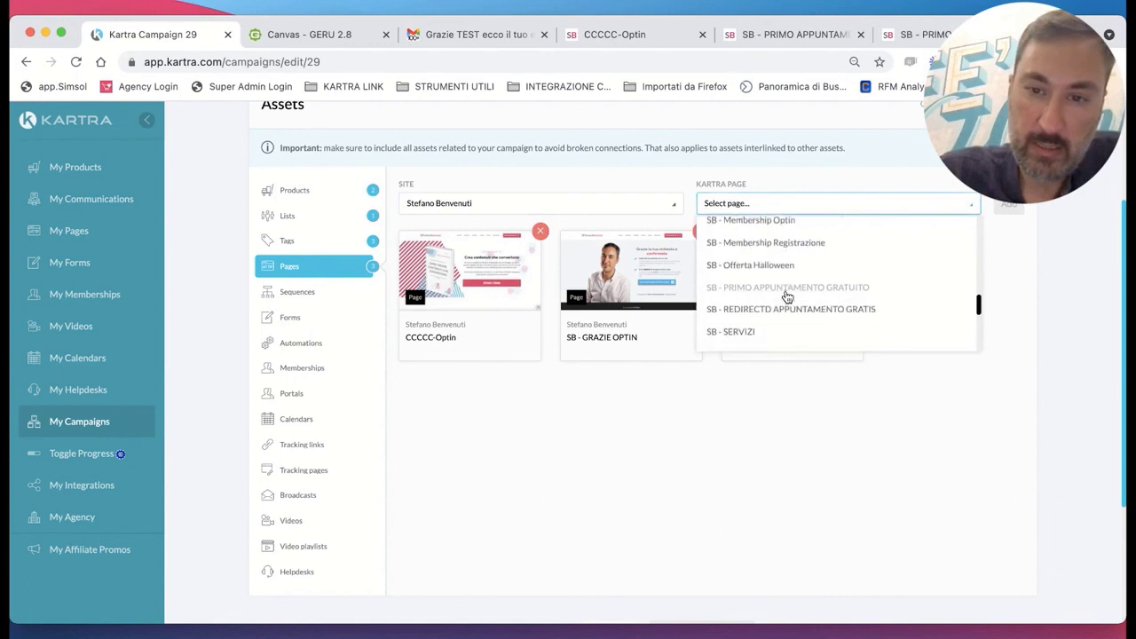
{"action": "left_click", "coordinate": [781, 307]}
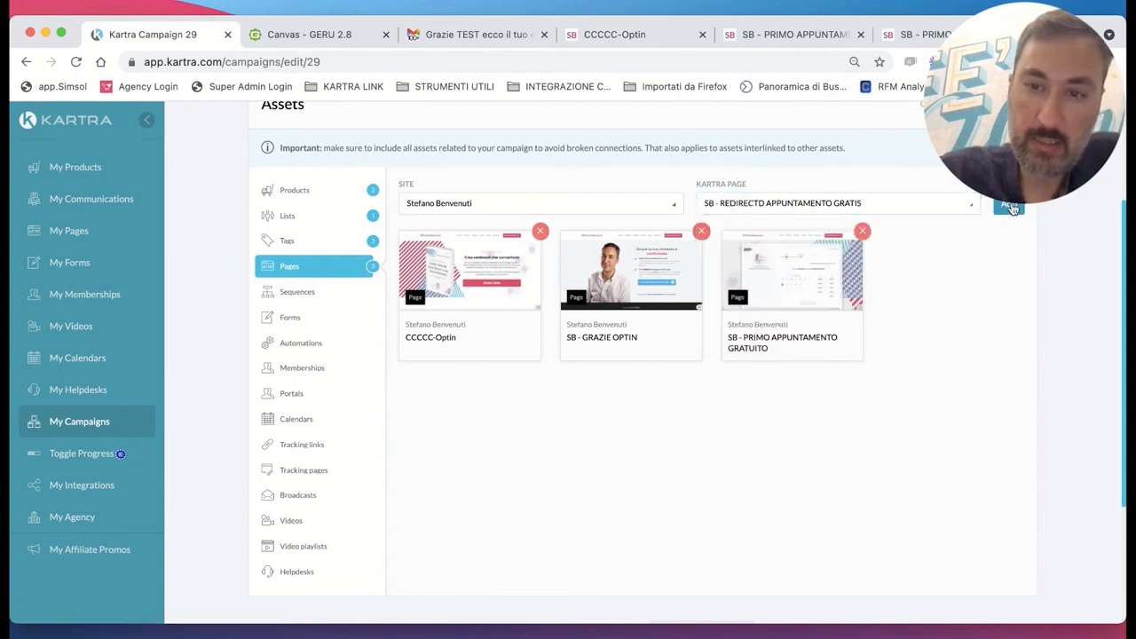
{"action": "left_click", "coordinate": [1009, 204]}
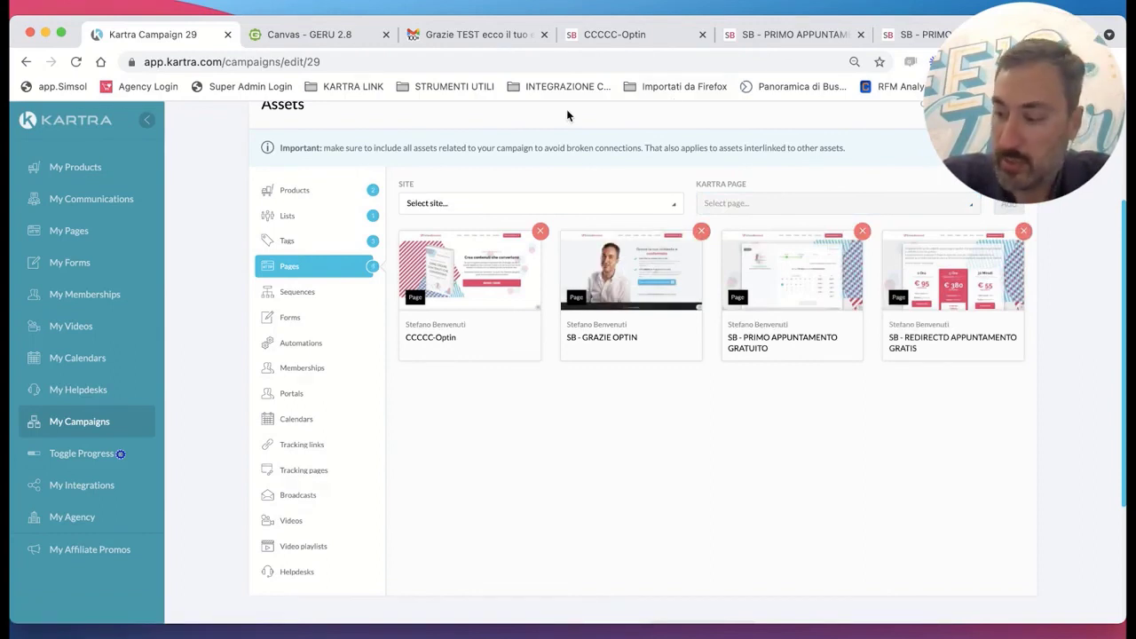
{"action": "left_click", "coordinate": [295, 295]}
Add the CCCCC - DOWNLOAD EBOOK and CCCCC - FISSA LA CALL sequences to the campaign.
{"action": "left_click", "coordinate": [456, 210]}
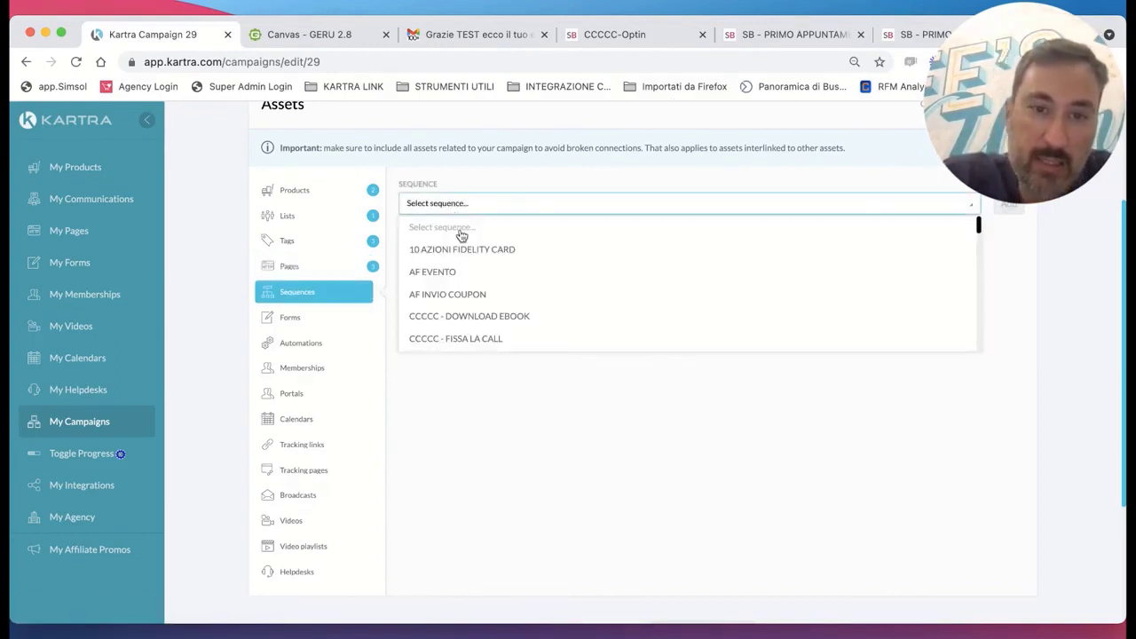
{"action": "left_click", "coordinate": [476, 299]}
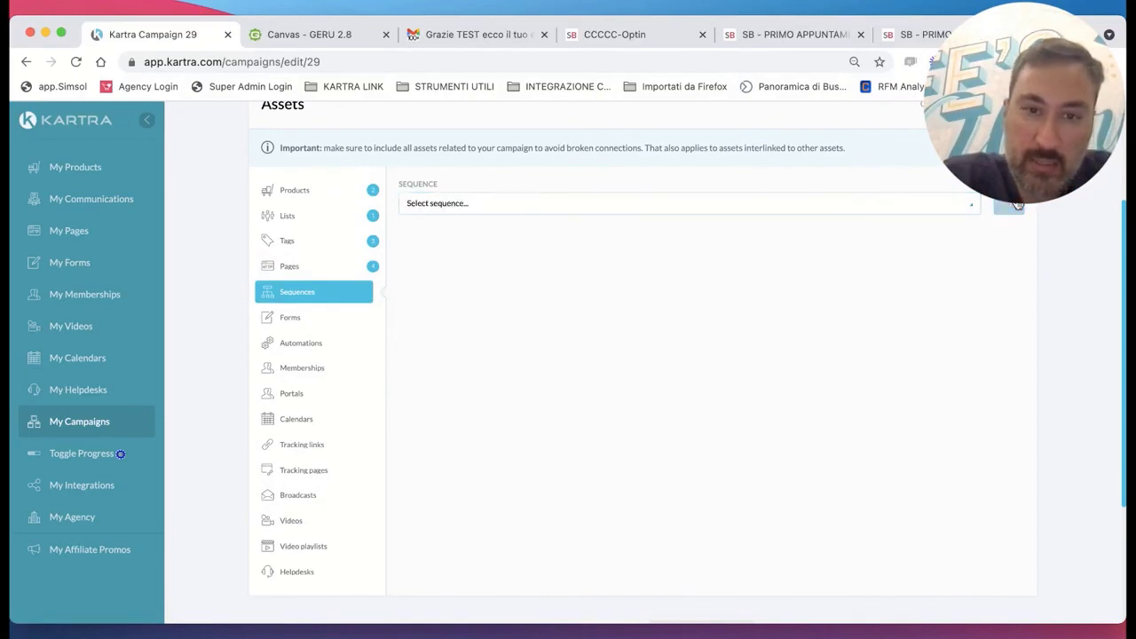
{"action": "left_click", "coordinate": [495, 206]}
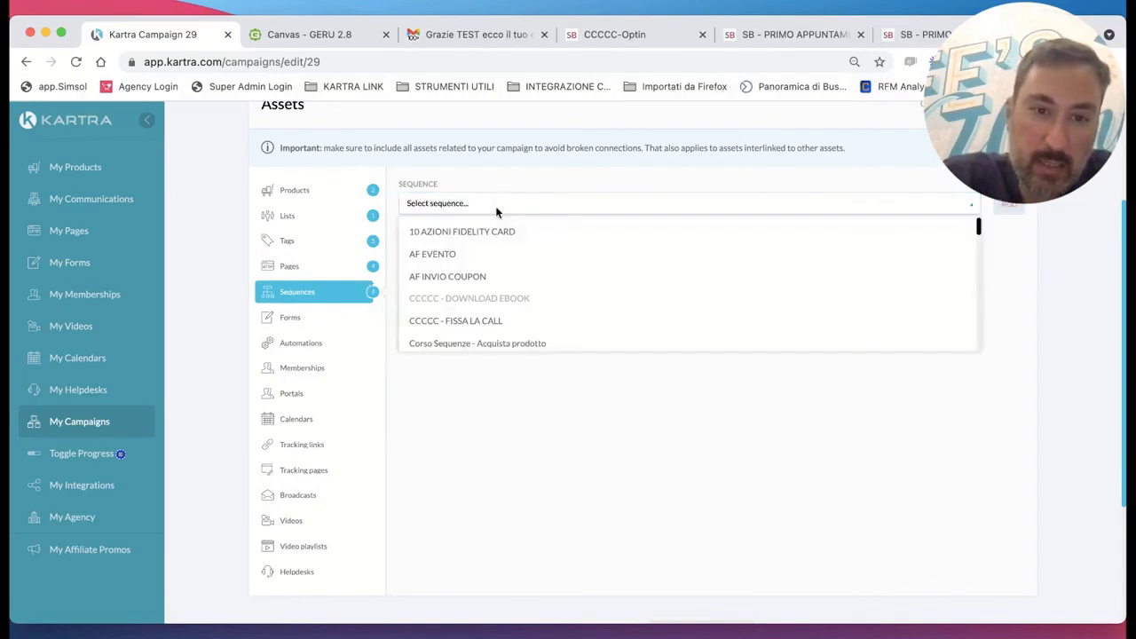
{"action": "left_click", "coordinate": [469, 321]}
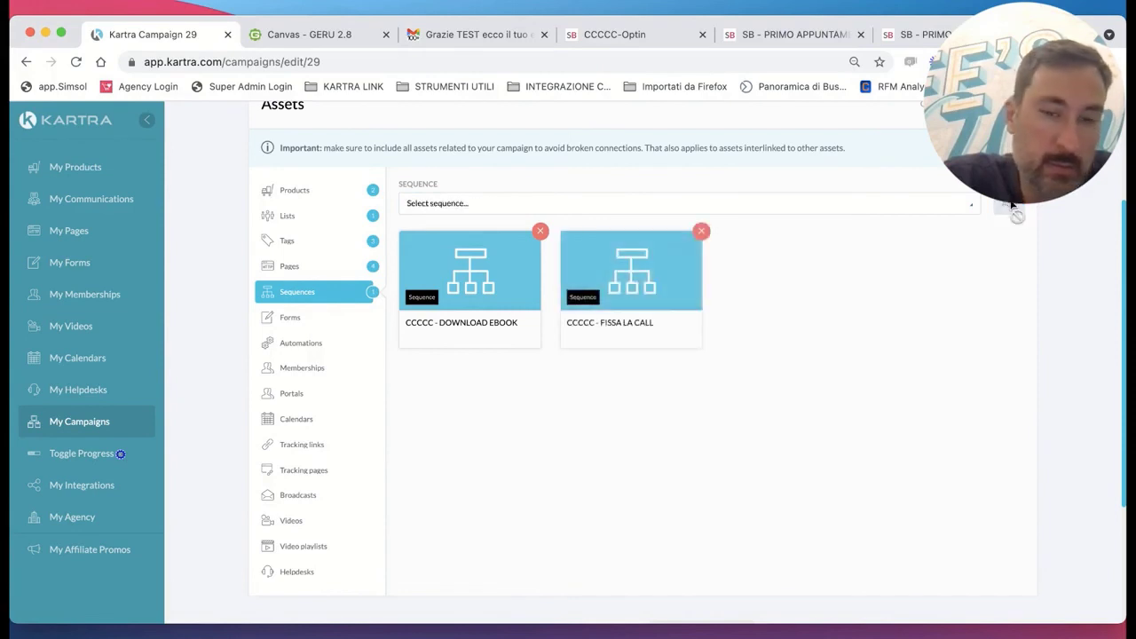
Add the CCCCC- FORM OPTIN form to the campaign's form assets.
{"action": "left_click", "coordinate": [294, 320]}
{"action": "left_click", "coordinate": [495, 205]}
{"action": "scroll", "coordinate": [483, 284], "scroll_direction": "down", "scroll_amount": 10}
{"action": "left_click", "coordinate": [481, 244]}
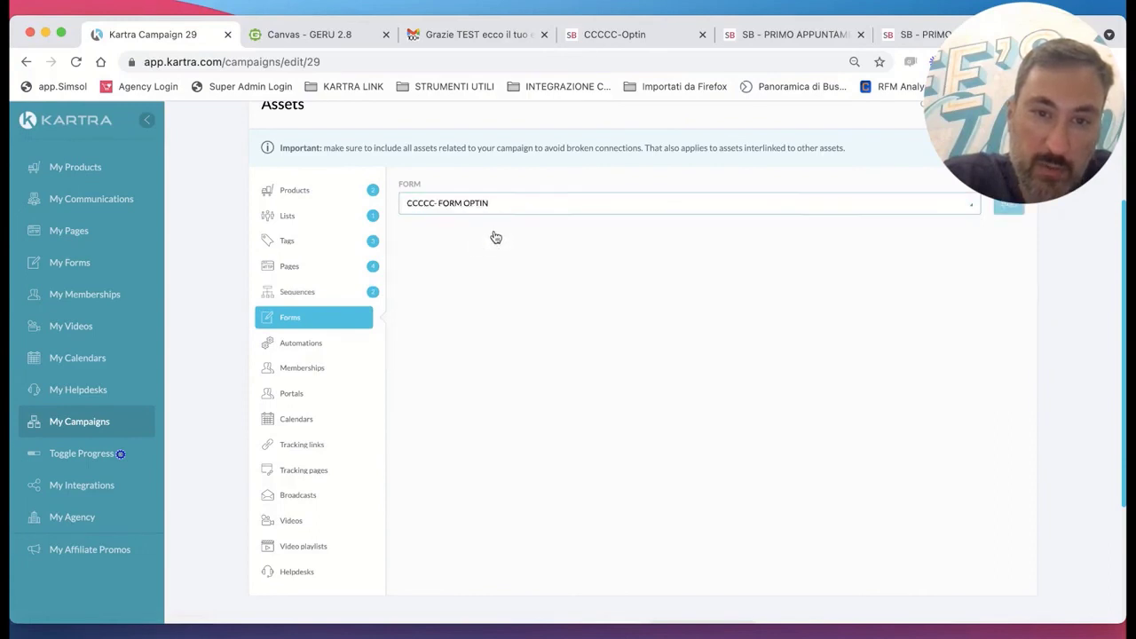
Add the SB - Fissa Appuntamento tag automation to the campaign.
{"action": "left_click", "coordinate": [296, 343]}
{"action": "left_click", "coordinate": [633, 213]}
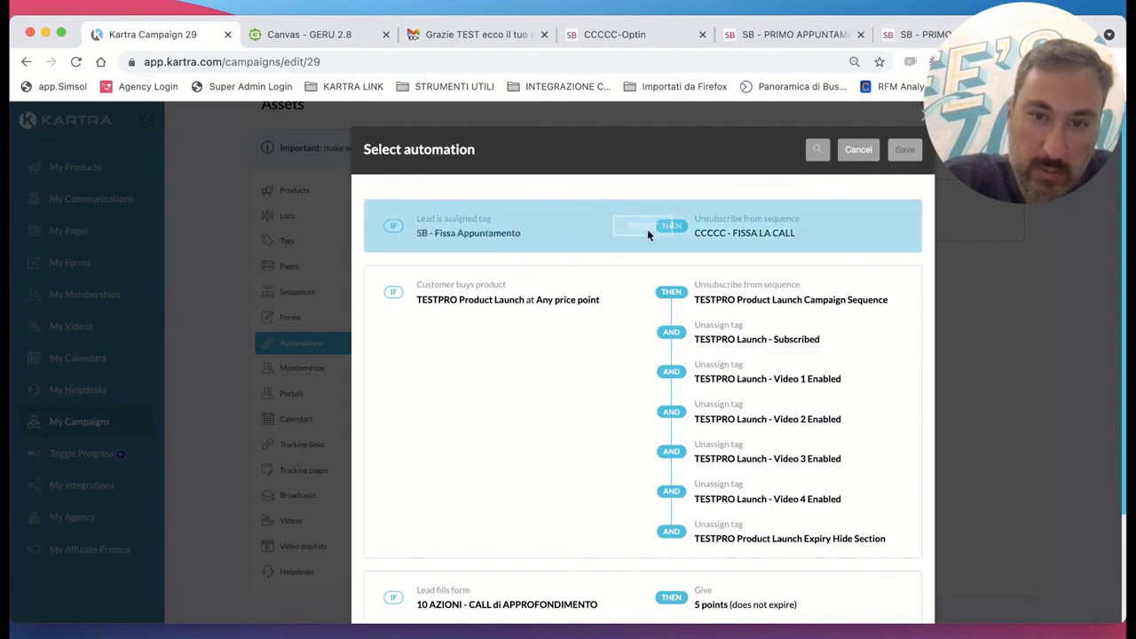
{"action": "left_click", "coordinate": [630, 228]}
{"action": "left_click", "coordinate": [907, 150]}
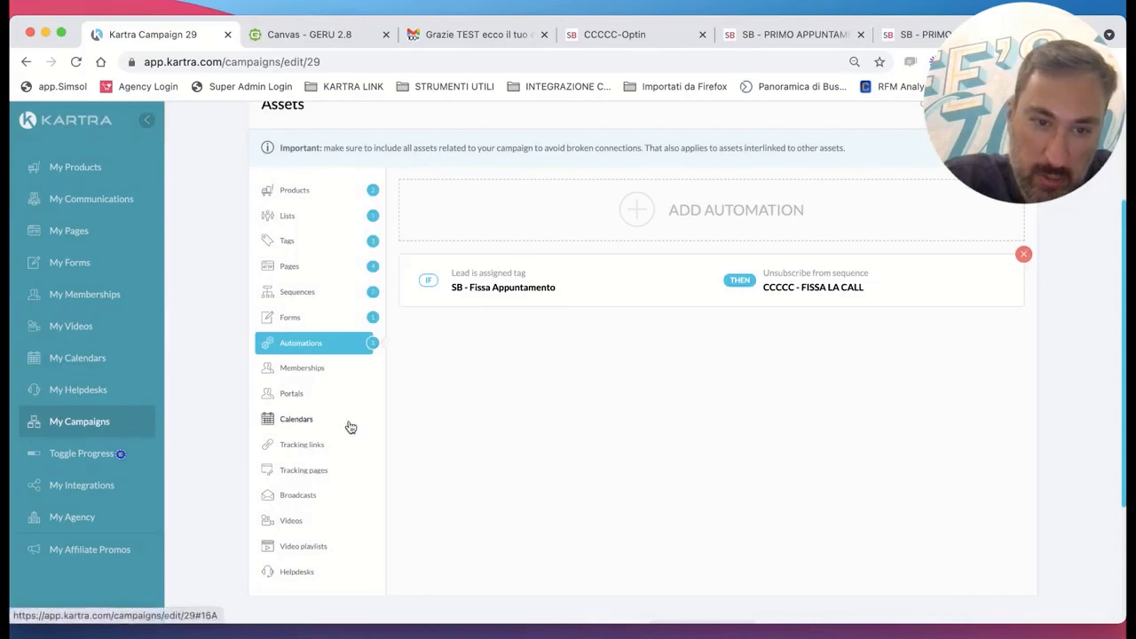
Add the personal booking calendar to the campaign and save all the assets.
{"action": "left_click", "coordinate": [288, 419]}
{"action": "left_click", "coordinate": [527, 201]}
{"action": "scroll", "coordinate": [532, 300], "scroll_direction": "down", "scroll_amount": 1}
{"action": "scroll", "coordinate": [534, 300], "scroll_direction": "down", "scroll_amount": 5}
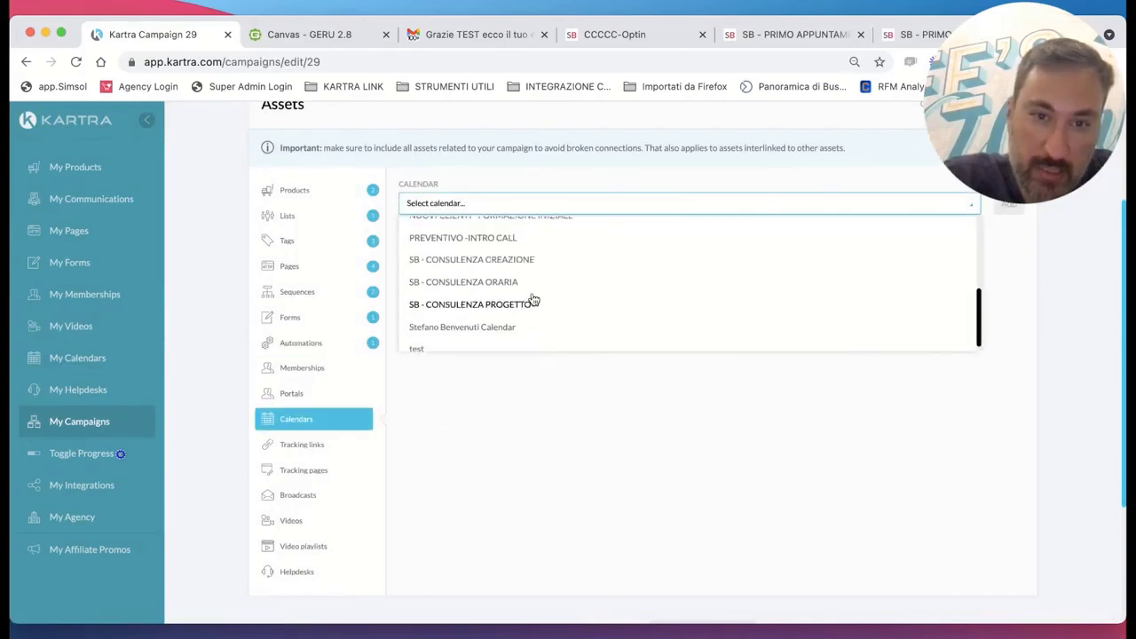
{"action": "left_click", "coordinate": [482, 319]}
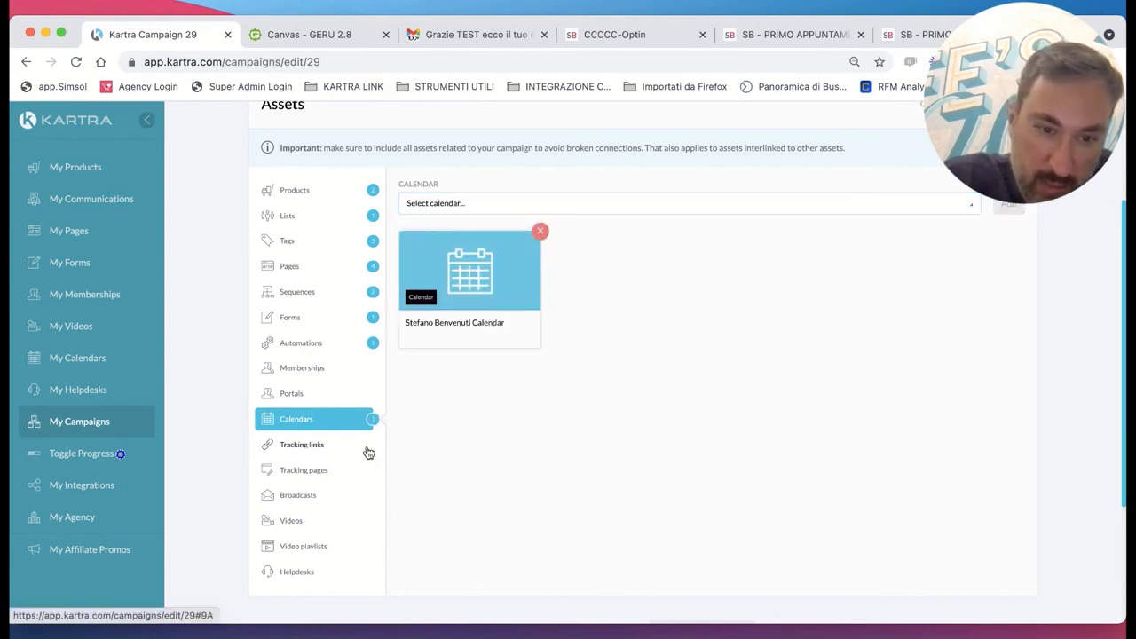
{"action": "scroll", "coordinate": [348, 492], "scroll_direction": "down", "scroll_amount": 1}
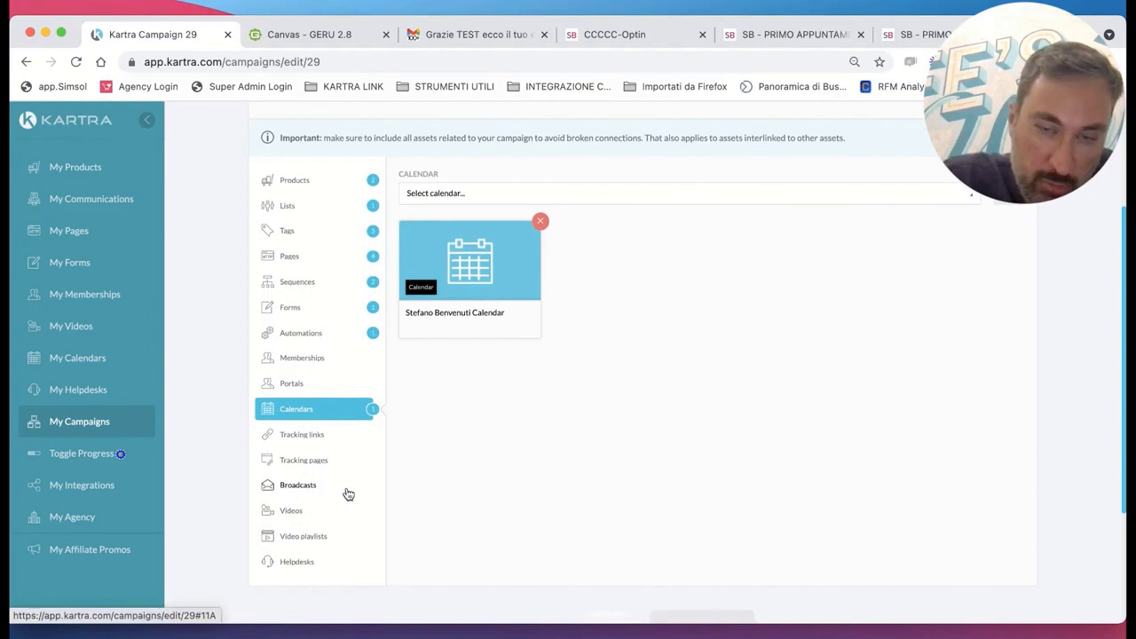
{"action": "scroll", "coordinate": [703, 403], "scroll_direction": "up", "scroll_amount": 3}
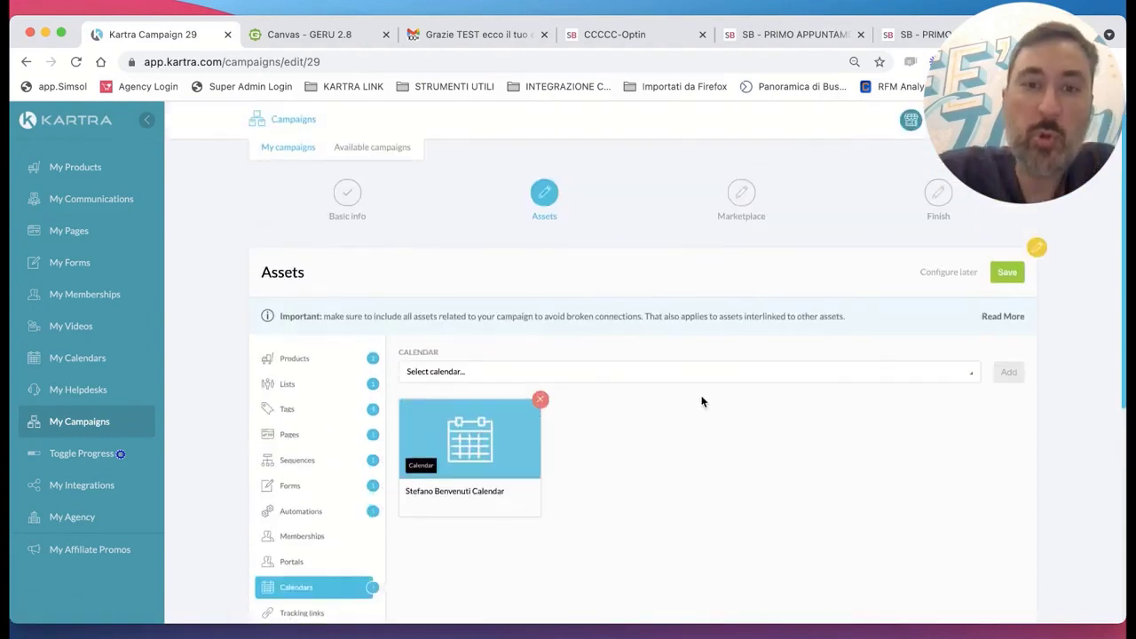
{"action": "left_click", "coordinate": [1009, 271]}
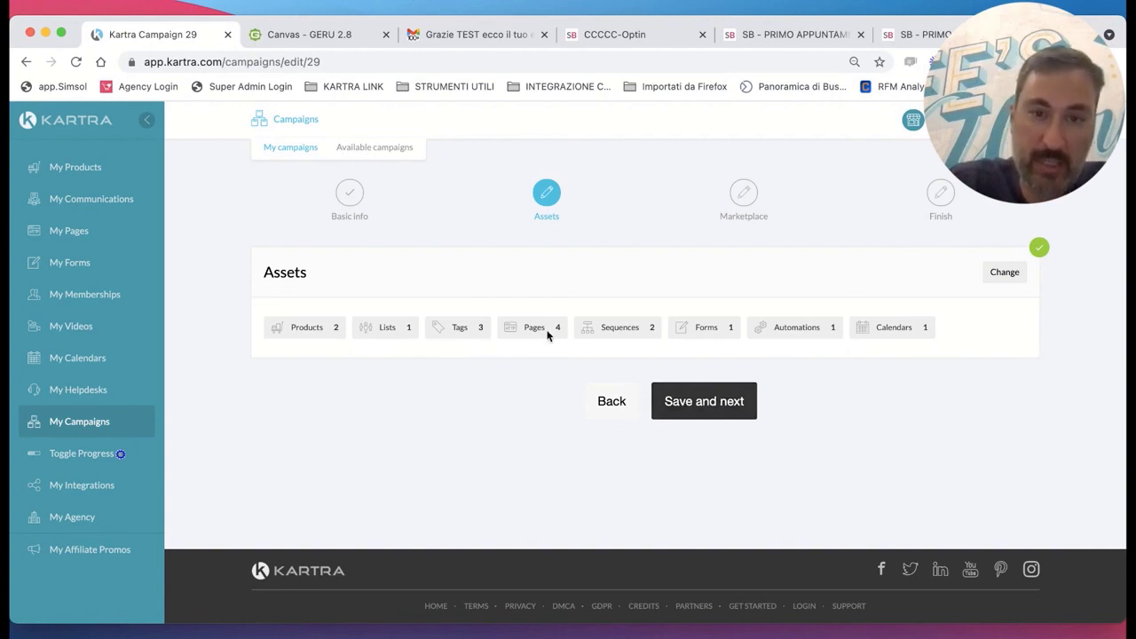
Keep the campaign private on the marketplace, save, and finish creating it.
{"action": "left_click", "coordinate": [736, 402]}
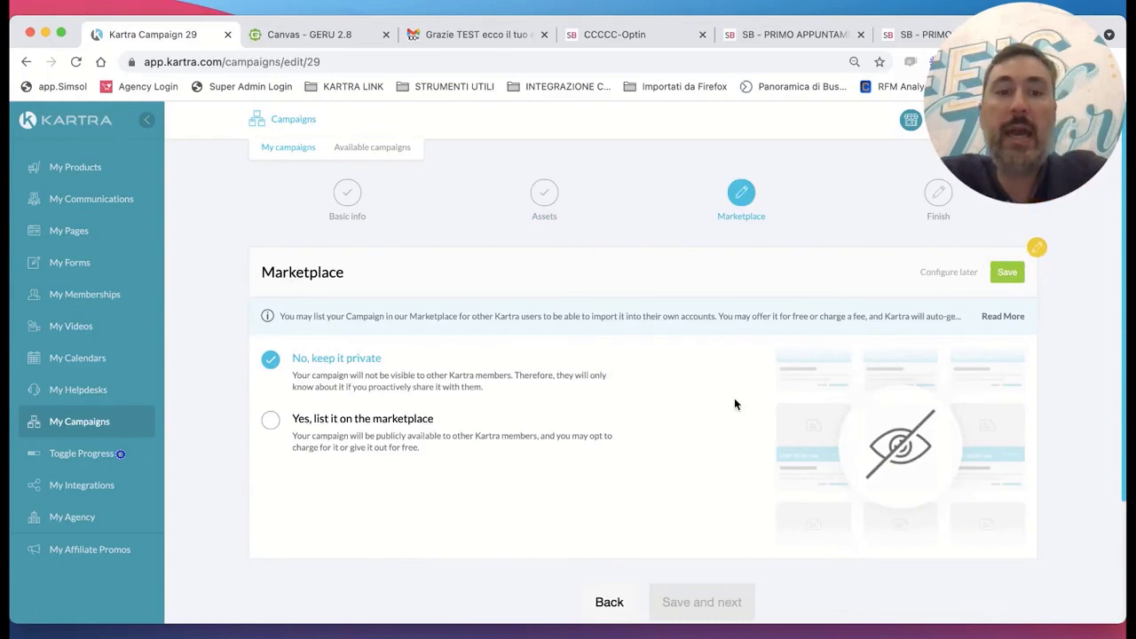
{"action": "scroll", "coordinate": [698, 501], "scroll_direction": "down", "scroll_amount": 2}
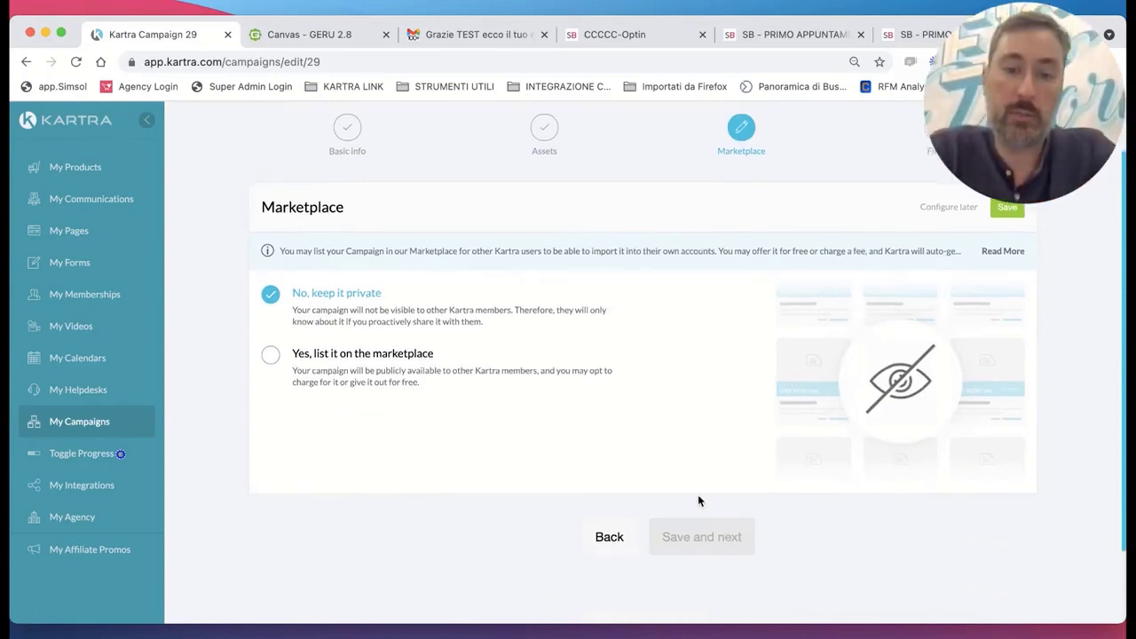
{"action": "left_click", "coordinate": [1007, 206]}
{"action": "left_click", "coordinate": [713, 399]}
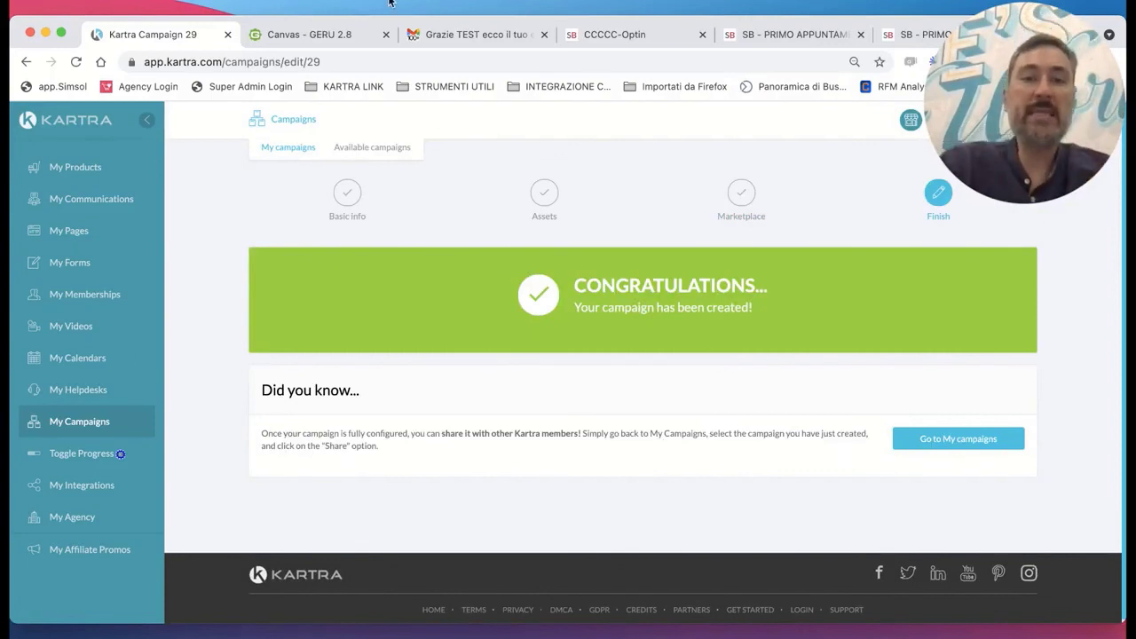
Review the mapped funnel on the GERU canvas, then bring up the live CCCCC-Optin ebook page.
{"action": "left_click", "coordinate": [306, 34]}
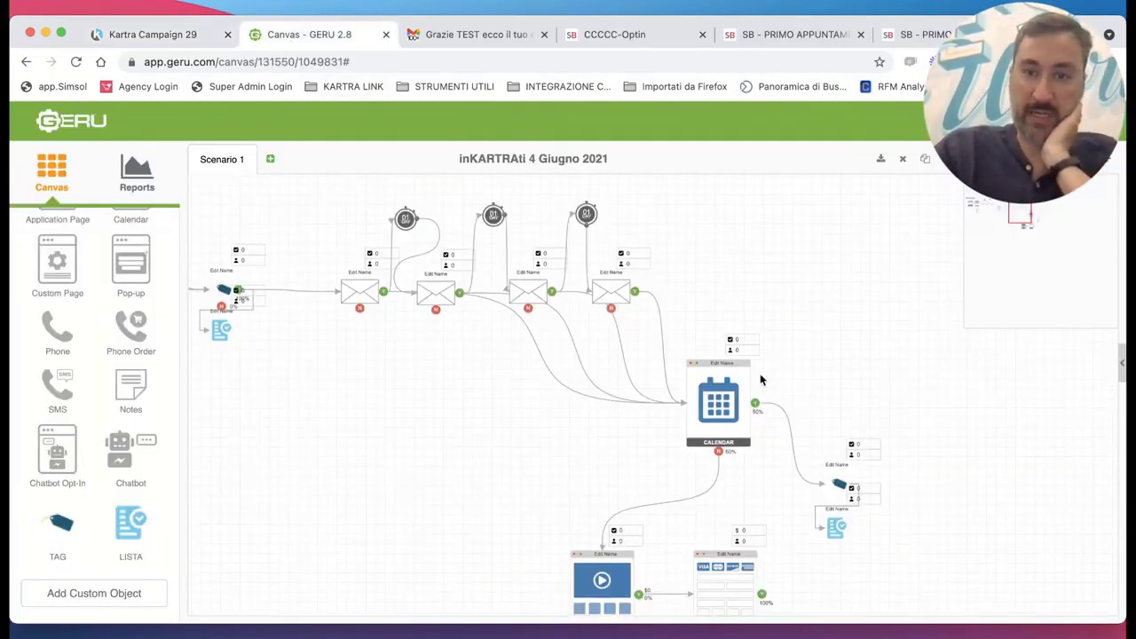
{"action": "scroll", "coordinate": [785, 359], "scroll_direction": "left", "scroll_amount": 5}
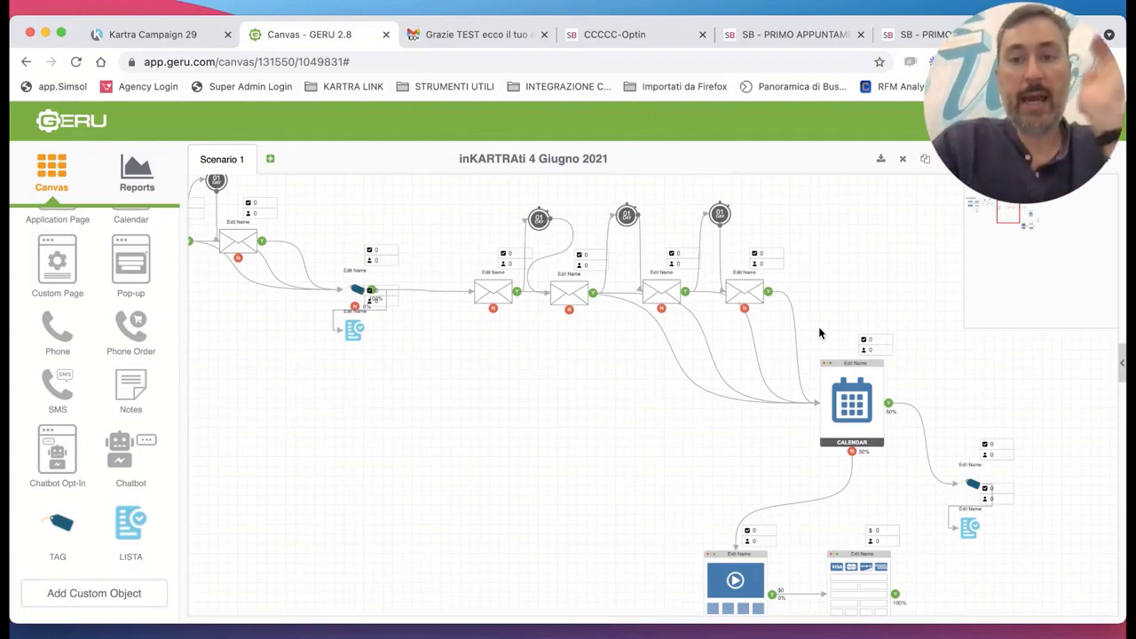
{"action": "scroll", "coordinate": [790, 351], "scroll_direction": "left", "scroll_amount": 8}
{"action": "scroll", "coordinate": [820, 332], "scroll_direction": "left", "scroll_amount": 6}
{"action": "scroll", "coordinate": [820, 332], "scroll_direction": "up", "scroll_amount": 2}
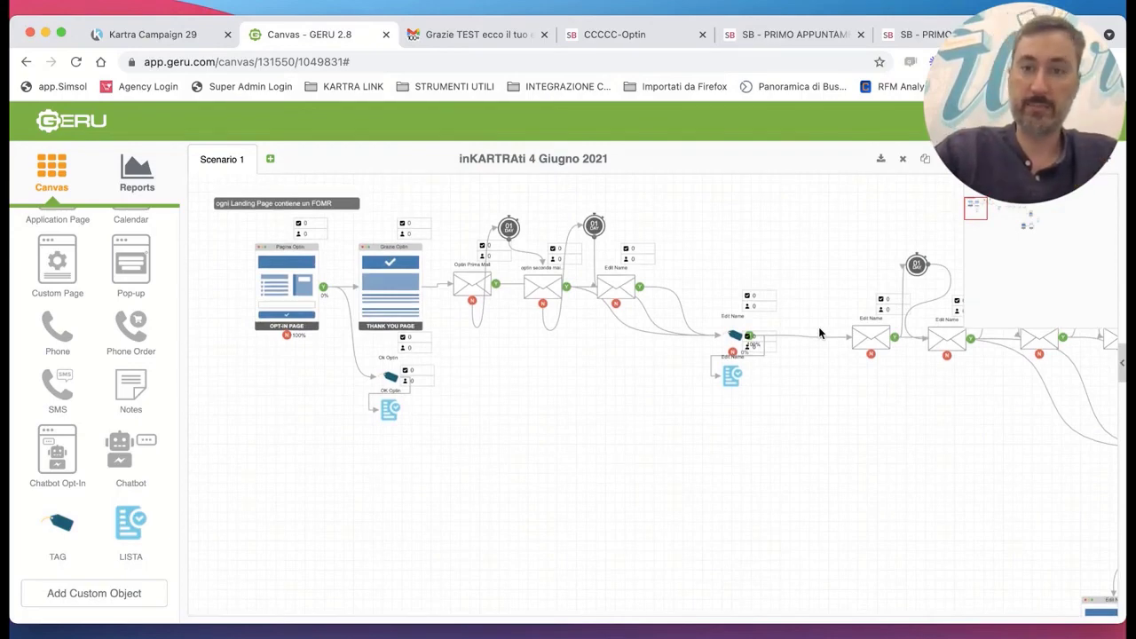
{"action": "left_click", "coordinate": [603, 37]}
{"action": "scroll", "coordinate": [534, 303], "scroll_direction": "up", "scroll_amount": 5}
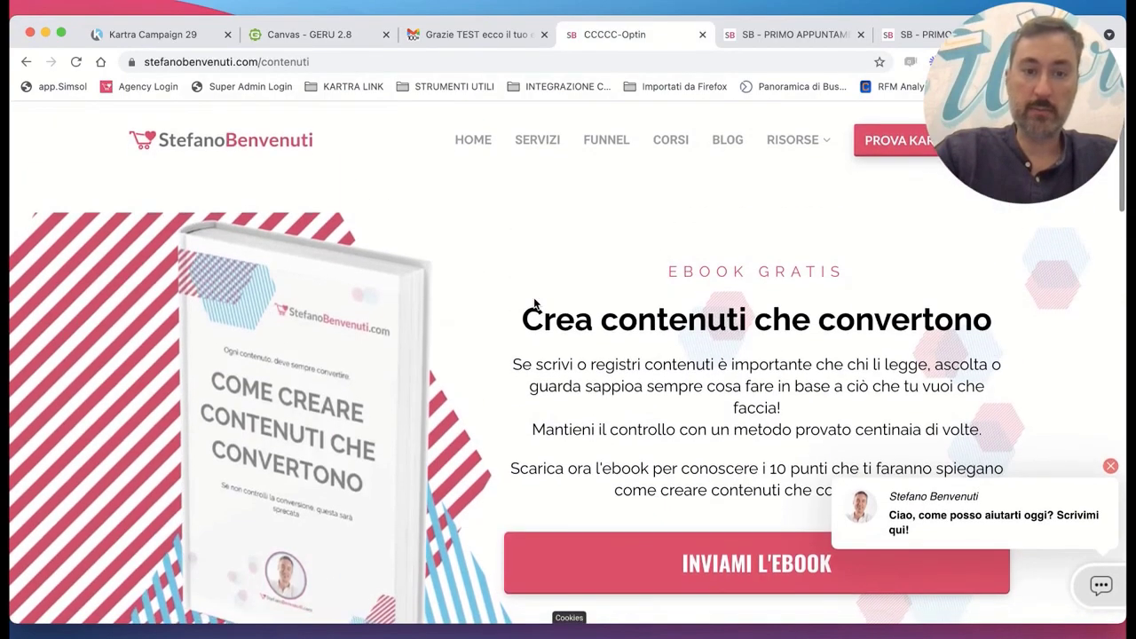
Request the ebook, reload the opt-in page after the error, and reopen the signup form.
{"action": "scroll", "coordinate": [535, 307], "scroll_direction": "down", "scroll_amount": 1}
{"action": "left_click", "coordinate": [674, 468]}
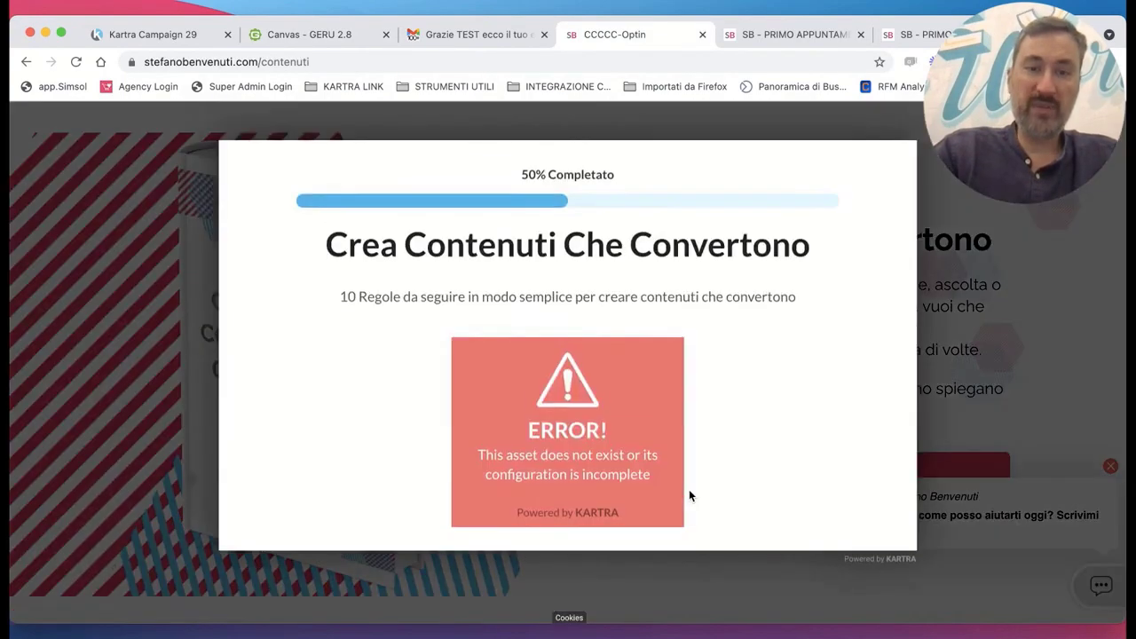
{"action": "left_click", "coordinate": [76, 62]}
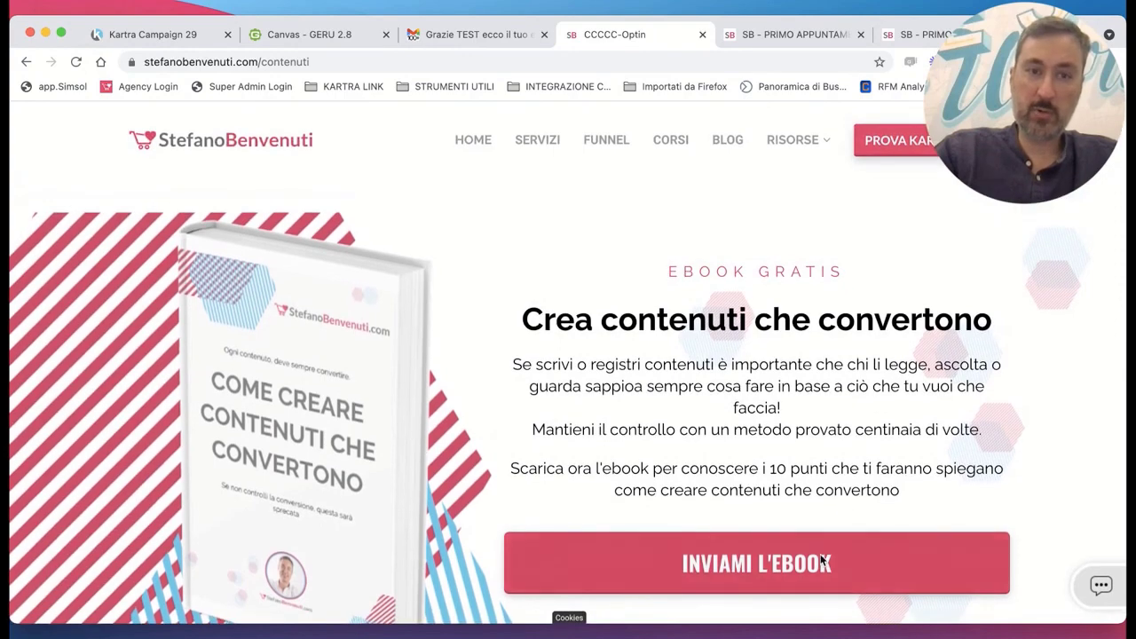
{"action": "left_click", "coordinate": [754, 559]}
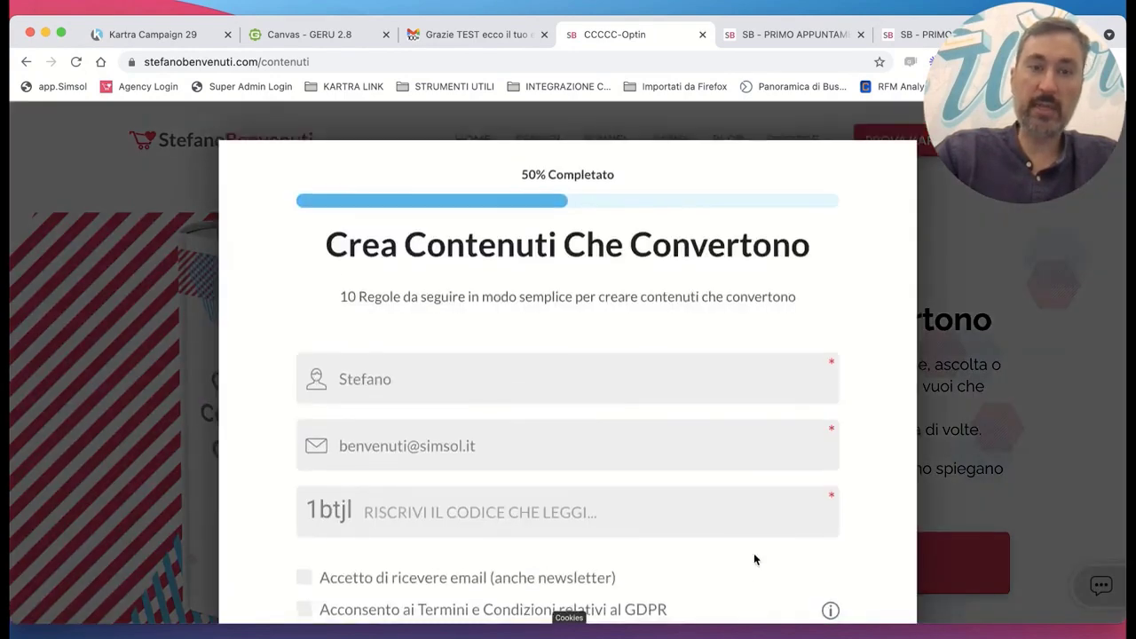
Enter captcha code 1, accept the email and newsletter consent, and submit the signup form.
{"action": "scroll", "coordinate": [731, 435], "scroll_direction": "down", "scroll_amount": 2}
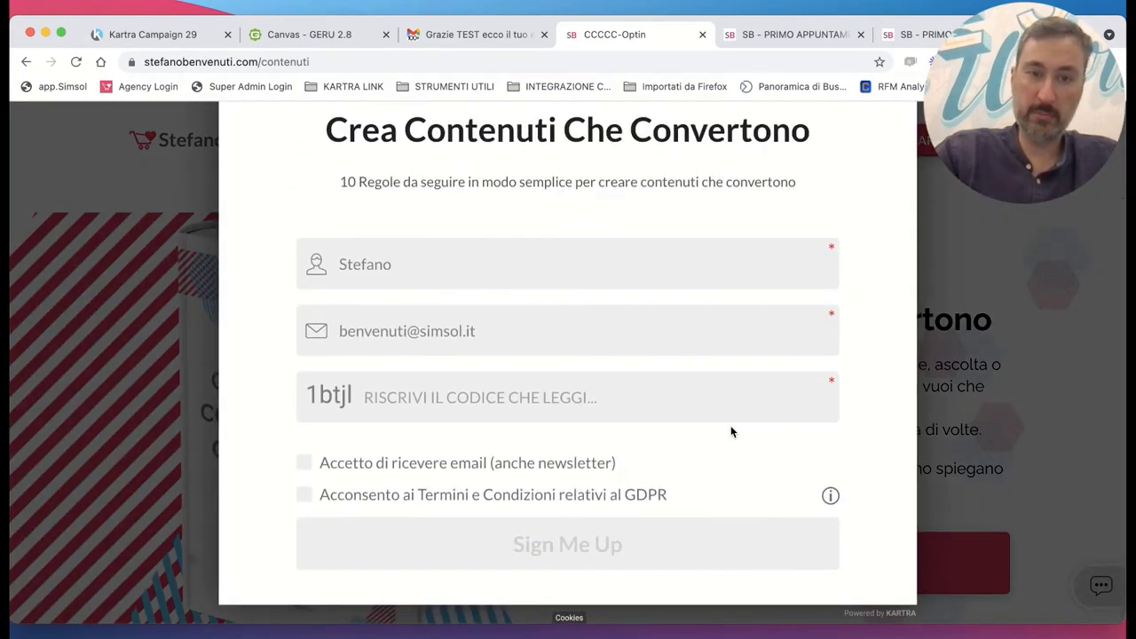
{"action": "left_click", "coordinate": [460, 420]}
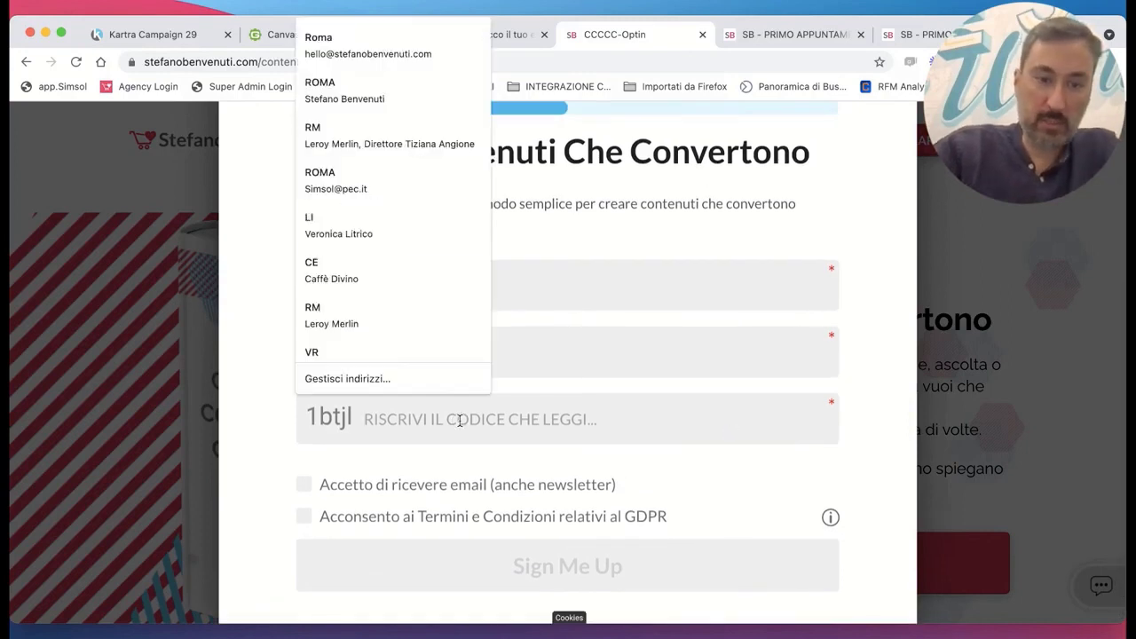
{"action": "type", "text": "1btjl"}
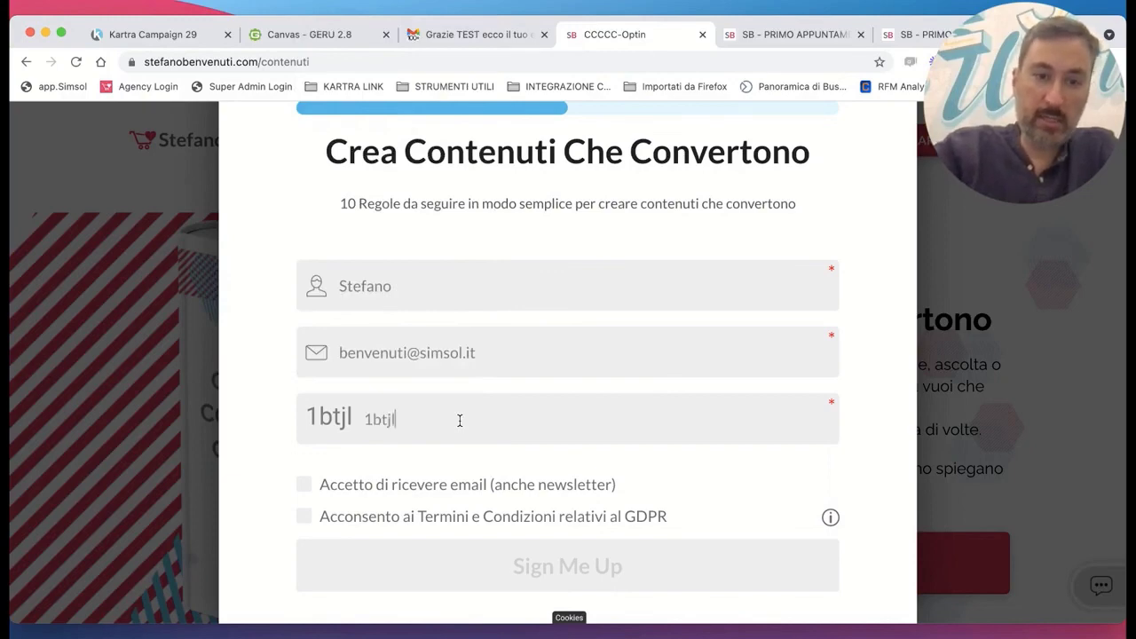
{"action": "mouse_move", "coordinate": [423, 503]}
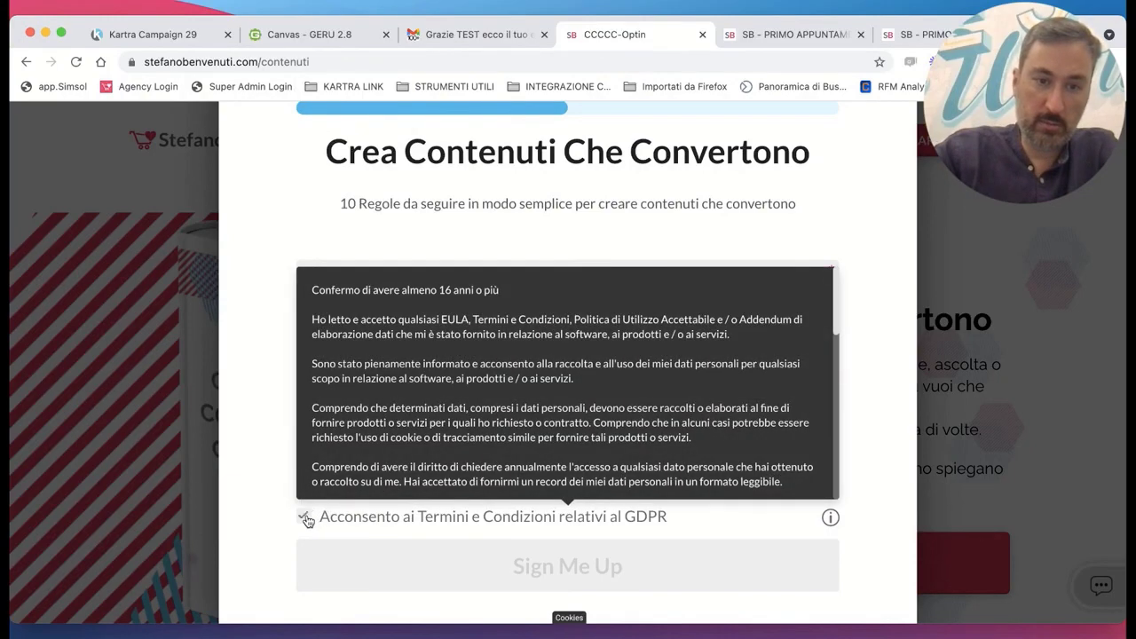
{"action": "left_click", "coordinate": [302, 483]}
{"action": "left_click", "coordinate": [533, 557]}
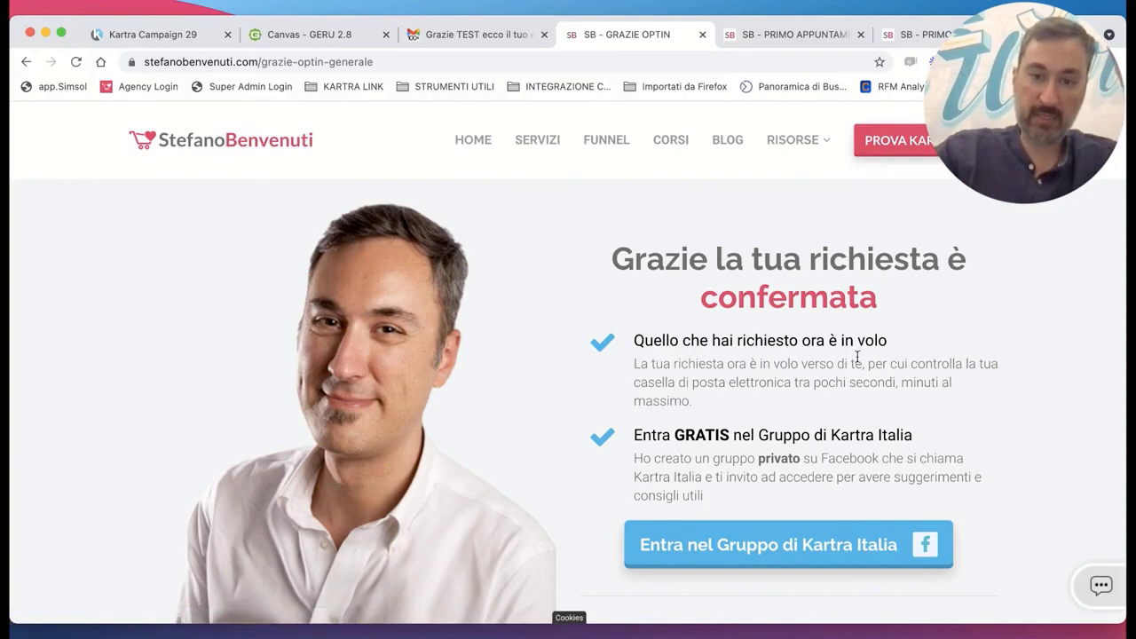
{"action": "scroll", "coordinate": [863, 381], "scroll_direction": "down", "scroll_amount": 5}
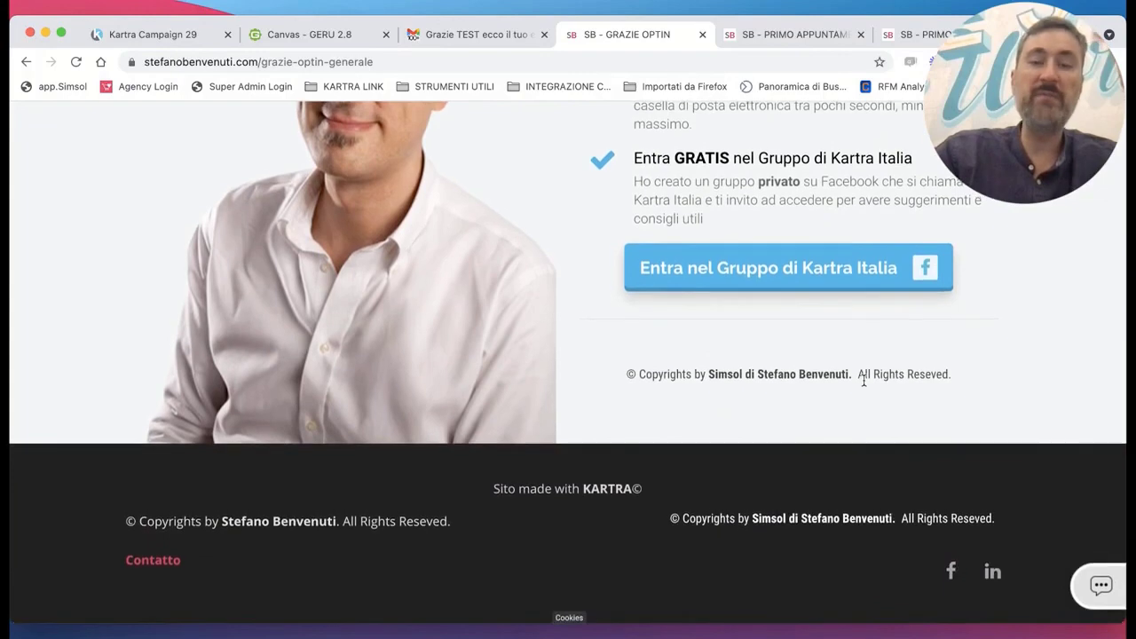
{"action": "scroll", "coordinate": [864, 381], "scroll_direction": "up", "scroll_amount": 5}
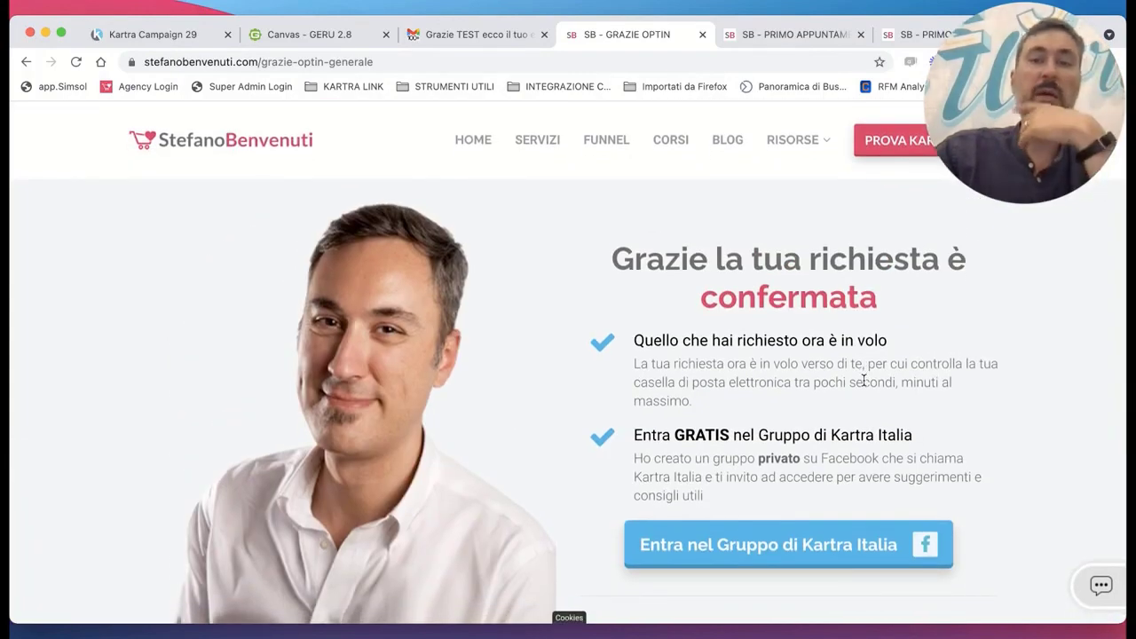
Return to the Gmail inbox and open the All Mail folder (Tutti i messaggi).
{"action": "left_click", "coordinate": [435, 35]}
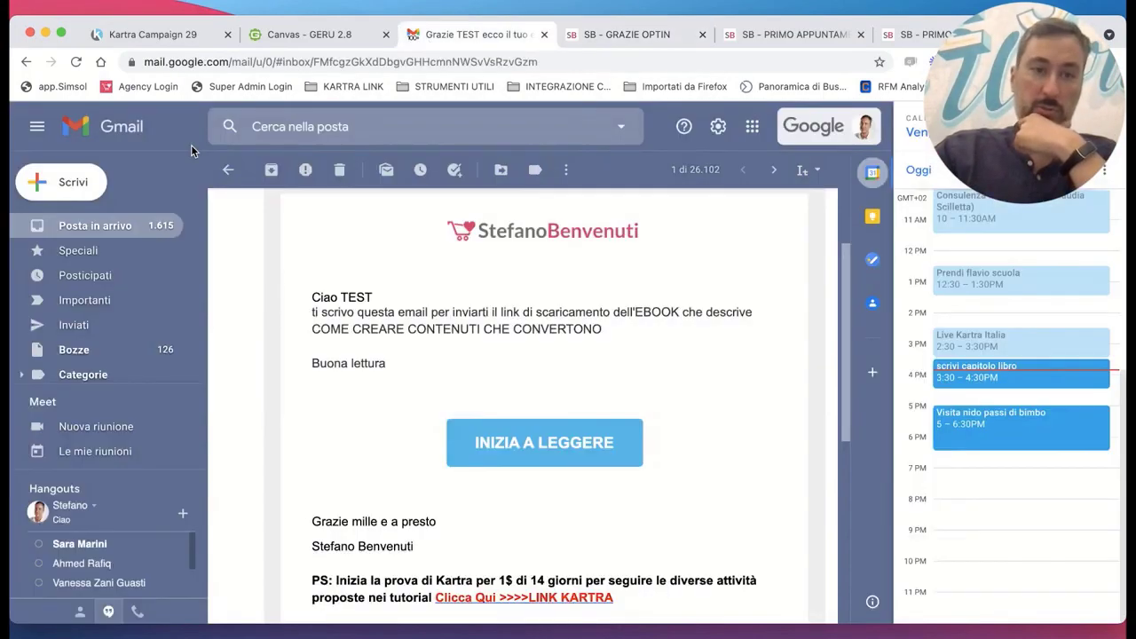
{"action": "left_click", "coordinate": [226, 171]}
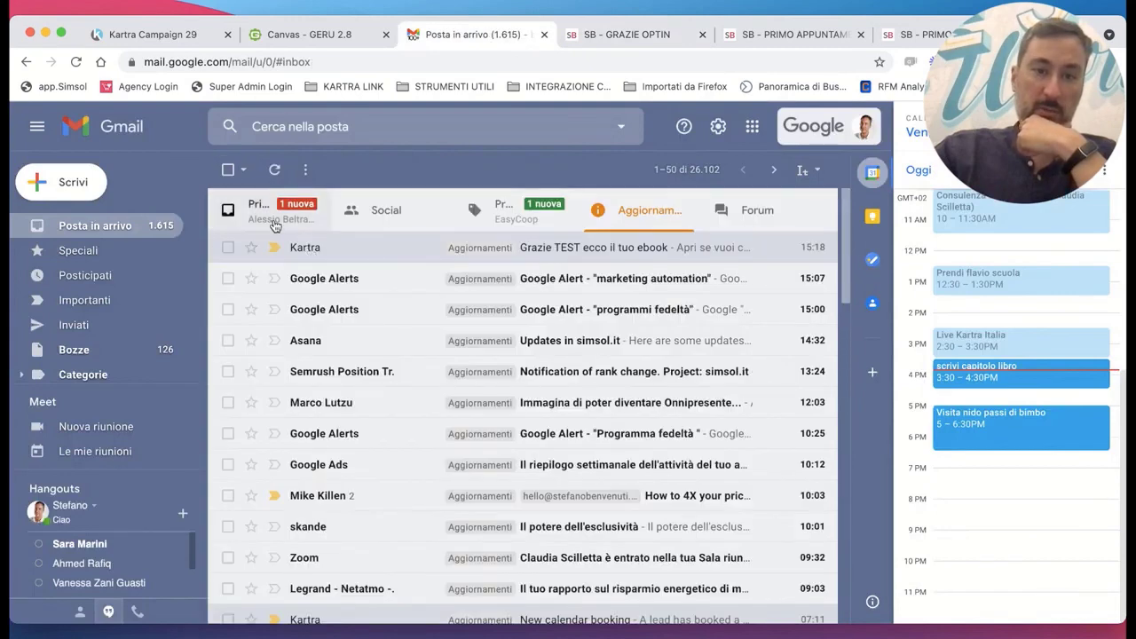
{"action": "scroll", "coordinate": [93, 340], "scroll_direction": "down", "scroll_amount": 10}
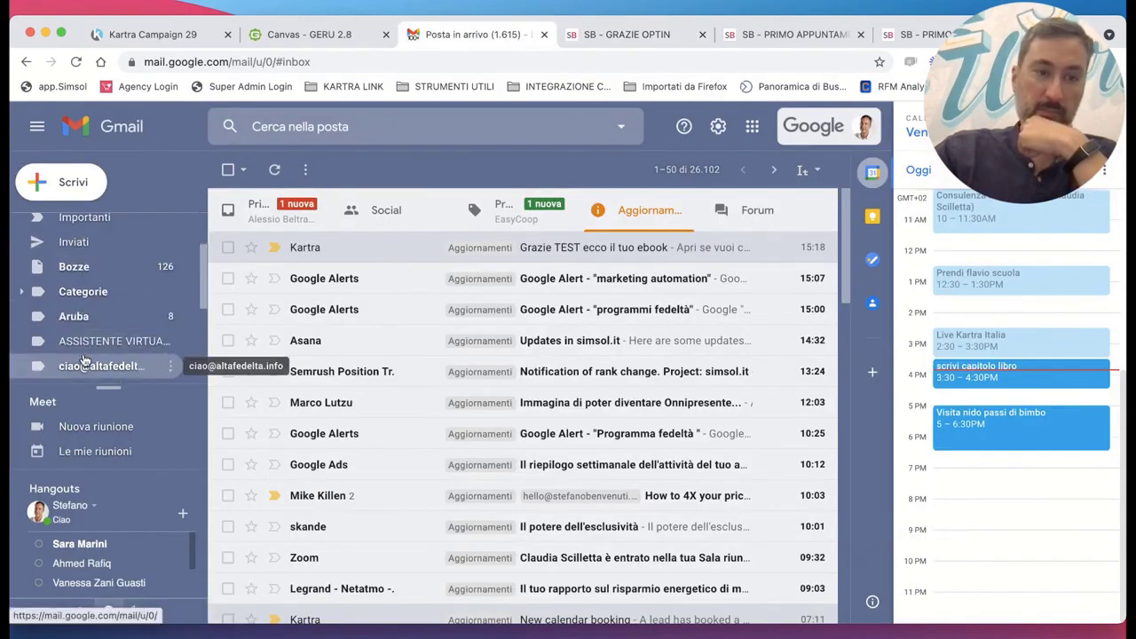
{"action": "left_click", "coordinate": [39, 359]}
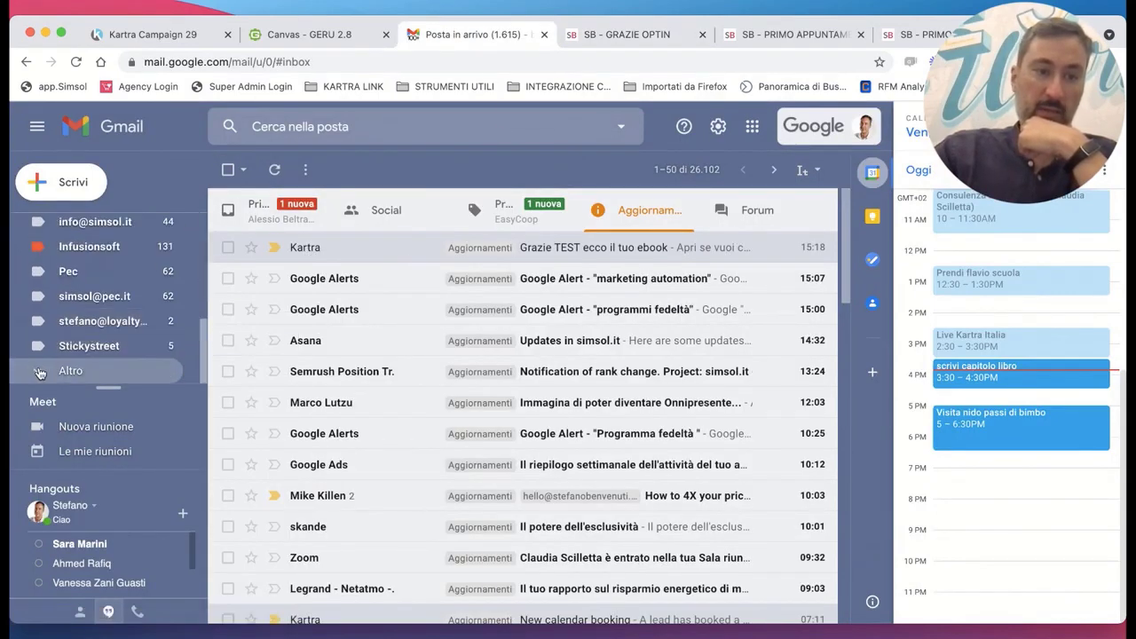
{"action": "left_click", "coordinate": [62, 370]}
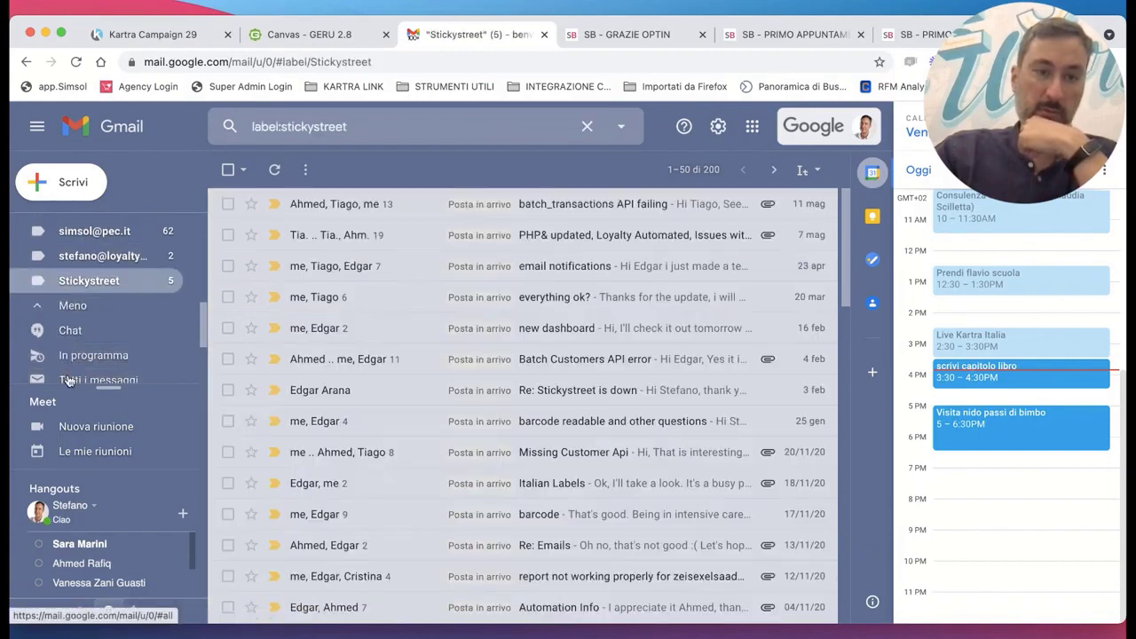
{"action": "left_click", "coordinate": [71, 378]}
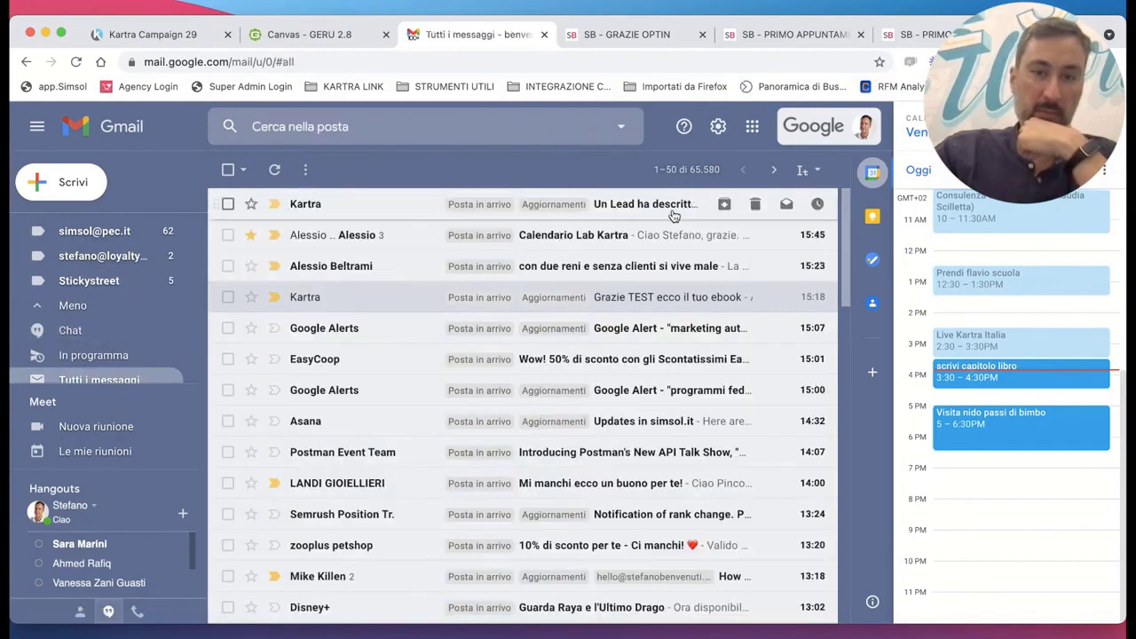
Read the Kartra lead funnel notification email, then refresh All Mail for new messages.
{"action": "left_click", "coordinate": [637, 213]}
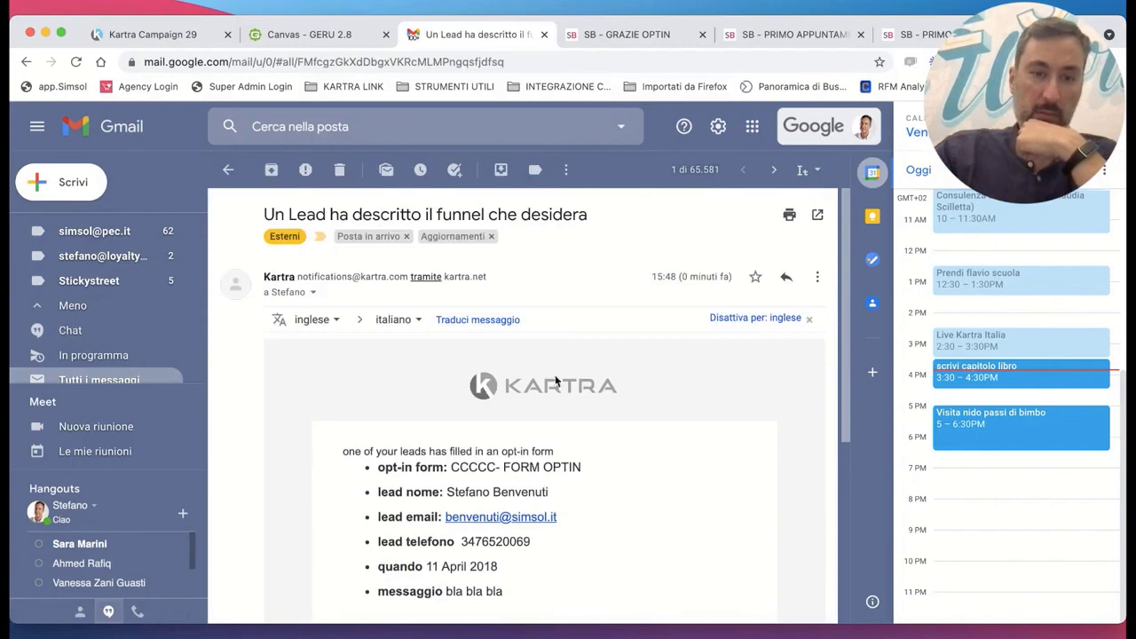
{"action": "scroll", "coordinate": [535, 421], "scroll_direction": "down", "scroll_amount": 2}
{"action": "scroll", "coordinate": [593, 543], "scroll_direction": "down", "scroll_amount": 4}
{"action": "scroll", "coordinate": [593, 544], "scroll_direction": "up", "scroll_amount": 6}
{"action": "left_click", "coordinate": [229, 171]}
{"action": "left_click", "coordinate": [274, 171]}
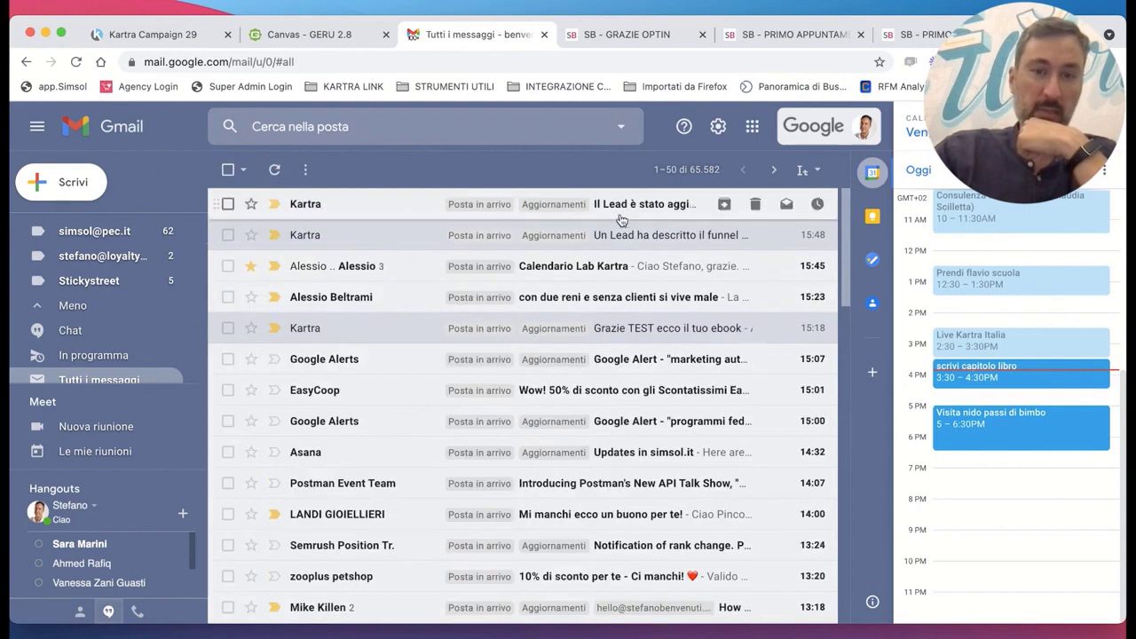
Read the email confirming the lead joined sequence CCCCC - DOWNLOAD EBOOK, then refresh the list.
{"action": "left_click", "coordinate": [622, 219]}
{"action": "scroll", "coordinate": [636, 391], "scroll_direction": "down", "scroll_amount": 1}
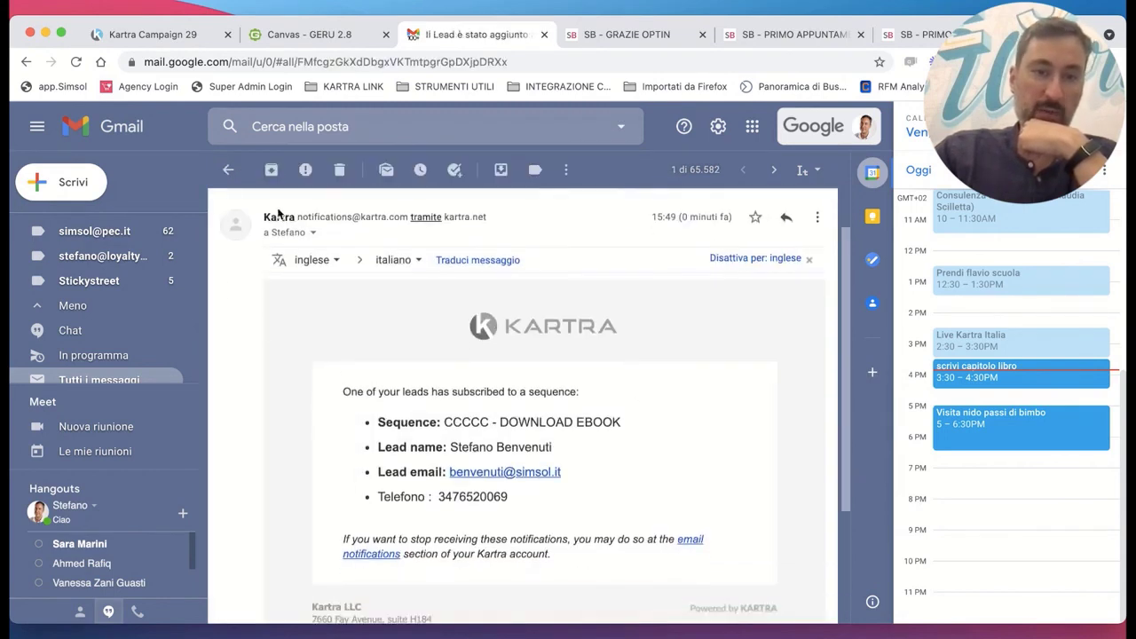
{"action": "left_click", "coordinate": [228, 171]}
{"action": "left_click", "coordinate": [276, 169]}
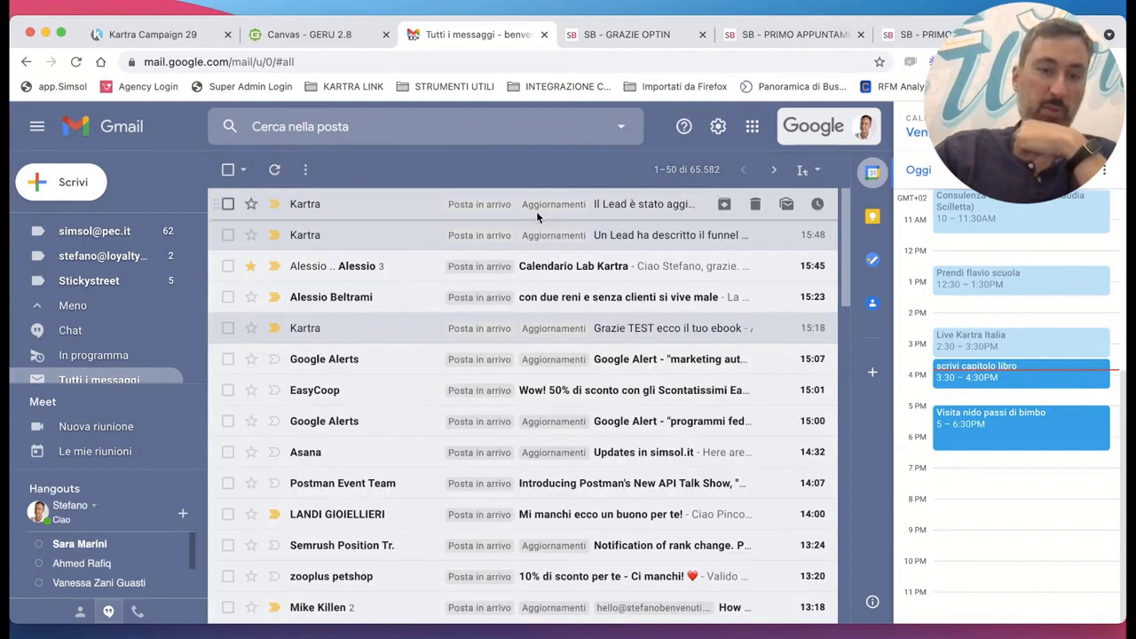
{"action": "scroll", "coordinate": [142, 366], "scroll_direction": "down", "scroll_amount": 3}
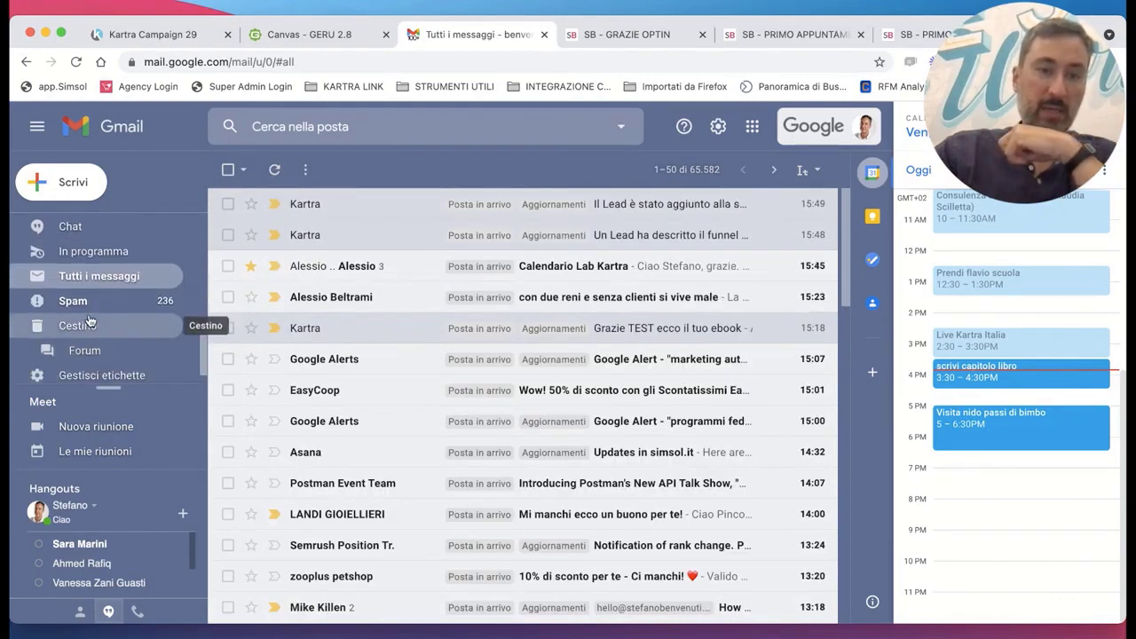
{"action": "left_click", "coordinate": [251, 265]}
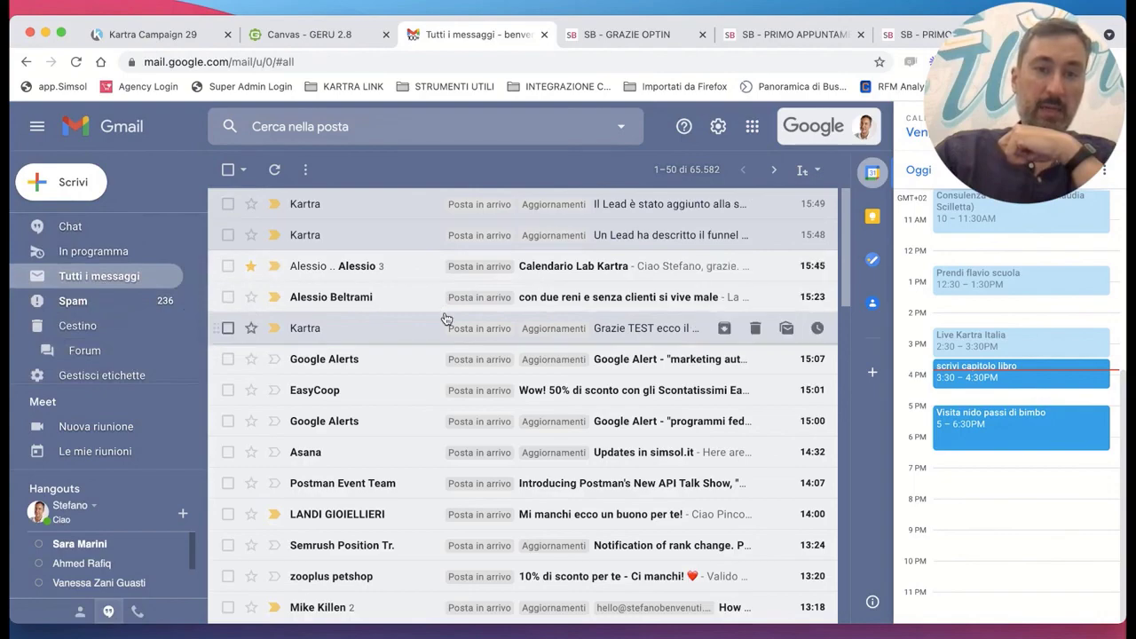